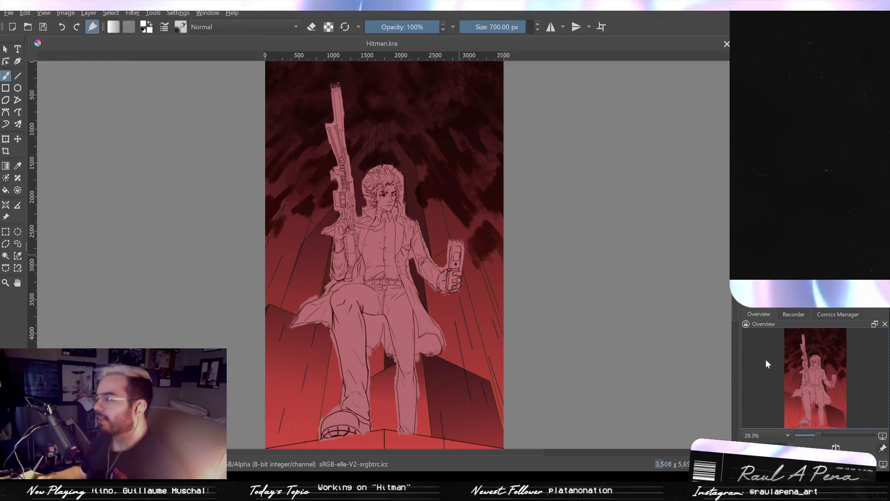
# - Erase the pink fringe between the character's coat collar and shoulder with a 40 px eraser
pyautogui.moveTo(280, 318)
pyautogui.mouseDown()
pyautogui.moveTo(286, 274)
pyautogui.moveTo(361, 296)
pyautogui.moveTo(354, 240)
pyautogui.mouseUp()
pyautogui.moveTo(258, 189); pyautogui.dragTo(339, 333)
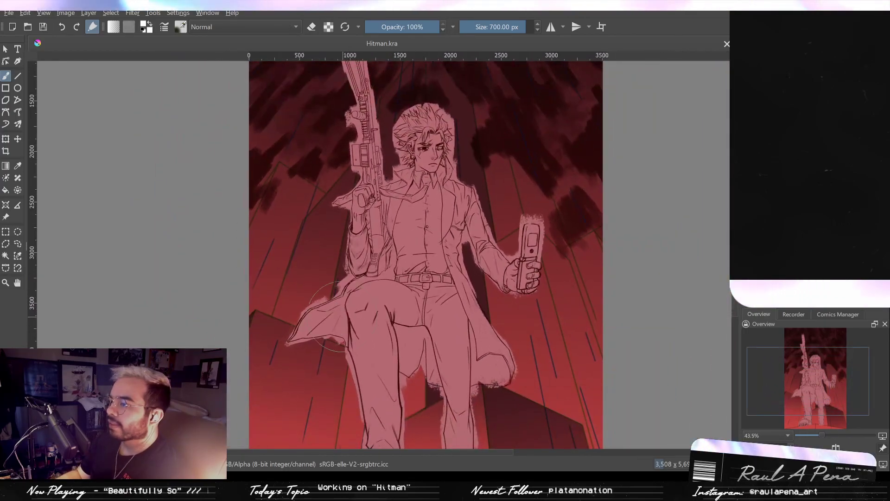
pyautogui.press('2')
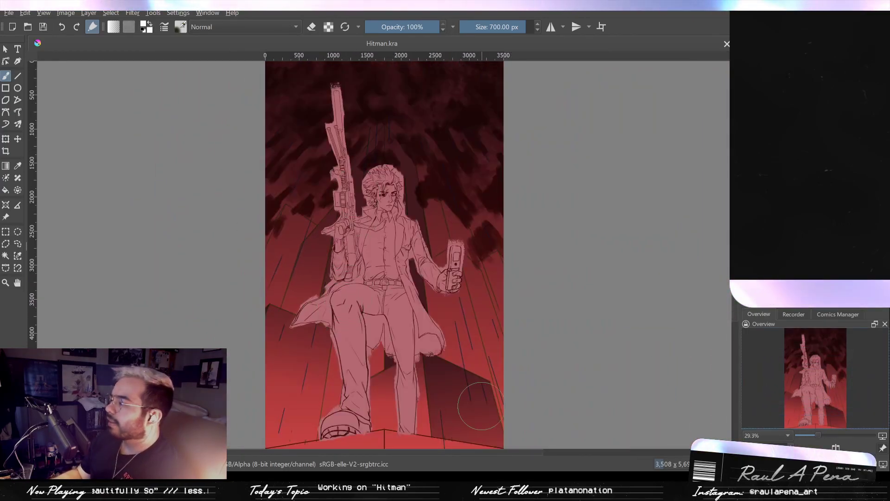
pyautogui.moveTo(392, 224)
pyautogui.mouseDown()
pyautogui.moveTo(406, 170)
pyautogui.moveTo(421, 145)
pyautogui.moveTo(434, 148)
pyautogui.moveTo(458, 184)
pyautogui.moveTo(449, 204)
pyautogui.moveTo(287, 165)
pyautogui.moveTo(312, 254)
pyautogui.moveTo(312, 238)
pyautogui.moveTo(354, 252)
pyautogui.moveTo(362, 230)
pyautogui.mouseUp()
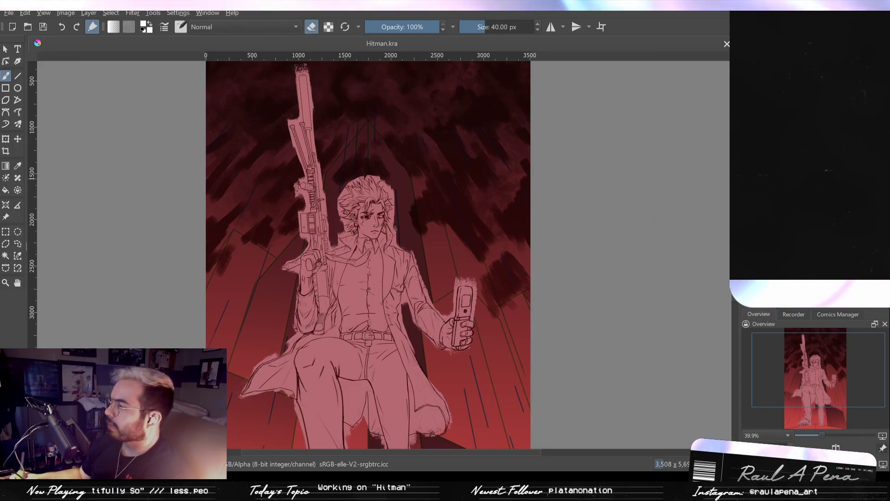
pyautogui.scroll(6, 461, 254)
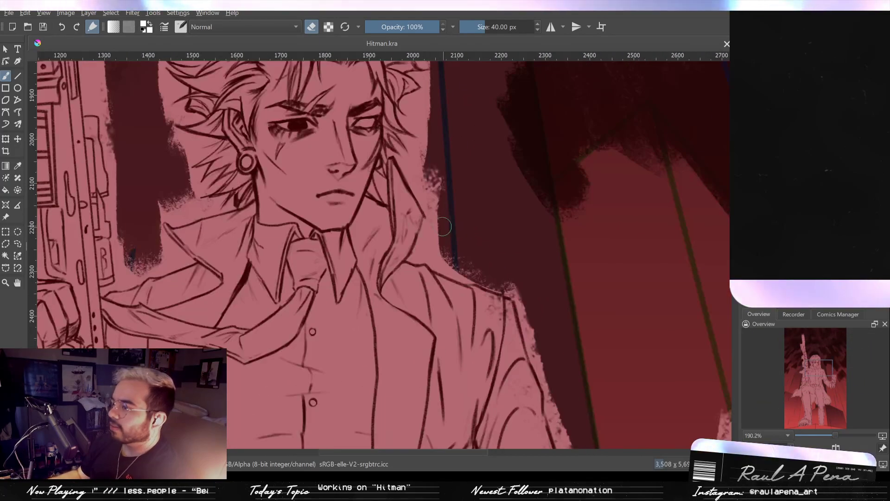
pyautogui.moveTo(439, 228); pyautogui.dragTo(426, 251)
pyautogui.scroll(4, 447, 213)
pyautogui.moveTo(447, 213)
pyautogui.mouseDown()
pyautogui.moveTo(430, 232)
pyautogui.moveTo(436, 217)
pyautogui.mouseUp()
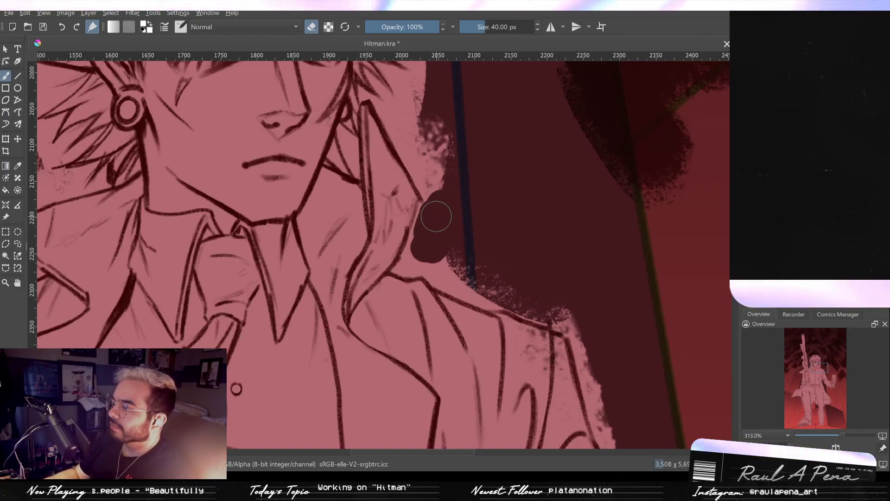
pyautogui.scroll(-6, 433, 223)
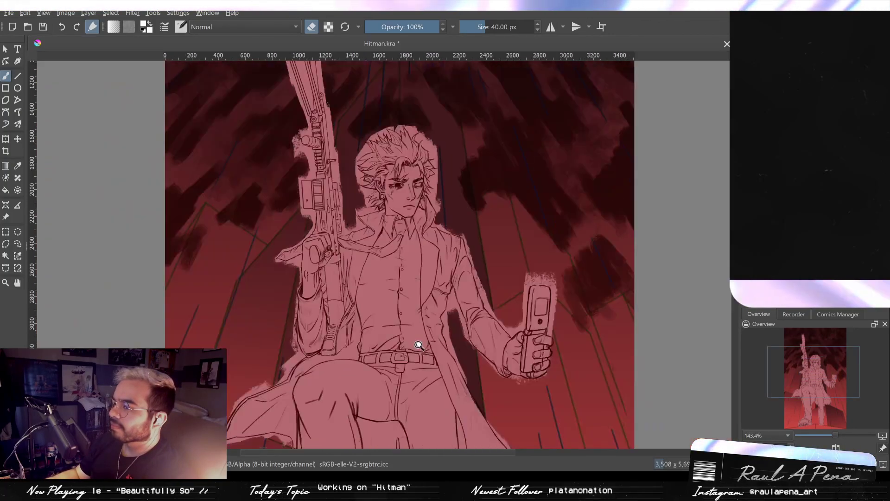
pyautogui.moveTo(419, 345); pyautogui.dragTo(420, 351)
pyautogui.moveTo(414, 264); pyautogui.dragTo(424, 332)
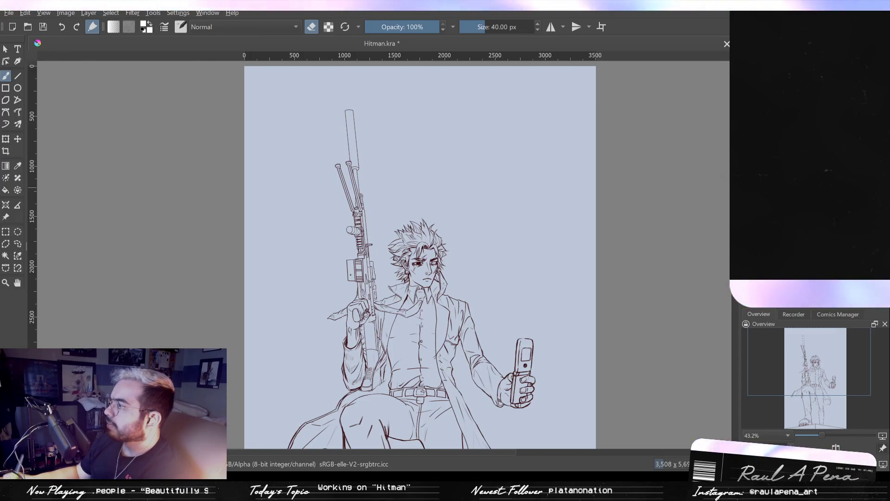
# - Clear the pale blue background fill behind the character line art
pyautogui.scroll(-7, 420, 255)
pyautogui.scroll(4, 420, 255)
pyautogui.scroll(2, 420, 255)
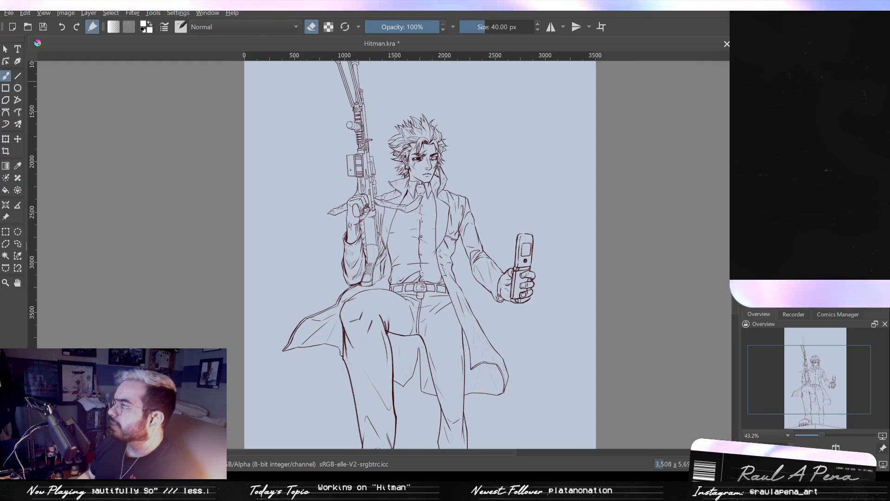
pyautogui.hotkey('ctrl', 'z')
pyautogui.hotkey('ctrl', 'shift', 'z')
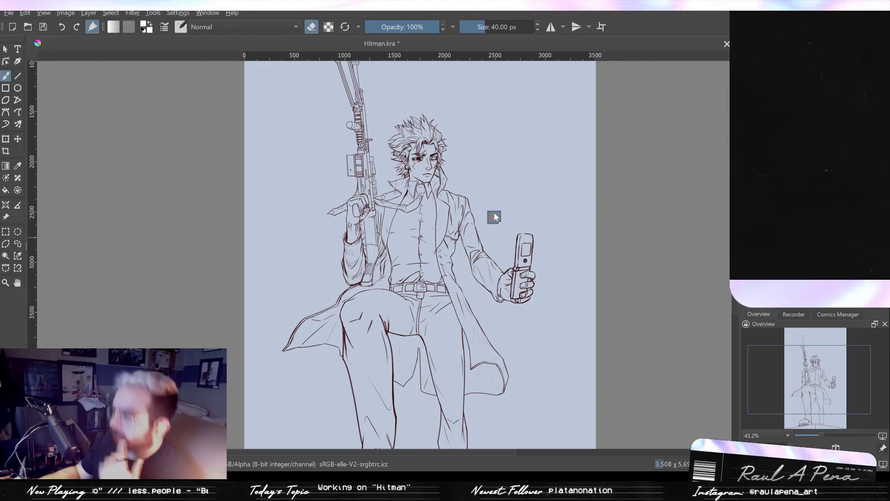
pyautogui.press('BackSpace')
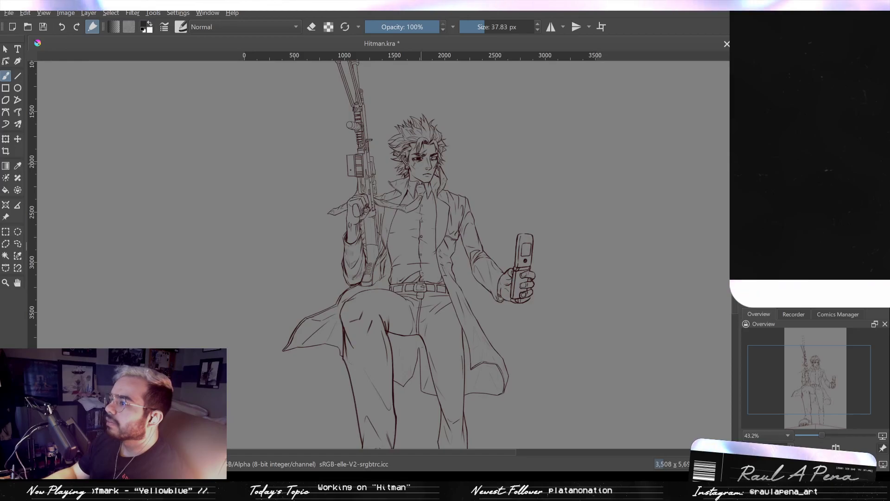
# - Try to block in the character's face, hair and collar in dark gray with an 80.65 px brush
pyautogui.moveTo(427, 156)
pyautogui.mouseDown()
pyautogui.moveTo(408, 172)
pyautogui.moveTo(423, 156)
pyautogui.moveTo(425, 207)
pyautogui.mouseUp()
pyautogui.moveTo(426, 191)
pyautogui.mouseDown()
pyautogui.moveTo(421, 200)
pyautogui.moveTo(430, 136)
pyautogui.mouseUp()
pyautogui.moveTo(433, 194)
pyautogui.mouseDown()
pyautogui.moveTo(413, 218)
pyautogui.moveTo(413, 180)
pyautogui.moveTo(415, 188)
pyautogui.moveTo(427, 177)
pyautogui.moveTo(434, 251)
pyautogui.mouseUp()
pyautogui.moveTo(451, 195)
pyautogui.mouseDown()
pyautogui.moveTo(461, 167)
pyautogui.moveTo(434, 135)
pyautogui.moveTo(421, 151)
pyautogui.moveTo(442, 209)
pyautogui.mouseUp()
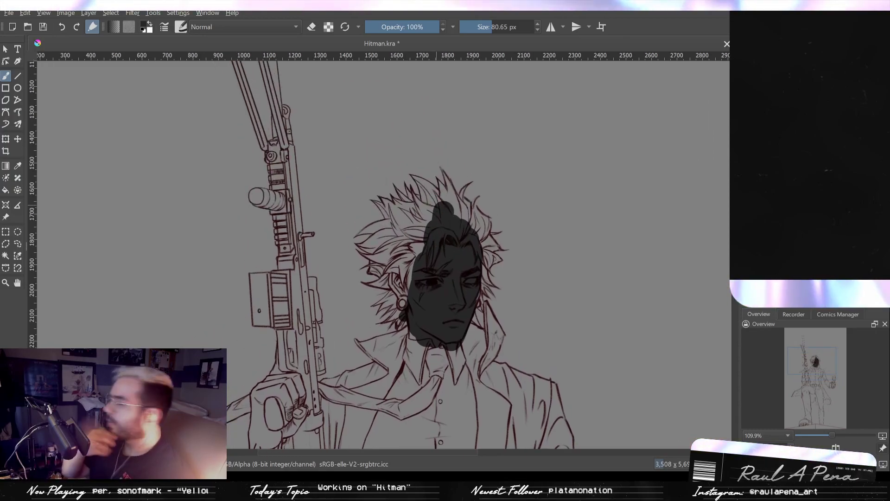
pyautogui.moveTo(418, 222)
pyautogui.mouseDown()
pyautogui.moveTo(438, 207)
pyautogui.moveTo(452, 217)
pyautogui.moveTo(450, 209)
pyautogui.moveTo(463, 233)
pyautogui.moveTo(471, 191)
pyautogui.moveTo(492, 250)
pyautogui.moveTo(477, 304)
pyautogui.mouseUp()
pyautogui.moveTo(391, 322)
pyautogui.mouseDown()
pyautogui.moveTo(409, 293)
pyautogui.moveTo(394, 327)
pyautogui.moveTo(399, 248)
pyautogui.moveTo(364, 273)
pyautogui.moveTo(367, 200)
pyautogui.moveTo(378, 212)
pyautogui.moveTo(424, 197)
pyautogui.moveTo(419, 179)
pyautogui.moveTo(410, 200)
pyautogui.mouseUp()
pyautogui.moveTo(447, 294); pyautogui.dragTo(442, 206)
pyautogui.moveTo(458, 255)
pyautogui.mouseDown()
pyautogui.moveTo(477, 278)
pyautogui.moveTo(486, 218)
pyautogui.moveTo(491, 269)
pyautogui.moveTo(464, 310)
pyautogui.mouseUp()
pyautogui.moveTo(494, 204); pyautogui.dragTo(473, 233)
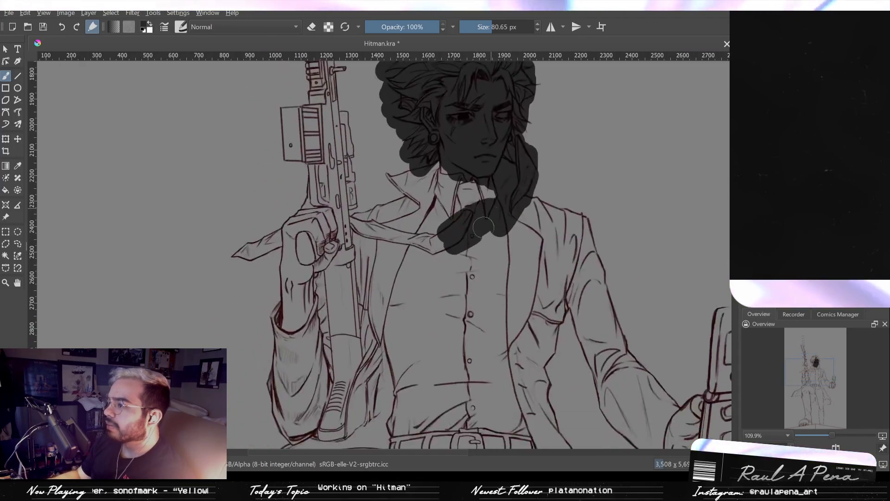
# - Try to block in the torso, coat, outstretched arm and phone in dark gray with a 186.55 px brush
pyautogui.moveTo(483, 202)
pyautogui.mouseDown()
pyautogui.moveTo(405, 196)
pyautogui.moveTo(406, 183)
pyautogui.moveTo(400, 208)
pyautogui.moveTo(372, 237)
pyautogui.moveTo(369, 227)
pyautogui.moveTo(372, 239)
pyautogui.moveTo(397, 207)
pyautogui.mouseUp()
pyautogui.moveTo(396, 259)
pyautogui.mouseDown()
pyautogui.moveTo(385, 296)
pyautogui.moveTo(392, 408)
pyautogui.moveTo(343, 344)
pyautogui.moveTo(362, 408)
pyautogui.moveTo(371, 391)
pyautogui.mouseUp()
pyautogui.moveTo(419, 306); pyautogui.dragTo(426, 327)
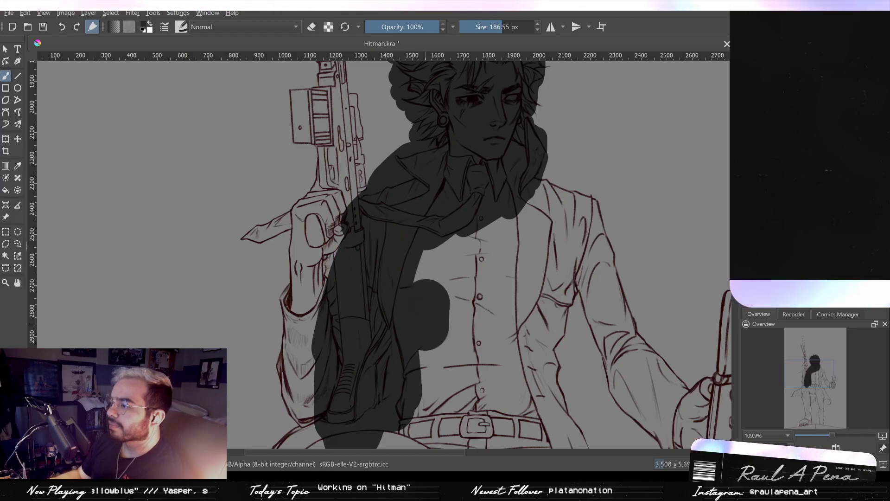
pyautogui.moveTo(438, 259); pyautogui.dragTo(447, 315)
pyautogui.moveTo(434, 230)
pyautogui.mouseDown()
pyautogui.moveTo(437, 266)
pyautogui.moveTo(444, 311)
pyautogui.moveTo(481, 223)
pyautogui.moveTo(503, 263)
pyautogui.moveTo(529, 273)
pyautogui.mouseUp()
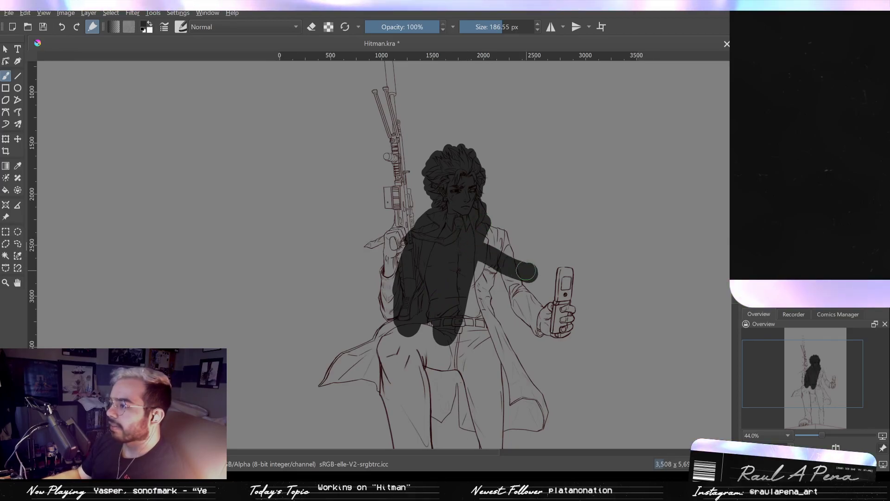
pyautogui.moveTo(483, 229)
pyautogui.mouseDown()
pyautogui.moveTo(543, 229)
pyautogui.moveTo(490, 239)
pyautogui.moveTo(503, 249)
pyautogui.moveTo(495, 275)
pyautogui.moveTo(508, 262)
pyautogui.moveTo(538, 313)
pyautogui.moveTo(555, 315)
pyautogui.moveTo(563, 275)
pyautogui.moveTo(560, 325)
pyautogui.mouseUp()
pyautogui.moveTo(488, 297)
pyautogui.mouseDown()
pyautogui.moveTo(490, 329)
pyautogui.moveTo(533, 418)
pyautogui.moveTo(513, 318)
pyautogui.moveTo(524, 311)
pyautogui.mouseUp()
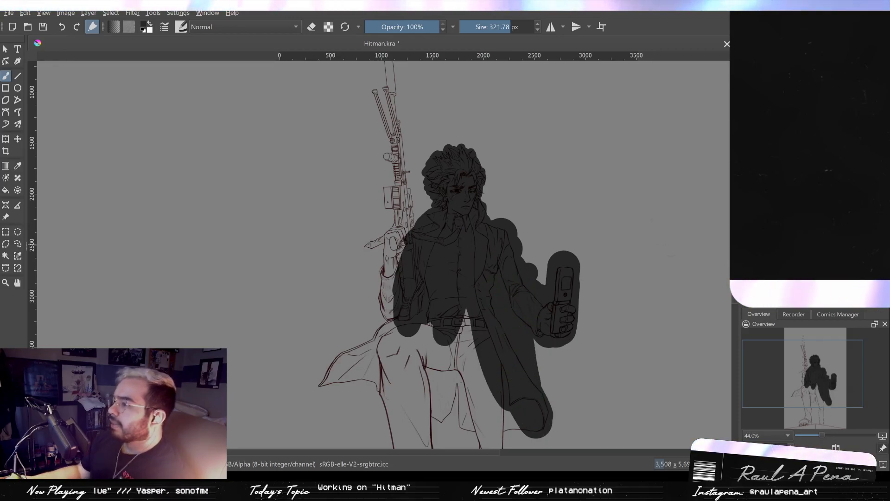
# - Undo all the dark gray strokes painted over the character
pyautogui.hotkey('ctrl', 'z')
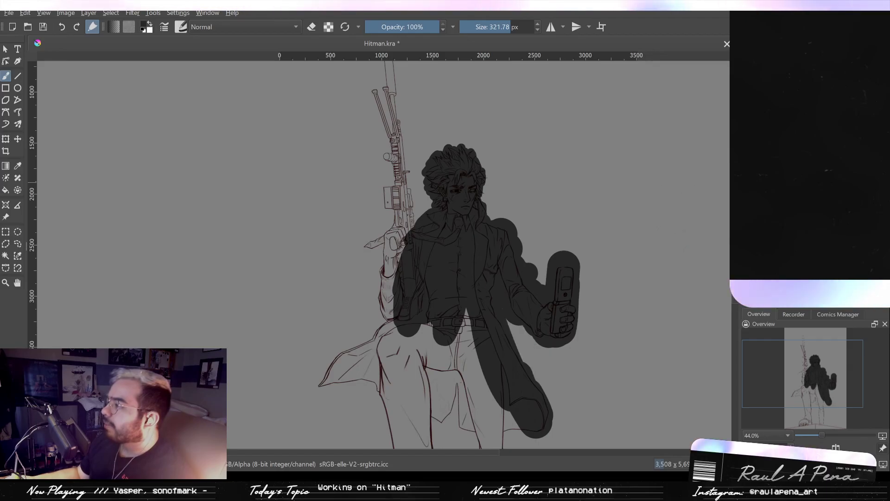
pyautogui.hotkey('ctrl', 'z')
pyautogui.hotkey('ctrl', 'z')
pyautogui.hotkey('ctrl', 'z')
pyautogui.hotkey('ctrl', 'z')
pyautogui.hotkey('ctrl', 'z')
pyautogui.hotkey('ctrl', 'z')
pyautogui.hotkey('ctrl', 'z')
pyautogui.hotkey('ctrl', 'z')
pyautogui.hotkey('ctrl', 'z')
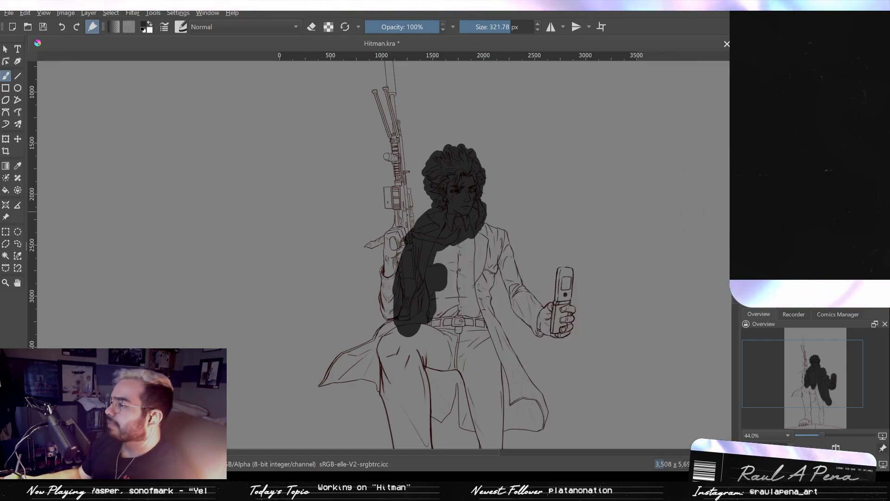
pyautogui.hotkey('ctrl', 'z')
pyautogui.hotkey('ctrl', 'z')
pyautogui.hotkey('ctrl', 'z')
pyautogui.hotkey('ctrl', 'z')
pyautogui.hotkey('ctrl', 'z')
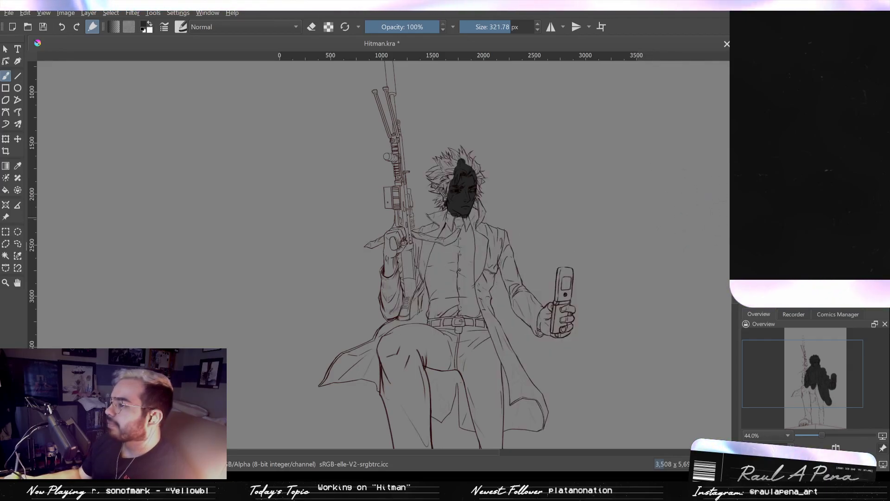
pyautogui.hotkey('ctrl', 'z')
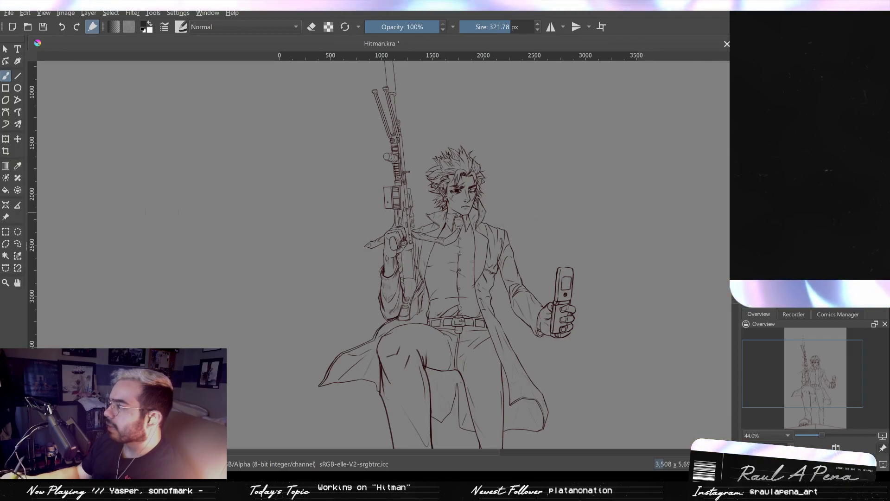
# - Start a colorize mask on the character line art
pyautogui.click(4, 177)
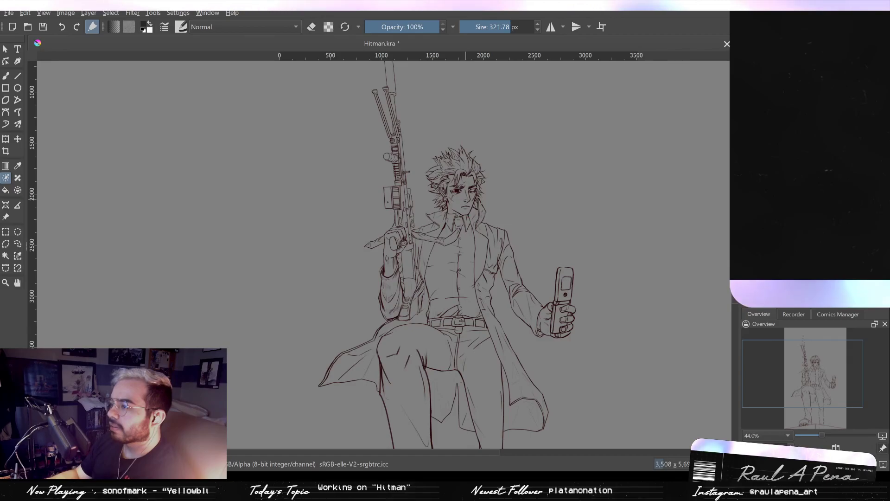
pyautogui.click(490, 179)
# - Try to cover the head, rifle, torso, arm and coat with black colorize key strokes at 321.78 px
pyautogui.moveTo(452, 153)
pyautogui.mouseDown()
pyautogui.moveTo(440, 203)
pyautogui.moveTo(464, 211)
pyautogui.moveTo(462, 174)
pyautogui.moveTo(459, 218)
pyautogui.moveTo(453, 212)
pyautogui.moveTo(397, 320)
pyautogui.moveTo(401, 257)
pyautogui.moveTo(377, 214)
pyautogui.moveTo(400, 135)
pyautogui.moveTo(389, 103)
pyautogui.moveTo(407, 215)
pyautogui.mouseUp()
pyautogui.moveTo(396, 186)
pyautogui.mouseDown()
pyautogui.moveTo(404, 205)
pyautogui.moveTo(444, 181)
pyautogui.moveTo(434, 77)
pyautogui.mouseUp()
pyautogui.moveTo(457, 223)
pyautogui.mouseDown()
pyautogui.moveTo(446, 200)
pyautogui.moveTo(424, 264)
pyautogui.moveTo(437, 254)
pyautogui.moveTo(393, 295)
pyautogui.moveTo(334, 328)
pyautogui.moveTo(340, 334)
pyautogui.moveTo(380, 326)
pyautogui.moveTo(407, 284)
pyautogui.mouseUp()
pyautogui.moveTo(454, 194)
pyautogui.mouseDown()
pyautogui.moveTo(520, 223)
pyautogui.moveTo(553, 278)
pyautogui.moveTo(559, 238)
pyautogui.mouseUp()
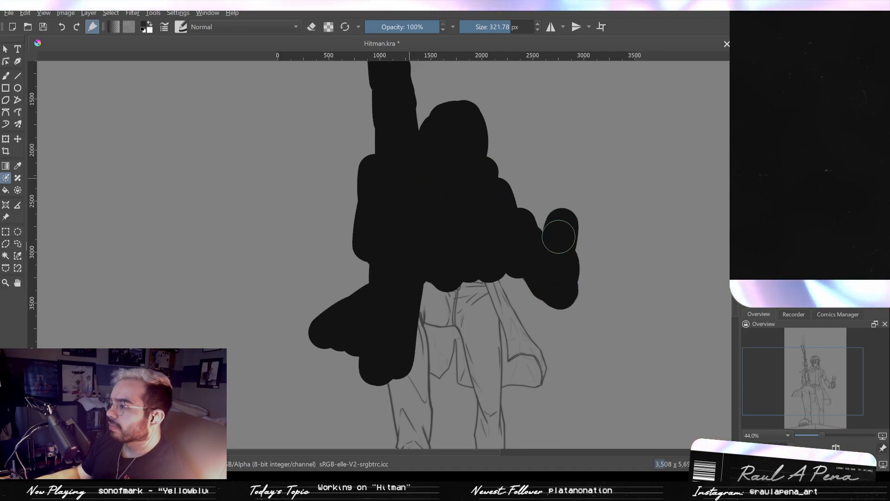
pyautogui.moveTo(490, 241)
pyautogui.mouseDown()
pyautogui.moveTo(513, 373)
pyautogui.moveTo(531, 370)
pyautogui.moveTo(473, 302)
pyautogui.mouseUp()
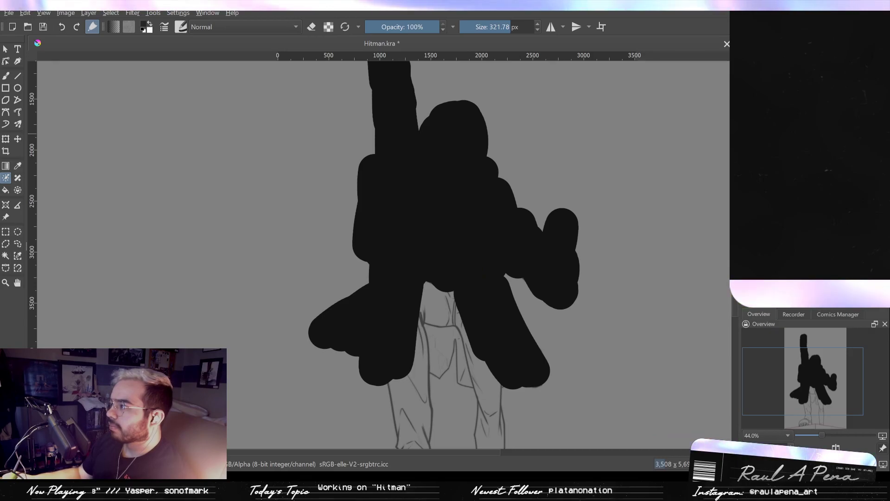
# - Compare the line art with and without the black key strokes, and undo all of those strokes
pyautogui.hotkey('ctrl', 'z')
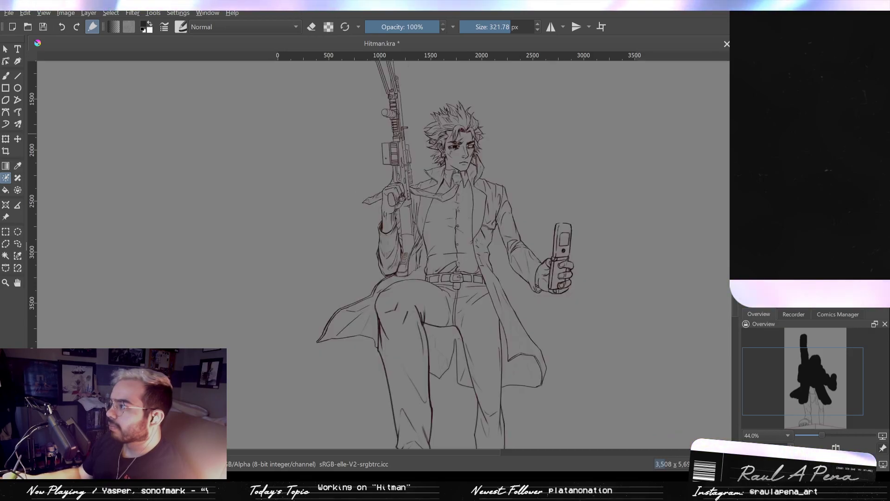
pyautogui.hotkey('ctrl', 'shift', 'z')
pyautogui.hotkey('ctrl', 'z')
pyautogui.hotkey('ctrl', 'shift', 'z')
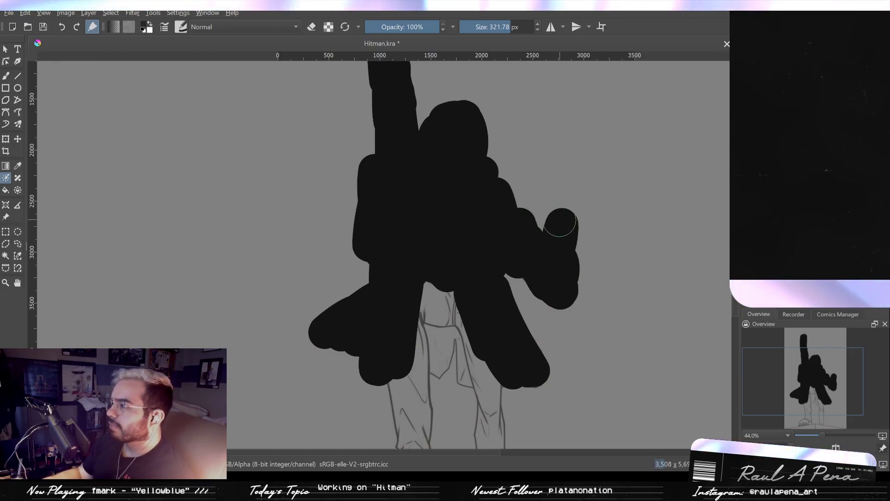
pyautogui.hotkey('ctrl', 'z')
pyautogui.hotkey('ctrl', 'z')
pyautogui.hotkey('ctrl', 'z')
pyautogui.hotkey('ctrl', 'z')
pyautogui.hotkey('ctrl', 'z')
pyautogui.hotkey('ctrl', 'z')
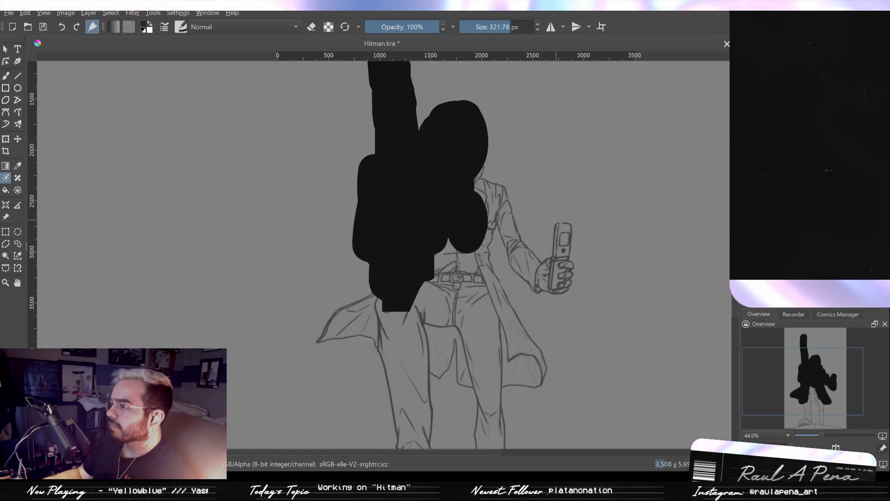
pyautogui.hotkey('ctrl', 'z')
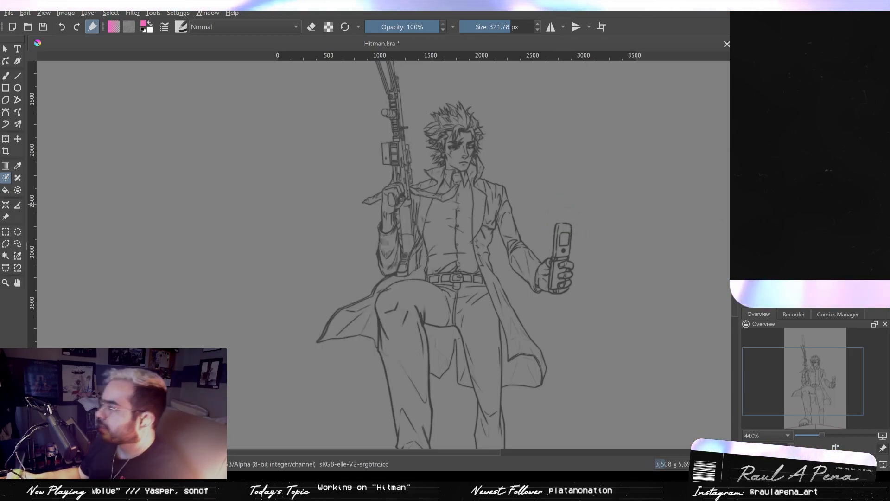
# - Paint pink key strokes around the outside of the flared coat tail and down the outer edge of the raised leg
pyautogui.scroll(5, 379, 285)
pyautogui.moveTo(355, 262); pyautogui.dragTo(314, 267)
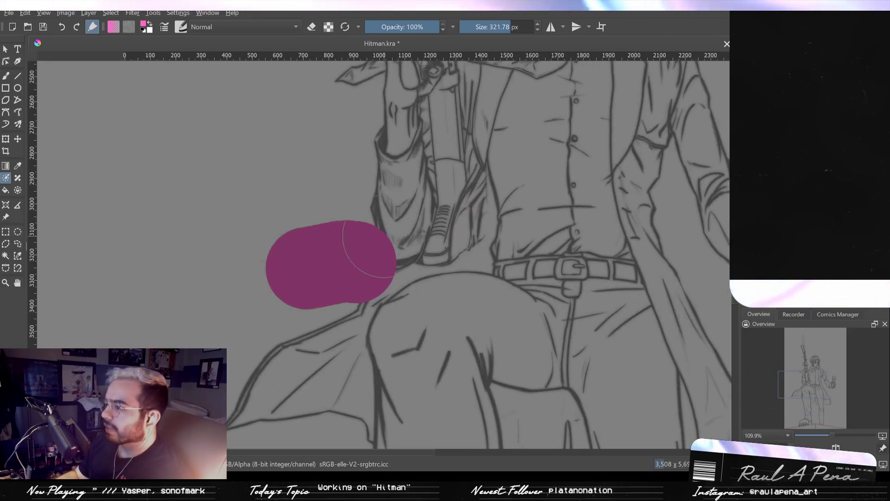
pyautogui.hotkey('ctrl', 'z')
pyautogui.moveTo(380, 254)
pyautogui.mouseDown()
pyautogui.moveTo(361, 254)
pyautogui.moveTo(371, 258)
pyautogui.moveTo(334, 299)
pyautogui.moveTo(235, 326)
pyautogui.mouseUp()
pyautogui.moveTo(287, 298); pyautogui.dragTo(353, 221)
pyautogui.moveTo(340, 243); pyautogui.dragTo(269, 357)
pyautogui.moveTo(284, 265)
pyautogui.mouseDown()
pyautogui.moveTo(314, 264)
pyautogui.moveTo(286, 286)
pyautogui.moveTo(316, 403)
pyautogui.moveTo(412, 426)
pyautogui.moveTo(418, 436)
pyautogui.mouseUp()
pyautogui.moveTo(415, 393)
pyautogui.mouseDown()
pyautogui.moveTo(410, 337)
pyautogui.moveTo(396, 287)
pyautogui.mouseUp()
pyautogui.moveTo(385, 264)
pyautogui.mouseDown()
pyautogui.moveTo(389, 289)
pyautogui.moveTo(307, 269)
pyautogui.mouseUp()
pyautogui.moveTo(401, 291); pyautogui.dragTo(419, 385)
pyautogui.moveTo(422, 306)
pyautogui.mouseDown()
pyautogui.moveTo(410, 272)
pyautogui.moveTo(416, 417)
pyautogui.mouseUp()
pyautogui.hotkey('ctrl', 'z')
# - Paint a pink key stroke around the front of the shoe and beneath its sole with a 137.04 px brush
pyautogui.moveTo(417, 371)
pyautogui.mouseDown()
pyautogui.moveTo(305, 142)
pyautogui.moveTo(330, 301)
pyautogui.moveTo(317, 325)
pyautogui.moveTo(257, 368)
pyautogui.moveTo(256, 380)
pyautogui.moveTo(254, 349)
pyautogui.moveTo(294, 269)
pyautogui.moveTo(296, 345)
pyautogui.moveTo(307, 361)
pyautogui.moveTo(372, 367)
pyautogui.moveTo(512, 337)
pyautogui.mouseUp()
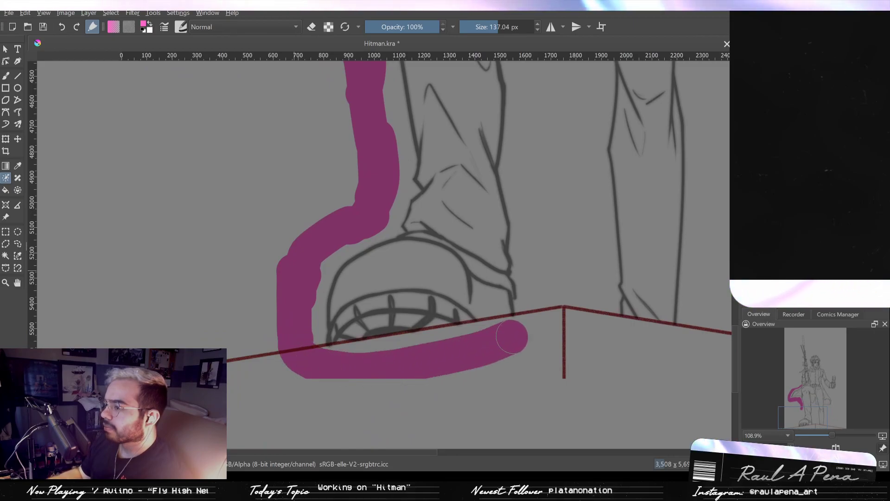
pyautogui.hotkey('ctrl', 'z')
pyautogui.moveTo(306, 276)
pyautogui.mouseDown()
pyautogui.moveTo(289, 332)
pyautogui.moveTo(371, 374)
pyautogui.moveTo(552, 308)
pyautogui.mouseUp()
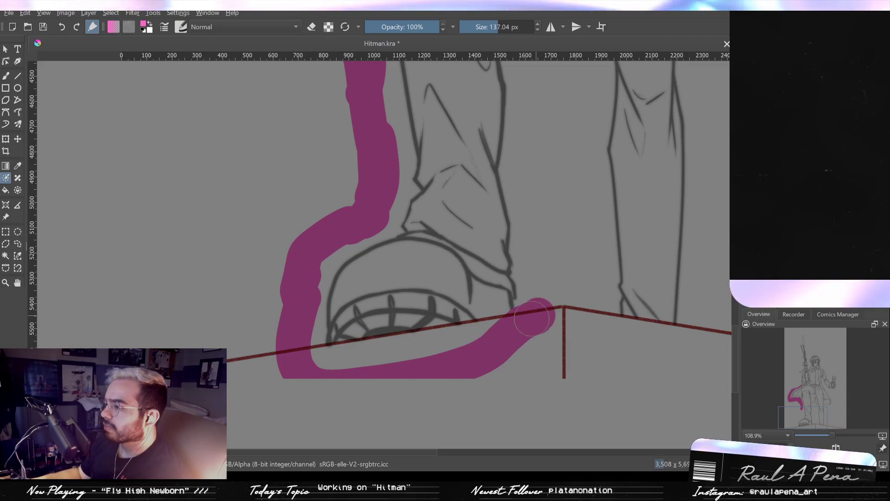
pyautogui.hotkey('ctrl', 'z')
pyautogui.moveTo(283, 281)
pyautogui.mouseDown()
pyautogui.moveTo(295, 318)
pyautogui.moveTo(337, 379)
pyautogui.moveTo(456, 364)
pyautogui.moveTo(524, 327)
pyautogui.moveTo(544, 281)
pyautogui.moveTo(531, 333)
pyautogui.moveTo(487, 364)
pyautogui.moveTo(320, 362)
pyautogui.moveTo(300, 317)
pyautogui.mouseUp()
pyautogui.hotkey('ctrl', 'z')
pyautogui.moveTo(346, 353)
pyautogui.mouseDown()
pyautogui.moveTo(546, 320)
pyautogui.moveTo(516, 323)
pyautogui.mouseUp()
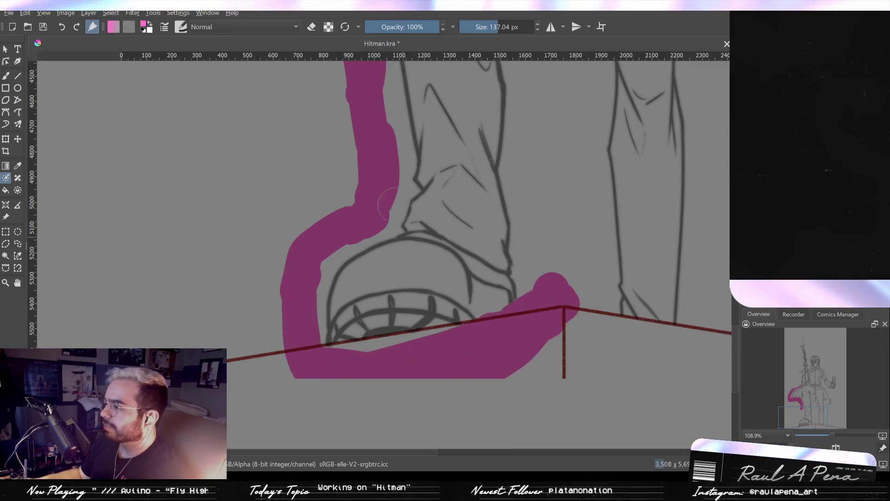
# - Erase the pink key stroke where it overlaps the heel and sole of the shoe
pyautogui.click(315, 29)
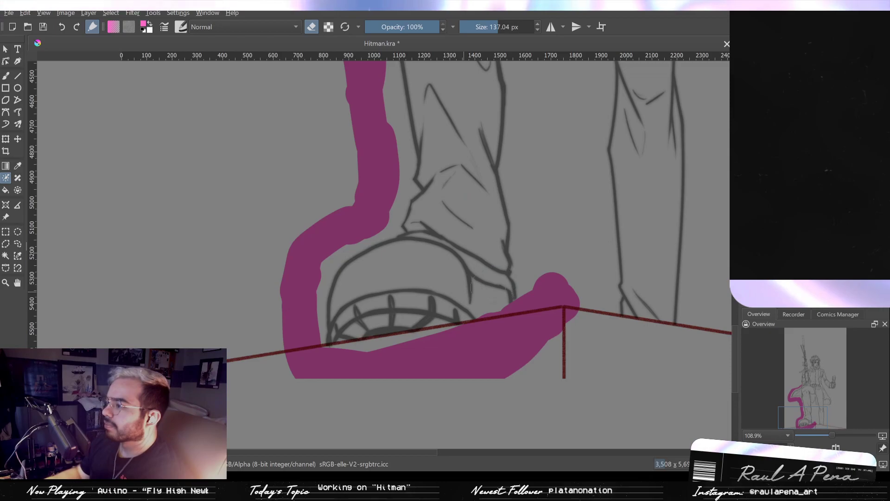
pyautogui.moveTo(506, 293); pyautogui.dragTo(492, 299)
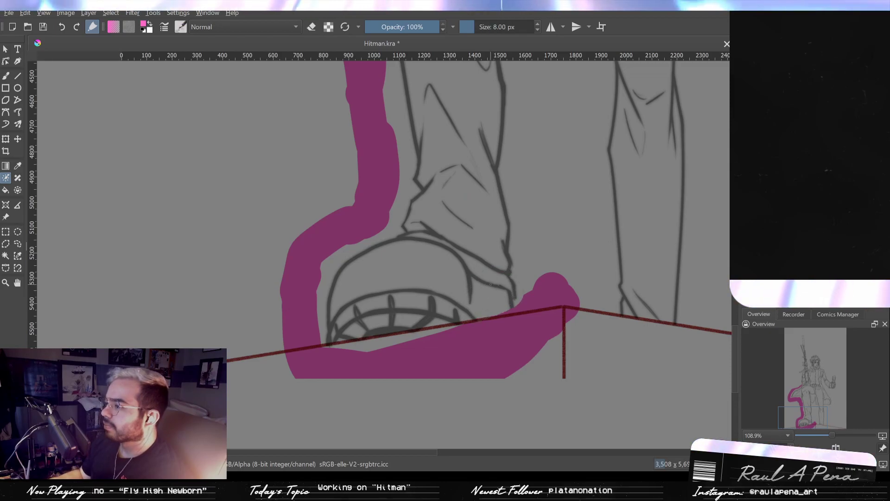
pyautogui.press('e')
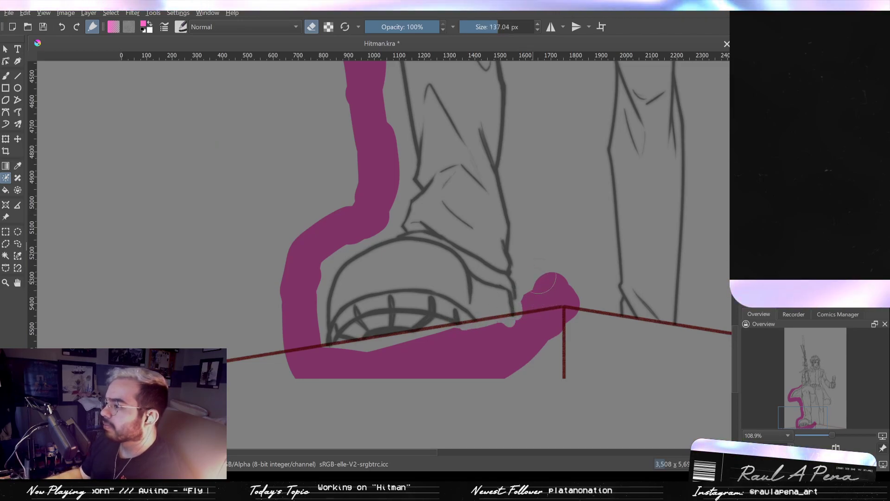
pyautogui.moveTo(533, 296); pyautogui.dragTo(540, 308)
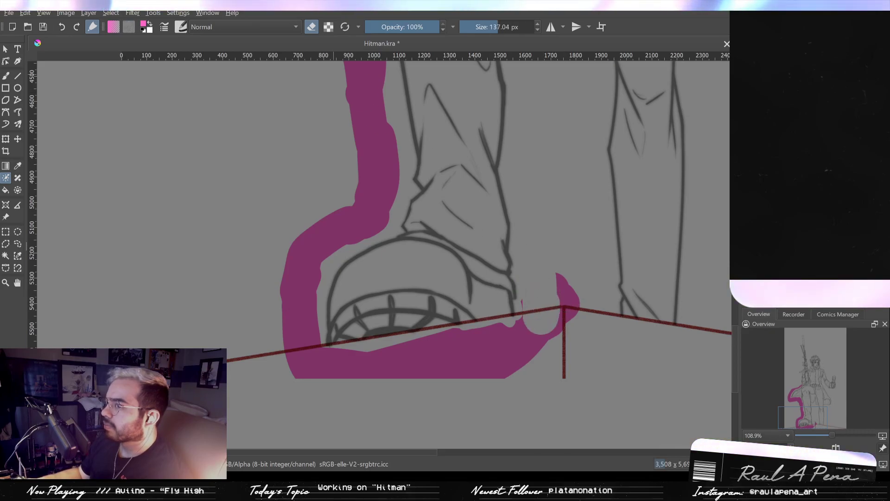
# - Fill the background gap between the two legs with pink key strokes at 137.04 px
pyautogui.click(311, 27)
pyautogui.moveTo(568, 246)
pyautogui.mouseDown()
pyautogui.moveTo(561, 299)
pyautogui.moveTo(536, 316)
pyautogui.moveTo(548, 255)
pyautogui.moveTo(571, 250)
pyautogui.moveTo(592, 284)
pyautogui.moveTo(591, 296)
pyautogui.moveTo(589, 271)
pyautogui.moveTo(576, 378)
pyautogui.mouseUp()
pyautogui.moveTo(568, 347)
pyautogui.mouseDown()
pyautogui.moveTo(572, 183)
pyautogui.moveTo(576, 190)
pyautogui.moveTo(520, 139)
pyautogui.moveTo(513, 181)
pyautogui.moveTo(533, 251)
pyautogui.moveTo(531, 218)
pyautogui.moveTo(521, 264)
pyautogui.moveTo(524, 334)
pyautogui.moveTo(541, 364)
pyautogui.mouseUp()
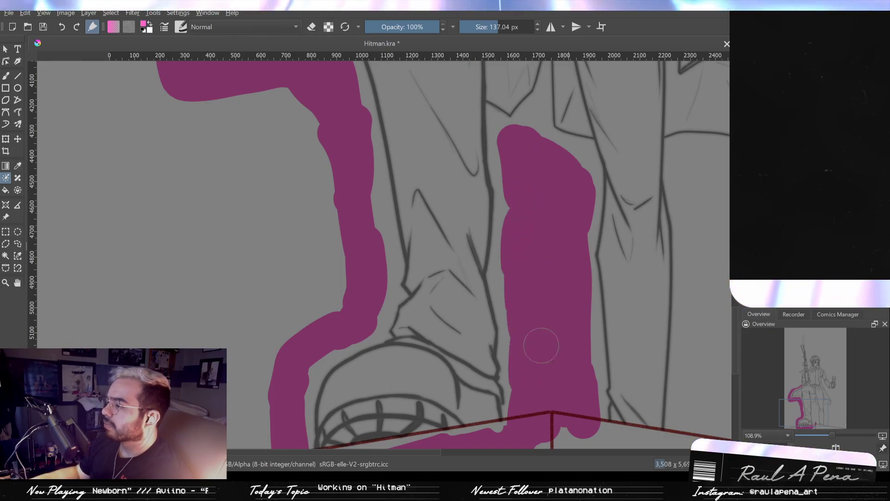
# - Extend the pink key strokes from the gap between the legs up the narrow slit between the coat tails, with a brush up to 38.62 px
pyautogui.moveTo(536, 315)
pyautogui.mouseDown()
pyautogui.moveTo(521, 302)
pyautogui.moveTo(477, 215)
pyautogui.mouseUp()
pyautogui.moveTo(515, 335)
pyautogui.mouseDown()
pyautogui.moveTo(604, 359)
pyautogui.moveTo(453, 352)
pyautogui.moveTo(547, 354)
pyautogui.mouseUp()
pyautogui.moveTo(546, 242)
pyautogui.mouseDown()
pyautogui.moveTo(481, 325)
pyautogui.moveTo(492, 452)
pyautogui.mouseUp()
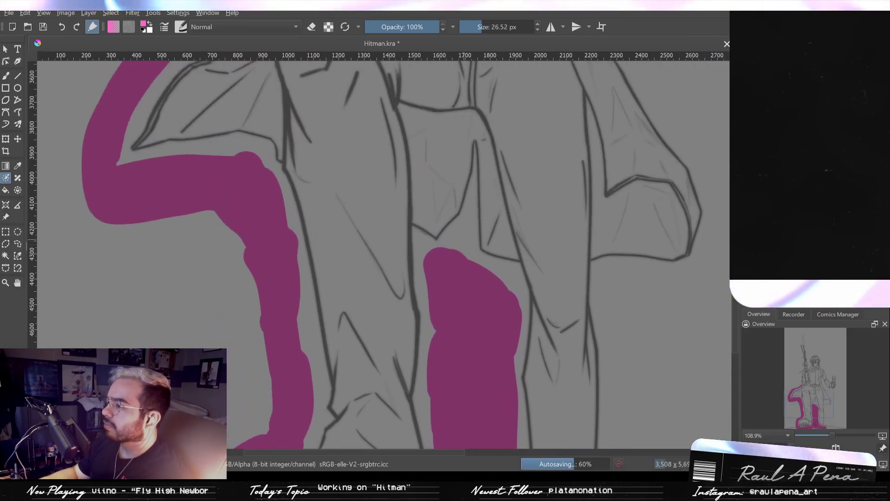
pyautogui.moveTo(451, 241)
pyautogui.mouseDown()
pyautogui.moveTo(472, 204)
pyautogui.moveTo(470, 241)
pyautogui.mouseUp()
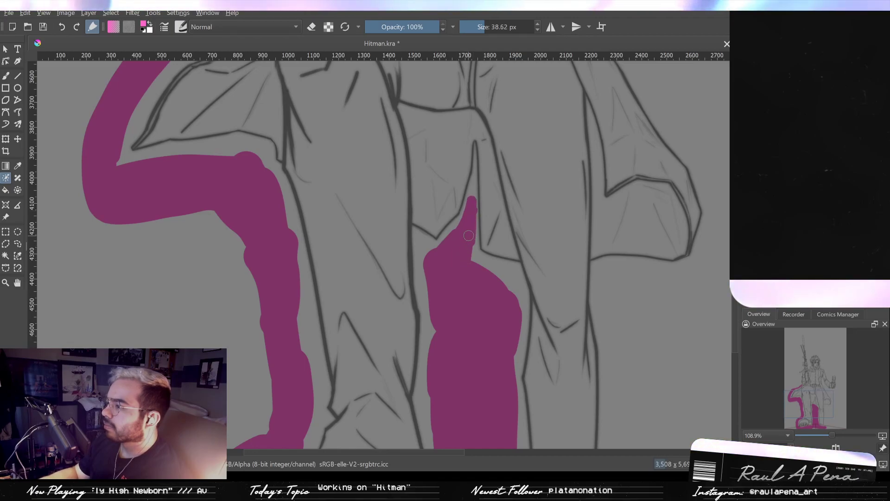
pyautogui.keyDown('shift'); pyautogui.moveTo(473, 188); pyautogui.dragTo(475, 169); pyautogui.keyUp('shift')
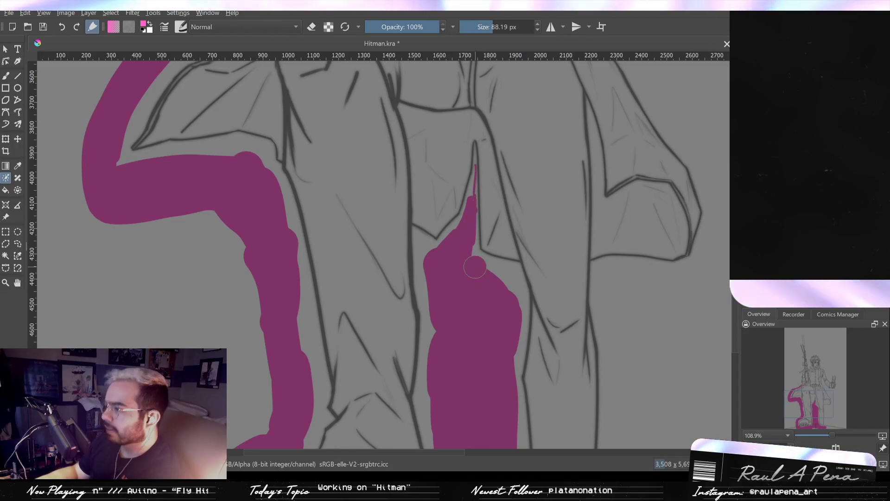
# - Fill the background gap between the torso and the phone-holding arm with pink key strokes, extending its upper tip at 30.32 px
pyautogui.keyDown('ctrl'); pyautogui.moveTo(543, 263); pyautogui.dragTo(546, 322); pyautogui.keyUp('ctrl')
pyautogui.moveTo(602, 258); pyautogui.dragTo(558, 327)
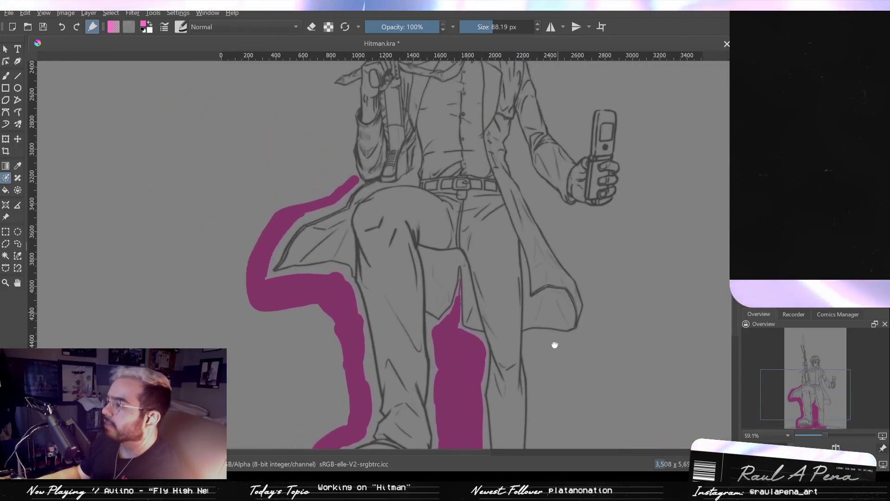
pyautogui.moveTo(547, 181); pyautogui.dragTo(540, 391)
pyautogui.keyDown('ctrl'); pyautogui.moveTo(509, 218); pyautogui.dragTo(485, 77); pyautogui.keyUp('ctrl')
pyautogui.moveTo(373, 126); pyautogui.dragTo(437, 237)
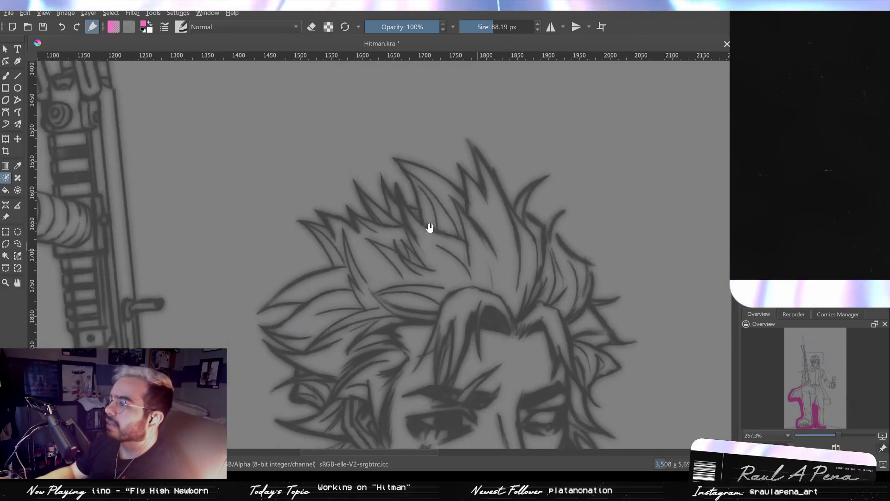
pyautogui.moveTo(587, 309); pyautogui.dragTo(482, 116)
pyautogui.moveTo(524, 213)
pyautogui.keyDown('ctrl'); pyautogui.mouseDown()
pyautogui.moveTo(568, 286)
pyautogui.moveTo(477, 147)
pyautogui.moveTo(478, 163)
pyautogui.mouseUp(); pyautogui.keyUp('ctrl')
pyautogui.moveTo(477, 252); pyautogui.dragTo(471, 167)
pyautogui.moveTo(484, 246)
pyautogui.keyDown('shift'); pyautogui.mouseDown()
pyautogui.moveTo(482, 294)
pyautogui.moveTo(496, 313)
pyautogui.moveTo(454, 250)
pyautogui.moveTo(436, 250)
pyautogui.mouseUp(); pyautogui.keyUp('shift')
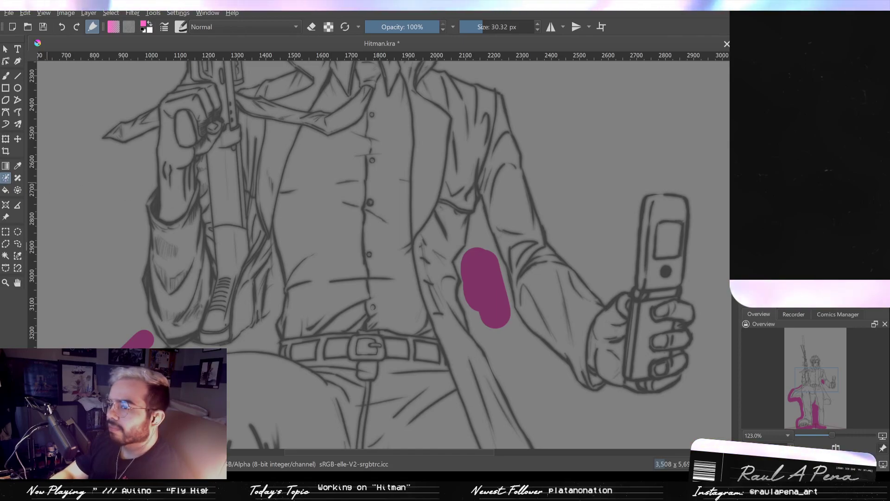
pyautogui.moveTo(479, 246); pyautogui.dragTo(479, 234)
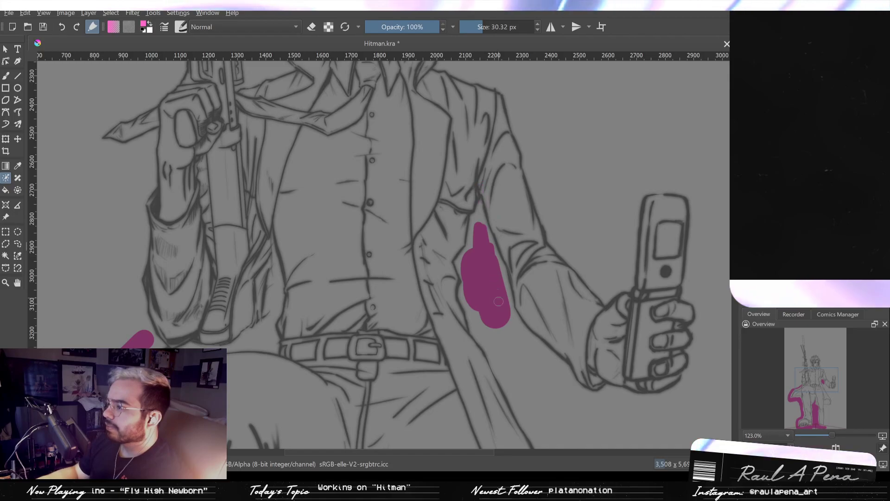
# - Paint pink key strokes from the arm gap beneath the forearm and phone hand down the outer edge of the coat
pyautogui.moveTo(484, 274); pyautogui.dragTo(395, 126)
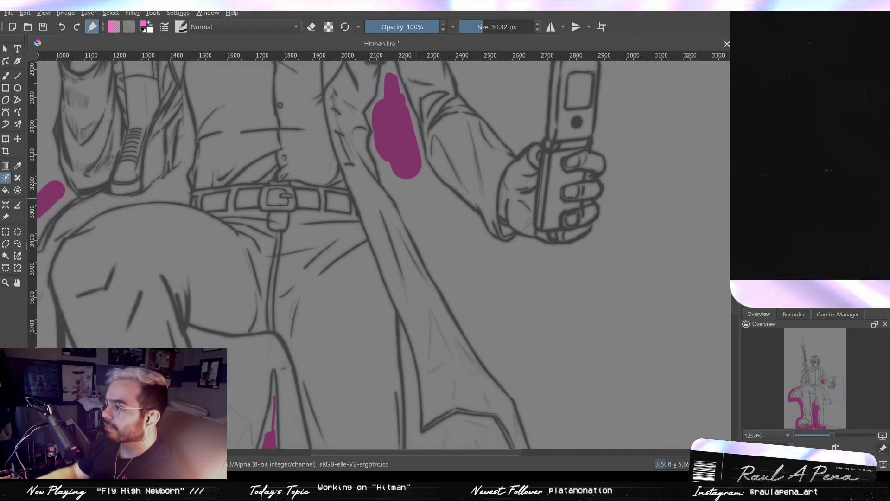
pyautogui.moveTo(409, 172)
pyautogui.mouseDown()
pyautogui.moveTo(419, 200)
pyautogui.moveTo(515, 294)
pyautogui.moveTo(462, 288)
pyautogui.moveTo(547, 366)
pyautogui.moveTo(519, 269)
pyautogui.moveTo(580, 271)
pyautogui.moveTo(553, 204)
pyautogui.moveTo(547, 275)
pyautogui.moveTo(523, 268)
pyautogui.moveTo(553, 141)
pyautogui.mouseUp()
pyautogui.moveTo(548, 218)
pyautogui.mouseDown()
pyautogui.moveTo(559, 271)
pyautogui.moveTo(518, 218)
pyautogui.mouseUp()
pyautogui.moveTo(556, 278)
pyautogui.mouseDown()
pyautogui.moveTo(526, 355)
pyautogui.moveTo(507, 374)
pyautogui.moveTo(477, 376)
pyautogui.moveTo(437, 314)
pyautogui.mouseUp()
pyautogui.moveTo(446, 313)
pyautogui.mouseDown()
pyautogui.moveTo(494, 304)
pyautogui.moveTo(401, 295)
pyautogui.moveTo(380, 303)
pyautogui.moveTo(395, 365)
pyautogui.moveTo(420, 256)
pyautogui.mouseUp()
# - Continue the pink key strokes around the coat tail and down the standing leg to the base with a 105.22 px brush
pyautogui.scroll(-3, 400, 371)
pyautogui.moveTo(414, 234); pyautogui.dragTo(419, 295)
pyautogui.moveTo(410, 257); pyautogui.dragTo(411, 321)
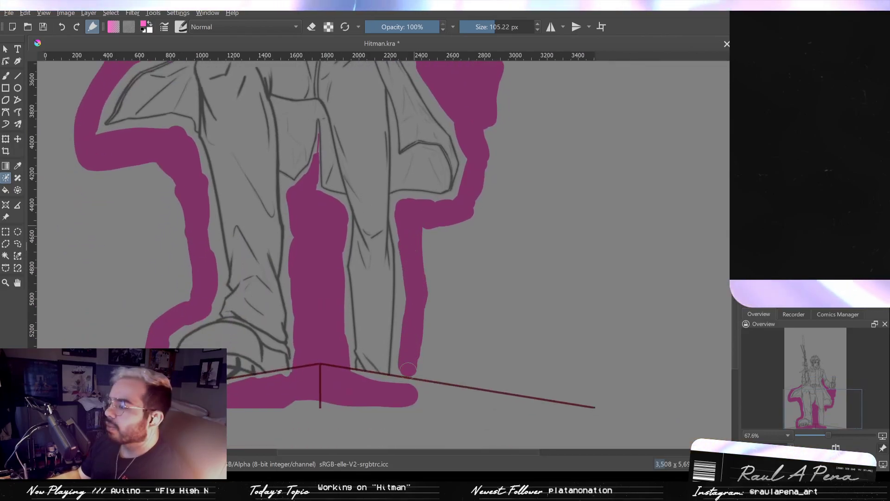
pyautogui.moveTo(406, 377)
pyautogui.mouseDown()
pyautogui.moveTo(417, 338)
pyautogui.moveTo(410, 387)
pyautogui.mouseUp()
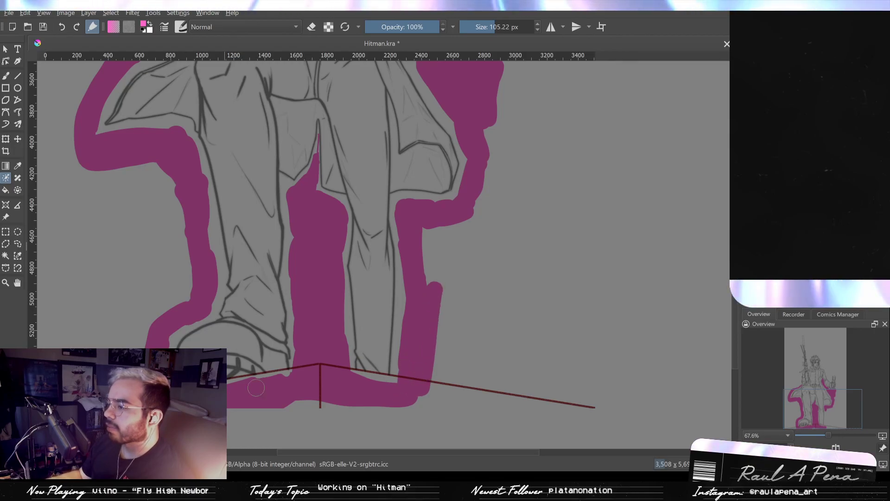
pyautogui.scroll(-3, 414, 342)
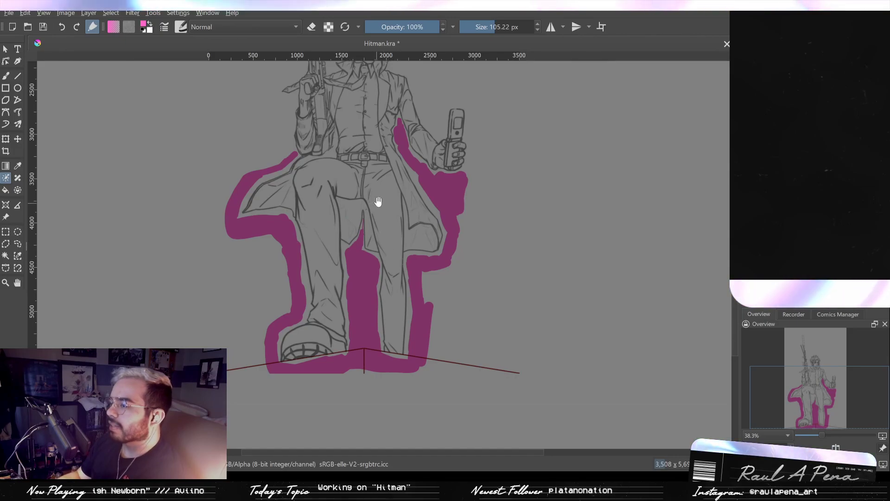
# - Outline the phone, shoulder, head, rifle and rifle-side arm with broad pink key strokes, using a brush of about 191.34 px
pyautogui.moveTo(469, 223); pyautogui.dragTo(479, 314)
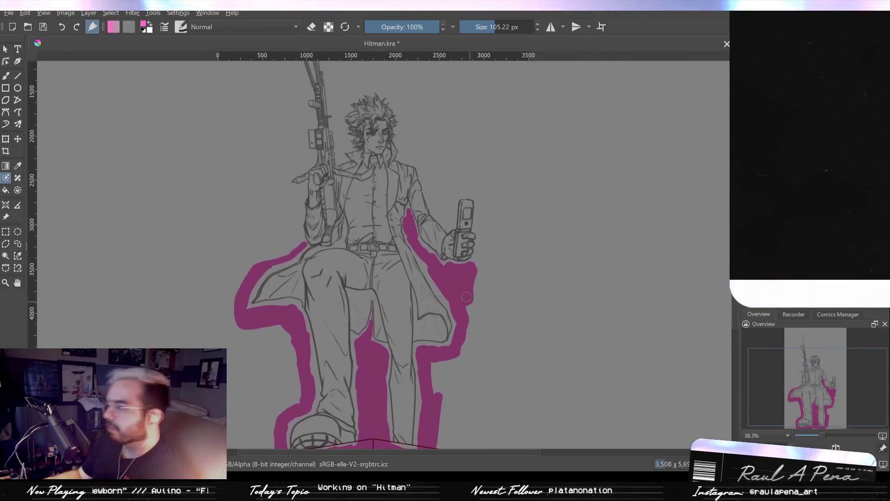
pyautogui.moveTo(428, 163)
pyautogui.mouseDown()
pyautogui.moveTo(442, 212)
pyautogui.moveTo(459, 183)
pyautogui.moveTo(476, 188)
pyautogui.moveTo(512, 315)
pyautogui.mouseUp()
pyautogui.moveTo(463, 269)
pyautogui.mouseDown()
pyautogui.moveTo(447, 200)
pyautogui.moveTo(330, 70)
pyautogui.moveTo(311, 107)
pyautogui.moveTo(311, 214)
pyautogui.mouseUp()
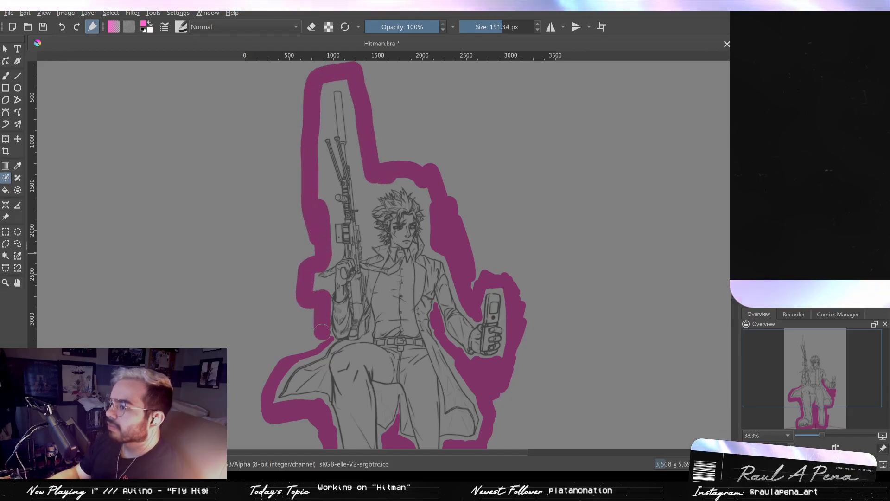
pyautogui.moveTo(317, 297)
pyautogui.mouseDown()
pyautogui.moveTo(356, 227)
pyautogui.moveTo(342, 328)
pyautogui.mouseUp()
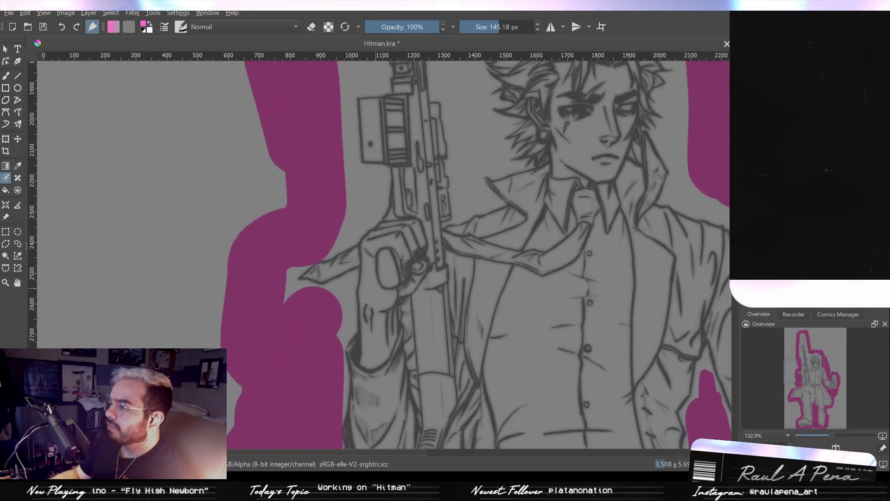
# - Extend the pink fill beside the rifle arm and mark the tiny gap between the wrist and rifle stock with a 1.09 px brush
pyautogui.moveTo(376, 288); pyautogui.dragTo(357, 288)
pyautogui.moveTo(403, 312); pyautogui.dragTo(413, 204)
pyautogui.moveTo(416, 252)
pyautogui.mouseDown()
pyautogui.moveTo(398, 253)
pyautogui.moveTo(398, 278)
pyautogui.mouseUp()
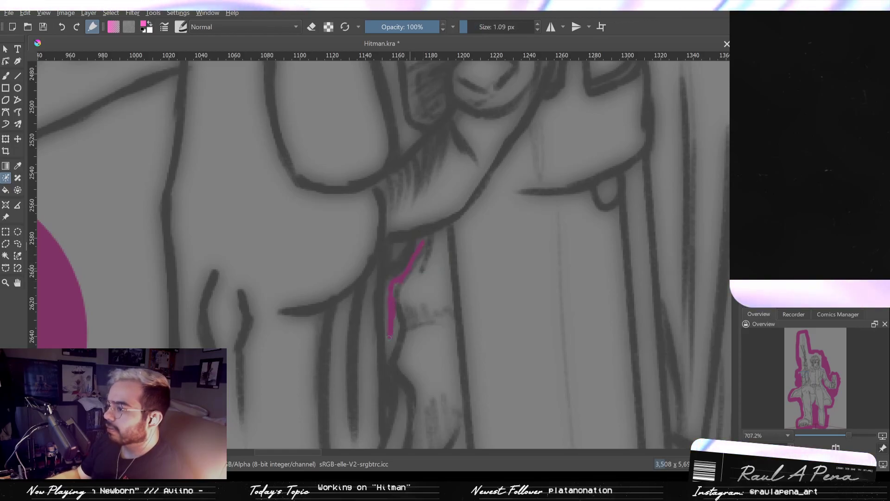
pyautogui.moveTo(417, 305); pyautogui.dragTo(403, 361)
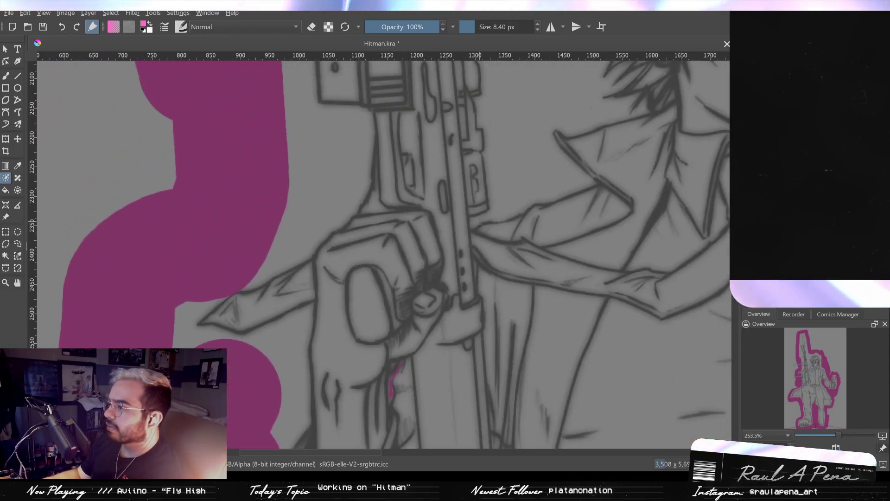
# - Mark the narrow corner between the rifle and tie at 8.40 px, and fill the background around the gripping hand at 40.09 px
pyautogui.moveTo(474, 222); pyautogui.dragTo(490, 219)
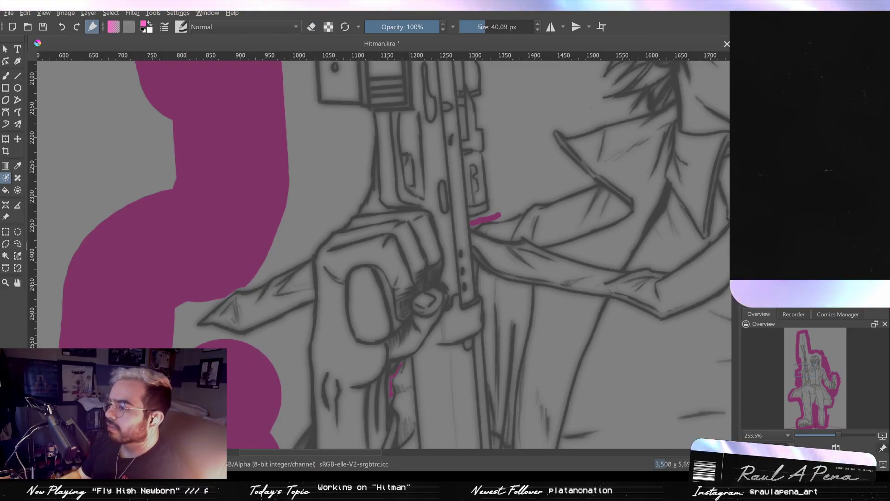
pyautogui.moveTo(233, 356)
pyautogui.mouseDown()
pyautogui.moveTo(273, 353)
pyautogui.moveTo(279, 416)
pyautogui.mouseUp()
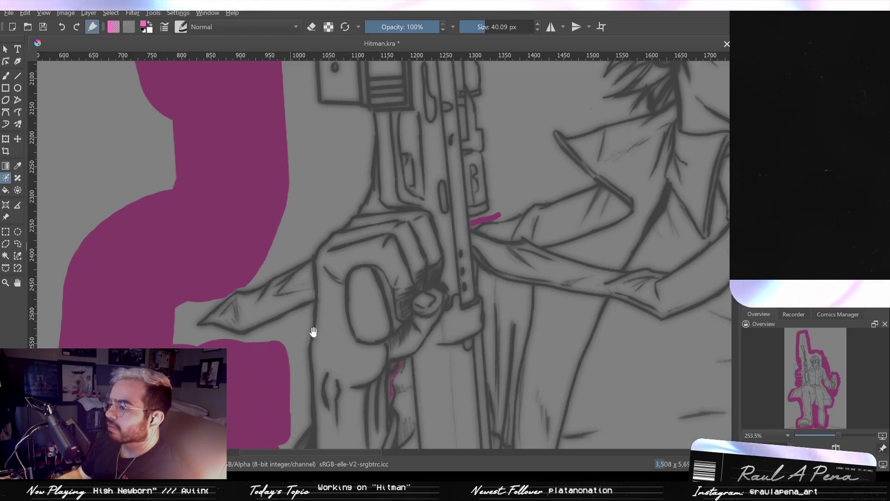
pyautogui.moveTo(312, 332); pyautogui.dragTo(312, 387)
pyautogui.moveTo(284, 297)
pyautogui.mouseDown()
pyautogui.moveTo(345, 251)
pyautogui.moveTo(285, 281)
pyautogui.moveTo(331, 222)
pyautogui.moveTo(329, 180)
pyautogui.moveTo(294, 269)
pyautogui.mouseUp()
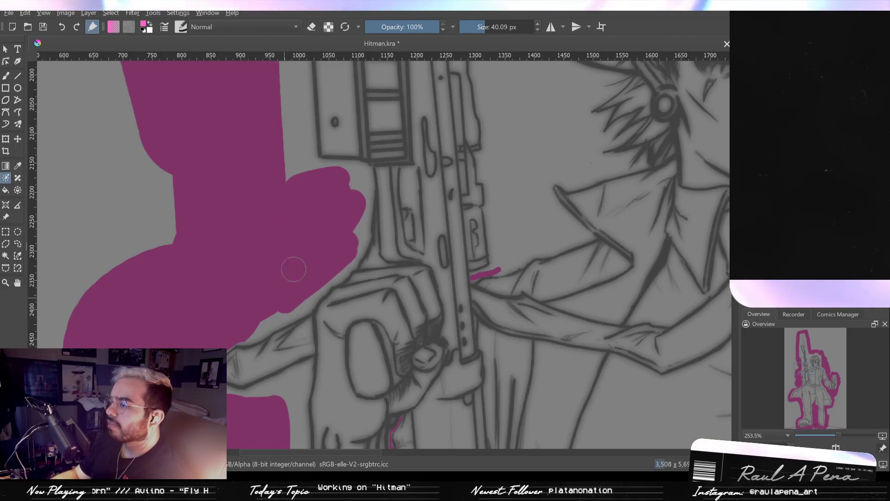
# - Fill the background between the rifle body and the character's collar and hair with 40.09 px pink key strokes
pyautogui.moveTo(457, 264); pyautogui.dragTo(419, 321)
pyautogui.click(473, 310)
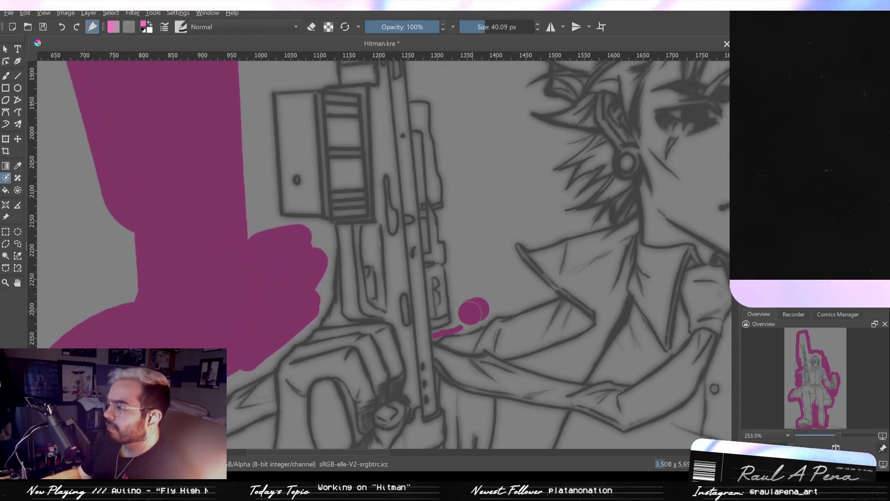
pyautogui.moveTo(469, 313)
pyautogui.mouseDown()
pyautogui.moveTo(515, 291)
pyautogui.moveTo(484, 255)
pyautogui.moveTo(473, 220)
pyautogui.moveTo(458, 223)
pyautogui.mouseUp()
pyautogui.moveTo(474, 205); pyautogui.dragTo(488, 296)
pyautogui.moveTo(477, 216)
pyautogui.mouseDown()
pyautogui.moveTo(483, 248)
pyautogui.moveTo(469, 184)
pyautogui.moveTo(435, 123)
pyautogui.moveTo(482, 153)
pyautogui.moveTo(512, 215)
pyautogui.mouseUp()
pyautogui.moveTo(485, 150); pyautogui.dragTo(520, 225)
# - Fill the background along the rifle's outer side, from above the magazine past the scope to the bipod legs
pyautogui.moveTo(302, 255)
pyautogui.mouseDown()
pyautogui.moveTo(314, 406)
pyautogui.moveTo(295, 232)
pyautogui.moveTo(303, 224)
pyautogui.moveTo(330, 237)
pyautogui.moveTo(321, 235)
pyautogui.moveTo(367, 230)
pyautogui.moveTo(362, 211)
pyautogui.mouseUp()
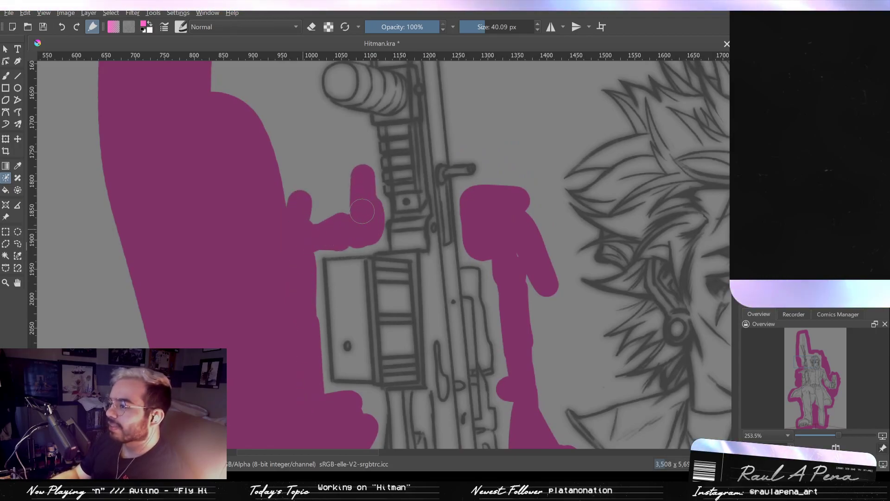
pyautogui.moveTo(337, 117)
pyautogui.mouseDown()
pyautogui.moveTo(299, 100)
pyautogui.moveTo(338, 180)
pyautogui.moveTo(339, 205)
pyautogui.mouseUp()
pyautogui.moveTo(340, 169); pyautogui.dragTo(373, 169)
pyautogui.moveTo(325, 145)
pyautogui.mouseDown()
pyautogui.moveTo(332, 170)
pyautogui.moveTo(306, 192)
pyautogui.moveTo(336, 303)
pyautogui.mouseUp()
pyautogui.moveTo(306, 269)
pyautogui.mouseDown()
pyautogui.moveTo(290, 279)
pyautogui.moveTo(309, 318)
pyautogui.moveTo(286, 160)
pyautogui.moveTo(267, 117)
pyautogui.moveTo(268, 201)
pyautogui.moveTo(297, 226)
pyautogui.moveTo(308, 166)
pyautogui.moveTo(323, 131)
pyautogui.moveTo(336, 132)
pyautogui.moveTo(353, 142)
pyautogui.moveTo(381, 246)
pyautogui.moveTo(342, 161)
pyautogui.moveTo(361, 238)
pyautogui.moveTo(340, 207)
pyautogui.moveTo(294, 82)
pyautogui.moveTo(292, 205)
pyautogui.moveTo(291, 174)
pyautogui.mouseUp()
pyautogui.moveTo(301, 172); pyautogui.dragTo(318, 291)
pyautogui.moveTo(332, 227)
pyautogui.mouseDown()
pyautogui.moveTo(318, 199)
pyautogui.moveTo(378, 316)
pyautogui.mouseUp()
# - Extend the pink key strokes up the outer side of the suppressor and widen the band across from it at 109.20 px
pyautogui.moveTo(320, 155)
pyautogui.mouseDown()
pyautogui.moveTo(368, 283)
pyautogui.moveTo(337, 201)
pyautogui.moveTo(348, 110)
pyautogui.moveTo(362, 193)
pyautogui.moveTo(377, 193)
pyautogui.moveTo(405, 163)
pyautogui.moveTo(401, 132)
pyautogui.mouseUp()
pyautogui.moveTo(400, 134)
pyautogui.mouseDown()
pyautogui.moveTo(408, 263)
pyautogui.moveTo(405, 134)
pyautogui.mouseUp()
pyautogui.moveTo(402, 165)
pyautogui.mouseDown()
pyautogui.moveTo(407, 316)
pyautogui.moveTo(370, 377)
pyautogui.mouseUp()
pyautogui.scroll(-6, 370, 377)
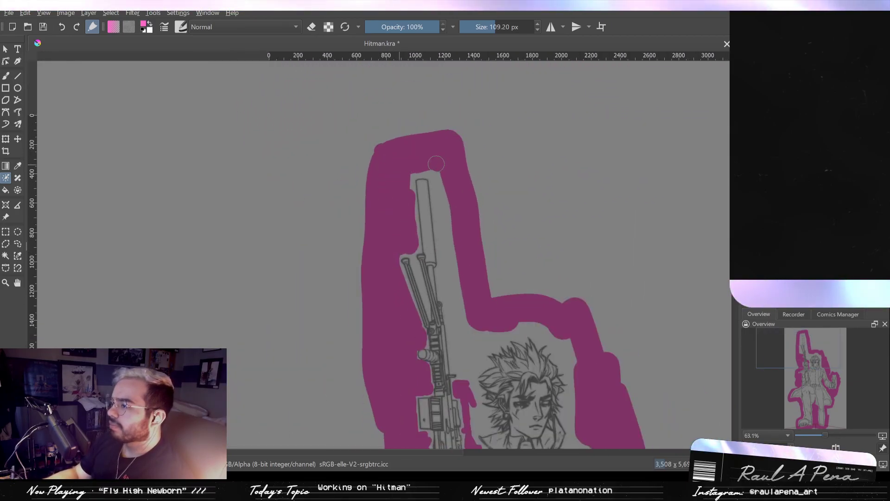
pyautogui.scroll(6, 462, 309)
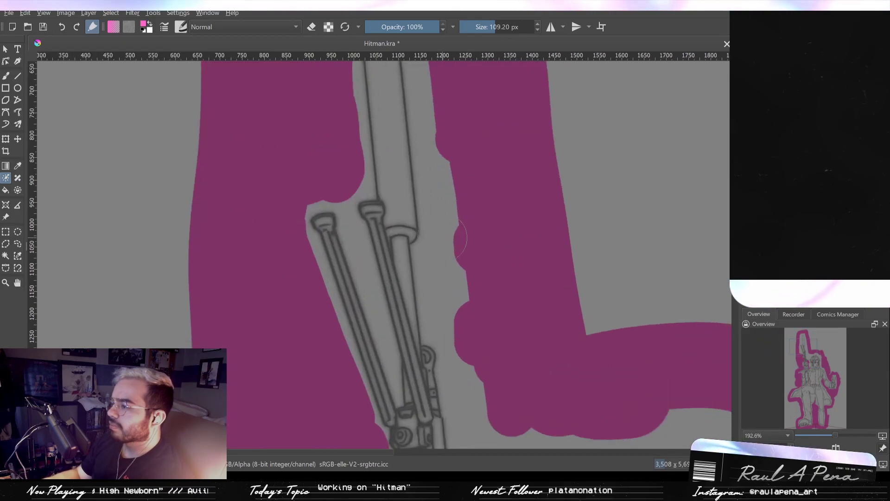
# - Fill the background gap between the two bipod legs with pink key strokes, using a 27.88 px brush
pyautogui.moveTo(356, 194)
pyautogui.mouseDown()
pyautogui.moveTo(360, 260)
pyautogui.moveTo(386, 348)
pyautogui.mouseUp()
pyautogui.moveTo(374, 299); pyautogui.dragTo(354, 209)
pyautogui.moveTo(363, 249); pyautogui.dragTo(379, 301)
pyautogui.hotkey('ctrl', 'z')
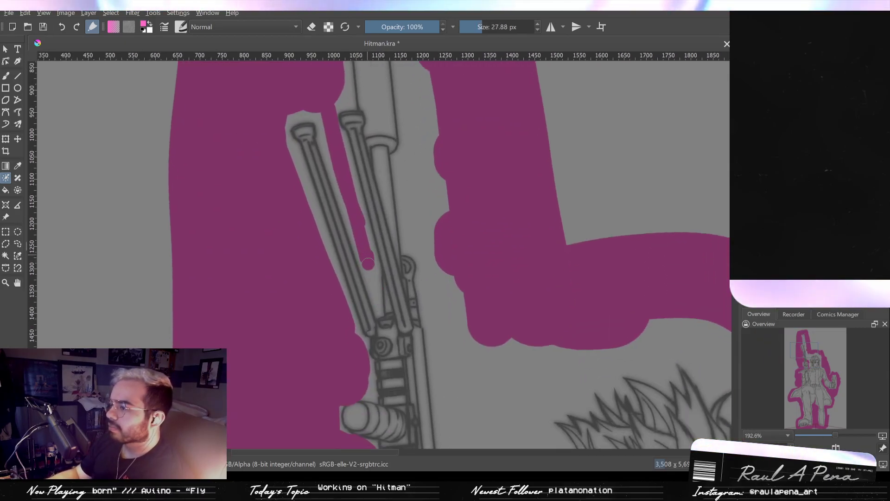
pyautogui.moveTo(389, 370)
pyautogui.mouseDown()
pyautogui.moveTo(385, 274)
pyautogui.moveTo(390, 370)
pyautogui.mouseUp()
pyautogui.moveTo(375, 205)
pyautogui.mouseDown()
pyautogui.moveTo(376, 127)
pyautogui.moveTo(391, 238)
pyautogui.moveTo(391, 216)
pyautogui.mouseUp()
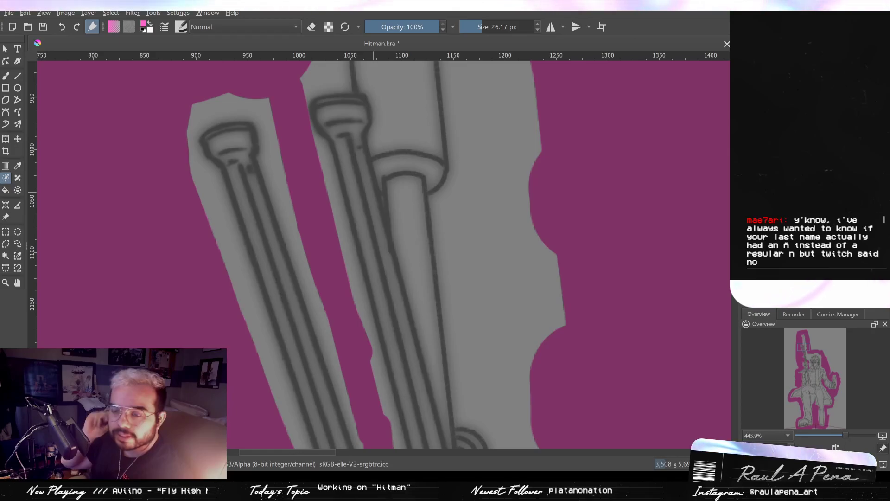
# - Mark the tiny gap between the bipod leg and barrel, and extend the stroke beside the suppressor's base at 27.21 px
pyautogui.keyDown('shift'); pyautogui.moveTo(375, 177); pyautogui.dragTo(344, 177); pyautogui.keyUp('shift')
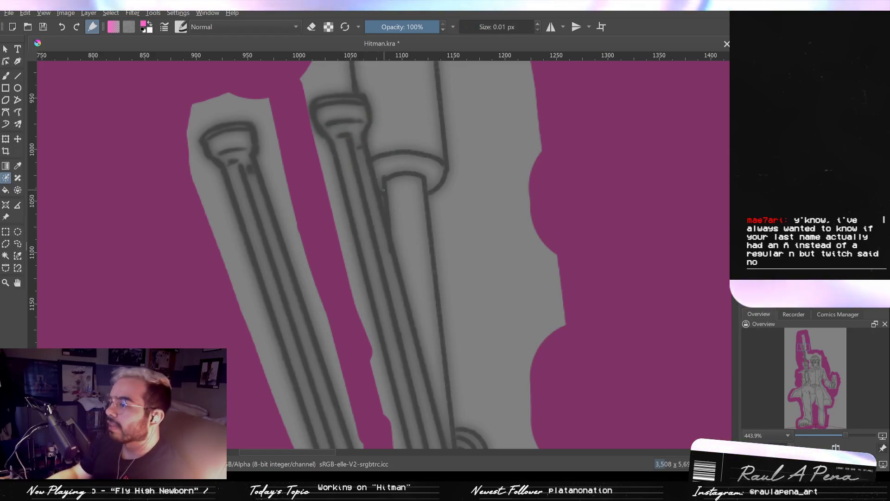
pyautogui.moveTo(382, 198); pyautogui.dragTo(385, 208)
pyautogui.keyDown('ctrl'); pyautogui.moveTo(443, 153); pyautogui.dragTo(424, 209); pyautogui.keyUp('ctrl')
pyautogui.moveTo(427, 179); pyautogui.dragTo(411, 224)
pyautogui.keyDown('ctrl'); pyautogui.moveTo(371, 140); pyautogui.dragTo(372, 150); pyautogui.keyUp('ctrl')
pyautogui.moveTo(381, 176); pyautogui.dragTo(380, 242)
pyautogui.keyDown('shift'); pyautogui.moveTo(367, 208); pyautogui.dragTo(378, 207); pyautogui.keyUp('shift')
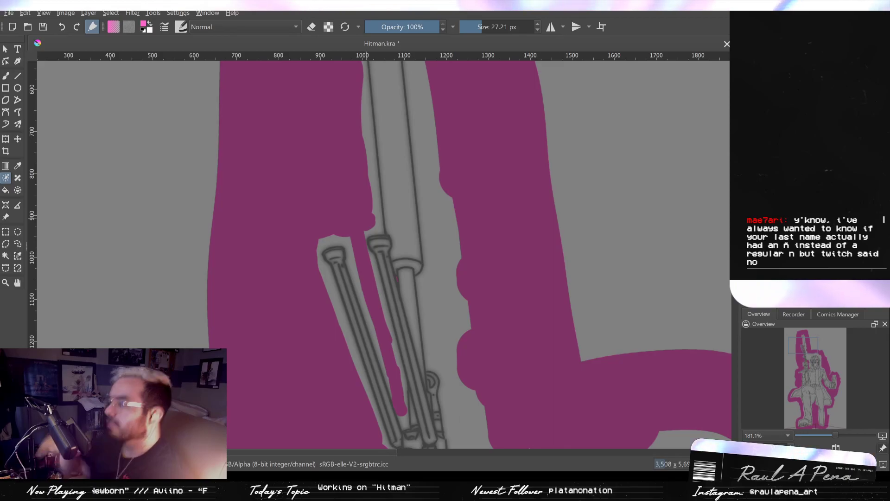
# - Widen the pink key stroke along the head-facing side of the suppressor and down the rifle at 54.96 px
pyautogui.moveTo(465, 213); pyautogui.dragTo(498, 340)
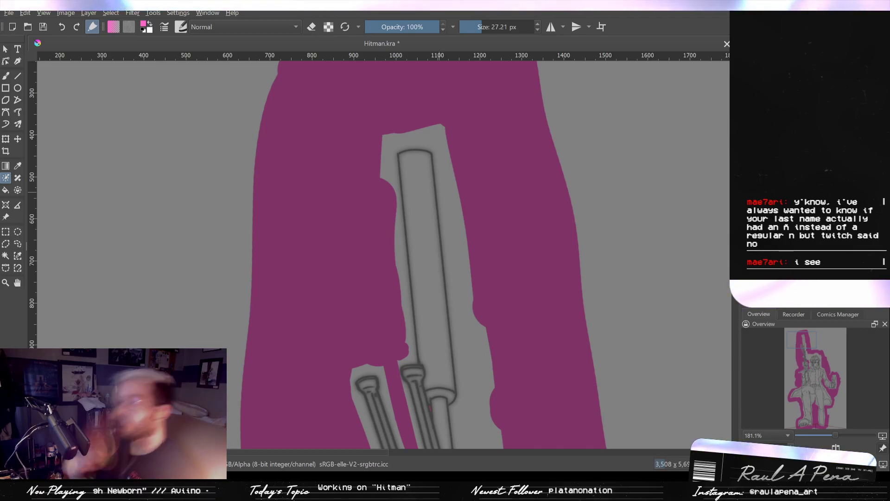
pyautogui.scroll(-4, 424, 213)
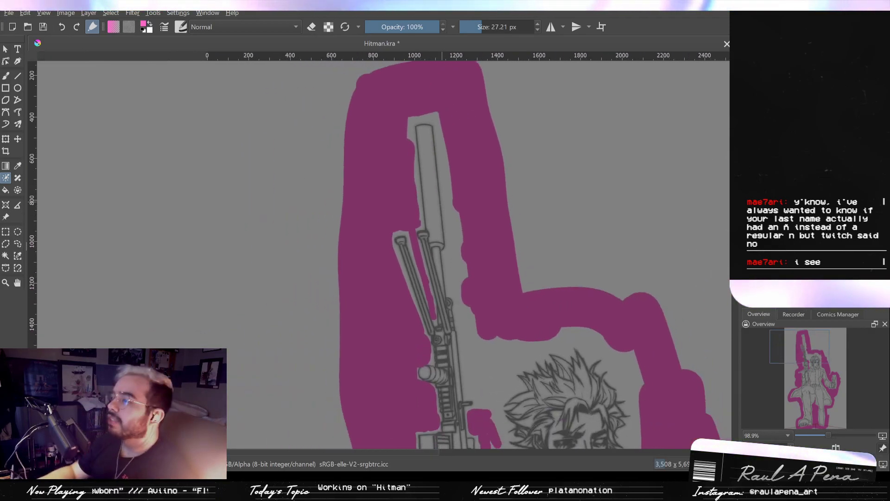
pyautogui.moveTo(442, 184); pyautogui.dragTo(384, 164)
pyautogui.moveTo(389, 113); pyautogui.dragTo(407, 276)
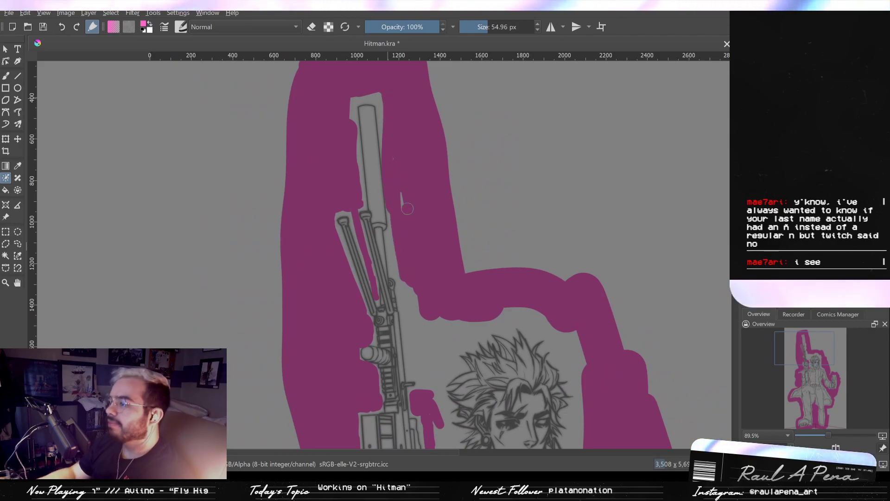
pyautogui.hotkey('ctrl', 'z')
pyautogui.moveTo(394, 156); pyautogui.dragTo(398, 198)
pyautogui.moveTo(412, 263); pyautogui.dragTo(425, 358)
pyautogui.moveTo(411, 337); pyautogui.dragTo(416, 226)
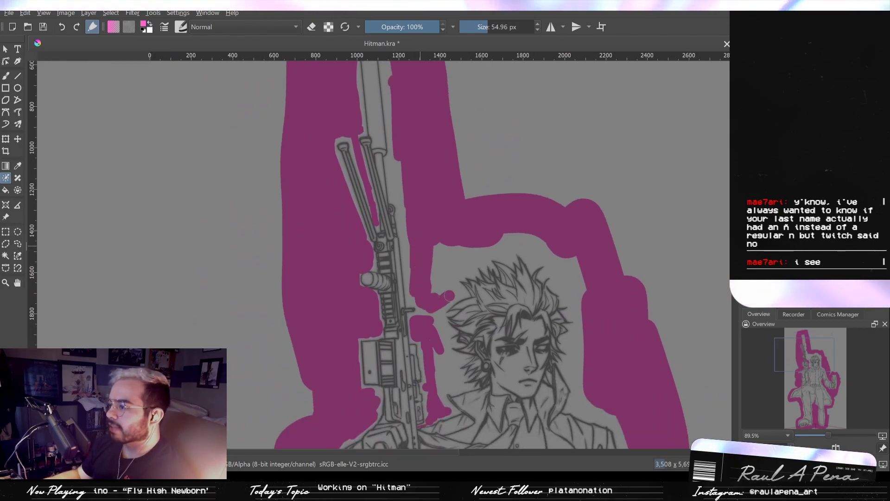
# - Fill the background between the rifle and hair, and bring the pink key strokes closer around the hair and shoulder
pyautogui.moveTo(449, 296)
pyautogui.mouseDown()
pyautogui.moveTo(443, 275)
pyautogui.moveTo(442, 295)
pyautogui.moveTo(435, 291)
pyautogui.moveTo(439, 255)
pyautogui.mouseUp()
pyautogui.moveTo(438, 285)
pyautogui.keyDown('ctrl'); pyautogui.mouseDown()
pyautogui.moveTo(436, 232)
pyautogui.moveTo(429, 275)
pyautogui.moveTo(459, 299)
pyautogui.mouseUp(); pyautogui.keyUp('ctrl')
pyautogui.moveTo(475, 321)
pyautogui.keyDown('ctrl'); pyautogui.mouseDown()
pyautogui.moveTo(505, 231)
pyautogui.moveTo(531, 276)
pyautogui.mouseUp(); pyautogui.keyUp('ctrl')
pyautogui.keyDown('ctrl'); pyautogui.moveTo(525, 218); pyautogui.dragTo(441, 328); pyautogui.keyUp('ctrl')
pyautogui.moveTo(421, 212); pyautogui.dragTo(430, 288)
pyautogui.moveTo(436, 255)
pyautogui.mouseDown()
pyautogui.moveTo(395, 237)
pyautogui.moveTo(422, 240)
pyautogui.mouseUp()
pyautogui.moveTo(471, 216)
pyautogui.mouseDown()
pyautogui.moveTo(526, 199)
pyautogui.moveTo(597, 235)
pyautogui.moveTo(632, 324)
pyautogui.moveTo(565, 153)
pyautogui.moveTo(568, 276)
pyautogui.moveTo(618, 325)
pyautogui.moveTo(638, 319)
pyautogui.mouseUp()
# - Bring the pink key strokes closer along the phone's outer side and the gripping fingers, using a 140.59 px brush
pyautogui.press('e')
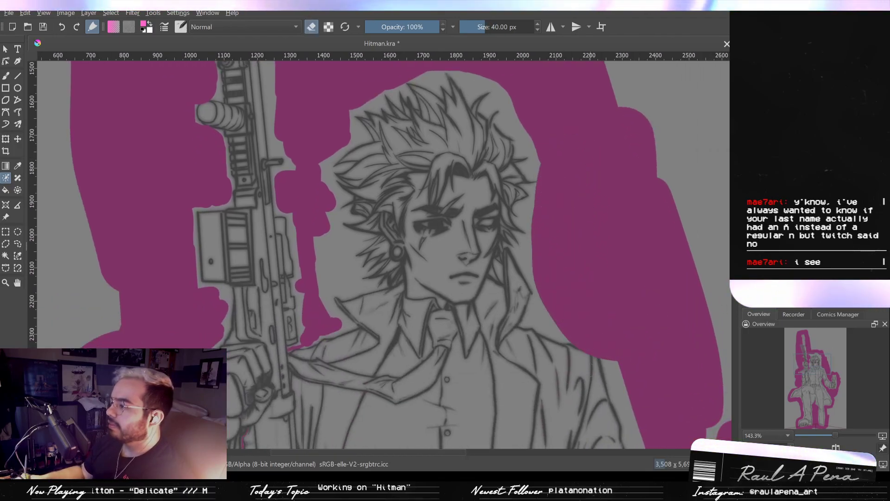
pyautogui.moveTo(573, 349)
pyautogui.mouseDown()
pyautogui.moveTo(602, 358)
pyautogui.moveTo(688, 294)
pyautogui.moveTo(411, 203)
pyautogui.moveTo(441, 219)
pyautogui.moveTo(441, 273)
pyautogui.mouseUp()
pyautogui.moveTo(522, 255); pyautogui.dragTo(551, 214)
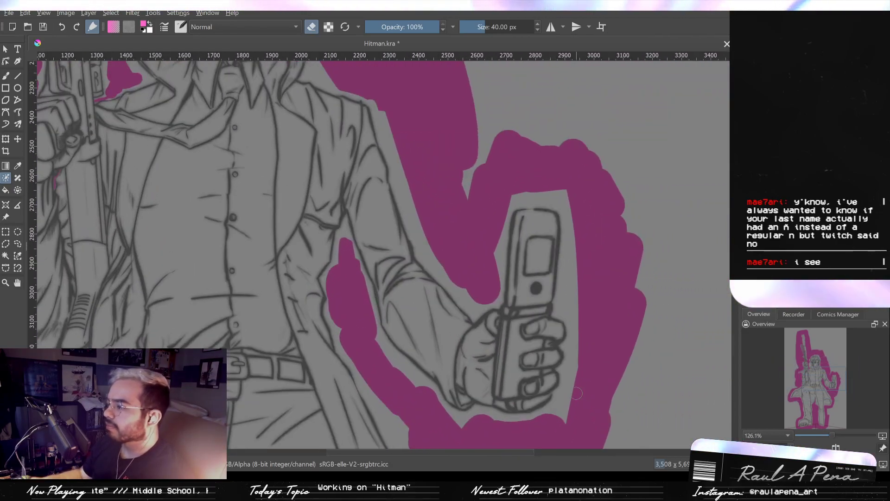
pyautogui.press('e')
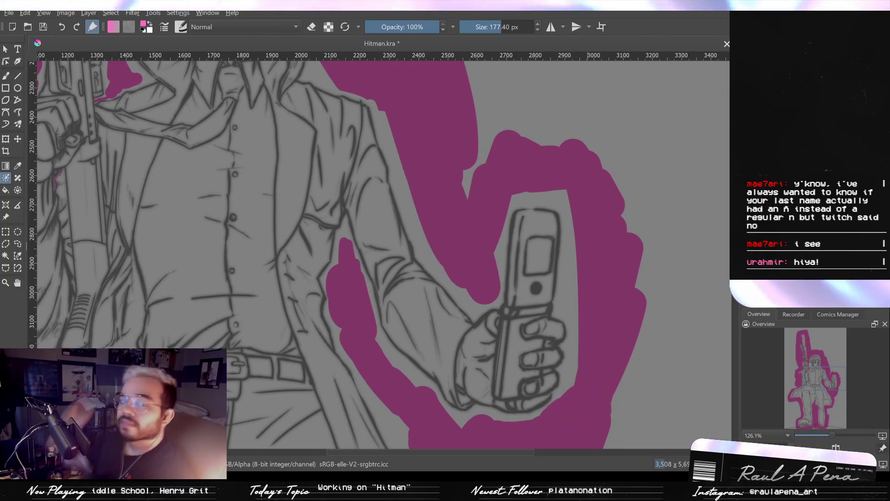
pyautogui.moveTo(545, 284); pyautogui.dragTo(545, 284)
pyautogui.moveTo(581, 245); pyautogui.dragTo(584, 284)
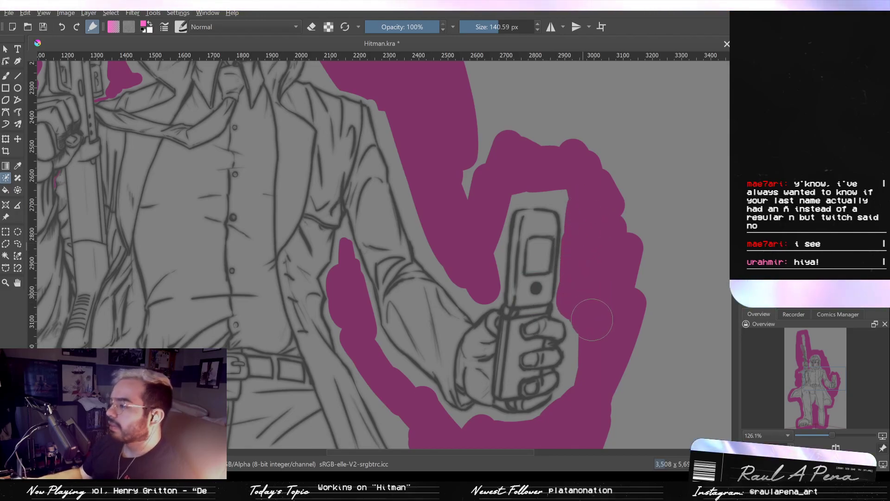
# - Fill the background below the phone hand and along the coat's outer edge with the 140.59 px brush
pyautogui.moveTo(604, 333); pyautogui.dragTo(616, 275)
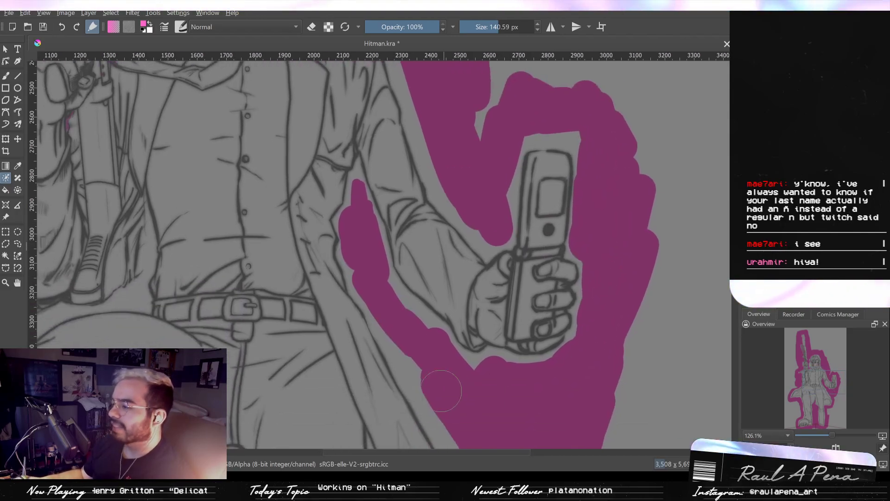
pyautogui.moveTo(474, 381)
pyautogui.mouseDown()
pyautogui.moveTo(433, 364)
pyautogui.moveTo(412, 340)
pyautogui.mouseUp()
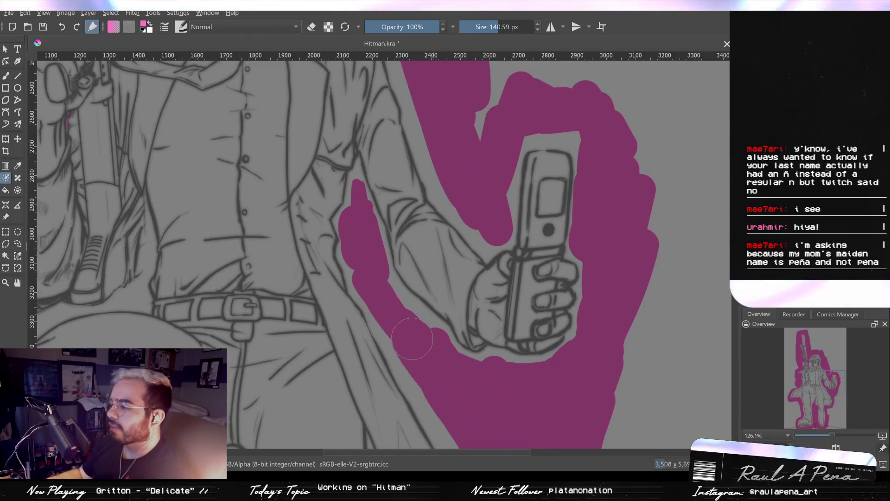
pyautogui.moveTo(570, 337)
pyautogui.mouseDown()
pyautogui.moveTo(552, 290)
pyautogui.moveTo(469, 258)
pyautogui.moveTo(501, 294)
pyautogui.moveTo(528, 280)
pyautogui.mouseUp()
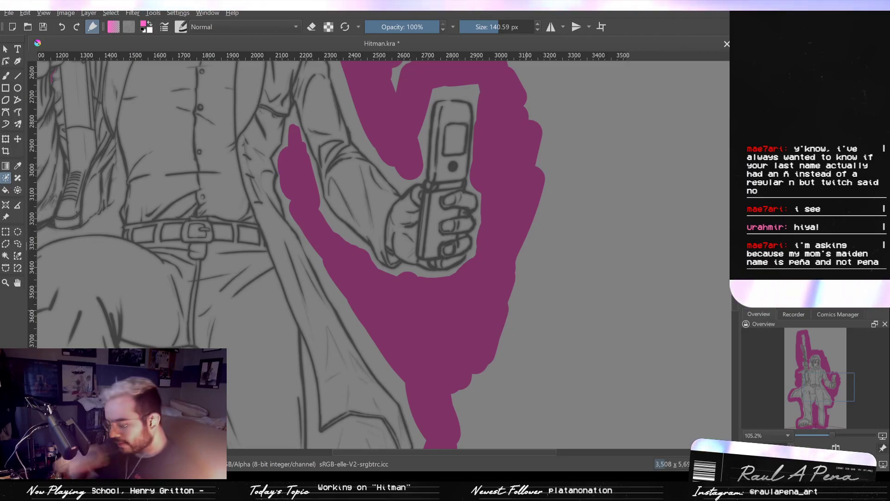
# - Fill the notch between the shoulder and phone strokes, and bring the pink key strokes closer along the sleeve and shoulder
pyautogui.moveTo(472, 159)
pyautogui.mouseDown()
pyautogui.moveTo(507, 202)
pyautogui.moveTo(516, 265)
pyautogui.mouseUp()
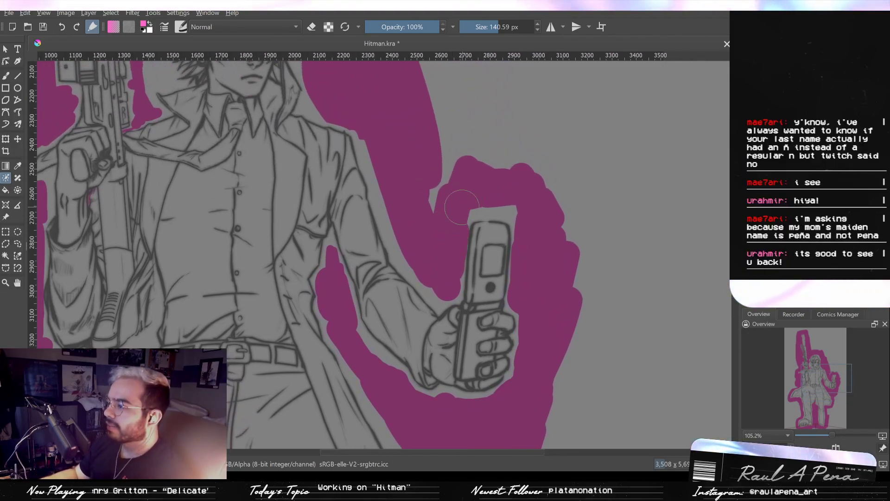
pyautogui.moveTo(443, 195)
pyautogui.mouseDown()
pyautogui.moveTo(459, 204)
pyautogui.moveTo(509, 201)
pyautogui.moveTo(533, 256)
pyautogui.mouseUp()
pyautogui.moveTo(463, 249); pyautogui.dragTo(475, 240)
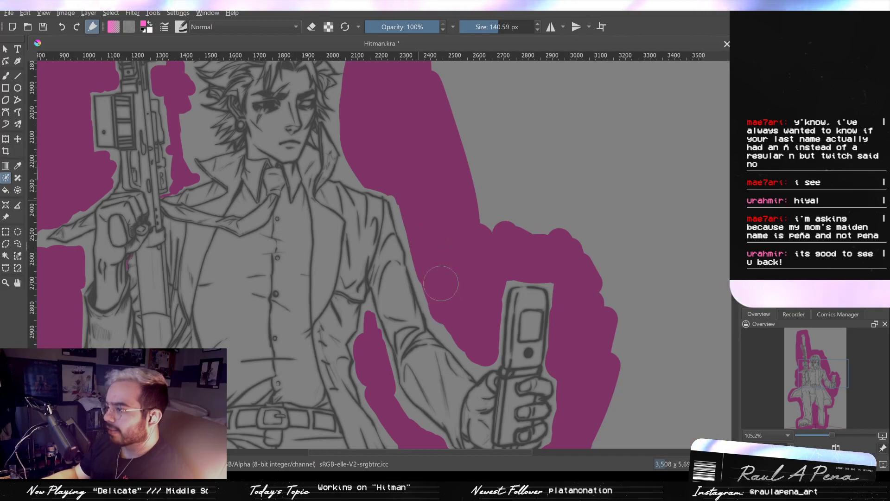
pyautogui.moveTo(441, 281); pyautogui.dragTo(469, 336)
pyautogui.moveTo(409, 196)
pyautogui.mouseDown()
pyautogui.moveTo(431, 256)
pyautogui.moveTo(411, 286)
pyautogui.moveTo(382, 287)
pyautogui.moveTo(453, 340)
pyautogui.moveTo(467, 376)
pyautogui.mouseUp()
pyautogui.moveTo(421, 293); pyautogui.dragTo(435, 338)
# - Mark the tiny background gaps between the jaw, hair and raised collar with pink key strokes at 5.07 px
pyautogui.moveTo(397, 288)
pyautogui.mouseDown()
pyautogui.moveTo(445, 276)
pyautogui.moveTo(455, 250)
pyautogui.moveTo(470, 258)
pyautogui.mouseUp()
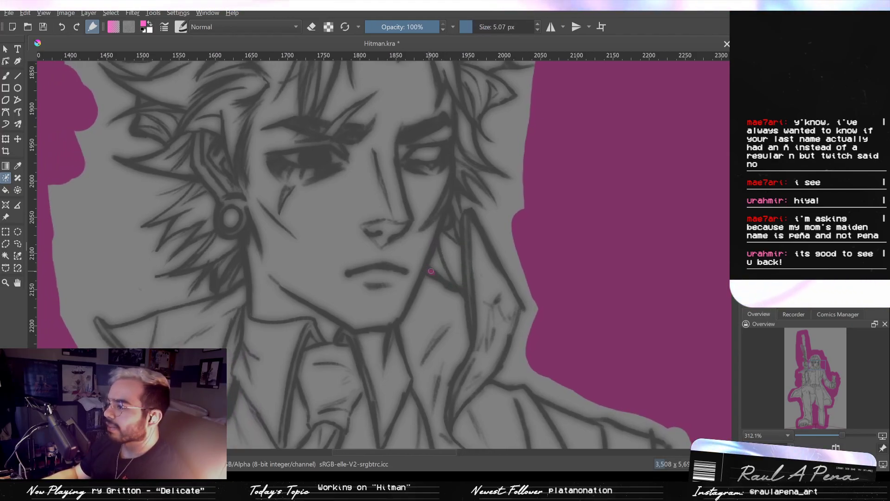
pyautogui.moveTo(446, 240); pyautogui.dragTo(463, 307)
pyautogui.moveTo(351, 294); pyautogui.dragTo(408, 261)
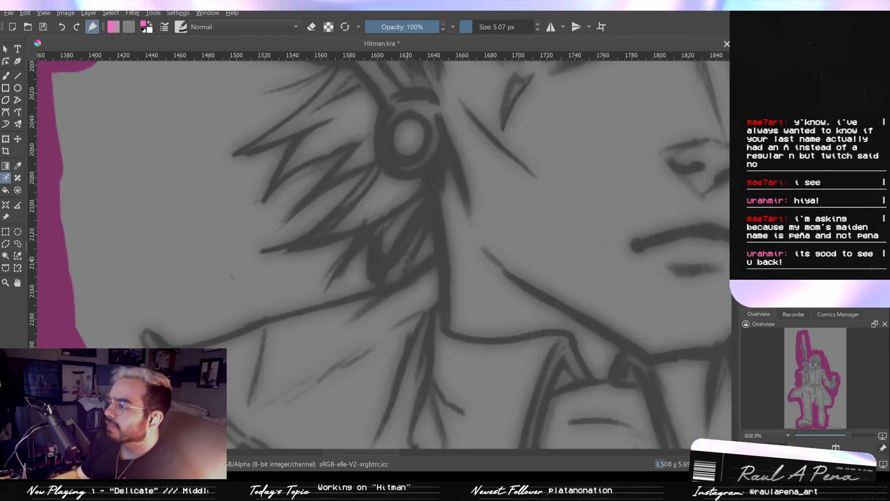
# - Fill the small gaps between the hair tips below the earring and the collar, using the 5.07 px brush
pyautogui.moveTo(415, 241)
pyautogui.mouseDown()
pyautogui.moveTo(393, 281)
pyautogui.moveTo(365, 260)
pyautogui.moveTo(368, 284)
pyautogui.moveTo(360, 268)
pyautogui.mouseUp()
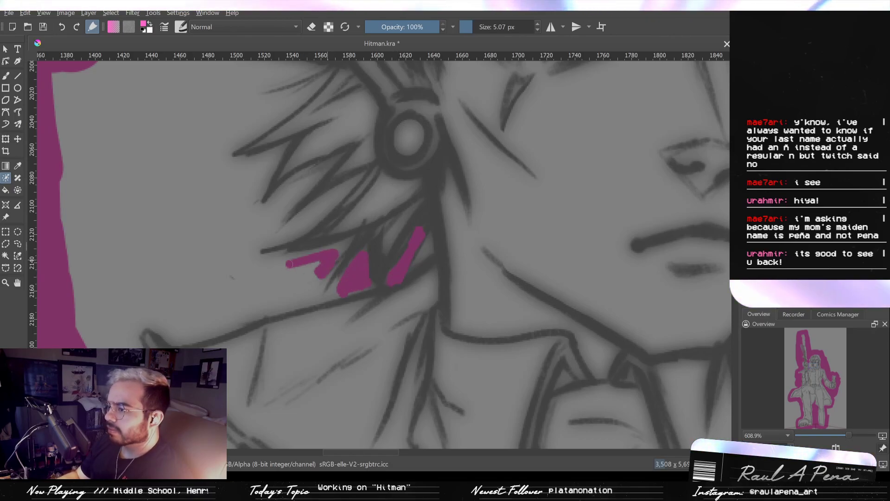
pyautogui.moveTo(282, 262); pyautogui.dragTo(321, 265)
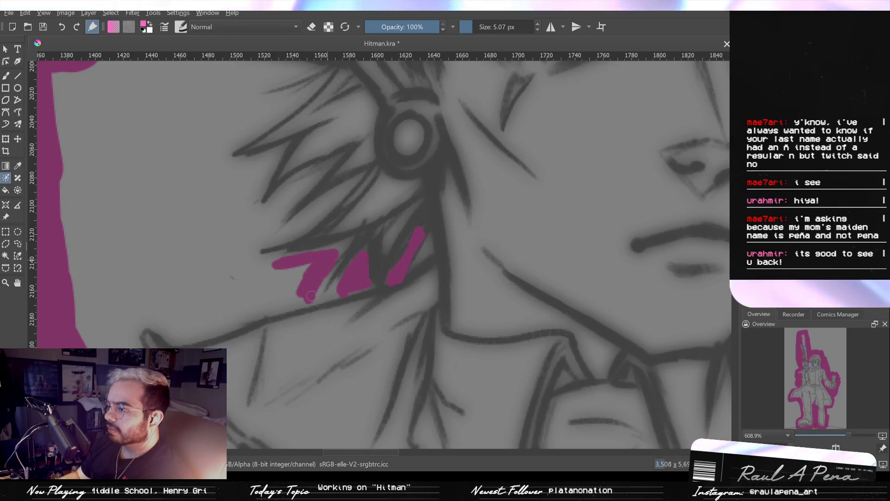
pyautogui.moveTo(313, 289)
pyautogui.mouseDown()
pyautogui.moveTo(284, 281)
pyautogui.moveTo(213, 301)
pyautogui.moveTo(162, 299)
pyautogui.moveTo(172, 305)
pyautogui.moveTo(116, 298)
pyautogui.moveTo(103, 320)
pyautogui.moveTo(150, 290)
pyautogui.mouseUp()
# - Extend the pink key strokes from the collar along the lower hair spikes on the rifle side, up to the ear, at 14.83 px
pyautogui.scroll(-2, 100, 340)
pyautogui.moveTo(157, 329); pyautogui.dragTo(187, 361)
pyautogui.moveTo(145, 299); pyautogui.dragTo(200, 368)
pyautogui.moveTo(194, 341)
pyautogui.mouseDown()
pyautogui.moveTo(197, 255)
pyautogui.moveTo(177, 204)
pyautogui.mouseUp()
pyautogui.moveTo(205, 295)
pyautogui.mouseDown()
pyautogui.moveTo(242, 260)
pyautogui.moveTo(280, 278)
pyautogui.moveTo(296, 302)
pyautogui.moveTo(271, 308)
pyautogui.moveTo(283, 344)
pyautogui.mouseUp()
pyautogui.moveTo(276, 281)
pyautogui.mouseDown()
pyautogui.moveTo(270, 258)
pyautogui.moveTo(268, 272)
pyautogui.moveTo(296, 239)
pyautogui.moveTo(306, 281)
pyautogui.mouseUp()
pyautogui.moveTo(302, 273)
pyautogui.mouseDown()
pyautogui.moveTo(294, 251)
pyautogui.moveTo(303, 268)
pyautogui.moveTo(275, 368)
pyautogui.mouseUp()
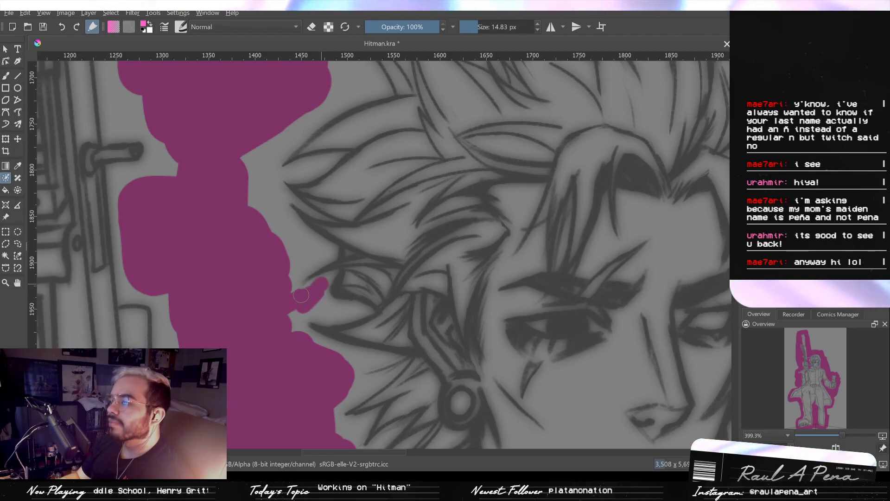
# - Paint the pink key strokes up against the rifle-side hair spikes from ear level to the crown, at 15.75 px
pyautogui.moveTo(314, 311)
pyautogui.mouseDown()
pyautogui.moveTo(341, 308)
pyautogui.moveTo(299, 316)
pyautogui.moveTo(321, 367)
pyautogui.mouseUp()
pyautogui.moveTo(297, 322)
pyautogui.mouseDown()
pyautogui.moveTo(336, 303)
pyautogui.moveTo(313, 287)
pyautogui.moveTo(310, 299)
pyautogui.moveTo(295, 303)
pyautogui.moveTo(282, 279)
pyautogui.mouseUp()
pyautogui.moveTo(280, 228); pyautogui.dragTo(273, 121)
pyautogui.moveTo(274, 179)
pyautogui.mouseDown()
pyautogui.moveTo(276, 290)
pyautogui.moveTo(295, 297)
pyautogui.moveTo(374, 255)
pyautogui.moveTo(355, 220)
pyautogui.mouseUp()
pyautogui.moveTo(355, 219)
pyautogui.keyDown('shift'); pyautogui.mouseDown()
pyautogui.moveTo(338, 191)
pyautogui.moveTo(377, 191)
pyautogui.moveTo(394, 169)
pyautogui.moveTo(420, 188)
pyautogui.moveTo(410, 172)
pyautogui.moveTo(375, 170)
pyautogui.moveTo(443, 153)
pyautogui.moveTo(448, 163)
pyautogui.mouseUp(); pyautogui.keyUp('shift')
pyautogui.hotkey('ctrl', 'z')
pyautogui.moveTo(449, 130)
pyautogui.mouseDown()
pyautogui.moveTo(468, 145)
pyautogui.moveTo(472, 112)
pyautogui.moveTo(491, 154)
pyautogui.moveTo(487, 111)
pyautogui.moveTo(528, 161)
pyautogui.mouseUp()
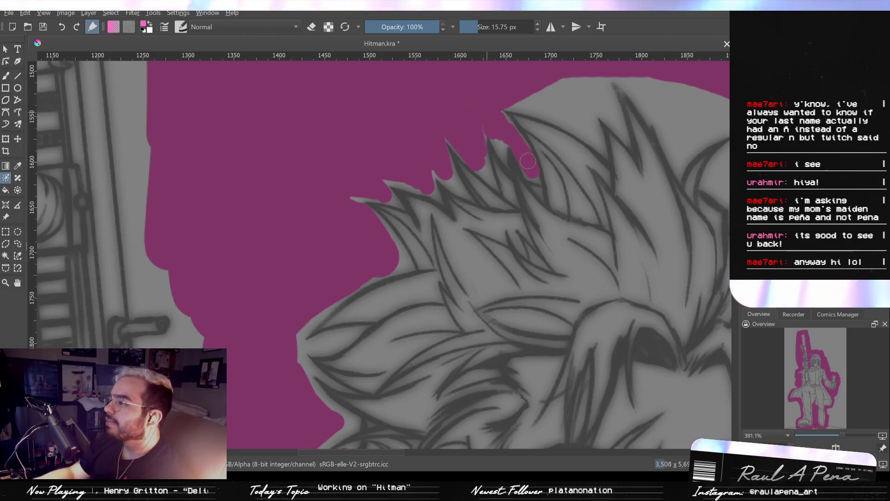
# - Clean up the key stroke edge with a 14.35 px eraser, and paint around the tallest spikes on top of the hair at 15.75 px
pyautogui.moveTo(532, 113); pyautogui.dragTo(464, 113)
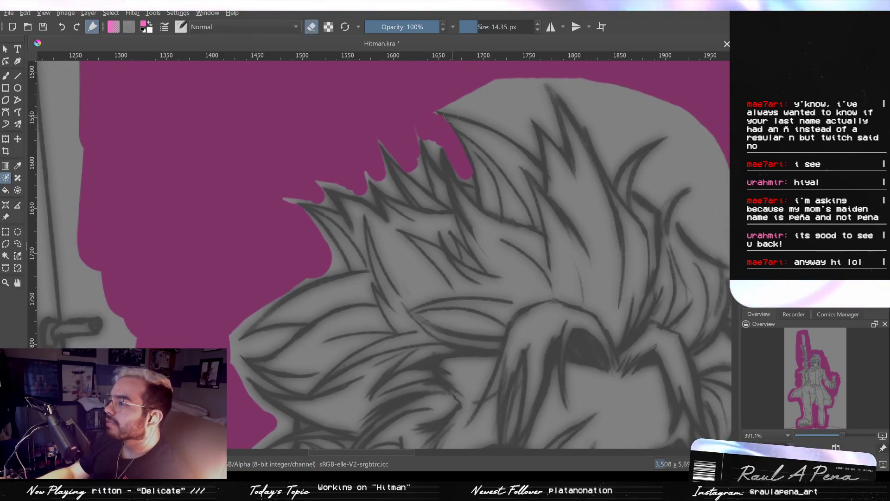
pyautogui.moveTo(498, 162); pyautogui.dragTo(418, 188)
pyautogui.press('e')
pyautogui.moveTo(375, 128)
pyautogui.mouseDown()
pyautogui.moveTo(433, 139)
pyautogui.moveTo(448, 165)
pyautogui.moveTo(424, 118)
pyautogui.moveTo(432, 110)
pyautogui.moveTo(398, 124)
pyautogui.moveTo(403, 109)
pyautogui.moveTo(461, 139)
pyautogui.moveTo(469, 158)
pyautogui.mouseUp()
pyautogui.moveTo(476, 124)
pyautogui.mouseDown()
pyautogui.moveTo(456, 127)
pyautogui.moveTo(451, 113)
pyautogui.moveTo(467, 140)
pyautogui.moveTo(469, 118)
pyautogui.moveTo(492, 166)
pyautogui.moveTo(495, 143)
pyautogui.moveTo(484, 147)
pyautogui.moveTo(488, 163)
pyautogui.moveTo(506, 166)
pyautogui.moveTo(498, 178)
pyautogui.moveTo(528, 157)
pyautogui.moveTo(504, 152)
pyautogui.moveTo(535, 133)
pyautogui.mouseUp()
pyautogui.hotkey('ctrl', 'z')
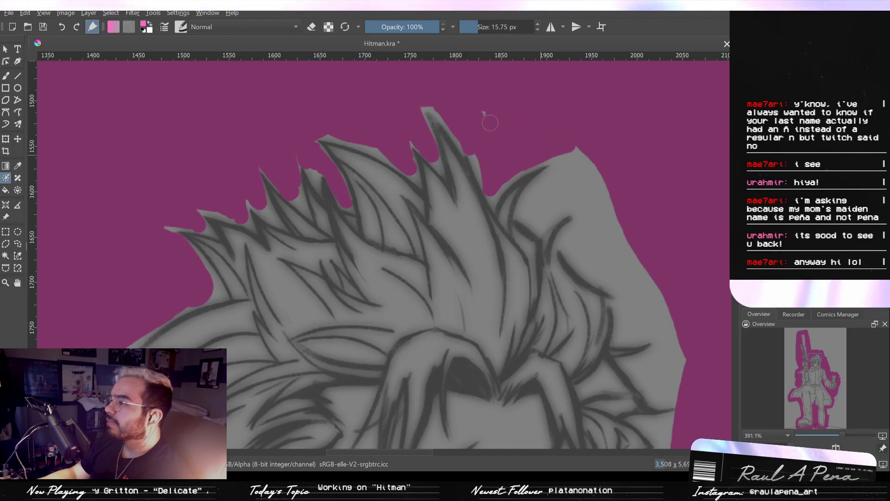
# - Bring the pink key strokes tightly around the curled tufts and upper side locks opposite the rifle, at about 11 px
pyautogui.moveTo(555, 179)
pyautogui.mouseDown()
pyautogui.moveTo(530, 203)
pyautogui.moveTo(528, 213)
pyautogui.moveTo(545, 220)
pyautogui.moveTo(537, 220)
pyautogui.moveTo(561, 210)
pyautogui.moveTo(554, 221)
pyautogui.moveTo(540, 217)
pyautogui.moveTo(603, 192)
pyautogui.moveTo(597, 181)
pyautogui.moveTo(581, 182)
pyautogui.moveTo(562, 196)
pyautogui.moveTo(582, 163)
pyautogui.moveTo(516, 130)
pyautogui.mouseUp()
pyautogui.moveTo(530, 160)
pyautogui.mouseDown()
pyautogui.moveTo(500, 219)
pyautogui.moveTo(512, 222)
pyautogui.moveTo(531, 206)
pyautogui.moveTo(534, 189)
pyautogui.moveTo(539, 196)
pyautogui.moveTo(527, 218)
pyautogui.moveTo(541, 228)
pyautogui.moveTo(482, 196)
pyautogui.moveTo(498, 202)
pyautogui.moveTo(495, 228)
pyautogui.moveTo(535, 247)
pyautogui.mouseUp()
pyautogui.moveTo(533, 283)
pyautogui.mouseDown()
pyautogui.moveTo(512, 297)
pyautogui.moveTo(527, 279)
pyautogui.moveTo(508, 308)
pyautogui.mouseUp()
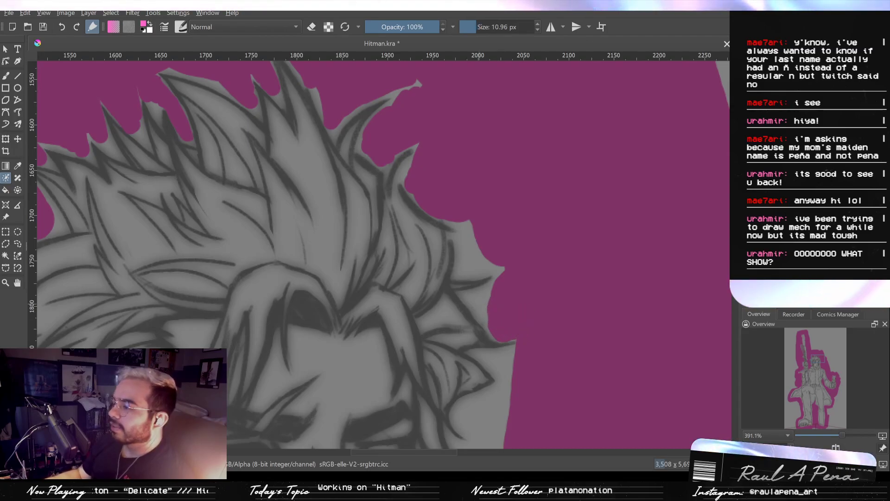
pyautogui.moveTo(476, 302)
pyautogui.keyDown('shift'); pyautogui.mouseDown()
pyautogui.moveTo(485, 294)
pyautogui.moveTo(470, 296)
pyautogui.moveTo(488, 318)
pyautogui.mouseUp(); pyautogui.keyUp('shift')
pyautogui.moveTo(461, 221)
pyautogui.mouseDown()
pyautogui.moveTo(463, 268)
pyautogui.moveTo(498, 263)
pyautogui.mouseUp()
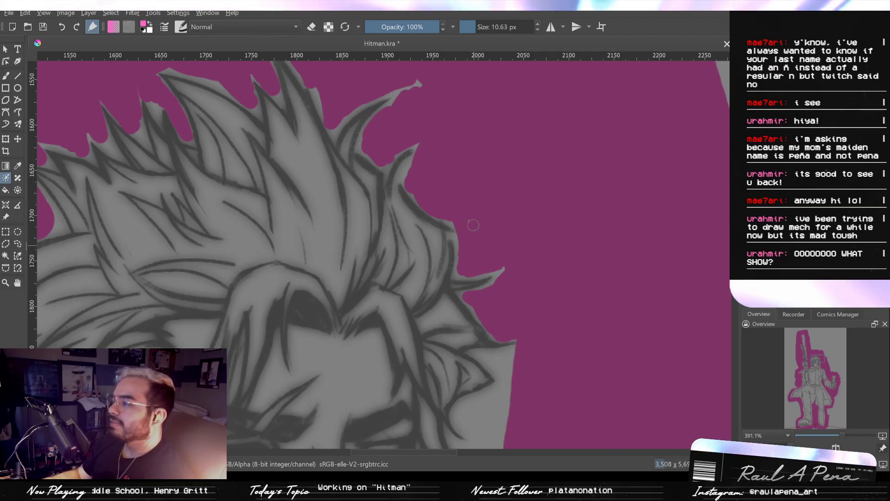
# - Fill the background between the pointed side locks at brow level, starting with a 4.92 px brush
pyautogui.moveTo(508, 268)
pyautogui.mouseDown()
pyautogui.moveTo(491, 295)
pyautogui.moveTo(515, 228)
pyautogui.moveTo(517, 190)
pyautogui.mouseUp()
pyautogui.moveTo(547, 260)
pyautogui.mouseDown()
pyautogui.moveTo(520, 261)
pyautogui.moveTo(541, 256)
pyautogui.moveTo(539, 255)
pyautogui.mouseUp()
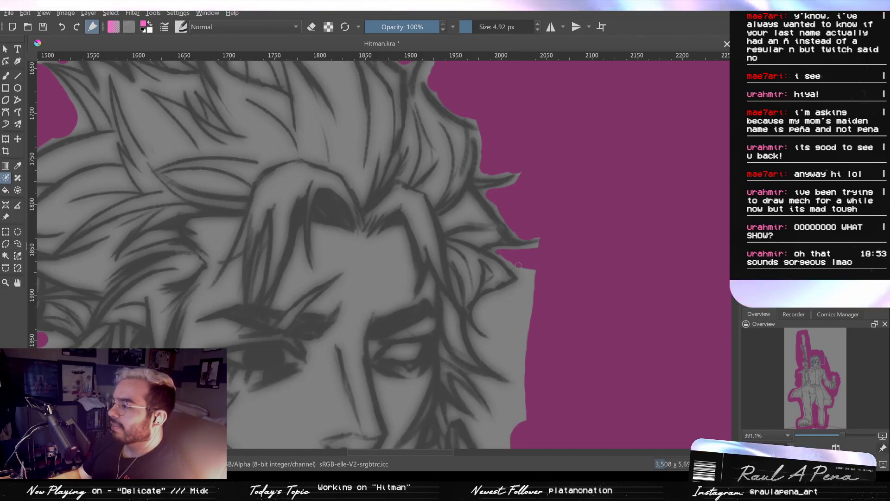
pyautogui.moveTo(515, 259)
pyautogui.keyDown('shift'); pyautogui.mouseDown()
pyautogui.moveTo(529, 261)
pyautogui.moveTo(532, 280)
pyautogui.moveTo(531, 244)
pyautogui.mouseUp(); pyautogui.keyUp('shift')
pyautogui.moveTo(534, 246)
pyautogui.mouseDown()
pyautogui.moveTo(486, 286)
pyautogui.moveTo(517, 291)
pyautogui.moveTo(509, 289)
pyautogui.moveTo(522, 244)
pyautogui.mouseUp()
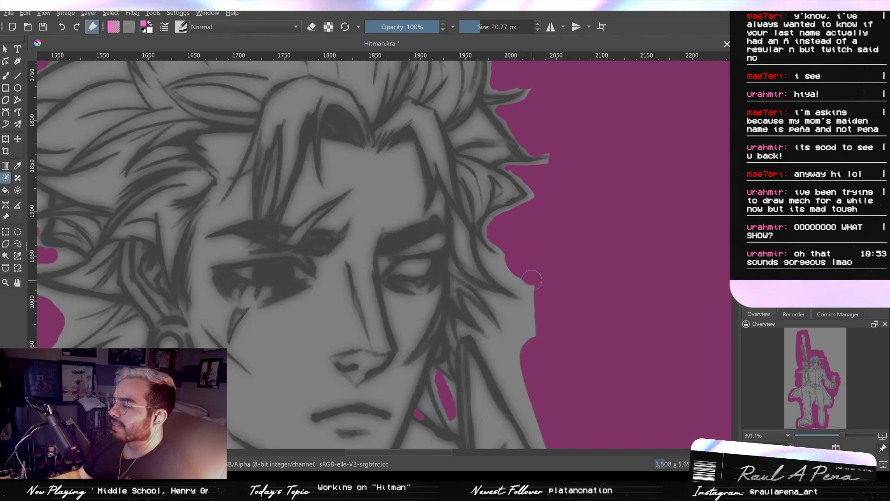
# - Paint into the narrow notch between the side locks at eye level with a 2.70 px brush and trim the gap below
pyautogui.moveTo(531, 279); pyautogui.dragTo(513, 277)
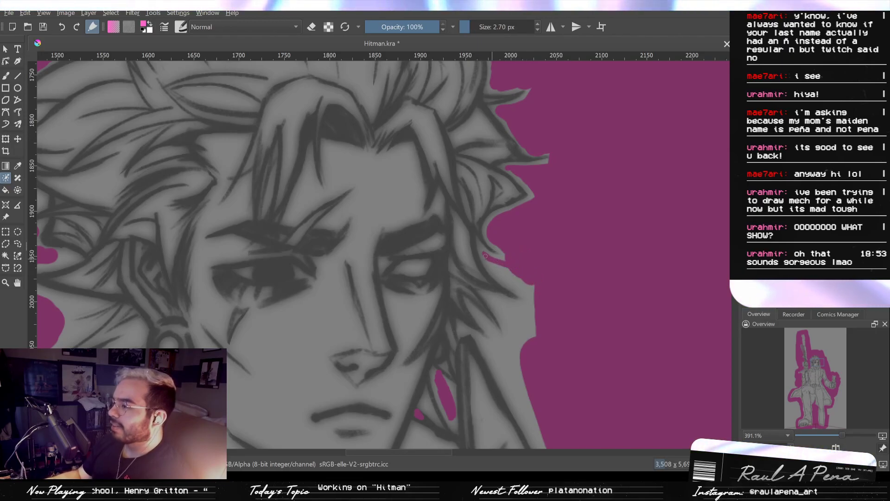
pyautogui.moveTo(521, 291); pyautogui.dragTo(533, 300)
pyautogui.moveTo(510, 277)
pyautogui.keyDown('shift'); pyautogui.mouseDown()
pyautogui.moveTo(505, 269)
pyautogui.moveTo(536, 300)
pyautogui.moveTo(536, 278)
pyautogui.moveTo(485, 214)
pyautogui.mouseUp(); pyautogui.keyUp('shift')
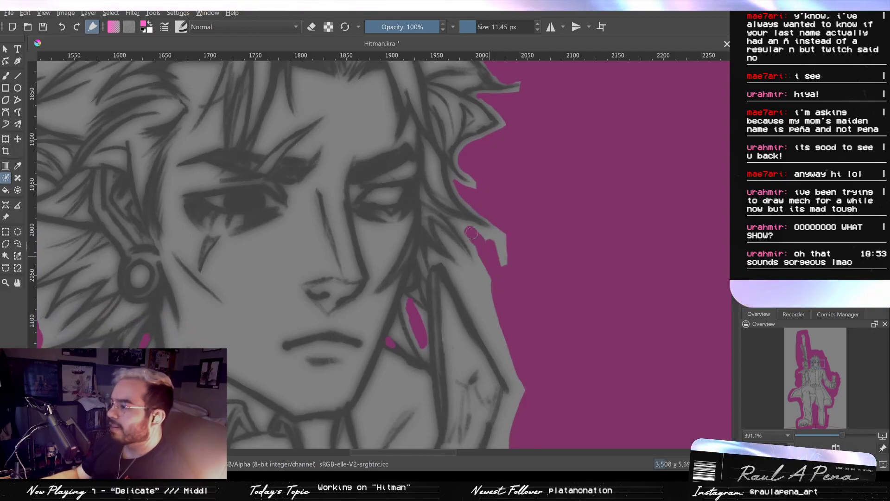
# - Bring the pink key strokes around the lowest side locks and down the raised collar's outer edge, using an 11.45 px brush
pyautogui.moveTo(502, 262); pyautogui.dragTo(506, 250)
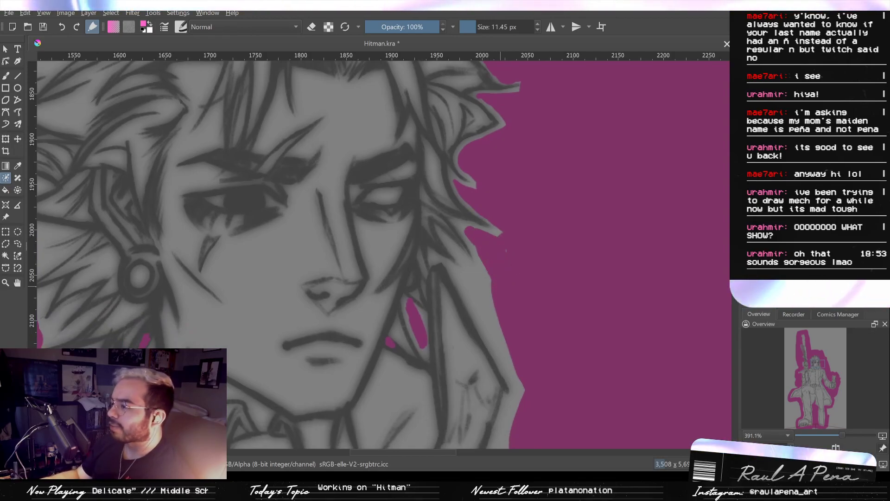
pyautogui.moveTo(471, 273); pyautogui.dragTo(492, 304)
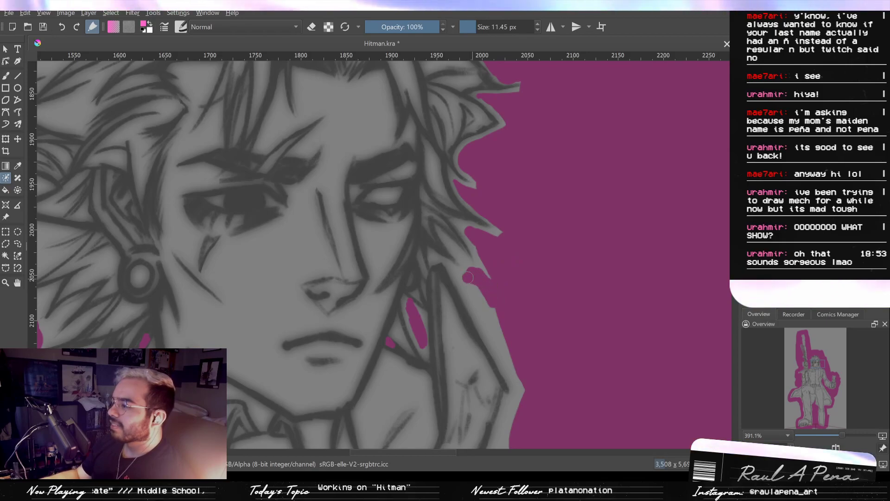
pyautogui.moveTo(477, 299)
pyautogui.mouseDown()
pyautogui.moveTo(457, 229)
pyautogui.moveTo(469, 238)
pyautogui.mouseUp()
pyautogui.moveTo(476, 253)
pyautogui.mouseDown()
pyautogui.moveTo(521, 352)
pyautogui.moveTo(513, 335)
pyautogui.moveTo(521, 242)
pyautogui.mouseUp()
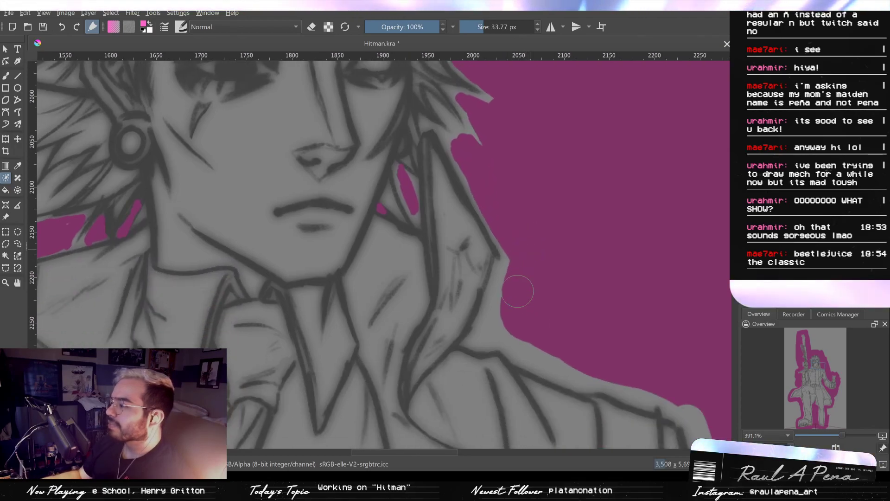
# - Tighten the pink key strokes below the raised collar and along the phone-side shoulder at 33.77 px
pyautogui.moveTo(537, 338)
pyautogui.mouseDown()
pyautogui.moveTo(551, 356)
pyautogui.moveTo(479, 277)
pyautogui.mouseUp()
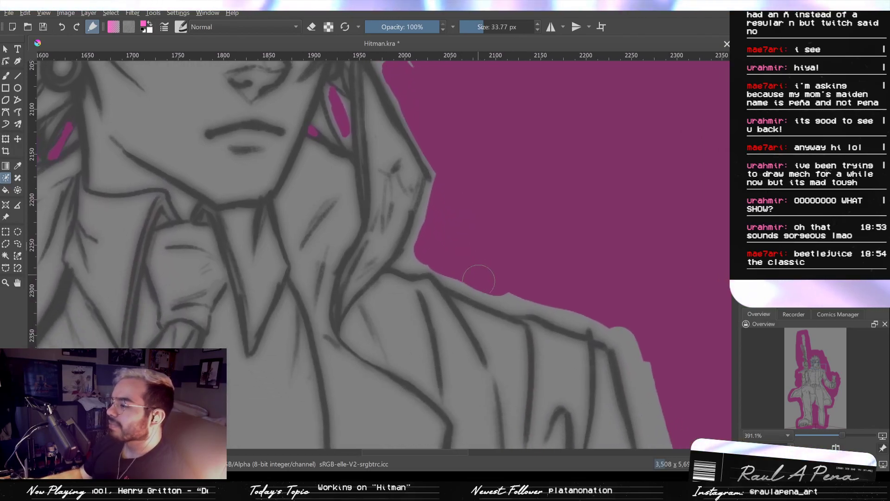
pyautogui.moveTo(547, 292)
pyautogui.mouseDown()
pyautogui.moveTo(592, 309)
pyautogui.moveTo(649, 364)
pyautogui.moveTo(645, 408)
pyautogui.mouseUp()
pyautogui.keyDown('ctrl'); pyautogui.moveTo(612, 338); pyautogui.dragTo(626, 260); pyautogui.keyUp('ctrl')
pyautogui.moveTo(627, 273); pyautogui.dragTo(597, 278)
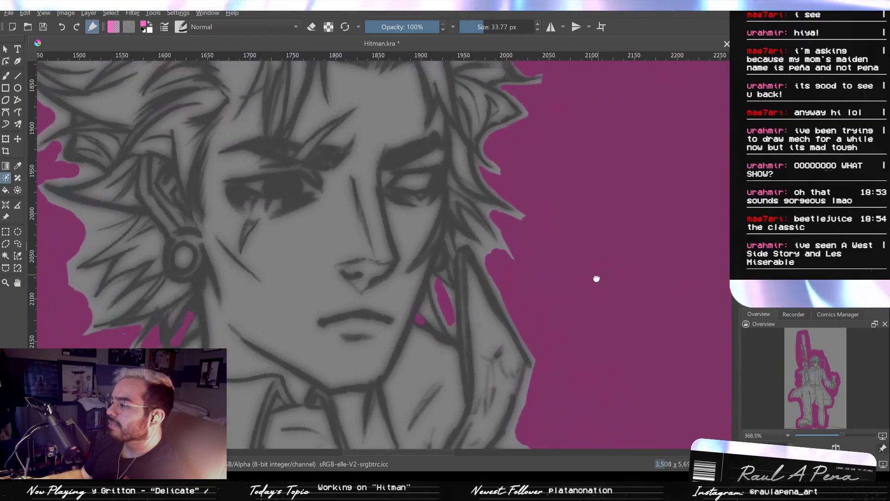
# - Fill the narrow gaps between the lowest hair tips and the collar's peak, using 10.17 and 3.70 px brushes
pyautogui.keyDown('ctrl'); pyautogui.moveTo(494, 247); pyautogui.dragTo(496, 235); pyautogui.keyUp('ctrl')
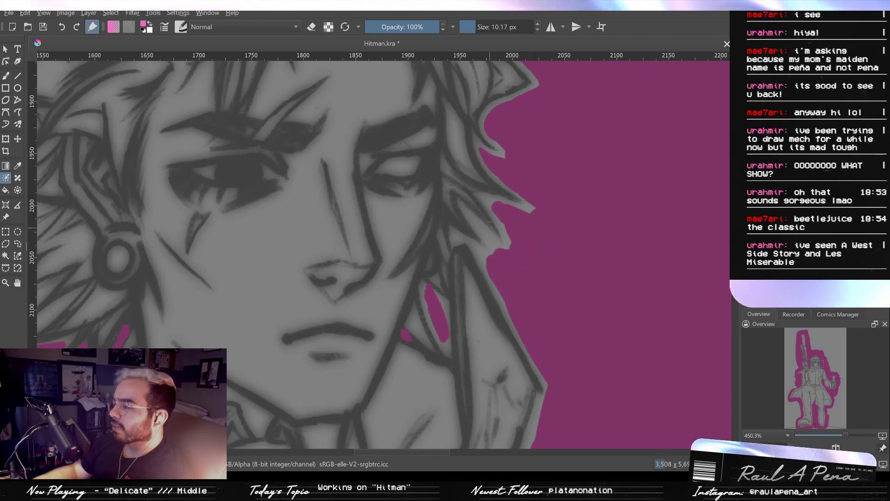
pyautogui.moveTo(466, 212); pyautogui.dragTo(490, 245)
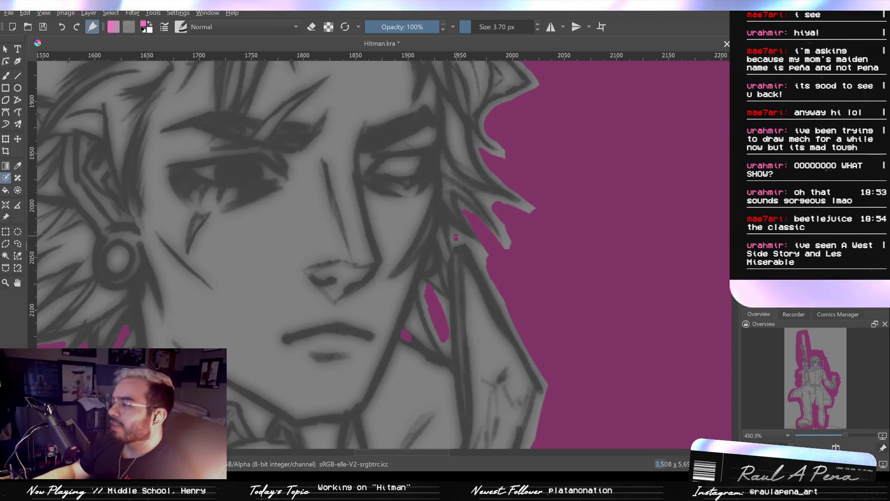
pyautogui.moveTo(457, 239)
pyautogui.mouseDown()
pyautogui.moveTo(492, 255)
pyautogui.moveTo(463, 240)
pyautogui.moveTo(471, 244)
pyautogui.mouseUp()
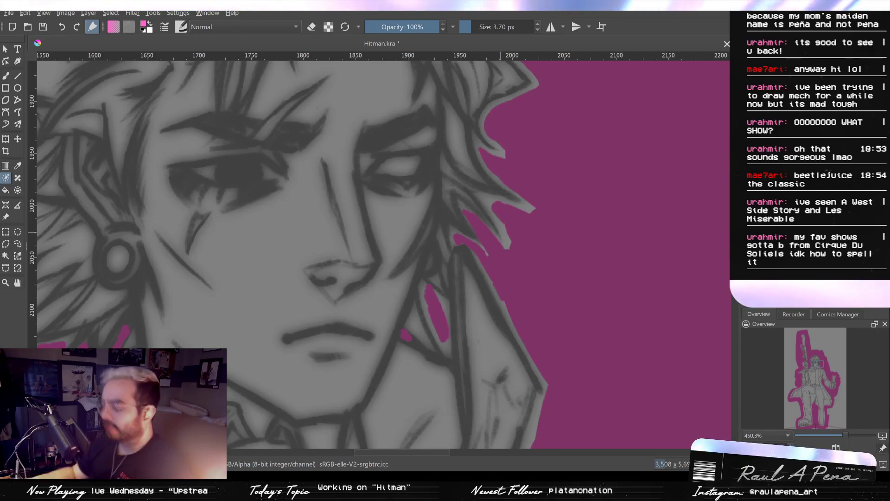
# - Mark the tiny enclosed gap inside the looped side lock at brow level with a 3.55 px pink key stroke
pyautogui.scroll(3, 507, 206)
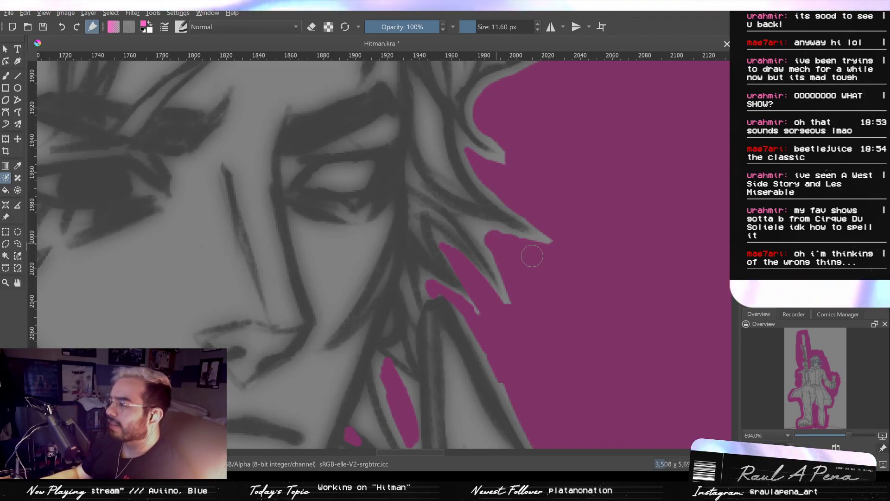
pyautogui.scroll(-8, 532, 256)
pyautogui.scroll(6, 524, 233)
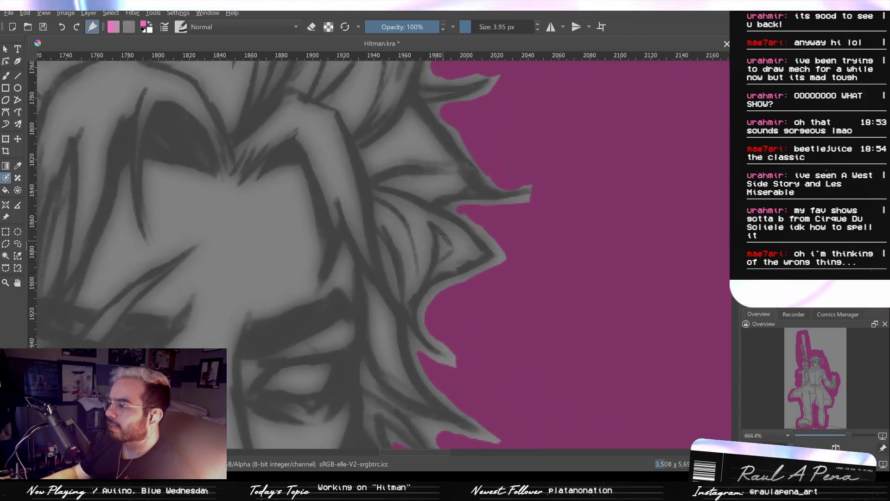
pyautogui.moveTo(440, 236); pyautogui.dragTo(442, 253)
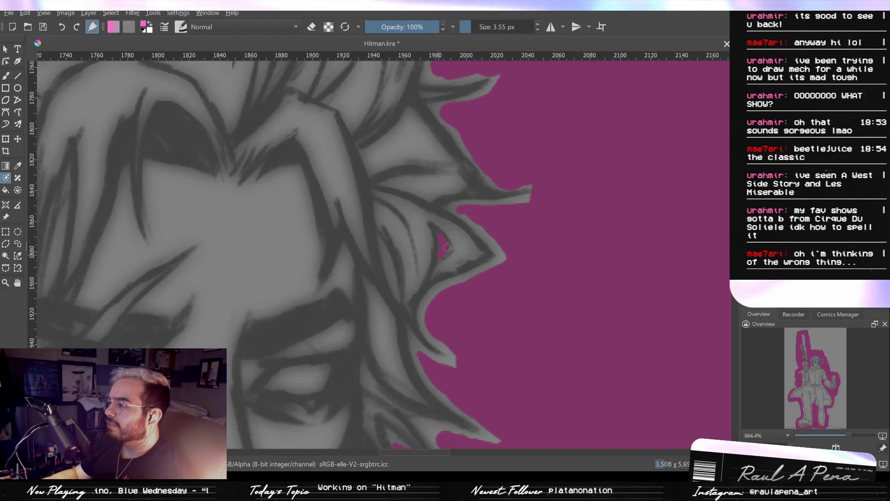
pyautogui.scroll(-2, 505, 251)
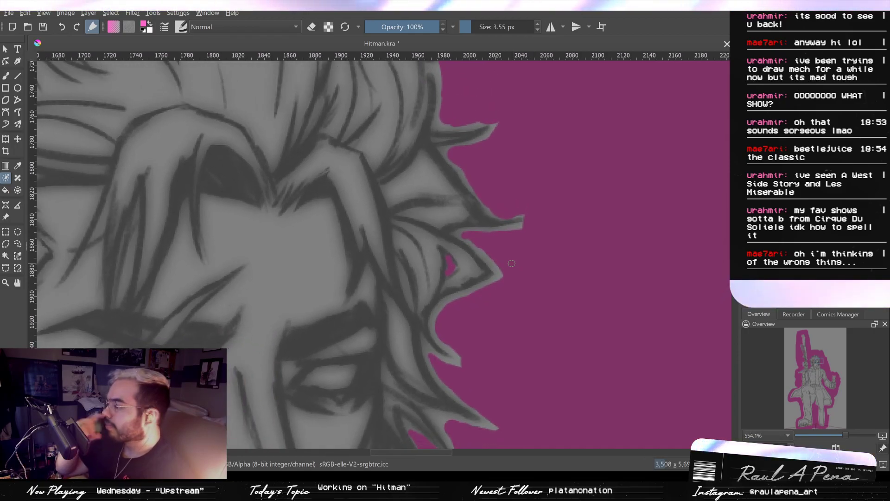
# - Tighten the pink key strokes around the curved phone-side lock at brow level, using an 11.54 px brush
pyautogui.moveTo(461, 161)
pyautogui.mouseDown()
pyautogui.moveTo(459, 193)
pyautogui.moveTo(469, 195)
pyautogui.moveTo(501, 144)
pyautogui.mouseUp()
pyautogui.moveTo(450, 193)
pyautogui.mouseDown()
pyautogui.moveTo(468, 211)
pyautogui.moveTo(450, 188)
pyautogui.mouseUp()
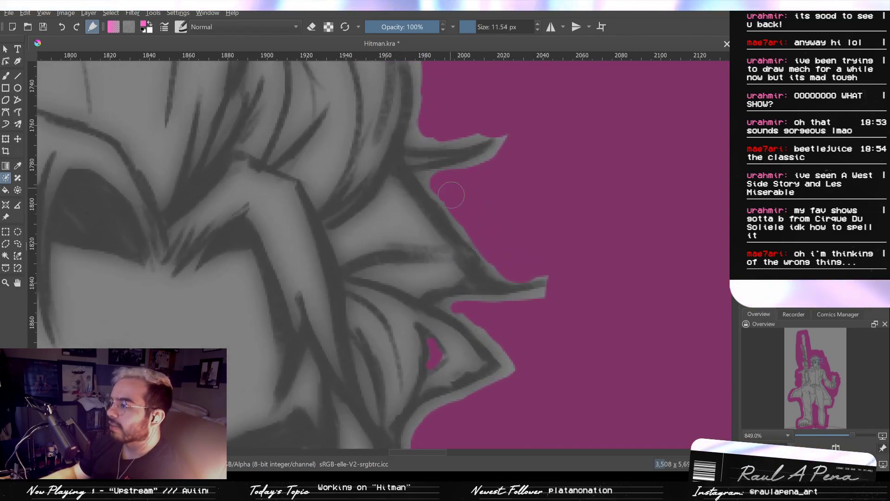
pyautogui.moveTo(503, 229); pyautogui.dragTo(536, 290)
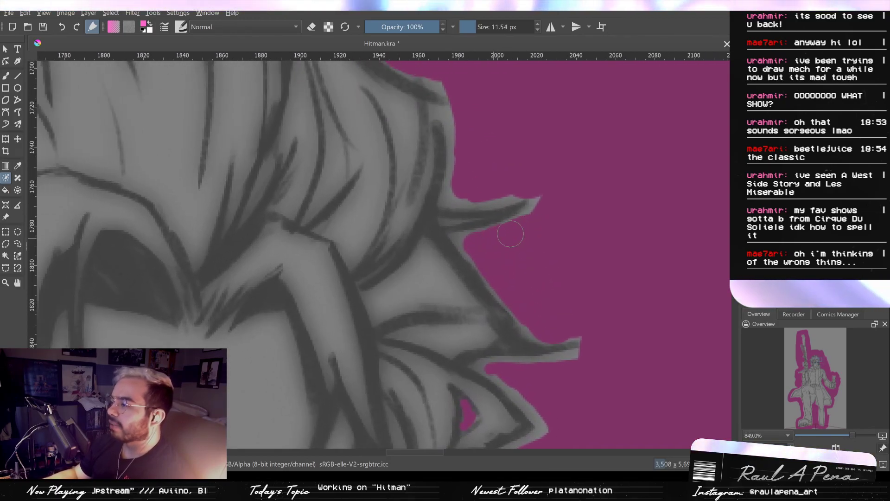
pyautogui.moveTo(516, 233); pyautogui.dragTo(548, 200)
pyautogui.moveTo(466, 193); pyautogui.dragTo(511, 183)
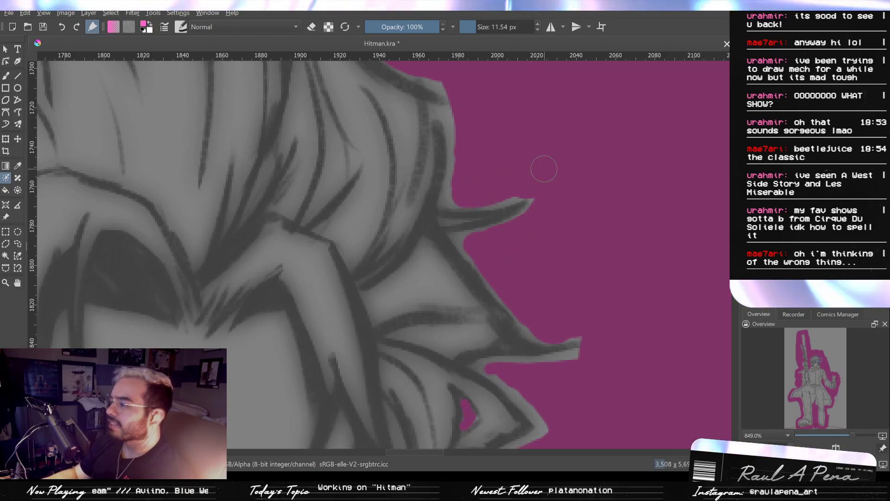
# - Trim the pink key strokes closer to the upper phone-side hair spike and the outer hair edge below it at 11.54 px
pyautogui.moveTo(500, 222); pyautogui.dragTo(551, 318)
pyautogui.moveTo(515, 261); pyautogui.dragTo(522, 185)
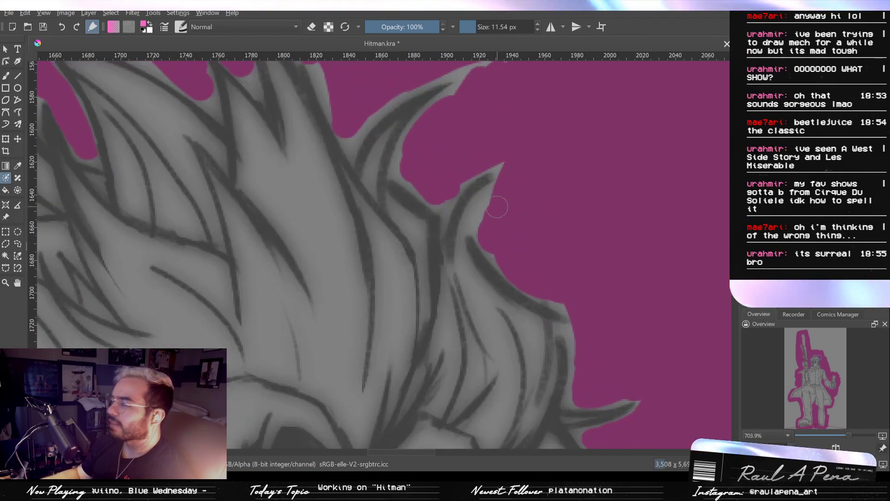
pyautogui.moveTo(488, 227); pyautogui.dragTo(502, 191)
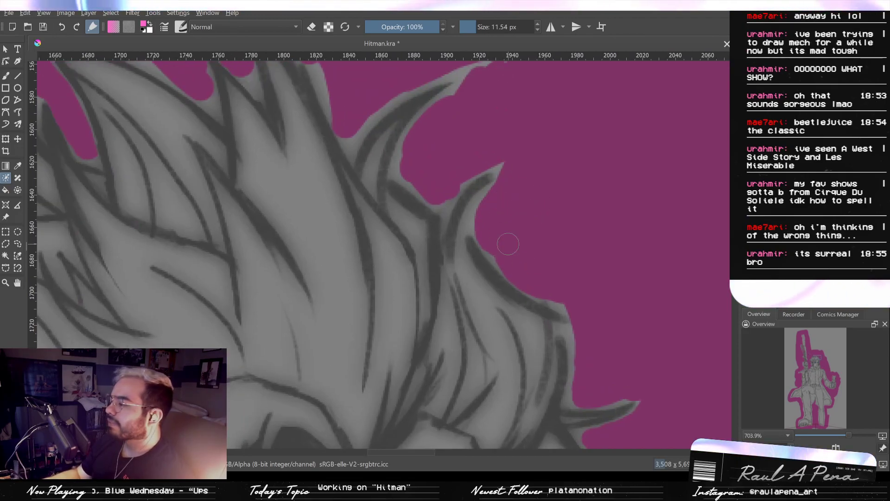
pyautogui.moveTo(552, 248); pyautogui.dragTo(593, 178)
pyautogui.moveTo(540, 253)
pyautogui.mouseDown()
pyautogui.moveTo(550, 223)
pyautogui.moveTo(588, 178)
pyautogui.mouseUp()
# - Extend the pink key strokes into the gaps between the rifle-side rear locks at ear level, using the 11.54 px brush
pyautogui.moveTo(357, 301)
pyautogui.mouseDown()
pyautogui.moveTo(366, 263)
pyautogui.moveTo(382, 283)
pyautogui.moveTo(423, 272)
pyautogui.moveTo(349, 300)
pyautogui.mouseUp()
pyautogui.hotkey('ctrl', 'z')
pyautogui.hotkey('ctrl', 'z')
pyautogui.moveTo(354, 250)
pyautogui.mouseDown()
pyautogui.moveTo(391, 248)
pyautogui.moveTo(311, 228)
pyautogui.moveTo(274, 209)
pyautogui.mouseUp()
pyautogui.moveTo(332, 170)
pyautogui.mouseDown()
pyautogui.moveTo(373, 170)
pyautogui.moveTo(364, 366)
pyautogui.mouseUp()
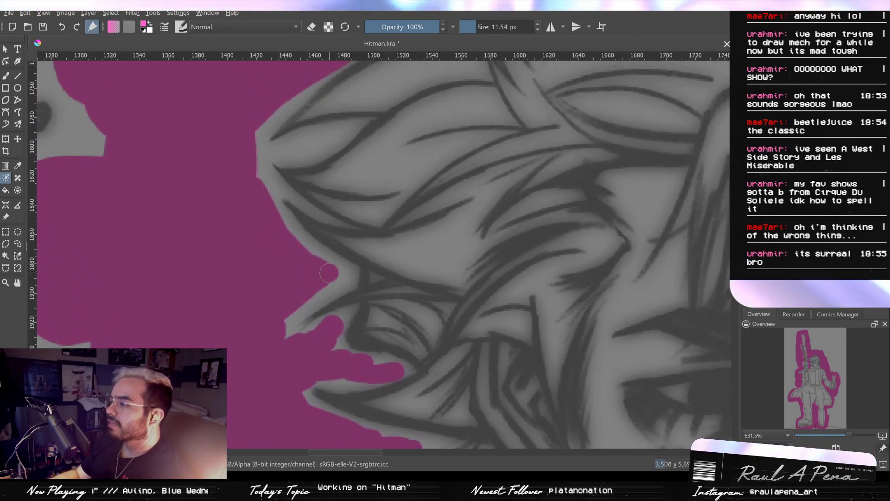
pyautogui.moveTo(328, 273); pyautogui.dragTo(285, 305)
pyautogui.moveTo(308, 218)
pyautogui.mouseDown()
pyautogui.moveTo(308, 265)
pyautogui.moveTo(311, 211)
pyautogui.mouseUp()
# - Fill the gaps between the large rifle-side hair tufts with pink key strokes, using 2.57 and 10.96 px brushes
pyautogui.moveTo(394, 278); pyautogui.dragTo(359, 278)
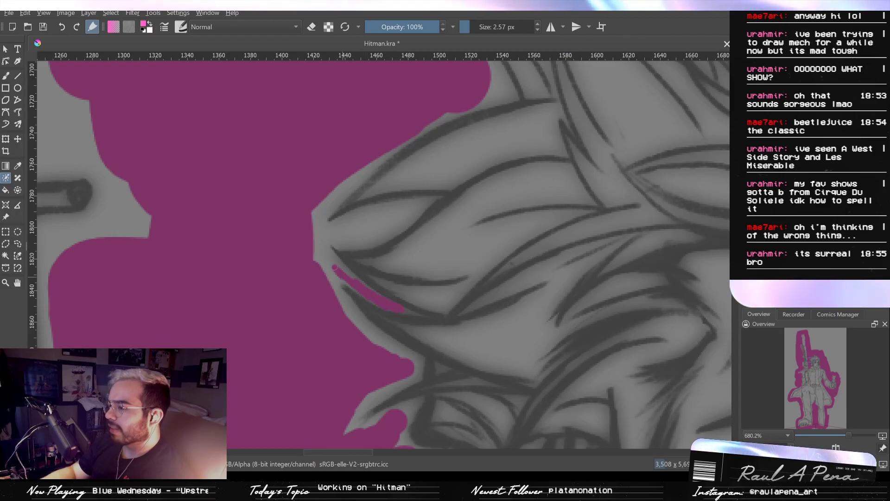
pyautogui.moveTo(330, 263)
pyautogui.mouseDown()
pyautogui.moveTo(343, 309)
pyautogui.moveTo(349, 284)
pyautogui.mouseUp()
pyautogui.moveTo(321, 278)
pyautogui.mouseDown()
pyautogui.moveTo(314, 242)
pyautogui.moveTo(358, 225)
pyautogui.moveTo(373, 223)
pyautogui.moveTo(353, 236)
pyautogui.moveTo(380, 228)
pyautogui.moveTo(368, 235)
pyautogui.moveTo(408, 211)
pyautogui.moveTo(377, 218)
pyautogui.mouseUp()
pyautogui.moveTo(310, 231)
pyautogui.mouseDown()
pyautogui.moveTo(331, 184)
pyautogui.moveTo(354, 177)
pyautogui.mouseUp()
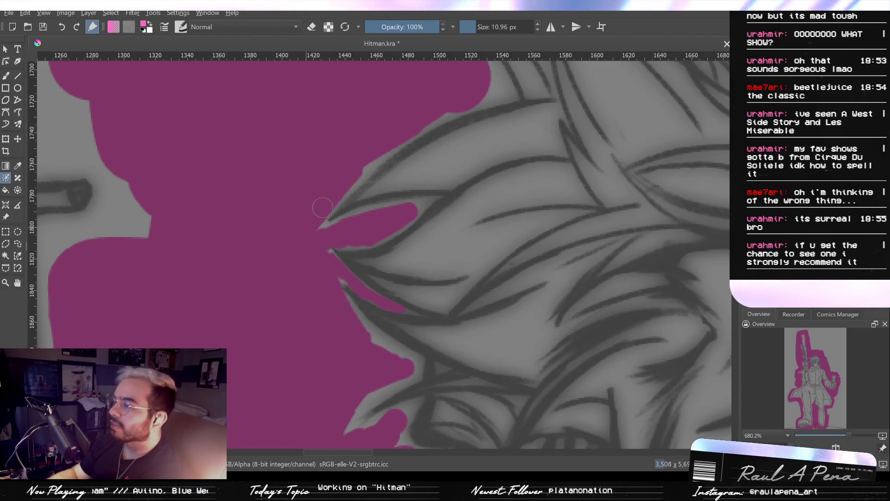
# - Bring the pink key strokes along the top edge of the rear tuft and up toward the crown spikes at 10.96 px
pyautogui.moveTo(453, 120); pyautogui.dragTo(466, 159)
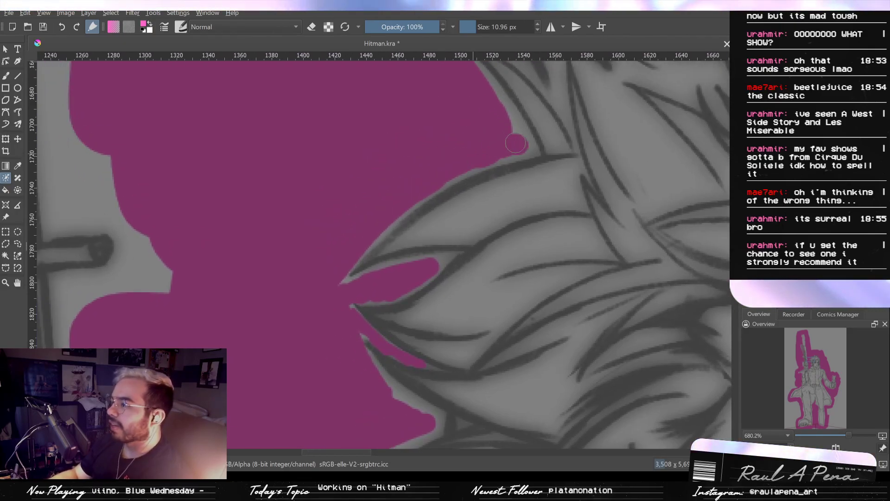
pyautogui.moveTo(515, 143); pyautogui.dragTo(512, 127)
pyautogui.moveTo(451, 145); pyautogui.dragTo(467, 209)
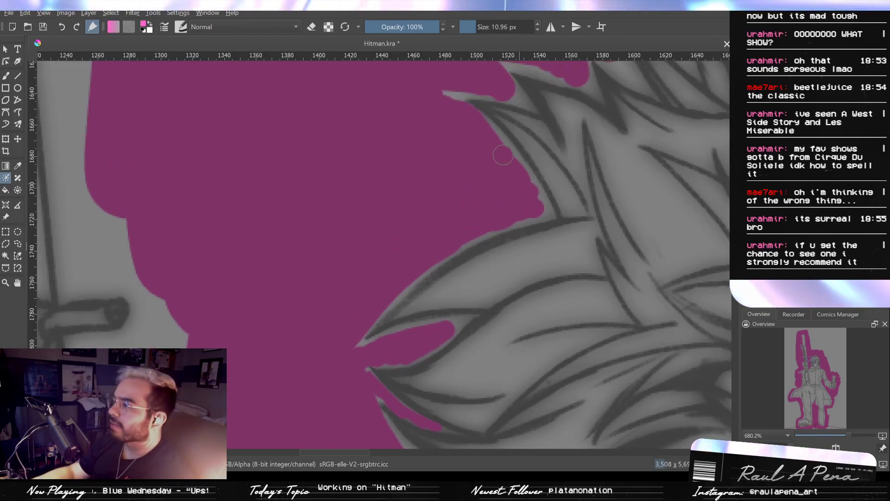
pyautogui.moveTo(532, 241); pyautogui.dragTo(389, 161)
pyautogui.moveTo(431, 306)
pyautogui.mouseDown()
pyautogui.moveTo(421, 207)
pyautogui.moveTo(439, 240)
pyautogui.moveTo(431, 246)
pyautogui.moveTo(459, 251)
pyautogui.moveTo(523, 197)
pyautogui.mouseUp()
# - Work pink key strokes into the gaps between the pointed rifle-side locks level with the earring, using a 10.96 px brush
pyautogui.moveTo(408, 293); pyautogui.dragTo(404, 253)
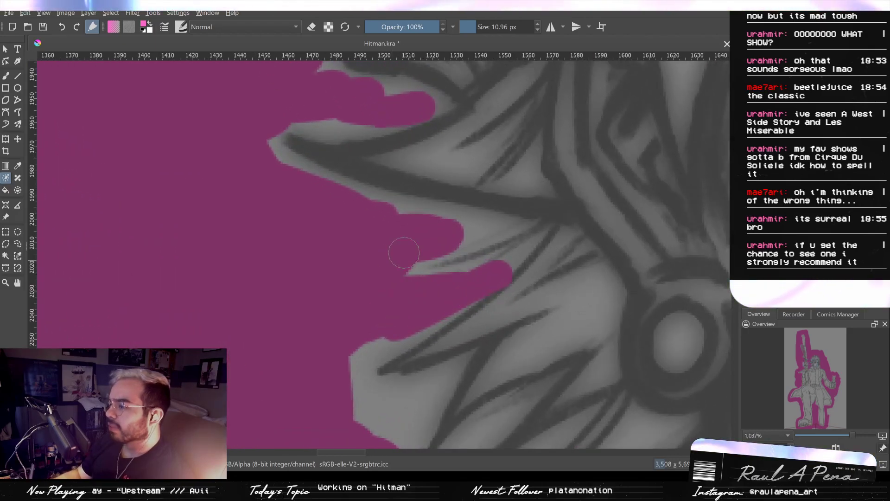
pyautogui.moveTo(459, 227)
pyautogui.mouseDown()
pyautogui.moveTo(487, 225)
pyautogui.moveTo(367, 219)
pyautogui.mouseUp()
pyautogui.scroll(2, 485, 225)
pyautogui.hotkey('ctrl', 'z')
pyautogui.hotkey('ctrl', 'z')
pyautogui.moveTo(511, 274)
pyautogui.mouseDown()
pyautogui.moveTo(548, 243)
pyautogui.moveTo(470, 283)
pyautogui.moveTo(418, 324)
pyautogui.moveTo(408, 197)
pyautogui.mouseUp()
pyautogui.scroll(-2, 475, 304)
pyautogui.moveTo(431, 260)
pyautogui.mouseDown()
pyautogui.moveTo(399, 236)
pyautogui.moveTo(451, 248)
pyautogui.mouseUp()
pyautogui.moveTo(408, 235); pyautogui.dragTo(448, 236)
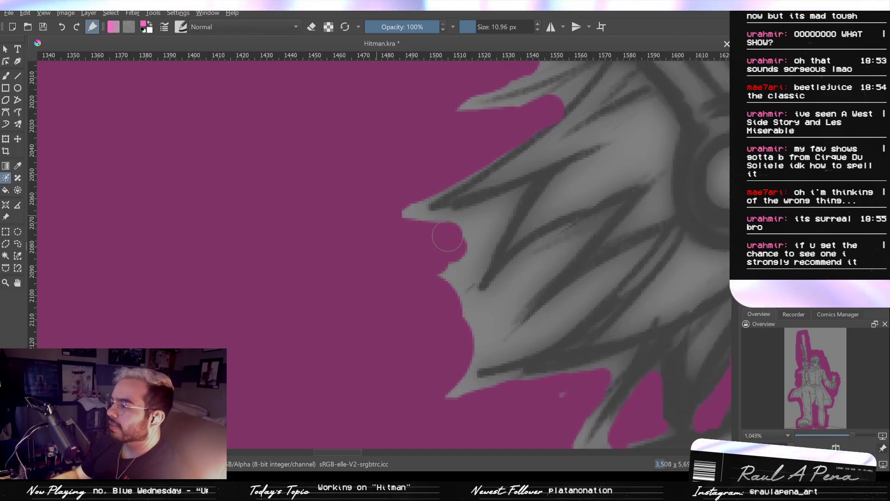
# - Fill the narrow gaps between the lower rifle-side locks below the earring with pink key strokes
pyautogui.moveTo(482, 225); pyautogui.dragTo(484, 224)
pyautogui.moveTo(495, 224)
pyautogui.mouseDown()
pyautogui.moveTo(470, 224)
pyautogui.moveTo(473, 253)
pyautogui.moveTo(459, 265)
pyautogui.mouseUp()
pyautogui.moveTo(436, 298)
pyautogui.mouseDown()
pyautogui.moveTo(382, 270)
pyautogui.moveTo(433, 215)
pyautogui.moveTo(397, 244)
pyautogui.moveTo(430, 165)
pyautogui.mouseUp()
pyautogui.moveTo(403, 238)
pyautogui.mouseDown()
pyautogui.moveTo(391, 223)
pyautogui.moveTo(404, 207)
pyautogui.moveTo(407, 216)
pyautogui.moveTo(425, 219)
pyautogui.moveTo(401, 213)
pyautogui.moveTo(428, 205)
pyautogui.moveTo(428, 226)
pyautogui.mouseUp()
pyautogui.hotkey('ctrl', 'z')
pyautogui.moveTo(428, 224); pyautogui.dragTo(538, 145)
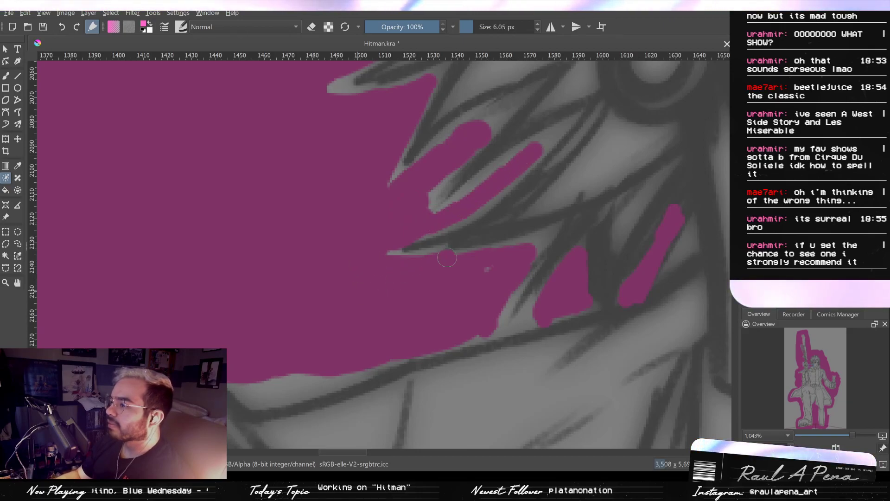
# - Refine the pink key strokes around the lowest rifle-side hair tip and its gap above the collar at 6.05 px
pyautogui.moveTo(394, 260); pyautogui.dragTo(446, 272)
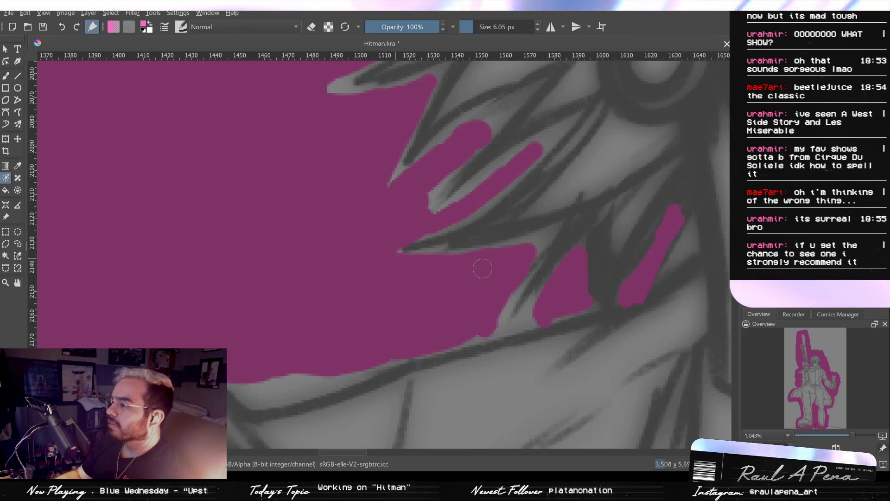
pyautogui.moveTo(485, 325); pyautogui.dragTo(547, 315)
pyautogui.hotkey('ctrl', 'z')
pyautogui.moveTo(515, 289); pyautogui.dragTo(492, 333)
pyautogui.hotkey('ctrl', 'z')
pyautogui.moveTo(503, 292); pyautogui.dragTo(488, 326)
# - Switch the key stroke color to black and mark the hair and neck below the earring with a 15.44 px brush
pyautogui.moveTo(545, 307)
pyautogui.mouseDown()
pyautogui.moveTo(525, 320)
pyautogui.moveTo(550, 337)
pyautogui.moveTo(514, 375)
pyautogui.moveTo(360, 302)
pyautogui.moveTo(398, 309)
pyautogui.mouseUp()
pyautogui.moveTo(427, 311); pyautogui.dragTo(397, 307)
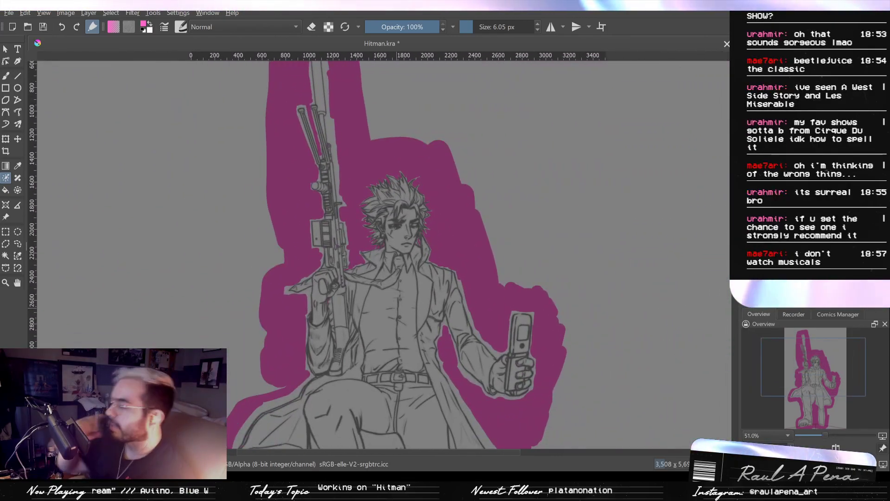
pyautogui.moveTo(433, 219); pyautogui.dragTo(437, 204)
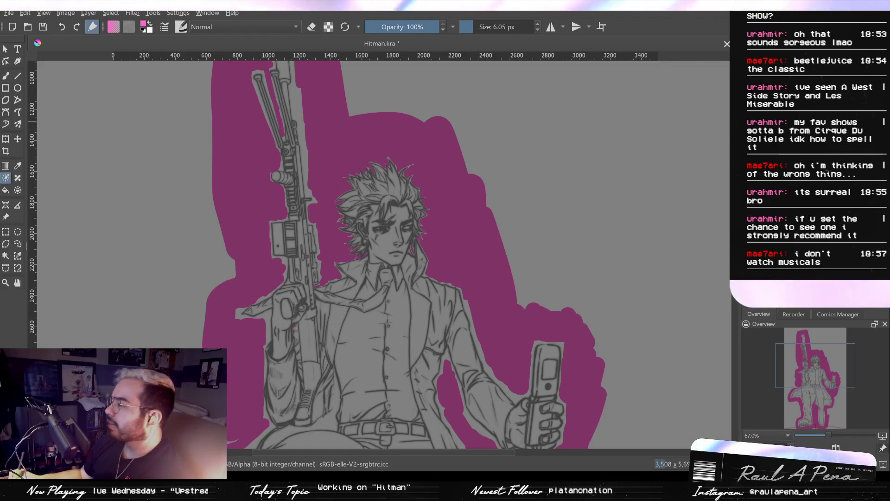
pyautogui.moveTo(347, 273); pyautogui.dragTo(407, 193)
pyautogui.moveTo(504, 221); pyautogui.dragTo(465, 324)
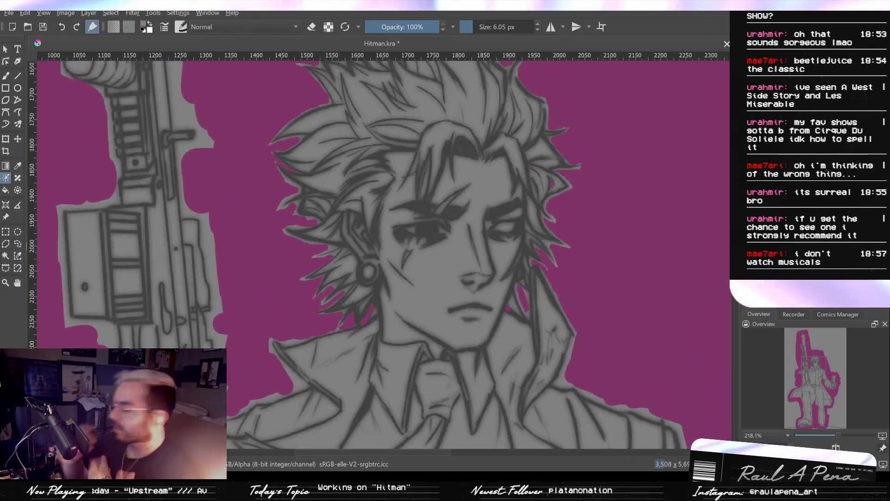
pyautogui.moveTo(339, 299); pyautogui.dragTo(369, 265)
pyautogui.moveTo(381, 314); pyautogui.dragTo(410, 274)
pyautogui.moveTo(413, 280)
pyautogui.mouseDown()
pyautogui.moveTo(443, 261)
pyautogui.moveTo(491, 301)
pyautogui.moveTo(460, 337)
pyautogui.mouseUp()
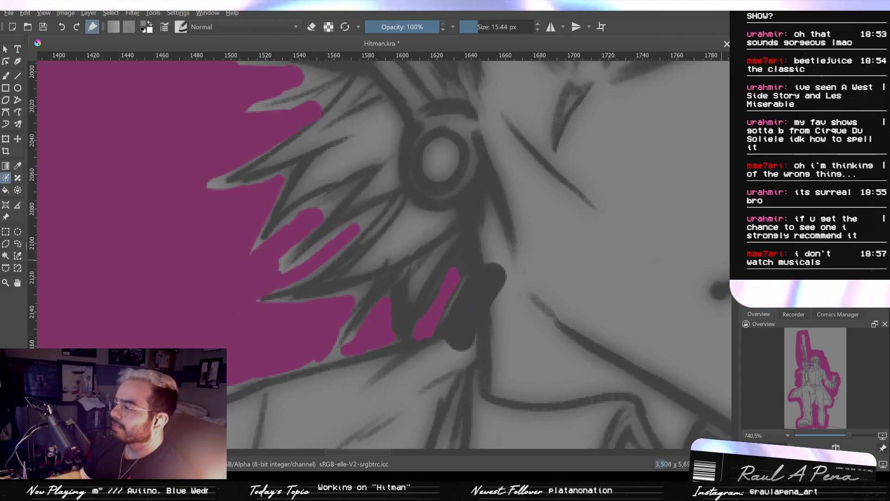
pyautogui.hotkey('ctrl', 'z')
pyautogui.moveTo(494, 266); pyautogui.dragTo(455, 328)
pyautogui.moveTo(457, 223)
pyautogui.mouseDown()
pyautogui.moveTo(411, 294)
pyautogui.moveTo(417, 268)
pyautogui.mouseUp()
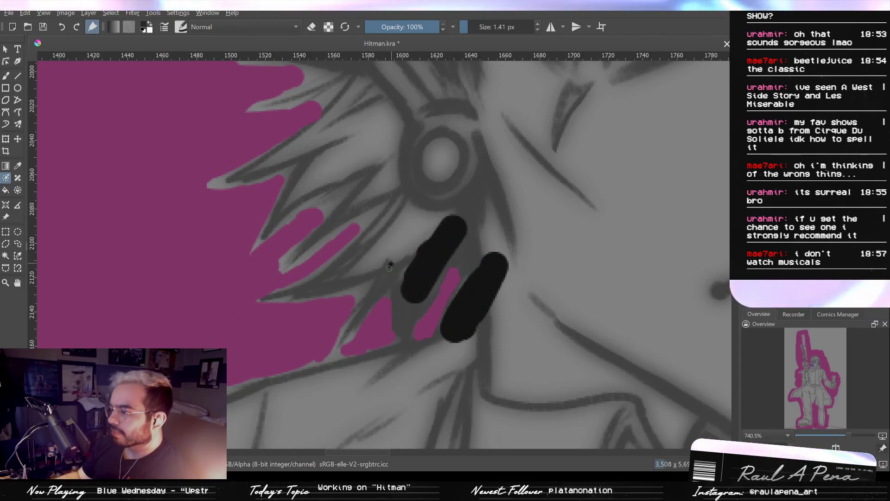
# - Paint black key strokes inside the lowest narrow hair tips above the collar, starting with a 2.51 px brush
pyautogui.moveTo(391, 263); pyautogui.dragTo(368, 308)
pyautogui.hotkey('ctrl', 'z')
pyautogui.press(']')
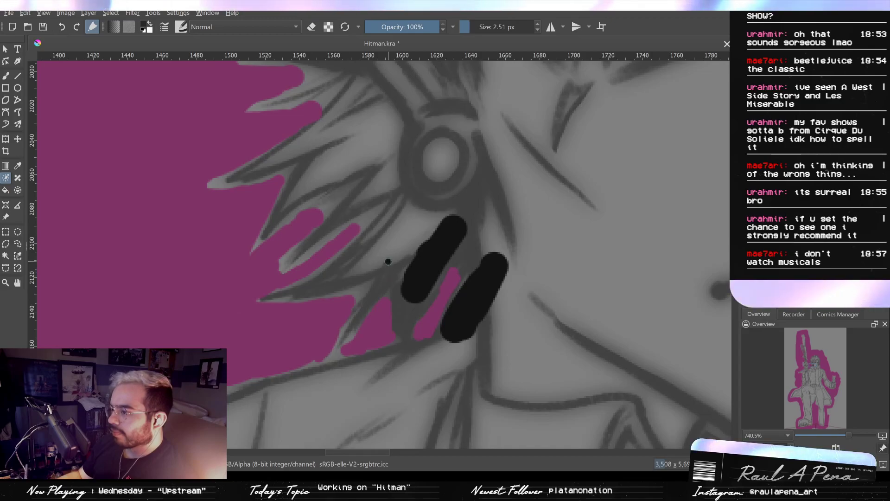
pyautogui.moveTo(388, 262)
pyautogui.mouseDown()
pyautogui.moveTo(348, 331)
pyautogui.moveTo(383, 284)
pyautogui.moveTo(371, 287)
pyautogui.moveTo(410, 258)
pyautogui.moveTo(391, 271)
pyautogui.moveTo(408, 304)
pyautogui.moveTo(402, 327)
pyautogui.mouseUp()
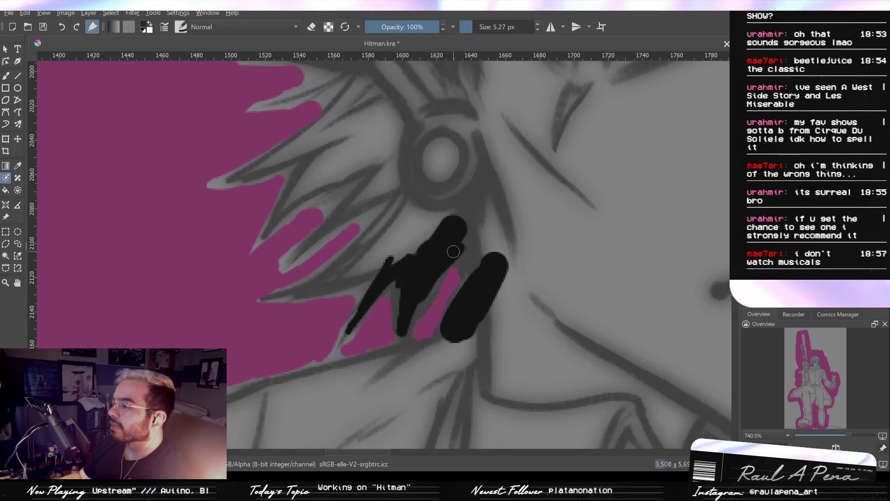
pyautogui.press('[')
# - Cover the neck side and the upper edge of the rifle-side collar with black key strokes at 18.64 px
pyautogui.moveTo(415, 248)
pyautogui.mouseDown()
pyautogui.moveTo(458, 211)
pyautogui.moveTo(481, 245)
pyautogui.moveTo(485, 299)
pyautogui.moveTo(477, 264)
pyautogui.moveTo(464, 327)
pyautogui.moveTo(440, 353)
pyautogui.moveTo(465, 347)
pyautogui.moveTo(348, 392)
pyautogui.mouseUp()
pyautogui.moveTo(427, 368); pyautogui.dragTo(486, 296)
pyautogui.moveTo(533, 285)
pyautogui.mouseDown()
pyautogui.moveTo(269, 338)
pyautogui.moveTo(394, 319)
pyautogui.mouseUp()
pyautogui.hotkey('ctrl', 'z')
pyautogui.moveTo(449, 305)
pyautogui.mouseDown()
pyautogui.moveTo(506, 294)
pyautogui.moveTo(409, 344)
pyautogui.mouseUp()
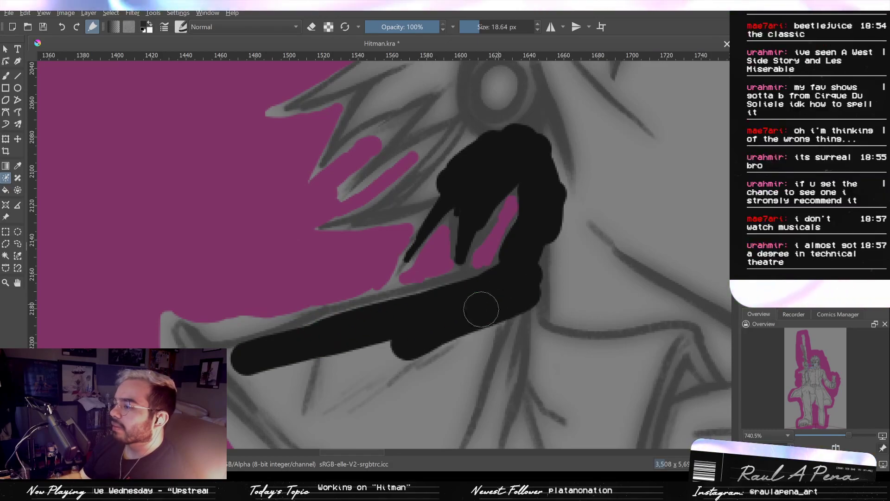
# - Paint a thin black key stroke along the long lowest lock out to its tip, using a 3.97 px brush
pyautogui.moveTo(436, 201); pyautogui.dragTo(440, 297)
pyautogui.moveTo(459, 262); pyautogui.dragTo(429, 263)
pyautogui.moveTo(330, 320)
pyautogui.mouseDown()
pyautogui.moveTo(445, 286)
pyautogui.moveTo(393, 305)
pyautogui.mouseUp()
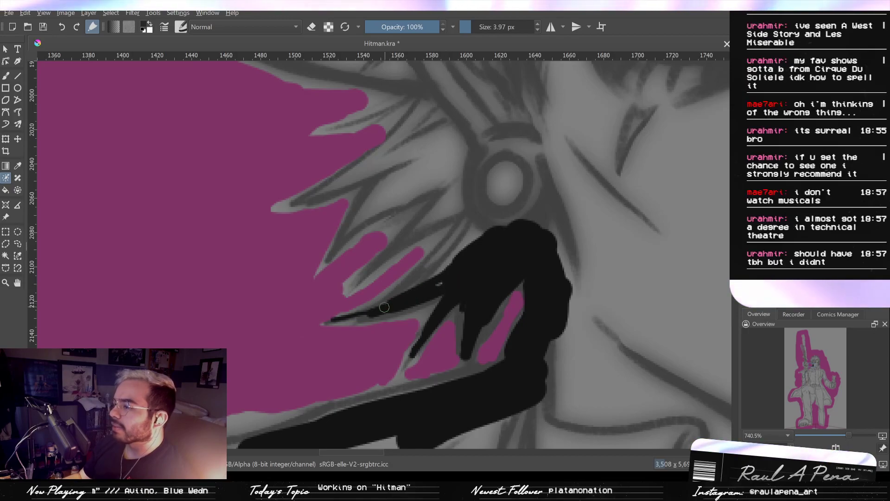
pyautogui.moveTo(424, 281)
pyautogui.mouseDown()
pyautogui.moveTo(437, 278)
pyautogui.moveTo(410, 294)
pyautogui.mouseUp()
pyautogui.hotkey('ctrl', 'z')
# - Fill the next lock up and the area around the earring with black key strokes, using brushes from 3.58 to 15.91 px
pyautogui.moveTo(451, 258)
pyautogui.mouseDown()
pyautogui.moveTo(413, 283)
pyautogui.moveTo(476, 240)
pyautogui.moveTo(531, 319)
pyautogui.mouseUp()
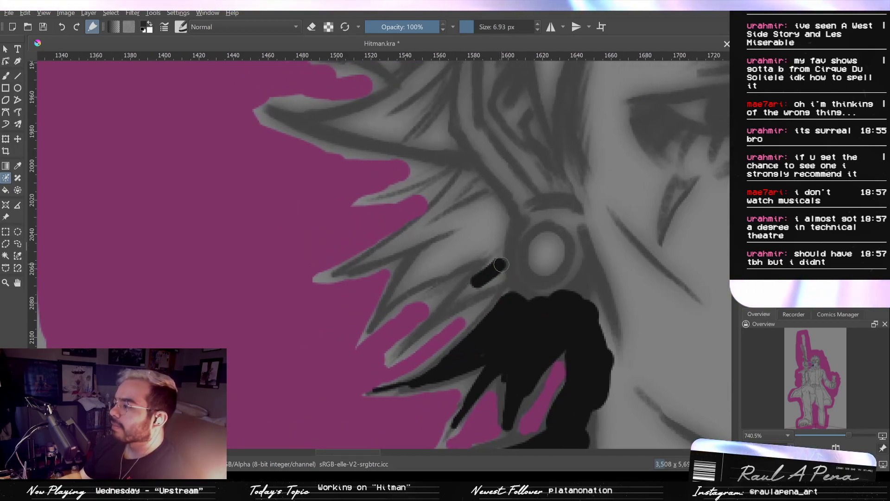
pyautogui.moveTo(496, 263); pyautogui.dragTo(407, 347)
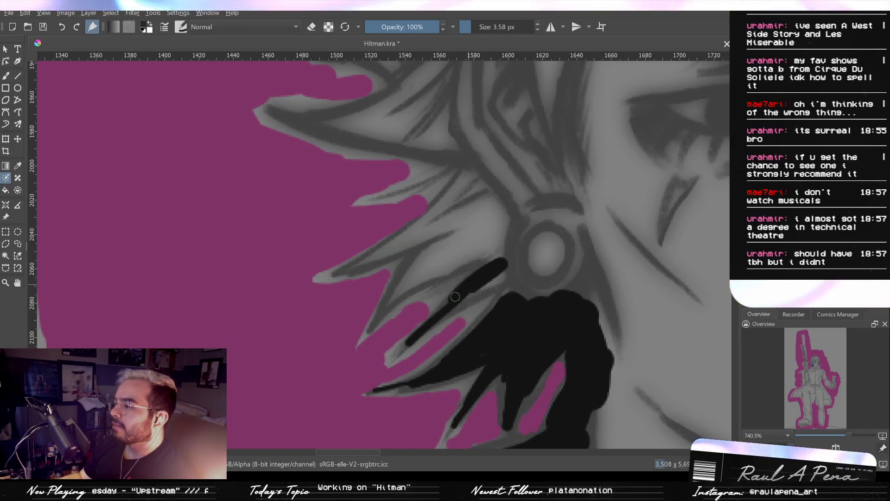
pyautogui.moveTo(510, 278); pyautogui.dragTo(407, 347)
pyautogui.moveTo(493, 292)
pyautogui.mouseDown()
pyautogui.moveTo(513, 268)
pyautogui.moveTo(558, 265)
pyautogui.mouseUp()
pyautogui.moveTo(524, 272)
pyautogui.mouseDown()
pyautogui.moveTo(533, 293)
pyautogui.moveTo(514, 314)
pyautogui.mouseUp()
pyautogui.moveTo(579, 267); pyautogui.dragTo(606, 352)
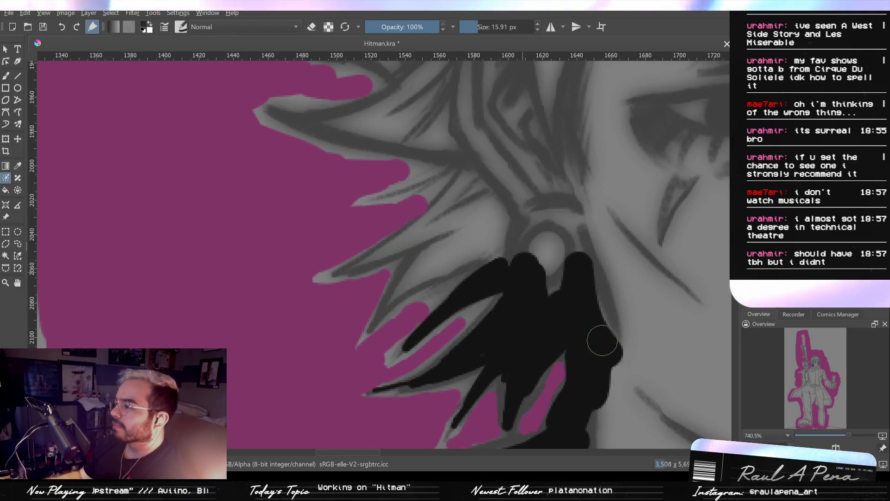
# - Cover the face and the inner hair mass with broad black key strokes, using an 87.24 px brush
pyautogui.scroll(-6, 522, 273)
pyautogui.scroll(5, 456, 309)
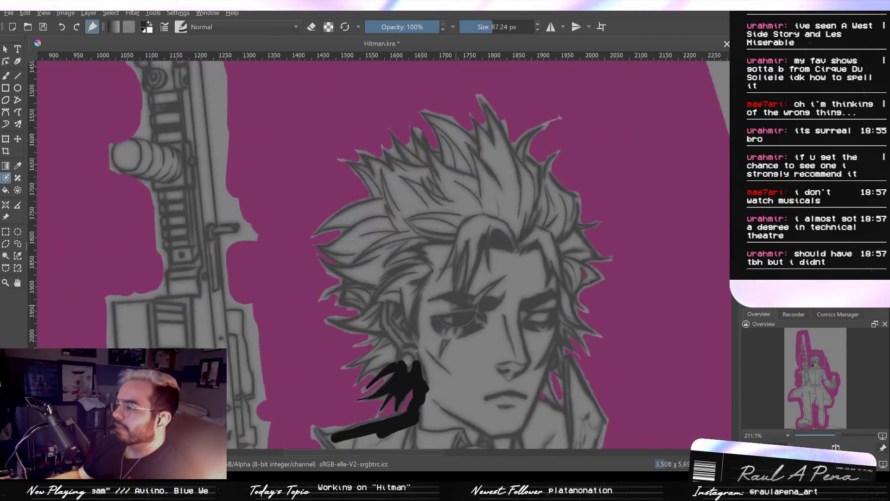
pyautogui.moveTo(490, 310)
pyautogui.mouseDown()
pyautogui.moveTo(461, 338)
pyautogui.moveTo(417, 318)
pyautogui.moveTo(473, 363)
pyautogui.moveTo(504, 355)
pyautogui.moveTo(491, 381)
pyautogui.moveTo(469, 387)
pyautogui.moveTo(465, 398)
pyautogui.mouseUp()
pyautogui.moveTo(469, 407)
pyautogui.mouseDown()
pyautogui.moveTo(491, 335)
pyautogui.moveTo(468, 367)
pyautogui.moveTo(491, 288)
pyautogui.moveTo(542, 258)
pyautogui.moveTo(515, 327)
pyautogui.moveTo(575, 312)
pyautogui.moveTo(576, 325)
pyautogui.moveTo(525, 333)
pyautogui.moveTo(550, 333)
pyautogui.mouseUp()
pyautogui.moveTo(550, 333)
pyautogui.mouseDown()
pyautogui.moveTo(431, 361)
pyautogui.moveTo(441, 324)
pyautogui.moveTo(410, 322)
pyautogui.moveTo(431, 377)
pyautogui.moveTo(426, 431)
pyautogui.mouseUp()
pyautogui.moveTo(485, 243); pyautogui.dragTo(508, 260)
pyautogui.moveTo(527, 237)
pyautogui.mouseDown()
pyautogui.moveTo(524, 298)
pyautogui.moveTo(549, 243)
pyautogui.moveTo(555, 251)
pyautogui.moveTo(528, 205)
pyautogui.moveTo(488, 180)
pyautogui.moveTo(431, 293)
pyautogui.moveTo(425, 263)
pyautogui.mouseUp()
pyautogui.moveTo(429, 270); pyautogui.dragTo(440, 341)
pyautogui.moveTo(448, 286)
pyautogui.mouseDown()
pyautogui.moveTo(472, 222)
pyautogui.moveTo(430, 266)
pyautogui.moveTo(426, 327)
pyautogui.moveTo(443, 218)
pyautogui.moveTo(501, 174)
pyautogui.mouseUp()
pyautogui.moveTo(501, 174); pyautogui.dragTo(413, 297)
pyautogui.moveTo(367, 313)
pyautogui.mouseDown()
pyautogui.moveTo(565, 257)
pyautogui.moveTo(600, 292)
pyautogui.mouseUp()
pyautogui.moveTo(452, 255)
pyautogui.mouseDown()
pyautogui.moveTo(493, 258)
pyautogui.moveTo(418, 262)
pyautogui.mouseUp()
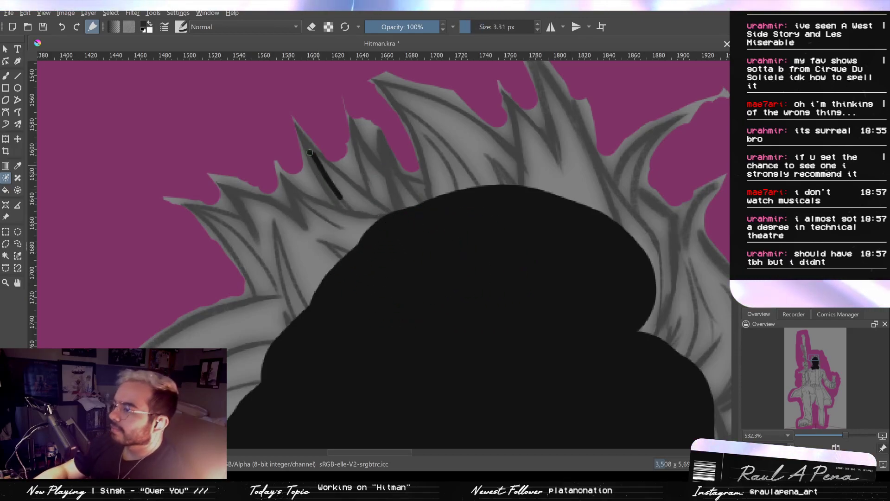
# - Extend black key strokes into the rifle-side crown spikes and the hair beneath them, using 3.31 and 21.66 px brushes
pyautogui.moveTo(338, 190); pyautogui.dragTo(349, 191)
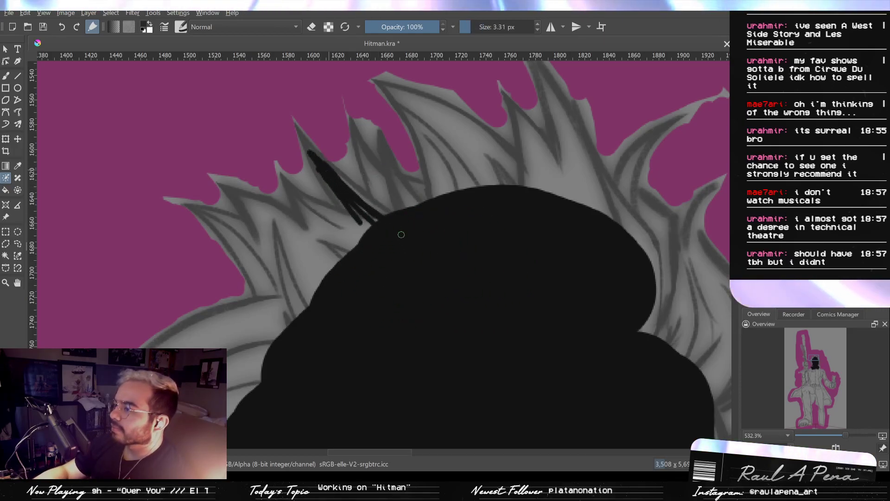
pyautogui.moveTo(388, 223); pyautogui.dragTo(430, 223)
pyautogui.moveTo(356, 200)
pyautogui.mouseDown()
pyautogui.moveTo(366, 216)
pyautogui.moveTo(323, 234)
pyautogui.moveTo(313, 281)
pyautogui.mouseUp()
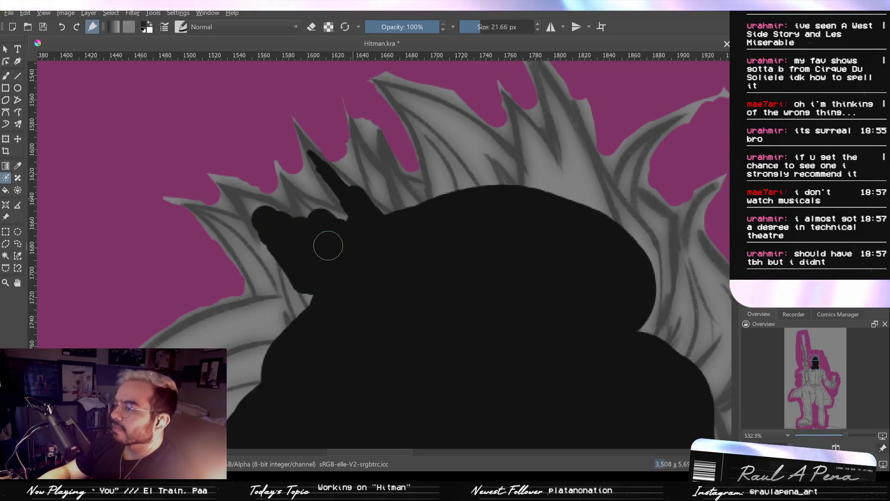
pyautogui.moveTo(298, 258)
pyautogui.mouseDown()
pyautogui.moveTo(266, 269)
pyautogui.moveTo(290, 314)
pyautogui.moveTo(418, 216)
pyautogui.moveTo(377, 215)
pyautogui.moveTo(377, 204)
pyautogui.moveTo(258, 249)
pyautogui.moveTo(334, 249)
pyautogui.moveTo(322, 274)
pyautogui.moveTo(259, 328)
pyautogui.mouseUp()
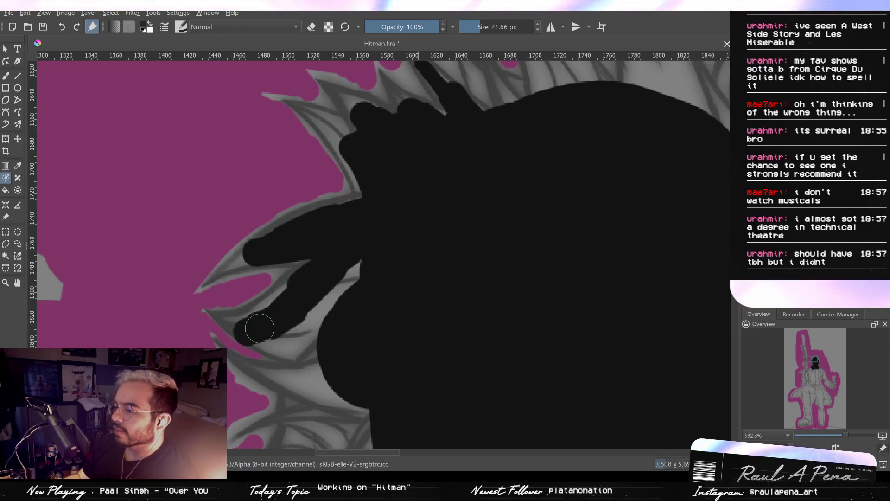
# - Fill the inner part of the large rear hair tufts with black key strokes at 21.66 px
pyautogui.hotkey('ctrl', 'z')
pyautogui.moveTo(371, 241); pyautogui.dragTo(290, 255)
pyautogui.moveTo(385, 217)
pyautogui.mouseDown()
pyautogui.moveTo(262, 247)
pyautogui.moveTo(367, 247)
pyautogui.moveTo(305, 326)
pyautogui.moveTo(282, 316)
pyautogui.moveTo(297, 349)
pyautogui.moveTo(326, 363)
pyautogui.mouseUp()
pyautogui.moveTo(343, 360); pyautogui.dragTo(413, 258)
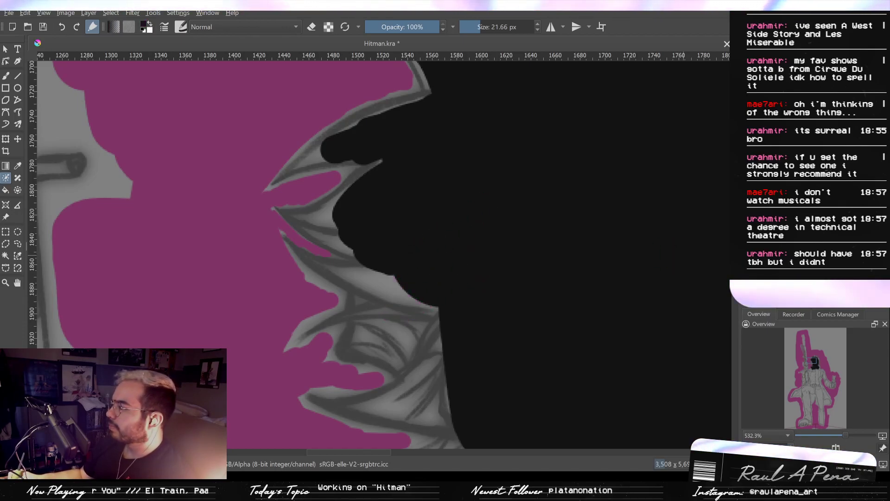
# - Switch to the Freehand Brush and extend the black key strokes down the rear locks beside the ear
pyautogui.press('p')
pyautogui.moveTo(440, 274)
pyautogui.mouseDown()
pyautogui.moveTo(398, 281)
pyautogui.moveTo(387, 265)
pyautogui.moveTo(353, 265)
pyautogui.moveTo(469, 293)
pyautogui.mouseUp()
pyautogui.hotkey('ctrl', 'z')
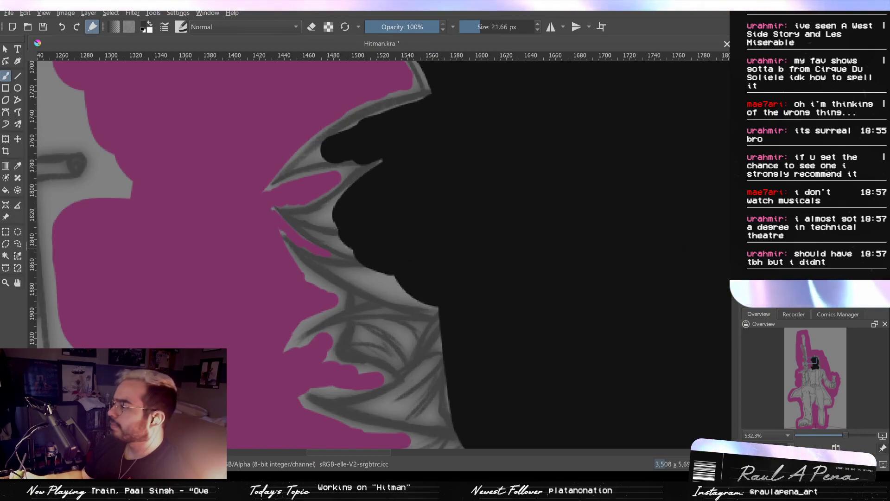
pyautogui.moveTo(441, 285)
pyautogui.mouseDown()
pyautogui.moveTo(394, 275)
pyautogui.moveTo(439, 298)
pyautogui.moveTo(399, 302)
pyautogui.moveTo(346, 273)
pyautogui.moveTo(371, 266)
pyautogui.moveTo(356, 278)
pyautogui.moveTo(440, 302)
pyautogui.mouseUp()
pyautogui.hotkey('ctrl', 'z')
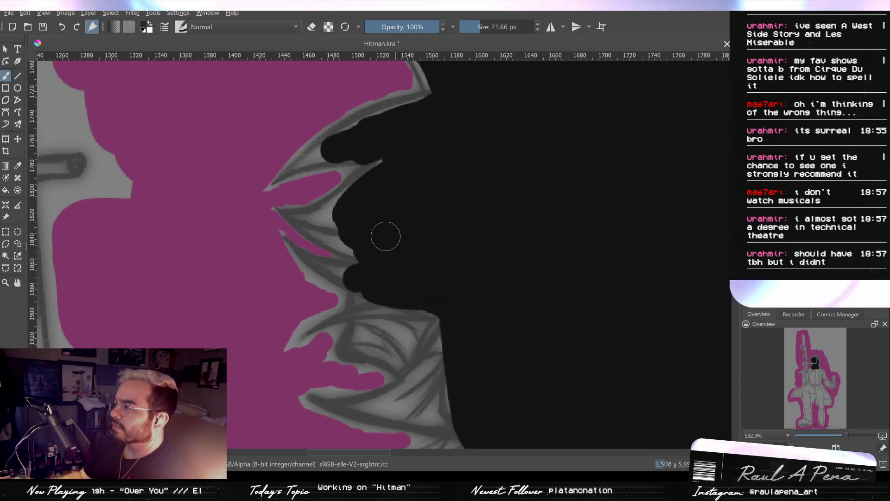
pyautogui.moveTo(506, 251); pyautogui.dragTo(527, 184)
pyautogui.moveTo(438, 233)
pyautogui.mouseDown()
pyautogui.moveTo(407, 235)
pyautogui.moveTo(390, 250)
pyautogui.moveTo(394, 234)
pyautogui.moveTo(382, 272)
pyautogui.moveTo(430, 291)
pyautogui.moveTo(432, 300)
pyautogui.moveTo(425, 286)
pyautogui.moveTo(439, 264)
pyautogui.moveTo(450, 322)
pyautogui.mouseUp()
pyautogui.moveTo(451, 322)
pyautogui.mouseDown()
pyautogui.moveTo(446, 267)
pyautogui.moveTo(466, 292)
pyautogui.mouseUp()
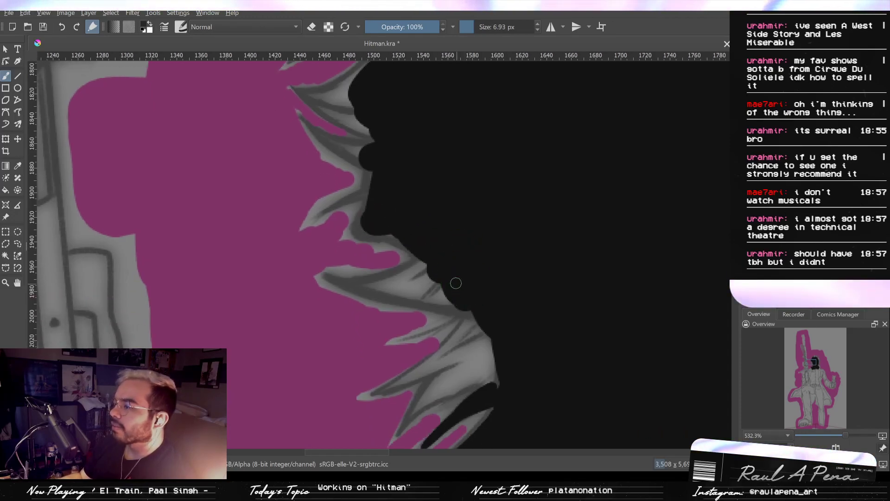
# - Fill the inside of the rifle-side hair spikes with black key strokes, using 6.93, 6.83 and 15.03 px brushes
pyautogui.moveTo(424, 263); pyautogui.dragTo(423, 268)
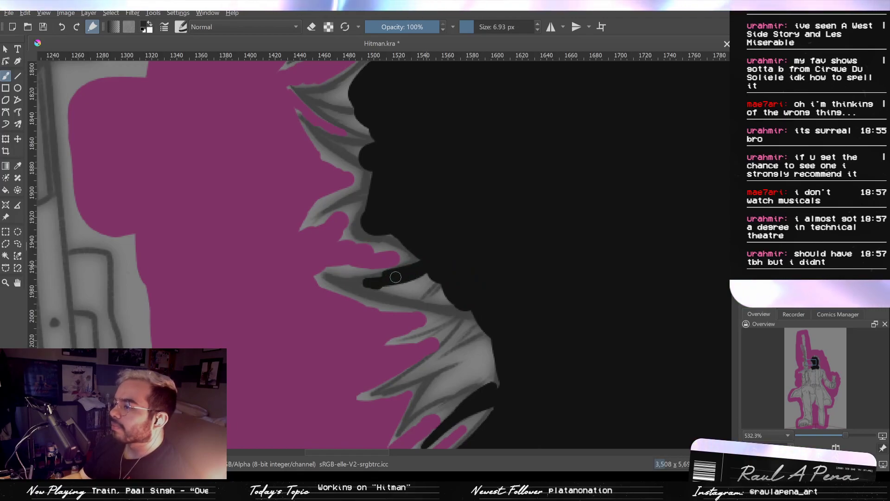
pyautogui.moveTo(344, 286); pyautogui.dragTo(476, 310)
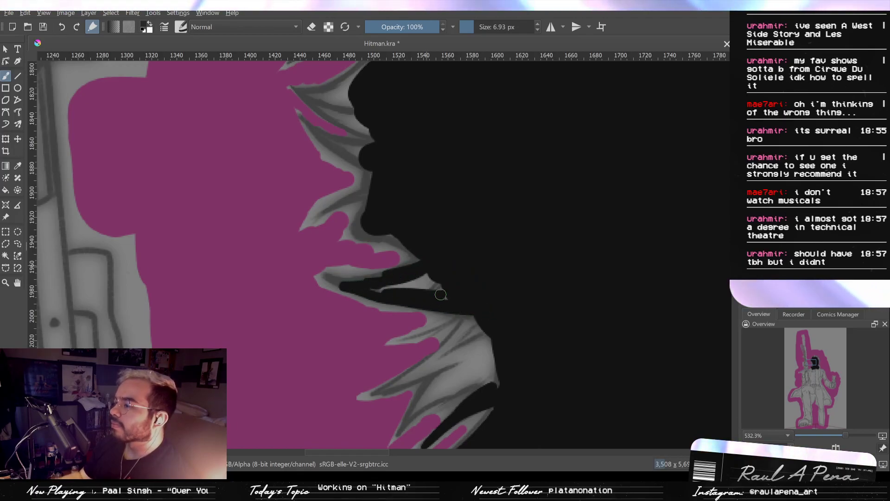
pyautogui.moveTo(372, 290); pyautogui.dragTo(423, 282)
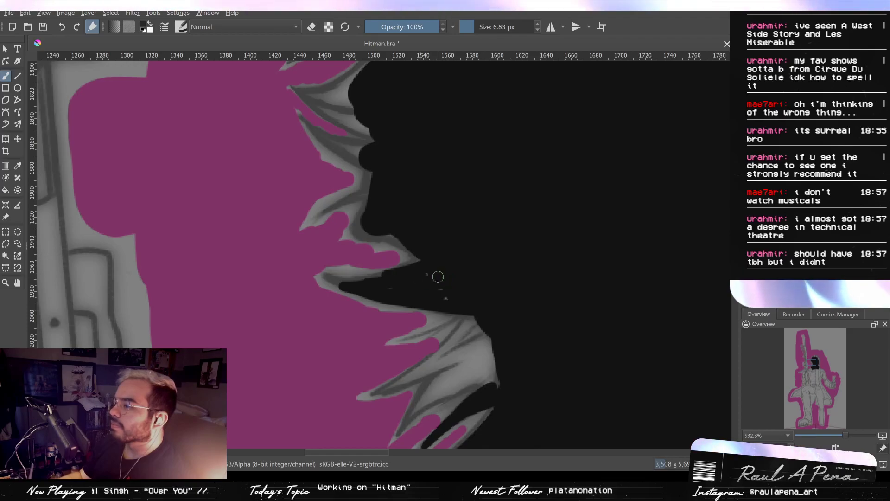
pyautogui.moveTo(496, 313)
pyautogui.mouseDown()
pyautogui.moveTo(478, 354)
pyautogui.moveTo(468, 351)
pyautogui.mouseUp()
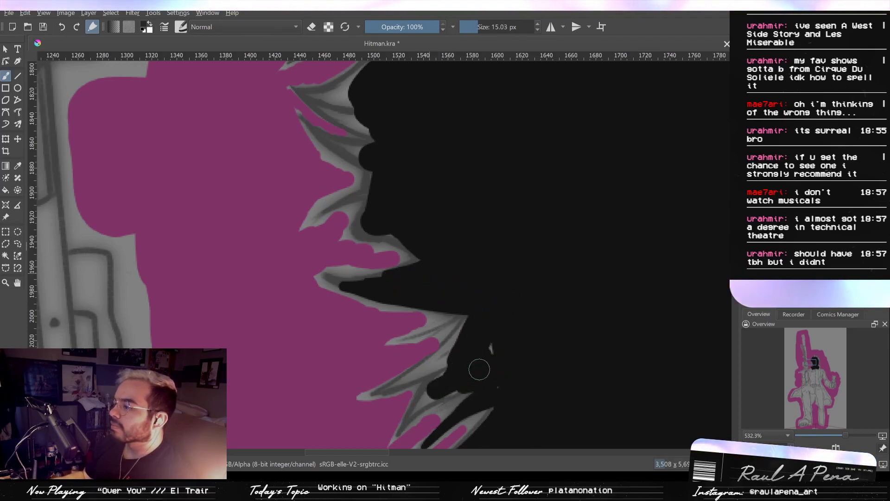
pyautogui.moveTo(471, 360); pyautogui.dragTo(499, 384)
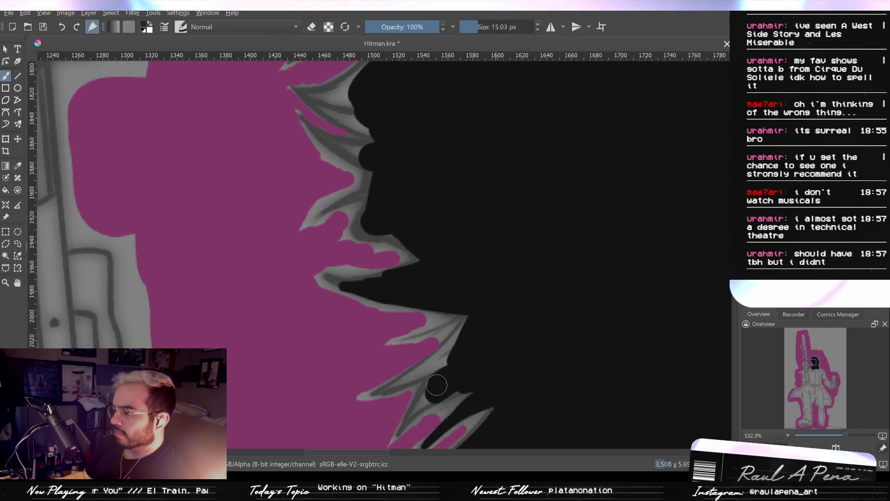
# - Extend black key strokes into the lower rifle-side hair spikes down to the collar, undoing a misplaced stroke
pyautogui.moveTo(429, 394)
pyautogui.mouseDown()
pyautogui.moveTo(457, 349)
pyautogui.moveTo(396, 381)
pyautogui.moveTo(437, 373)
pyautogui.moveTo(407, 404)
pyautogui.moveTo(442, 388)
pyautogui.moveTo(404, 427)
pyautogui.mouseUp()
pyautogui.hotkey('ctrl', 'z')
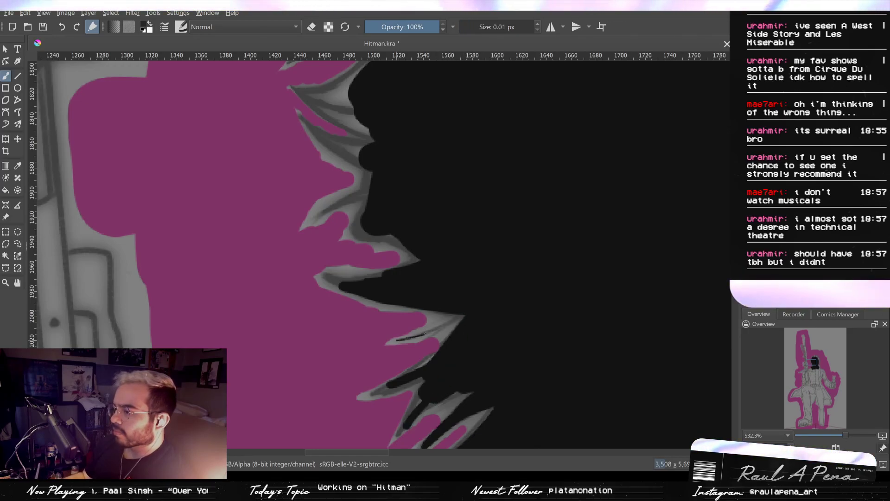
pyautogui.moveTo(474, 317); pyautogui.dragTo(388, 213)
pyautogui.moveTo(401, 265)
pyautogui.mouseDown()
pyautogui.moveTo(409, 218)
pyautogui.moveTo(466, 322)
pyautogui.moveTo(433, 338)
pyautogui.mouseUp()
pyautogui.moveTo(384, 355); pyautogui.dragTo(418, 283)
pyautogui.moveTo(394, 311); pyautogui.dragTo(399, 288)
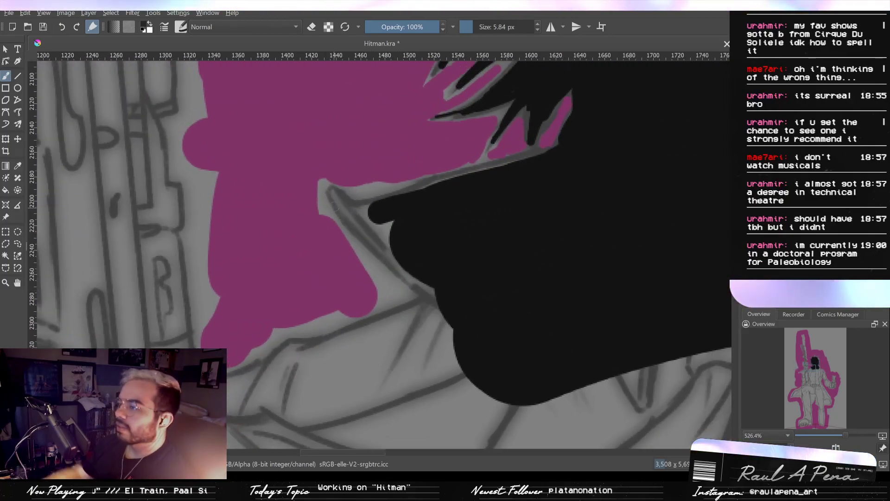
# - Fill the rifle-side collar point and its inner edge with black key strokes, using 5.84 and 15.10 px brushes
pyautogui.moveTo(382, 242)
pyautogui.mouseDown()
pyautogui.moveTo(356, 215)
pyautogui.moveTo(376, 205)
pyautogui.mouseUp()
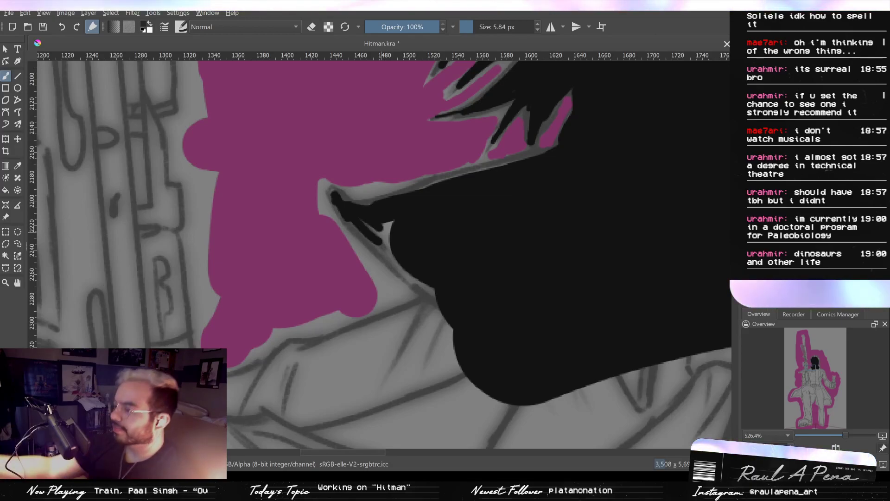
pyautogui.moveTo(408, 222)
pyautogui.keyDown('shift'); pyautogui.mouseDown()
pyautogui.moveTo(418, 222)
pyautogui.moveTo(377, 220)
pyautogui.moveTo(384, 241)
pyautogui.mouseUp(); pyautogui.keyUp('shift')
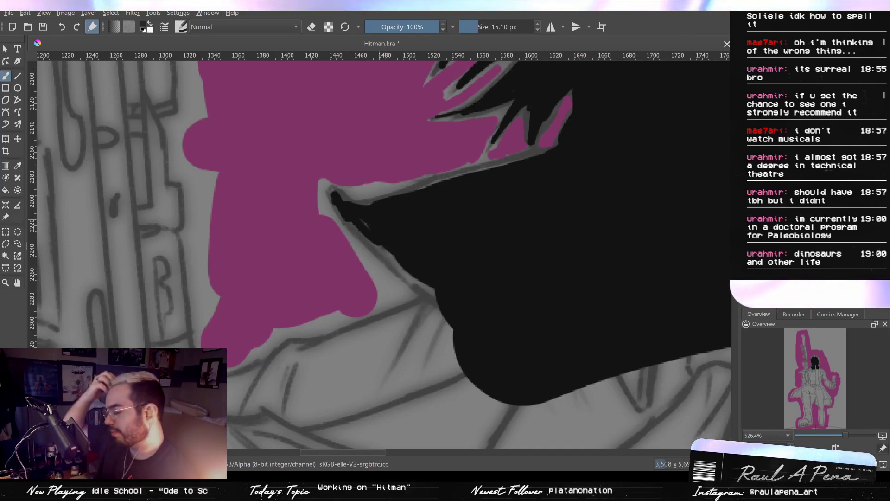
pyautogui.moveTo(365, 225); pyautogui.dragTo(397, 244)
pyautogui.moveTo(444, 309); pyautogui.dragTo(434, 320)
pyautogui.hotkey('ctrl', 'z')
# - Draw 9.89 px black key strokes into the lowest hair spikes beside the collar on the side away from the rifle
pyautogui.moveTo(452, 288); pyautogui.dragTo(506, 244)
pyautogui.moveTo(484, 267)
pyautogui.mouseDown()
pyautogui.moveTo(434, 294)
pyautogui.moveTo(407, 302)
pyautogui.moveTo(474, 268)
pyautogui.moveTo(345, 322)
pyautogui.moveTo(361, 311)
pyautogui.moveTo(348, 307)
pyautogui.moveTo(307, 352)
pyautogui.mouseUp()
pyautogui.moveTo(324, 326)
pyautogui.mouseDown()
pyautogui.moveTo(342, 349)
pyautogui.moveTo(466, 297)
pyautogui.moveTo(468, 313)
pyautogui.mouseUp()
pyautogui.moveTo(478, 294); pyautogui.dragTo(483, 292)
pyautogui.moveTo(662, 229)
pyautogui.mouseDown()
pyautogui.moveTo(416, 294)
pyautogui.moveTo(457, 271)
pyautogui.moveTo(471, 290)
pyautogui.moveTo(469, 280)
pyautogui.mouseUp()
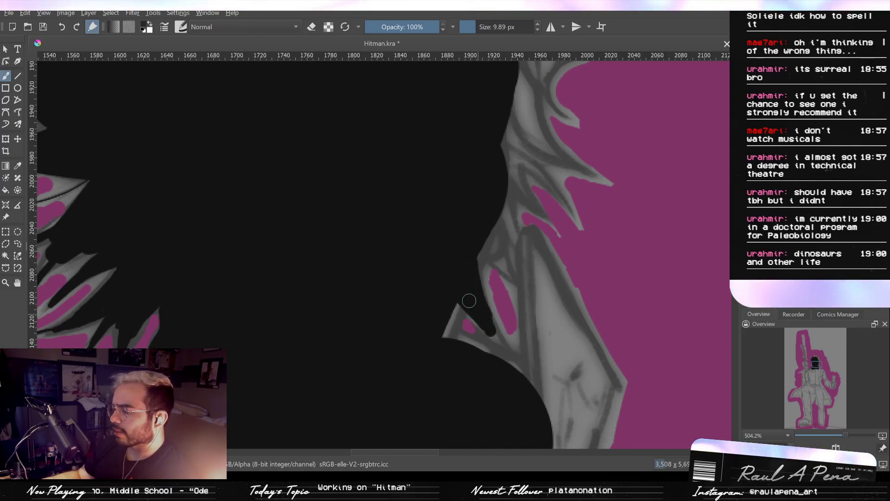
pyautogui.moveTo(477, 276); pyautogui.dragTo(441, 350)
pyautogui.moveTo(457, 304); pyautogui.dragTo(439, 335)
pyautogui.moveTo(463, 281); pyautogui.dragTo(480, 339)
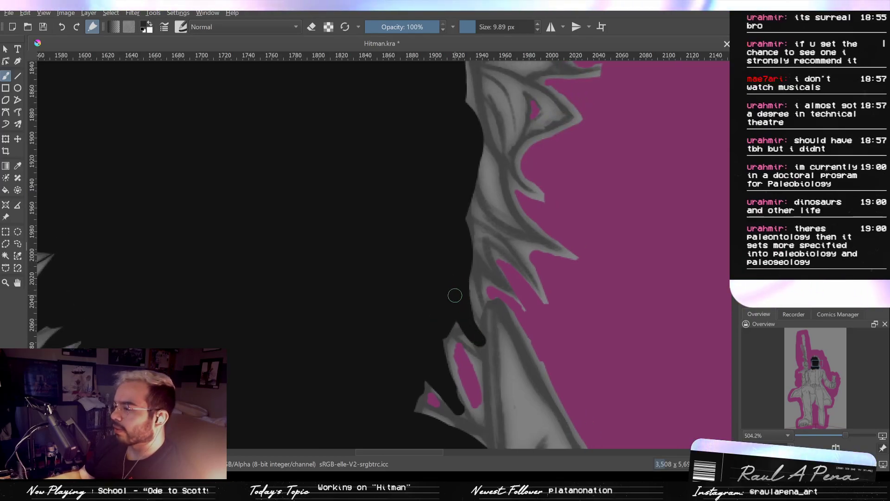
# - Undo the last strokes above the collar and redraw the narrow hair spike there, reducing the brush to 3.37 px
pyautogui.hotkey('ctrl', 'z')
pyautogui.hotkey('ctrl', 'z')
pyautogui.moveTo(457, 302); pyautogui.dragTo(474, 350)
pyautogui.hotkey('ctrl', 'z')
pyautogui.moveTo(458, 294)
pyautogui.mouseDown()
pyautogui.moveTo(466, 326)
pyautogui.moveTo(443, 311)
pyautogui.moveTo(460, 332)
pyautogui.mouseUp()
pyautogui.moveTo(463, 273); pyautogui.dragTo(465, 278)
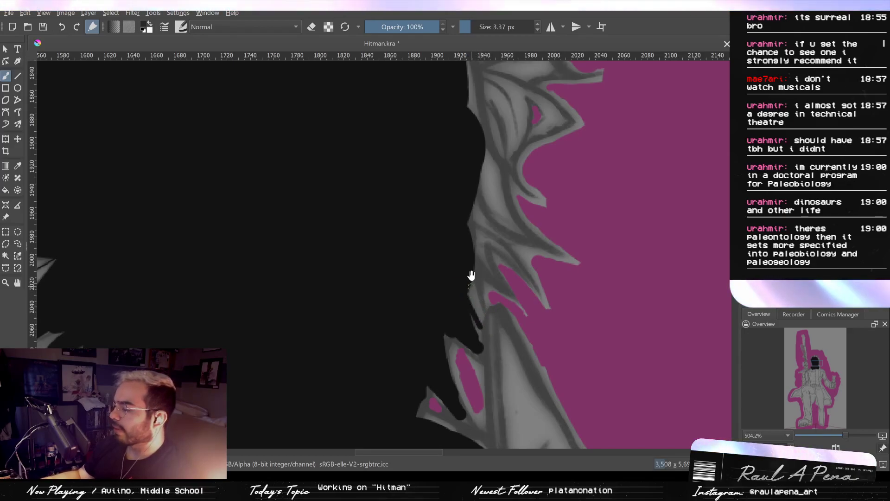
# - Draw thin black key strokes down the narrow locks just above the collar peak, undoing the misplaced ones
pyautogui.moveTo(484, 312); pyautogui.dragTo(484, 315)
pyautogui.moveTo(481, 303); pyautogui.dragTo(485, 347)
pyautogui.moveTo(485, 305)
pyautogui.mouseDown()
pyautogui.moveTo(502, 305)
pyautogui.moveTo(472, 283)
pyautogui.moveTo(493, 314)
pyautogui.mouseUp()
pyautogui.hotkey('ctrl', 'z')
pyautogui.moveTo(483, 283); pyautogui.dragTo(498, 320)
pyautogui.moveTo(477, 279); pyautogui.dragTo(479, 288)
pyautogui.moveTo(480, 282); pyautogui.dragTo(525, 317)
pyautogui.moveTo(522, 313); pyautogui.dragTo(539, 339)
pyautogui.hotkey('ctrl', 'z')
pyautogui.hotkey('ctrl', 'z')
# - Fill the side hair spikes above the collar peak and widen the black area upward along them at 10.79 px
pyautogui.moveTo(475, 262); pyautogui.dragTo(484, 306)
pyautogui.moveTo(475, 225); pyautogui.dragTo(475, 337)
pyautogui.keyDown('ctrl'); pyautogui.moveTo(473, 286); pyautogui.dragTo(479, 329); pyautogui.keyUp('ctrl')
pyautogui.moveTo(480, 328)
pyautogui.mouseDown()
pyautogui.moveTo(447, 250)
pyautogui.moveTo(485, 200)
pyautogui.mouseUp()
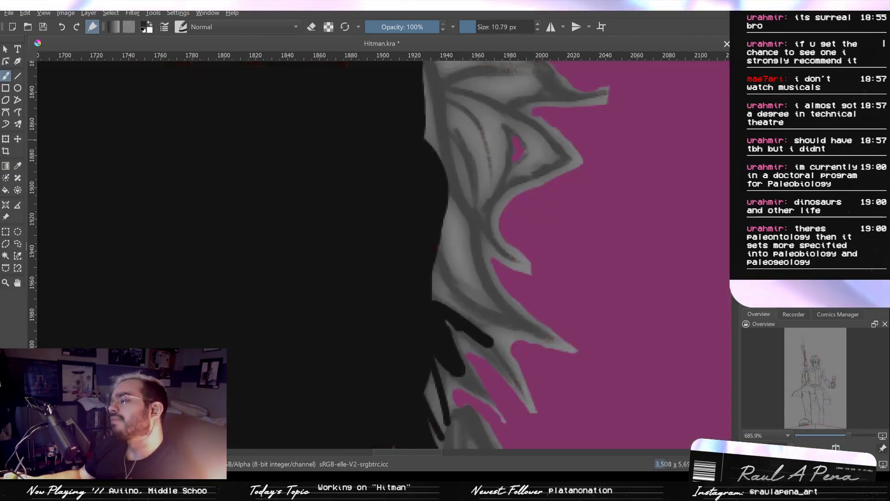
pyautogui.moveTo(449, 307)
pyautogui.mouseDown()
pyautogui.moveTo(483, 310)
pyautogui.moveTo(441, 279)
pyautogui.moveTo(466, 255)
pyautogui.moveTo(462, 229)
pyautogui.moveTo(453, 250)
pyautogui.moveTo(440, 242)
pyautogui.moveTo(437, 227)
pyautogui.moveTo(407, 269)
pyautogui.moveTo(411, 245)
pyautogui.mouseUp()
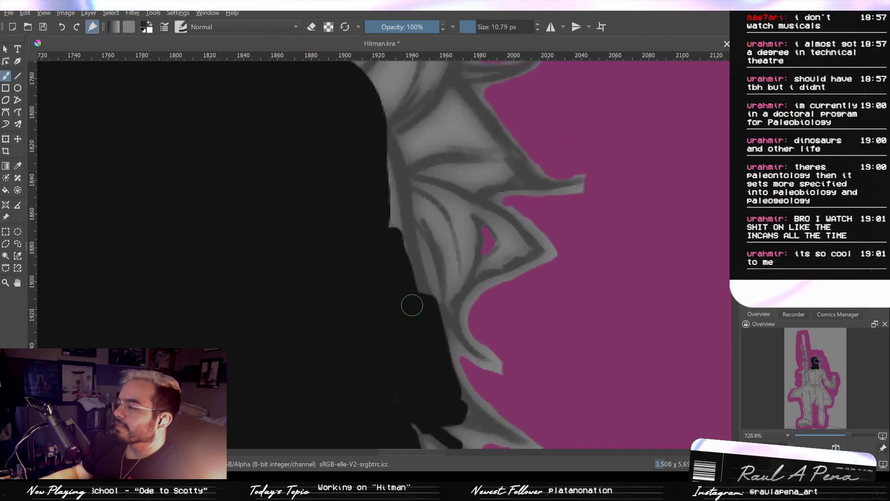
pyautogui.moveTo(412, 306); pyautogui.dragTo(408, 250)
pyautogui.keyDown('ctrl'); pyautogui.moveTo(410, 250); pyautogui.dragTo(425, 278); pyautogui.keyUp('ctrl')
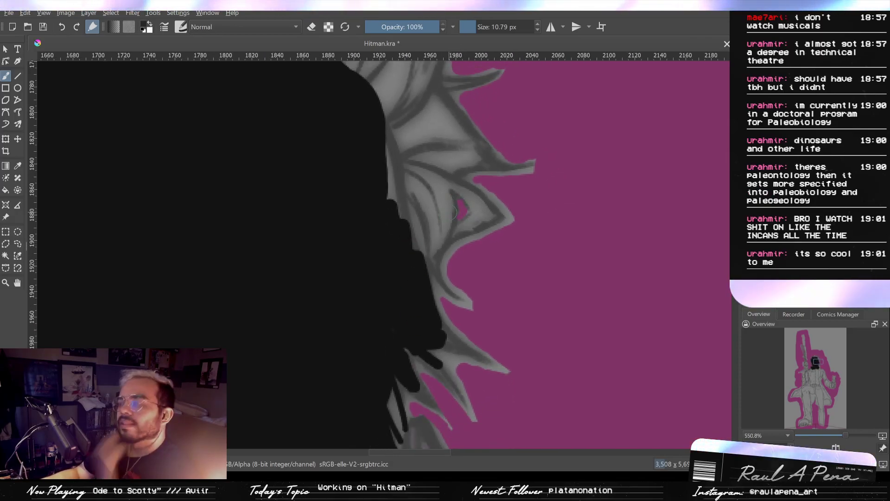
# - Fill the looped side tuft and the long thin spike above it with black key strokes at 2.59, 10.83 and 2.76 px
pyautogui.moveTo(418, 212)
pyautogui.mouseDown()
pyautogui.moveTo(408, 172)
pyautogui.moveTo(437, 180)
pyautogui.moveTo(391, 165)
pyautogui.moveTo(426, 190)
pyautogui.moveTo(413, 238)
pyautogui.moveTo(439, 277)
pyautogui.mouseUp()
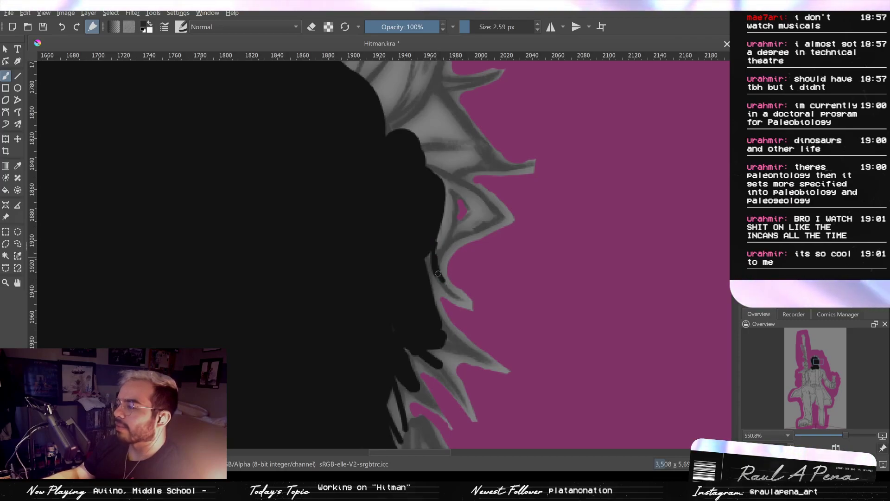
pyautogui.moveTo(439, 267); pyautogui.dragTo(441, 277)
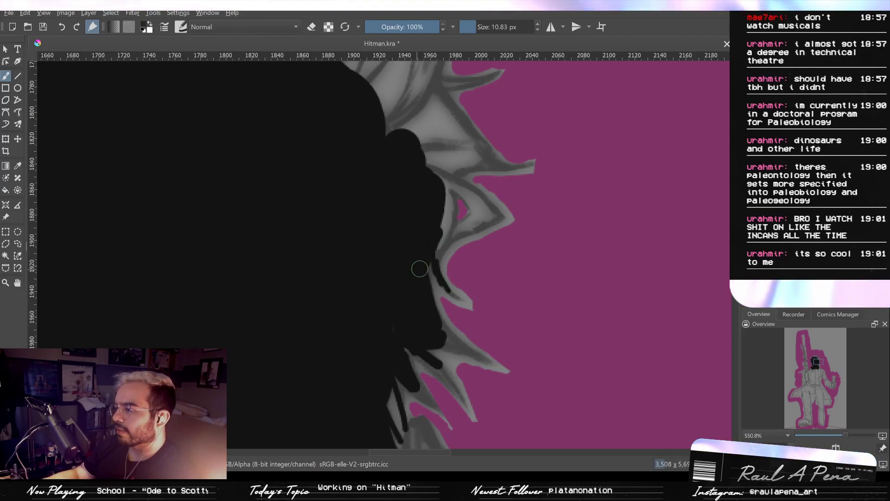
pyautogui.moveTo(436, 196)
pyautogui.mouseDown()
pyautogui.moveTo(436, 239)
pyautogui.moveTo(485, 219)
pyautogui.moveTo(483, 204)
pyautogui.moveTo(434, 174)
pyautogui.moveTo(440, 219)
pyautogui.mouseUp()
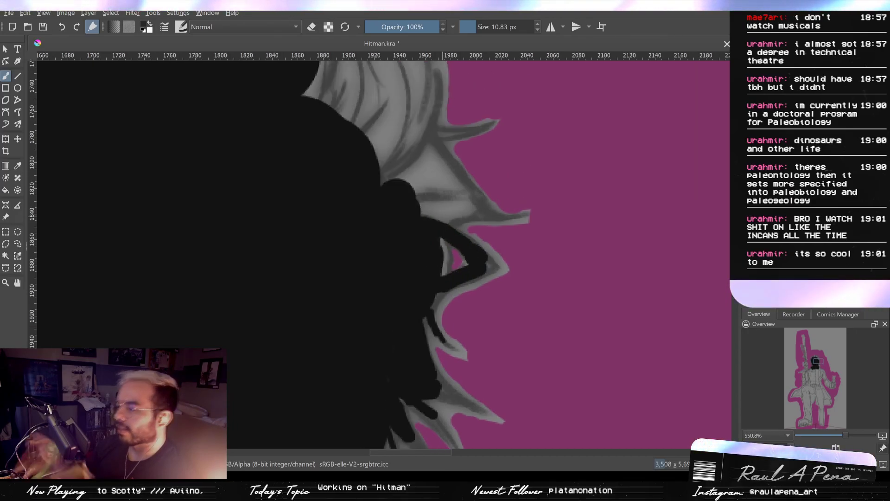
pyautogui.moveTo(457, 204)
pyautogui.mouseDown()
pyautogui.moveTo(439, 213)
pyautogui.moveTo(481, 210)
pyautogui.mouseUp()
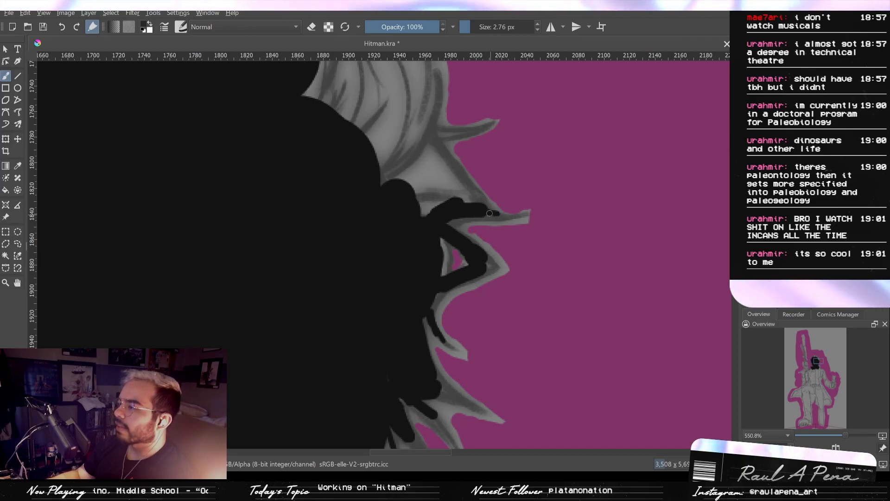
pyautogui.moveTo(510, 216)
pyautogui.mouseDown()
pyautogui.moveTo(524, 215)
pyautogui.moveTo(483, 214)
pyautogui.mouseUp()
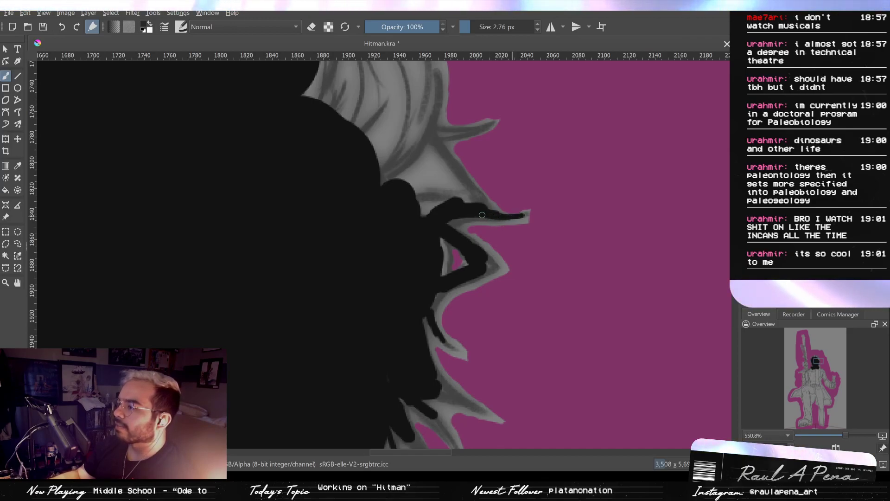
# - Cover the broad side hair above the long spike at 19.02 px and run a 3.83 px stroke into the next curved spike
pyautogui.moveTo(411, 151); pyautogui.dragTo(433, 224)
pyautogui.moveTo(430, 265)
pyautogui.mouseDown()
pyautogui.moveTo(439, 223)
pyautogui.moveTo(449, 231)
pyautogui.mouseUp()
pyautogui.moveTo(479, 266); pyautogui.dragTo(437, 282)
pyautogui.moveTo(430, 211); pyautogui.dragTo(423, 239)
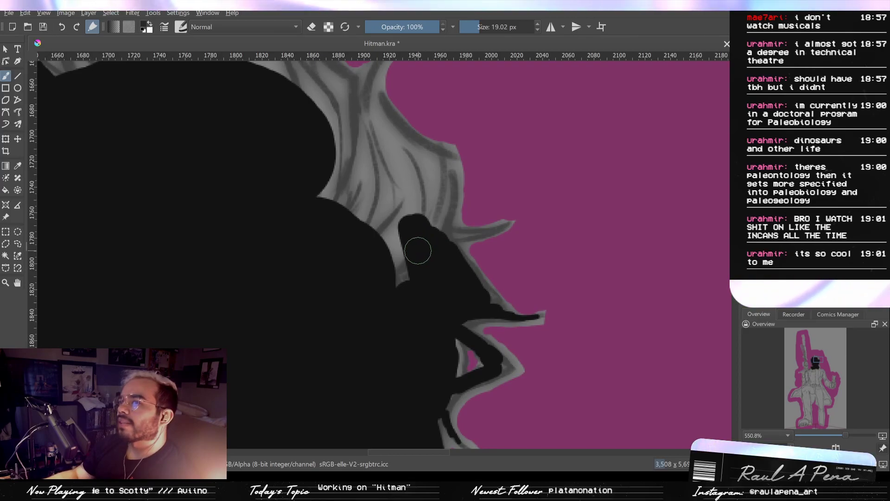
pyautogui.moveTo(407, 234)
pyautogui.mouseDown()
pyautogui.moveTo(409, 278)
pyautogui.moveTo(427, 303)
pyautogui.mouseUp()
pyautogui.moveTo(393, 214)
pyautogui.mouseDown()
pyautogui.moveTo(397, 259)
pyautogui.moveTo(409, 246)
pyautogui.moveTo(390, 249)
pyautogui.moveTo(421, 199)
pyautogui.moveTo(392, 177)
pyautogui.moveTo(426, 211)
pyautogui.moveTo(445, 250)
pyautogui.moveTo(441, 288)
pyautogui.mouseUp()
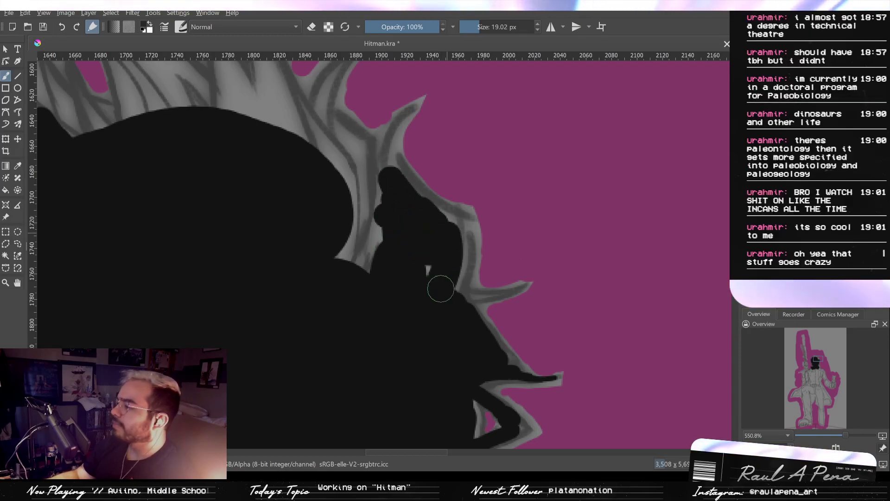
pyautogui.moveTo(460, 248); pyautogui.dragTo(438, 219)
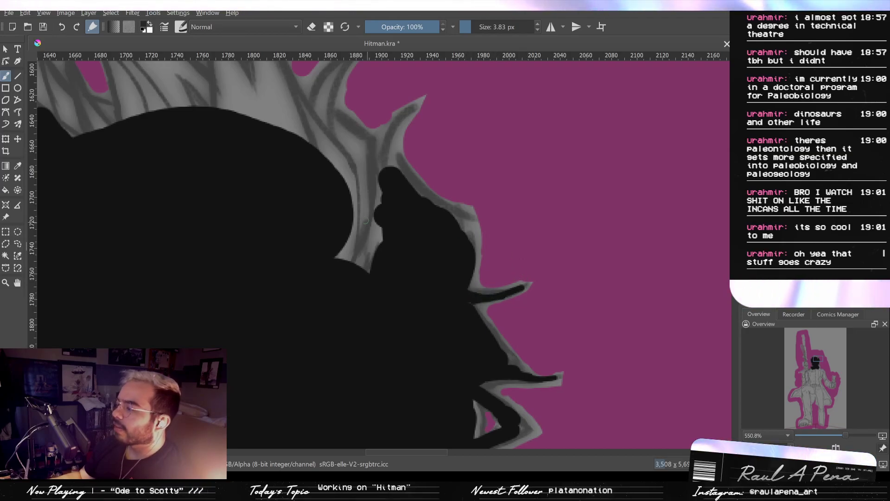
# - Extend black key strokes into the two upper curved spikes and along the adjoining hair edge, using brushes down to 2.83 px
pyautogui.moveTo(365, 223); pyautogui.dragTo(441, 305)
pyautogui.moveTo(412, 260)
pyautogui.mouseDown()
pyautogui.moveTo(446, 260)
pyautogui.moveTo(408, 218)
pyautogui.moveTo(423, 228)
pyautogui.moveTo(417, 224)
pyautogui.moveTo(441, 299)
pyautogui.moveTo(427, 358)
pyautogui.moveTo(478, 434)
pyautogui.mouseUp()
pyautogui.moveTo(414, 284)
pyautogui.mouseDown()
pyautogui.moveTo(441, 332)
pyautogui.moveTo(440, 321)
pyautogui.mouseUp()
pyautogui.moveTo(435, 281)
pyautogui.mouseDown()
pyautogui.moveTo(425, 281)
pyautogui.moveTo(444, 265)
pyautogui.mouseUp()
pyautogui.moveTo(462, 231)
pyautogui.mouseDown()
pyautogui.moveTo(449, 284)
pyautogui.moveTo(480, 219)
pyautogui.mouseUp()
pyautogui.hotkey('ctrl', 'z')
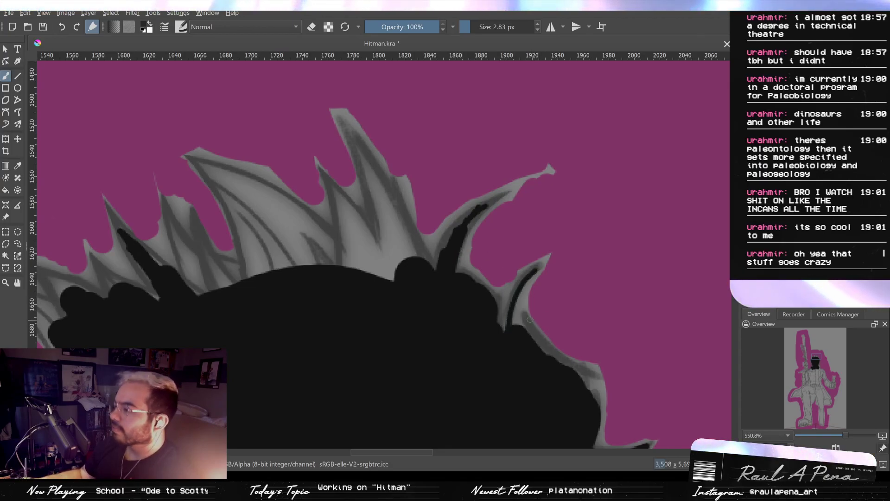
pyautogui.moveTo(526, 317); pyautogui.dragTo(578, 364)
pyautogui.moveTo(510, 396); pyautogui.dragTo(627, 418)
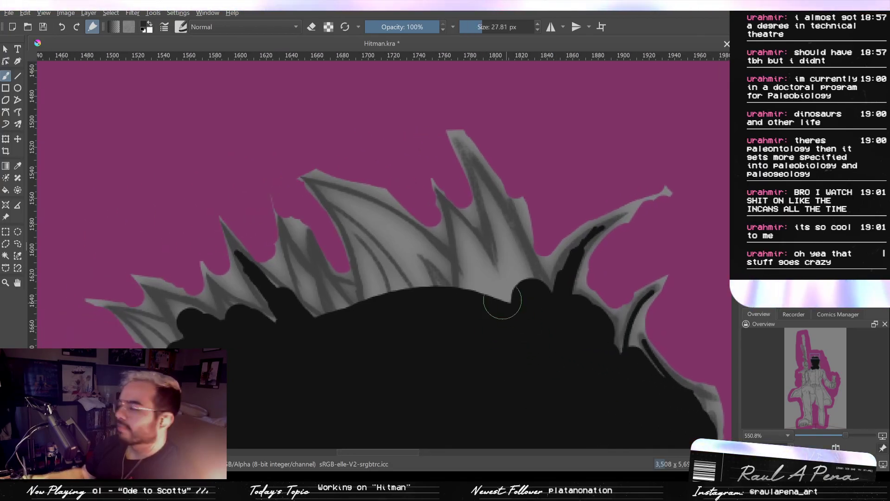
# - Fill the tallest crown spike and the smaller one beside it with black key strokes, using 27.81, 3.83, 2.25 and 8.87 px brushes
pyautogui.moveTo(503, 296); pyautogui.dragTo(478, 278)
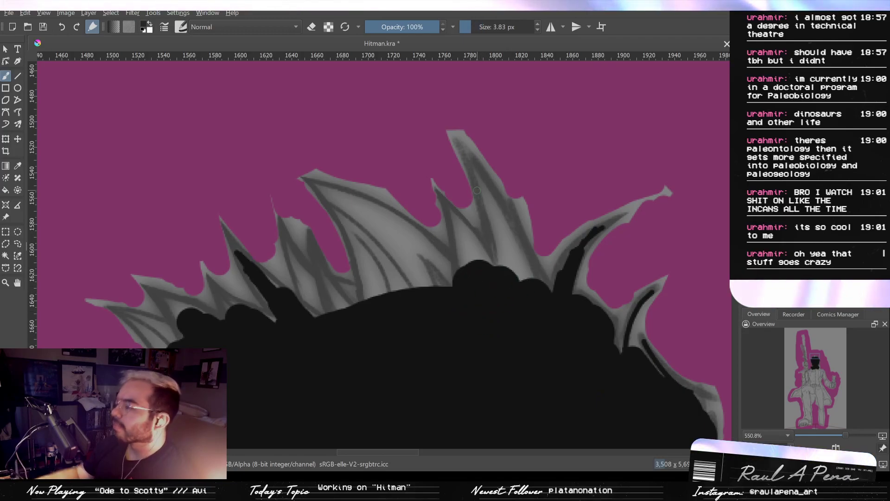
pyautogui.moveTo(459, 148); pyautogui.dragTo(514, 278)
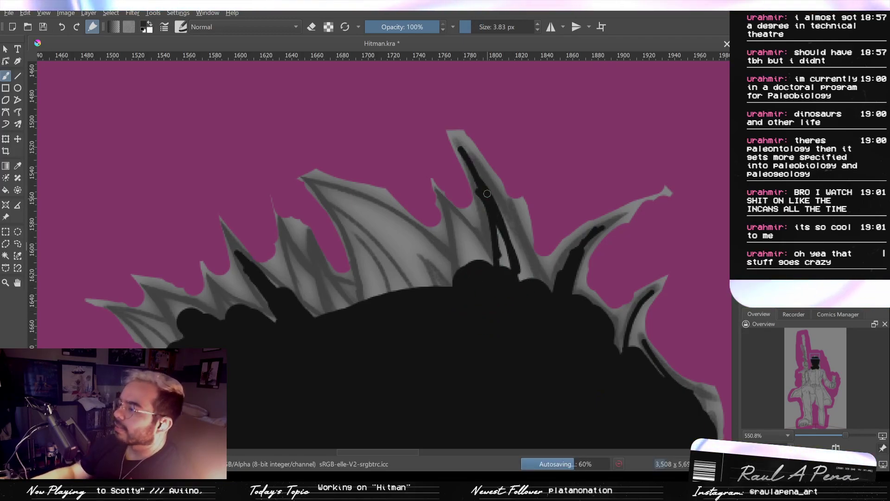
pyautogui.moveTo(477, 170)
pyautogui.mouseDown()
pyautogui.moveTo(520, 279)
pyautogui.moveTo(545, 271)
pyautogui.moveTo(505, 251)
pyautogui.moveTo(442, 256)
pyautogui.moveTo(465, 284)
pyautogui.mouseUp()
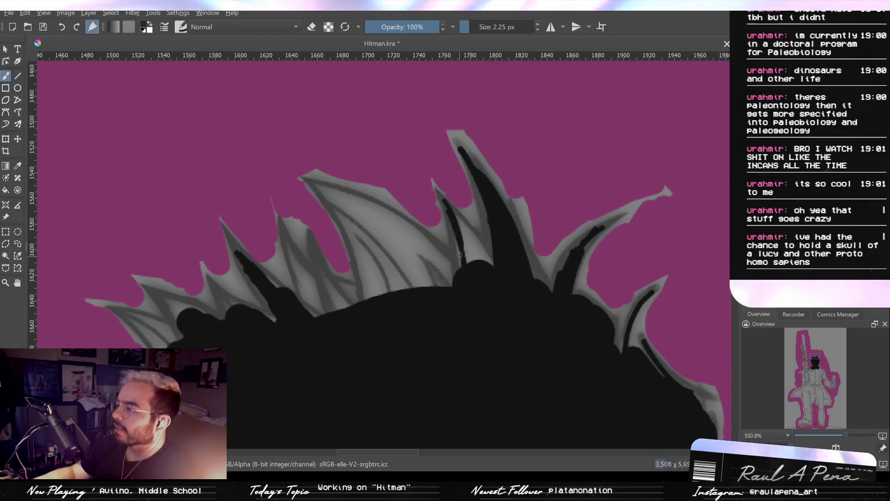
pyautogui.moveTo(452, 222)
pyautogui.mouseDown()
pyautogui.moveTo(465, 265)
pyautogui.moveTo(483, 271)
pyautogui.mouseUp()
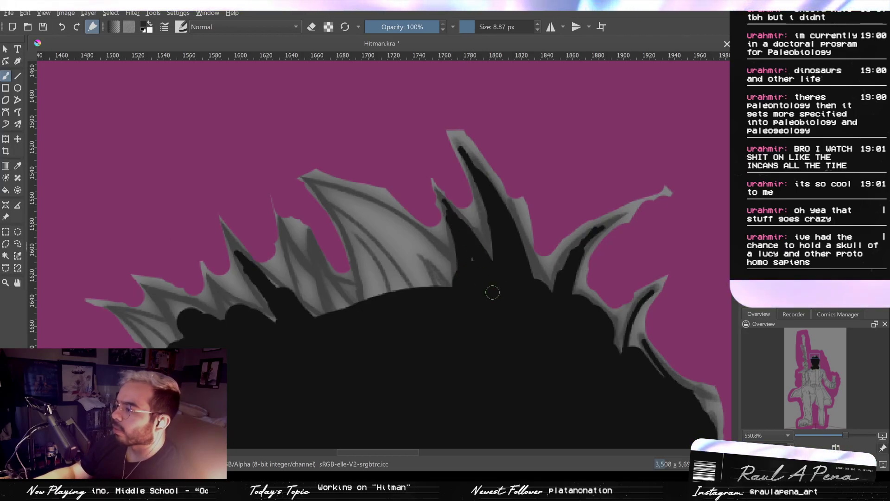
pyautogui.moveTo(524, 280)
pyautogui.mouseDown()
pyautogui.moveTo(523, 270)
pyautogui.moveTo(540, 268)
pyautogui.mouseUp()
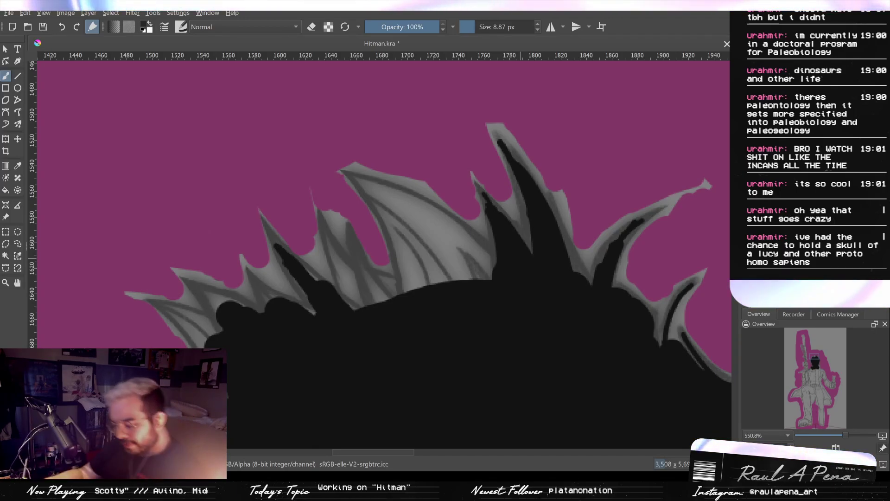
# - Fill the large curved crown tuft and the inside of the neighbouring tuft with black key strokes, using 15.53, 6.64 and 4.55 px brushes
pyautogui.moveTo(371, 180)
pyautogui.mouseDown()
pyautogui.moveTo(429, 210)
pyautogui.moveTo(490, 260)
pyautogui.mouseUp()
pyautogui.moveTo(407, 211); pyautogui.dragTo(453, 251)
pyautogui.moveTo(408, 204)
pyautogui.mouseDown()
pyautogui.moveTo(389, 201)
pyautogui.moveTo(451, 282)
pyautogui.mouseUp()
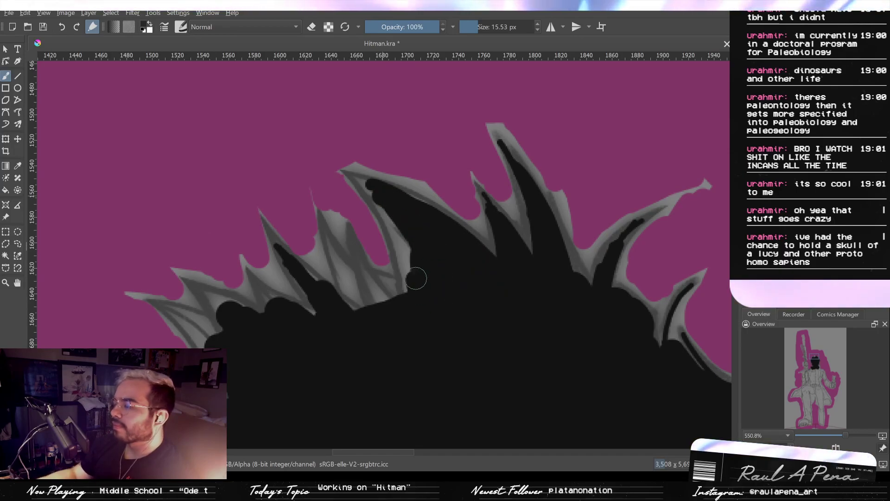
pyautogui.keyDown('shift'); pyautogui.moveTo(399, 209); pyautogui.dragTo(396, 199); pyautogui.keyUp('shift')
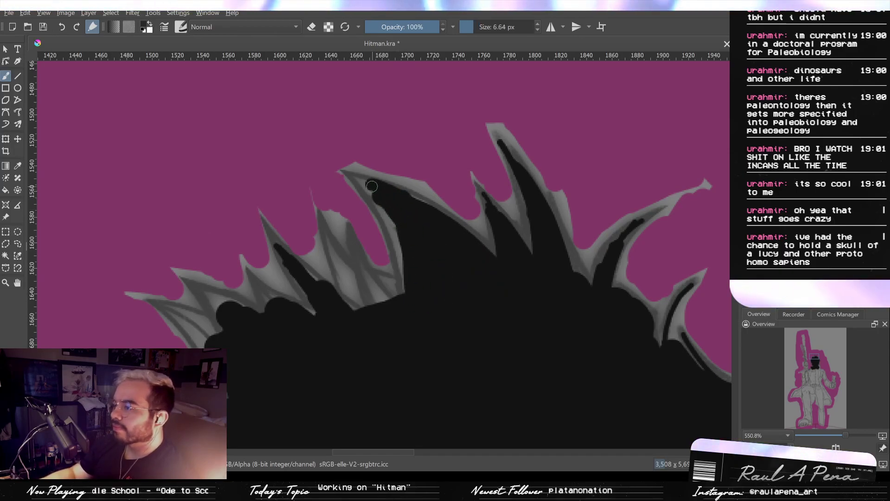
pyautogui.moveTo(409, 260); pyautogui.dragTo(384, 205)
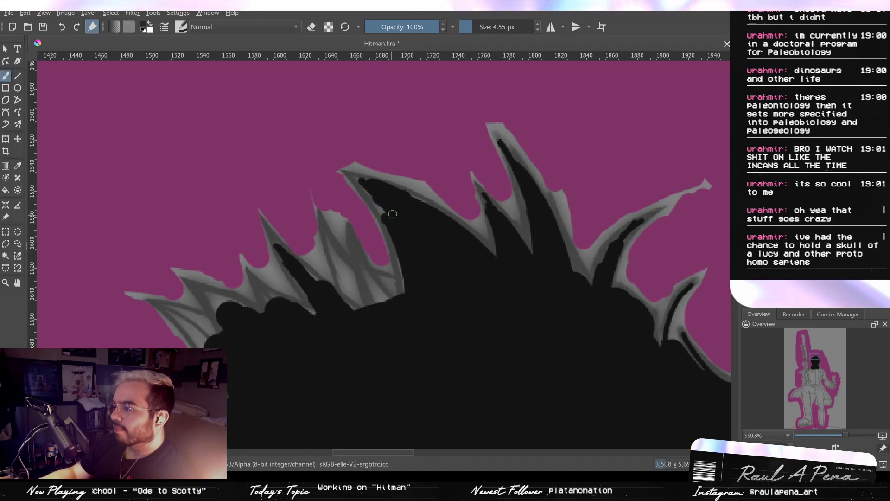
pyautogui.moveTo(357, 242); pyautogui.dragTo(376, 303)
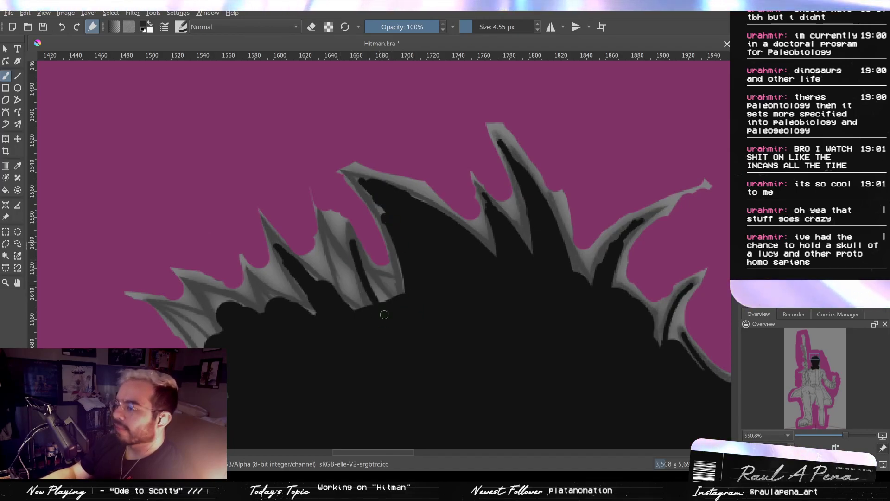
pyautogui.moveTo(363, 265)
pyautogui.mouseDown()
pyautogui.moveTo(371, 286)
pyautogui.moveTo(418, 284)
pyautogui.mouseUp()
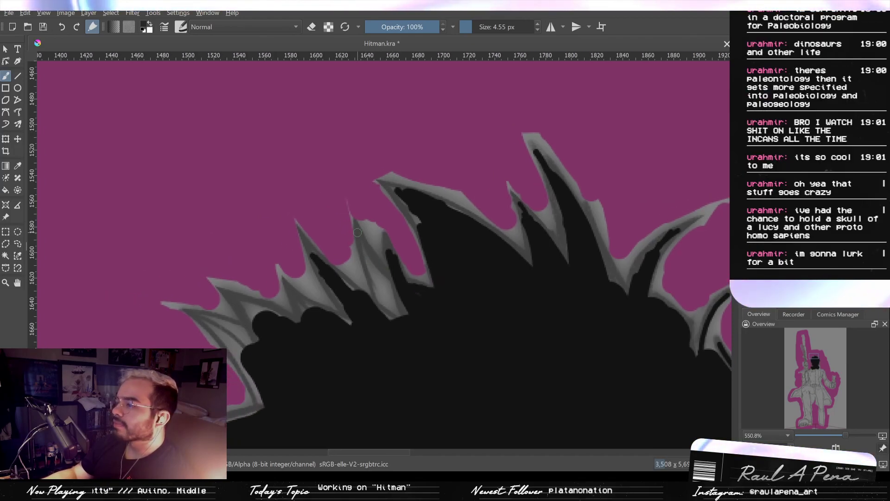
# - Fill the narrow double crown spike beside the large curved tuft and the gap at its base with 4.55 px black key strokes
pyautogui.moveTo(357, 232); pyautogui.dragTo(399, 310)
pyautogui.moveTo(367, 254); pyautogui.dragTo(402, 320)
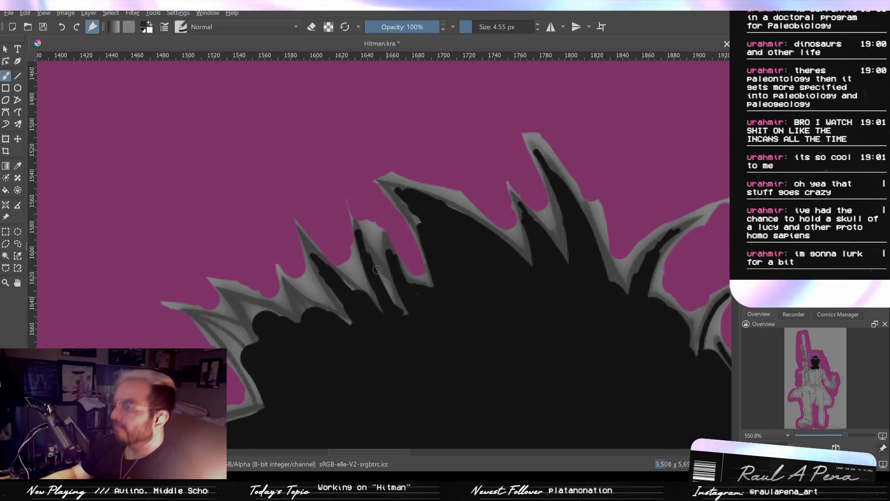
pyautogui.moveTo(372, 254); pyautogui.dragTo(405, 303)
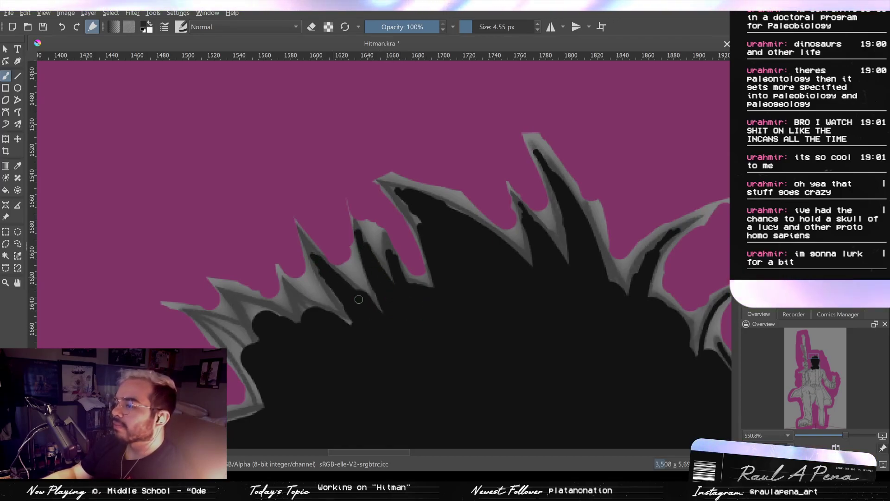
pyautogui.moveTo(339, 289)
pyautogui.mouseDown()
pyautogui.moveTo(363, 321)
pyautogui.moveTo(385, 309)
pyautogui.mouseUp()
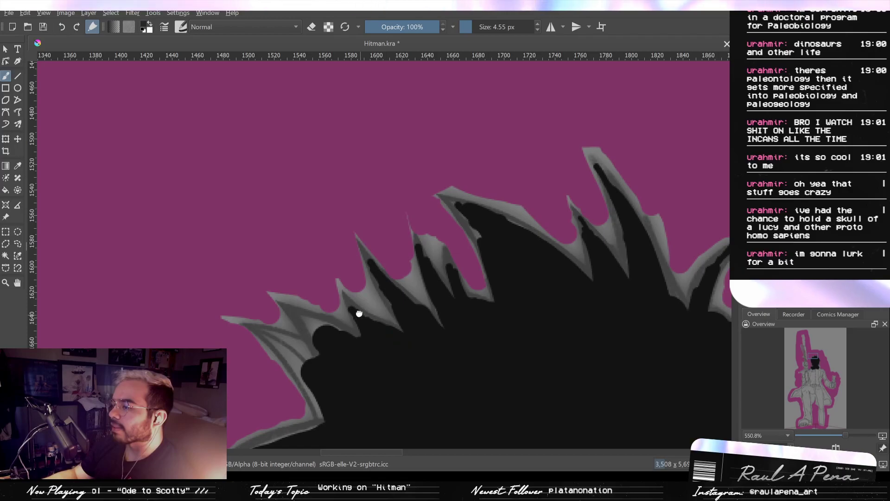
# - Extend the 4.55 px black key strokes into the remaining outer crown spikes and down the adjoining hair edge
pyautogui.moveTo(359, 313); pyautogui.dragTo(401, 281)
pyautogui.moveTo(353, 296)
pyautogui.mouseDown()
pyautogui.moveTo(338, 282)
pyautogui.moveTo(374, 301)
pyautogui.mouseUp()
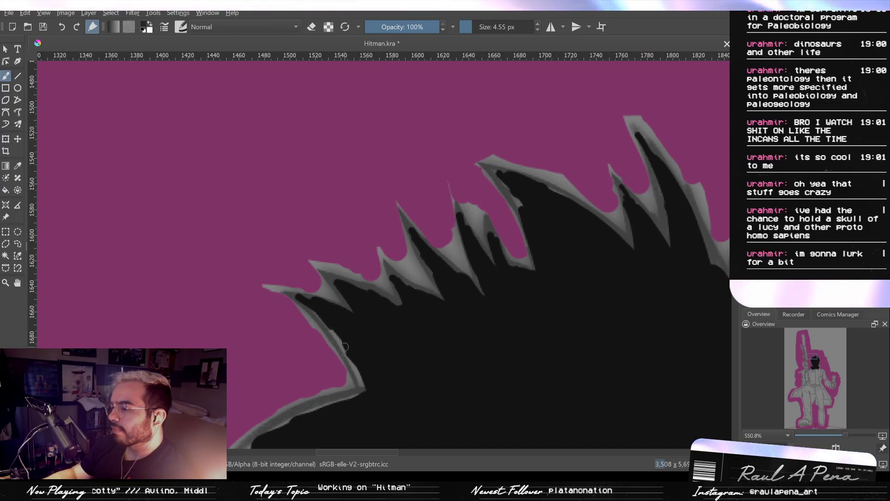
pyautogui.moveTo(382, 384)
pyautogui.mouseDown()
pyautogui.moveTo(471, 277)
pyautogui.moveTo(470, 296)
pyautogui.mouseUp()
# - Continue the black key strokes from the hair down over the neck and into the coat collar
pyautogui.moveTo(445, 232)
pyautogui.mouseDown()
pyautogui.moveTo(472, 252)
pyautogui.moveTo(441, 236)
pyautogui.moveTo(411, 249)
pyautogui.moveTo(412, 234)
pyautogui.moveTo(447, 272)
pyautogui.moveTo(446, 289)
pyautogui.mouseUp()
pyautogui.hotkey('ctrl', 'z')
pyautogui.moveTo(464, 252); pyautogui.dragTo(378, 217)
pyautogui.moveTo(487, 364); pyautogui.dragTo(371, 123)
pyautogui.moveTo(378, 174)
pyautogui.mouseDown()
pyautogui.moveTo(411, 324)
pyautogui.moveTo(430, 223)
pyautogui.mouseUp()
pyautogui.moveTo(392, 212)
pyautogui.mouseDown()
pyautogui.moveTo(410, 300)
pyautogui.moveTo(394, 232)
pyautogui.mouseUp()
# - Run broad 178.26 px black key strokes down the torso and coat front to the top of the legs
pyautogui.moveTo(368, 283)
pyautogui.mouseDown()
pyautogui.moveTo(448, 297)
pyautogui.moveTo(244, 360)
pyautogui.moveTo(297, 364)
pyautogui.mouseUp()
pyautogui.moveTo(384, 322); pyautogui.dragTo(390, 390)
pyautogui.moveTo(394, 357)
pyautogui.mouseDown()
pyautogui.moveTo(383, 208)
pyautogui.moveTo(405, 288)
pyautogui.moveTo(406, 262)
pyautogui.mouseUp()
pyautogui.moveTo(397, 222)
pyautogui.mouseDown()
pyautogui.moveTo(411, 375)
pyautogui.moveTo(386, 283)
pyautogui.moveTo(358, 260)
pyautogui.moveTo(316, 297)
pyautogui.moveTo(308, 250)
pyautogui.moveTo(345, 216)
pyautogui.moveTo(324, 340)
pyautogui.moveTo(294, 351)
pyautogui.moveTo(300, 374)
pyautogui.moveTo(362, 245)
pyautogui.mouseUp()
pyautogui.moveTo(366, 255)
pyautogui.mouseDown()
pyautogui.moveTo(342, 267)
pyautogui.moveTo(345, 248)
pyautogui.moveTo(309, 296)
pyautogui.moveTo(287, 304)
pyautogui.moveTo(339, 249)
pyautogui.moveTo(276, 301)
pyautogui.moveTo(263, 299)
pyautogui.moveTo(310, 278)
pyautogui.moveTo(250, 311)
pyautogui.moveTo(336, 313)
pyautogui.moveTo(345, 304)
pyautogui.moveTo(380, 311)
pyautogui.moveTo(369, 352)
pyautogui.moveTo(441, 294)
pyautogui.moveTo(444, 373)
pyautogui.mouseUp()
pyautogui.hotkey('ctrl', 'z')
pyautogui.moveTo(463, 269); pyautogui.dragTo(435, 365)
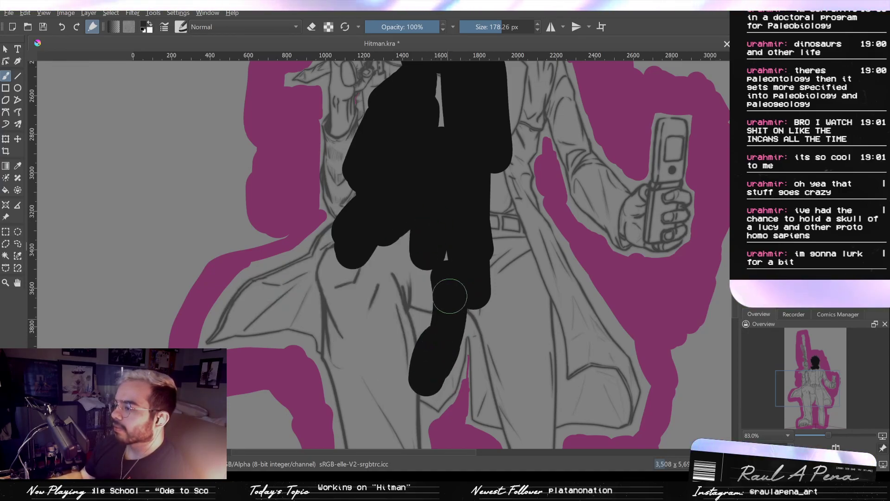
# - Fill the gun-side lower coat and its flared tail with black key strokes, enlarging the brush to 210.24 px
pyautogui.moveTo(450, 296)
pyautogui.mouseDown()
pyautogui.moveTo(426, 306)
pyautogui.moveTo(413, 357)
pyautogui.moveTo(406, 345)
pyautogui.moveTo(381, 366)
pyautogui.moveTo(373, 355)
pyautogui.moveTo(334, 348)
pyautogui.moveTo(367, 268)
pyautogui.moveTo(345, 267)
pyautogui.moveTo(351, 260)
pyautogui.moveTo(317, 289)
pyautogui.moveTo(343, 270)
pyautogui.mouseUp()
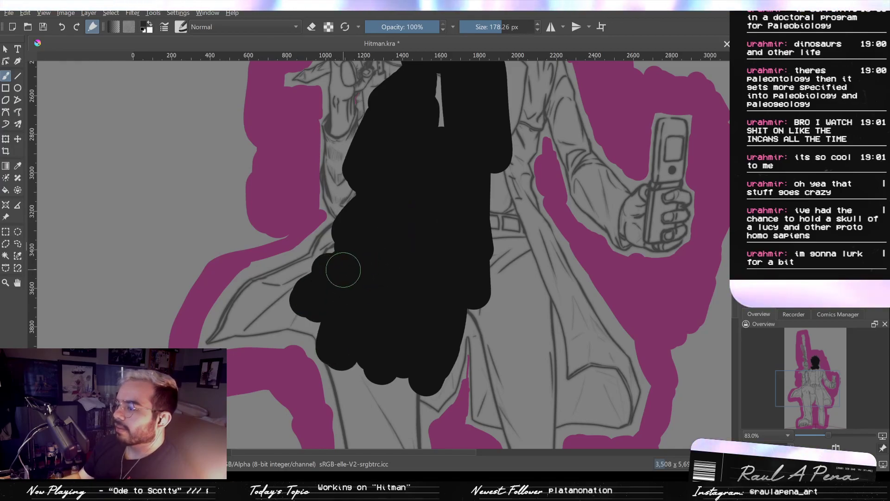
pyautogui.press('e')
pyautogui.press('e')
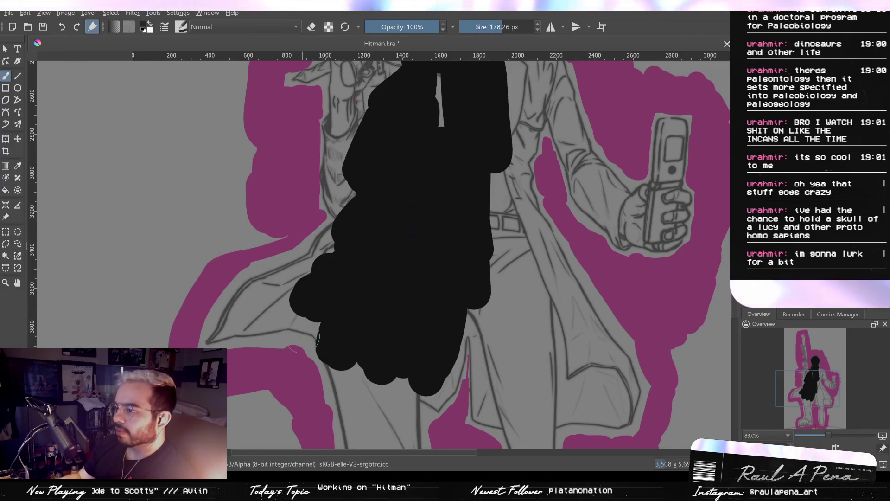
pyautogui.moveTo(296, 343); pyautogui.dragTo(315, 399)
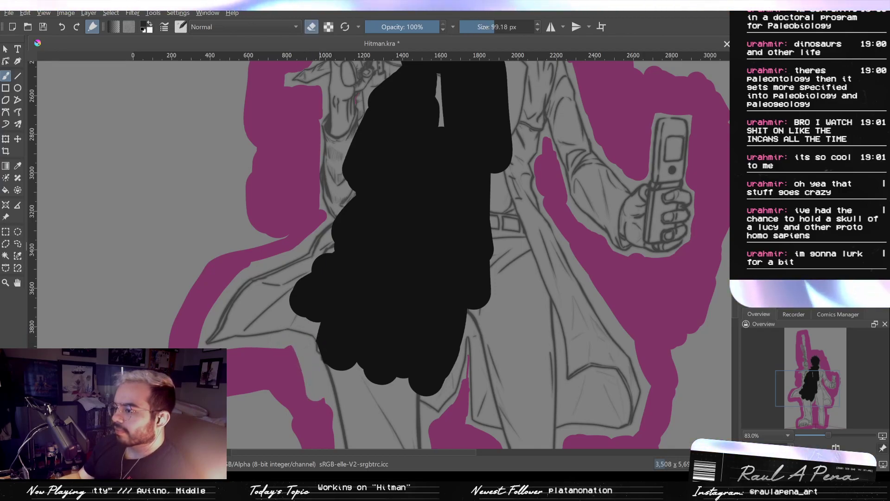
pyautogui.press('e')
pyautogui.click(279, 302)
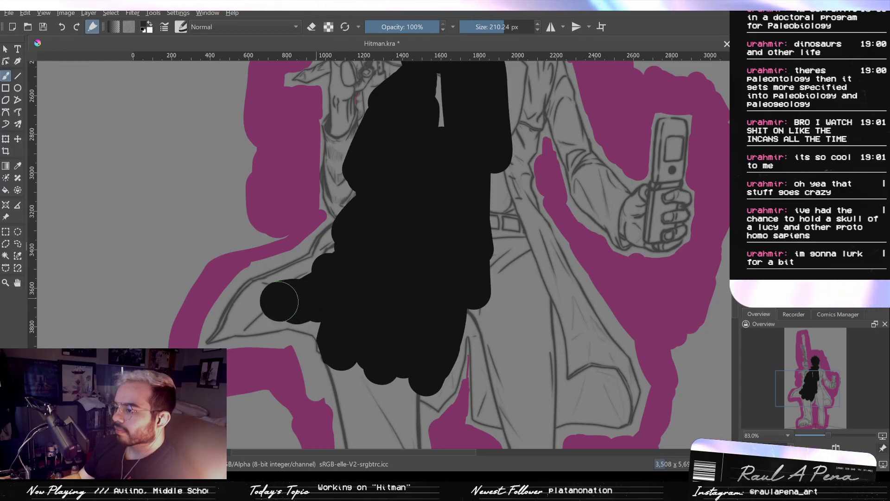
pyautogui.moveTo(257, 311)
pyautogui.mouseDown()
pyautogui.moveTo(337, 289)
pyautogui.moveTo(304, 294)
pyautogui.moveTo(344, 257)
pyautogui.moveTo(343, 276)
pyautogui.moveTo(384, 338)
pyautogui.moveTo(447, 248)
pyautogui.moveTo(490, 273)
pyautogui.moveTo(488, 317)
pyautogui.mouseUp()
# - Fill the phone-side half of the coat and its tail with broad 210.24 px black key strokes
pyautogui.moveTo(476, 267)
pyautogui.mouseDown()
pyautogui.moveTo(457, 210)
pyautogui.moveTo(451, 173)
pyautogui.mouseUp()
pyautogui.moveTo(469, 218)
pyautogui.mouseDown()
pyautogui.moveTo(468, 173)
pyautogui.moveTo(495, 312)
pyautogui.moveTo(495, 208)
pyautogui.mouseUp()
pyautogui.hotkey('ctrl', 'z')
pyautogui.moveTo(485, 169)
pyautogui.mouseDown()
pyautogui.moveTo(514, 361)
pyautogui.moveTo(499, 165)
pyautogui.moveTo(506, 387)
pyautogui.mouseUp()
pyautogui.moveTo(458, 223)
pyautogui.mouseDown()
pyautogui.moveTo(476, 306)
pyautogui.moveTo(479, 277)
pyautogui.moveTo(550, 292)
pyautogui.moveTo(569, 307)
pyautogui.moveTo(583, 290)
pyautogui.moveTo(513, 193)
pyautogui.moveTo(531, 242)
pyautogui.mouseUp()
pyautogui.hotkey('ctrl', 'z')
pyautogui.moveTo(572, 293)
pyautogui.mouseDown()
pyautogui.moveTo(586, 298)
pyautogui.moveTo(566, 266)
pyautogui.moveTo(592, 338)
pyautogui.mouseUp()
pyautogui.moveTo(541, 239); pyautogui.dragTo(524, 325)
pyautogui.moveTo(470, 195); pyautogui.dragTo(471, 215)
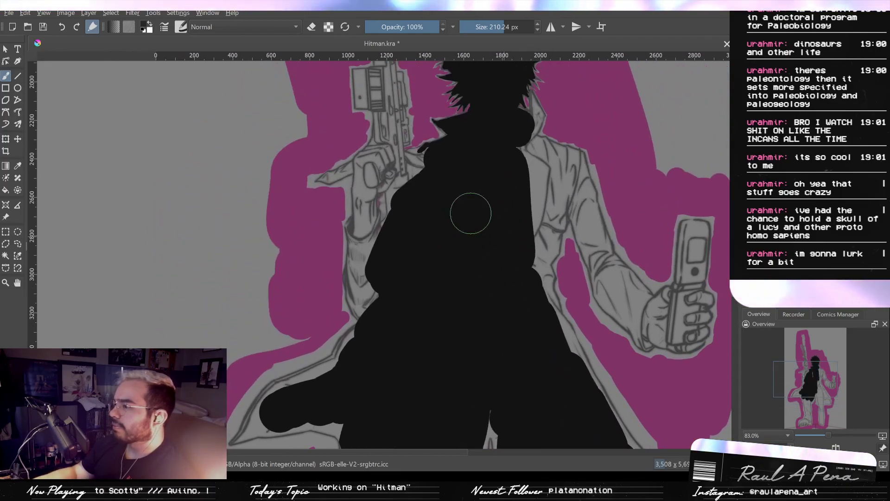
# - Widen the black key strokes across the chest toward both shoulders
pyautogui.moveTo(431, 189)
pyautogui.mouseDown()
pyautogui.moveTo(407, 186)
pyautogui.moveTo(422, 175)
pyautogui.moveTo(407, 192)
pyautogui.moveTo(418, 195)
pyautogui.mouseUp()
pyautogui.moveTo(511, 194)
pyautogui.mouseDown()
pyautogui.moveTo(466, 192)
pyautogui.moveTo(493, 221)
pyautogui.moveTo(481, 278)
pyautogui.mouseUp()
pyautogui.hotkey('ctrl', 'z')
pyautogui.moveTo(487, 156); pyautogui.dragTo(500, 173)
pyautogui.moveTo(495, 159)
pyautogui.mouseDown()
pyautogui.moveTo(481, 191)
pyautogui.moveTo(432, 180)
pyautogui.mouseUp()
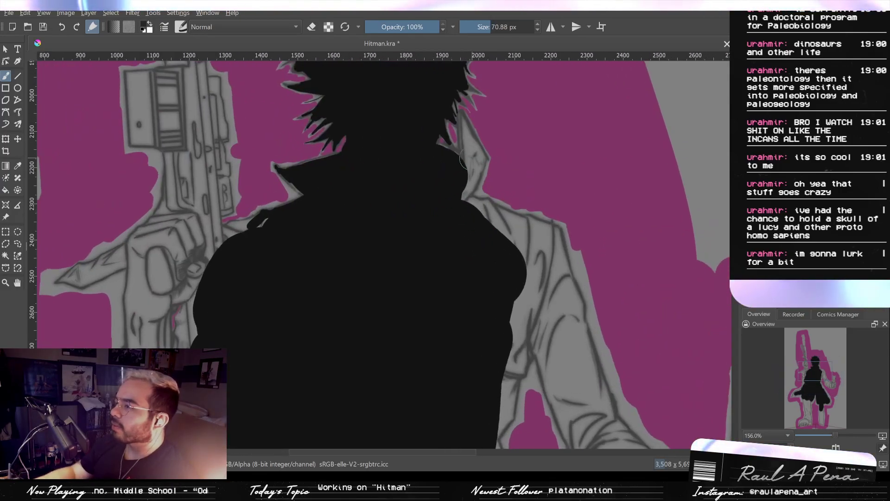
# - Fill the raised collar flap at 70.88 px, and the phone-side shoulder, upper arm and armpit at 94.01 px
pyautogui.moveTo(467, 147)
pyautogui.mouseDown()
pyautogui.moveTo(466, 174)
pyautogui.moveTo(472, 143)
pyautogui.moveTo(478, 183)
pyautogui.moveTo(467, 186)
pyautogui.moveTo(482, 215)
pyautogui.moveTo(518, 235)
pyautogui.moveTo(551, 285)
pyautogui.moveTo(477, 193)
pyautogui.moveTo(484, 209)
pyautogui.moveTo(474, 206)
pyautogui.moveTo(472, 183)
pyautogui.mouseUp()
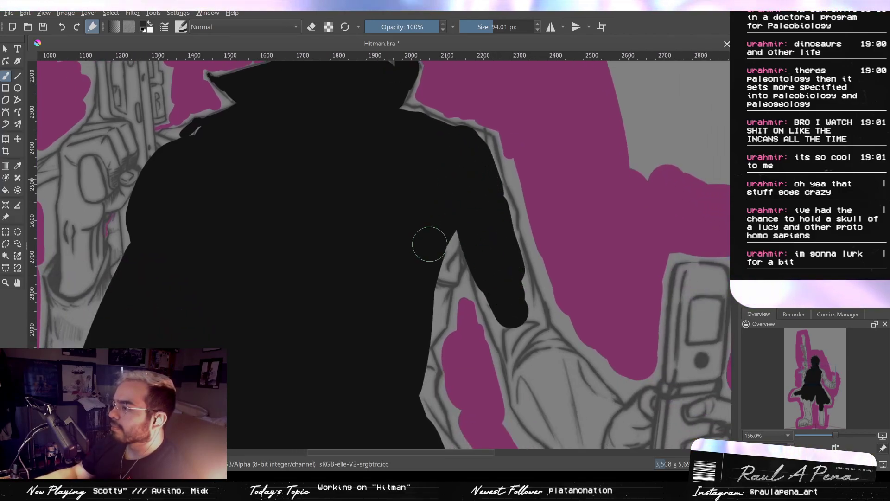
pyautogui.moveTo(429, 244); pyautogui.dragTo(443, 240)
pyautogui.moveTo(431, 289); pyautogui.dragTo(432, 309)
pyautogui.moveTo(445, 209); pyautogui.dragTo(409, 157)
pyautogui.moveTo(475, 257)
pyautogui.mouseDown()
pyautogui.moveTo(464, 238)
pyautogui.moveTo(469, 214)
pyautogui.mouseUp()
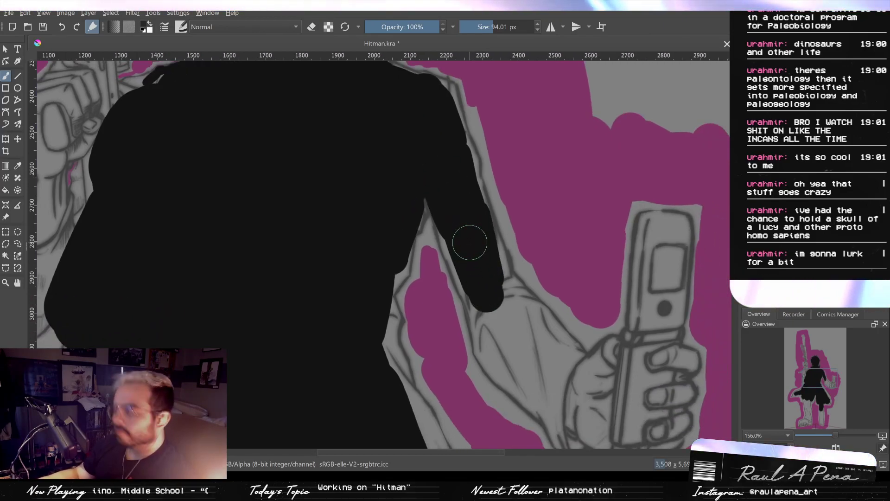
# - Extend the 94.01 px black key strokes along the phone-side forearm to the wrist and the base of the hand
pyautogui.moveTo(473, 238)
pyautogui.mouseDown()
pyautogui.moveTo(483, 302)
pyautogui.moveTo(490, 312)
pyautogui.moveTo(483, 286)
pyautogui.moveTo(509, 360)
pyautogui.moveTo(527, 371)
pyautogui.moveTo(515, 347)
pyautogui.mouseUp()
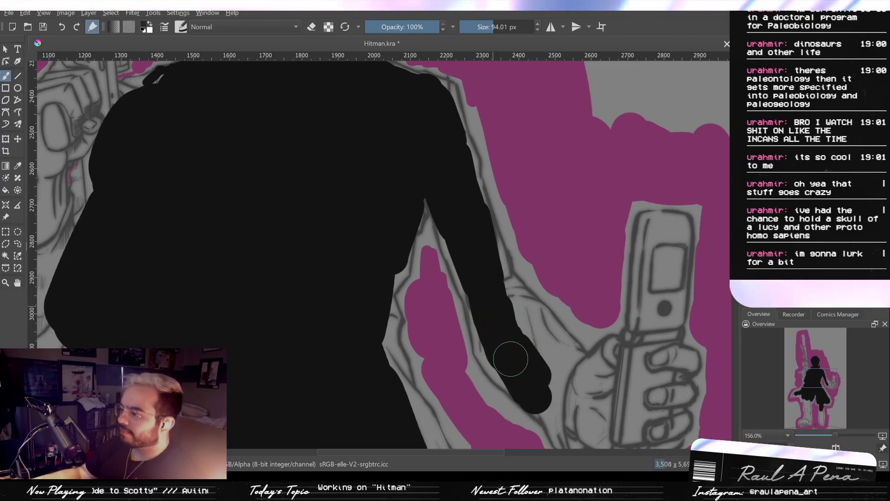
pyautogui.moveTo(536, 382); pyautogui.dragTo(539, 341)
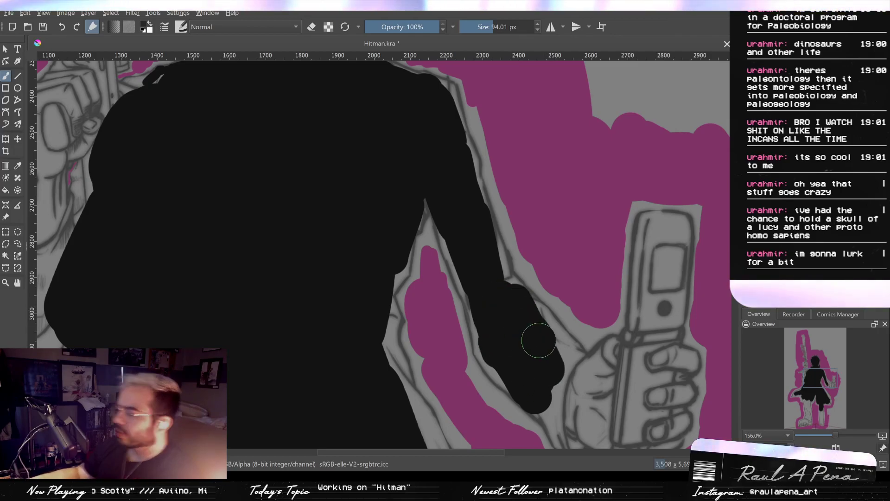
pyautogui.moveTo(511, 301)
pyautogui.mouseDown()
pyautogui.moveTo(519, 304)
pyautogui.moveTo(484, 266)
pyautogui.mouseUp()
pyautogui.moveTo(535, 343)
pyautogui.mouseDown()
pyautogui.moveTo(483, 252)
pyautogui.moveTo(508, 288)
pyautogui.moveTo(518, 336)
pyautogui.moveTo(549, 335)
pyautogui.mouseUp()
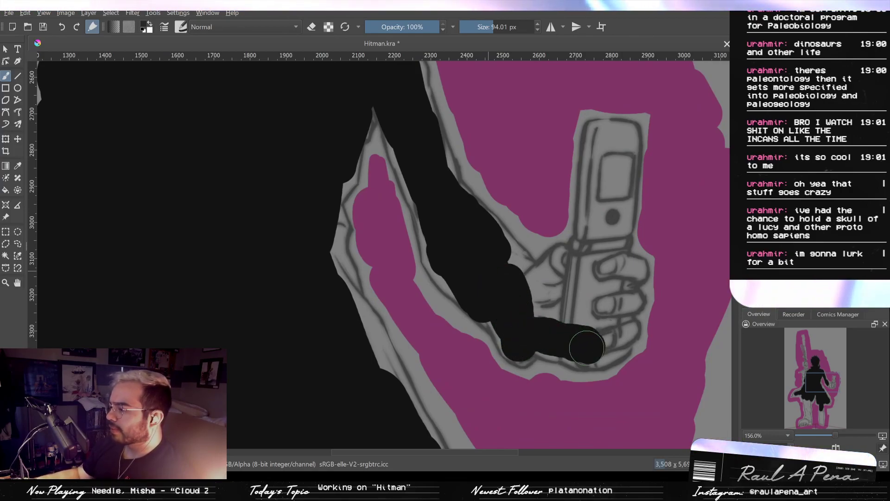
pyautogui.moveTo(552, 284)
pyautogui.mouseDown()
pyautogui.moveTo(572, 286)
pyautogui.moveTo(589, 309)
pyautogui.mouseUp()
pyautogui.hotkey('ctrl', 'z')
pyautogui.hotkey('ctrl', 'z')
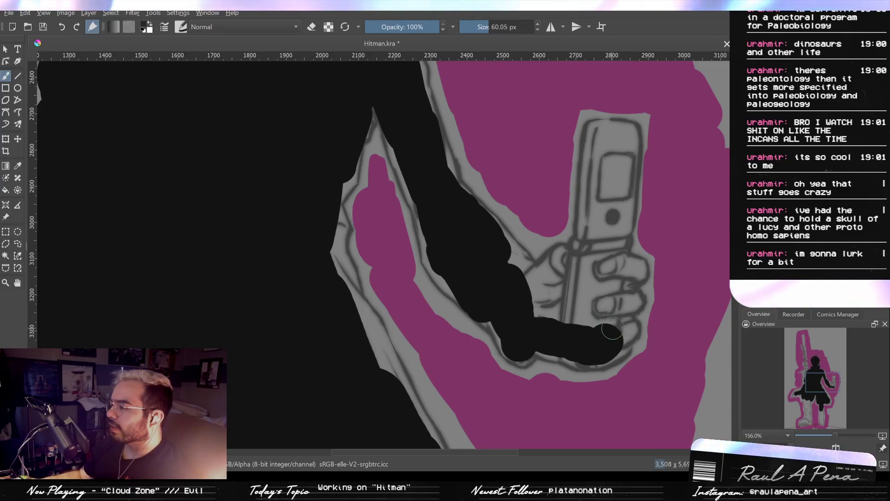
# - Fill the curled fingers and the flip phone with 60.05 px black key strokes
pyautogui.moveTo(612, 337)
pyautogui.mouseDown()
pyautogui.moveTo(622, 319)
pyautogui.moveTo(629, 344)
pyautogui.moveTo(627, 302)
pyautogui.mouseUp()
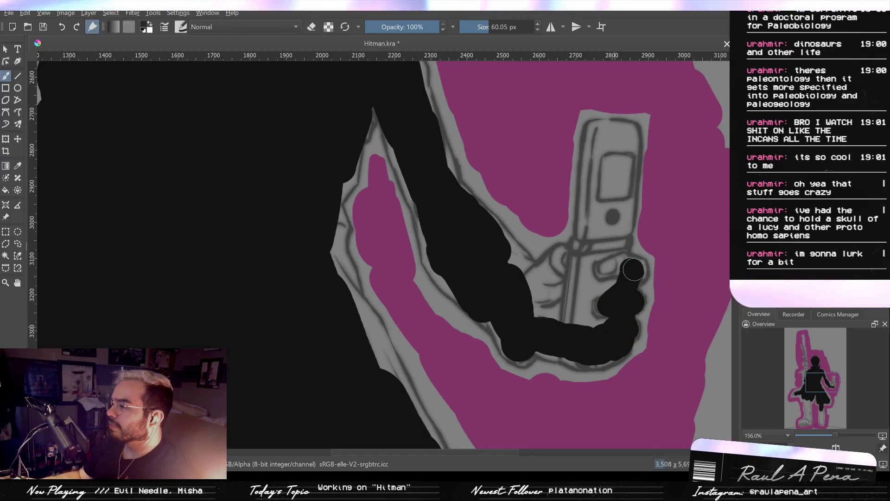
pyautogui.moveTo(633, 270); pyautogui.dragTo(608, 278)
pyautogui.moveTo(603, 135); pyautogui.dragTo(579, 299)
pyautogui.moveTo(614, 130)
pyautogui.mouseDown()
pyautogui.moveTo(626, 134)
pyautogui.moveTo(613, 243)
pyautogui.mouseUp()
pyautogui.moveTo(627, 139)
pyautogui.mouseDown()
pyautogui.moveTo(616, 253)
pyautogui.moveTo(608, 240)
pyautogui.mouseUp()
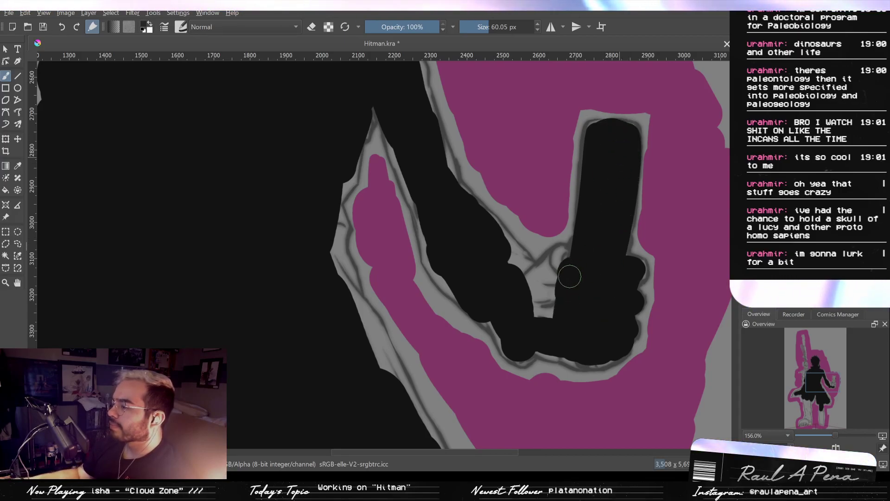
# - Fill the thumb and wrist of the phone hand and even out the forearm's inner edge at 60.05 px
pyautogui.moveTo(558, 258)
pyautogui.mouseDown()
pyautogui.moveTo(536, 271)
pyautogui.moveTo(533, 311)
pyautogui.mouseUp()
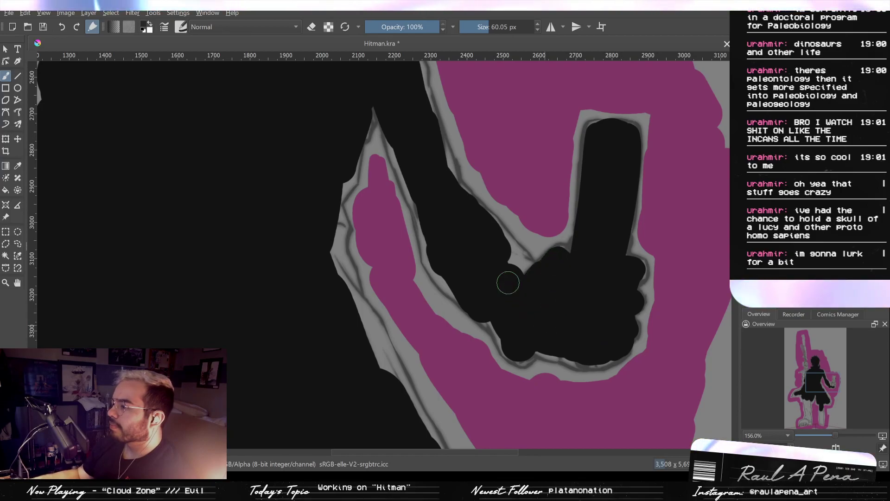
pyautogui.moveTo(488, 237); pyautogui.dragTo(536, 298)
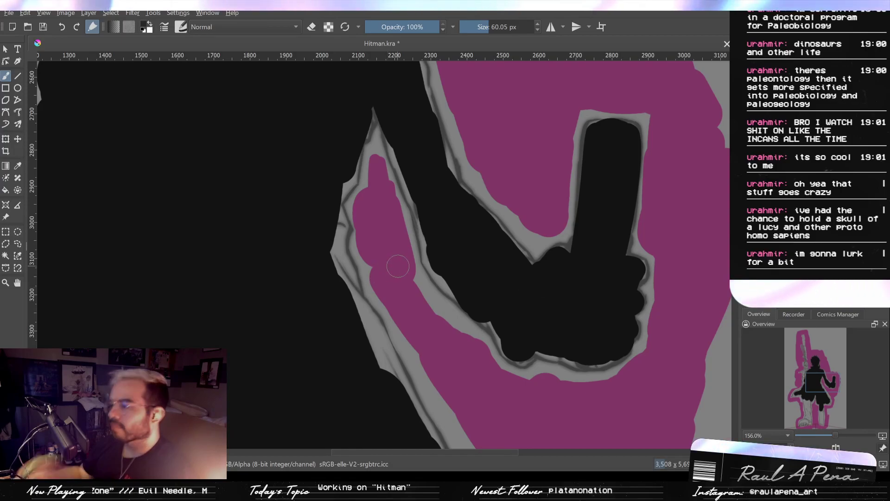
pyautogui.moveTo(439, 246); pyautogui.dragTo(455, 285)
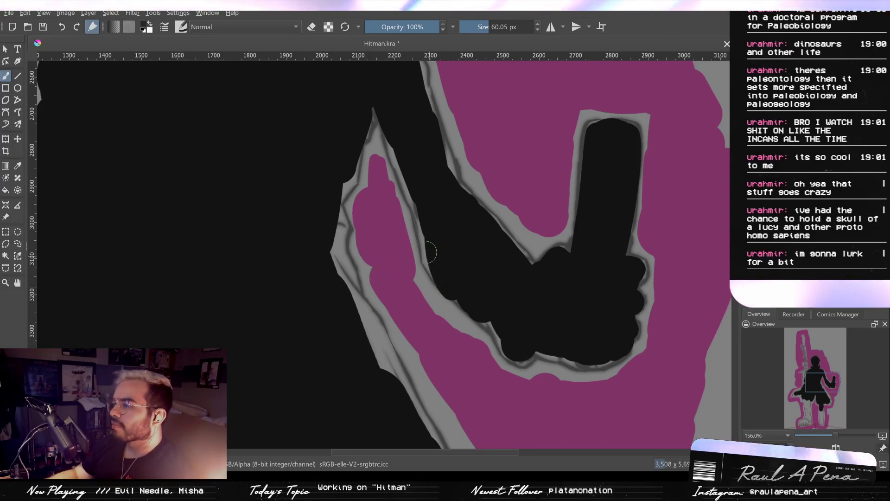
pyautogui.hotkey('ctrl', 'z')
pyautogui.moveTo(459, 286); pyautogui.dragTo(449, 279)
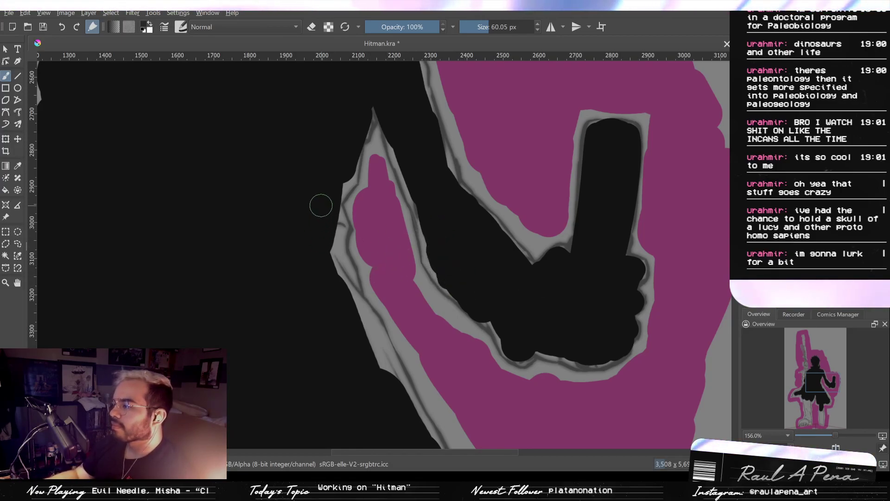
# - Extend the black fill to the hem and side edges of the phone-side coat tail at 60.05 px
pyautogui.moveTo(375, 338)
pyautogui.mouseDown()
pyautogui.moveTo(392, 389)
pyautogui.moveTo(459, 303)
pyautogui.mouseUp()
pyautogui.scroll(-5, 400, 369)
pyautogui.scroll(2, 466, 309)
pyautogui.scroll(3, 479, 315)
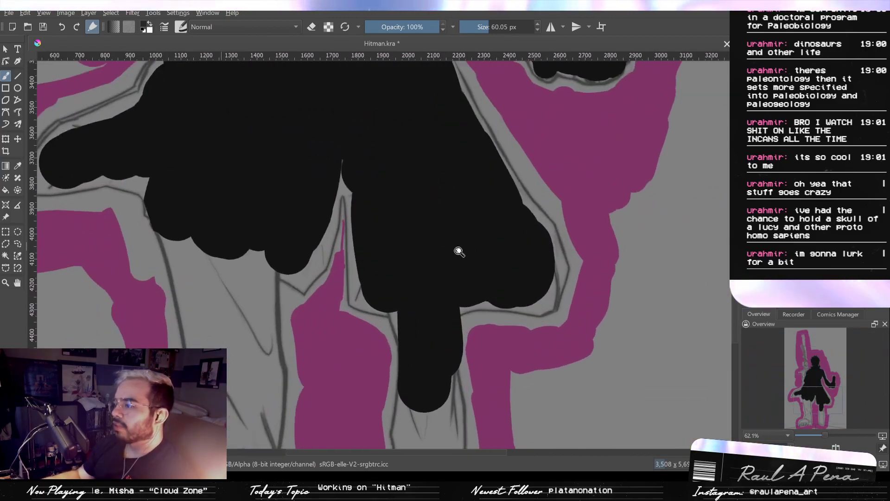
pyautogui.moveTo(360, 264)
pyautogui.mouseDown()
pyautogui.moveTo(366, 287)
pyautogui.moveTo(400, 300)
pyautogui.moveTo(531, 301)
pyautogui.mouseUp()
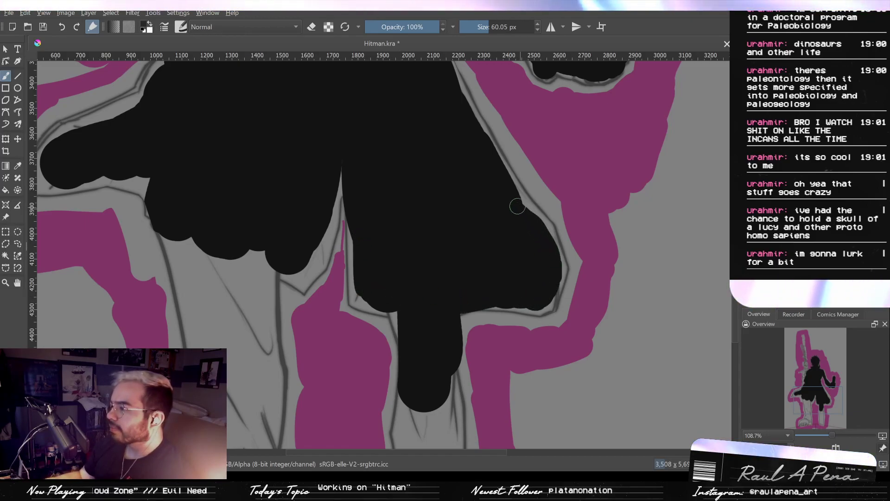
# - Fill the phone-side lower leg below the coat with long 60.05 px black key strokes
pyautogui.moveTo(505, 286); pyautogui.dragTo(549, 165)
pyautogui.moveTo(450, 259)
pyautogui.mouseDown()
pyautogui.moveTo(459, 169)
pyautogui.moveTo(471, 328)
pyautogui.mouseUp()
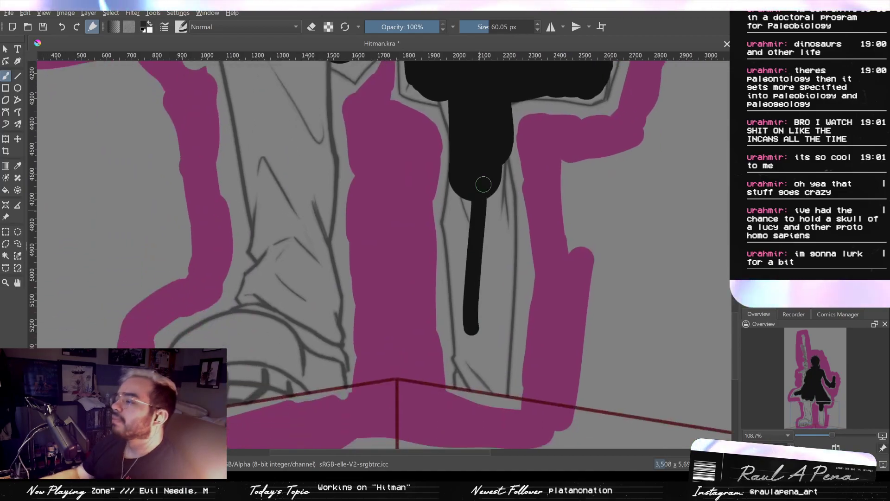
pyautogui.moveTo(483, 183); pyautogui.dragTo(472, 326)
pyautogui.moveTo(469, 227); pyautogui.dragTo(471, 364)
pyautogui.moveTo(485, 191); pyautogui.dragTo(483, 346)
pyautogui.moveTo(497, 172); pyautogui.dragTo(496, 310)
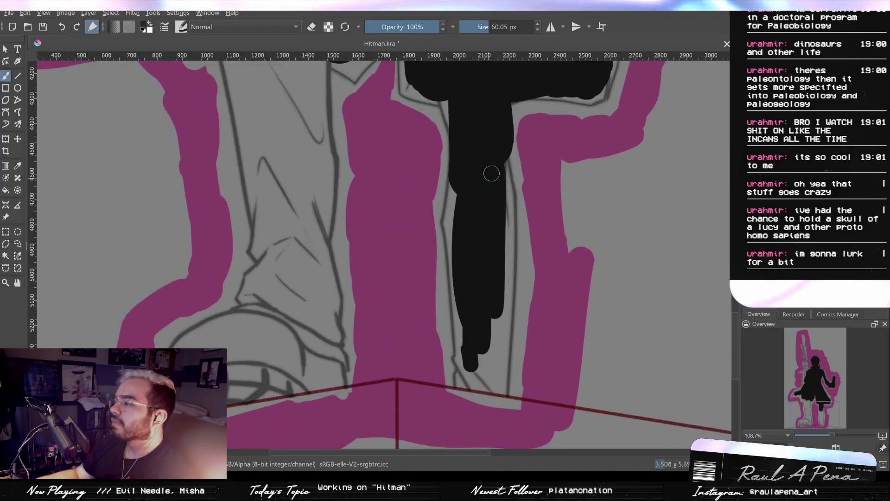
# - Enlarge the brush to 85.45 px and fill the phone-side leg's edges and its end down to the floor line
pyautogui.press(']')
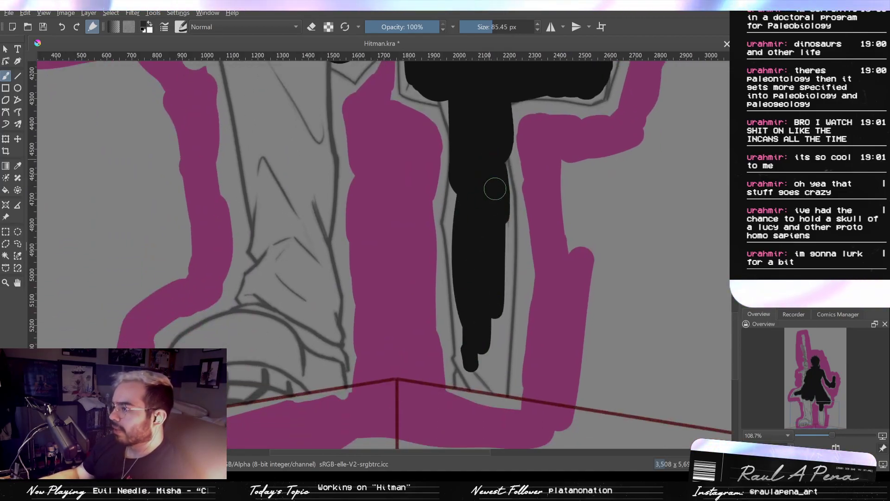
pyautogui.scroll(-5, 471, 200)
pyautogui.moveTo(475, 290); pyautogui.dragTo(443, 305)
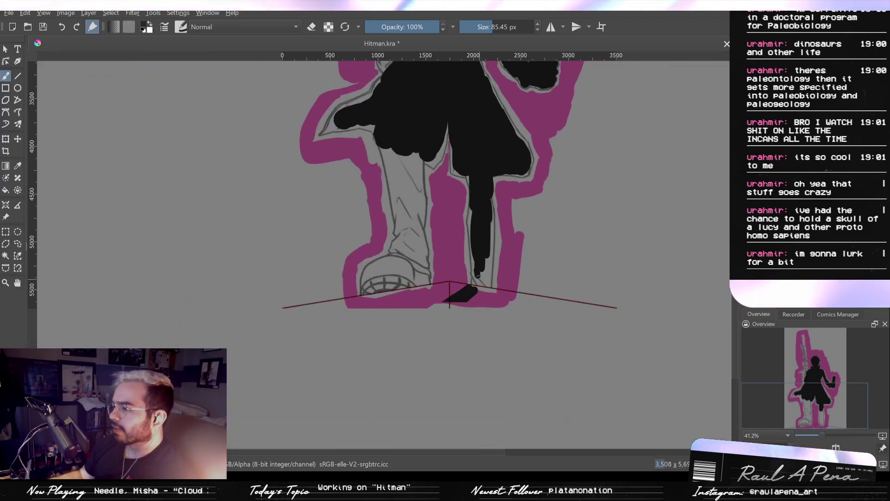
pyautogui.scroll(7, 473, 256)
pyautogui.moveTo(499, 269)
pyautogui.mouseDown()
pyautogui.moveTo(488, 344)
pyautogui.moveTo(510, 329)
pyautogui.moveTo(513, 349)
pyautogui.moveTo(532, 353)
pyautogui.moveTo(527, 363)
pyautogui.moveTo(536, 204)
pyautogui.mouseUp()
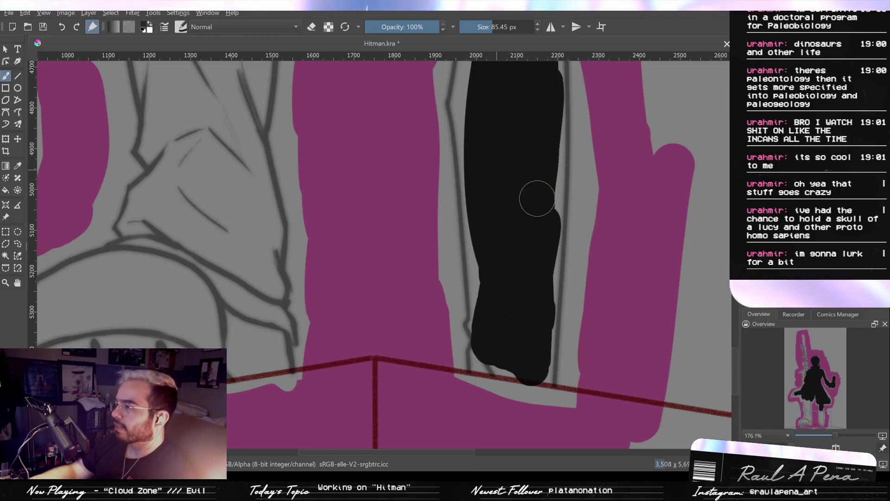
pyautogui.scroll(5, 515, 338)
pyautogui.moveTo(534, 249)
pyautogui.mouseDown()
pyautogui.moveTo(493, 202)
pyautogui.moveTo(537, 258)
pyautogui.mouseUp()
pyautogui.scroll(-3, 537, 258)
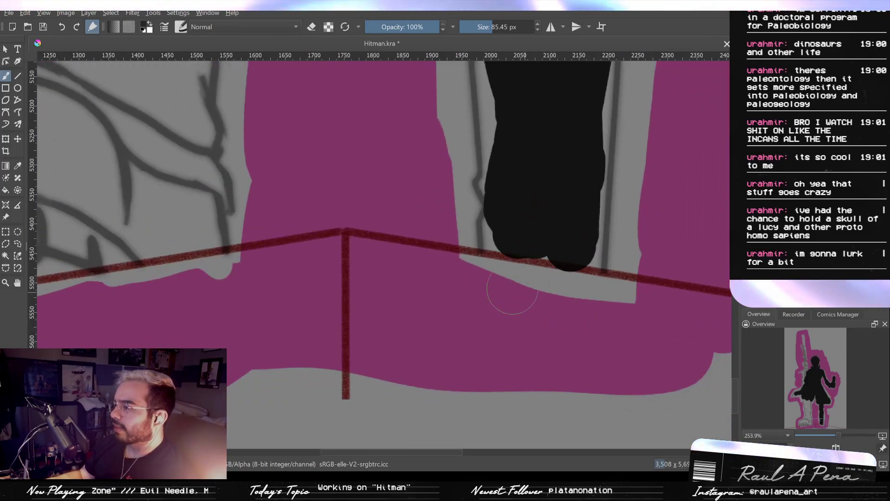
# - Fill the large shoe of the gun-side leg with black key strokes up to its outline
pyautogui.moveTo(354, 291); pyautogui.dragTo(606, 261)
pyautogui.scroll(-2, 371, 274)
pyautogui.moveTo(390, 246); pyautogui.dragTo(451, 317)
pyautogui.moveTo(467, 270)
pyautogui.mouseDown()
pyautogui.moveTo(449, 278)
pyautogui.moveTo(489, 275)
pyautogui.moveTo(333, 295)
pyautogui.moveTo(417, 284)
pyautogui.moveTo(280, 313)
pyautogui.moveTo(495, 279)
pyautogui.moveTo(291, 314)
pyautogui.moveTo(307, 303)
pyautogui.moveTo(222, 326)
pyautogui.moveTo(225, 265)
pyautogui.moveTo(219, 288)
pyautogui.moveTo(247, 230)
pyautogui.moveTo(358, 202)
pyautogui.moveTo(266, 258)
pyautogui.moveTo(255, 293)
pyautogui.moveTo(338, 246)
pyautogui.mouseUp()
pyautogui.moveTo(296, 208)
pyautogui.mouseDown()
pyautogui.moveTo(374, 191)
pyautogui.moveTo(370, 183)
pyautogui.moveTo(389, 192)
pyautogui.moveTo(286, 226)
pyautogui.moveTo(277, 210)
pyautogui.mouseUp()
pyautogui.moveTo(409, 255)
pyautogui.mouseDown()
pyautogui.moveTo(439, 271)
pyautogui.moveTo(480, 258)
pyautogui.moveTo(489, 222)
pyautogui.moveTo(495, 255)
pyautogui.mouseUp()
# - Fill the gun-side trouser leg from the coat hem down to the shoe with black key strokes up to 187.51 px
pyautogui.moveTo(490, 214); pyautogui.dragTo(489, 353)
pyautogui.moveTo(458, 295); pyautogui.dragTo(462, 170)
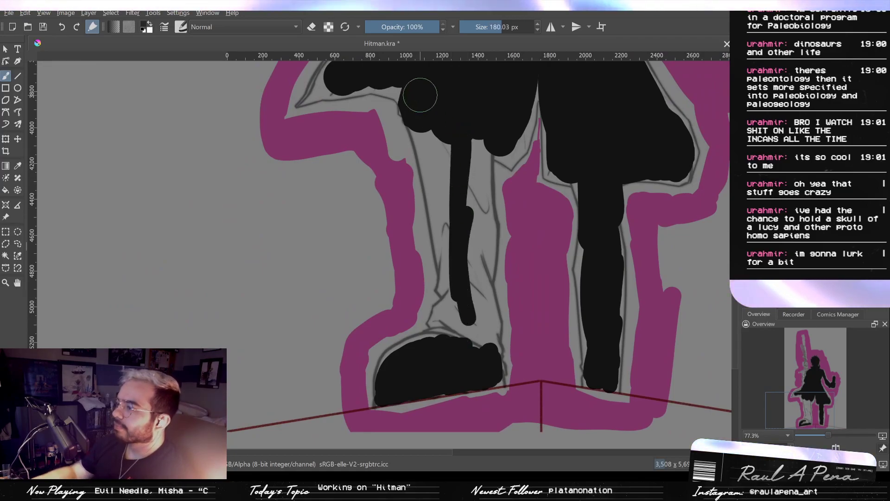
pyautogui.moveTo(433, 131); pyautogui.dragTo(455, 249)
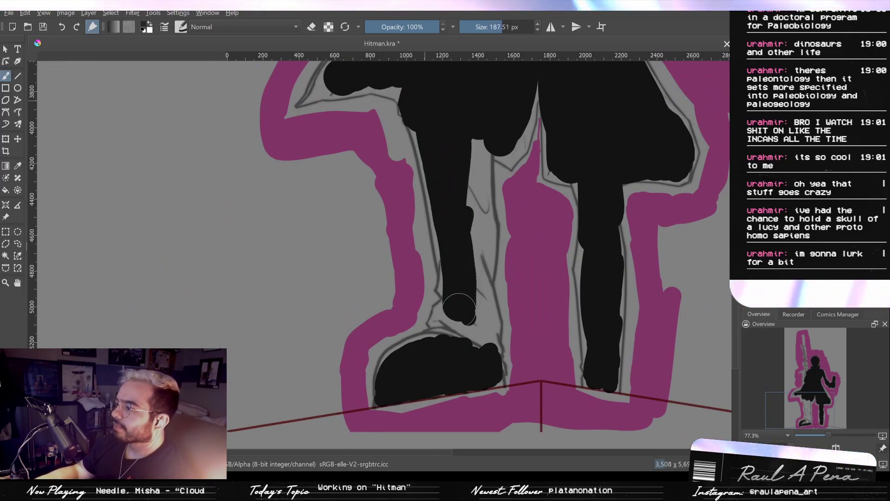
pyautogui.moveTo(461, 143)
pyautogui.mouseDown()
pyautogui.moveTo(471, 199)
pyautogui.moveTo(472, 381)
pyautogui.mouseUp()
pyautogui.moveTo(473, 314)
pyautogui.mouseDown()
pyautogui.moveTo(485, 354)
pyautogui.moveTo(475, 346)
pyautogui.moveTo(480, 286)
pyautogui.mouseUp()
# - Fill the ankle folds and even out the edges of the gun-side leg with 114.77 px black key strokes
pyautogui.moveTo(472, 361)
pyautogui.mouseDown()
pyautogui.moveTo(413, 390)
pyautogui.moveTo(413, 408)
pyautogui.mouseUp()
pyautogui.moveTo(445, 302); pyautogui.dragTo(426, 315)
pyautogui.moveTo(507, 254); pyautogui.dragTo(508, 211)
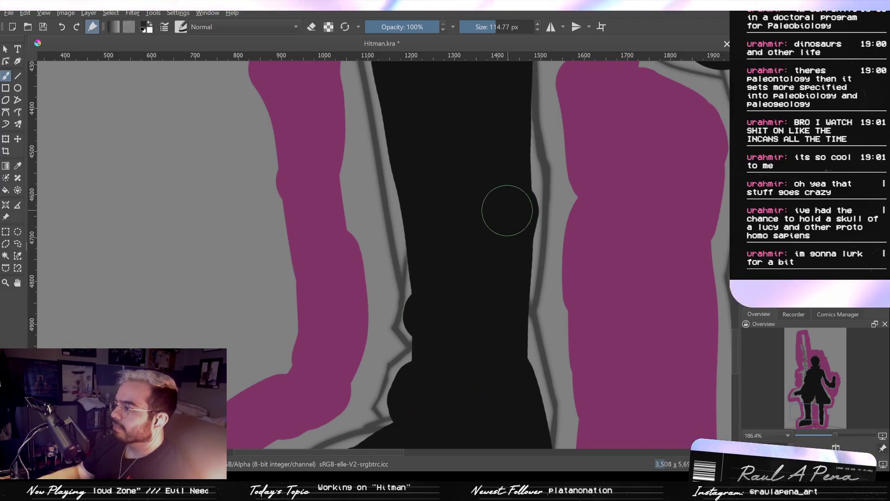
pyautogui.moveTo(509, 163); pyautogui.dragTo(498, 336)
# - Extend the black fill along the gun-side coat edge below the sleeve with a brush down to 49.72 px
pyautogui.moveTo(504, 242); pyautogui.dragTo(570, 242)
pyautogui.moveTo(476, 180)
pyautogui.mouseDown()
pyautogui.moveTo(412, 219)
pyautogui.moveTo(327, 248)
pyautogui.moveTo(295, 297)
pyautogui.moveTo(306, 294)
pyautogui.moveTo(278, 311)
pyautogui.moveTo(433, 297)
pyautogui.moveTo(354, 304)
pyautogui.moveTo(445, 309)
pyautogui.mouseUp()
pyautogui.moveTo(473, 216)
pyautogui.mouseDown()
pyautogui.moveTo(478, 297)
pyautogui.moveTo(454, 368)
pyautogui.mouseUp()
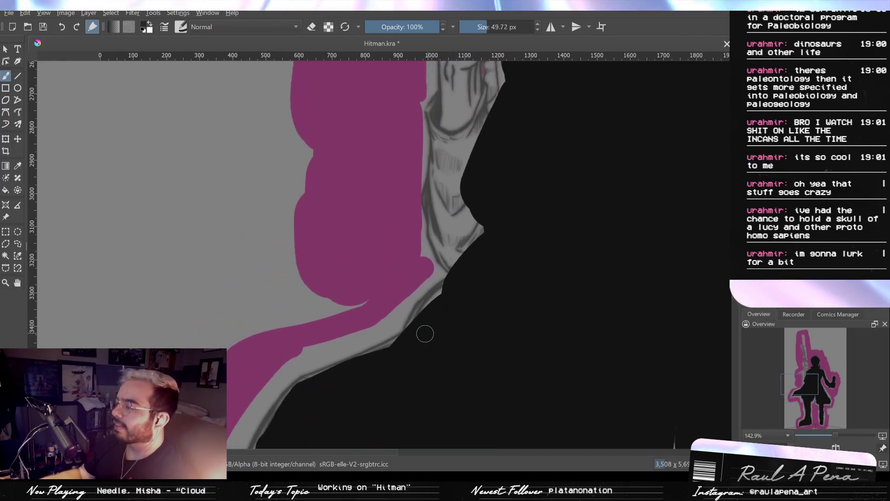
# - Fill the gun-side sleeve from the coat edge up to the forearm below the gun with black key strokes up to 88.40 px
pyautogui.moveTo(439, 295); pyautogui.dragTo(416, 326)
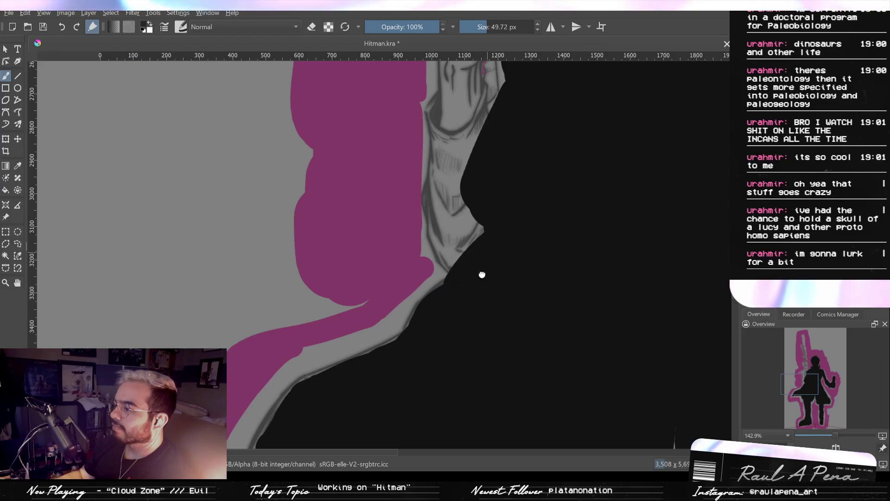
pyautogui.moveTo(485, 260); pyautogui.dragTo(477, 346)
pyautogui.moveTo(444, 303)
pyautogui.mouseDown()
pyautogui.moveTo(450, 327)
pyautogui.moveTo(468, 328)
pyautogui.mouseUp()
pyautogui.moveTo(459, 341)
pyautogui.mouseDown()
pyautogui.moveTo(453, 340)
pyautogui.moveTo(433, 295)
pyautogui.moveTo(447, 298)
pyautogui.moveTo(433, 281)
pyautogui.moveTo(447, 341)
pyautogui.moveTo(465, 286)
pyautogui.mouseUp()
pyautogui.hotkey('ctrl', 'z')
pyautogui.hotkey('ctrl', 'z')
pyautogui.click(431, 283)
pyautogui.moveTo(448, 244); pyautogui.dragTo(454, 346)
pyautogui.keyDown('ctrl'); pyautogui.moveTo(454, 345); pyautogui.dragTo(456, 250); pyautogui.keyUp('ctrl')
pyautogui.moveTo(453, 259)
pyautogui.mouseDown()
pyautogui.moveTo(467, 364)
pyautogui.moveTo(482, 354)
pyautogui.moveTo(482, 280)
pyautogui.moveTo(503, 316)
pyautogui.moveTo(460, 364)
pyautogui.mouseUp()
pyautogui.moveTo(491, 272); pyautogui.dragTo(468, 334)
pyautogui.moveTo(480, 293)
pyautogui.mouseDown()
pyautogui.moveTo(477, 271)
pyautogui.moveTo(496, 211)
pyautogui.moveTo(459, 209)
pyautogui.moveTo(425, 246)
pyautogui.moveTo(421, 301)
pyautogui.mouseUp()
pyautogui.moveTo(421, 249)
pyautogui.mouseDown()
pyautogui.moveTo(401, 321)
pyautogui.moveTo(442, 231)
pyautogui.mouseUp()
pyautogui.moveTo(416, 326); pyautogui.dragTo(413, 266)
pyautogui.moveTo(415, 223)
pyautogui.mouseDown()
pyautogui.moveTo(422, 346)
pyautogui.moveTo(434, 218)
pyautogui.moveTo(452, 169)
pyautogui.moveTo(437, 177)
pyautogui.mouseUp()
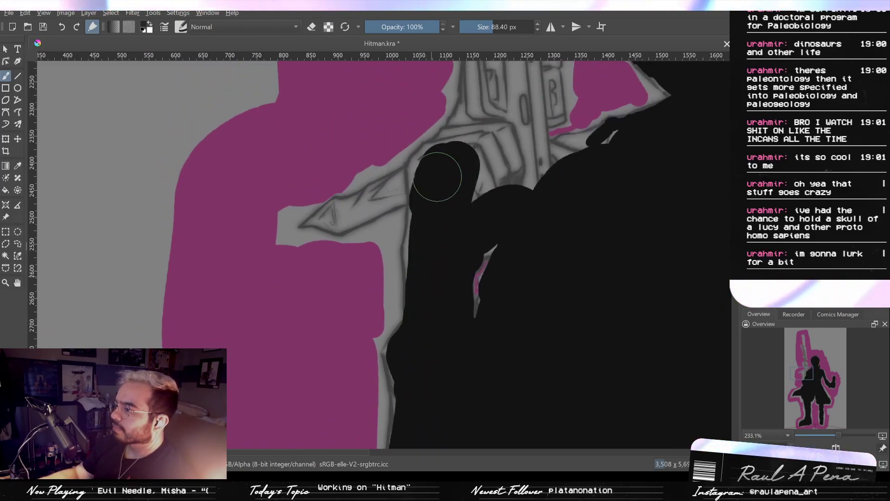
# - Fill the pointed piece jutting out beside the gun's lower end with black key strokes of 18.19 and 37.89 px
pyautogui.press('[')
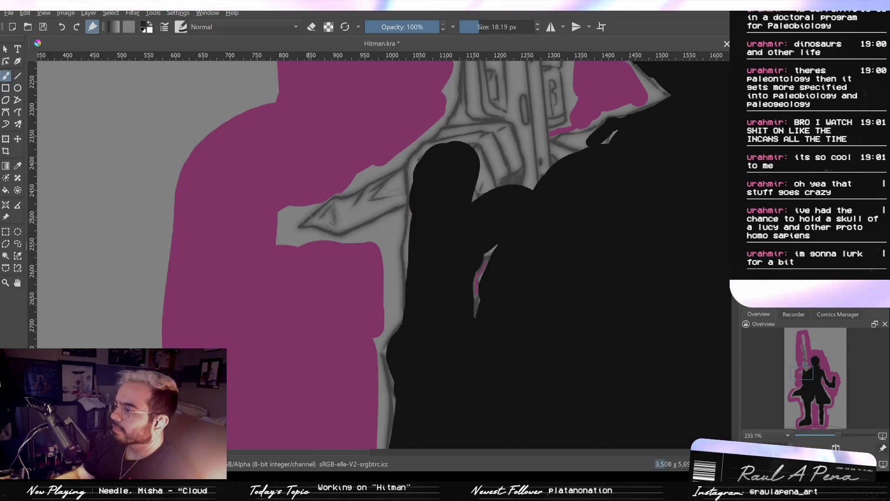
pyautogui.moveTo(305, 223); pyautogui.dragTo(315, 219)
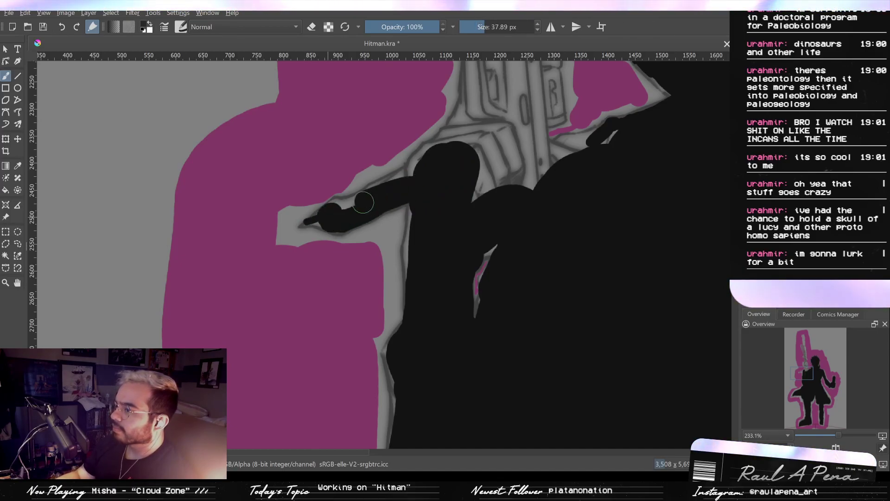
pyautogui.moveTo(425, 178); pyautogui.dragTo(406, 224)
pyautogui.moveTo(433, 192); pyautogui.dragTo(401, 214)
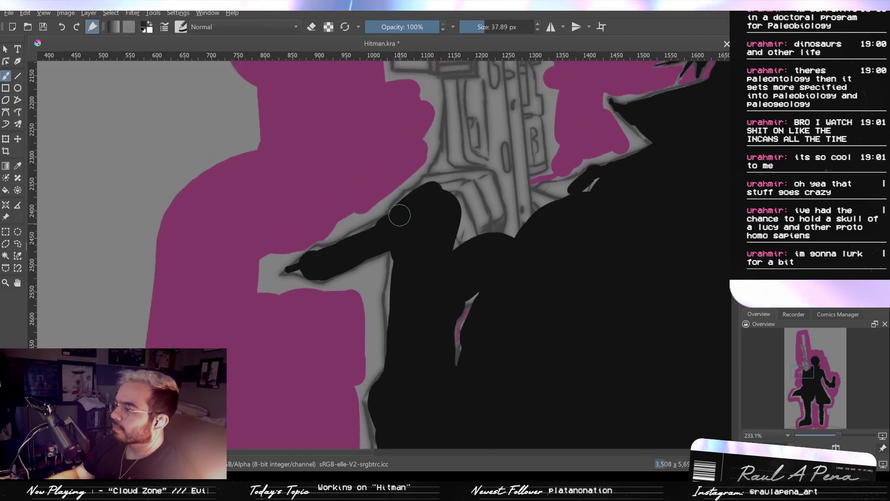
# - Fill the area where the gun's lower end meets the arm and shoulder with 119.93 px black key strokes
pyautogui.moveTo(435, 190)
pyautogui.mouseDown()
pyautogui.moveTo(496, 229)
pyautogui.moveTo(492, 205)
pyautogui.moveTo(440, 258)
pyautogui.mouseUp()
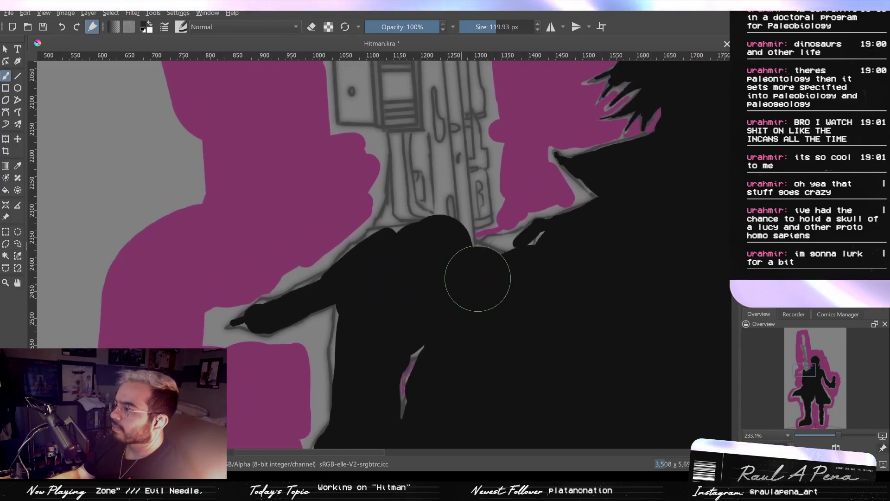
pyautogui.moveTo(515, 268); pyautogui.dragTo(564, 257)
pyautogui.moveTo(562, 263); pyautogui.dragTo(535, 317)
pyautogui.moveTo(404, 239)
pyautogui.mouseDown()
pyautogui.moveTo(380, 300)
pyautogui.moveTo(393, 258)
pyautogui.moveTo(392, 186)
pyautogui.moveTo(408, 266)
pyautogui.mouseUp()
pyautogui.moveTo(420, 308); pyautogui.dragTo(383, 304)
# - Run a black key stroke down the centre of the gun's long muzzle and barrel, redoing the first attempt
pyautogui.moveTo(405, 223); pyautogui.dragTo(423, 325)
pyautogui.moveTo(411, 241); pyautogui.dragTo(417, 269)
pyautogui.moveTo(411, 219); pyautogui.dragTo(414, 253)
pyautogui.moveTo(410, 200); pyautogui.dragTo(423, 236)
pyautogui.moveTo(408, 85); pyautogui.dragTo(416, 151)
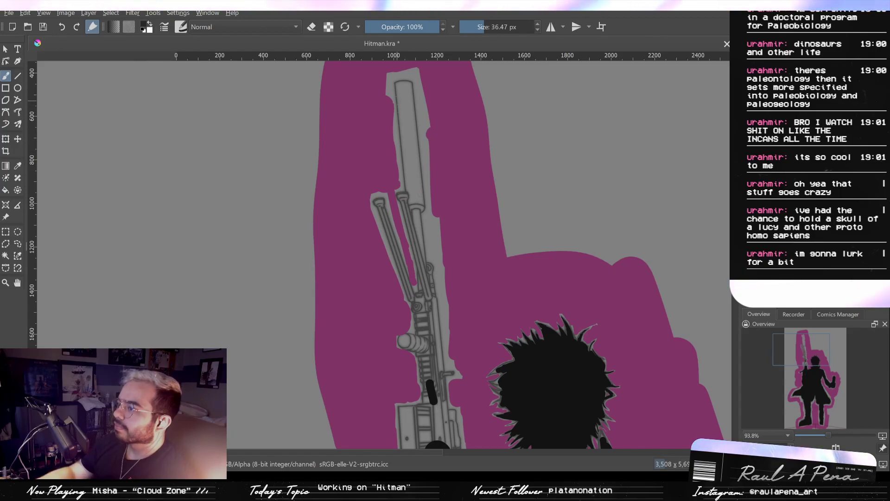
pyautogui.moveTo(403, 87); pyautogui.dragTo(411, 144)
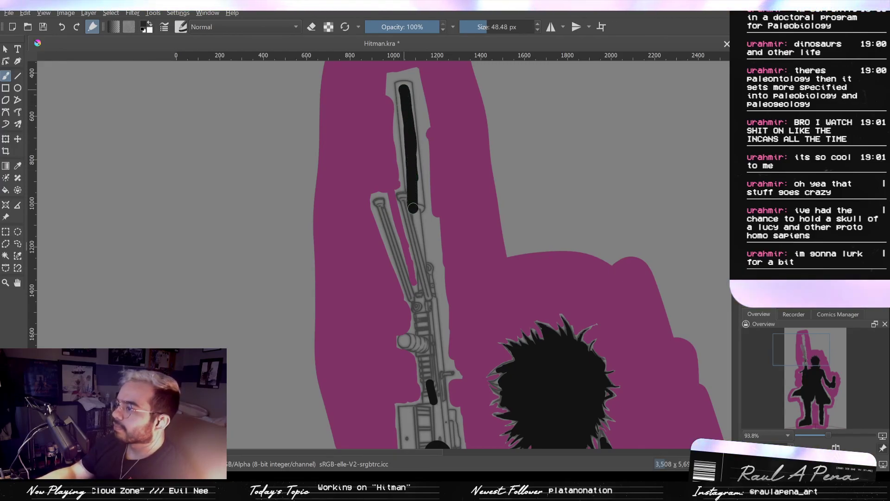
pyautogui.hotkey('ctrl', 'z')
pyautogui.moveTo(408, 110); pyautogui.dragTo(416, 191)
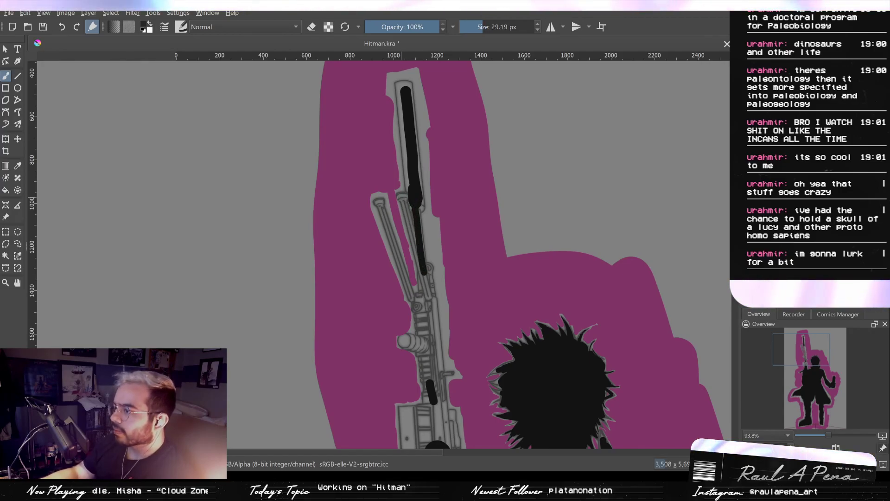
# - Fill the bipod leg next to the barrel, including its foot, with 29.19 px black key strokes
pyautogui.moveTo(399, 195); pyautogui.dragTo(412, 234)
pyautogui.moveTo(405, 200); pyautogui.dragTo(410, 139)
pyautogui.click(396, 187)
pyautogui.moveTo(397, 187); pyautogui.dragTo(401, 188)
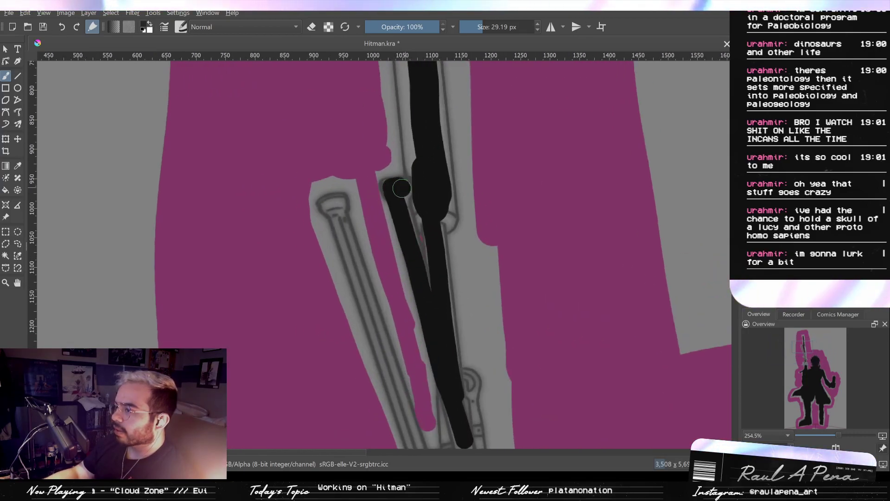
# - Fill the outer bipod leg from its foot down to the hinge with black key strokes down to 23.84 px
pyautogui.click(334, 204)
pyautogui.moveTo(334, 205); pyautogui.dragTo(329, 204)
pyautogui.moveTo(335, 207)
pyautogui.mouseDown()
pyautogui.moveTo(342, 229)
pyautogui.moveTo(331, 160)
pyautogui.moveTo(344, 198)
pyautogui.mouseUp()
pyautogui.press('[')
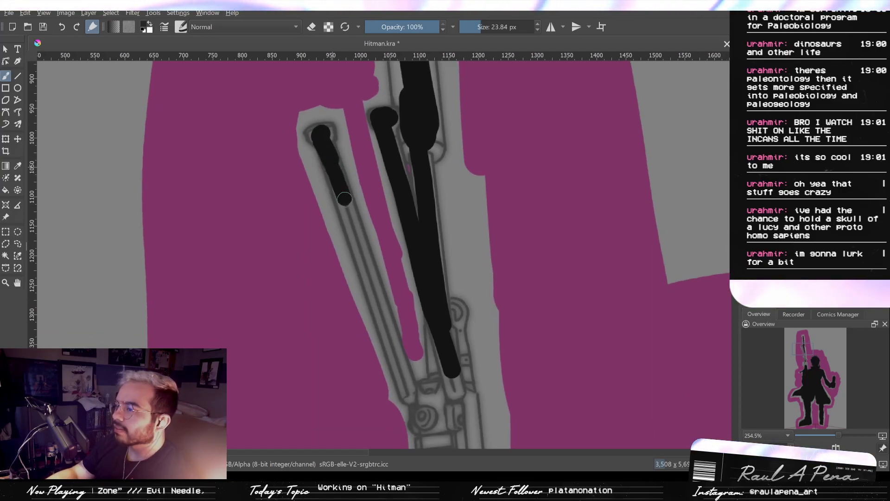
pyautogui.moveTo(362, 264)
pyautogui.mouseDown()
pyautogui.moveTo(350, 222)
pyautogui.moveTo(382, 299)
pyautogui.mouseUp()
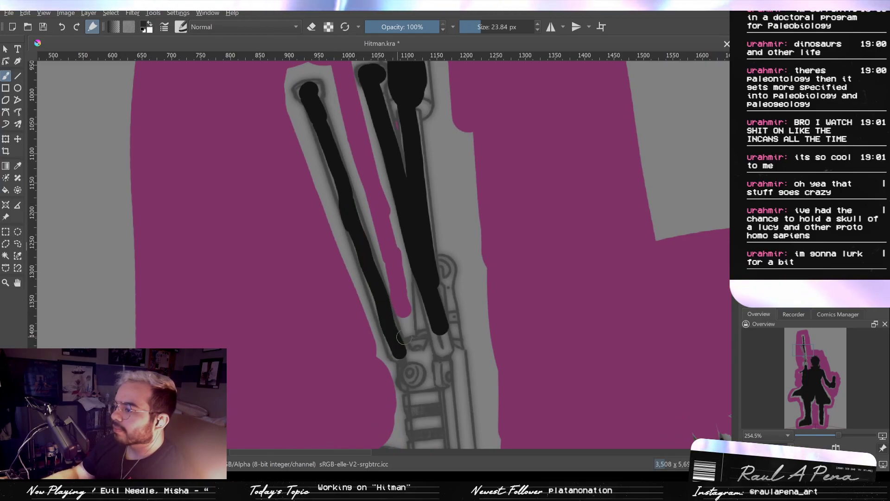
# - Fill the small ring at the bipod hinge with 25.62 px black strokes and the gun's central body below it with 59.11 px strokes
pyautogui.press(']')
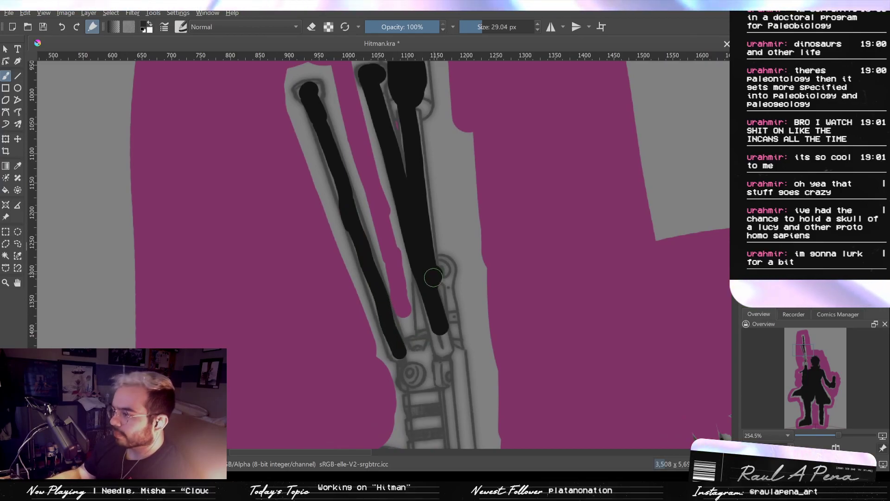
pyautogui.press(']')
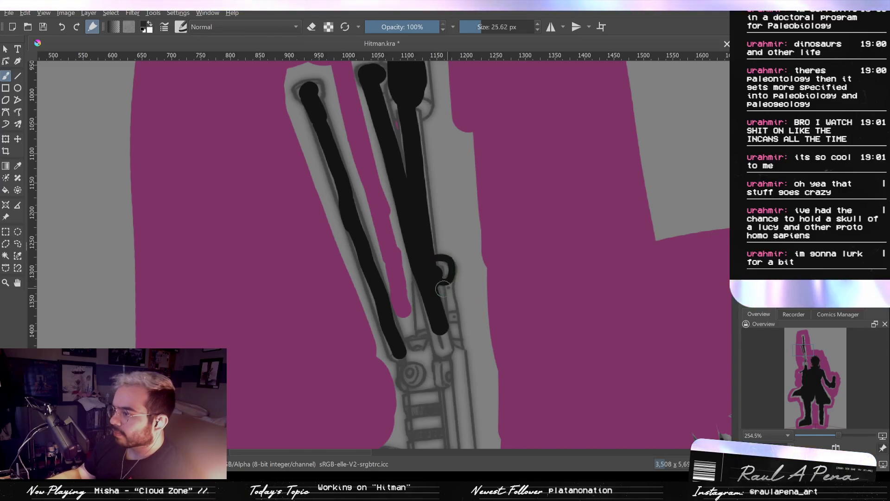
pyautogui.moveTo(442, 297)
pyautogui.mouseDown()
pyautogui.moveTo(454, 364)
pyautogui.moveTo(428, 251)
pyautogui.moveTo(427, 303)
pyautogui.moveTo(421, 284)
pyautogui.moveTo(420, 214)
pyautogui.moveTo(408, 232)
pyautogui.moveTo(423, 227)
pyautogui.moveTo(447, 347)
pyautogui.mouseUp()
pyautogui.press(']')
pyautogui.press(']')
pyautogui.press(']')
pyautogui.press(']')
pyautogui.click(407, 218)
pyautogui.moveTo(429, 272); pyautogui.dragTo(421, 187)
pyautogui.moveTo(437, 267); pyautogui.dragTo(435, 328)
pyautogui.moveTo(433, 251)
pyautogui.mouseDown()
pyautogui.moveTo(431, 215)
pyautogui.moveTo(448, 356)
pyautogui.mouseUp()
pyautogui.moveTo(442, 294); pyautogui.dragTo(426, 196)
pyautogui.moveTo(437, 269); pyautogui.dragTo(450, 374)
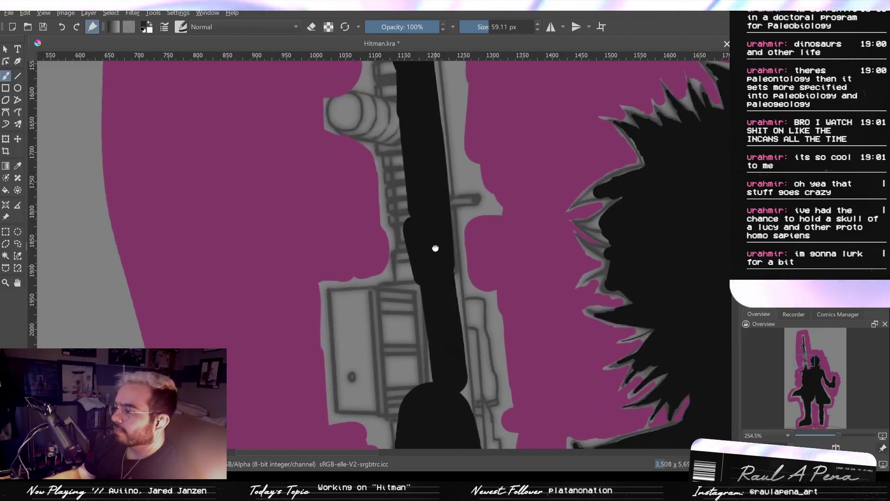
# - Fill the boxy block on the gun's lower body and its link to the central fill with 59.11 px black key strokes
pyautogui.moveTo(435, 248); pyautogui.dragTo(435, 196)
pyautogui.moveTo(434, 248); pyautogui.dragTo(437, 366)
pyautogui.moveTo(437, 229)
pyautogui.mouseDown()
pyautogui.moveTo(445, 318)
pyautogui.moveTo(430, 235)
pyautogui.moveTo(453, 400)
pyautogui.mouseUp()
pyautogui.hotkey('ctrl', 'z')
pyautogui.moveTo(437, 275); pyautogui.dragTo(444, 323)
pyautogui.moveTo(429, 285)
pyautogui.mouseDown()
pyautogui.moveTo(360, 278)
pyautogui.moveTo(350, 312)
pyautogui.moveTo(354, 353)
pyautogui.moveTo(387, 373)
pyautogui.moveTo(391, 338)
pyautogui.mouseUp()
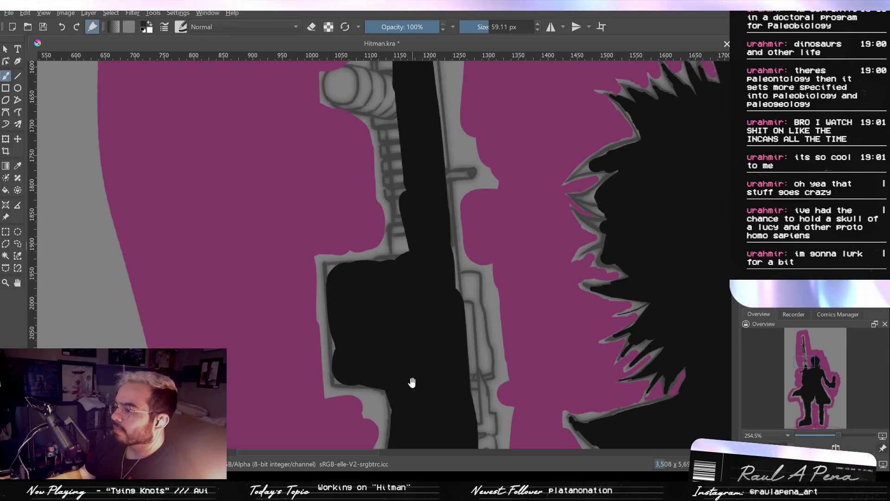
pyautogui.moveTo(416, 268); pyautogui.dragTo(407, 314)
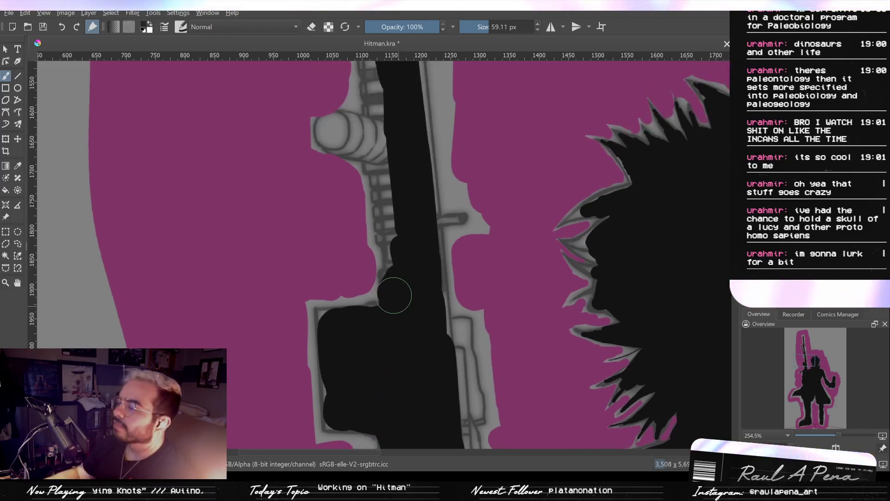
pyautogui.moveTo(410, 283); pyautogui.dragTo(404, 300)
# - Fill the small lever sticking out of the gun's body with a 14.06 px black key stroke
pyautogui.moveTo(400, 211); pyautogui.dragTo(415, 292)
pyautogui.moveTo(409, 238); pyautogui.dragTo(414, 315)
pyautogui.moveTo(417, 316); pyautogui.dragTo(428, 279)
pyautogui.moveTo(421, 310)
pyautogui.mouseDown()
pyautogui.moveTo(393, 307)
pyautogui.moveTo(363, 328)
pyautogui.mouseUp()
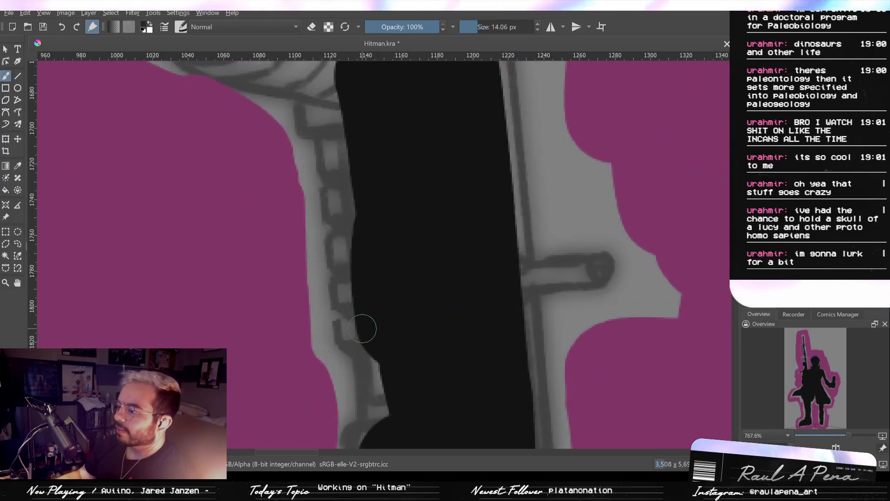
pyautogui.moveTo(520, 277); pyautogui.dragTo(592, 269)
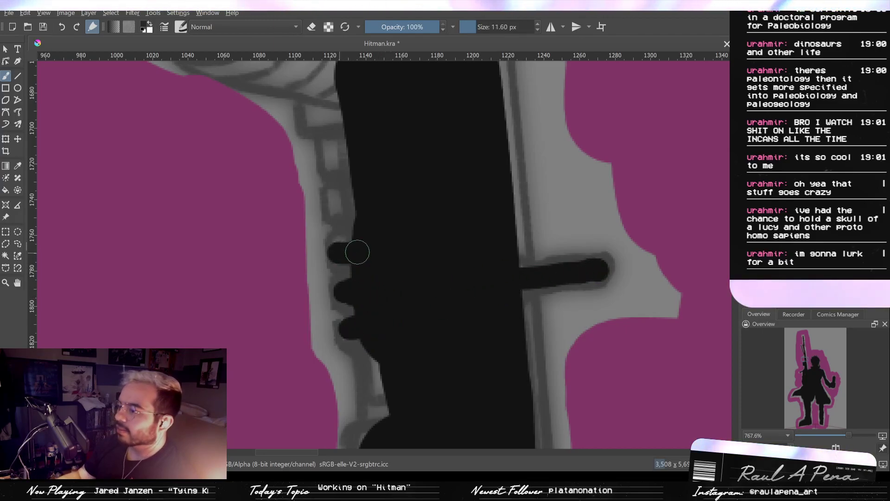
# - Fill the small rail teeth along the gun's edge opposite the lever with 11.60 px black key strokes
pyautogui.moveTo(348, 209); pyautogui.dragTo(342, 198)
pyautogui.hotkey('ctrl', 'z')
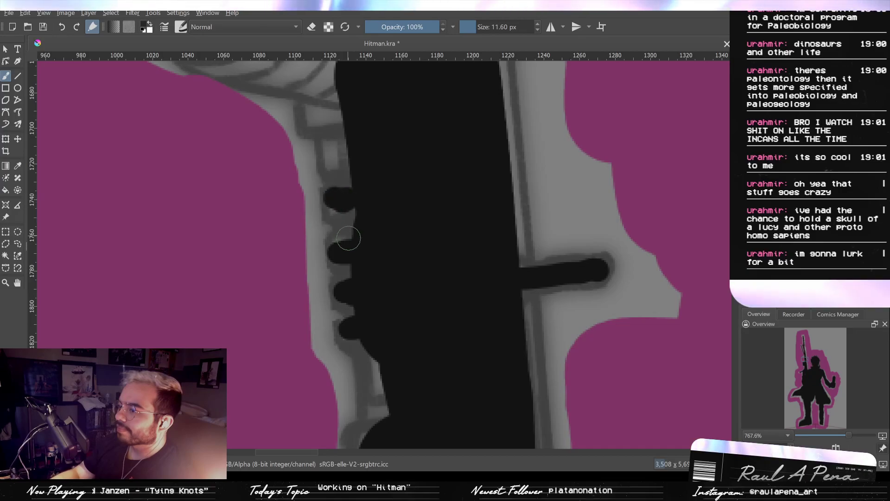
pyautogui.moveTo(345, 242); pyautogui.dragTo(352, 210)
pyautogui.moveTo(334, 158)
pyautogui.mouseDown()
pyautogui.moveTo(338, 148)
pyautogui.moveTo(353, 184)
pyautogui.moveTo(325, 150)
pyautogui.moveTo(342, 154)
pyautogui.moveTo(352, 144)
pyautogui.mouseUp()
pyautogui.hotkey('ctrl', 'z')
pyautogui.moveTo(360, 172); pyautogui.dragTo(385, 244)
pyautogui.keyDown('ctrl'); pyautogui.moveTo(385, 244); pyautogui.dragTo(380, 190); pyautogui.keyUp('ctrl')
# - Erase the pink crowding the round attachment on the gun's side and fill the attachment with black key strokes
pyautogui.moveTo(318, 142); pyautogui.dragTo(371, 200)
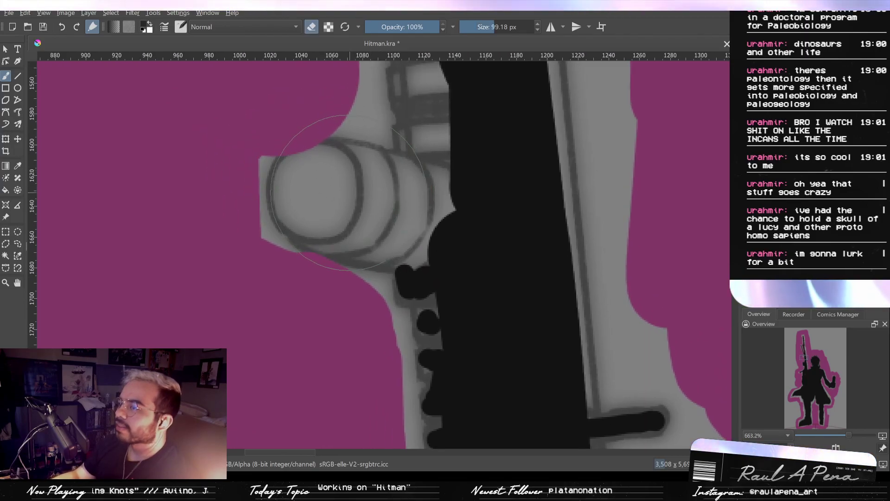
pyautogui.click(321, 194)
pyautogui.keyDown('shift'); pyautogui.moveTo(301, 180); pyautogui.dragTo(337, 180); pyautogui.keyUp('shift')
pyautogui.moveTo(338, 180)
pyautogui.mouseDown()
pyautogui.moveTo(323, 181)
pyautogui.moveTo(335, 179)
pyautogui.moveTo(357, 218)
pyautogui.moveTo(461, 215)
pyautogui.moveTo(385, 189)
pyautogui.mouseUp()
# - Extend the black fill along the gun's rail above the round attachment with a brush down to 34.99 px
pyautogui.moveTo(441, 150)
pyautogui.mouseDown()
pyautogui.moveTo(412, 217)
pyautogui.moveTo(394, 222)
pyautogui.moveTo(398, 95)
pyautogui.mouseUp()
pyautogui.moveTo(408, 194); pyautogui.dragTo(410, 259)
pyautogui.moveTo(413, 293)
pyautogui.mouseDown()
pyautogui.moveTo(413, 321)
pyautogui.moveTo(421, 284)
pyautogui.moveTo(418, 297)
pyautogui.moveTo(410, 256)
pyautogui.mouseUp()
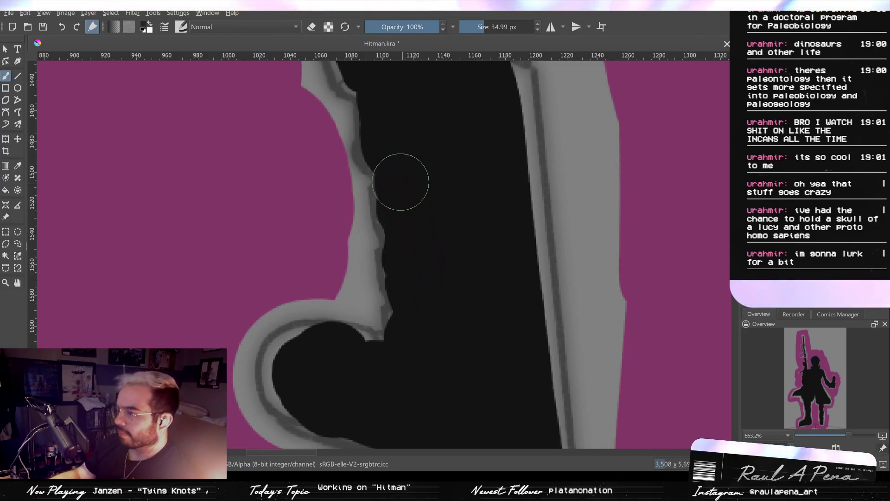
# - Fill the narrow side panels of the gun's lower body facing the head, down to the shoulder, with 34.99 px black key strokes
pyautogui.moveTo(515, 258); pyautogui.dragTo(501, 212)
pyautogui.moveTo(523, 279); pyautogui.dragTo(459, 160)
pyautogui.moveTo(488, 260)
pyautogui.mouseDown()
pyautogui.moveTo(474, 179)
pyautogui.moveTo(485, 180)
pyautogui.mouseUp()
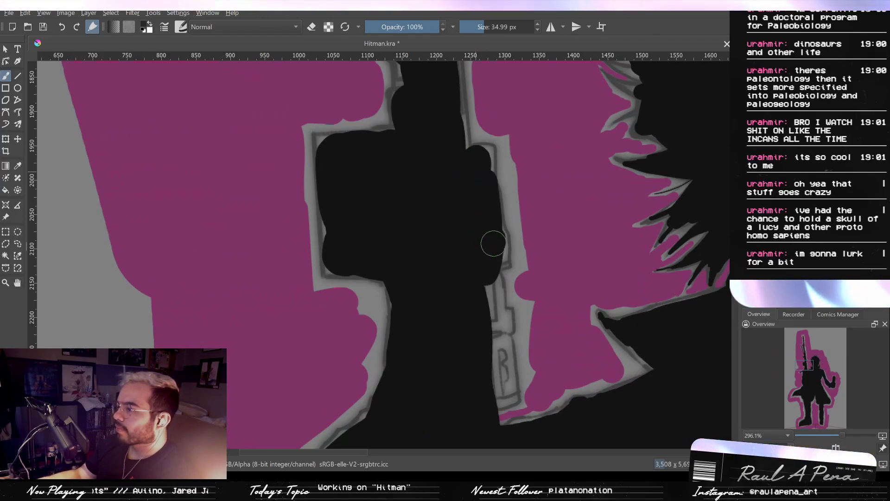
pyautogui.moveTo(492, 317)
pyautogui.mouseDown()
pyautogui.moveTo(503, 389)
pyautogui.moveTo(511, 315)
pyautogui.moveTo(505, 383)
pyautogui.moveTo(502, 277)
pyautogui.moveTo(478, 301)
pyautogui.mouseUp()
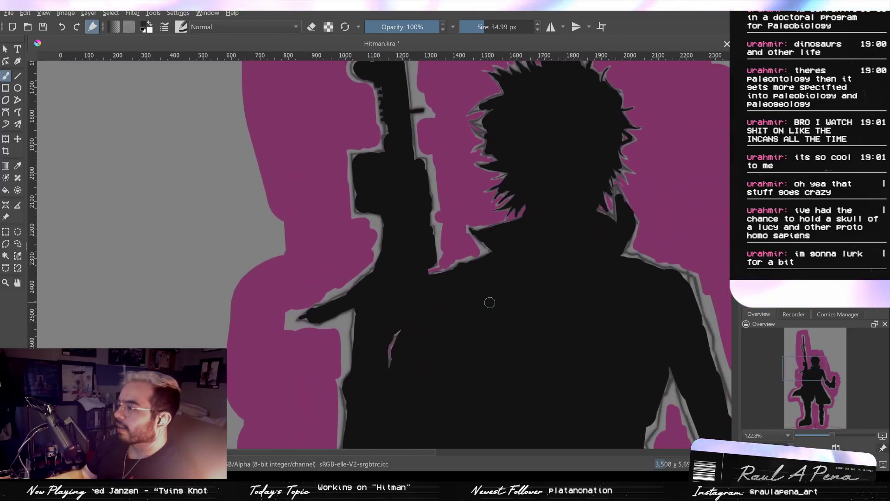
# - Examine the black fill and pink surround over the whole figure, from the gun's muzzle down to the shoes
pyautogui.moveTo(538, 333); pyautogui.dragTo(400, 115)
pyautogui.moveTo(478, 239); pyautogui.dragTo(357, 219)
pyautogui.moveTo(389, 312); pyautogui.dragTo(408, 153)
pyautogui.moveTo(417, 263); pyautogui.dragTo(491, 138)
pyautogui.moveTo(374, 250); pyautogui.dragTo(357, 273)
pyautogui.moveTo(358, 261); pyautogui.dragTo(368, 255)
pyautogui.moveTo(364, 204); pyautogui.dragTo(377, 85)
pyautogui.moveTo(399, 141)
pyautogui.mouseDown()
pyautogui.moveTo(384, 231)
pyautogui.moveTo(393, 234)
pyautogui.mouseUp()
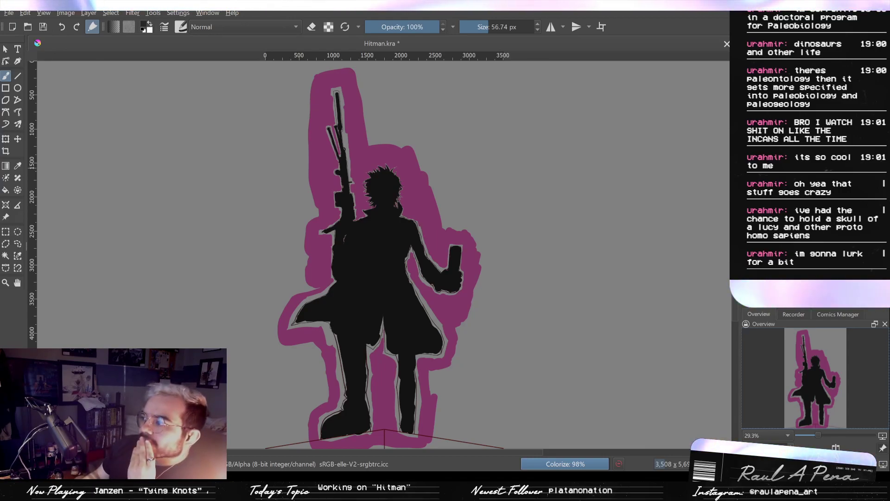
pyautogui.press('1')
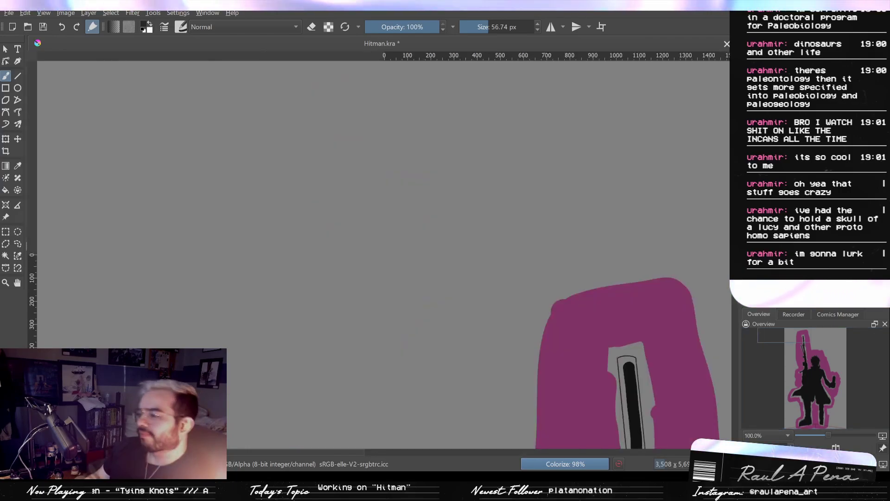
pyautogui.press('2')
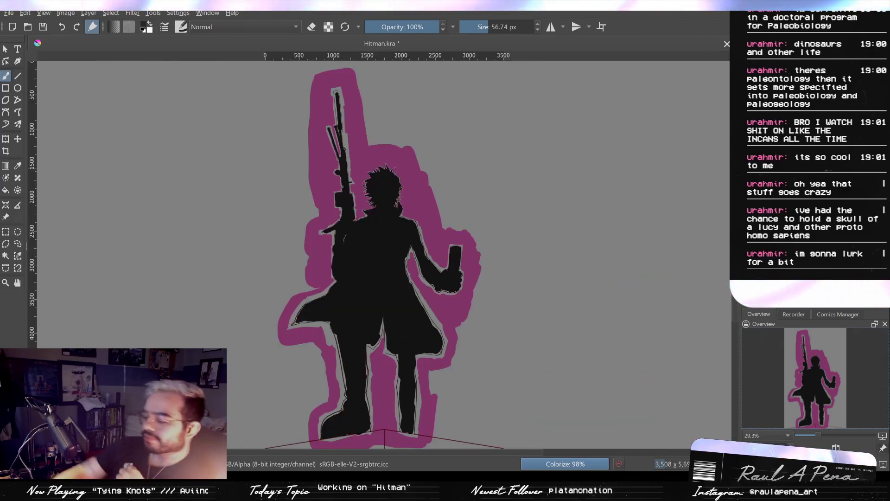
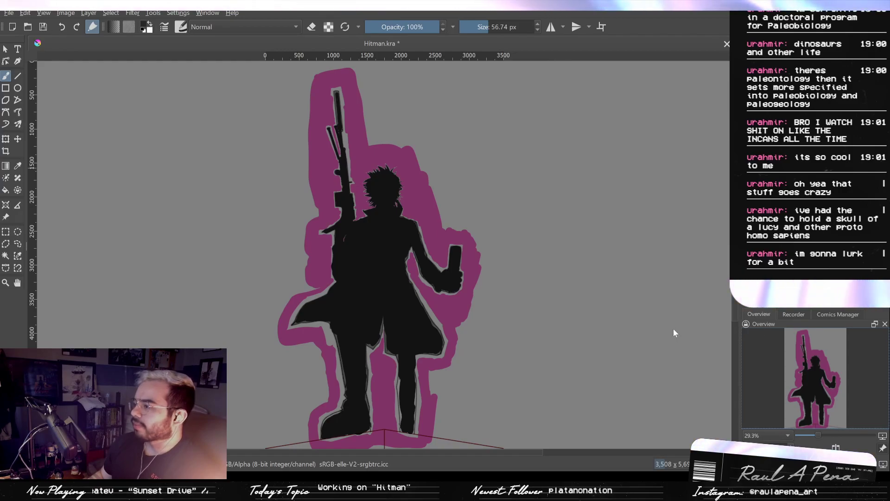
# - Display the mask's dark fill in place of the key strokes and examine it for gaps around both lower legs and the boot
pyautogui.click(747, 232)
pyautogui.moveTo(404, 281); pyautogui.dragTo(396, 133)
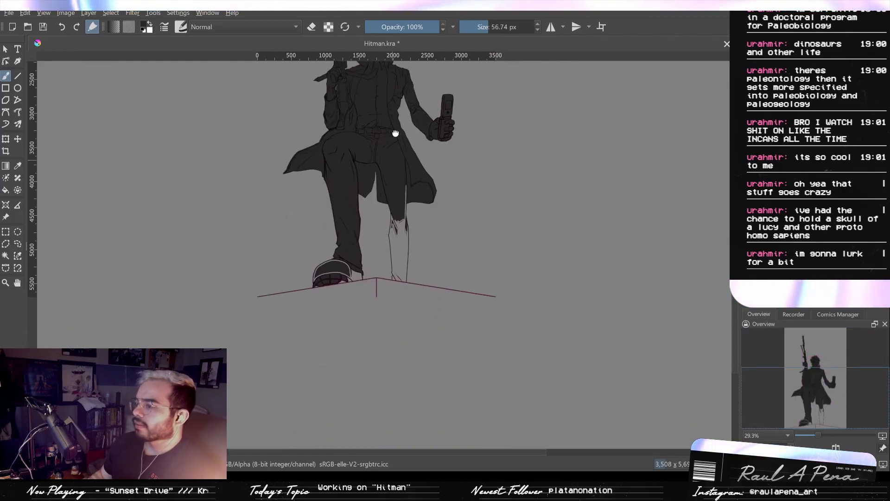
pyautogui.scroll(5, 387, 259)
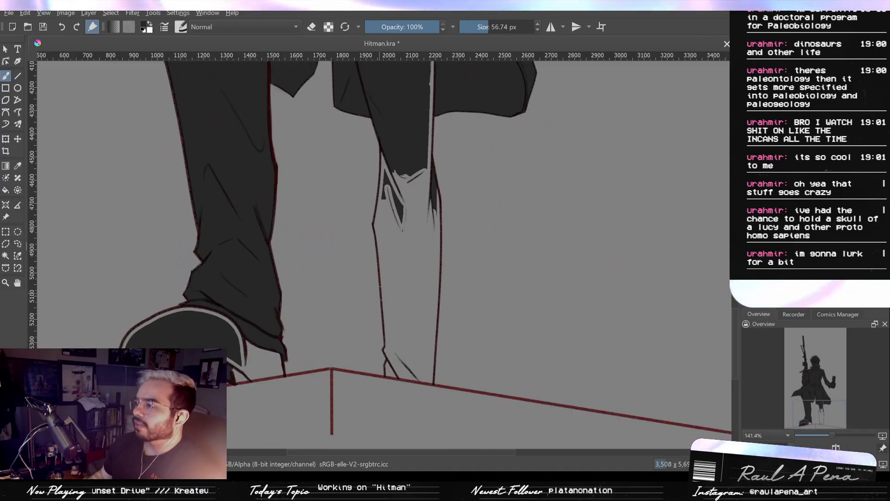
pyautogui.moveTo(367, 239); pyautogui.dragTo(375, 221)
pyautogui.moveTo(324, 233)
pyautogui.mouseDown()
pyautogui.moveTo(356, 297)
pyautogui.moveTo(390, 168)
pyautogui.mouseUp()
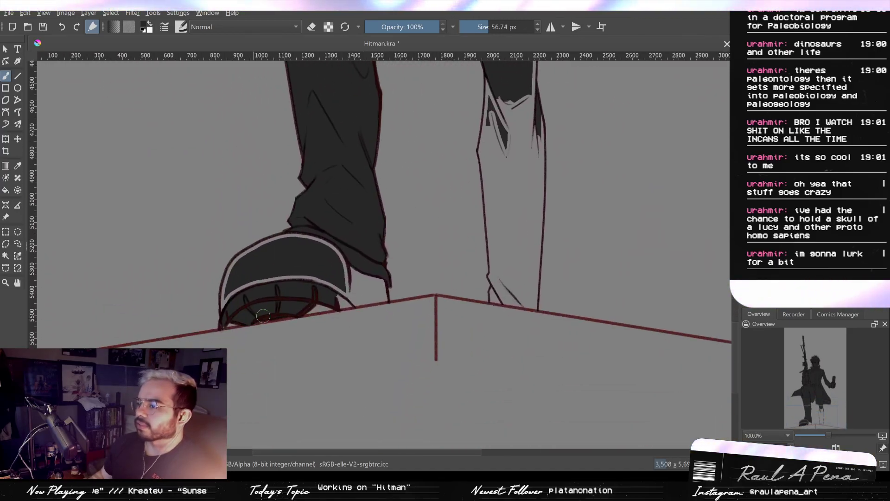
pyautogui.moveTo(445, 287); pyautogui.dragTo(425, 367)
pyautogui.moveTo(473, 247); pyautogui.dragTo(469, 394)
pyautogui.moveTo(485, 202)
pyautogui.mouseDown()
pyautogui.moveTo(477, 329)
pyautogui.moveTo(463, 276)
pyautogui.moveTo(460, 291)
pyautogui.moveTo(512, 256)
pyautogui.moveTo(486, 280)
pyautogui.moveTo(464, 281)
pyautogui.mouseUp()
# - Trim the dark fill along the lower edge of the flared coat tail with a 99.18 px eraser
pyautogui.scroll(4, 148, 398)
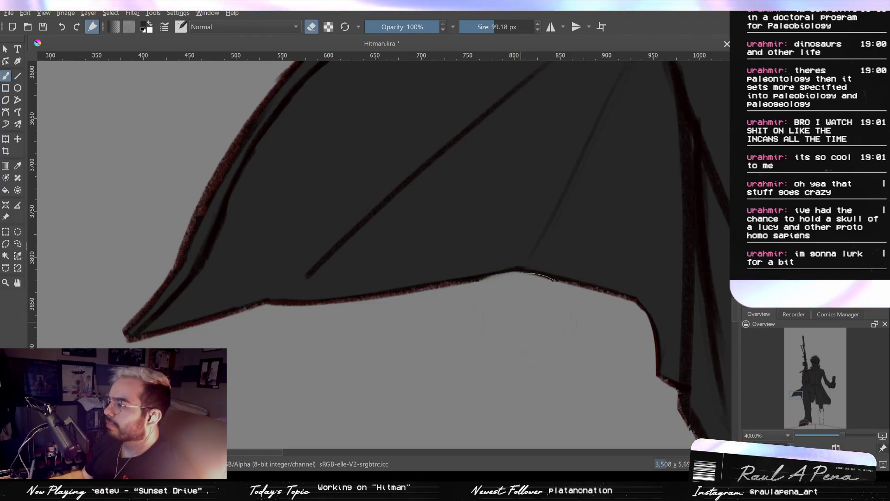
pyautogui.scroll(-8, 510, 373)
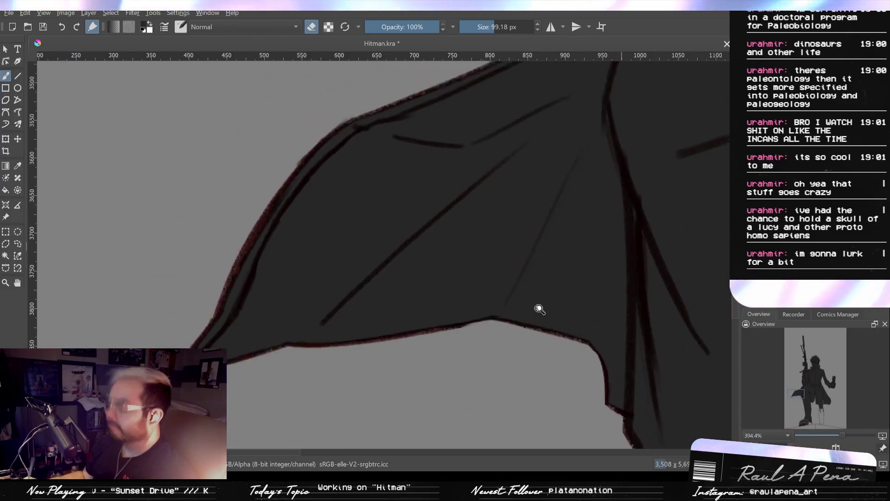
pyautogui.moveTo(546, 339); pyautogui.dragTo(437, 332)
pyautogui.moveTo(575, 332); pyautogui.dragTo(402, 300)
pyautogui.moveTo(488, 334); pyautogui.dragTo(457, 177)
pyautogui.moveTo(538, 184)
pyautogui.mouseDown()
pyautogui.moveTo(474, 176)
pyautogui.moveTo(484, 232)
pyautogui.mouseUp()
pyautogui.moveTo(521, 204)
pyautogui.mouseDown()
pyautogui.moveTo(536, 207)
pyautogui.moveTo(526, 269)
pyautogui.mouseUp()
pyautogui.hotkey('ctrl', 'z')
pyautogui.press('6')
pyautogui.moveTo(533, 182); pyautogui.dragTo(532, 219)
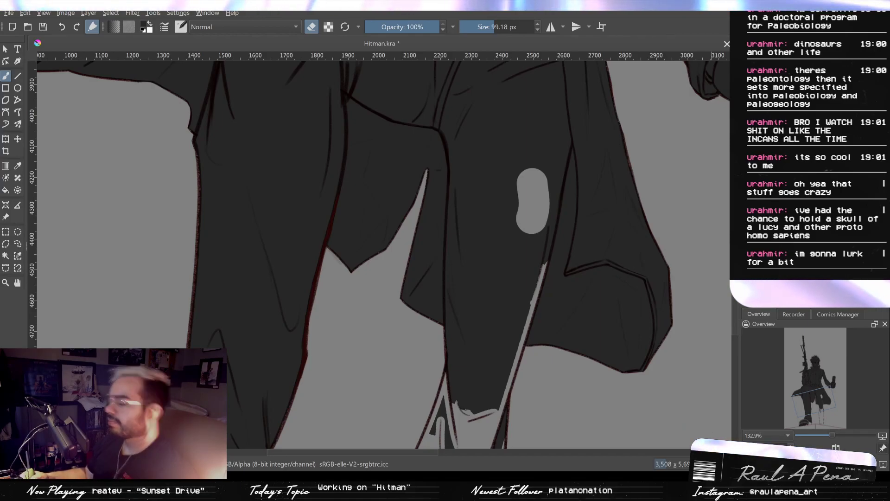
pyautogui.press('6')
pyautogui.press('6')
pyautogui.press('5')
pyautogui.press('6')
pyautogui.press('5')
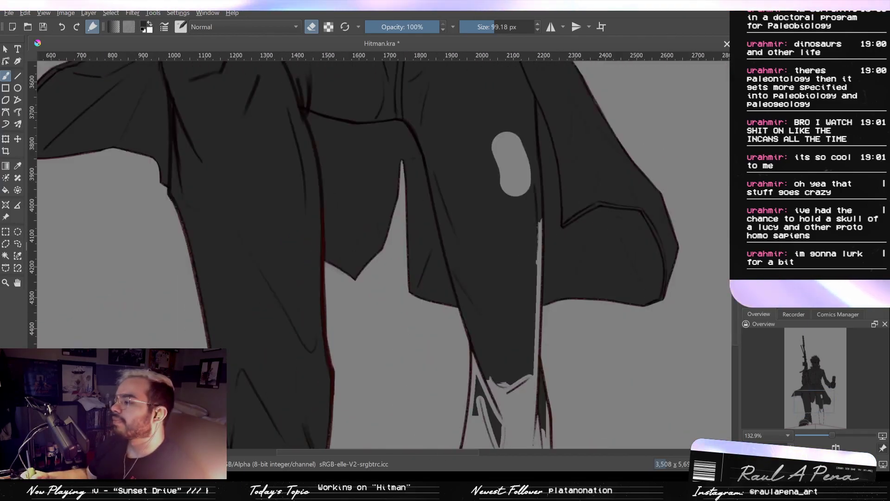
# - Paint over the erased patch on the straight leg's thigh and the upper part of its outer seam gap with a 129.28 px brush
pyautogui.moveTo(428, 272); pyautogui.dragTo(438, 285)
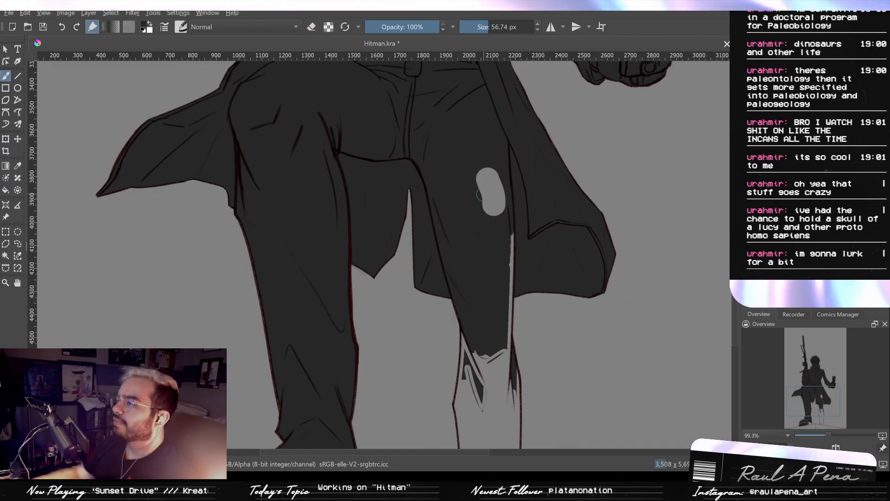
pyautogui.moveTo(479, 167)
pyautogui.keyDown('shift'); pyautogui.mouseDown()
pyautogui.moveTo(496, 168)
pyautogui.moveTo(480, 155)
pyautogui.moveTo(495, 282)
pyautogui.mouseUp(); pyautogui.keyUp('shift')
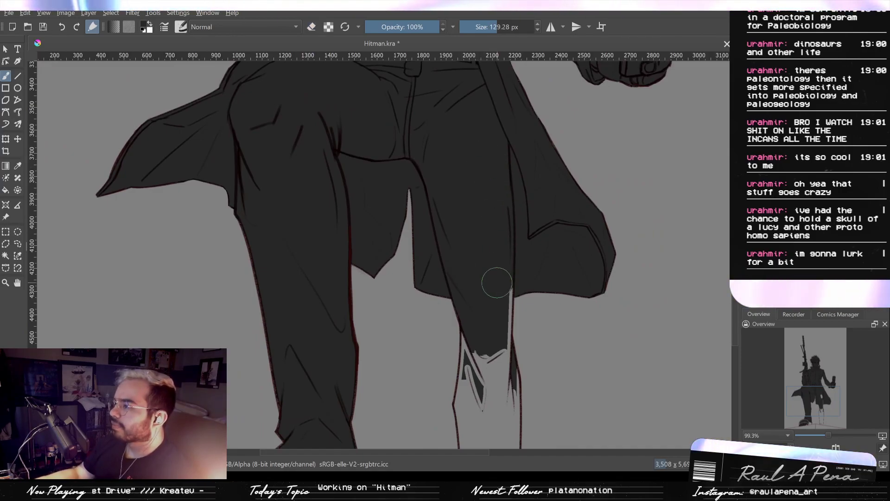
pyautogui.moveTo(487, 124); pyautogui.dragTo(511, 285)
pyautogui.moveTo(492, 221); pyautogui.dragTo(506, 256)
# - Erase the ragged fill in the notch where the sleeve meets the coat at the hip with a 14.23 px eraser
pyautogui.moveTo(321, 266)
pyautogui.mouseDown()
pyautogui.moveTo(362, 185)
pyautogui.moveTo(376, 261)
pyautogui.mouseUp()
pyautogui.moveTo(387, 220); pyautogui.dragTo(386, 210)
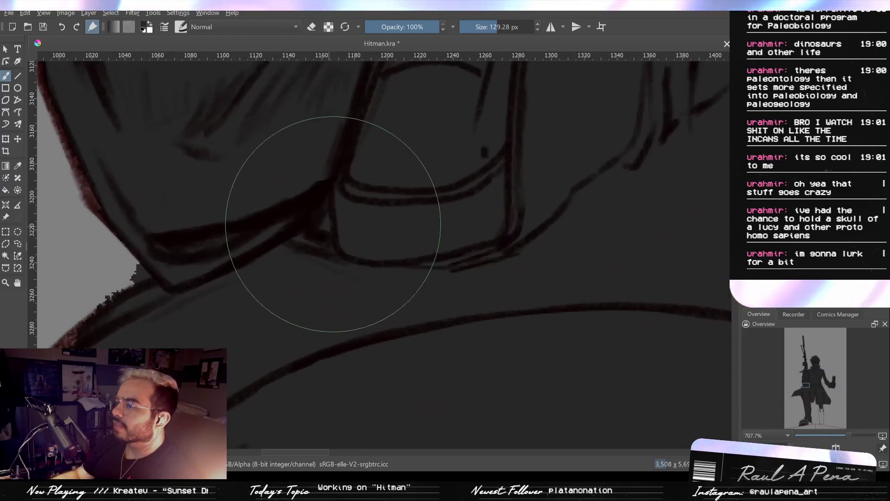
pyautogui.moveTo(318, 220)
pyautogui.mouseDown()
pyautogui.moveTo(254, 220)
pyautogui.moveTo(277, 228)
pyautogui.moveTo(319, 295)
pyautogui.mouseUp()
pyautogui.moveTo(310, 265); pyautogui.dragTo(498, 232)
pyautogui.moveTo(403, 216); pyautogui.dragTo(443, 183)
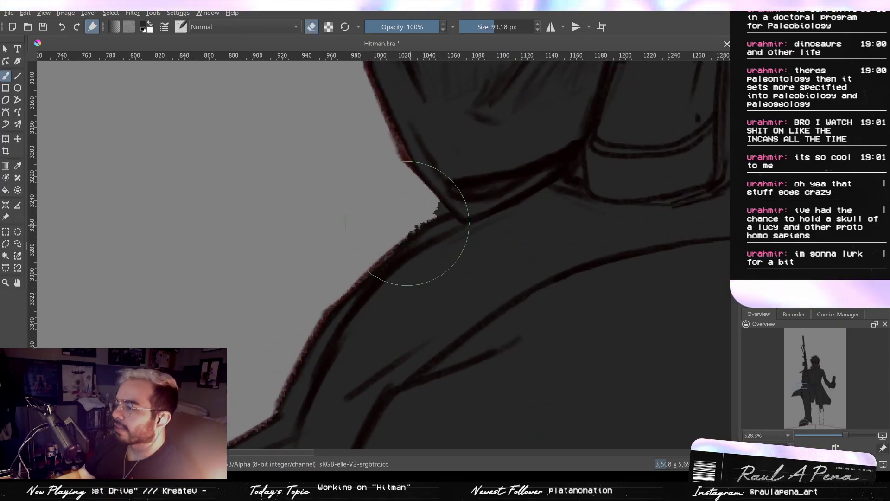
pyautogui.press('e')
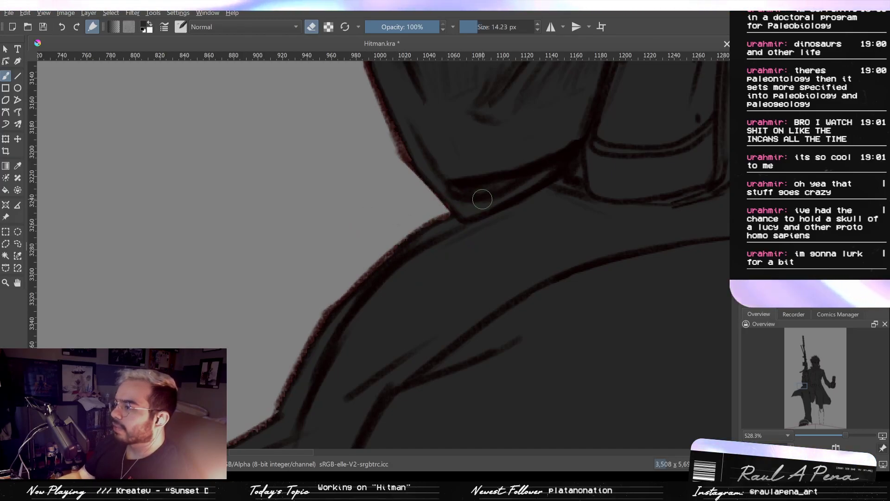
# - Fill the missed spot inside the cuff opening below the hand holding the gun with a 47.09 px brush
pyautogui.moveTo(579, 172); pyautogui.dragTo(564, 218)
pyautogui.moveTo(551, 205); pyautogui.dragTo(419, 355)
pyautogui.moveTo(493, 224); pyautogui.dragTo(448, 303)
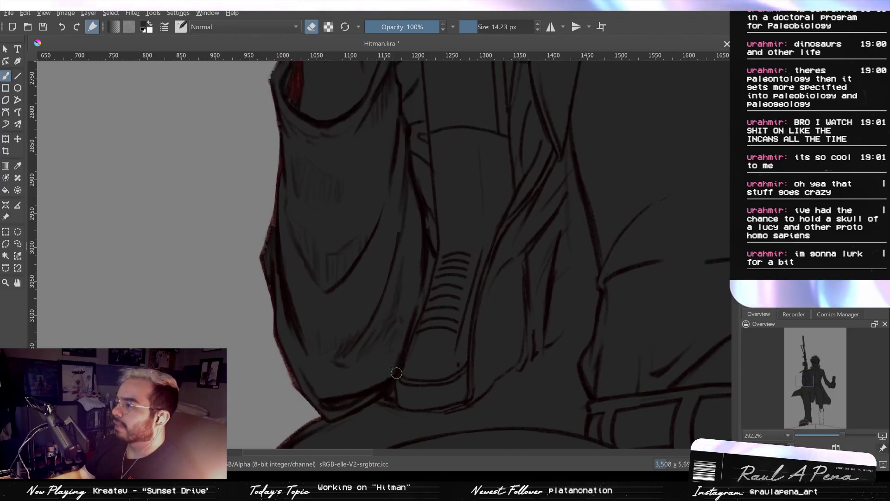
pyautogui.moveTo(438, 272); pyautogui.dragTo(388, 379)
pyautogui.moveTo(397, 248)
pyautogui.mouseDown()
pyautogui.moveTo(398, 302)
pyautogui.moveTo(410, 324)
pyautogui.mouseUp()
pyautogui.press('e')
pyautogui.moveTo(260, 277)
pyautogui.mouseDown()
pyautogui.moveTo(268, 281)
pyautogui.moveTo(262, 266)
pyautogui.mouseUp()
# - Try to trim the ragged fill along the gun's lower body facing the collar with a 14.23 px eraser
pyautogui.moveTo(357, 250); pyautogui.dragTo(356, 298)
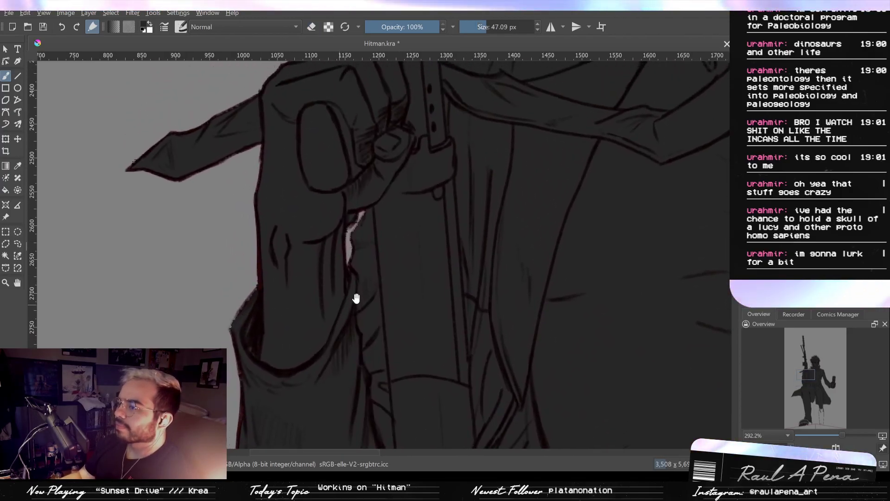
pyautogui.moveTo(408, 257); pyautogui.dragTo(391, 327)
pyautogui.moveTo(391, 245); pyautogui.dragTo(372, 288)
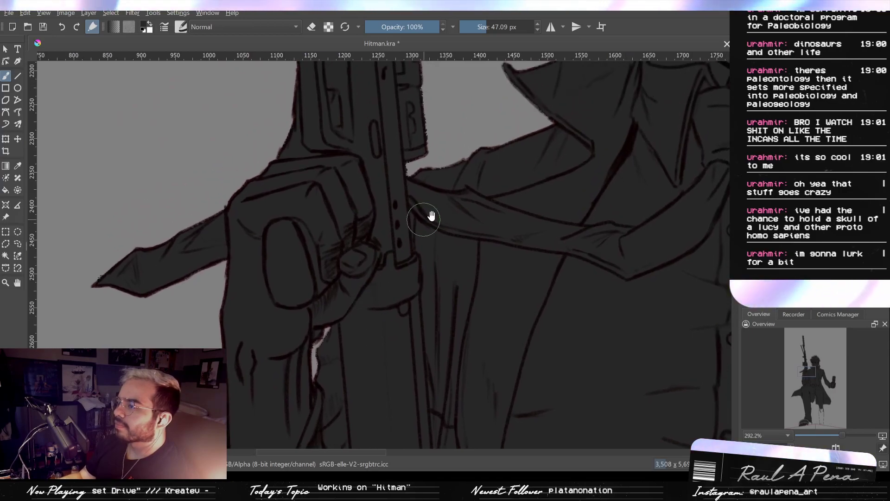
pyautogui.moveTo(428, 216); pyautogui.dragTo(337, 291)
pyautogui.moveTo(406, 278)
pyautogui.mouseDown()
pyautogui.moveTo(346, 290)
pyautogui.moveTo(363, 326)
pyautogui.mouseUp()
pyautogui.moveTo(393, 299)
pyautogui.mouseDown()
pyautogui.moveTo(374, 316)
pyautogui.moveTo(345, 263)
pyautogui.mouseUp()
pyautogui.press('e')
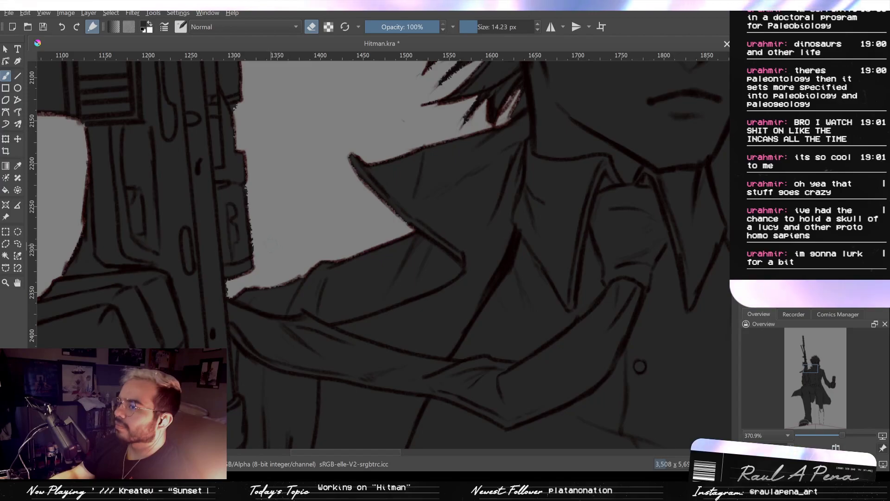
pyautogui.moveTo(273, 251); pyautogui.dragTo(272, 227)
pyautogui.hotkey('ctrl', 'z')
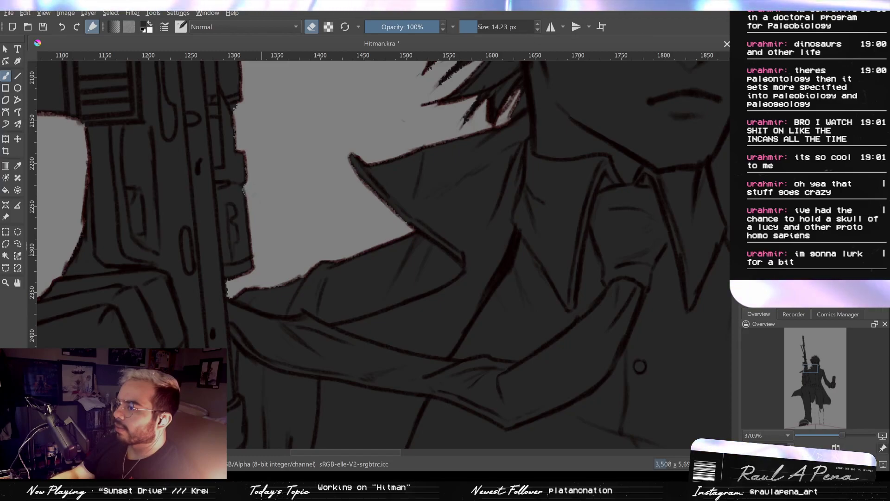
# - Touch up the fill beside the jaw near the raised collar with a 7.71 px brush and check the surrounding edges
pyautogui.moveTo(262, 164); pyautogui.dragTo(296, 234)
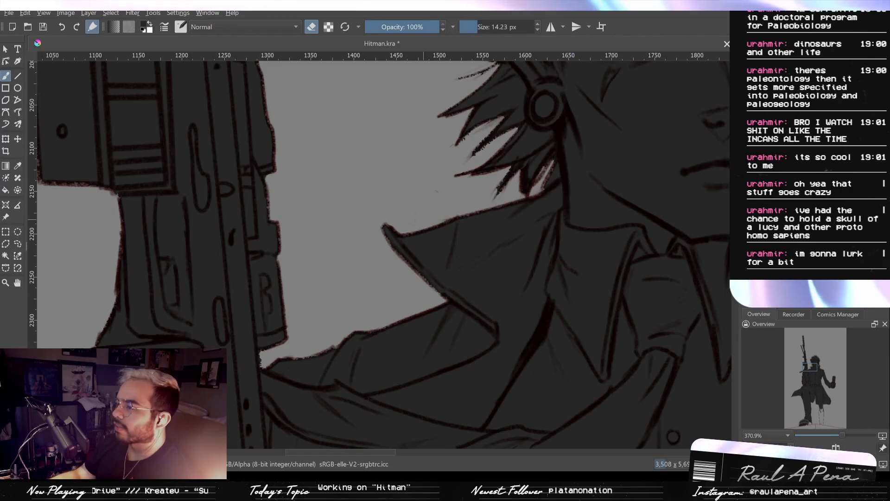
pyautogui.moveTo(492, 193); pyautogui.dragTo(437, 190)
pyautogui.moveTo(412, 161); pyautogui.dragTo(340, 293)
pyautogui.moveTo(421, 227); pyautogui.dragTo(329, 213)
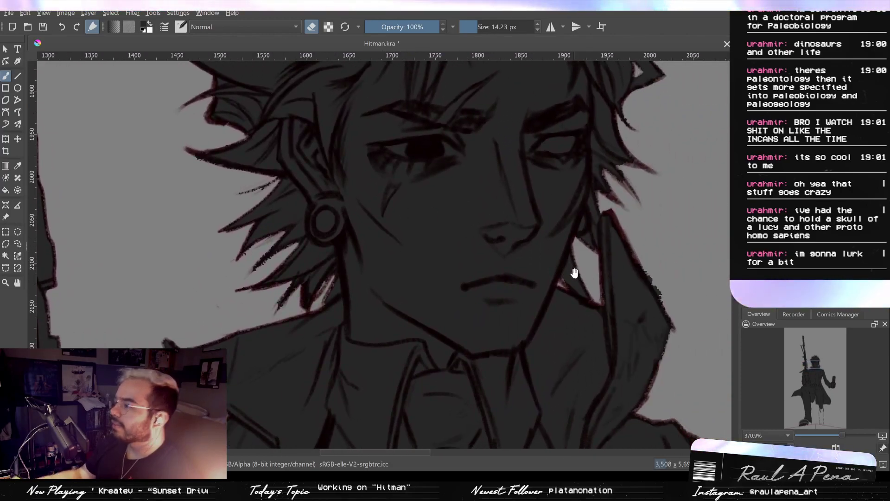
pyautogui.moveTo(574, 270); pyautogui.dragTo(571, 217)
pyautogui.press('e')
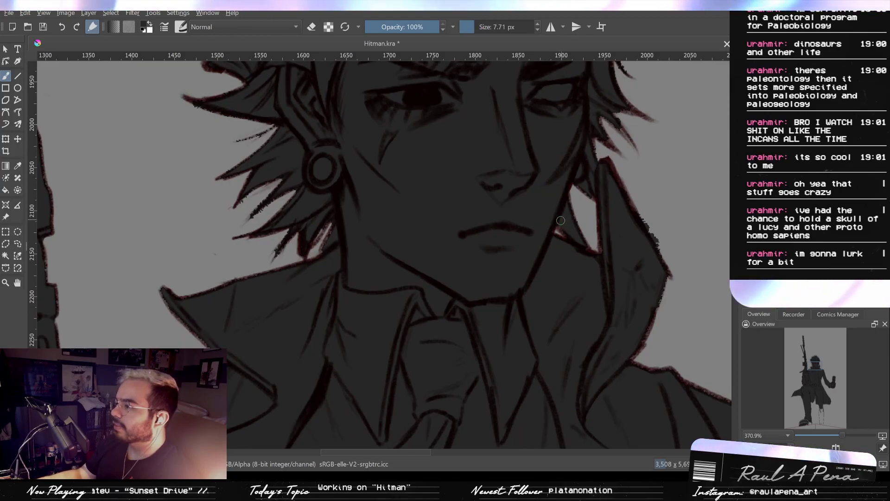
pyautogui.moveTo(570, 224); pyautogui.dragTo(579, 349)
pyautogui.moveTo(597, 183); pyautogui.dragTo(574, 260)
pyautogui.moveTo(570, 226)
pyautogui.mouseDown()
pyautogui.moveTo(552, 253)
pyautogui.moveTo(550, 287)
pyautogui.mouseUp()
pyautogui.moveTo(574, 224)
pyautogui.mouseDown()
pyautogui.moveTo(580, 276)
pyautogui.moveTo(613, 302)
pyautogui.moveTo(618, 338)
pyautogui.moveTo(611, 342)
pyautogui.moveTo(567, 293)
pyautogui.moveTo(536, 235)
pyautogui.moveTo(576, 332)
pyautogui.moveTo(578, 368)
pyautogui.moveTo(513, 294)
pyautogui.moveTo(470, 210)
pyautogui.moveTo(500, 178)
pyautogui.moveTo(515, 133)
pyautogui.mouseUp()
# - Fill the unpainted seams of the boot's toe cap and its open heel area, starting with a 28.31 px brush and enlarging it to 86.88 px
pyautogui.moveTo(381, 362)
pyautogui.mouseDown()
pyautogui.moveTo(399, 284)
pyautogui.moveTo(325, 307)
pyautogui.moveTo(453, 210)
pyautogui.moveTo(421, 220)
pyautogui.moveTo(387, 248)
pyautogui.moveTo(396, 236)
pyautogui.moveTo(372, 265)
pyautogui.moveTo(365, 308)
pyautogui.mouseUp()
pyautogui.moveTo(374, 267)
pyautogui.mouseDown()
pyautogui.moveTo(356, 307)
pyautogui.moveTo(361, 358)
pyautogui.mouseUp()
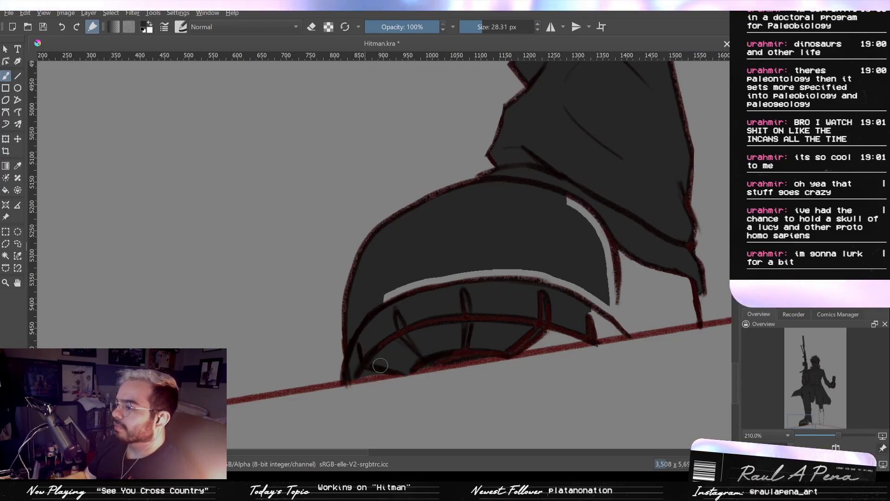
pyautogui.moveTo(516, 346)
pyautogui.mouseDown()
pyautogui.moveTo(574, 335)
pyautogui.moveTo(392, 345)
pyautogui.moveTo(451, 334)
pyautogui.moveTo(388, 324)
pyautogui.mouseUp()
pyautogui.moveTo(340, 298)
pyautogui.mouseDown()
pyautogui.moveTo(222, 334)
pyautogui.moveTo(408, 254)
pyautogui.moveTo(384, 237)
pyautogui.moveTo(450, 301)
pyautogui.moveTo(455, 280)
pyautogui.moveTo(450, 287)
pyautogui.moveTo(489, 293)
pyautogui.moveTo(494, 323)
pyautogui.moveTo(483, 326)
pyautogui.moveTo(498, 332)
pyautogui.moveTo(383, 350)
pyautogui.moveTo(417, 355)
pyautogui.mouseUp()
pyautogui.moveTo(510, 340); pyautogui.dragTo(274, 312)
pyautogui.moveTo(535, 292); pyautogui.dragTo(483, 347)
pyautogui.moveTo(495, 245); pyautogui.dragTo(490, 341)
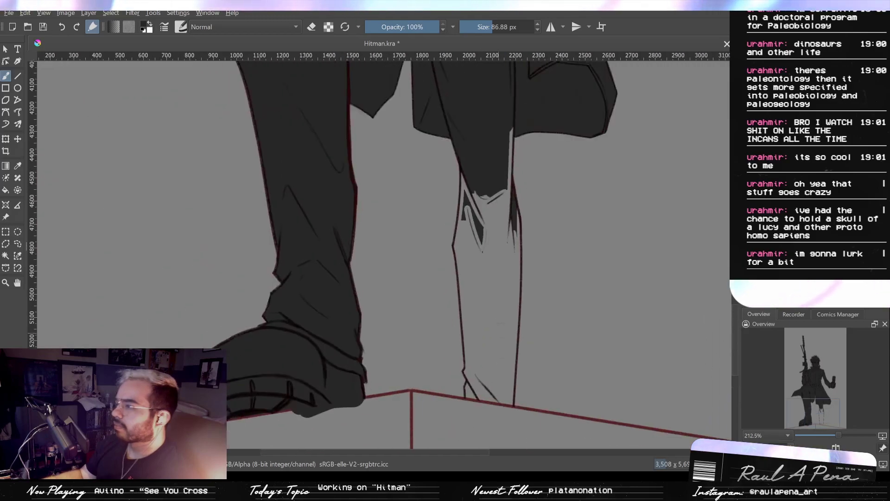
# - Fill the knee gaps and upper calf of the straight leg out to its outlines with a 140.43 px brush
pyautogui.scroll(3, 496, 139)
pyautogui.moveTo(503, 100)
pyautogui.mouseDown()
pyautogui.moveTo(492, 219)
pyautogui.moveTo(510, 303)
pyautogui.mouseUp()
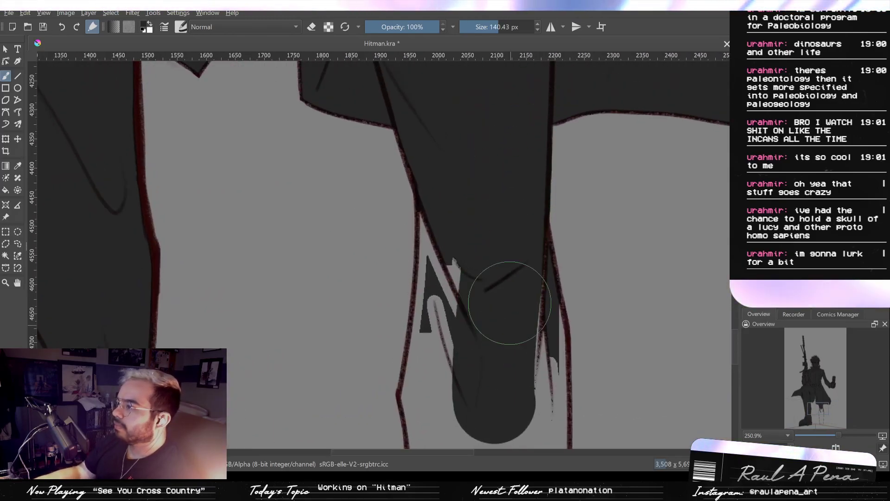
pyautogui.moveTo(494, 253)
pyautogui.mouseDown()
pyautogui.moveTo(489, 200)
pyautogui.moveTo(469, 151)
pyautogui.moveTo(453, 166)
pyautogui.moveTo(457, 214)
pyautogui.moveTo(452, 201)
pyautogui.mouseUp()
pyautogui.moveTo(451, 256)
pyautogui.mouseDown()
pyautogui.moveTo(458, 213)
pyautogui.moveTo(448, 228)
pyautogui.moveTo(461, 256)
pyautogui.moveTo(479, 254)
pyautogui.moveTo(494, 164)
pyautogui.moveTo(516, 252)
pyautogui.moveTo(526, 224)
pyautogui.mouseUp()
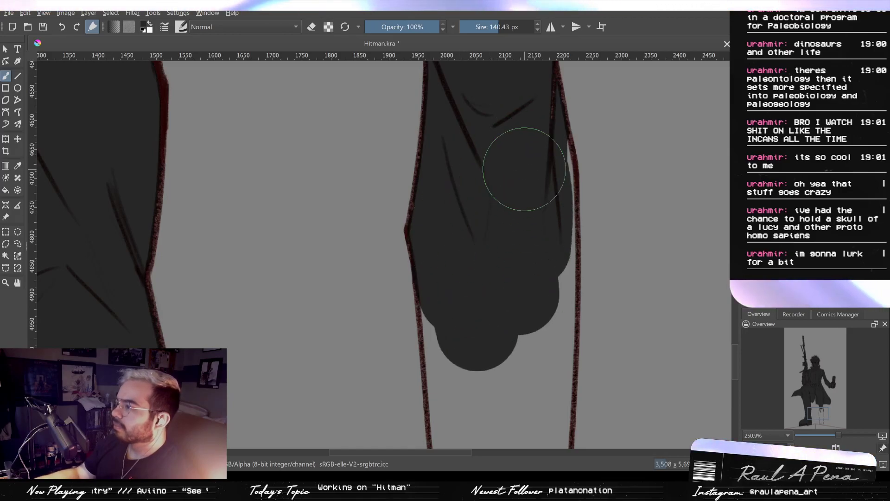
pyautogui.moveTo(524, 121)
pyautogui.mouseDown()
pyautogui.moveTo(537, 170)
pyautogui.moveTo(539, 256)
pyautogui.mouseUp()
pyautogui.moveTo(534, 298); pyautogui.dragTo(526, 217)
# - Extend the straight leg's fill down the shin to the floor line with the 140.43 px brush, finishing the ankle at 48.86 px
pyautogui.moveTo(517, 171); pyautogui.dragTo(529, 270)
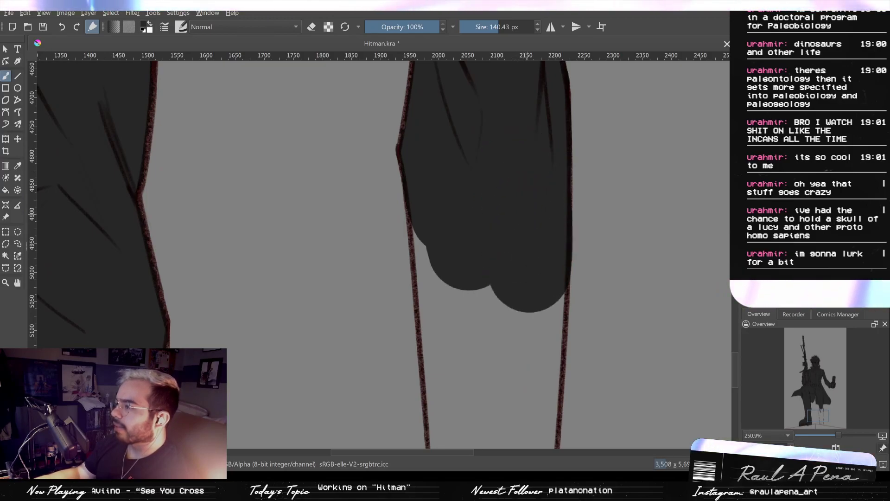
pyautogui.hotkey('ctrl', 'z')
pyautogui.moveTo(530, 186); pyautogui.dragTo(524, 281)
pyautogui.moveTo(525, 201)
pyautogui.mouseDown()
pyautogui.moveTo(524, 171)
pyautogui.moveTo(524, 303)
pyautogui.mouseUp()
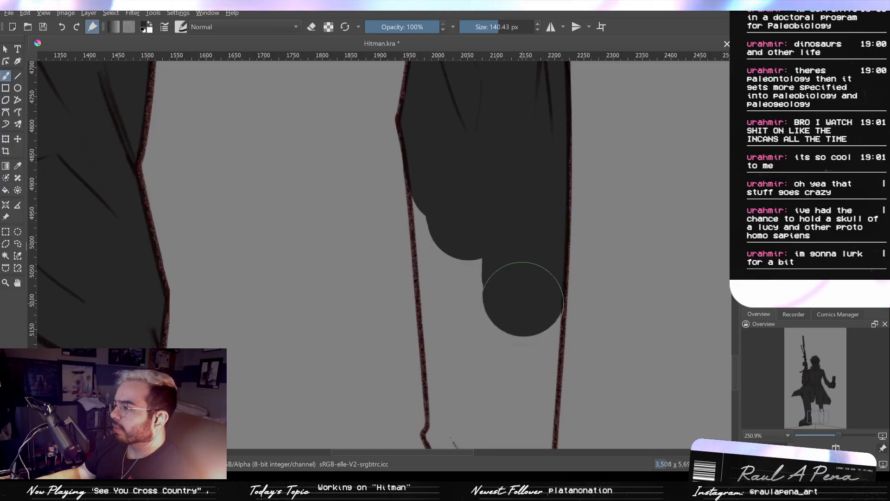
pyautogui.moveTo(451, 190); pyautogui.dragTo(457, 256)
pyautogui.moveTo(451, 191); pyautogui.dragTo(464, 368)
pyautogui.moveTo(461, 297)
pyautogui.mouseDown()
pyautogui.moveTo(472, 181)
pyautogui.moveTo(466, 218)
pyautogui.mouseUp()
pyautogui.hotkey('ctrl', 'z')
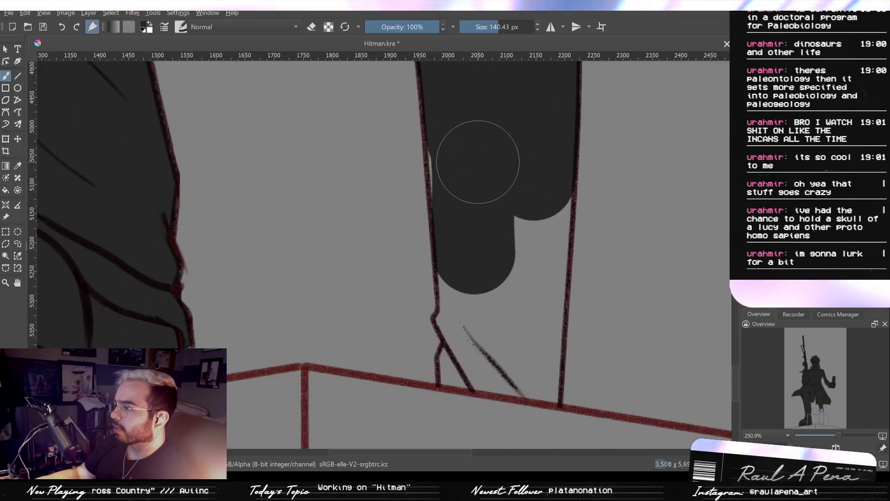
pyautogui.hotkey('ctrl', 'z')
pyautogui.moveTo(466, 128); pyautogui.dragTo(483, 307)
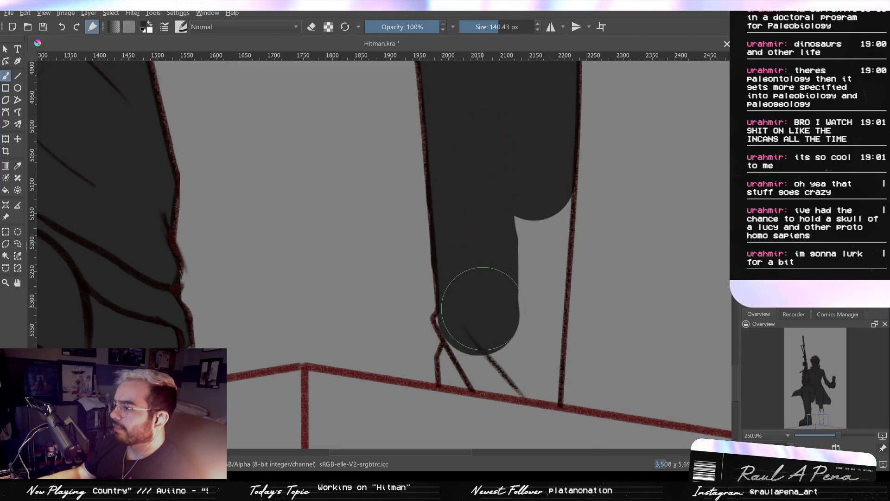
pyautogui.moveTo(450, 321)
pyautogui.mouseDown()
pyautogui.moveTo(452, 373)
pyautogui.moveTo(456, 353)
pyautogui.mouseUp()
pyautogui.moveTo(487, 383)
pyautogui.mouseDown()
pyautogui.moveTo(513, 368)
pyautogui.moveTo(509, 315)
pyautogui.moveTo(520, 374)
pyautogui.moveTo(541, 320)
pyautogui.moveTo(537, 392)
pyautogui.moveTo(542, 367)
pyautogui.moveTo(501, 390)
pyautogui.mouseUp()
# - Erase the fill spilling below the floor line under the straight leg with an 84.60 px eraser
pyautogui.scroll(-5, 510, 383)
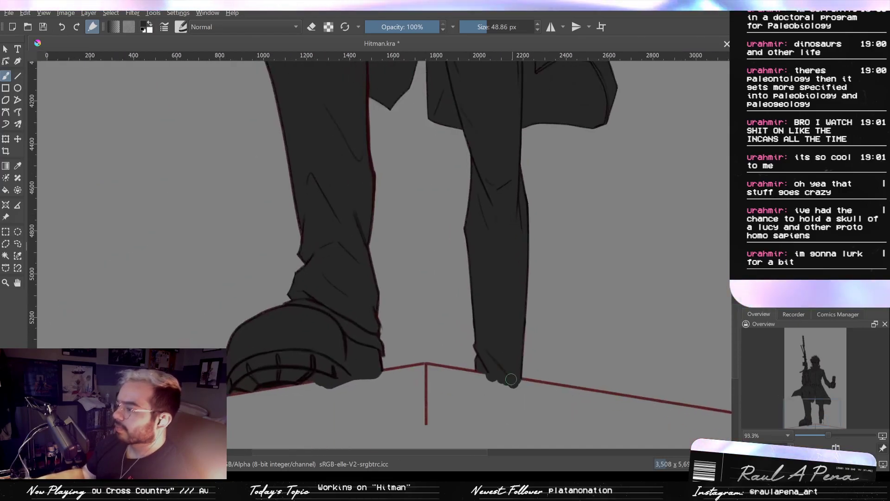
pyautogui.press('m')
pyautogui.press('m')
pyautogui.press('p')
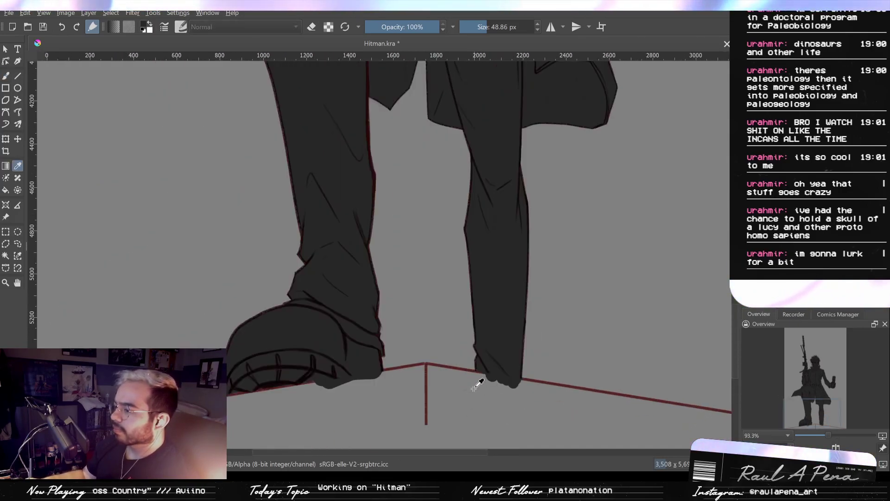
pyautogui.press('b')
pyautogui.press('e')
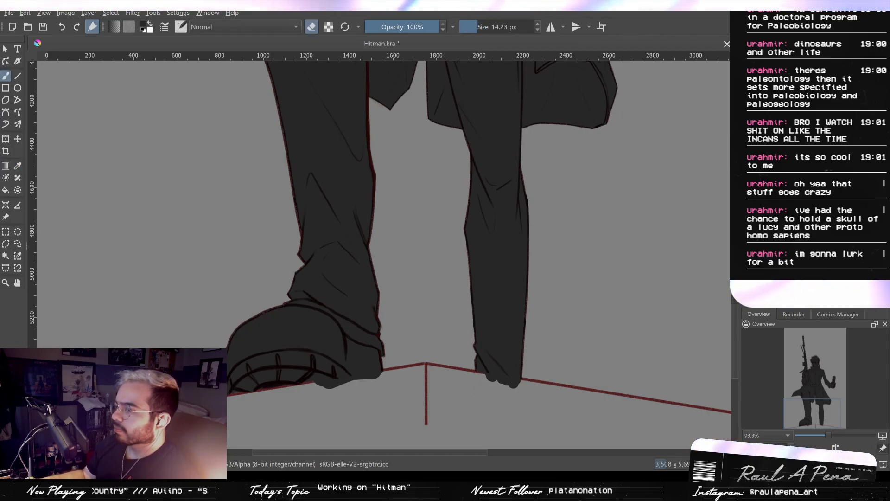
pyautogui.scroll(5, 487, 371)
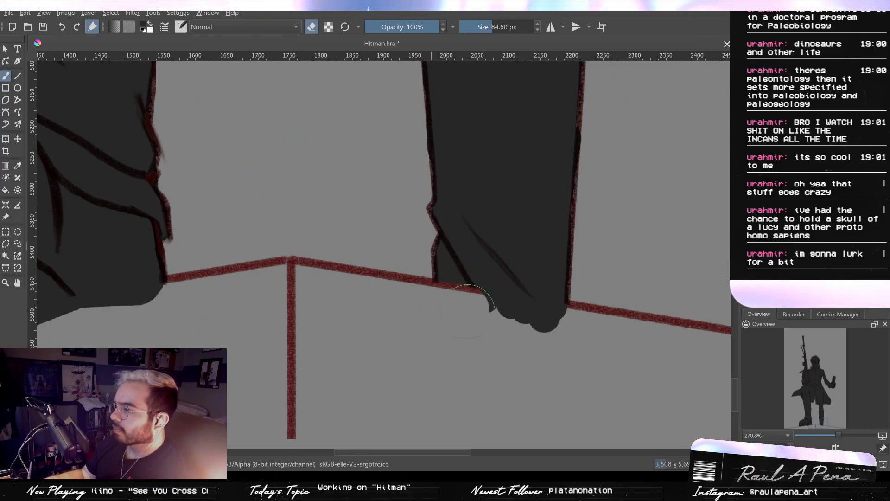
pyautogui.moveTo(487, 325)
pyautogui.mouseDown()
pyautogui.moveTo(440, 320)
pyautogui.moveTo(494, 321)
pyautogui.moveTo(532, 335)
pyautogui.mouseUp()
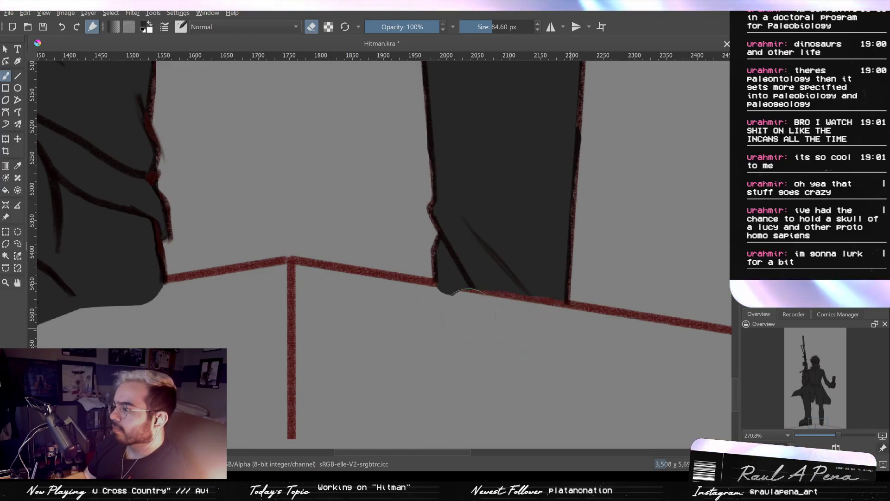
pyautogui.moveTo(395, 338); pyautogui.dragTo(611, 314)
# - Erase the fill spilling below the floor line under the boot's sole and heel with the 84.60 px eraser
pyautogui.moveTo(268, 336); pyautogui.dragTo(490, 303)
pyautogui.moveTo(387, 288)
pyautogui.mouseDown()
pyautogui.moveTo(612, 254)
pyautogui.moveTo(495, 264)
pyautogui.moveTo(436, 284)
pyautogui.mouseUp()
pyautogui.moveTo(584, 250); pyautogui.dragTo(406, 279)
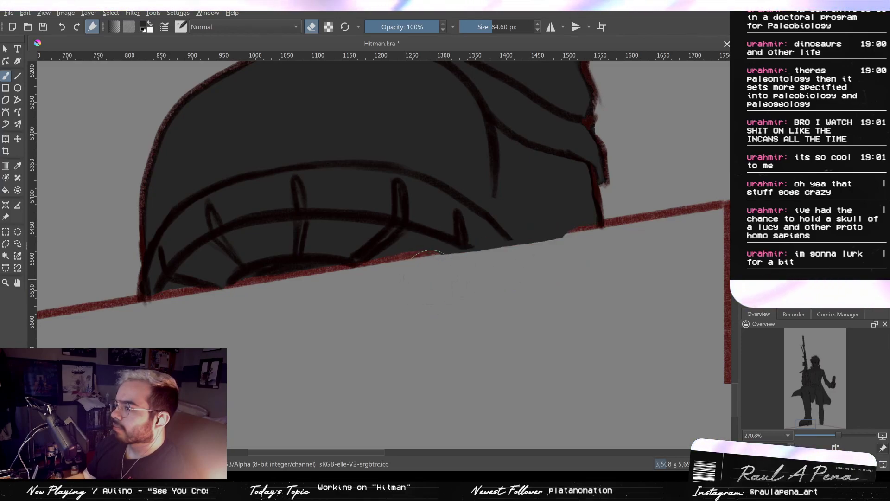
pyautogui.moveTo(500, 248); pyautogui.dragTo(565, 239)
# - Erase the fill spilling around the hair spikes below the ear with small eraser sizes up to 6.68 px
pyautogui.moveTo(621, 251); pyautogui.dragTo(573, 390)
pyautogui.moveTo(628, 310); pyautogui.dragTo(484, 417)
pyautogui.moveTo(549, 331); pyautogui.dragTo(533, 419)
pyautogui.moveTo(493, 239); pyautogui.dragTo(508, 312)
pyautogui.moveTo(521, 257); pyautogui.dragTo(437, 298)
pyautogui.moveTo(160, 283); pyautogui.dragTo(185, 260)
pyautogui.moveTo(224, 251)
pyautogui.mouseDown()
pyautogui.moveTo(352, 223)
pyautogui.moveTo(564, 221)
pyautogui.mouseUp()
pyautogui.moveTo(398, 260); pyautogui.dragTo(369, 244)
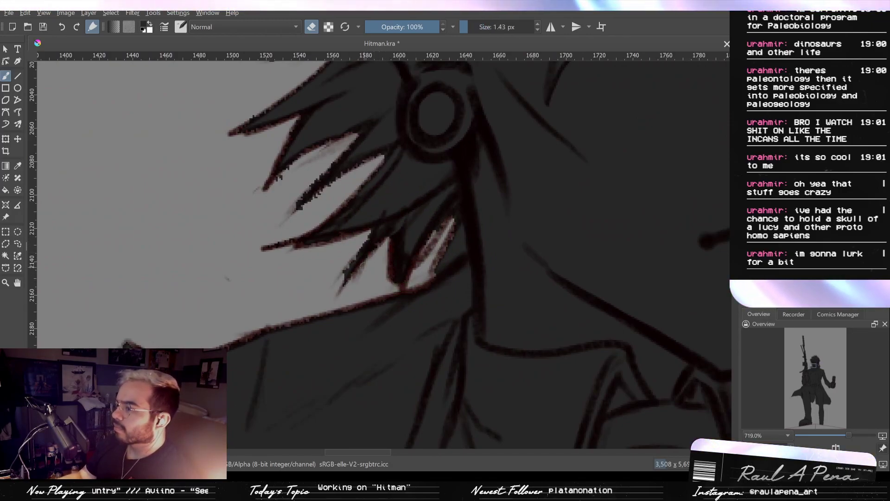
pyautogui.moveTo(365, 235)
pyautogui.mouseDown()
pyautogui.moveTo(356, 235)
pyautogui.moveTo(344, 278)
pyautogui.mouseUp()
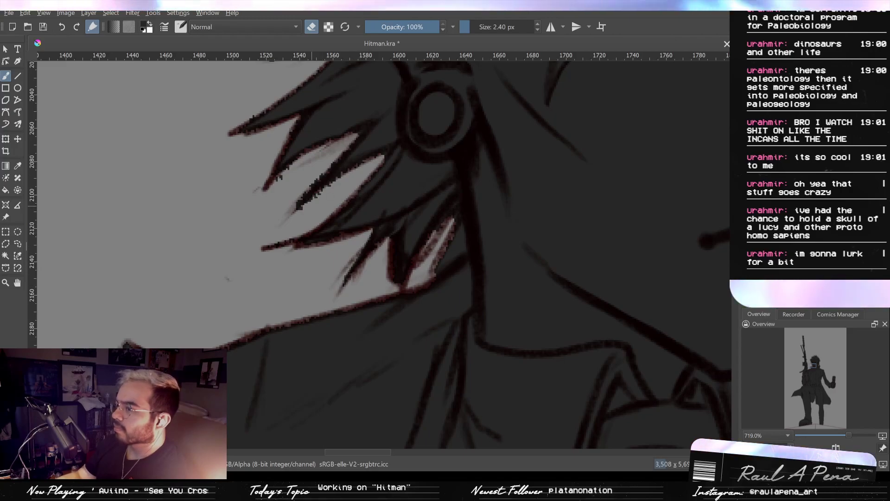
pyautogui.moveTo(312, 205); pyautogui.dragTo(362, 173)
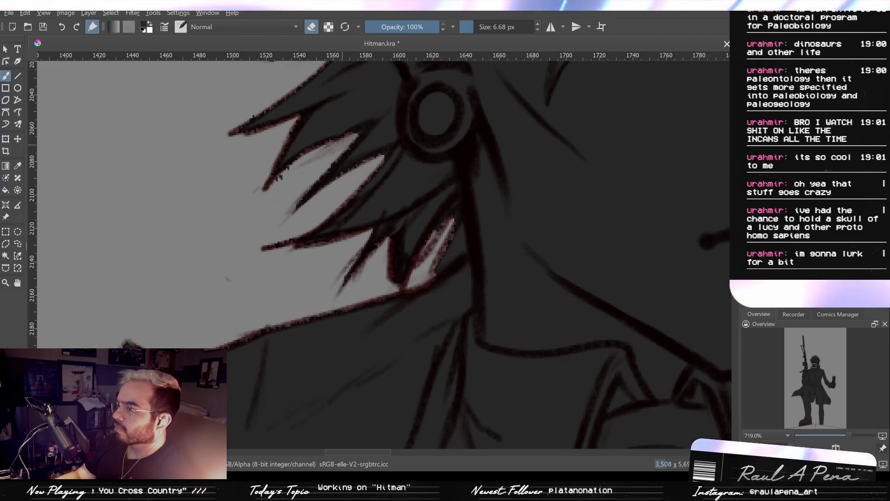
pyautogui.moveTo(326, 160); pyautogui.dragTo(304, 190)
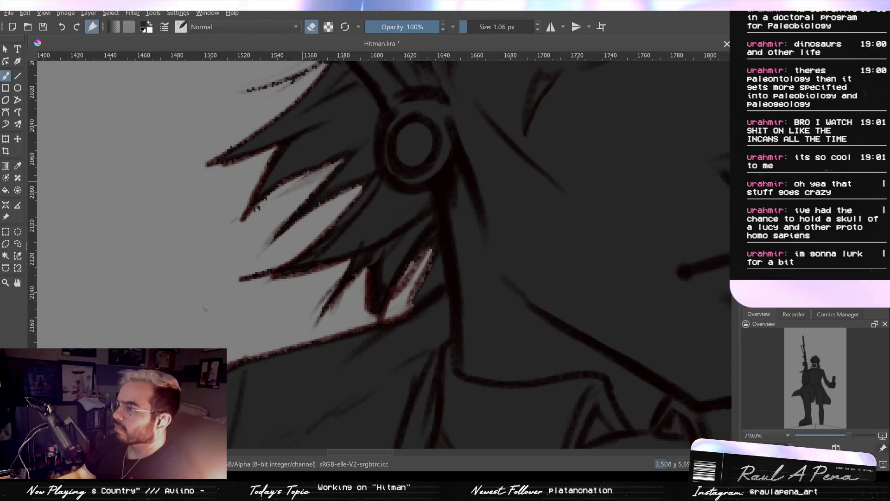
# - Erase the leftover specks of fill at the tips of the hair spikes beside the earring with a 9.07 px eraser
pyautogui.moveTo(285, 182)
pyautogui.mouseDown()
pyautogui.moveTo(299, 181)
pyautogui.moveTo(343, 234)
pyautogui.moveTo(379, 304)
pyautogui.mouseUp()
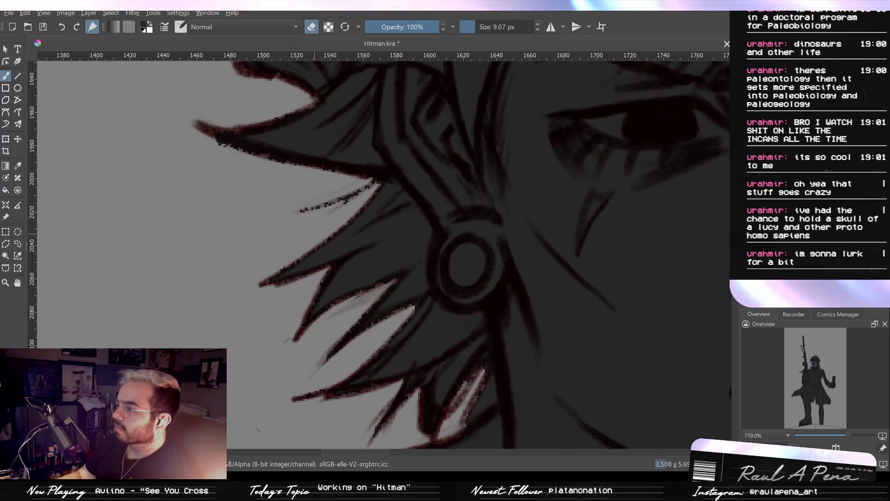
pyautogui.moveTo(298, 244); pyautogui.dragTo(382, 179)
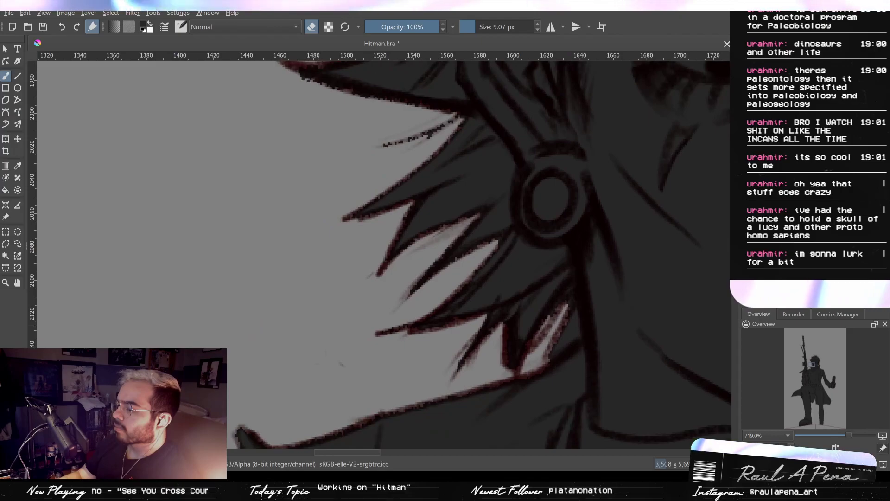
pyautogui.scroll(-4, 368, 253)
pyautogui.scroll(5, 384, 216)
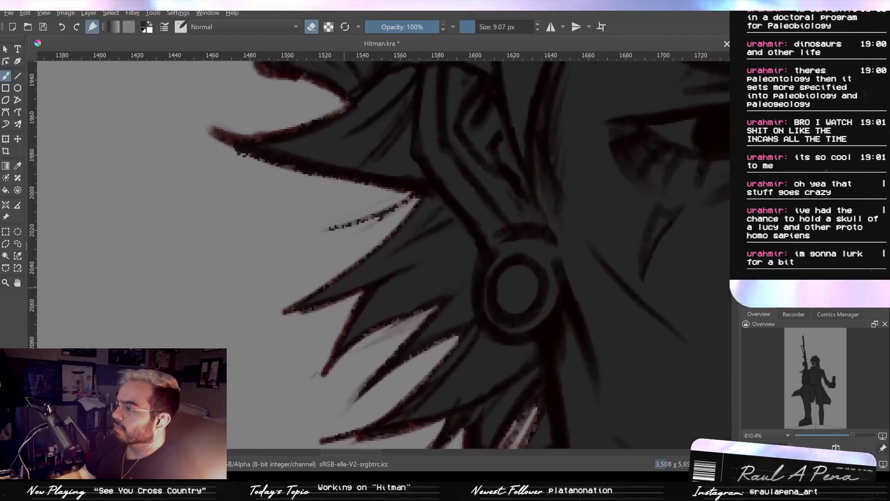
# - Paint the thin stray hair strands under the long pointed spike beside the ear with a fine brush
pyautogui.press('m')
pyautogui.press('m')
pyautogui.press('e')
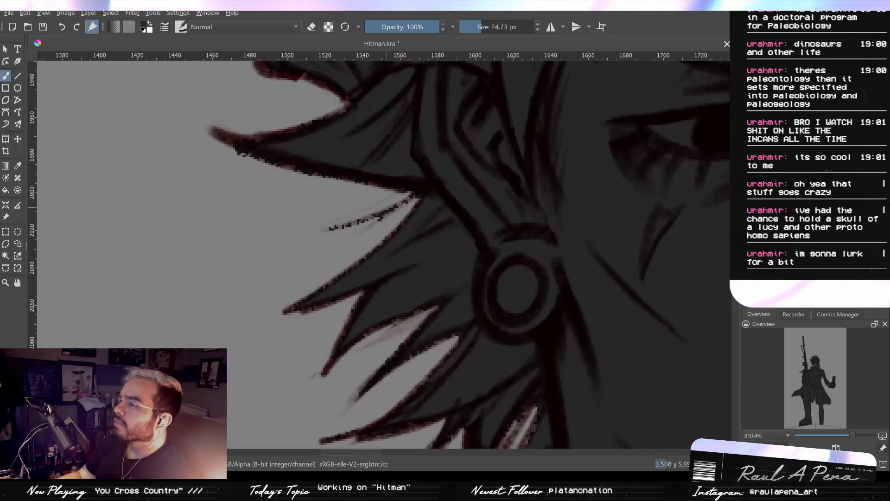
pyautogui.keyDown('shift'); pyautogui.moveTo(337, 222); pyautogui.dragTo(320, 222); pyautogui.keyUp('shift')
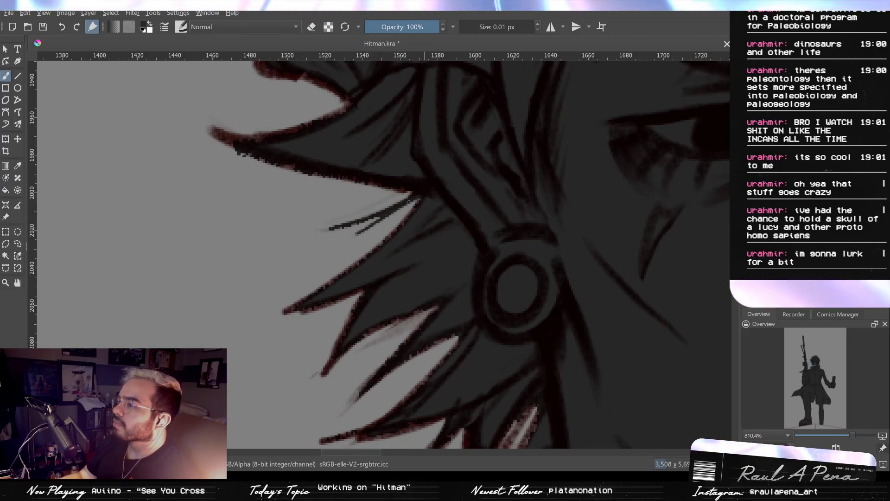
# - Fill the long spike's tip with a 3.86 px brush and trim the spill below it with a 9.07 px eraser
pyautogui.press('e')
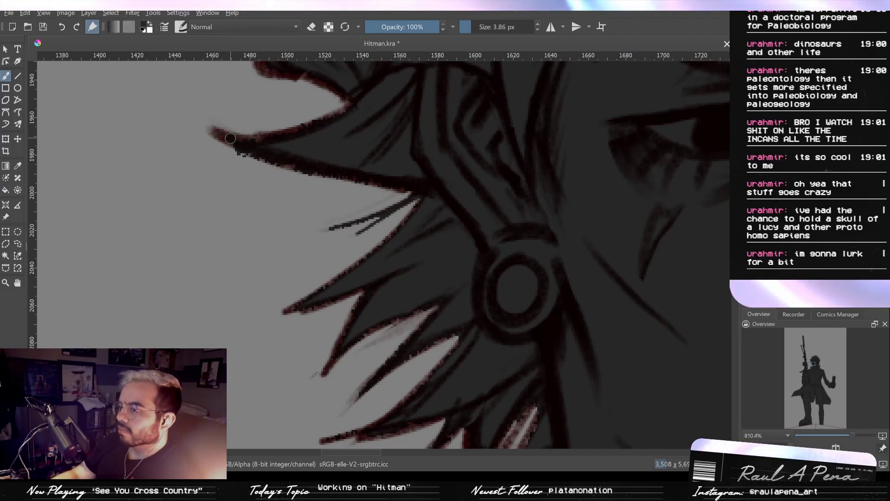
pyautogui.press('e')
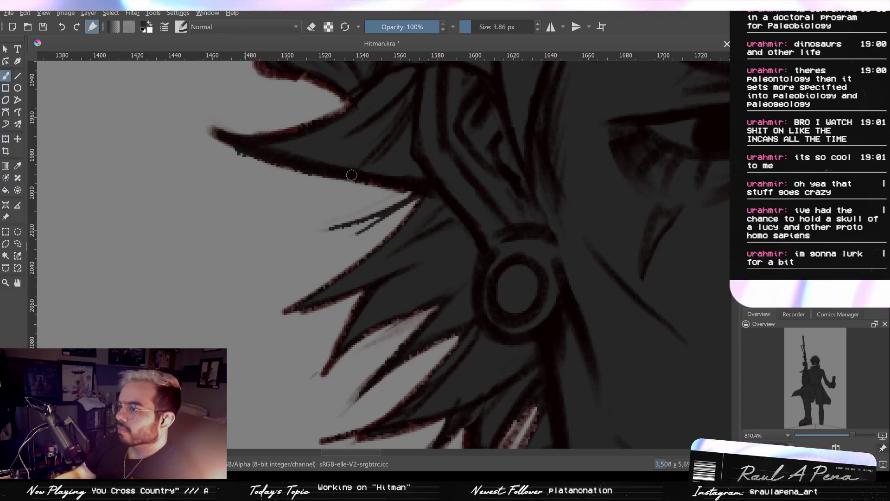
pyautogui.press('m')
pyautogui.press('m')
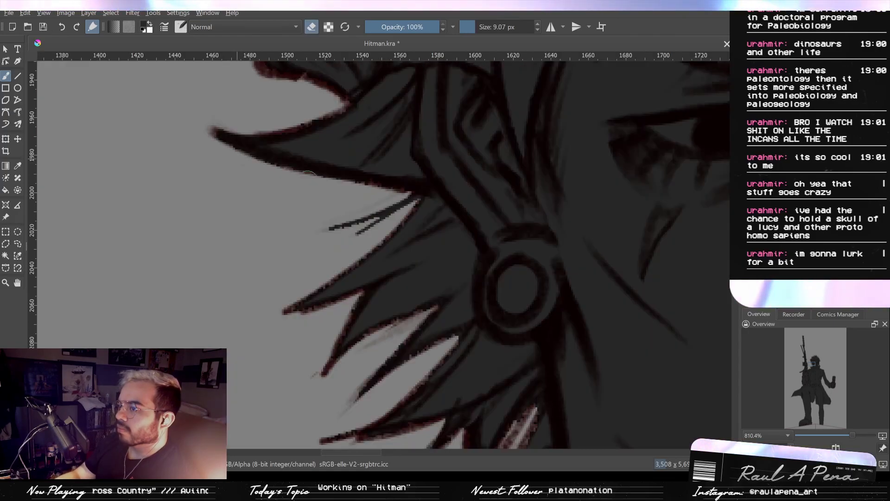
pyautogui.moveTo(353, 200)
pyautogui.mouseDown()
pyautogui.moveTo(357, 215)
pyautogui.moveTo(354, 173)
pyautogui.mouseUp()
# - Rework the fill along the upper edge of the long pointed spike, undoing the first stroke and repainting it
pyautogui.press('e')
pyautogui.moveTo(301, 115)
pyautogui.mouseDown()
pyautogui.moveTo(279, 109)
pyautogui.moveTo(233, 138)
pyautogui.mouseUp()
pyautogui.hotkey('ctrl', 'z')
pyautogui.hotkey('ctrl', 'z')
pyautogui.moveTo(272, 117); pyautogui.dragTo(227, 133)
# - Fill the upper hair lock at the back of the head out to its outline and tip with a 3.08 px brush
pyautogui.moveTo(311, 98)
pyautogui.mouseDown()
pyautogui.moveTo(302, 193)
pyautogui.moveTo(279, 146)
pyautogui.moveTo(348, 123)
pyautogui.moveTo(368, 206)
pyautogui.moveTo(340, 205)
pyautogui.moveTo(357, 195)
pyautogui.moveTo(350, 167)
pyautogui.mouseUp()
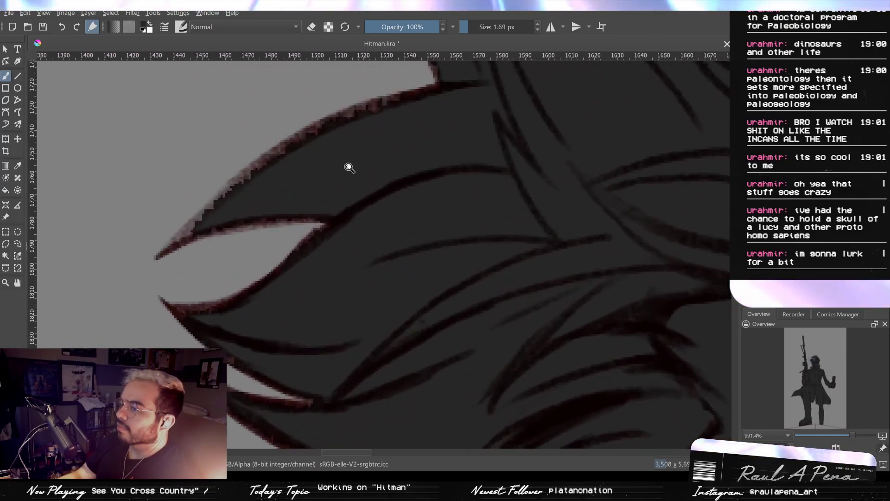
pyautogui.moveTo(200, 231); pyautogui.dragTo(194, 232)
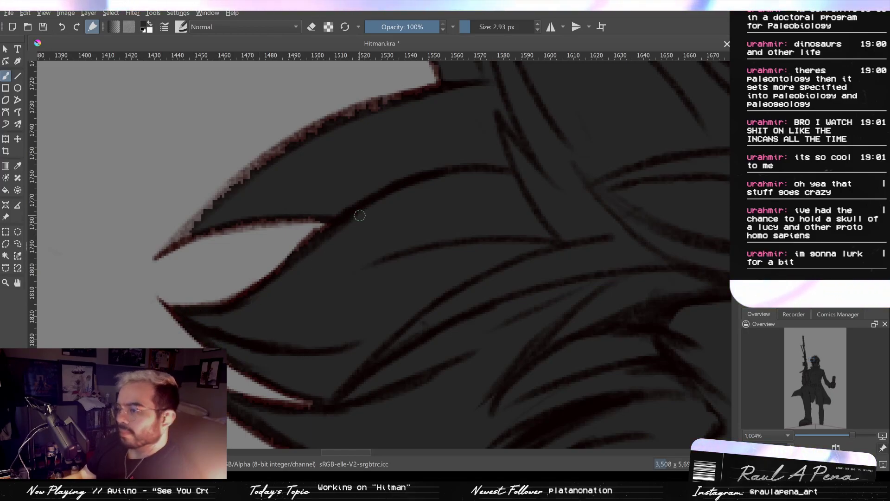
pyautogui.moveTo(212, 222); pyautogui.dragTo(200, 228)
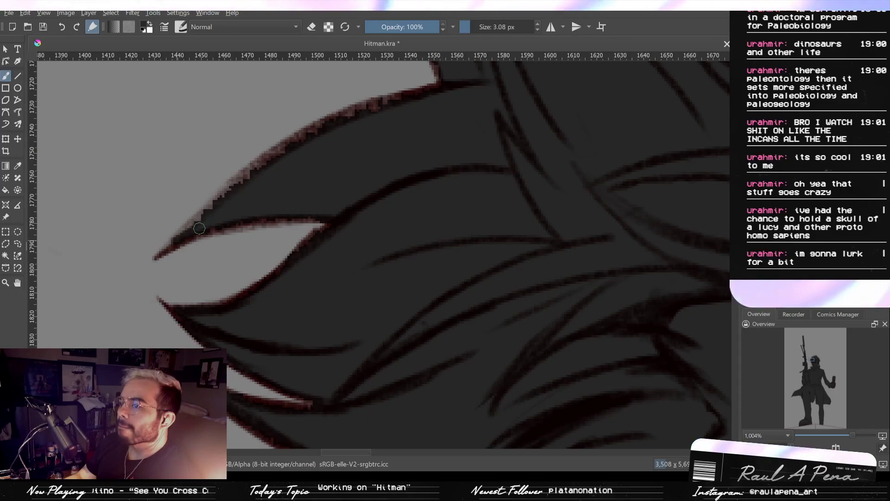
pyautogui.moveTo(232, 186); pyautogui.dragTo(306, 134)
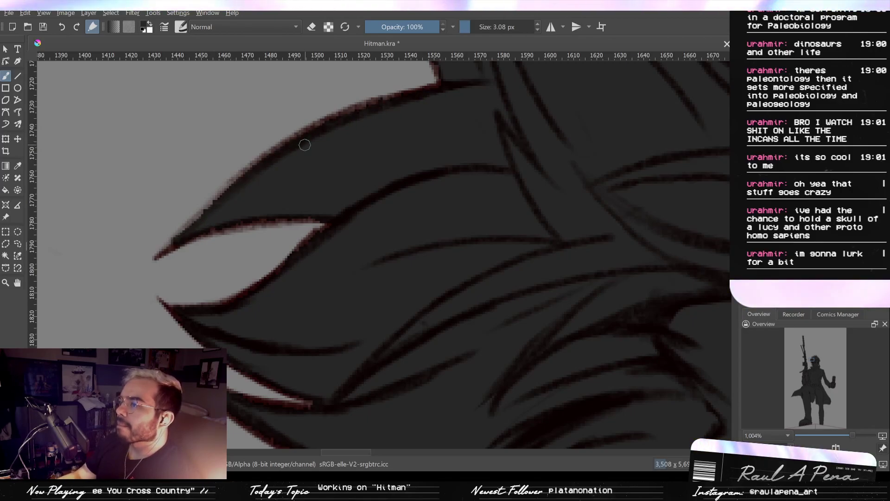
pyautogui.moveTo(333, 131); pyautogui.dragTo(318, 150)
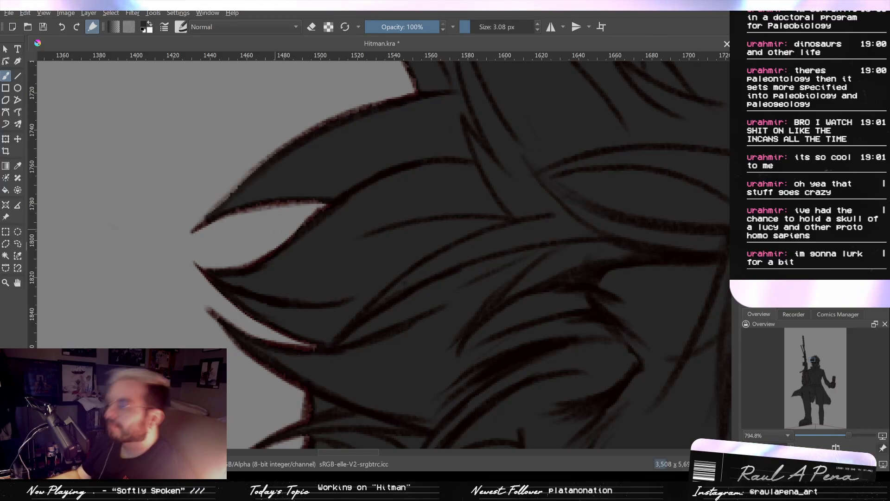
# - Fill the tallest hair spike on the crown out to its outlines with a 3.08 px brush, trimming its tip with a 9.07 px eraser
pyautogui.scroll(-3, 282, 234)
pyautogui.moveTo(323, 208); pyautogui.dragTo(370, 314)
pyautogui.moveTo(376, 281); pyautogui.dragTo(405, 300)
pyautogui.moveTo(436, 238); pyautogui.dragTo(450, 268)
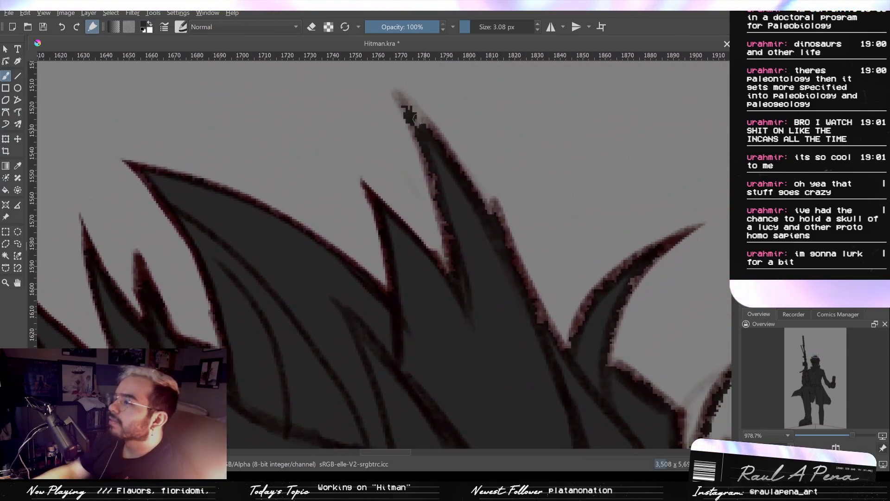
pyautogui.press('e')
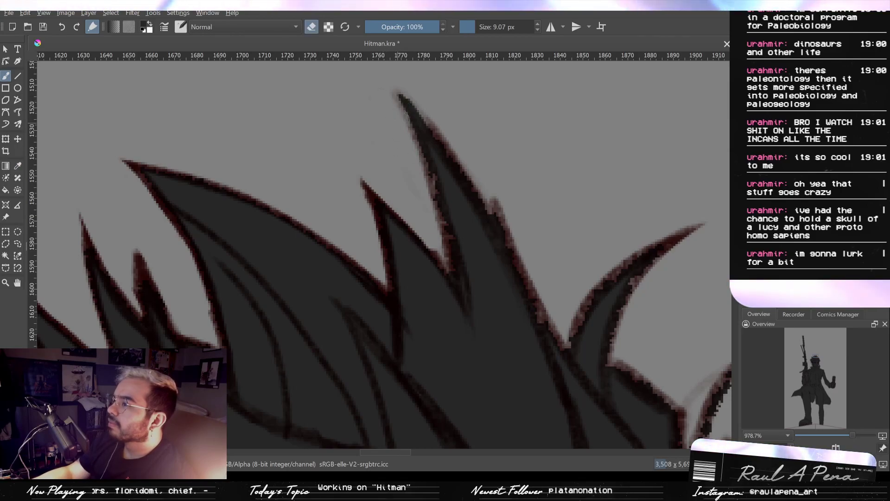
pyautogui.moveTo(402, 92); pyautogui.dragTo(435, 120)
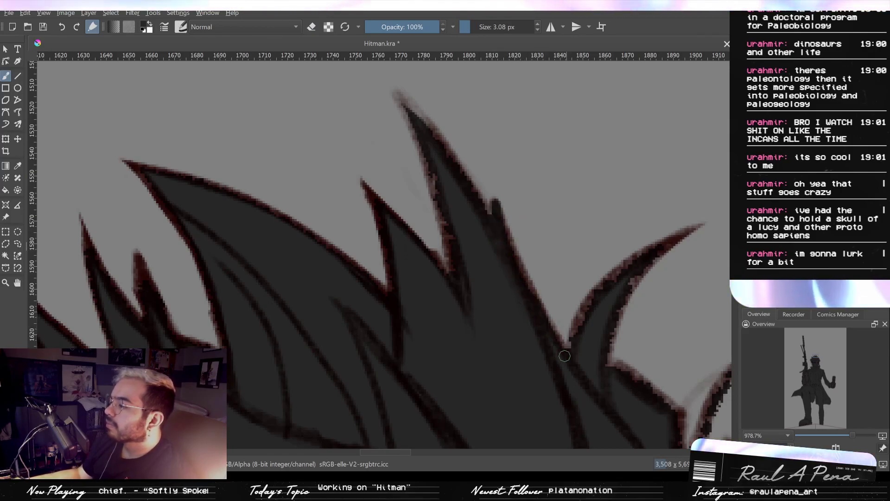
pyautogui.moveTo(580, 327); pyautogui.dragTo(601, 277)
pyautogui.moveTo(647, 259)
pyautogui.mouseDown()
pyautogui.moveTo(619, 313)
pyautogui.moveTo(600, 440)
pyautogui.mouseUp()
pyautogui.moveTo(599, 441)
pyautogui.mouseDown()
pyautogui.moveTo(627, 195)
pyautogui.moveTo(637, 191)
pyautogui.moveTo(626, 253)
pyautogui.moveTo(600, 239)
pyautogui.mouseUp()
pyautogui.moveTo(584, 355); pyautogui.dragTo(582, 237)
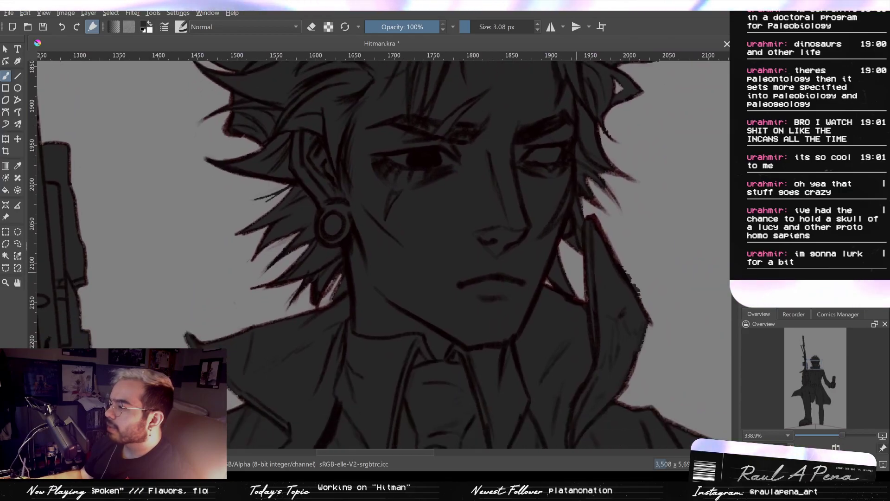
pyautogui.moveTo(305, 293); pyautogui.dragTo(397, 198)
pyautogui.moveTo(394, 341)
pyautogui.mouseDown()
pyautogui.moveTo(445, 238)
pyautogui.moveTo(413, 250)
pyautogui.moveTo(428, 230)
pyautogui.moveTo(364, 310)
pyautogui.moveTo(418, 250)
pyautogui.moveTo(365, 306)
pyautogui.moveTo(412, 253)
pyautogui.mouseUp()
pyautogui.hotkey('ctrl', 'z')
pyautogui.hotkey('ctrl', 'z')
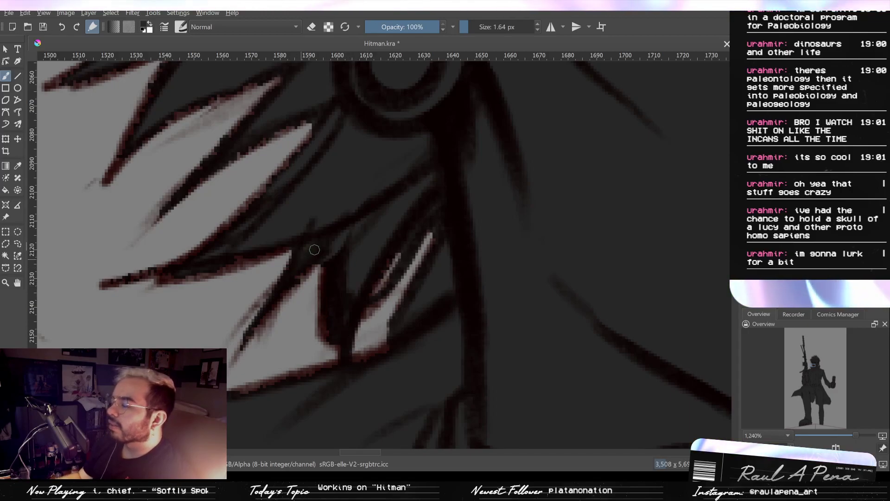
# - Fill the edge of the hair lock between the cheek and the raised collar with a 1.64 px brush
pyautogui.moveTo(509, 221); pyautogui.dragTo(409, 423)
pyautogui.moveTo(544, 360); pyautogui.dragTo(469, 359)
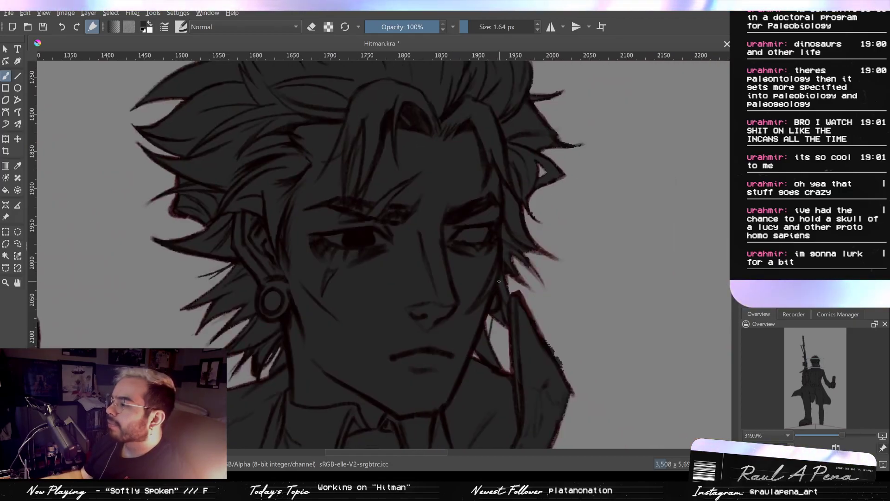
pyautogui.moveTo(493, 321); pyautogui.dragTo(495, 232)
pyautogui.moveTo(496, 311); pyautogui.dragTo(521, 337)
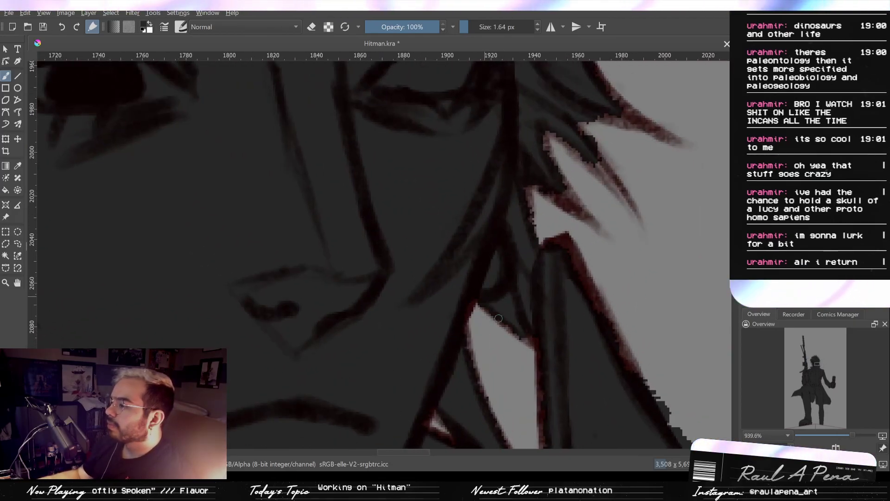
pyautogui.moveTo(519, 294); pyautogui.dragTo(516, 302)
pyautogui.moveTo(510, 335); pyautogui.dragTo(541, 359)
# - Erase the fill from the narrow gap between the hair strand and the raised collar with a 2.48 px eraser
pyautogui.press('e')
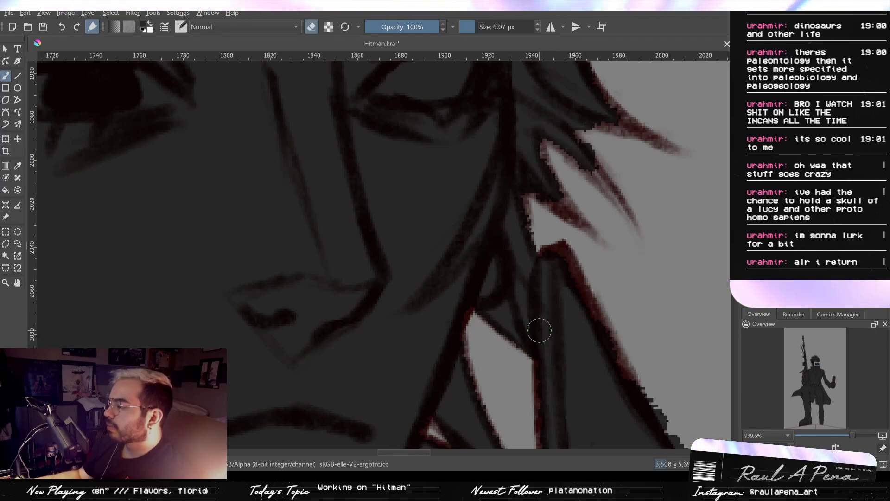
pyautogui.press('e')
pyautogui.press('e')
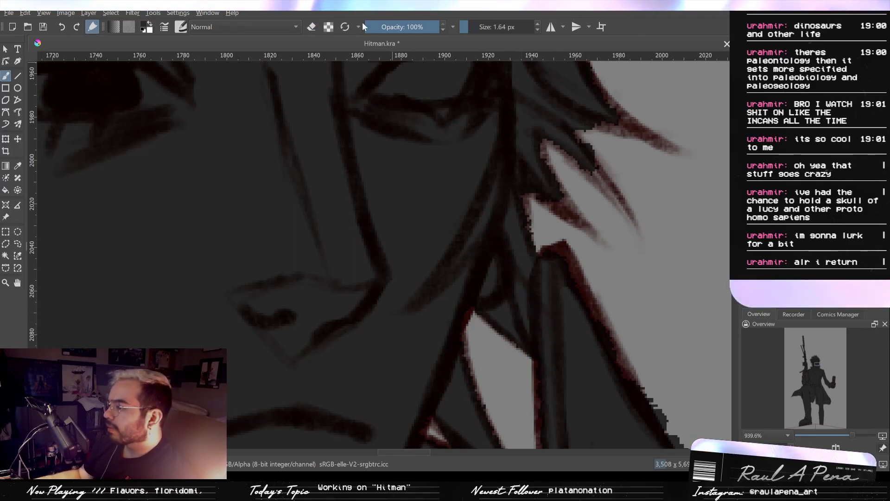
pyautogui.moveTo(557, 290)
pyautogui.keyDown('shift'); pyautogui.mouseDown()
pyautogui.moveTo(524, 295)
pyautogui.moveTo(521, 284)
pyautogui.moveTo(529, 325)
pyautogui.mouseUp(); pyautogui.keyUp('shift')
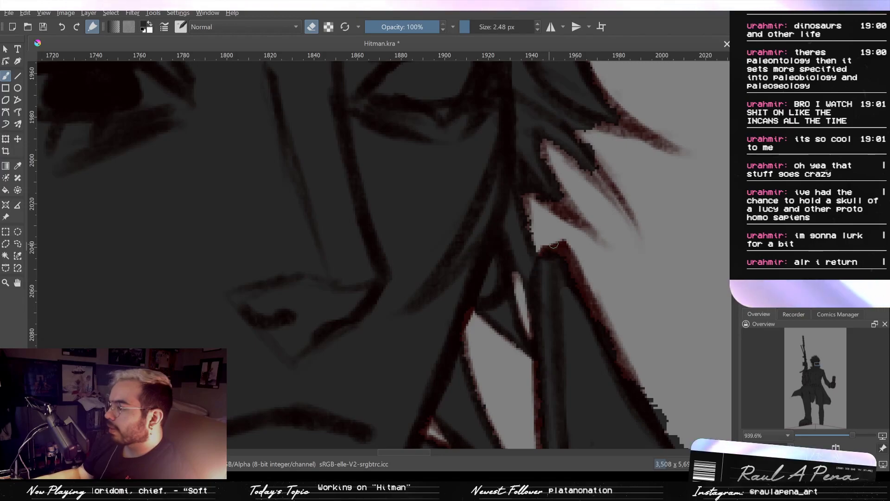
# - Fill the short hair strand just above the collar's tip with a 4.72 px brush, reducing it to 3.03 px
pyautogui.press('e')
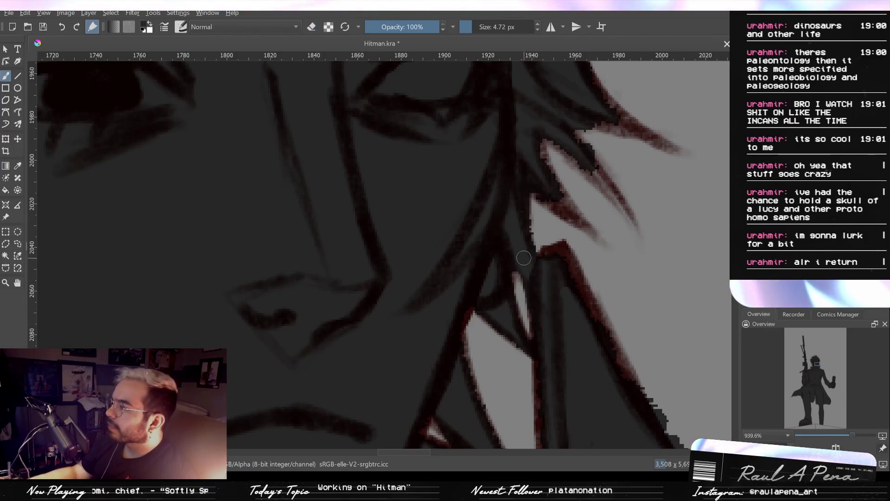
pyautogui.press('e')
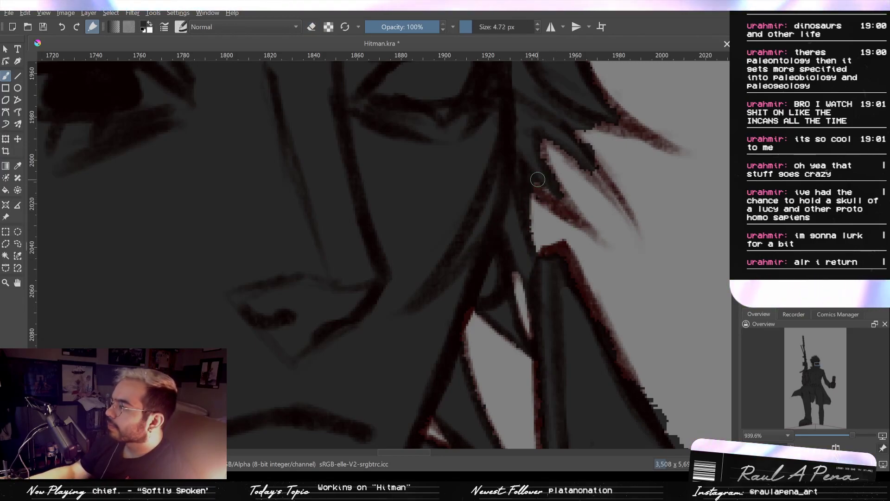
pyautogui.moveTo(536, 180); pyautogui.dragTo(569, 210)
pyautogui.moveTo(549, 181); pyautogui.dragTo(595, 233)
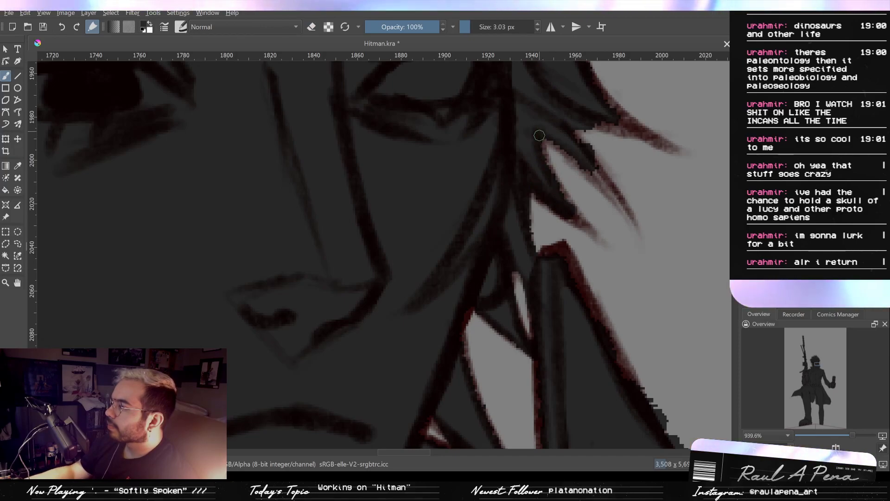
# - Fill the neighbouring thin strand to its tip with a 3.03 px brush and erase the spill beside it at 2.48 px
pyautogui.moveTo(543, 142)
pyautogui.mouseDown()
pyautogui.moveTo(553, 176)
pyautogui.moveTo(621, 198)
pyautogui.moveTo(629, 215)
pyautogui.mouseUp()
pyautogui.press('e')
pyautogui.moveTo(586, 139); pyautogui.dragTo(596, 158)
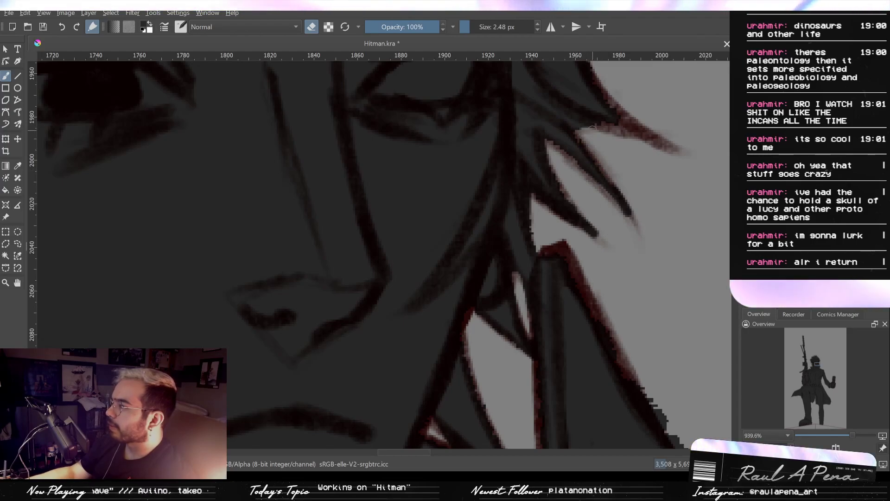
# - Fill the long hair spike beside the eye out to its outline and tip with the 3.03 px brush
pyautogui.press('e')
pyautogui.moveTo(596, 144); pyautogui.dragTo(491, 209)
pyautogui.moveTo(477, 135); pyautogui.dragTo(550, 201)
pyautogui.moveTo(513, 178); pyautogui.dragTo(550, 203)
pyautogui.moveTo(485, 186); pyautogui.dragTo(571, 215)
pyautogui.moveTo(511, 168)
pyautogui.mouseDown()
pyautogui.moveTo(525, 204)
pyautogui.moveTo(519, 251)
pyautogui.mouseUp()
pyautogui.moveTo(505, 197); pyautogui.dragTo(506, 212)
pyautogui.moveTo(530, 170); pyautogui.dragTo(497, 182)
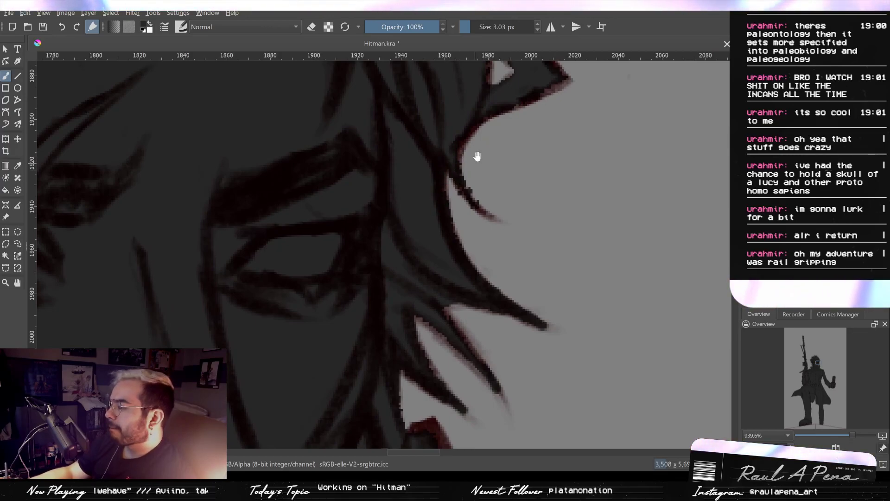
# - Erase the spill around the thin curved strand beside the eyebrow with a 2.46 px eraser, enlarging it to 9.26 px
pyautogui.moveTo(477, 156); pyautogui.dragTo(447, 178)
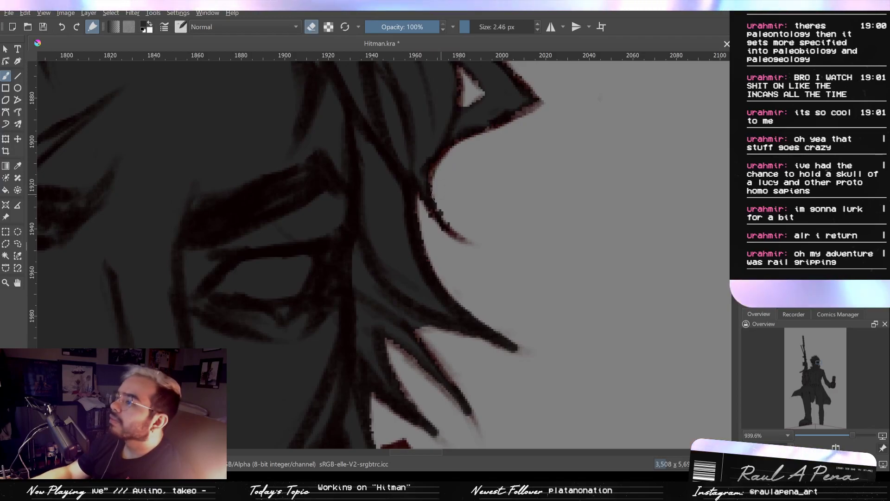
pyautogui.keyDown('shift'); pyautogui.moveTo(445, 201); pyautogui.dragTo(475, 201); pyautogui.keyUp('shift')
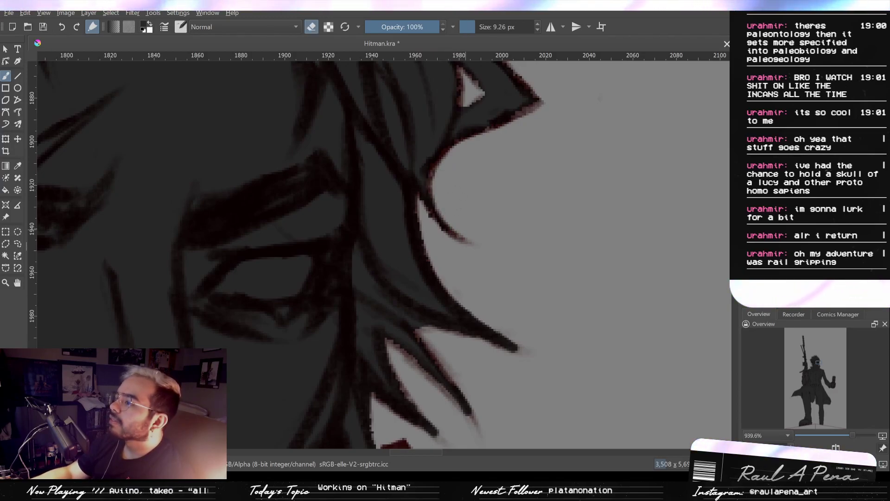
pyautogui.moveTo(431, 227)
pyautogui.mouseDown()
pyautogui.moveTo(449, 241)
pyautogui.moveTo(434, 229)
pyautogui.mouseUp()
pyautogui.moveTo(479, 178); pyautogui.dragTo(469, 257)
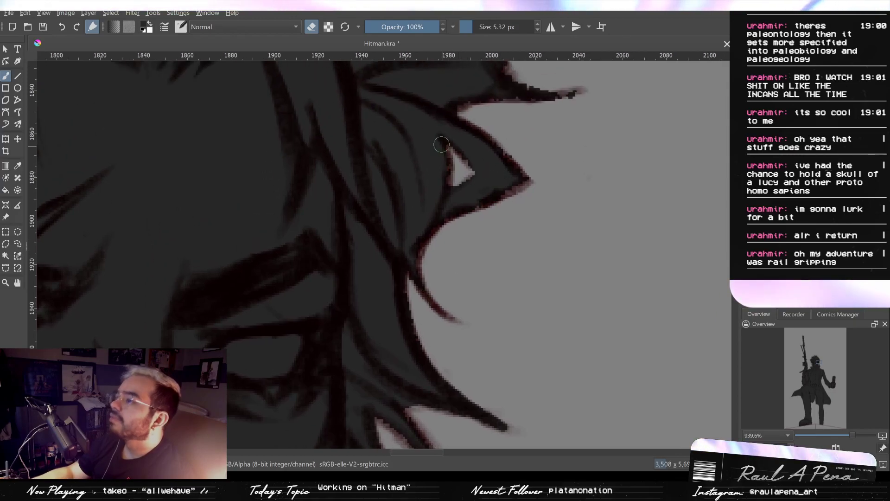
# - Fill the inner edge beside the small triangular gap in the hair spike with an 11.34 px brush
pyautogui.moveTo(434, 138); pyautogui.dragTo(433, 199)
pyautogui.moveTo(438, 150)
pyautogui.mouseDown()
pyautogui.moveTo(440, 160)
pyautogui.moveTo(464, 143)
pyautogui.moveTo(430, 192)
pyautogui.mouseUp()
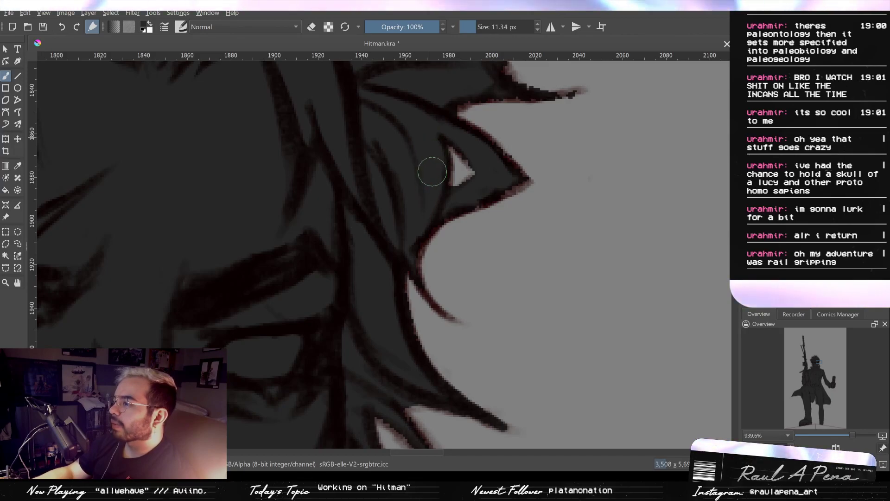
pyautogui.moveTo(493, 146); pyautogui.dragTo(496, 160)
pyautogui.keyDown('shift'); pyautogui.moveTo(461, 204); pyautogui.dragTo(411, 205); pyautogui.keyUp('shift')
pyautogui.keyDown('shift'); pyautogui.moveTo(475, 210); pyautogui.dragTo(477, 214); pyautogui.keyUp('shift')
# - Reduce the brush to 0.63 px and fill the thin hair spike above the triangular gap out to its tip
pyautogui.moveTo(475, 158); pyautogui.dragTo(440, 221)
pyautogui.keyDown('shift'); pyautogui.moveTo(477, 169); pyautogui.dragTo(451, 169); pyautogui.keyUp('shift')
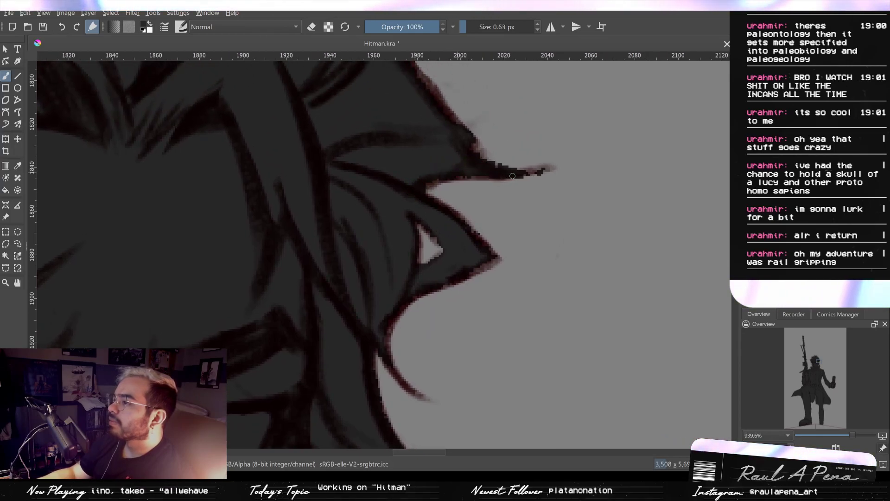
pyautogui.moveTo(519, 175); pyautogui.dragTo(560, 167)
pyautogui.press('e')
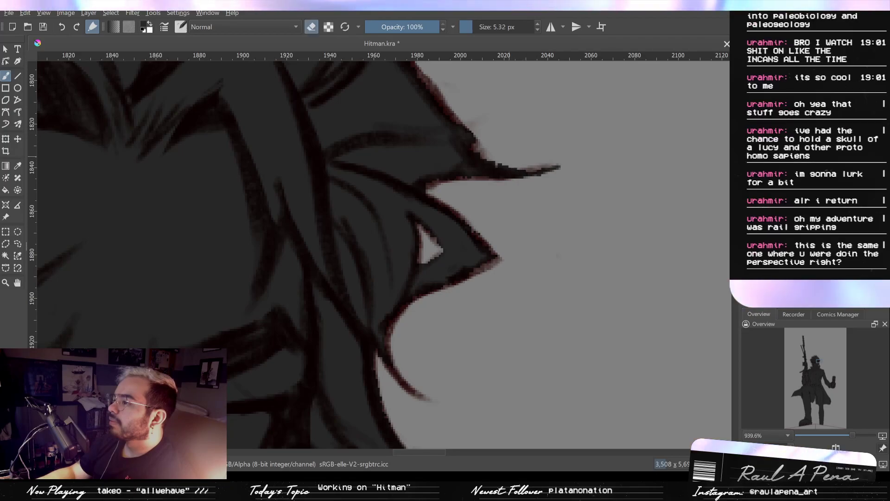
# - Fill the base of the short curved spike on the upper side of the hair with a 4.61 px brush
pyautogui.scroll(-5, 506, 227)
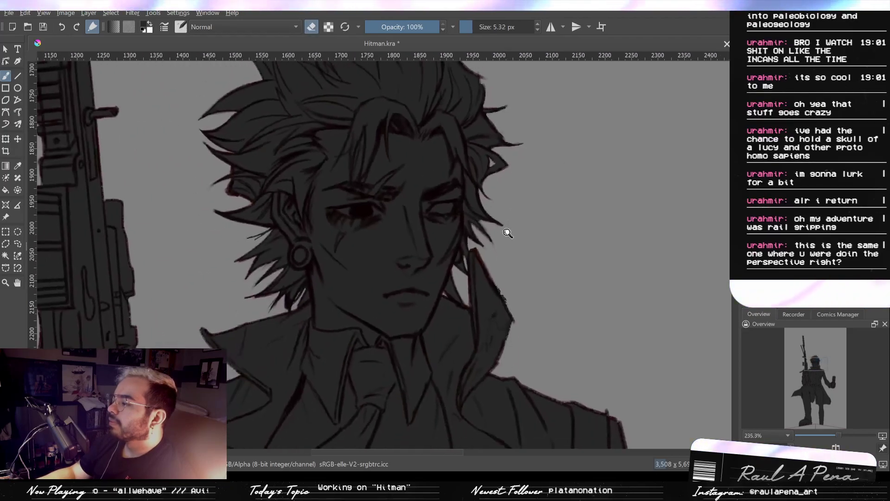
pyautogui.scroll(6, 516, 235)
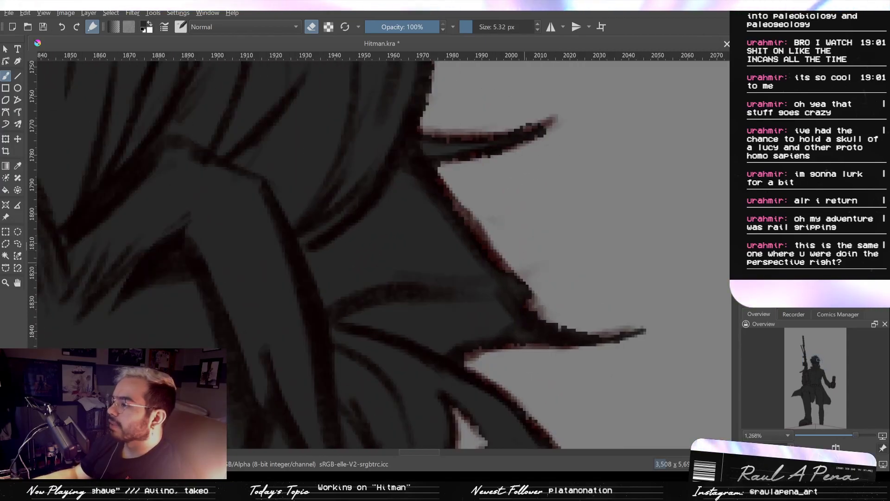
pyautogui.scroll(-4, 503, 212)
pyautogui.scroll(3, 503, 213)
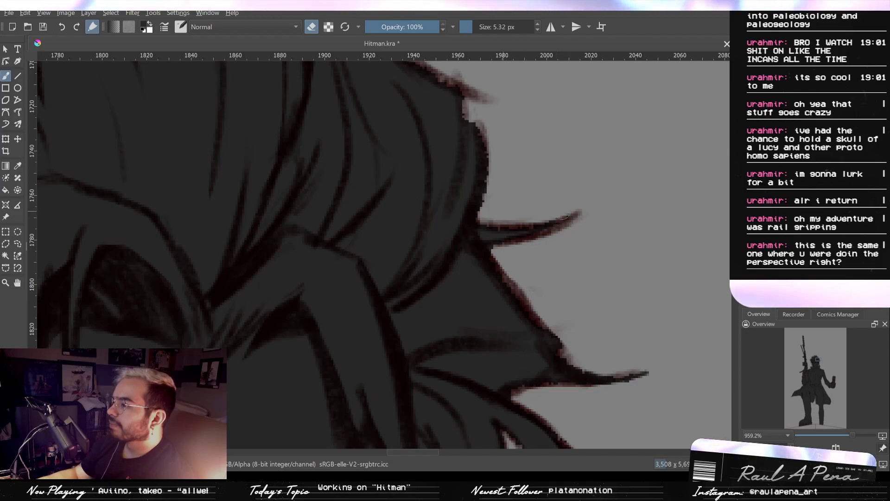
pyautogui.moveTo(526, 194); pyautogui.dragTo(561, 271)
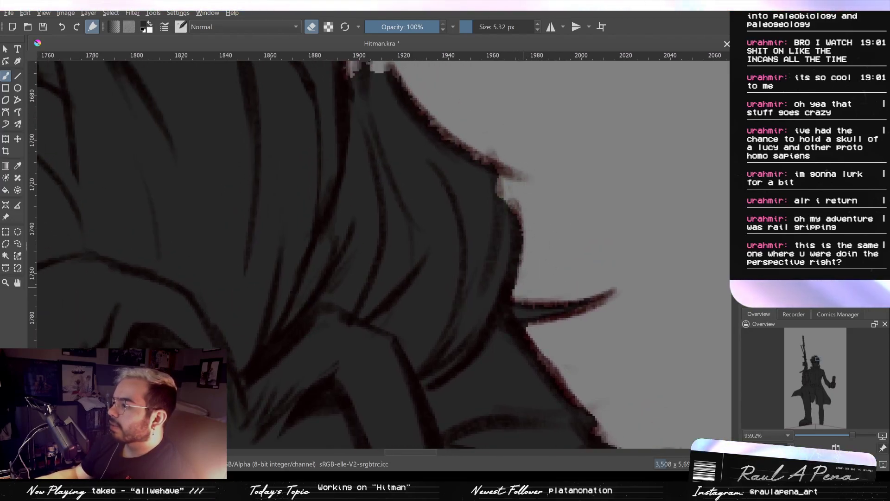
pyautogui.moveTo(522, 218); pyautogui.dragTo(535, 262)
pyautogui.moveTo(463, 138); pyautogui.dragTo(503, 237)
pyautogui.hotkey('ctrl', 'z')
pyautogui.moveTo(459, 131)
pyautogui.mouseDown()
pyautogui.moveTo(398, 182)
pyautogui.moveTo(408, 230)
pyautogui.mouseUp()
pyautogui.moveTo(420, 182)
pyautogui.mouseDown()
pyautogui.moveTo(423, 163)
pyautogui.moveTo(404, 229)
pyautogui.moveTo(401, 216)
pyautogui.moveTo(405, 224)
pyautogui.moveTo(421, 191)
pyautogui.moveTo(414, 227)
pyautogui.moveTo(446, 142)
pyautogui.moveTo(491, 114)
pyautogui.mouseUp()
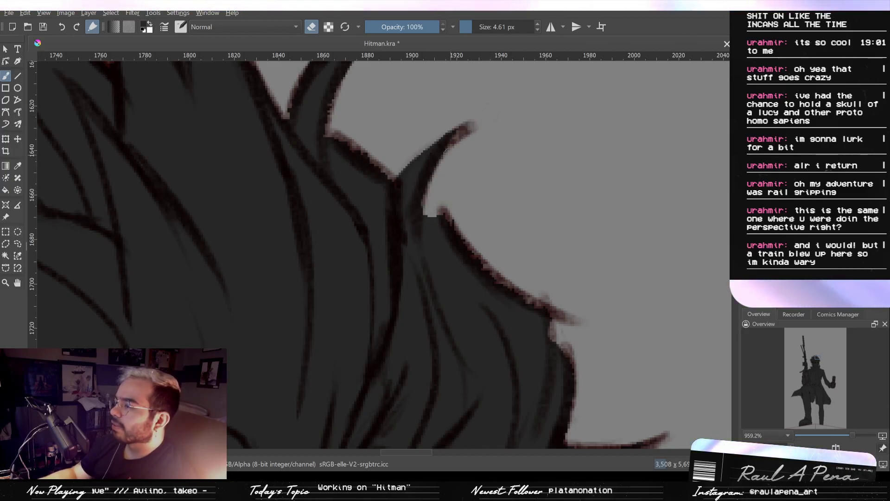
# - Fill the notch at the curved spike's base and the ragged hair edge below it with a 4.69 px brush
pyautogui.moveTo(426, 208); pyautogui.dragTo(433, 204)
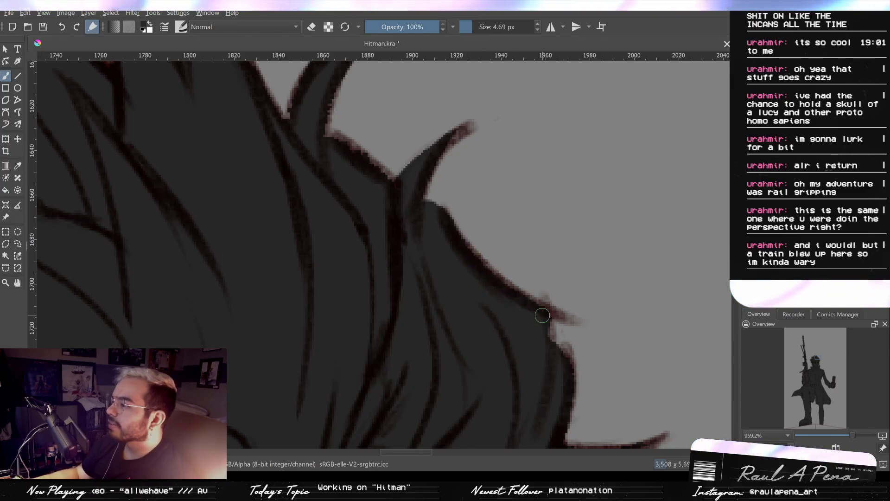
pyautogui.moveTo(542, 315); pyautogui.dragTo(552, 337)
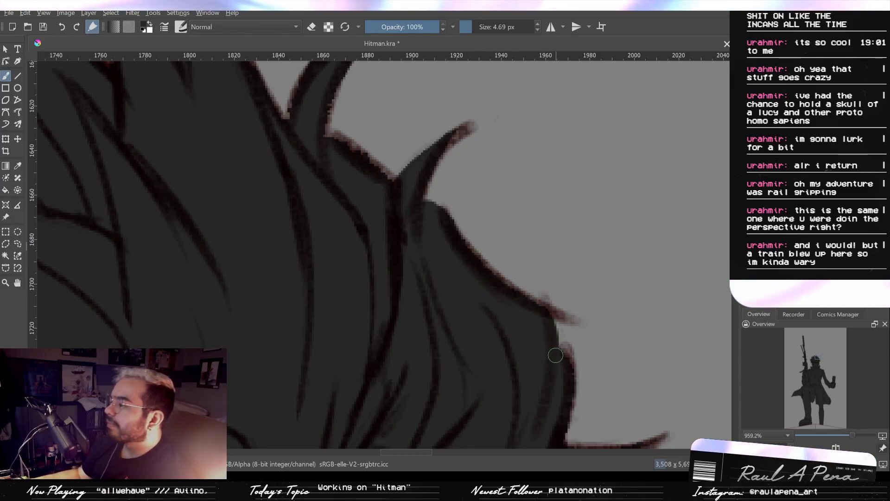
pyautogui.moveTo(560, 357)
pyautogui.mouseDown()
pyautogui.moveTo(580, 353)
pyautogui.moveTo(618, 393)
pyautogui.mouseUp()
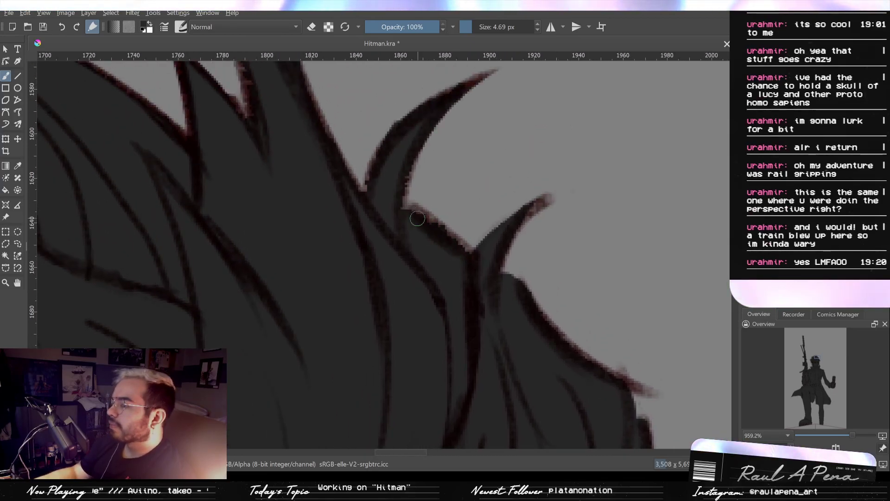
# - Fill the hair edge between the two curved spikes out to its outline with the 4.69 px brush
pyautogui.moveTo(438, 231); pyautogui.dragTo(478, 261)
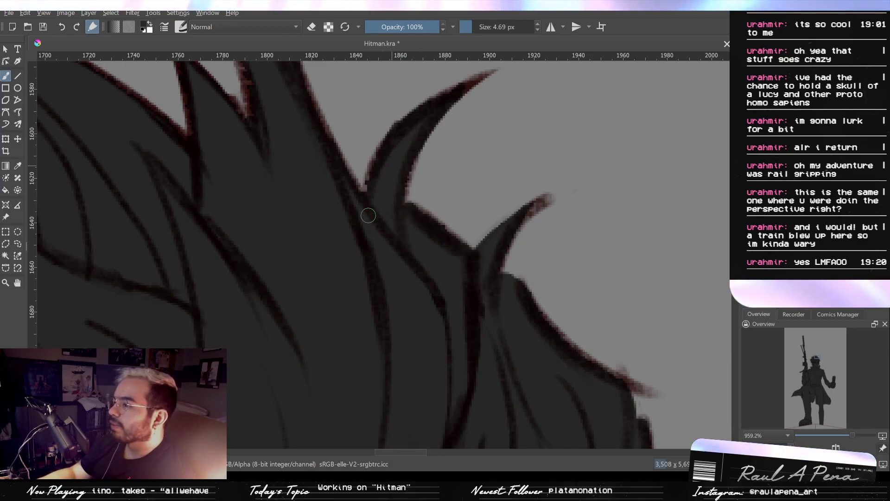
pyautogui.moveTo(388, 142); pyautogui.dragTo(382, 217)
pyautogui.moveTo(301, 175); pyautogui.dragTo(356, 192)
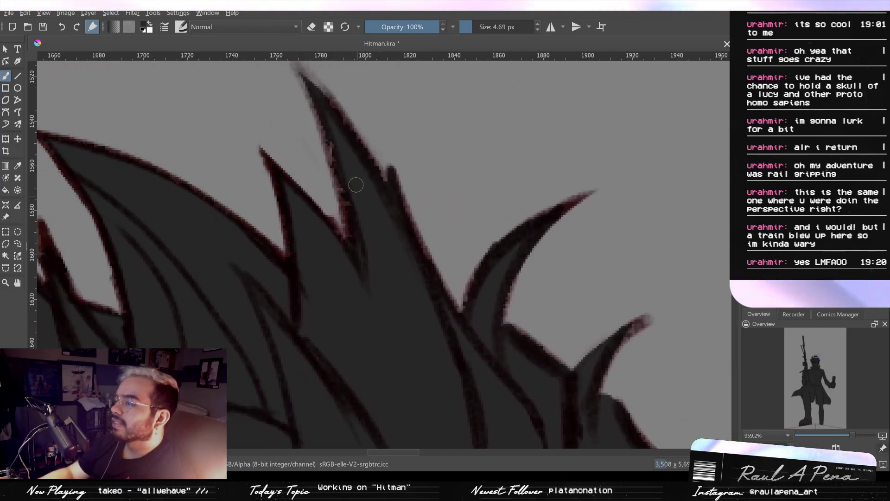
# - Touch up the uneven edges of the tall spikes on top of the hair, reducing the brush to 2.05 px
pyautogui.moveTo(358, 241); pyautogui.dragTo(395, 229)
pyautogui.moveTo(337, 210)
pyautogui.mouseDown()
pyautogui.moveTo(406, 294)
pyautogui.moveTo(346, 218)
pyautogui.moveTo(417, 274)
pyautogui.mouseUp()
pyautogui.moveTo(324, 265)
pyautogui.mouseDown()
pyautogui.moveTo(339, 291)
pyautogui.moveTo(378, 254)
pyautogui.moveTo(410, 260)
pyautogui.moveTo(429, 201)
pyautogui.moveTo(460, 314)
pyautogui.mouseUp()
pyautogui.moveTo(321, 218); pyautogui.dragTo(340, 159)
pyautogui.moveTo(365, 187)
pyautogui.mouseDown()
pyautogui.moveTo(351, 156)
pyautogui.moveTo(370, 196)
pyautogui.moveTo(361, 184)
pyautogui.moveTo(367, 216)
pyautogui.moveTo(364, 209)
pyautogui.moveTo(440, 366)
pyautogui.moveTo(385, 215)
pyautogui.moveTo(392, 257)
pyautogui.mouseUp()
pyautogui.moveTo(448, 299); pyautogui.dragTo(507, 287)
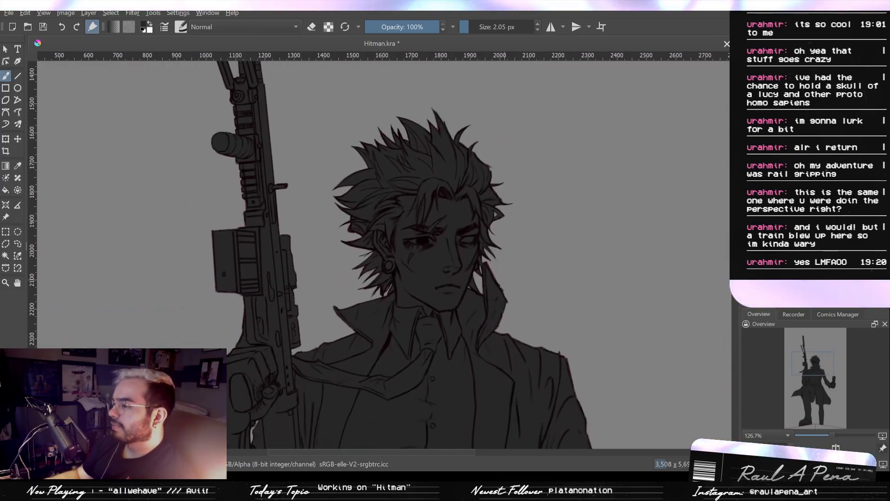
# - Touch up the fill along the notched rail on the gun's outer edge with the 2.05 px brush
pyautogui.moveTo(286, 204); pyautogui.dragTo(431, 253)
pyautogui.moveTo(419, 253); pyautogui.dragTo(420, 230)
pyautogui.moveTo(350, 286); pyautogui.dragTo(399, 198)
pyautogui.moveTo(389, 216); pyautogui.dragTo(391, 192)
pyautogui.moveTo(420, 135); pyautogui.dragTo(437, 384)
pyautogui.moveTo(441, 304); pyautogui.dragTo(440, 380)
pyautogui.moveTo(435, 271); pyautogui.dragTo(433, 282)
pyautogui.moveTo(431, 355); pyautogui.dragTo(428, 350)
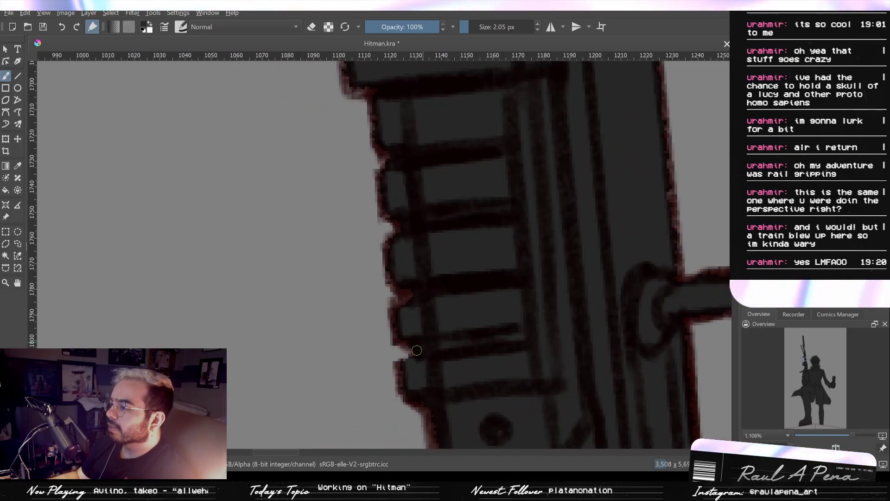
pyautogui.moveTo(419, 260); pyautogui.dragTo(424, 325)
pyautogui.moveTo(427, 299)
pyautogui.mouseDown()
pyautogui.moveTo(435, 361)
pyautogui.moveTo(430, 319)
pyautogui.mouseUp()
# - Touch up the lower rim of the gun's cylindrical attachment and the rail edge above it with the 2.05 px brush
pyautogui.moveTo(392, 281)
pyautogui.mouseDown()
pyautogui.moveTo(384, 254)
pyautogui.moveTo(347, 218)
pyautogui.mouseUp()
pyautogui.moveTo(301, 256); pyautogui.dragTo(308, 265)
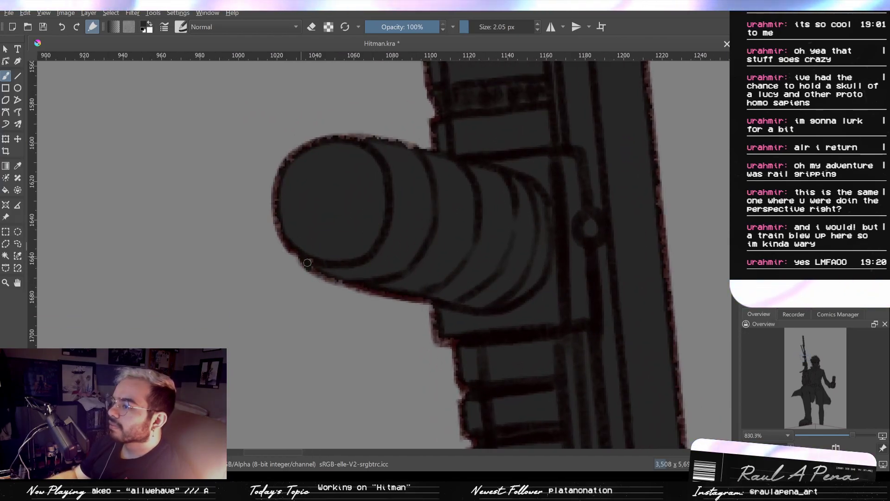
pyautogui.moveTo(389, 184); pyautogui.dragTo(400, 220)
pyautogui.moveTo(494, 209); pyautogui.dragTo(464, 272)
pyautogui.moveTo(459, 198); pyautogui.dragTo(461, 273)
pyautogui.moveTo(462, 237); pyautogui.dragTo(462, 257)
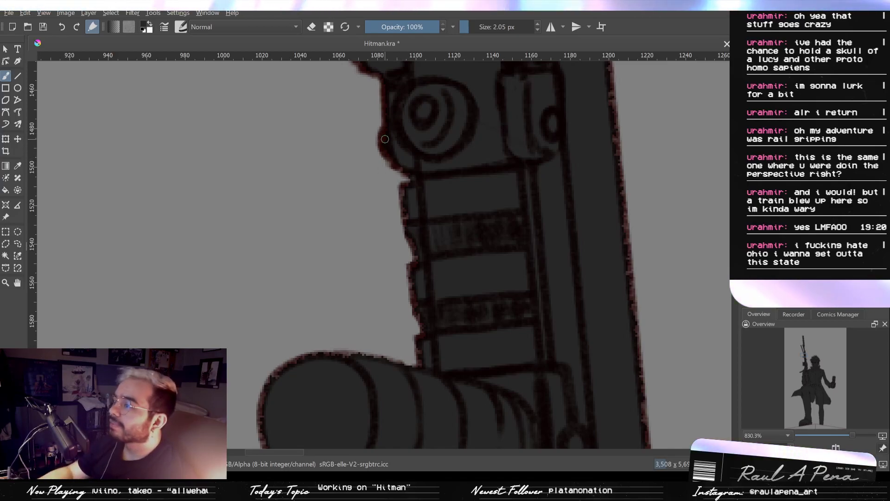
# - Erase the spill inside the ring-shaped catch beside the gun barrel with an 8.36 px eraser
pyautogui.moveTo(408, 133); pyautogui.dragTo(405, 262)
pyautogui.scroll(-2, 385, 235)
pyautogui.moveTo(369, 135); pyautogui.dragTo(411, 278)
pyautogui.moveTo(391, 205); pyautogui.dragTo(435, 302)
pyautogui.moveTo(353, 107); pyautogui.dragTo(396, 206)
pyautogui.moveTo(489, 194)
pyautogui.mouseDown()
pyautogui.moveTo(463, 190)
pyautogui.moveTo(493, 201)
pyautogui.moveTo(485, 232)
pyautogui.moveTo(490, 298)
pyautogui.moveTo(505, 312)
pyautogui.mouseUp()
pyautogui.press('e')
pyautogui.moveTo(505, 313); pyautogui.dragTo(481, 208)
pyautogui.moveTo(577, 218)
pyautogui.mouseDown()
pyautogui.moveTo(564, 218)
pyautogui.moveTo(577, 206)
pyautogui.moveTo(586, 228)
pyautogui.mouseUp()
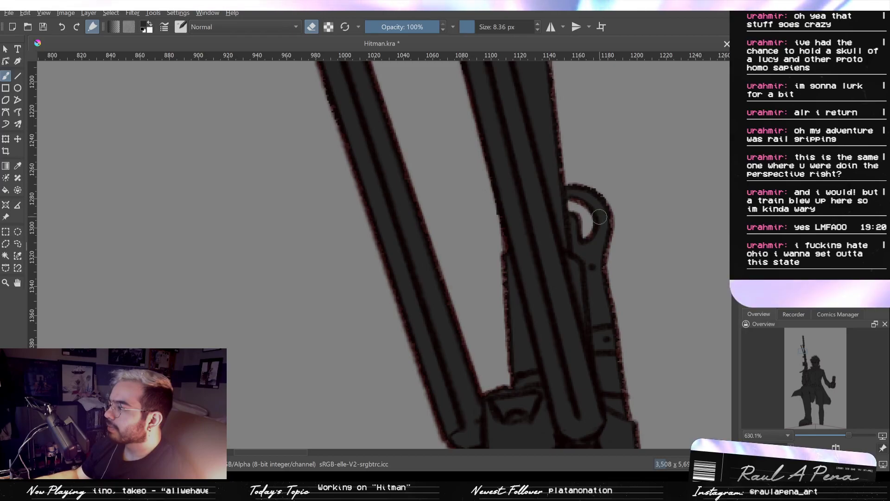
pyautogui.moveTo(542, 172); pyautogui.dragTo(534, 241)
# - Check the bipod legs and the gun barrel for gaps and spill, with the eraser at 10.82 px and the brush at 9.25 px
pyautogui.press('e')
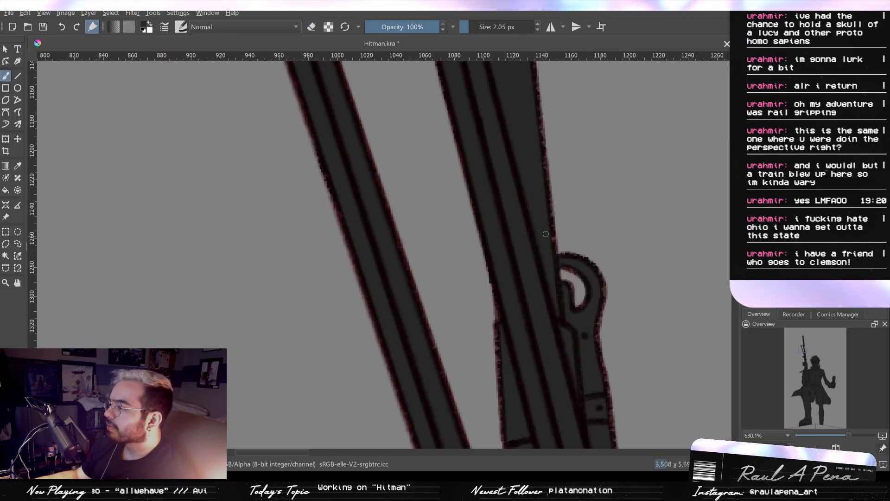
pyautogui.moveTo(549, 194); pyautogui.dragTo(563, 287)
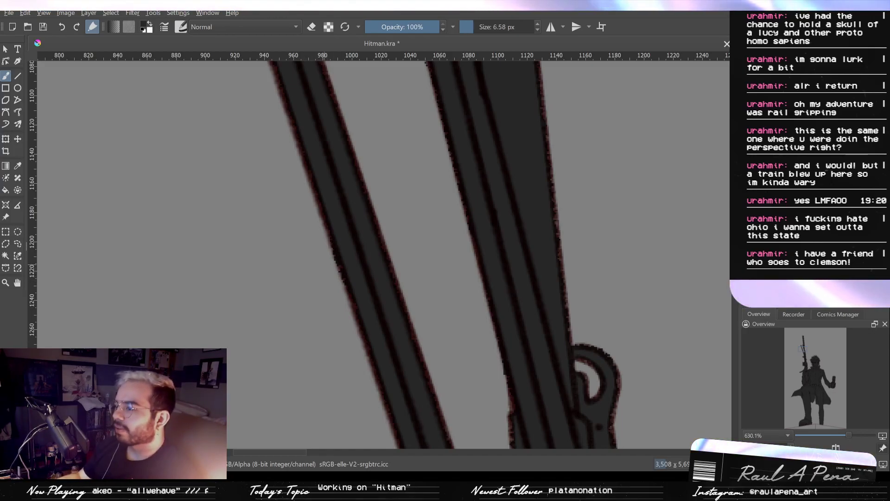
pyautogui.press('e')
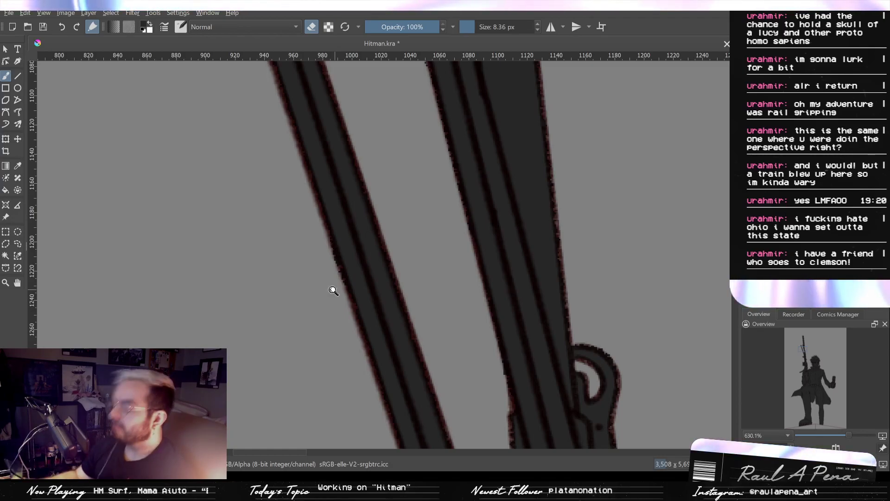
pyautogui.scroll(-5, 423, 261)
pyautogui.moveTo(423, 261); pyautogui.dragTo(431, 326)
pyautogui.moveTo(416, 194)
pyautogui.mouseDown()
pyautogui.moveTo(440, 128)
pyautogui.moveTo(449, 206)
pyautogui.mouseUp()
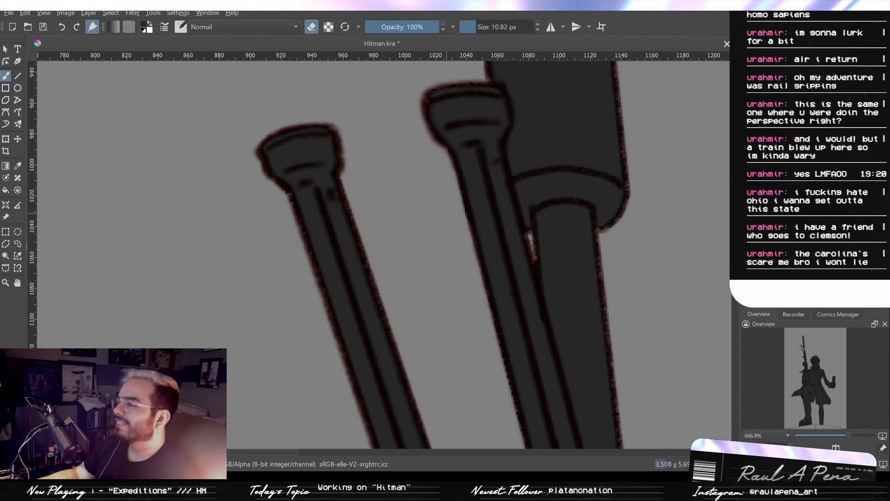
pyautogui.moveTo(502, 231); pyautogui.dragTo(432, 249)
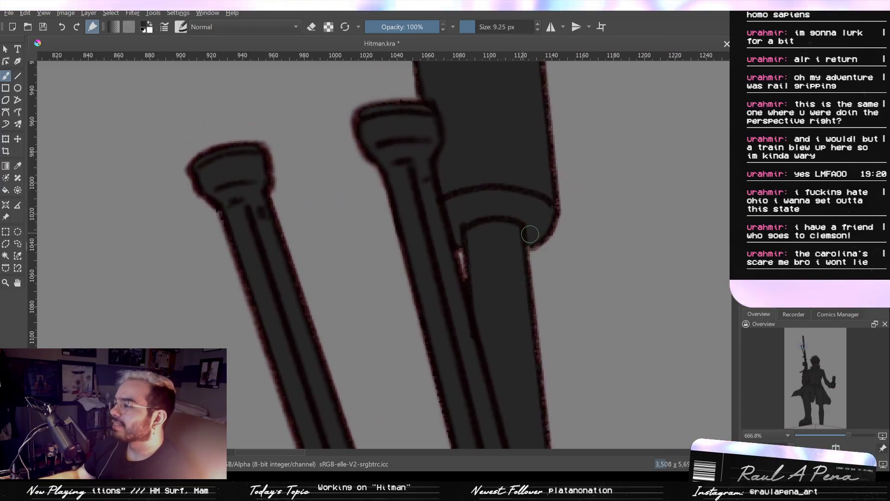
pyautogui.moveTo(530, 237)
pyautogui.mouseDown()
pyautogui.moveTo(533, 278)
pyautogui.moveTo(519, 242)
pyautogui.moveTo(451, 270)
pyautogui.mouseUp()
pyautogui.moveTo(460, 142); pyautogui.dragTo(468, 323)
pyautogui.moveTo(469, 222); pyautogui.dragTo(467, 278)
pyautogui.moveTo(465, 215); pyautogui.dragTo(466, 308)
pyautogui.moveTo(458, 168)
pyautogui.mouseDown()
pyautogui.moveTo(462, 229)
pyautogui.moveTo(453, 185)
pyautogui.mouseUp()
pyautogui.moveTo(459, 286); pyautogui.dragTo(448, 174)
pyautogui.moveTo(465, 346); pyautogui.dragTo(456, 183)
pyautogui.moveTo(473, 357); pyautogui.dragTo(446, 290)
pyautogui.moveTo(446, 251); pyautogui.dragTo(439, 162)
pyautogui.moveTo(432, 204); pyautogui.dragTo(463, 357)
pyautogui.moveTo(455, 282); pyautogui.dragTo(458, 318)
pyautogui.moveTo(449, 229); pyautogui.dragTo(453, 292)
pyautogui.moveTo(458, 236); pyautogui.dragTo(472, 303)
pyautogui.moveTo(459, 217); pyautogui.dragTo(457, 297)
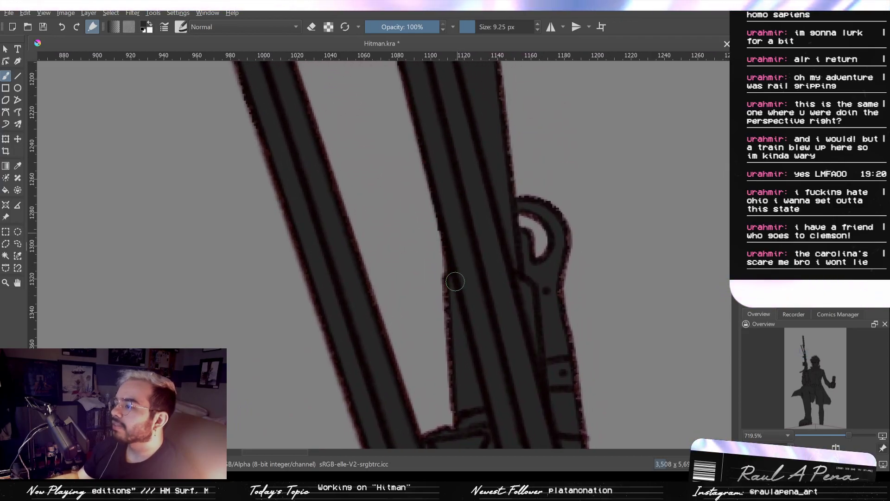
# - Check the gun's outline from the ring-shaped catch down to the lower body for remaining gaps
pyautogui.moveTo(471, 227)
pyautogui.mouseDown()
pyautogui.moveTo(471, 272)
pyautogui.moveTo(464, 211)
pyautogui.mouseUp()
pyautogui.moveTo(469, 252); pyautogui.dragTo(457, 156)
pyautogui.moveTo(478, 285); pyautogui.dragTo(462, 151)
pyautogui.moveTo(491, 297)
pyautogui.mouseDown()
pyautogui.moveTo(488, 229)
pyautogui.moveTo(472, 187)
pyautogui.mouseUp()
pyautogui.moveTo(491, 258); pyautogui.dragTo(491, 211)
pyautogui.moveTo(484, 243); pyautogui.dragTo(474, 162)
pyautogui.moveTo(533, 244); pyautogui.dragTo(500, 201)
pyautogui.moveTo(497, 264); pyautogui.dragTo(454, 171)
pyautogui.moveTo(488, 294); pyautogui.dragTo(490, 274)
pyautogui.moveTo(491, 275)
pyautogui.mouseDown()
pyautogui.moveTo(485, 232)
pyautogui.moveTo(494, 221)
pyautogui.mouseUp()
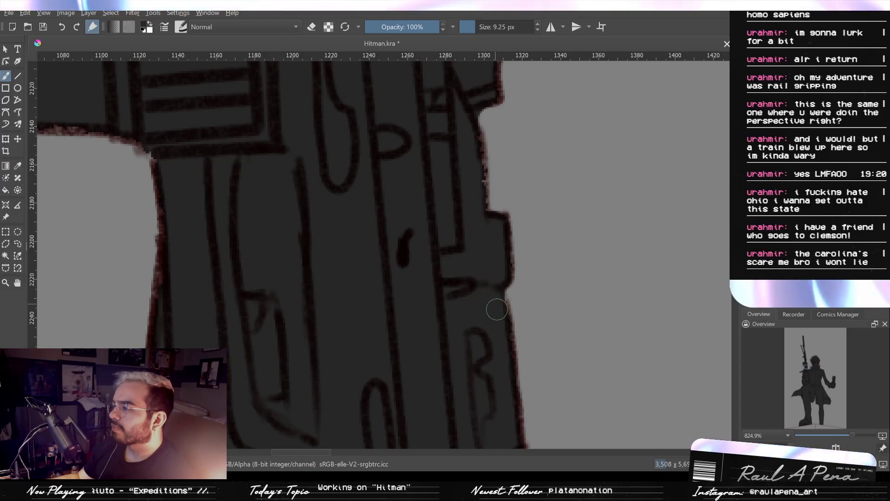
# - Erase the spill in the gap between the gun and the coat's shoulder, and fill the shoulder's upper edge with a 9.25 px brush
pyautogui.moveTo(498, 324)
pyautogui.mouseDown()
pyautogui.moveTo(491, 284)
pyautogui.moveTo(491, 312)
pyautogui.moveTo(474, 314)
pyautogui.moveTo(484, 271)
pyautogui.mouseUp()
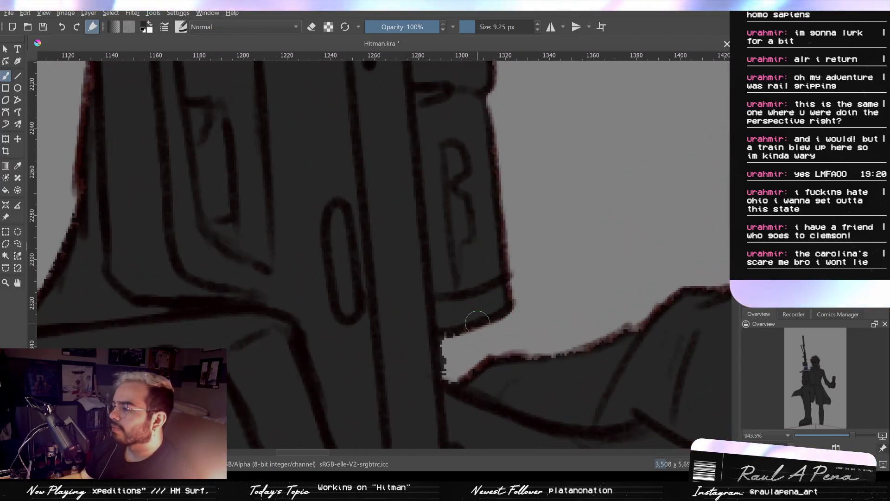
pyautogui.press('e')
pyautogui.moveTo(455, 351); pyautogui.dragTo(456, 368)
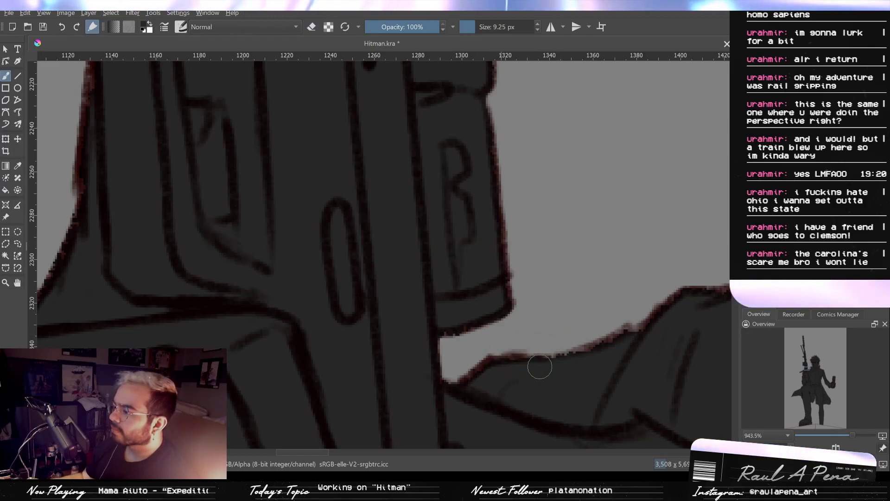
pyautogui.moveTo(614, 342); pyautogui.dragTo(537, 336)
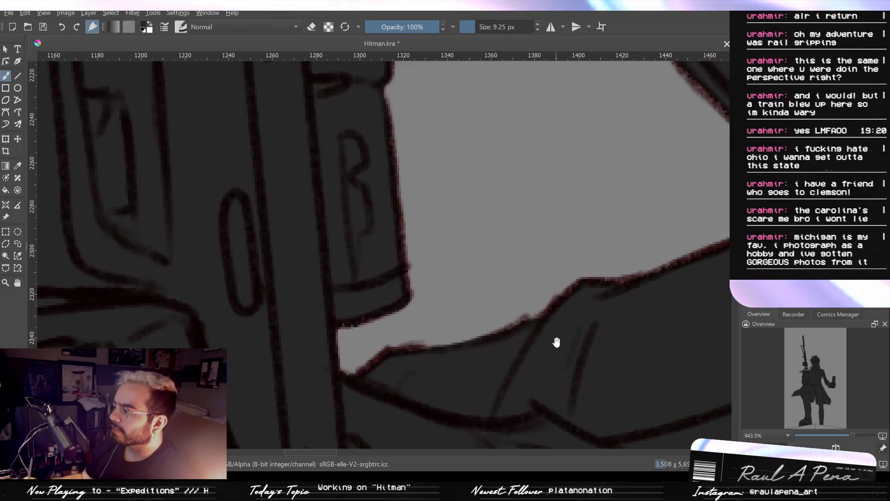
pyautogui.moveTo(560, 345); pyautogui.dragTo(532, 338)
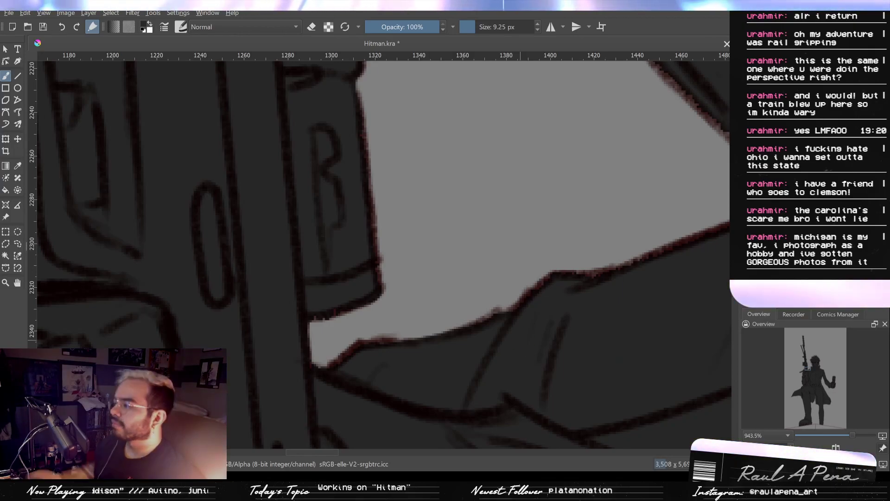
# - Check the outlines of the collar, shoulder, sleeve and phone hand for gaps or spill
pyautogui.moveTo(472, 279)
pyautogui.mouseDown()
pyautogui.moveTo(563, 302)
pyautogui.moveTo(455, 374)
pyautogui.moveTo(455, 394)
pyautogui.moveTo(410, 352)
pyautogui.moveTo(461, 250)
pyautogui.moveTo(441, 177)
pyautogui.moveTo(463, 326)
pyautogui.mouseUp()
pyautogui.press('e')
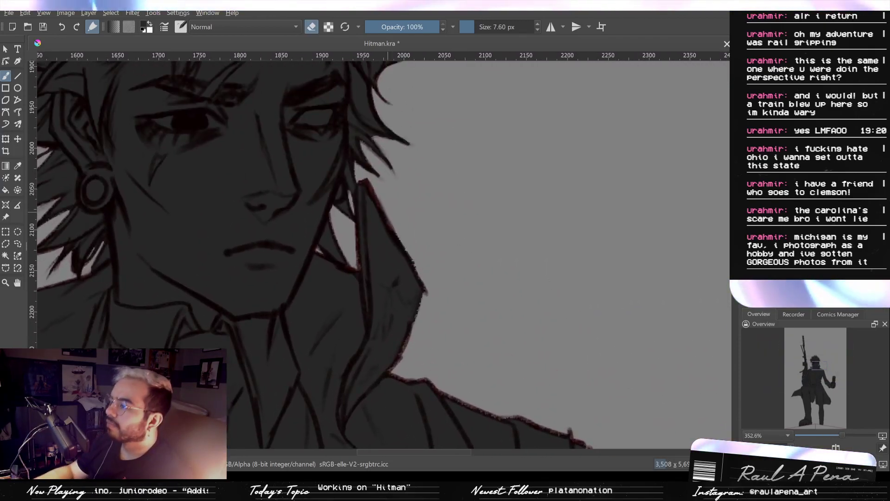
pyautogui.moveTo(421, 337); pyautogui.dragTo(385, 231)
pyautogui.moveTo(545, 330); pyautogui.dragTo(479, 225)
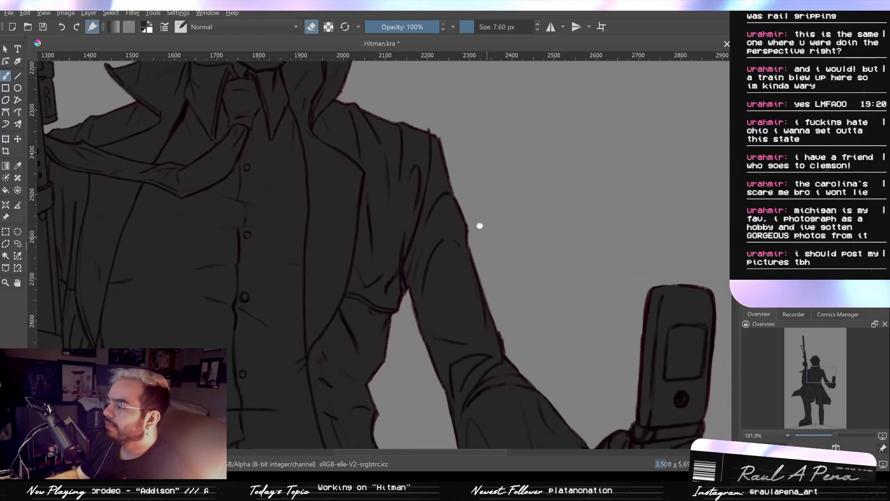
pyautogui.moveTo(520, 280); pyautogui.dragTo(473, 234)
pyautogui.moveTo(492, 287); pyautogui.dragTo(501, 208)
pyautogui.moveTo(362, 284); pyautogui.dragTo(482, 199)
pyautogui.moveTo(468, 355); pyautogui.dragTo(555, 256)
# - Clean up the narrow gap between the raised forearm and the gun's stock with a 3.08 px eraser
pyautogui.moveTo(234, 191); pyautogui.dragTo(441, 313)
pyautogui.moveTo(433, 266); pyautogui.dragTo(447, 375)
pyautogui.moveTo(313, 232); pyautogui.dragTo(369, 88)
pyautogui.moveTo(407, 117); pyautogui.dragTo(393, 208)
pyautogui.moveTo(461, 223); pyautogui.dragTo(474, 165)
pyautogui.press('e')
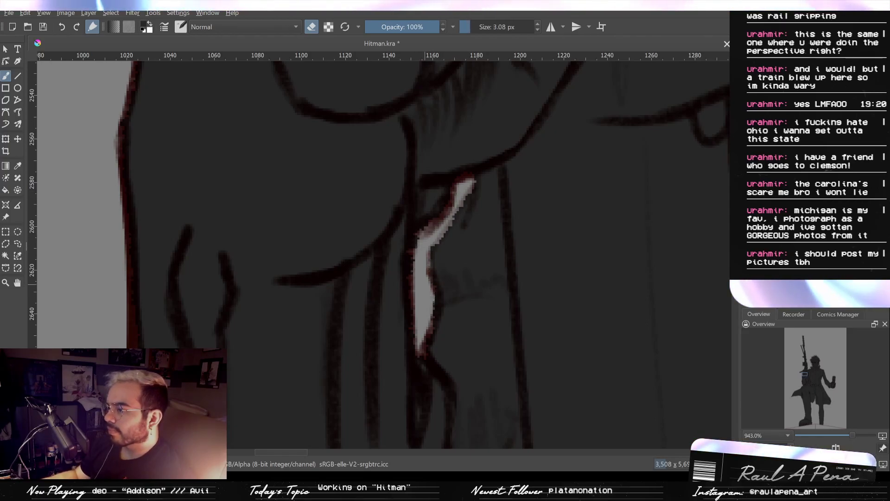
pyautogui.press('e')
pyautogui.moveTo(478, 272)
pyautogui.mouseDown()
pyautogui.moveTo(472, 364)
pyautogui.moveTo(478, 315)
pyautogui.moveTo(461, 242)
pyautogui.moveTo(473, 288)
pyautogui.mouseUp()
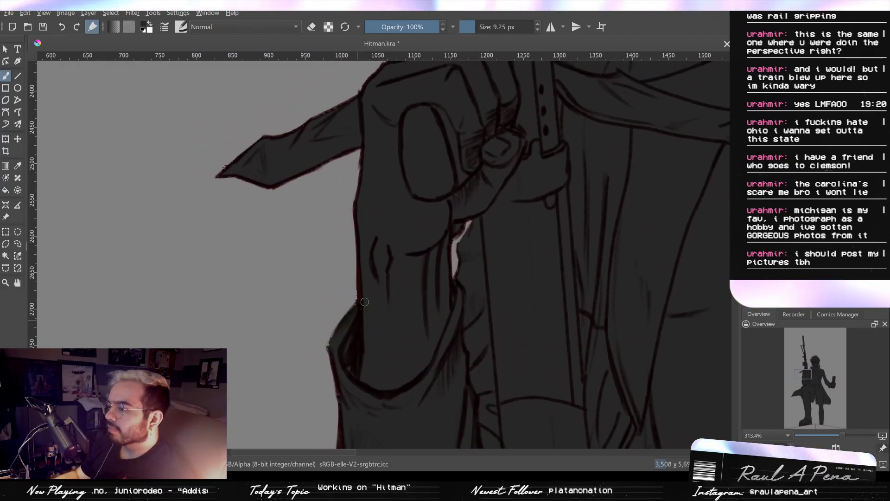
pyautogui.moveTo(377, 250); pyautogui.dragTo(380, 297)
pyautogui.moveTo(386, 223)
pyautogui.mouseDown()
pyautogui.moveTo(388, 304)
pyautogui.moveTo(405, 204)
pyautogui.moveTo(425, 325)
pyautogui.mouseUp()
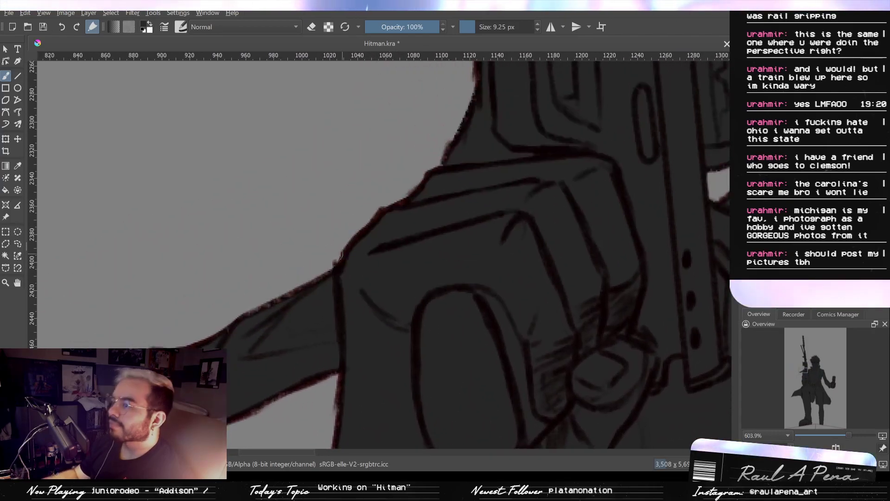
pyautogui.moveTo(417, 172); pyautogui.dragTo(416, 369)
pyautogui.moveTo(480, 358); pyautogui.dragTo(394, 150)
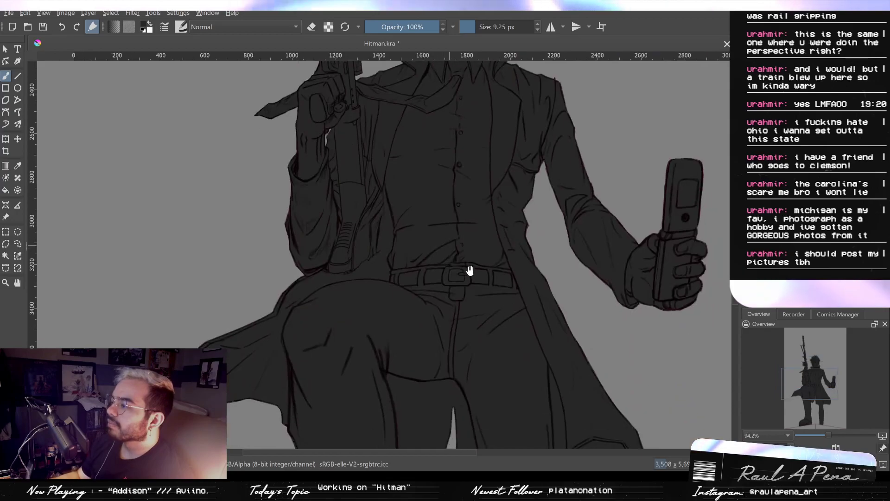
# - Clean up the lower fingers' outline on the phone hand with a 3.08 px eraser and a 9.25 px brush
pyautogui.moveTo(475, 300); pyautogui.dragTo(410, 255)
pyautogui.moveTo(457, 313); pyautogui.dragTo(408, 309)
pyautogui.moveTo(487, 276); pyautogui.dragTo(552, 219)
pyautogui.moveTo(632, 216); pyautogui.dragTo(462, 322)
pyautogui.moveTo(533, 274); pyautogui.dragTo(569, 279)
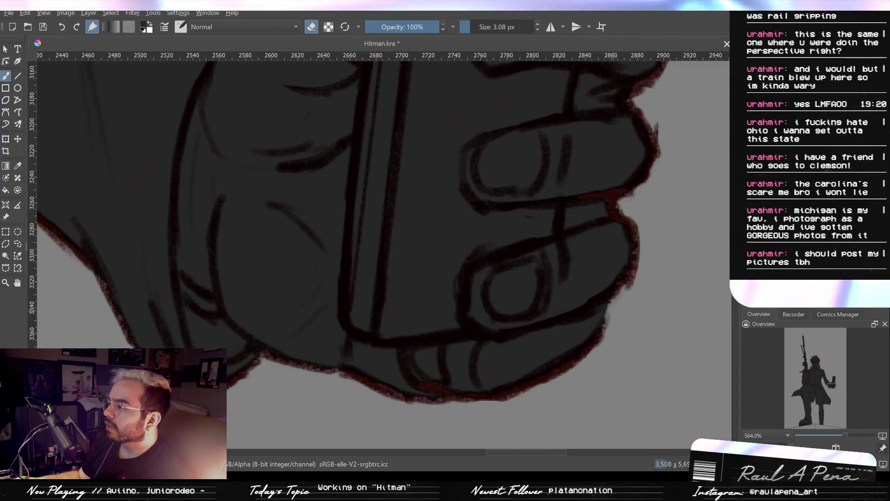
pyautogui.press('e')
pyautogui.moveTo(605, 308); pyautogui.dragTo(595, 357)
pyautogui.moveTo(610, 277)
pyautogui.mouseDown()
pyautogui.moveTo(597, 263)
pyautogui.moveTo(603, 236)
pyautogui.moveTo(562, 251)
pyautogui.mouseUp()
pyautogui.moveTo(581, 250); pyautogui.dragTo(536, 294)
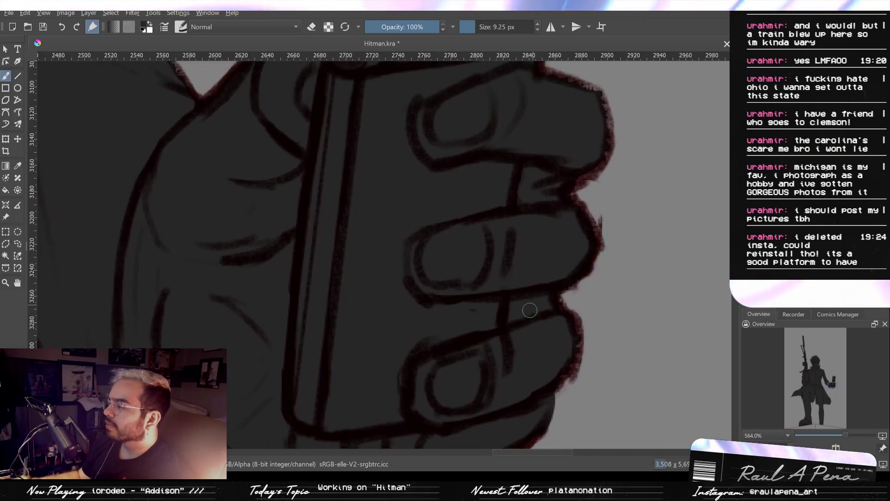
# - Fill the outer edges of the upper fingers and the phone's hinge with a 9.25 px brush
pyautogui.moveTo(520, 271); pyautogui.dragTo(523, 288)
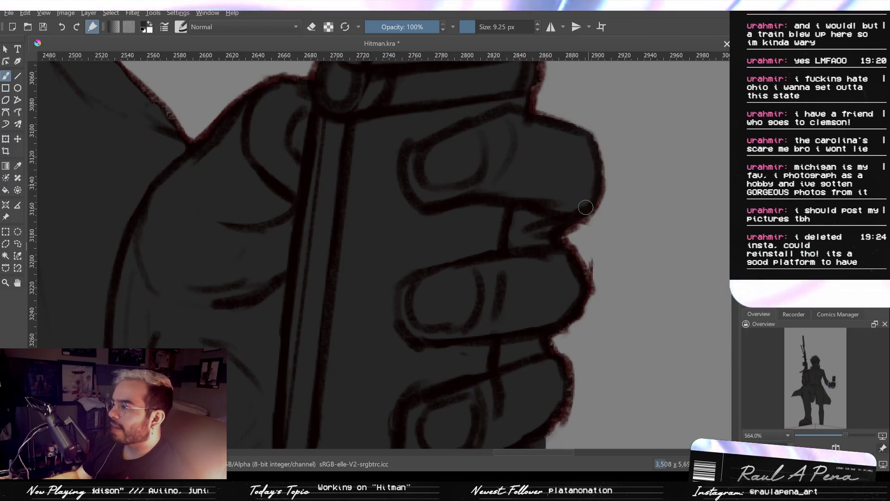
pyautogui.moveTo(561, 189); pyautogui.dragTo(510, 212)
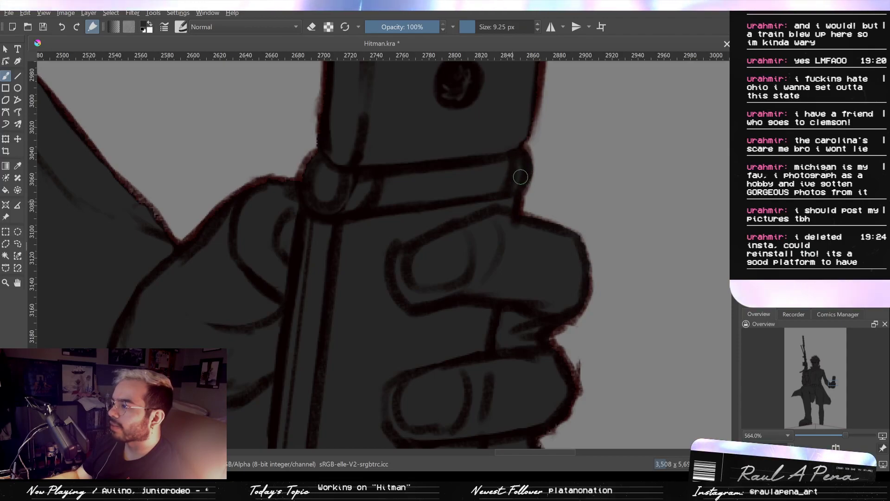
pyautogui.moveTo(520, 168)
pyautogui.mouseDown()
pyautogui.moveTo(505, 227)
pyautogui.moveTo(517, 173)
pyautogui.moveTo(510, 205)
pyautogui.mouseUp()
pyautogui.moveTo(506, 111); pyautogui.dragTo(500, 233)
pyautogui.moveTo(421, 203); pyautogui.dragTo(421, 272)
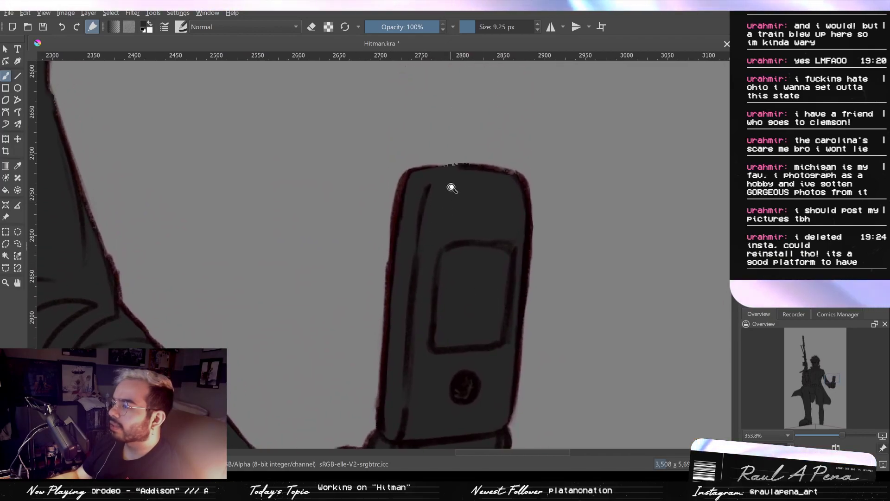
# - Erase the ragged spill along the phone's top edge with 3.08 px and 20.60 px erasers, and fill its outline with a 9.25 px brush
pyautogui.moveTo(450, 194); pyautogui.dragTo(470, 148)
pyautogui.press('e')
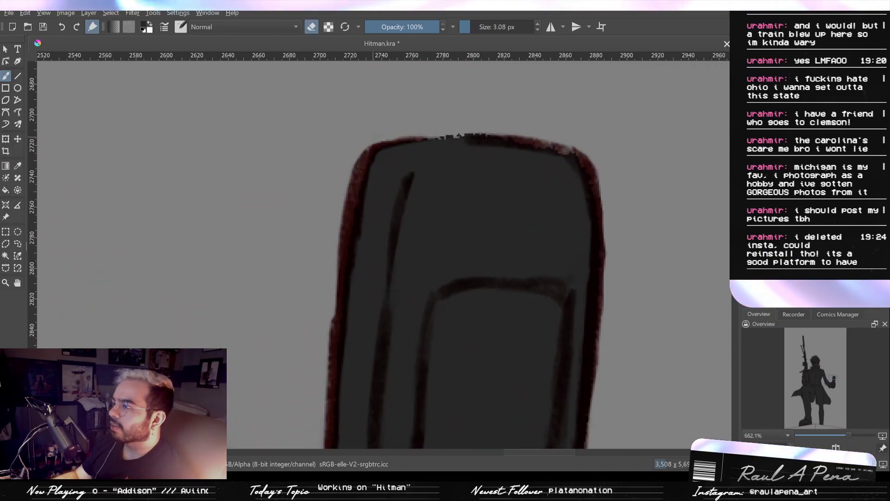
pyautogui.moveTo(397, 141); pyautogui.dragTo(528, 139)
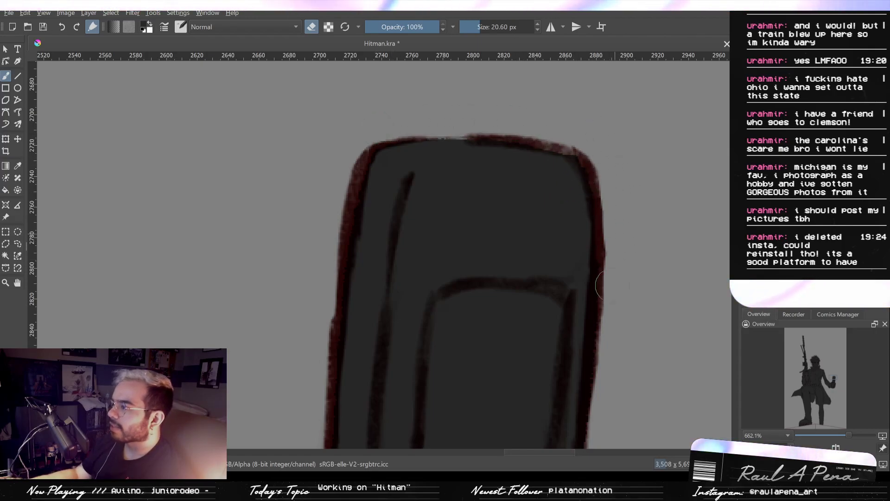
pyautogui.press('e')
pyautogui.moveTo(582, 253)
pyautogui.mouseDown()
pyautogui.moveTo(564, 361)
pyautogui.moveTo(596, 170)
pyautogui.mouseUp()
pyautogui.moveTo(527, 284)
pyautogui.mouseDown()
pyautogui.moveTo(580, 234)
pyautogui.moveTo(602, 304)
pyautogui.mouseUp()
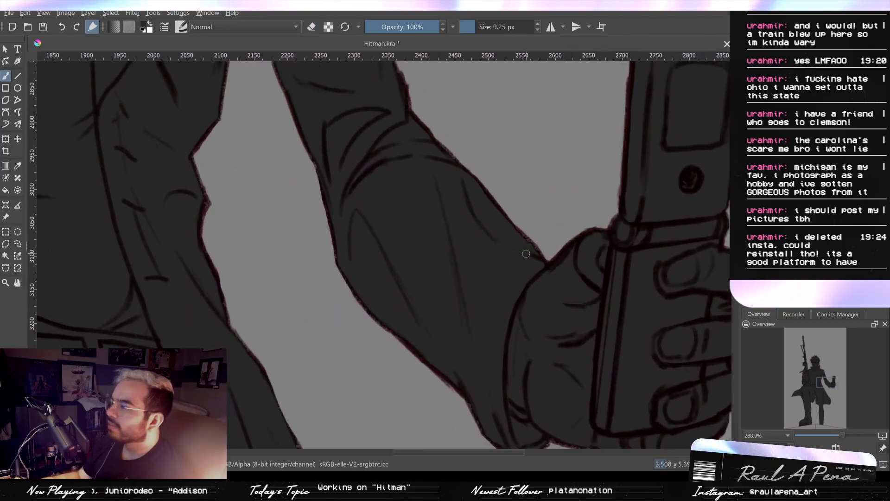
# - Fill the rough edge of the sleeve where it meets the phone hand with a 9.25 px brush
pyautogui.moveTo(524, 252); pyautogui.dragTo(519, 172)
pyautogui.press('e')
pyautogui.press('e')
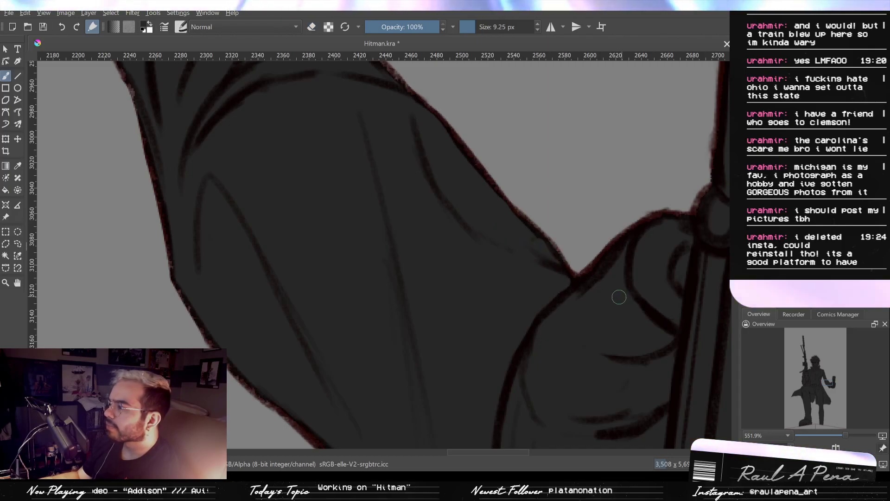
pyautogui.moveTo(606, 261); pyautogui.dragTo(588, 302)
# - Check the outlines of the sleeve, the coat's side and the legs for gaps or spill
pyautogui.moveTo(533, 199); pyautogui.dragTo(566, 256)
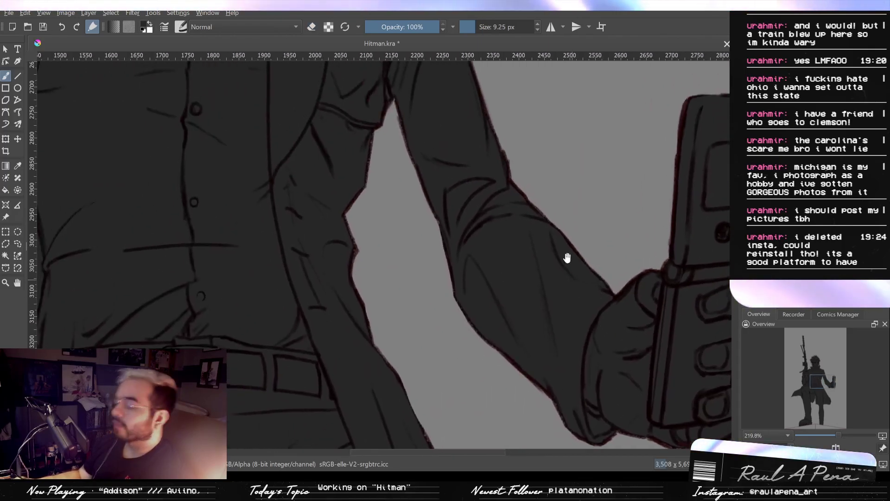
pyautogui.moveTo(511, 221); pyautogui.dragTo(543, 276)
pyautogui.moveTo(464, 197); pyautogui.dragTo(494, 267)
pyautogui.moveTo(473, 247)
pyautogui.mouseDown()
pyautogui.moveTo(470, 218)
pyautogui.moveTo(370, 205)
pyautogui.mouseUp()
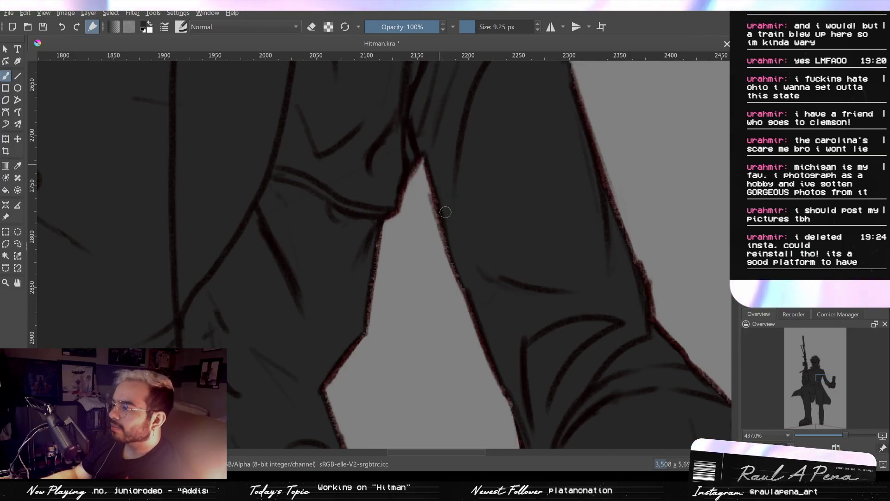
pyautogui.scroll(-3, 448, 217)
pyautogui.moveTo(459, 120); pyautogui.dragTo(467, 196)
pyautogui.moveTo(361, 259); pyautogui.dragTo(447, 149)
pyautogui.moveTo(420, 252); pyautogui.dragTo(453, 123)
pyautogui.moveTo(478, 301); pyautogui.dragTo(436, 122)
pyautogui.scroll(2, 421, 227)
pyautogui.moveTo(444, 180); pyautogui.dragTo(453, 121)
pyautogui.moveTo(440, 310); pyautogui.dragTo(436, 126)
pyautogui.moveTo(449, 207); pyautogui.dragTo(424, 123)
pyautogui.moveTo(437, 232); pyautogui.dragTo(435, 124)
pyautogui.moveTo(441, 214); pyautogui.dragTo(418, 141)
pyautogui.scroll(-1, 352, 184)
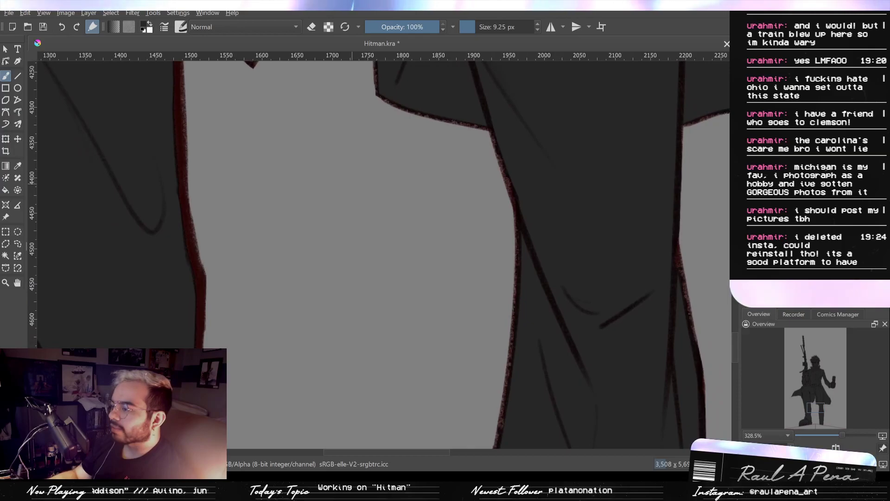
# - Fill the raised leg's inner edge from the coat hem down past the knee crease with a 45.14 px brush
pyautogui.moveTo(245, 164); pyautogui.dragTo(330, 230)
pyautogui.moveTo(252, 146); pyautogui.dragTo(260, 146)
pyautogui.moveTo(261, 120); pyautogui.dragTo(287, 179)
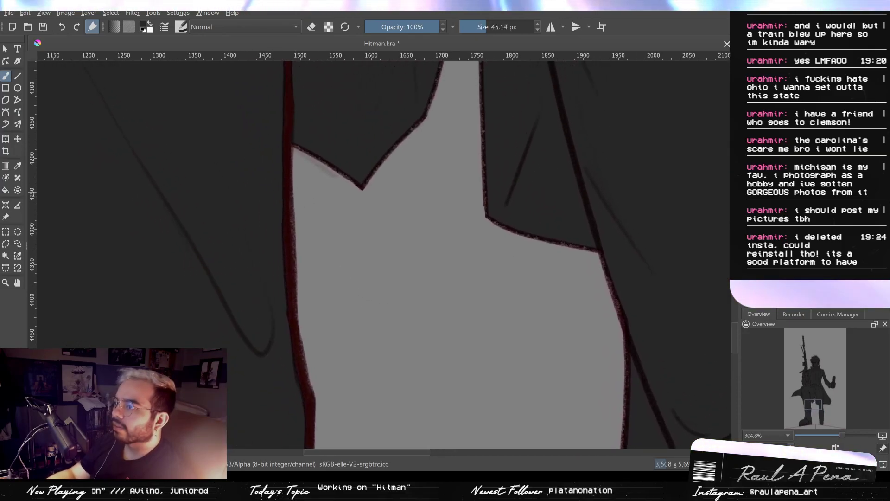
pyautogui.scroll(-2, 287, 178)
pyautogui.moveTo(276, 113)
pyautogui.mouseDown()
pyautogui.moveTo(286, 165)
pyautogui.moveTo(297, 155)
pyautogui.mouseUp()
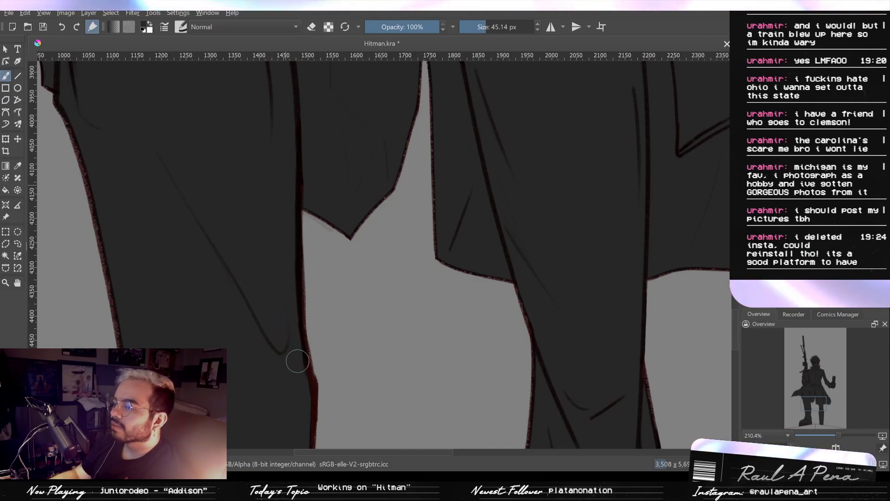
pyautogui.moveTo(307, 369); pyautogui.dragTo(322, 271)
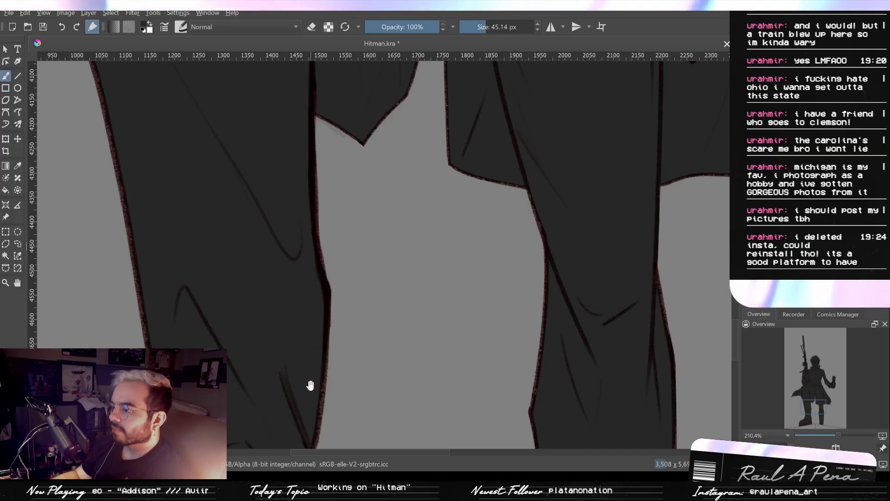
pyautogui.moveTo(308, 383); pyautogui.dragTo(318, 319)
pyautogui.moveTo(307, 367); pyautogui.dragTo(312, 322)
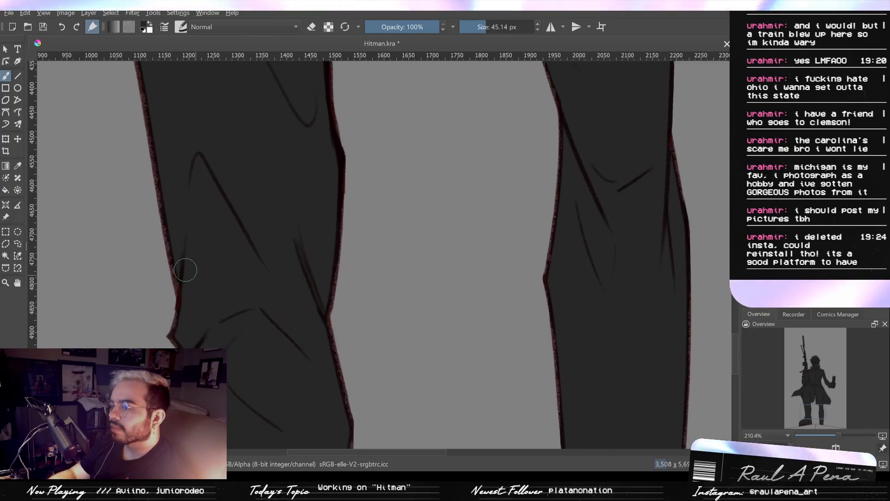
pyautogui.moveTo(306, 320); pyautogui.dragTo(302, 256)
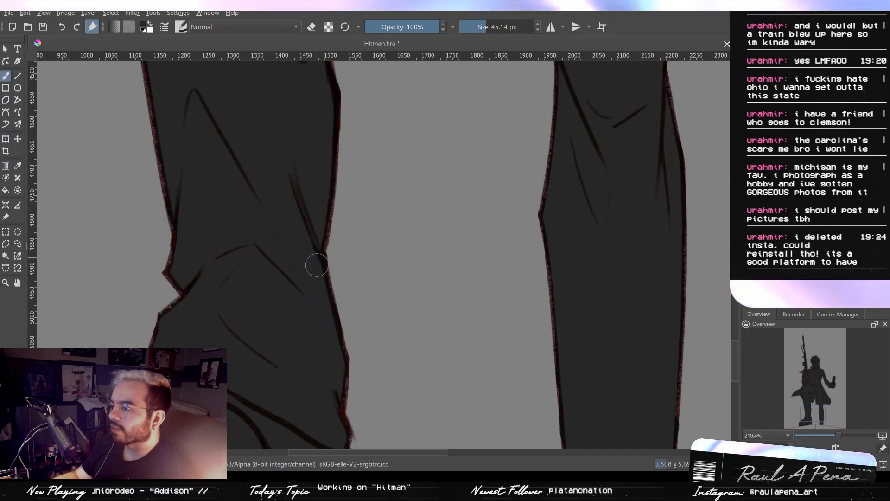
# - Refine the inner edge of the raised leg's lower trouser with a 20.60 px eraser and a 45.14 px brush
pyautogui.moveTo(318, 265); pyautogui.dragTo(325, 313)
pyautogui.scroll(4, 343, 316)
pyautogui.press('e')
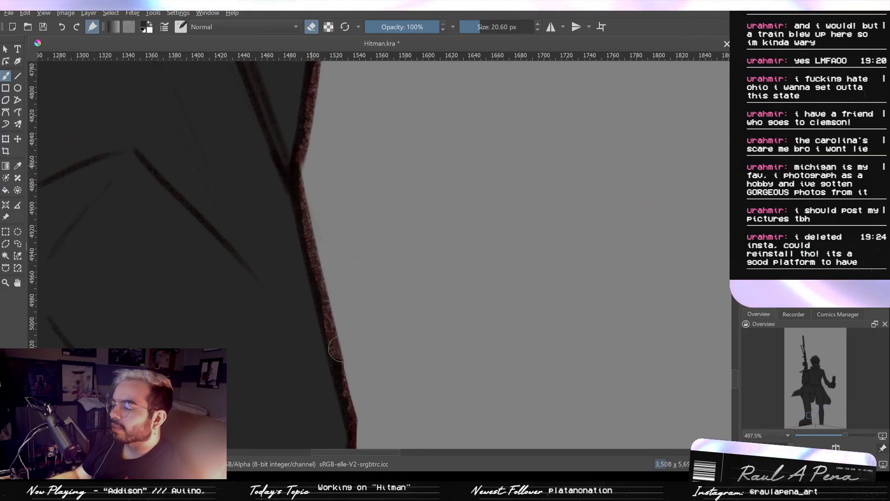
pyautogui.scroll(-3, 343, 308)
pyautogui.press('e')
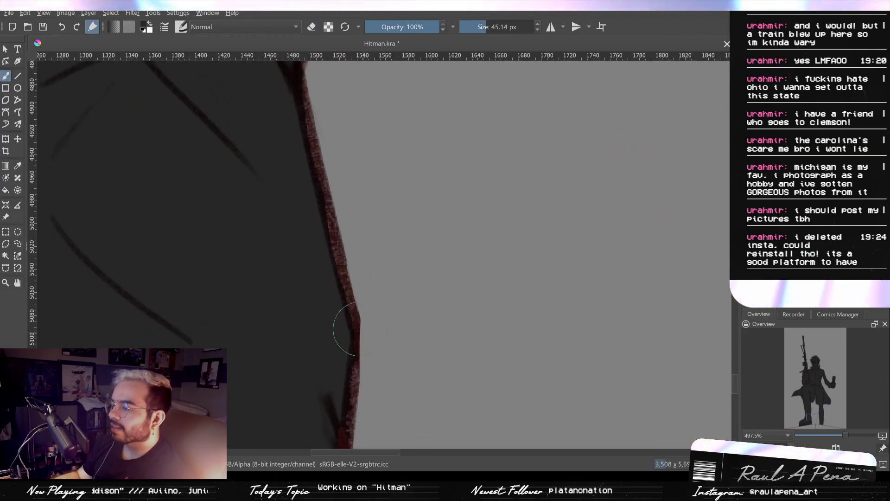
pyautogui.scroll(3, 309, 254)
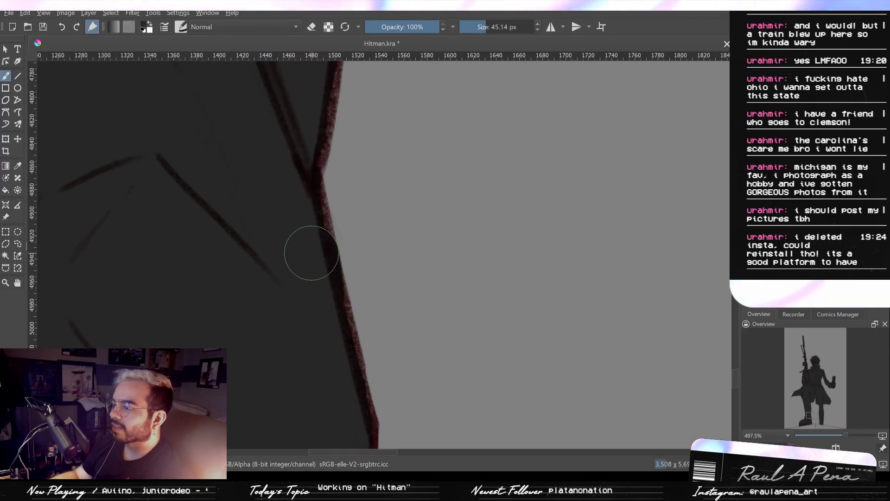
pyautogui.moveTo(457, 355); pyautogui.dragTo(421, 197)
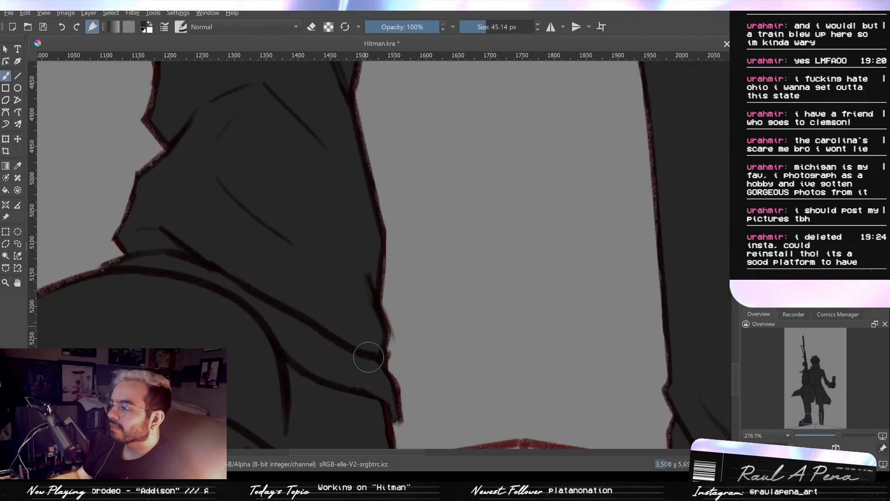
# - Fill the edges around the trouser cuff, the boot's top and the outer folds above it with a 45.14 px brush
pyautogui.scroll(-2, 394, 359)
pyautogui.moveTo(384, 370)
pyautogui.mouseDown()
pyautogui.moveTo(489, 276)
pyautogui.moveTo(485, 358)
pyautogui.mouseUp()
pyautogui.scroll(2, 294, 242)
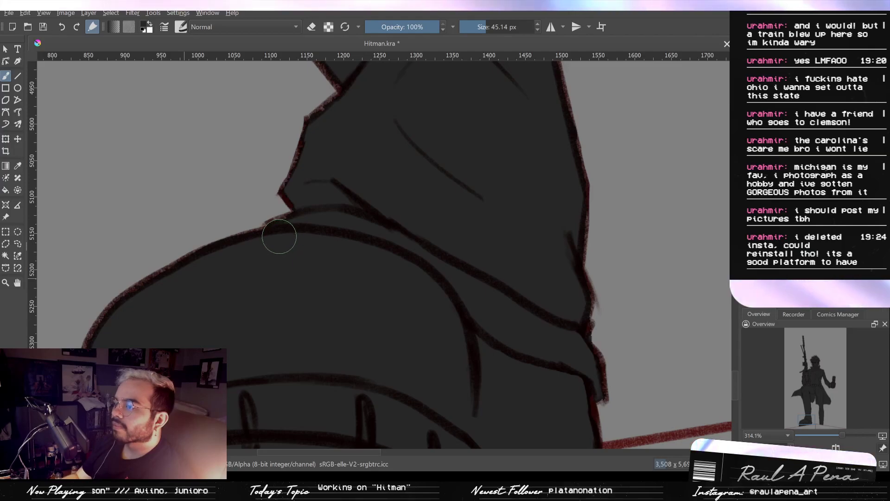
pyautogui.moveTo(305, 227); pyautogui.dragTo(317, 355)
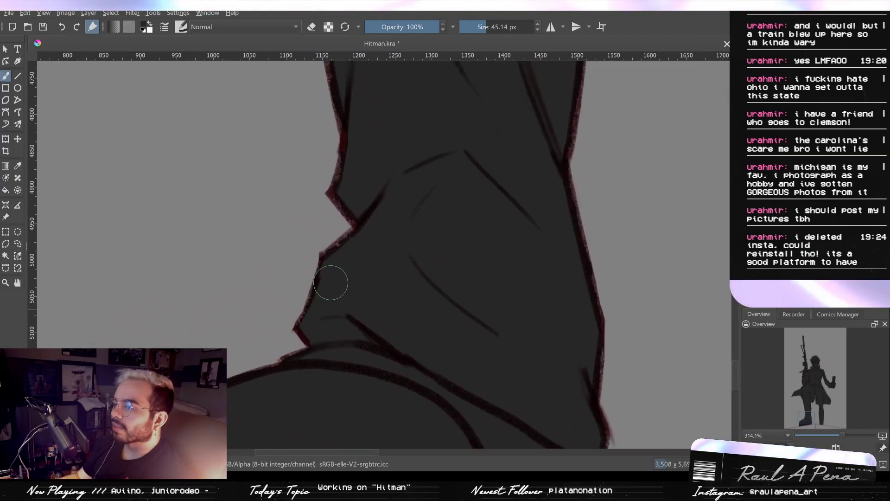
pyautogui.moveTo(346, 260); pyautogui.dragTo(334, 290)
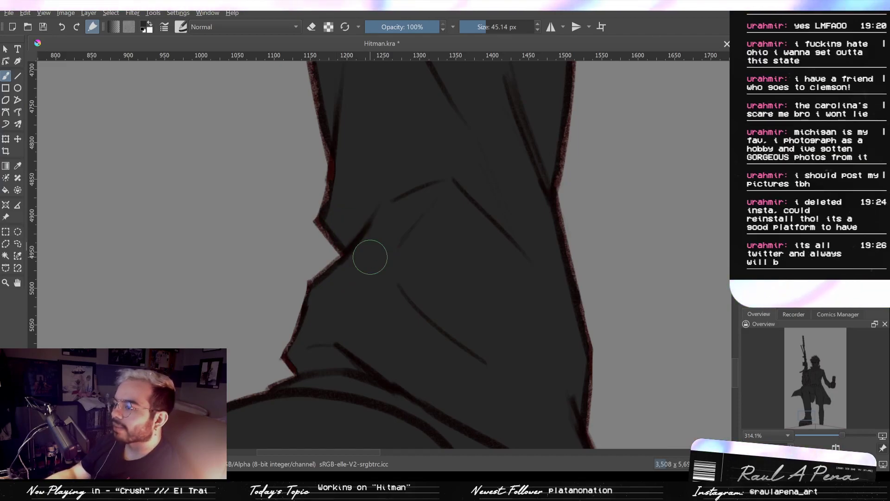
pyautogui.moveTo(481, 218); pyautogui.dragTo(493, 276)
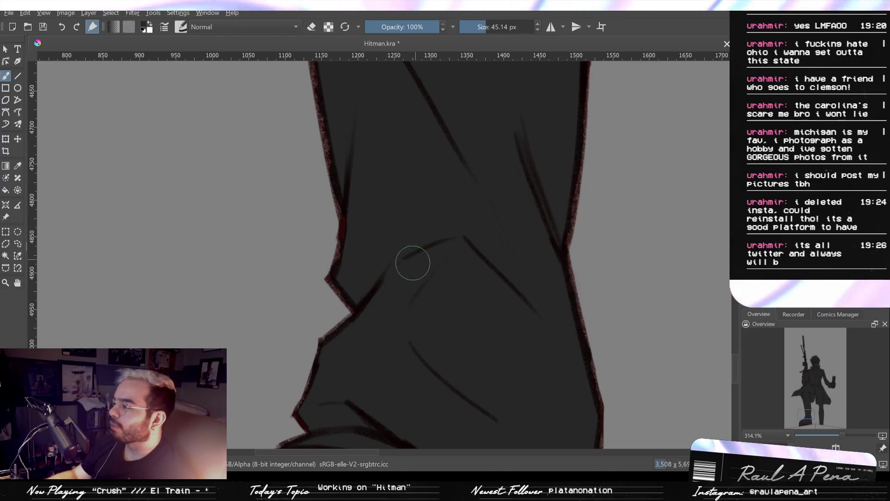
# - Fill the raised leg's outer edge around and above the trouser notch with a 19.33 px brush
pyautogui.moveTo(348, 256); pyautogui.dragTo(332, 257)
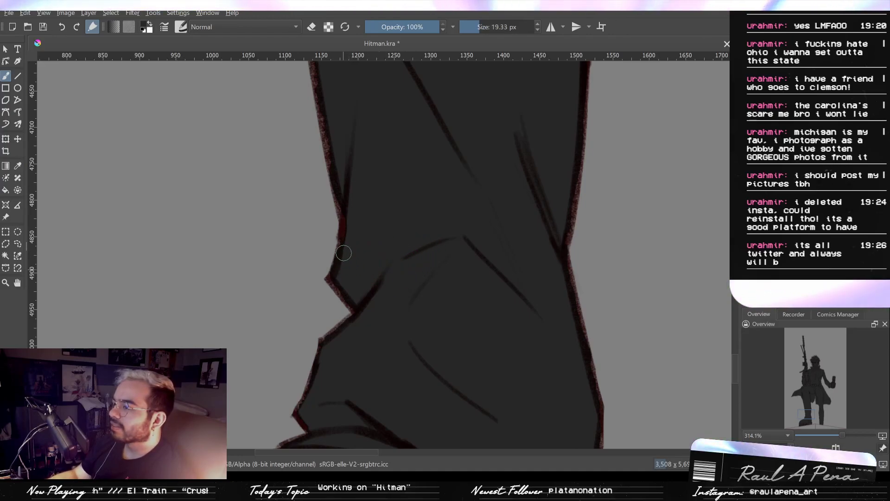
pyautogui.moveTo(351, 210); pyautogui.dragTo(360, 269)
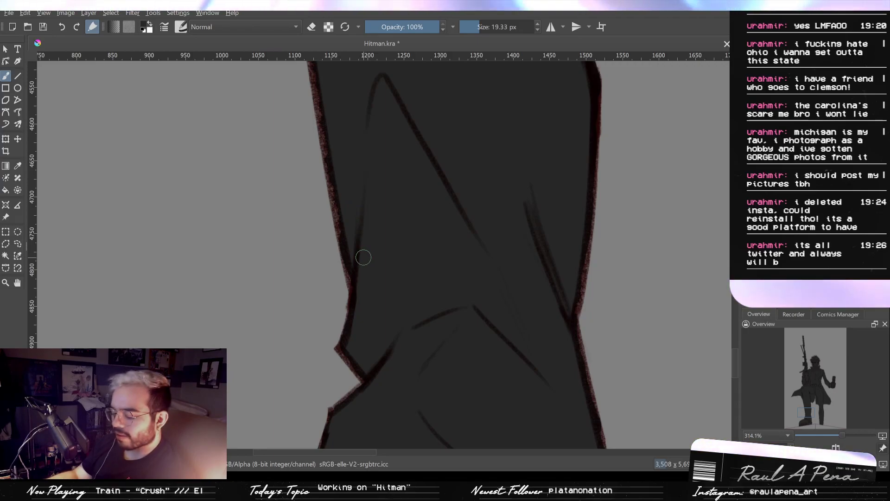
pyautogui.moveTo(363, 255); pyautogui.dragTo(378, 317)
pyautogui.moveTo(351, 233); pyautogui.dragTo(354, 255)
pyautogui.moveTo(351, 183); pyautogui.dragTo(381, 322)
pyautogui.moveTo(354, 155); pyautogui.dragTo(382, 318)
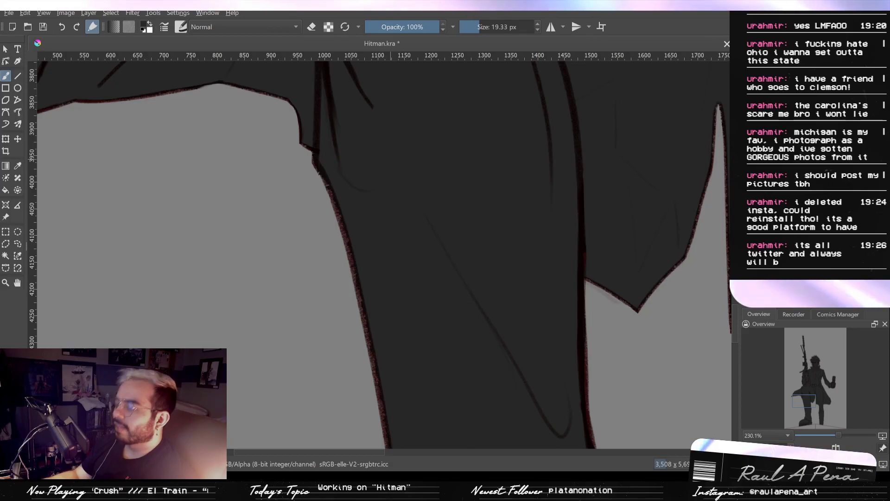
# - Check the outlines of the coat tail, thigh, raised forearm and gun for remaining gaps
pyautogui.moveTo(425, 229); pyautogui.dragTo(422, 287)
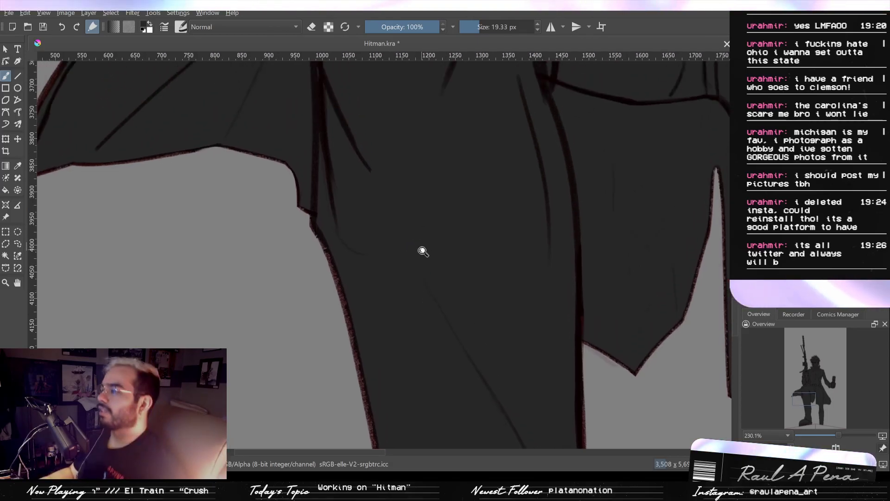
pyautogui.moveTo(422, 251); pyautogui.dragTo(424, 265)
pyautogui.moveTo(485, 256)
pyautogui.mouseDown()
pyautogui.moveTo(491, 235)
pyautogui.moveTo(561, 242)
pyautogui.mouseUp()
pyautogui.moveTo(580, 288); pyautogui.dragTo(582, 400)
pyautogui.moveTo(511, 247)
pyautogui.mouseDown()
pyautogui.moveTo(547, 213)
pyautogui.moveTo(586, 229)
pyautogui.moveTo(507, 328)
pyautogui.moveTo(527, 274)
pyautogui.moveTo(530, 325)
pyautogui.mouseUp()
pyautogui.moveTo(589, 209)
pyautogui.mouseDown()
pyautogui.moveTo(525, 363)
pyautogui.moveTo(493, 262)
pyautogui.mouseUp()
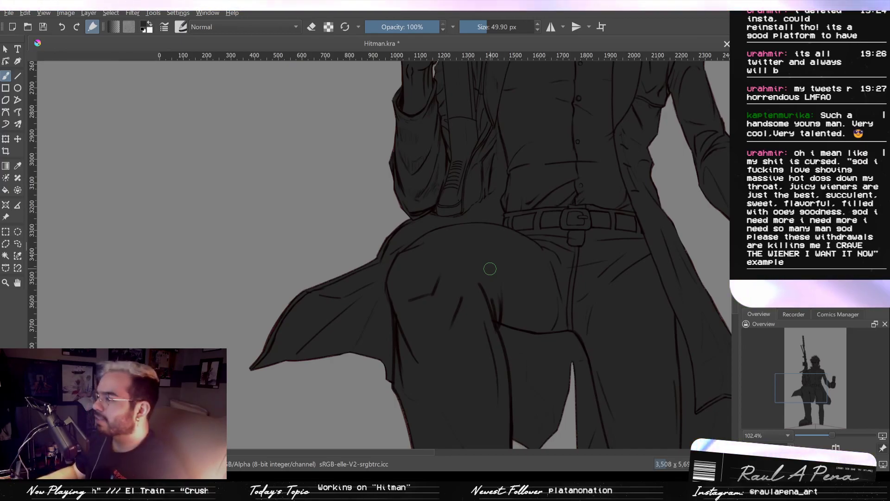
pyautogui.moveTo(476, 246); pyautogui.dragTo(463, 163)
pyautogui.moveTo(498, 259); pyautogui.dragTo(473, 334)
pyautogui.moveTo(456, 220); pyautogui.dragTo(463, 324)
pyautogui.moveTo(465, 160); pyautogui.dragTo(452, 344)
pyautogui.moveTo(411, 314); pyautogui.dragTo(410, 297)
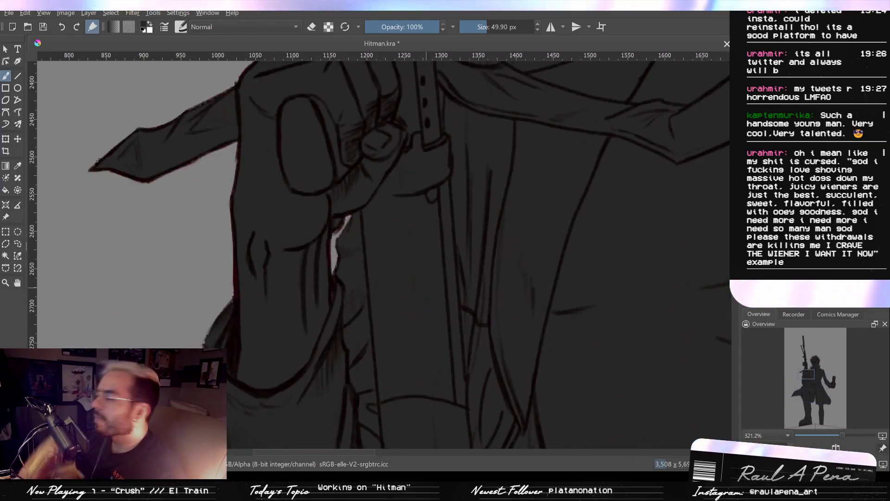
pyautogui.moveTo(528, 217)
pyautogui.mouseDown()
pyautogui.moveTo(526, 312)
pyautogui.moveTo(515, 328)
pyautogui.moveTo(510, 284)
pyautogui.moveTo(498, 369)
pyautogui.moveTo(513, 241)
pyautogui.moveTo(495, 265)
pyautogui.moveTo(542, 239)
pyautogui.moveTo(566, 242)
pyautogui.moveTo(589, 291)
pyautogui.moveTo(615, 318)
pyautogui.moveTo(615, 325)
pyautogui.moveTo(594, 320)
pyautogui.mouseUp()
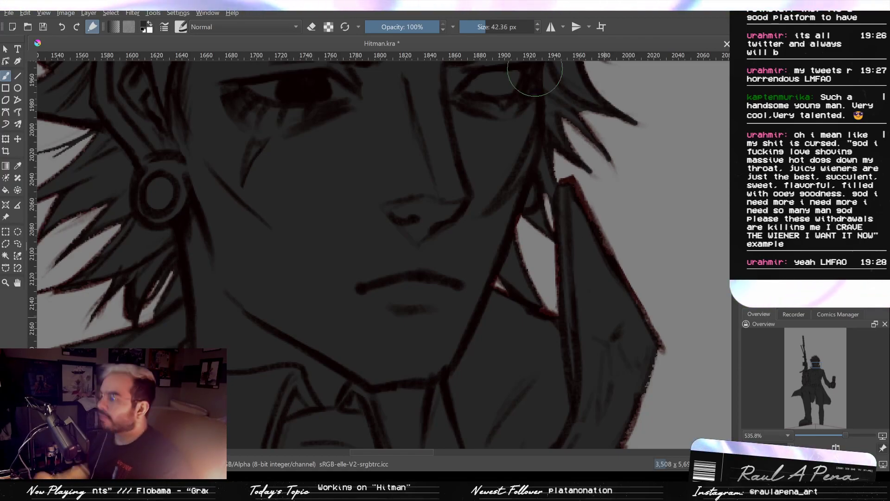
# - Check the whole silhouette from the face and collar down to the legs for remaining gaps
pyautogui.scroll(-4, 377, 378)
pyautogui.scroll(-3, 357, 332)
pyautogui.scroll(2, 356, 327)
pyautogui.moveTo(322, 271); pyautogui.dragTo(382, 299)
pyautogui.scroll(-10, 382, 299)
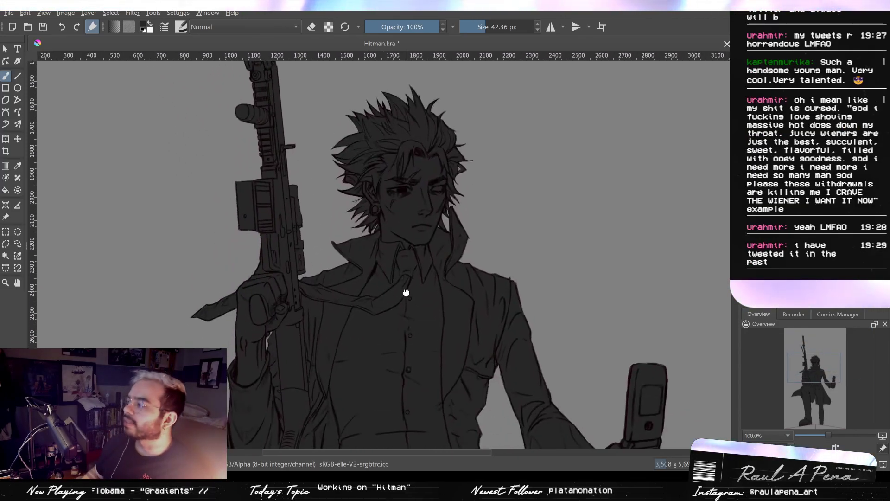
pyautogui.scroll(-3, 458, 257)
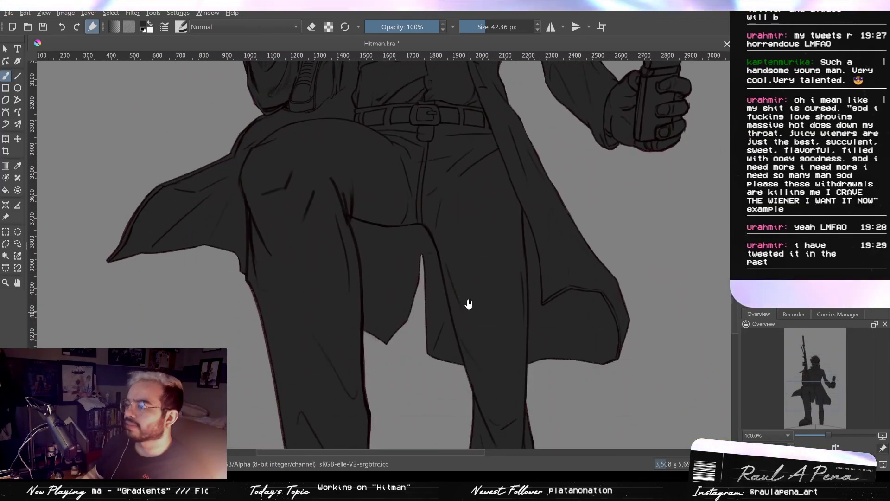
pyautogui.scroll(-3, 468, 306)
pyautogui.scroll(-2, 470, 279)
pyautogui.scroll(3, 510, 267)
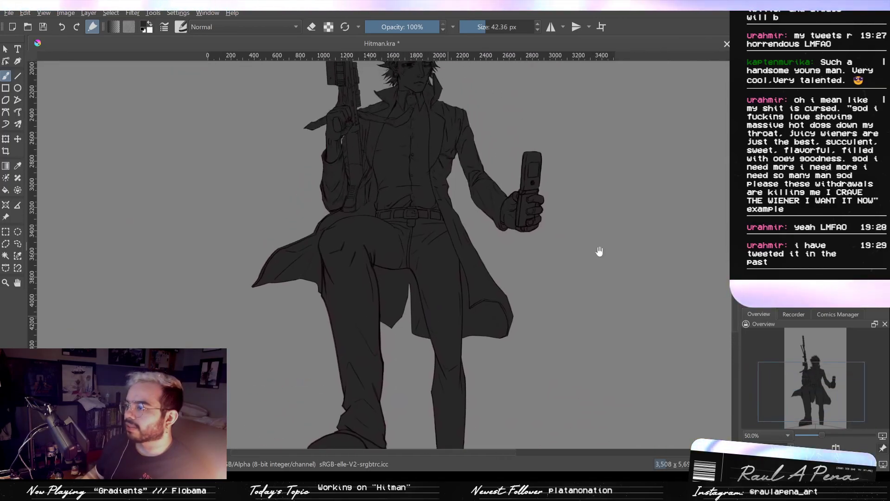
# - Remove the dark silhouette fill and make a contiguous selection of the background around the character's line art
pyautogui.hotkey('ctrl', 'z')
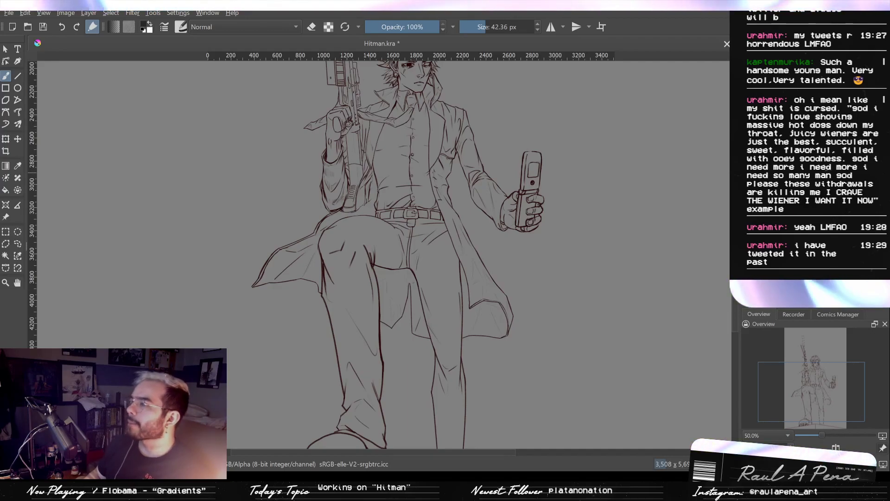
pyautogui.scroll(1, 577, 121)
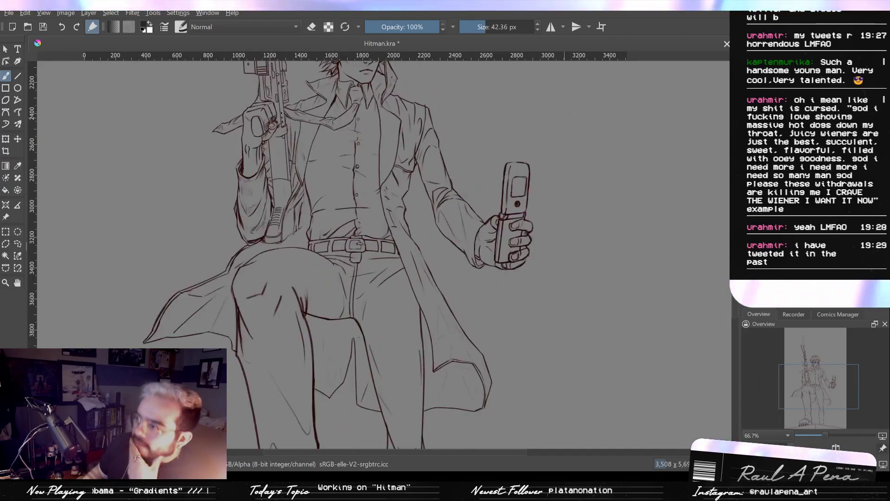
pyautogui.scroll(-1, 559, 129)
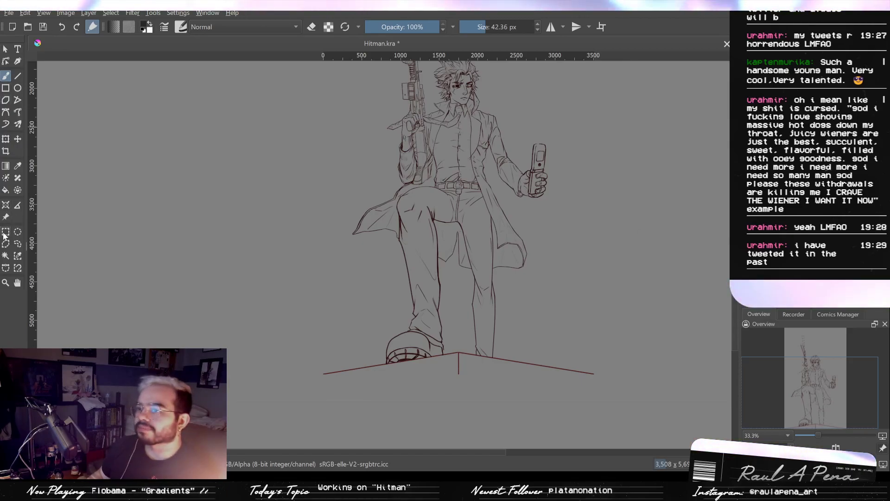
pyautogui.click(5, 255)
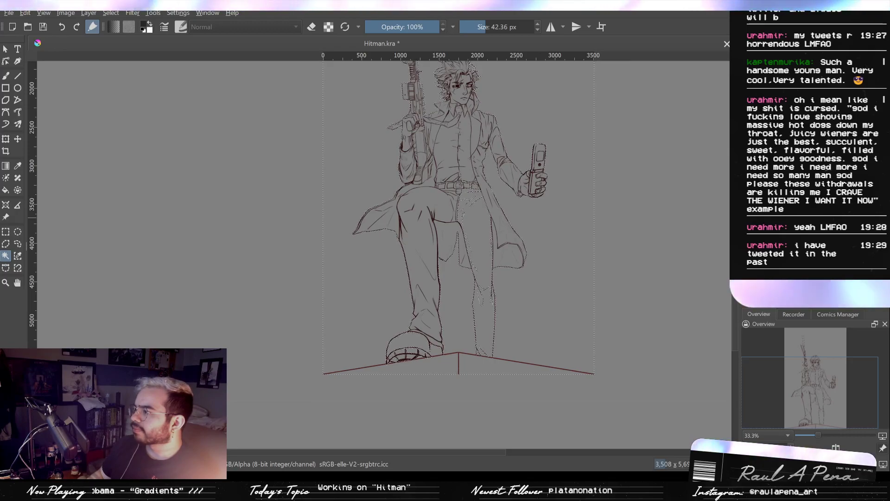
# - Check the selection outline around the boot, legs, coat and belt for places where it leaks into the figure
pyautogui.scroll(8, 420, 329)
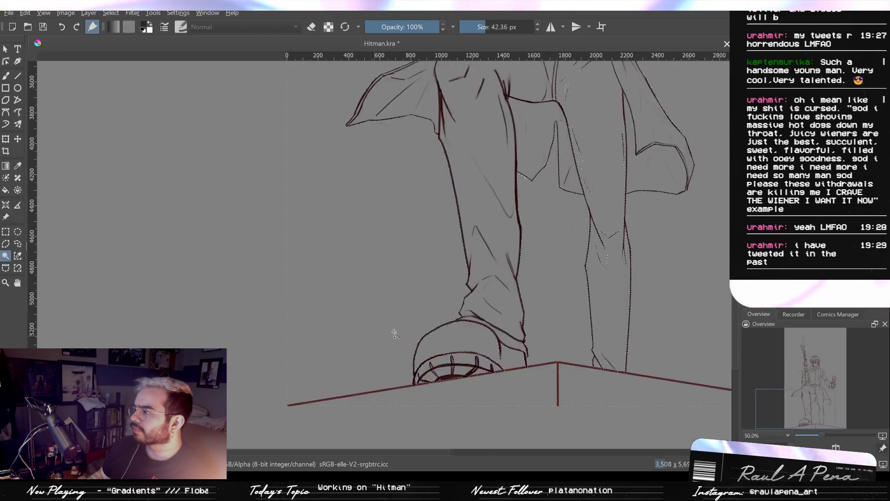
pyautogui.scroll(-2, 539, 301)
pyautogui.moveTo(515, 276); pyautogui.dragTo(427, 310)
pyautogui.moveTo(470, 170); pyautogui.dragTo(388, 357)
pyautogui.moveTo(399, 284); pyautogui.dragTo(391, 353)
pyautogui.moveTo(394, 310); pyautogui.dragTo(387, 354)
pyautogui.moveTo(394, 316); pyautogui.dragTo(390, 337)
pyautogui.moveTo(390, 288); pyautogui.dragTo(344, 266)
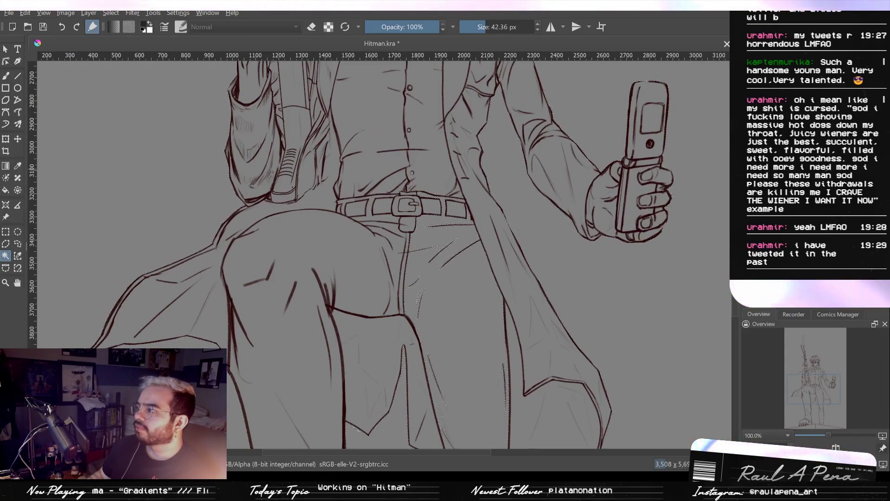
pyautogui.moveTo(416, 371); pyautogui.dragTo(430, 32)
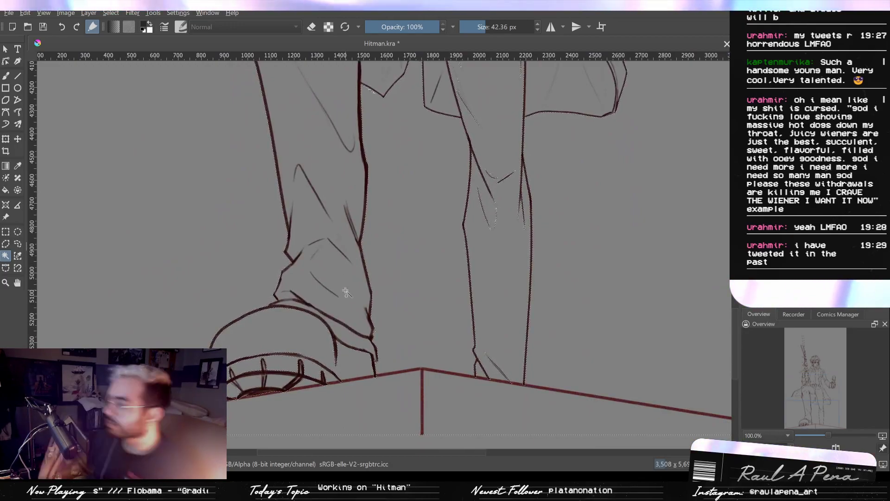
# - Subtract the front boot's interior and sole from the background selection with a polygonal outline down to the ground line
pyautogui.click(5, 244)
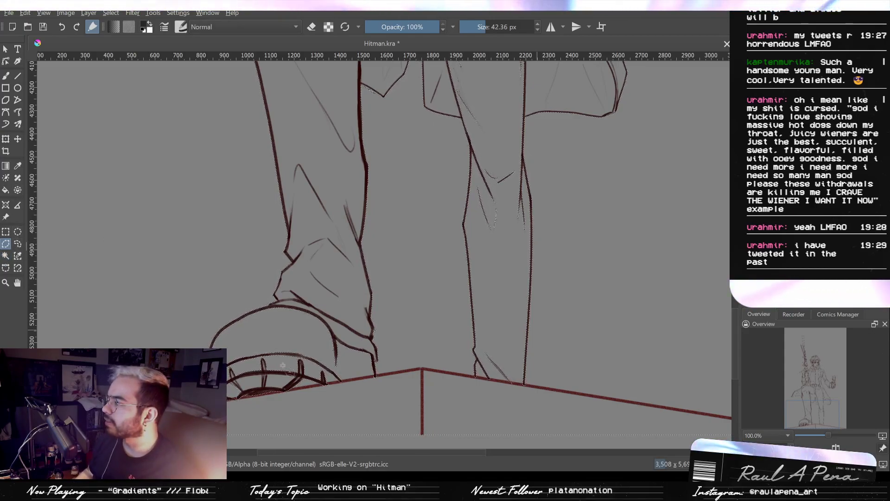
pyautogui.scroll(3, 307, 283)
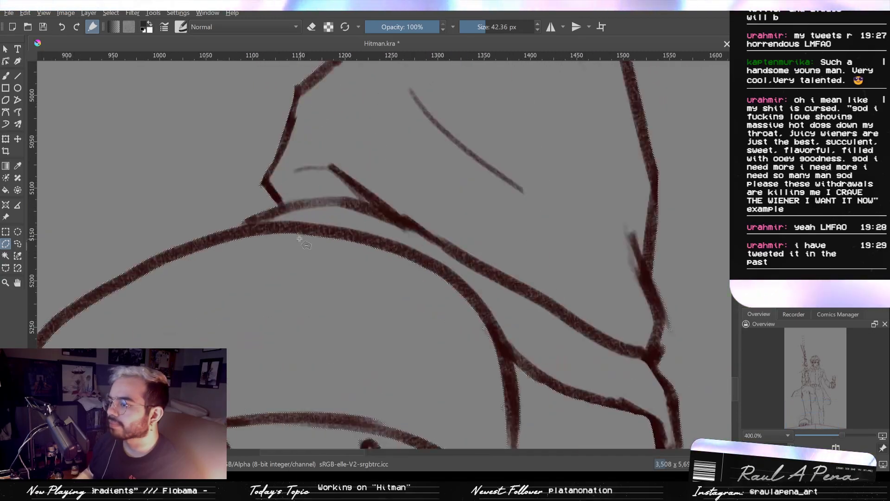
pyautogui.moveTo(401, 199)
pyautogui.mouseDown()
pyautogui.moveTo(275, 229)
pyautogui.moveTo(231, 260)
pyautogui.moveTo(230, 272)
pyautogui.moveTo(252, 261)
pyautogui.moveTo(226, 282)
pyautogui.mouseUp()
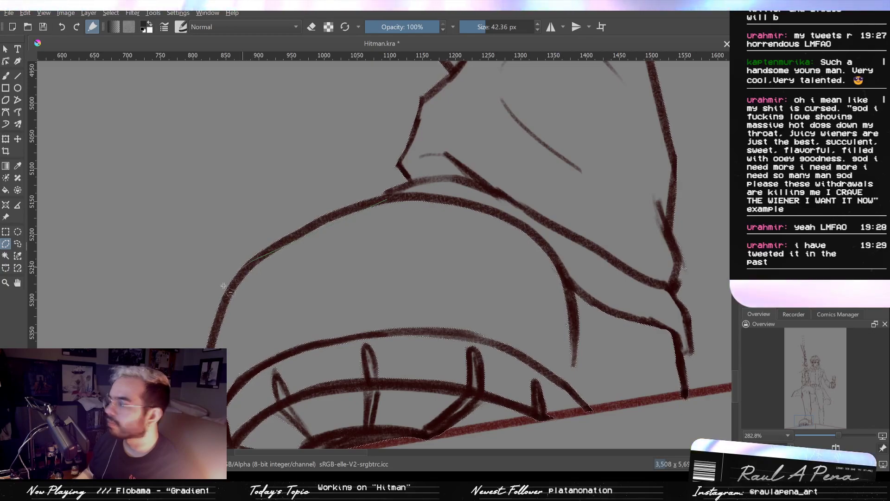
pyautogui.moveTo(217, 320)
pyautogui.mouseDown()
pyautogui.moveTo(212, 377)
pyautogui.moveTo(213, 269)
pyautogui.mouseUp()
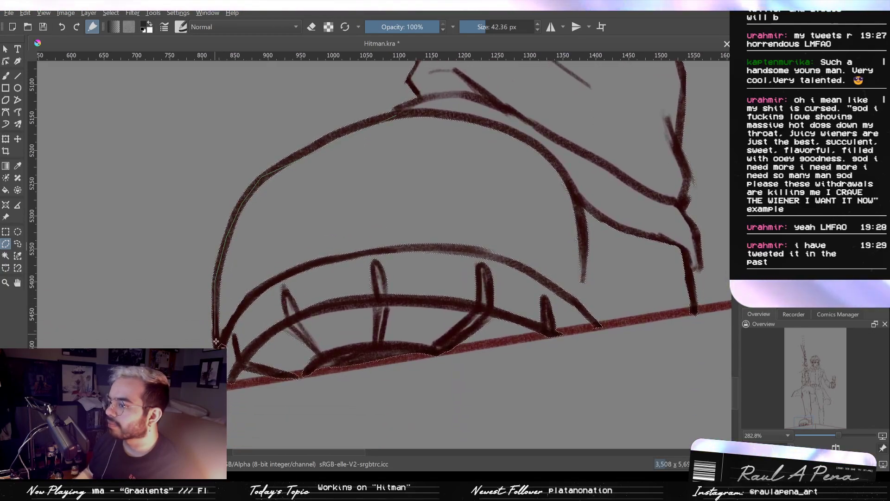
pyautogui.click(218, 360)
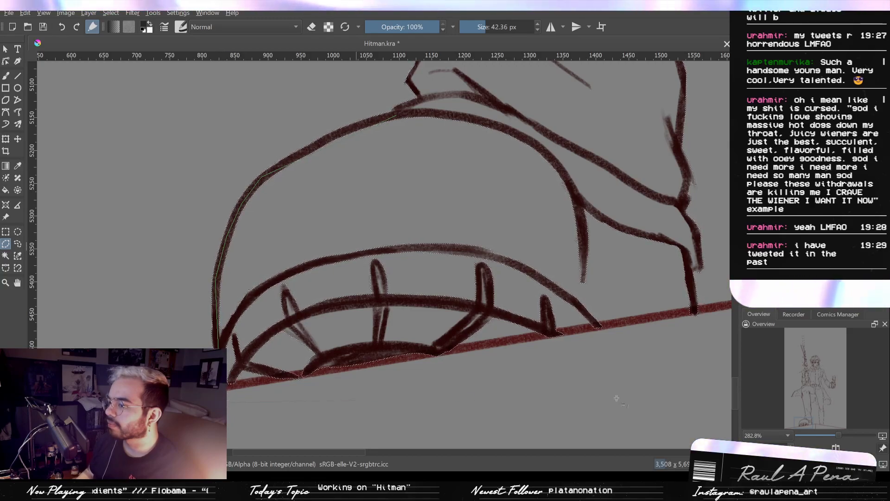
pyautogui.click(691, 315)
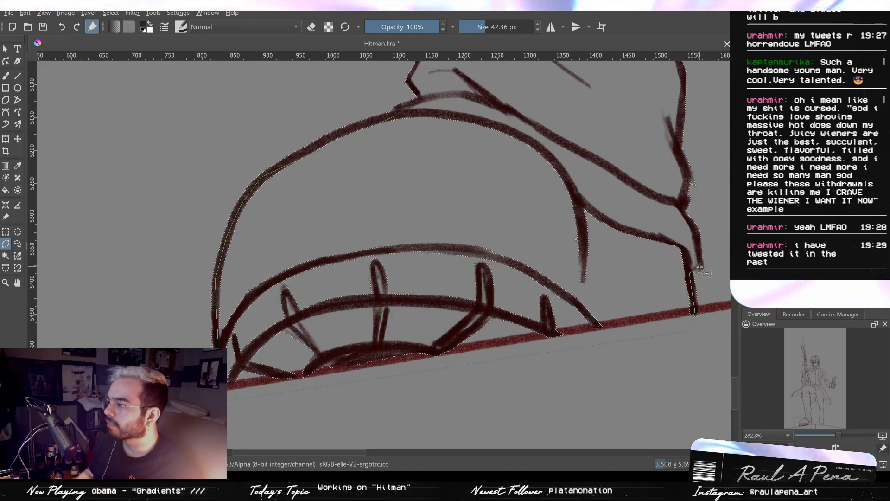
pyautogui.click(394, 113)
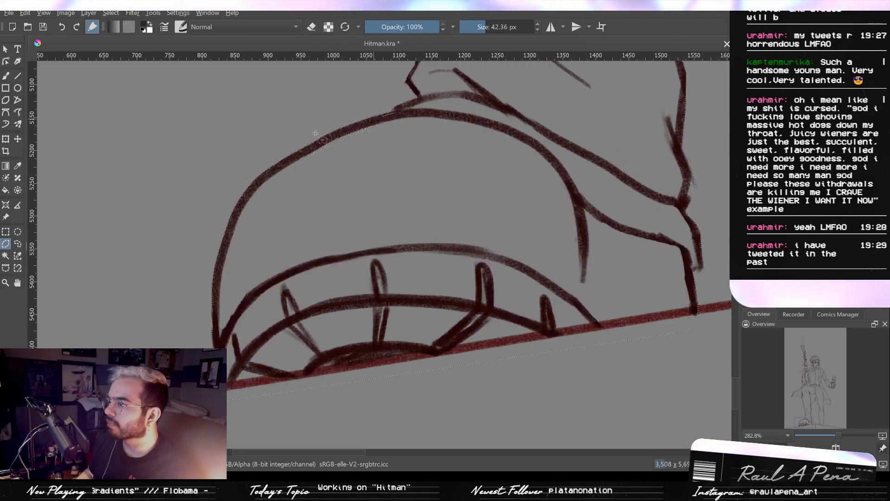
# - Trim the selection along the boot's upper front curve with a polygonal cut just inside the line
pyautogui.click(331, 139)
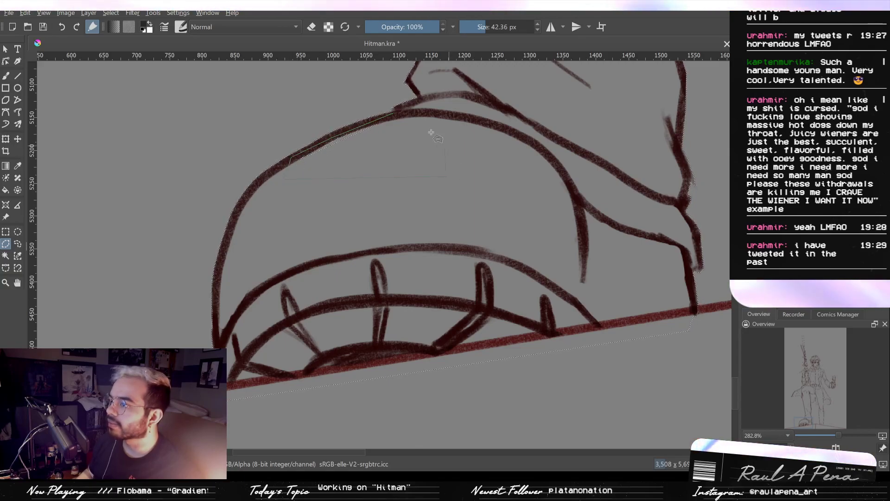
pyautogui.scroll(-3, 448, 124)
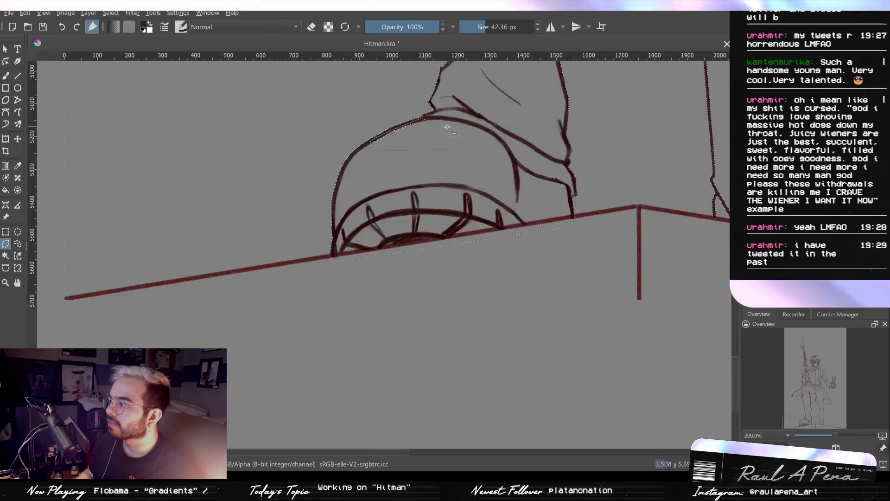
pyautogui.scroll(5, 422, 110)
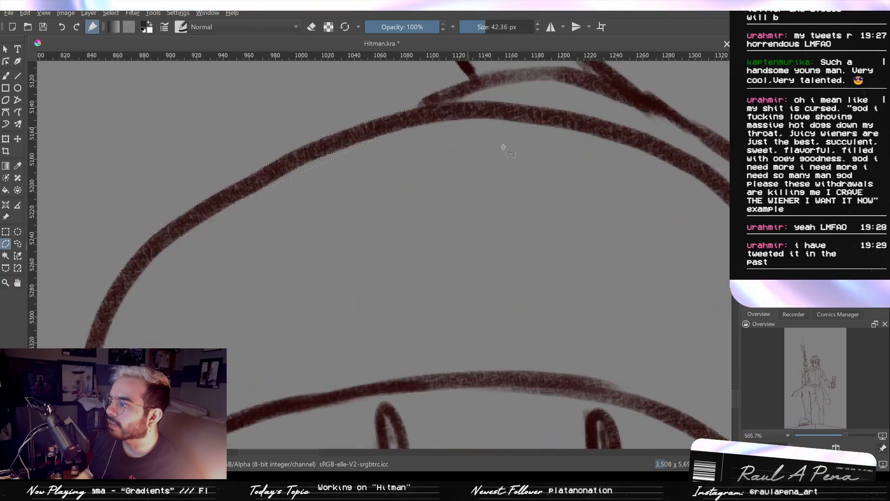
pyautogui.scroll(-4, 499, 190)
pyautogui.moveTo(501, 266); pyautogui.dragTo(325, 243)
pyautogui.moveTo(578, 263)
pyautogui.mouseDown()
pyautogui.moveTo(398, 258)
pyautogui.moveTo(608, 228)
pyautogui.moveTo(585, 269)
pyautogui.mouseUp()
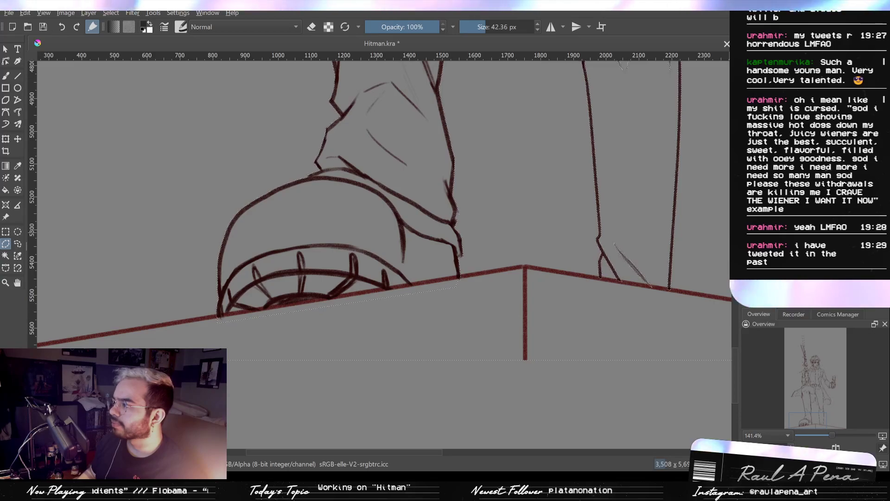
# - Add the strip beneath the boot to the selection with a polygonal outline following the ground line from toe to heel
pyautogui.scroll(1, 509, 291)
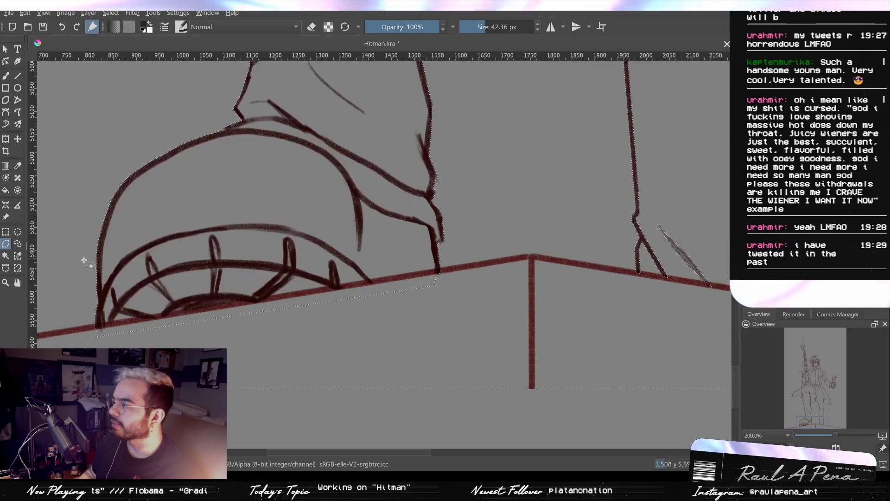
pyautogui.scroll(2, 462, 264)
pyautogui.moveTo(335, 280); pyautogui.dragTo(676, 214)
pyautogui.scroll(-2, 480, 246)
pyautogui.scroll(2, 321, 276)
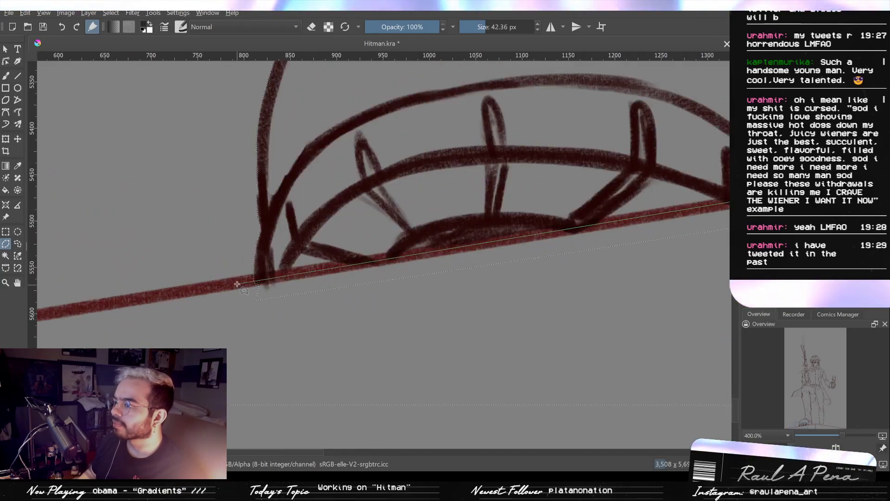
pyautogui.click(242, 320)
pyautogui.moveTo(548, 299); pyautogui.dragTo(364, 339)
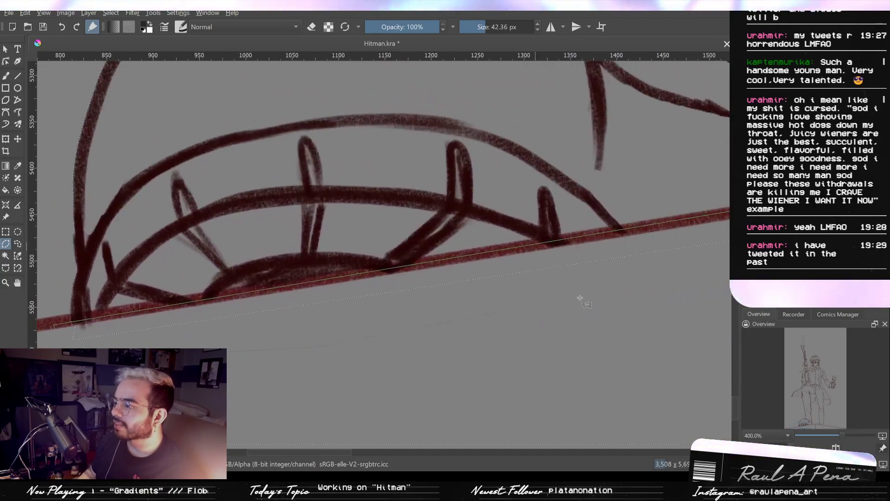
pyautogui.moveTo(634, 294); pyautogui.dragTo(397, 262)
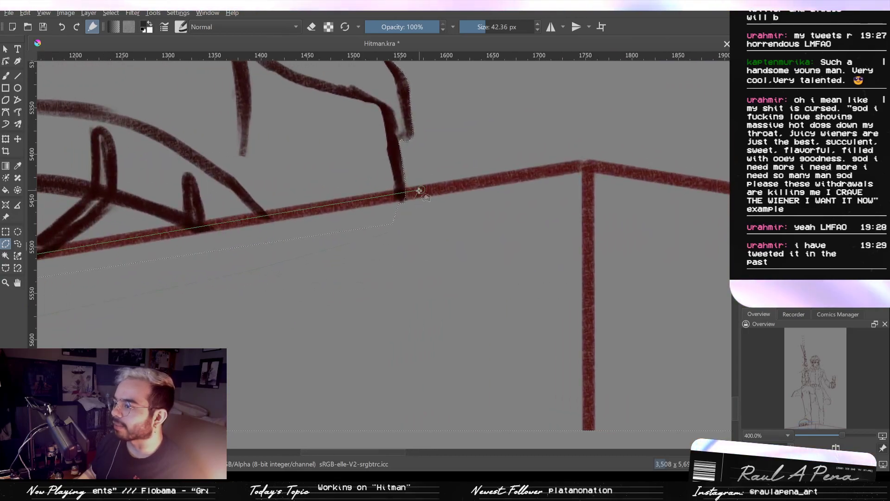
pyautogui.scroll(-2, 430, 251)
pyautogui.moveTo(483, 271); pyautogui.dragTo(662, 308)
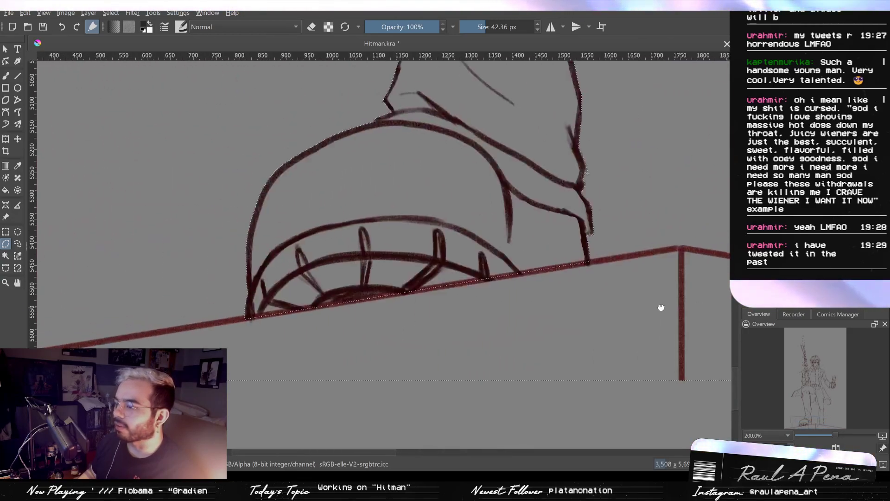
# - Check the selection edges along the ground line, both trouser legs, the coat hem and the belt area
pyautogui.scroll(3, 296, 329)
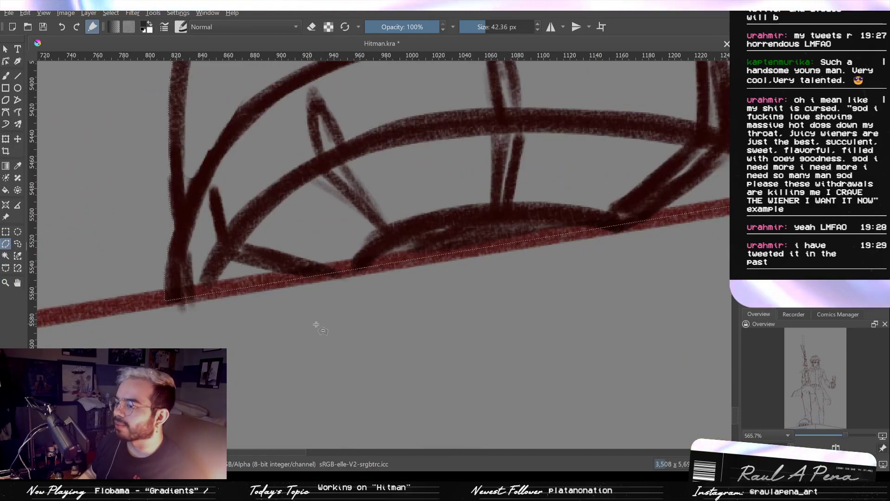
pyautogui.scroll(-2, 318, 327)
pyautogui.moveTo(522, 339); pyautogui.dragTo(62, 311)
pyautogui.moveTo(577, 276); pyautogui.dragTo(484, 388)
pyautogui.scroll(1, 356, 340)
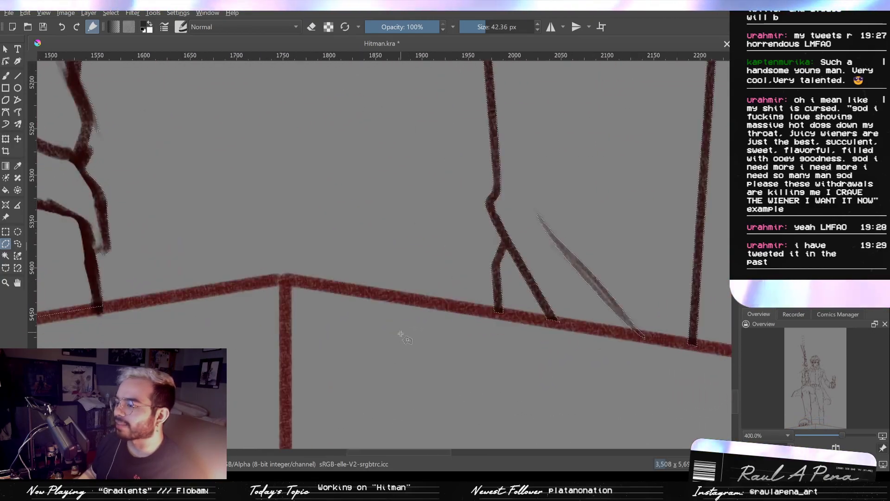
pyautogui.scroll(-2, 487, 323)
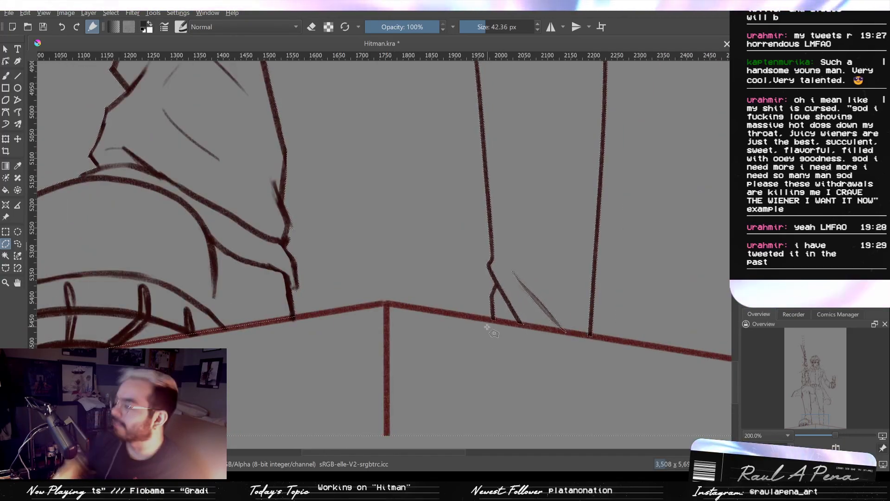
pyautogui.scroll(1, 514, 256)
pyautogui.scroll(-2, 545, 243)
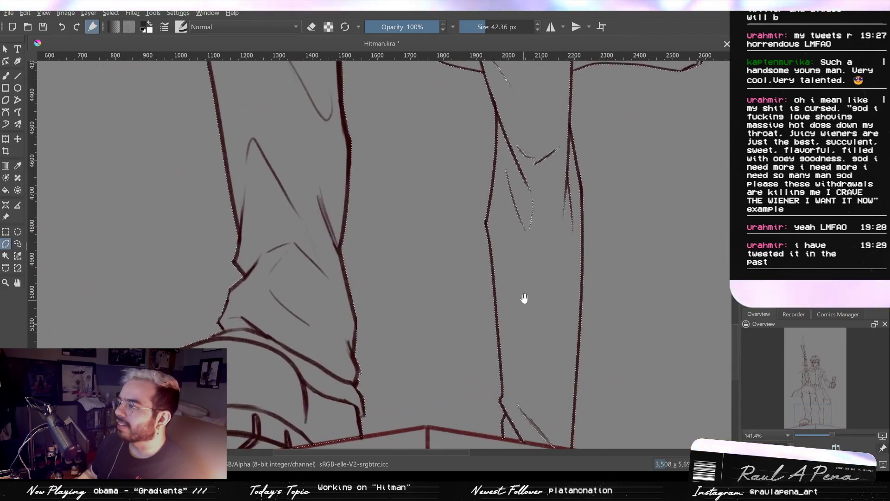
pyautogui.moveTo(524, 299); pyautogui.dragTo(517, 355)
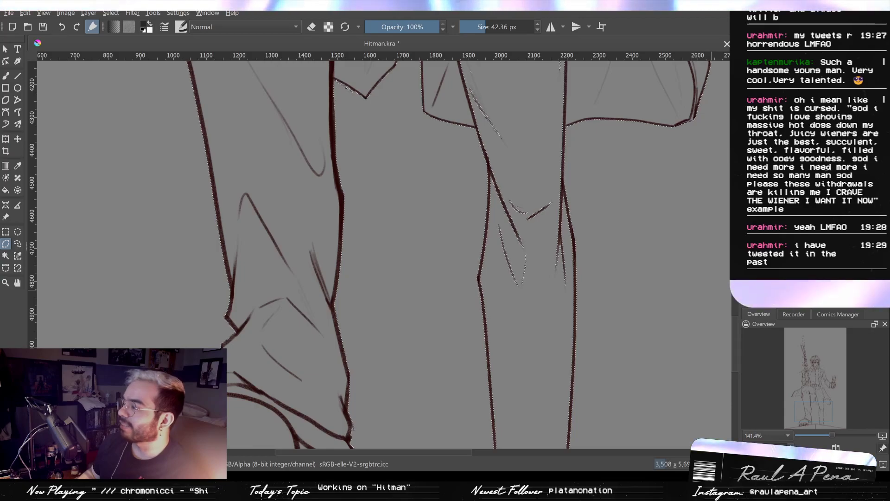
pyautogui.moveTo(622, 93); pyautogui.dragTo(546, 308)
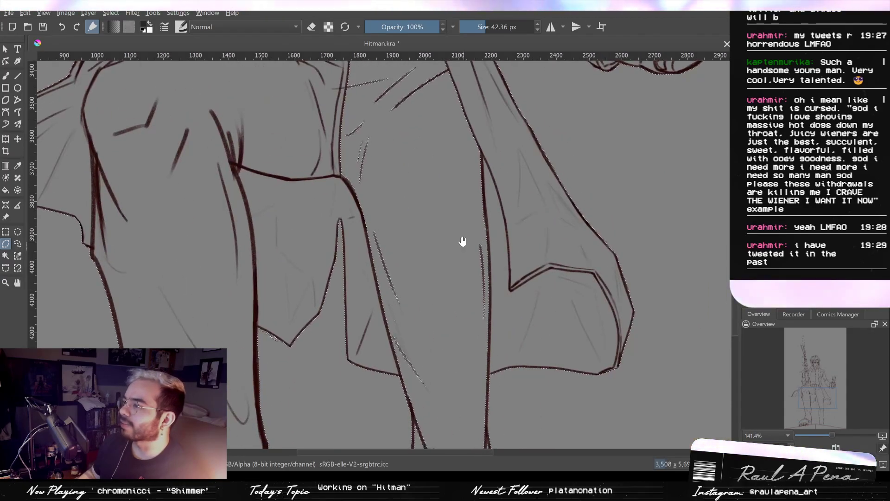
pyautogui.moveTo(463, 240); pyautogui.dragTo(484, 254)
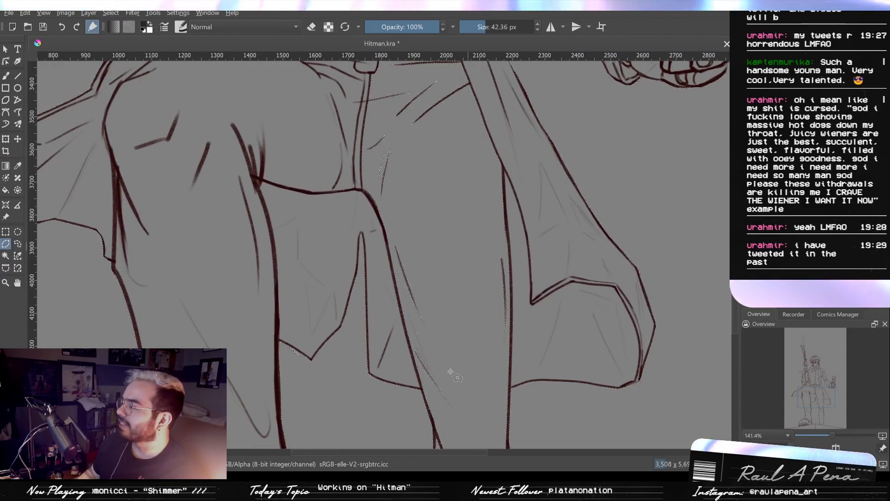
pyautogui.moveTo(364, 204); pyautogui.dragTo(380, 234)
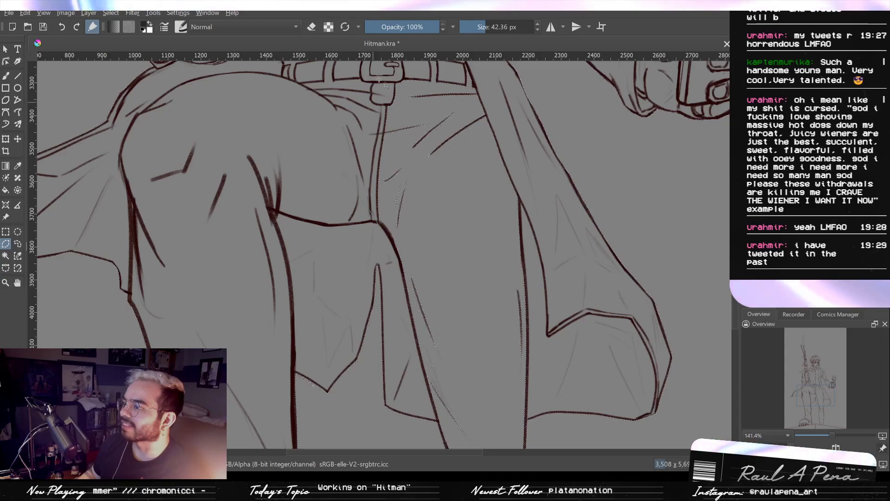
pyautogui.moveTo(336, 161); pyautogui.dragTo(325, 214)
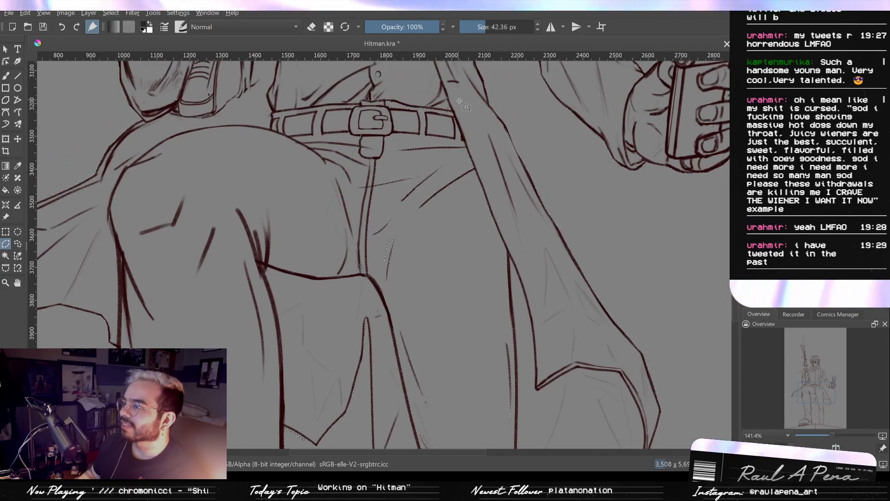
# - Try to outline the rear lower leg from the coat hem down its outer edge, along the ground line and up the ankle
pyautogui.scroll(4, 559, 358)
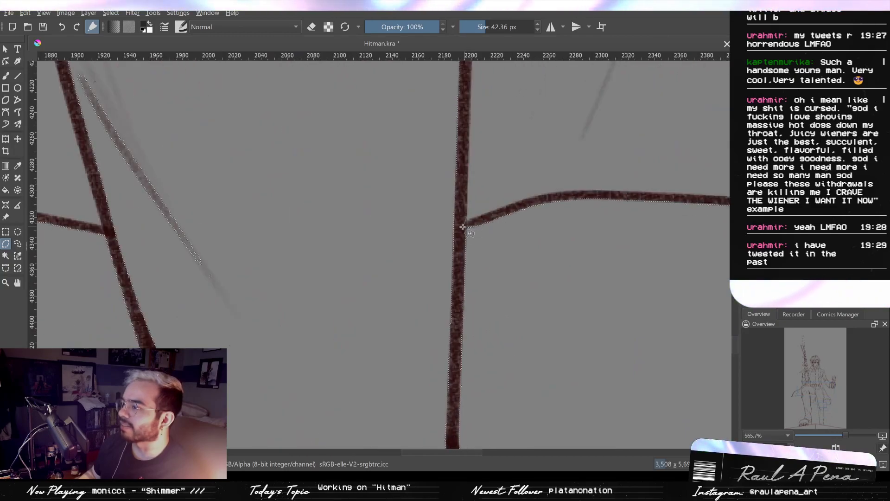
pyautogui.click(462, 237)
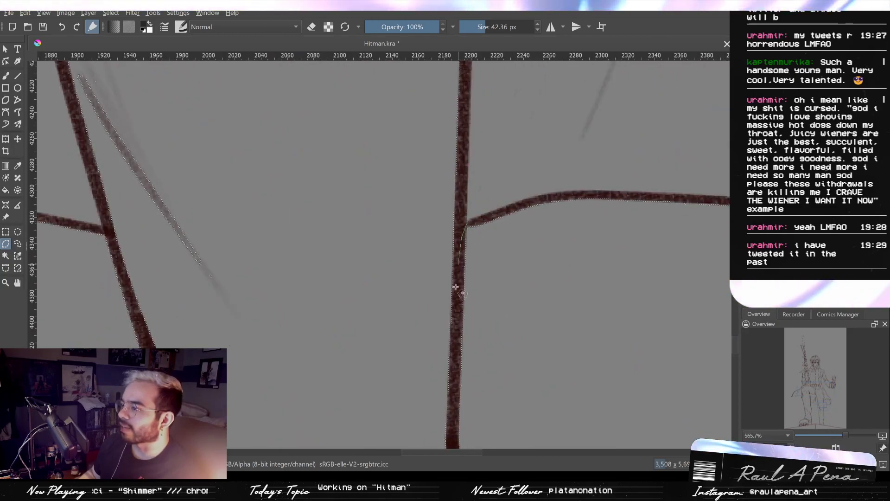
pyautogui.scroll(-4, 461, 239)
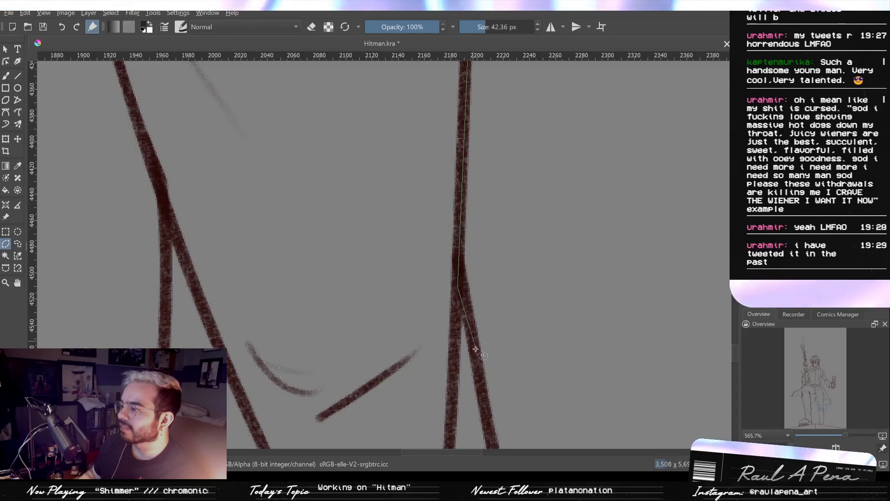
pyautogui.scroll(-2, 475, 349)
pyautogui.moveTo(470, 341); pyautogui.dragTo(464, 162)
pyautogui.scroll(3, 469, 183)
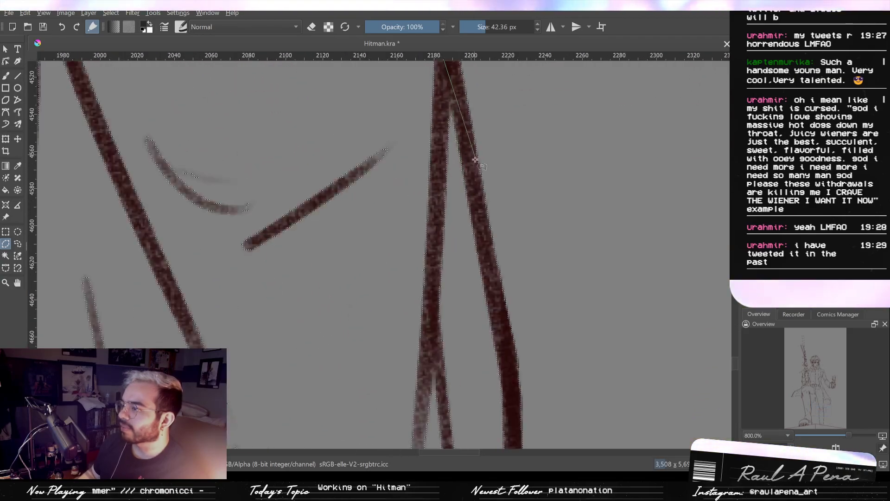
pyautogui.scroll(-3, 494, 267)
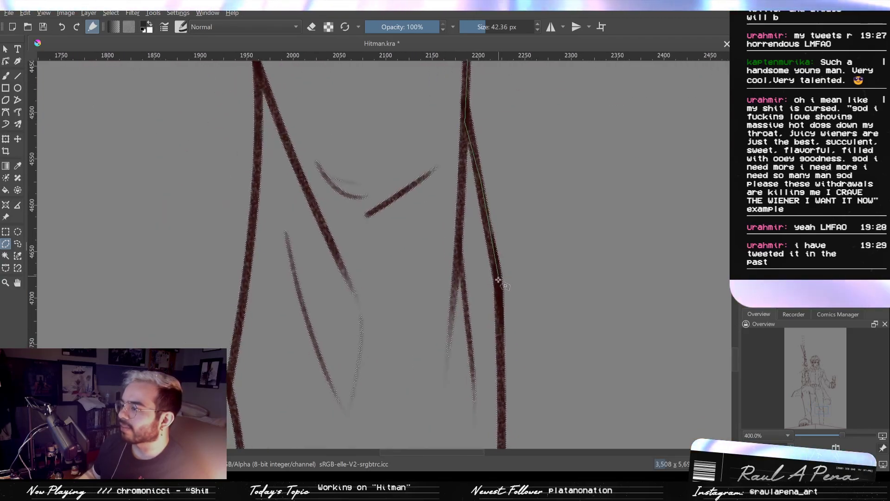
pyautogui.moveTo(499, 308); pyautogui.dragTo(500, 246)
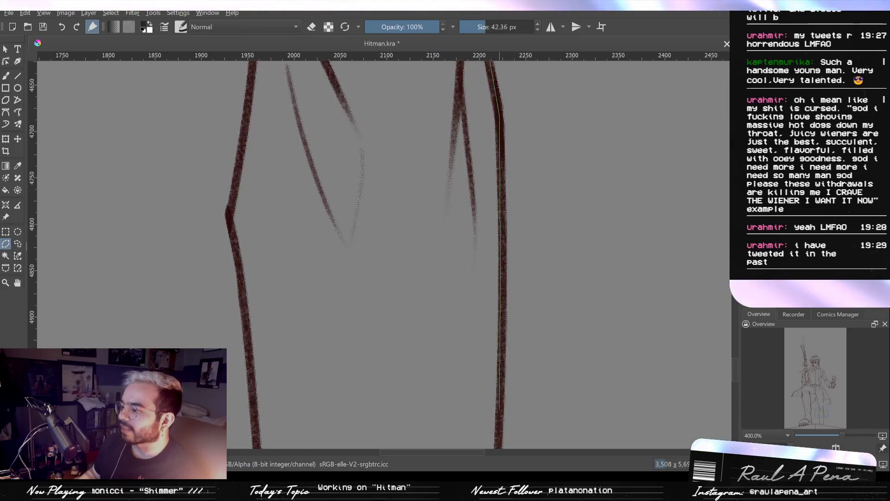
pyautogui.moveTo(500, 411); pyautogui.dragTo(527, 174)
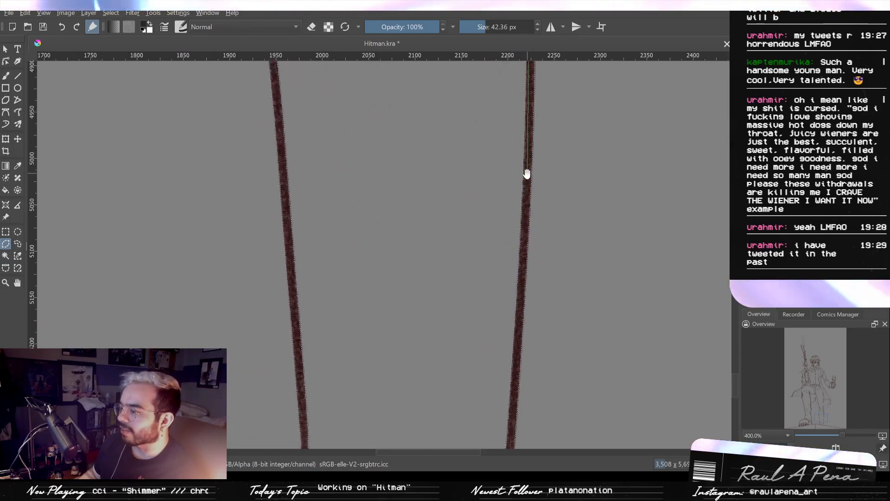
pyautogui.click(522, 271)
pyautogui.moveTo(522, 271); pyautogui.dragTo(545, 90)
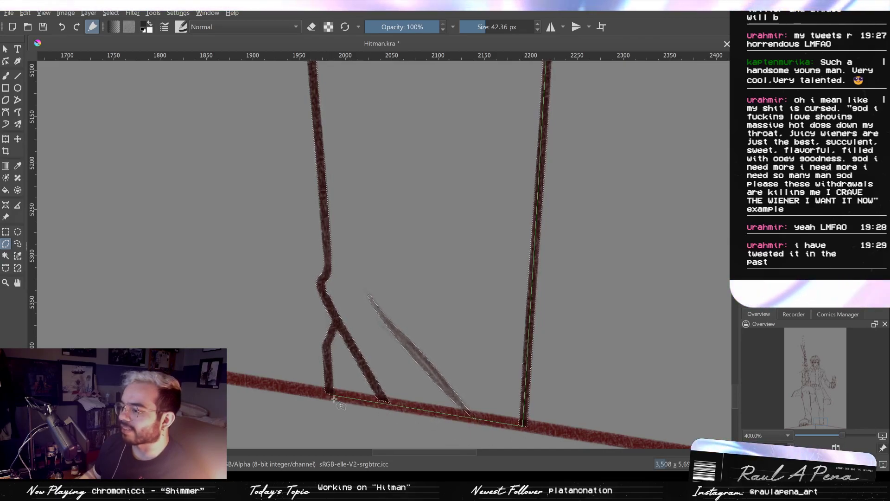
pyautogui.moveTo(467, 405); pyautogui.dragTo(483, 335)
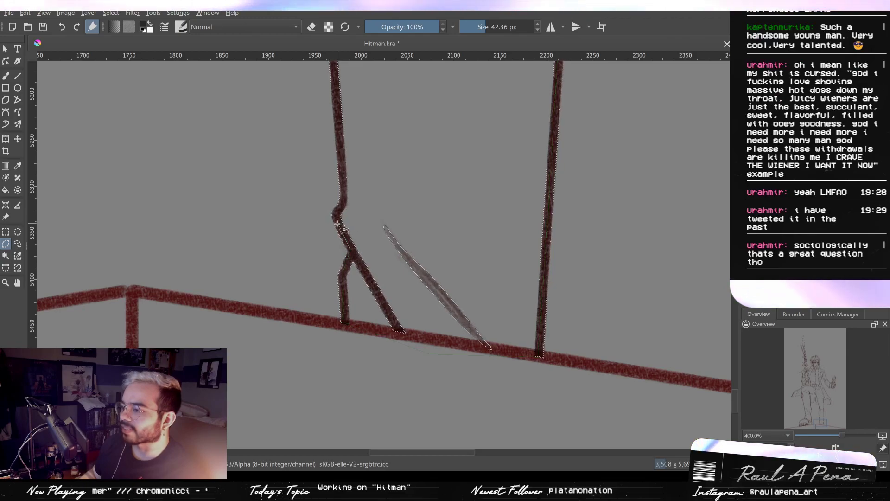
pyautogui.moveTo(351, 195); pyautogui.dragTo(355, 220)
pyautogui.scroll(-3, 486, 232)
# - Examine the selection edges along the rear trouser leg, the coat hem, the crotch and the belt
pyautogui.moveTo(485, 228); pyautogui.dragTo(441, 290)
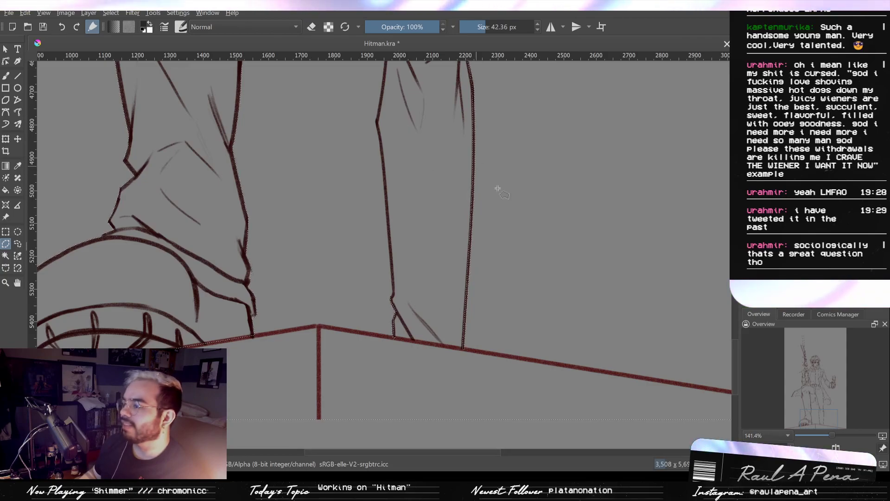
pyautogui.scroll(5, 445, 278)
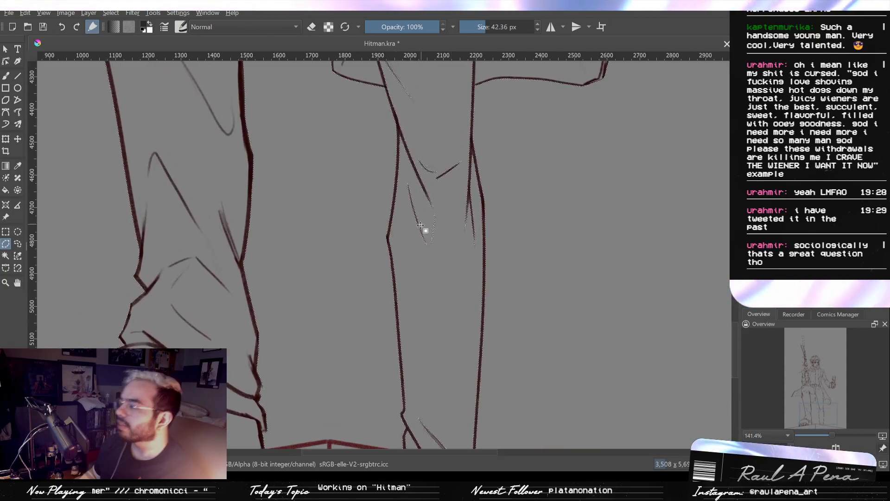
pyautogui.scroll(2, 420, 243)
pyautogui.scroll(-1, 426, 194)
pyautogui.moveTo(424, 83); pyautogui.dragTo(399, 349)
pyautogui.moveTo(304, 212); pyautogui.dragTo(366, 395)
pyautogui.moveTo(380, 343); pyautogui.dragTo(389, 403)
pyautogui.moveTo(324, 274); pyautogui.dragTo(323, 334)
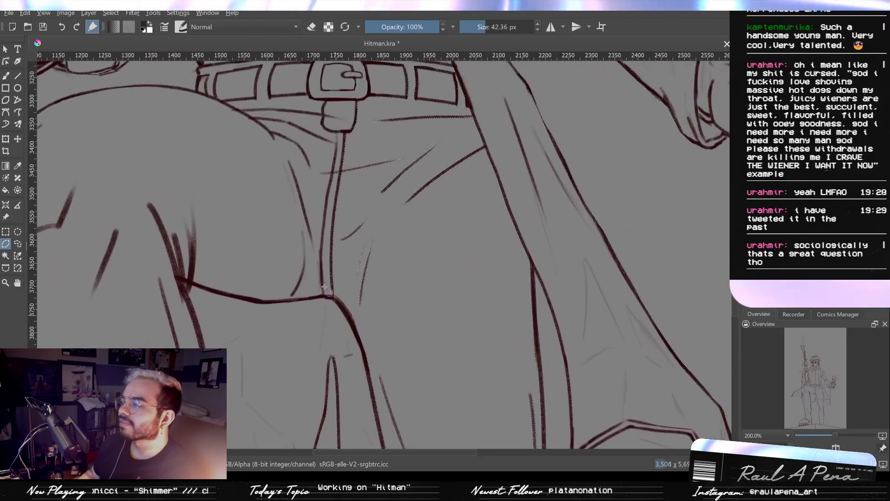
pyautogui.moveTo(327, 95); pyautogui.dragTo(327, 191)
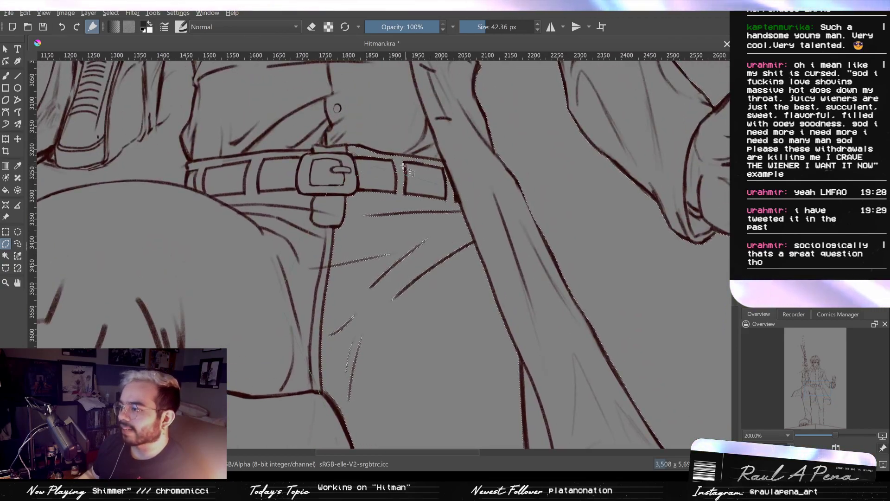
# - Subtract the trouser area below the belt, from the front thigh across the crotch to the coat edge, with a polygonal outline
pyautogui.scroll(-5, 524, 354)
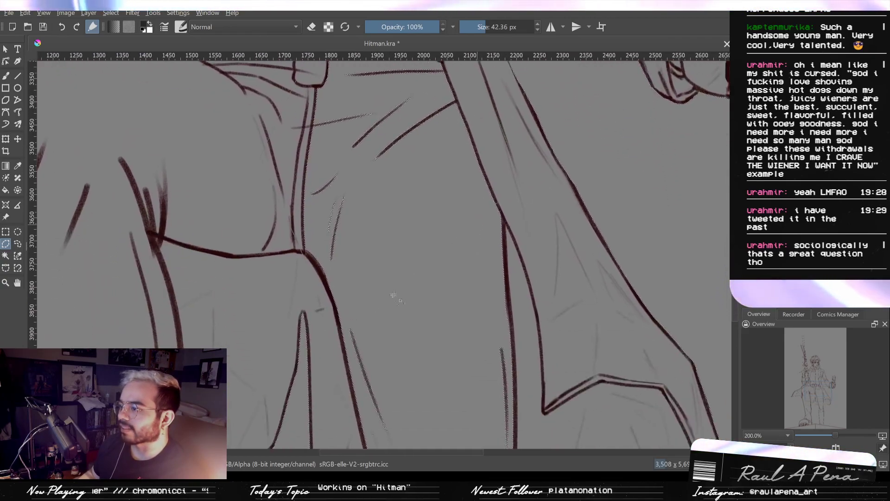
pyautogui.click(311, 273)
pyautogui.moveTo(312, 228); pyautogui.dragTo(383, 309)
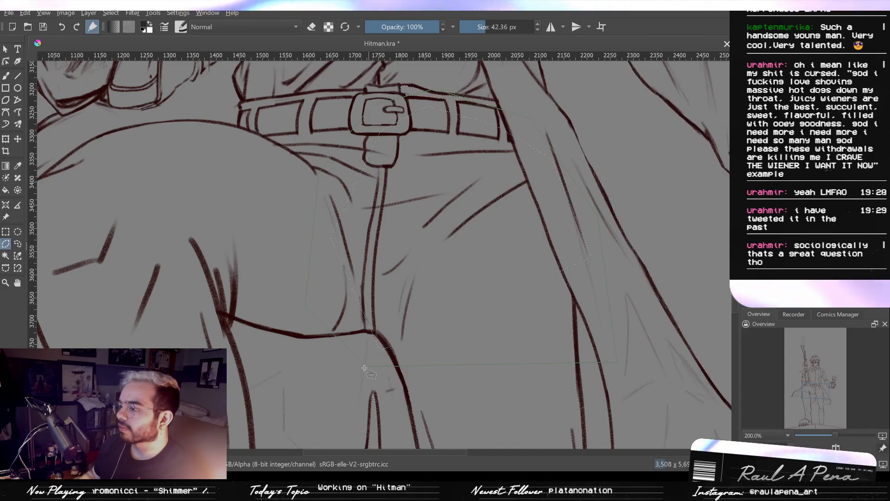
# - Subtract the rear thigh's interior down to coat-hem level with a polygonal outline following the inner leg line
pyautogui.moveTo(430, 377); pyautogui.dragTo(309, 132)
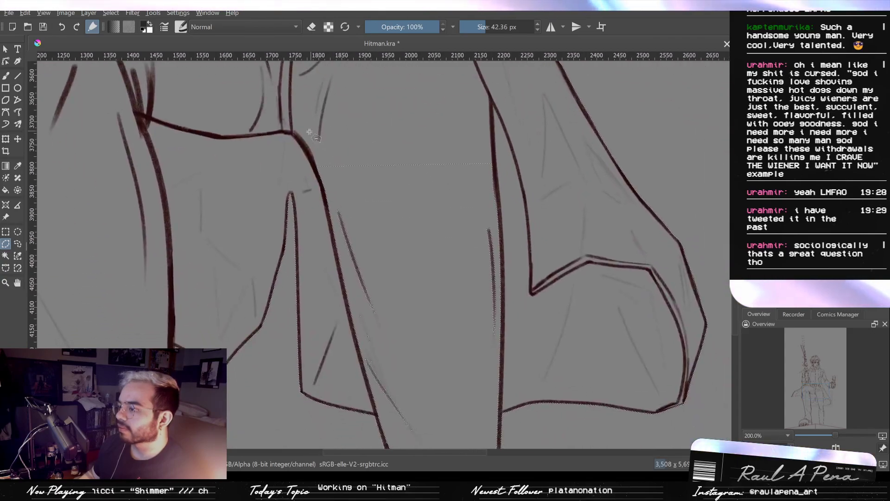
pyautogui.click(303, 152)
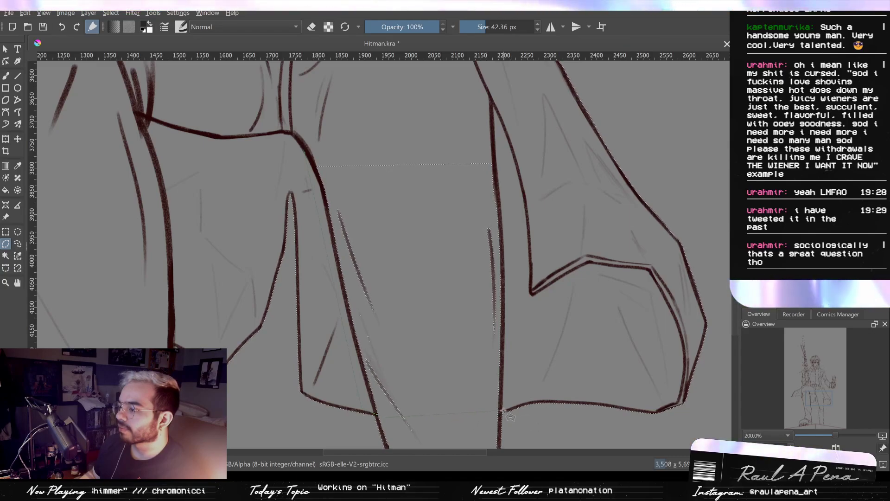
pyautogui.click(524, 130)
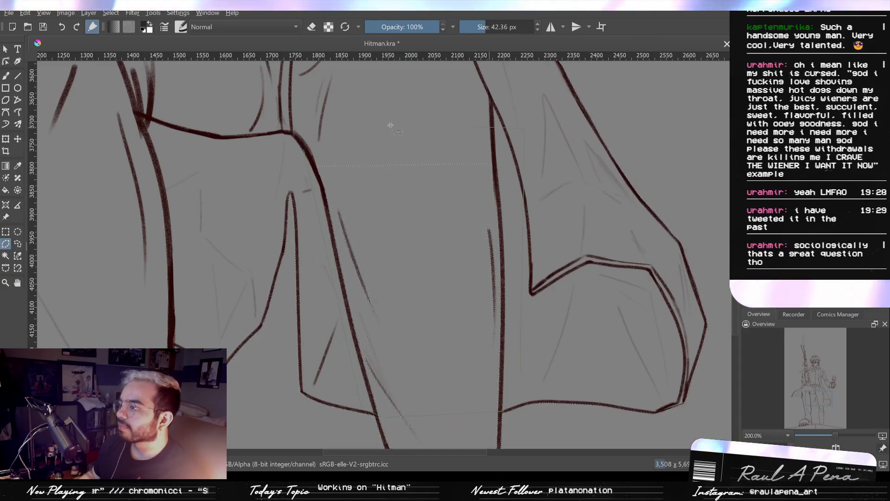
pyautogui.click(301, 153)
# - Start a polygonal subtraction at the coat hem and trace the rear leg's inner line down past the knee fold junction
pyautogui.moveTo(435, 311); pyautogui.dragTo(435, 99)
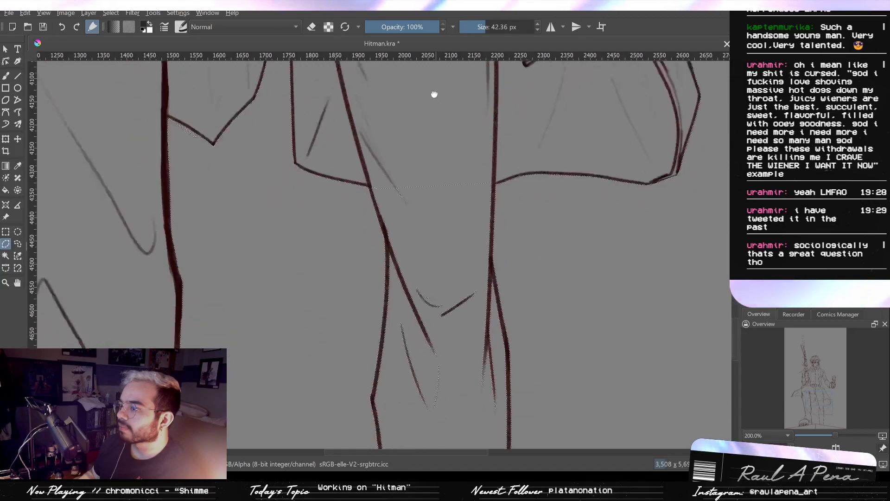
pyautogui.scroll(2, 426, 175)
pyautogui.moveTo(426, 175); pyautogui.dragTo(418, 111)
pyautogui.scroll(1, 356, 144)
pyautogui.moveTo(356, 145); pyautogui.dragTo(337, 84)
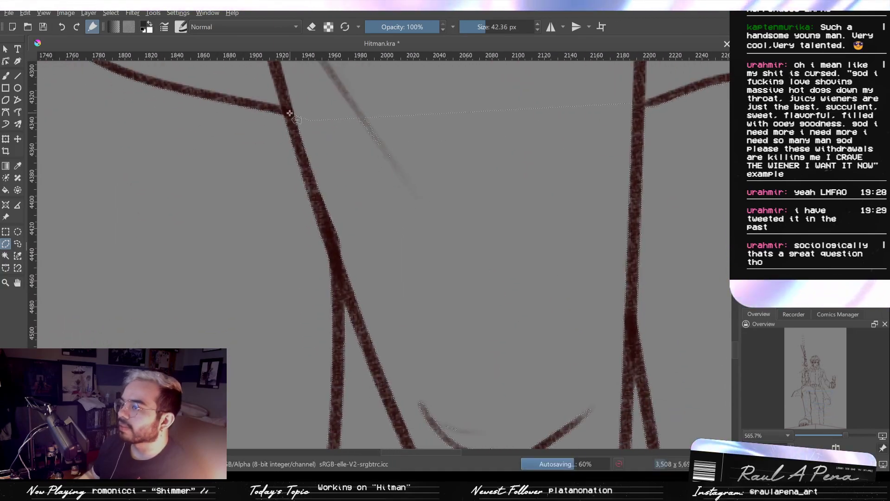
pyautogui.click(343, 290)
pyautogui.moveTo(343, 290); pyautogui.dragTo(321, 63)
pyautogui.scroll(-2, 303, 234)
pyautogui.scroll(3, 314, 158)
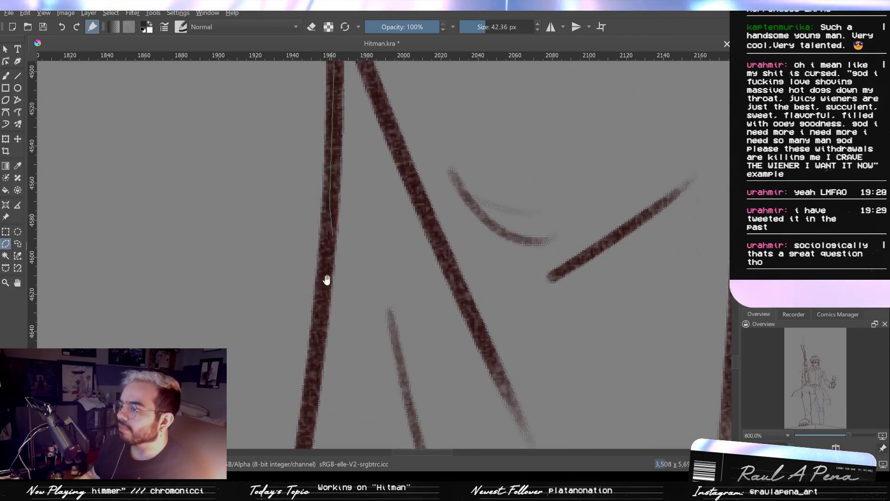
# - Continue the polygonal outline within the rear leg's inner line down to the outward bend at the calf
pyautogui.scroll(-1, 326, 304)
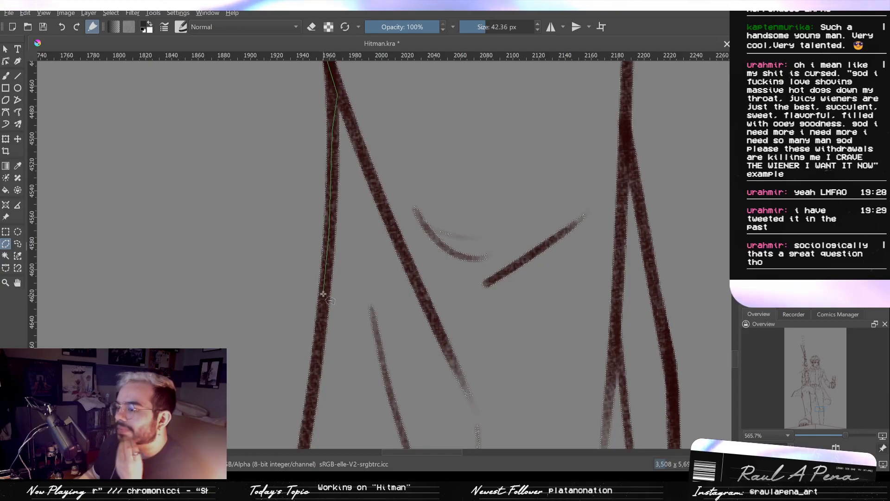
pyautogui.scroll(1, 325, 283)
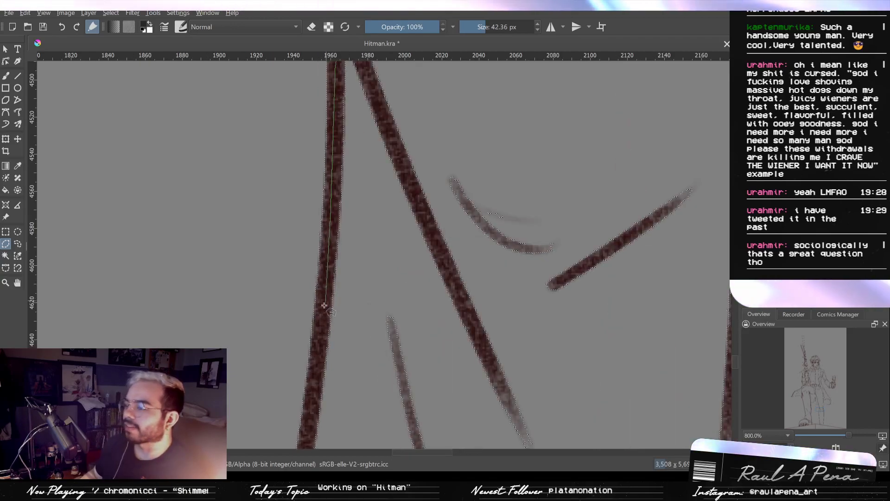
pyautogui.scroll(-3, 323, 296)
pyautogui.moveTo(322, 312); pyautogui.dragTo(336, 187)
pyautogui.scroll(3, 331, 214)
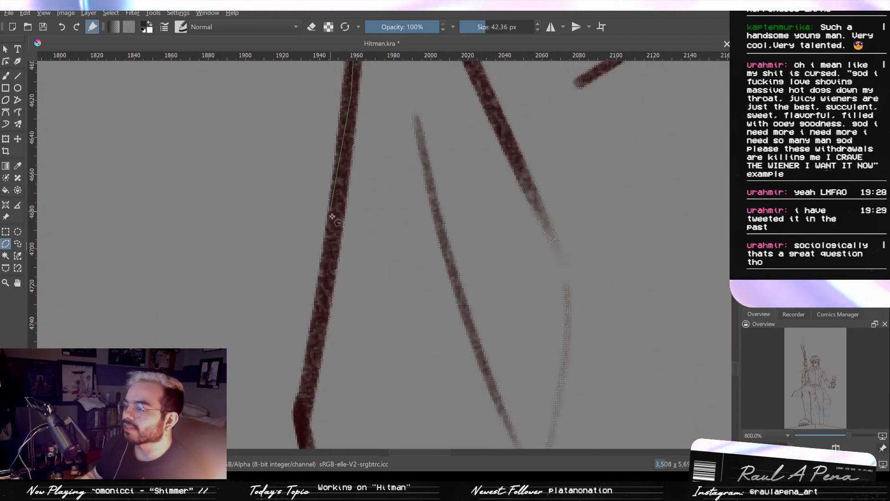
pyautogui.moveTo(304, 402); pyautogui.dragTo(291, 170)
pyautogui.scroll(-2, 306, 307)
pyautogui.click(289, 174)
# - Extend the polygonal outline from the calf bend down the lower trouser line to the kink above the ankle
pyautogui.scroll(3, 294, 214)
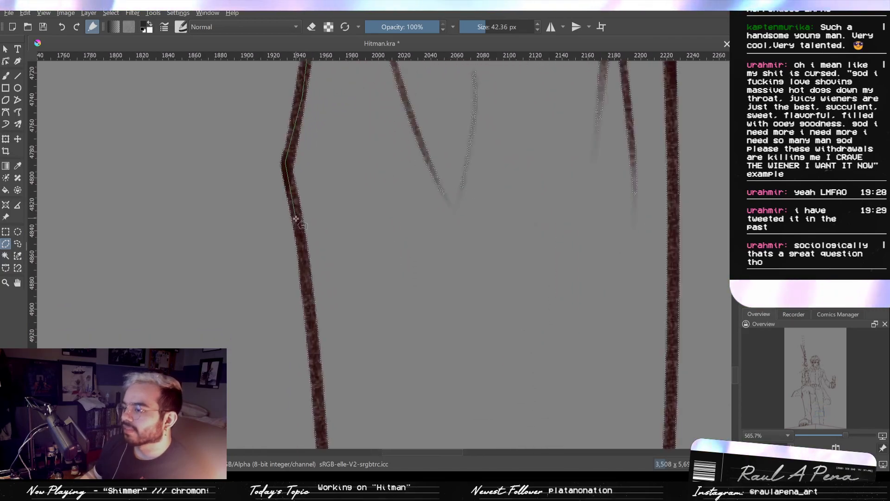
pyautogui.scroll(-2, 306, 245)
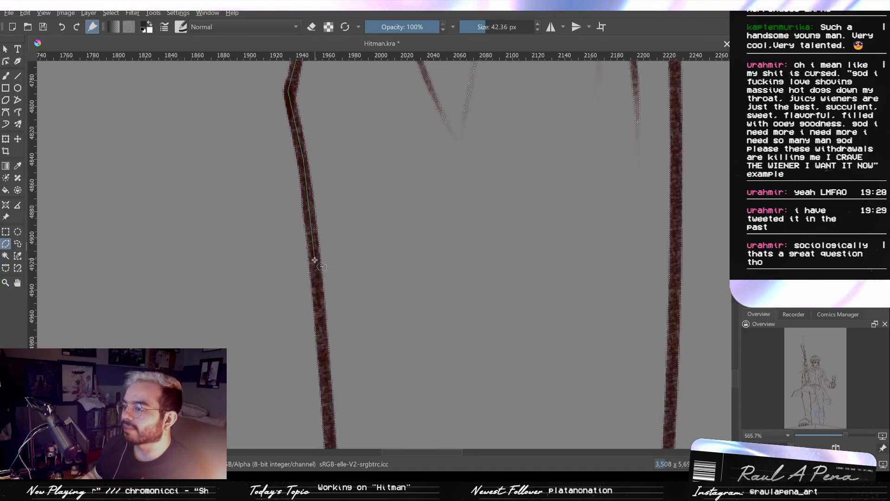
pyautogui.scroll(-3, 321, 325)
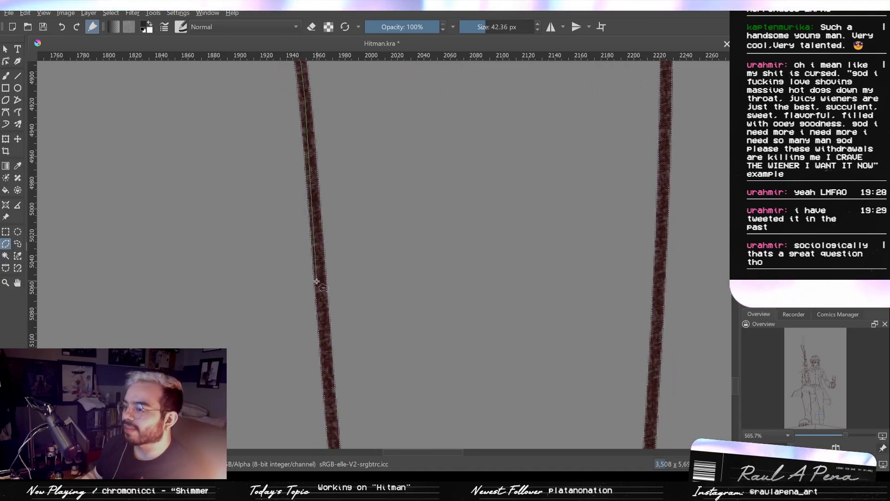
pyautogui.scroll(-3, 321, 284)
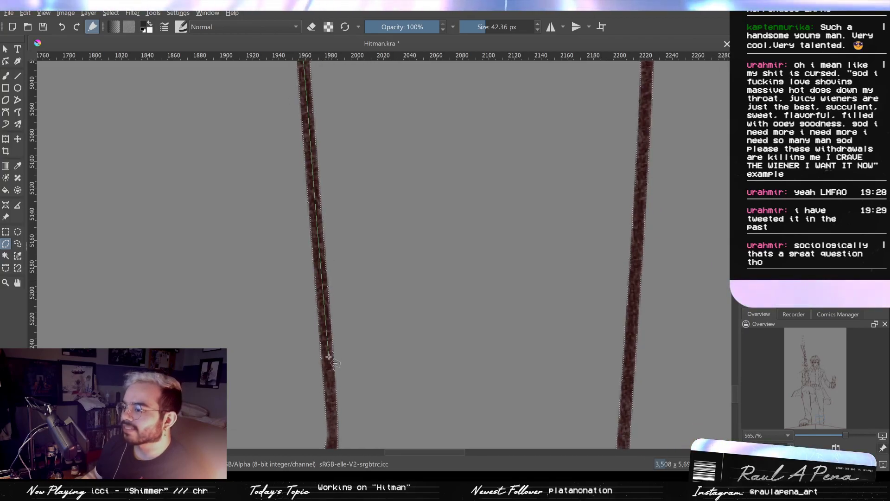
pyautogui.moveTo(327, 363); pyautogui.dragTo(303, 157)
pyautogui.scroll(1, 304, 158)
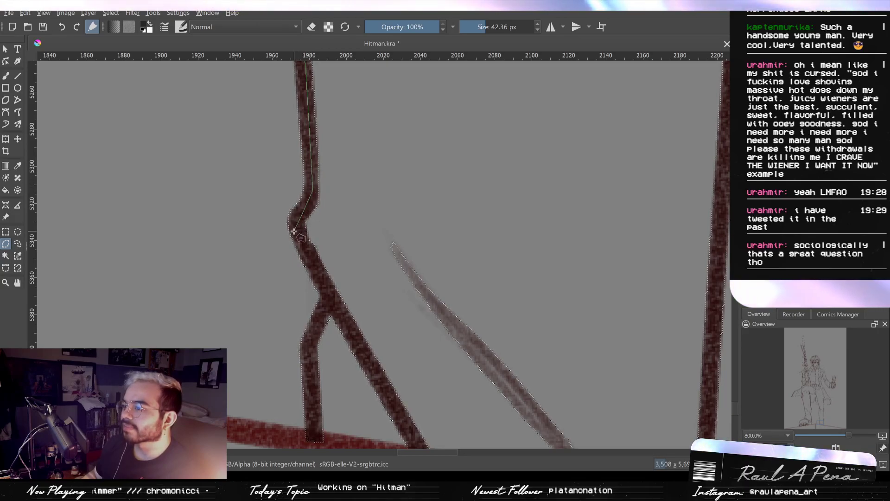
# - Trace the outline around the ankle to the ground line, follow it partway across the leg, and close the subtraction
pyautogui.click(325, 304)
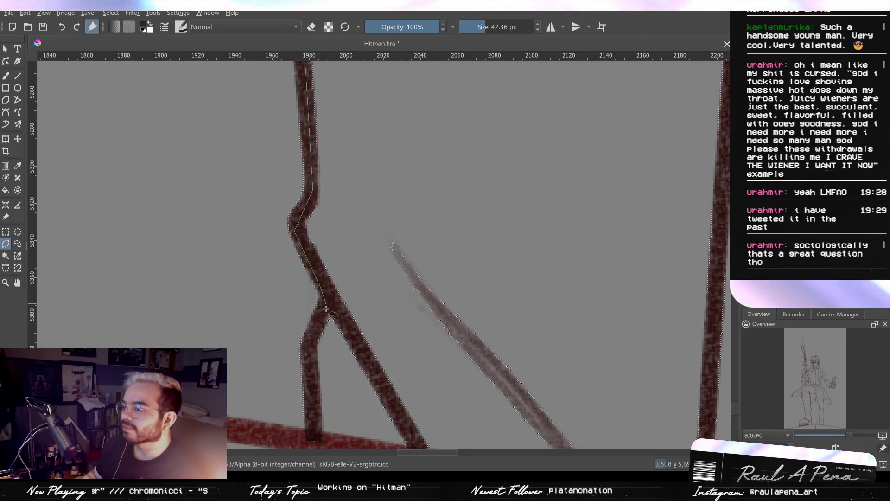
pyautogui.click(309, 346)
pyautogui.scroll(-2, 309, 347)
pyautogui.click(313, 441)
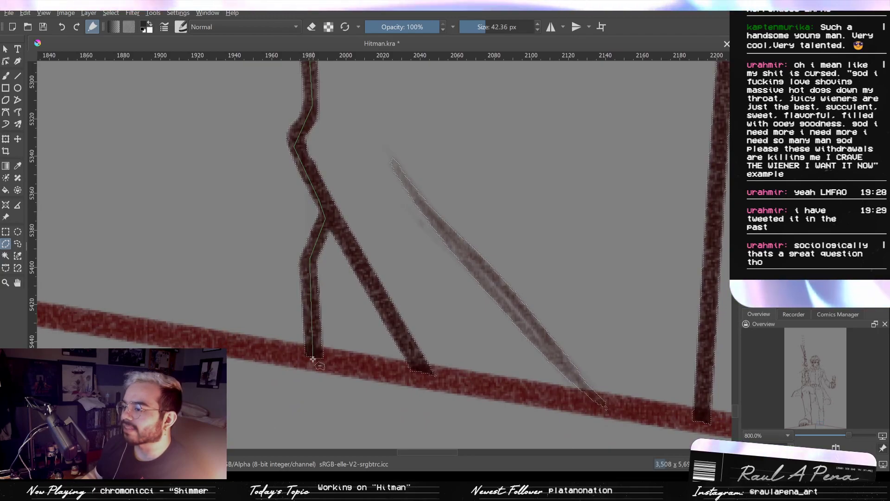
pyautogui.moveTo(681, 413); pyautogui.dragTo(452, 328)
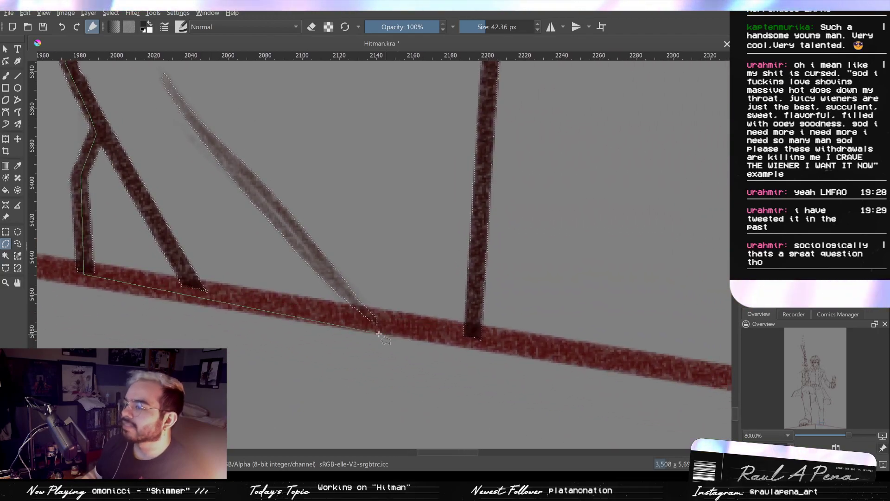
pyautogui.doubleClick(380, 332)
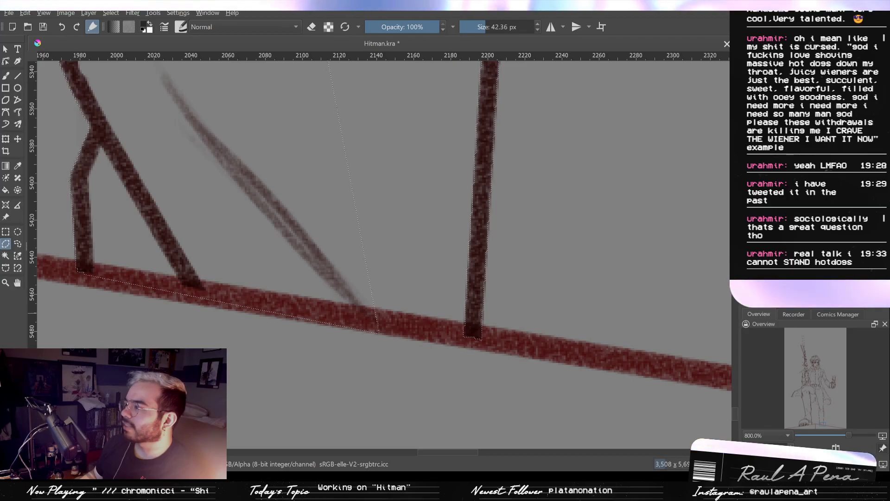
# - Start a polygonal subtraction at the ground line inside the rear leg and trace up the outer trouser line past the calf
pyautogui.click(370, 322)
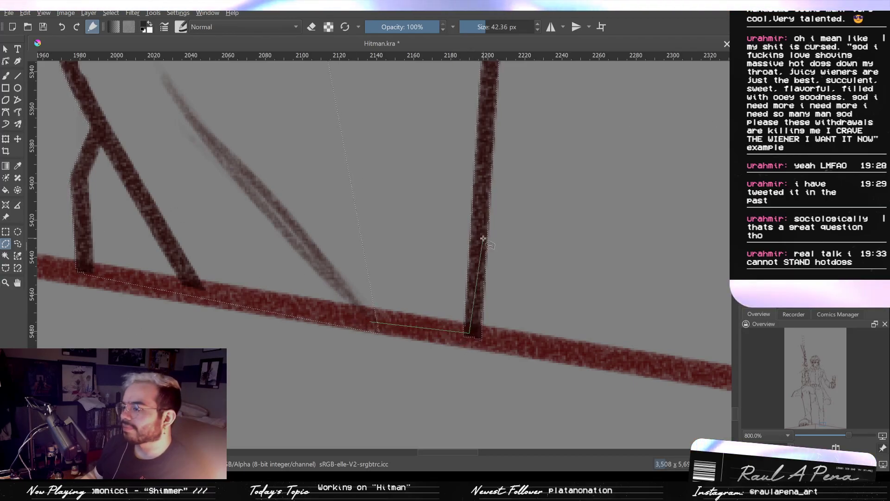
pyautogui.scroll(-3, 460, 332)
pyautogui.scroll(5, 460, 332)
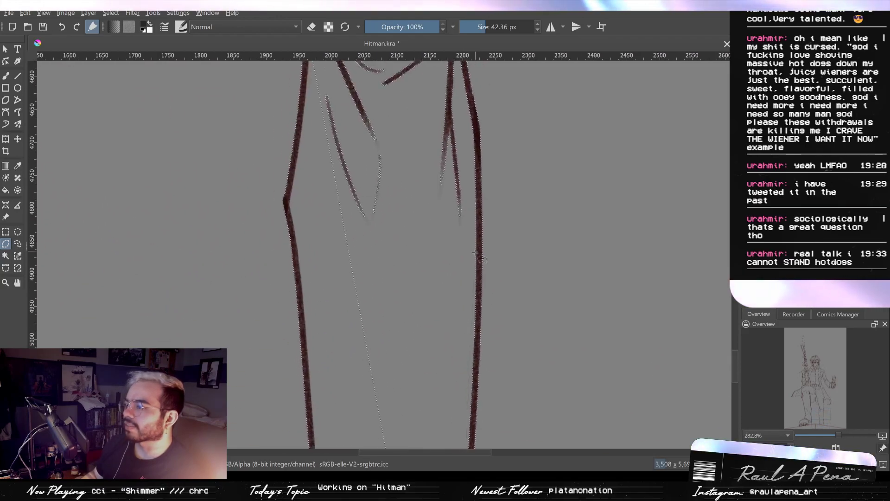
pyautogui.scroll(2, 476, 382)
pyautogui.moveTo(477, 384); pyautogui.dragTo(456, 201)
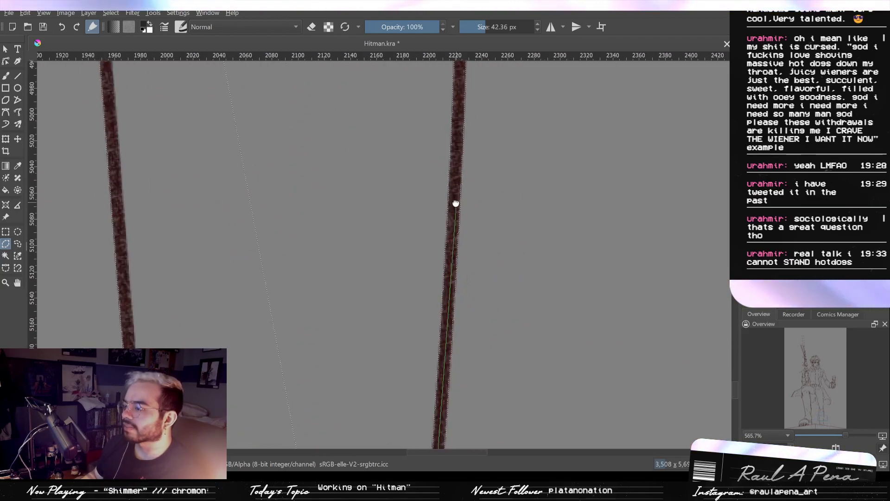
pyautogui.click(451, 237)
pyautogui.moveTo(452, 237); pyautogui.dragTo(430, 498)
pyautogui.click(439, 239)
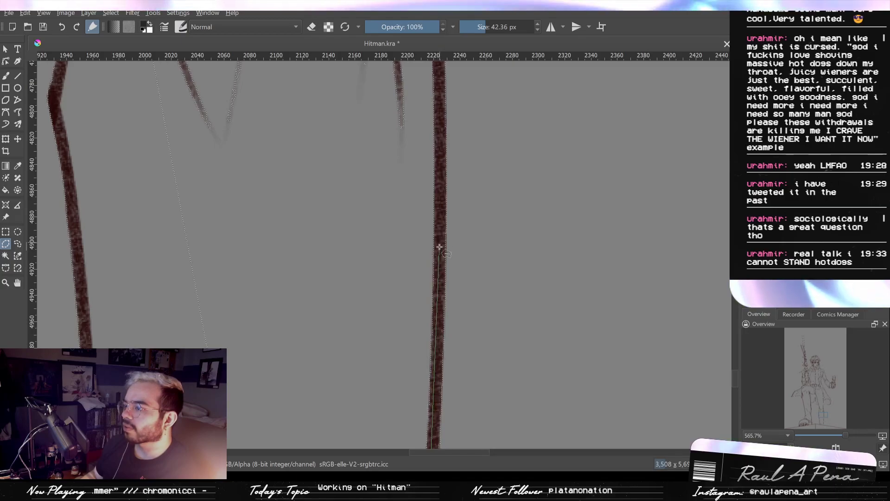
# - Continue the polygonal outline up the rear leg's outer trouser line, around the knee bend to the fold junction
pyautogui.moveTo(441, 218); pyautogui.dragTo(452, 391)
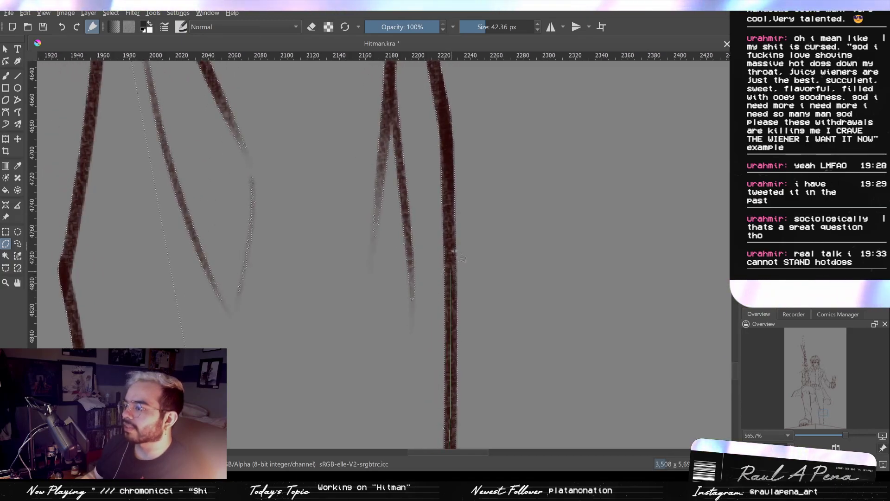
pyautogui.click(446, 111)
pyautogui.moveTo(443, 87); pyautogui.dragTo(496, 330)
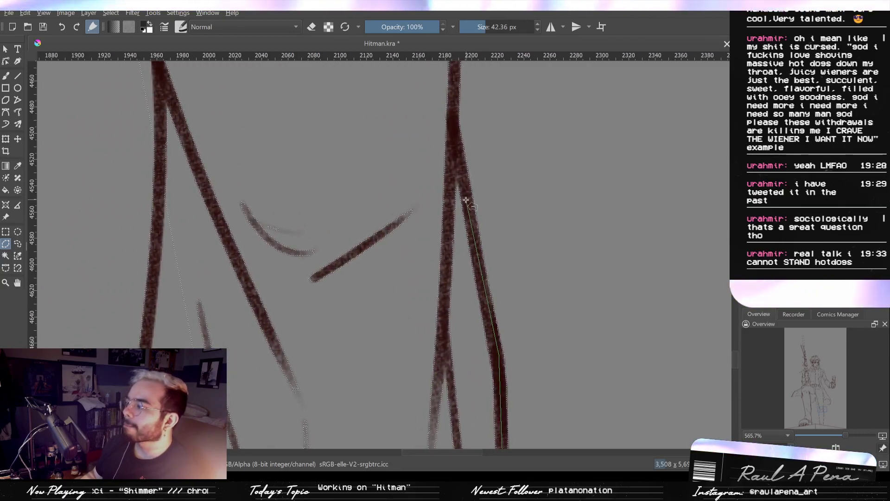
pyautogui.click(454, 116)
pyautogui.moveTo(454, 116); pyautogui.dragTo(428, 334)
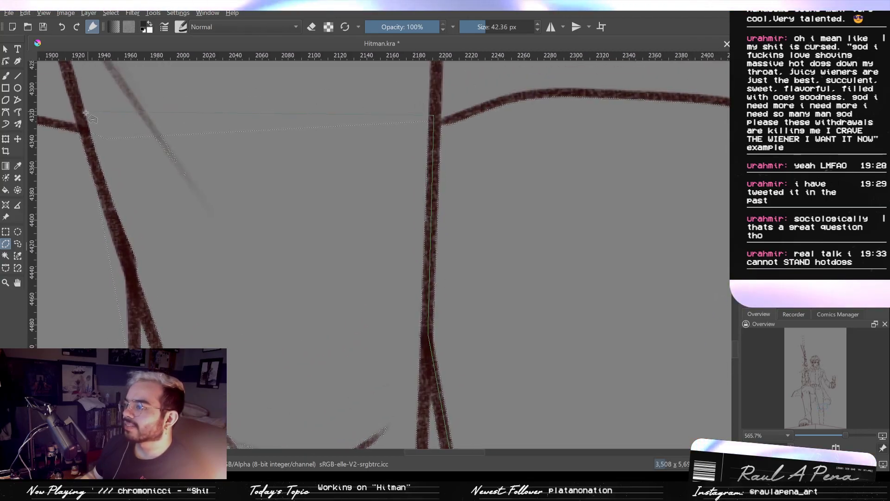
# - Take the outline across the thigh at the coat hem and down the inner trouser line, closing the subtraction at the ground line
pyautogui.click(434, 116)
pyautogui.click(83, 117)
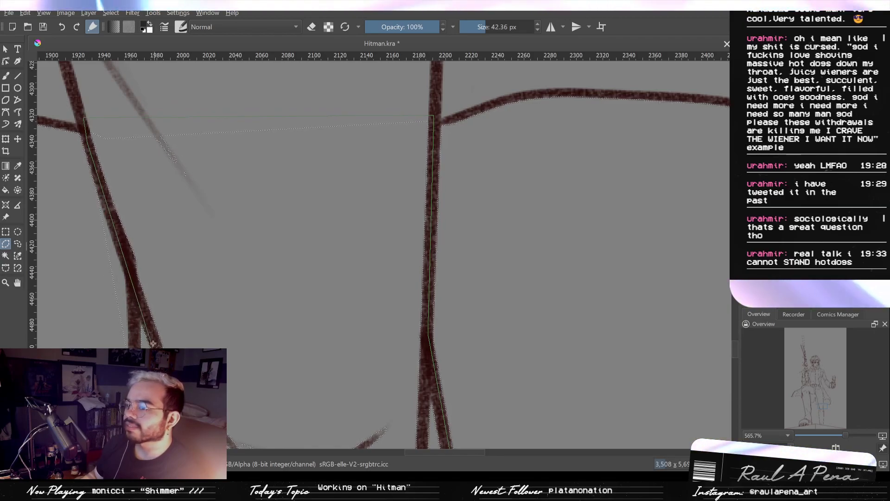
pyautogui.moveTo(133, 408); pyautogui.dragTo(103, 84)
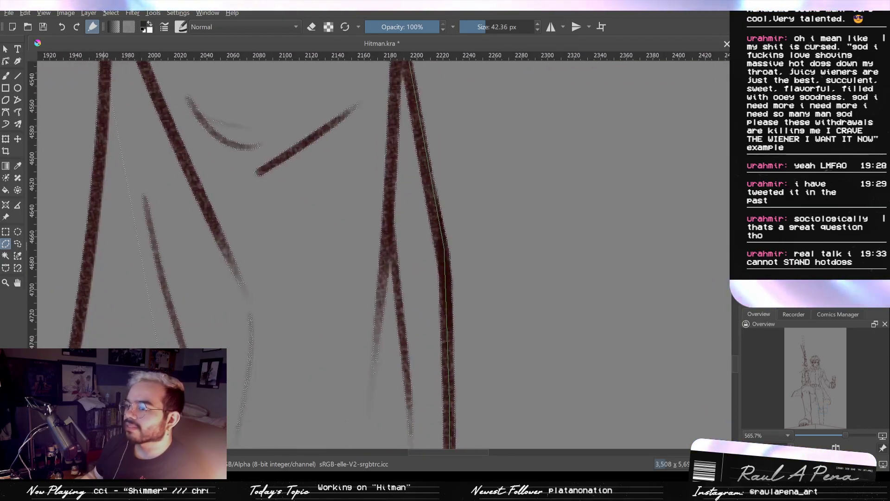
pyautogui.click(102, 165)
pyautogui.scroll(-3, 188, 362)
pyautogui.moveTo(179, 385); pyautogui.dragTo(223, 51)
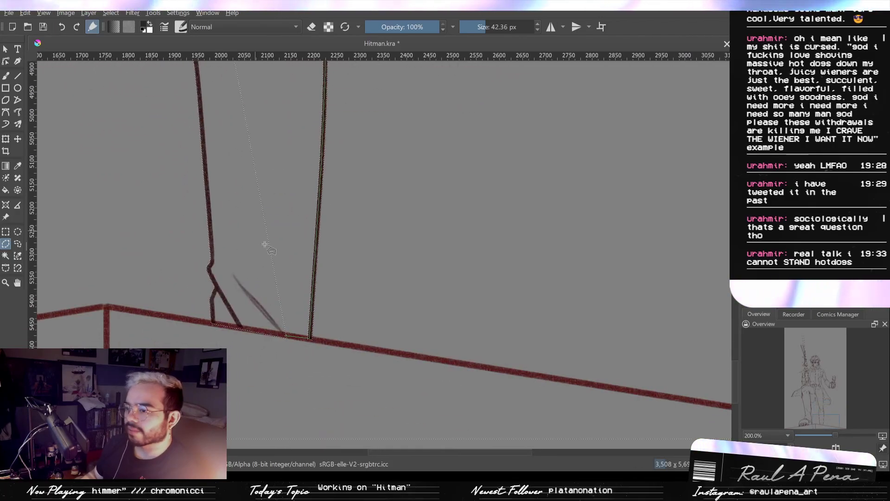
pyautogui.doubleClick(281, 334)
# - Outline the sliver beside the rear leg's inner line between the coat hem and the fold junction to tighten the selection edge
pyautogui.moveTo(248, 178); pyautogui.dragTo(272, 399)
pyautogui.moveTo(276, 165); pyautogui.dragTo(313, 423)
pyautogui.scroll(2, 278, 298)
pyautogui.moveTo(299, 257); pyautogui.dragTo(407, 71)
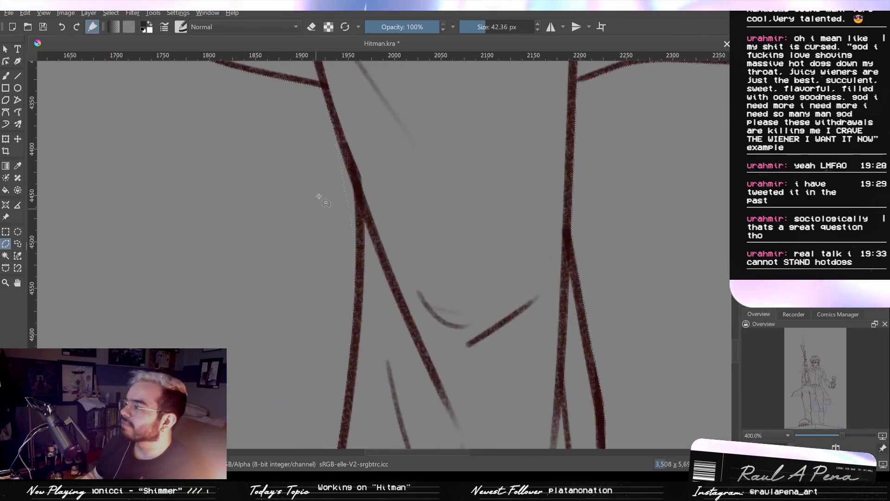
pyautogui.scroll(1, 319, 197)
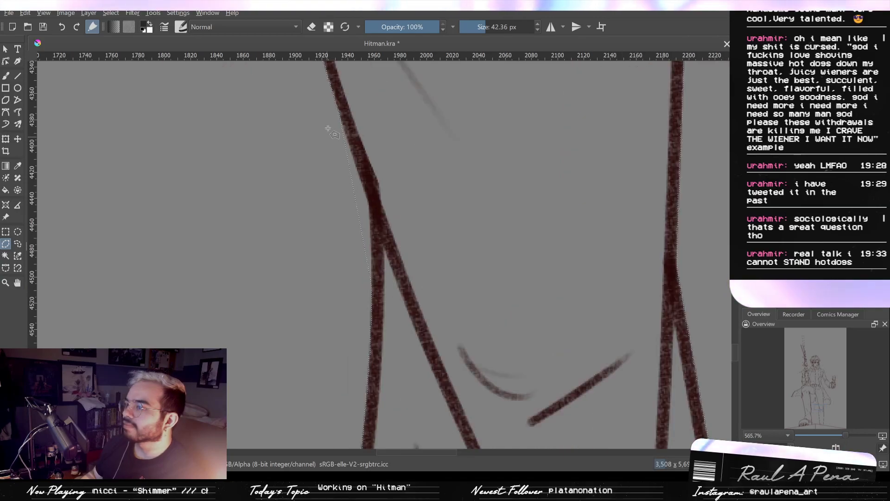
pyautogui.click(337, 98)
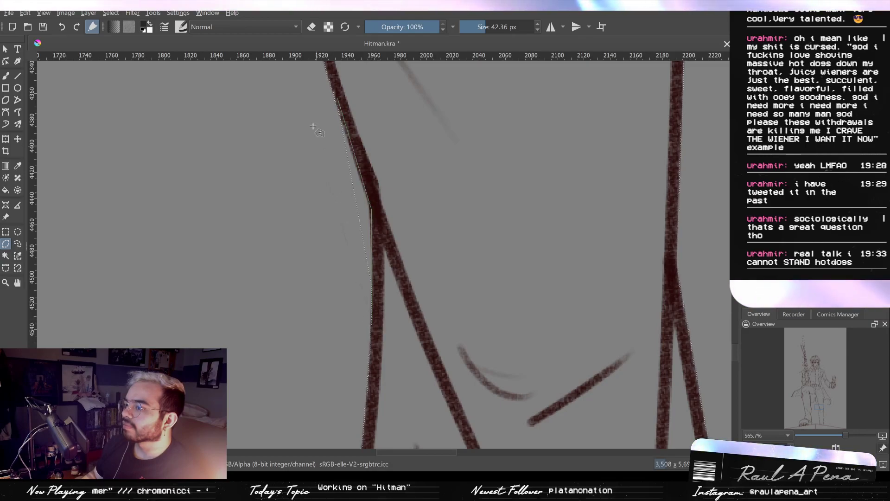
pyautogui.click(337, 98)
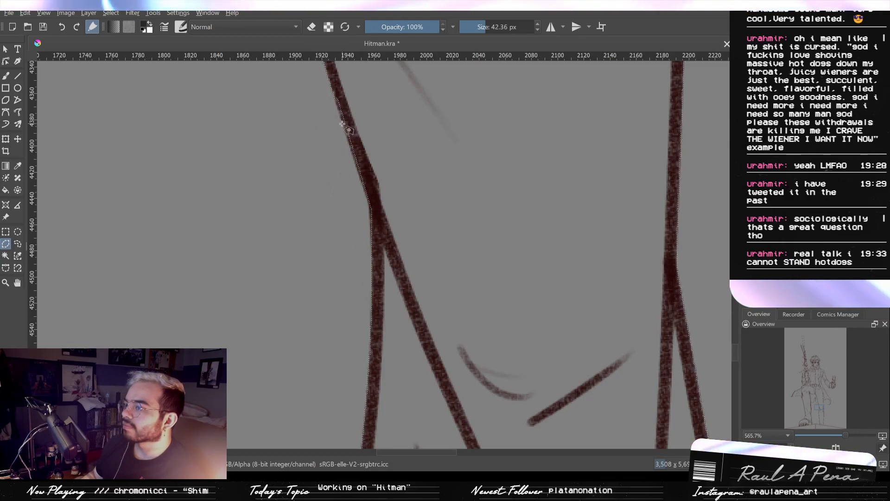
# - Refine the selection edge along the same inner trouser line with a thin polygon that follows the stroke above the fold junction
pyautogui.scroll(3, 318, 90)
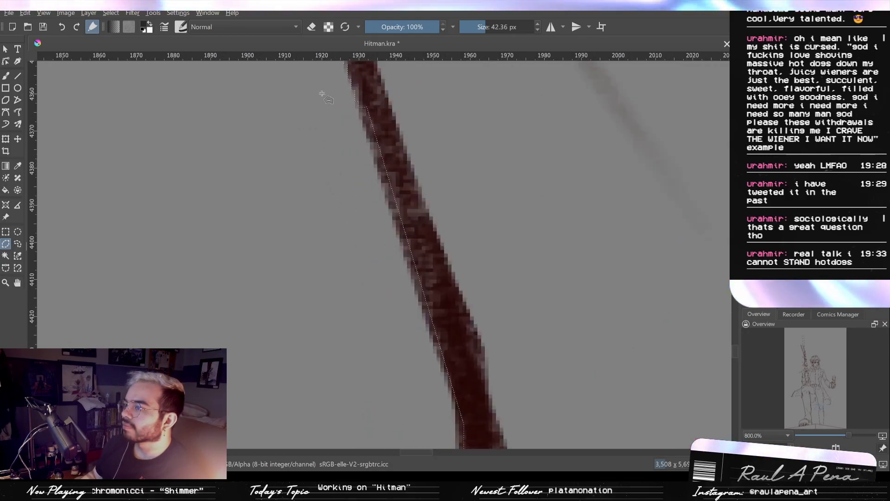
pyautogui.click(450, 372)
pyautogui.click(417, 149)
pyautogui.click(364, 81)
# - Outline the belt section and its upper edge from the buckle to the coat edge with a polygonal selection
pyautogui.scroll(-3, 380, 111)
pyautogui.moveTo(628, 177)
pyautogui.mouseDown()
pyautogui.moveTo(356, 141)
pyautogui.moveTo(423, 233)
pyautogui.mouseUp()
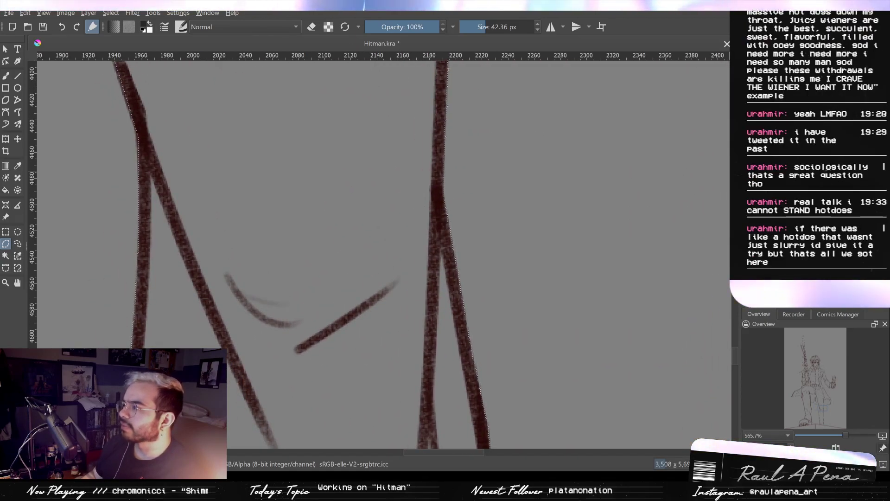
pyautogui.moveTo(275, 108)
pyautogui.mouseDown()
pyautogui.moveTo(395, 198)
pyautogui.moveTo(445, 320)
pyautogui.mouseUp()
pyautogui.scroll(-2, 467, 220)
pyautogui.moveTo(445, 70); pyautogui.dragTo(473, 394)
pyautogui.moveTo(417, 67)
pyautogui.mouseDown()
pyautogui.moveTo(441, 136)
pyautogui.moveTo(457, 328)
pyautogui.mouseUp()
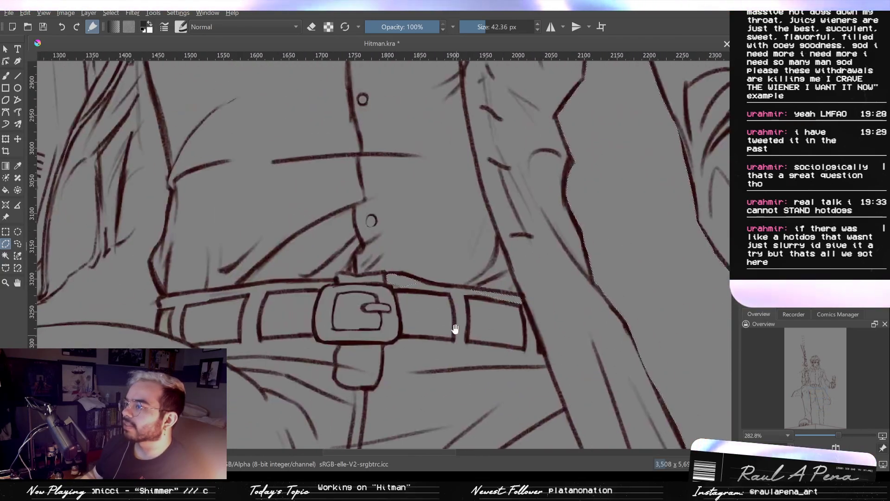
pyautogui.scroll(1, 483, 328)
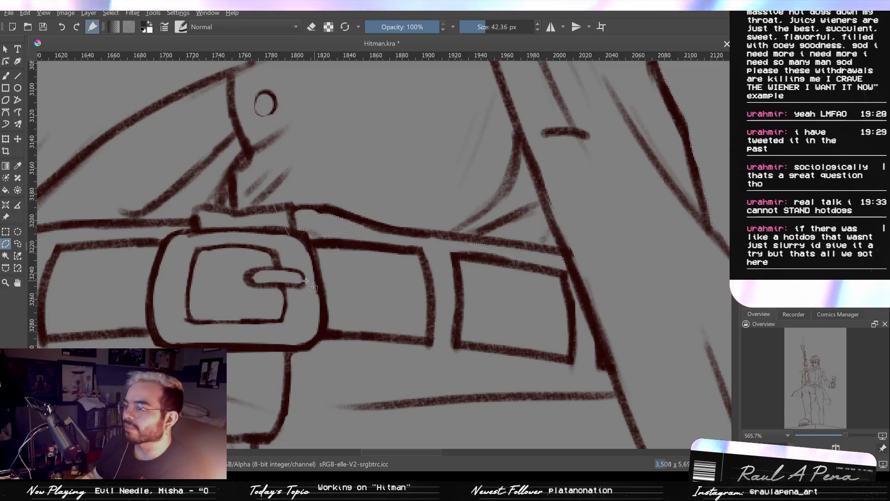
pyautogui.click(591, 249)
pyautogui.click(326, 188)
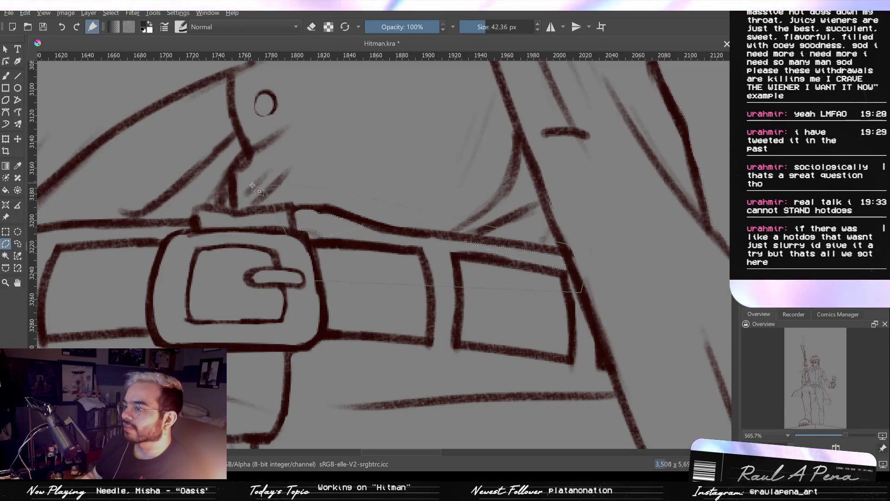
pyautogui.scroll(-6, 265, 188)
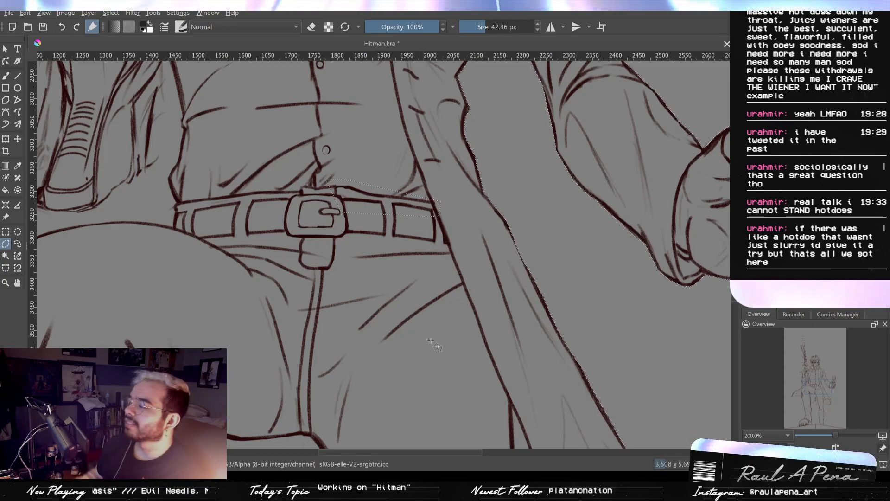
# - Outline the ground-line strip beneath the rear leg from ankle to outer trouser line, bringing the selection edge to the line's upper side
pyautogui.moveTo(445, 347); pyautogui.dragTo(253, 60)
pyautogui.moveTo(324, 208); pyautogui.dragTo(343, 75)
pyautogui.moveTo(352, 258); pyautogui.dragTo(392, 201)
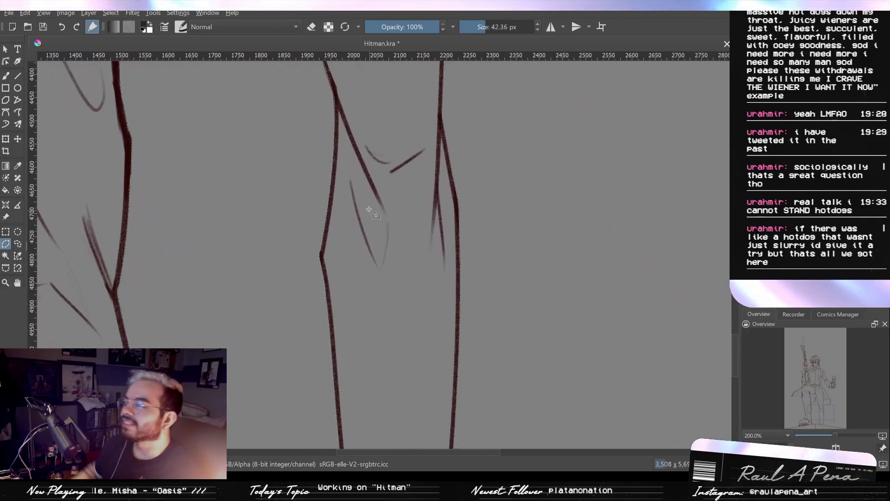
pyautogui.scroll(-2, 368, 209)
pyautogui.scroll(6, 369, 325)
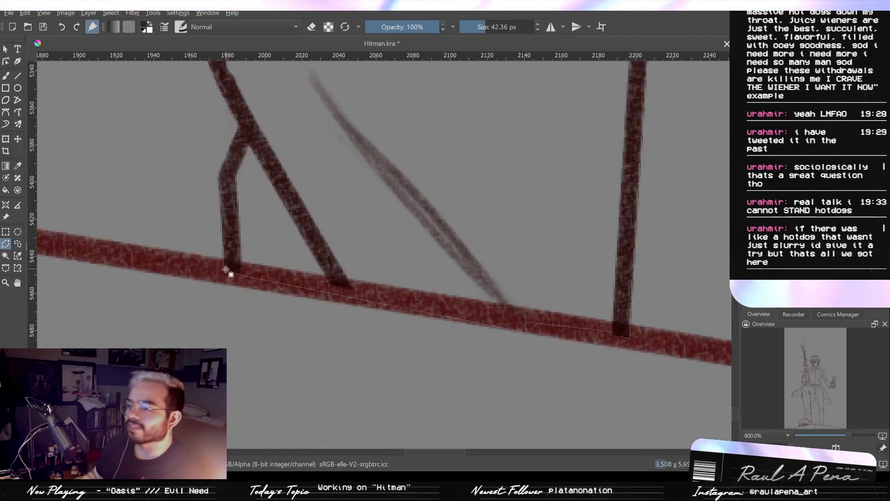
pyautogui.click(221, 266)
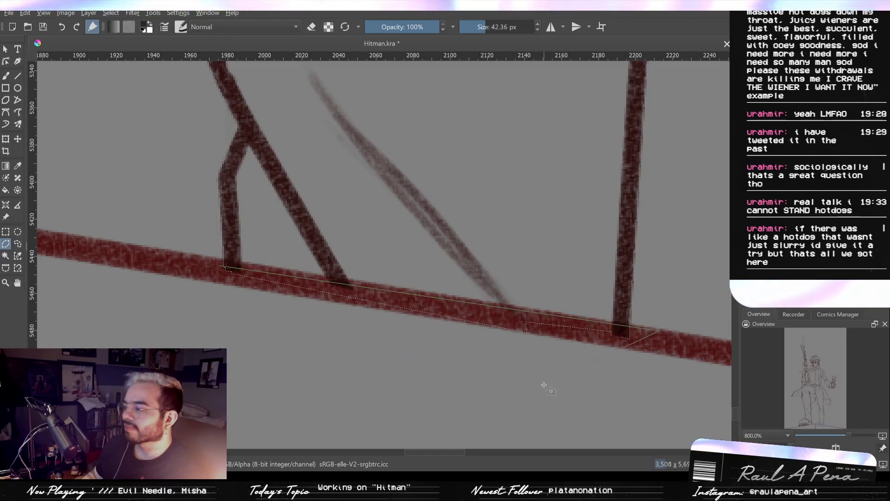
pyautogui.click(218, 268)
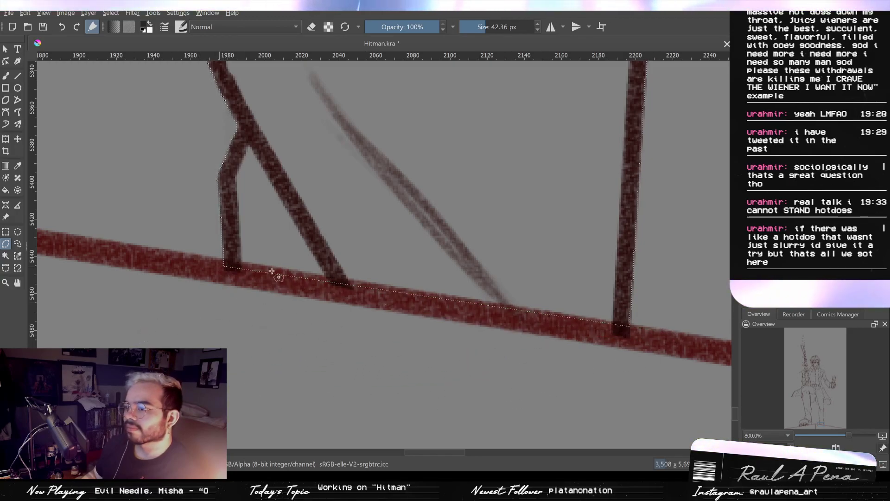
# - Outline the faint shading below the coat hem beside the front leg to clean the stray selection edges along the hem line
pyautogui.scroll(-3, 365, 229)
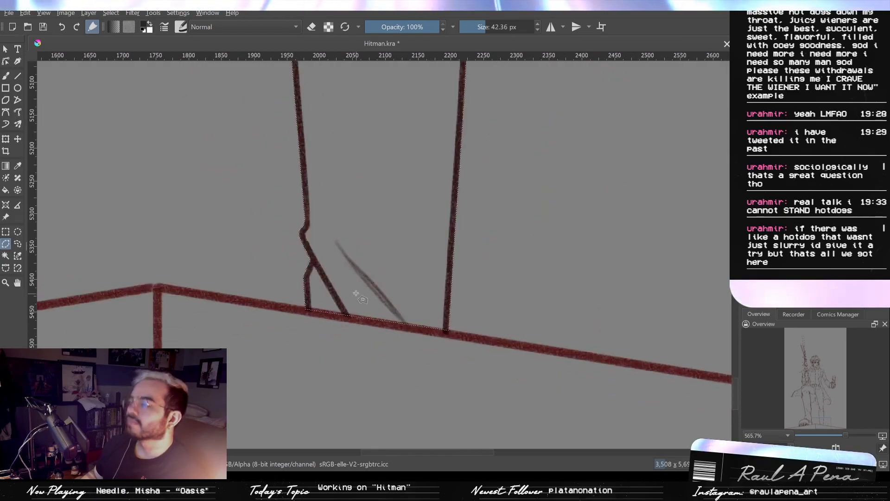
pyautogui.moveTo(395, 288); pyautogui.dragTo(431, 360)
pyautogui.moveTo(432, 240); pyautogui.dragTo(473, 365)
pyautogui.scroll(-2, 483, 320)
pyautogui.moveTo(477, 281)
pyautogui.mouseDown()
pyautogui.moveTo(482, 373)
pyautogui.moveTo(493, 357)
pyautogui.mouseUp()
pyautogui.scroll(-1, 493, 357)
pyautogui.scroll(2, 493, 357)
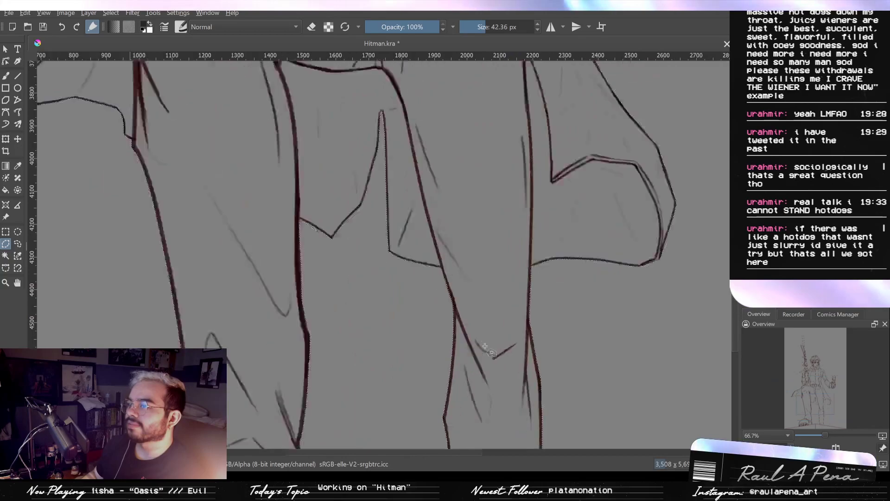
pyautogui.scroll(5, 235, 163)
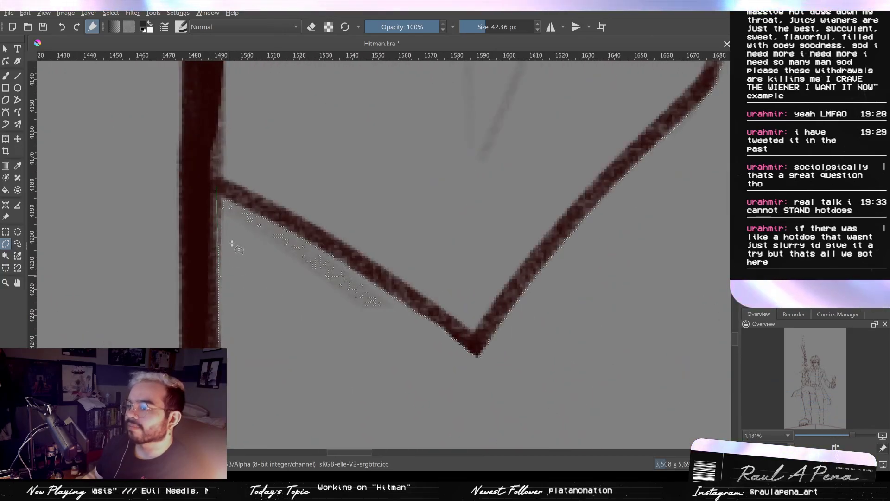
pyautogui.moveTo(489, 370); pyautogui.dragTo(454, 322)
pyautogui.moveTo(397, 300); pyautogui.dragTo(344, 267)
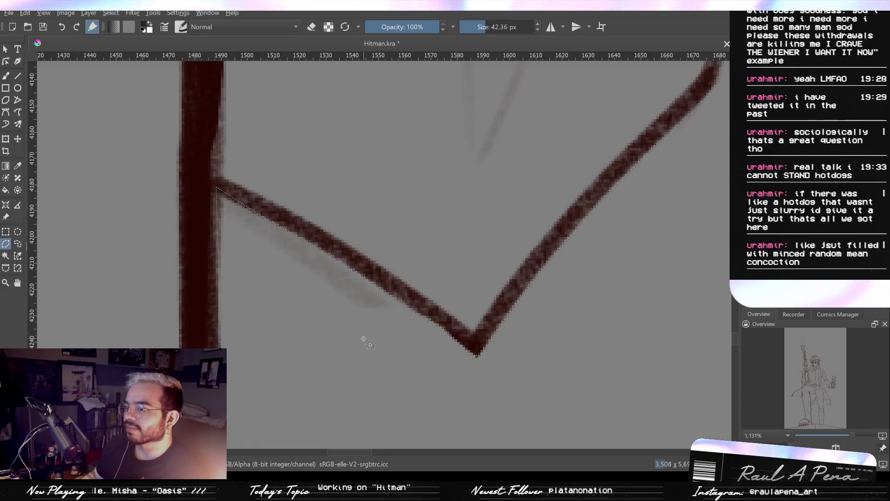
# - Outline the narrow gap between the raised wrist and the gun, directly beneath the gripping hand, with a polygonal selection
pyautogui.scroll(-1, 363, 340)
pyautogui.scroll(-2, 421, 380)
pyautogui.scroll(-3, 424, 386)
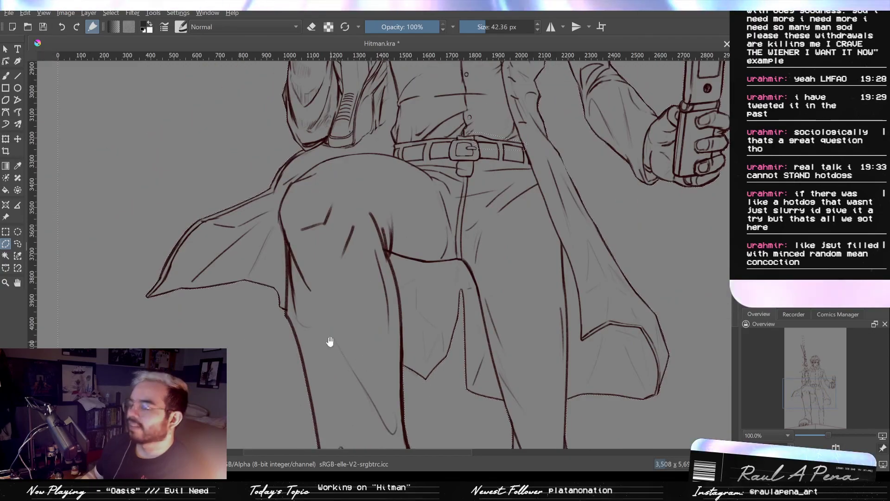
pyautogui.scroll(5, 330, 341)
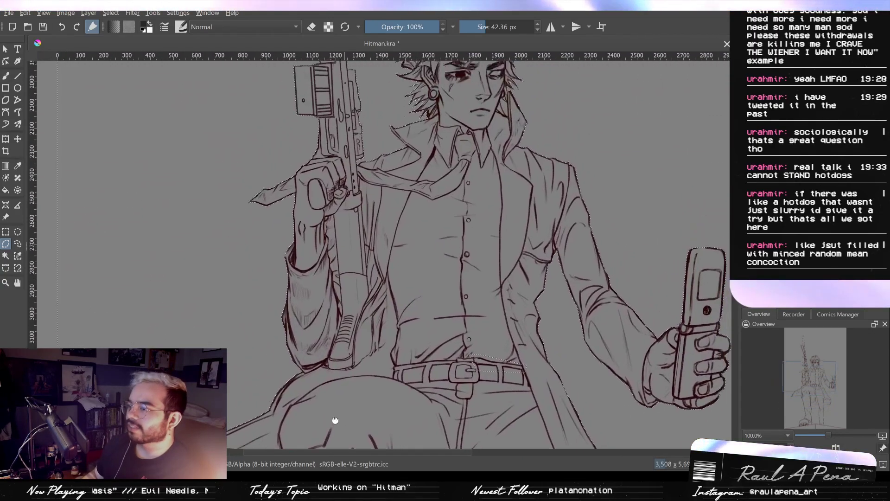
pyautogui.scroll(5, 325, 194)
pyautogui.scroll(3, 308, 300)
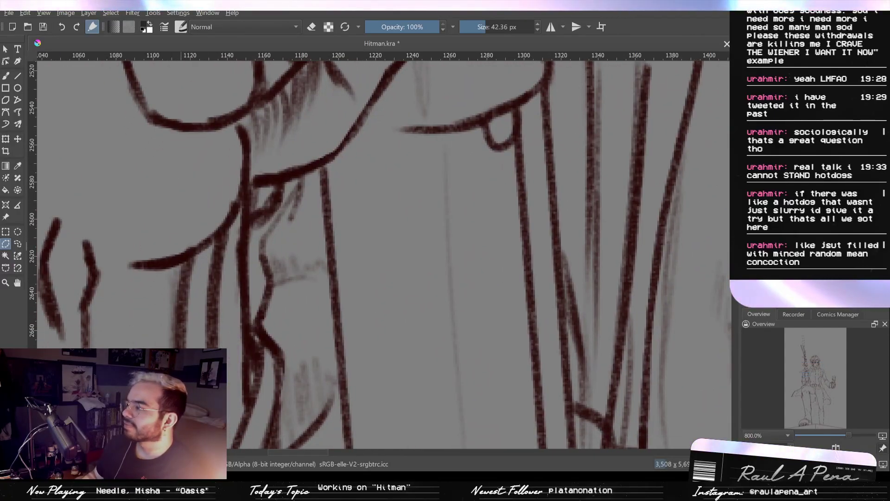
pyautogui.scroll(2, 191, 375)
pyautogui.scroll(-2, 285, 351)
pyautogui.moveTo(290, 354); pyautogui.dragTo(281, 366)
pyautogui.scroll(1, 283, 341)
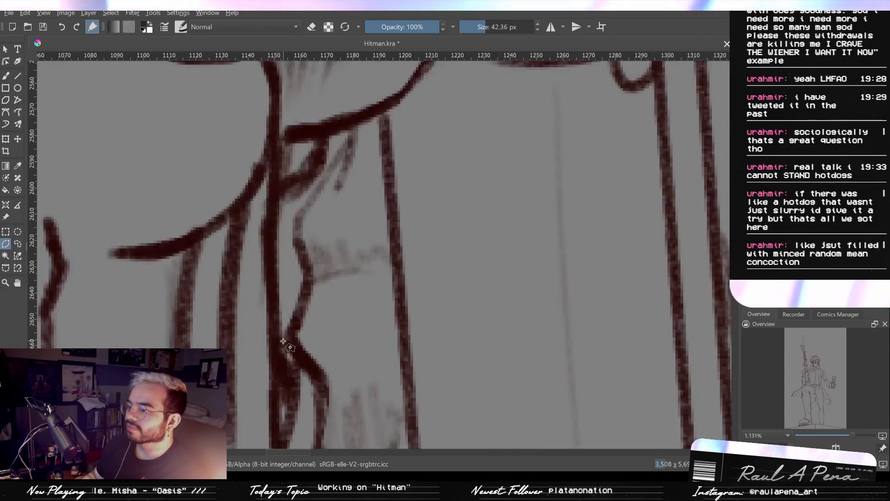
pyautogui.scroll(1, 284, 341)
pyautogui.click(293, 340)
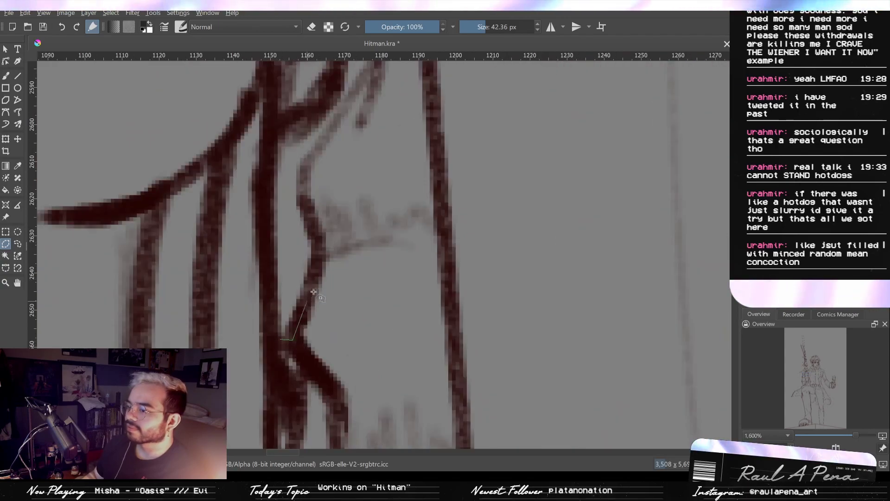
pyautogui.click(317, 255)
pyautogui.click(297, 176)
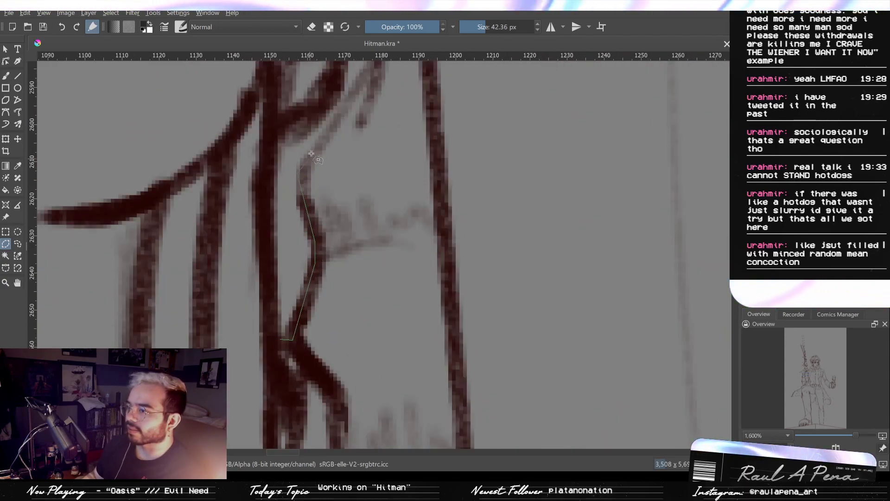
pyautogui.moveTo(326, 135); pyautogui.dragTo(261, 274)
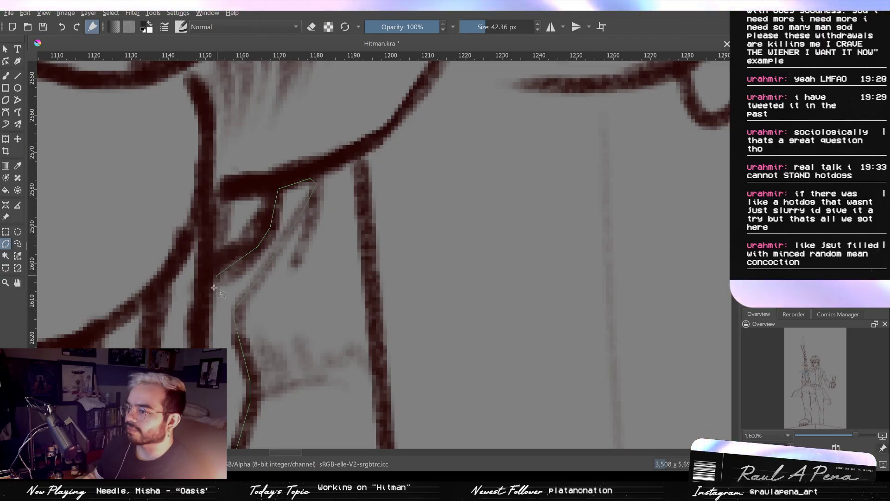
pyautogui.scroll(-3, 214, 287)
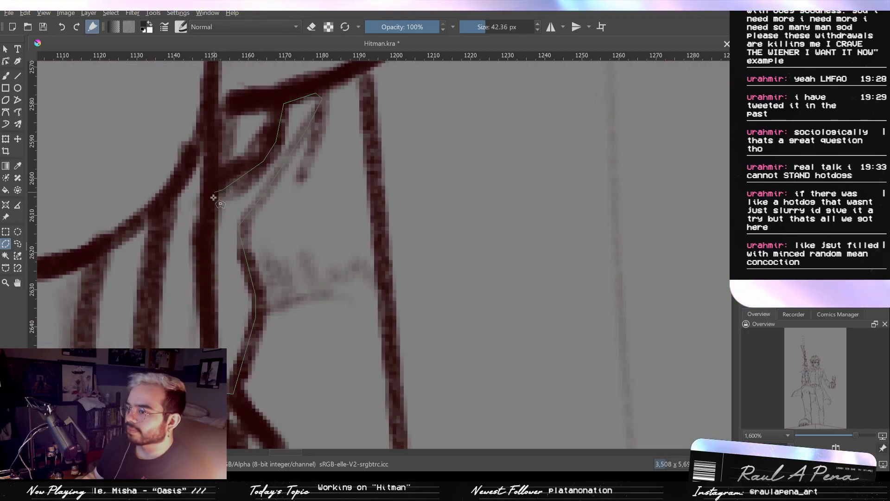
pyautogui.scroll(-5, 230, 410)
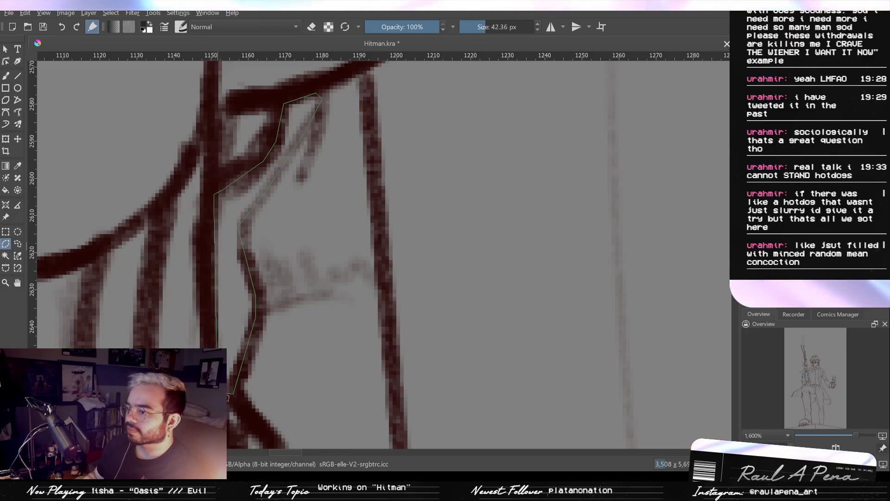
pyautogui.scroll(-5, 262, 299)
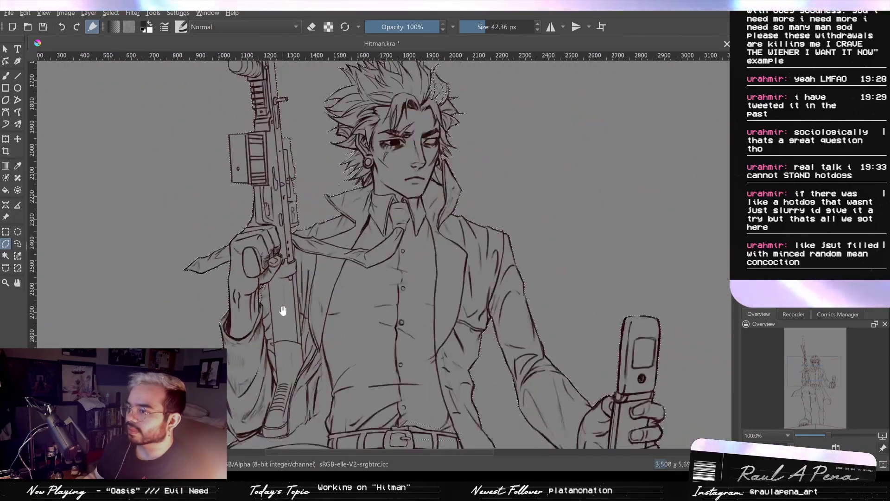
# - Outline the long sliver between the neck line and the raised coat collar with a polygonal selection
pyautogui.scroll(5, 402, 254)
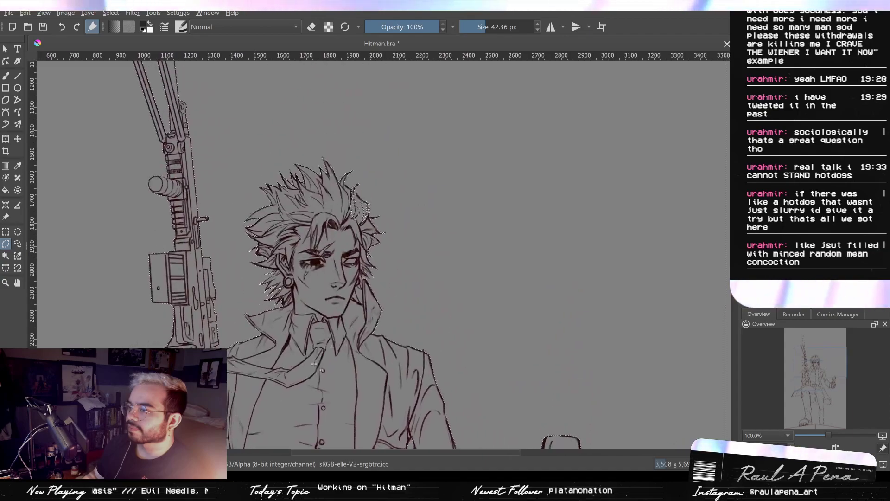
pyautogui.scroll(4, 297, 280)
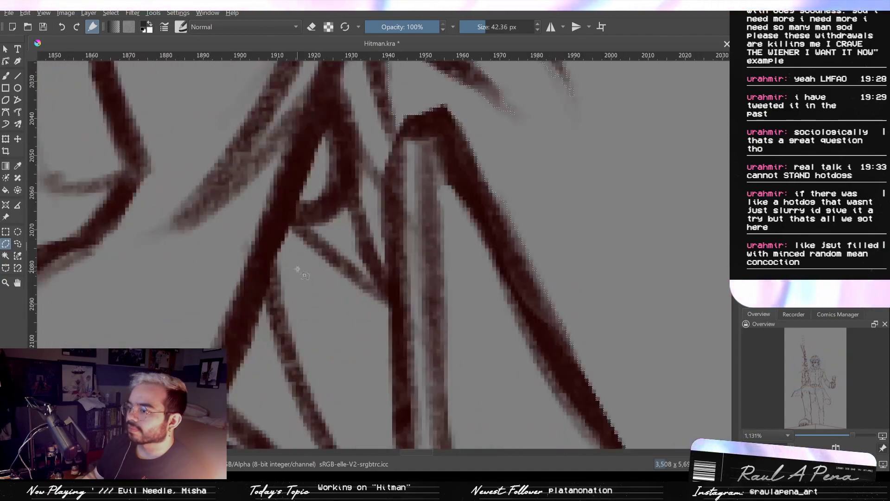
pyautogui.click(292, 229)
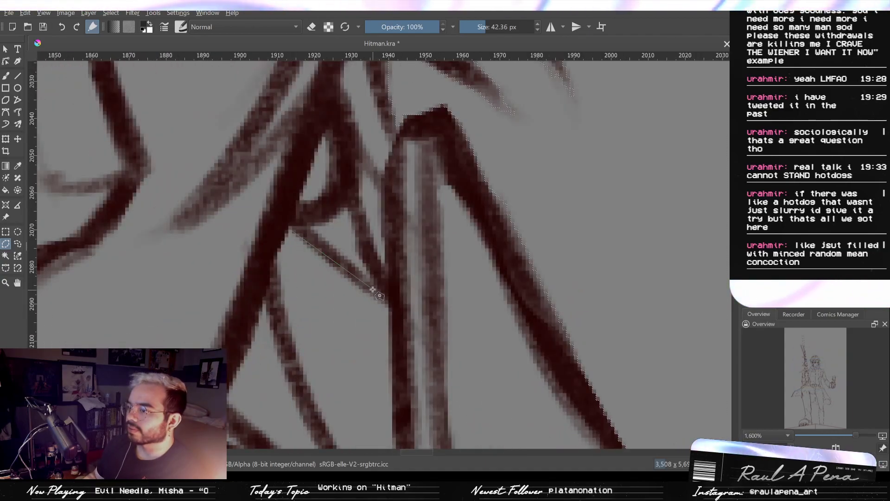
pyautogui.click(390, 303)
pyautogui.moveTo(393, 301); pyautogui.dragTo(401, 138)
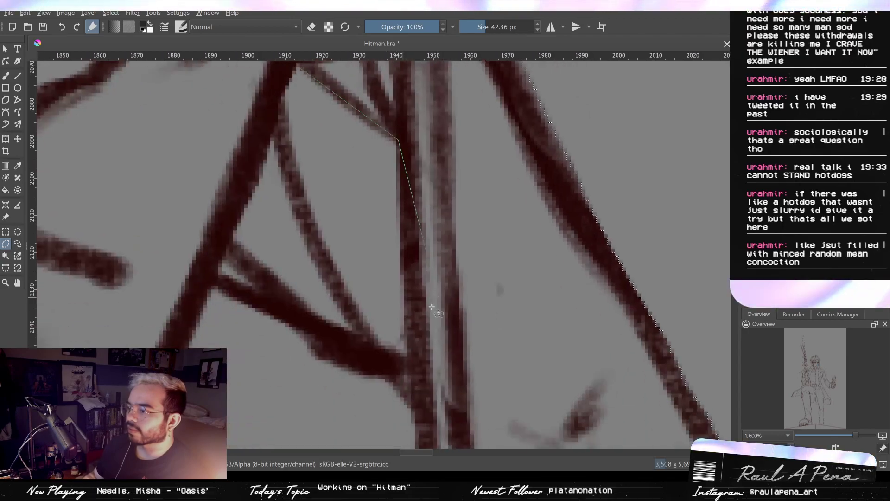
pyautogui.click(413, 337)
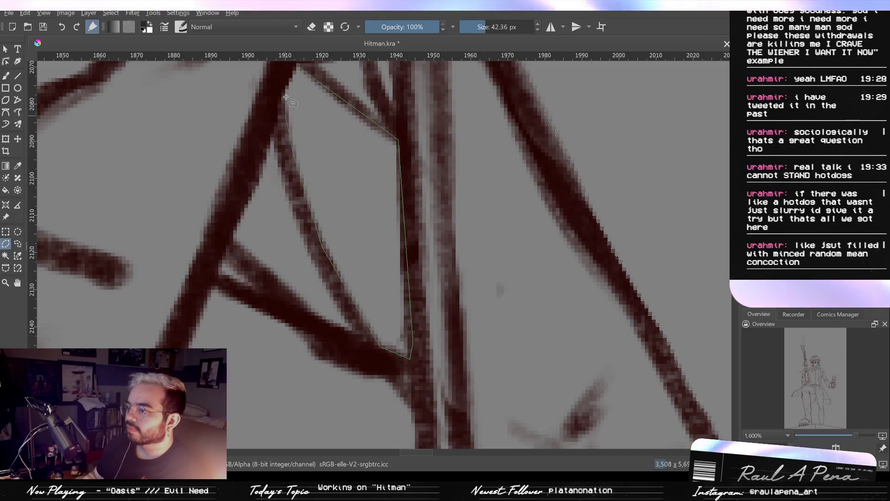
pyautogui.moveTo(284, 86); pyautogui.dragTo(268, 173)
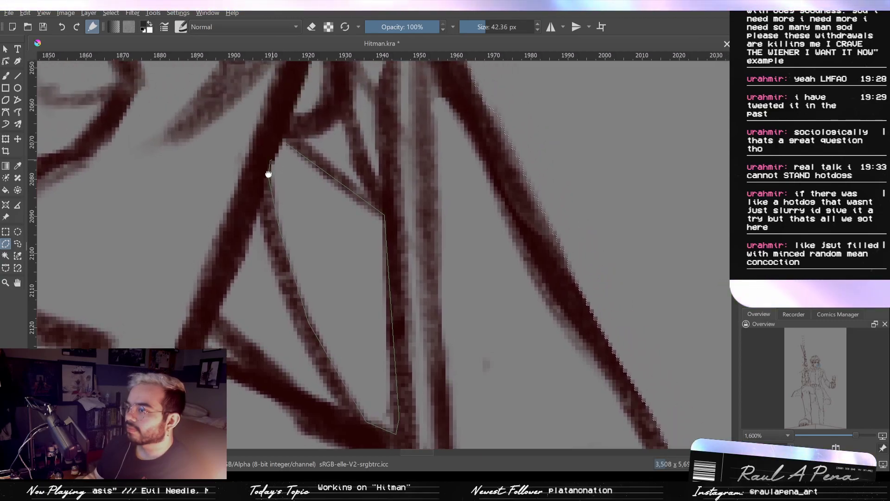
# - Outline the tiny triangular gap where the two slanted strokes meet the neck line below the collar sliver
pyautogui.moveTo(262, 275); pyautogui.dragTo(292, 199)
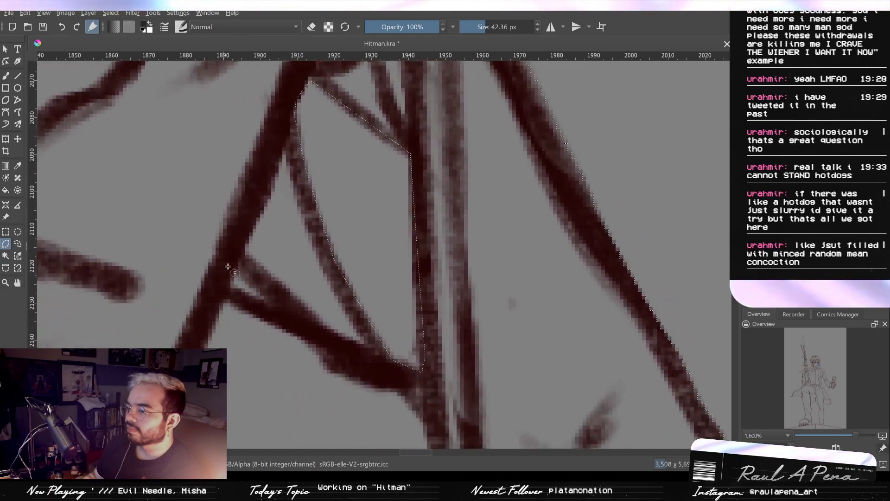
pyautogui.click(284, 314)
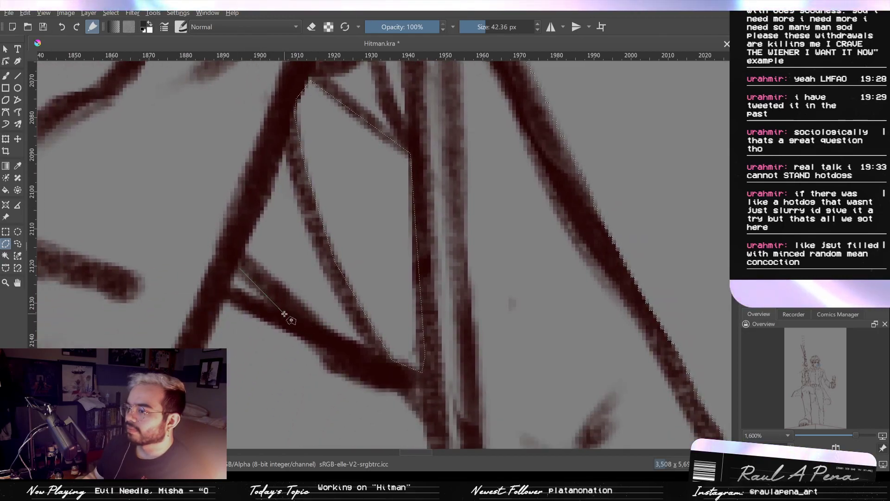
pyautogui.click(226, 277)
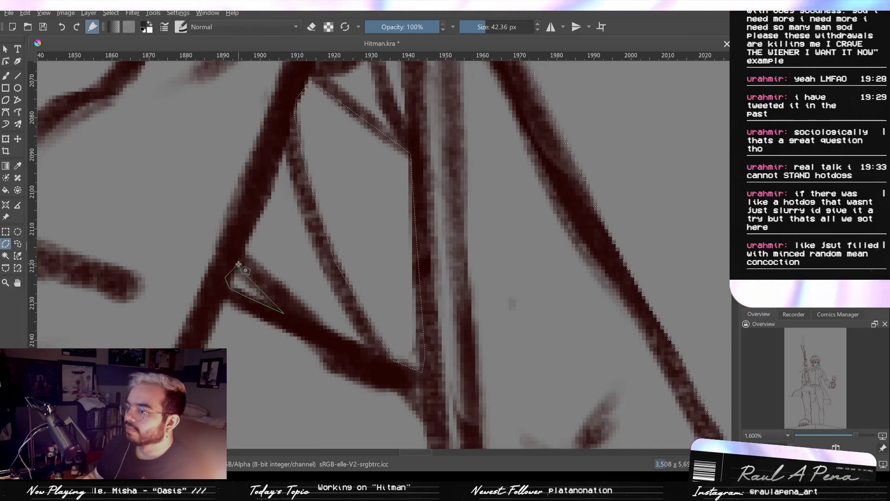
pyautogui.click(235, 264)
pyautogui.click(242, 270)
# - Outline the thin gap between the hair strands and the collar's upright edge, just above the previous selection
pyautogui.scroll(-2, 242, 272)
pyautogui.moveTo(208, 228); pyautogui.dragTo(330, 277)
pyautogui.scroll(1, 331, 277)
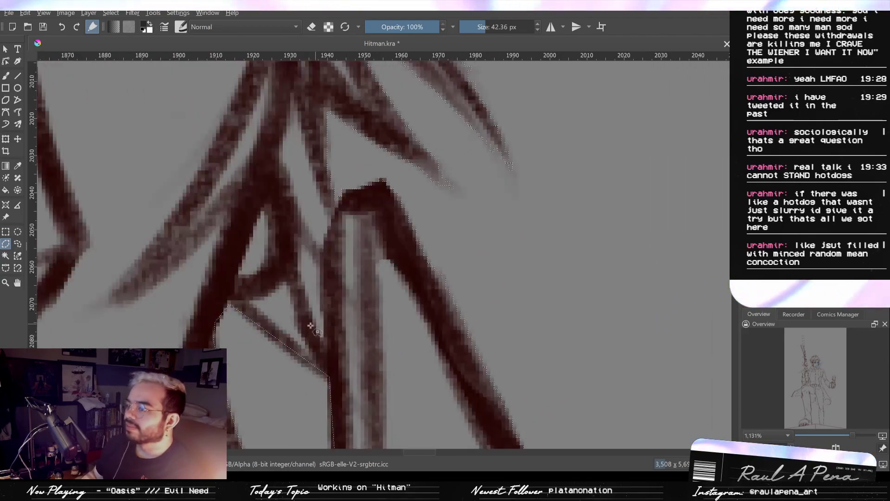
pyautogui.moveTo(307, 320); pyautogui.dragTo(319, 274)
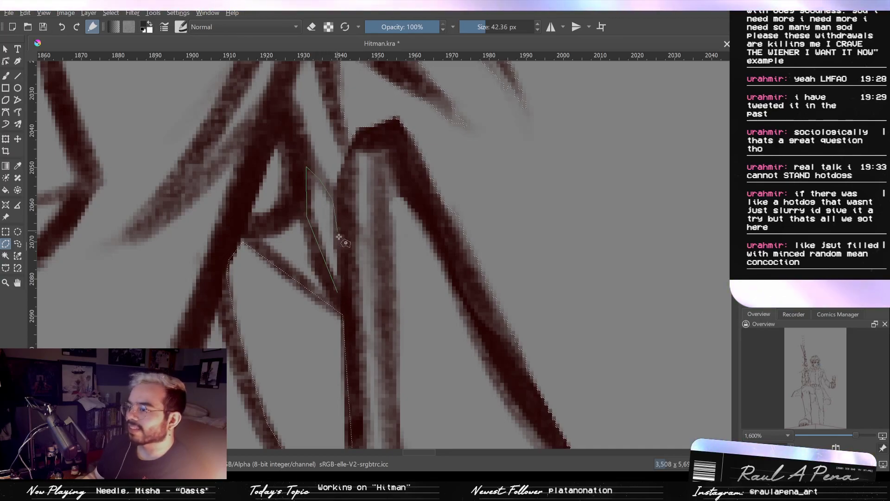
pyautogui.click(340, 293)
# - Outline the small triangular gap inside the pointed hair tuft beside the face with a polygonal selection
pyautogui.scroll(-4, 341, 257)
pyautogui.moveTo(341, 254); pyautogui.dragTo(385, 296)
pyautogui.scroll(4, 384, 292)
pyautogui.scroll(-3, 384, 293)
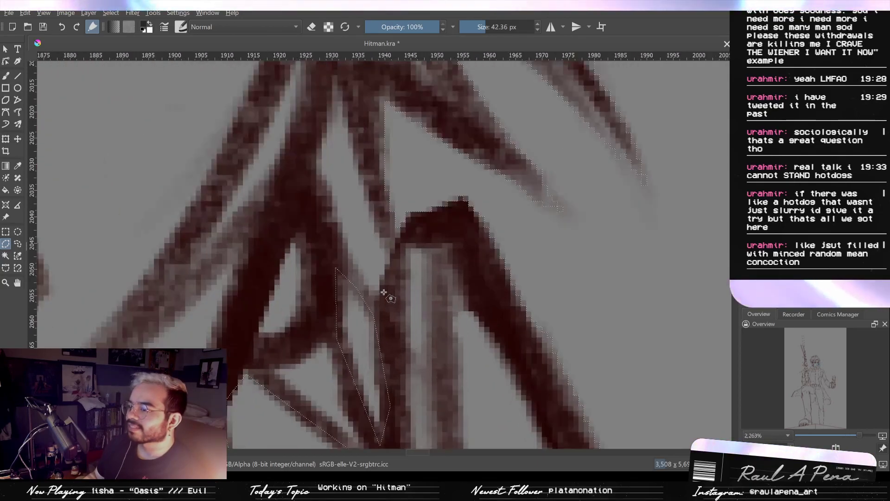
pyautogui.moveTo(384, 317); pyautogui.dragTo(279, 390)
pyautogui.moveTo(404, 185); pyautogui.dragTo(263, 357)
pyautogui.scroll(2, 436, 278)
pyautogui.scroll(2, 336, 248)
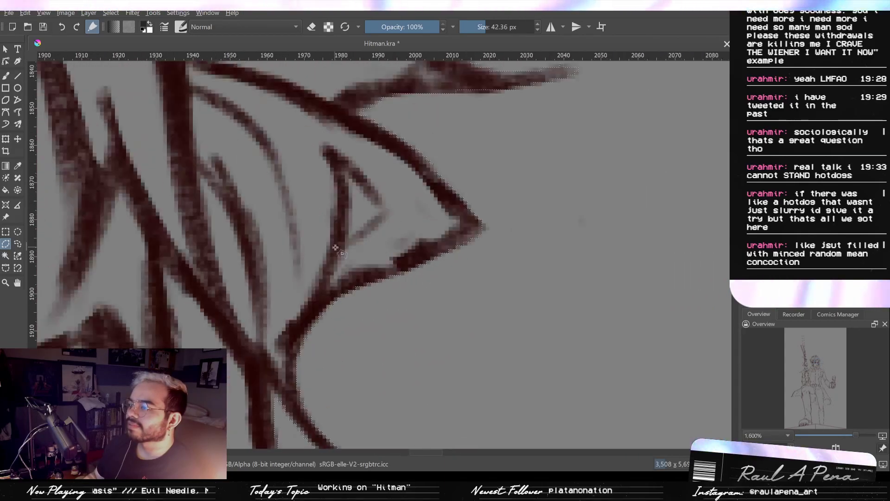
pyautogui.click(383, 210)
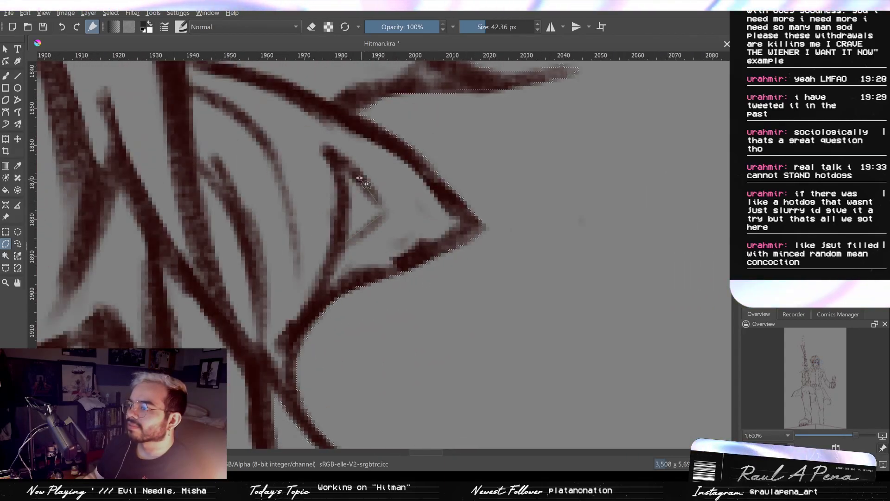
pyautogui.click(333, 159)
pyautogui.click(347, 193)
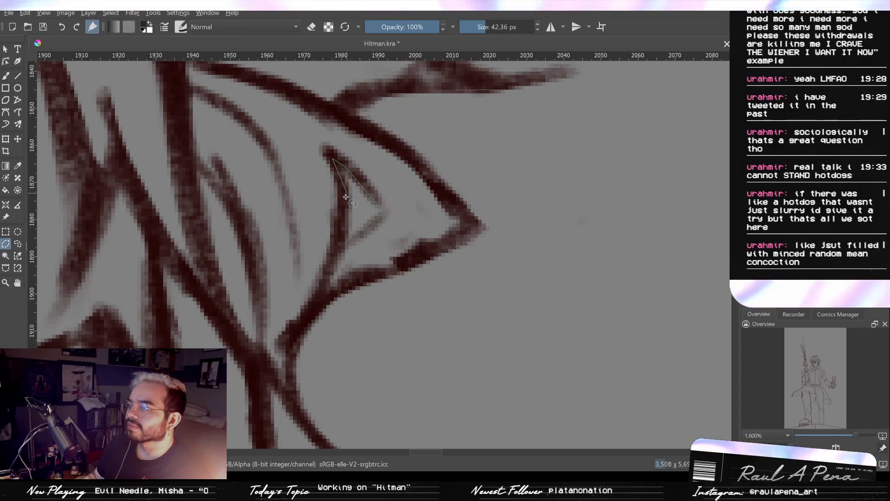
pyautogui.doubleClick(342, 244)
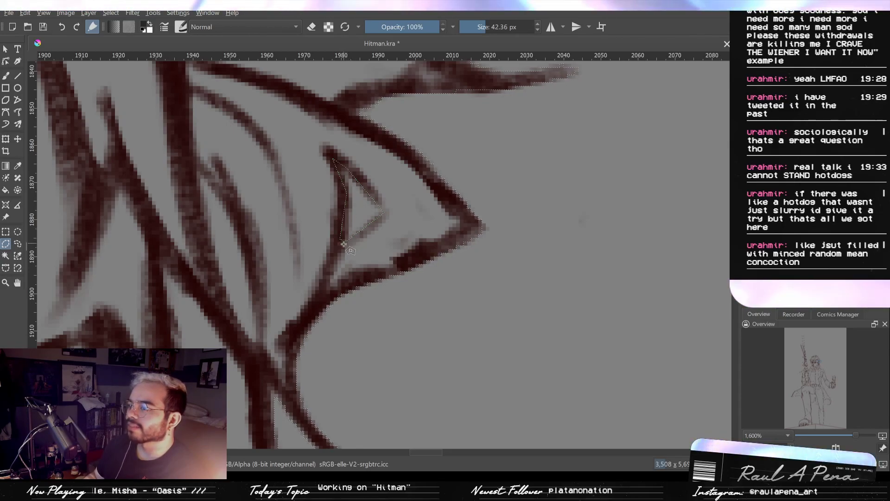
# - Start a polygonal outline around the side hair, following the outermost lock from the hairline up to its tip
pyautogui.scroll(-3, 344, 244)
pyautogui.moveTo(344, 215); pyautogui.dragTo(490, 396)
pyautogui.scroll(2, 394, 341)
pyautogui.moveTo(413, 286); pyautogui.dragTo(323, 207)
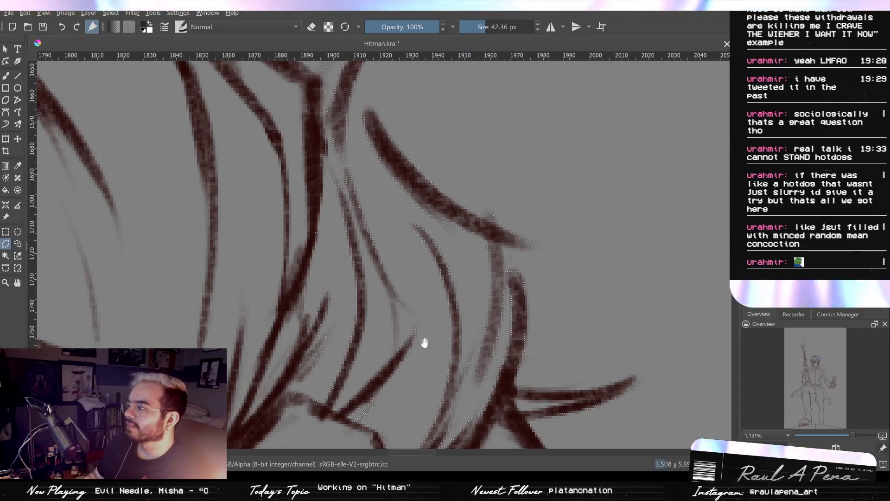
pyautogui.moveTo(424, 342); pyautogui.dragTo(402, 110)
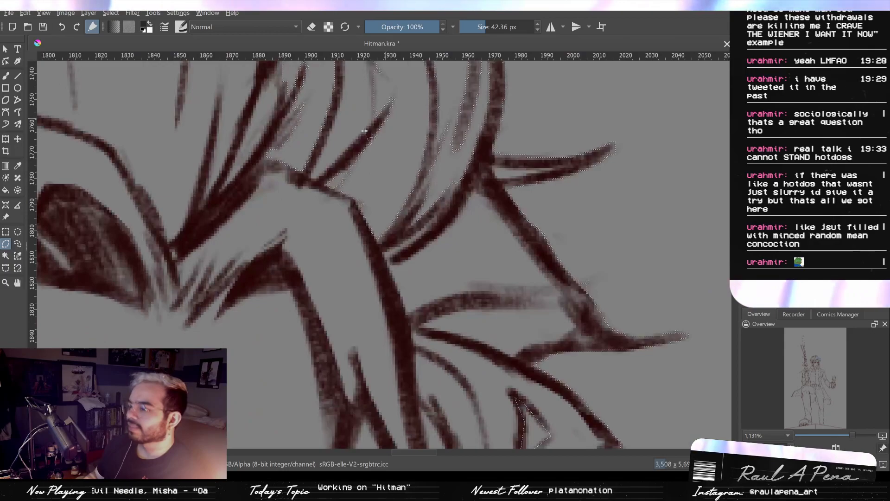
pyautogui.click(408, 279)
pyautogui.moveTo(458, 172); pyautogui.dragTo(452, 257)
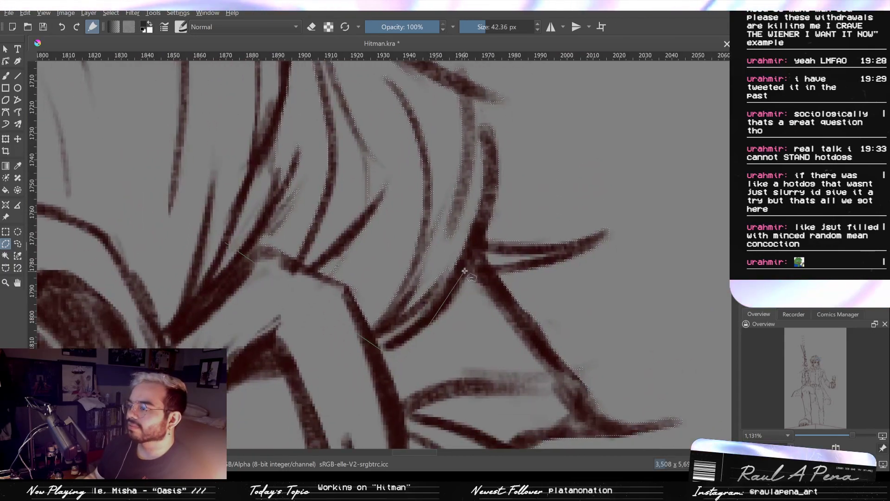
pyautogui.click(464, 271)
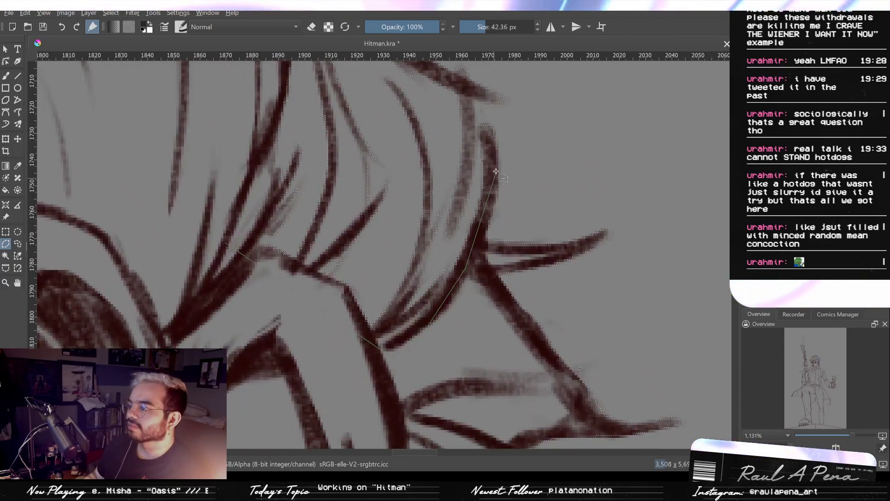
pyautogui.click(490, 126)
# - Continue the polygonal hair outline up the outer lock, around the curved flyaway strand's tip and down the inner vertical strand, and close it
pyautogui.moveTo(476, 96); pyautogui.dragTo(447, 163)
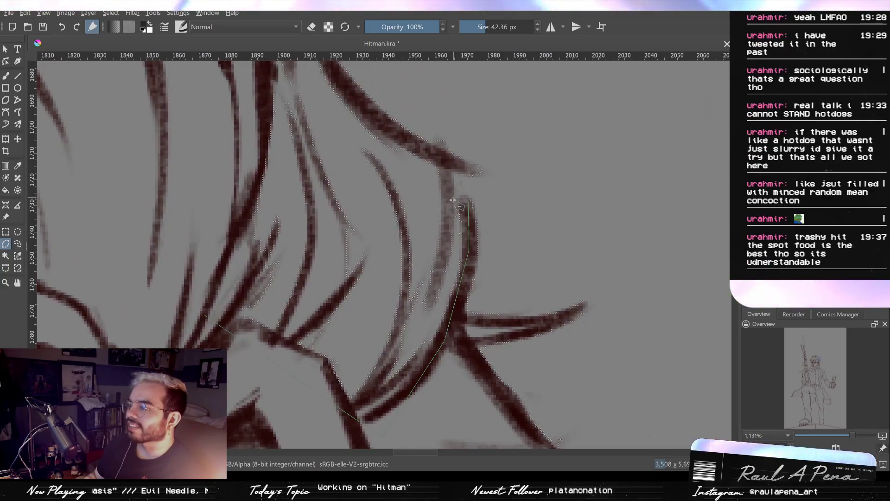
pyautogui.click(451, 165)
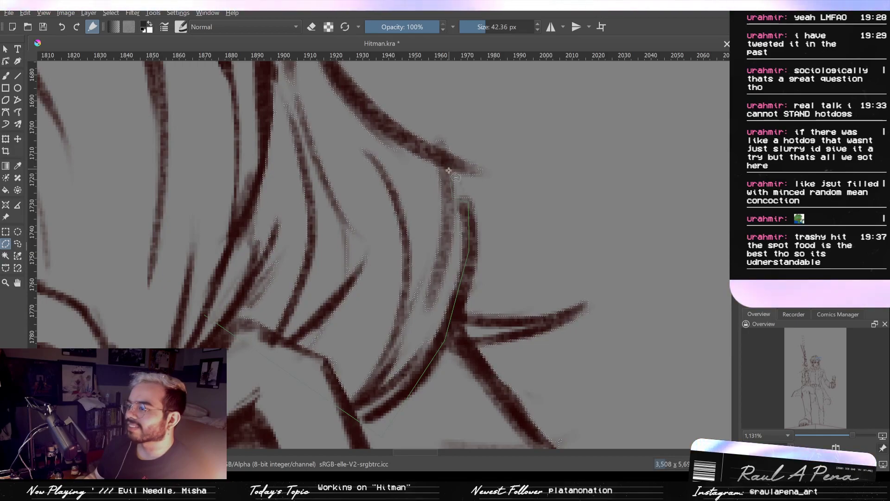
pyautogui.moveTo(389, 132); pyautogui.dragTo(523, 276)
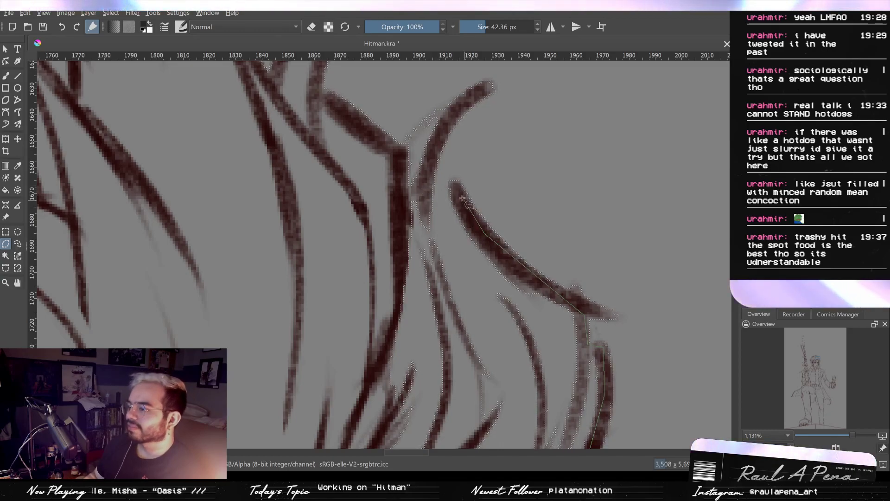
pyautogui.click(427, 180)
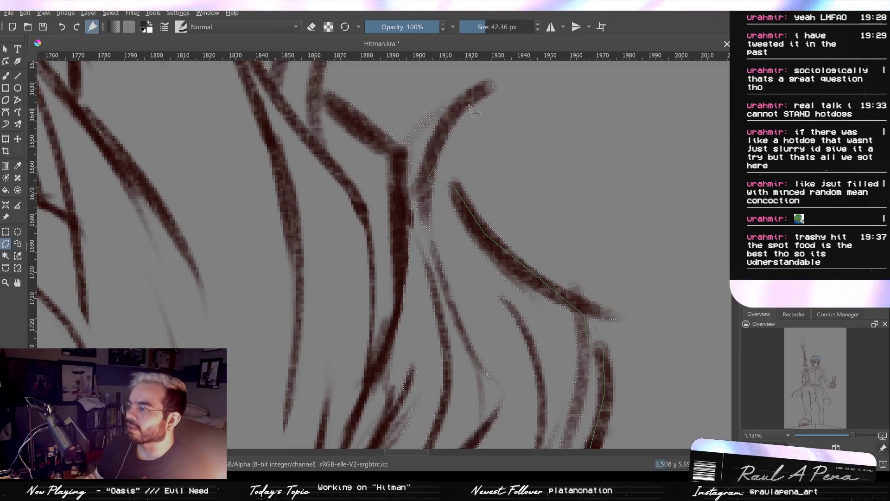
pyautogui.click(446, 126)
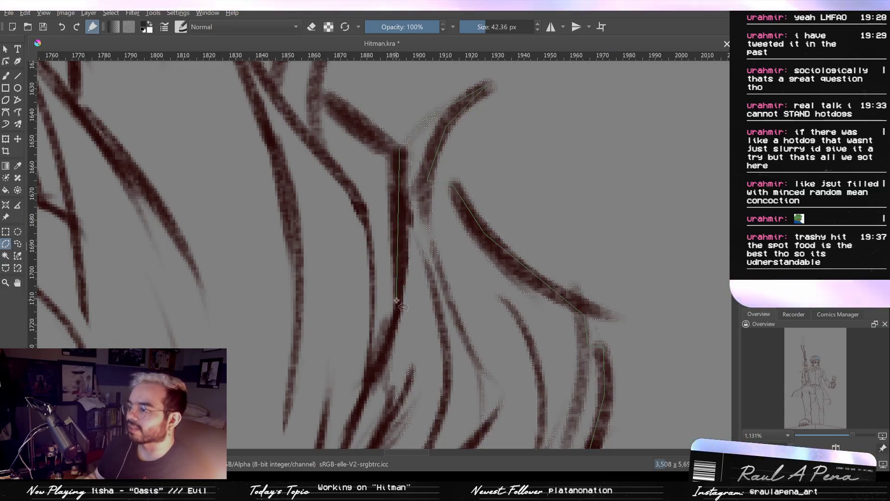
pyautogui.click(380, 364)
pyautogui.moveTo(380, 350)
pyautogui.mouseDown()
pyautogui.moveTo(399, 90)
pyautogui.moveTo(391, 274)
pyautogui.mouseUp()
pyautogui.doubleClick(341, 189)
# - Examine the selection edge from the hair down to the spiky tufts around the round ringed button for missed gaps
pyautogui.scroll(-1, 398, 181)
pyautogui.moveTo(387, 210); pyautogui.dragTo(388, 330)
pyautogui.moveTo(345, 217); pyautogui.dragTo(391, 277)
pyautogui.moveTo(346, 243)
pyautogui.mouseDown()
pyautogui.moveTo(402, 265)
pyautogui.moveTo(391, 277)
pyautogui.mouseUp()
pyautogui.moveTo(334, 296)
pyautogui.mouseDown()
pyautogui.moveTo(364, 327)
pyautogui.moveTo(365, 298)
pyautogui.moveTo(440, 251)
pyautogui.moveTo(383, 276)
pyautogui.mouseUp()
pyautogui.moveTo(320, 269)
pyautogui.mouseDown()
pyautogui.moveTo(374, 242)
pyautogui.moveTo(343, 271)
pyautogui.moveTo(298, 263)
pyautogui.moveTo(336, 227)
pyautogui.moveTo(306, 238)
pyautogui.mouseUp()
pyautogui.moveTo(280, 338)
pyautogui.mouseDown()
pyautogui.moveTo(336, 211)
pyautogui.moveTo(357, 112)
pyautogui.mouseUp()
pyautogui.moveTo(397, 301)
pyautogui.mouseDown()
pyautogui.moveTo(392, 274)
pyautogui.moveTo(334, 229)
pyautogui.moveTo(329, 241)
pyautogui.moveTo(360, 259)
pyautogui.moveTo(367, 278)
pyautogui.moveTo(397, 207)
pyautogui.mouseUp()
pyautogui.scroll(1, 352, 151)
pyautogui.scroll(-2, 329, 216)
pyautogui.scroll(-1, 360, 293)
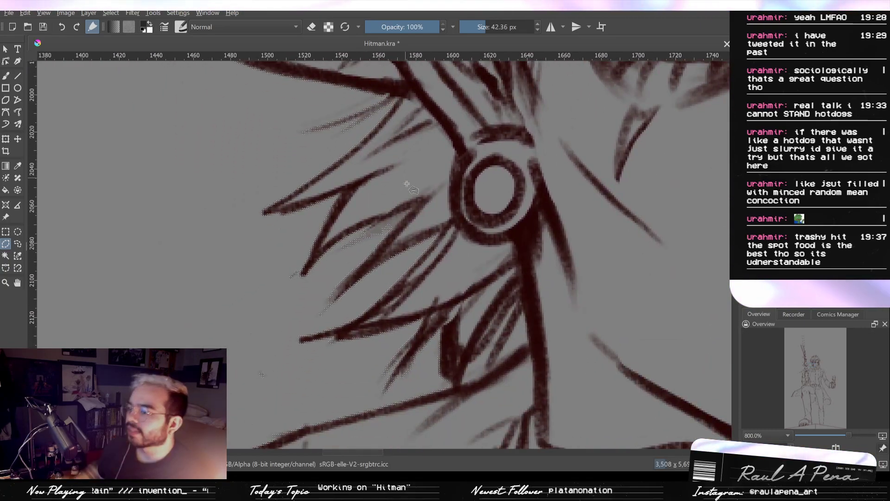
pyautogui.moveTo(172, 167); pyautogui.dragTo(338, 140)
pyautogui.moveTo(154, 106); pyautogui.dragTo(80, 91)
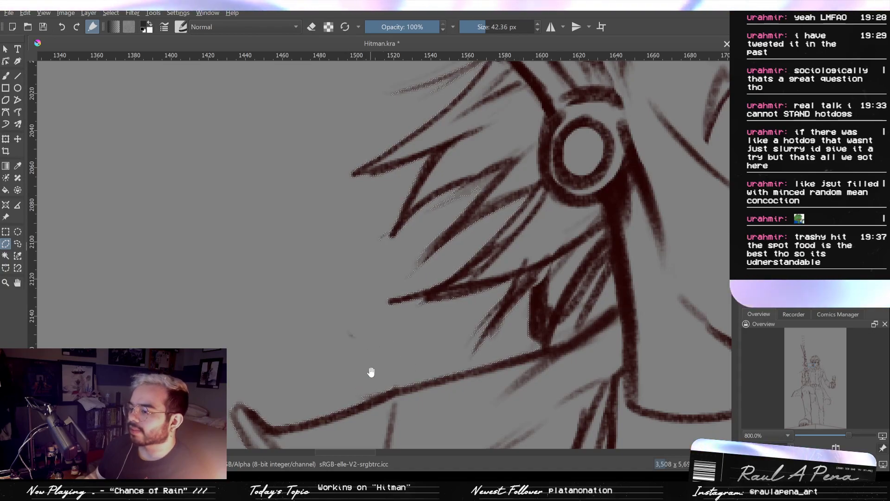
pyautogui.scroll(1, 362, 400)
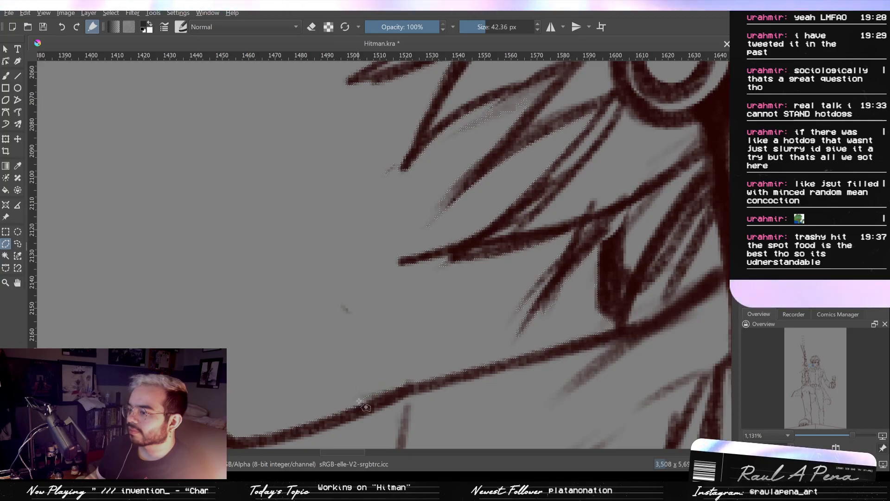
# - Examine the gun's silhouette from the grip past the rail segments and round joint up to the long slanted bars
pyautogui.scroll(-3, 400, 371)
pyautogui.moveTo(343, 341); pyautogui.dragTo(419, 332)
pyautogui.moveTo(319, 332); pyautogui.dragTo(415, 209)
pyautogui.moveTo(304, 300); pyautogui.dragTo(366, 233)
pyautogui.moveTo(386, 146); pyautogui.dragTo(398, 93)
pyautogui.moveTo(398, 179); pyautogui.dragTo(438, 182)
pyautogui.moveTo(370, 175)
pyautogui.mouseDown()
pyautogui.moveTo(445, 121)
pyautogui.moveTo(453, 242)
pyautogui.moveTo(421, 377)
pyautogui.mouseUp()
pyautogui.moveTo(407, 223); pyautogui.dragTo(400, 389)
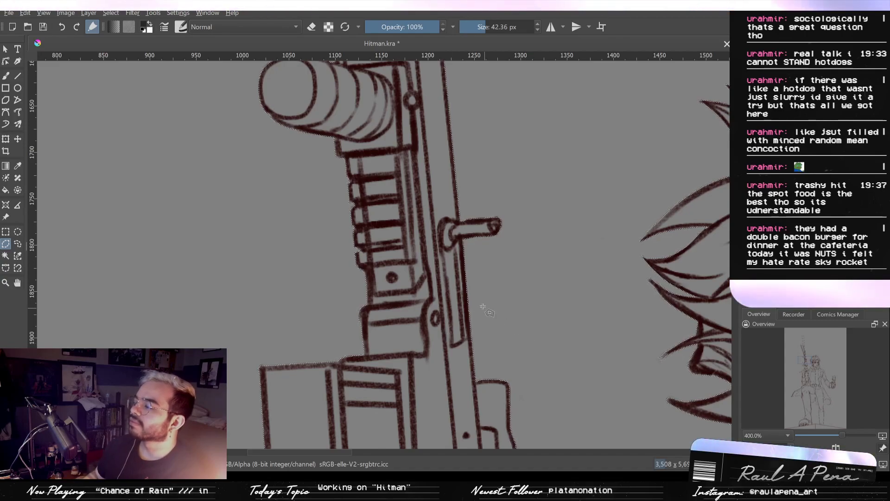
pyautogui.scroll(5, 484, 308)
pyautogui.scroll(4, 434, 319)
pyautogui.scroll(6, 381, 336)
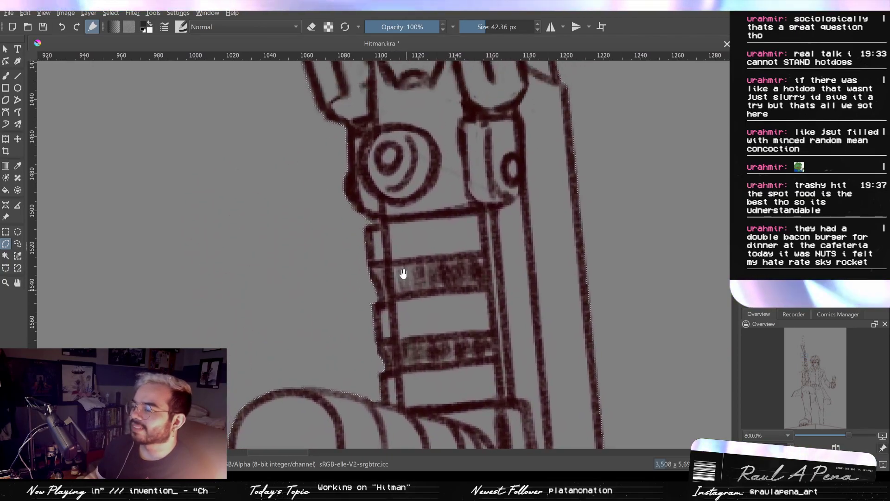
pyautogui.scroll(8, 403, 274)
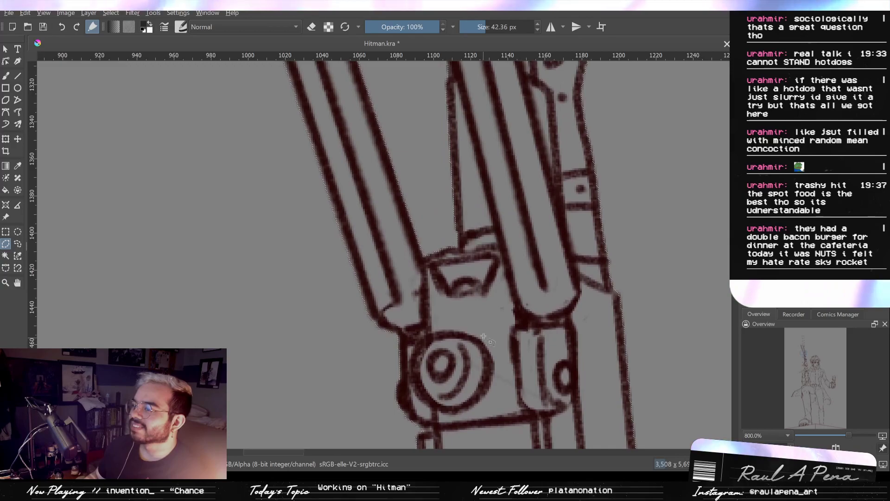
pyautogui.scroll(-1, 484, 337)
pyautogui.moveTo(482, 284); pyautogui.dragTo(345, 420)
pyautogui.scroll(3, 412, 232)
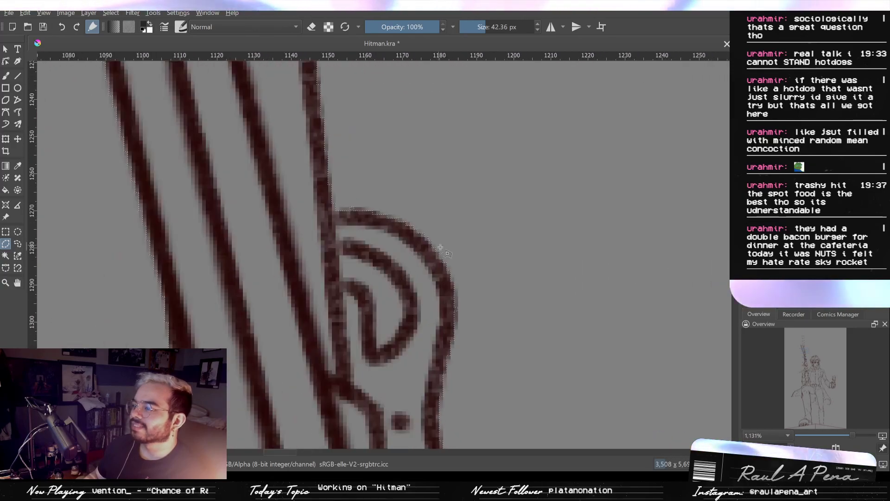
# - Outline the curved gap between the two inner strokes of the gun's rounded loop with a closed polygonal selection
pyautogui.scroll(3, 376, 272)
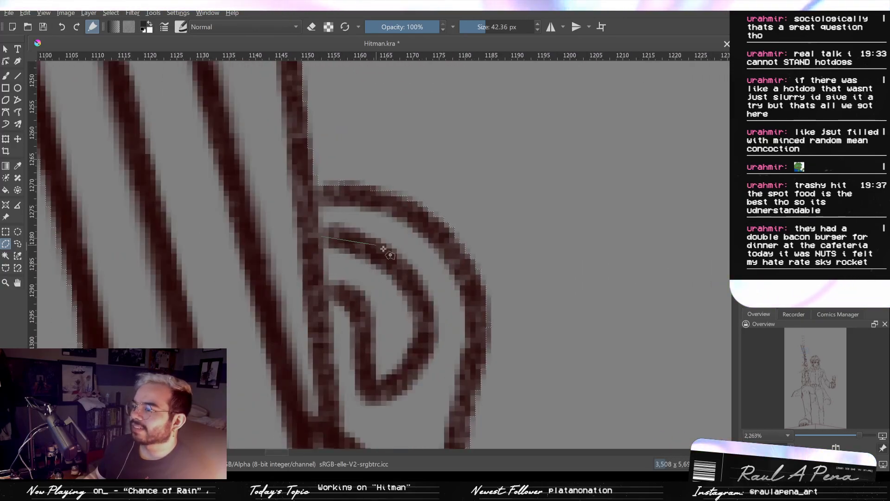
pyautogui.click(373, 257)
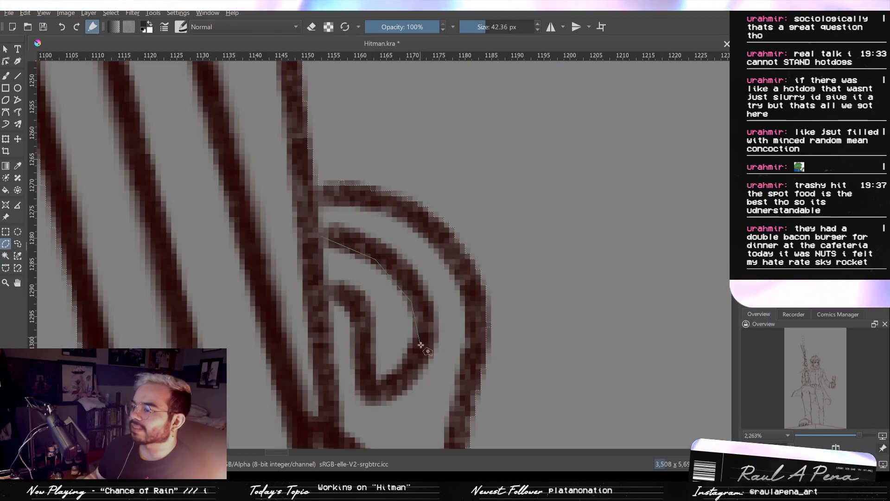
pyautogui.click(418, 330)
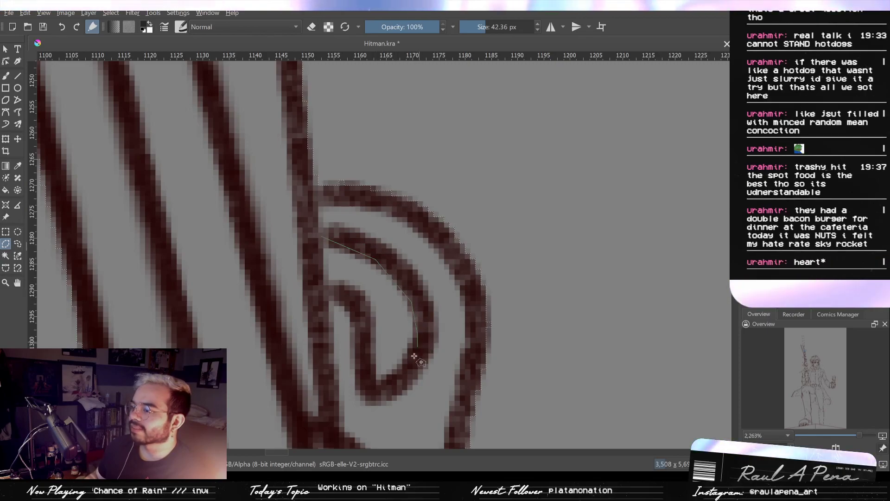
pyautogui.click(375, 386)
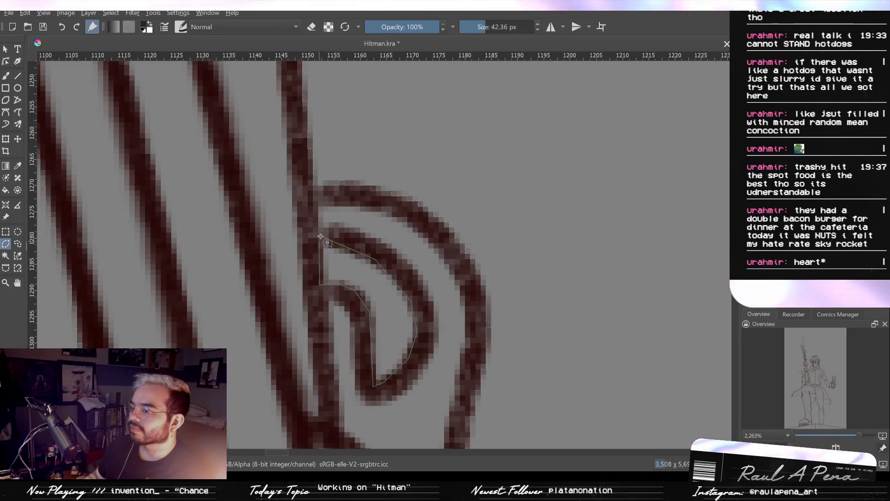
pyautogui.scroll(-5, 335, 260)
# - Try to outline and clear the narrow sliver between the slanted bar and the barrel tube's side edge
pyautogui.moveTo(361, 229); pyautogui.dragTo(411, 375)
pyautogui.scroll(4, 347, 232)
pyautogui.moveTo(295, 203)
pyautogui.mouseDown()
pyautogui.moveTo(301, 257)
pyautogui.moveTo(285, 201)
pyautogui.mouseUp()
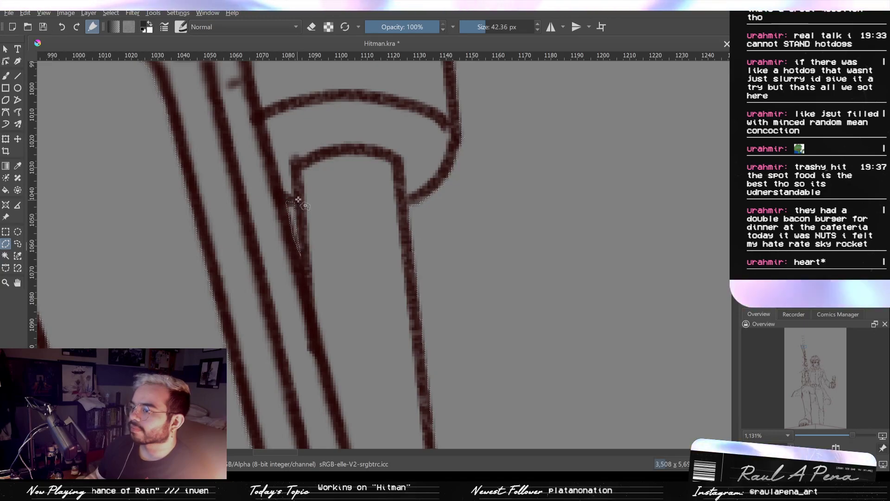
pyautogui.scroll(4, 294, 204)
pyautogui.scroll(-1, 267, 209)
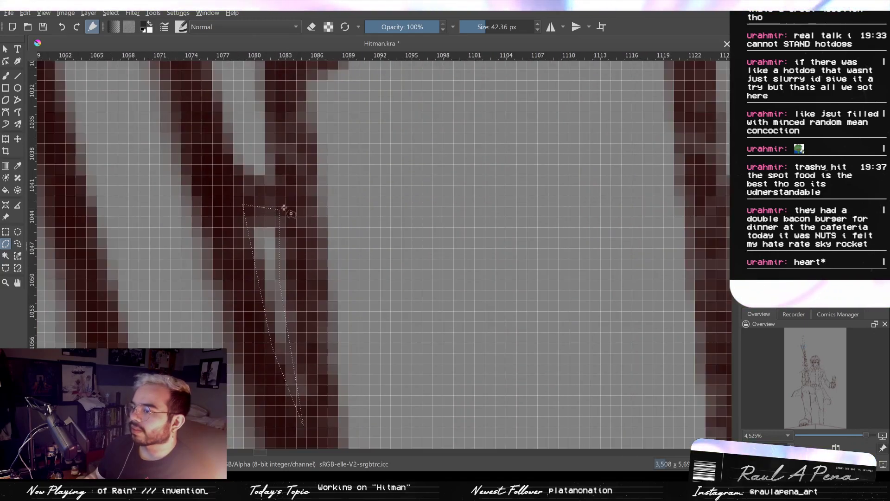
pyautogui.press('Delete')
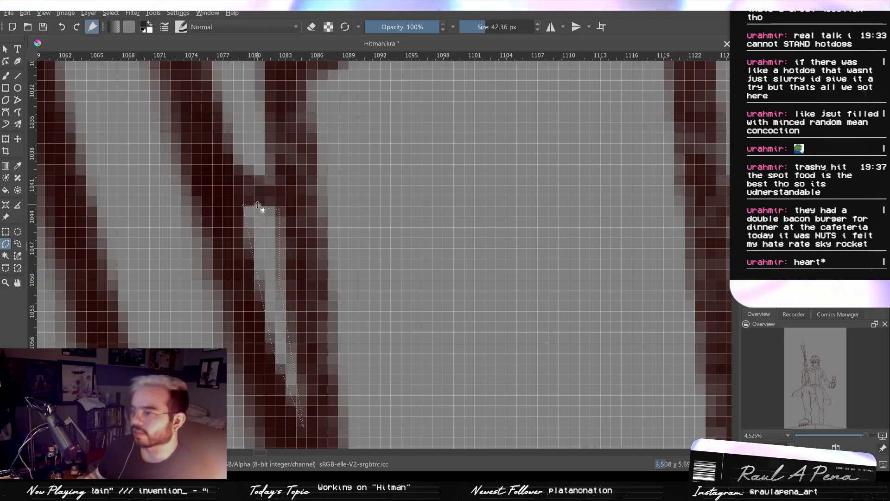
pyautogui.hotkey('ctrl', 'z')
pyautogui.hotkey('ctrl', 'z')
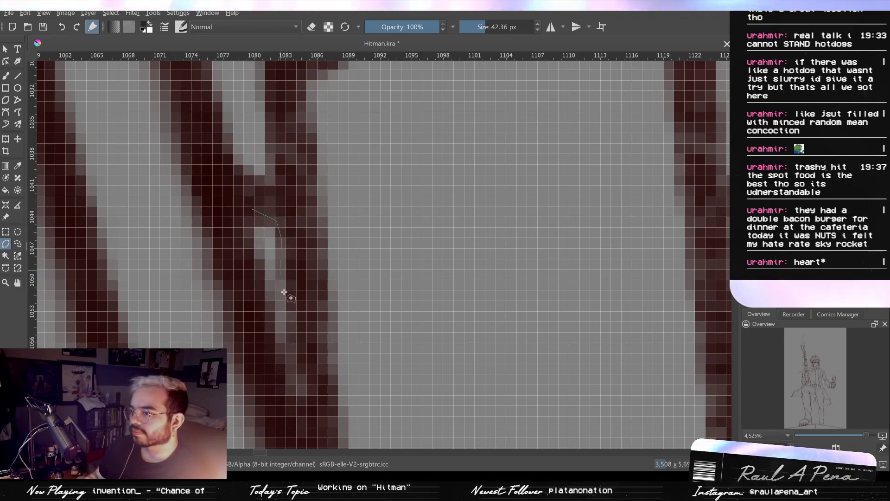
# - Outline the narrow sliver between the slanted bar and the barrel tube again, following the tube's edge downward
pyautogui.scroll(-2, 301, 356)
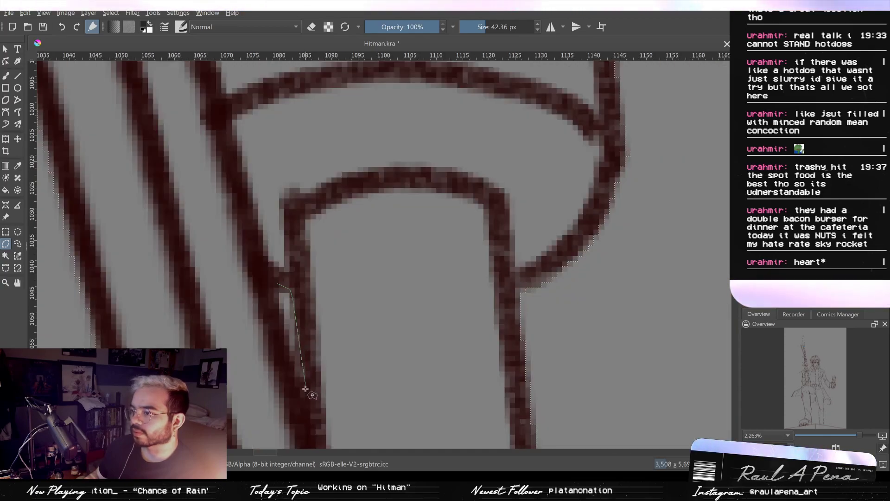
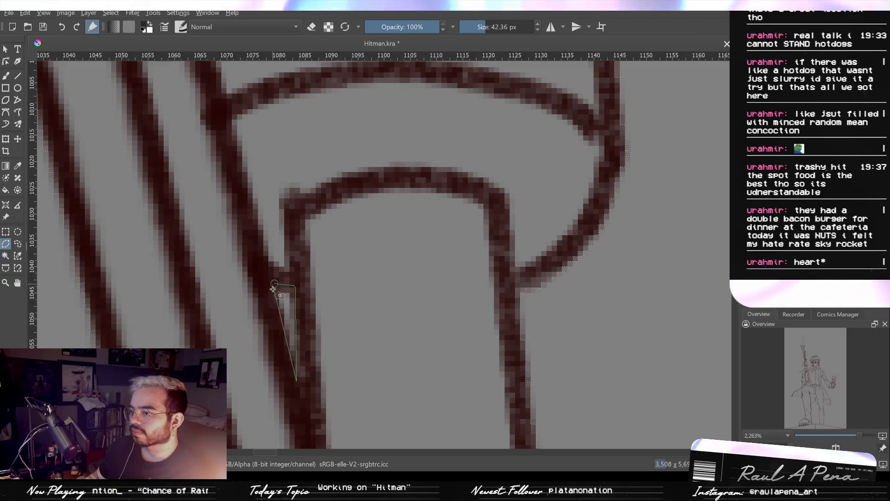
# - Enclose the stray selected patch over the belt, from the shirt front above the buckle to the coat's edge, with a polygonal selection
pyautogui.scroll(-5, 343, 306)
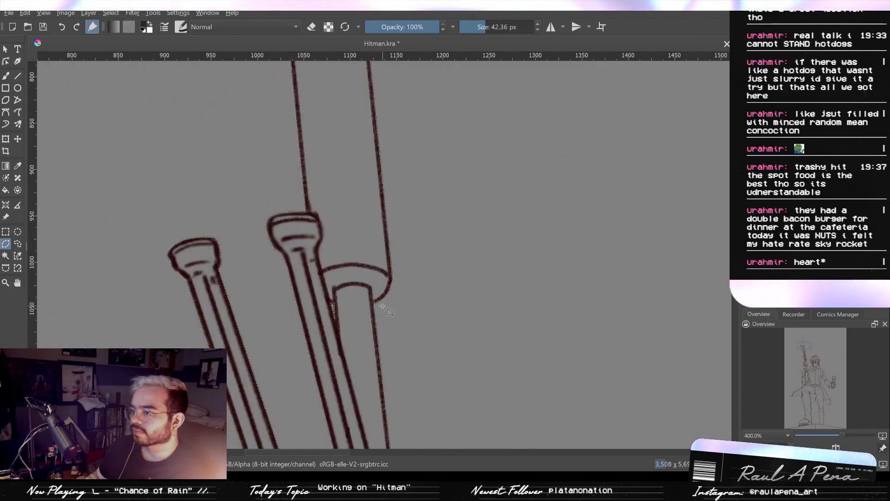
pyautogui.scroll(-6, 367, 305)
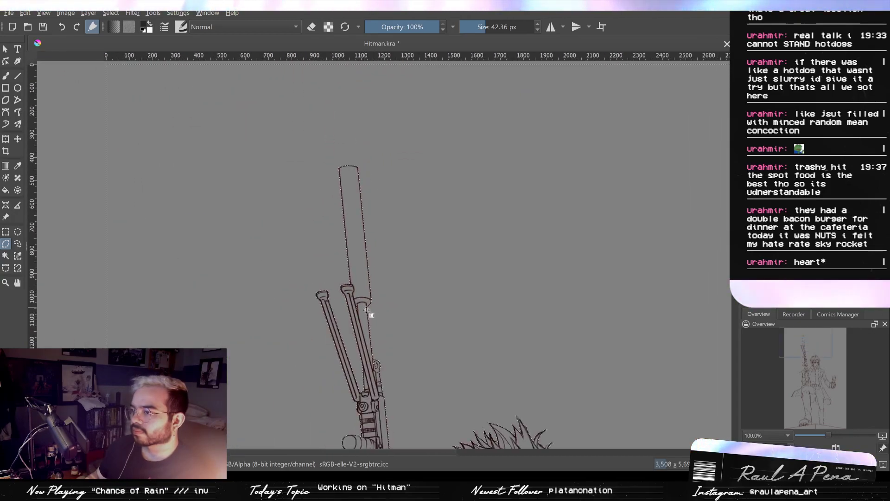
pyautogui.moveTo(499, 162); pyautogui.dragTo(514, 141)
pyautogui.moveTo(511, 404); pyautogui.dragTo(466, 139)
pyautogui.moveTo(502, 307)
pyautogui.mouseDown()
pyautogui.moveTo(497, 260)
pyautogui.moveTo(505, 296)
pyautogui.mouseUp()
pyautogui.scroll(3, 403, 227)
pyautogui.moveTo(271, 184); pyautogui.dragTo(302, 278)
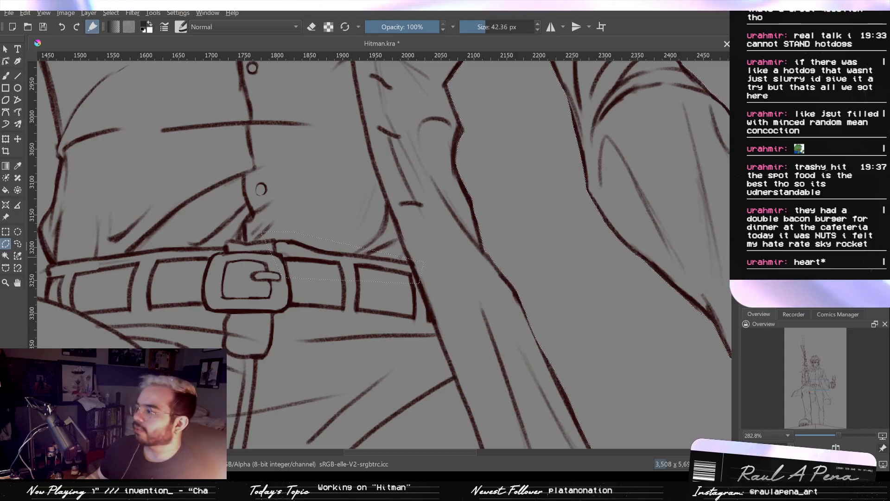
pyautogui.click(247, 216)
pyautogui.click(263, 324)
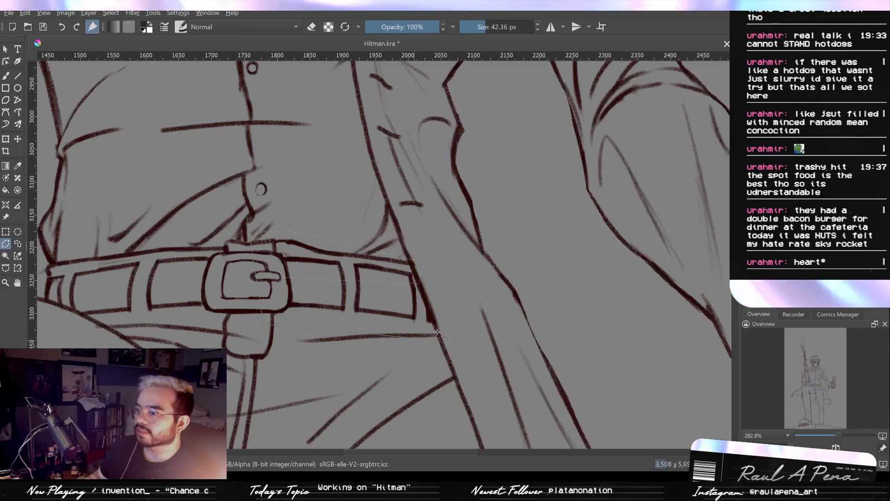
pyautogui.click(424, 337)
pyautogui.click(247, 216)
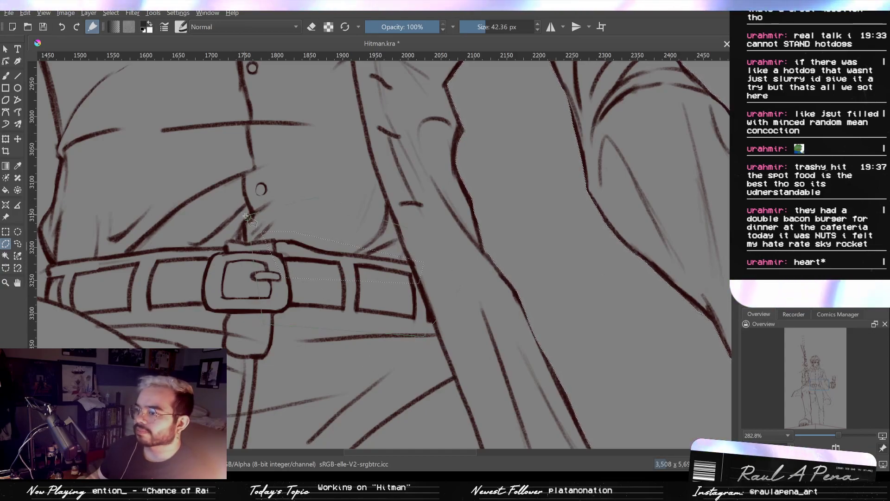
# - Examine the selection outline along the legs, the coat's hem, the torso, and the shoulder and sleeve beside the phone
pyautogui.press('-')
pyautogui.press('-')
pyautogui.press('-')
pyautogui.press('-')
pyautogui.press('-')
pyautogui.moveTo(405, 324)
pyautogui.mouseDown()
pyautogui.moveTo(390, 183)
pyautogui.moveTo(374, 260)
pyautogui.mouseUp()
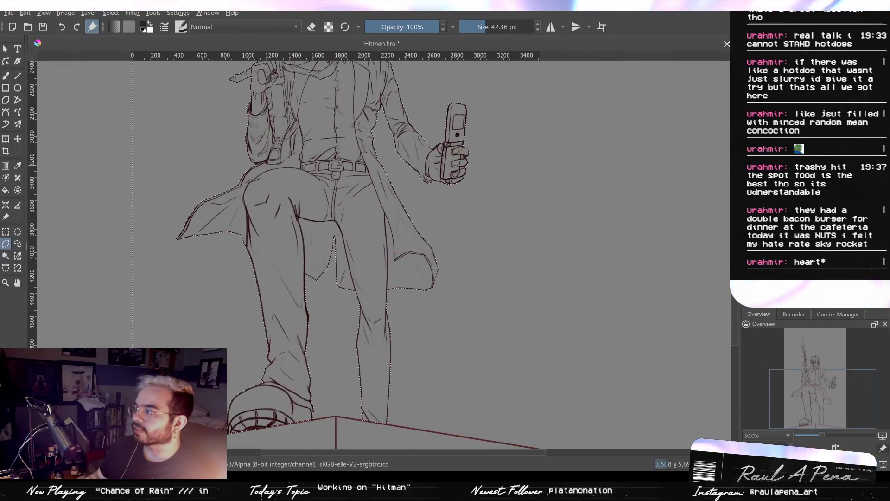
pyautogui.moveTo(408, 168); pyautogui.dragTo(465, 201)
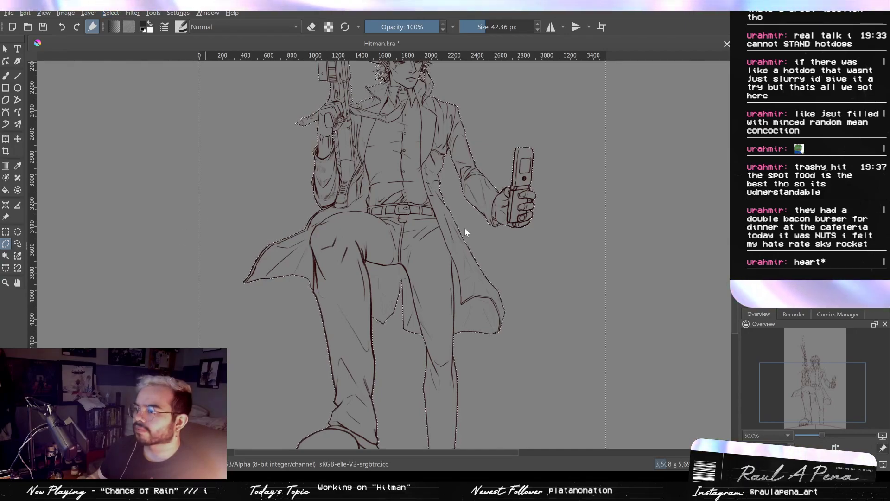
pyautogui.scroll(6, 485, 302)
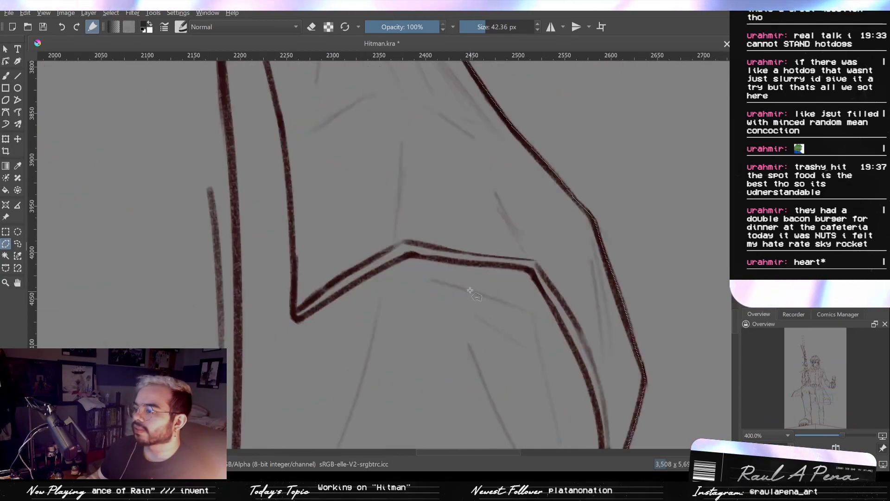
pyautogui.moveTo(452, 297); pyautogui.dragTo(371, 146)
pyautogui.moveTo(366, 267); pyautogui.dragTo(343, 139)
pyautogui.moveTo(207, 188); pyautogui.dragTo(329, 143)
pyautogui.scroll(-2, 282, 226)
pyautogui.moveTo(282, 163); pyautogui.dragTo(269, 334)
pyautogui.moveTo(284, 158); pyautogui.dragTo(269, 329)
pyautogui.moveTo(279, 201); pyautogui.dragTo(346, 327)
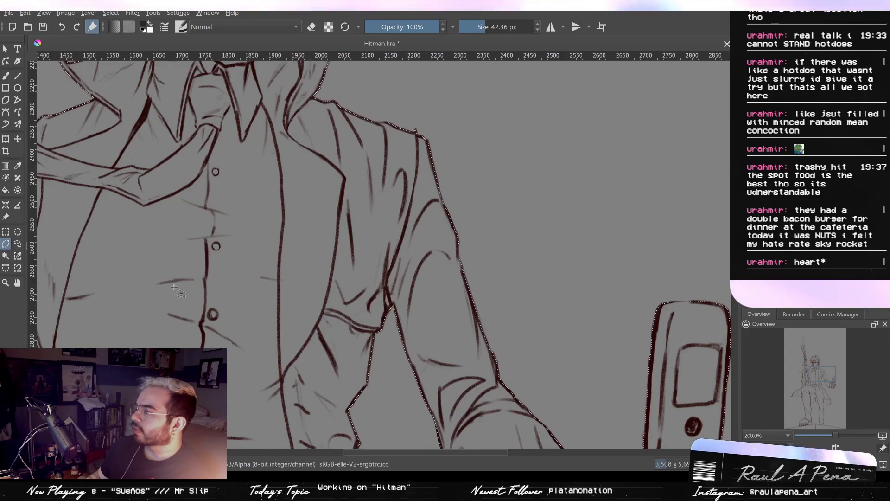
# - Fill the whole silhouette of the character and gun with flat dark grey
pyautogui.scroll(-6, 498, 258)
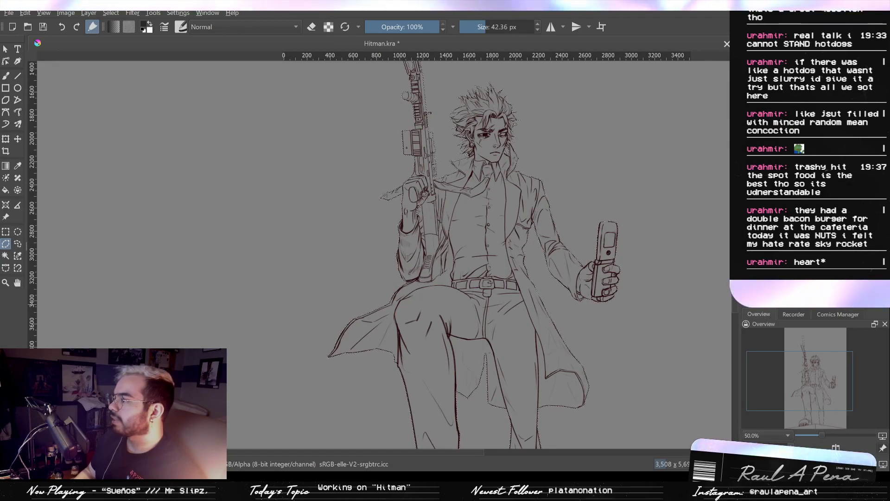
pyautogui.moveTo(459, 227); pyautogui.dragTo(468, 227)
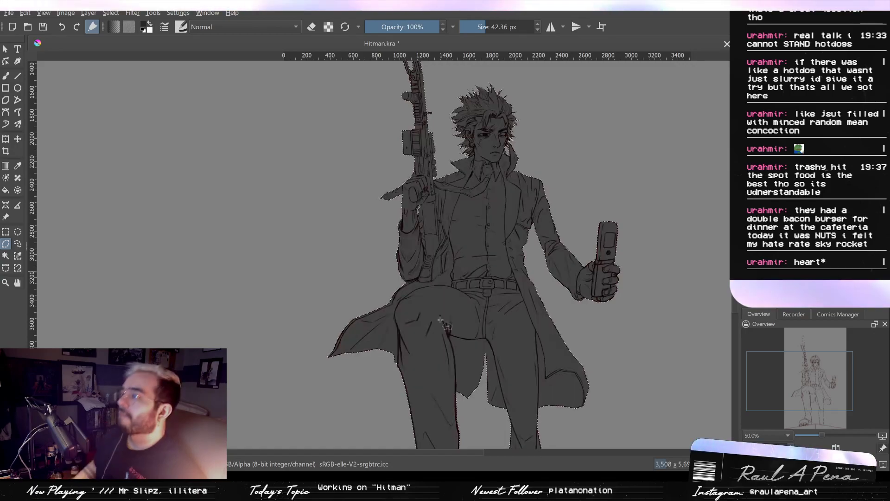
# - Examine the grey fill's edge along the raised arm, from the sleeve's lower corner up past the cuff to the forearm
pyautogui.scroll(6, 471, 269)
pyautogui.moveTo(180, 250)
pyautogui.mouseDown()
pyautogui.moveTo(320, 182)
pyautogui.moveTo(449, 234)
pyautogui.mouseUp()
pyautogui.scroll(3, 465, 224)
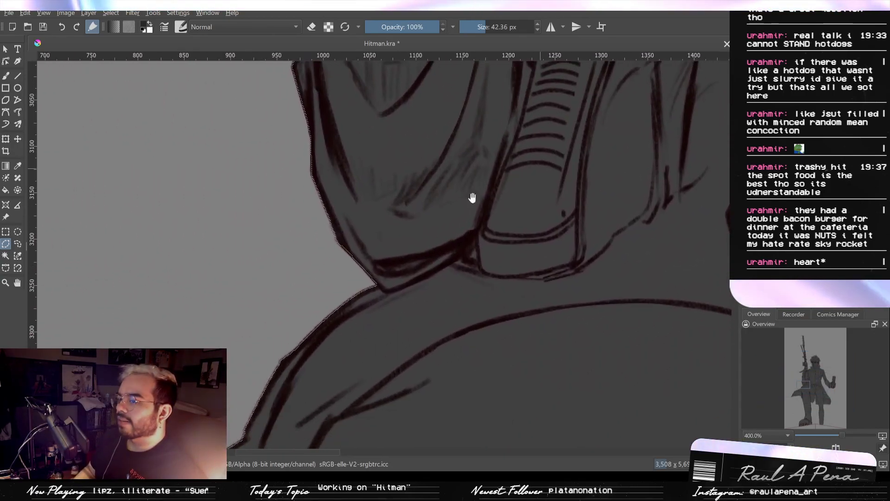
pyautogui.scroll(1, 424, 240)
pyautogui.scroll(-1, 404, 260)
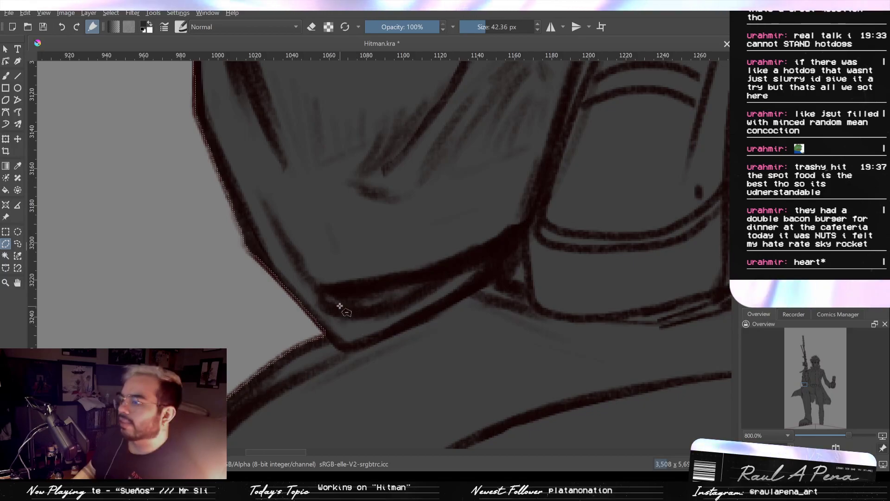
pyautogui.moveTo(377, 135)
pyautogui.mouseDown()
pyautogui.moveTo(435, 271)
pyautogui.moveTo(445, 346)
pyautogui.mouseUp()
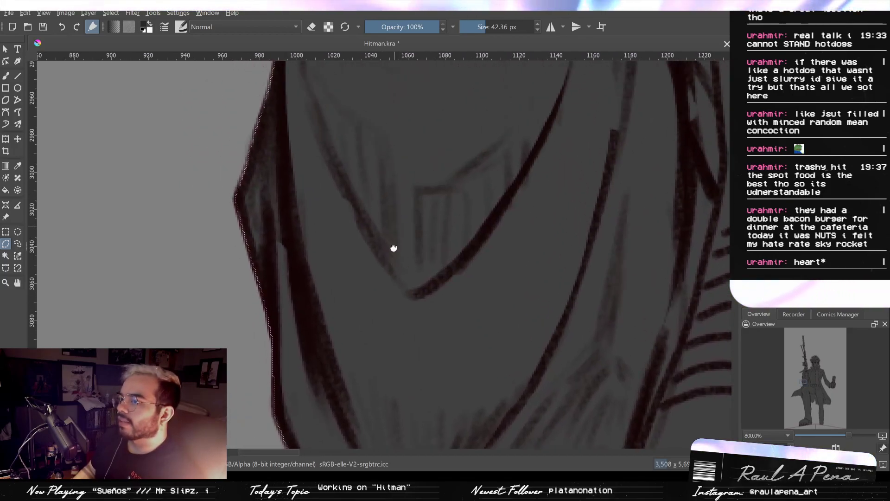
pyautogui.moveTo(394, 237); pyautogui.dragTo(437, 362)
pyautogui.moveTo(465, 260); pyautogui.dragTo(485, 286)
pyautogui.moveTo(479, 247); pyautogui.dragTo(473, 348)
pyautogui.moveTo(457, 225); pyautogui.dragTo(463, 334)
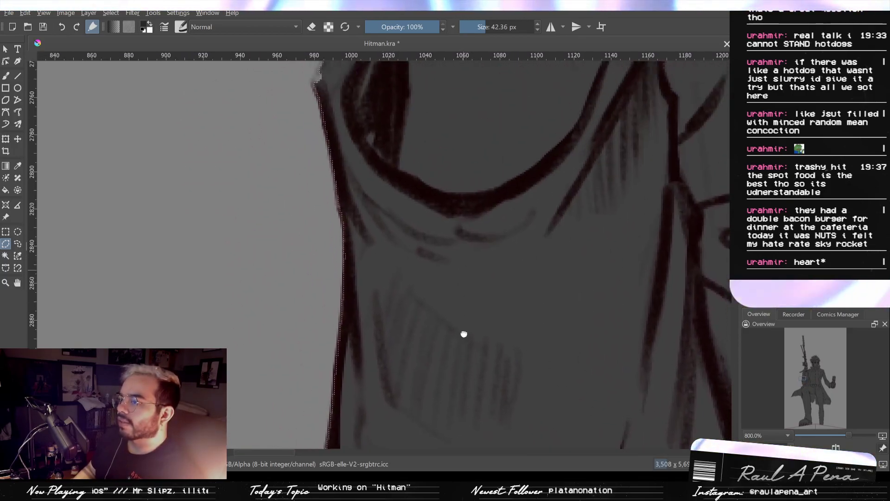
pyautogui.moveTo(469, 175); pyautogui.dragTo(473, 322)
pyautogui.scroll(3, 388, 246)
pyautogui.scroll(-1, 333, 201)
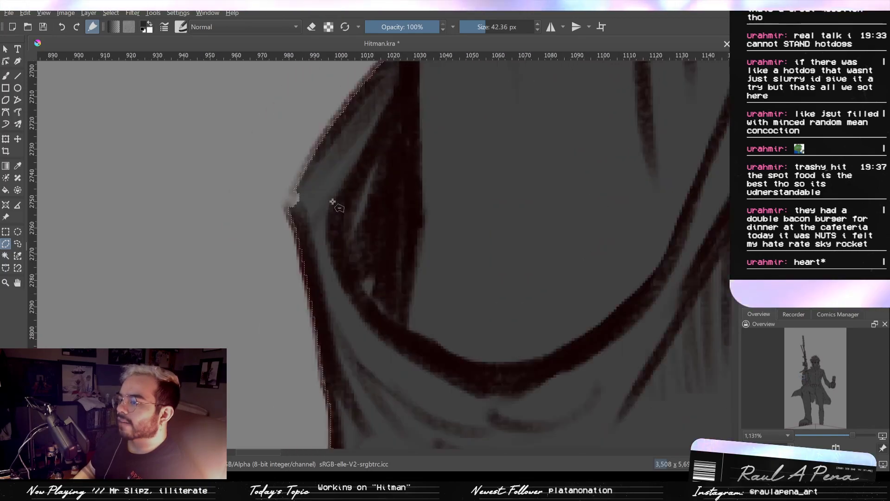
pyautogui.scroll(2, 332, 201)
pyautogui.scroll(-3, 331, 203)
pyautogui.moveTo(374, 231); pyautogui.dragTo(349, 353)
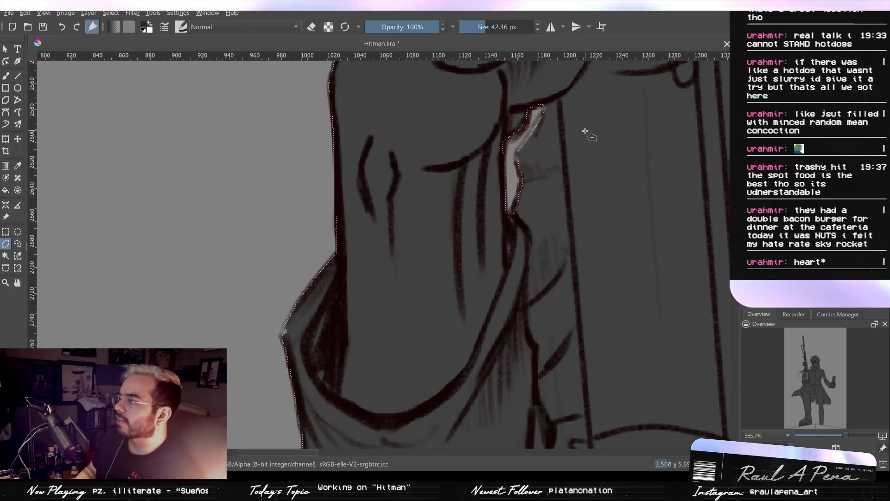
# - Clear the active selection and check the fill's edge against the forearm's outer line
pyautogui.scroll(1, 585, 131)
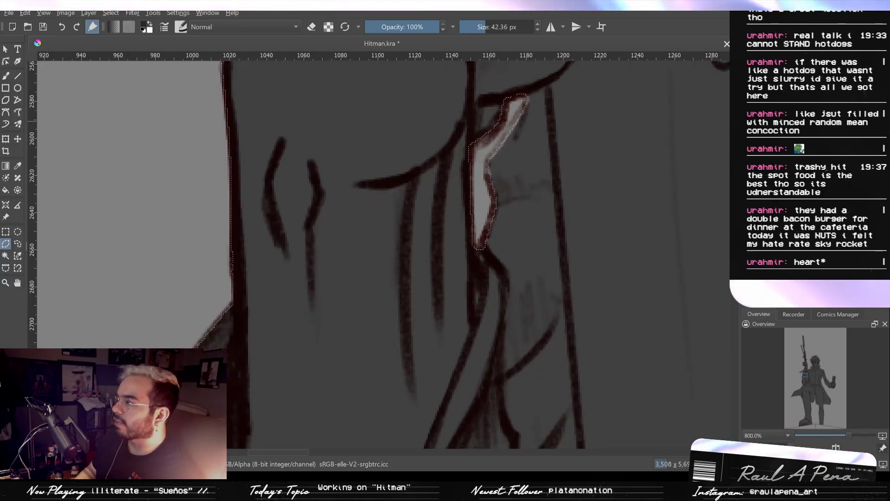
pyautogui.moveTo(363, 249); pyautogui.dragTo(465, 281)
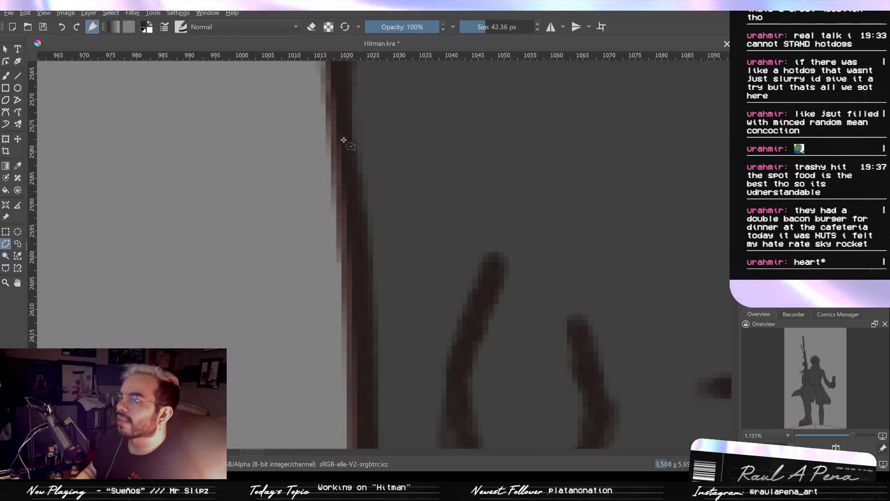
pyautogui.scroll(3, 324, 126)
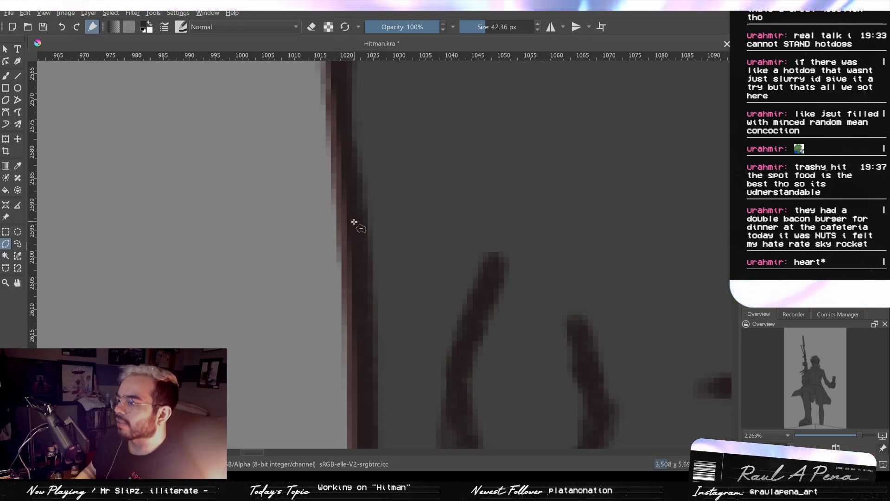
pyautogui.scroll(-7, 355, 223)
# - Examine the fill around the collar, hair spikes and the gun's body up to its slanted bars
pyautogui.moveTo(437, 198); pyautogui.dragTo(283, 371)
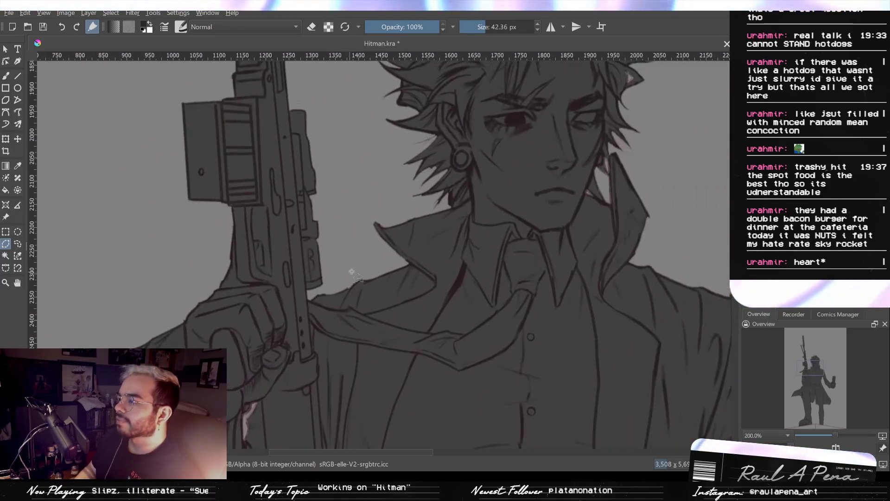
pyautogui.moveTo(358, 242); pyautogui.dragTo(360, 254)
pyautogui.moveTo(298, 222); pyautogui.dragTo(298, 288)
pyautogui.moveTo(274, 230); pyautogui.dragTo(294, 312)
pyautogui.moveTo(280, 204); pyautogui.dragTo(301, 296)
pyautogui.moveTo(288, 241); pyautogui.dragTo(296, 243)
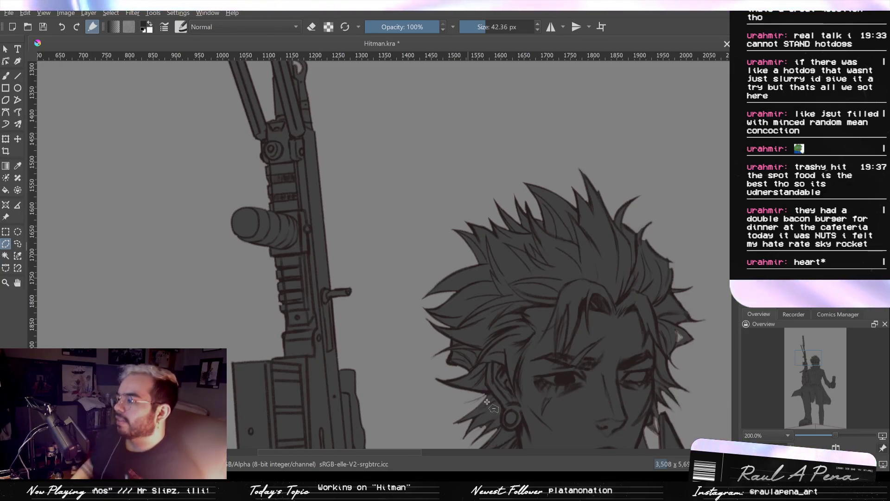
pyautogui.moveTo(463, 265); pyautogui.dragTo(564, 370)
# - Activate the brush at the gun's rounded loop and reduce its size to 6.45 px
pyautogui.scroll(6, 486, 341)
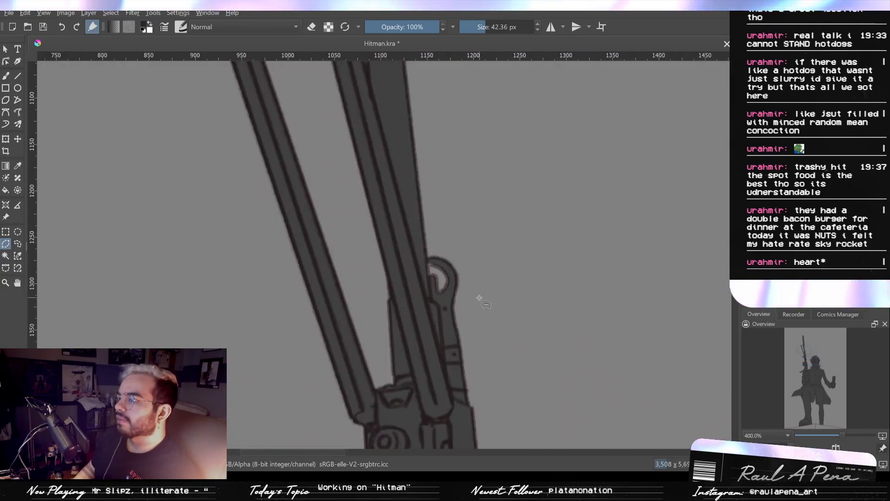
pyautogui.scroll(1, 426, 320)
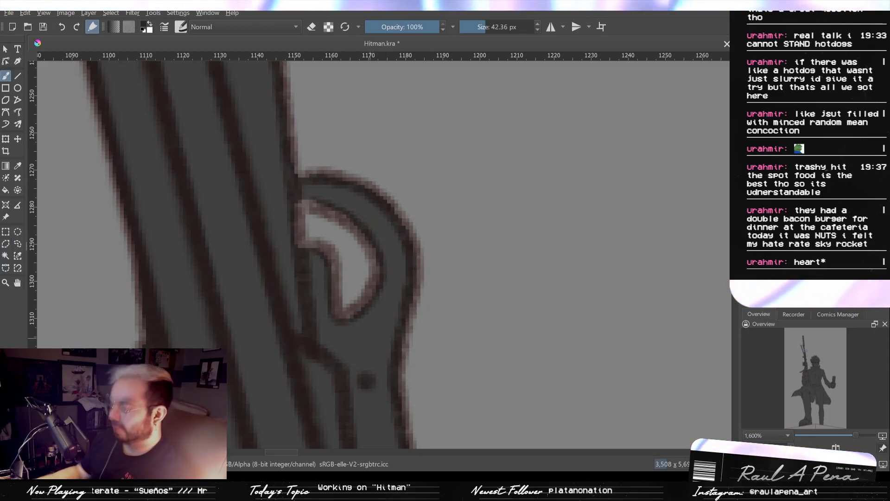
pyautogui.press('[')
pyautogui.press('[')
pyautogui.press('[')
pyautogui.press('[')
pyautogui.press('[')
pyautogui.press('[')
pyautogui.press('[')
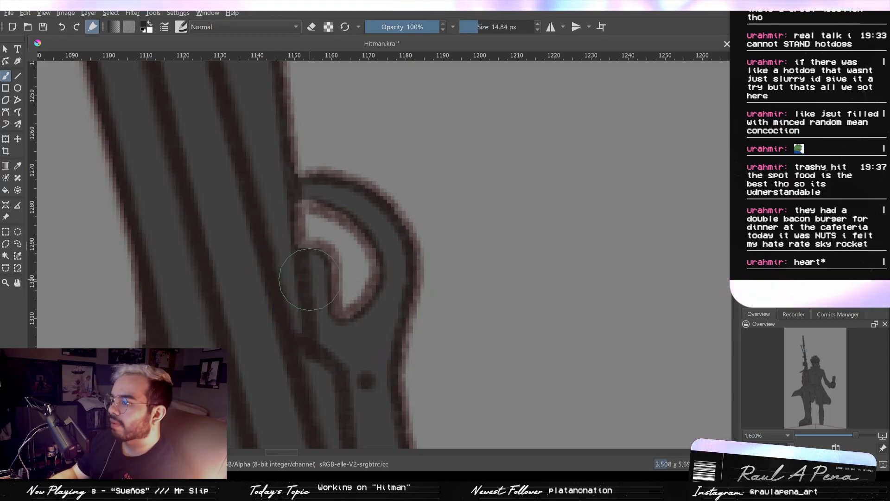
pyautogui.hotkey('ctrl', 'z')
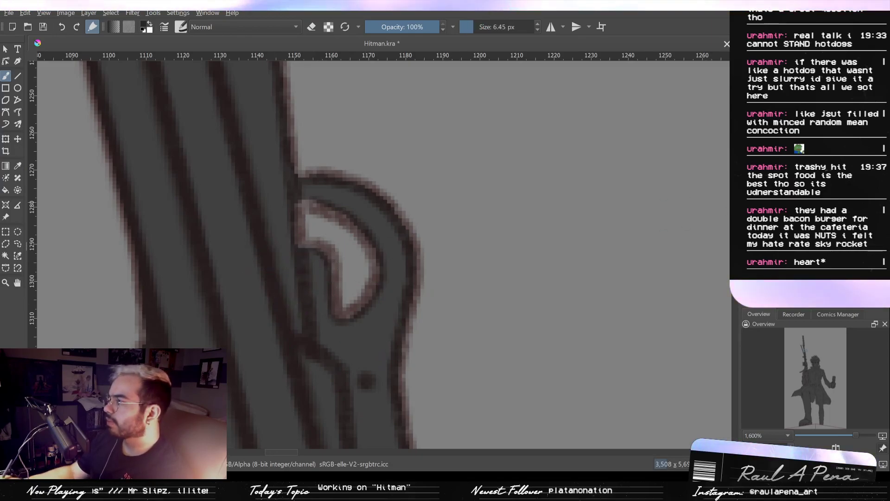
# - Paint over the pale rim around the curved gap inside the gun's rounded loop, undoing the unsatisfactory strokes
pyautogui.moveTo(320, 258); pyautogui.dragTo(322, 259)
pyautogui.hotkey('ctrl', 'z')
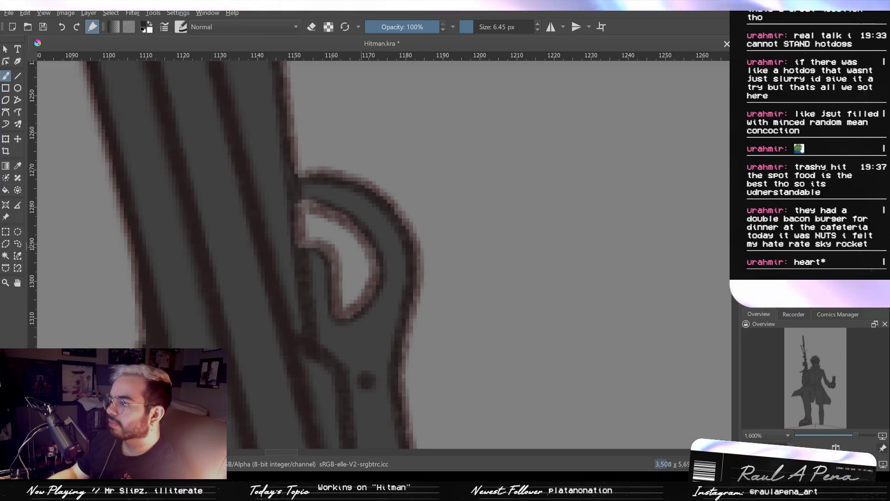
pyautogui.moveTo(315, 256); pyautogui.dragTo(324, 271)
pyautogui.hotkey('ctrl', 'z')
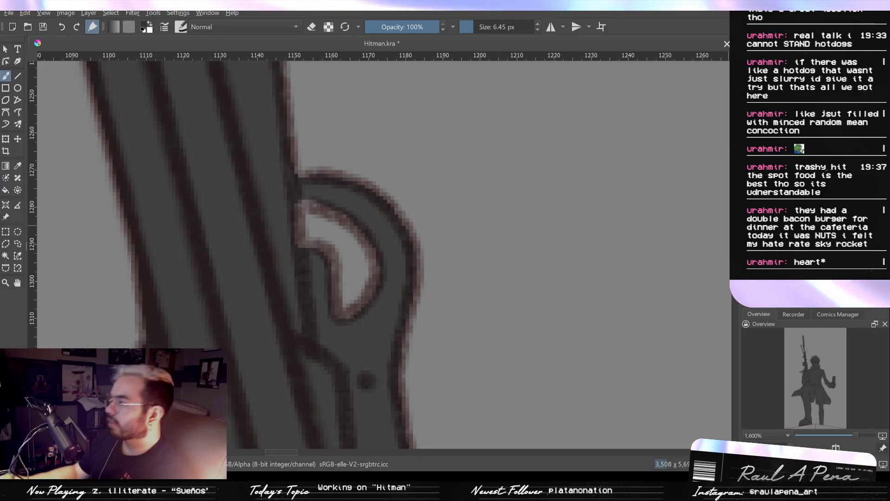
pyautogui.moveTo(321, 255)
pyautogui.mouseDown()
pyautogui.moveTo(326, 330)
pyautogui.moveTo(323, 305)
pyautogui.moveTo(331, 323)
pyautogui.moveTo(373, 311)
pyautogui.moveTo(390, 261)
pyautogui.moveTo(368, 223)
pyautogui.mouseUp()
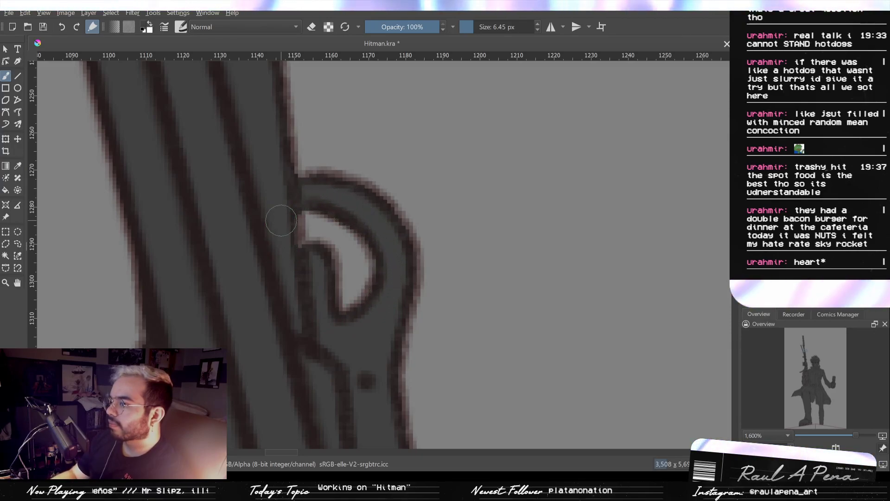
# - Paint over the pale rim of the narrow sliver between the slanted bar and the barrel tube
pyautogui.moveTo(289, 212); pyautogui.dragTo(356, 380)
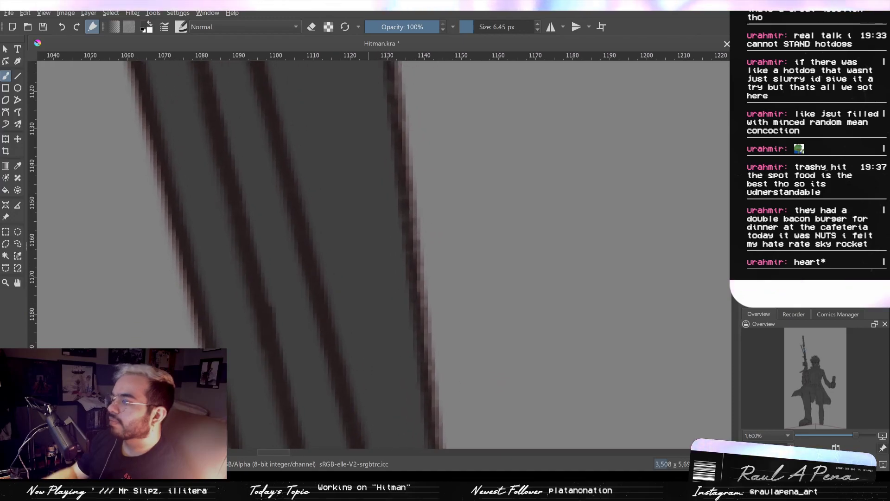
pyautogui.moveTo(342, 248); pyautogui.dragTo(373, 385)
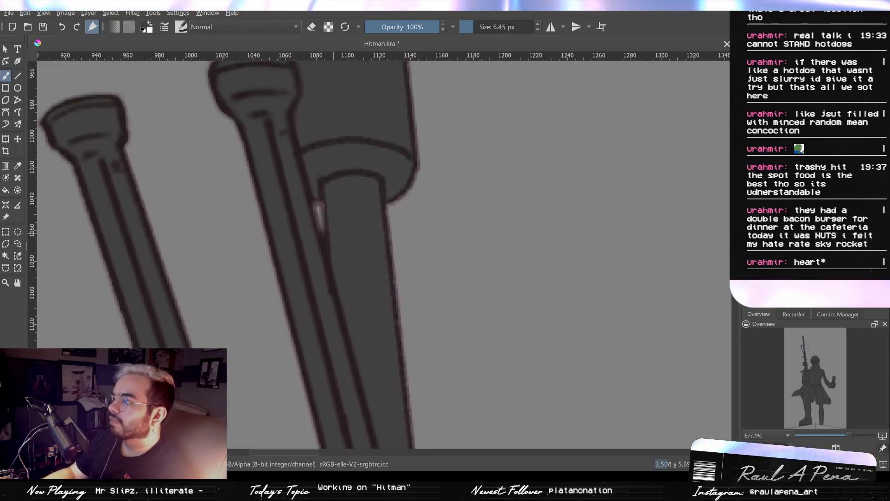
pyautogui.moveTo(330, 211); pyautogui.dragTo(317, 164)
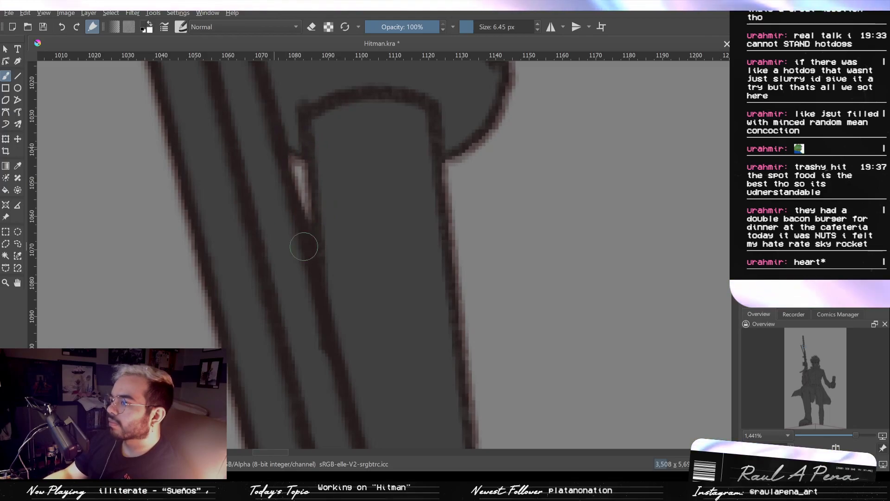
pyautogui.moveTo(277, 147); pyautogui.dragTo(312, 282)
# - Examine the fill along the outer hair spikes, including the small triangular gap and the notches along their edge
pyautogui.moveTo(437, 316); pyautogui.dragTo(360, 202)
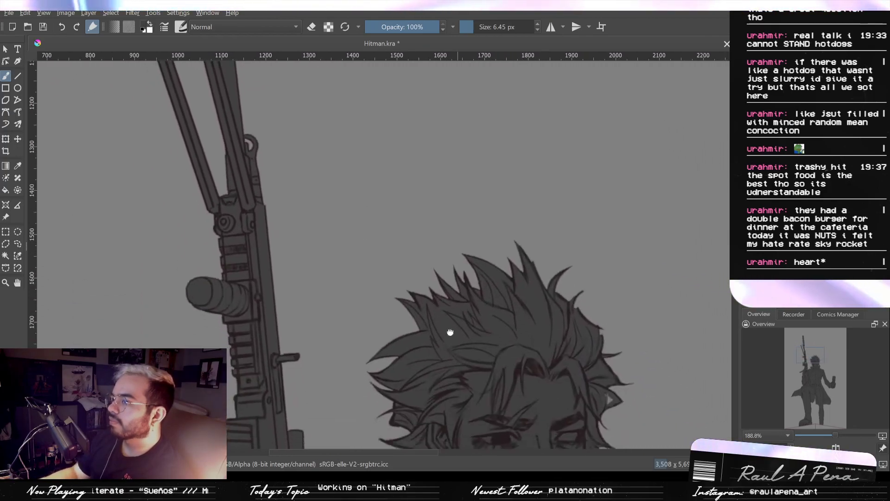
pyautogui.moveTo(450, 332); pyautogui.dragTo(399, 223)
pyautogui.moveTo(543, 315)
pyautogui.mouseDown()
pyautogui.moveTo(485, 201)
pyautogui.moveTo(417, 273)
pyautogui.moveTo(420, 199)
pyautogui.mouseUp()
pyautogui.moveTo(519, 223)
pyautogui.mouseDown()
pyautogui.moveTo(534, 331)
pyautogui.moveTo(573, 289)
pyautogui.mouseUp()
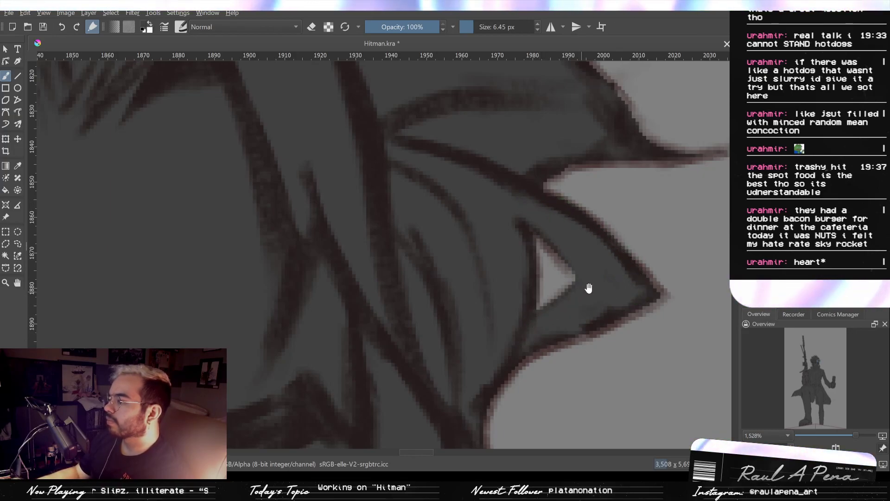
pyautogui.moveTo(586, 286); pyautogui.dragTo(563, 351)
pyautogui.moveTo(497, 284)
pyautogui.mouseDown()
pyautogui.moveTo(541, 319)
pyautogui.moveTo(561, 350)
pyautogui.mouseUp()
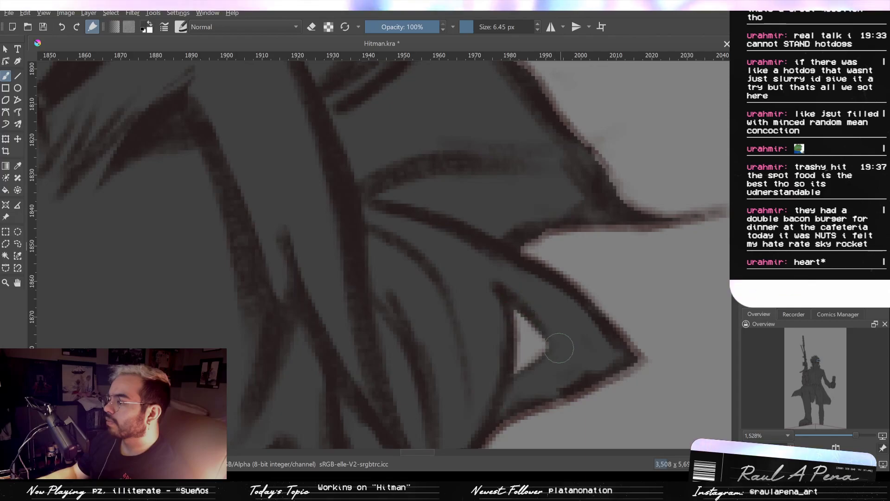
pyautogui.moveTo(551, 234); pyautogui.dragTo(473, 245)
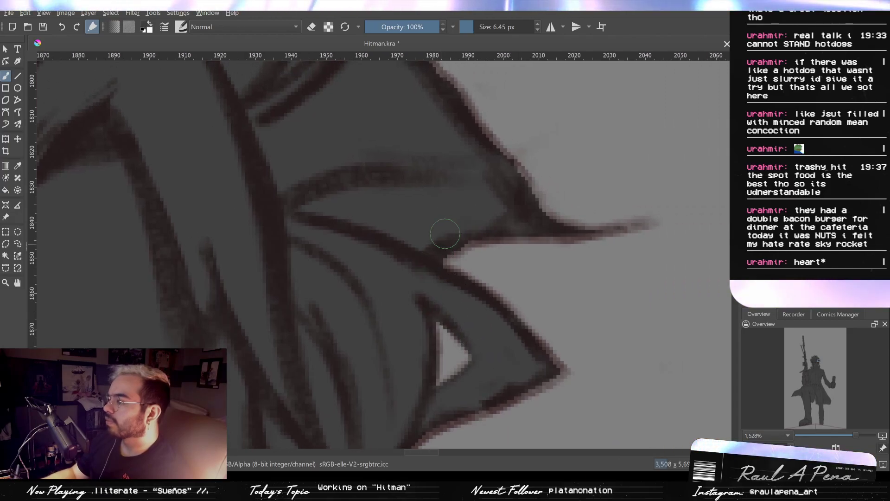
pyautogui.scroll(3, 477, 253)
pyautogui.moveTo(472, 232); pyautogui.dragTo(482, 367)
pyautogui.scroll(1, 469, 230)
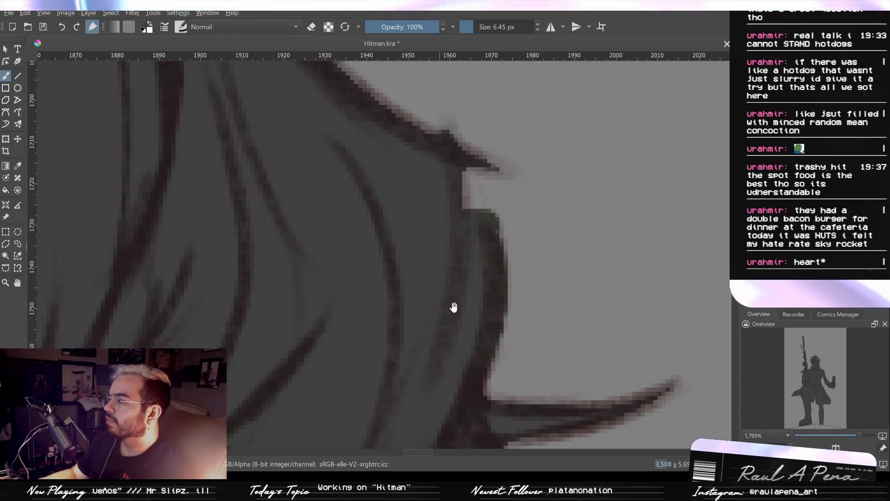
pyautogui.scroll(2, 459, 313)
pyautogui.moveTo(468, 280)
pyautogui.mouseDown()
pyautogui.moveTo(473, 381)
pyautogui.moveTo(438, 267)
pyautogui.moveTo(482, 330)
pyautogui.mouseUp()
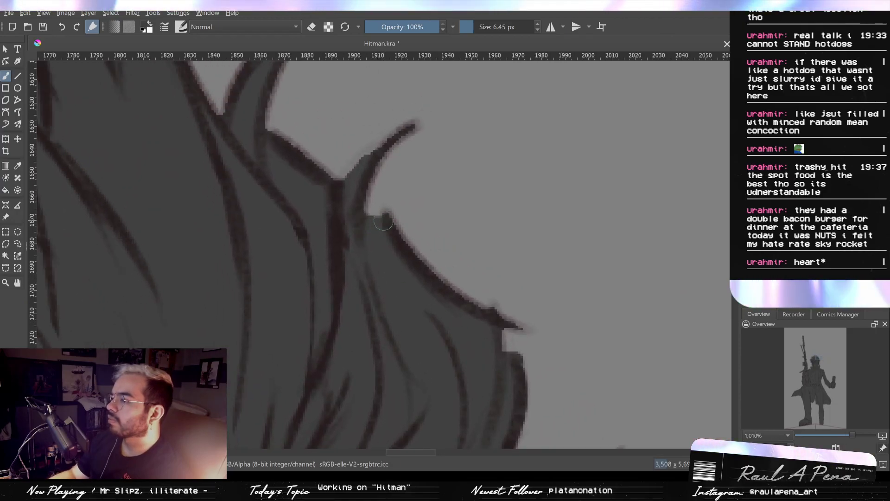
pyautogui.moveTo(384, 221); pyautogui.dragTo(361, 221)
pyautogui.moveTo(371, 255); pyautogui.dragTo(416, 348)
pyautogui.moveTo(312, 232)
pyautogui.mouseDown()
pyautogui.moveTo(362, 250)
pyautogui.moveTo(342, 204)
pyautogui.moveTo(348, 322)
pyautogui.moveTo(537, 191)
pyautogui.mouseUp()
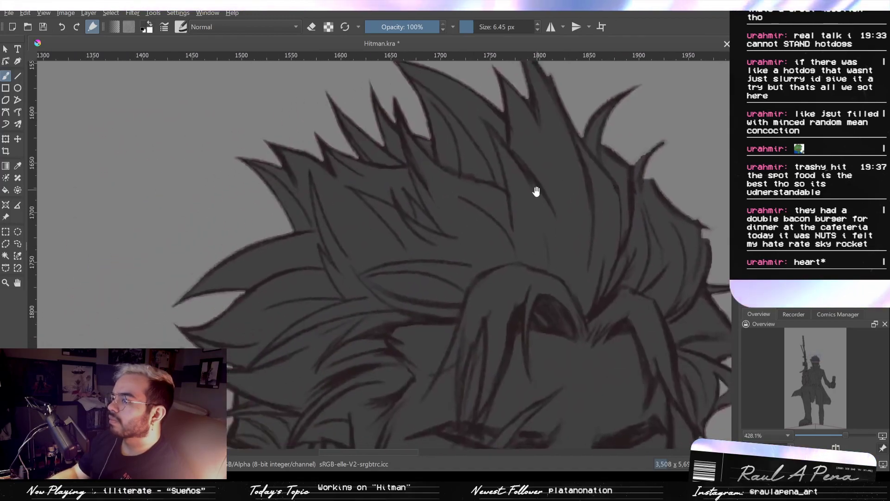
# - Reduce the brush to 0.01 px and paint the faint upper strand in the gap between the side hair spikes, undoing the unsatisfactory strokes
pyautogui.moveTo(478, 384); pyautogui.dragTo(482, 290)
pyautogui.moveTo(354, 303); pyautogui.dragTo(388, 207)
pyautogui.moveTo(357, 355); pyautogui.dragTo(477, 195)
pyautogui.moveTo(434, 237); pyautogui.dragTo(452, 223)
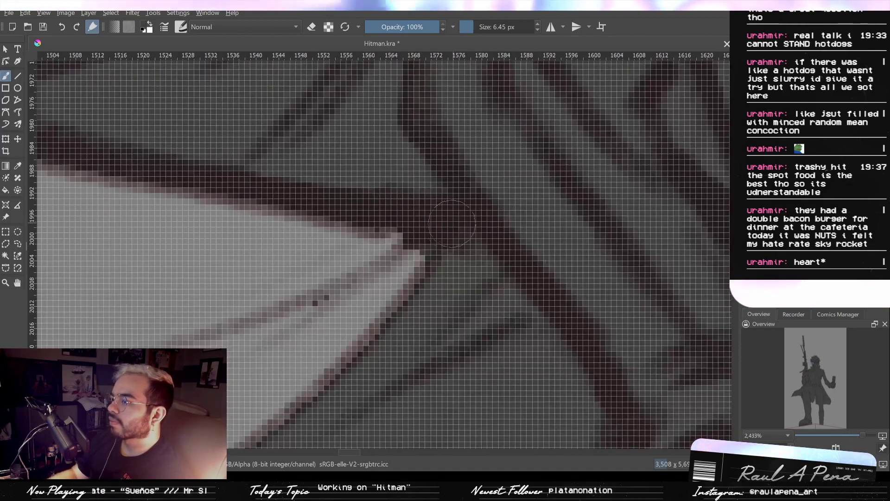
pyautogui.scroll(-1, 452, 223)
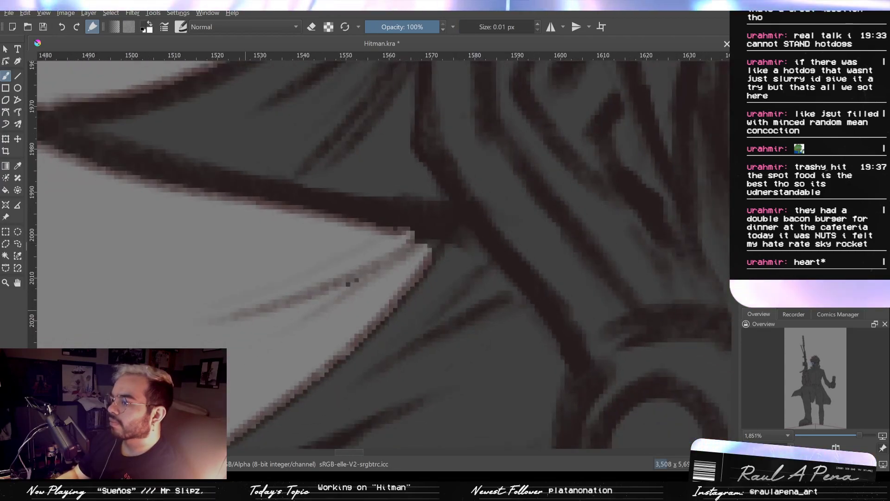
pyautogui.moveTo(205, 318)
pyautogui.mouseDown()
pyautogui.moveTo(296, 295)
pyautogui.moveTo(411, 234)
pyautogui.mouseUp()
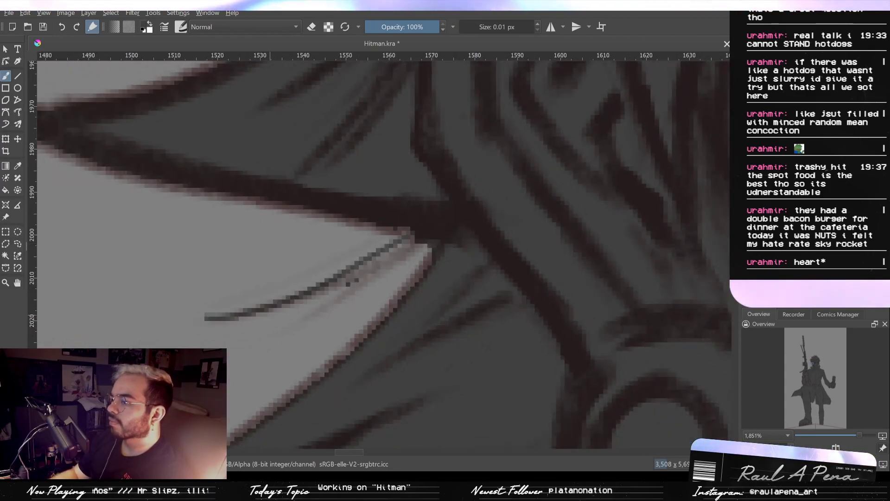
pyautogui.hotkey('ctrl', 'z')
pyautogui.moveTo(306, 300); pyautogui.dragTo(418, 241)
pyautogui.hotkey('ctrl', 'z')
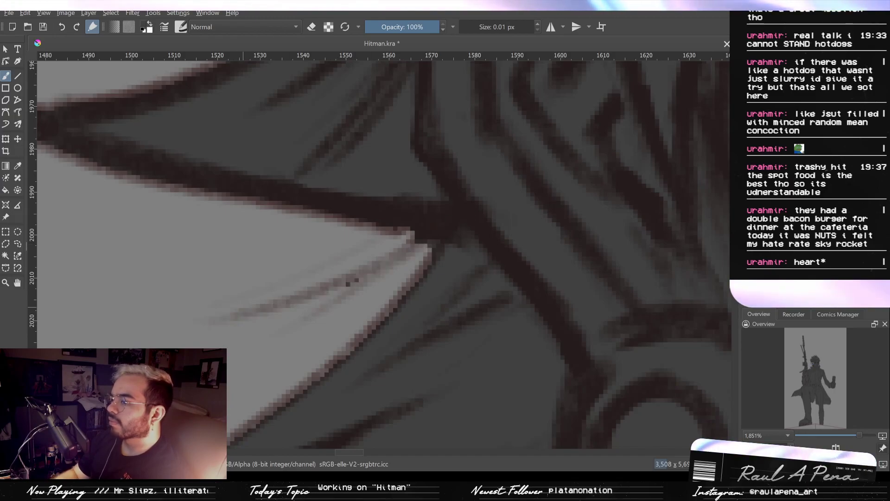
pyautogui.moveTo(218, 319); pyautogui.dragTo(414, 237)
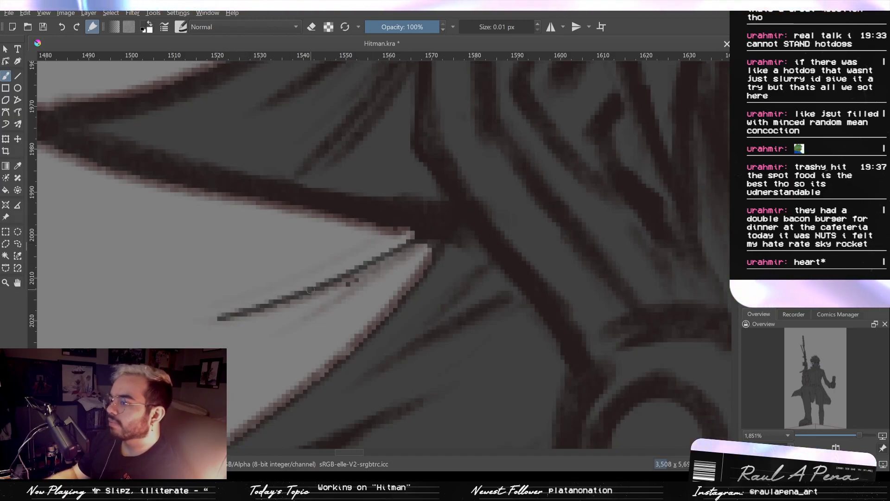
# - Paint a second strand branching below the first and fill their junction toward the hair, undoing the excess stroke
pyautogui.moveTo(279, 332)
pyautogui.mouseDown()
pyautogui.moveTo(356, 288)
pyautogui.moveTo(405, 239)
pyautogui.mouseUp()
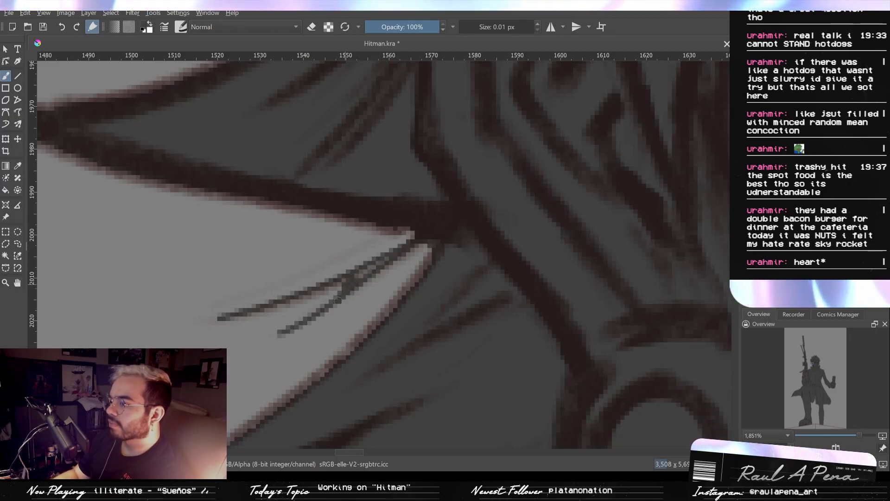
pyautogui.moveTo(345, 290); pyautogui.dragTo(406, 246)
pyautogui.moveTo(322, 287); pyautogui.dragTo(437, 236)
pyautogui.hotkey('ctrl', 'z')
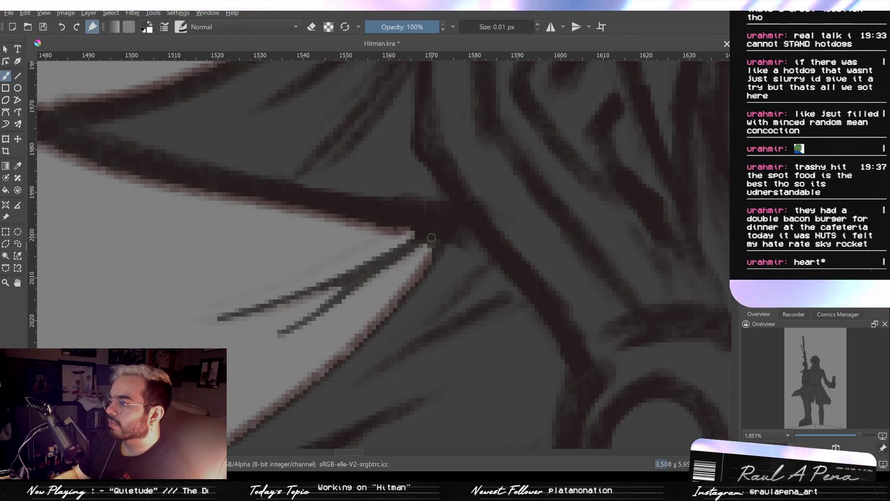
pyautogui.moveTo(441, 242); pyautogui.dragTo(445, 244)
pyautogui.moveTo(446, 244); pyautogui.dragTo(441, 197)
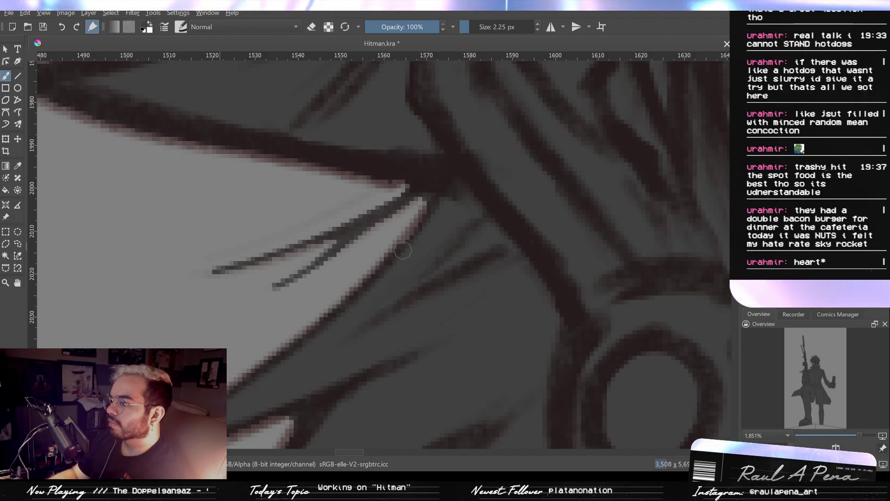
# - Erase the blocky fill spill at the inner end of the gap between the lower hair spikes, using a 3.58 px eraser
pyautogui.moveTo(384, 301); pyautogui.dragTo(570, 125)
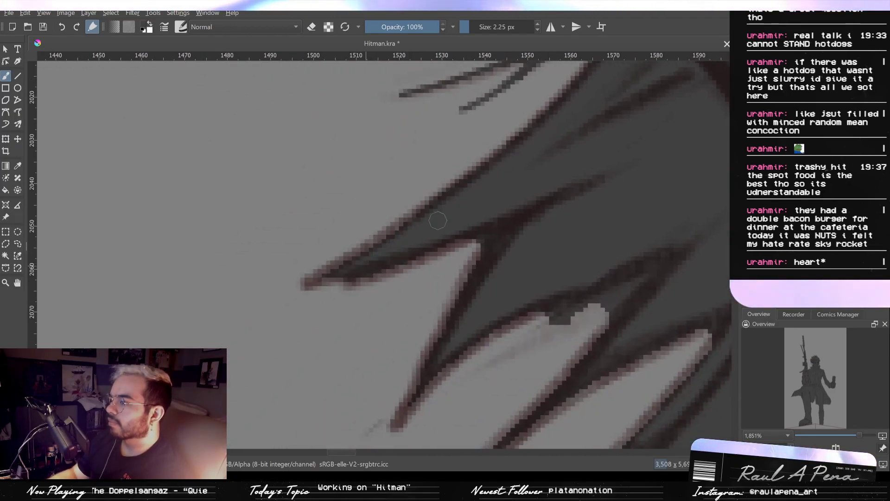
pyautogui.moveTo(449, 231); pyautogui.dragTo(385, 176)
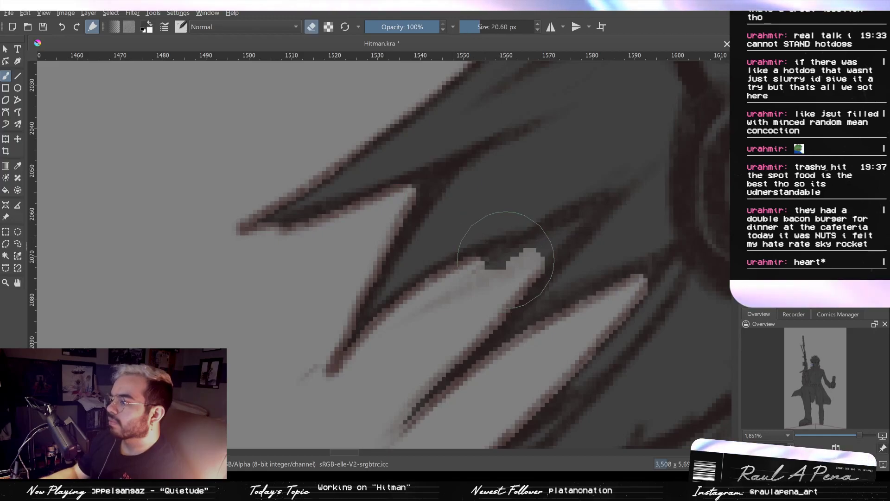
pyautogui.moveTo(494, 265); pyautogui.dragTo(493, 255)
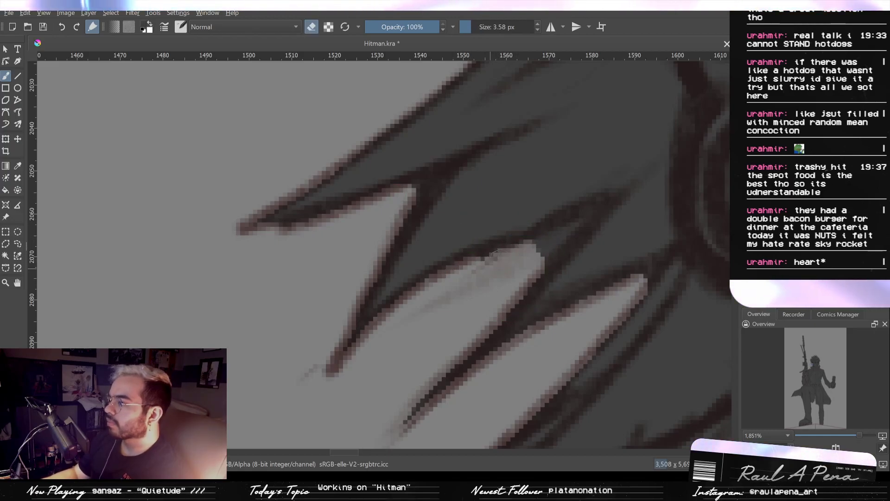
pyautogui.moveTo(542, 248); pyautogui.dragTo(574, 223)
# - Paint the thin strand hanging from the lowest hair spikes above the shoulder with a 0.01 px brush
pyautogui.moveTo(623, 284); pyautogui.dragTo(520, 356)
pyautogui.moveTo(575, 345); pyautogui.dragTo(581, 303)
pyautogui.moveTo(581, 303); pyautogui.dragTo(565, 248)
pyautogui.moveTo(563, 309); pyautogui.dragTo(565, 282)
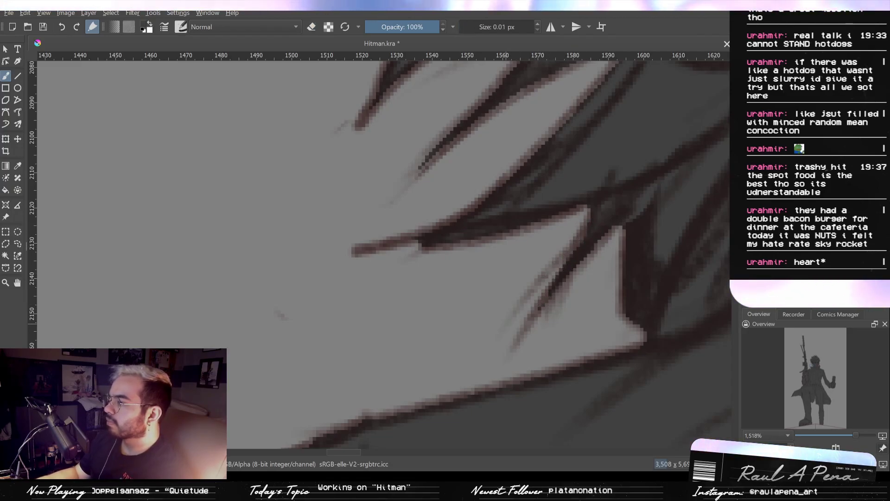
pyautogui.moveTo(508, 320); pyautogui.dragTo(592, 231)
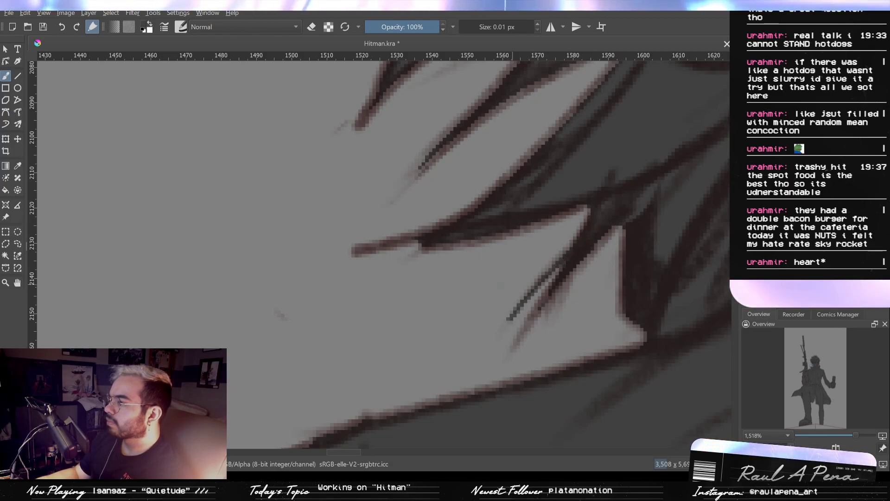
# - Erase the stray mark beside the lower hair at 14.58 px and clean the rough spike edges with a 3.78 px eraser
pyautogui.moveTo(448, 331); pyautogui.dragTo(449, 338)
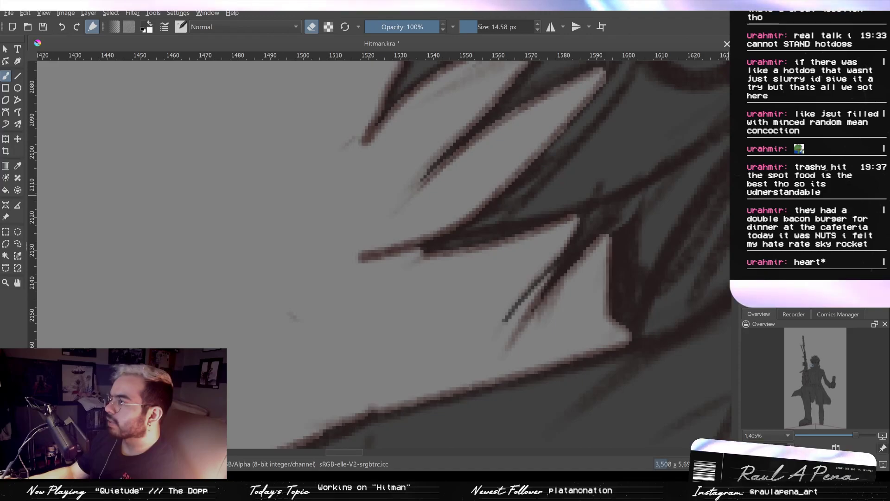
pyautogui.moveTo(295, 296); pyautogui.dragTo(286, 321)
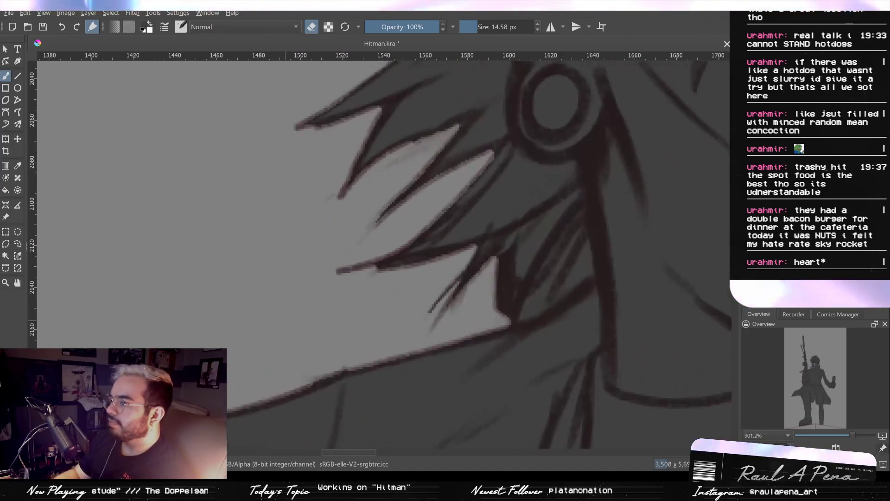
pyautogui.moveTo(395, 166)
pyautogui.keyDown('shift'); pyautogui.mouseDown()
pyautogui.moveTo(410, 166)
pyautogui.moveTo(386, 171)
pyautogui.mouseUp(); pyautogui.keyUp('shift')
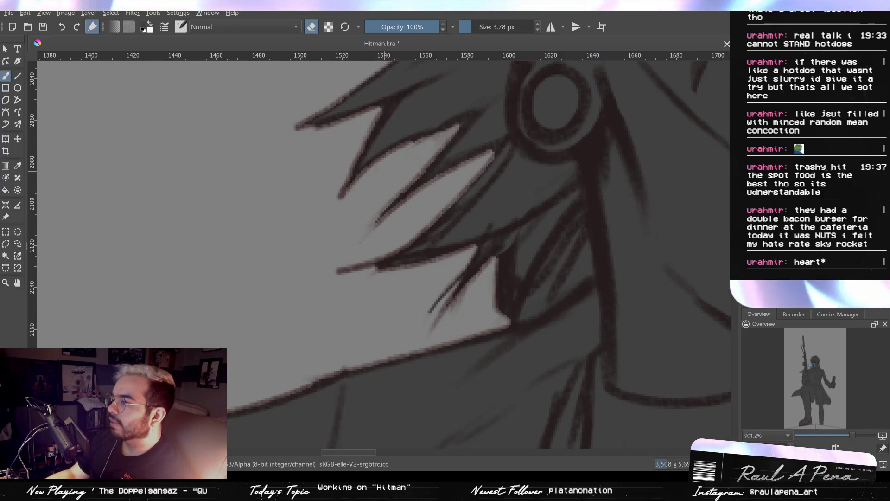
# - Paint over the pale rim of the narrow gap between the arm and the torso with a 5.85 px brush
pyautogui.moveTo(441, 244); pyautogui.dragTo(456, 173)
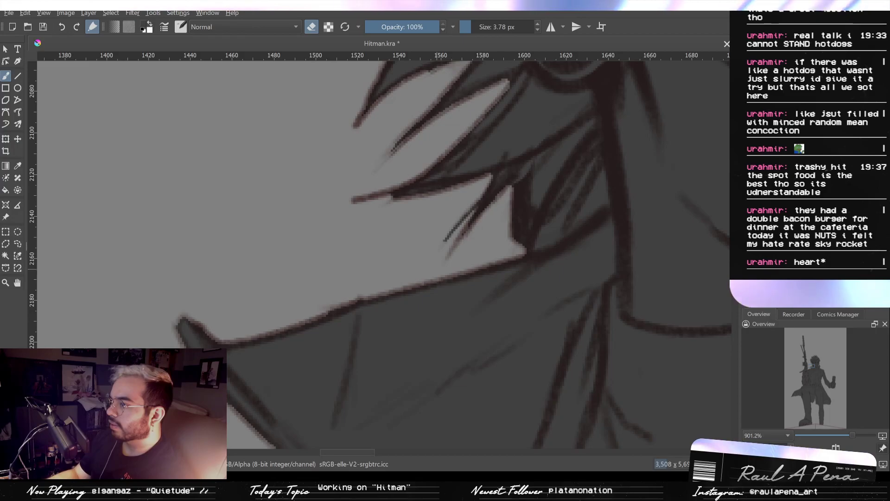
pyautogui.moveTo(394, 274); pyautogui.dragTo(407, 230)
pyautogui.moveTo(279, 293); pyautogui.dragTo(346, 239)
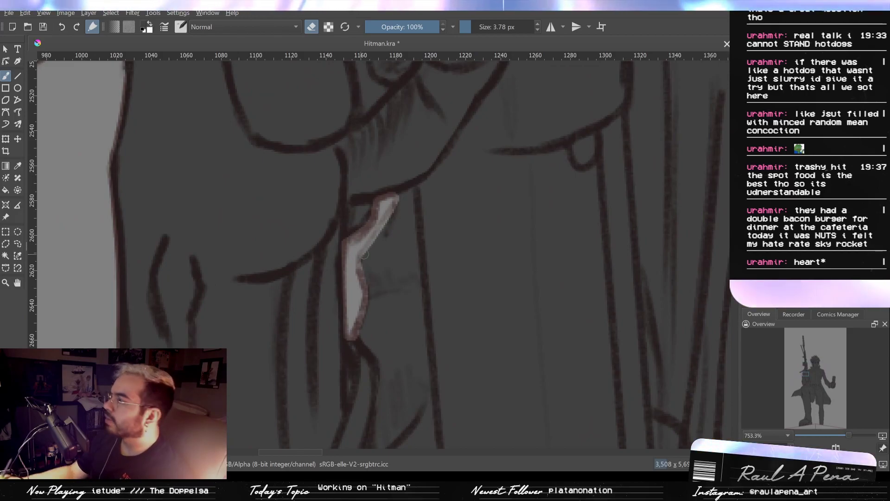
pyautogui.press('e')
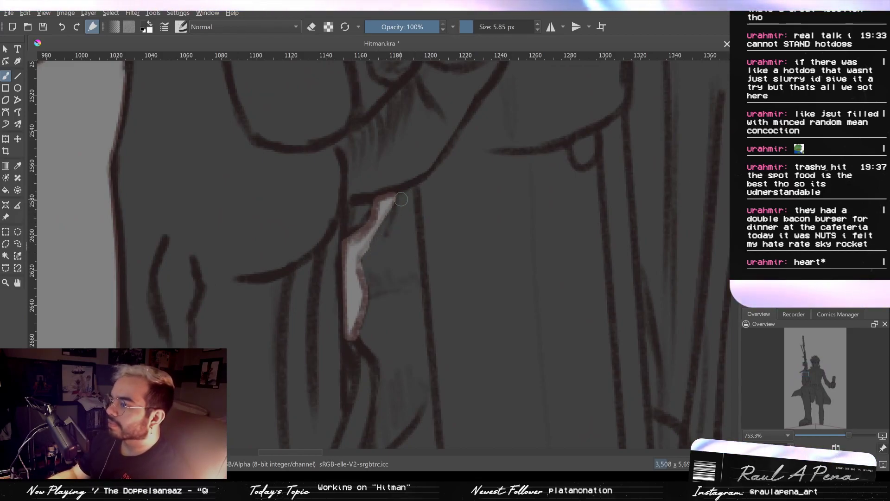
pyautogui.moveTo(364, 262)
pyautogui.mouseDown()
pyautogui.moveTo(370, 295)
pyautogui.moveTo(361, 329)
pyautogui.mouseUp()
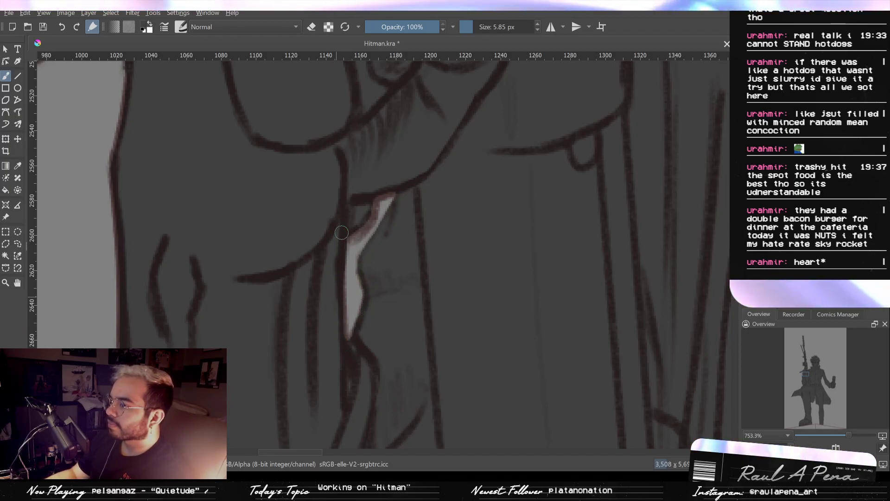
pyautogui.moveTo(353, 234); pyautogui.dragTo(367, 212)
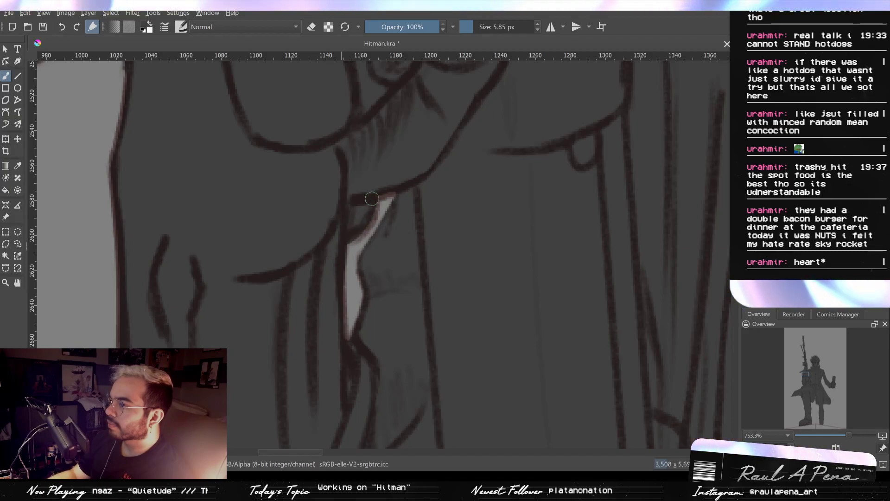
pyautogui.moveTo(415, 176); pyautogui.dragTo(359, 217)
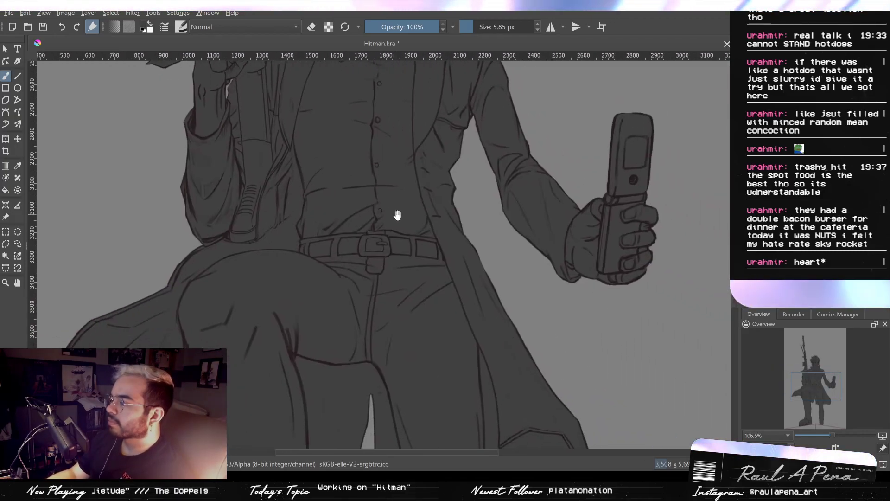
# - Examine the fill from the belt and coat tails down the legs to the trouser hem at the ledge
pyautogui.moveTo(420, 262); pyautogui.dragTo(384, 182)
pyautogui.moveTo(413, 308); pyautogui.dragTo(415, 205)
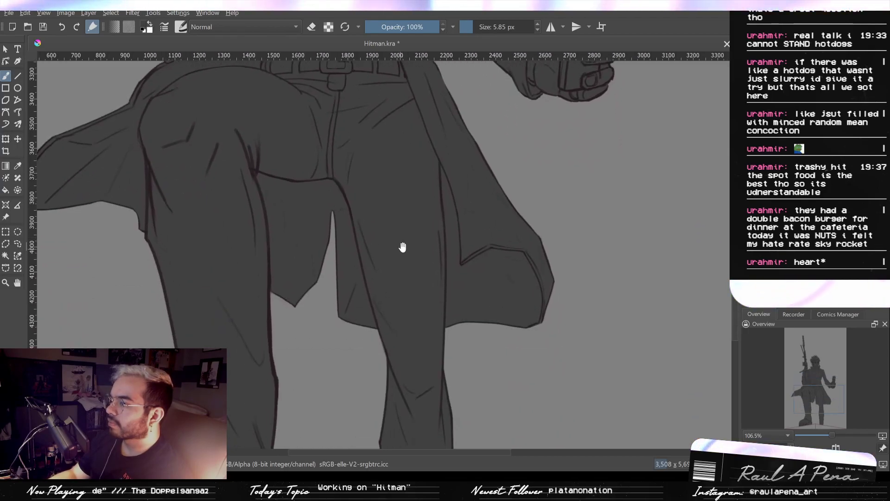
pyautogui.moveTo(410, 253); pyautogui.dragTo(409, 160)
pyautogui.moveTo(426, 287); pyautogui.dragTo(431, 198)
pyautogui.moveTo(484, 301); pyautogui.dragTo(497, 220)
pyautogui.moveTo(457, 290)
pyautogui.mouseDown()
pyautogui.moveTo(465, 241)
pyautogui.moveTo(459, 257)
pyautogui.mouseUp()
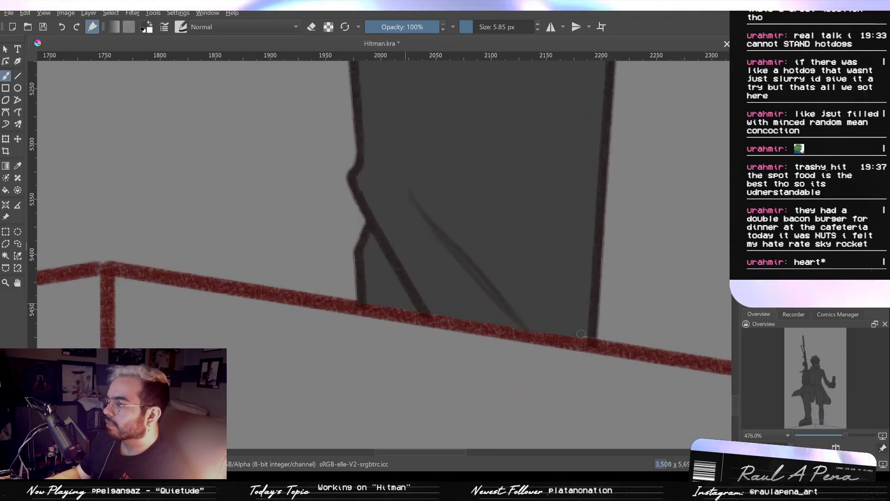
pyautogui.moveTo(249, 299); pyautogui.dragTo(712, 304)
pyautogui.moveTo(316, 328); pyautogui.dragTo(606, 314)
pyautogui.moveTo(456, 340); pyautogui.dragTo(687, 264)
pyautogui.moveTo(620, 263); pyautogui.dragTo(569, 364)
pyautogui.moveTo(611, 345)
pyautogui.mouseDown()
pyautogui.moveTo(623, 297)
pyautogui.moveTo(669, 318)
pyautogui.moveTo(659, 324)
pyautogui.mouseUp()
# - Erase along the inner edge of the raised leg in the gap below the coat with an 11.58 px eraser
pyautogui.press('e')
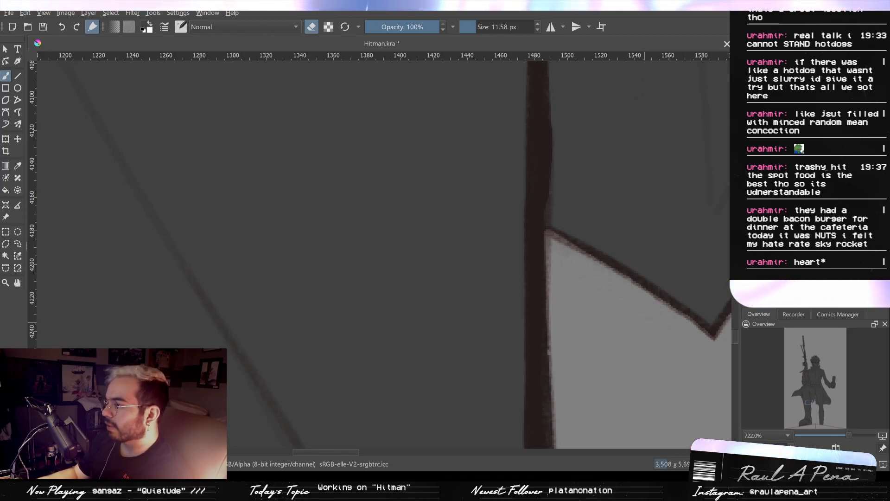
pyautogui.moveTo(570, 264); pyautogui.dragTo(559, 403)
pyautogui.moveTo(581, 348); pyautogui.dragTo(503, 376)
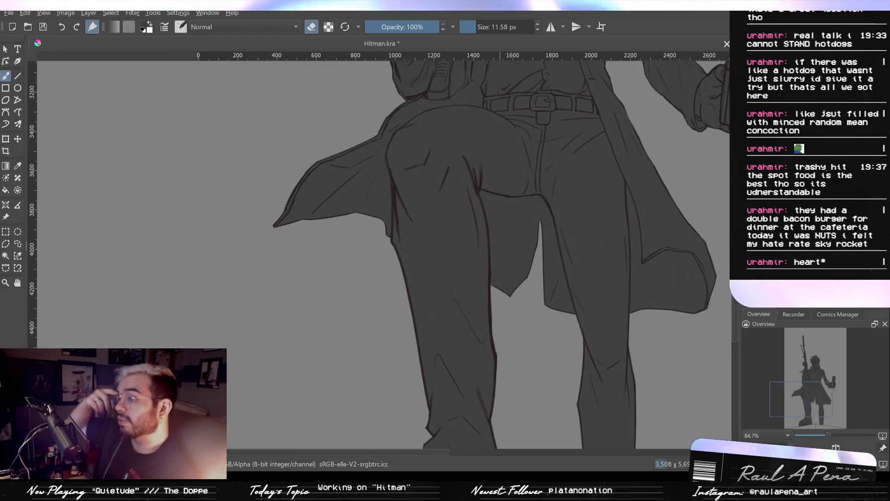
# - Fit the whole illustration in view with its background layers shown, and reset the painting colours to their defaults
pyautogui.press('2')
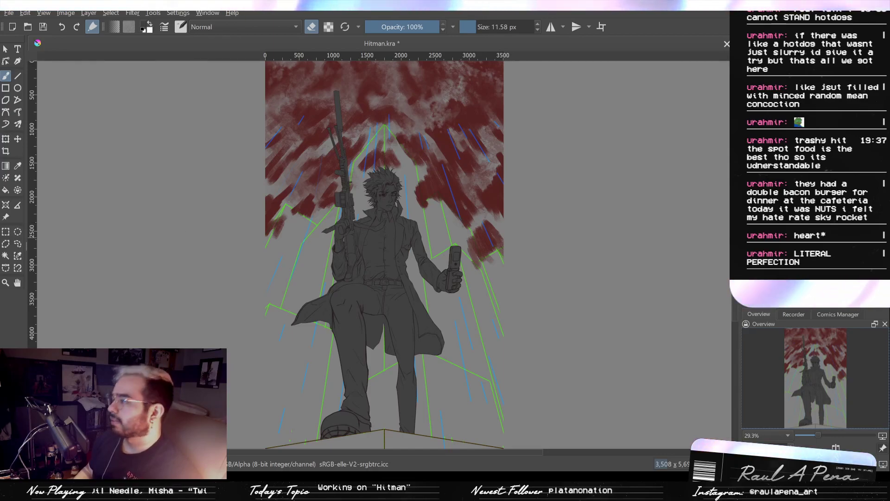
pyautogui.press('d')
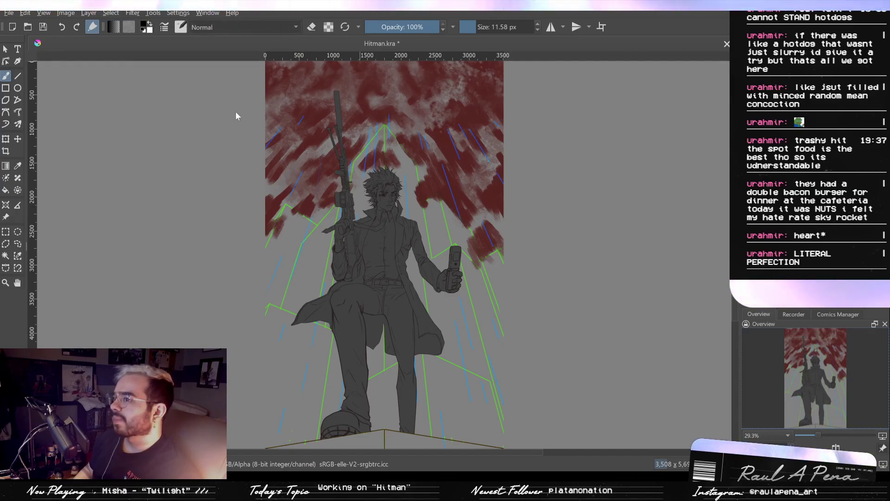
# - Set the brush blending mode to Saturation and fill the background behind the character with black to turn it greyscale
pyautogui.hotkey('alt', 'shift', 't')
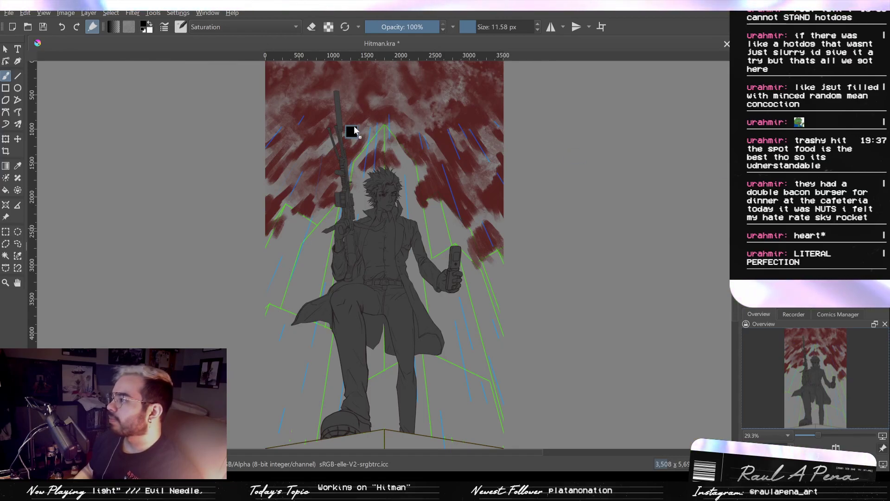
pyautogui.press('Down')
pyautogui.press('Down')
pyautogui.press('Down')
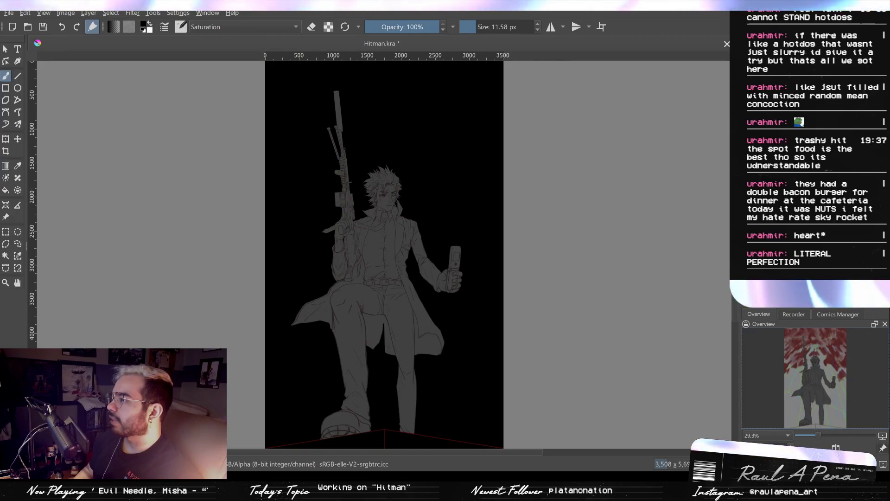
pyautogui.press('Down')
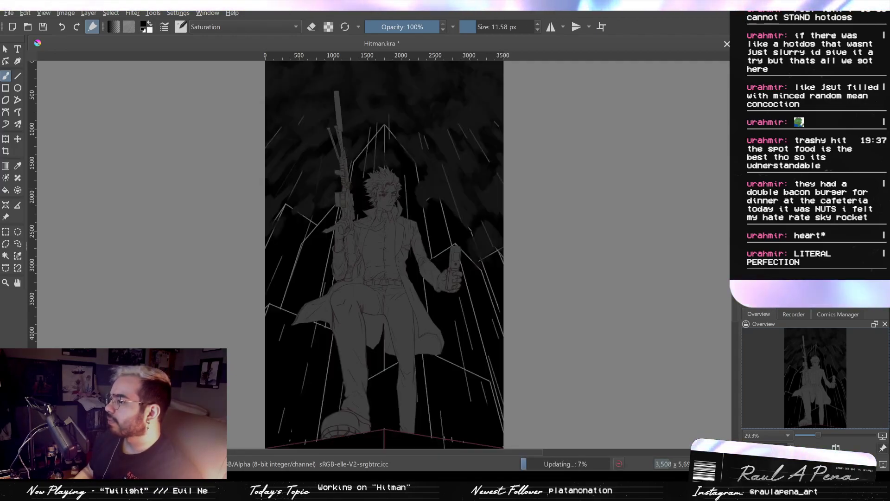
pyautogui.moveTo(400, 244)
pyautogui.mouseDown()
pyautogui.moveTo(423, 157)
pyautogui.moveTo(389, 239)
pyautogui.mouseUp()
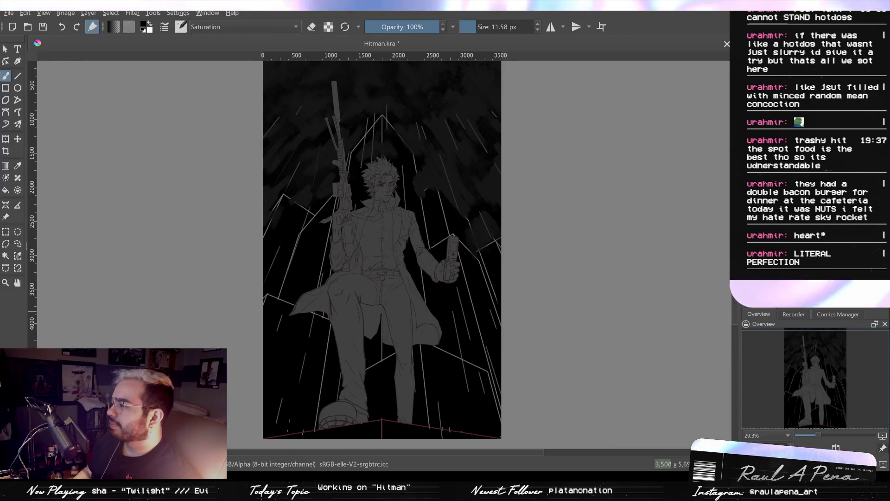
# - Compare the dark greyscale background with and without the building outlines by stepping through the recent changes
pyautogui.hotkey('ctrl', 'z')
pyautogui.hotkey('ctrl', 'z')
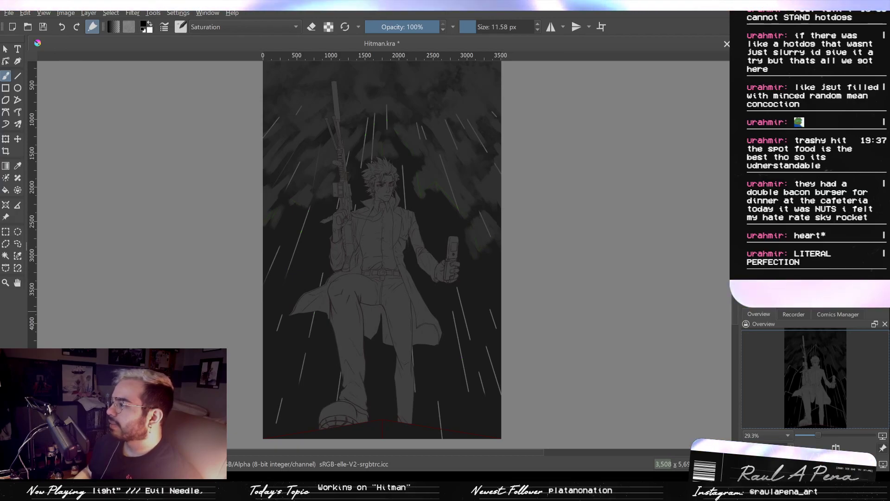
pyautogui.hotkey('ctrl', 'z')
pyautogui.hotkey('ctrl', 'z')
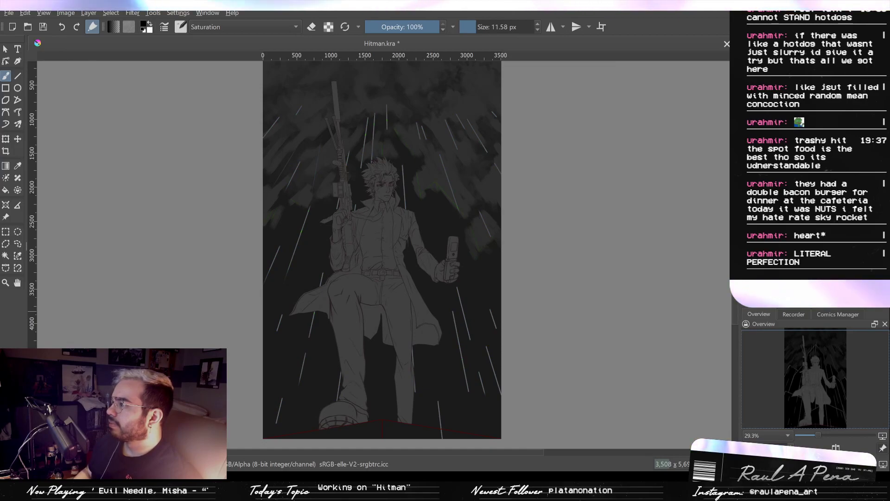
pyautogui.hotkey('ctrl', 'z')
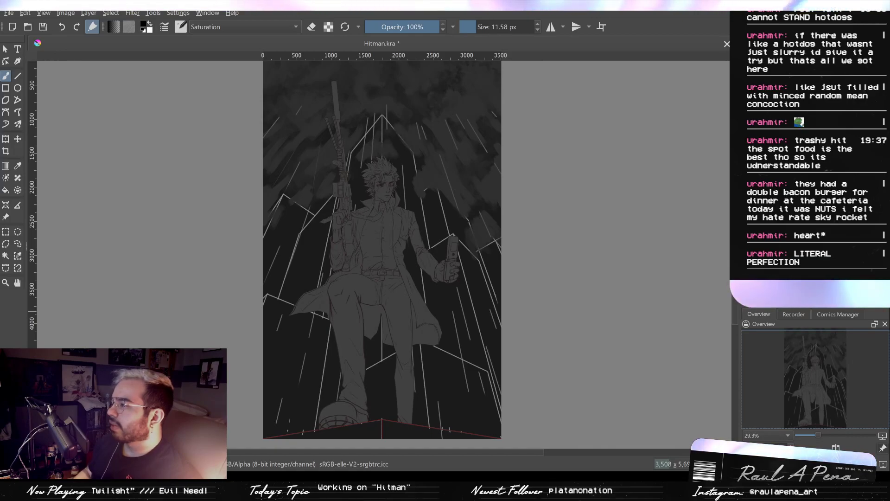
pyautogui.hotkey('ctrl', 'z')
pyautogui.hotkey('ctrl', 'shift', 'z')
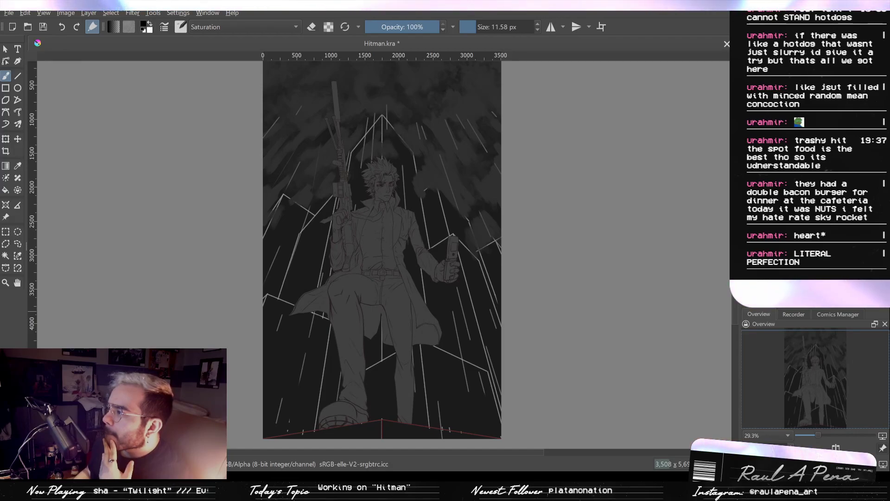
pyautogui.hotkey('ctrl', 'z')
pyautogui.hotkey('ctrl', 'shift', 'z')
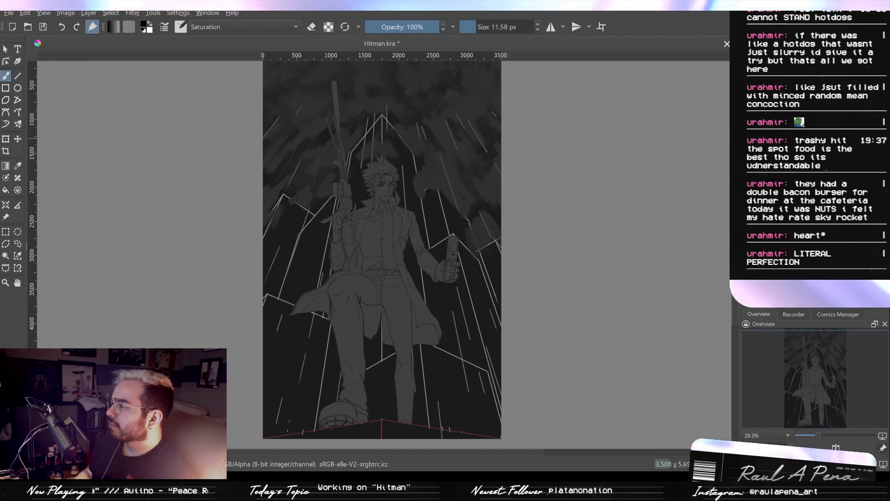
# - Try to remove the red tint from the background gradient with a black fill
pyautogui.click(746, 142)
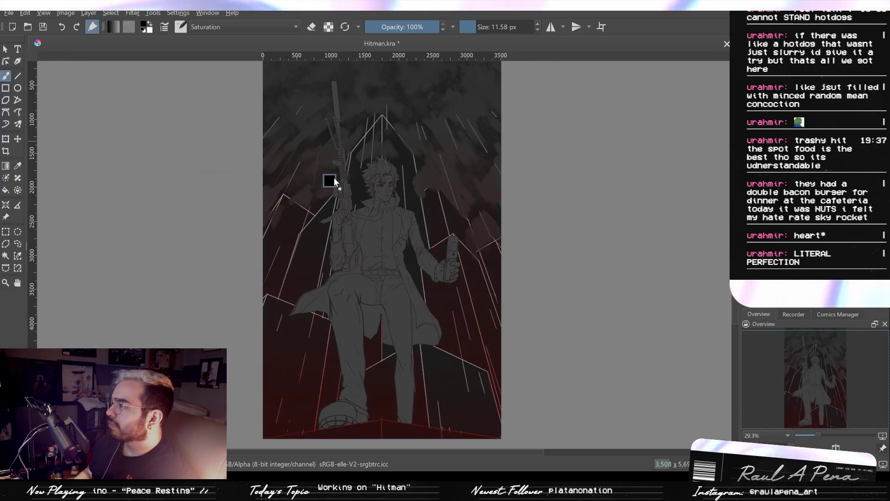
pyautogui.hotkey('shift', 'BackSpace')
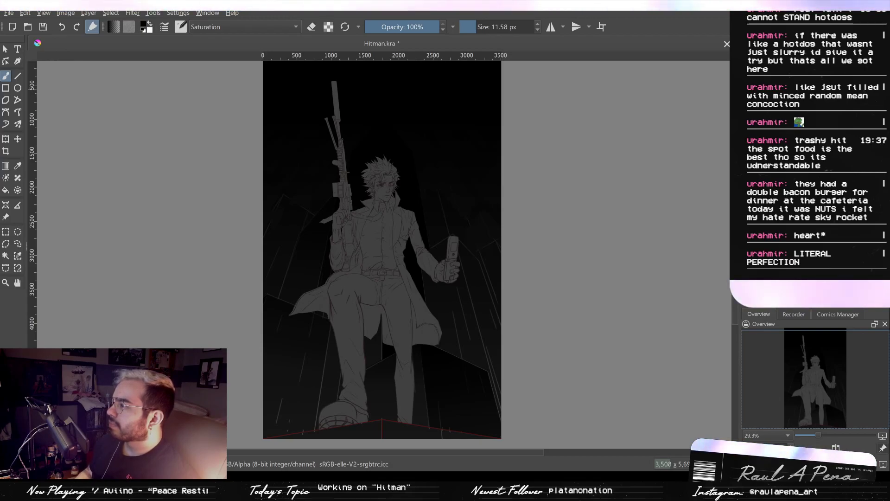
pyautogui.scroll(2, 384, 323)
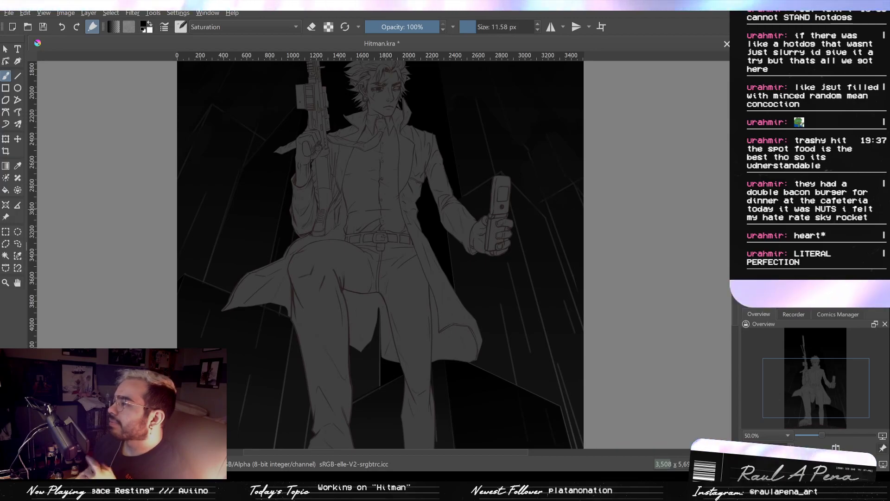
# - Compare the background around the character with and without colour in the clouds, rain and building outlines
pyautogui.hotkey('ctrl', 'z')
pyautogui.hotkey('ctrl', 'shift', 'z')
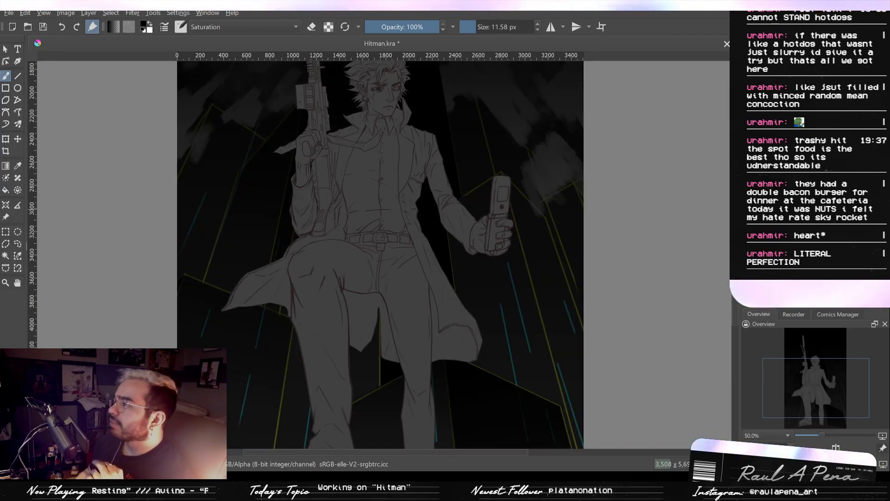
pyautogui.scroll(-1, 667, 106)
pyautogui.scroll(1, 640, 102)
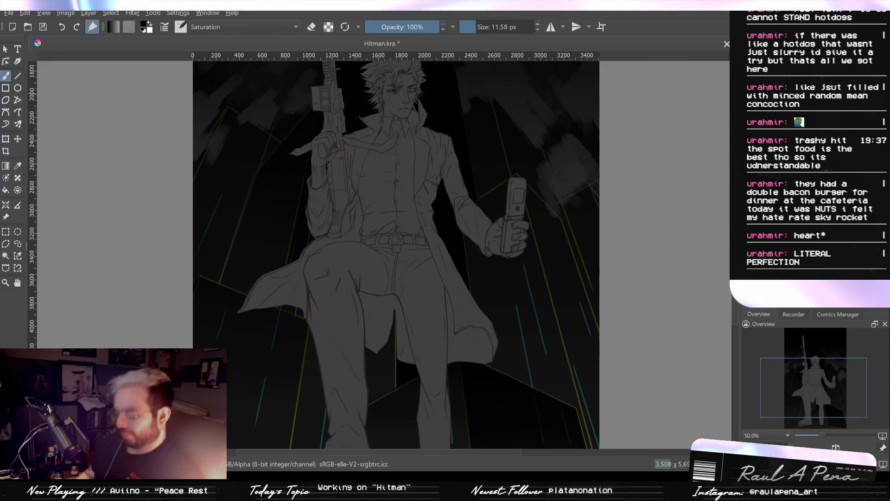
pyautogui.hotkey('ctrl', 'z')
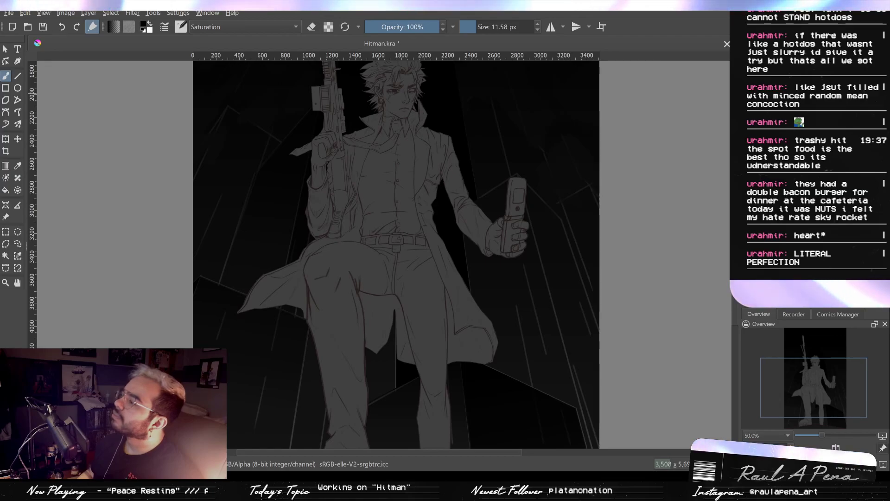
pyautogui.scroll(-1, 561, 148)
pyautogui.moveTo(562, 147); pyautogui.dragTo(519, 212)
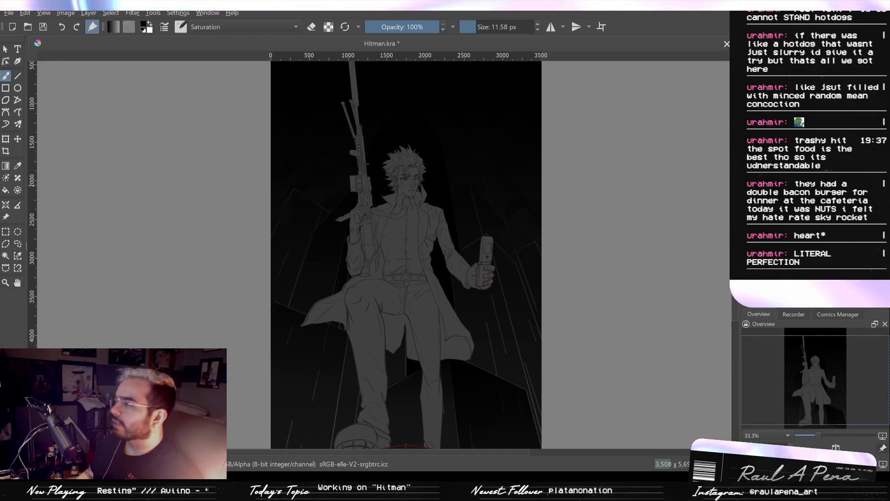
# - Undo the black fill over the background and compare the red-tinted version with the plain backdrop
pyautogui.hotkey('ctrl', 'z')
pyautogui.hotkey('ctrl', 'z')
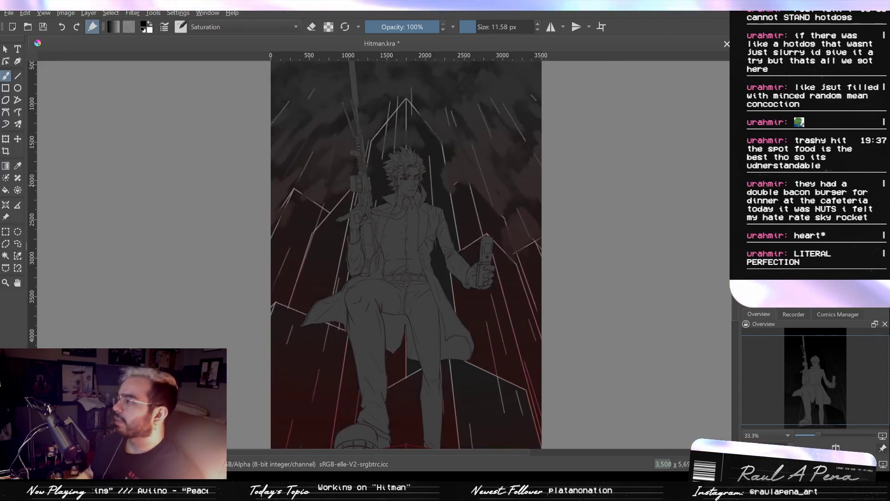
pyautogui.hotkey('ctrl', 'z')
pyautogui.hotkey('ctrl', 'z')
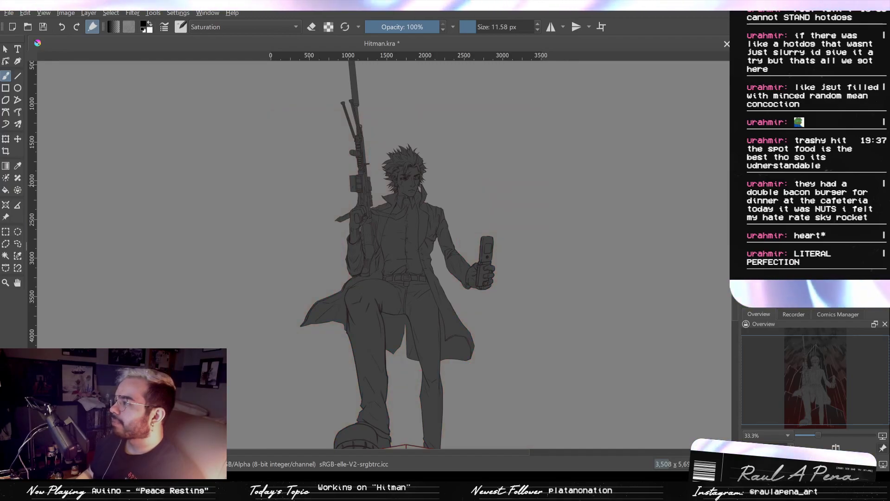
pyautogui.hotkey('ctrl', 'shift', 'z')
pyautogui.hotkey('ctrl', 'shift', 'z')
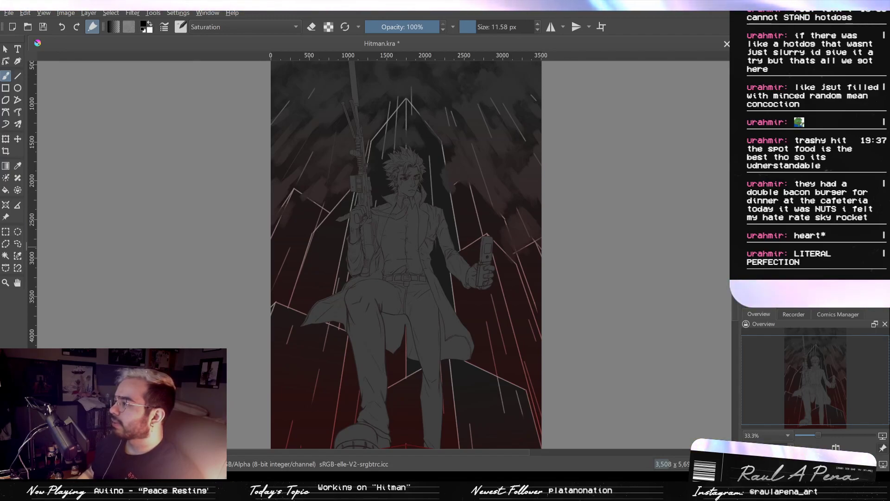
# - Step back through the background fills to the red building gradient and turn that gradient grey
pyautogui.hotkey('ctrl', 'z')
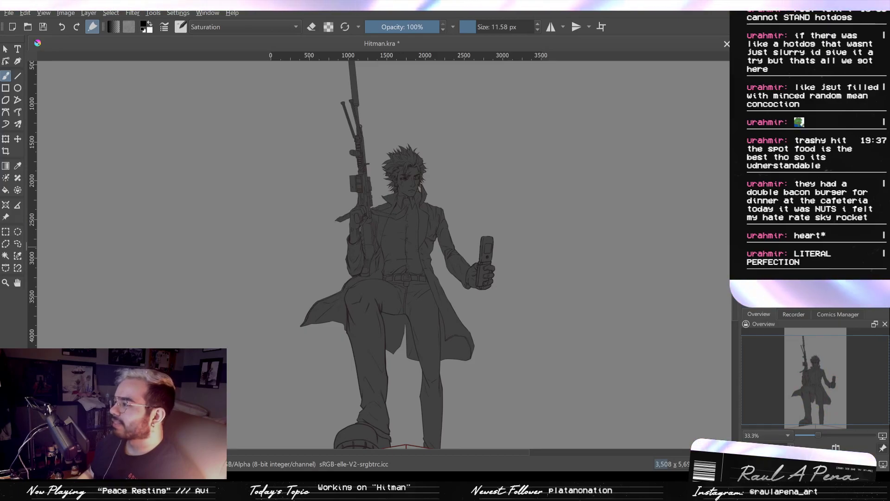
pyautogui.hotkey('ctrl', 'z')
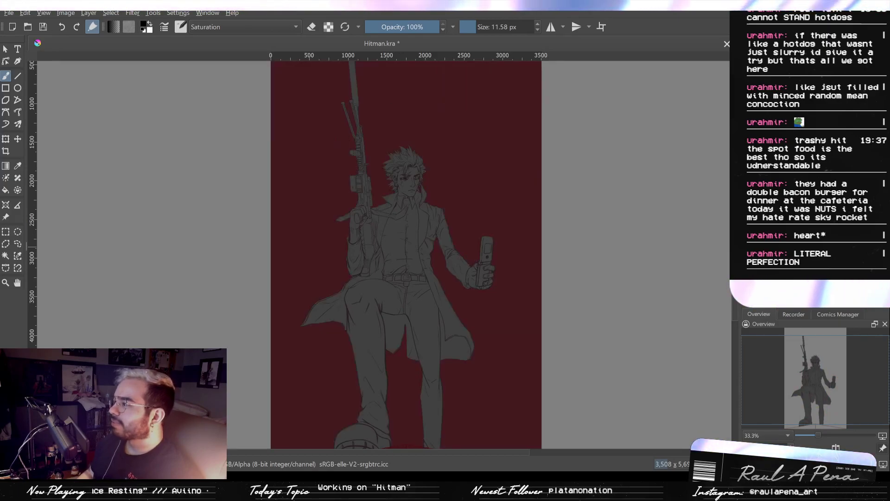
pyautogui.hotkey('ctrl', 'z')
pyautogui.hotkey('ctrl', 'z')
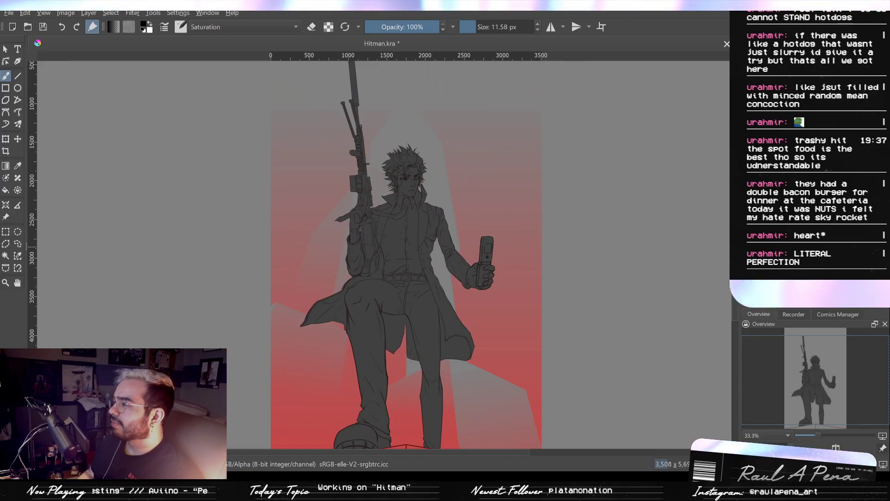
pyautogui.hotkey('ctrl', 'z')
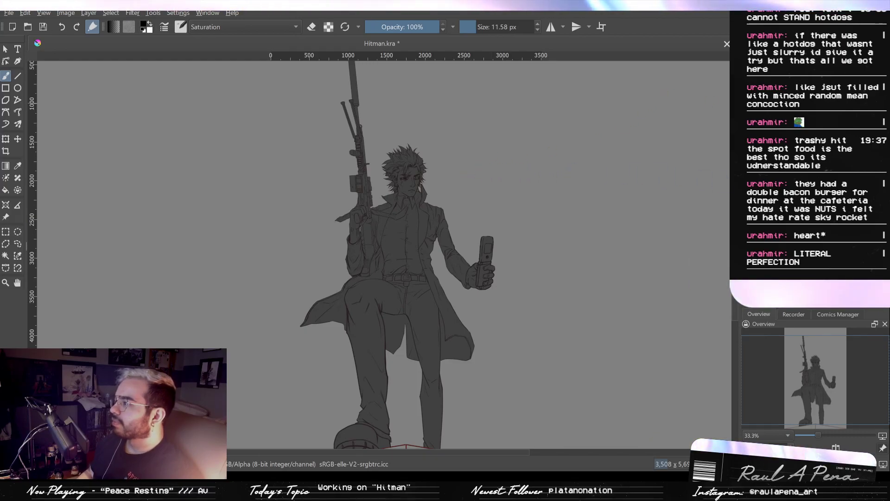
pyautogui.hotkey('ctrl', 'z')
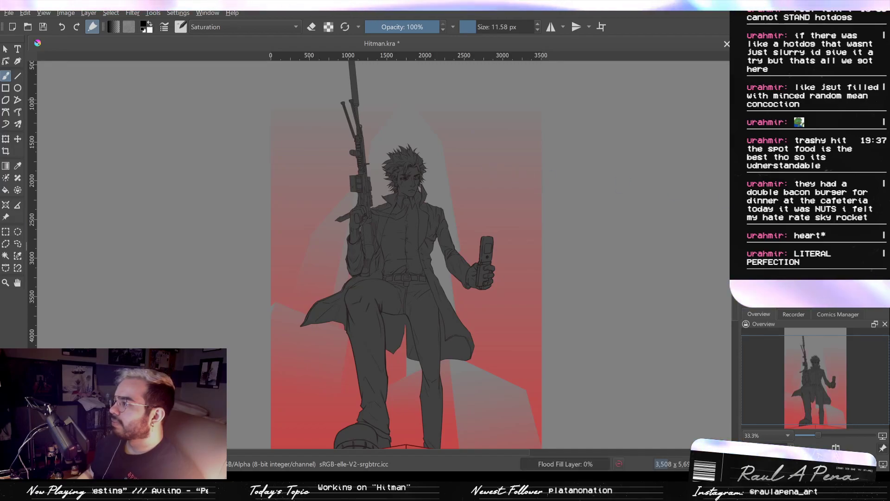
pyautogui.hotkey('ctrl', 'shift', 'z')
pyautogui.hotkey('ctrl', 'shift', 'z')
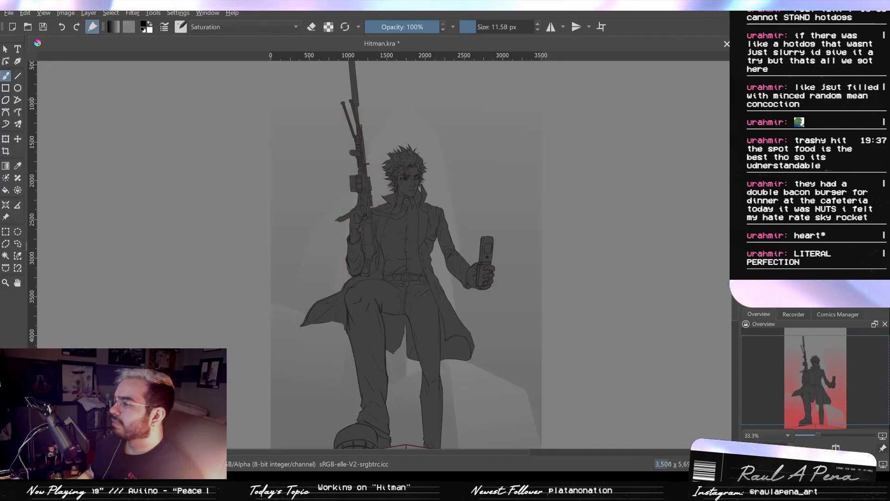
# - Compare the grey background gradient with and without the building shapes behind the character
pyautogui.moveTo(524, 228); pyautogui.dragTo(563, 132)
pyautogui.scroll(1, 548, 173)
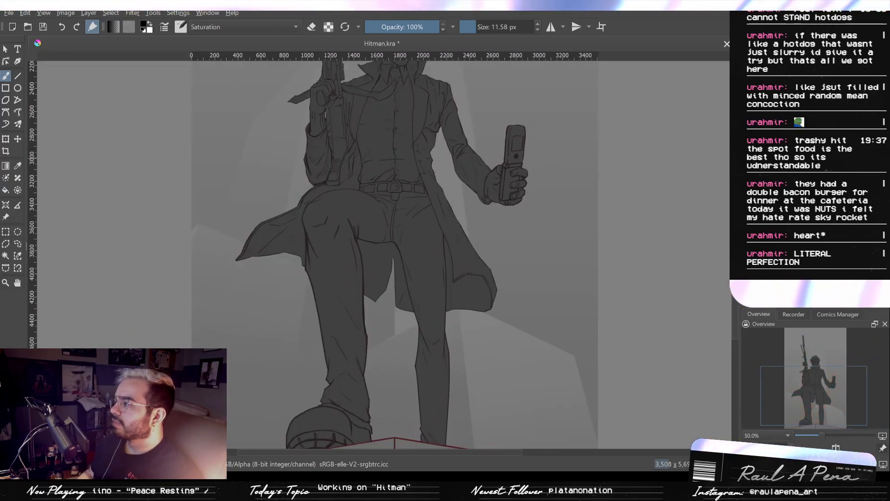
pyautogui.hotkey('ctrl', 'z')
pyautogui.hotkey('ctrl', 'shift', 'z')
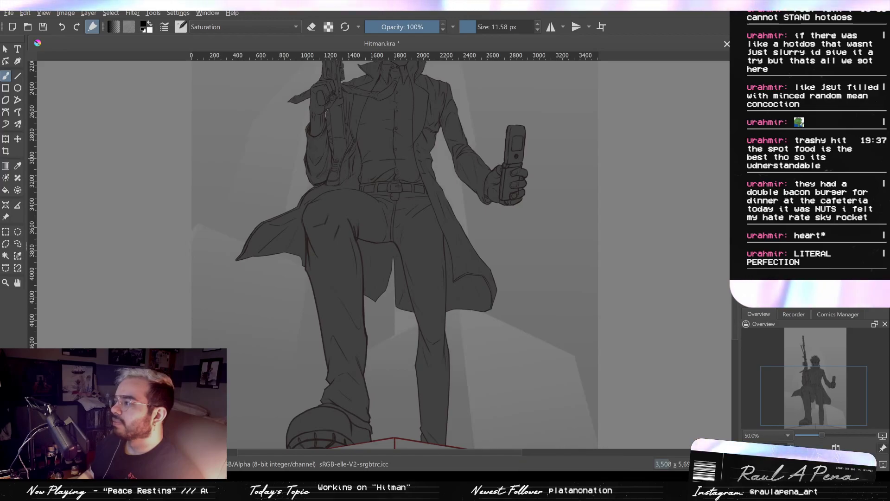
pyautogui.hotkey('ctrl', 'z')
pyautogui.hotkey('ctrl', 'shift', 'z')
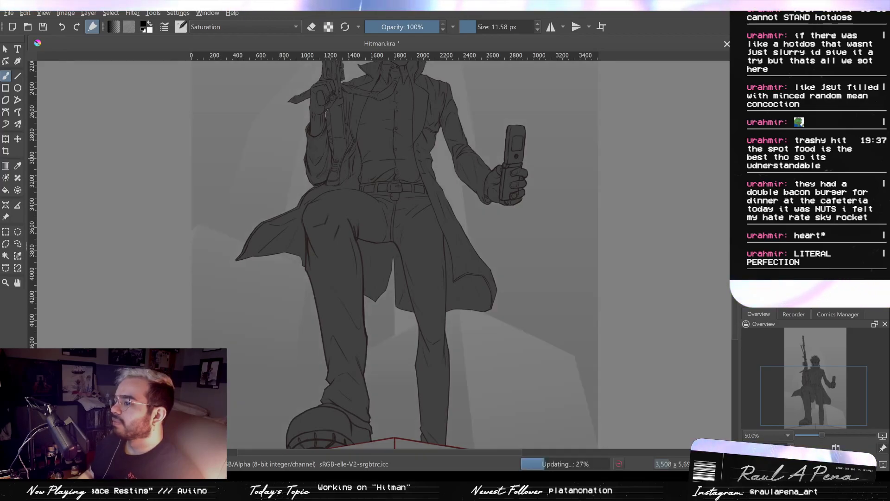
pyautogui.hotkey('ctrl', 'z')
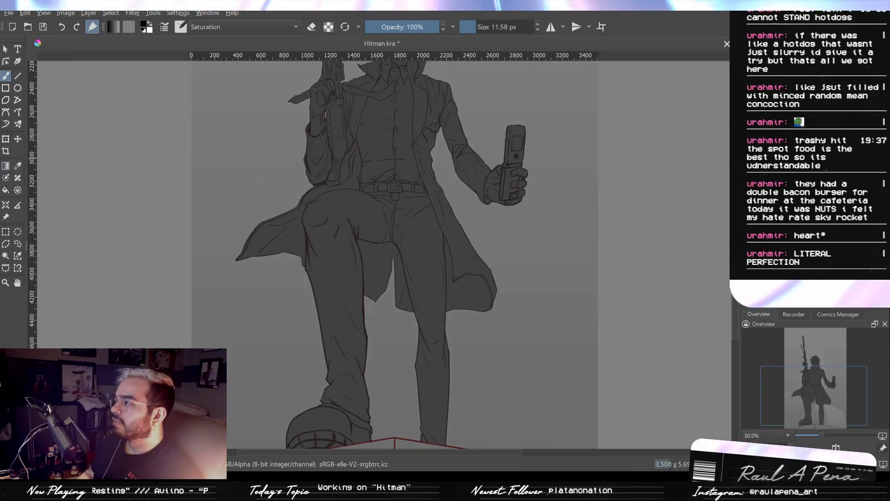
pyautogui.hotkey('ctrl', 'shift', 'z')
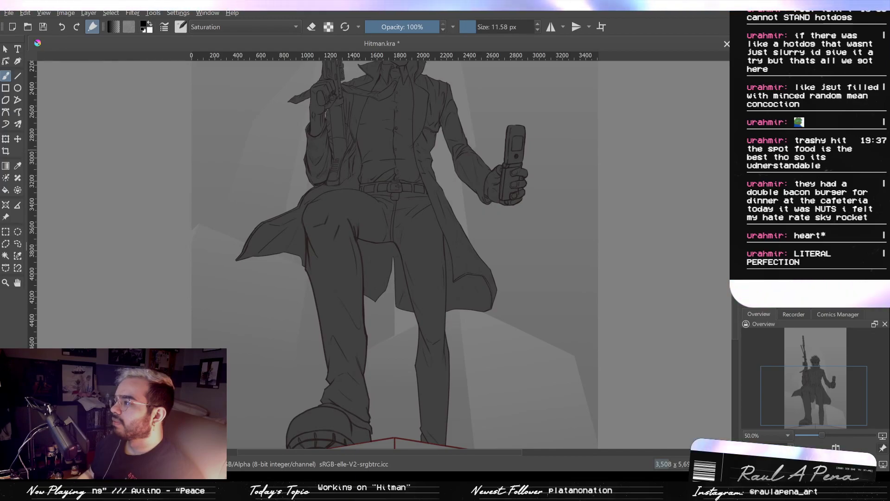
# - Check the black fill against the plain backdrop, and show the red clouds and building outlines over the grey gradient
pyautogui.hotkey('ctrl', 'z')
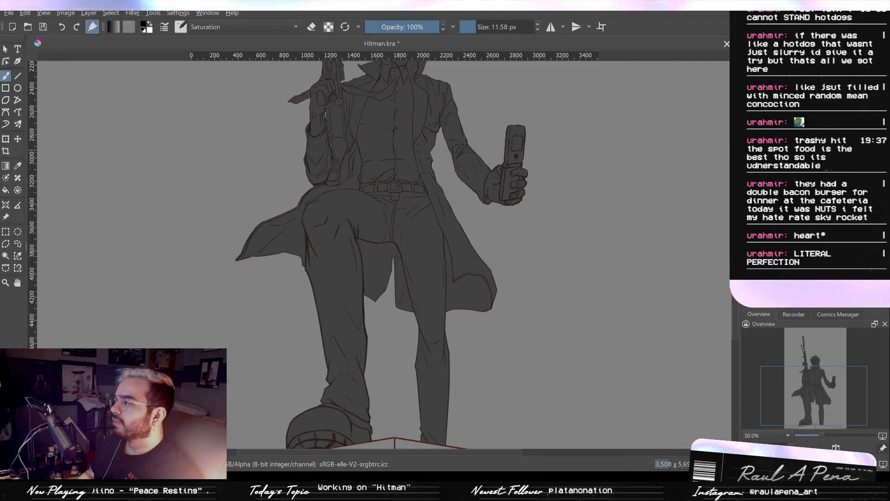
pyautogui.hotkey('ctrl', 'z')
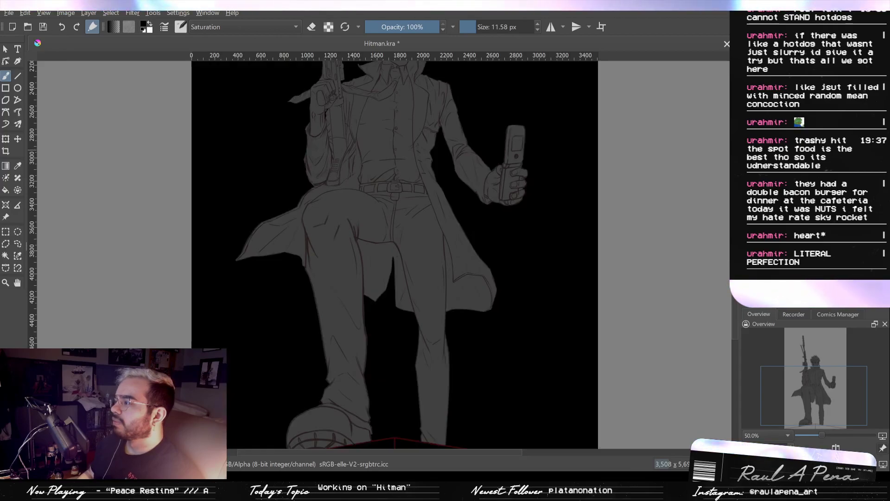
pyautogui.hotkey('ctrl', 'shift', 'z')
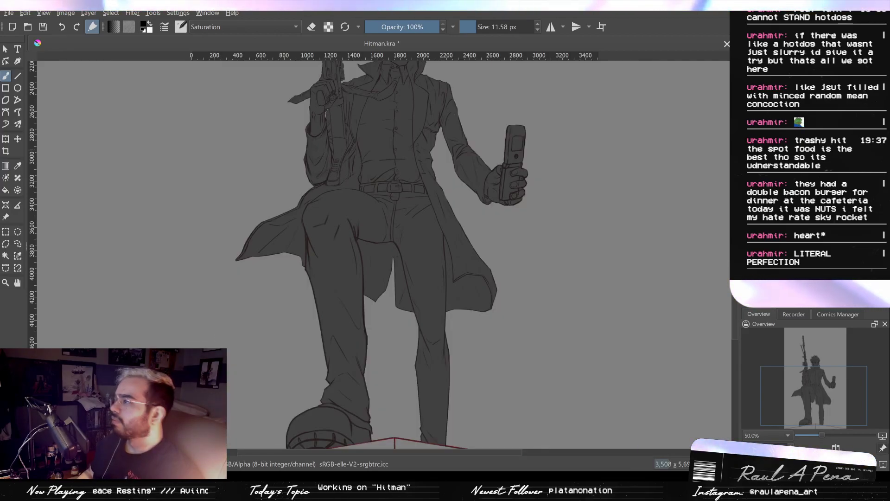
pyautogui.press('-')
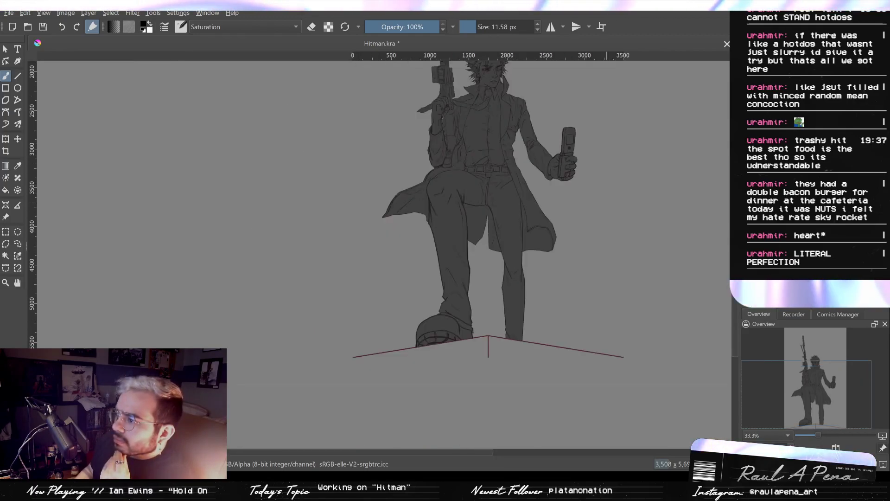
pyautogui.moveTo(719, 177); pyautogui.dragTo(637, 233)
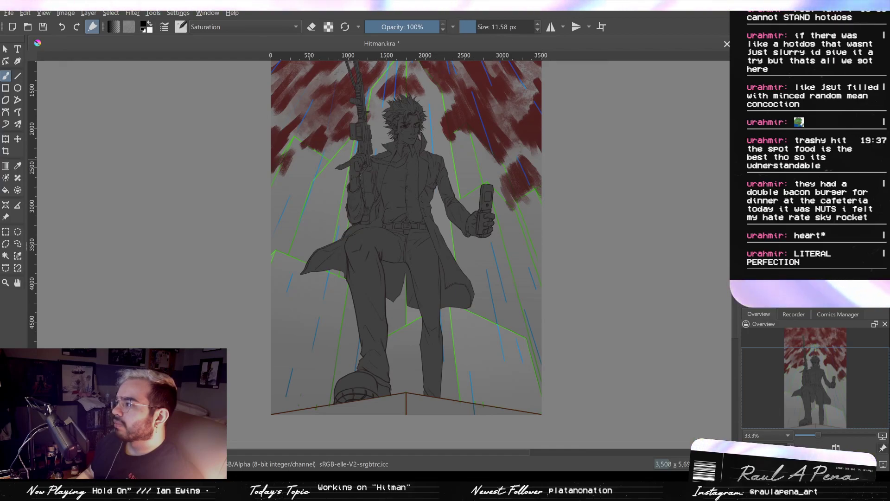
# - Turn the red clouds and the coloured building and rain lines grey to match the background gradient
pyautogui.moveTo(618, 195); pyautogui.dragTo(498, 193)
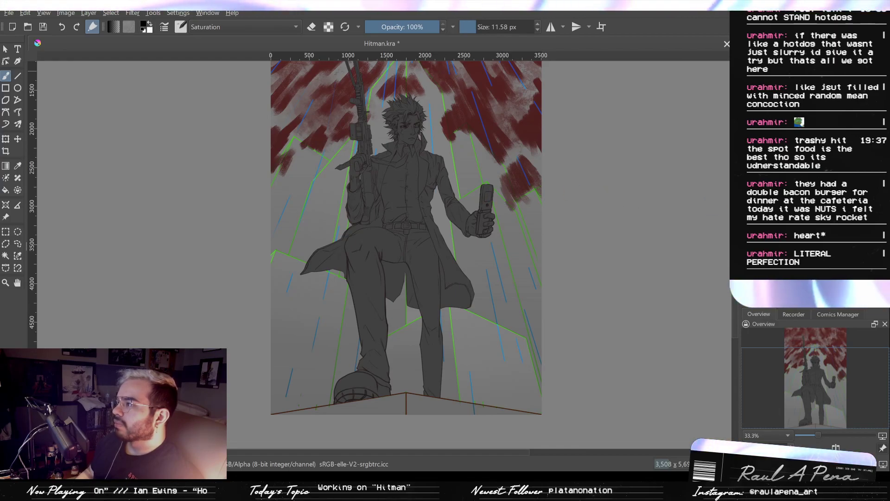
pyautogui.moveTo(637, 113); pyautogui.dragTo(650, 160)
pyautogui.scroll(1, 581, 145)
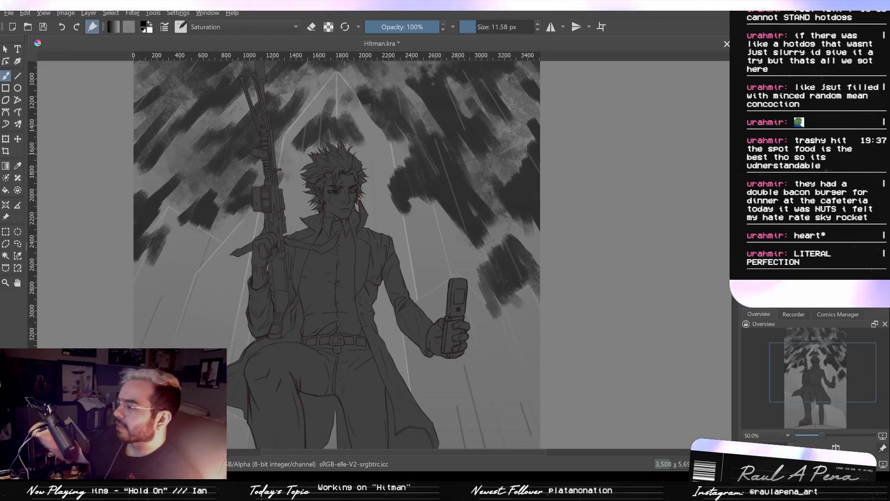
# - Examine the grey clouds and building lines around the character, from the rifle down to the boots
pyautogui.scroll(-1, 568, 200)
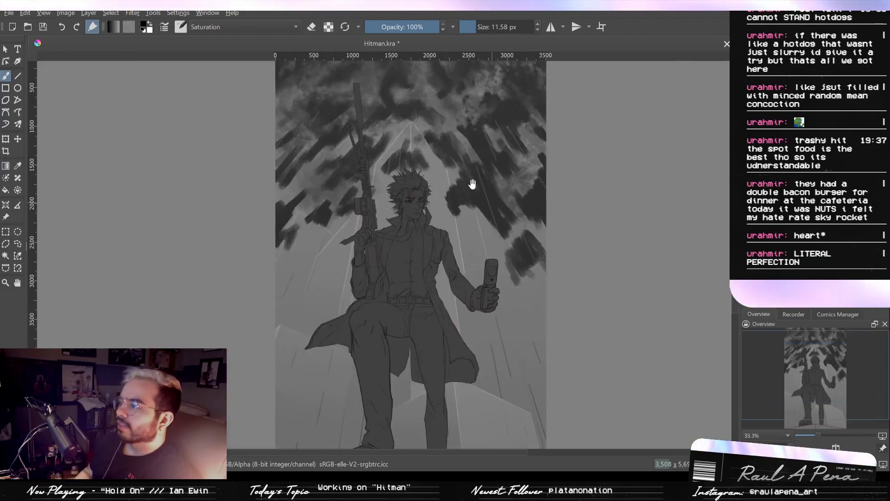
pyautogui.moveTo(471, 183); pyautogui.dragTo(456, 230)
pyautogui.moveTo(441, 329); pyautogui.dragTo(425, 159)
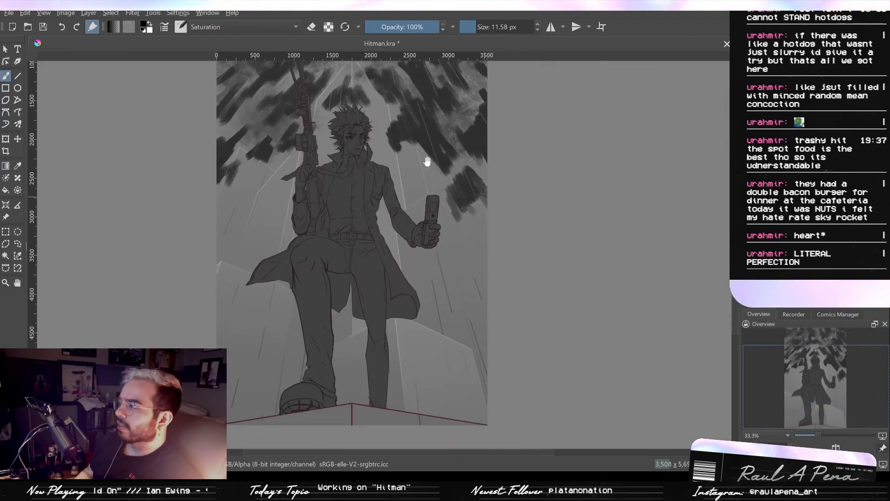
pyautogui.moveTo(386, 257); pyautogui.dragTo(384, 358)
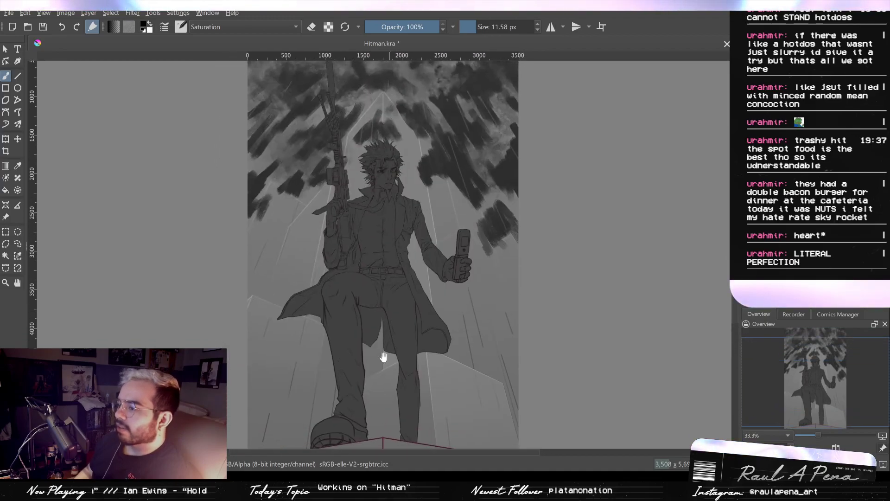
pyautogui.scroll(1, 392, 239)
pyautogui.moveTo(396, 224); pyautogui.dragTo(404, 297)
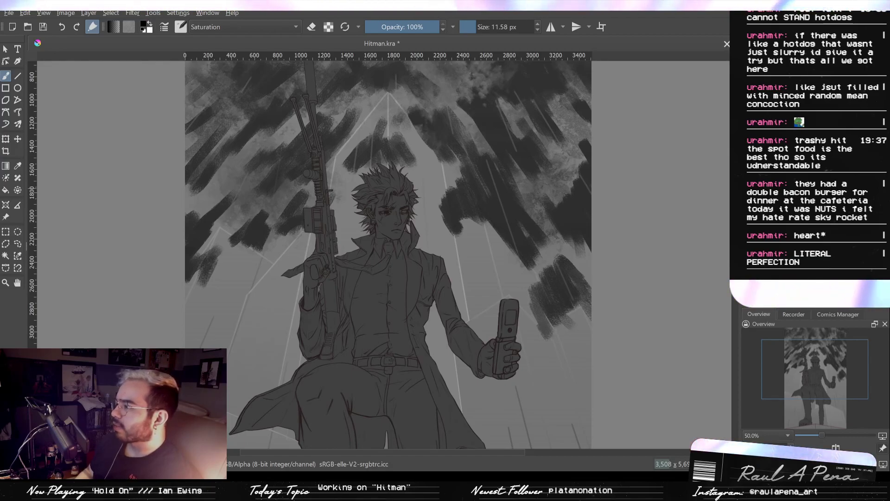
pyautogui.moveTo(530, 237); pyautogui.dragTo(576, 58)
pyautogui.moveTo(567, 167); pyautogui.dragTo(558, 200)
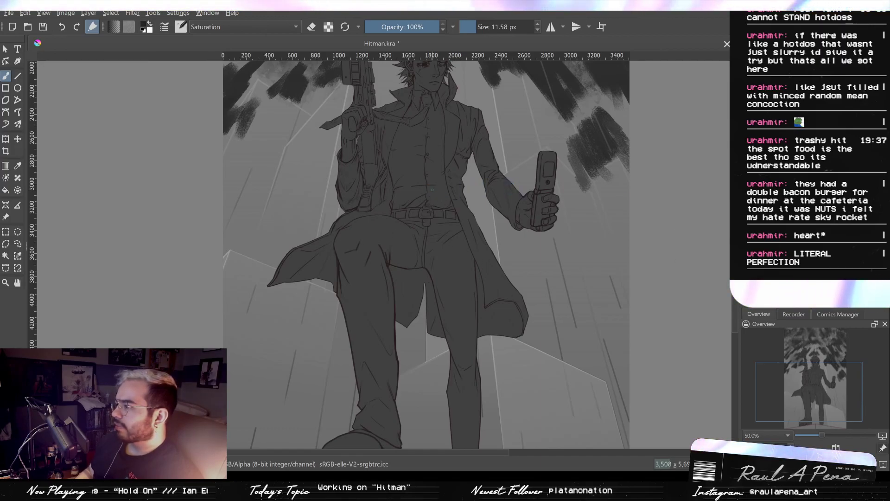
# - Compare the darker and lighter character silhouettes against the grey background, and inspect the hair and face line art up close
pyautogui.hotkey('ctrl', 'z')
pyautogui.moveTo(498, 191); pyautogui.dragTo(546, 385)
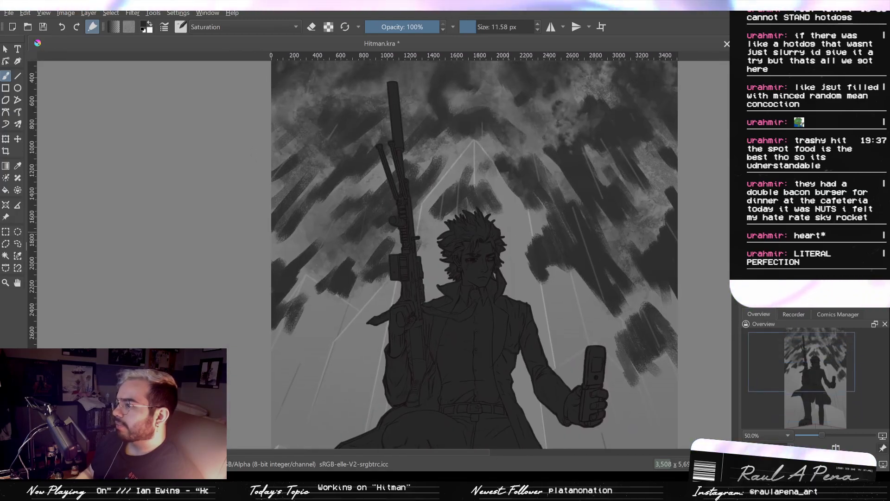
pyautogui.scroll(6, 501, 216)
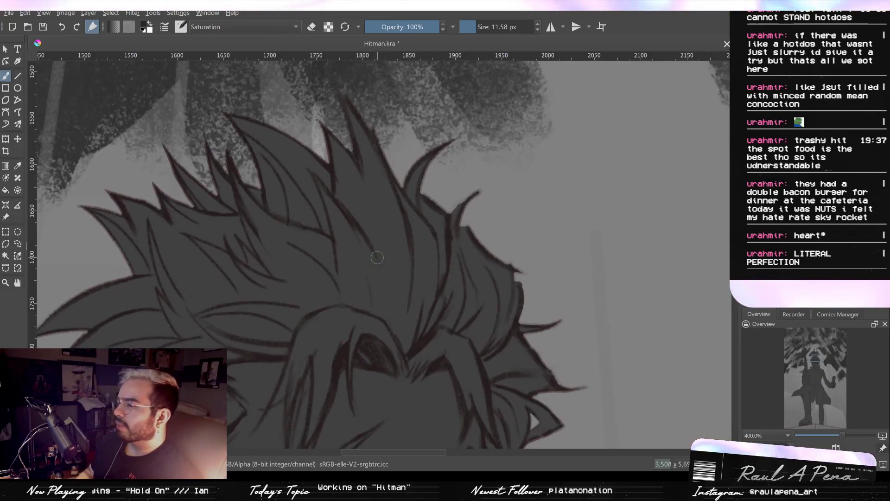
pyautogui.moveTo(342, 224); pyautogui.dragTo(526, 120)
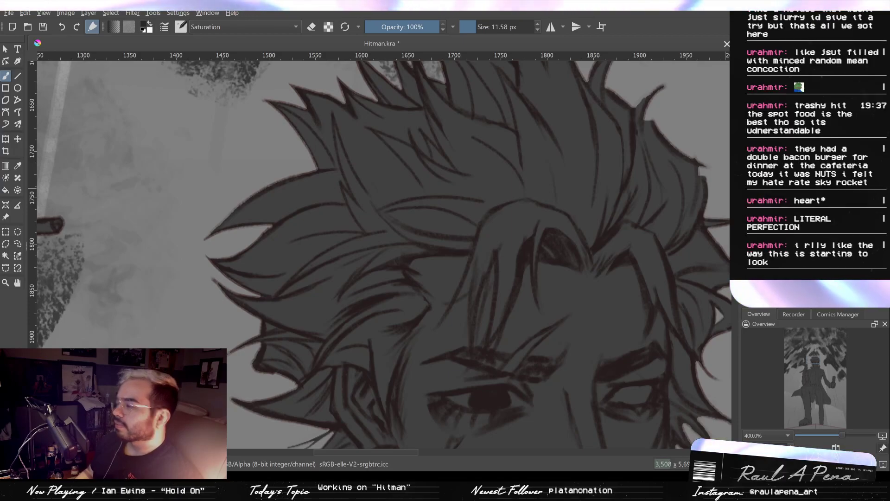
pyautogui.scroll(-6, 604, 190)
pyautogui.moveTo(589, 199); pyautogui.dragTo(455, 99)
pyautogui.scroll(-2, 455, 99)
pyautogui.moveTo(499, 176); pyautogui.dragTo(407, 283)
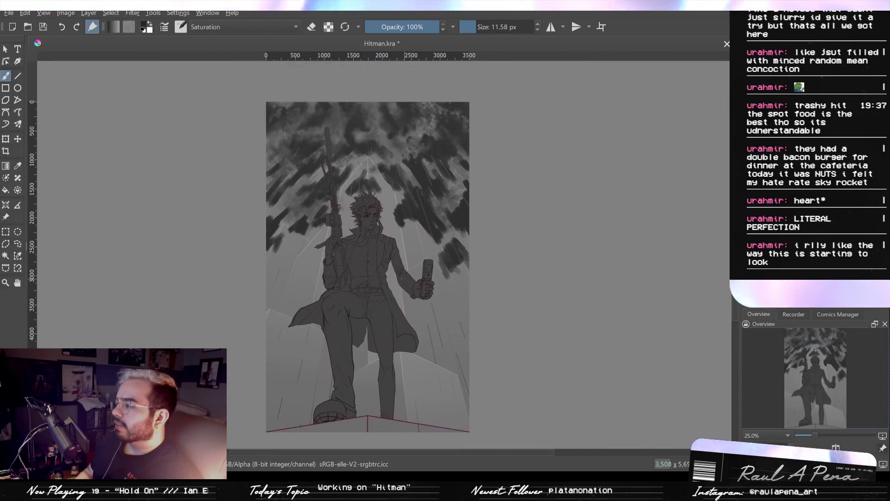
# - Undo the near-black character silhouette and darken the figure to a slightly softer dark grey that keeps the line art readable
pyautogui.press('2')
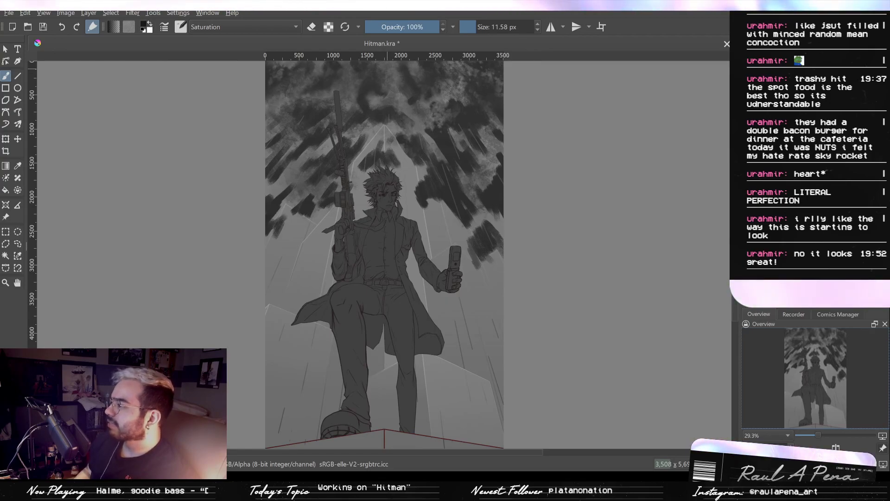
pyautogui.press('1')
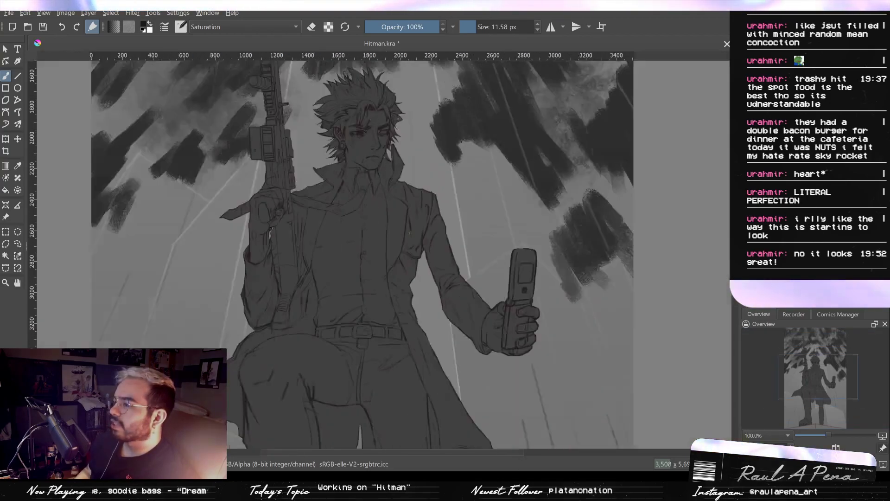
pyautogui.scroll(-2, 409, 233)
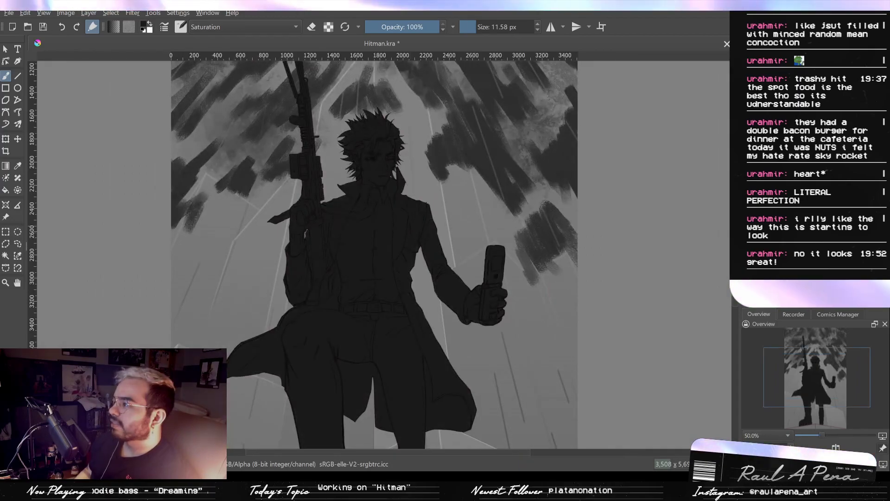
pyautogui.hotkey('ctrl', 'z')
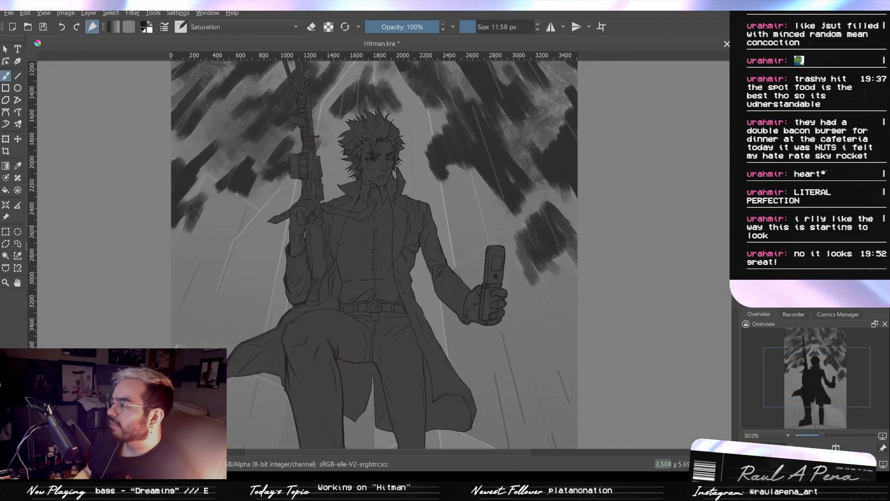
pyautogui.moveTo(784, 222); pyautogui.dragTo(507, 218)
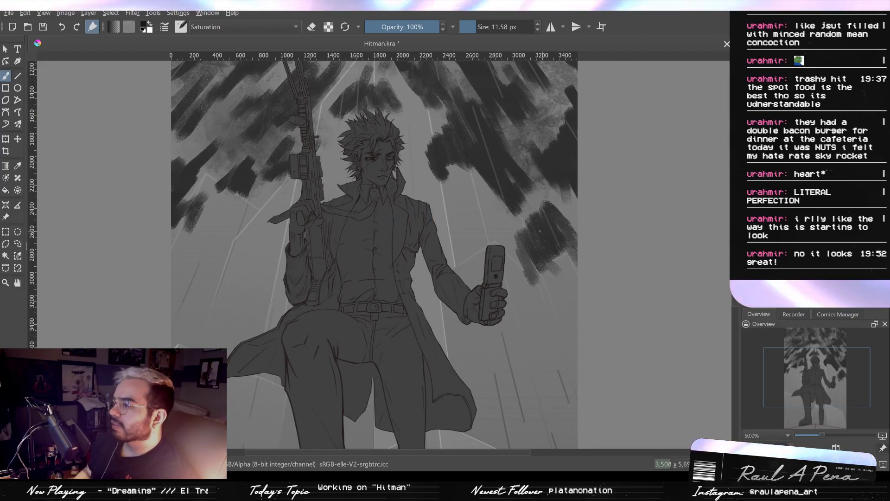
pyautogui.moveTo(468, 222); pyautogui.dragTo(488, 215)
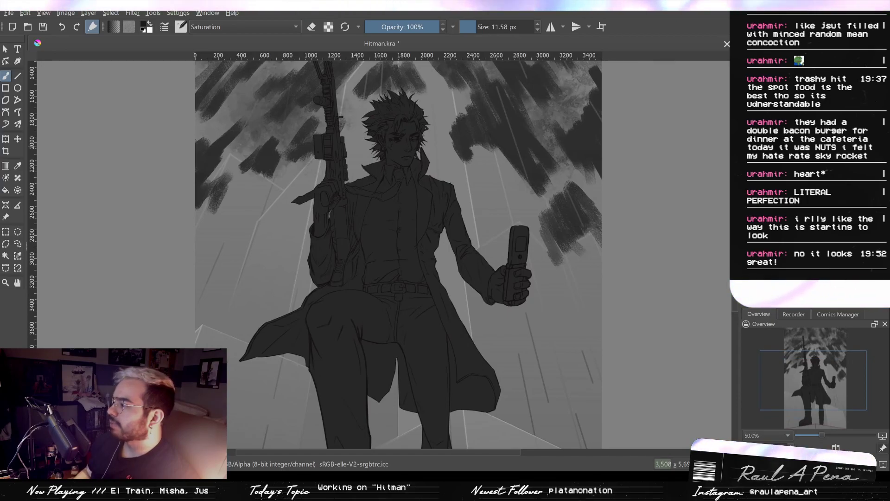
pyautogui.scroll(-1, 590, 218)
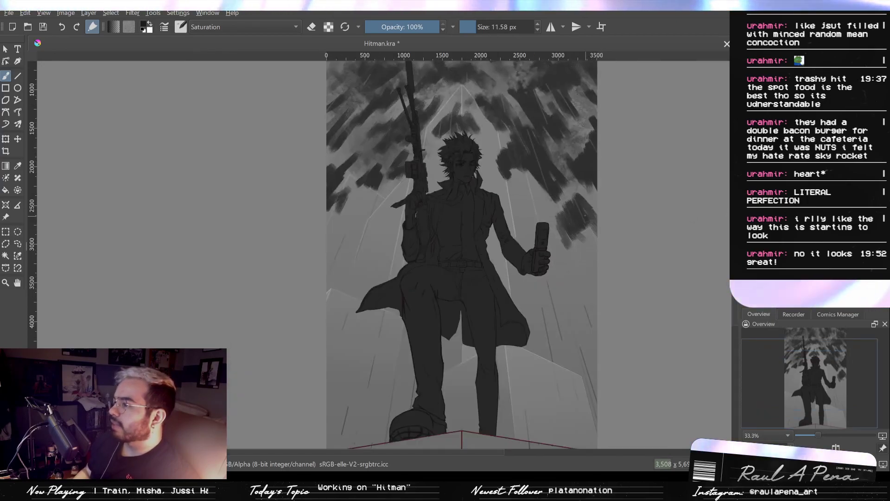
# - Show the Recorder settings, and lighten the rifle, hair, face and phone with a 700 px soft brush in Normal mode
pyautogui.click(794, 314)
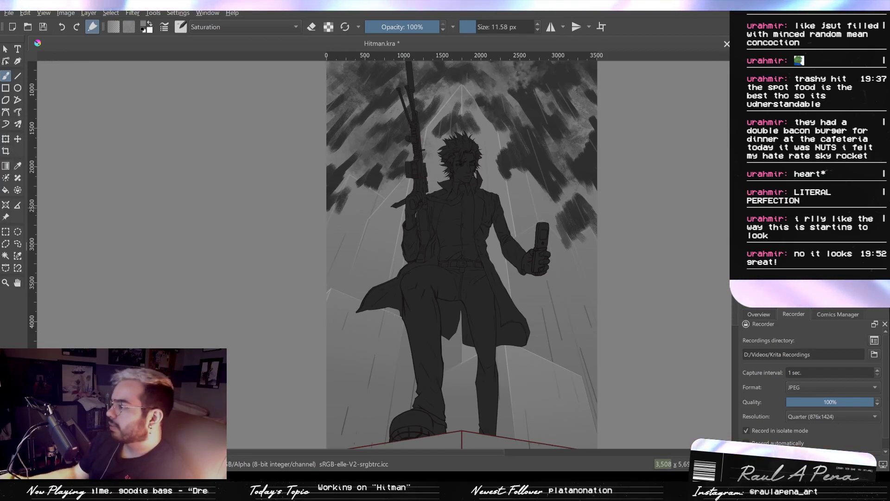
pyautogui.press('/')
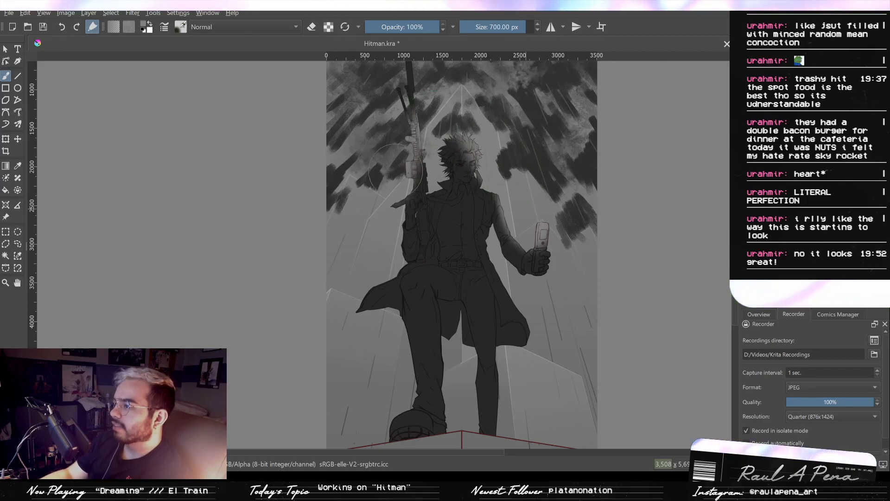
pyautogui.scroll(3, 395, 204)
pyautogui.scroll(-3, 394, 232)
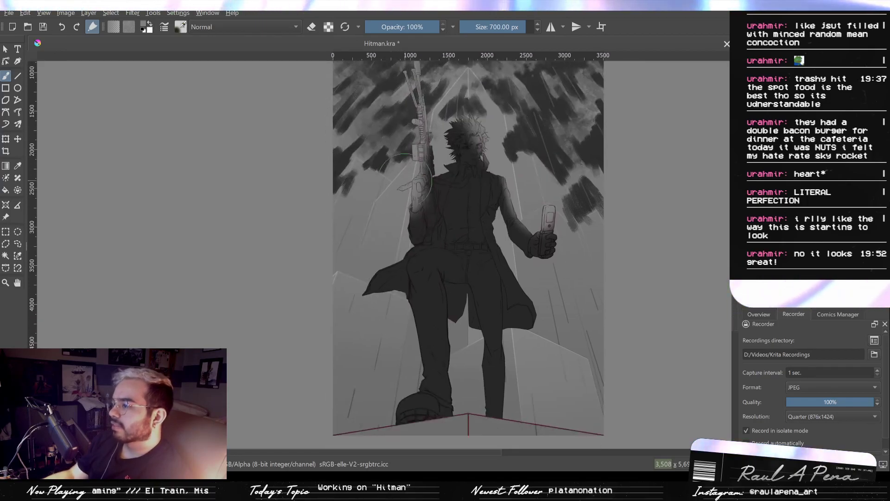
# - Brush the soft light shading over the character's legs, lower coat and outer arm
pyautogui.scroll(3, 399, 181)
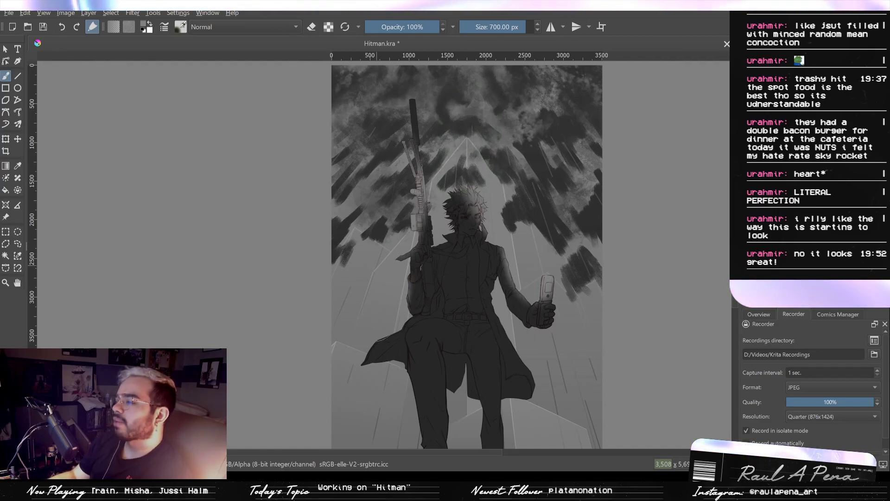
pyautogui.moveTo(394, 352)
pyautogui.mouseDown()
pyautogui.moveTo(400, 324)
pyautogui.moveTo(389, 346)
pyautogui.moveTo(441, 381)
pyautogui.mouseUp()
pyautogui.moveTo(485, 389)
pyautogui.mouseDown()
pyautogui.moveTo(424, 338)
pyautogui.moveTo(417, 303)
pyautogui.moveTo(455, 326)
pyautogui.moveTo(475, 362)
pyautogui.moveTo(517, 355)
pyautogui.moveTo(511, 325)
pyautogui.moveTo(484, 349)
pyautogui.mouseUp()
pyautogui.scroll(2, 495, 320)
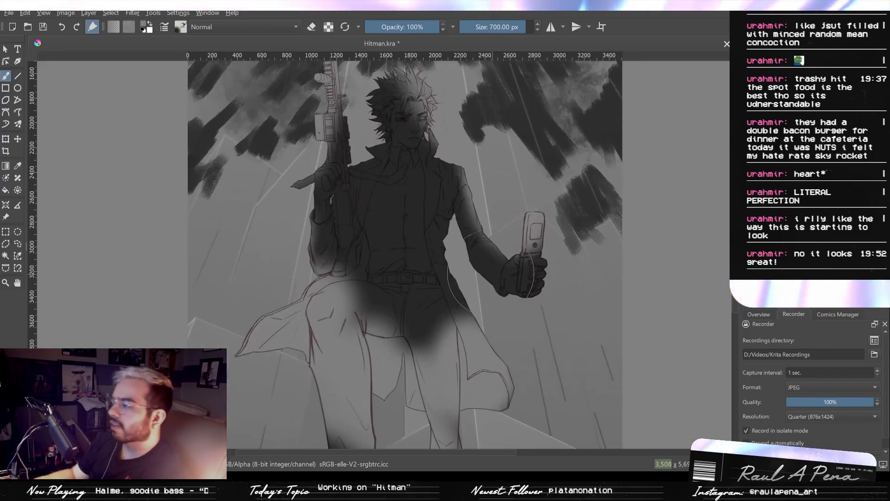
pyautogui.keyDown('shift'); pyautogui.moveTo(505, 311); pyautogui.dragTo(447, 311); pyautogui.keyUp('shift')
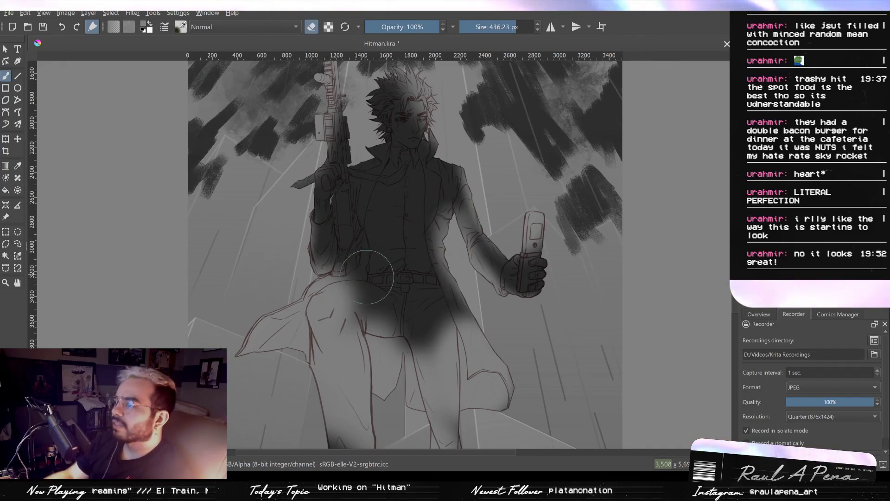
# - Erase the light shading from the legs and inner coat with a large soft eraser, undoing the last excess strokes
pyautogui.moveTo(371, 303)
pyautogui.mouseDown()
pyautogui.moveTo(329, 306)
pyautogui.moveTo(401, 309)
pyautogui.moveTo(325, 319)
pyautogui.moveTo(329, 327)
pyautogui.moveTo(337, 272)
pyautogui.moveTo(341, 399)
pyautogui.mouseUp()
pyautogui.moveTo(341, 394); pyautogui.dragTo(333, 325)
pyautogui.moveTo(333, 278)
pyautogui.mouseDown()
pyautogui.moveTo(342, 362)
pyautogui.moveTo(340, 342)
pyautogui.mouseUp()
pyautogui.moveTo(424, 259); pyautogui.dragTo(429, 403)
pyautogui.moveTo(425, 288); pyautogui.dragTo(425, 316)
pyautogui.moveTo(424, 250)
pyautogui.mouseDown()
pyautogui.moveTo(426, 389)
pyautogui.moveTo(432, 269)
pyautogui.mouseUp()
pyautogui.moveTo(459, 224)
pyautogui.mouseDown()
pyautogui.moveTo(465, 336)
pyautogui.moveTo(437, 277)
pyautogui.moveTo(399, 286)
pyautogui.moveTo(442, 337)
pyautogui.moveTo(413, 338)
pyautogui.moveTo(458, 339)
pyautogui.moveTo(463, 377)
pyautogui.mouseUp()
pyautogui.moveTo(377, 290)
pyautogui.mouseDown()
pyautogui.moveTo(292, 350)
pyautogui.moveTo(332, 350)
pyautogui.moveTo(318, 340)
pyautogui.moveTo(287, 351)
pyautogui.moveTo(379, 337)
pyautogui.moveTo(403, 386)
pyautogui.moveTo(406, 358)
pyautogui.moveTo(410, 385)
pyautogui.moveTo(441, 352)
pyautogui.moveTo(449, 397)
pyautogui.mouseUp()
pyautogui.hotkey('ctrl', 'z')
pyautogui.hotkey('ctrl', 'z')
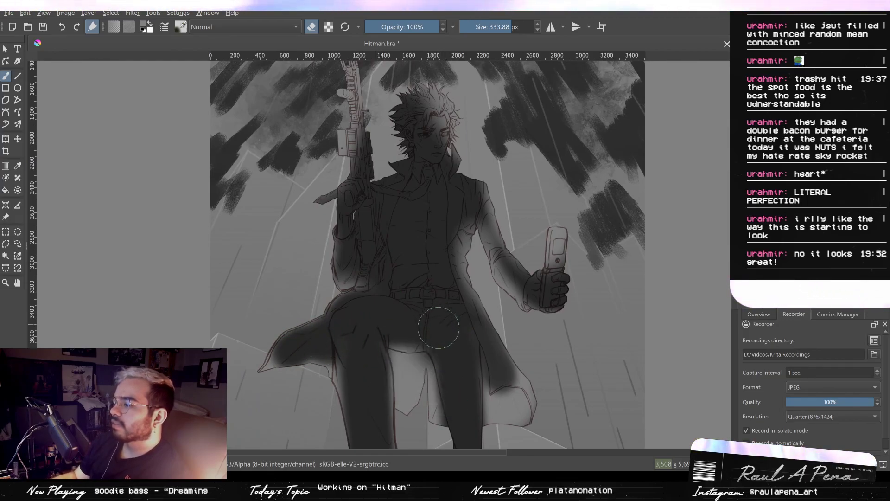
pyautogui.hotkey('ctrl', 'z')
# - Clean up the light shading around the waist, chest and collar with the soft eraser at 333.88 px
pyautogui.moveTo(403, 256); pyautogui.dragTo(391, 333)
pyautogui.scroll(2, 419, 272)
pyautogui.moveTo(439, 263); pyautogui.dragTo(402, 283)
pyautogui.moveTo(476, 148); pyautogui.dragTo(447, 207)
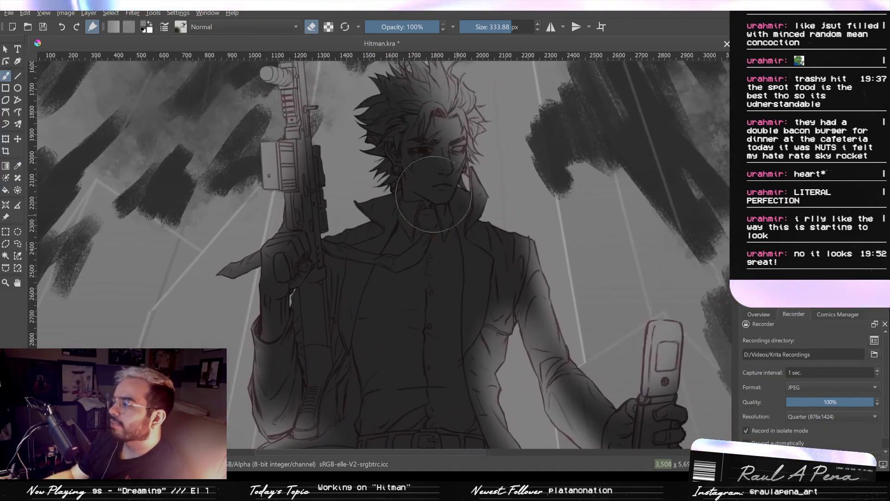
# - Erase the light shading from the rifle's receiver, barrel and bipod legs with the soft eraser at about 81 and 53 px
pyautogui.moveTo(328, 110); pyautogui.dragTo(350, 185)
pyautogui.moveTo(355, 190); pyautogui.dragTo(252, 193)
pyautogui.moveTo(323, 224); pyautogui.dragTo(320, 271)
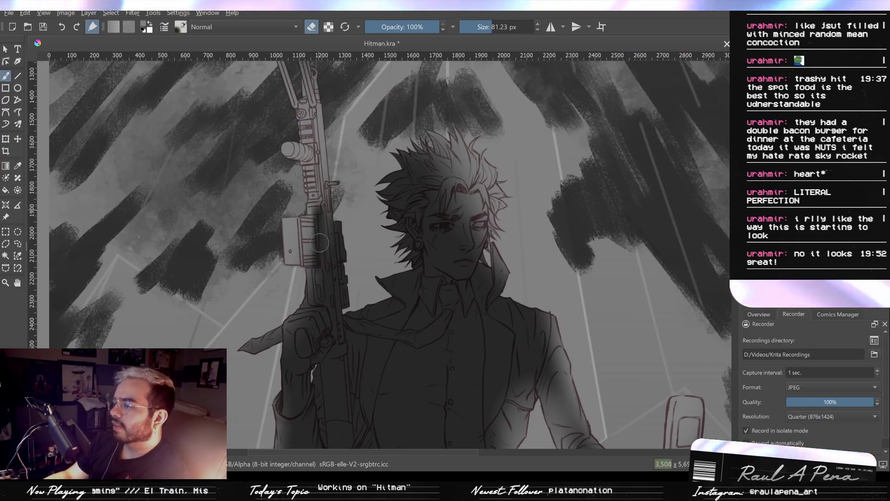
pyautogui.moveTo(318, 235)
pyautogui.mouseDown()
pyautogui.moveTo(296, 254)
pyautogui.moveTo(292, 236)
pyautogui.moveTo(315, 187)
pyautogui.moveTo(317, 249)
pyautogui.moveTo(317, 219)
pyautogui.moveTo(301, 218)
pyautogui.moveTo(311, 174)
pyautogui.moveTo(318, 264)
pyautogui.mouseUp()
pyautogui.hotkey('ctrl', 'z')
pyautogui.hotkey('ctrl', 'shift', 'z')
pyautogui.moveTo(314, 182); pyautogui.dragTo(325, 269)
pyautogui.moveTo(312, 154); pyautogui.dragTo(307, 154)
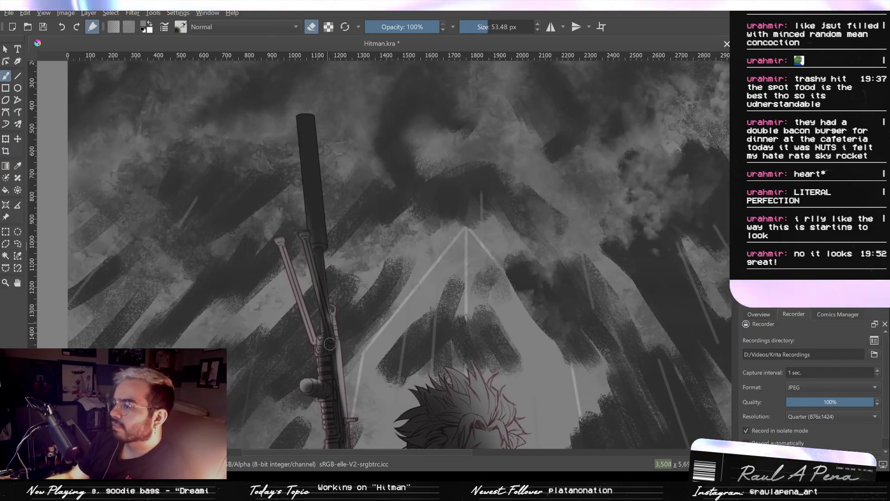
pyautogui.moveTo(286, 244); pyautogui.dragTo(320, 364)
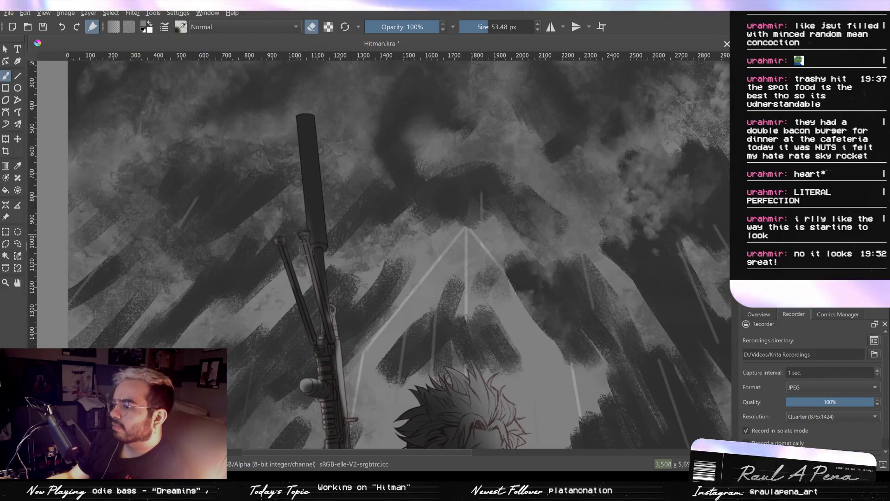
# - Switch back to painting and brush soft light shading along the rifle's suppressor, barrel and body
pyautogui.press('e')
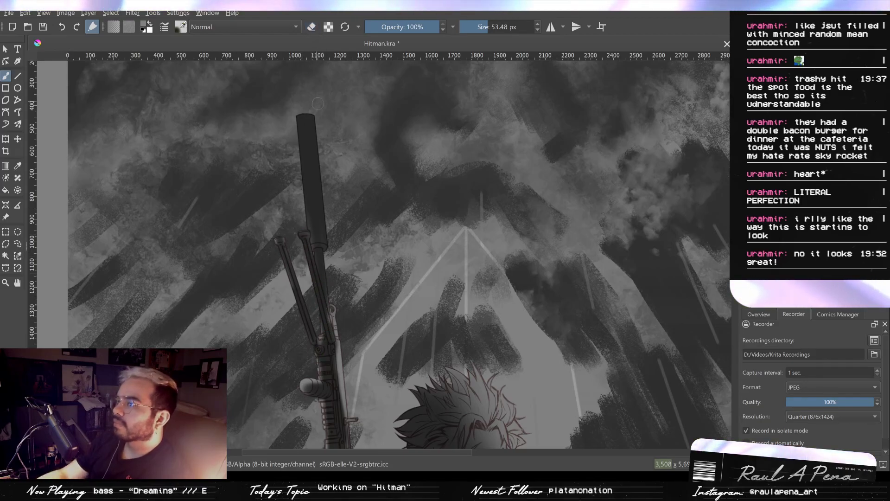
pyautogui.moveTo(311, 103)
pyautogui.keyDown('shift'); pyautogui.mouseDown()
pyautogui.moveTo(352, 103)
pyautogui.moveTo(329, 180)
pyautogui.mouseUp(); pyautogui.keyUp('shift')
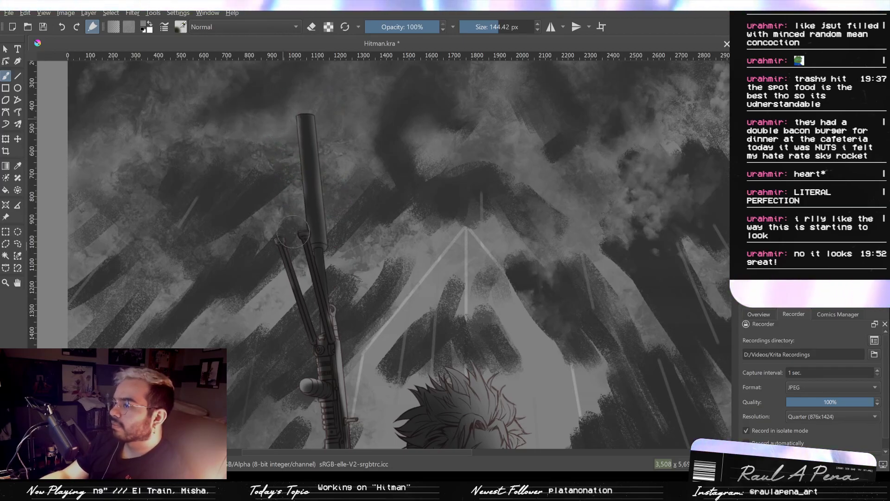
pyautogui.scroll(-2, 335, 213)
pyautogui.moveTo(335, 212)
pyautogui.mouseDown()
pyautogui.moveTo(342, 278)
pyautogui.moveTo(324, 220)
pyautogui.mouseUp()
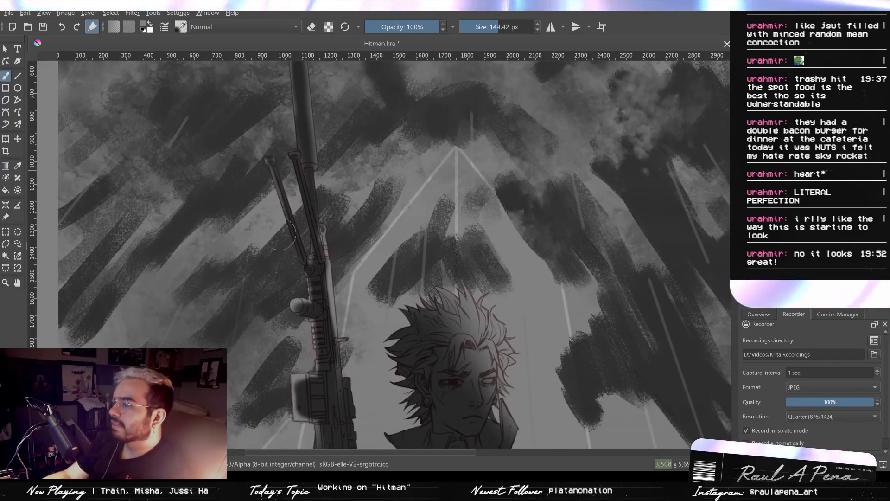
pyautogui.moveTo(289, 264); pyautogui.dragTo(305, 338)
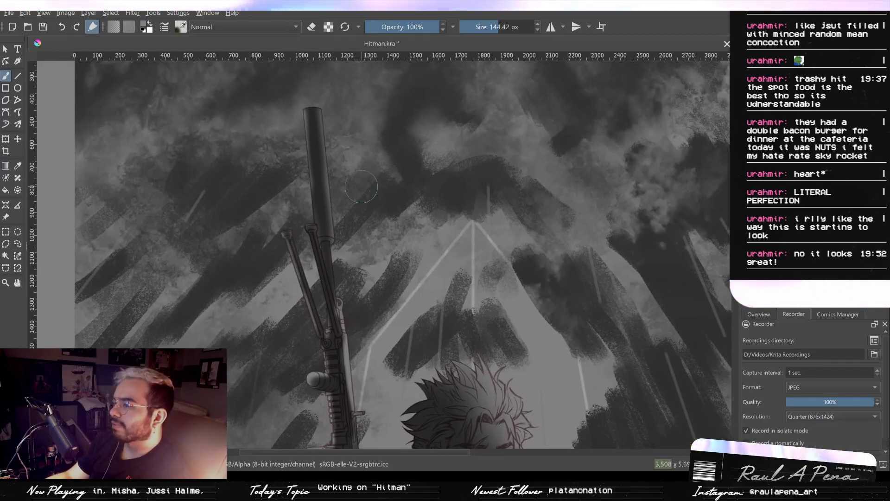
pyautogui.moveTo(360, 250); pyautogui.dragTo(343, 185)
pyautogui.moveTo(338, 254)
pyautogui.mouseDown()
pyautogui.moveTo(346, 199)
pyautogui.moveTo(344, 234)
pyautogui.moveTo(324, 229)
pyautogui.moveTo(326, 203)
pyautogui.mouseUp()
pyautogui.moveTo(329, 278); pyautogui.dragTo(317, 199)
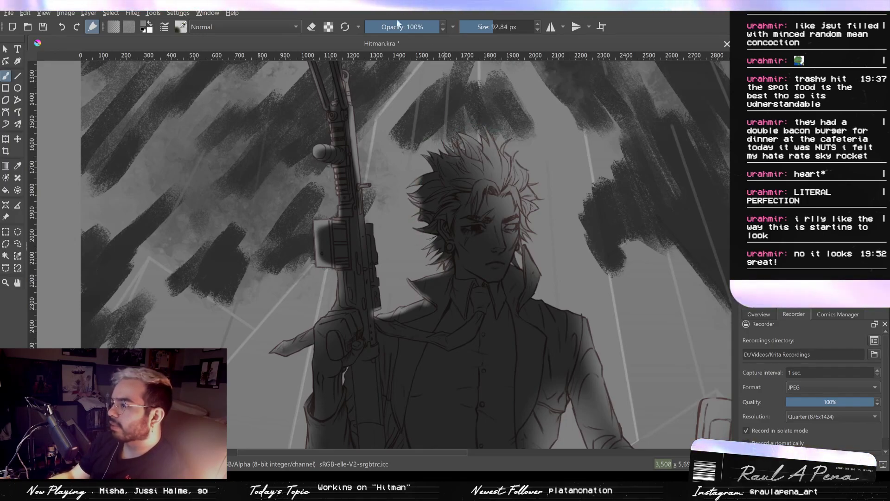
# - Erase the light shading from the hair and face with the soft eraser at about 75, 31 and 67 px
pyautogui.click(317, 28)
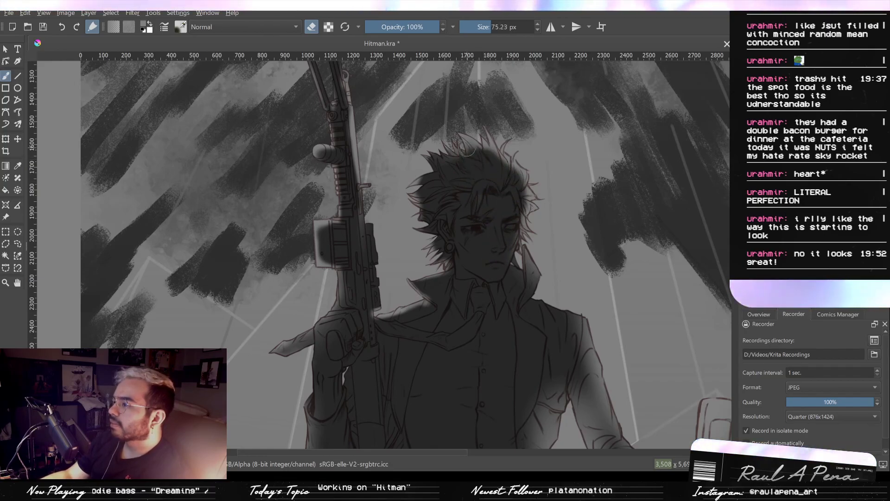
pyautogui.moveTo(469, 141); pyautogui.dragTo(478, 151)
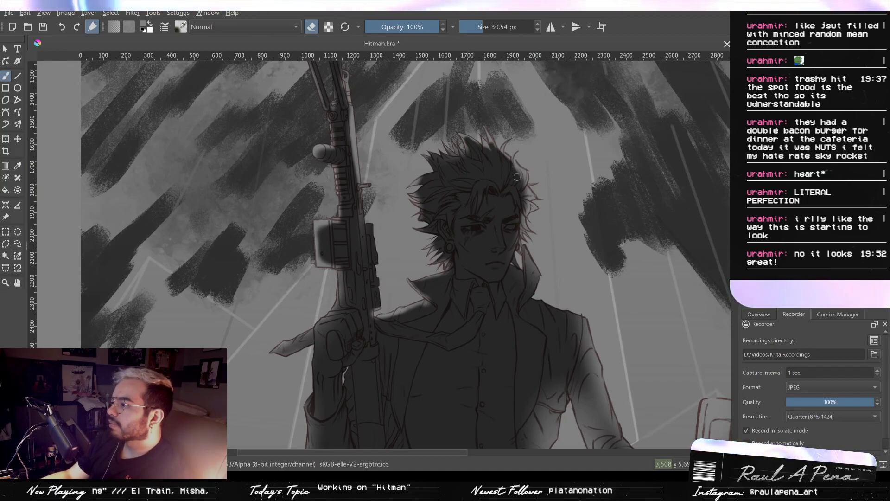
pyautogui.keyDown('shift'); pyautogui.moveTo(513, 171); pyautogui.dragTo(516, 172); pyautogui.keyUp('shift')
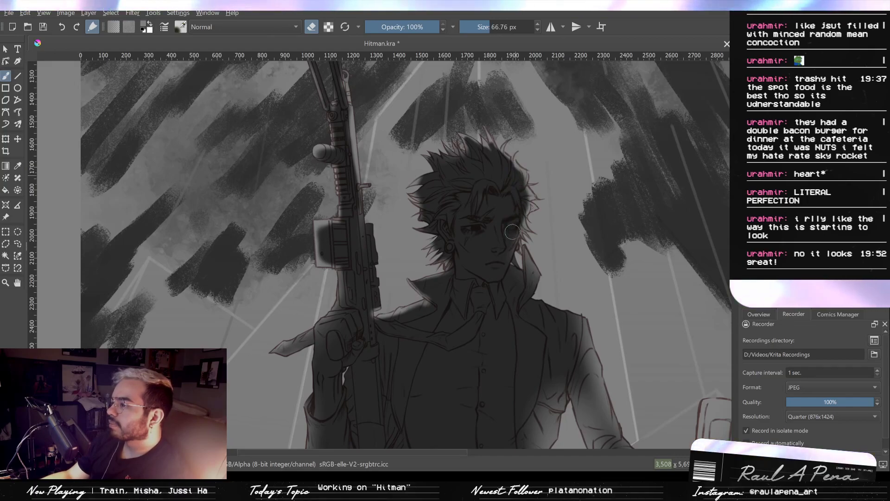
pyautogui.moveTo(519, 262)
pyautogui.mouseDown()
pyautogui.moveTo(499, 161)
pyautogui.moveTo(489, 193)
pyautogui.mouseUp()
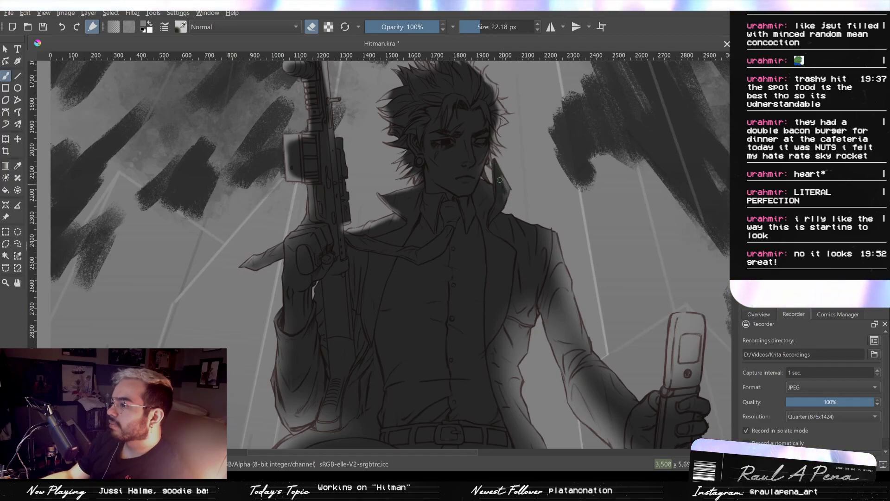
# - Erase the light shading from the upturned collar, shoulder and phone-holding arm with the soft eraser at about 22 and 94 px
pyautogui.keyDown('shift'); pyautogui.moveTo(522, 235); pyautogui.dragTo(534, 236); pyautogui.keyUp('shift')
pyautogui.moveTo(542, 253); pyautogui.dragTo(492, 185)
pyautogui.moveTo(506, 237); pyautogui.dragTo(533, 307)
pyautogui.moveTo(495, 191)
pyautogui.mouseDown()
pyautogui.moveTo(517, 267)
pyautogui.moveTo(502, 233)
pyautogui.mouseUp()
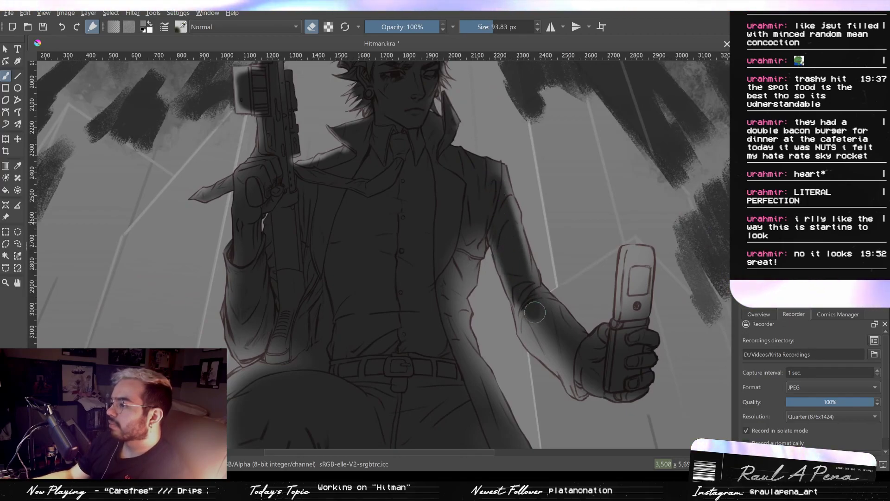
pyautogui.moveTo(524, 296); pyautogui.dragTo(524, 305)
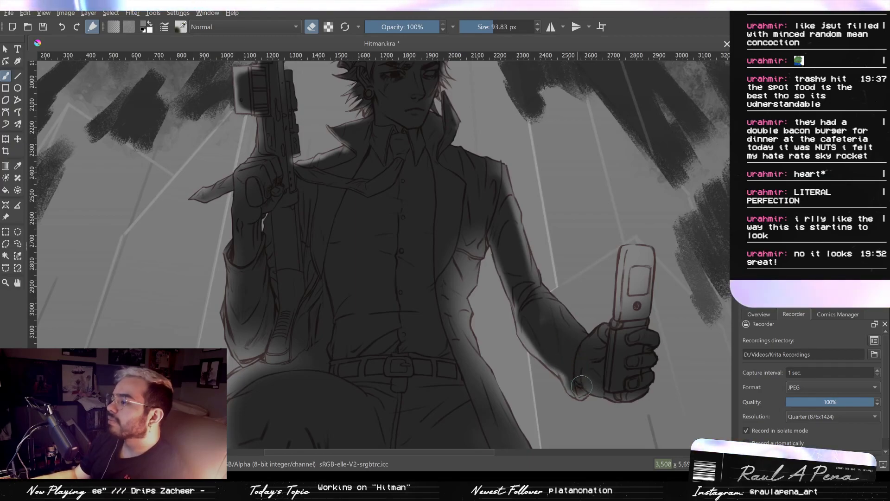
# - Trim the light shading on the open coat below the waist with the soft eraser at 93.83 px, undoing the first stroke
pyautogui.moveTo(459, 320)
pyautogui.mouseDown()
pyautogui.moveTo(469, 234)
pyautogui.moveTo(429, 294)
pyautogui.mouseUp()
pyautogui.hotkey('ctrl', 'z')
pyautogui.moveTo(475, 218); pyautogui.dragTo(428, 312)
pyautogui.moveTo(454, 235); pyautogui.dragTo(482, 277)
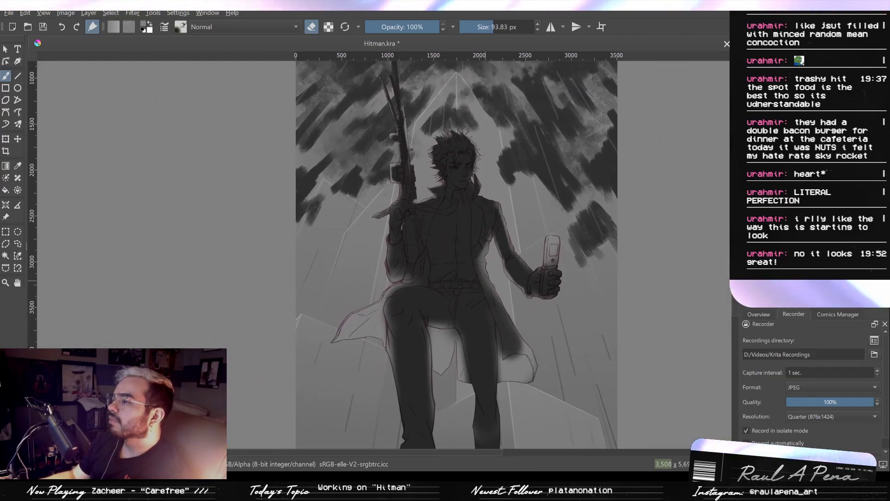
# - Darken the flaring coat tail and the coat panel between the legs with the soft eraser at about 94 and 154 px
pyautogui.moveTo(375, 321)
pyautogui.mouseDown()
pyautogui.moveTo(399, 274)
pyautogui.moveTo(434, 241)
pyautogui.mouseUp()
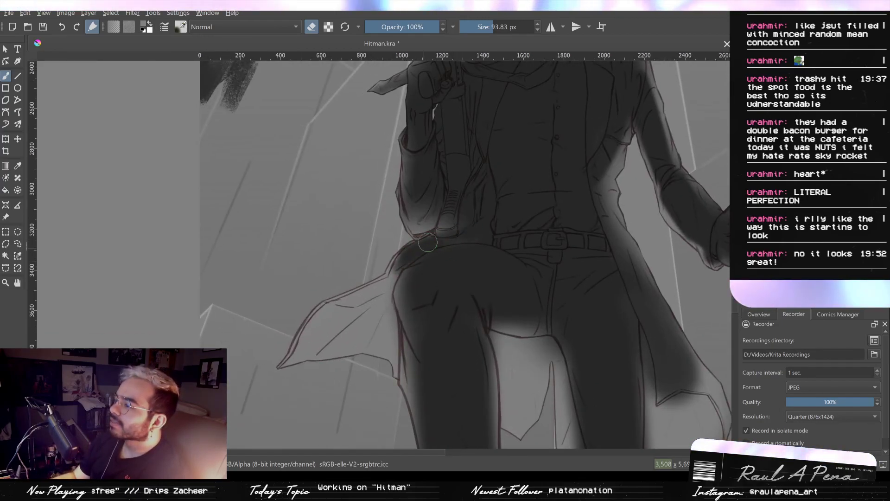
pyautogui.moveTo(374, 288)
pyautogui.mouseDown()
pyautogui.moveTo(385, 289)
pyautogui.moveTo(329, 312)
pyautogui.moveTo(380, 287)
pyautogui.mouseUp()
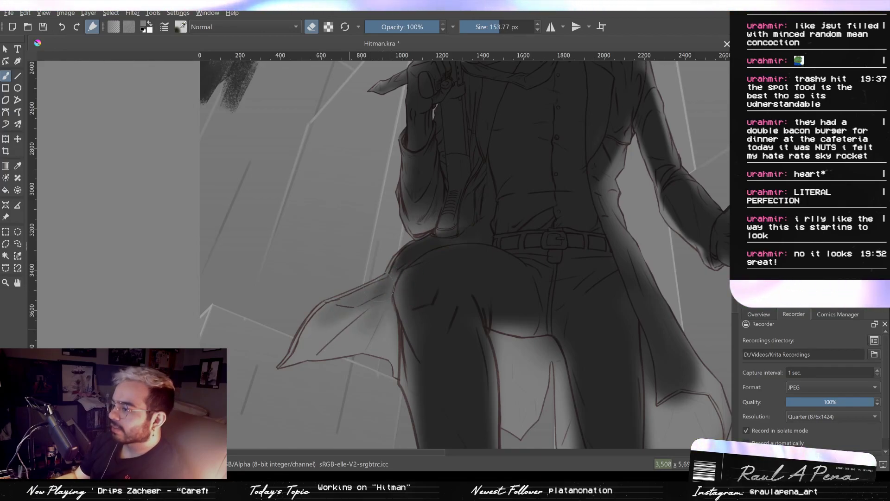
pyautogui.moveTo(462, 318); pyautogui.dragTo(402, 252)
pyautogui.moveTo(452, 274)
pyautogui.mouseDown()
pyautogui.moveTo(443, 315)
pyautogui.moveTo(437, 285)
pyautogui.moveTo(468, 306)
pyautogui.mouseUp()
pyautogui.moveTo(459, 276)
pyautogui.mouseDown()
pyautogui.moveTo(457, 327)
pyautogui.moveTo(480, 299)
pyautogui.mouseUp()
pyautogui.moveTo(471, 334)
pyautogui.mouseDown()
pyautogui.moveTo(491, 317)
pyautogui.moveTo(507, 350)
pyautogui.moveTo(505, 304)
pyautogui.moveTo(506, 362)
pyautogui.mouseUp()
pyautogui.moveTo(598, 353)
pyautogui.mouseDown()
pyautogui.moveTo(529, 317)
pyautogui.moveTo(542, 311)
pyautogui.moveTo(563, 327)
pyautogui.mouseUp()
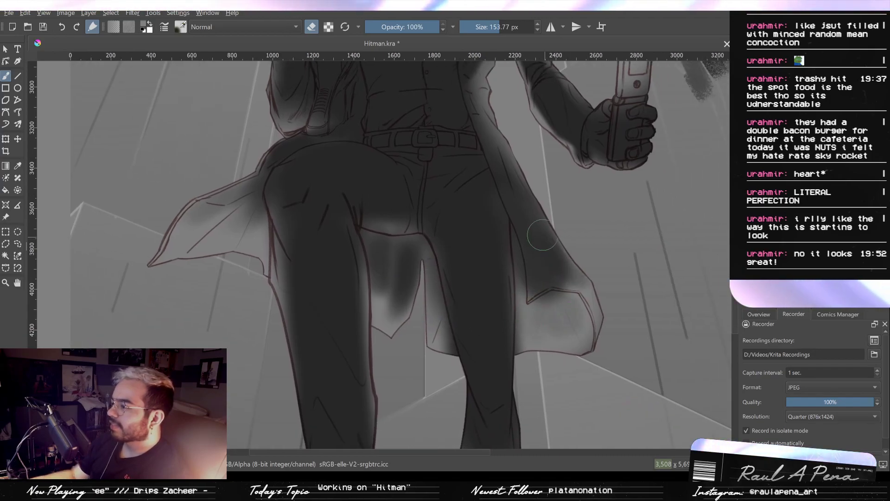
# - Erase the light from the coat tail on the phone side and undo the excess erasing on its folded lining
pyautogui.moveTo(542, 235); pyautogui.dragTo(578, 277)
pyautogui.moveTo(539, 202)
pyautogui.mouseDown()
pyautogui.moveTo(563, 244)
pyautogui.moveTo(544, 214)
pyautogui.moveTo(561, 263)
pyautogui.moveTo(529, 218)
pyautogui.moveTo(534, 244)
pyautogui.moveTo(527, 231)
pyautogui.moveTo(539, 257)
pyautogui.moveTo(586, 299)
pyautogui.moveTo(559, 269)
pyautogui.moveTo(592, 327)
pyautogui.mouseUp()
pyautogui.hotkey('ctrl', 'z')
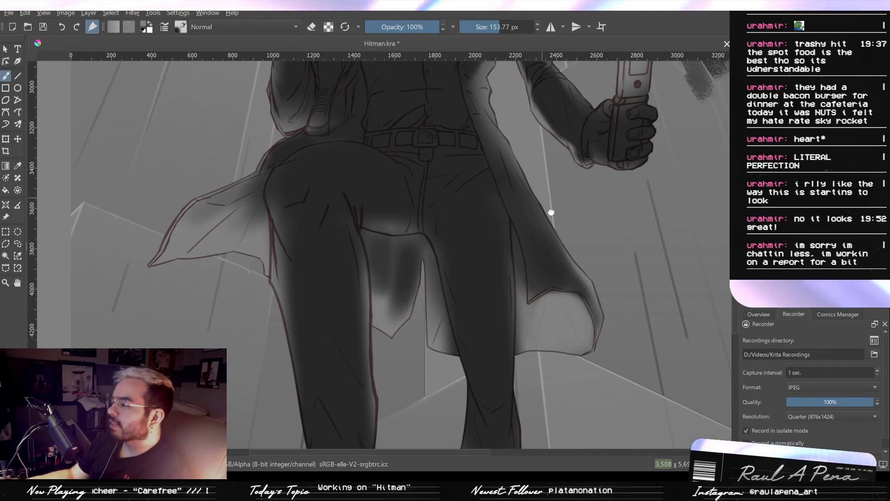
# - Switch back to painting and brush soft light along the coat's edge beside the hip at about 38 and 33 px
pyautogui.moveTo(545, 203); pyautogui.dragTo(572, 256)
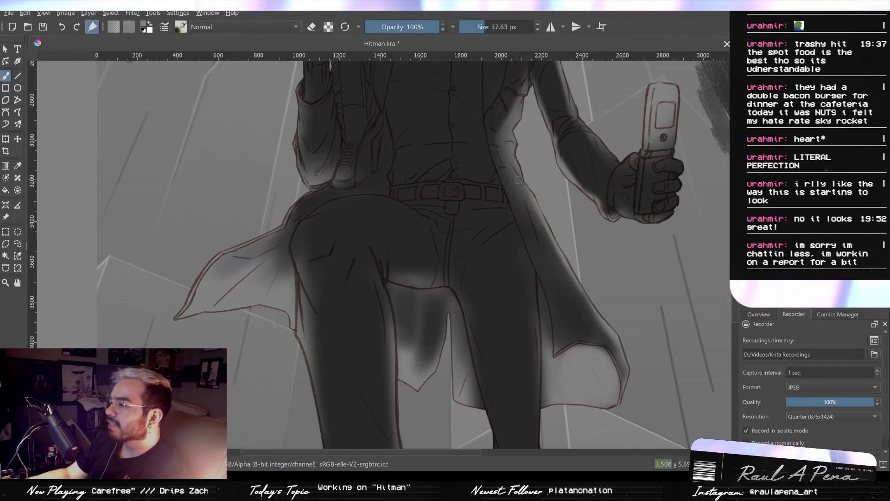
pyautogui.moveTo(522, 178)
pyautogui.mouseDown()
pyautogui.moveTo(531, 178)
pyautogui.moveTo(539, 202)
pyautogui.mouseUp()
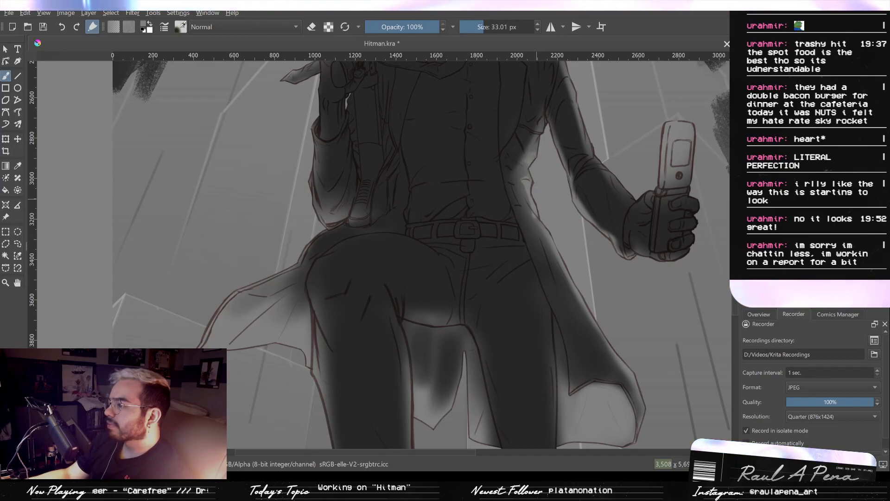
pyautogui.moveTo(501, 255)
pyautogui.mouseDown()
pyautogui.moveTo(527, 251)
pyautogui.moveTo(544, 311)
pyautogui.moveTo(531, 266)
pyautogui.mouseUp()
pyautogui.moveTo(492, 353)
pyautogui.mouseDown()
pyautogui.moveTo(521, 264)
pyautogui.moveTo(517, 240)
pyautogui.mouseUp()
pyautogui.moveTo(490, 241); pyautogui.dragTo(500, 242)
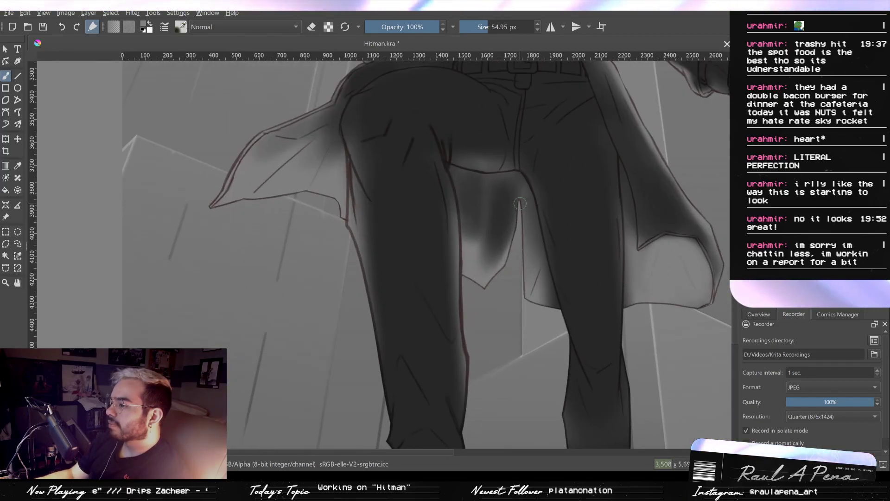
# - Brush soft light down both edges of the rear lower leg with the brush at 88.12 px
pyautogui.moveTo(552, 342)
pyautogui.mouseDown()
pyautogui.moveTo(517, 260)
pyautogui.moveTo(505, 195)
pyautogui.moveTo(527, 220)
pyautogui.moveTo(517, 288)
pyautogui.moveTo(527, 361)
pyautogui.mouseUp()
pyautogui.moveTo(523, 249); pyautogui.dragTo(532, 338)
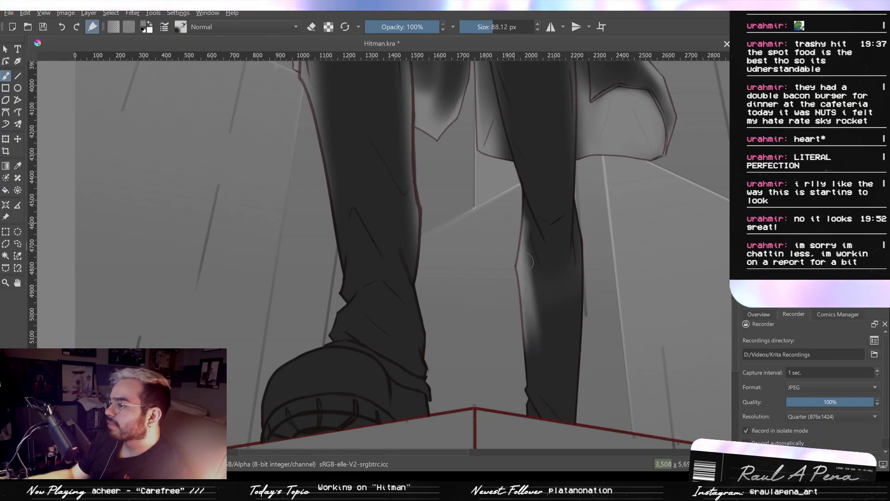
pyautogui.moveTo(527, 223); pyautogui.dragTo(542, 339)
pyautogui.moveTo(533, 272); pyautogui.dragTo(537, 361)
pyautogui.moveTo(531, 325); pyautogui.dragTo(538, 378)
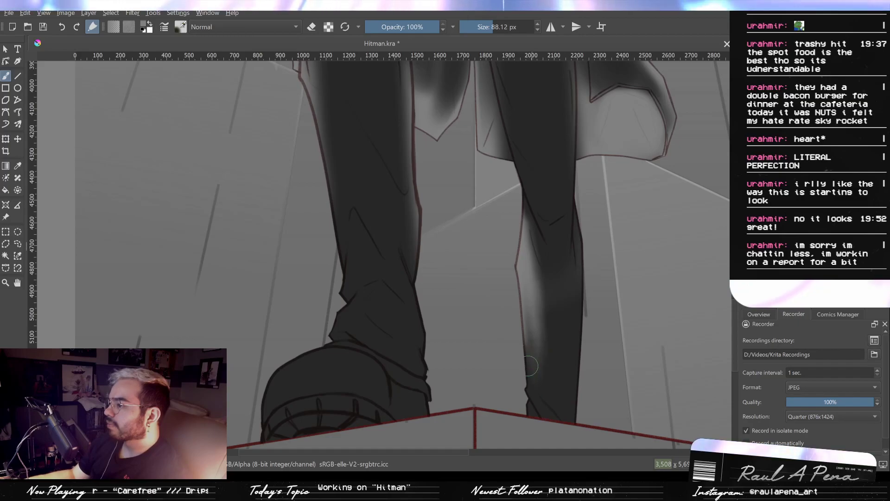
pyautogui.moveTo(572, 288)
pyautogui.mouseDown()
pyautogui.moveTo(574, 214)
pyautogui.moveTo(572, 400)
pyautogui.mouseUp()
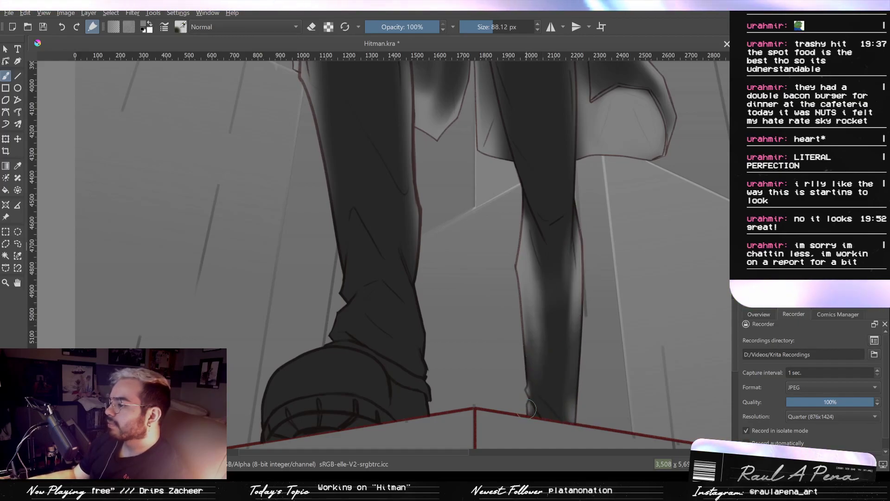
# - Brush soft light along the edges of the front leg at 88.12 px, undoing the excess stroke
pyautogui.moveTo(417, 377)
pyautogui.mouseDown()
pyautogui.moveTo(433, 418)
pyautogui.moveTo(423, 394)
pyautogui.moveTo(419, 274)
pyautogui.mouseUp()
pyautogui.moveTo(419, 274)
pyautogui.mouseDown()
pyautogui.moveTo(420, 405)
pyautogui.moveTo(412, 199)
pyautogui.mouseUp()
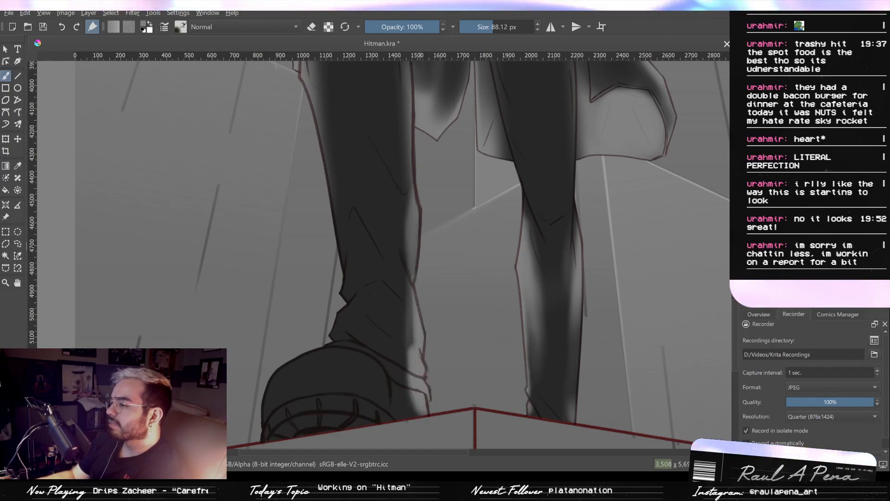
pyautogui.moveTo(414, 120); pyautogui.dragTo(419, 250)
pyautogui.moveTo(413, 220)
pyautogui.mouseDown()
pyautogui.moveTo(398, 366)
pyautogui.moveTo(415, 290)
pyautogui.mouseUp()
pyautogui.hotkey('ctrl', 'z')
pyautogui.moveTo(328, 265)
pyautogui.mouseDown()
pyautogui.moveTo(344, 369)
pyautogui.moveTo(334, 273)
pyautogui.mouseUp()
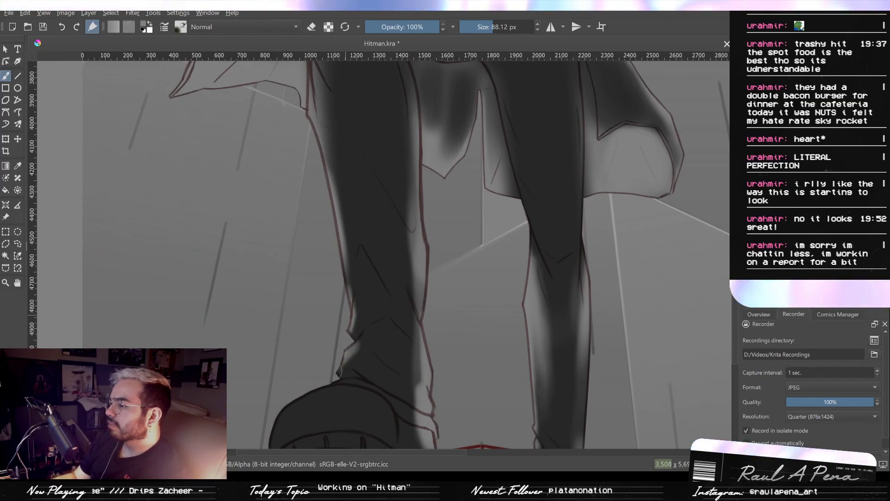
# - Brush light onto the front ankle, boot rim and boot sole at about 63 px, undoing the excess ankle stroke
pyautogui.moveTo(332, 370)
pyautogui.mouseDown()
pyautogui.moveTo(365, 280)
pyautogui.moveTo(319, 325)
pyautogui.mouseUp()
pyautogui.moveTo(345, 293)
pyautogui.mouseDown()
pyautogui.moveTo(313, 343)
pyautogui.moveTo(314, 367)
pyautogui.moveTo(330, 356)
pyautogui.mouseUp()
pyautogui.hotkey('ctrl', 'z')
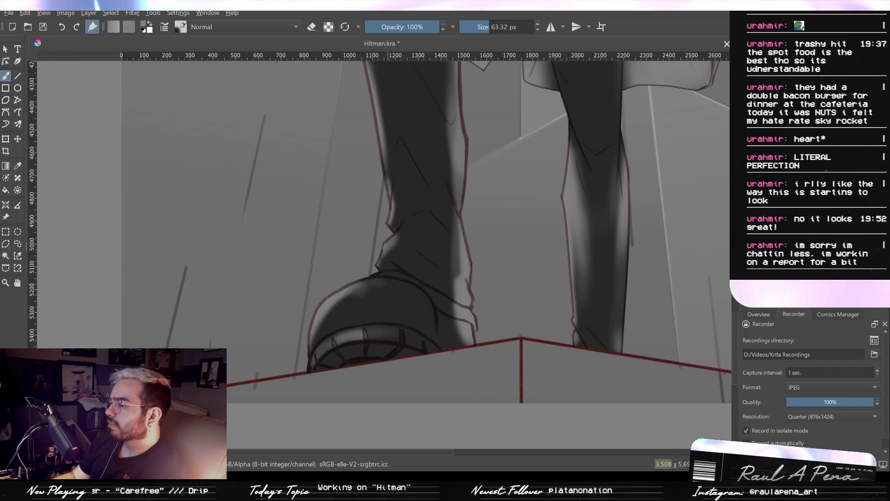
pyautogui.moveTo(320, 364)
pyautogui.mouseDown()
pyautogui.moveTo(349, 358)
pyautogui.moveTo(383, 359)
pyautogui.moveTo(382, 349)
pyautogui.moveTo(361, 350)
pyautogui.moveTo(396, 356)
pyautogui.moveTo(365, 350)
pyautogui.mouseUp()
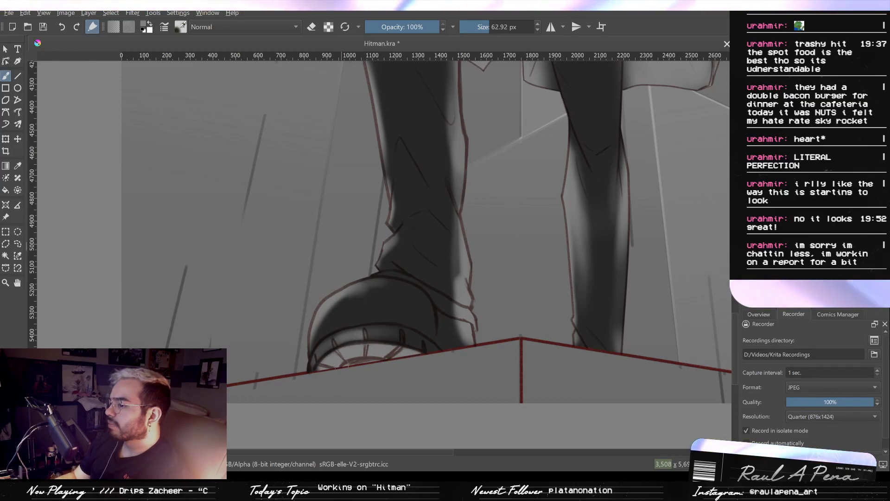
# - Soften the light on the front boot's upper with a large soft eraser at 209.57 px
pyautogui.click(312, 28)
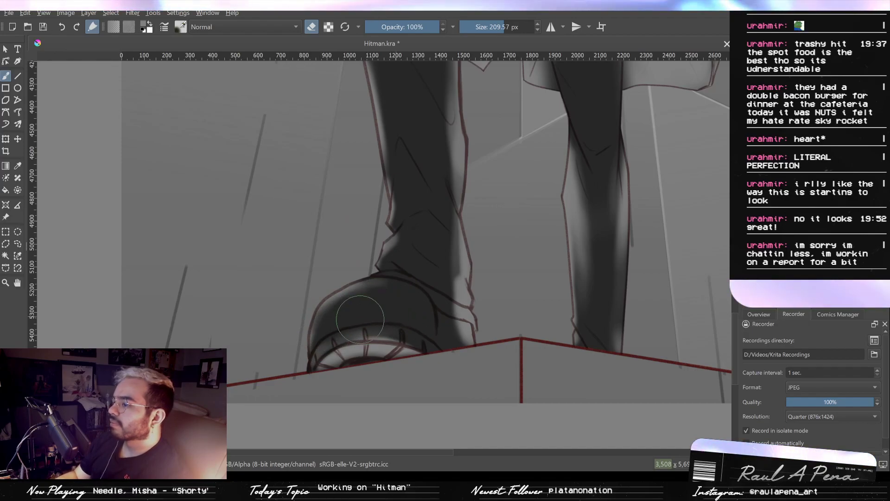
pyautogui.moveTo(420, 314)
pyautogui.mouseDown()
pyautogui.moveTo(343, 284)
pyautogui.moveTo(328, 300)
pyautogui.mouseUp()
pyautogui.moveTo(360, 303)
pyautogui.mouseDown()
pyautogui.moveTo(386, 317)
pyautogui.moveTo(385, 421)
pyautogui.mouseUp()
# - Return to painting and brush broad soft light below the front knee at 197.66 px
pyautogui.scroll(-3, 385, 316)
pyautogui.scroll(3, 386, 336)
pyautogui.click(311, 27)
pyautogui.moveTo(315, 123)
pyautogui.mouseDown()
pyautogui.moveTo(336, 161)
pyautogui.moveTo(325, 150)
pyautogui.moveTo(333, 124)
pyautogui.moveTo(322, 119)
pyautogui.moveTo(328, 152)
pyautogui.mouseUp()
pyautogui.moveTo(320, 112)
pyautogui.mouseDown()
pyautogui.moveTo(327, 137)
pyautogui.moveTo(337, 112)
pyautogui.moveTo(322, 115)
pyautogui.moveTo(350, 88)
pyautogui.mouseUp()
pyautogui.moveTo(349, 131); pyautogui.dragTo(360, 154)
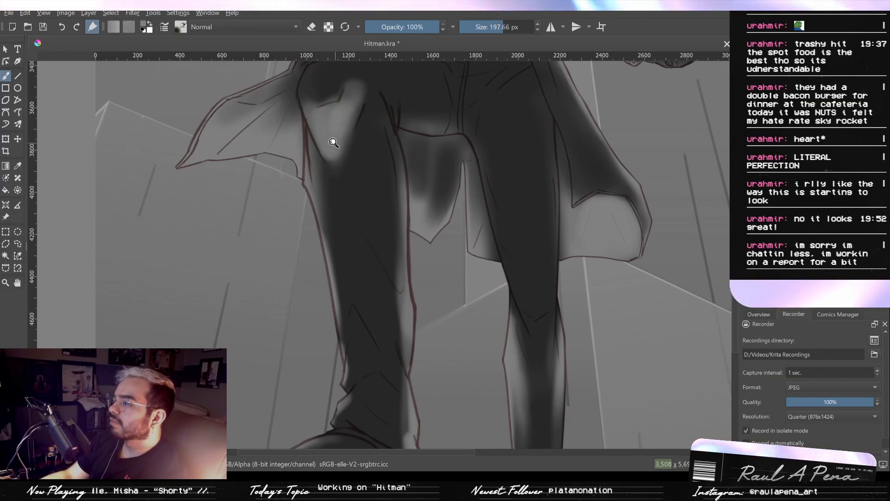
# - Build up broad soft light down the front leg's shin at 249.24 px, undoing the stroke that reaches too far
pyautogui.moveTo(402, 123); pyautogui.dragTo(401, 177)
pyautogui.moveTo(373, 218); pyautogui.dragTo(378, 218)
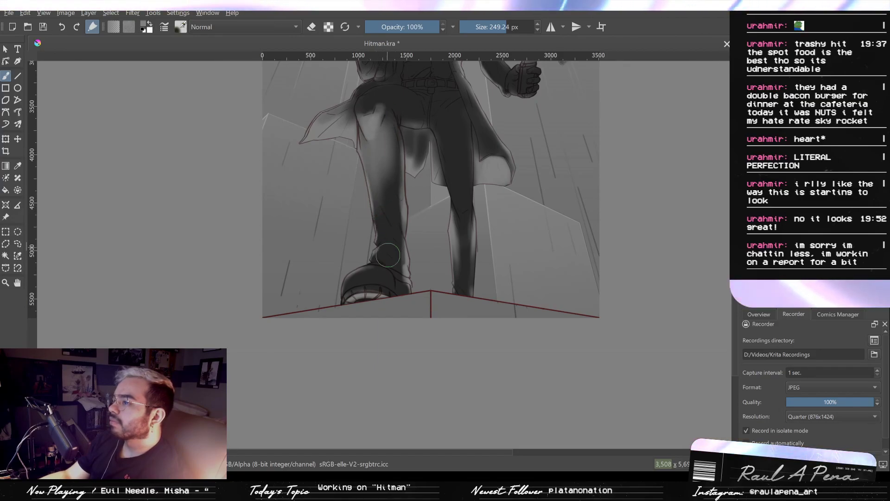
pyautogui.hotkey('ctrl', 'z')
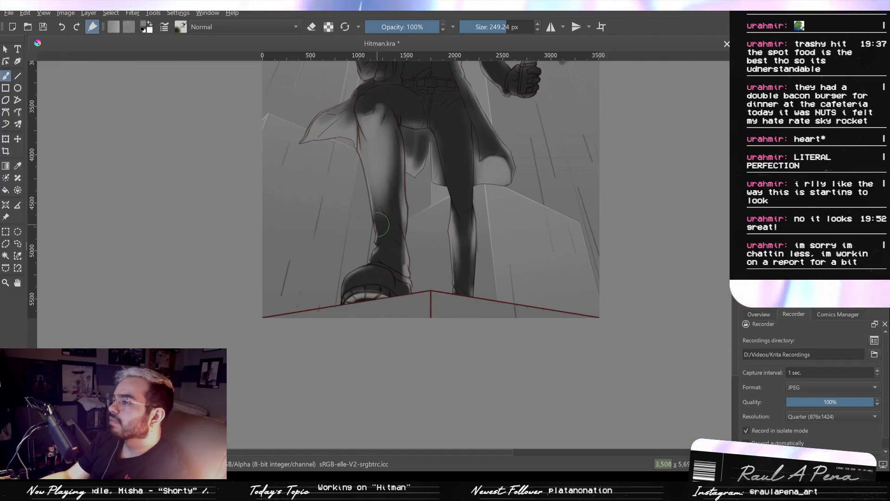
pyautogui.moveTo(389, 147); pyautogui.dragTo(390, 207)
pyautogui.moveTo(391, 208); pyautogui.dragTo(391, 93)
# - Brush thin rim light along both edges of the rear leg's thigh at 39.01 px, redoing the outer edge stroke until it is clean
pyautogui.moveTo(418, 199); pyautogui.dragTo(429, 248)
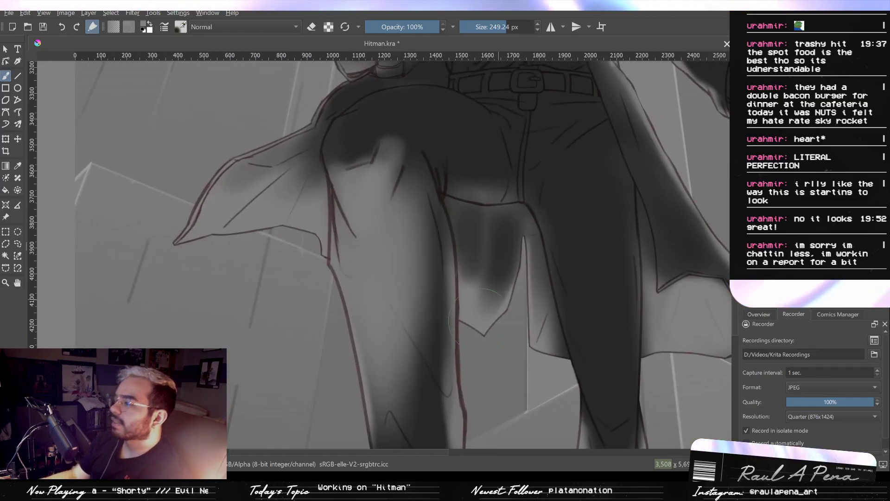
pyautogui.moveTo(613, 319); pyautogui.dragTo(590, 318)
pyautogui.moveTo(598, 268)
pyautogui.mouseDown()
pyautogui.moveTo(553, 267)
pyautogui.moveTo(574, 267)
pyautogui.mouseUp()
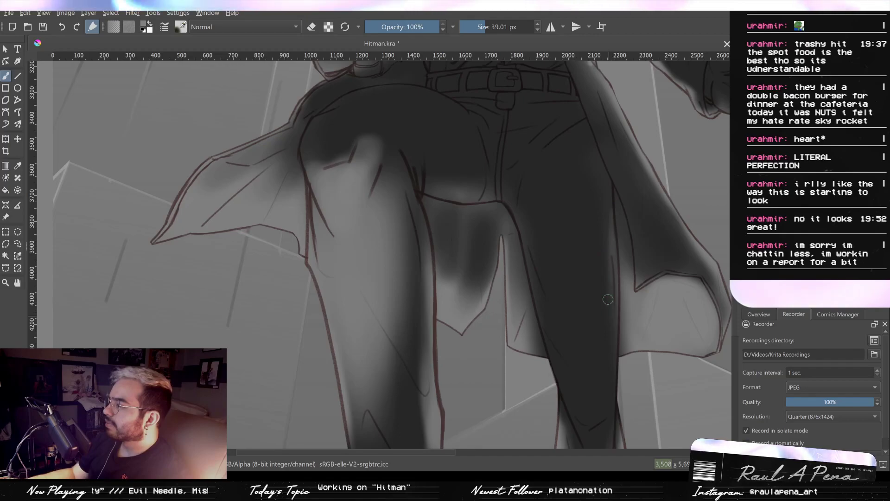
pyautogui.moveTo(608, 229); pyautogui.dragTo(569, 172)
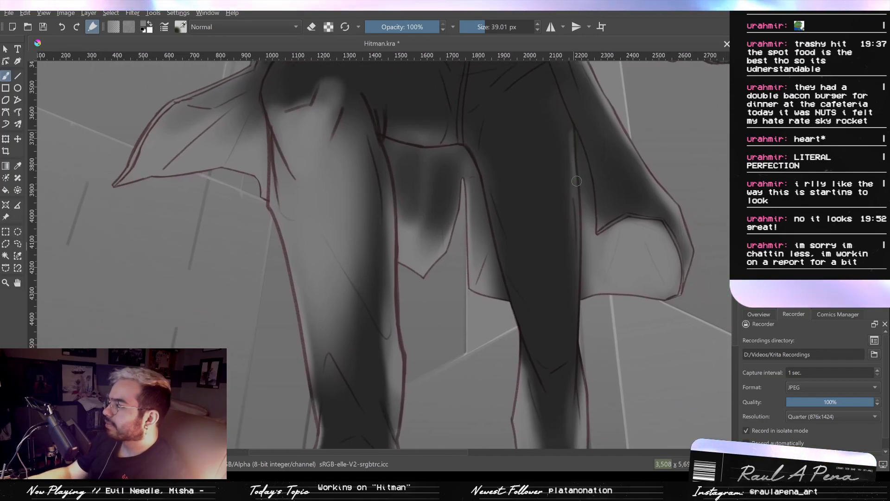
pyautogui.moveTo(570, 132); pyautogui.dragTo(576, 324)
pyautogui.hotkey('ctrl', 'z')
pyautogui.moveTo(570, 121); pyautogui.dragTo(573, 178)
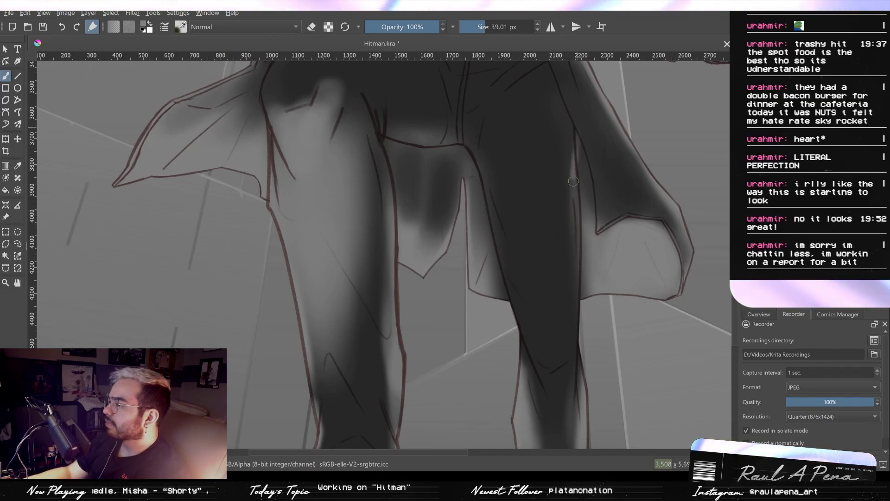
pyautogui.hotkey('ctrl', 'z')
pyautogui.moveTo(571, 125); pyautogui.dragTo(578, 338)
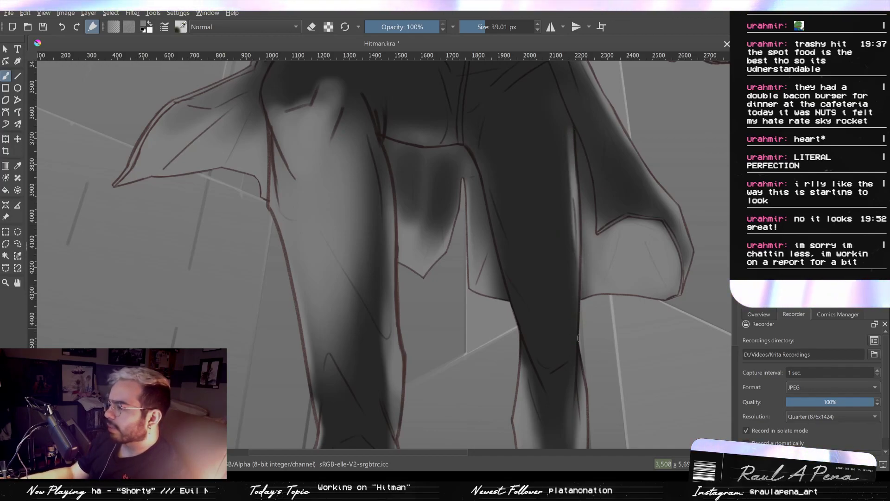
pyautogui.moveTo(478, 173); pyautogui.dragTo(516, 319)
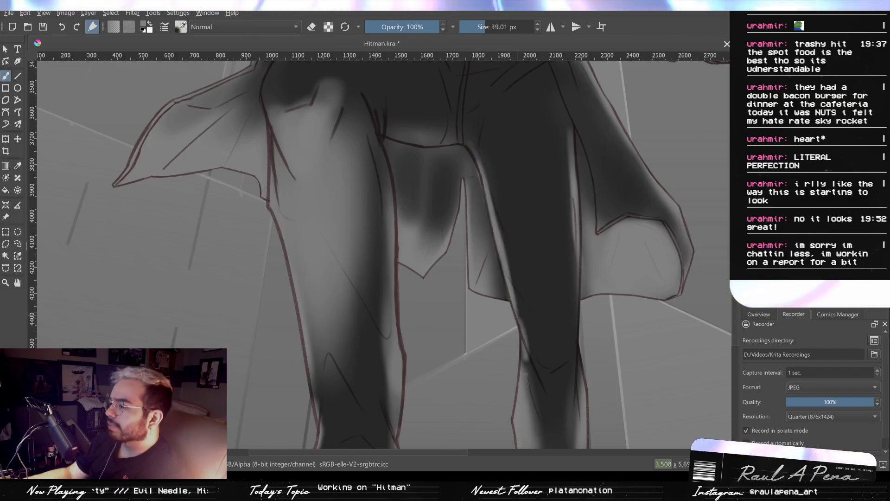
# - Brush soft rim light down the rifle's stock below the gloved hand with the brush reduced to 36.35 px
pyautogui.press('2')
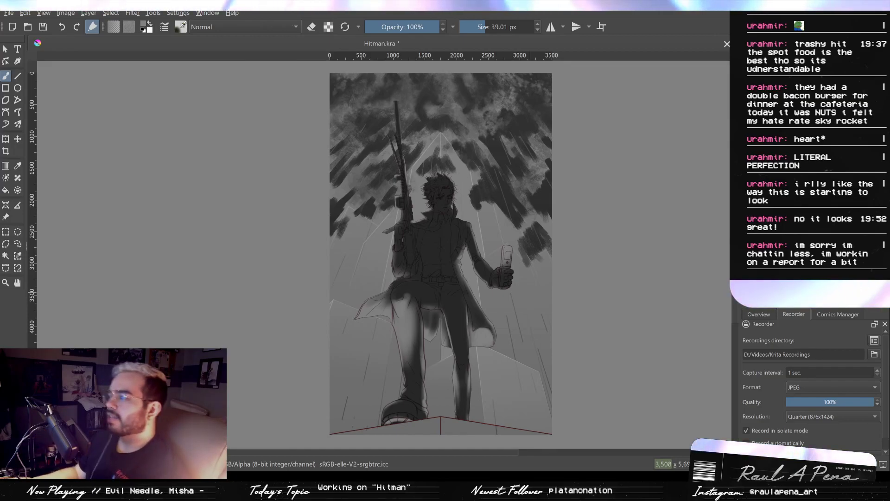
pyautogui.moveTo(549, 305); pyautogui.dragTo(562, 253)
pyautogui.moveTo(562, 252); pyautogui.dragTo(605, 283)
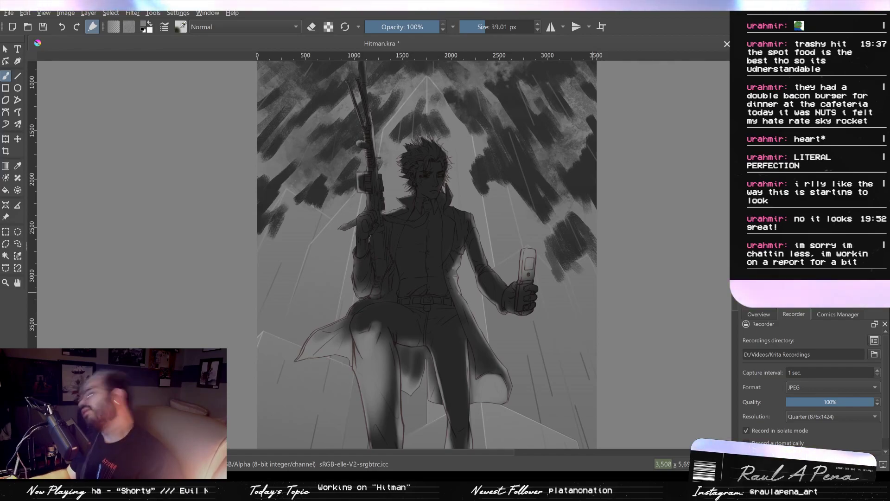
pyautogui.moveTo(448, 212); pyautogui.dragTo(486, 189)
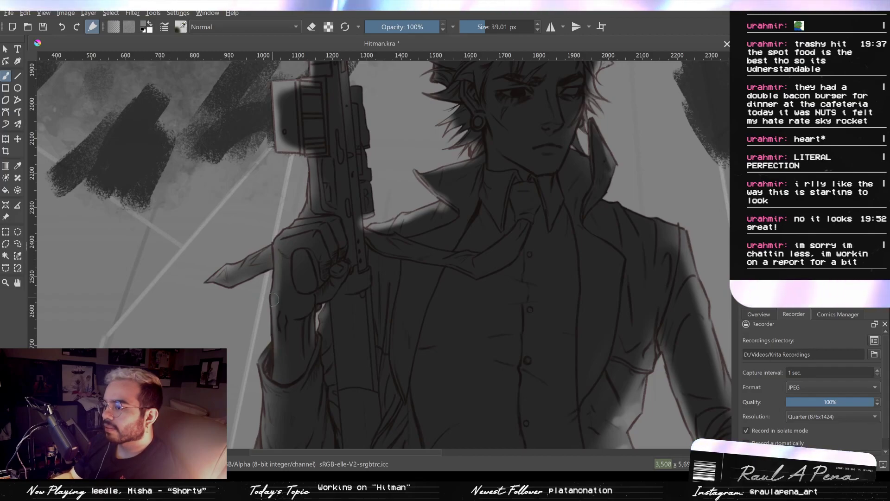
pyautogui.moveTo(260, 360); pyautogui.dragTo(284, 276)
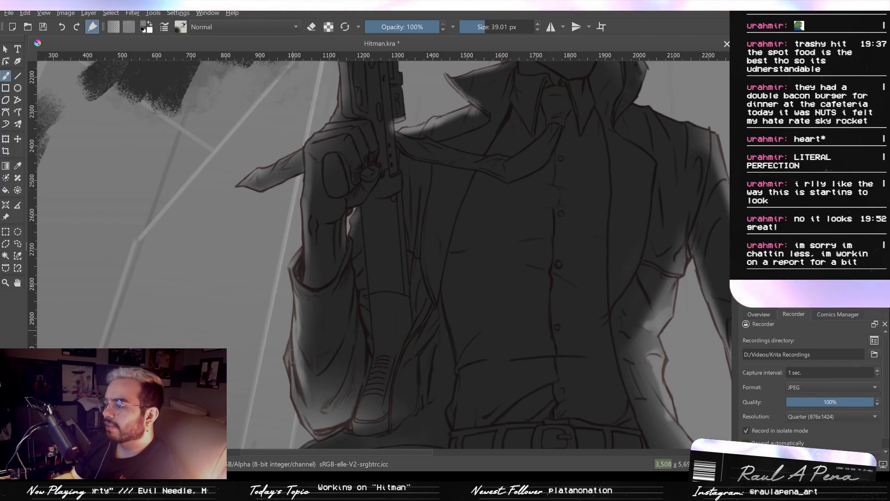
pyautogui.scroll(-2, 275, 286)
pyautogui.scroll(2, 337, 288)
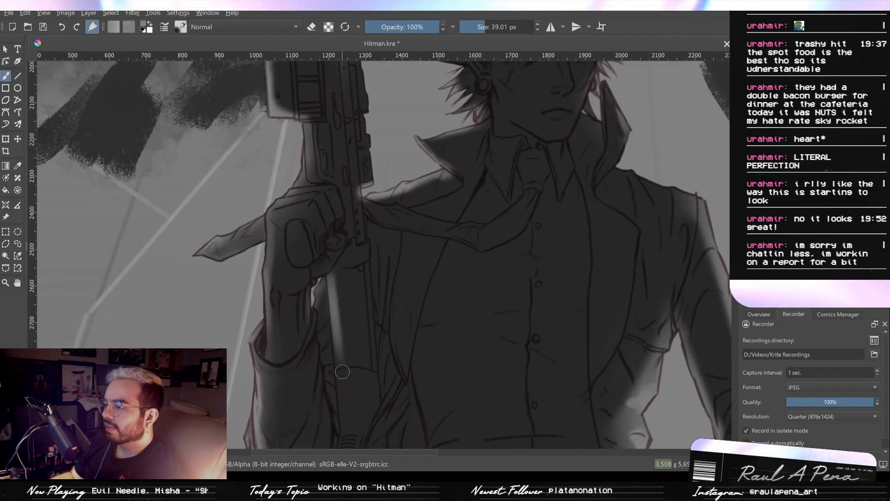
pyautogui.press('[')
pyautogui.press('[')
pyautogui.press('[')
pyautogui.press('[')
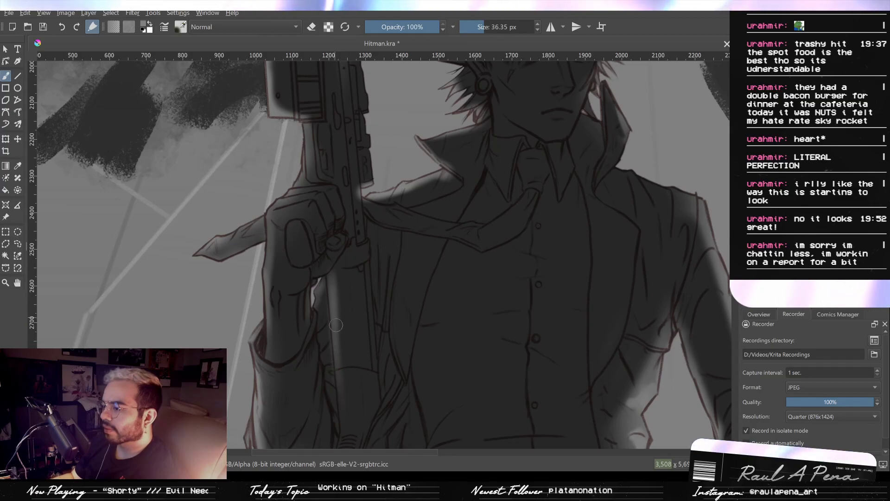
pyautogui.moveTo(332, 287)
pyautogui.mouseDown()
pyautogui.moveTo(348, 374)
pyautogui.moveTo(339, 306)
pyautogui.moveTo(338, 371)
pyautogui.mouseUp()
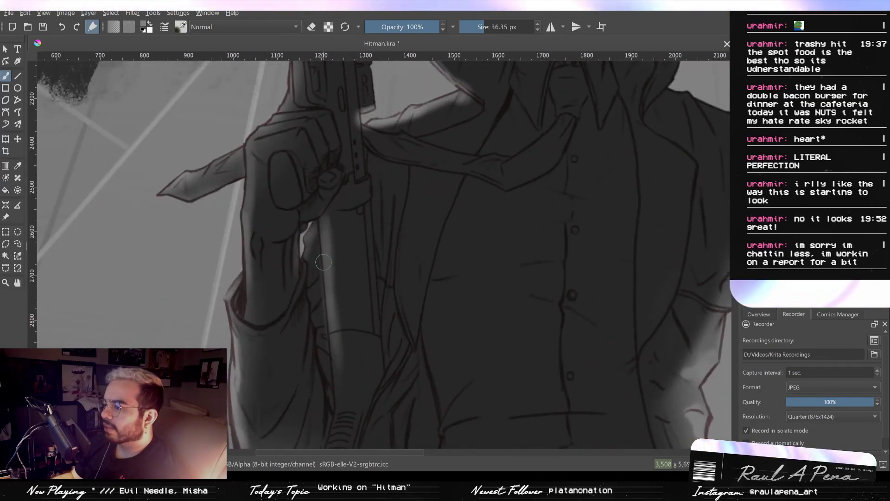
# - Extend the soft light along the rifle stock towards its butt, undoing the first strokes and repainting them
pyautogui.moveTo(329, 265)
pyautogui.mouseDown()
pyautogui.moveTo(335, 408)
pyautogui.moveTo(334, 313)
pyautogui.moveTo(338, 371)
pyautogui.mouseUp()
pyautogui.hotkey('ctrl', 'z')
pyautogui.hotkey('ctrl', 'z')
pyautogui.moveTo(333, 333); pyautogui.dragTo(341, 394)
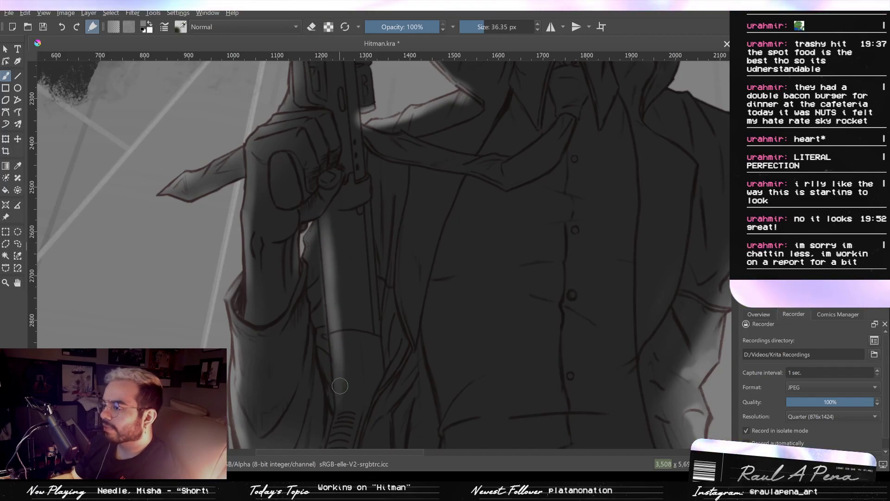
pyautogui.moveTo(352, 303); pyautogui.dragTo(352, 434)
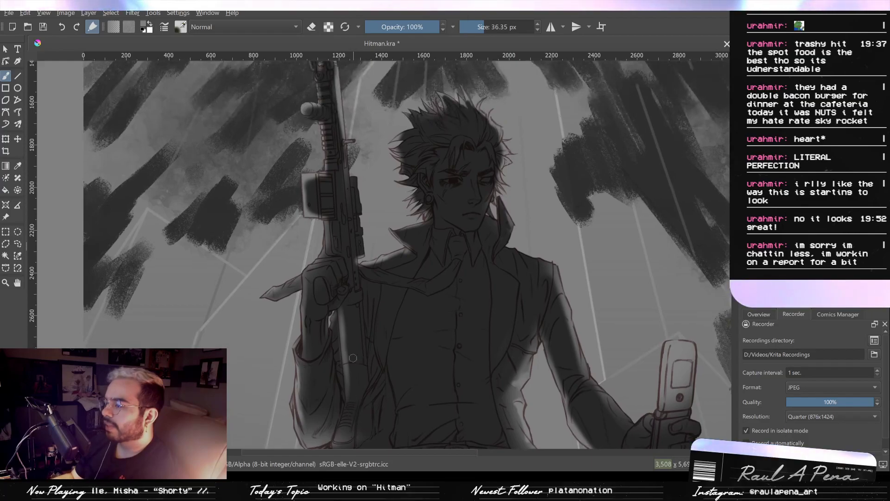
# - Brush soft light on the coat's shoulder just beneath the raised collar
pyautogui.moveTo(356, 265)
pyautogui.mouseDown()
pyautogui.moveTo(365, 283)
pyautogui.moveTo(368, 249)
pyautogui.moveTo(383, 294)
pyautogui.mouseUp()
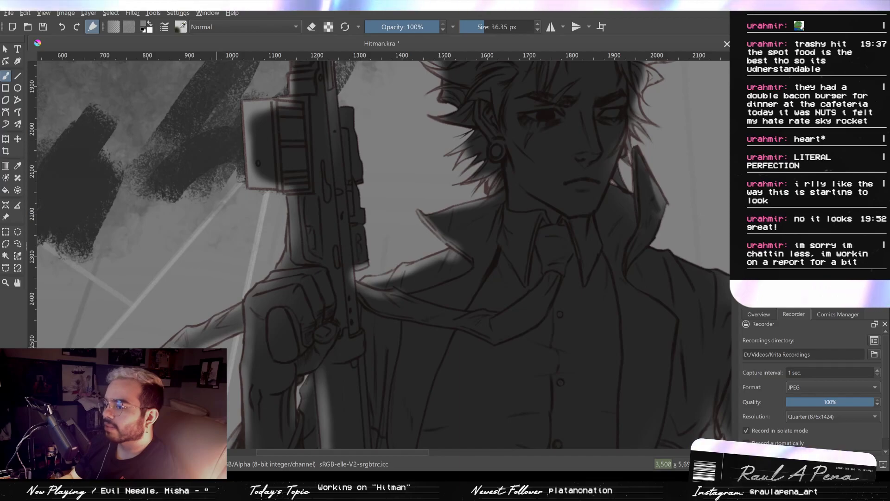
pyautogui.moveTo(285, 293); pyautogui.dragTo(263, 318)
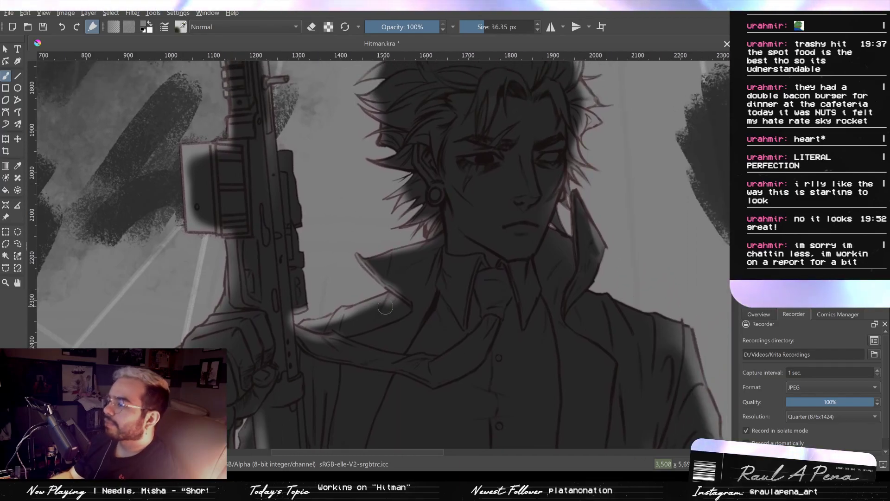
pyautogui.moveTo(381, 303); pyautogui.dragTo(377, 303)
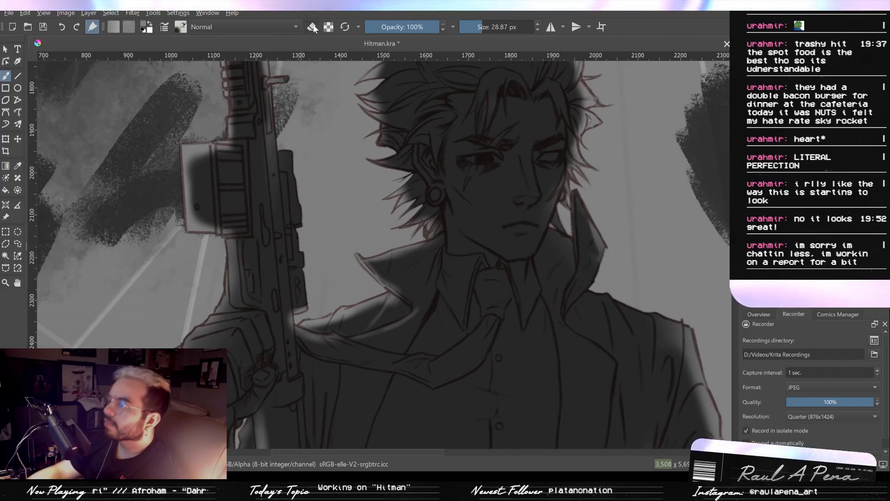
# - Clean up the light around the collar tip and the shoulder below it with the eraser at 9.28 and 39.20 px
pyautogui.scroll(2, 373, 199)
pyautogui.press('e')
pyautogui.moveTo(365, 337); pyautogui.dragTo(376, 357)
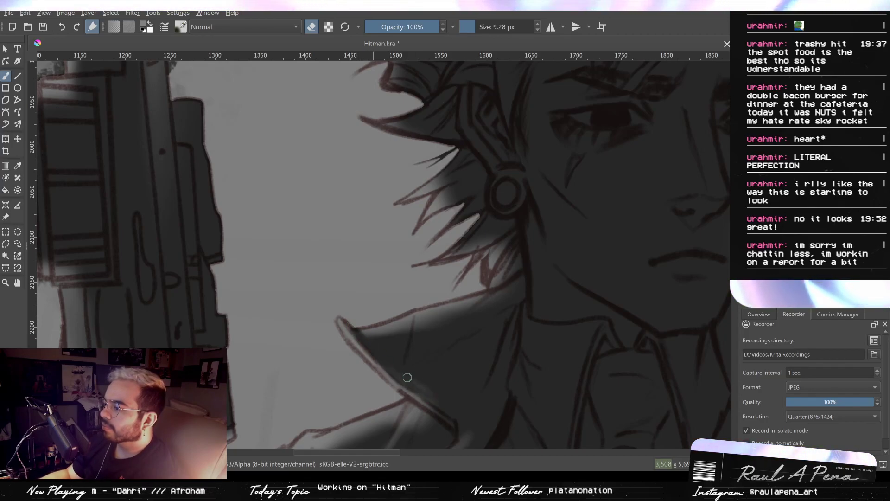
pyautogui.moveTo(449, 386); pyautogui.dragTo(453, 278)
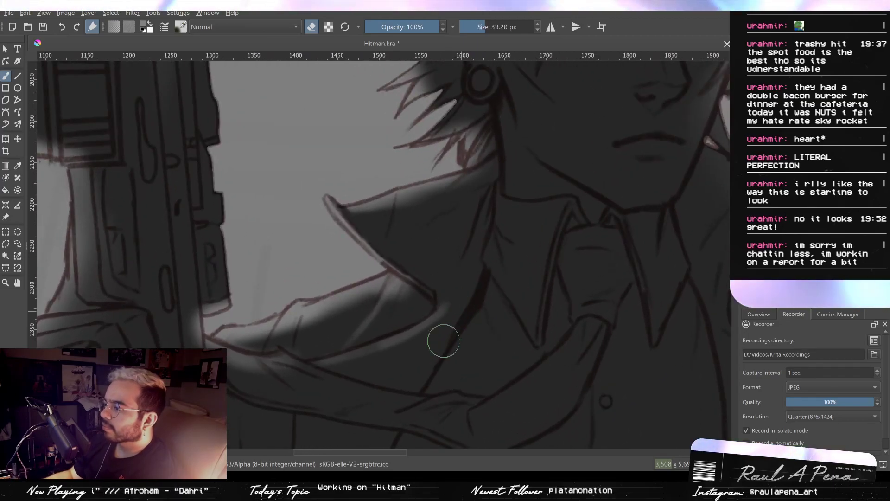
pyautogui.moveTo(447, 313); pyautogui.dragTo(469, 255)
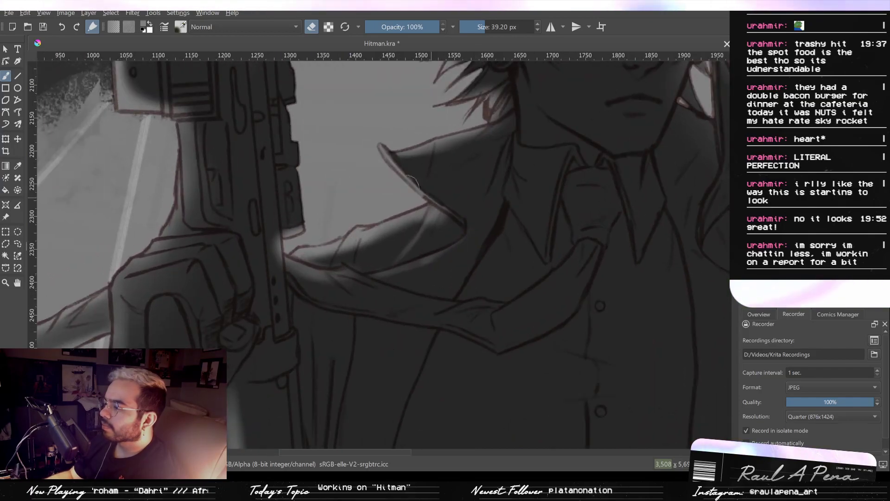
# - Return to painting and brush soft highlights along the blown tie and its knot at 26.49 px
pyautogui.click(311, 28)
pyautogui.moveTo(477, 314); pyautogui.dragTo(453, 313)
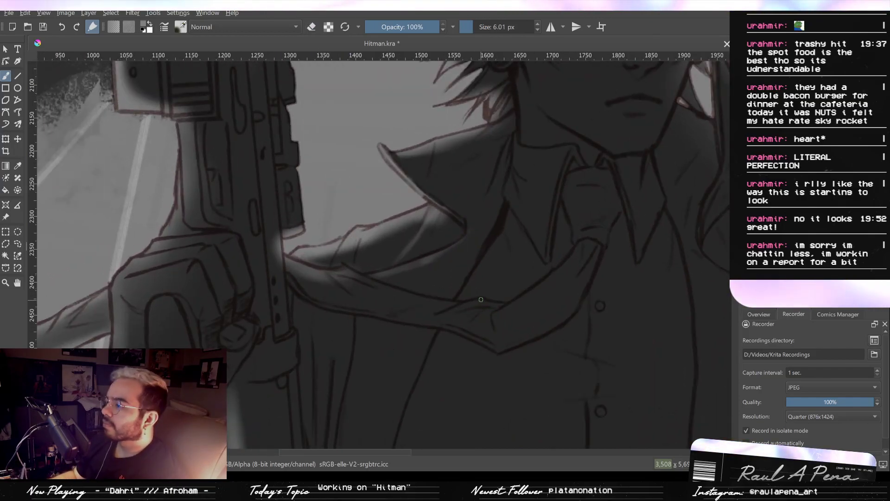
pyautogui.moveTo(509, 306)
pyautogui.mouseDown()
pyautogui.moveTo(556, 275)
pyautogui.moveTo(492, 320)
pyautogui.moveTo(558, 270)
pyautogui.mouseUp()
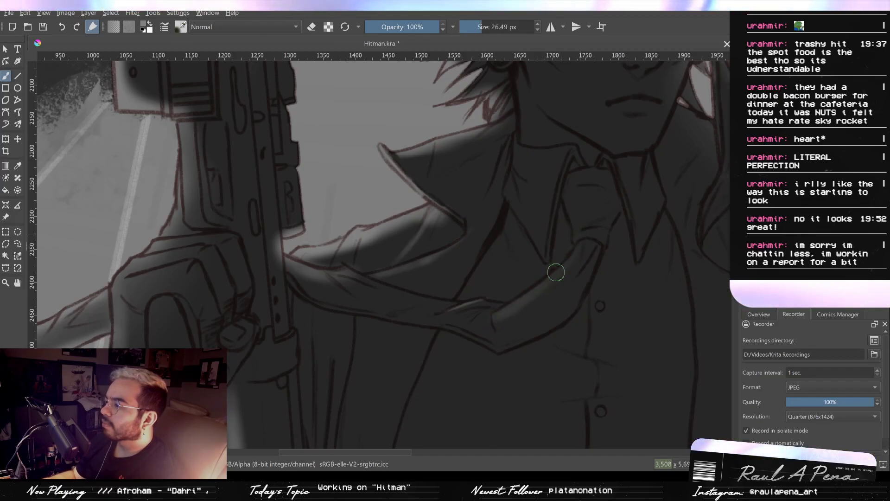
pyautogui.moveTo(577, 180)
pyautogui.mouseDown()
pyautogui.moveTo(590, 176)
pyautogui.moveTo(587, 194)
pyautogui.mouseUp()
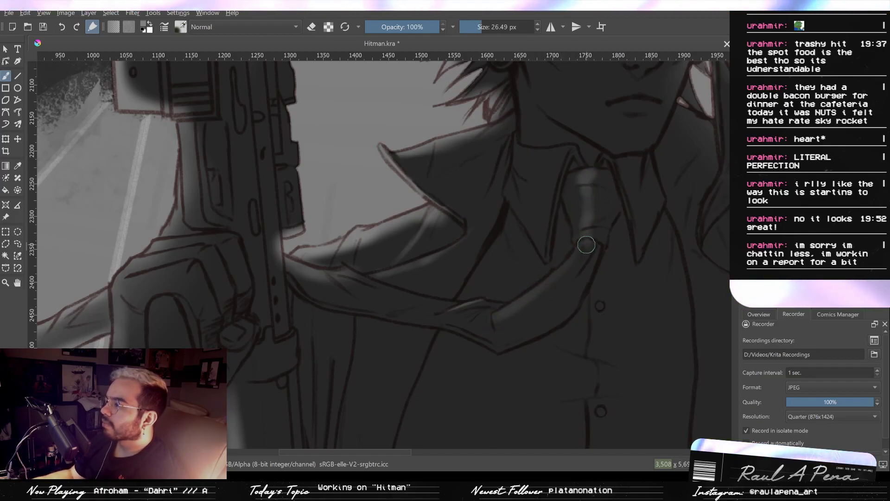
# - Brush light down the neck below the earring and fill the eye opposite the earring with bright light at 26.49 px
pyautogui.scroll(3, 518, 218)
pyautogui.moveTo(517, 190); pyautogui.dragTo(521, 231)
pyautogui.moveTo(662, 138); pyautogui.dragTo(561, 219)
pyautogui.moveTo(582, 163)
pyautogui.mouseDown()
pyautogui.moveTo(573, 160)
pyautogui.moveTo(574, 207)
pyautogui.mouseUp()
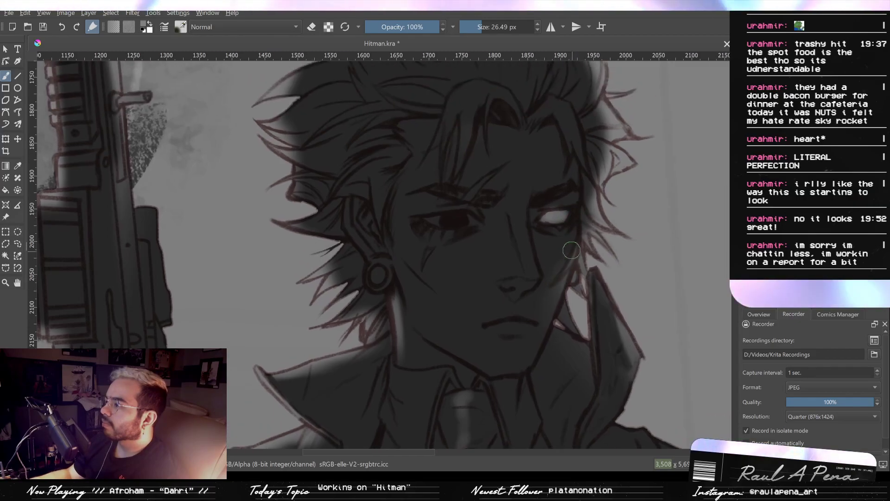
pyautogui.moveTo(562, 127); pyautogui.dragTo(471, 190)
pyautogui.moveTo(556, 208); pyautogui.dragTo(555, 196)
# - Erase the soft light from the flip phone and the fingers holding it at 101.19 px
pyautogui.moveTo(550, 203); pyautogui.dragTo(343, 102)
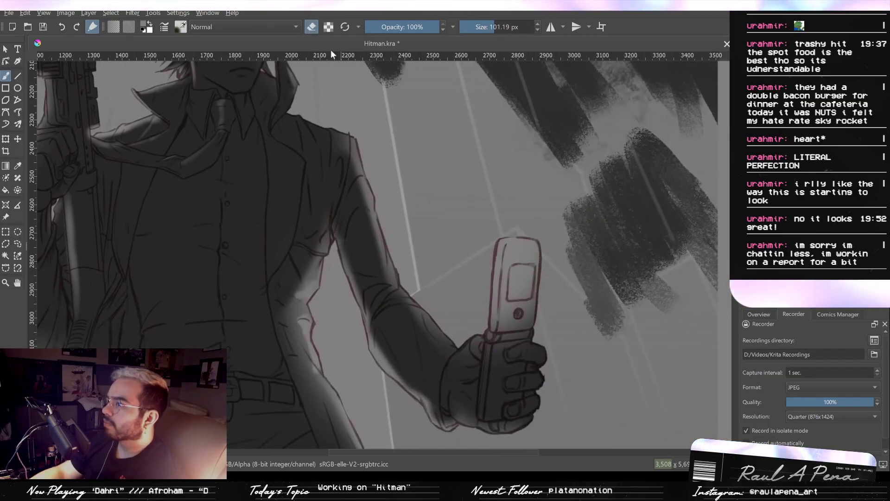
pyautogui.click(313, 29)
pyautogui.moveTo(511, 246)
pyautogui.mouseDown()
pyautogui.moveTo(508, 334)
pyautogui.moveTo(517, 328)
pyautogui.moveTo(520, 253)
pyautogui.moveTo(511, 290)
pyautogui.moveTo(507, 254)
pyautogui.moveTo(523, 253)
pyautogui.moveTo(496, 343)
pyautogui.moveTo(515, 361)
pyautogui.mouseUp()
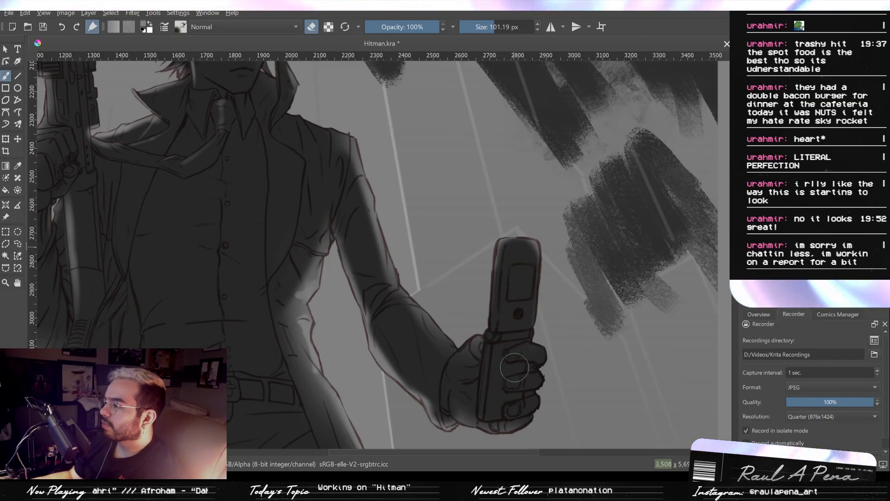
# - Return to painting and brush light on the thumb tip beside the phone at 72.25 px, undoing the stray forearm strokes
pyautogui.click(312, 29)
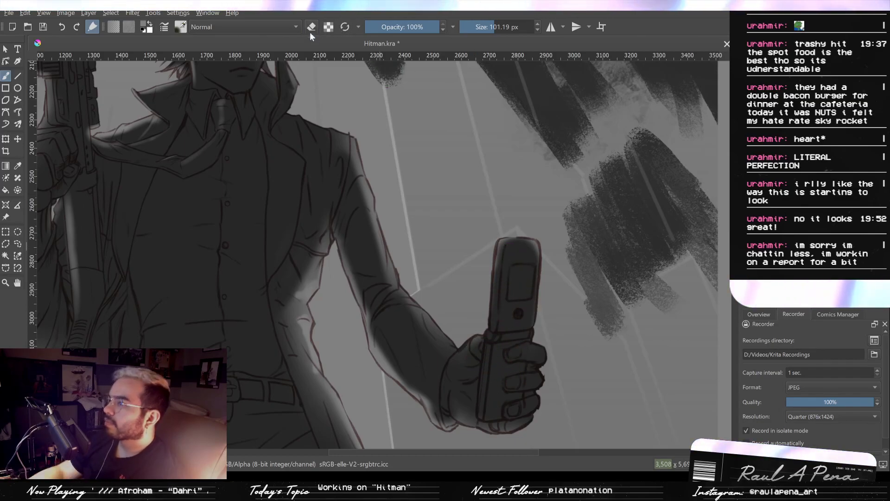
pyautogui.moveTo(482, 337)
pyautogui.mouseDown()
pyautogui.moveTo(492, 337)
pyautogui.moveTo(484, 351)
pyautogui.moveTo(488, 341)
pyautogui.moveTo(461, 342)
pyautogui.moveTo(478, 344)
pyautogui.mouseUp()
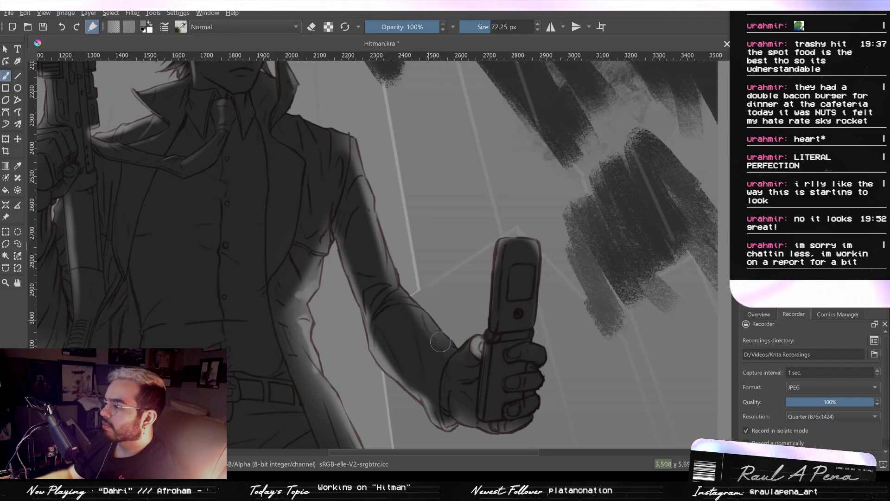
pyautogui.moveTo(421, 315)
pyautogui.mouseDown()
pyautogui.moveTo(403, 302)
pyautogui.moveTo(463, 306)
pyautogui.moveTo(451, 290)
pyautogui.moveTo(461, 283)
pyautogui.moveTo(537, 253)
pyautogui.moveTo(515, 250)
pyautogui.mouseUp()
pyautogui.hotkey('ctrl', 'z')
pyautogui.hotkey('ctrl', 'z')
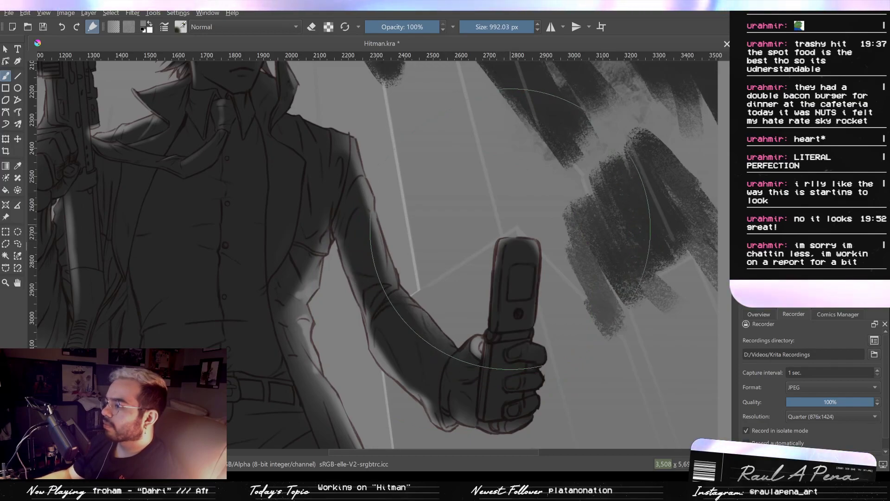
# - Brush broad soft light over the extended arm, hand and phone at 992.03 px, undoing the last stroke
pyautogui.moveTo(503, 234)
pyautogui.mouseDown()
pyautogui.moveTo(503, 271)
pyautogui.moveTo(509, 228)
pyautogui.moveTo(484, 255)
pyautogui.moveTo(486, 269)
pyautogui.moveTo(490, 232)
pyautogui.moveTo(482, 227)
pyautogui.moveTo(482, 271)
pyautogui.moveTo(479, 246)
pyautogui.mouseUp()
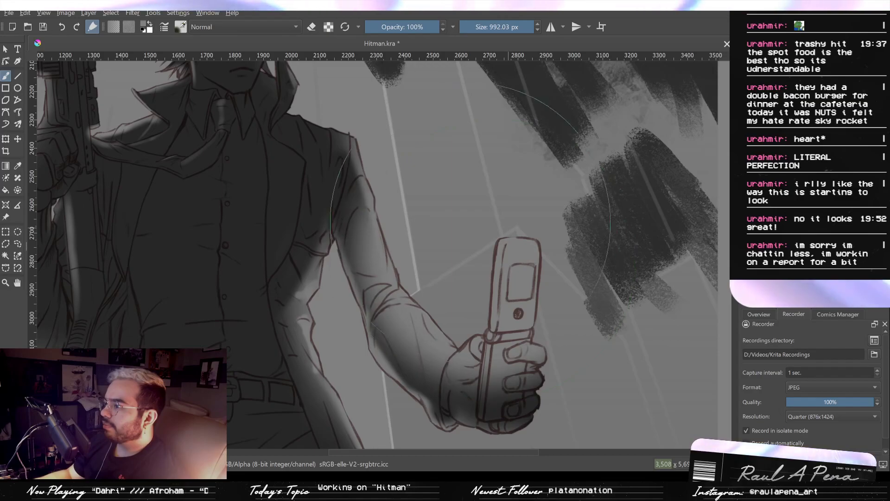
pyautogui.moveTo(417, 153); pyautogui.dragTo(509, 238)
pyautogui.scroll(-3, 502, 207)
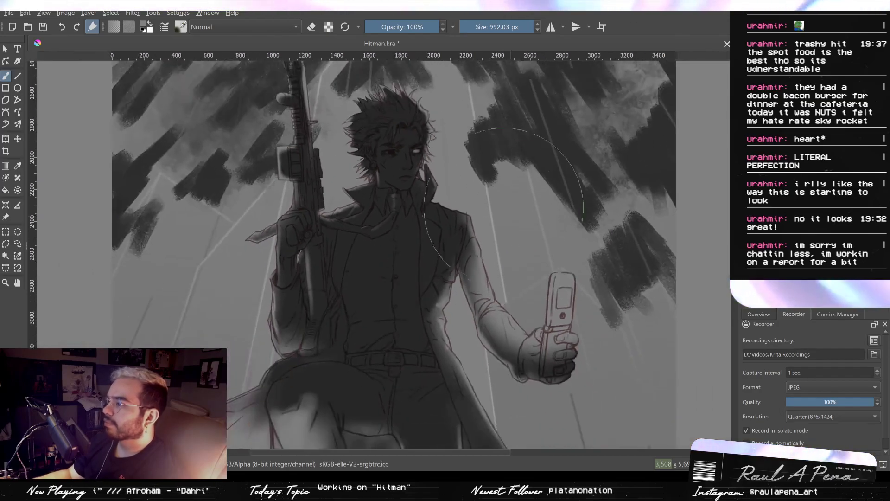
pyautogui.moveTo(435, 155); pyautogui.dragTo(448, 147)
pyautogui.moveTo(441, 149); pyautogui.dragTo(205, 150)
pyautogui.moveTo(400, 150)
pyautogui.mouseDown()
pyautogui.moveTo(404, 168)
pyautogui.moveTo(402, 157)
pyautogui.moveTo(426, 173)
pyautogui.moveTo(410, 155)
pyautogui.moveTo(400, 159)
pyautogui.moveTo(410, 165)
pyautogui.mouseUp()
pyautogui.hotkey('ctrl', 'z')
pyautogui.moveTo(491, 211); pyautogui.dragTo(476, 74)
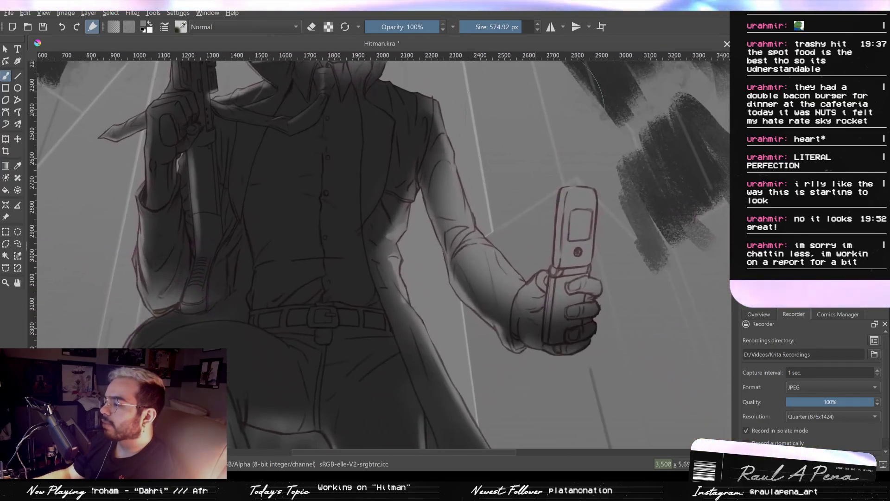
# - Darken the inner edge of the extended sleeve and the glove near the thumb with the eraser at 78.20 and 56.64 px
pyautogui.click(312, 26)
pyautogui.moveTo(431, 163)
pyautogui.mouseDown()
pyautogui.moveTo(366, 163)
pyautogui.moveTo(438, 140)
pyautogui.moveTo(429, 181)
pyautogui.mouseUp()
pyautogui.moveTo(422, 213); pyautogui.dragTo(342, 214)
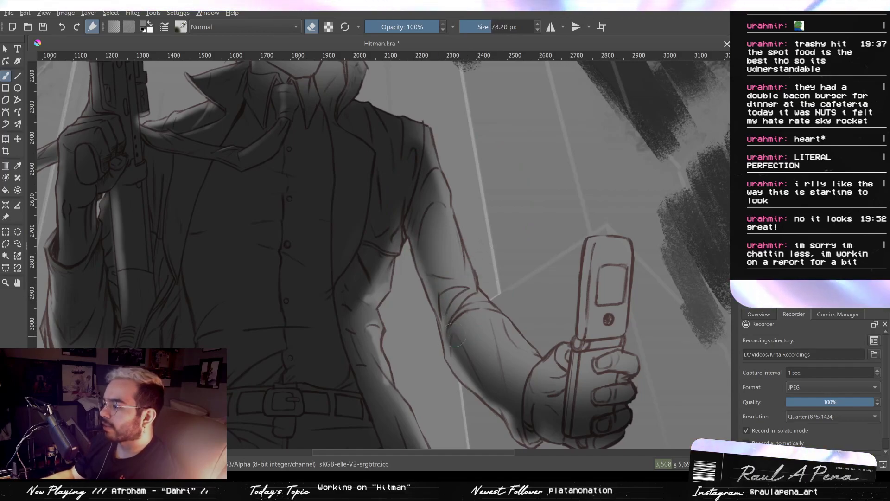
pyautogui.moveTo(459, 331); pyautogui.dragTo(469, 353)
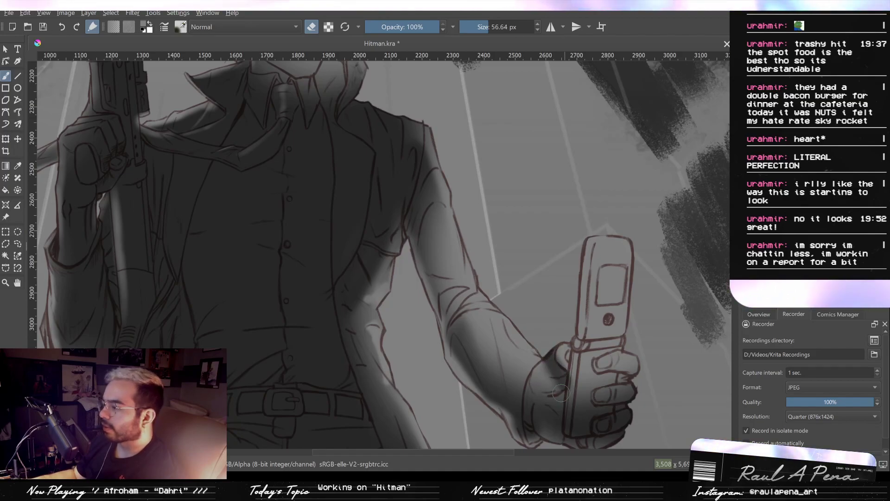
# - Erase the light from the flip phone's body and screen half with a soft eraser at 88.23 px
pyautogui.moveTo(585, 372); pyautogui.dragTo(607, 371)
pyautogui.moveTo(608, 260)
pyautogui.mouseDown()
pyautogui.moveTo(604, 297)
pyautogui.moveTo(624, 253)
pyautogui.moveTo(599, 266)
pyautogui.moveTo(614, 247)
pyautogui.moveTo(625, 248)
pyautogui.moveTo(591, 355)
pyautogui.moveTo(611, 350)
pyautogui.moveTo(610, 372)
pyautogui.moveTo(612, 360)
pyautogui.moveTo(588, 364)
pyautogui.moveTo(589, 307)
pyautogui.mouseUp()
pyautogui.moveTo(594, 263)
pyautogui.mouseDown()
pyautogui.moveTo(622, 249)
pyautogui.moveTo(620, 309)
pyautogui.mouseUp()
pyautogui.moveTo(568, 231); pyautogui.dragTo(603, 312)
pyautogui.moveTo(553, 260); pyautogui.dragTo(550, 154)
pyautogui.moveTo(565, 312); pyautogui.dragTo(526, 264)
pyautogui.moveTo(608, 255); pyautogui.dragTo(598, 268)
# - Darken the fingers, the phone's lower half and the back of the gloved hand with the 88.23 px eraser
pyautogui.scroll(1, 597, 267)
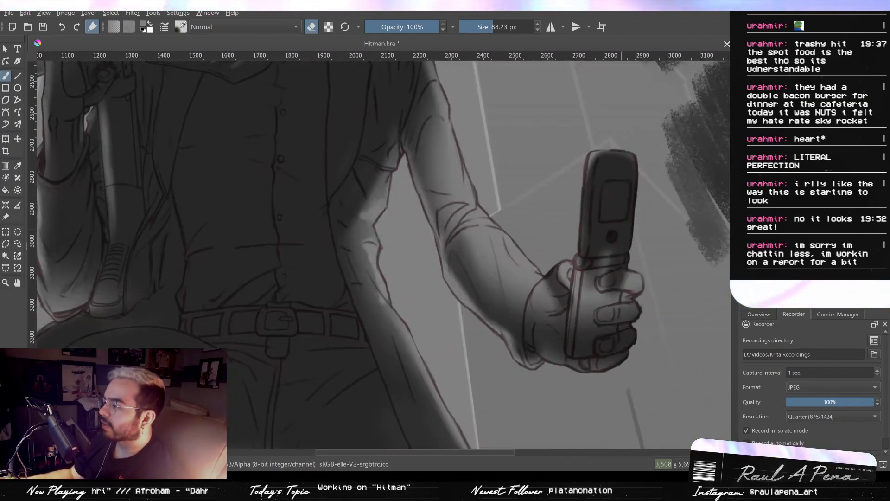
pyautogui.scroll(1, 600, 259)
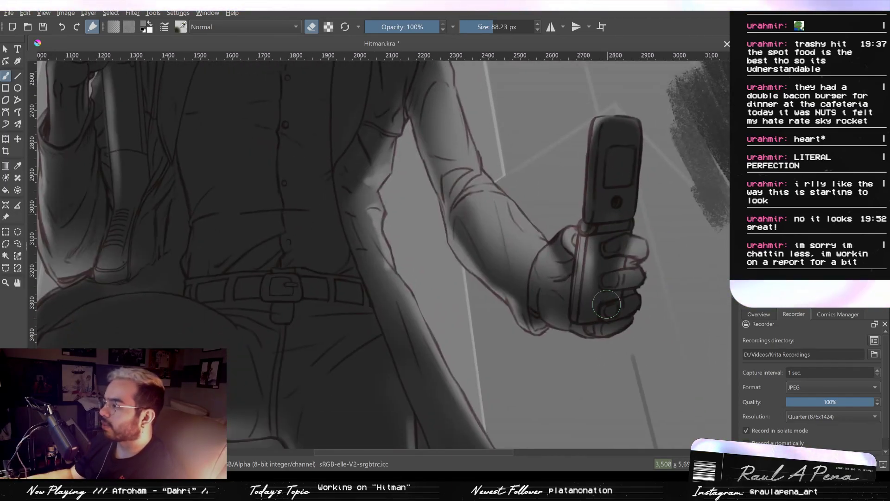
pyautogui.scroll(-2, 599, 291)
pyautogui.moveTo(600, 293); pyautogui.dragTo(563, 347)
pyautogui.moveTo(608, 169); pyautogui.dragTo(593, 132)
pyautogui.scroll(1, 552, 263)
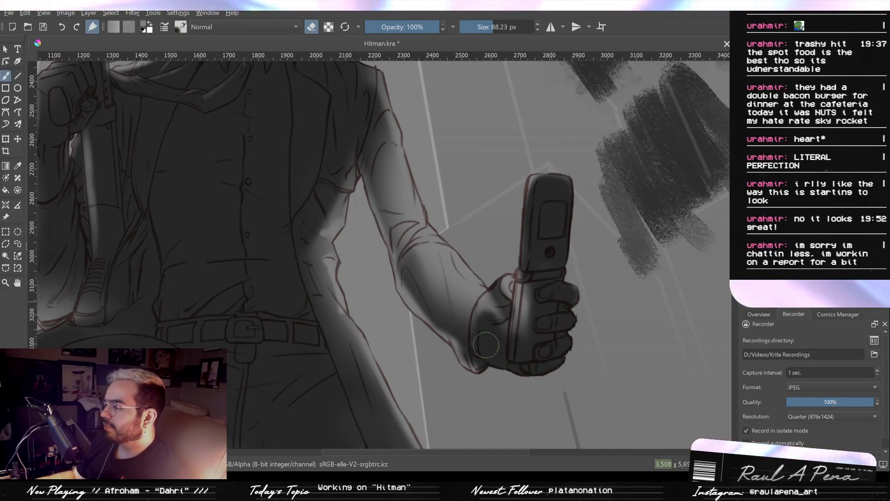
# - Relight the back of the glove at 88.23 px, soften it with the eraser at 332.81 px, and return to painting at 12.75 px
pyautogui.hotkey('ctrl', 'z')
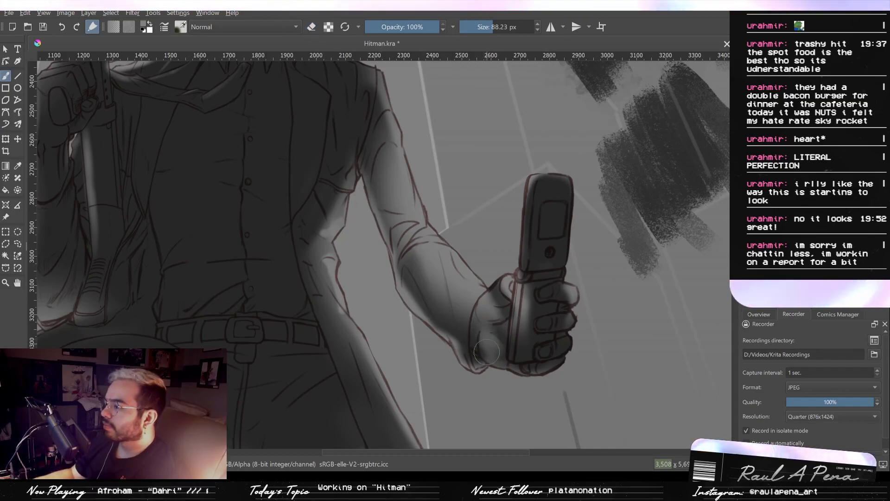
pyautogui.press('e')
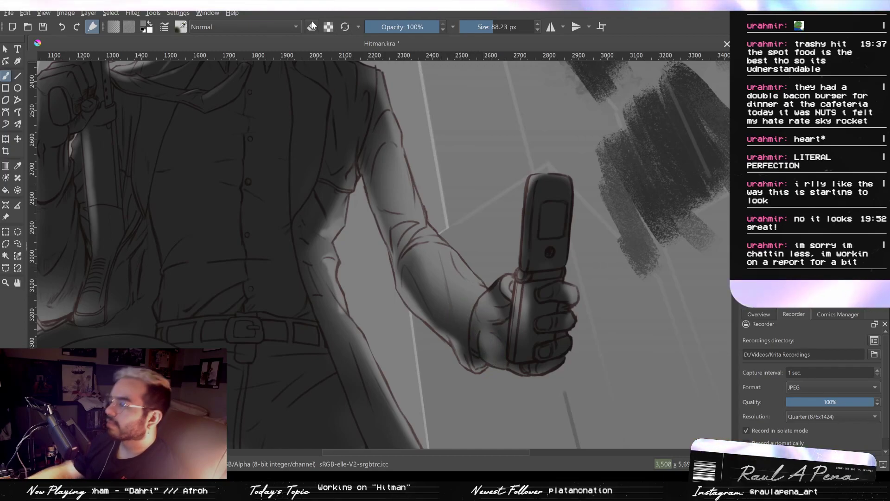
pyautogui.moveTo(516, 350); pyautogui.dragTo(581, 350)
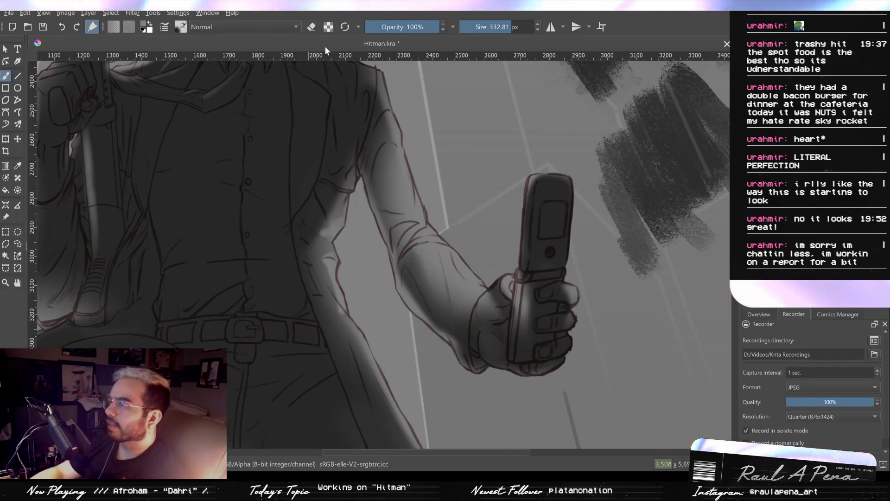
pyautogui.press('e')
pyautogui.moveTo(481, 366); pyautogui.dragTo(487, 366)
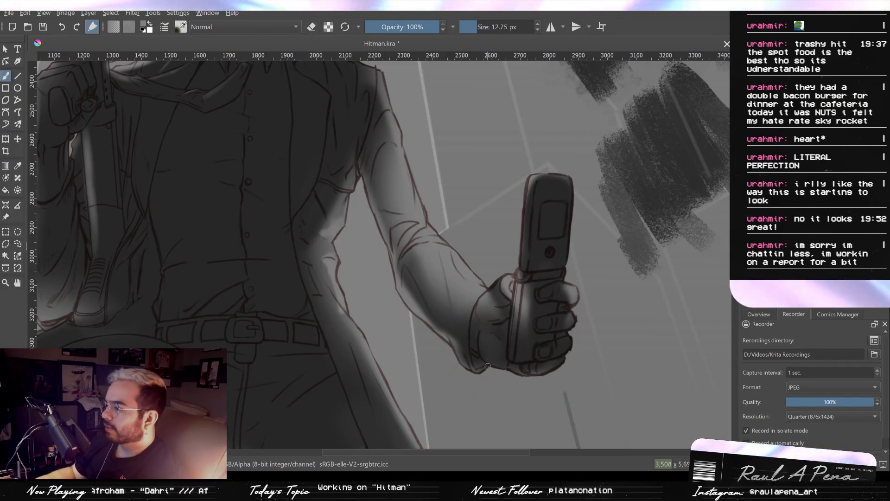
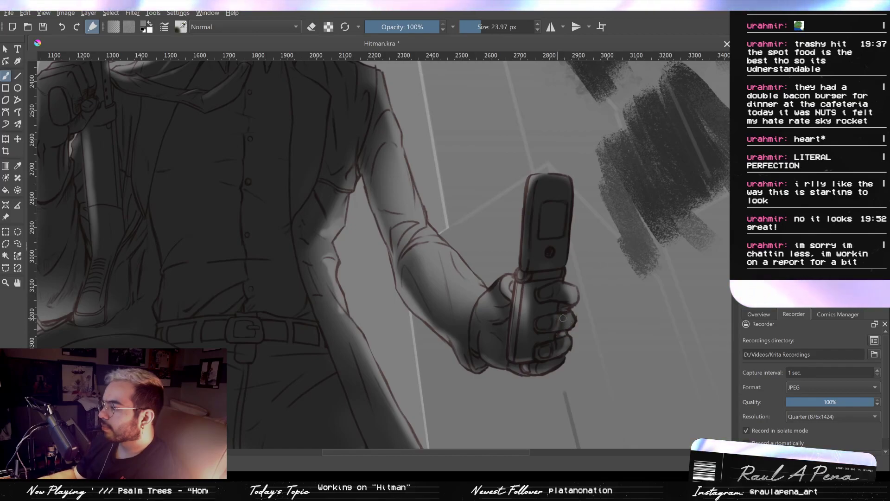
# - Paint light on the gloved fingers and lower edge of the phone hand with the brush at 23.97 and 42.77 px
pyautogui.moveTo(574, 321); pyautogui.dragTo(579, 321)
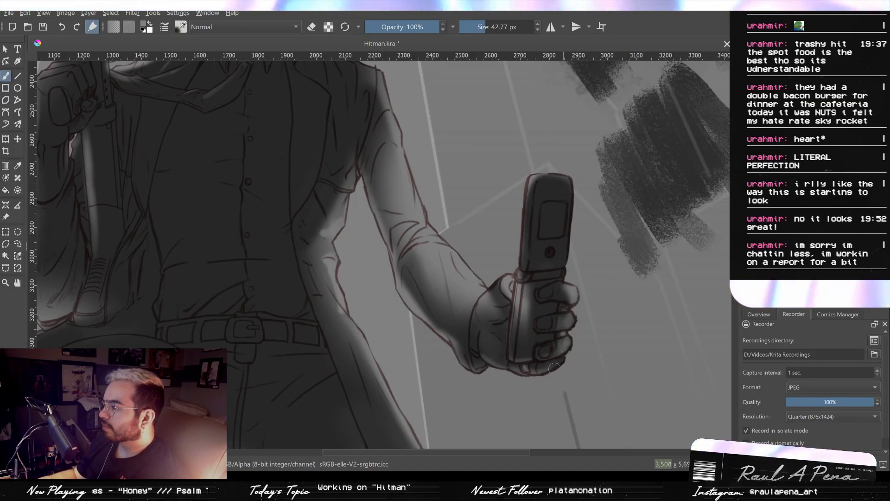
pyautogui.moveTo(584, 338)
pyautogui.mouseDown()
pyautogui.moveTo(576, 366)
pyautogui.moveTo(581, 342)
pyautogui.moveTo(587, 376)
pyautogui.moveTo(579, 331)
pyautogui.mouseUp()
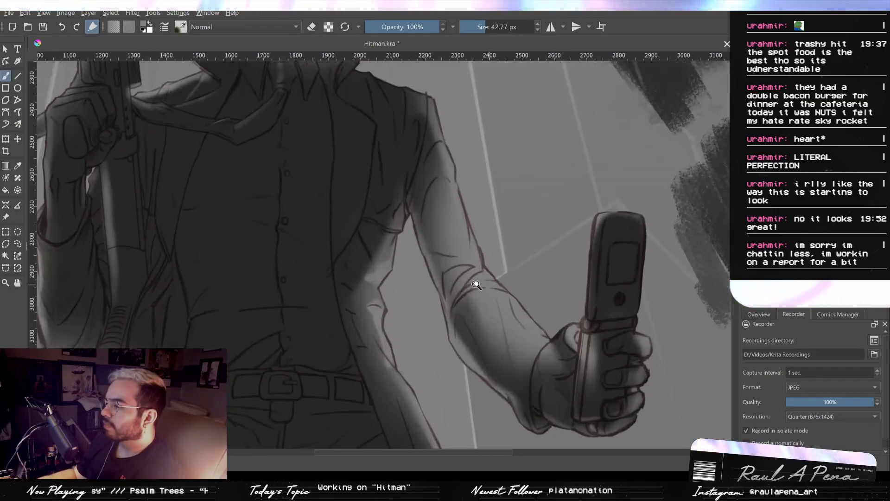
# - Darken the extended sleeve's elbow folds with the eraser at 70.62 px and its inner upper edge at 43.06 px
pyautogui.click(492, 27)
pyautogui.click(505, 27)
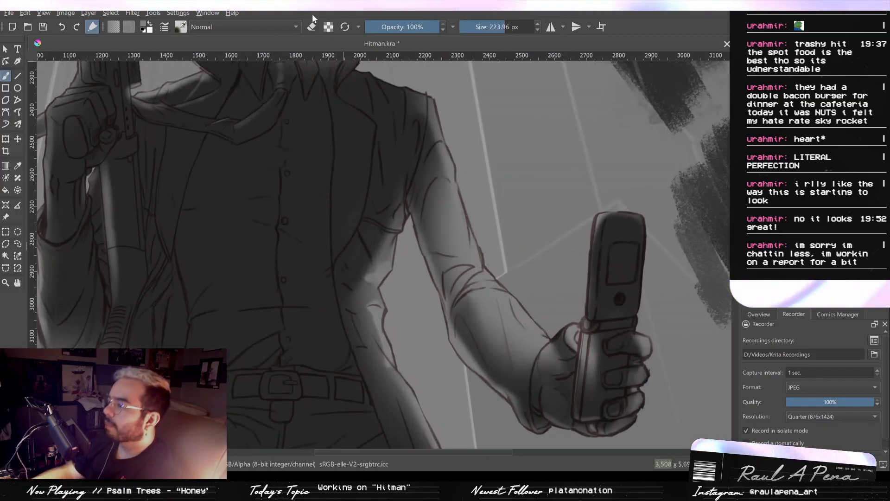
pyautogui.press('e')
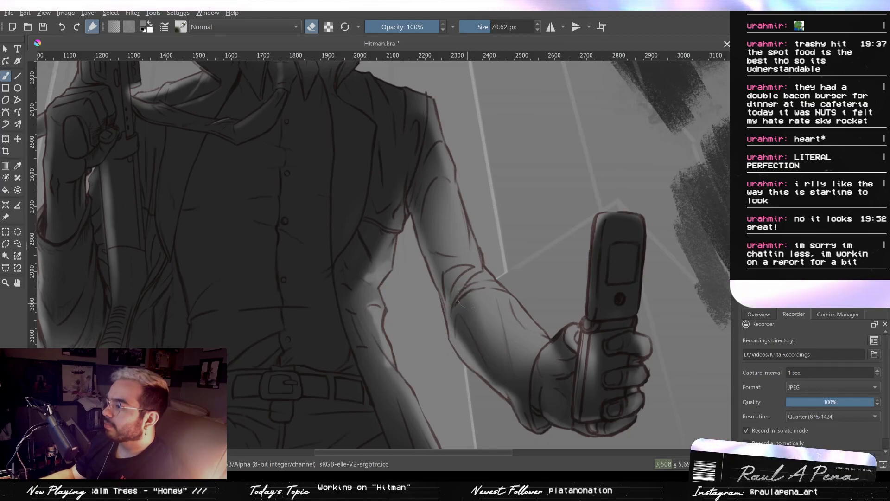
pyautogui.moveTo(465, 278); pyautogui.dragTo(444, 278)
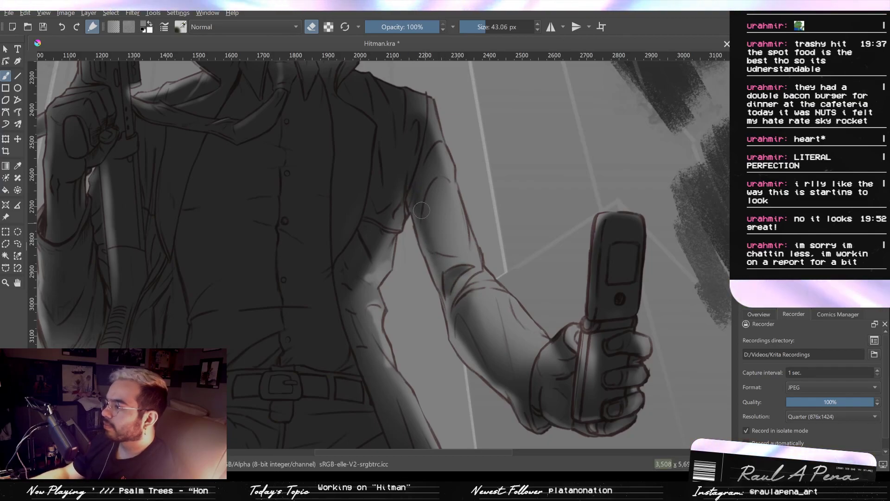
pyautogui.keyDown('shift'); pyautogui.moveTo(414, 187); pyautogui.dragTo(445, 188); pyautogui.keyUp('shift')
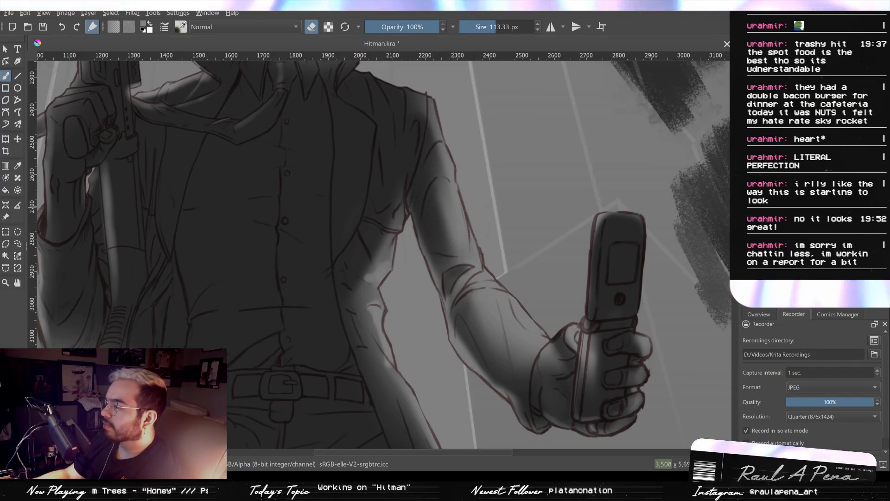
# - Soften the light on the extended upper arm and shoulder with the eraser at 113.33 px
pyautogui.moveTo(445, 153); pyautogui.dragTo(455, 202)
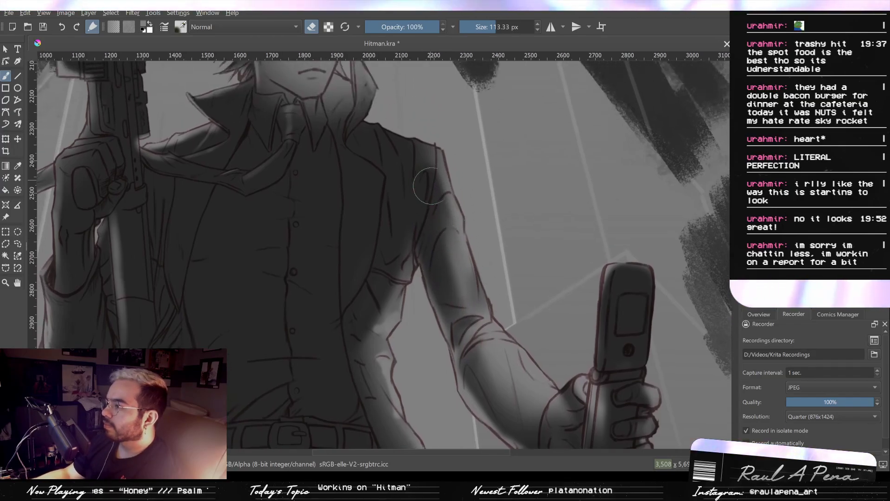
pyautogui.moveTo(453, 249)
pyautogui.mouseDown()
pyautogui.moveTo(449, 185)
pyautogui.moveTo(446, 217)
pyautogui.moveTo(488, 336)
pyautogui.mouseUp()
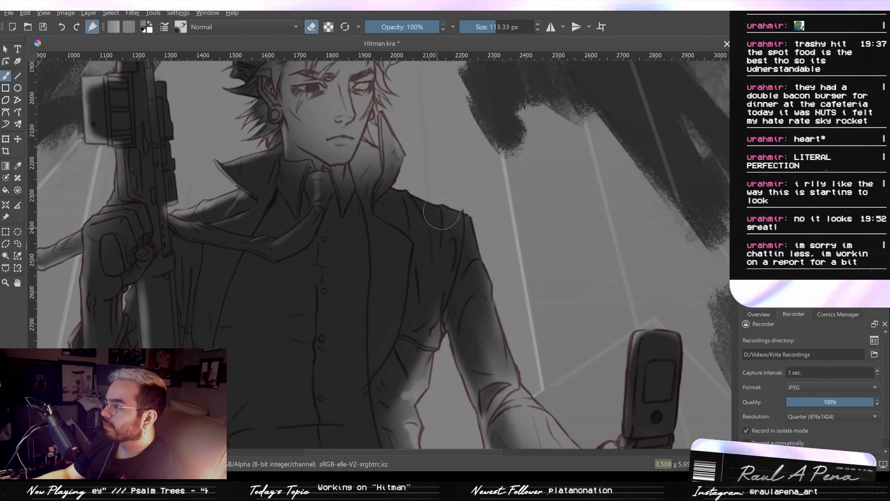
pyautogui.moveTo(482, 269); pyautogui.dragTo(477, 172)
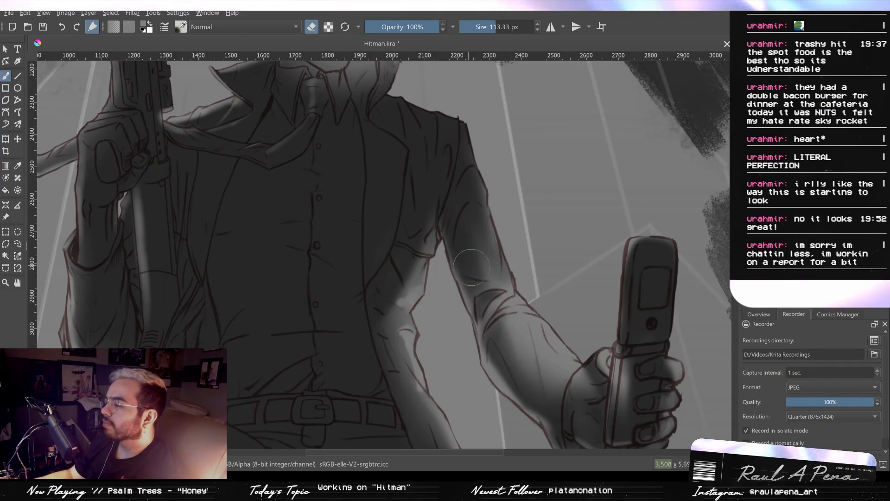
pyautogui.moveTo(482, 253); pyautogui.dragTo(492, 234)
pyautogui.moveTo(449, 175); pyautogui.dragTo(456, 200)
# - Undo the first stroke beside the neck and darken the inside of the raised coat collar with the eraser at 48.88 px
pyautogui.moveTo(424, 228)
pyautogui.keyDown('shift'); pyautogui.mouseDown()
pyautogui.moveTo(396, 227)
pyautogui.moveTo(373, 258)
pyautogui.mouseUp(); pyautogui.keyUp('shift')
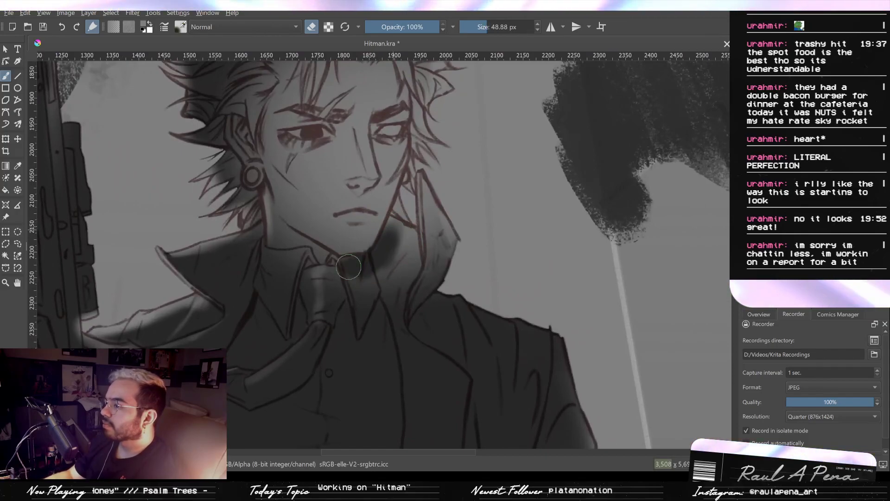
pyautogui.hotkey('ctrl', 'z')
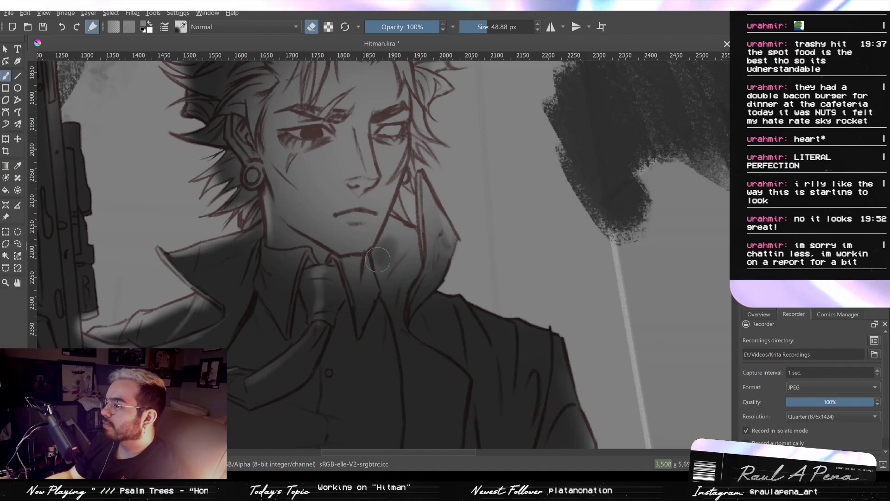
pyautogui.moveTo(377, 260)
pyautogui.mouseDown()
pyautogui.moveTo(391, 274)
pyautogui.moveTo(408, 254)
pyautogui.mouseUp()
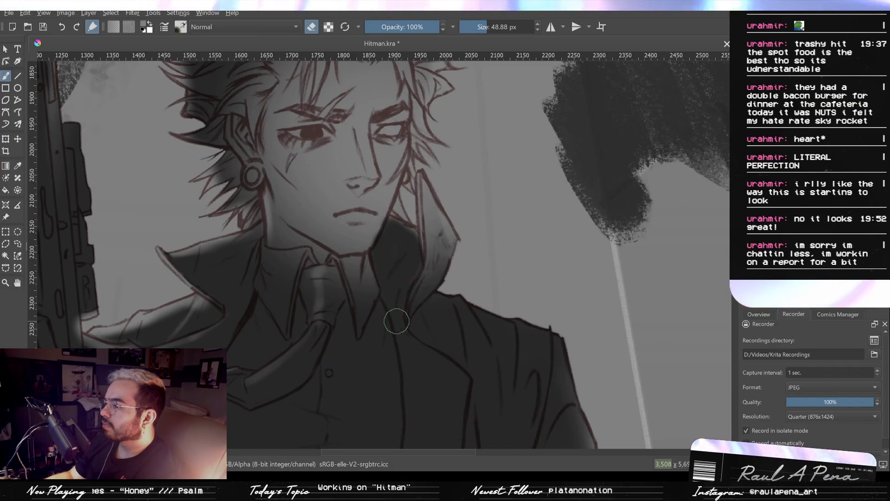
pyautogui.moveTo(431, 244); pyautogui.dragTo(425, 301)
# - Darken the ear, eye sockets and shadowed side of the nose bridge with the eraser at 59.17 and 20.06 px
pyautogui.moveTo(418, 258)
pyautogui.mouseDown()
pyautogui.moveTo(420, 307)
pyautogui.moveTo(310, 224)
pyautogui.moveTo(331, 202)
pyautogui.moveTo(314, 208)
pyautogui.moveTo(301, 197)
pyautogui.mouseUp()
pyautogui.moveTo(301, 237)
pyautogui.mouseDown()
pyautogui.moveTo(310, 272)
pyautogui.moveTo(318, 225)
pyautogui.mouseUp()
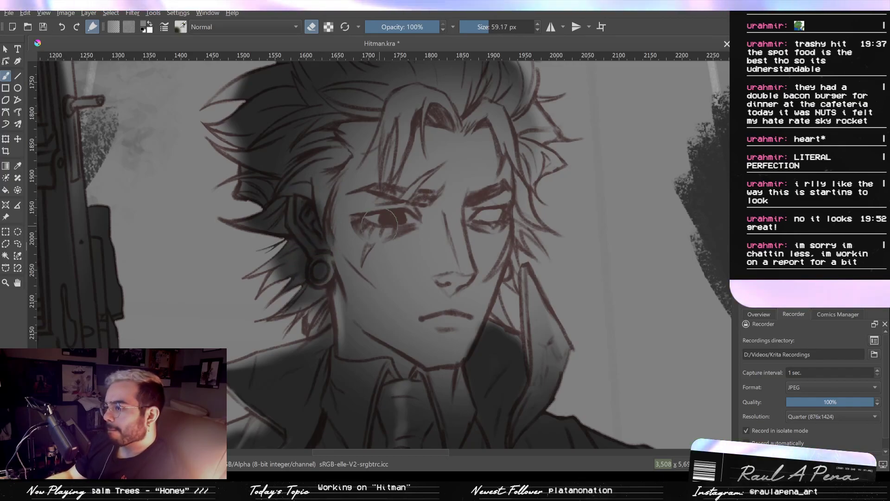
pyautogui.moveTo(380, 204)
pyautogui.keyDown('shift'); pyautogui.mouseDown()
pyautogui.moveTo(364, 198)
pyautogui.moveTo(386, 197)
pyautogui.mouseUp(); pyautogui.keyUp('shift')
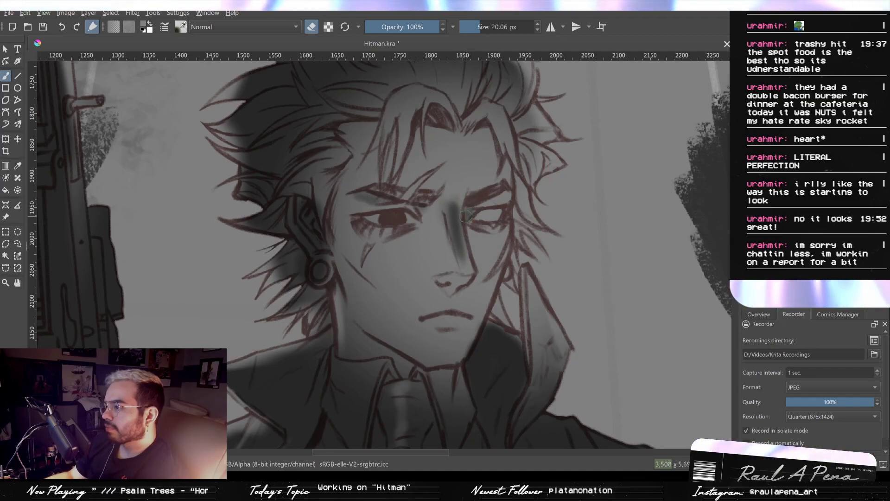
pyautogui.moveTo(486, 200); pyautogui.dragTo(500, 194)
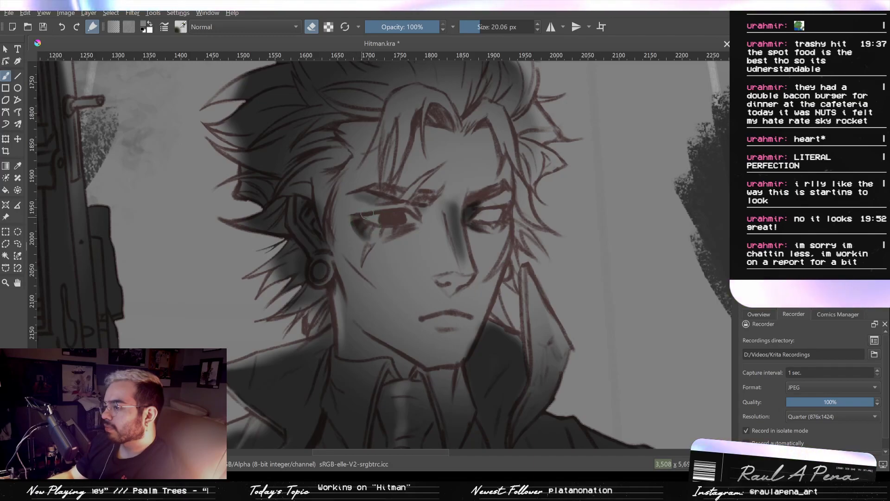
# - Darken the forehead below the fringe and the hair at the temple with the eraser, using 76.32 px at the temple
pyautogui.moveTo(421, 187); pyautogui.dragTo(416, 256)
pyautogui.moveTo(371, 209)
pyautogui.mouseDown()
pyautogui.moveTo(431, 178)
pyautogui.moveTo(398, 184)
pyautogui.moveTo(440, 193)
pyautogui.moveTo(408, 189)
pyautogui.moveTo(415, 190)
pyautogui.mouseUp()
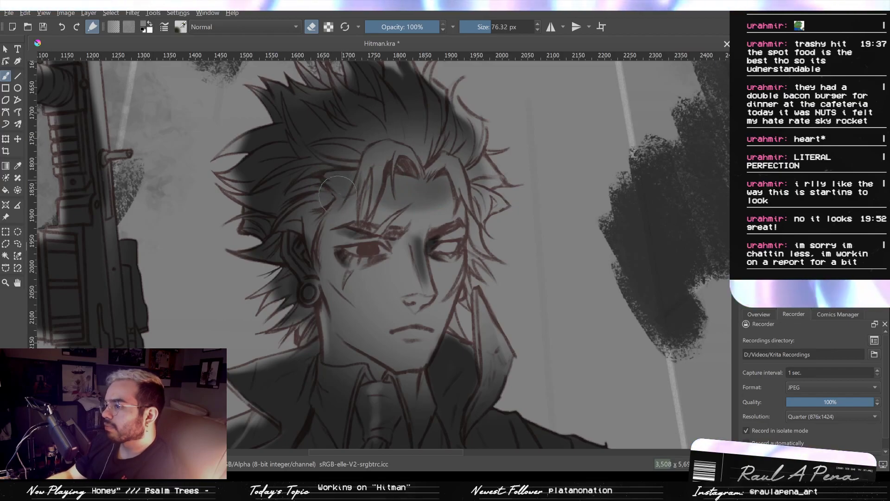
pyautogui.moveTo(337, 184)
pyautogui.mouseDown()
pyautogui.moveTo(323, 225)
pyautogui.moveTo(335, 185)
pyautogui.mouseUp()
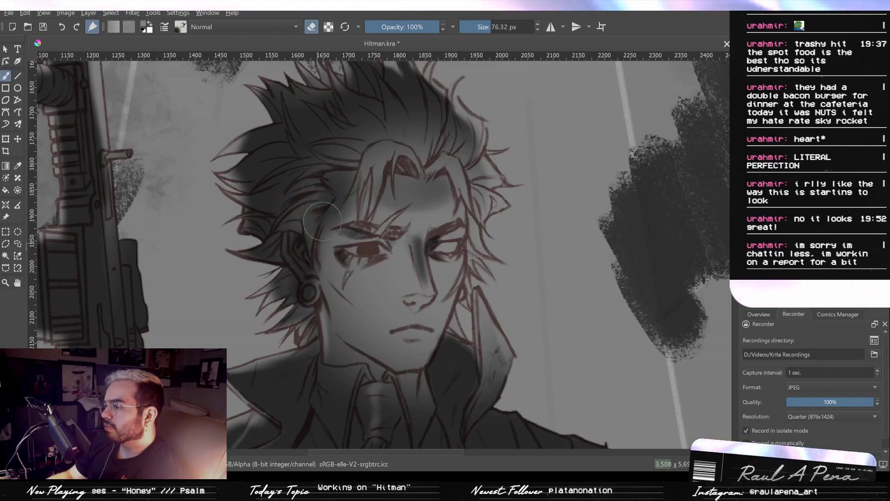
# - Shade the mouth and the area under the lower lip with the eraser, starting at 13.00 px
pyautogui.moveTo(324, 279)
pyautogui.mouseDown()
pyautogui.moveTo(327, 173)
pyautogui.moveTo(386, 125)
pyautogui.moveTo(390, 104)
pyautogui.mouseUp()
pyautogui.press('[')
pyautogui.press('[')
pyautogui.press('[')
pyautogui.press('[')
pyautogui.press('[')
pyautogui.press('[')
pyautogui.press('[')
pyautogui.press('[')
pyautogui.press('[')
pyautogui.press('[')
pyautogui.press('[')
pyautogui.press('[')
pyautogui.press('[')
pyautogui.press('[')
pyautogui.press('[')
pyautogui.press('[')
pyautogui.press('[')
pyautogui.press('[')
pyautogui.press('[')
pyautogui.press('[')
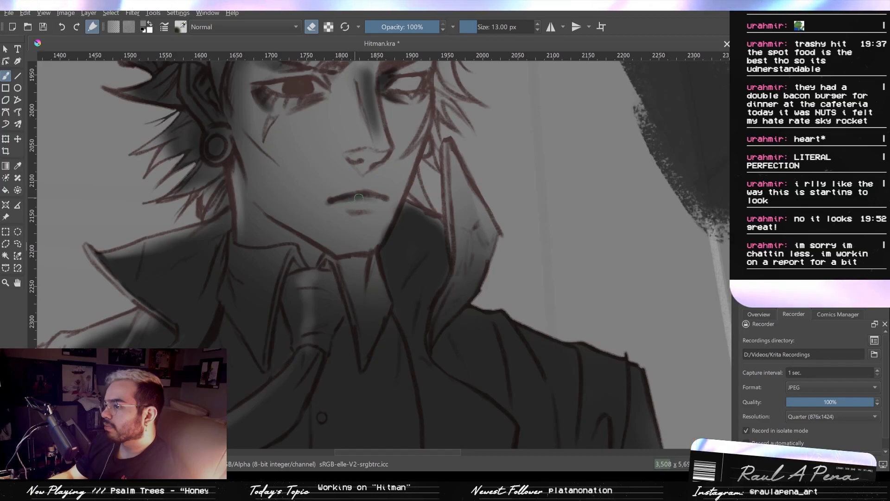
pyautogui.moveTo(341, 227)
pyautogui.mouseDown()
pyautogui.moveTo(370, 223)
pyautogui.moveTo(348, 224)
pyautogui.moveTo(366, 222)
pyautogui.moveTo(350, 223)
pyautogui.moveTo(381, 269)
pyautogui.mouseUp()
pyautogui.moveTo(400, 243); pyautogui.dragTo(401, 204)
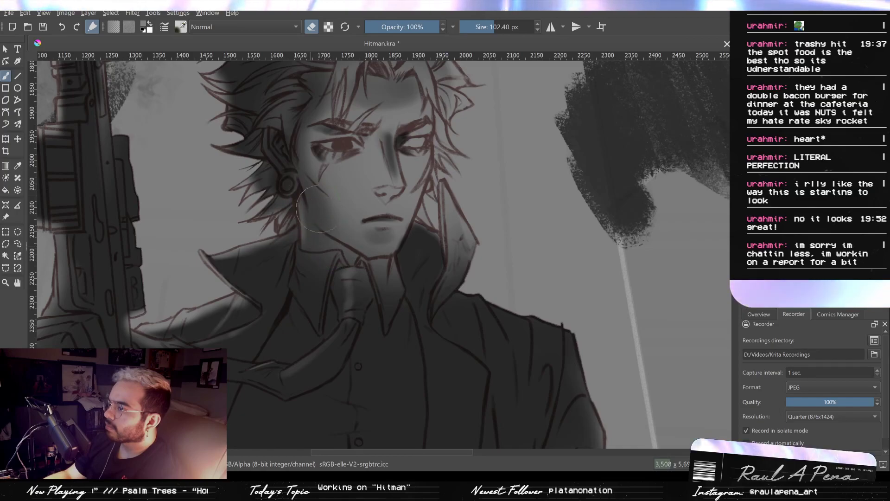
# - Soften the light on the jaw and along the coat below the extended arm with the eraser at 102.40 px
pyautogui.moveTo(301, 185); pyautogui.dragTo(320, 235)
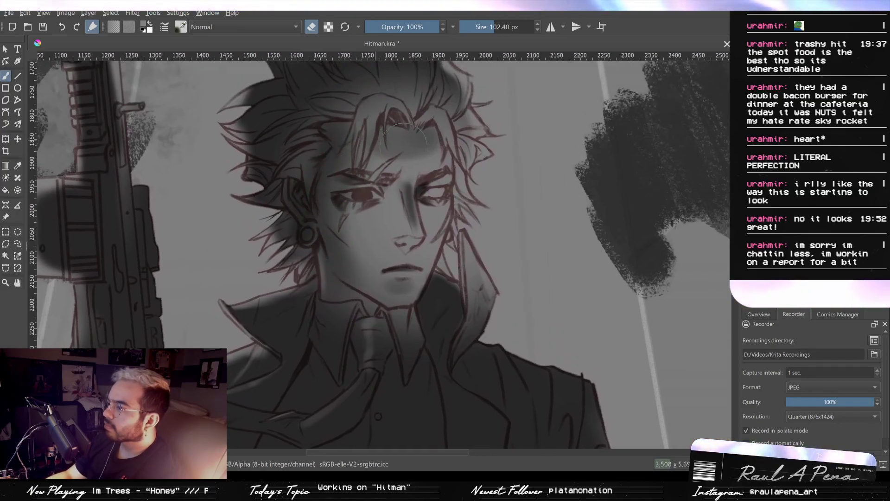
pyautogui.moveTo(439, 145); pyautogui.dragTo(396, 179)
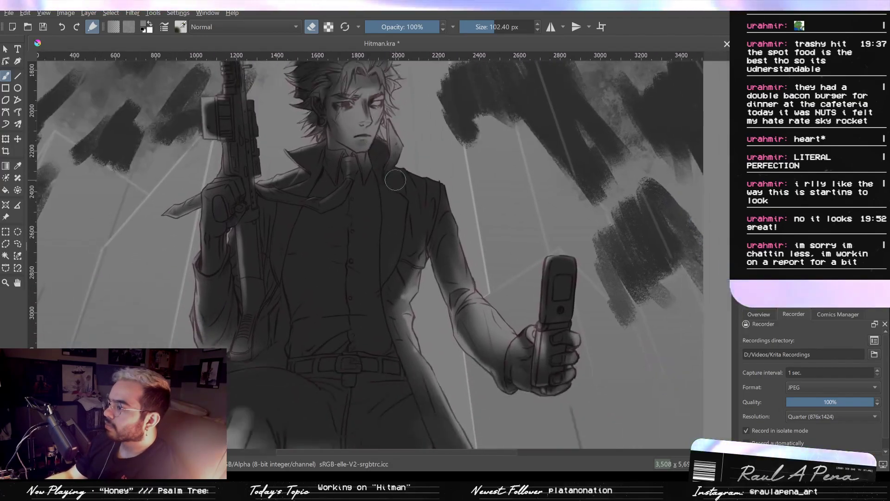
pyautogui.moveTo(414, 251); pyautogui.dragTo(456, 364)
pyautogui.moveTo(424, 260); pyautogui.dragTo(422, 227)
pyautogui.moveTo(408, 204); pyautogui.dragTo(448, 304)
pyautogui.moveTo(419, 238); pyautogui.dragTo(420, 213)
# - Darken the spiky hair at the crown with the soft eraser at 137.37 px
pyautogui.moveTo(415, 146); pyautogui.dragTo(434, 147)
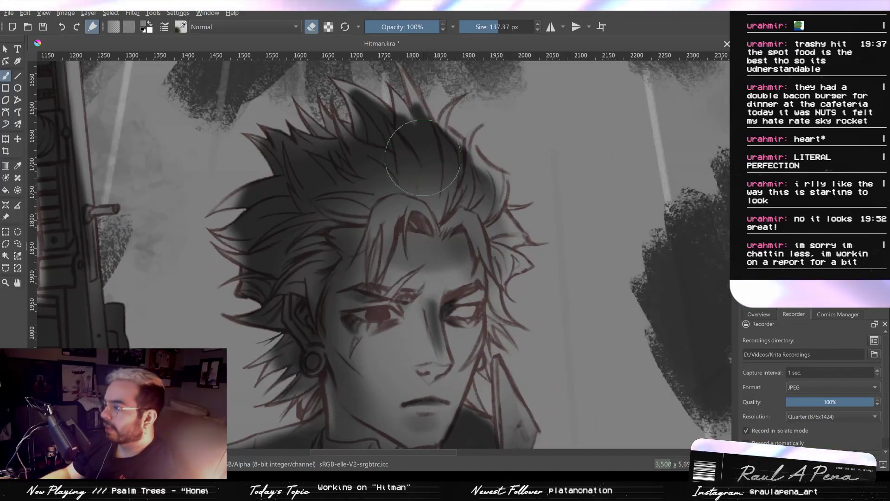
pyautogui.moveTo(362, 145); pyautogui.dragTo(331, 145)
pyautogui.moveTo(429, 167); pyautogui.dragTo(408, 197)
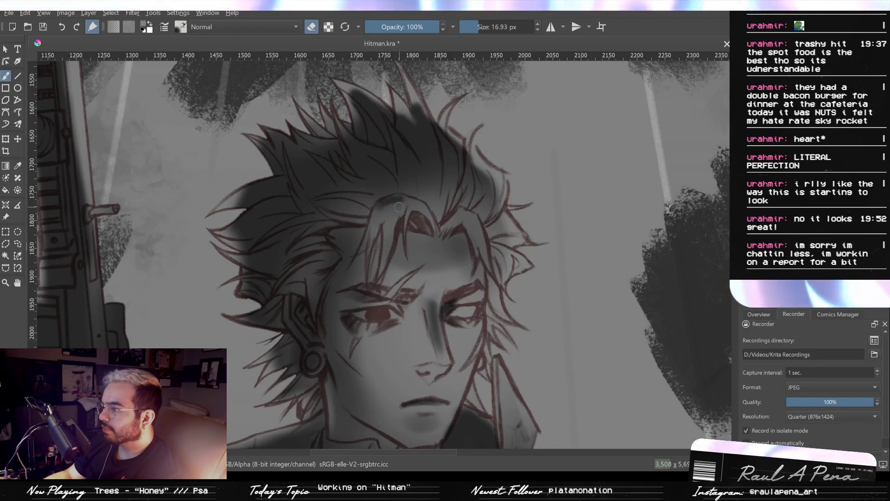
# - Darken the hair around the fringe roots and above the ear with the eraser at 16.93, 31.45 and 89.68 px
pyautogui.moveTo(397, 199)
pyautogui.mouseDown()
pyautogui.moveTo(406, 201)
pyautogui.moveTo(374, 214)
pyautogui.mouseUp()
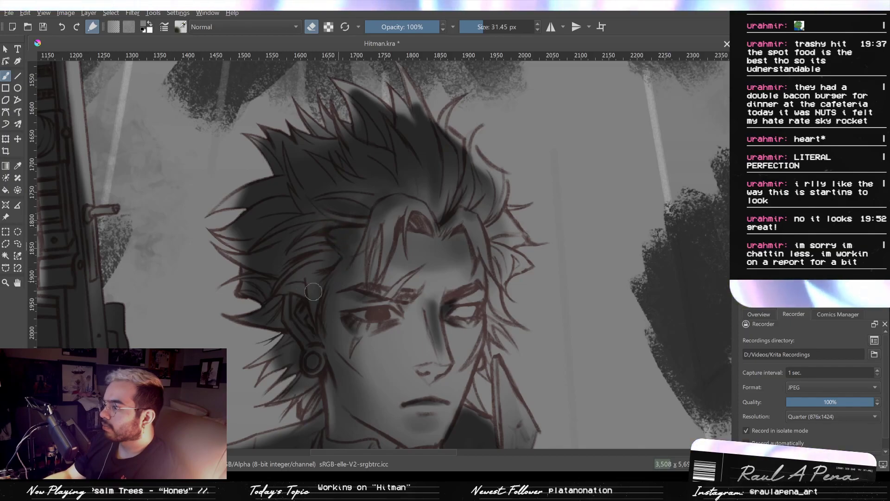
pyautogui.moveTo(319, 247); pyautogui.dragTo(351, 257)
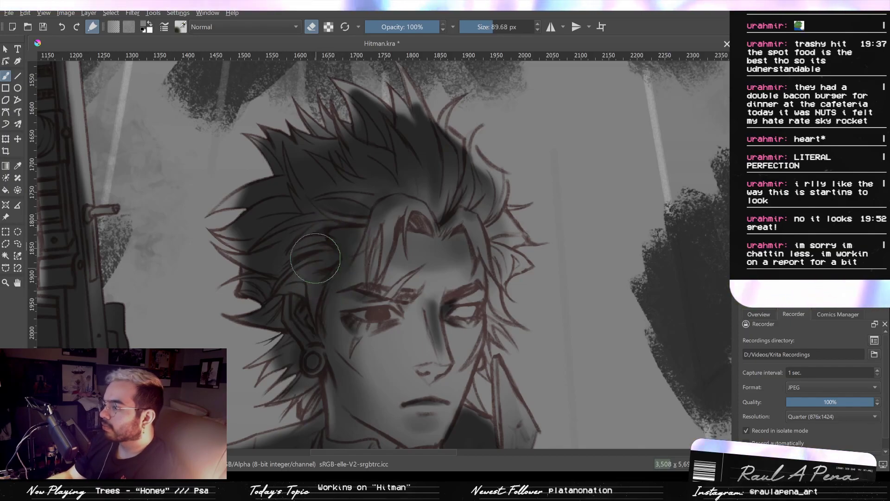
pyautogui.moveTo(281, 251)
pyautogui.mouseDown()
pyautogui.moveTo(291, 246)
pyautogui.moveTo(282, 285)
pyautogui.moveTo(280, 271)
pyautogui.moveTo(308, 321)
pyautogui.moveTo(328, 230)
pyautogui.mouseUp()
# - Shade beneath the eyebrow with the eraser at 7.71 px and refine the brow and top of the nose bridge at 14.39 px
pyautogui.moveTo(376, 246)
pyautogui.mouseDown()
pyautogui.moveTo(400, 173)
pyautogui.moveTo(378, 173)
pyautogui.mouseUp()
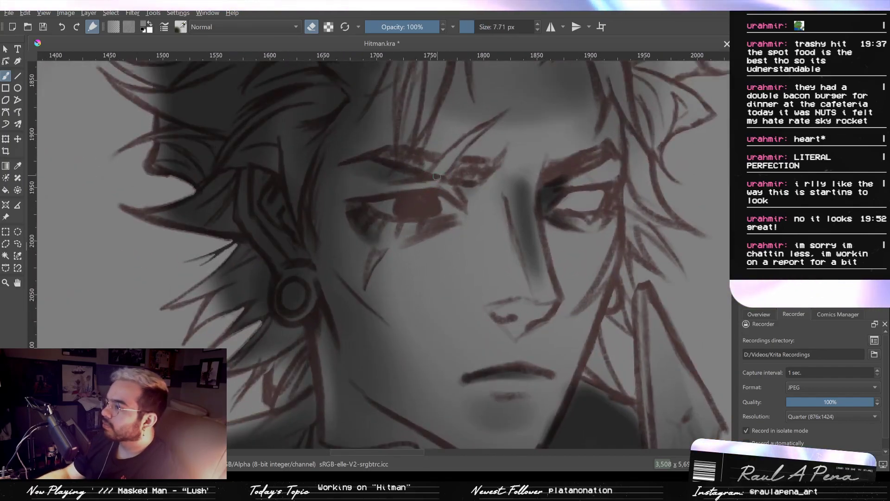
pyautogui.moveTo(441, 175)
pyautogui.mouseDown()
pyautogui.moveTo(453, 152)
pyautogui.moveTo(485, 130)
pyautogui.moveTo(420, 153)
pyautogui.mouseUp()
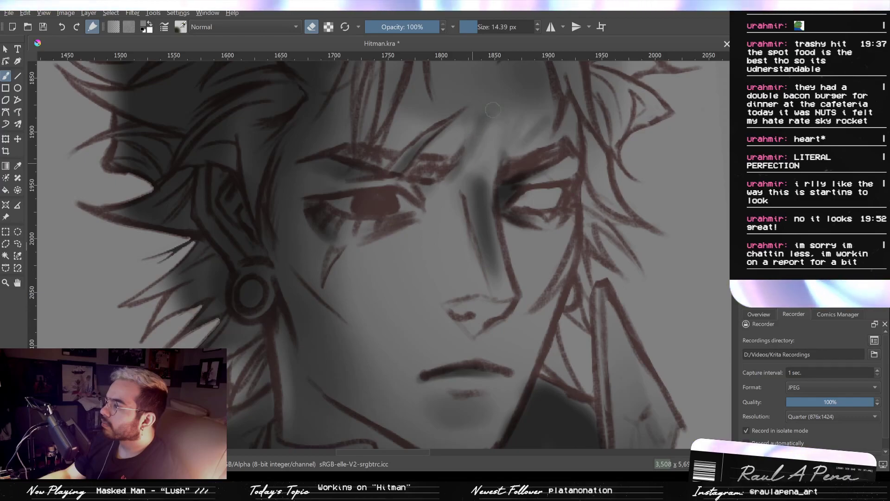
pyautogui.moveTo(485, 169)
pyautogui.mouseDown()
pyautogui.moveTo(484, 123)
pyautogui.moveTo(490, 171)
pyautogui.moveTo(492, 135)
pyautogui.moveTo(479, 208)
pyautogui.mouseUp()
pyautogui.moveTo(502, 164)
pyautogui.mouseDown()
pyautogui.moveTo(473, 195)
pyautogui.moveTo(491, 116)
pyautogui.moveTo(484, 163)
pyautogui.moveTo(493, 191)
pyautogui.mouseUp()
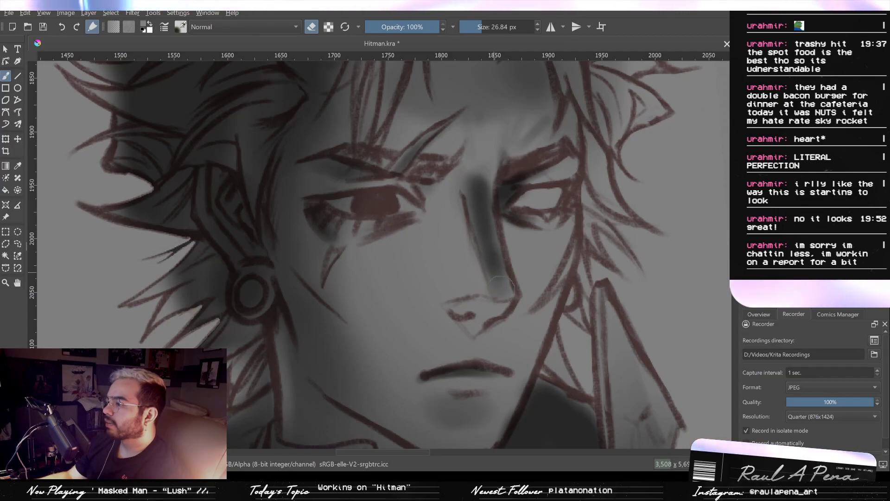
# - Darken the shadowed side of the nose with the eraser at 26.84 and 53.83 px
pyautogui.moveTo(458, 217)
pyautogui.mouseDown()
pyautogui.moveTo(479, 220)
pyautogui.moveTo(468, 248)
pyautogui.moveTo(468, 202)
pyautogui.moveTo(465, 287)
pyautogui.moveTo(472, 268)
pyautogui.moveTo(444, 289)
pyautogui.moveTo(478, 273)
pyautogui.moveTo(468, 213)
pyautogui.moveTo(477, 212)
pyautogui.moveTo(483, 282)
pyautogui.mouseUp()
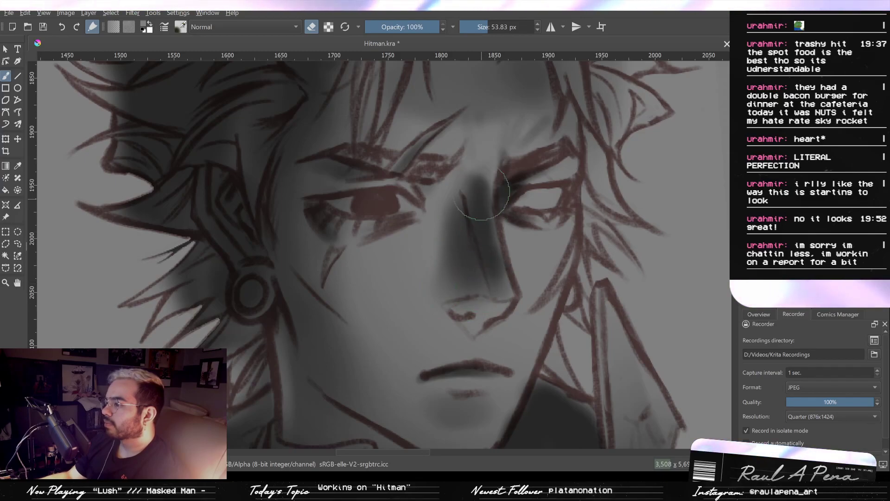
pyautogui.moveTo(481, 197); pyautogui.dragTo(489, 269)
pyautogui.moveTo(502, 235); pyautogui.dragTo(470, 235)
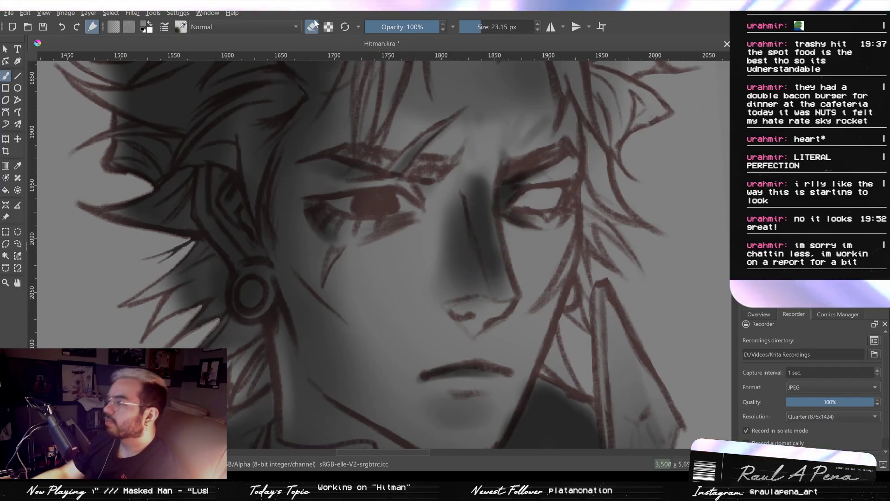
# - Return to painting and add thin light along the nose bridge and tip, with the brush at 7.42 px
pyautogui.moveTo(490, 199)
pyautogui.mouseDown()
pyautogui.moveTo(500, 180)
pyautogui.moveTo(498, 221)
pyautogui.moveTo(508, 180)
pyautogui.mouseUp()
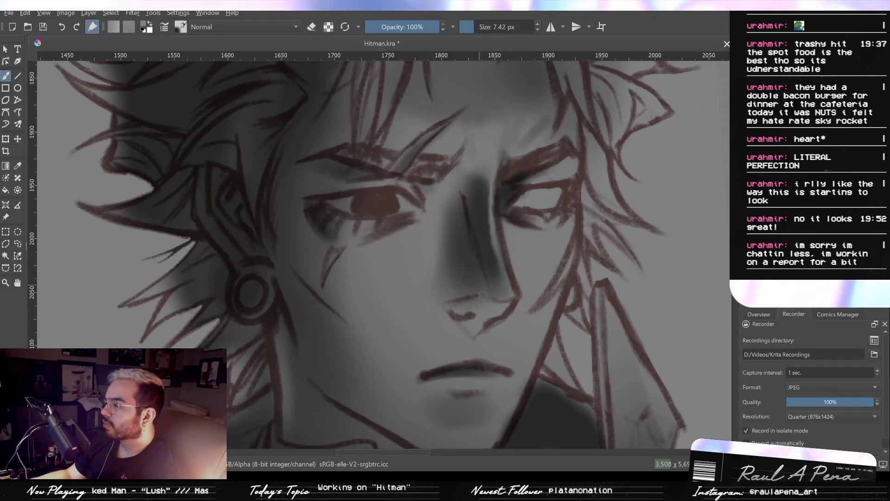
pyautogui.moveTo(473, 316); pyautogui.dragTo(488, 316)
# - Darken above the upper lip with the eraser at 30.36 px, and shade the cheeks beside the nose at 26.13 and 50.64 px
pyautogui.press('e')
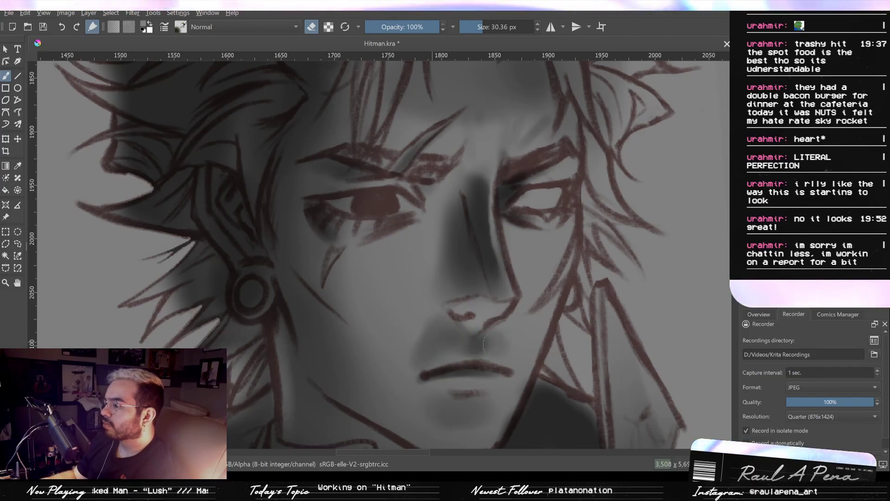
pyautogui.moveTo(512, 345)
pyautogui.mouseDown()
pyautogui.moveTo(513, 354)
pyautogui.moveTo(436, 256)
pyautogui.moveTo(366, 139)
pyautogui.moveTo(405, 160)
pyautogui.moveTo(399, 137)
pyautogui.moveTo(401, 207)
pyautogui.moveTo(380, 174)
pyautogui.moveTo(415, 160)
pyautogui.moveTo(445, 176)
pyautogui.moveTo(448, 134)
pyautogui.mouseUp()
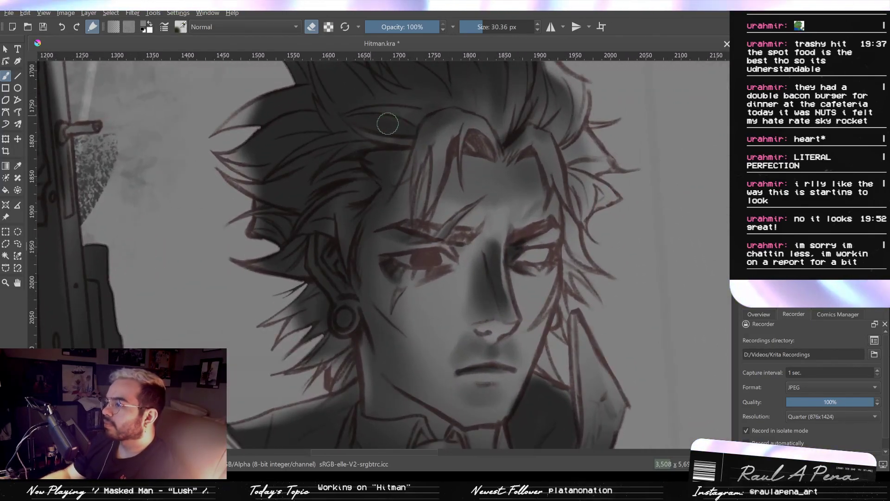
pyautogui.moveTo(495, 206)
pyautogui.mouseDown()
pyautogui.moveTo(505, 252)
pyautogui.moveTo(446, 260)
pyautogui.mouseUp()
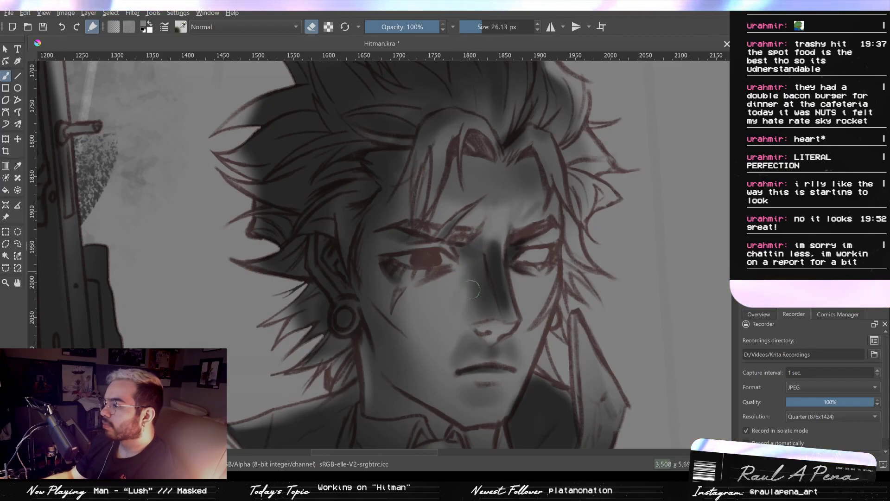
pyautogui.moveTo(427, 296); pyautogui.dragTo(445, 295)
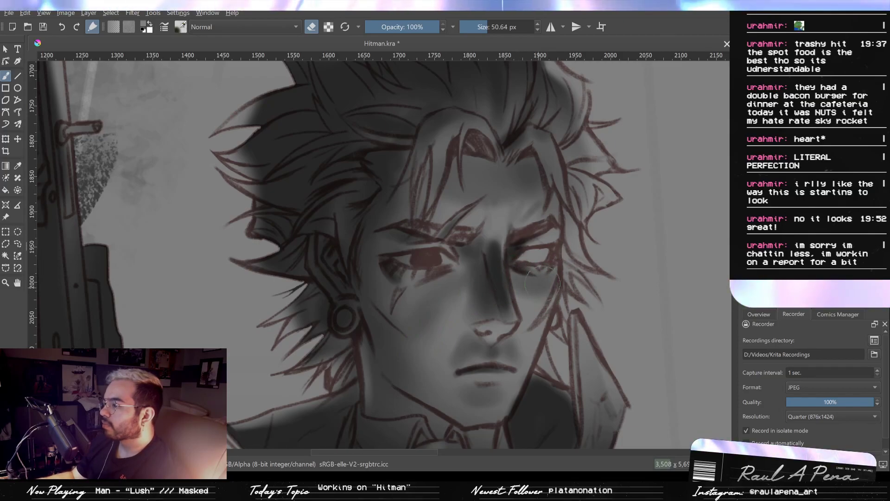
# - Darken the far-side hair and the adjoining edge of the face with the eraser at 50.64, 27.19 and 12.34 px
pyautogui.moveTo(566, 183)
pyautogui.mouseDown()
pyautogui.moveTo(574, 253)
pyautogui.moveTo(566, 186)
pyautogui.mouseUp()
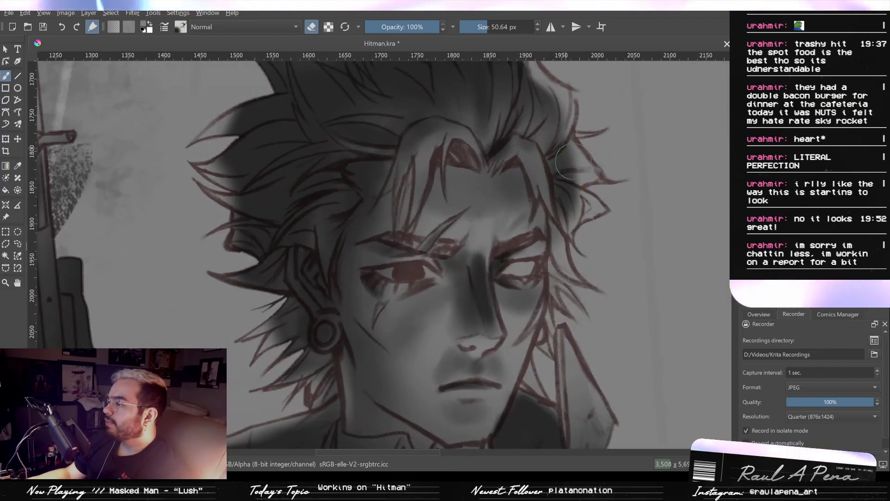
pyautogui.moveTo(576, 223); pyautogui.dragTo(558, 223)
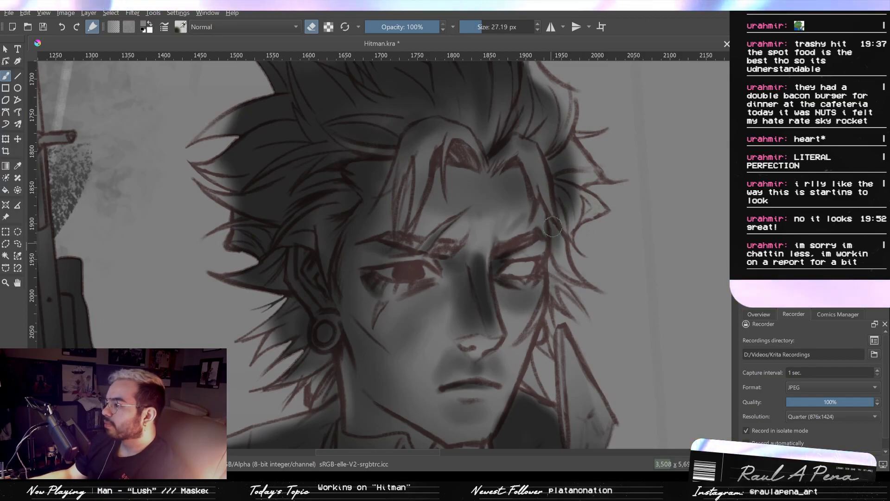
pyautogui.moveTo(548, 277); pyautogui.dragTo(560, 233)
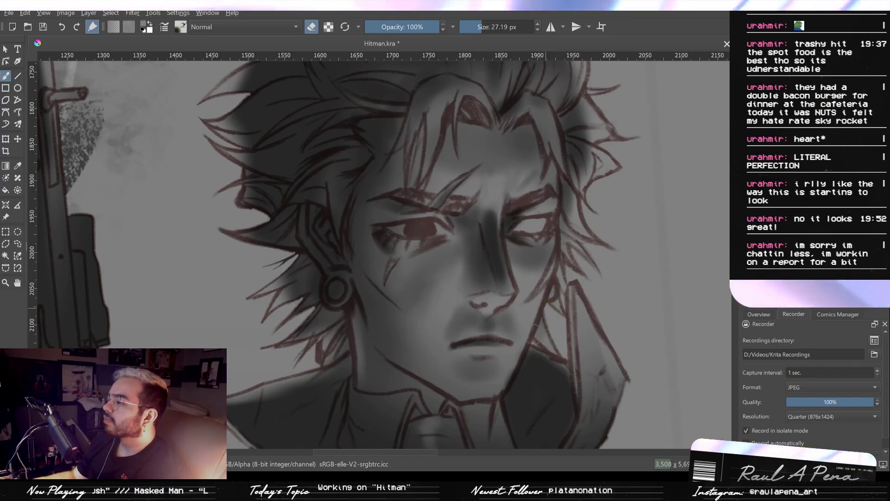
pyautogui.moveTo(544, 330)
pyautogui.keyDown('shift'); pyautogui.mouseDown()
pyautogui.moveTo(535, 330)
pyautogui.moveTo(566, 332)
pyautogui.moveTo(527, 295)
pyautogui.moveTo(516, 162)
pyautogui.mouseUp(); pyautogui.keyUp('shift')
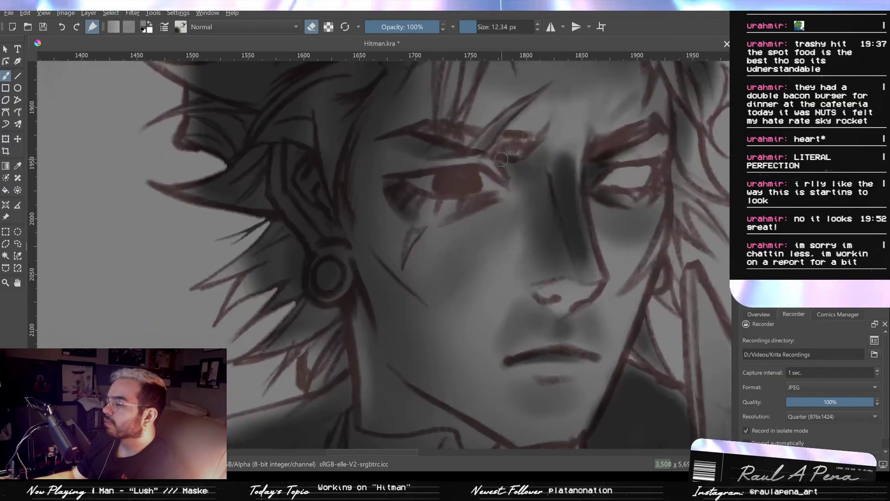
# - Return to painting and add a small highlight inside the round ear plug with the brush at 12.14 px
pyautogui.click(316, 27)
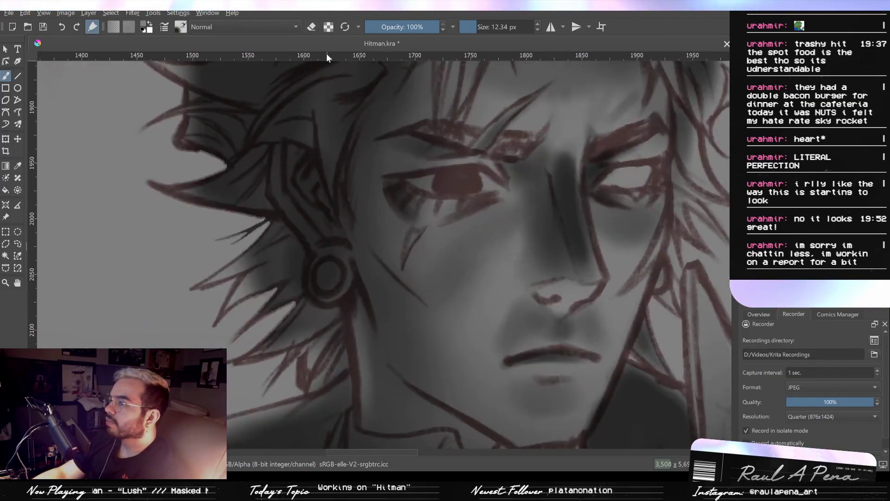
pyautogui.click(333, 282)
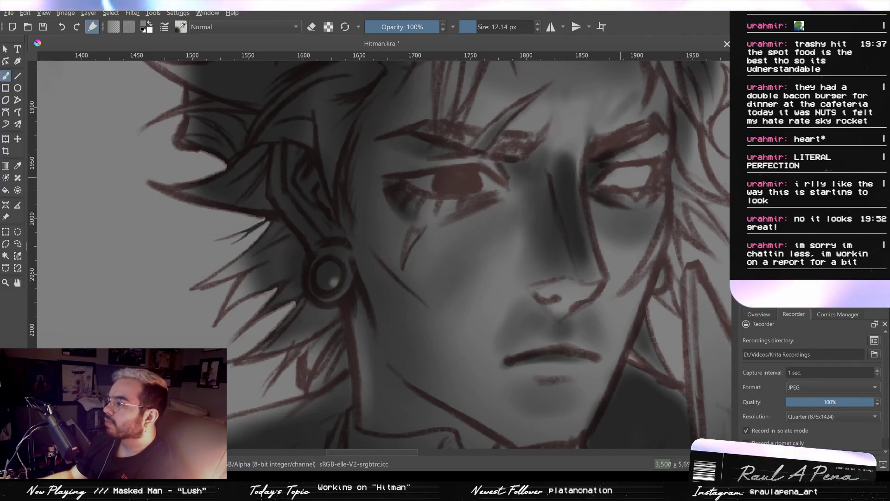
pyautogui.moveTo(495, 180); pyautogui.dragTo(458, 225)
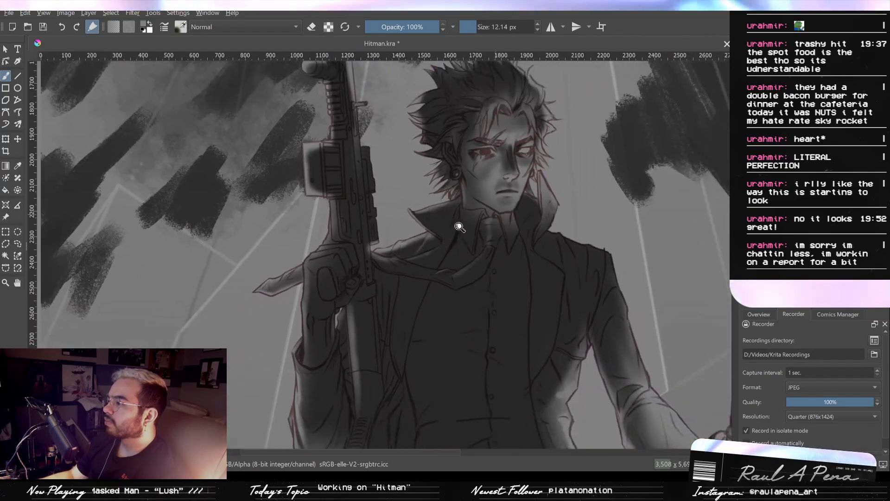
pyautogui.press('2')
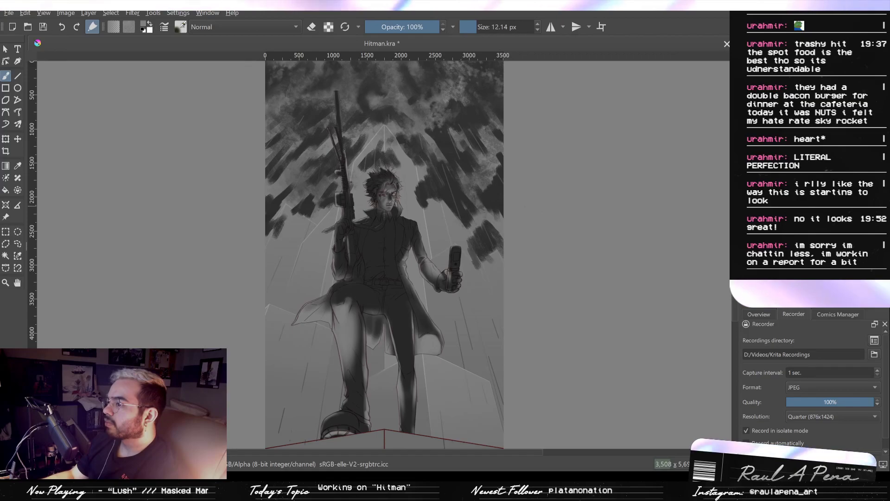
# - Block in a solid yellow oval glow around the raised flip phone's upper half with the textured brush at 90 px
pyautogui.moveTo(485, 227); pyautogui.dragTo(562, 165)
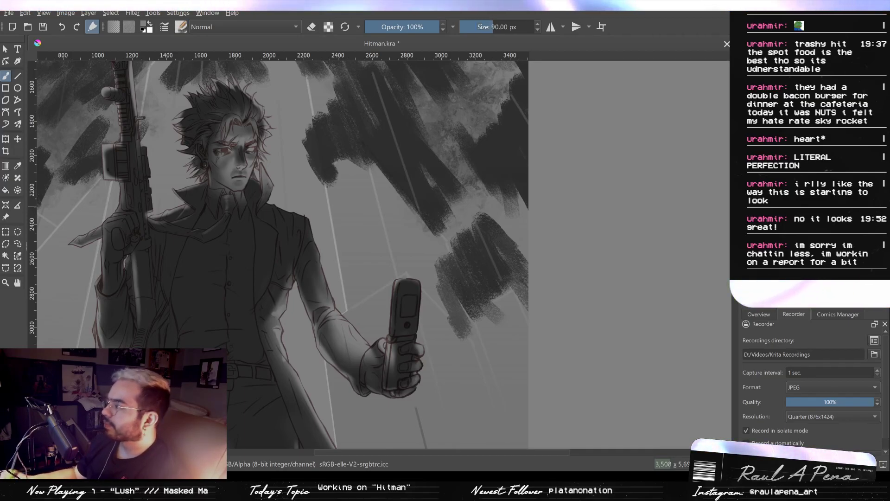
pyautogui.moveTo(400, 282)
pyautogui.mouseDown()
pyautogui.moveTo(520, 252)
pyautogui.moveTo(461, 276)
pyautogui.moveTo(481, 257)
pyautogui.moveTo(486, 274)
pyautogui.moveTo(451, 295)
pyautogui.mouseUp()
pyautogui.hotkey('ctrl', 'z')
pyautogui.moveTo(478, 262)
pyautogui.mouseDown()
pyautogui.moveTo(482, 320)
pyautogui.moveTo(468, 322)
pyautogui.moveTo(494, 313)
pyautogui.mouseUp()
pyautogui.moveTo(480, 280); pyautogui.dragTo(473, 320)
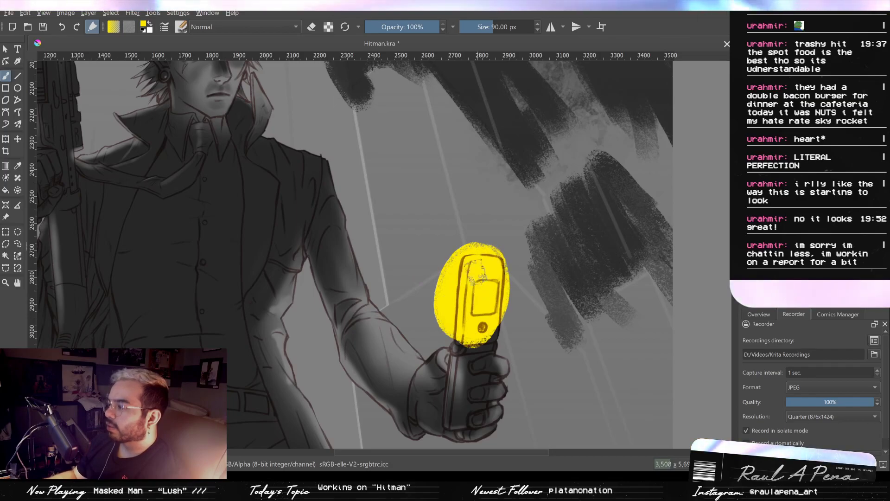
# - Try painting a broad yellow beam between the face and the phone at 90 px, and undo the strokes
pyautogui.moveTo(464, 245)
pyautogui.mouseDown()
pyautogui.moveTo(479, 324)
pyautogui.moveTo(320, 214)
pyautogui.mouseUp()
pyautogui.moveTo(251, 122); pyautogui.dragTo(367, 257)
pyautogui.moveTo(287, 181); pyautogui.dragTo(370, 251)
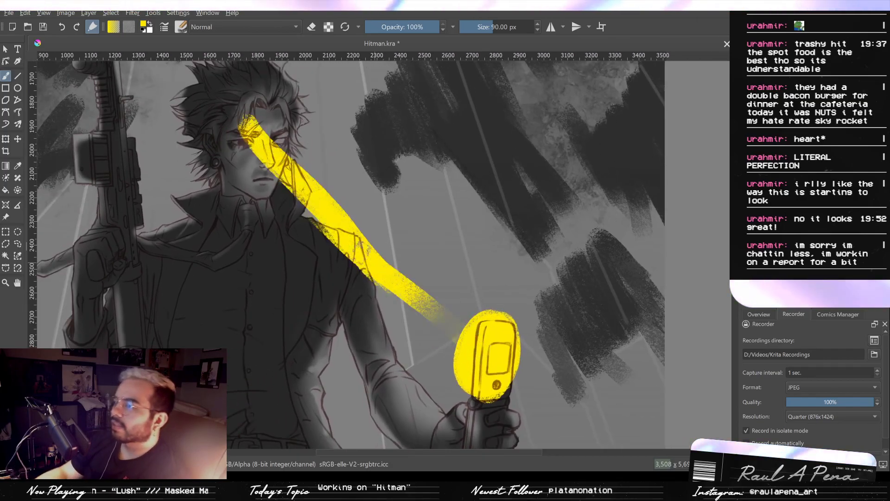
pyautogui.hotkey('ctrl', 'z')
pyautogui.hotkey('ctrl', 'z')
pyautogui.hotkey('ctrl', 'z')
pyautogui.hotkey('ctrl', 'z')
pyautogui.moveTo(253, 138); pyautogui.dragTo(364, 268)
pyautogui.hotkey('ctrl', 'z')
# - Paint a yellow light beam from the face to the phone, with short rays above the phone and across the wrist, at 90 px
pyautogui.moveTo(256, 139); pyautogui.dragTo(388, 285)
pyautogui.moveTo(360, 237)
pyautogui.mouseDown()
pyautogui.moveTo(491, 387)
pyautogui.moveTo(265, 160)
pyautogui.mouseUp()
pyautogui.moveTo(382, 228)
pyautogui.mouseDown()
pyautogui.moveTo(480, 290)
pyautogui.moveTo(537, 266)
pyautogui.moveTo(563, 274)
pyautogui.mouseUp()
pyautogui.moveTo(515, 290); pyautogui.dragTo(519, 204)
pyautogui.moveTo(547, 287); pyautogui.dragTo(537, 253)
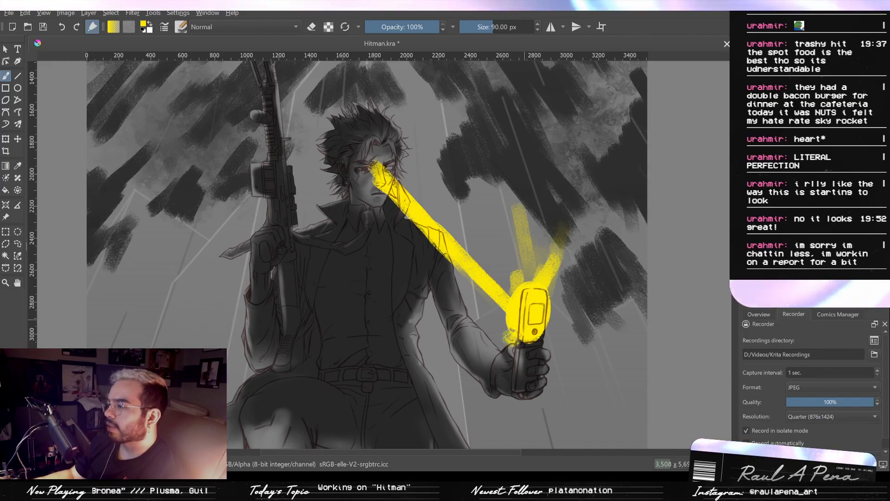
pyautogui.moveTo(517, 331)
pyautogui.mouseDown()
pyautogui.moveTo(468, 358)
pyautogui.moveTo(472, 383)
pyautogui.mouseUp()
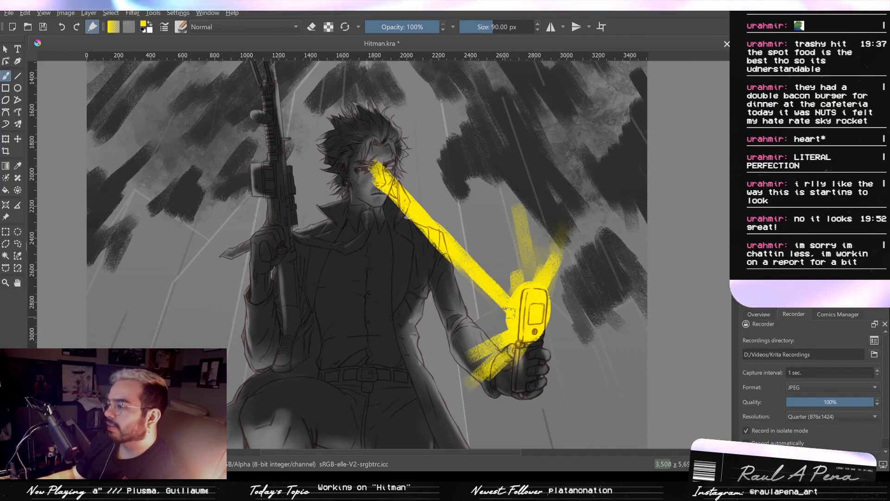
pyautogui.moveTo(506, 353); pyautogui.dragTo(489, 378)
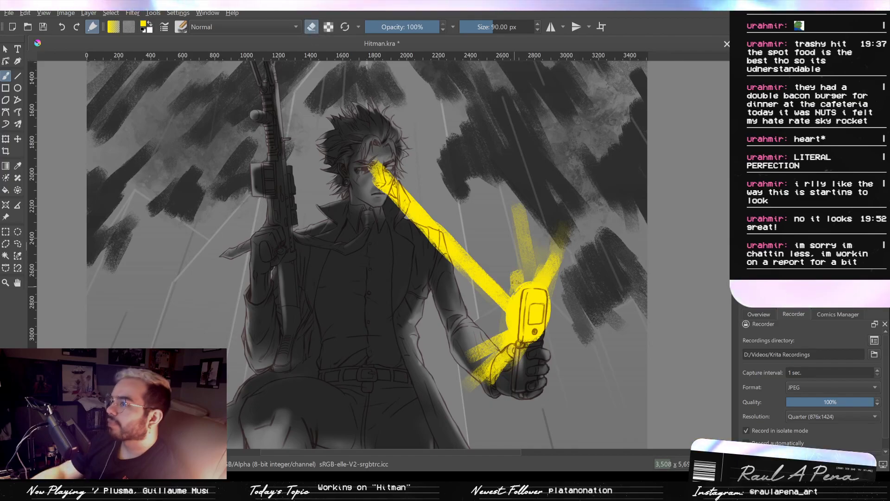
# - Trim the yellow rays around the phone with the eraser at 90 px and sharpen the glow beside it at 65.59 px
pyautogui.press('e')
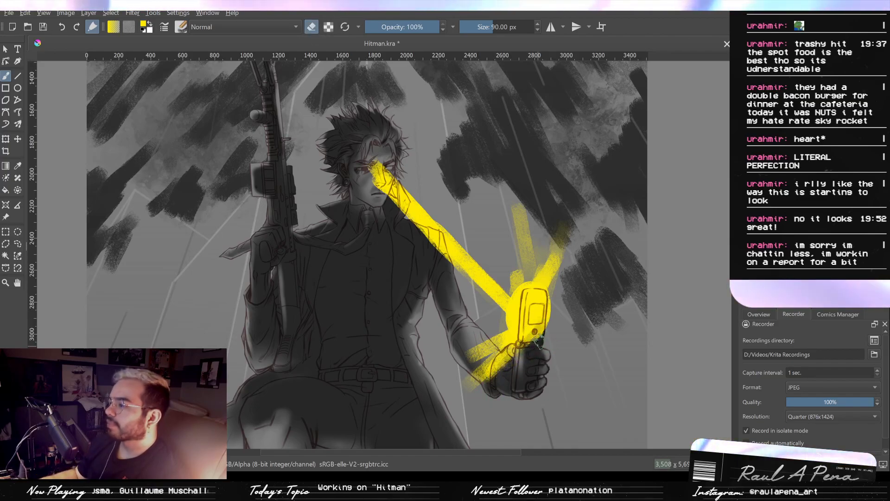
pyautogui.moveTo(512, 358); pyautogui.dragTo(493, 389)
pyautogui.moveTo(567, 241); pyautogui.dragTo(548, 334)
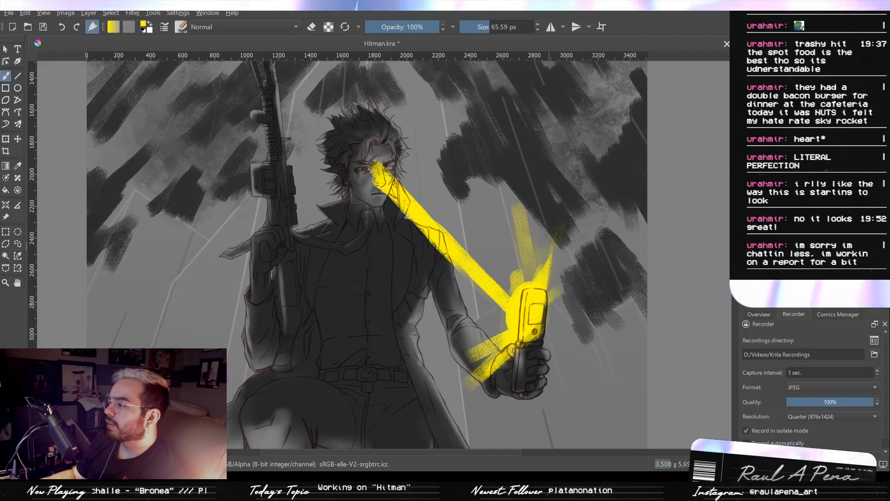
pyautogui.keyDown('shift'); pyautogui.moveTo(537, 283); pyautogui.dragTo(570, 283); pyautogui.keyUp('shift')
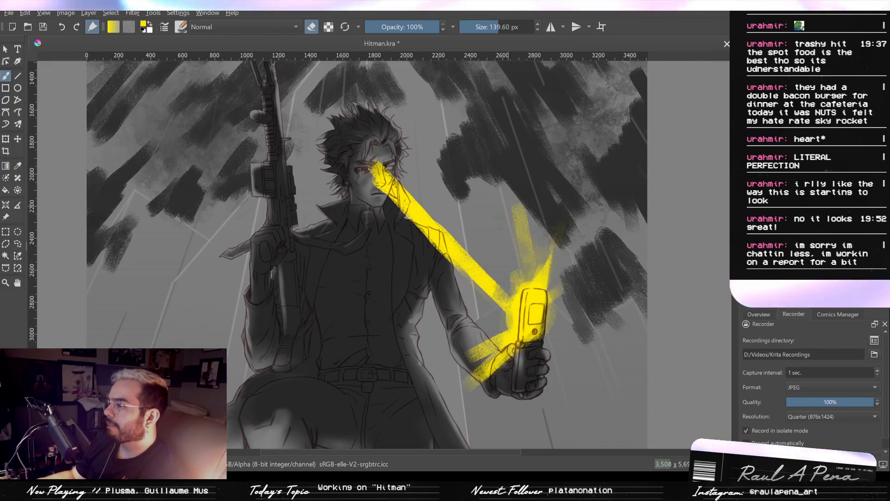
# - Fade the upward ray and thin the beam across the face and shoulder with the eraser at 139.60 px
pyautogui.moveTo(512, 207); pyautogui.dragTo(527, 258)
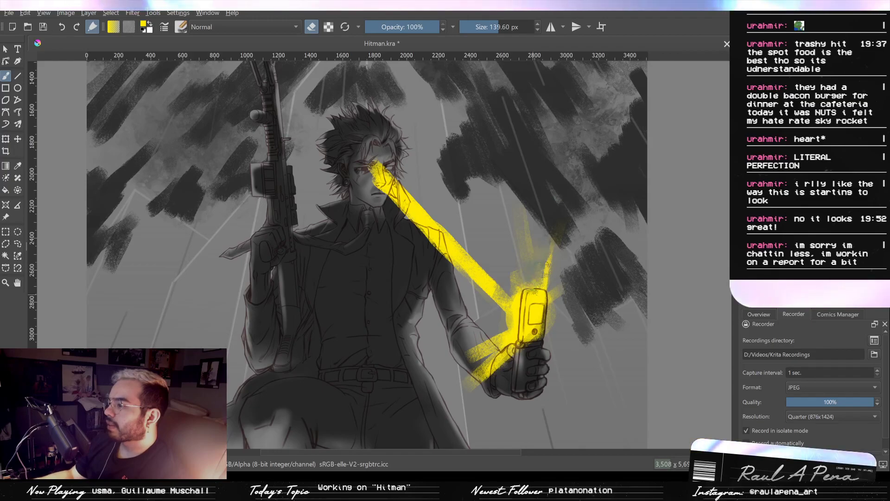
pyautogui.moveTo(367, 167); pyautogui.dragTo(403, 199)
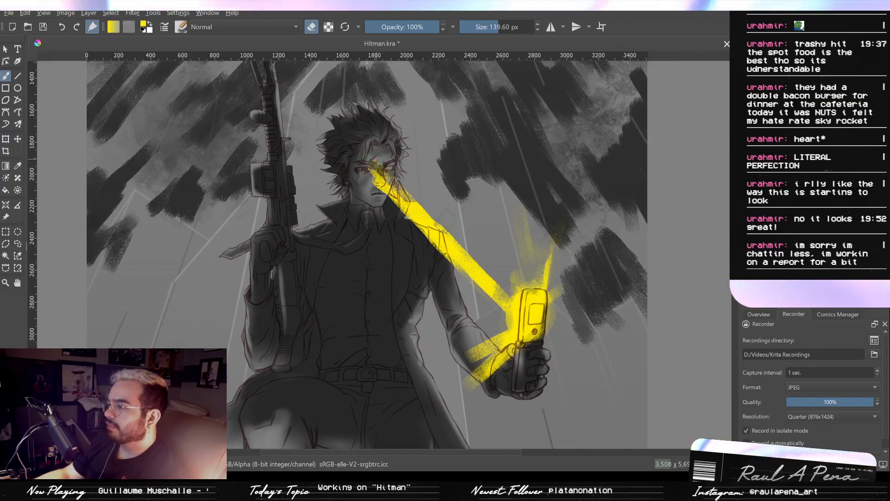
pyautogui.moveTo(377, 170)
pyautogui.mouseDown()
pyautogui.moveTo(423, 237)
pyautogui.moveTo(358, 161)
pyautogui.moveTo(433, 256)
pyautogui.moveTo(381, 170)
pyautogui.moveTo(437, 246)
pyautogui.moveTo(371, 163)
pyautogui.moveTo(439, 249)
pyautogui.mouseUp()
pyautogui.moveTo(419, 218); pyautogui.dragTo(486, 281)
pyautogui.moveTo(421, 227); pyautogui.dragTo(457, 263)
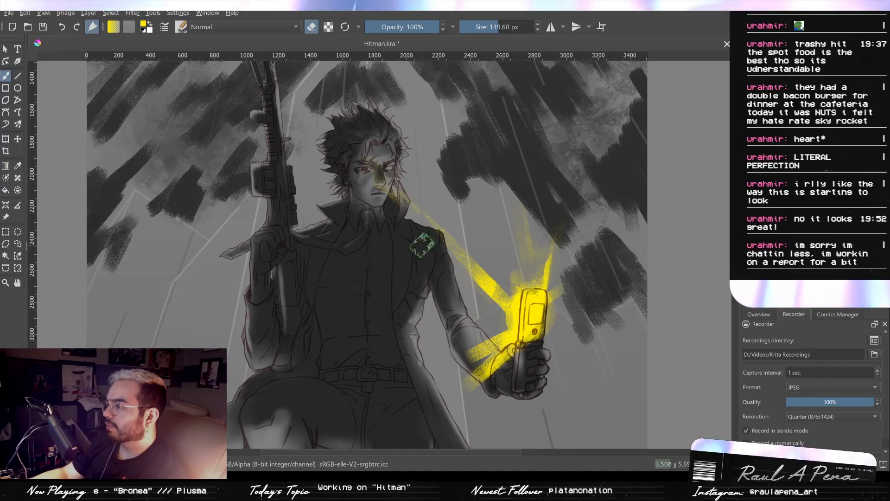
# - Refine the yellow beam and the rays over the wrist with the eraser at 62.25 px
pyautogui.scroll(2, 421, 180)
pyautogui.moveTo(423, 180); pyautogui.dragTo(399, 105)
pyautogui.moveTo(489, 340)
pyautogui.mouseDown()
pyautogui.moveTo(463, 352)
pyautogui.moveTo(479, 335)
pyautogui.mouseUp()
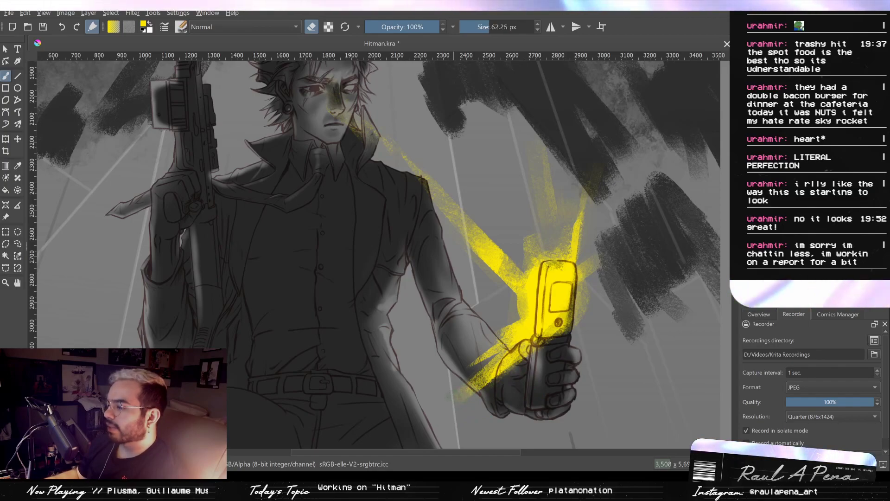
pyautogui.moveTo(471, 391); pyautogui.dragTo(511, 355)
pyautogui.moveTo(434, 287)
pyautogui.mouseDown()
pyautogui.moveTo(474, 355)
pyautogui.moveTo(504, 292)
pyautogui.mouseUp()
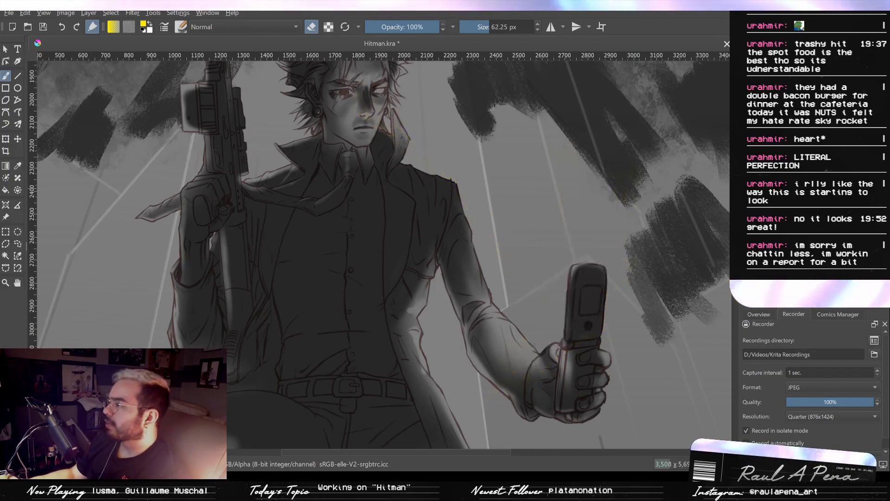
# - Return to grey painting and add soft light across the coat's chest and the shirt with the brush at 144.52 px
pyautogui.press('e')
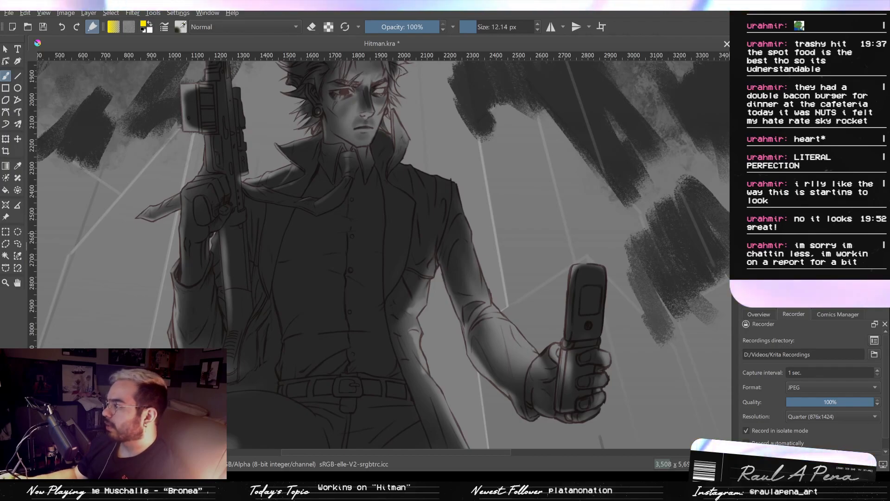
pyautogui.moveTo(408, 247)
pyautogui.mouseDown()
pyautogui.moveTo(453, 265)
pyautogui.moveTo(476, 311)
pyautogui.moveTo(482, 305)
pyautogui.mouseUp()
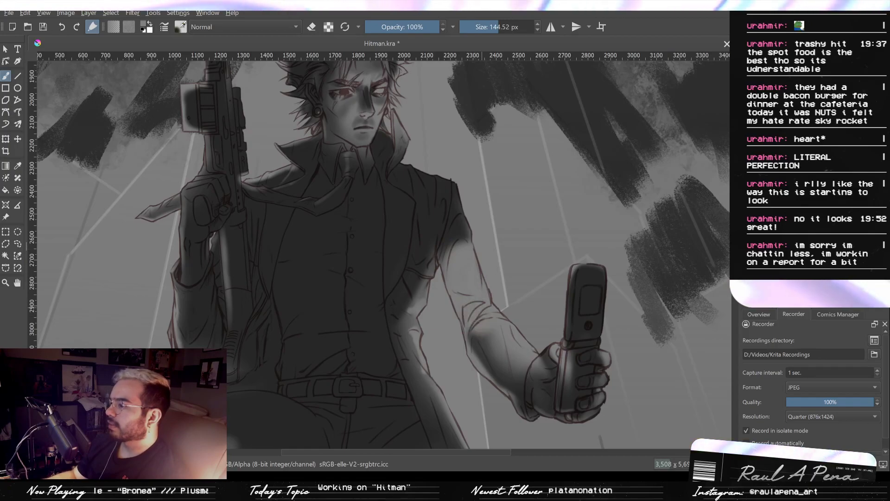
pyautogui.hotkey('ctrl', 'z')
pyautogui.moveTo(469, 272)
pyautogui.mouseDown()
pyautogui.moveTo(469, 215)
pyautogui.moveTo(481, 276)
pyautogui.moveTo(499, 262)
pyautogui.moveTo(492, 259)
pyautogui.mouseUp()
pyautogui.moveTo(560, 290); pyautogui.dragTo(533, 260)
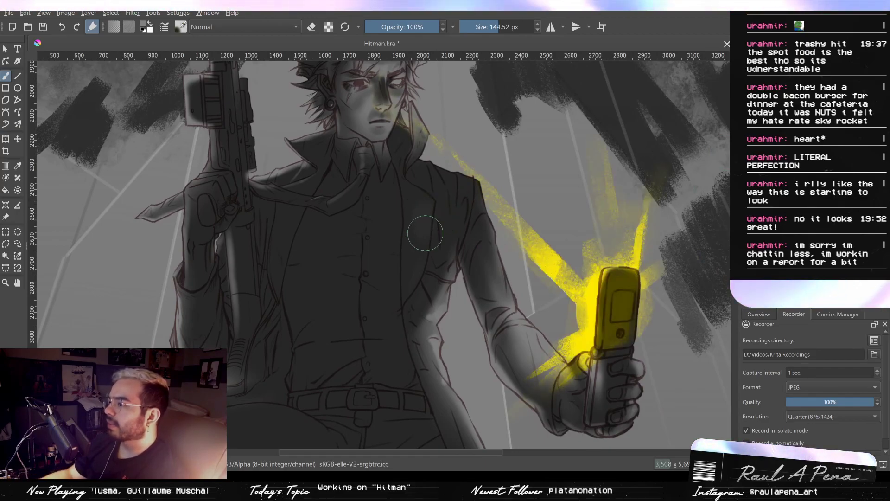
pyautogui.moveTo(439, 215)
pyautogui.mouseDown()
pyautogui.moveTo(430, 246)
pyautogui.moveTo(445, 246)
pyautogui.moveTo(445, 209)
pyautogui.moveTo(432, 270)
pyautogui.moveTo(437, 253)
pyautogui.moveTo(420, 248)
pyautogui.moveTo(413, 221)
pyautogui.moveTo(396, 215)
pyautogui.moveTo(389, 231)
pyautogui.moveTo(377, 204)
pyautogui.moveTo(365, 220)
pyautogui.mouseUp()
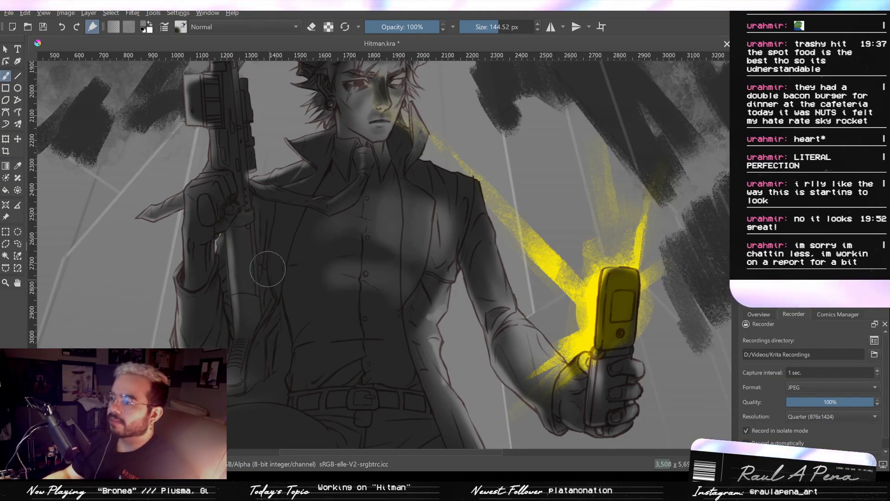
# - Build up the soft light on the shirt's chest at 144.52 px and refine it near the collar and lapel at 63.42 px
pyautogui.scroll(3, 255, 318)
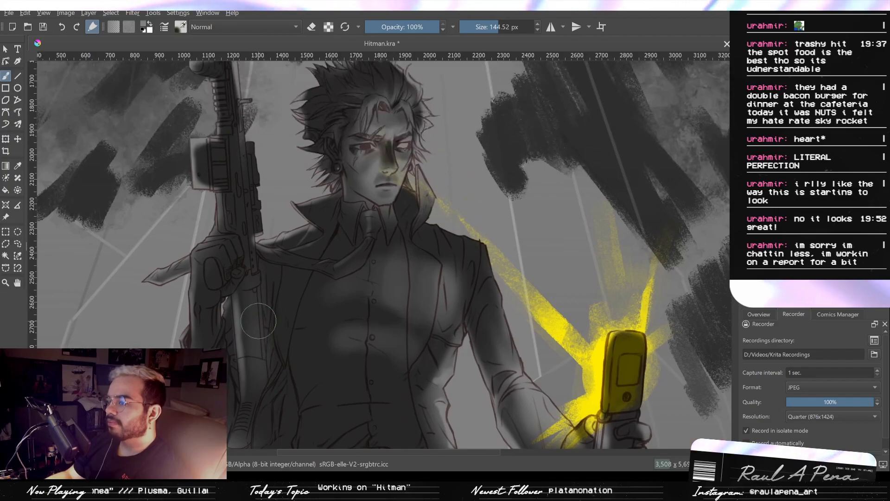
pyautogui.moveTo(263, 302)
pyautogui.mouseDown()
pyautogui.moveTo(302, 322)
pyautogui.moveTo(343, 308)
pyautogui.mouseUp()
pyautogui.moveTo(360, 271); pyautogui.dragTo(385, 239)
pyautogui.moveTo(347, 266); pyautogui.dragTo(323, 265)
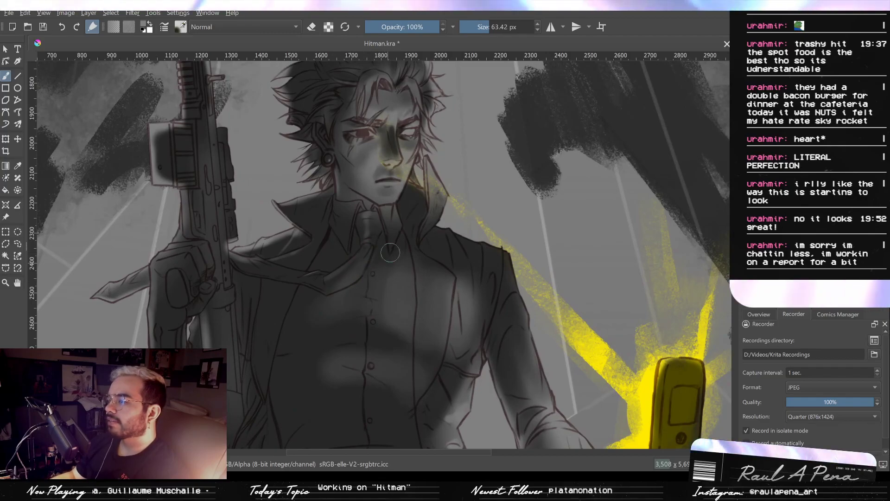
pyautogui.moveTo(457, 258); pyautogui.dragTo(419, 234)
pyautogui.moveTo(353, 264); pyautogui.dragTo(394, 211)
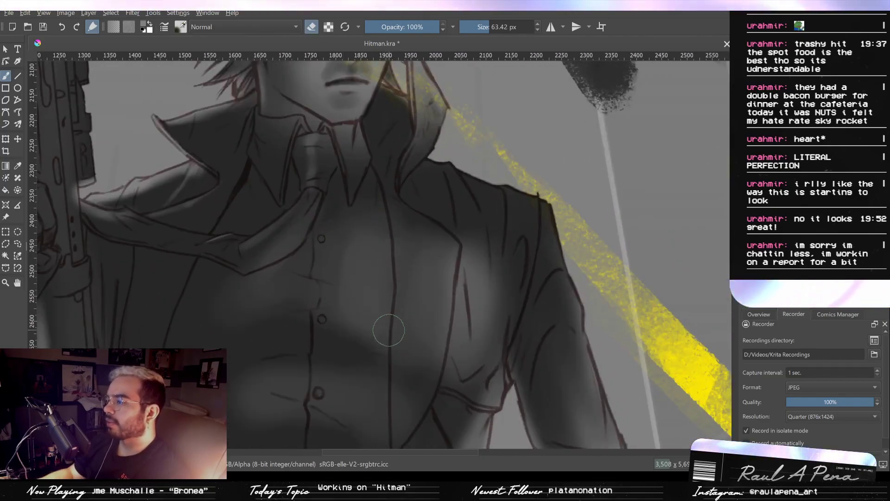
# - Darken the shirt along the coat's inner edge with the eraser at 63.42 and 29.82 px
pyautogui.moveTo(383, 307)
pyautogui.mouseDown()
pyautogui.moveTo(377, 355)
pyautogui.moveTo(386, 247)
pyautogui.moveTo(367, 355)
pyautogui.moveTo(382, 231)
pyautogui.moveTo(370, 395)
pyautogui.mouseUp()
pyautogui.moveTo(381, 360); pyautogui.dragTo(385, 354)
pyautogui.scroll(-3, 386, 354)
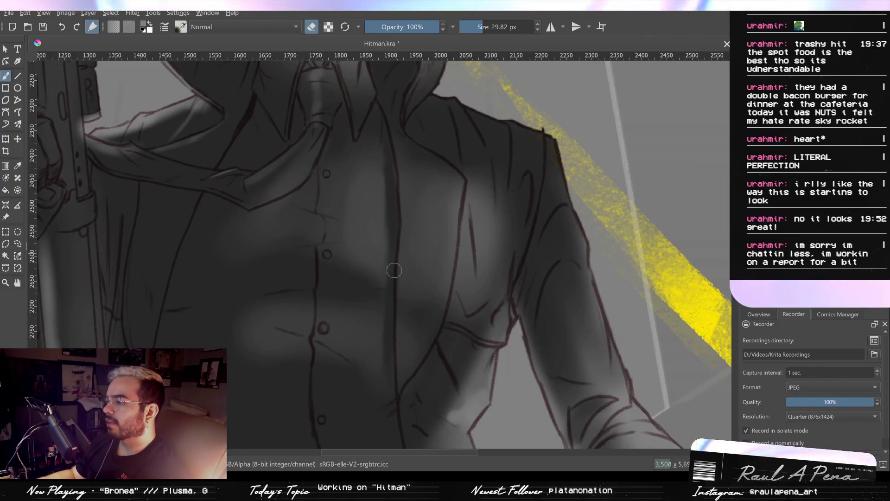
pyautogui.scroll(3, 387, 262)
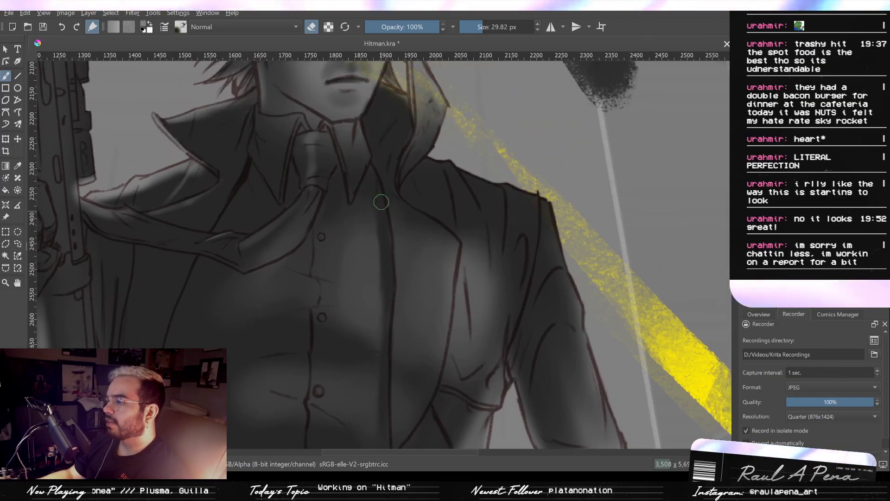
pyautogui.scroll(-4, 384, 274)
pyautogui.scroll(4, 419, 180)
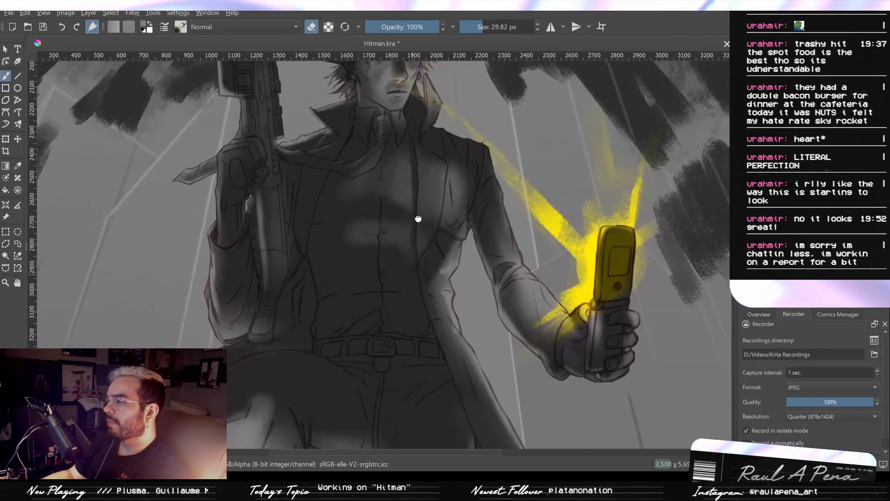
# - Shade the far cheek beside the hair and jaw with the eraser at 29.82 and 13.09 px
pyautogui.scroll(2, 409, 275)
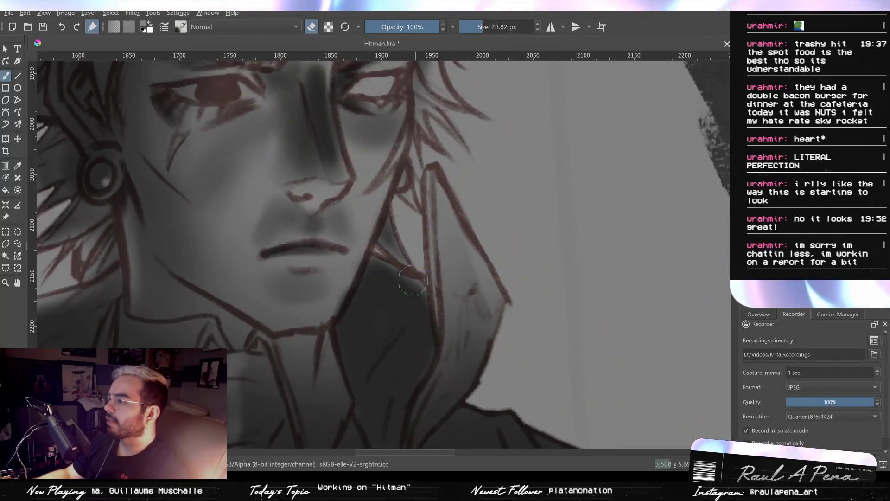
pyautogui.moveTo(390, 182)
pyautogui.mouseDown()
pyautogui.moveTo(373, 182)
pyautogui.moveTo(373, 244)
pyautogui.moveTo(375, 191)
pyautogui.mouseUp()
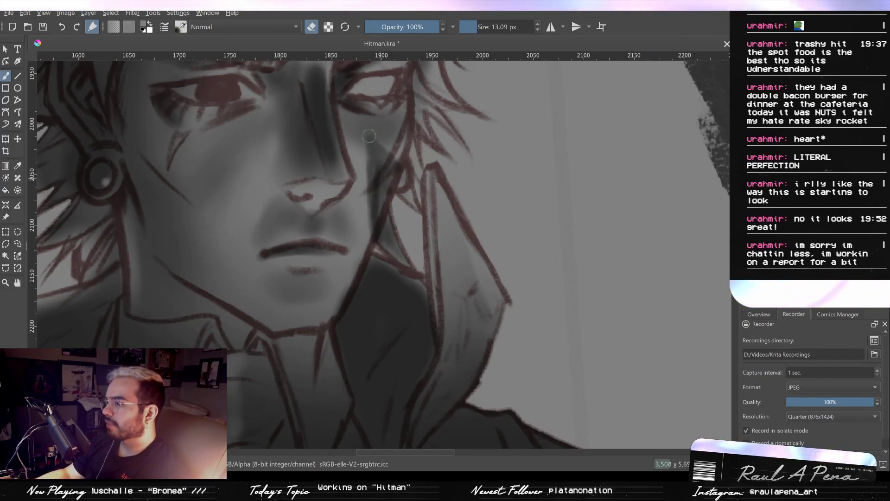
pyautogui.moveTo(384, 177)
pyautogui.mouseDown()
pyautogui.moveTo(380, 154)
pyautogui.moveTo(400, 168)
pyautogui.moveTo(434, 261)
pyautogui.moveTo(431, 215)
pyautogui.mouseUp()
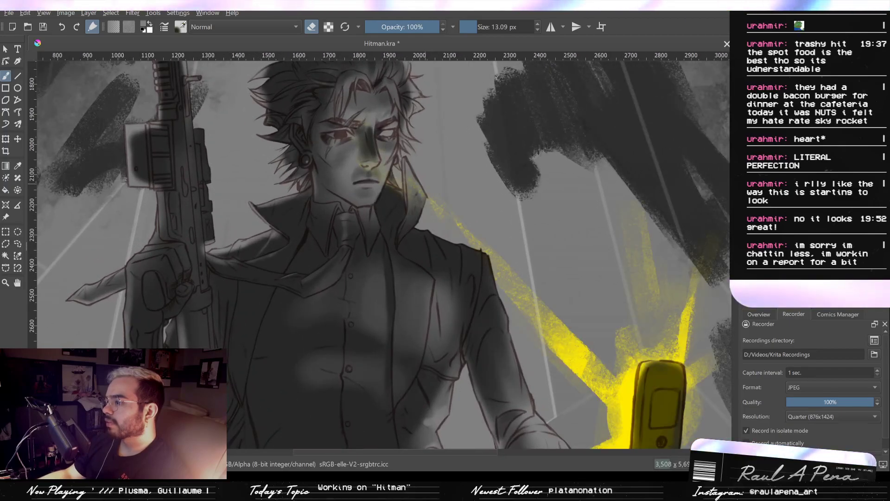
# - Hide the yellow glow and refine the shadow along the far cheek and adjoining hair with the eraser at 13.09 px
pyautogui.moveTo(413, 179); pyautogui.dragTo(408, 130)
pyautogui.moveTo(388, 146); pyautogui.dragTo(391, 176)
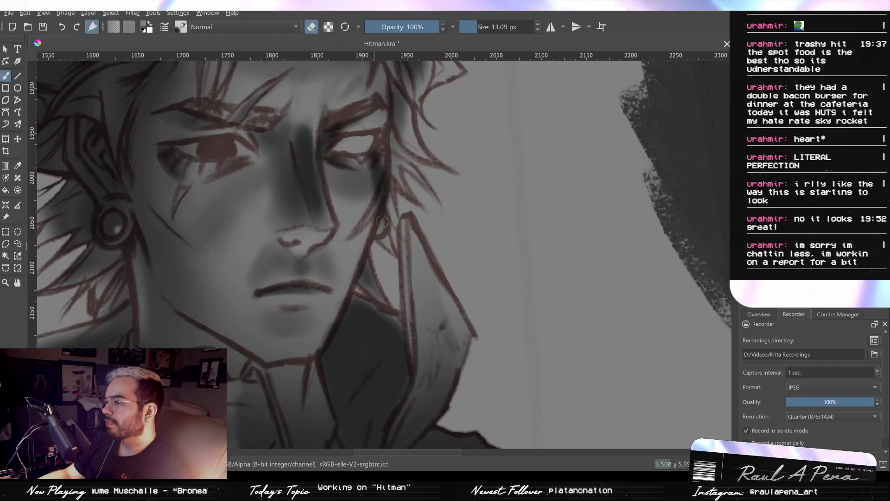
pyautogui.moveTo(373, 204); pyautogui.dragTo(436, 138)
pyautogui.moveTo(409, 176)
pyautogui.mouseDown()
pyautogui.moveTo(422, 207)
pyautogui.moveTo(399, 185)
pyautogui.moveTo(399, 170)
pyautogui.mouseUp()
pyautogui.moveTo(400, 211)
pyautogui.keyDown('shift'); pyautogui.mouseDown()
pyautogui.moveTo(421, 219)
pyautogui.moveTo(376, 208)
pyautogui.moveTo(429, 220)
pyautogui.mouseUp(); pyautogui.keyUp('shift')
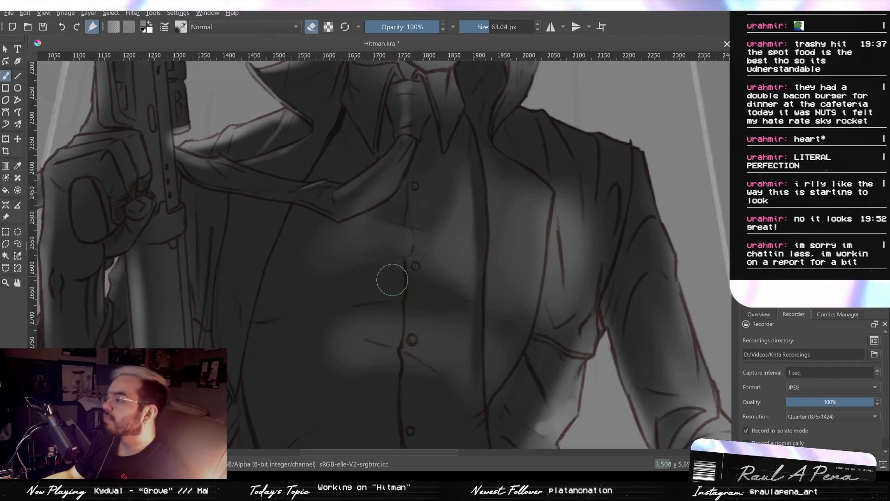
# - Darken the soft light across the shirt's chest and below the tie with the eraser at 138.50 px
pyautogui.keyDown('shift'); pyautogui.moveTo(297, 266); pyautogui.dragTo(330, 261); pyautogui.keyUp('shift')
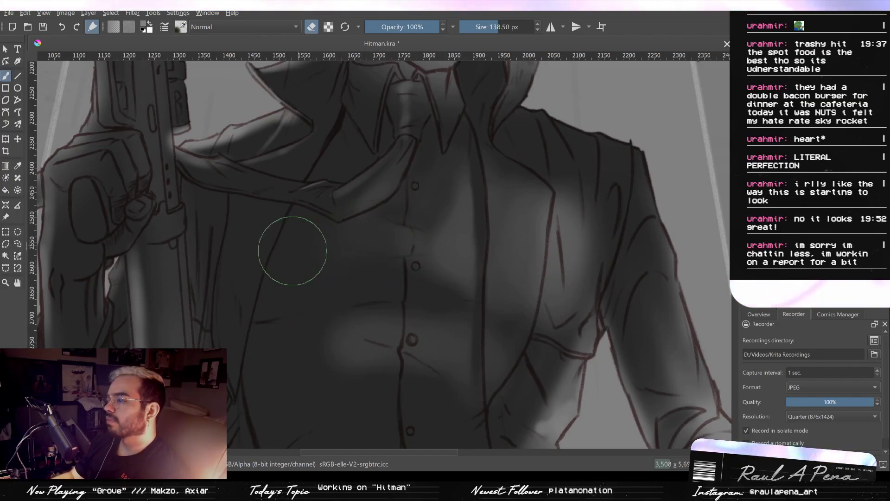
pyautogui.moveTo(352, 285); pyautogui.dragTo(372, 252)
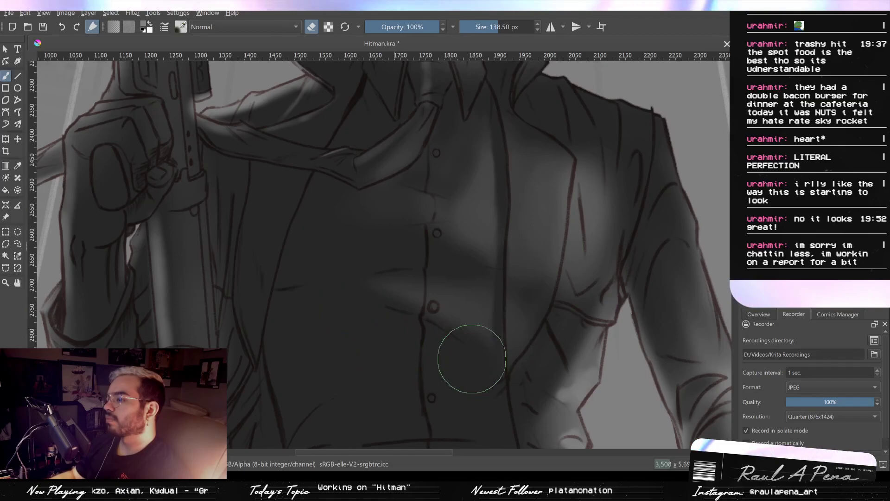
pyautogui.moveTo(514, 279)
pyautogui.mouseDown()
pyautogui.moveTo(485, 350)
pyautogui.moveTo(510, 289)
pyautogui.moveTo(417, 214)
pyautogui.mouseUp()
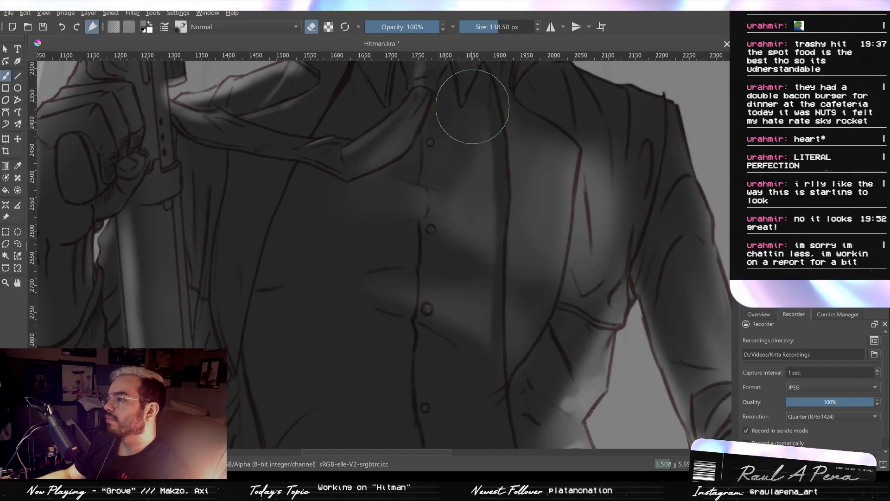
pyautogui.moveTo(452, 193)
pyautogui.mouseDown()
pyautogui.moveTo(506, 253)
pyautogui.moveTo(486, 200)
pyautogui.mouseUp()
pyautogui.moveTo(477, 185); pyautogui.dragTo(446, 203)
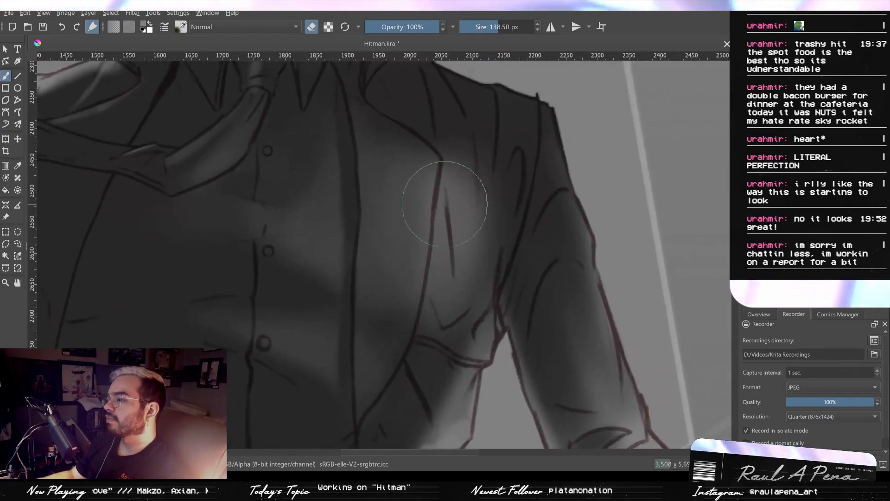
# - Return to painting and spread soft light over the coat's chest and lapel with the brush at 209.94 px
pyautogui.moveTo(461, 235)
pyautogui.mouseDown()
pyautogui.moveTo(443, 236)
pyautogui.moveTo(465, 255)
pyautogui.moveTo(458, 189)
pyautogui.mouseUp()
pyautogui.click(312, 27)
pyautogui.moveTo(381, 137); pyautogui.dragTo(437, 153)
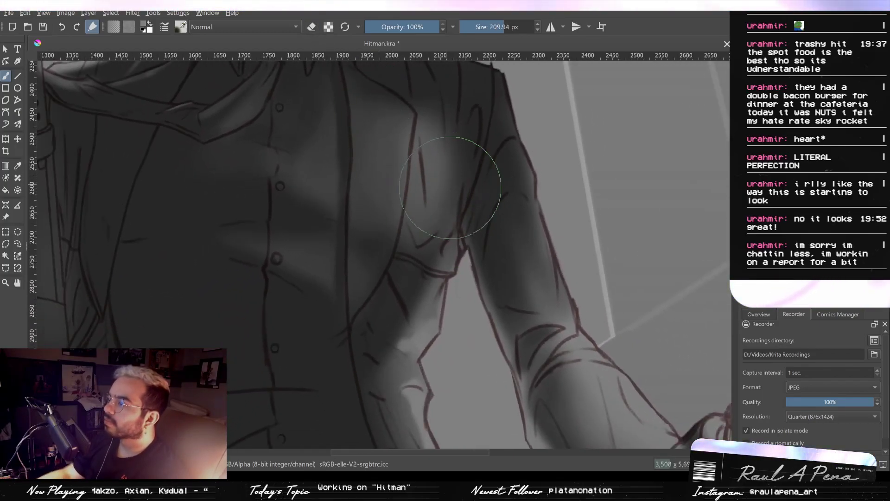
pyautogui.moveTo(450, 187)
pyautogui.mouseDown()
pyautogui.moveTo(427, 197)
pyautogui.moveTo(427, 218)
pyautogui.mouseUp()
pyautogui.moveTo(435, 135)
pyautogui.mouseDown()
pyautogui.moveTo(441, 196)
pyautogui.moveTo(402, 281)
pyautogui.moveTo(400, 210)
pyautogui.moveTo(386, 271)
pyautogui.moveTo(399, 195)
pyautogui.mouseUp()
# - Switch to erasing and darken the coat's lapel along its inner side at 102.73 px
pyautogui.press('e')
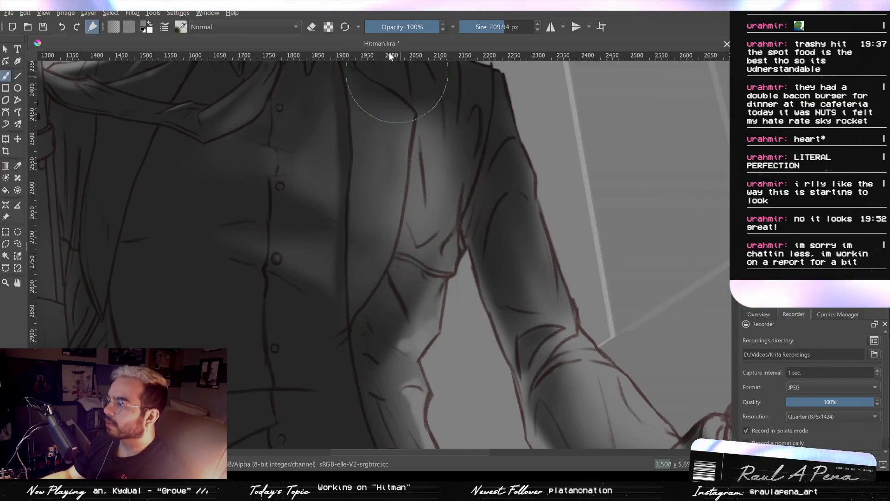
pyautogui.press('e')
pyautogui.keyDown('shift'); pyautogui.moveTo(381, 109); pyautogui.dragTo(313, 110); pyautogui.keyUp('shift')
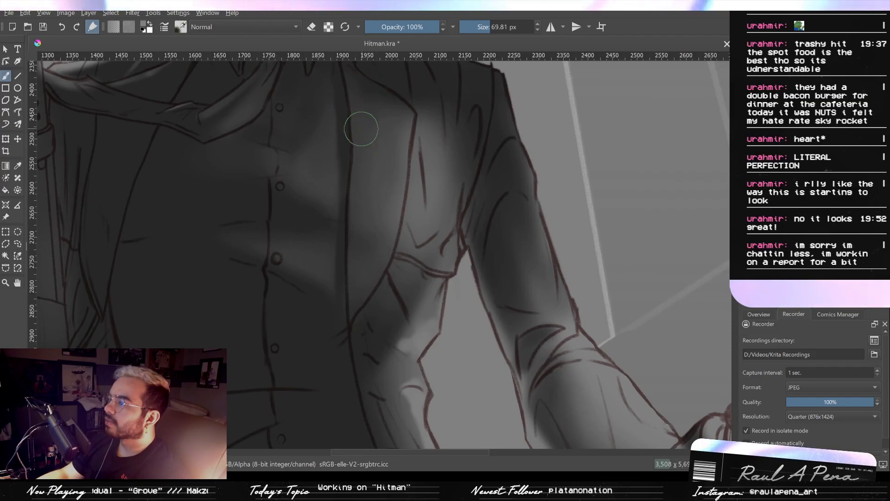
pyautogui.click(312, 25)
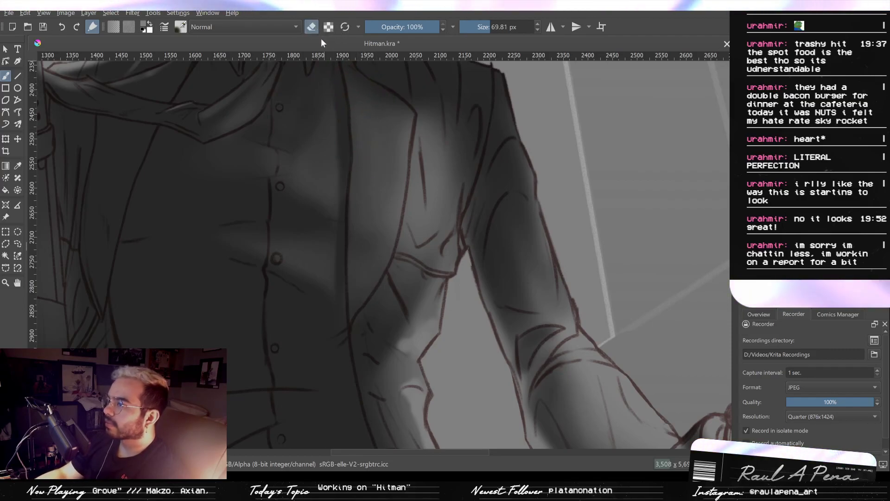
pyautogui.keyDown('shift'); pyautogui.moveTo(351, 99); pyautogui.dragTo(367, 99); pyautogui.keyUp('shift')
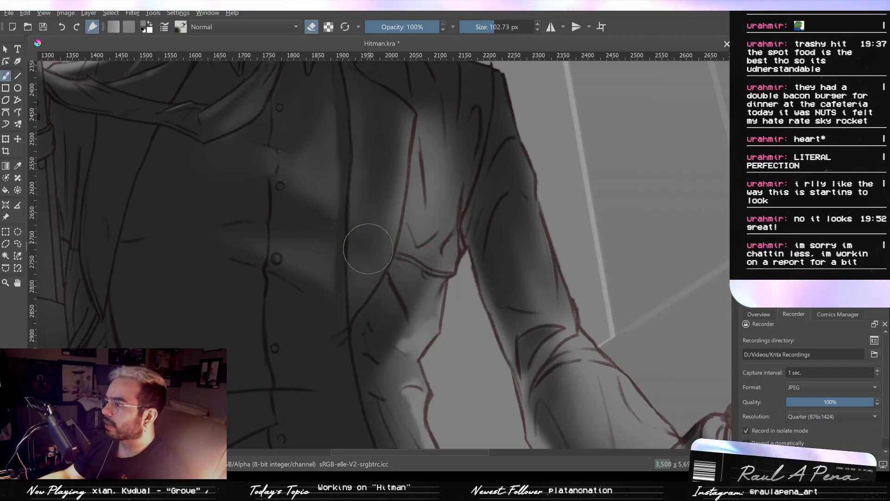
pyautogui.moveTo(460, 150)
pyautogui.mouseDown()
pyautogui.moveTo(449, 185)
pyautogui.moveTo(383, 186)
pyautogui.mouseUp()
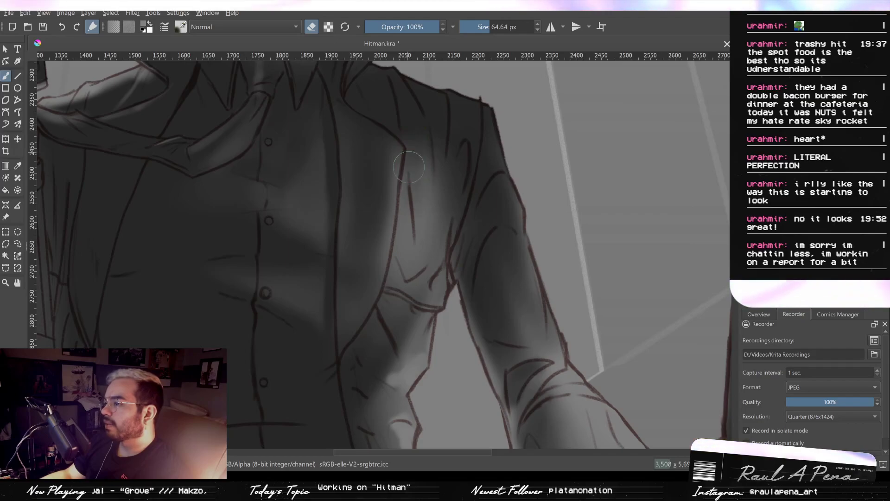
# - Deepen the shadow along the coat's fold below the lapel with the eraser at 32.41 px
pyautogui.scroll(-3, 404, 205)
pyautogui.scroll(3, 404, 205)
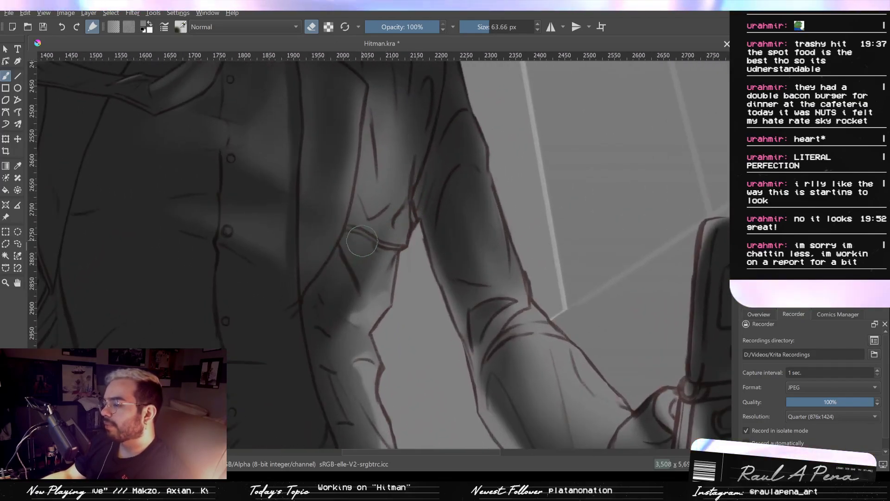
pyautogui.keyDown('shift'); pyautogui.moveTo(351, 235); pyautogui.dragTo(335, 235); pyautogui.keyUp('shift')
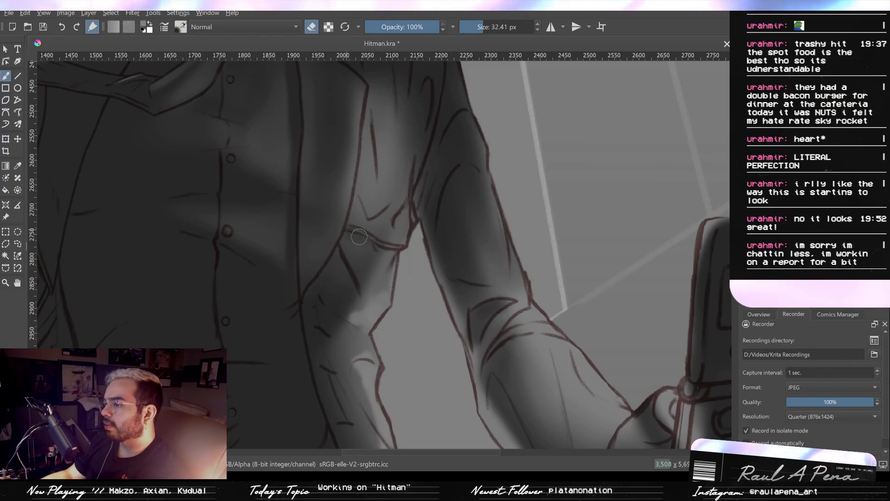
pyautogui.moveTo(351, 236)
pyautogui.mouseDown()
pyautogui.moveTo(378, 248)
pyautogui.moveTo(347, 233)
pyautogui.moveTo(369, 244)
pyautogui.mouseUp()
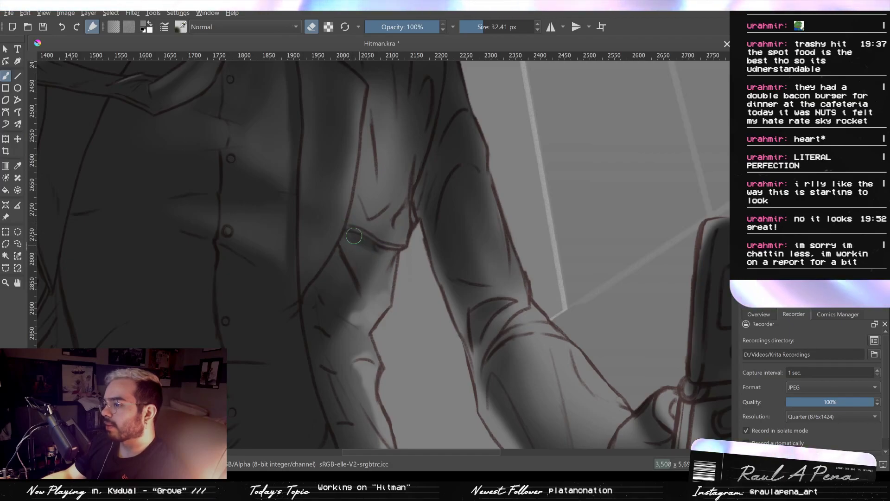
pyautogui.moveTo(353, 235); pyautogui.dragTo(354, 230)
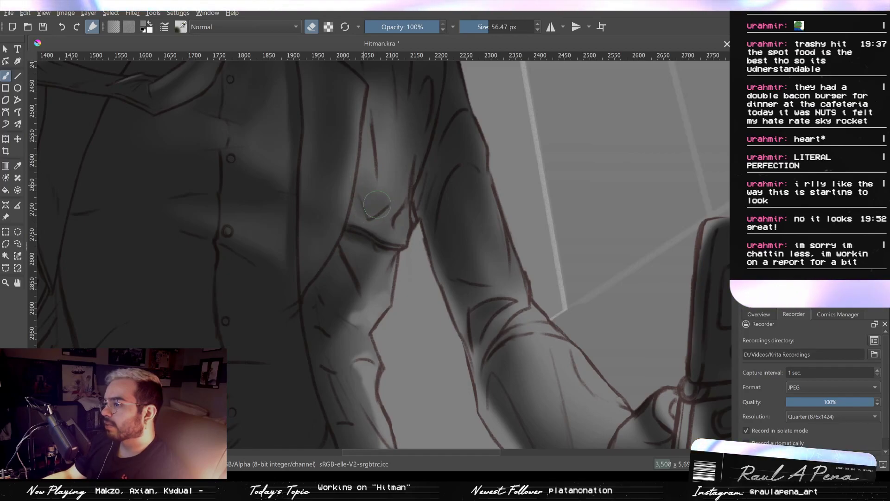
# - Darken the coat's creases at the armpit with the eraser at 25.84 and 36.23 px
pyautogui.moveTo(412, 212); pyautogui.dragTo(399, 212)
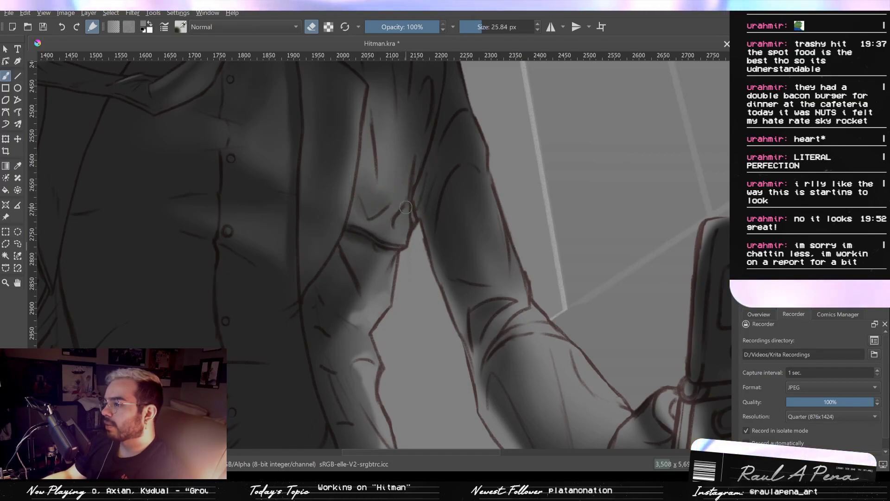
pyautogui.moveTo(400, 230); pyautogui.dragTo(407, 212)
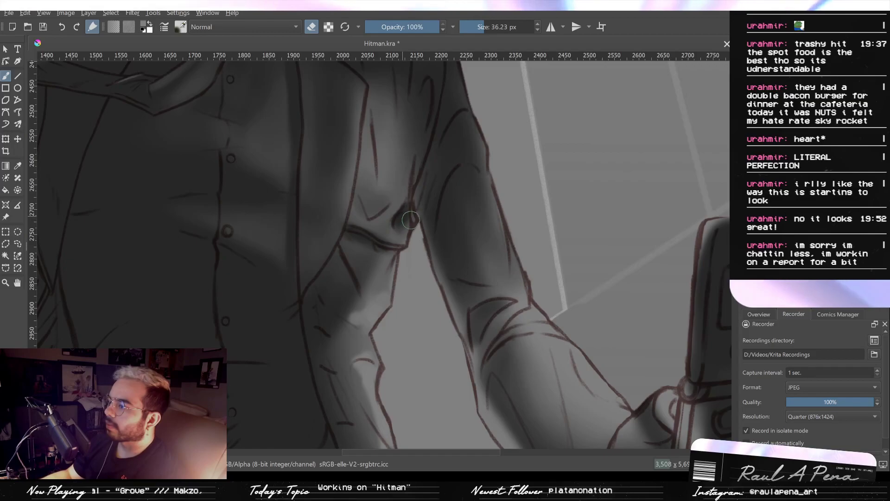
pyautogui.moveTo(409, 175); pyautogui.dragTo(416, 220)
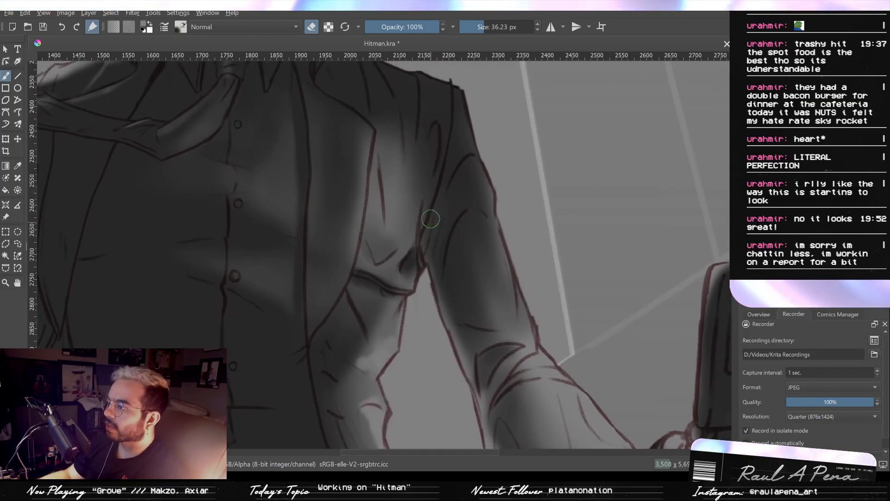
# - Carve vertical fold shadows into the lit coat chest beside the lapel with the eraser at 55.41 and 34.81 px
pyautogui.moveTo(392, 236)
pyautogui.mouseDown()
pyautogui.moveTo(404, 234)
pyautogui.moveTo(386, 244)
pyautogui.mouseUp()
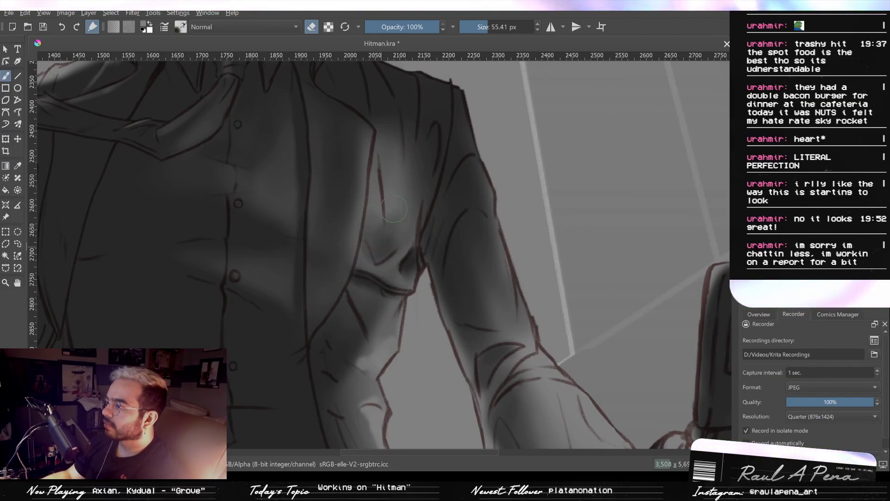
pyautogui.moveTo(383, 252); pyautogui.dragTo(381, 171)
pyautogui.moveTo(391, 205)
pyautogui.mouseDown()
pyautogui.moveTo(391, 145)
pyautogui.moveTo(378, 104)
pyautogui.mouseUp()
pyautogui.moveTo(389, 184)
pyautogui.mouseDown()
pyautogui.moveTo(389, 141)
pyautogui.moveTo(377, 149)
pyautogui.moveTo(388, 134)
pyautogui.mouseUp()
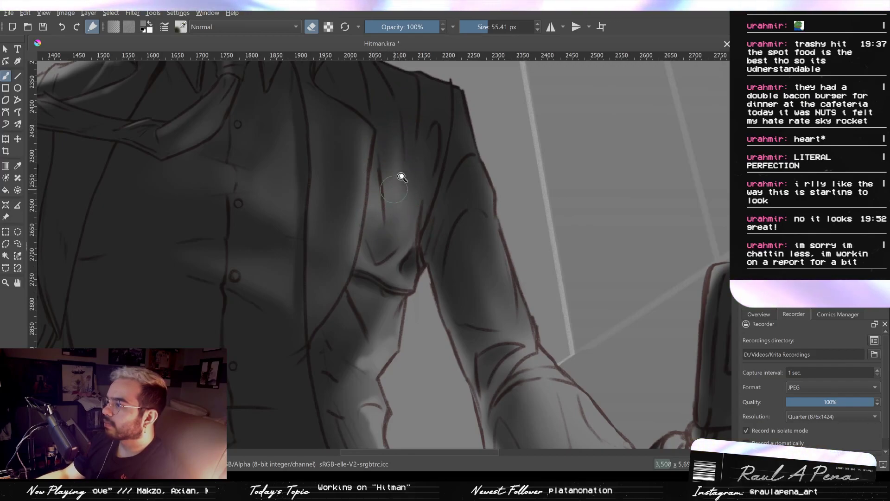
pyautogui.keyDown('shift'); pyautogui.moveTo(393, 190); pyautogui.dragTo(382, 190); pyautogui.keyUp('shift')
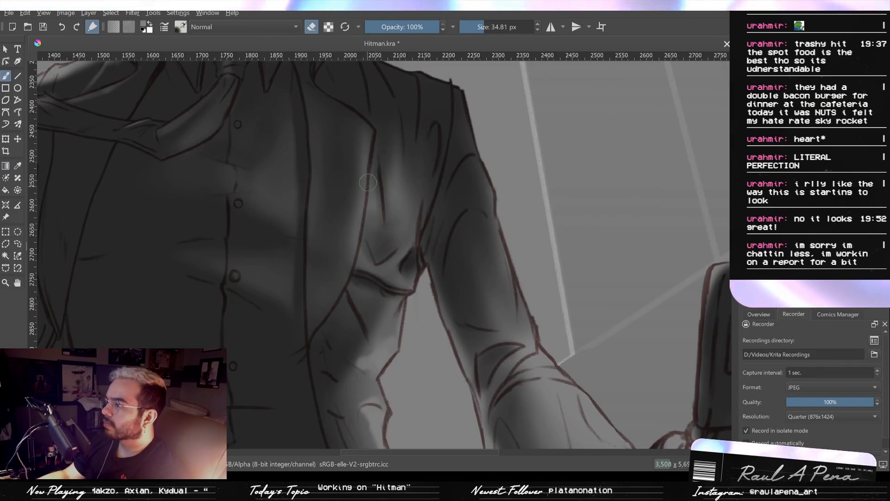
pyautogui.moveTo(401, 124)
pyautogui.mouseDown()
pyautogui.moveTo(402, 185)
pyautogui.moveTo(404, 165)
pyautogui.moveTo(426, 239)
pyautogui.moveTo(406, 264)
pyautogui.mouseUp()
pyautogui.moveTo(393, 235); pyautogui.dragTo(406, 199)
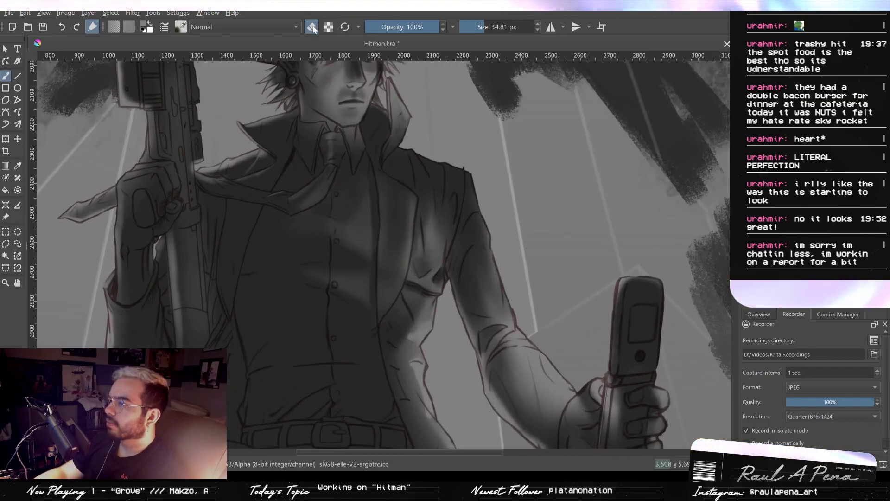
# - Darken the lower shirt and soften the chest light broadly with the eraser at 342.47 px
pyautogui.moveTo(296, 301)
pyautogui.mouseDown()
pyautogui.moveTo(408, 334)
pyautogui.moveTo(390, 340)
pyautogui.mouseUp()
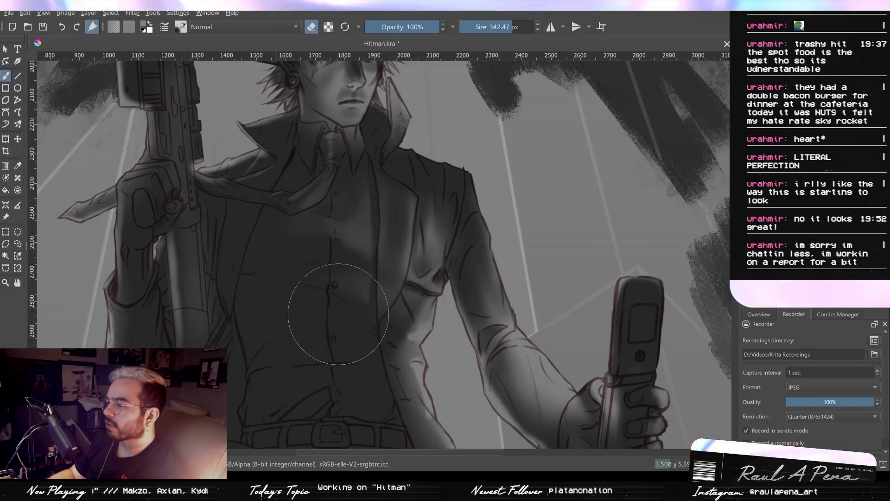
pyautogui.moveTo(314, 393)
pyautogui.mouseDown()
pyautogui.moveTo(403, 338)
pyautogui.moveTo(414, 375)
pyautogui.moveTo(404, 354)
pyautogui.moveTo(418, 326)
pyautogui.moveTo(402, 354)
pyautogui.mouseUp()
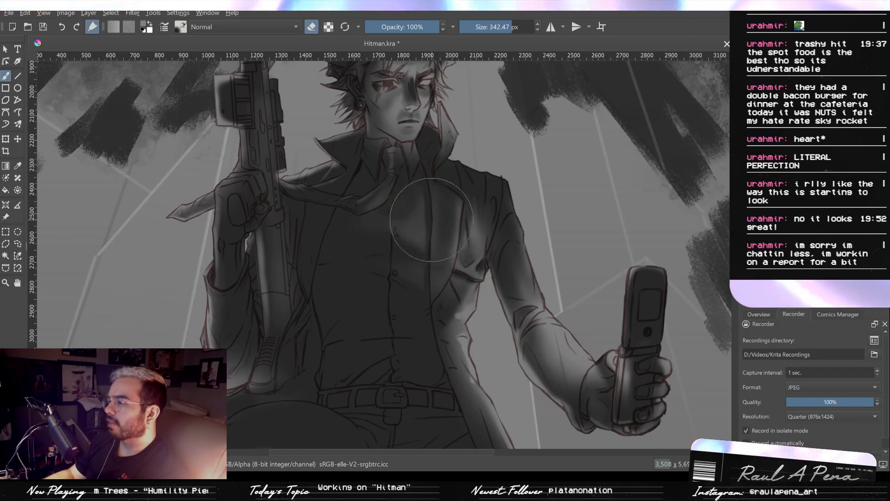
pyautogui.moveTo(432, 219); pyautogui.dragTo(434, 235)
# - Show and hide the yellow glow layer repeatedly to compare the torso shading with the phone's light direction
pyautogui.click(746, 208)
pyautogui.click(746, 208)
pyautogui.click(746, 209)
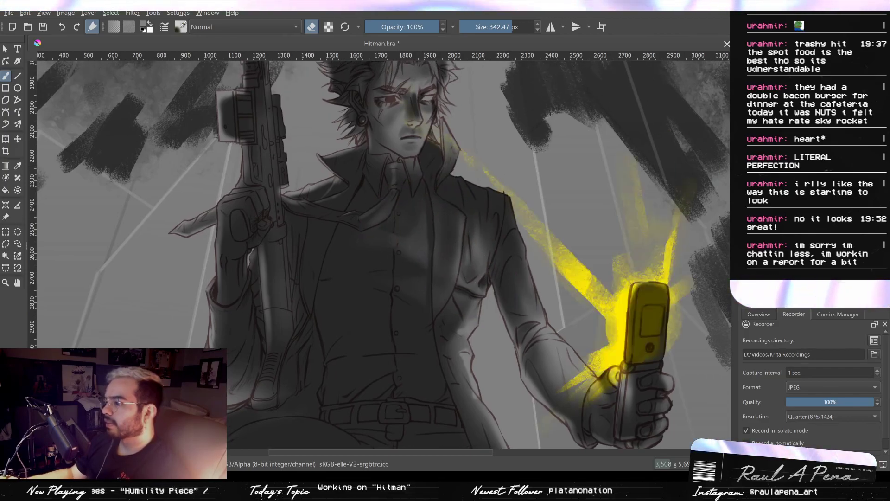
pyautogui.click(746, 209)
pyautogui.click(745, 209)
pyautogui.click(745, 209)
pyautogui.click(746, 209)
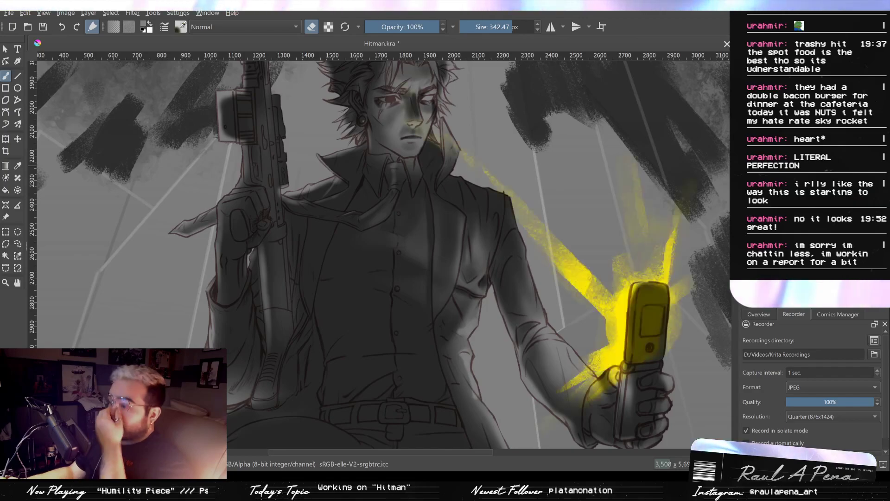
pyautogui.click(745, 209)
# - Darken the neck under the jaw and the area around the tie knot with the eraser at 42.52 and 17.34 px
pyautogui.moveTo(396, 199); pyautogui.dragTo(438, 193)
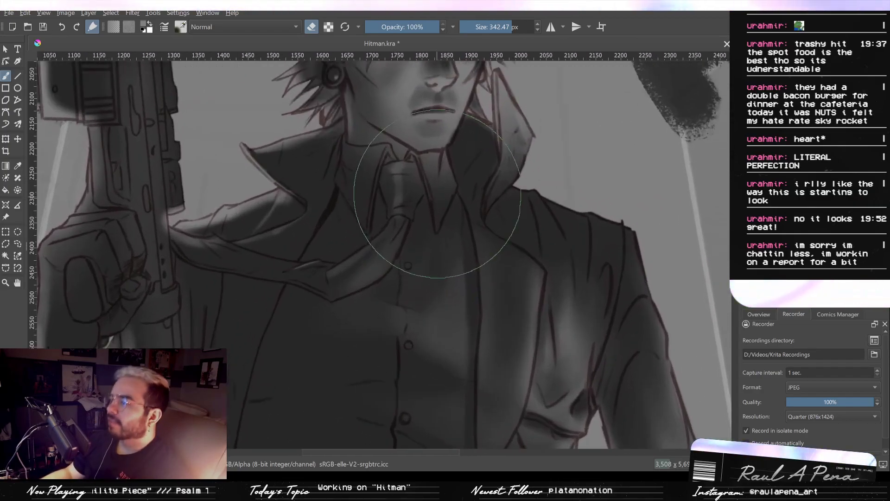
pyautogui.moveTo(377, 191)
pyautogui.keyDown('shift'); pyautogui.mouseDown()
pyautogui.moveTo(269, 191)
pyautogui.moveTo(401, 188)
pyautogui.moveTo(404, 203)
pyautogui.mouseUp(); pyautogui.keyUp('shift')
pyautogui.moveTo(389, 145)
pyautogui.keyDown('shift'); pyautogui.mouseDown()
pyautogui.moveTo(368, 145)
pyautogui.moveTo(352, 114)
pyautogui.mouseUp(); pyautogui.keyUp('shift')
pyautogui.moveTo(352, 114)
pyautogui.mouseDown()
pyautogui.moveTo(372, 128)
pyautogui.moveTo(384, 165)
pyautogui.moveTo(397, 170)
pyautogui.moveTo(400, 160)
pyautogui.moveTo(384, 160)
pyautogui.mouseUp()
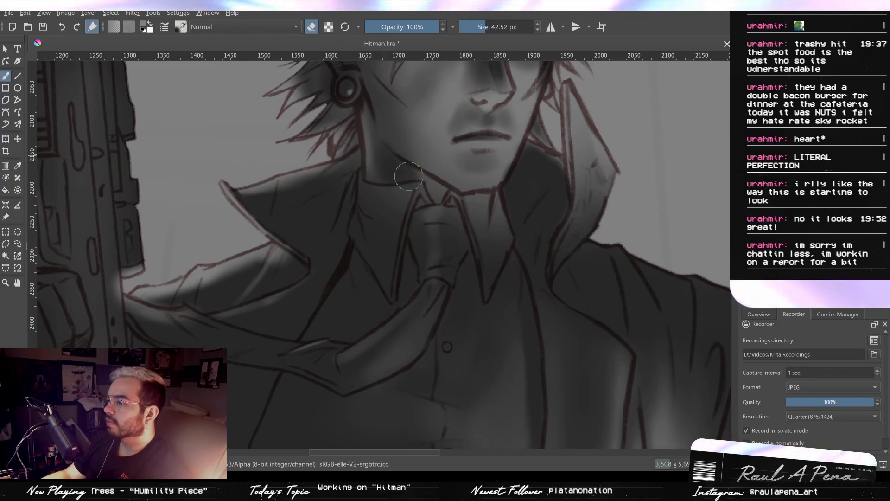
pyautogui.moveTo(428, 184); pyautogui.dragTo(439, 192)
pyautogui.moveTo(404, 159); pyautogui.dragTo(437, 194)
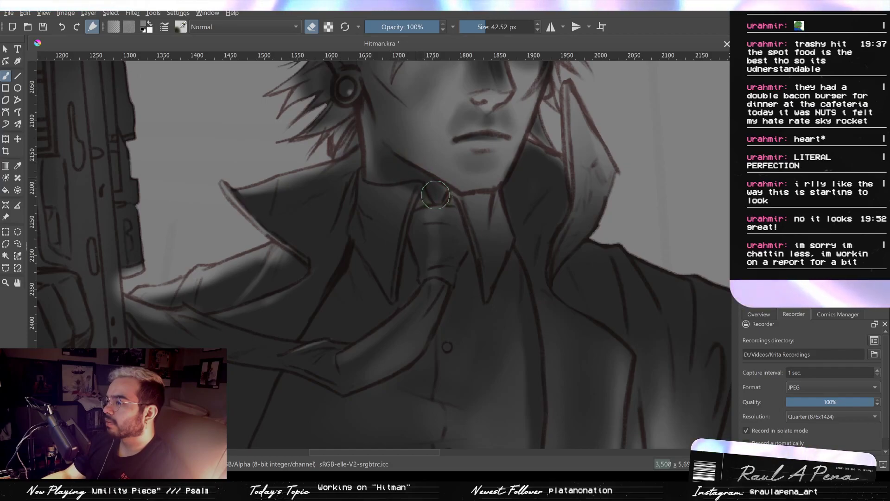
pyautogui.moveTo(388, 175)
pyautogui.keyDown('shift'); pyautogui.mouseDown()
pyautogui.moveTo(365, 175)
pyautogui.moveTo(422, 196)
pyautogui.moveTo(452, 195)
pyautogui.moveTo(418, 208)
pyautogui.mouseUp(); pyautogui.keyUp('shift')
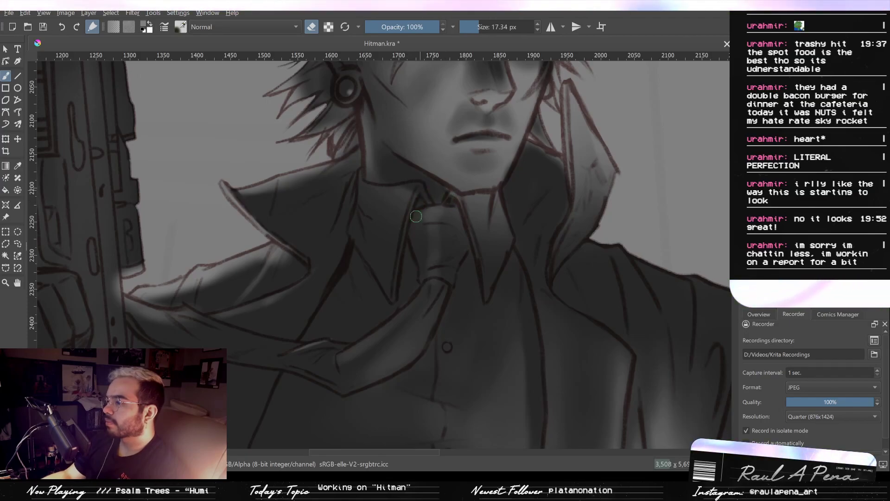
pyautogui.keyDown('shift'); pyautogui.moveTo(375, 179); pyautogui.dragTo(375, 179); pyautogui.keyUp('shift')
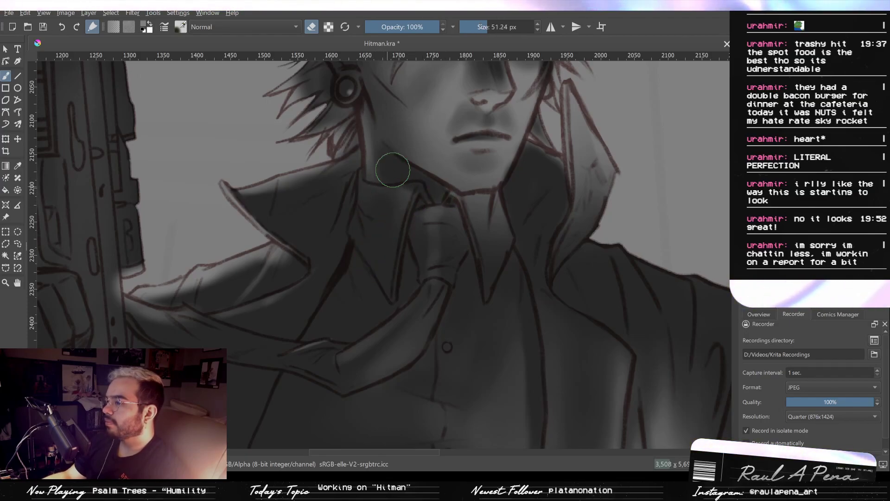
# - Paint light along the shirt collar's edge at 15.90 px and on its other point at 32.30 px, ending in eraser mode
pyautogui.press('e')
pyautogui.moveTo(399, 291)
pyautogui.keyDown('shift'); pyautogui.mouseDown()
pyautogui.moveTo(410, 291)
pyautogui.moveTo(395, 282)
pyautogui.mouseUp(); pyautogui.keyUp('shift')
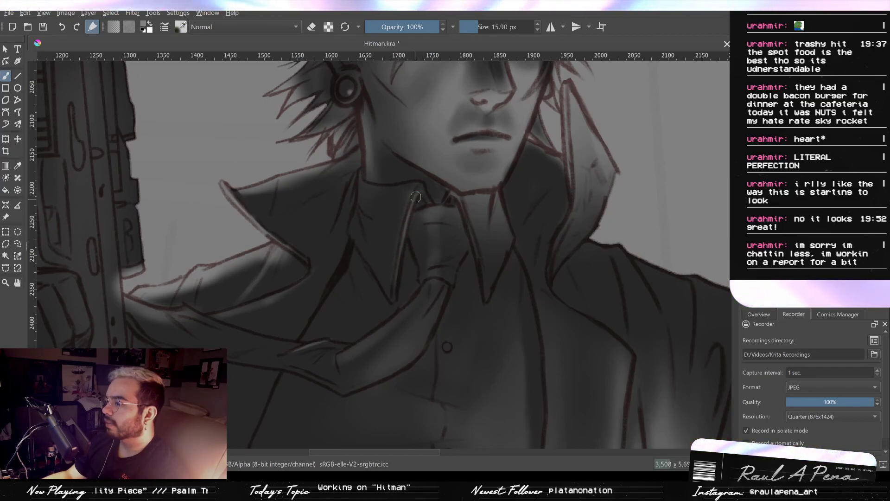
pyautogui.moveTo(416, 196); pyautogui.dragTo(421, 187)
pyautogui.keyDown('shift'); pyautogui.moveTo(494, 252); pyautogui.dragTo(504, 252); pyautogui.keyUp('shift')
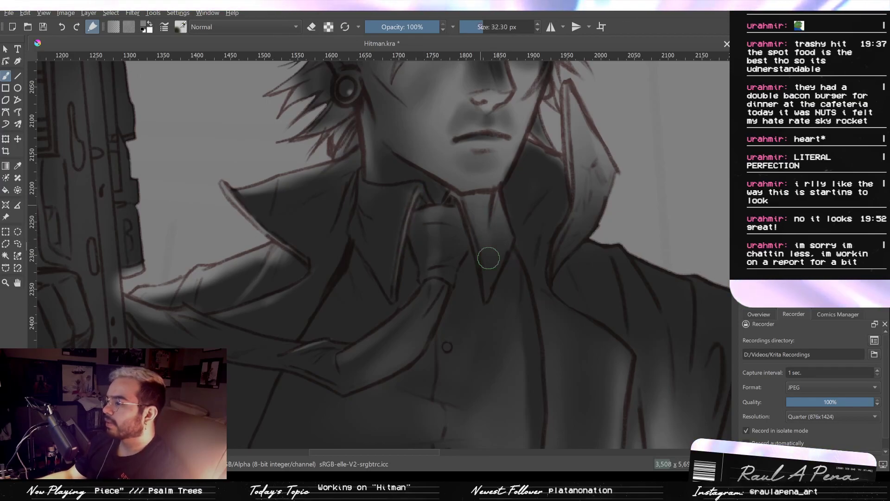
pyautogui.click(312, 27)
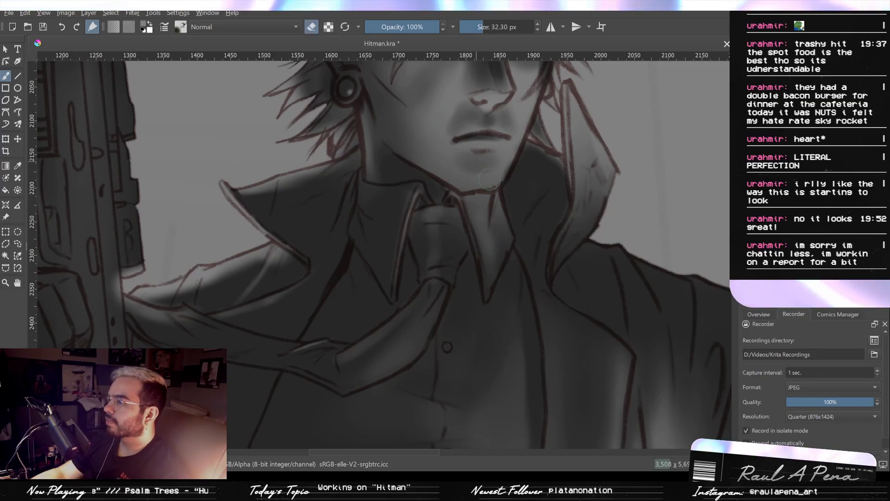
# - Darken the neck beneath the chin and between the shirt collar points with the eraser at 60.22, 58.98 and 38.75 px
pyautogui.keyDown('shift'); pyautogui.moveTo(492, 217); pyautogui.dragTo(510, 217); pyautogui.keyUp('shift')
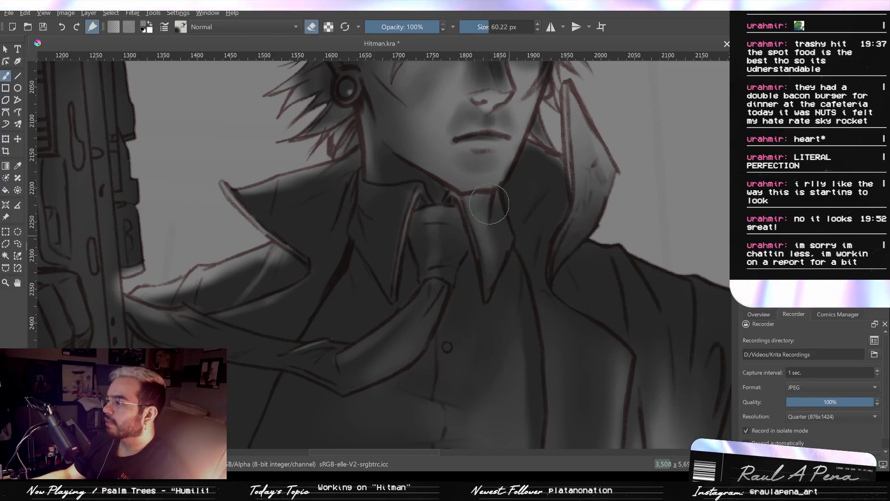
pyautogui.moveTo(446, 187)
pyautogui.keyDown('shift'); pyautogui.mouseDown()
pyautogui.moveTo(435, 187)
pyautogui.moveTo(448, 201)
pyautogui.mouseUp(); pyautogui.keyUp('shift')
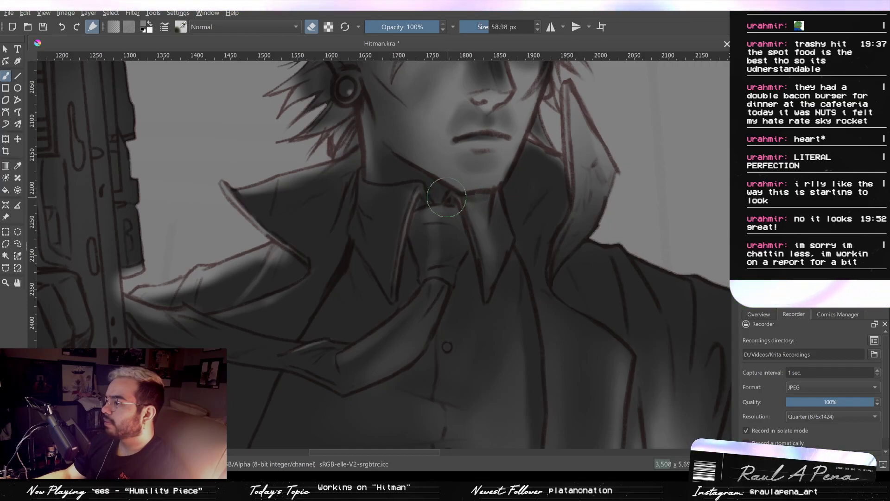
pyautogui.keyDown('shift'); pyautogui.moveTo(439, 196); pyautogui.dragTo(457, 196); pyautogui.keyUp('shift')
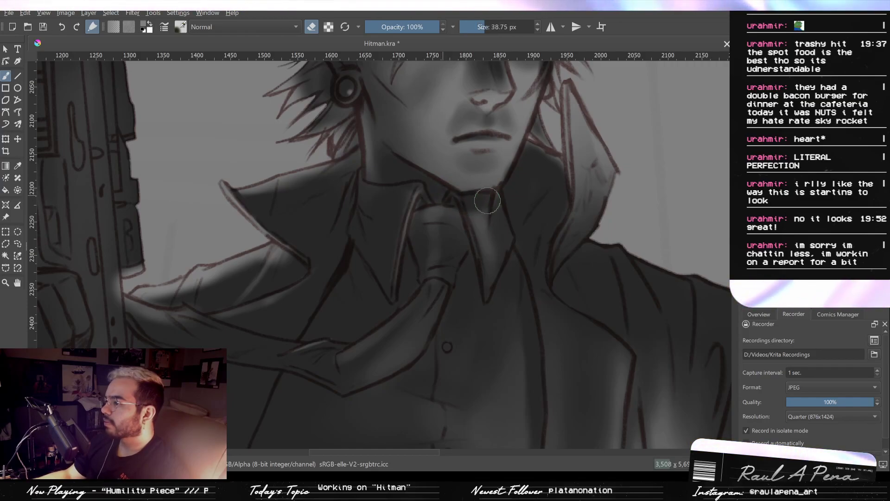
# - Soften the light on the tie knot and the tie's draped length with the eraser at 91.33, 48.44 and 19.94 px
pyautogui.keyDown('shift'); pyautogui.moveTo(431, 223); pyautogui.dragTo(466, 223); pyautogui.keyUp('shift')
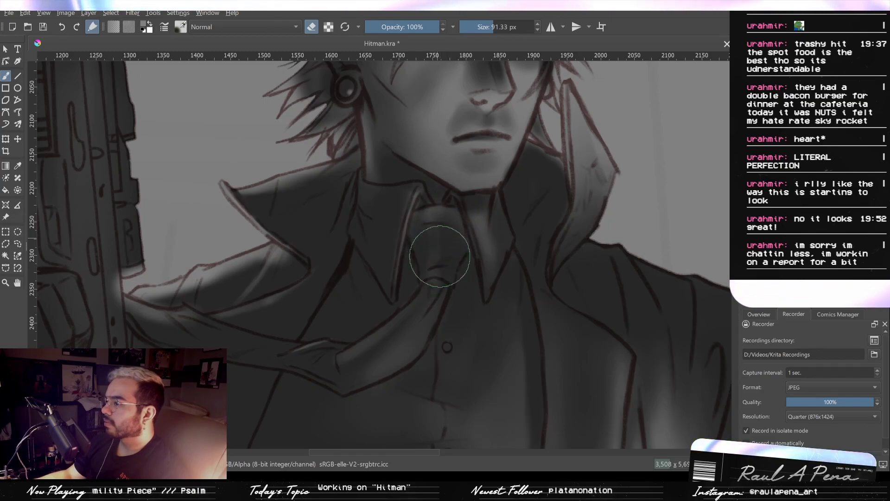
pyautogui.keyDown('shift'); pyautogui.moveTo(439, 256); pyautogui.dragTo(412, 256); pyautogui.keyUp('shift')
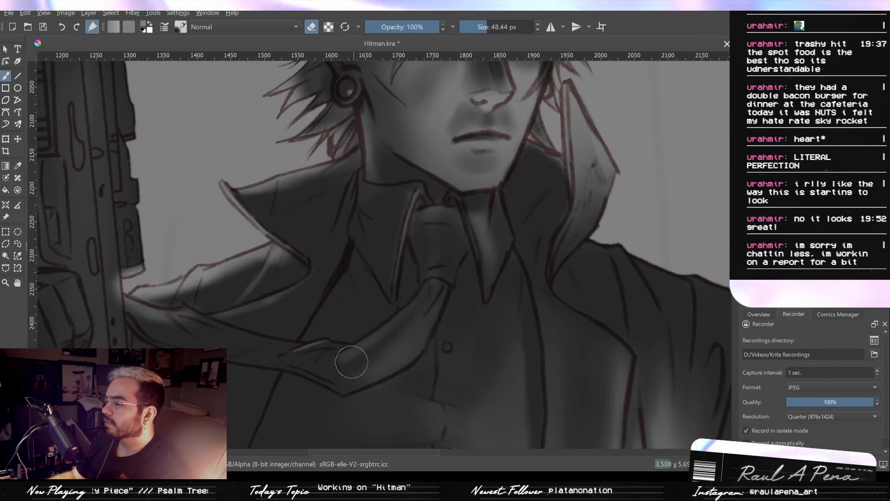
pyautogui.keyDown('shift'); pyautogui.moveTo(351, 362); pyautogui.dragTo(337, 361); pyautogui.keyUp('shift')
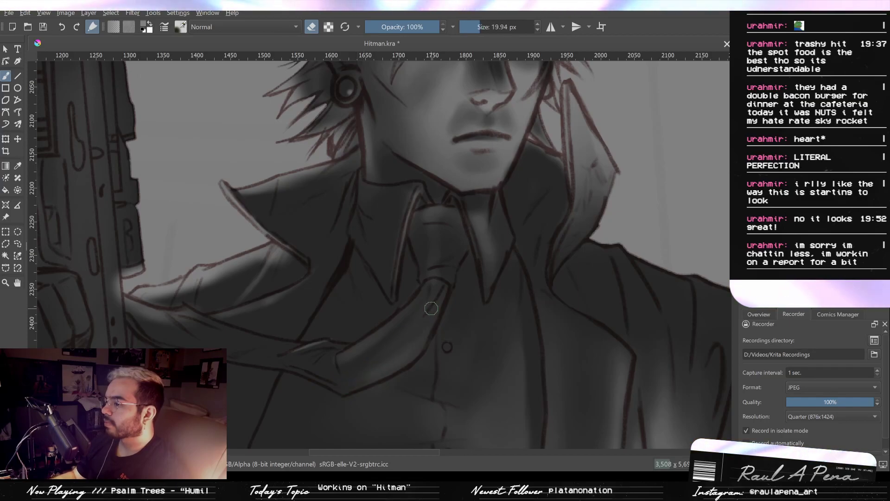
pyautogui.moveTo(381, 342)
pyautogui.keyDown('ctrl'); pyautogui.mouseDown()
pyautogui.moveTo(372, 419)
pyautogui.moveTo(402, 336)
pyautogui.moveTo(431, 346)
pyautogui.moveTo(370, 304)
pyautogui.moveTo(378, 260)
pyautogui.moveTo(491, 301)
pyautogui.mouseUp(); pyautogui.keyUp('ctrl')
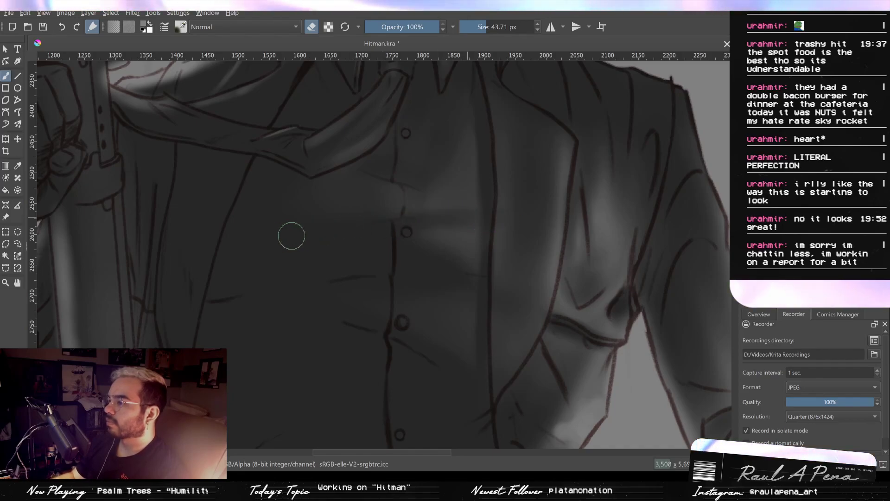
# - Shape the shirt fold above the middle button with the eraser at 43.71 and 23.43 px
pyautogui.moveTo(502, 211); pyautogui.dragTo(492, 252)
pyautogui.moveTo(450, 209)
pyautogui.mouseDown()
pyautogui.moveTo(459, 218)
pyautogui.moveTo(498, 211)
pyautogui.mouseUp()
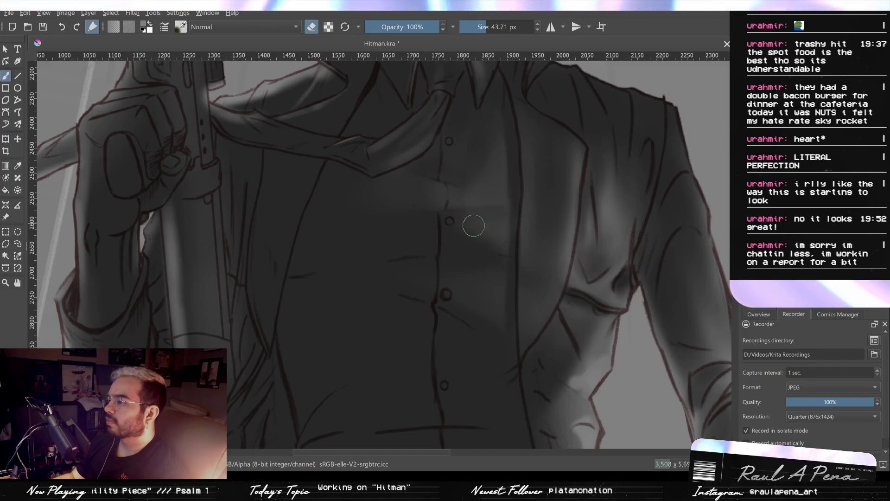
pyautogui.moveTo(477, 205); pyautogui.dragTo(486, 221)
pyautogui.moveTo(477, 208); pyautogui.dragTo(473, 189)
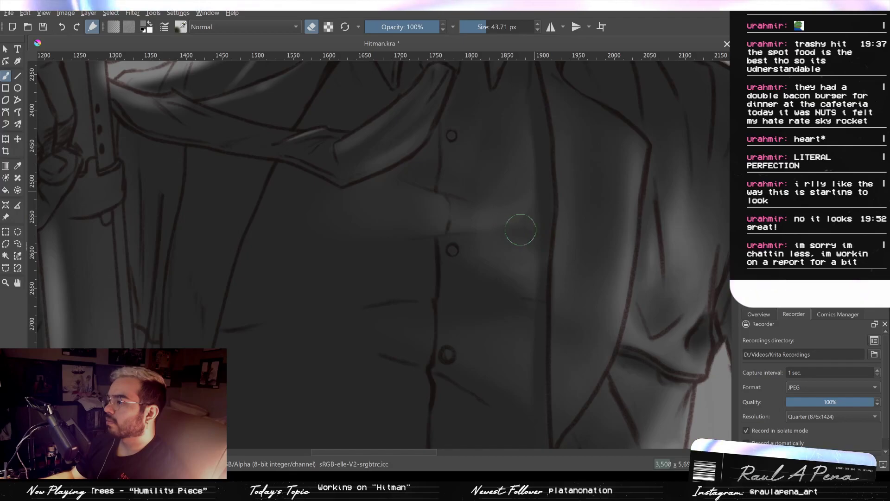
pyautogui.moveTo(483, 235); pyautogui.dragTo(540, 221)
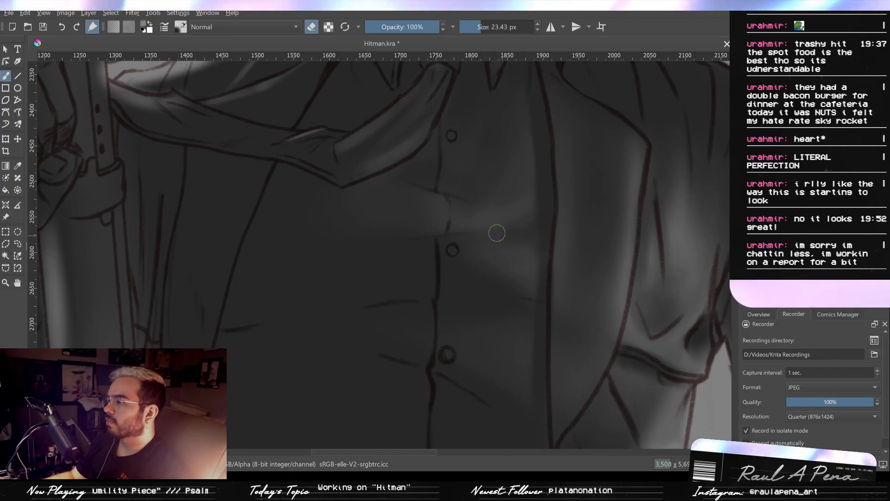
pyautogui.moveTo(530, 223)
pyautogui.mouseDown()
pyautogui.moveTo(513, 255)
pyautogui.moveTo(548, 209)
pyautogui.moveTo(526, 216)
pyautogui.mouseUp()
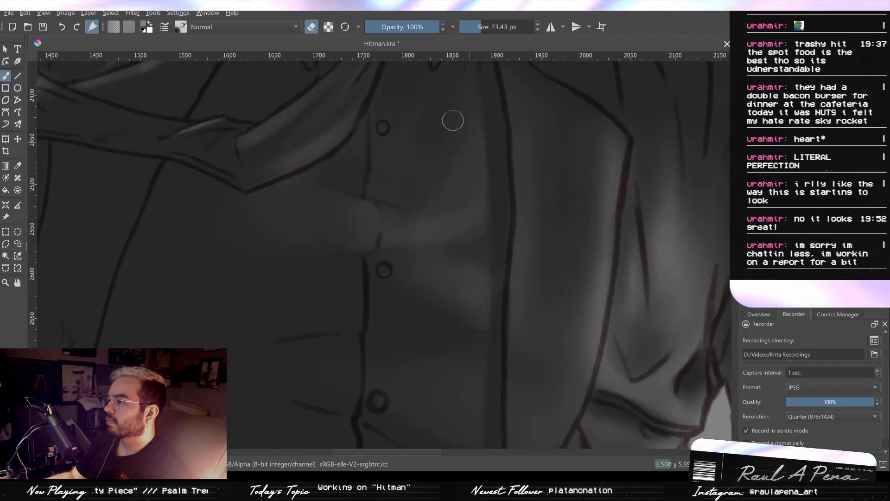
# - Leave eraser mode with the brush at 74.16 px and review the shading across the whole figure
pyautogui.click(311, 27)
pyautogui.moveTo(467, 244)
pyautogui.mouseDown()
pyautogui.moveTo(443, 261)
pyautogui.moveTo(460, 274)
pyautogui.moveTo(467, 268)
pyautogui.moveTo(461, 287)
pyautogui.moveTo(476, 278)
pyautogui.moveTo(455, 287)
pyautogui.moveTo(469, 296)
pyautogui.moveTo(461, 272)
pyautogui.moveTo(431, 268)
pyautogui.moveTo(467, 277)
pyautogui.moveTo(466, 292)
pyautogui.moveTo(463, 280)
pyautogui.moveTo(489, 268)
pyautogui.moveTo(475, 259)
pyautogui.moveTo(481, 315)
pyautogui.moveTo(467, 258)
pyautogui.moveTo(491, 344)
pyautogui.moveTo(488, 322)
pyautogui.mouseUp()
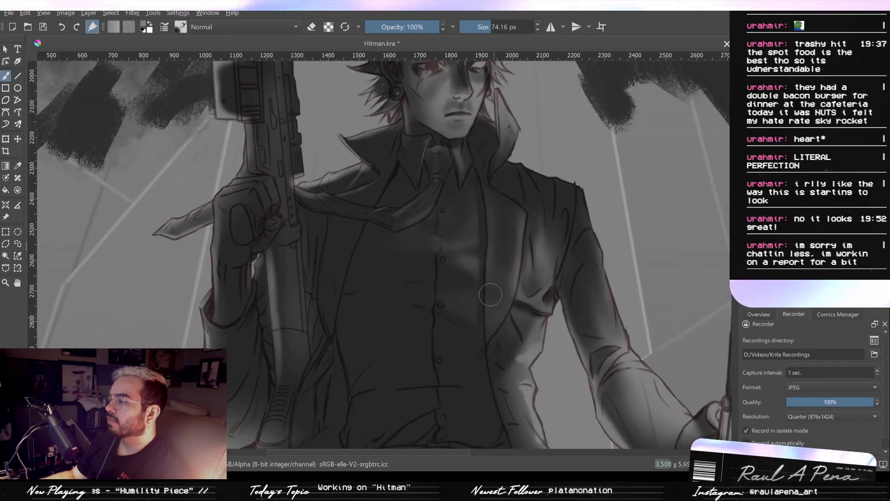
pyautogui.moveTo(539, 262); pyautogui.dragTo(527, 316)
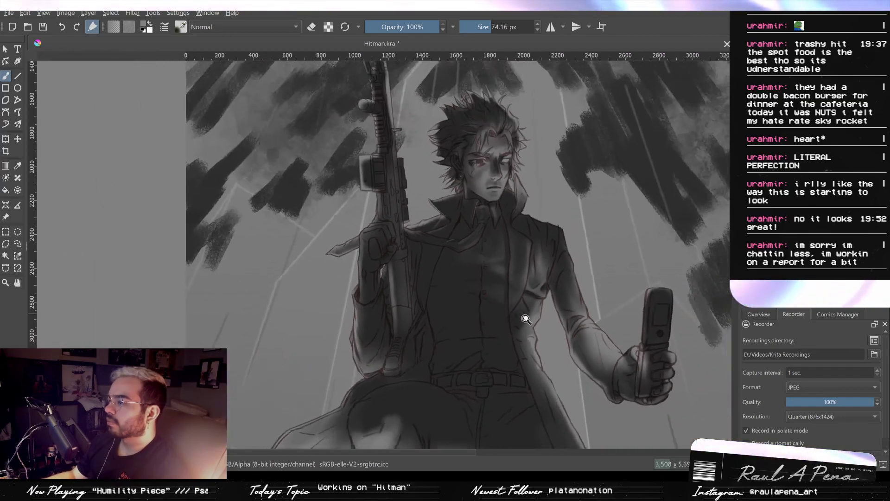
pyautogui.press('2')
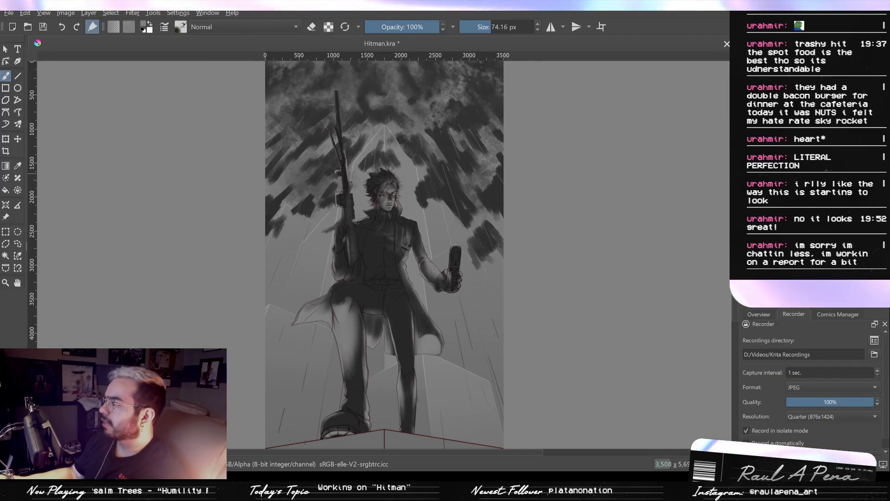
pyautogui.scroll(3, 456, 259)
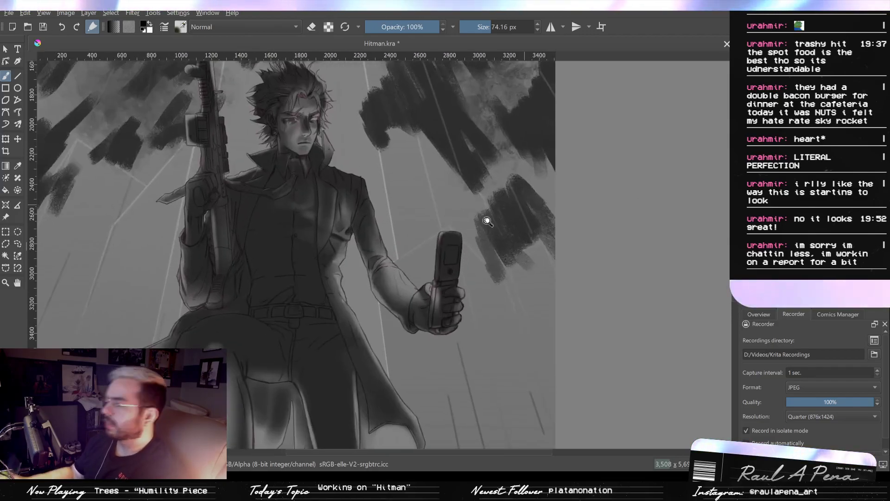
pyautogui.scroll(-1, 456, 258)
pyautogui.moveTo(476, 280); pyautogui.dragTo(678, 262)
pyautogui.scroll(2, 545, 230)
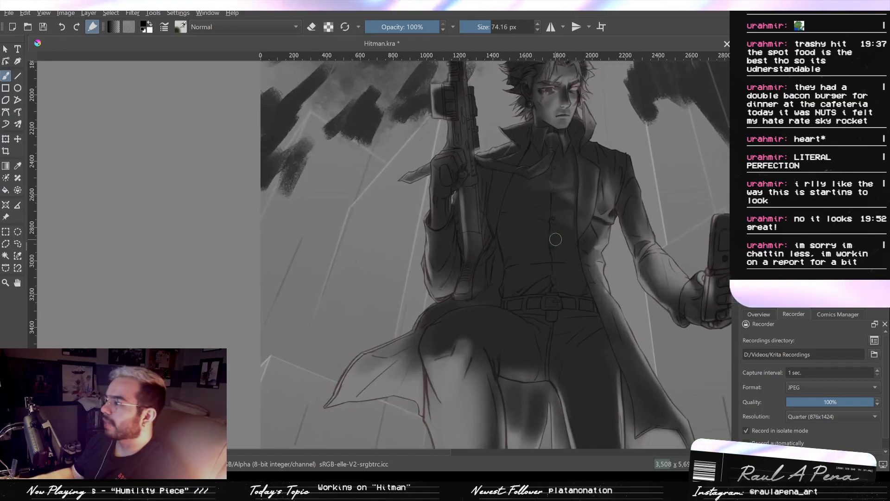
# - Paint a black shadow inside the coat beside the rifle stock at 147.38 and 72.48 px, trimming it with the eraser at 116.48 px
pyautogui.moveTo(536, 241); pyautogui.dragTo(548, 239)
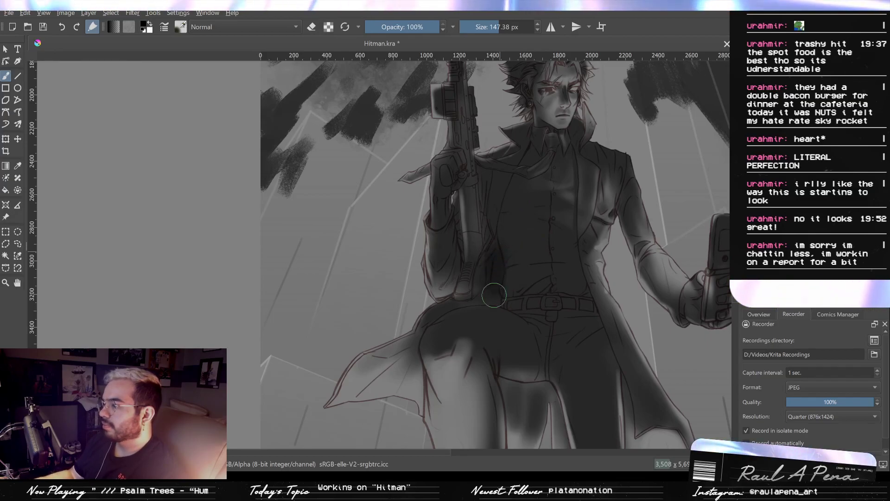
pyautogui.scroll(3, 509, 192)
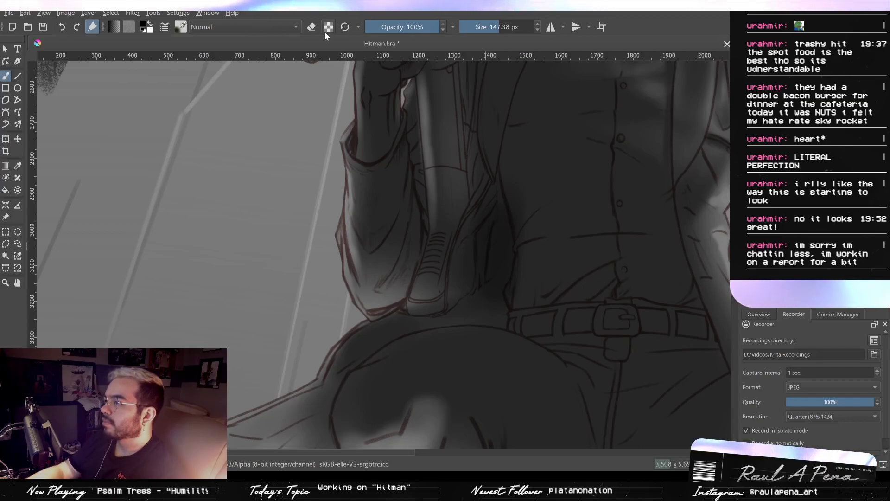
pyautogui.click(311, 27)
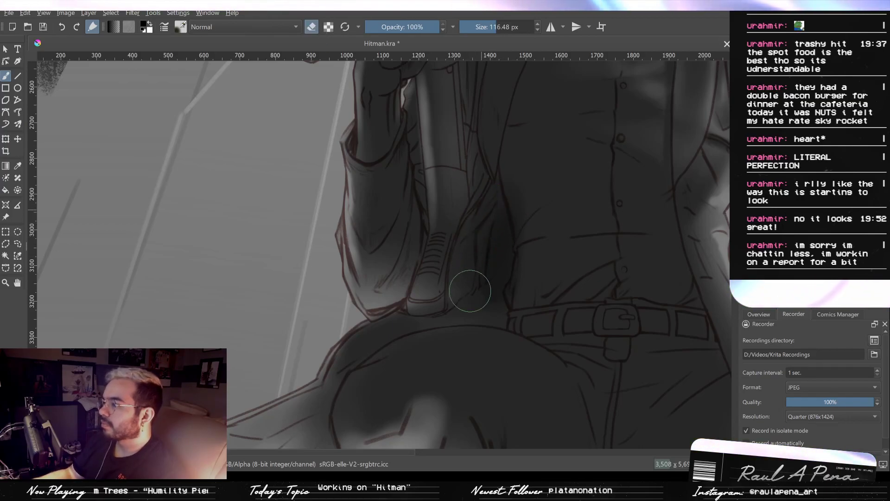
pyautogui.moveTo(484, 208)
pyautogui.mouseDown()
pyautogui.moveTo(492, 191)
pyautogui.moveTo(477, 234)
pyautogui.moveTo(501, 213)
pyautogui.mouseUp()
pyautogui.press('e')
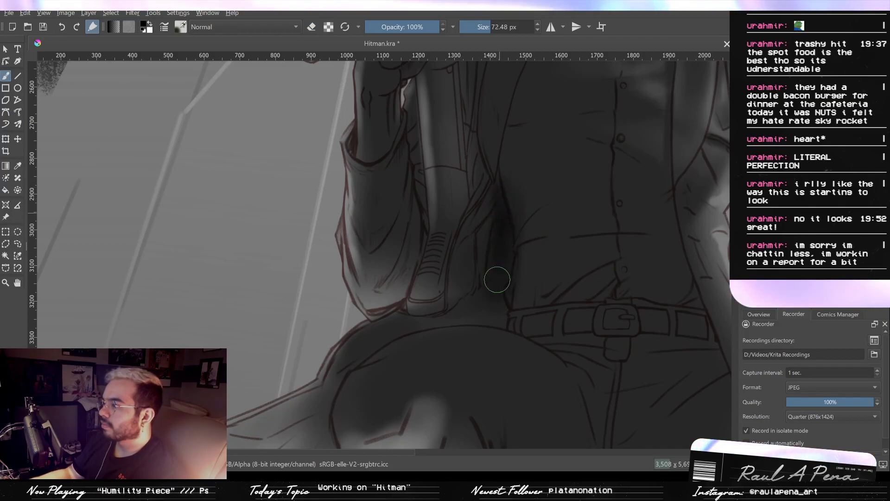
pyautogui.moveTo(504, 291)
pyautogui.mouseDown()
pyautogui.moveTo(500, 319)
pyautogui.moveTo(483, 288)
pyautogui.moveTo(503, 258)
pyautogui.mouseUp()
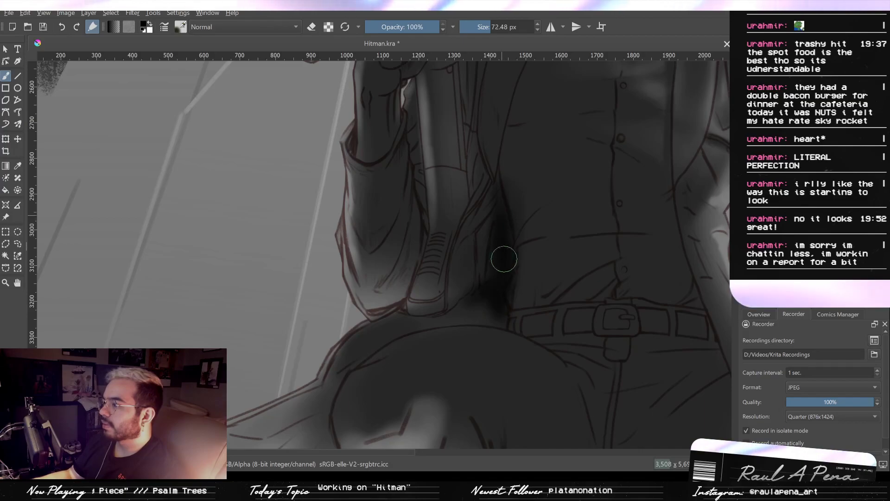
# - Paint black shadow over the raised knee and thigh with the brush at 127.60 and 200.33 px
pyautogui.scroll(-3, 516, 217)
pyautogui.press('e')
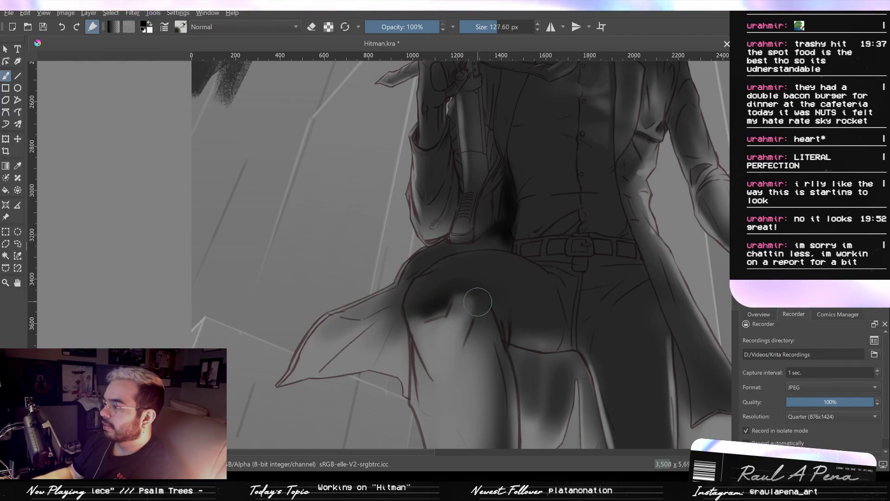
pyautogui.moveTo(478, 284); pyautogui.dragTo(497, 289)
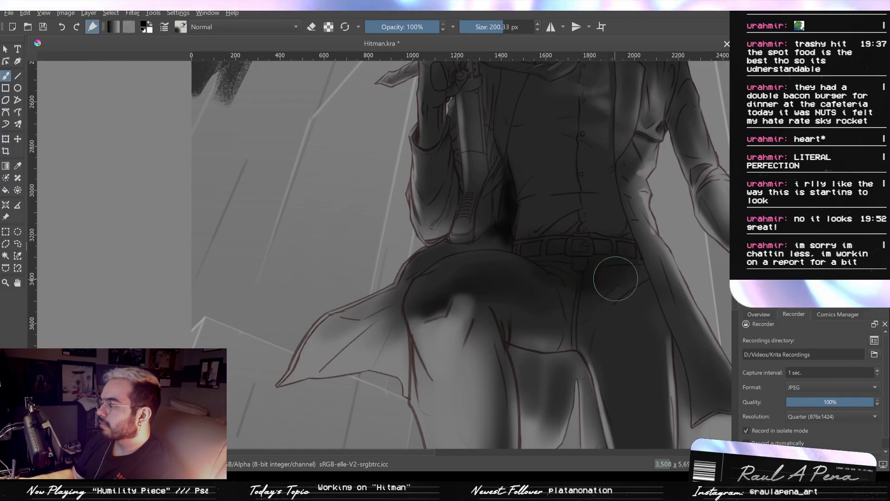
# - Deepen the black shadow down the standing leg from hip to shin with the brush at 200.33 and 127.70 px
pyautogui.moveTo(592, 276); pyautogui.dragTo(542, 214)
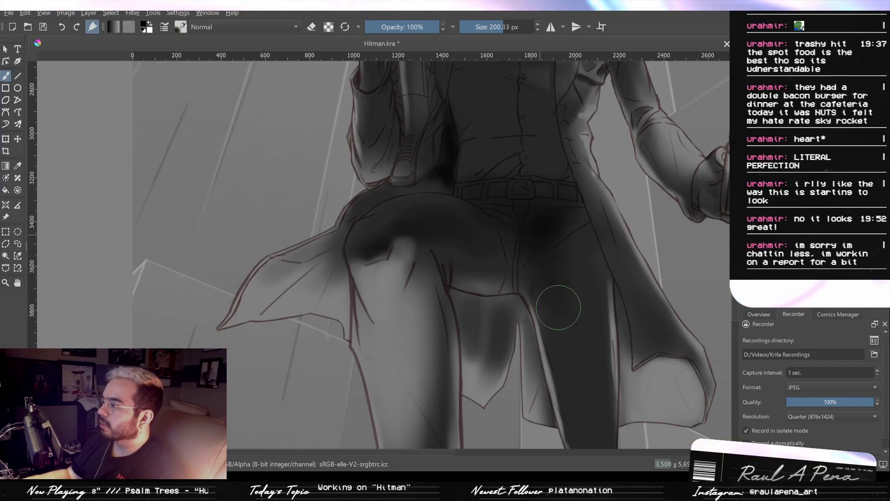
pyautogui.moveTo(555, 244); pyautogui.dragTo(553, 200)
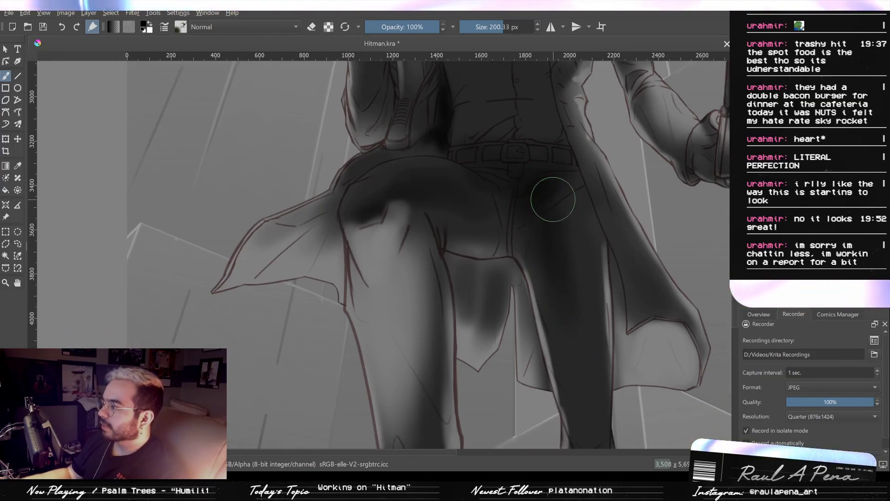
pyautogui.moveTo(561, 232); pyautogui.dragTo(554, 190)
pyautogui.moveTo(561, 232)
pyautogui.mouseDown()
pyautogui.moveTo(557, 189)
pyautogui.moveTo(544, 188)
pyautogui.mouseUp()
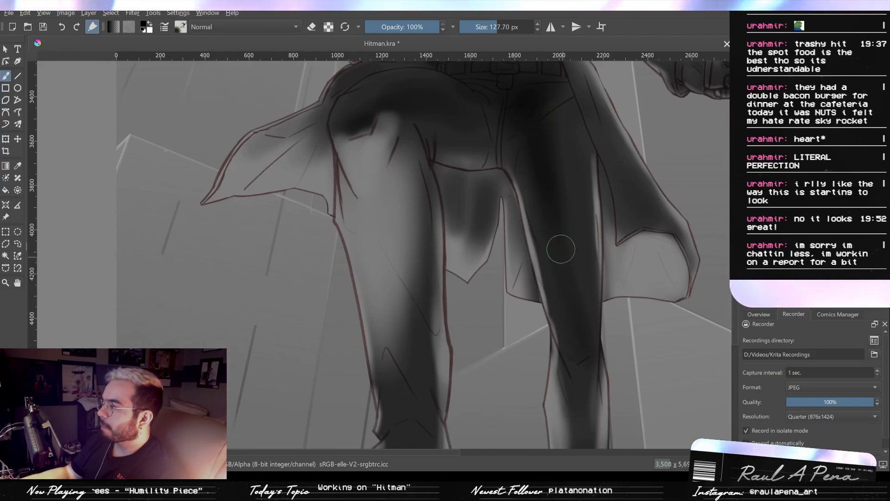
pyautogui.moveTo(564, 216); pyautogui.dragTo(562, 173)
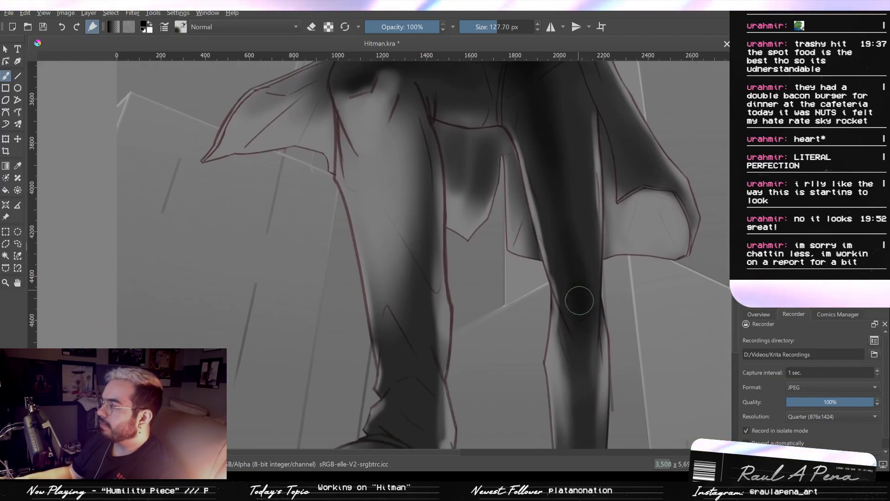
pyautogui.moveTo(578, 336); pyautogui.dragTo(586, 262)
pyautogui.moveTo(584, 265); pyautogui.dragTo(585, 299)
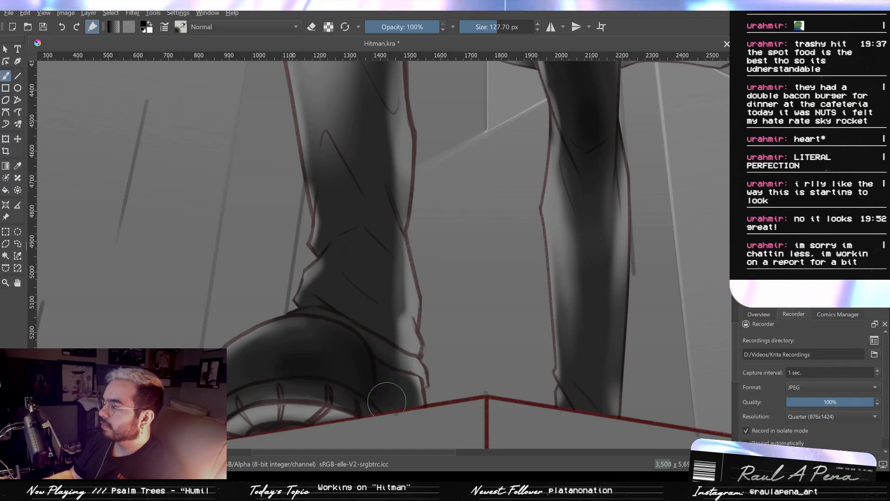
# - Darken the front boot's toe at 127.70 and 64.61 px and the trouser leg above it at 111.66 px
pyautogui.moveTo(364, 378); pyautogui.dragTo(235, 374)
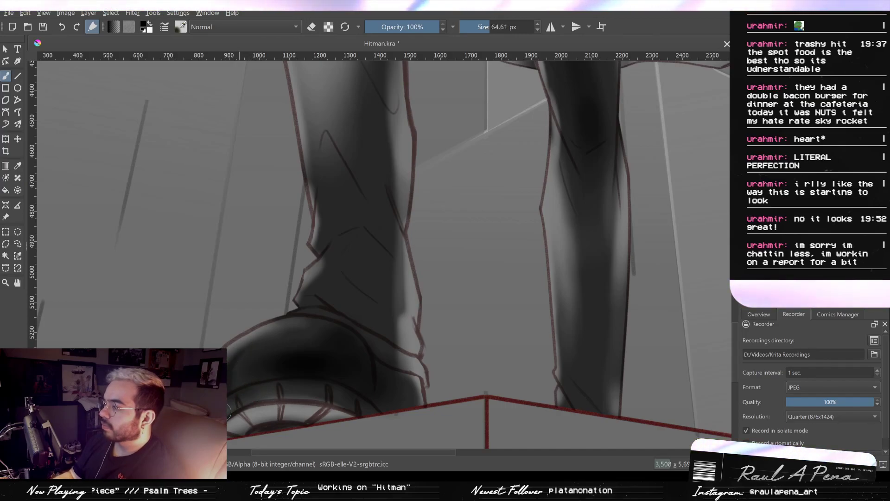
pyautogui.moveTo(455, 357); pyautogui.dragTo(457, 393)
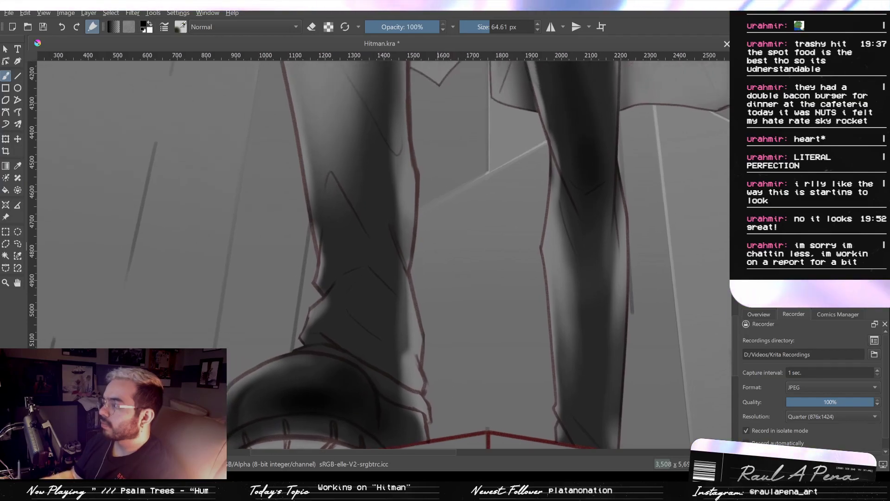
pyautogui.keyDown('shift'); pyautogui.moveTo(346, 298); pyautogui.dragTo(351, 297); pyautogui.keyUp('shift')
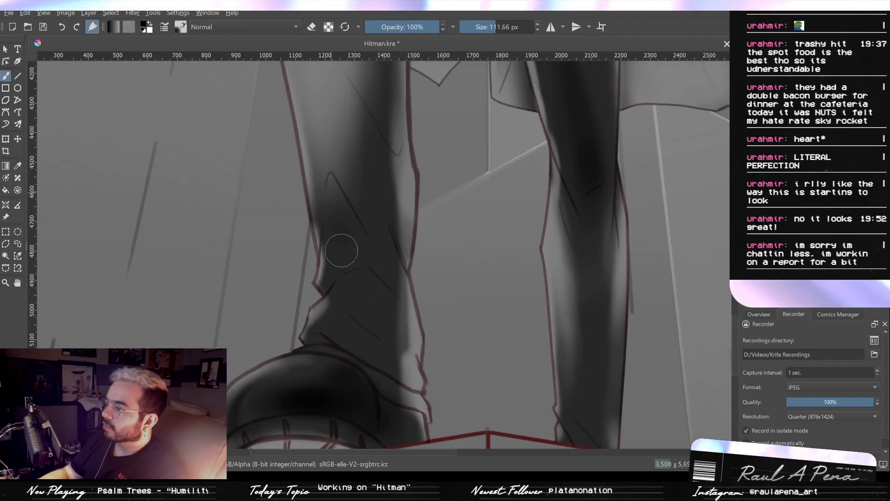
pyautogui.moveTo(340, 239); pyautogui.dragTo(334, 188)
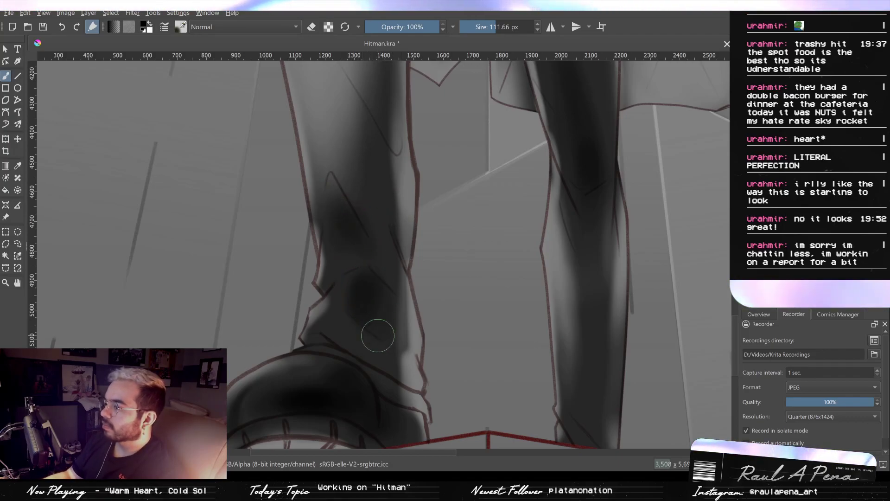
pyautogui.moveTo(427, 203); pyautogui.dragTo(424, 274)
pyautogui.moveTo(421, 169)
pyautogui.keyDown('ctrl'); pyautogui.mouseDown()
pyautogui.moveTo(423, 280)
pyautogui.moveTo(429, 212)
pyautogui.mouseUp(); pyautogui.keyUp('ctrl')
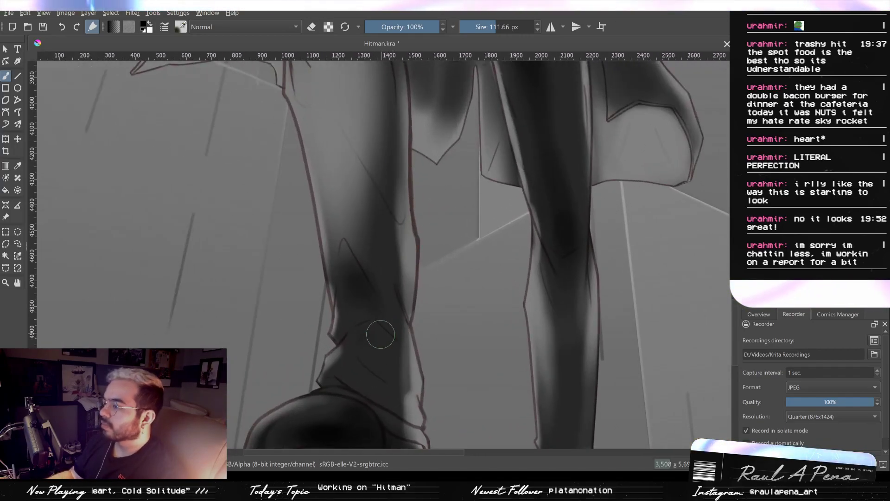
# - Paint black shadow down the rear leg's shin toward its boot with the brush at 111.66 px
pyautogui.moveTo(546, 305); pyautogui.dragTo(534, 423)
pyautogui.keyDown('ctrl'); pyautogui.moveTo(533, 332); pyautogui.dragTo(528, 394); pyautogui.keyUp('ctrl')
pyautogui.moveTo(514, 290); pyautogui.dragTo(523, 389)
pyautogui.moveTo(556, 324)
pyautogui.keyDown('ctrl'); pyautogui.mouseDown()
pyautogui.moveTo(560, 279)
pyautogui.moveTo(565, 361)
pyautogui.mouseUp(); pyautogui.keyUp('ctrl')
pyautogui.moveTo(497, 284); pyautogui.dragTo(492, 385)
pyautogui.moveTo(481, 251); pyautogui.dragTo(488, 211)
# - Darken the shirt beneath the open collar at 67.30 px and shade around the tie knot and tail at 17.64 and 31.52 px
pyautogui.moveTo(443, 183)
pyautogui.keyDown('ctrl'); pyautogui.mouseDown()
pyautogui.moveTo(451, 161)
pyautogui.moveTo(428, 169)
pyautogui.mouseUp(); pyautogui.keyUp('ctrl')
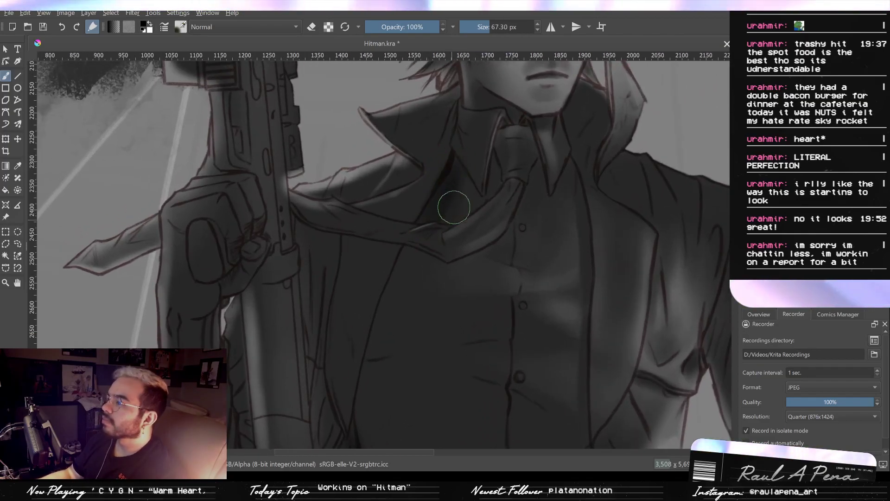
pyautogui.moveTo(505, 157)
pyautogui.keyDown('ctrl'); pyautogui.mouseDown()
pyautogui.moveTo(514, 107)
pyautogui.moveTo(496, 112)
pyautogui.mouseUp(); pyautogui.keyUp('ctrl')
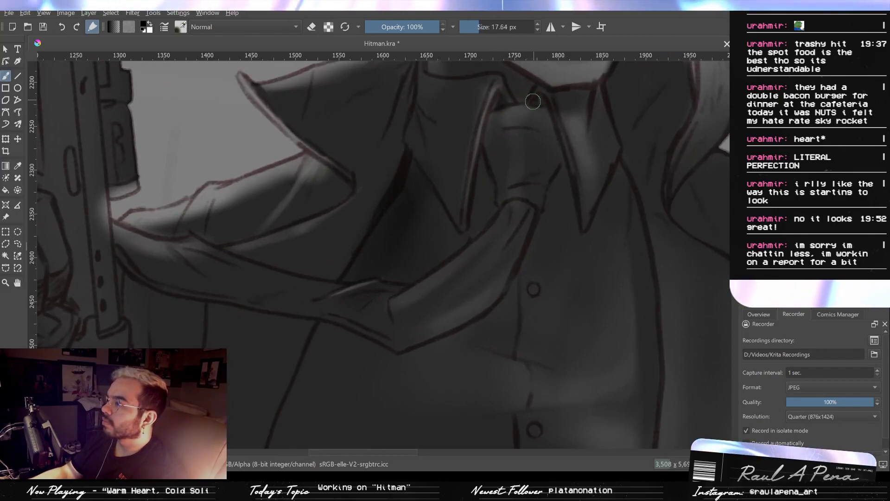
pyautogui.keyDown('shift'); pyautogui.moveTo(482, 173); pyautogui.dragTo(482, 220); pyautogui.keyUp('shift')
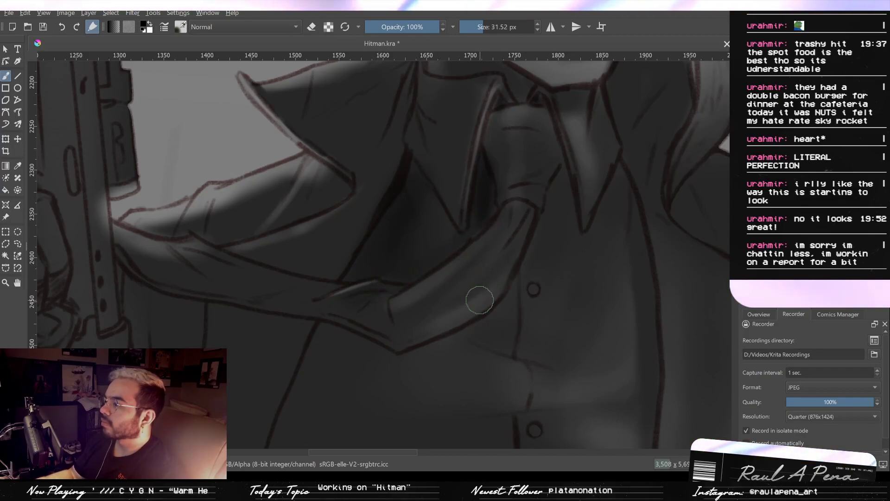
pyautogui.moveTo(451, 345)
pyautogui.mouseDown()
pyautogui.moveTo(528, 295)
pyautogui.moveTo(503, 315)
pyautogui.moveTo(505, 306)
pyautogui.mouseUp()
pyautogui.keyDown('shift'); pyautogui.moveTo(436, 208); pyautogui.dragTo(412, 207); pyautogui.keyUp('shift')
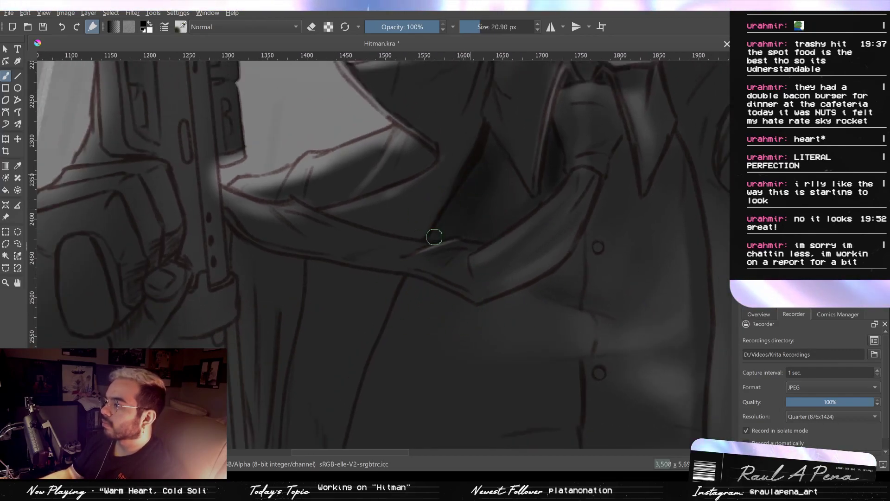
# - Paint a black shadow below the tie and down the shirt along the coat lapel's edge at 25.93 and 46.95 px
pyautogui.keyDown('shift'); pyautogui.moveTo(435, 225); pyautogui.dragTo(434, 226); pyautogui.keyUp('shift')
pyautogui.moveTo(434, 226); pyautogui.dragTo(447, 219)
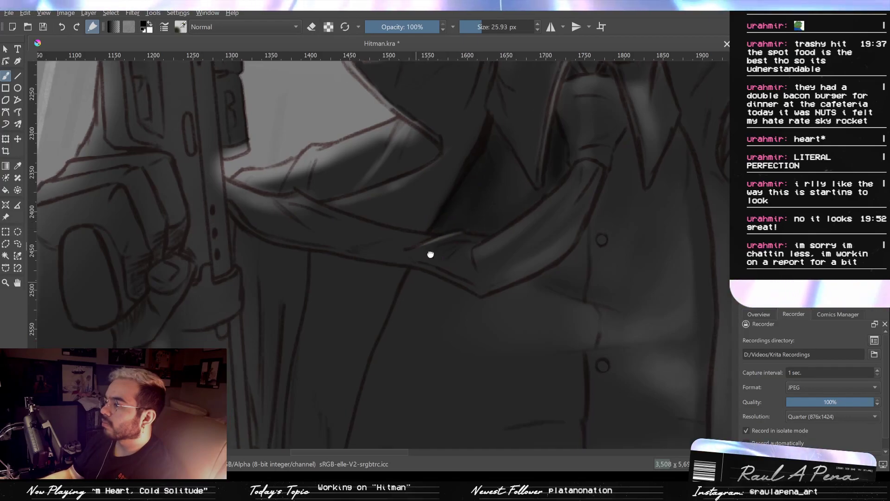
pyautogui.moveTo(423, 264); pyautogui.dragTo(455, 203)
pyautogui.keyDown('shift'); pyautogui.moveTo(433, 231); pyautogui.dragTo(434, 231); pyautogui.keyUp('shift')
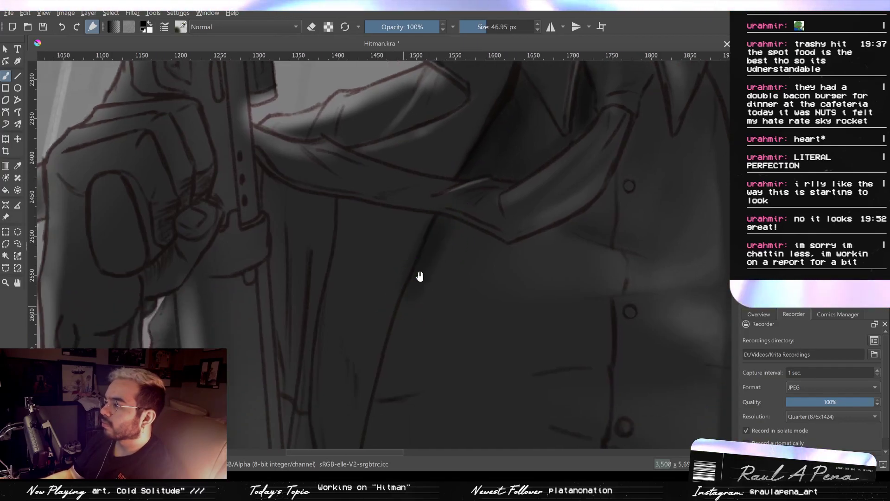
pyautogui.moveTo(420, 276); pyautogui.dragTo(460, 199)
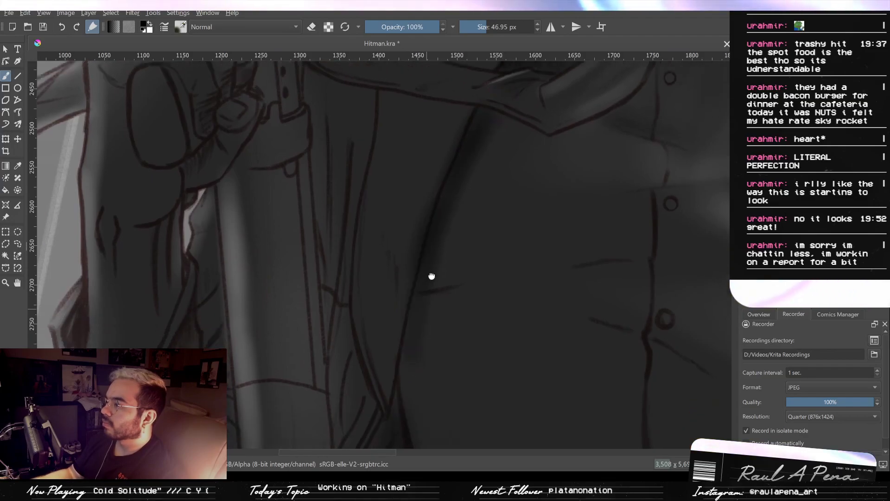
pyautogui.moveTo(431, 276); pyautogui.dragTo(447, 175)
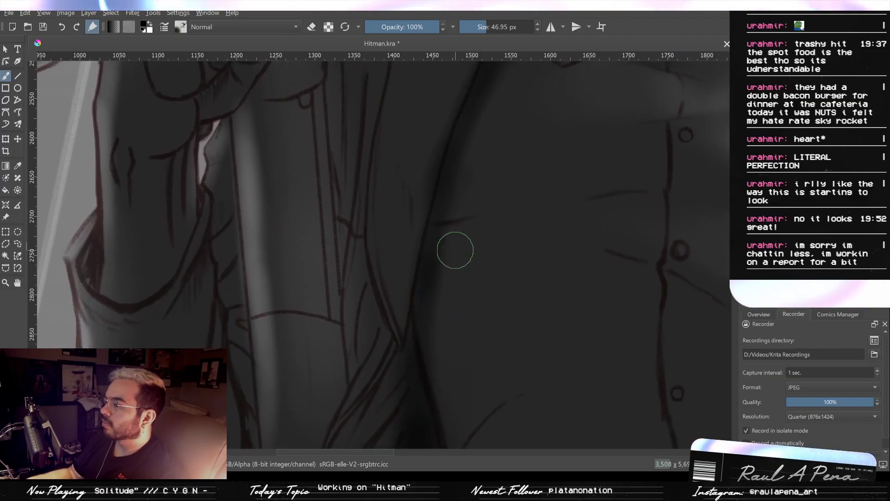
# - Shade the horizontal fold across the shirt's midsection with the brush at 84.58 and 39.15 px
pyautogui.keyDown('ctrl'); pyautogui.moveTo(455, 214); pyautogui.dragTo(479, 243); pyautogui.keyUp('ctrl')
pyautogui.moveTo(454, 198)
pyautogui.mouseDown()
pyautogui.moveTo(407, 272)
pyautogui.moveTo(415, 268)
pyautogui.mouseUp()
pyautogui.keyDown('shift'); pyautogui.moveTo(415, 266); pyautogui.dragTo(437, 267); pyautogui.keyUp('shift')
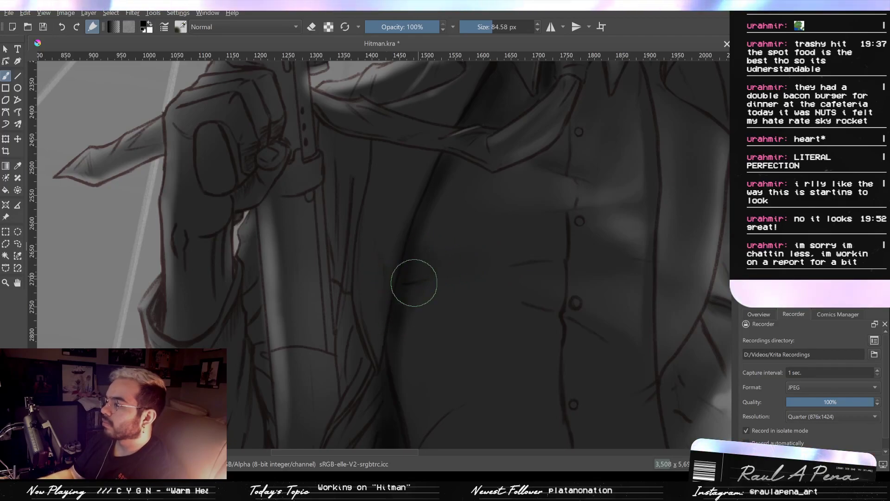
pyautogui.moveTo(455, 261); pyautogui.dragTo(496, 256)
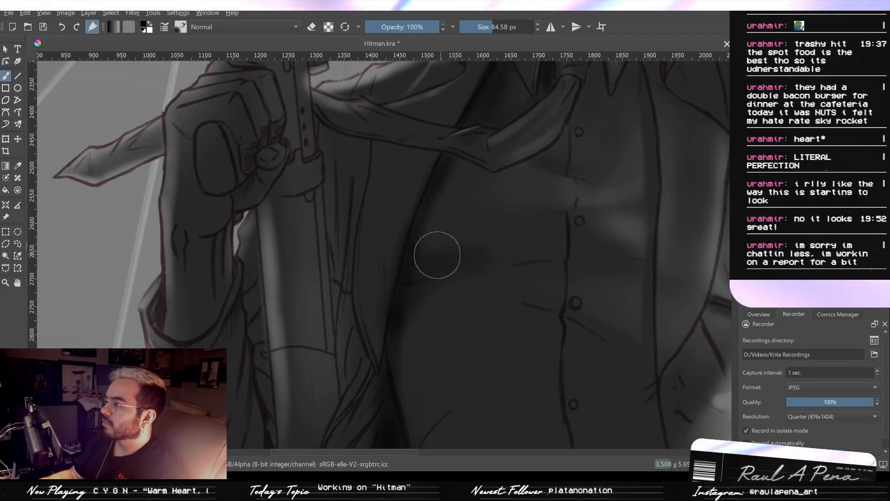
pyautogui.keyDown('shift'); pyautogui.moveTo(410, 247); pyautogui.dragTo(402, 248); pyautogui.keyUp('shift')
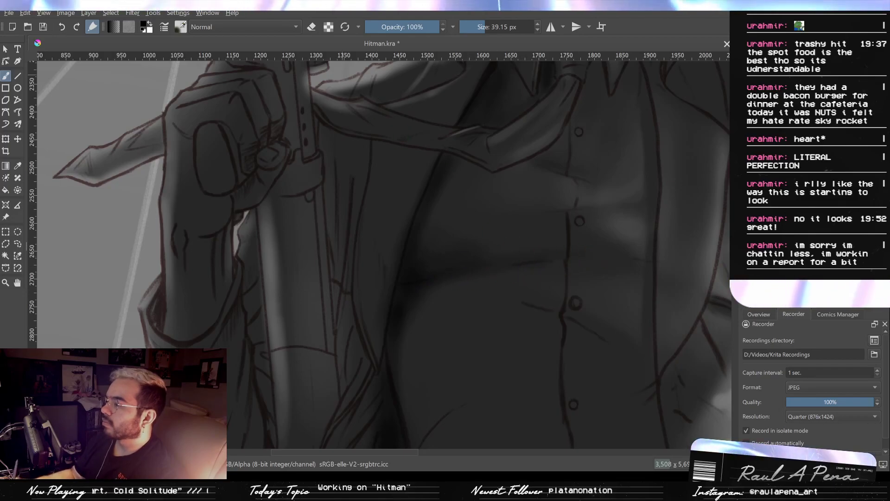
# - Soften the shirt fold's shadow with the eraser at 94.57 px, and return to painting mode
pyautogui.press('e')
pyautogui.moveTo(439, 238); pyautogui.dragTo(449, 237)
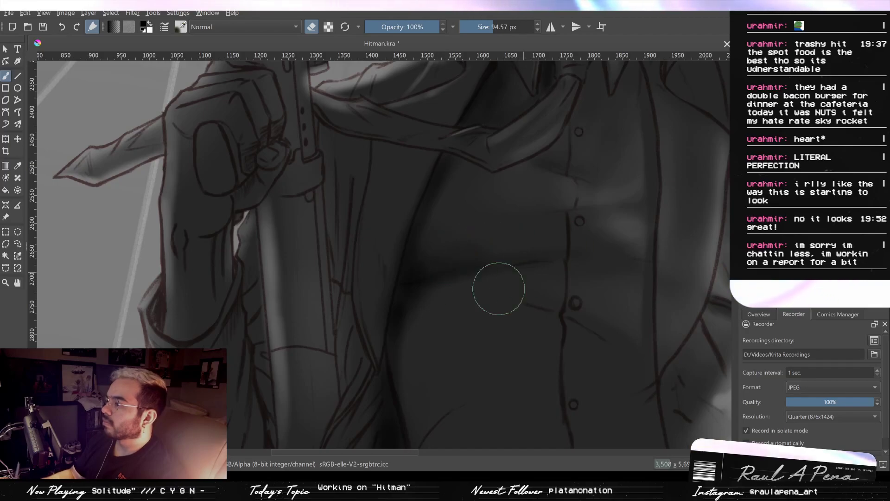
pyautogui.scroll(-2, 579, 292)
pyautogui.moveTo(539, 328); pyautogui.dragTo(511, 306)
pyautogui.scroll(1, 511, 306)
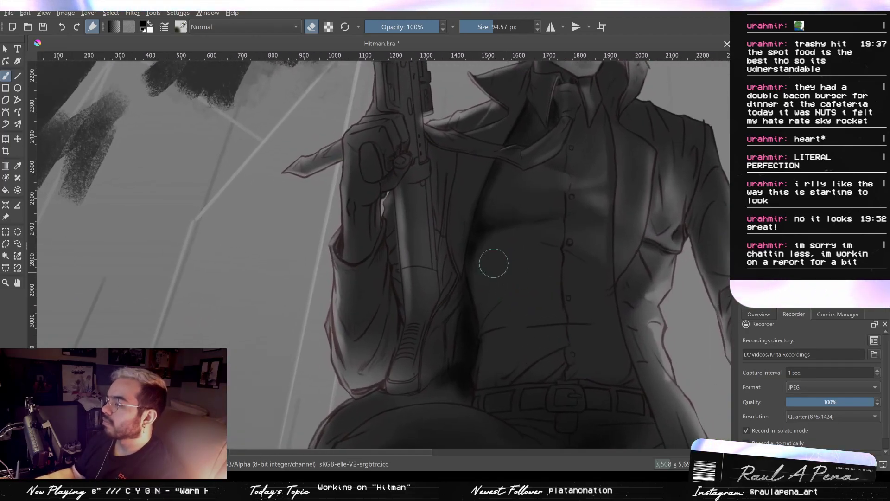
pyautogui.click(315, 31)
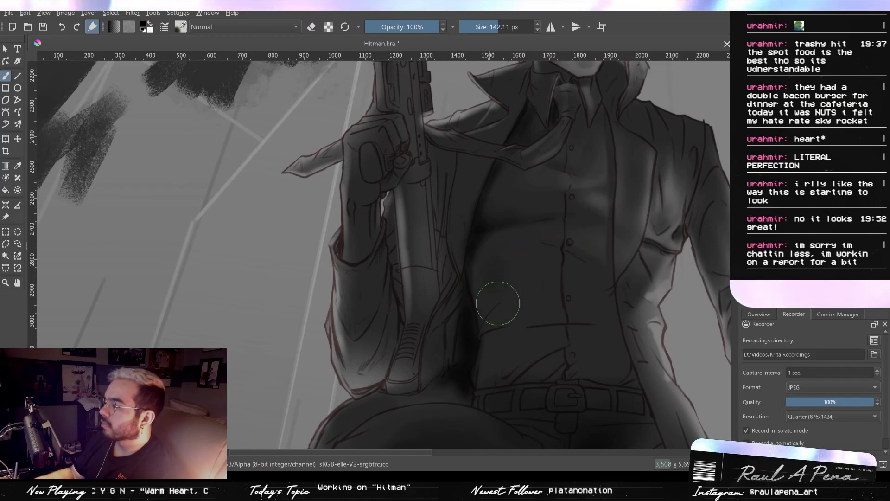
# - Deepen the black shadow over the lower shirt down to the belt with the brush at 142.11, 95.46 and 128.53 px
pyautogui.moveTo(493, 287)
pyautogui.mouseDown()
pyautogui.moveTo(473, 287)
pyautogui.moveTo(481, 246)
pyautogui.moveTo(499, 319)
pyautogui.mouseUp()
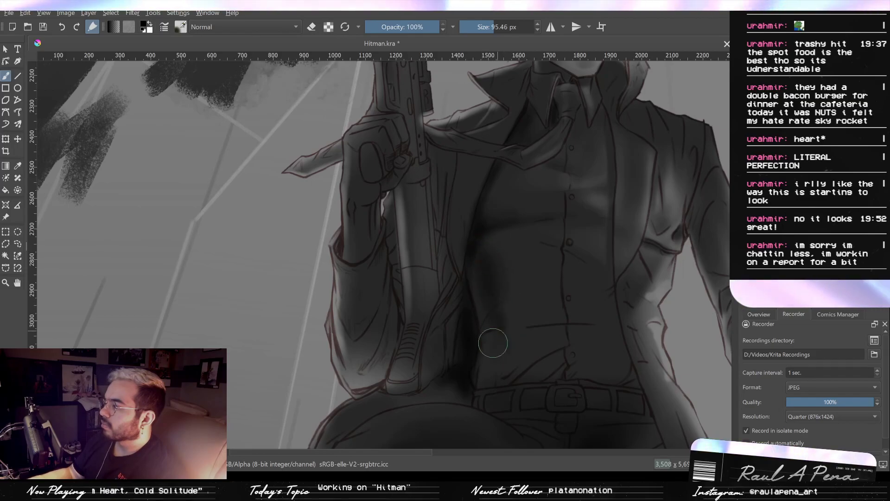
pyautogui.moveTo(485, 328); pyautogui.dragTo(503, 328)
pyautogui.moveTo(485, 288)
pyautogui.mouseDown()
pyautogui.moveTo(511, 302)
pyautogui.moveTo(509, 288)
pyautogui.moveTo(556, 288)
pyautogui.moveTo(493, 277)
pyautogui.moveTo(552, 268)
pyautogui.moveTo(513, 266)
pyautogui.moveTo(557, 292)
pyautogui.moveTo(489, 298)
pyautogui.moveTo(543, 297)
pyautogui.moveTo(502, 322)
pyautogui.moveTo(559, 315)
pyautogui.moveTo(502, 349)
pyautogui.moveTo(541, 332)
pyautogui.moveTo(502, 372)
pyautogui.moveTo(540, 365)
pyautogui.moveTo(502, 369)
pyautogui.mouseUp()
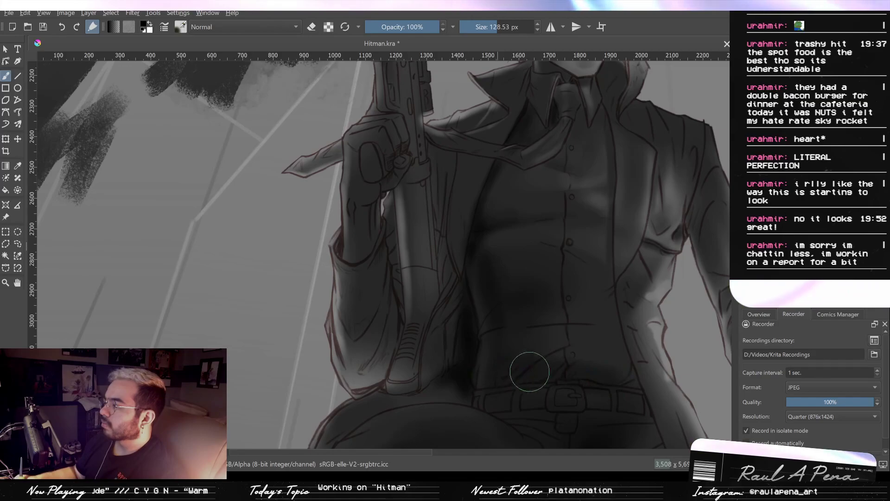
pyautogui.moveTo(578, 345); pyautogui.dragTo(586, 308)
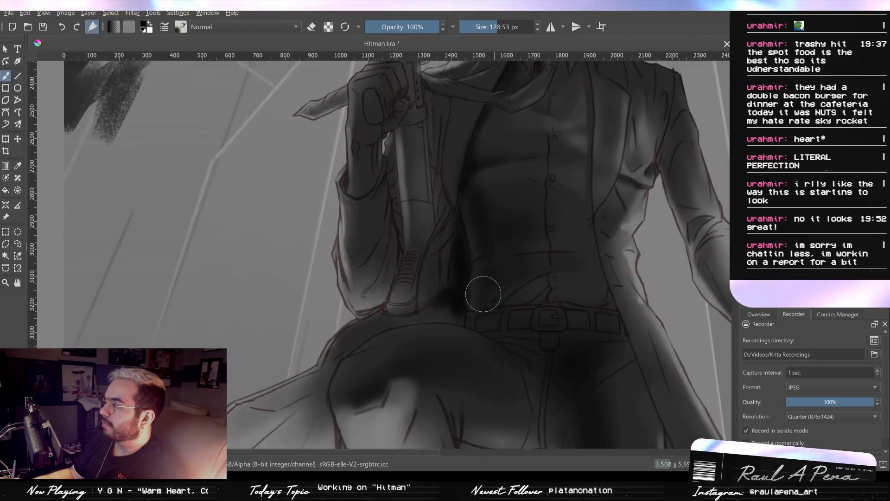
pyautogui.moveTo(582, 271)
pyautogui.mouseDown()
pyautogui.moveTo(580, 294)
pyautogui.moveTo(505, 324)
pyautogui.mouseUp()
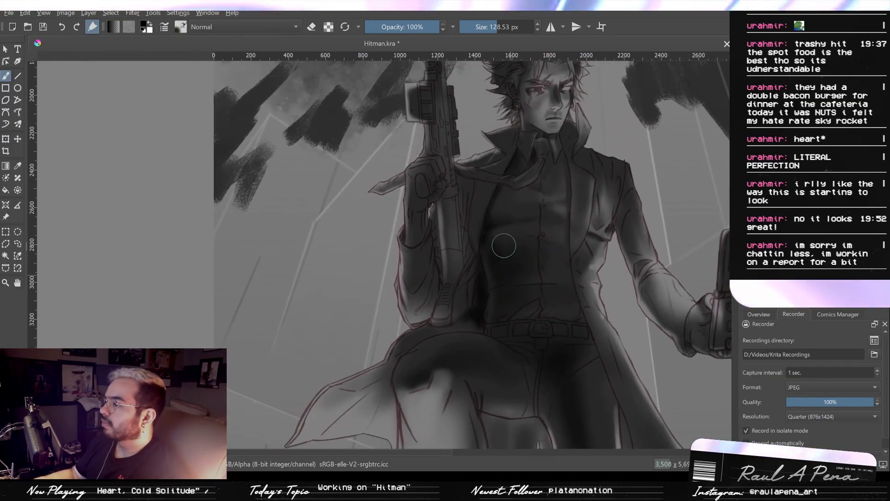
# - Refine the shadow on the coat lapel beside the rifle, trimming it with the eraser at 72.53 and 45.27 px
pyautogui.moveTo(502, 245); pyautogui.dragTo(489, 180)
pyautogui.moveTo(456, 177)
pyautogui.mouseDown()
pyautogui.moveTo(486, 251)
pyautogui.moveTo(468, 240)
pyautogui.moveTo(472, 254)
pyautogui.mouseUp()
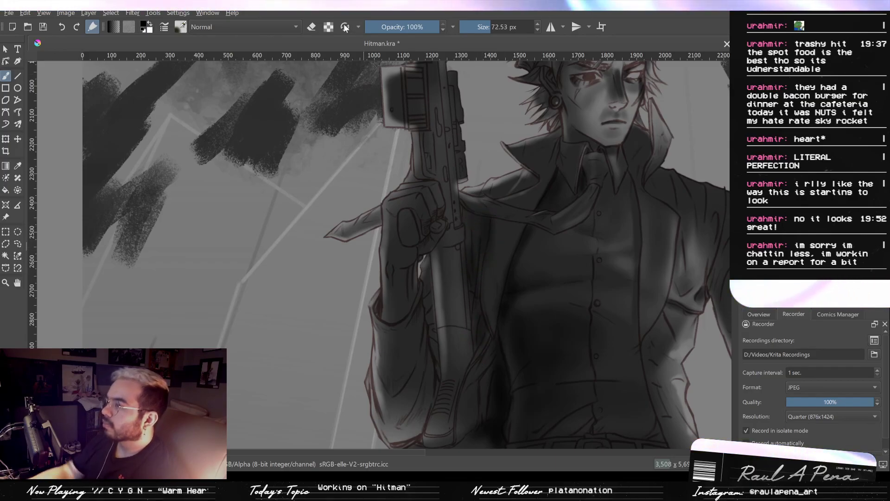
pyautogui.moveTo(476, 301); pyautogui.dragTo(486, 226)
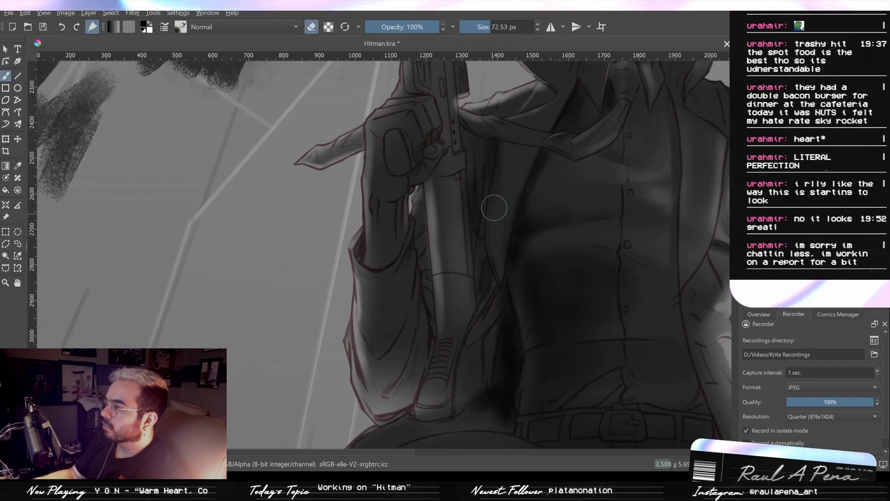
pyautogui.keyDown('shift'); pyautogui.moveTo(490, 217); pyautogui.dragTo(477, 223); pyautogui.keyUp('shift')
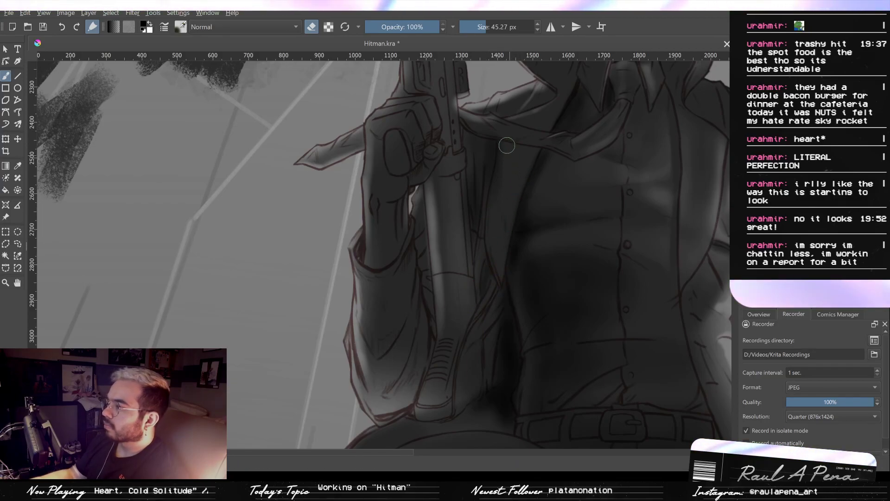
pyautogui.keyDown('shift'); pyautogui.moveTo(464, 187); pyautogui.dragTo(468, 187); pyautogui.keyUp('shift')
# - Paint black shadow between the rifle and raised arm at 55.31 px and over the coat sleeve at 97.43 and 79.62 px
pyautogui.press('e')
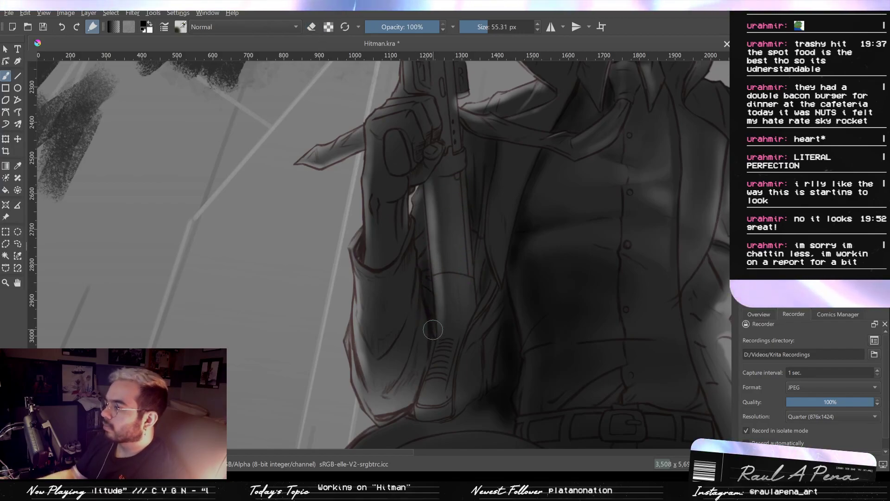
pyautogui.moveTo(431, 294)
pyautogui.keyDown('shift'); pyautogui.mouseDown()
pyautogui.moveTo(450, 294)
pyautogui.moveTo(410, 309)
pyautogui.mouseUp(); pyautogui.keyUp('shift')
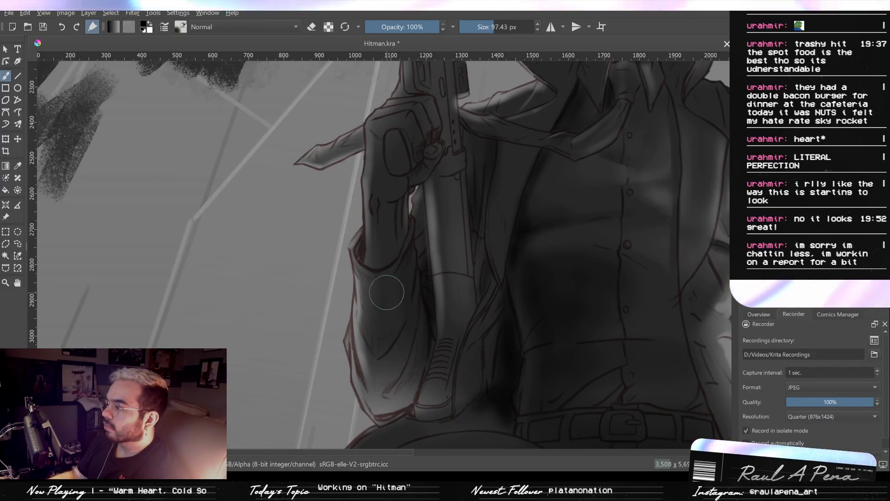
pyautogui.keyDown('shift'); pyautogui.moveTo(383, 292); pyautogui.dragTo(382, 349); pyautogui.keyUp('shift')
pyautogui.scroll(-2, 385, 338)
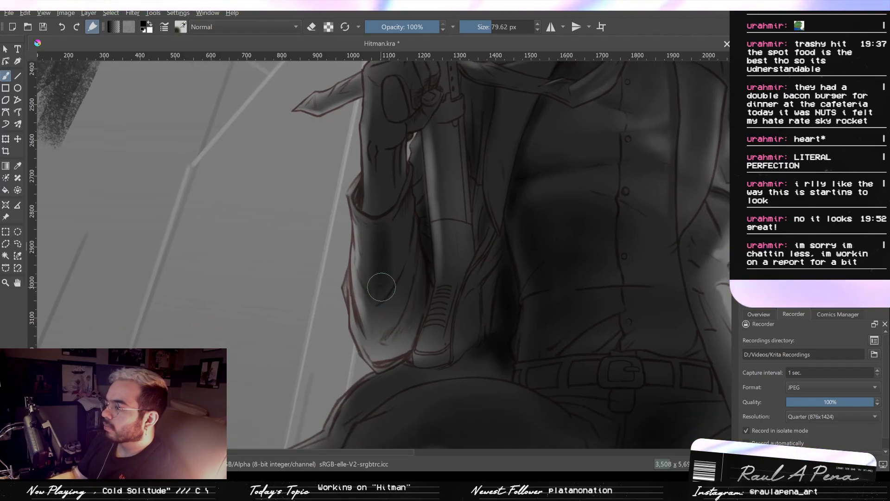
pyautogui.moveTo(400, 254); pyautogui.dragTo(381, 338)
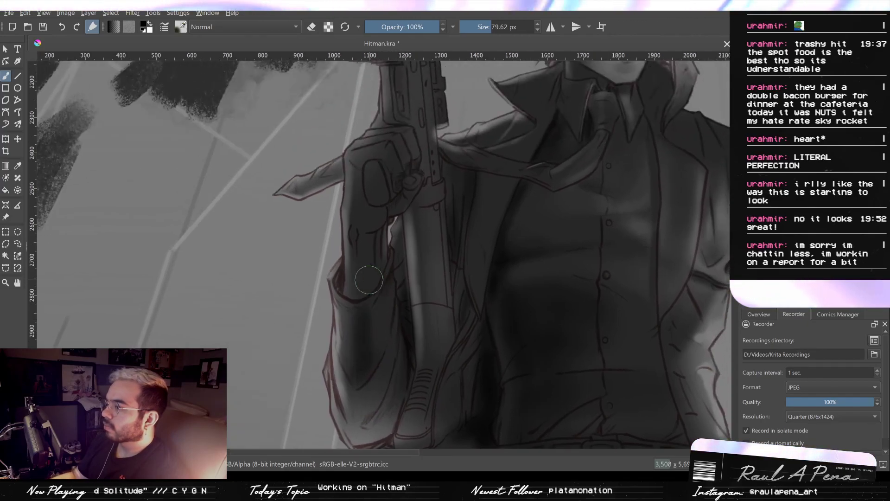
# - Darken the forearm where it enters the sleeve and the area around the cuff with the brush at 49.10 px
pyautogui.moveTo(346, 282)
pyautogui.mouseDown()
pyautogui.moveTo(351, 273)
pyautogui.moveTo(340, 295)
pyautogui.mouseUp()
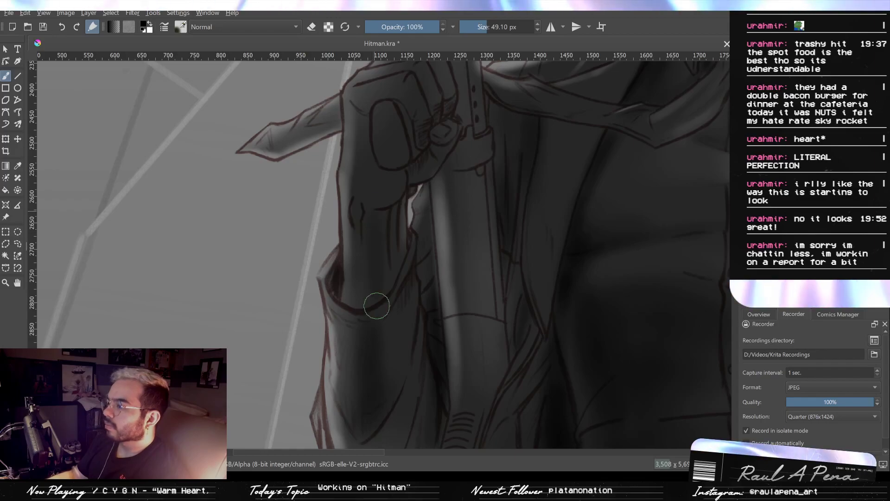
pyautogui.moveTo(378, 266); pyautogui.dragTo(372, 357)
pyautogui.moveTo(355, 306)
pyautogui.mouseDown()
pyautogui.moveTo(363, 293)
pyautogui.moveTo(381, 333)
pyautogui.moveTo(373, 272)
pyautogui.moveTo(387, 316)
pyautogui.moveTo(370, 295)
pyautogui.moveTo(404, 229)
pyautogui.moveTo(385, 321)
pyautogui.mouseUp()
pyautogui.moveTo(388, 286); pyautogui.dragTo(386, 311)
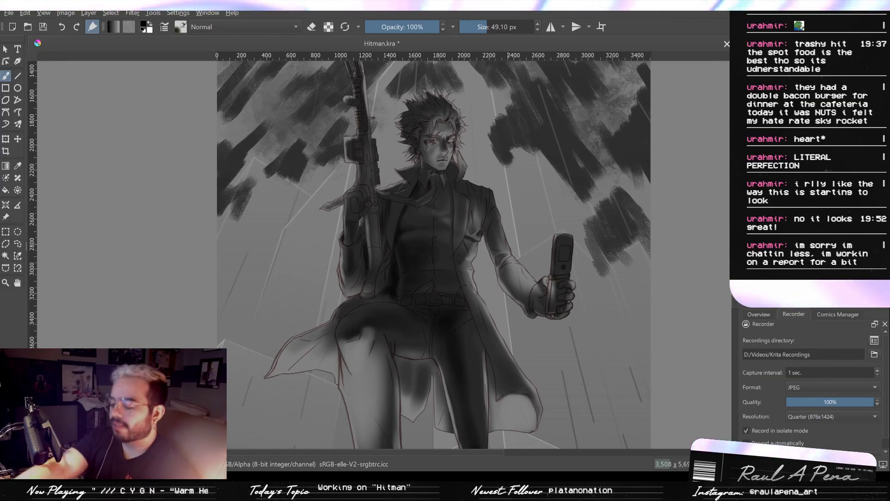
# - Shade the gloved hand holding the rifle black, filling its oval opening at 49.10 px and the surrounding glove at 33.72 px
pyautogui.scroll(5, 379, 251)
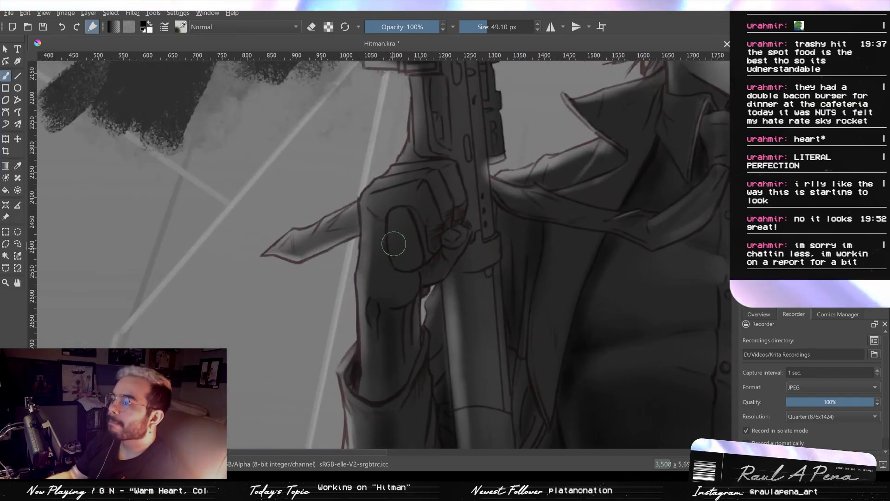
pyautogui.moveTo(394, 243)
pyautogui.mouseDown()
pyautogui.moveTo(398, 217)
pyautogui.moveTo(408, 255)
pyautogui.mouseUp()
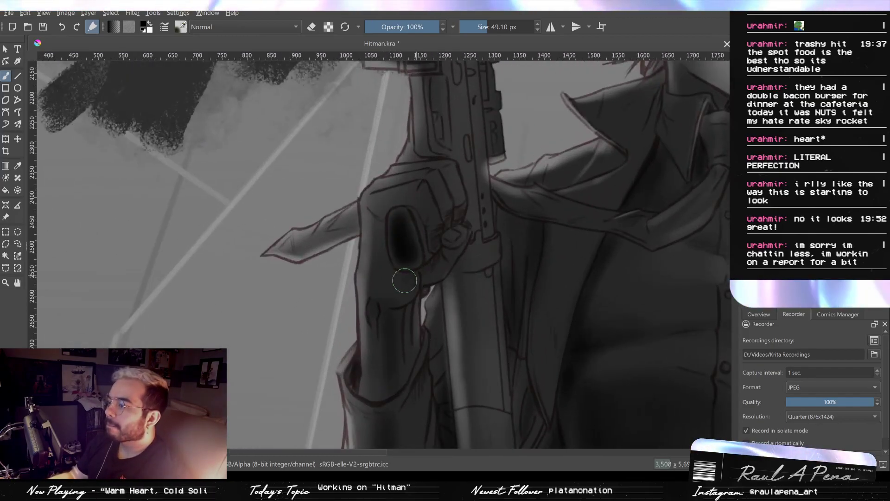
pyautogui.press('[')
pyautogui.press('[')
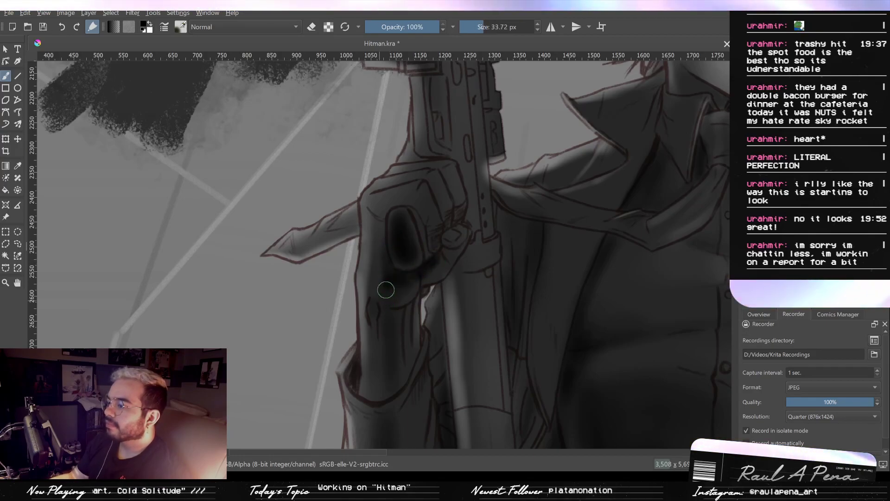
pyautogui.scroll(3, 387, 246)
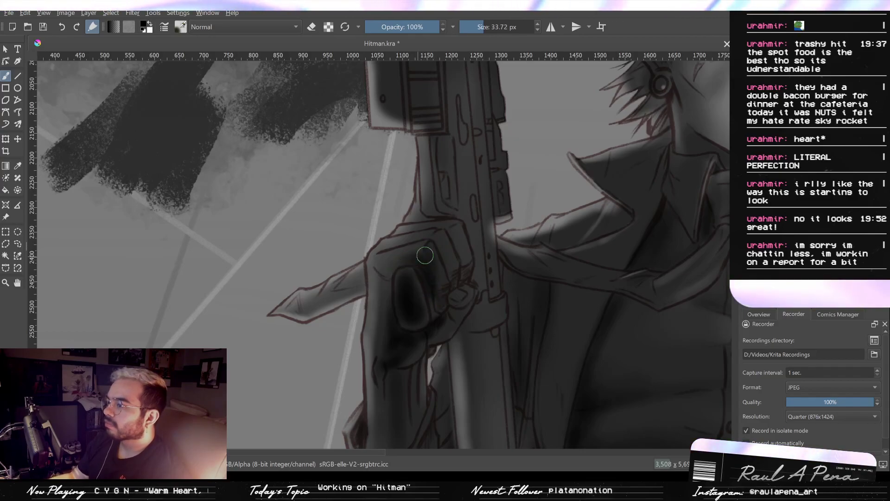
pyautogui.moveTo(436, 240); pyautogui.dragTo(422, 296)
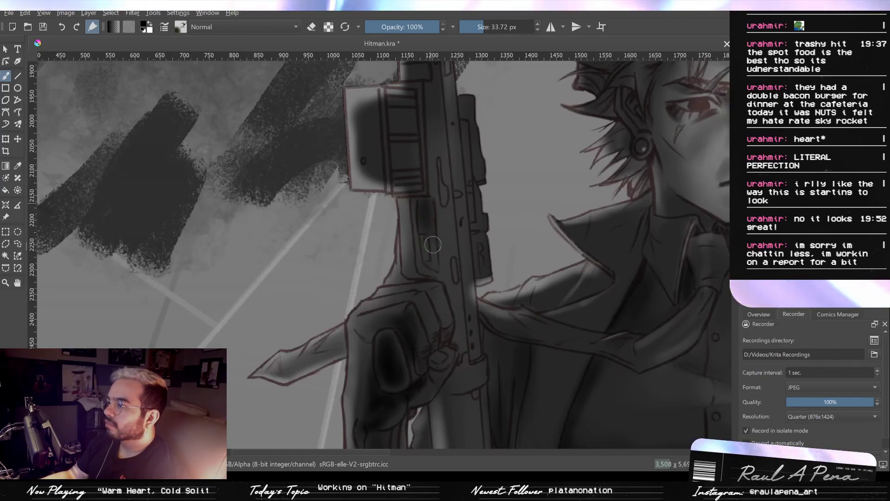
# - Darken the rifle's recessed panel above the hand at 33.72 px and its boxy side section at 73.68 px
pyautogui.moveTo(425, 244)
pyautogui.mouseDown()
pyautogui.moveTo(429, 224)
pyautogui.moveTo(433, 260)
pyautogui.mouseUp()
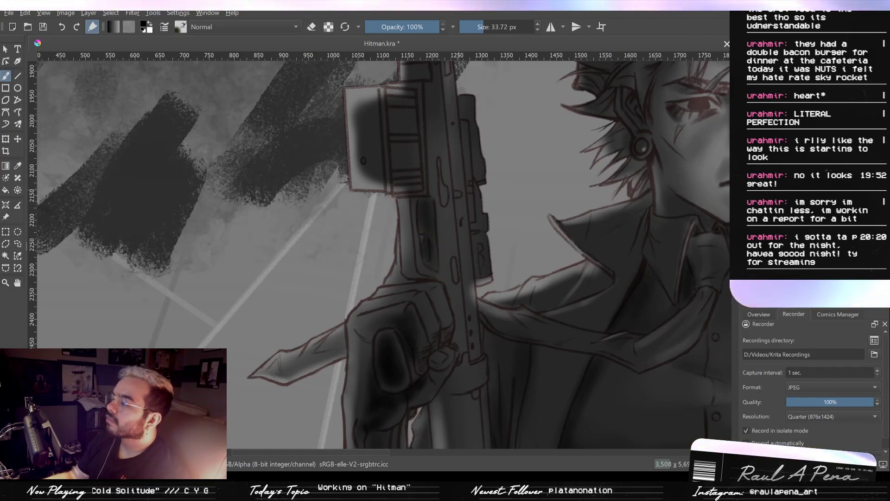
pyautogui.moveTo(448, 219); pyautogui.dragTo(465, 335)
pyautogui.moveTo(420, 271)
pyautogui.mouseDown()
pyautogui.moveTo(434, 252)
pyautogui.moveTo(417, 284)
pyautogui.moveTo(430, 307)
pyautogui.moveTo(429, 253)
pyautogui.mouseUp()
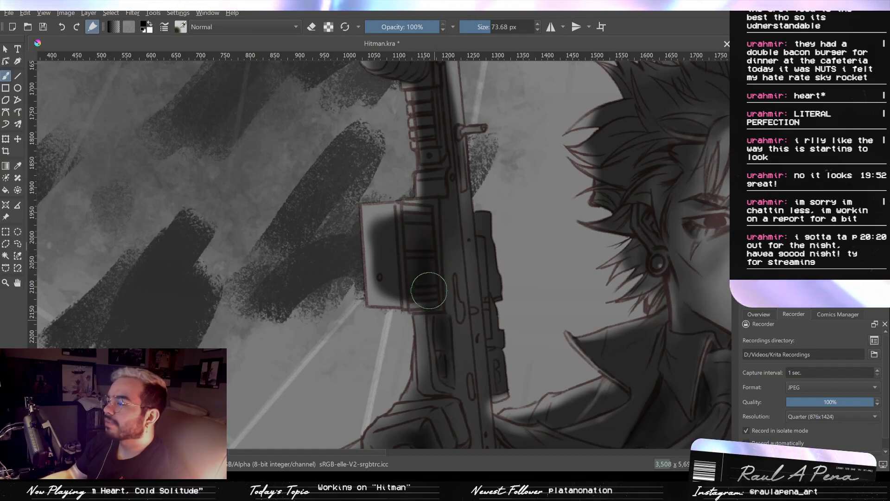
pyautogui.scroll(3, 430, 243)
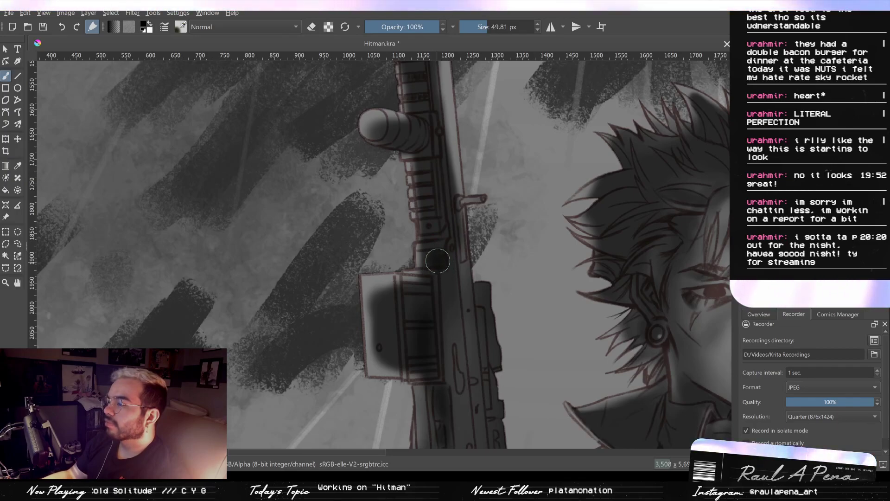
# - Darken the rifle's ribbed upper section and pivot joint below the bipod at 32.83, 82.34, 16.21 and 35.84 px
pyautogui.scroll(5, 444, 215)
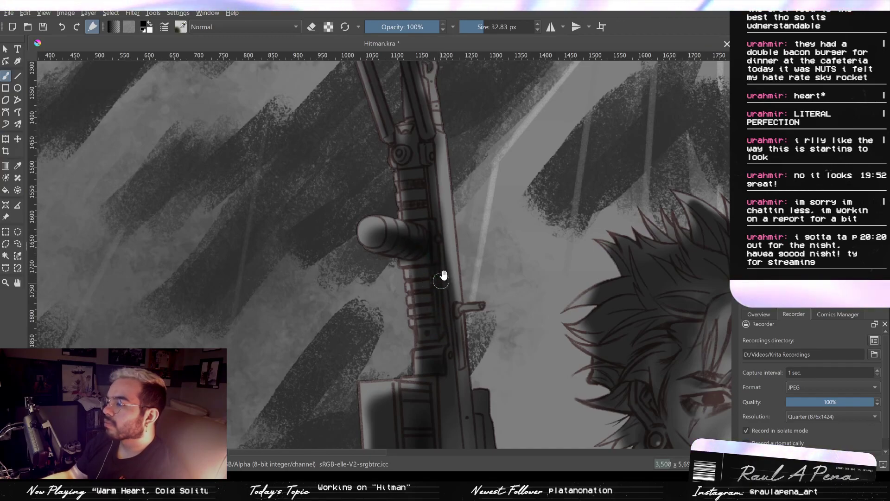
pyautogui.scroll(3, 434, 292)
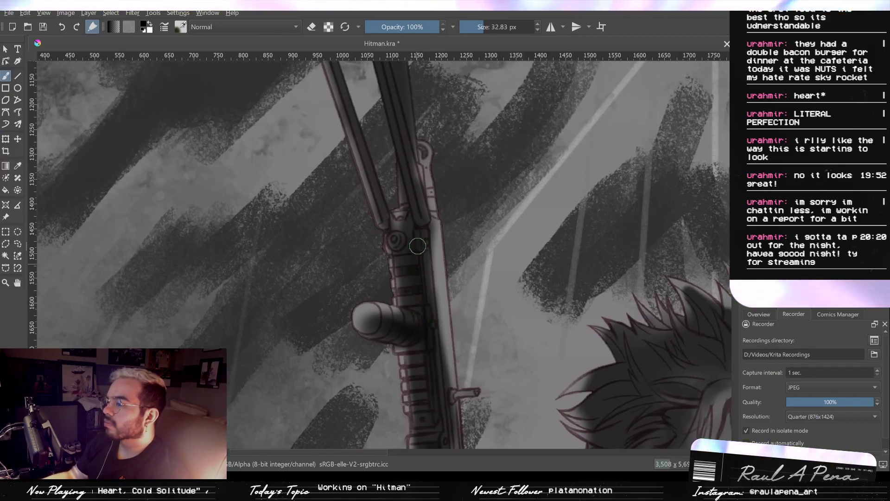
pyautogui.keyDown('shift'); pyautogui.moveTo(415, 255); pyautogui.dragTo(437, 256); pyautogui.keyUp('shift')
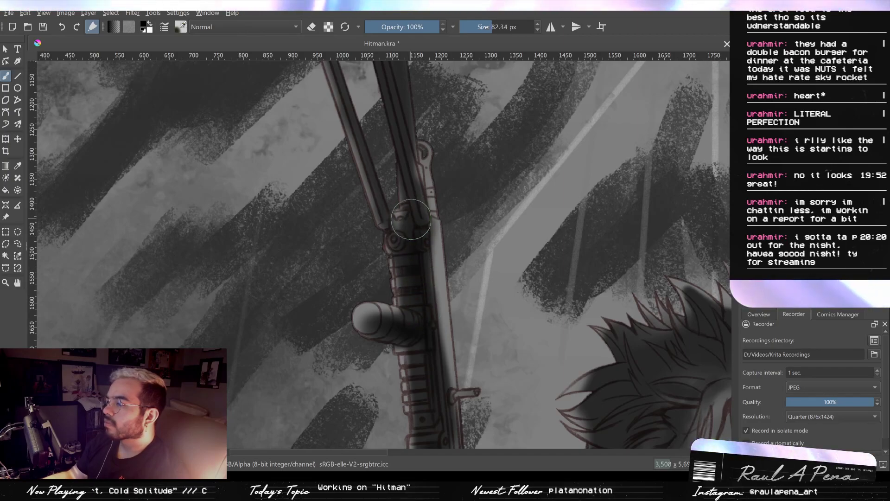
pyautogui.keyDown('shift'); pyautogui.moveTo(410, 219); pyautogui.dragTo(406, 213); pyautogui.keyUp('shift')
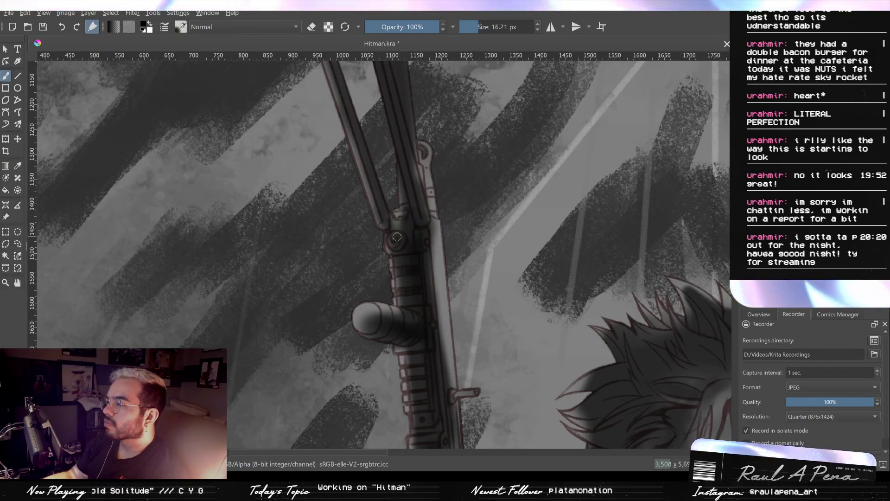
pyautogui.keyDown('shift'); pyautogui.moveTo(397, 237); pyautogui.dragTo(400, 236); pyautogui.keyUp('shift')
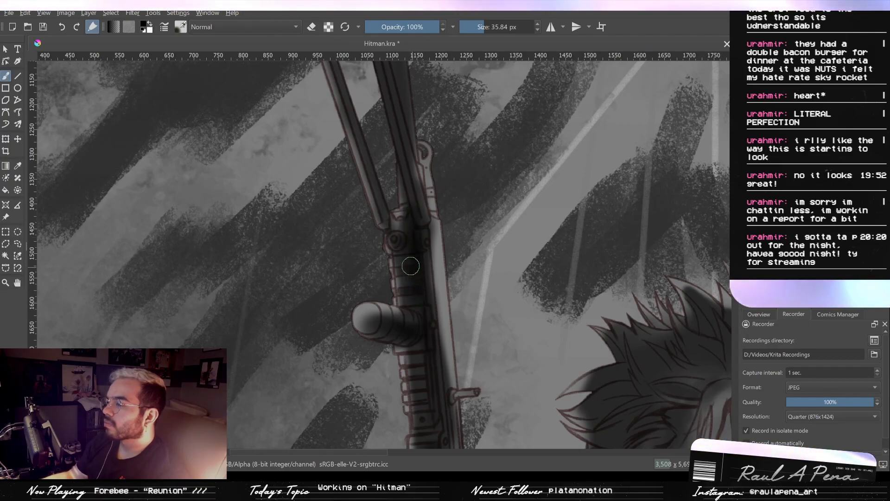
pyautogui.moveTo(423, 287)
pyautogui.mouseDown()
pyautogui.moveTo(402, 291)
pyautogui.moveTo(400, 224)
pyautogui.moveTo(423, 294)
pyautogui.moveTo(423, 277)
pyautogui.mouseUp()
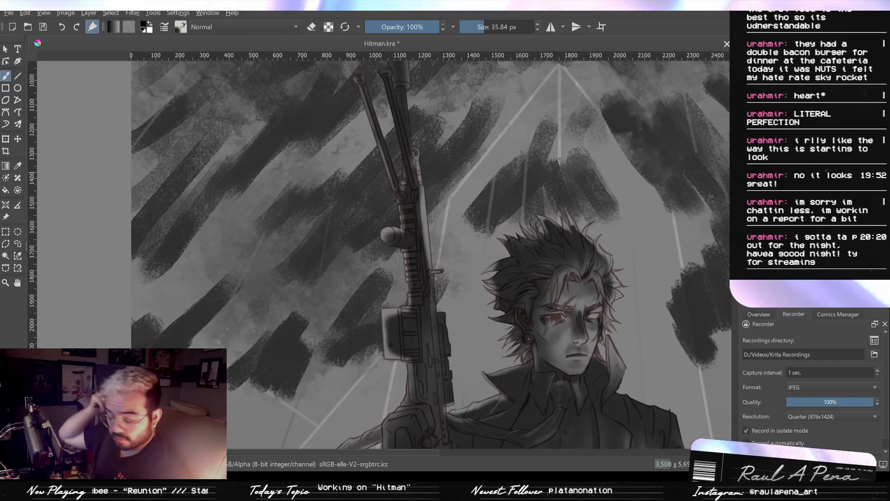
# - Review the full figure from rifle to legs, comparing it with and without its light, shadow and base fill
pyautogui.moveTo(433, 213); pyautogui.dragTo(437, 162)
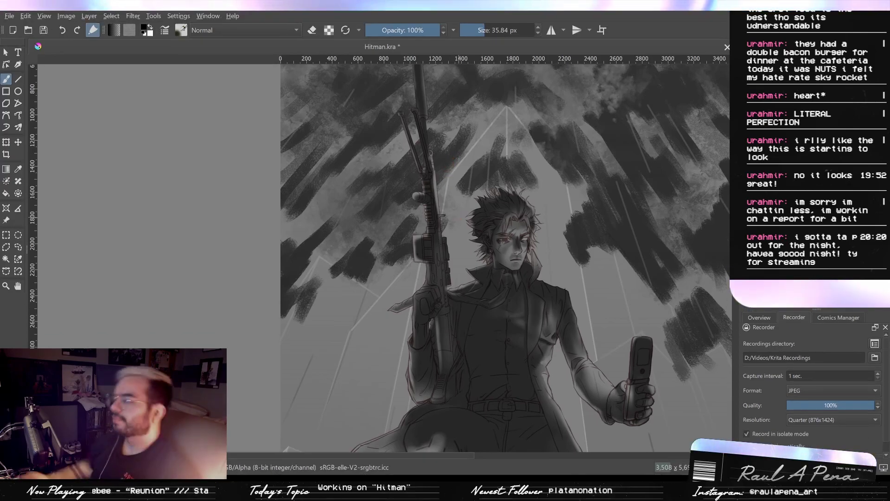
pyautogui.press('Tab')
pyautogui.press('Tab')
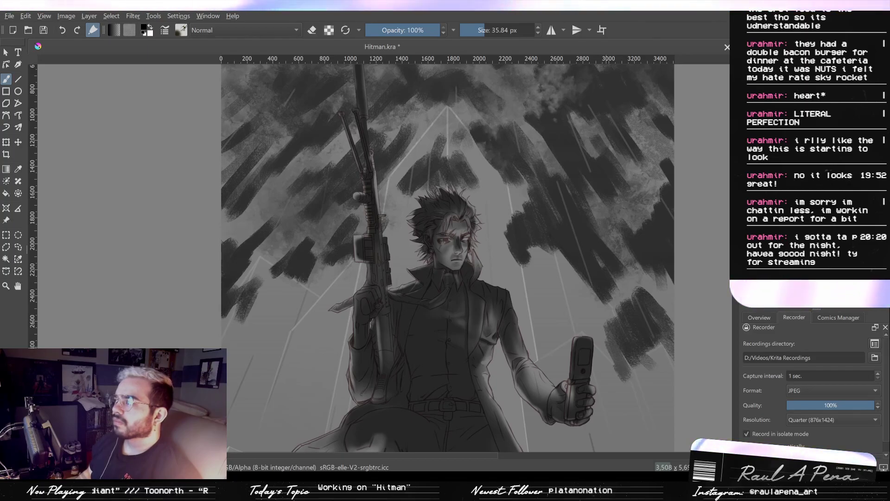
pyautogui.moveTo(591, 326); pyautogui.dragTo(628, 104)
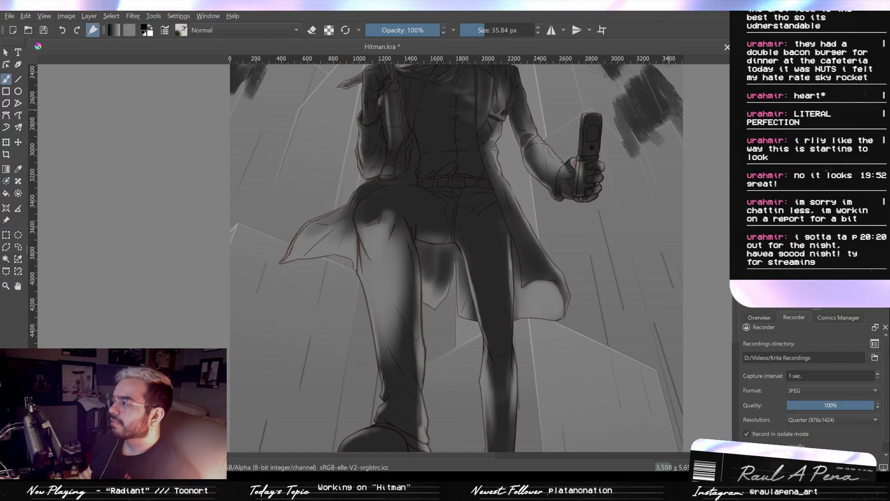
pyautogui.press('Delete')
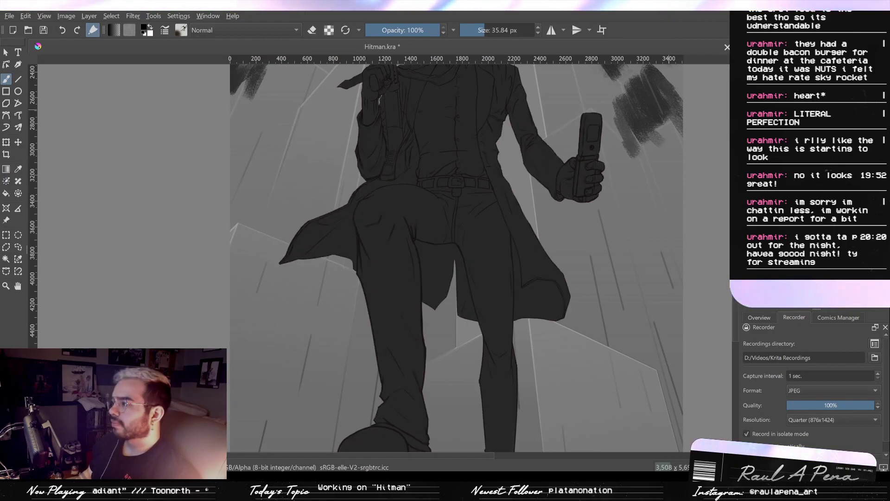
pyautogui.hotkey('ctrl', 'z')
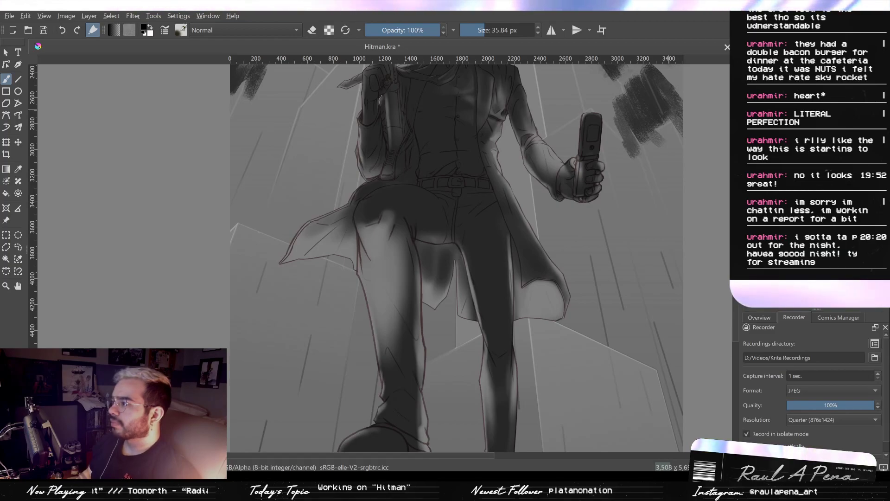
pyautogui.press('Delete')
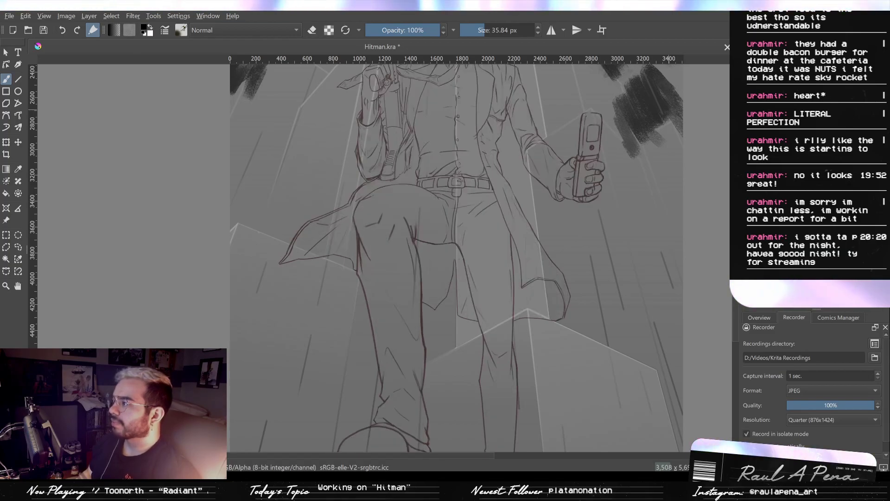
pyautogui.hotkey('ctrl', 'z')
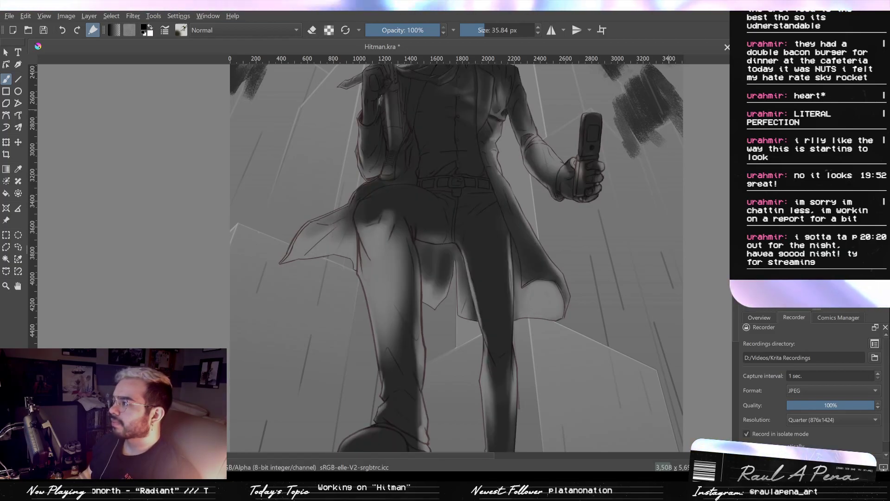
pyautogui.hotkey('ctrl', 'z')
pyautogui.hotkey('ctrl', 'shift', 'z')
pyautogui.hotkey('ctrl', 'z')
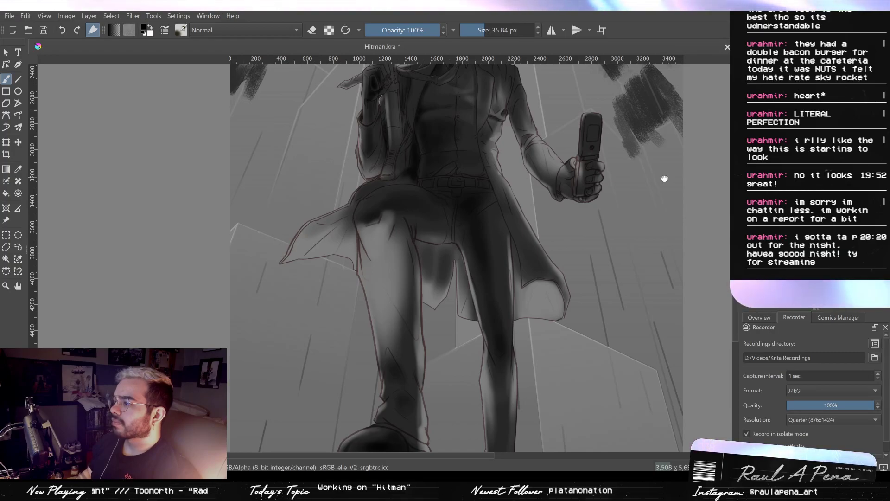
pyautogui.moveTo(664, 179); pyautogui.dragTo(575, 384)
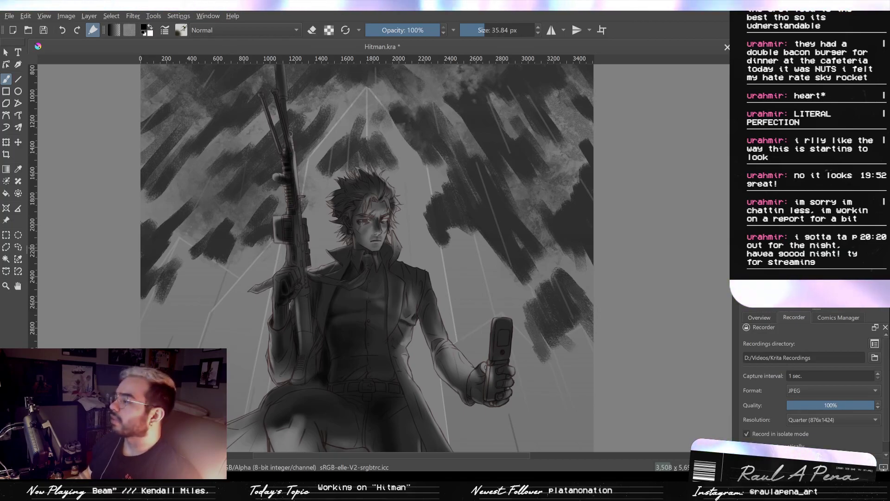
# - Return the figure to its flat dark fill and paint the face solid white with the brush at 62.25 px
pyautogui.hotkey('ctrl', 'z')
pyautogui.hotkey('ctrl', 'z')
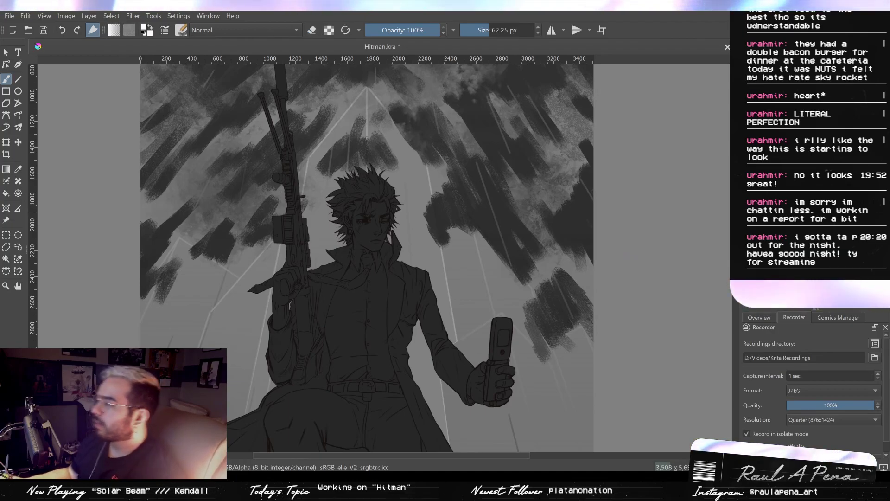
pyautogui.moveTo(400, 243)
pyautogui.mouseDown()
pyautogui.moveTo(360, 327)
pyautogui.moveTo(367, 354)
pyautogui.moveTo(457, 190)
pyautogui.moveTo(420, 176)
pyautogui.moveTo(423, 153)
pyautogui.moveTo(402, 186)
pyautogui.moveTo(415, 192)
pyautogui.mouseUp()
pyautogui.hotkey('ctrl', 'z')
pyautogui.scroll(-1, 427, 253)
pyautogui.scroll(1, 397, 171)
pyautogui.moveTo(406, 158)
pyautogui.mouseDown()
pyautogui.moveTo(407, 125)
pyautogui.moveTo(381, 190)
pyautogui.moveTo(382, 122)
pyautogui.mouseUp()
pyautogui.moveTo(404, 183)
pyautogui.mouseDown()
pyautogui.moveTo(429, 225)
pyautogui.moveTo(415, 143)
pyautogui.mouseUp()
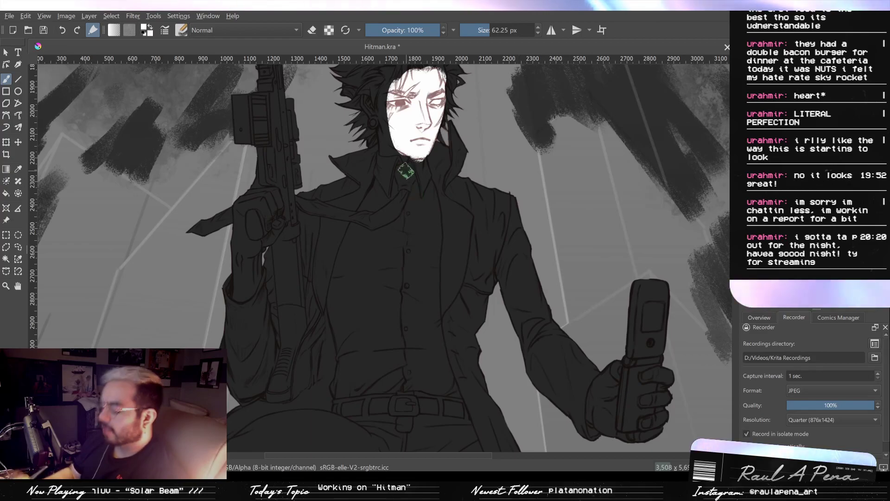
# - Extend the white over the spiky hair, ears, neck and upturned coat collar at 62.25 px
pyautogui.moveTo(431, 232)
pyautogui.mouseDown()
pyautogui.moveTo(429, 209)
pyautogui.moveTo(447, 194)
pyautogui.moveTo(428, 254)
pyautogui.moveTo(437, 223)
pyautogui.moveTo(467, 254)
pyautogui.moveTo(440, 286)
pyautogui.mouseUp()
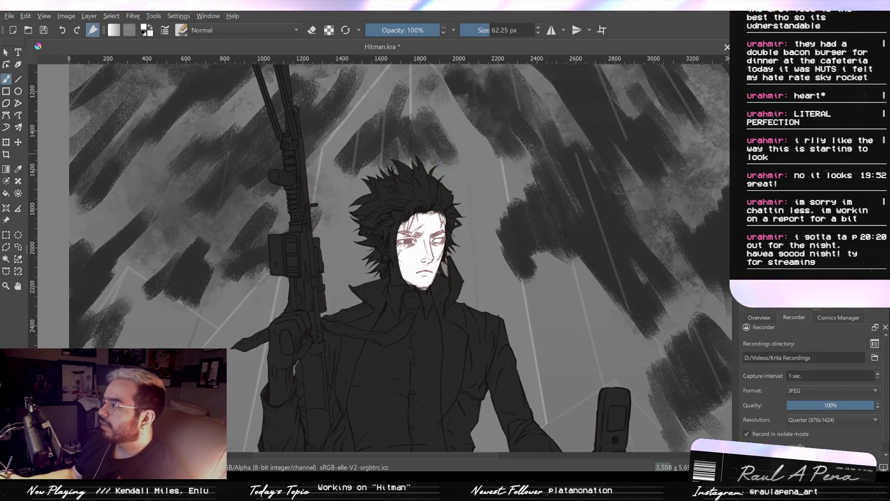
pyautogui.moveTo(407, 153); pyautogui.dragTo(438, 180)
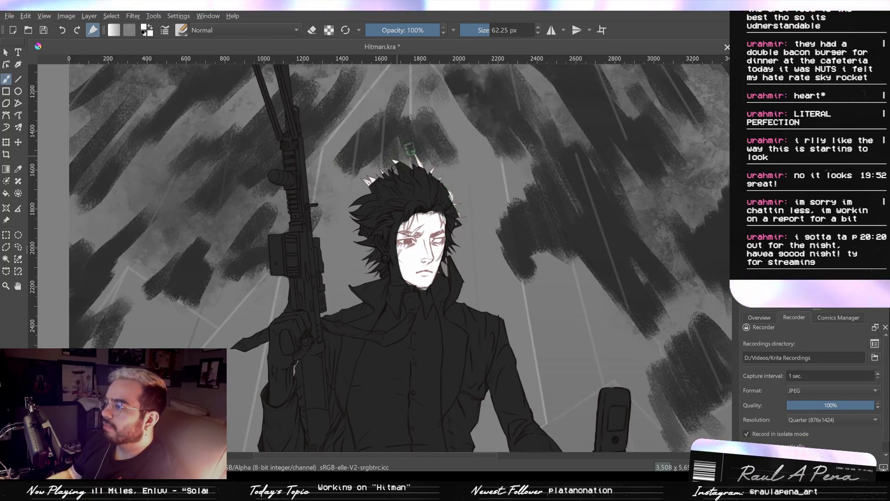
pyautogui.moveTo(373, 183); pyautogui.dragTo(415, 159)
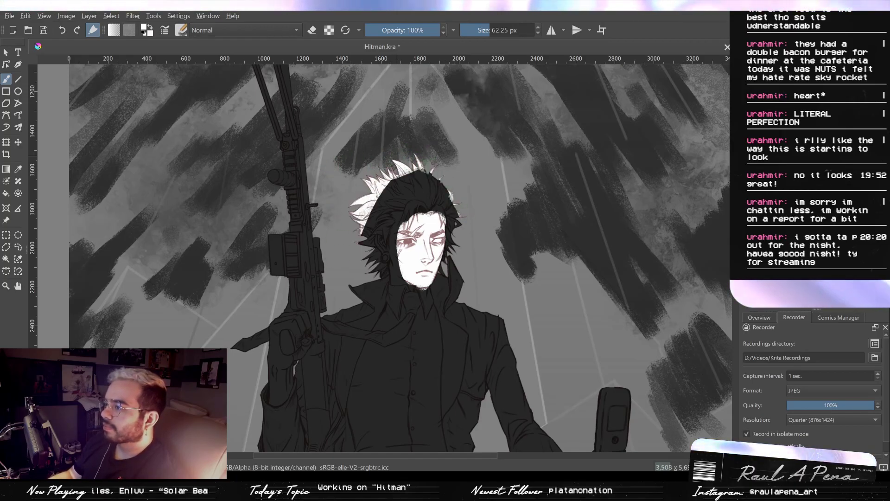
pyautogui.moveTo(371, 313)
pyautogui.mouseDown()
pyautogui.moveTo(378, 199)
pyautogui.moveTo(433, 206)
pyautogui.moveTo(405, 290)
pyautogui.moveTo(434, 282)
pyautogui.mouseUp()
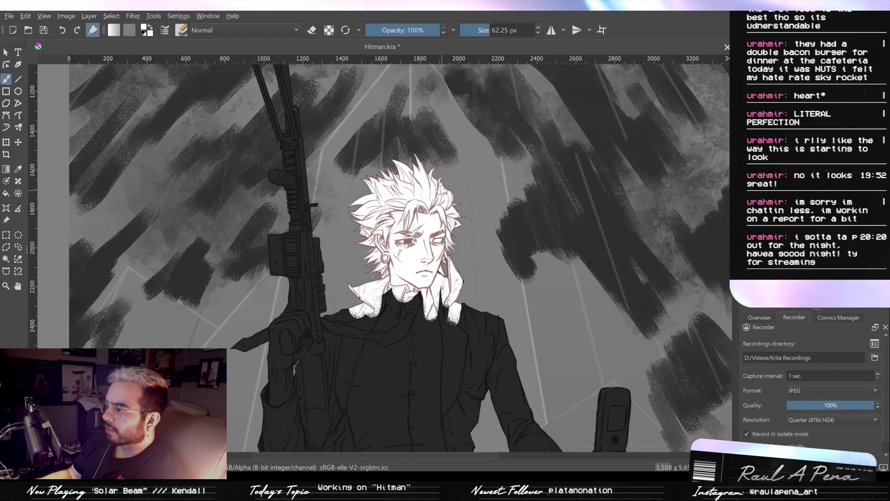
# - Erase white from the neck, the collar's inner area and the middle of the face at 62.25 px
pyautogui.press('e')
pyautogui.moveTo(386, 200)
pyautogui.mouseDown()
pyautogui.moveTo(383, 223)
pyautogui.moveTo(396, 210)
pyautogui.moveTo(391, 251)
pyautogui.moveTo(382, 226)
pyautogui.moveTo(392, 309)
pyautogui.moveTo(396, 258)
pyautogui.moveTo(400, 302)
pyautogui.mouseUp()
pyautogui.hotkey('ctrl', 'z')
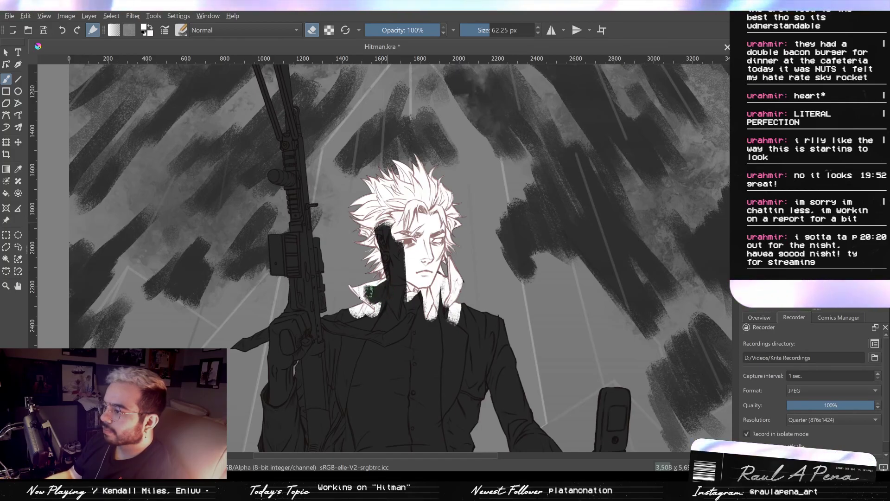
pyautogui.moveTo(366, 293)
pyautogui.mouseDown()
pyautogui.moveTo(382, 306)
pyautogui.moveTo(370, 312)
pyautogui.mouseUp()
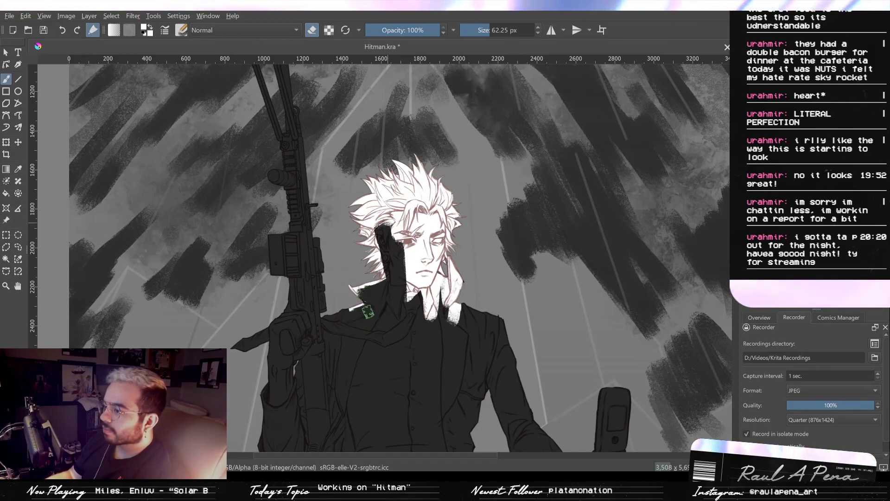
pyautogui.moveTo(450, 307)
pyautogui.mouseDown()
pyautogui.moveTo(432, 288)
pyautogui.moveTo(431, 324)
pyautogui.moveTo(407, 296)
pyautogui.moveTo(427, 296)
pyautogui.moveTo(412, 254)
pyautogui.mouseUp()
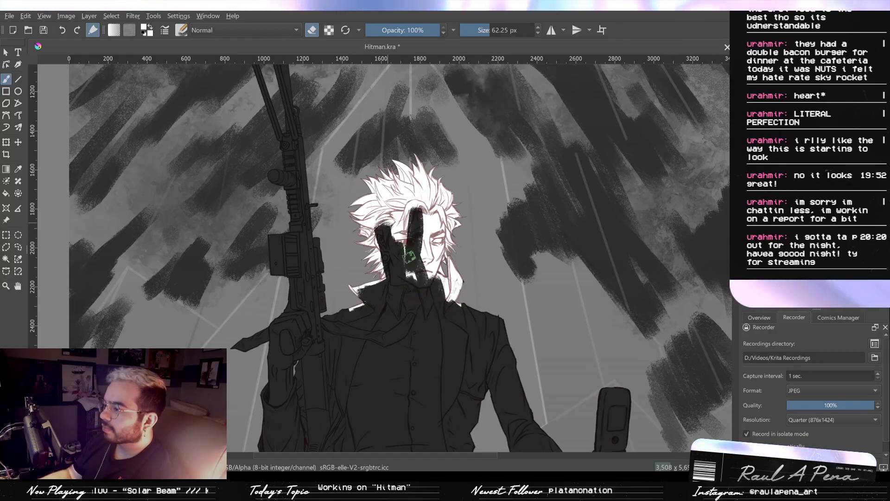
# - Erase the remaining white inside the face and hair, leaving a white rim along the hair tips and collar edges
pyautogui.scroll(4, 401, 220)
pyautogui.moveTo(416, 186)
pyautogui.mouseDown()
pyautogui.moveTo(445, 398)
pyautogui.moveTo(457, 377)
pyautogui.moveTo(467, 430)
pyautogui.moveTo(410, 278)
pyautogui.mouseUp()
pyautogui.moveTo(454, 323)
pyautogui.mouseDown()
pyautogui.moveTo(492, 326)
pyautogui.moveTo(489, 350)
pyautogui.moveTo(503, 329)
pyautogui.moveTo(466, 287)
pyautogui.moveTo(473, 306)
pyautogui.moveTo(461, 311)
pyautogui.moveTo(481, 309)
pyautogui.moveTo(499, 333)
pyautogui.moveTo(497, 316)
pyautogui.moveTo(469, 315)
pyautogui.moveTo(443, 266)
pyautogui.moveTo(441, 297)
pyautogui.mouseUp()
pyautogui.hotkey('ctrl', 'z')
pyautogui.moveTo(475, 260); pyautogui.dragTo(445, 304)
pyautogui.moveTo(468, 204); pyautogui.dragTo(427, 333)
pyautogui.moveTo(427, 333)
pyautogui.mouseDown()
pyautogui.moveTo(408, 410)
pyautogui.moveTo(450, 432)
pyautogui.moveTo(406, 355)
pyautogui.moveTo(407, 373)
pyautogui.moveTo(465, 230)
pyautogui.moveTo(455, 231)
pyautogui.moveTo(428, 314)
pyautogui.moveTo(456, 262)
pyautogui.moveTo(452, 230)
pyautogui.moveTo(454, 250)
pyautogui.moveTo(464, 198)
pyautogui.moveTo(451, 278)
pyautogui.mouseUp()
pyautogui.moveTo(459, 272)
pyautogui.mouseDown()
pyautogui.moveTo(467, 292)
pyautogui.moveTo(475, 262)
pyautogui.moveTo(448, 218)
pyautogui.moveTo(482, 186)
pyautogui.moveTo(464, 278)
pyautogui.moveTo(464, 259)
pyautogui.mouseUp()
pyautogui.hotkey('ctrl', 'z')
pyautogui.moveTo(423, 190)
pyautogui.mouseDown()
pyautogui.moveTo(477, 260)
pyautogui.moveTo(482, 288)
pyautogui.moveTo(464, 306)
pyautogui.moveTo(389, 158)
pyautogui.moveTo(335, 134)
pyautogui.moveTo(347, 227)
pyautogui.moveTo(380, 222)
pyautogui.mouseUp()
# - Refine the white rim along the hair's outer and upper spikes with the eraser at 15.36 px
pyautogui.scroll(-2, 380, 224)
pyautogui.moveTo(386, 255)
pyautogui.mouseDown()
pyautogui.moveTo(366, 216)
pyautogui.moveTo(360, 341)
pyautogui.moveTo(386, 340)
pyautogui.moveTo(412, 235)
pyautogui.moveTo(370, 168)
pyautogui.moveTo(362, 206)
pyautogui.moveTo(322, 248)
pyautogui.moveTo(299, 232)
pyautogui.moveTo(303, 200)
pyautogui.moveTo(289, 197)
pyautogui.moveTo(294, 217)
pyautogui.moveTo(266, 250)
pyautogui.moveTo(340, 289)
pyautogui.moveTo(303, 259)
pyautogui.moveTo(281, 264)
pyautogui.moveTo(281, 246)
pyautogui.moveTo(275, 289)
pyautogui.moveTo(283, 298)
pyautogui.moveTo(270, 264)
pyautogui.mouseUp()
pyautogui.keyDown('shift'); pyautogui.moveTo(271, 225); pyautogui.dragTo(238, 225); pyautogui.keyUp('shift')
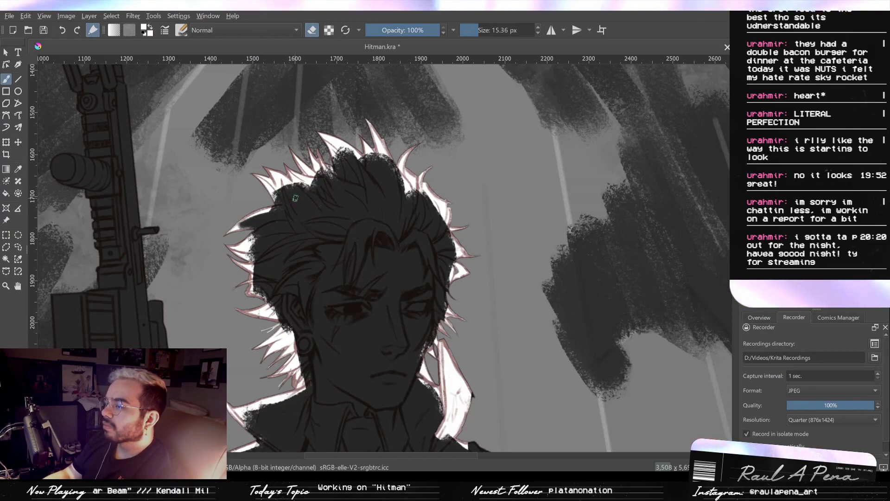
pyautogui.moveTo(275, 185)
pyautogui.mouseDown()
pyautogui.moveTo(301, 198)
pyautogui.moveTo(291, 185)
pyautogui.moveTo(275, 187)
pyautogui.moveTo(285, 224)
pyautogui.moveTo(359, 179)
pyautogui.mouseUp()
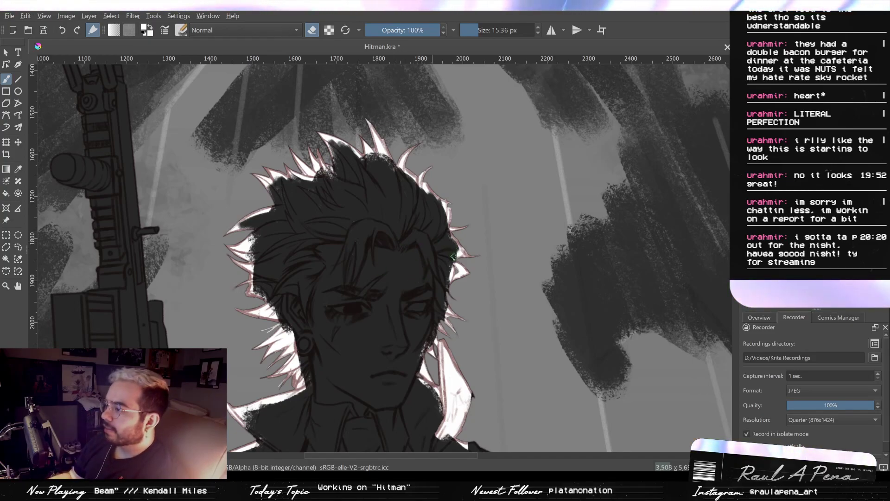
# - Trim the white between the hair spikes below the ear and erase the dark fill between hair and neck at 15.36 px
pyautogui.moveTo(389, 282); pyautogui.dragTo(429, 248)
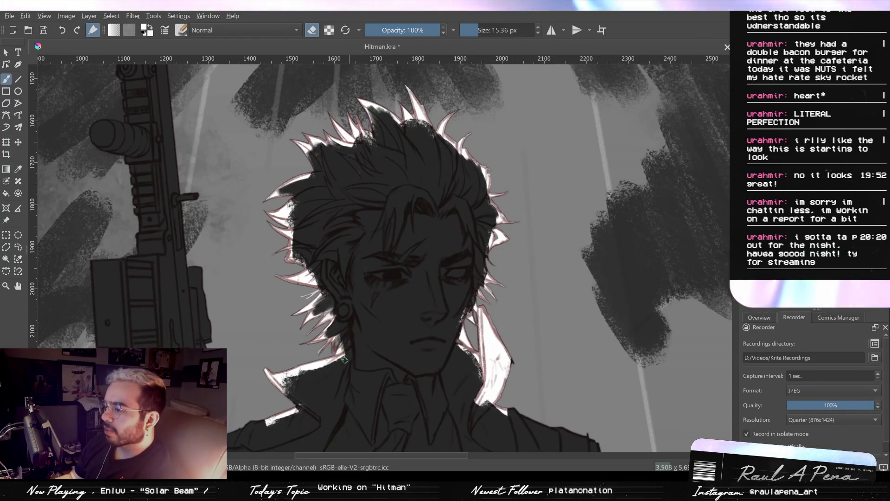
pyautogui.scroll(3, 371, 315)
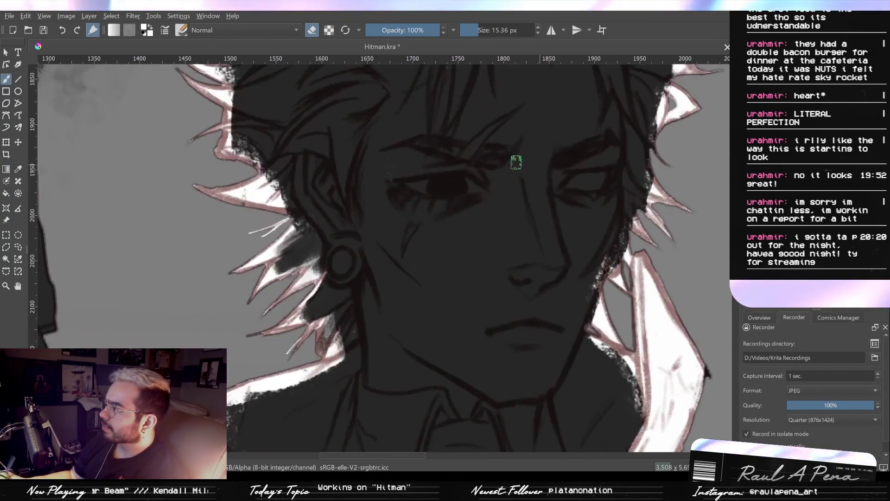
pyautogui.scroll(2, 339, 327)
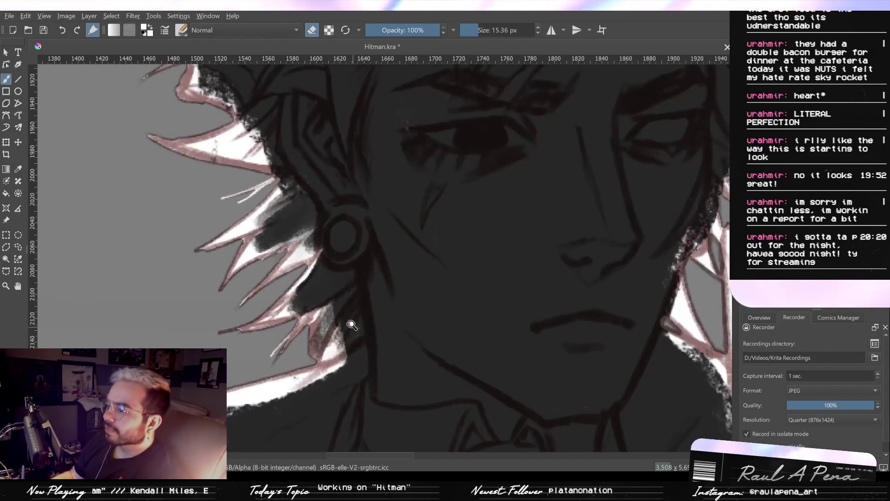
pyautogui.moveTo(342, 347)
pyautogui.mouseDown()
pyautogui.moveTo(356, 340)
pyautogui.moveTo(358, 318)
pyautogui.mouseUp()
pyautogui.press('e')
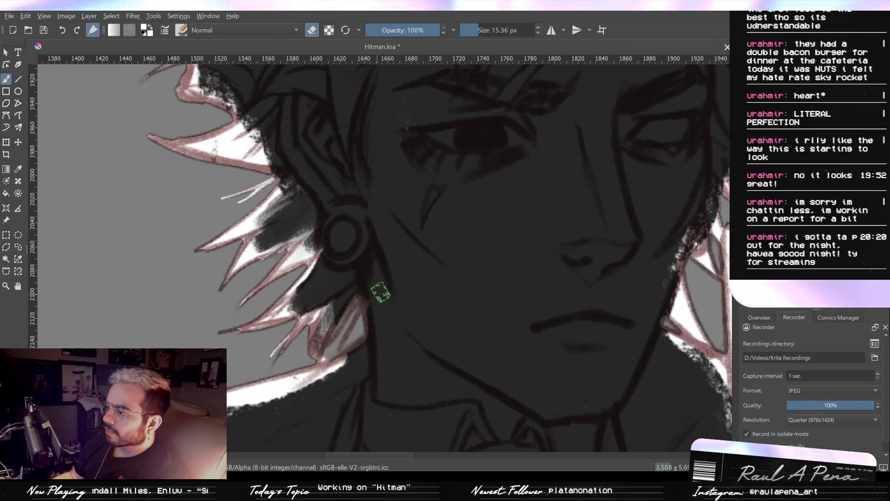
# - Touch up the dark edges around the gap between neck, hair and collar with the brush at 5.87 and 2.71 px
pyautogui.moveTo(382, 280); pyautogui.dragTo(372, 284)
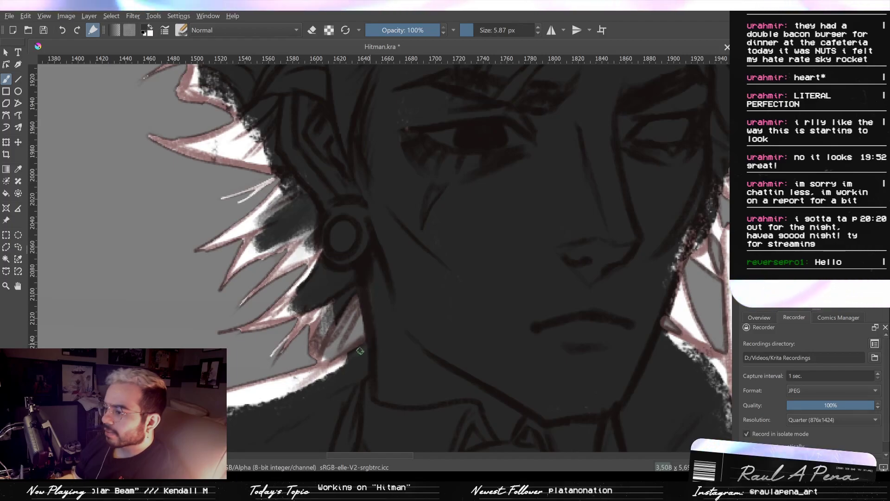
pyautogui.keyDown('shift'); pyautogui.moveTo(351, 358); pyautogui.dragTo(359, 354); pyautogui.keyUp('shift')
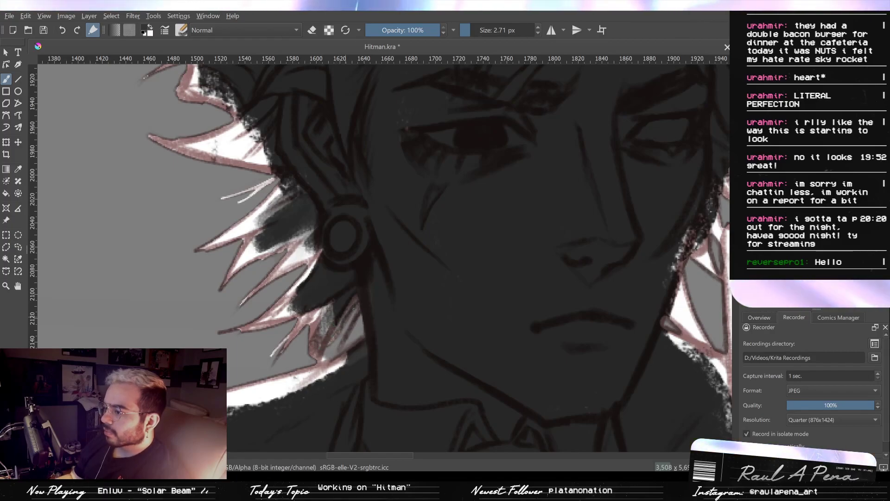
pyautogui.moveTo(386, 271); pyautogui.dragTo(383, 279)
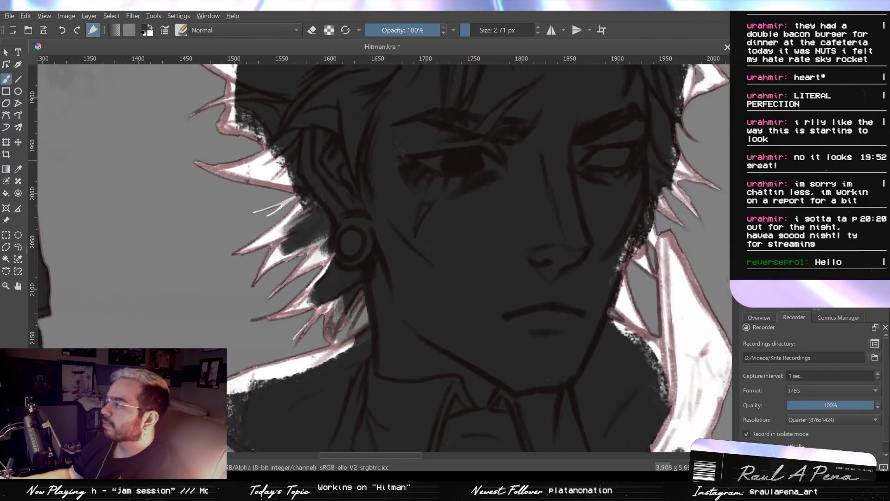
pyautogui.hotkey('ctrl', 'z')
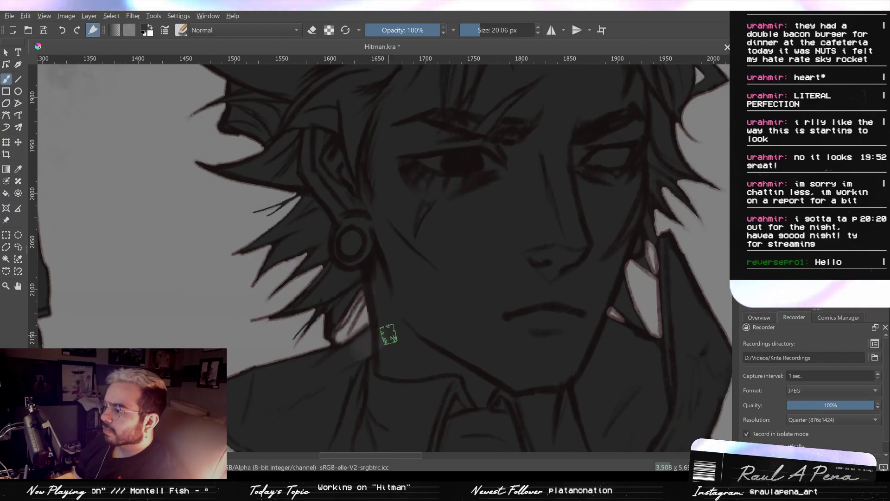
pyautogui.moveTo(396, 283); pyautogui.dragTo(405, 256)
pyautogui.hotkey('ctrl', 'z')
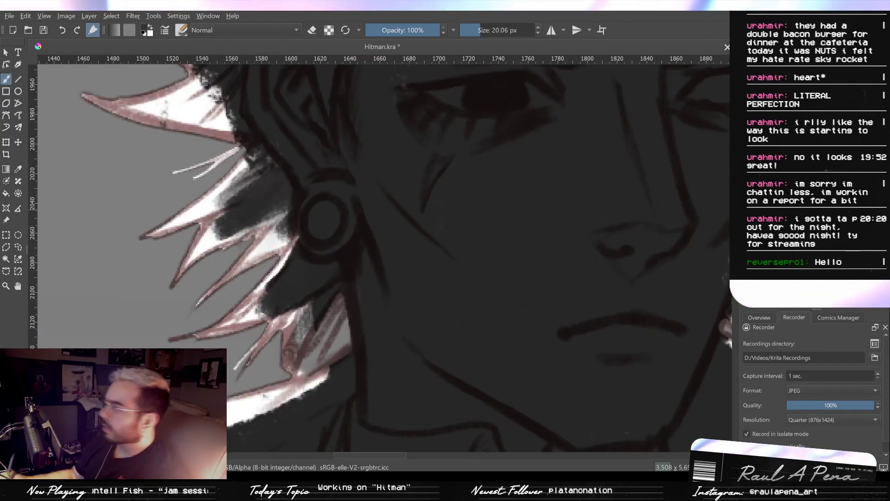
# - Hide the white rim light and the deep shadow covering the figure so its line art reads more clearly
pyautogui.moveTo(388, 342); pyautogui.dragTo(408, 312)
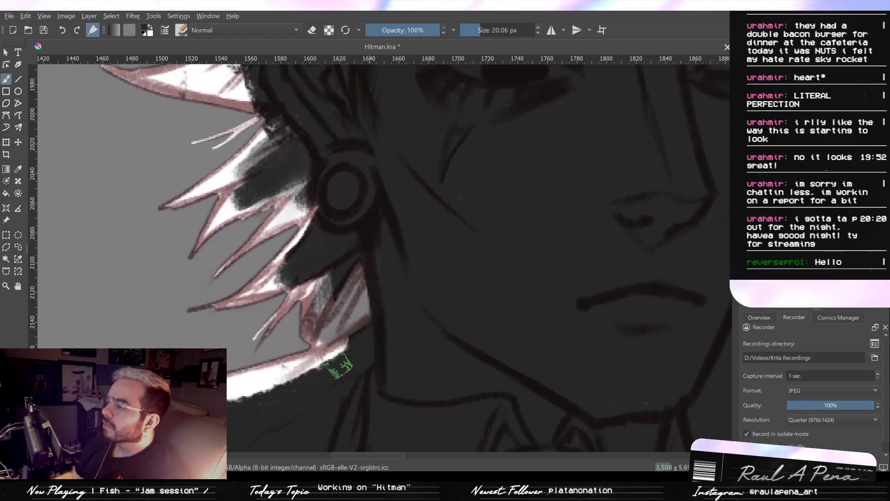
pyautogui.click(748, 160)
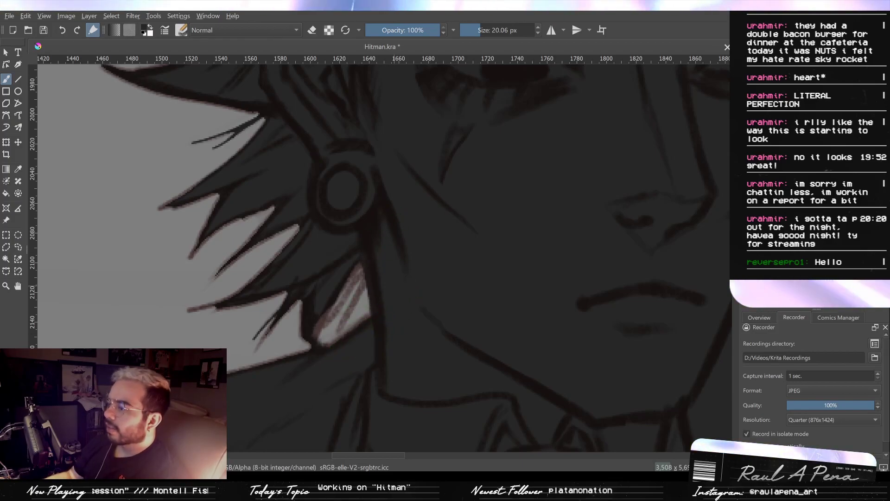
pyautogui.press('2')
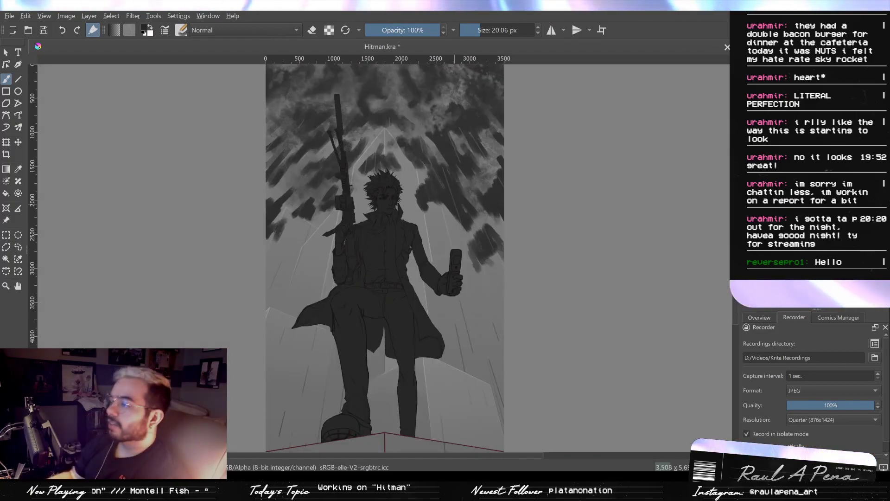
pyautogui.scroll(4, 427, 209)
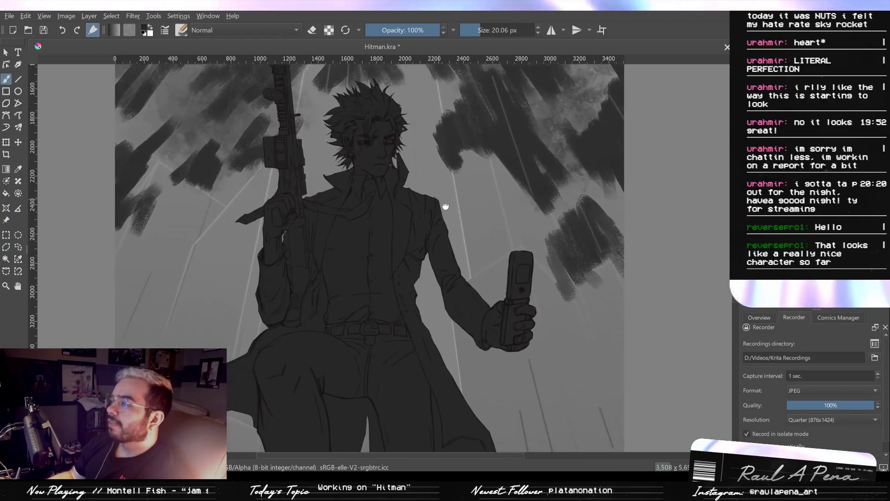
pyautogui.moveTo(444, 204); pyautogui.dragTo(478, 245)
pyautogui.hotkey('ctrl', 'z')
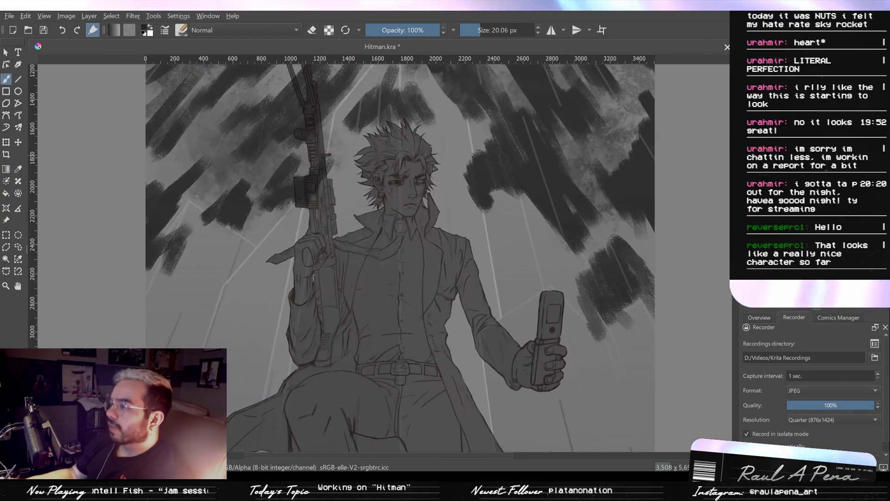
# - Examine the whole figure without the rim light, from the boots and coat up to the collar, face and hair
pyautogui.scroll(-6, 509, 179)
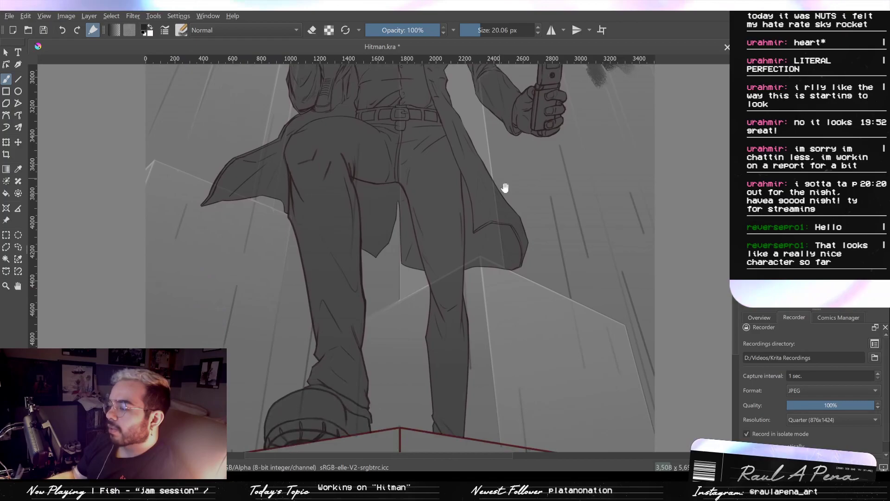
pyautogui.moveTo(499, 202); pyautogui.dragTo(496, 248)
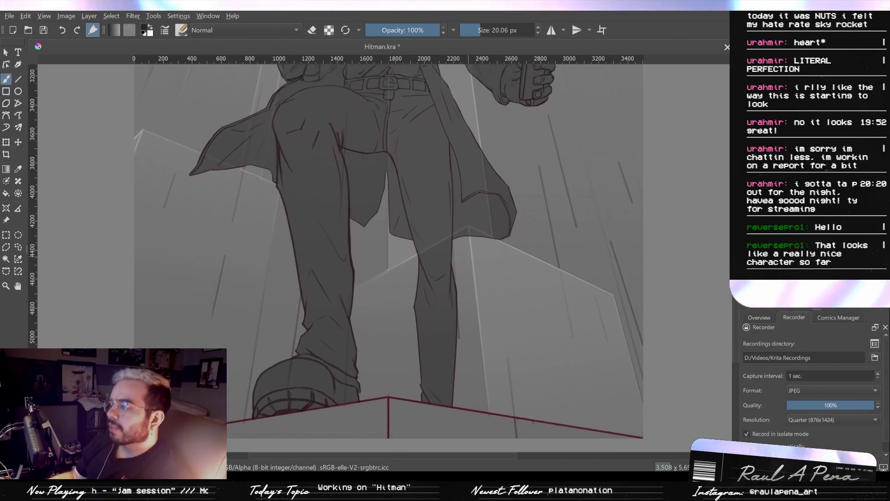
pyautogui.moveTo(447, 155); pyautogui.dragTo(436, 262)
pyautogui.moveTo(423, 166); pyautogui.dragTo(450, 246)
pyautogui.moveTo(448, 145); pyautogui.dragTo(453, 199)
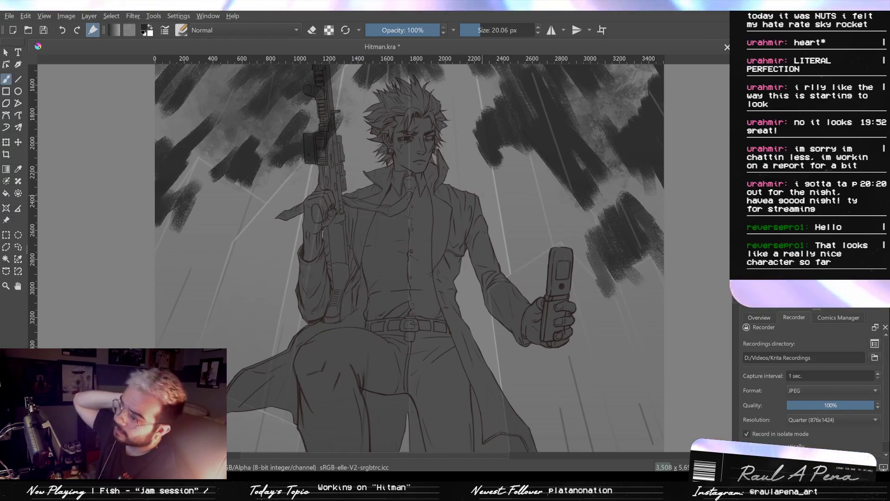
pyautogui.scroll(5, 308, 229)
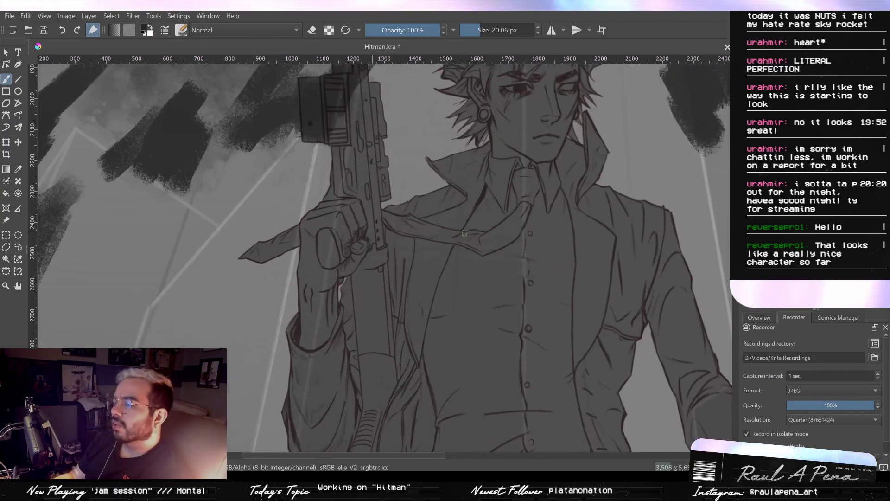
pyautogui.scroll(4, 464, 232)
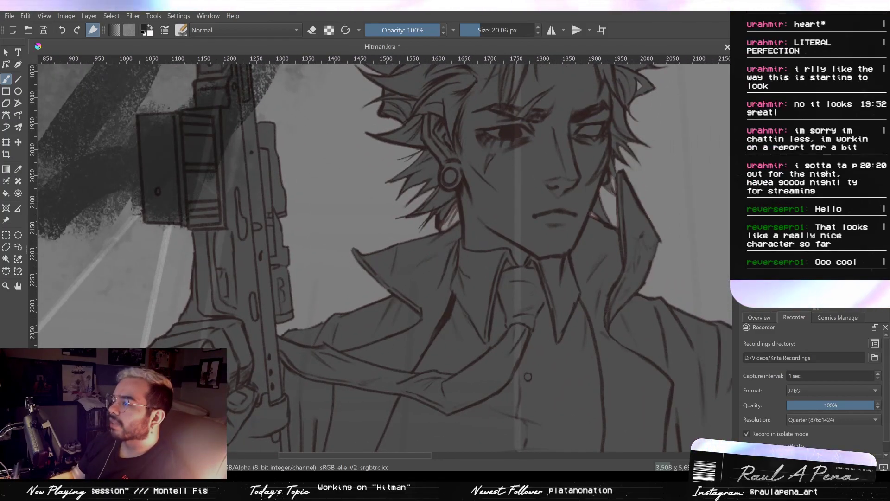
pyautogui.moveTo(528, 208); pyautogui.dragTo(518, 260)
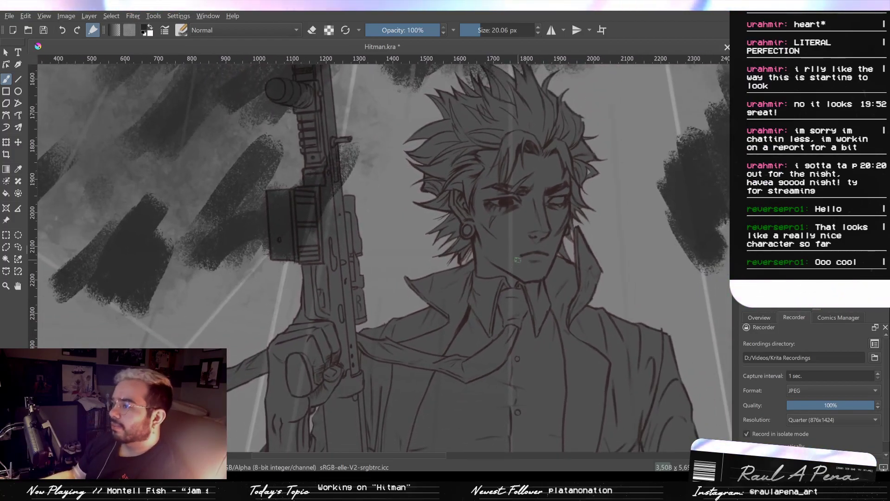
pyautogui.press('2')
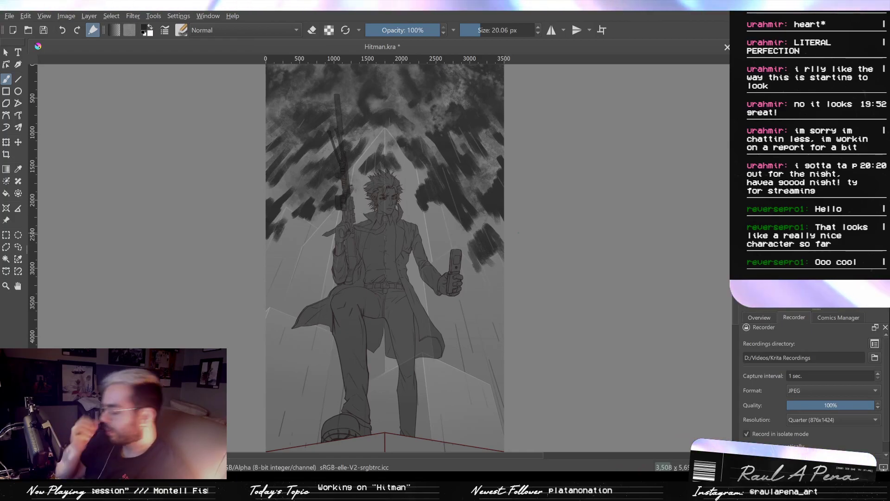
pyautogui.scroll(5, 345, 194)
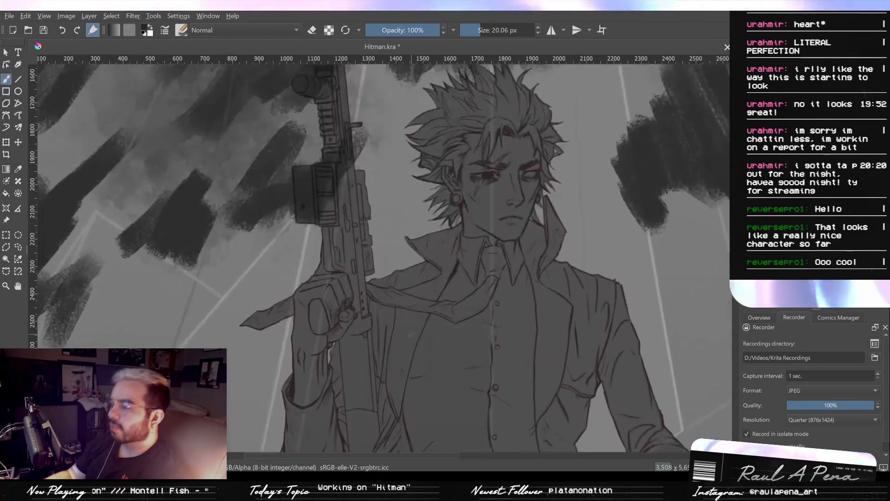
pyautogui.scroll(1, 411, 334)
pyautogui.moveTo(489, 188); pyautogui.dragTo(441, 236)
pyautogui.moveTo(461, 172); pyautogui.dragTo(447, 235)
pyautogui.moveTo(463, 192); pyautogui.dragTo(457, 238)
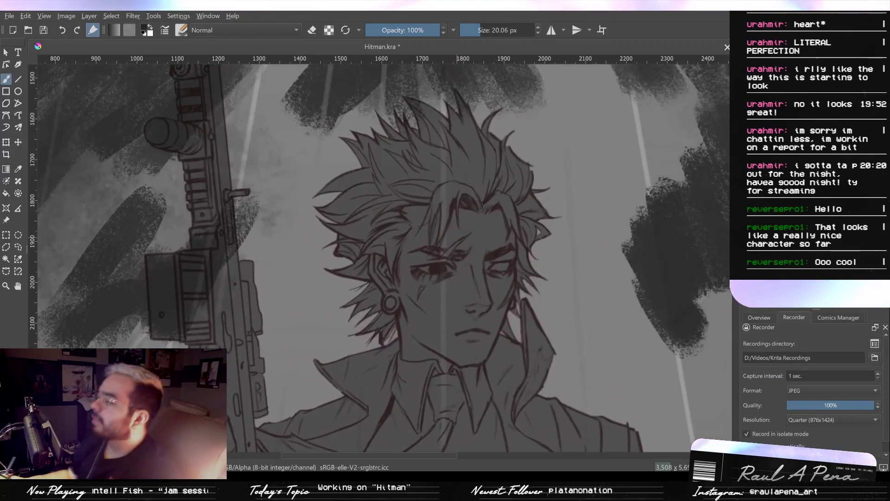
# - Darken the line edges around the gap between the neck and the lower hair spikes with the brush at 2.80 and 3.19 px
pyautogui.moveTo(391, 290)
pyautogui.mouseDown()
pyautogui.moveTo(461, 208)
pyautogui.moveTo(446, 231)
pyautogui.moveTo(454, 227)
pyautogui.mouseUp()
pyautogui.moveTo(466, 260); pyautogui.dragTo(469, 232)
pyautogui.keyDown('shift'); pyautogui.moveTo(403, 328); pyautogui.dragTo(369, 328); pyautogui.keyUp('shift')
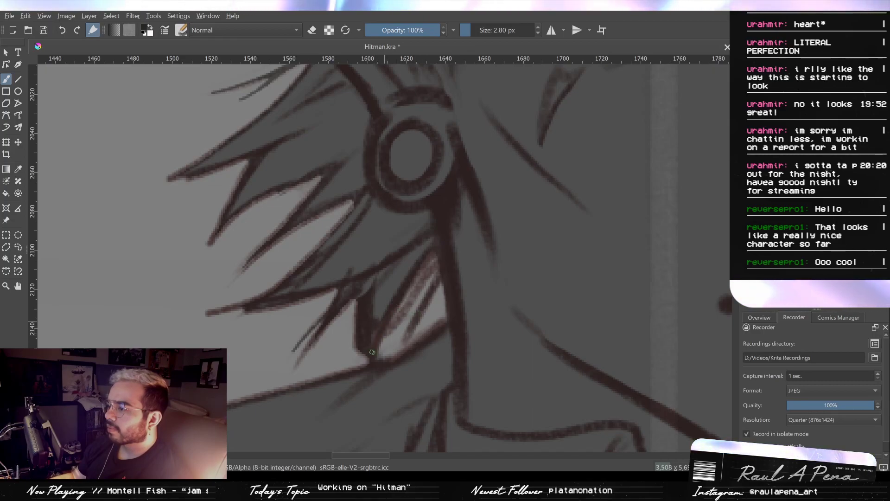
pyautogui.keyDown('shift'); pyautogui.moveTo(373, 323); pyautogui.dragTo(380, 331); pyautogui.keyUp('shift')
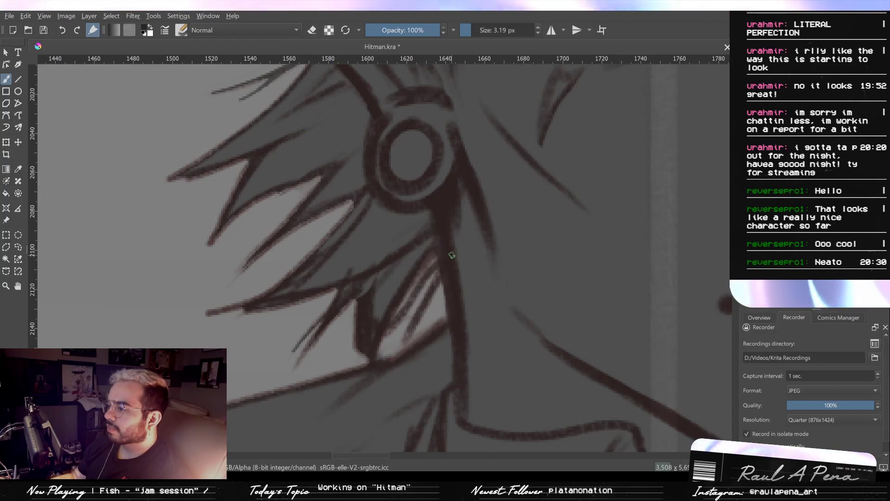
pyautogui.keyDown('ctrl'); pyautogui.moveTo(459, 250); pyautogui.dragTo(442, 344); pyautogui.keyUp('ctrl')
pyautogui.moveTo(498, 279)
pyautogui.keyDown('ctrl'); pyautogui.mouseDown()
pyautogui.moveTo(492, 322)
pyautogui.moveTo(454, 329)
pyautogui.moveTo(483, 288)
pyautogui.mouseUp(); pyautogui.keyUp('ctrl')
# - Show the white rim light again and trim its inner edge on the hair spikes beside the ear with the eraser at 14.22 px
pyautogui.moveTo(361, 198)
pyautogui.keyDown('ctrl'); pyautogui.mouseDown()
pyautogui.moveTo(366, 176)
pyautogui.moveTo(380, 204)
pyautogui.moveTo(366, 194)
pyautogui.mouseUp(); pyautogui.keyUp('ctrl')
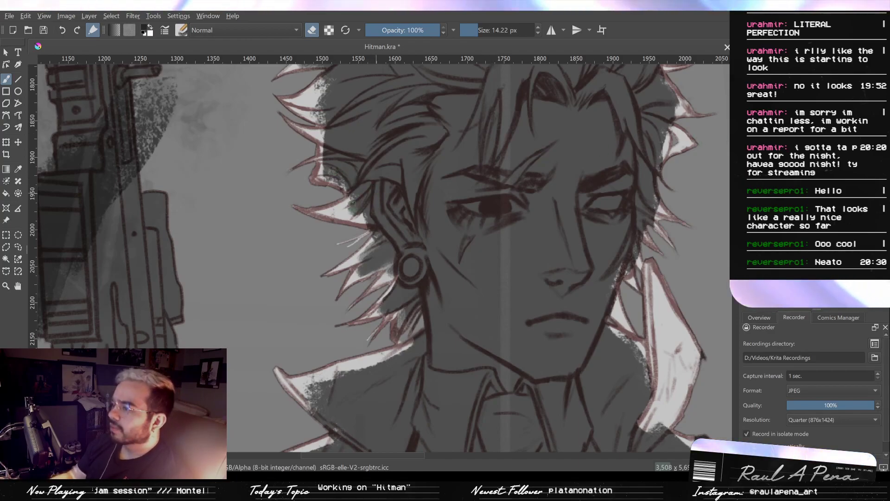
pyautogui.moveTo(354, 203); pyautogui.dragTo(342, 213)
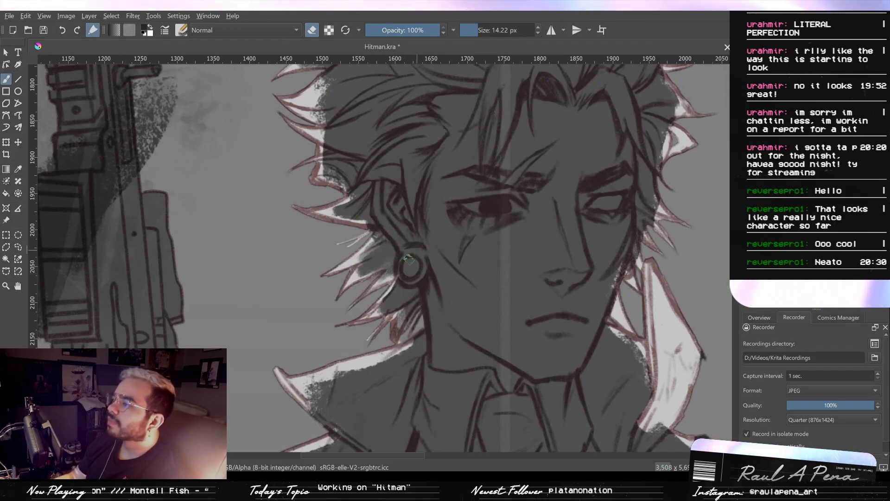
pyautogui.moveTo(365, 256); pyautogui.dragTo(342, 267)
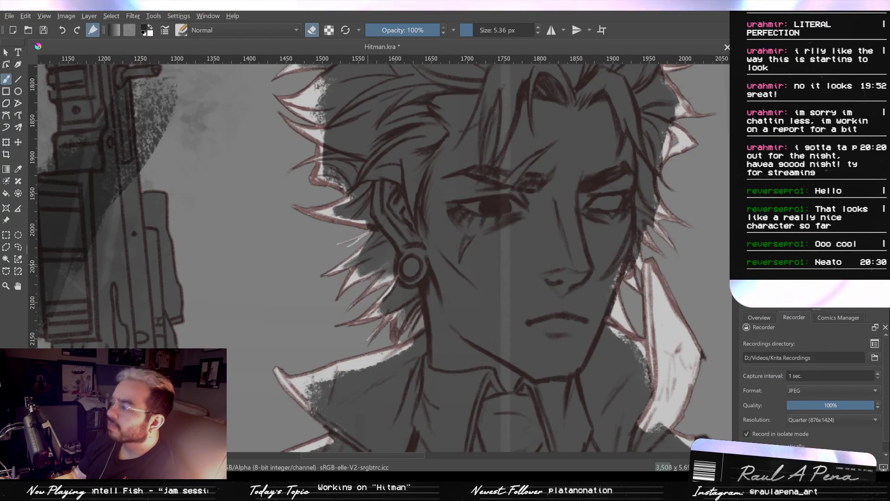
pyautogui.moveTo(386, 258); pyautogui.dragTo(405, 365)
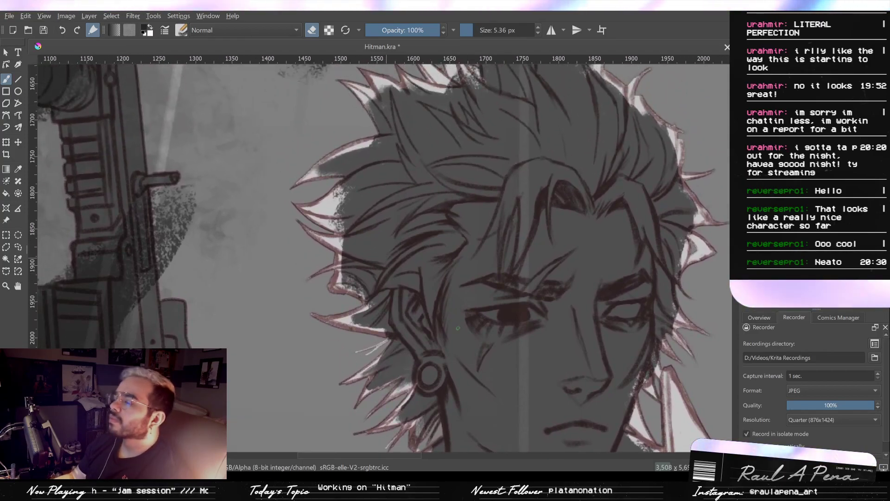
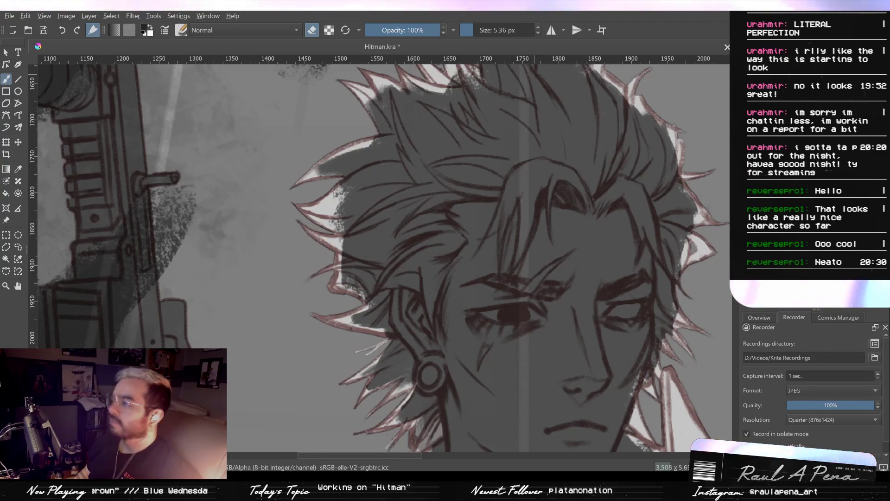
# - Turn off eraser mode and block in white light on the front of the face with a 99.54 px brush
pyautogui.press('2')
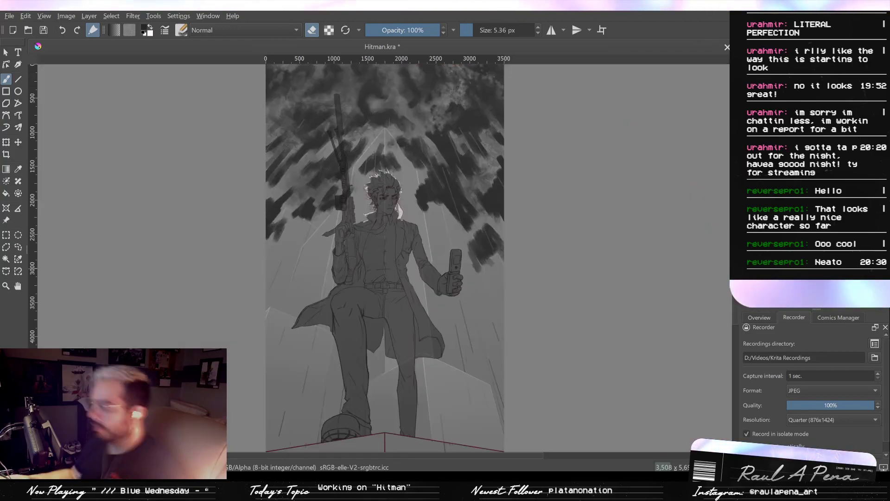
pyautogui.moveTo(445, 238); pyautogui.dragTo(418, 246)
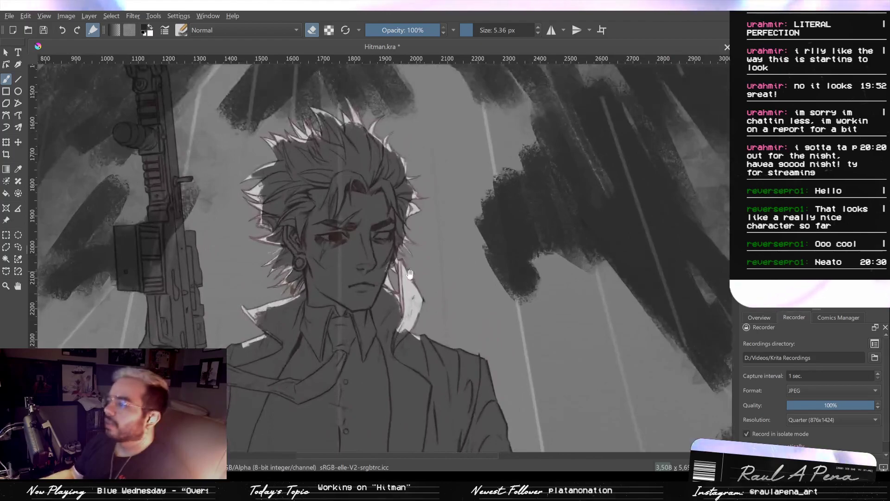
pyautogui.moveTo(389, 278); pyautogui.dragTo(454, 267)
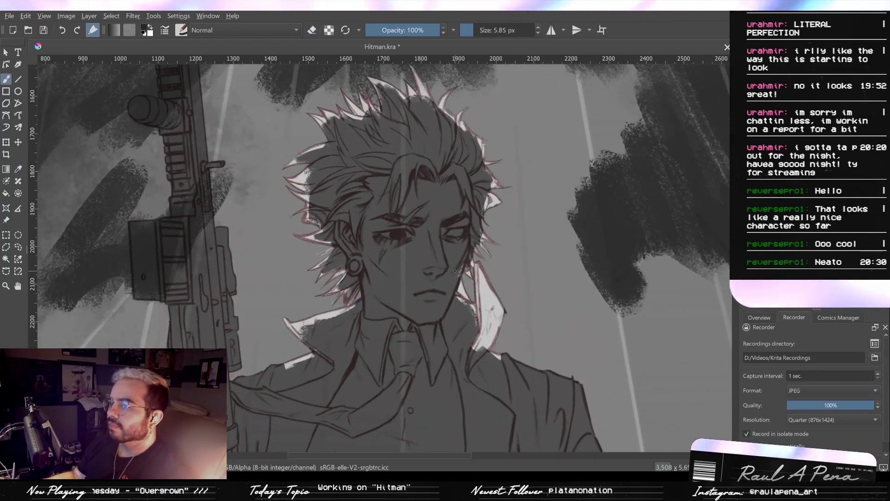
pyautogui.click(312, 31)
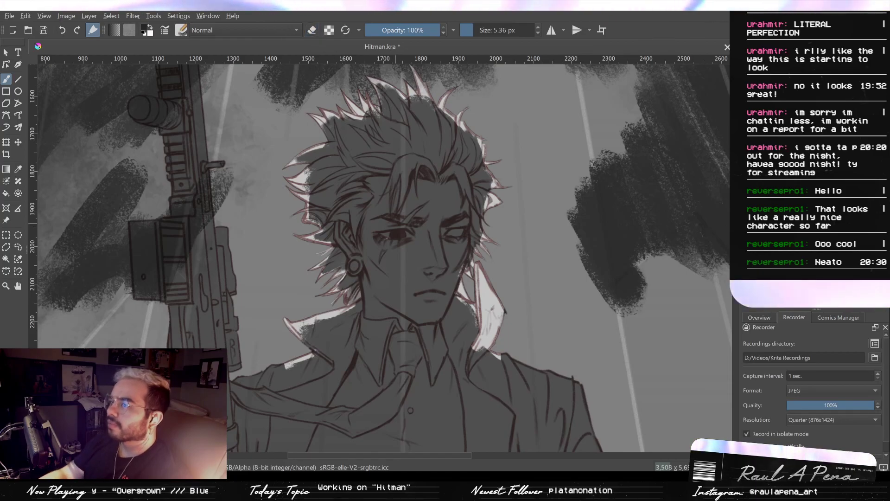
pyautogui.moveTo(453, 264); pyautogui.dragTo(418, 205)
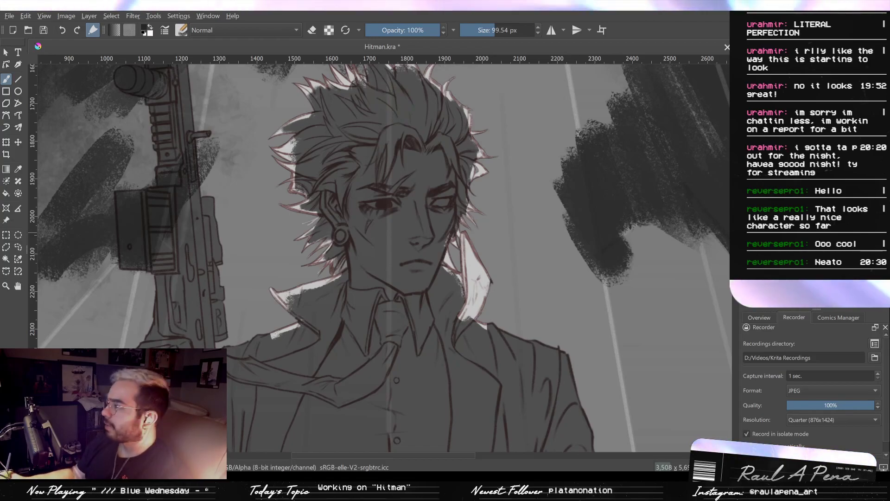
pyautogui.moveTo(435, 189)
pyautogui.mouseDown()
pyautogui.moveTo(414, 265)
pyautogui.moveTo(424, 206)
pyautogui.moveTo(420, 241)
pyautogui.moveTo(408, 183)
pyautogui.moveTo(394, 273)
pyautogui.mouseUp()
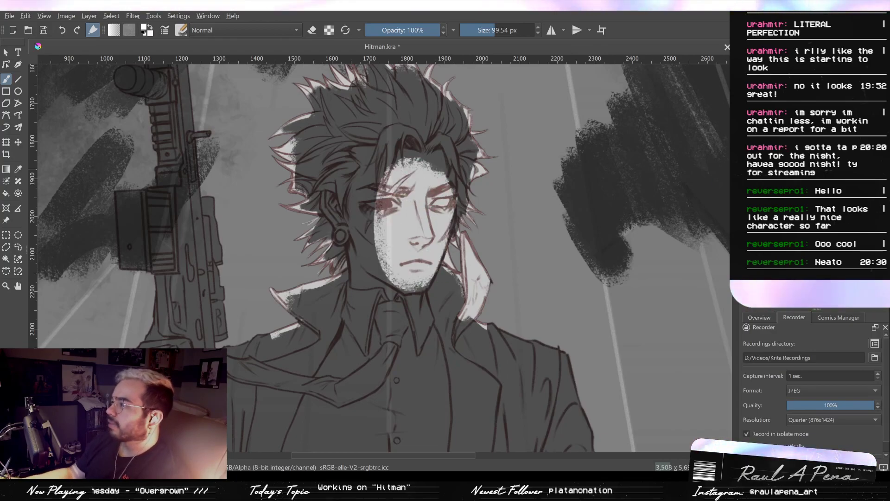
# - Darken the figure's shadow shading and extend the white light over the rest of the face
pyautogui.click(748, 144)
pyautogui.moveTo(419, 231)
pyautogui.mouseDown()
pyautogui.moveTo(405, 245)
pyautogui.moveTo(394, 236)
pyautogui.moveTo(391, 258)
pyautogui.moveTo(397, 194)
pyautogui.moveTo(412, 253)
pyautogui.mouseUp()
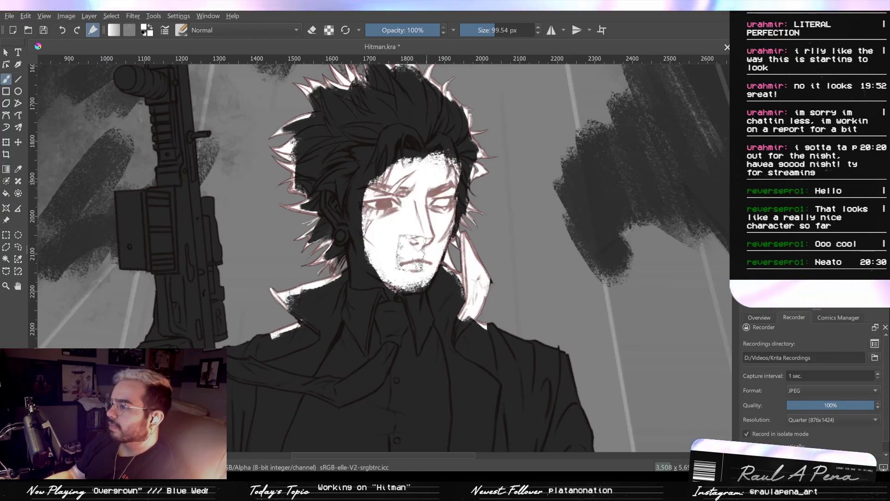
pyautogui.moveTo(402, 176); pyautogui.dragTo(397, 171)
pyautogui.keyDown('shift'); pyautogui.moveTo(402, 205); pyautogui.dragTo(371, 204); pyautogui.keyUp('shift')
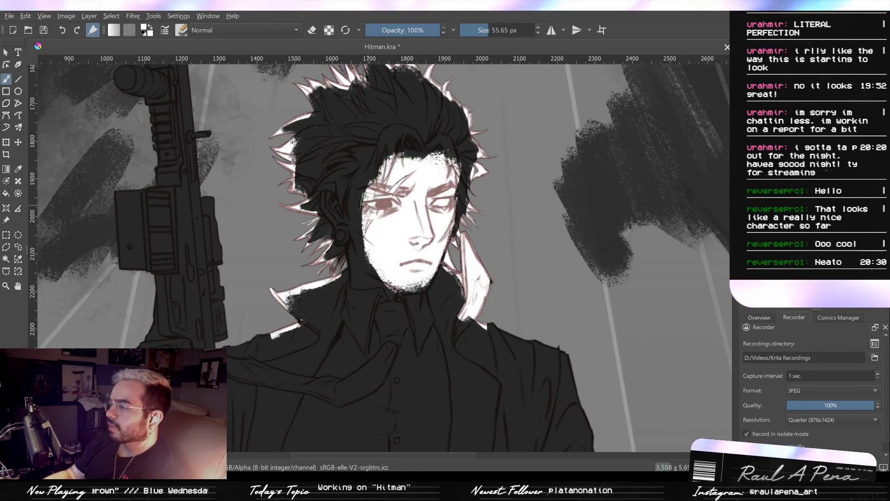
# - Paint white highlights on the hair beside the ear, along the hairline and over the crown with a 27.70 px brush
pyautogui.moveTo(340, 177)
pyautogui.mouseDown()
pyautogui.moveTo(339, 191)
pyautogui.moveTo(342, 146)
pyautogui.mouseUp()
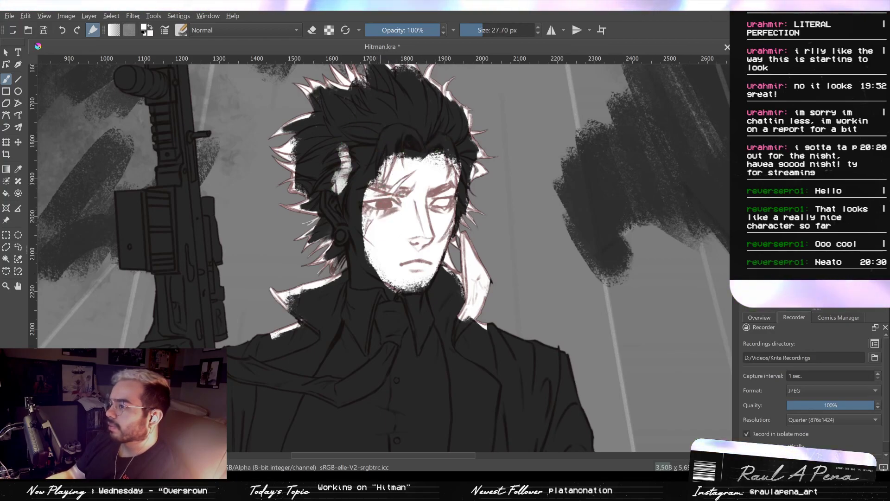
pyautogui.hotkey('ctrl', 'z')
pyautogui.hotkey('ctrl', 'z')
pyautogui.hotkey('ctrl', 'shift', 'z')
pyautogui.moveTo(347, 170); pyautogui.dragTo(340, 199)
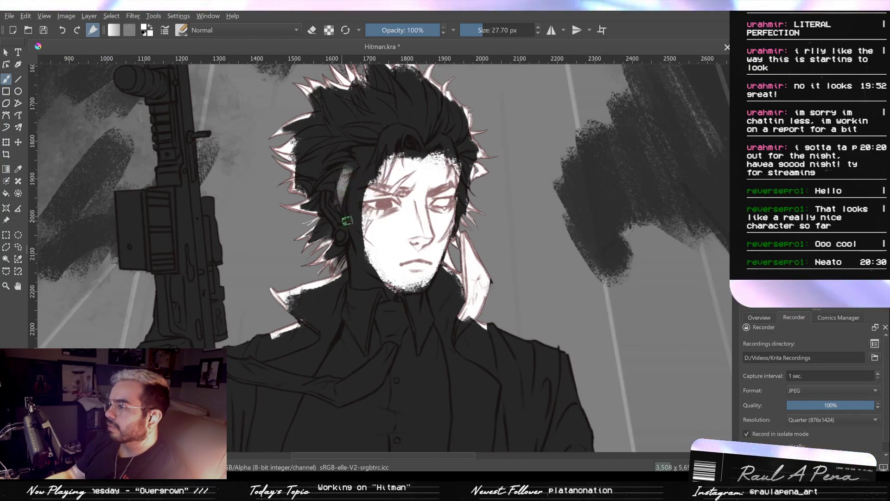
pyautogui.moveTo(387, 164)
pyautogui.mouseDown()
pyautogui.moveTo(399, 137)
pyautogui.moveTo(412, 135)
pyautogui.mouseUp()
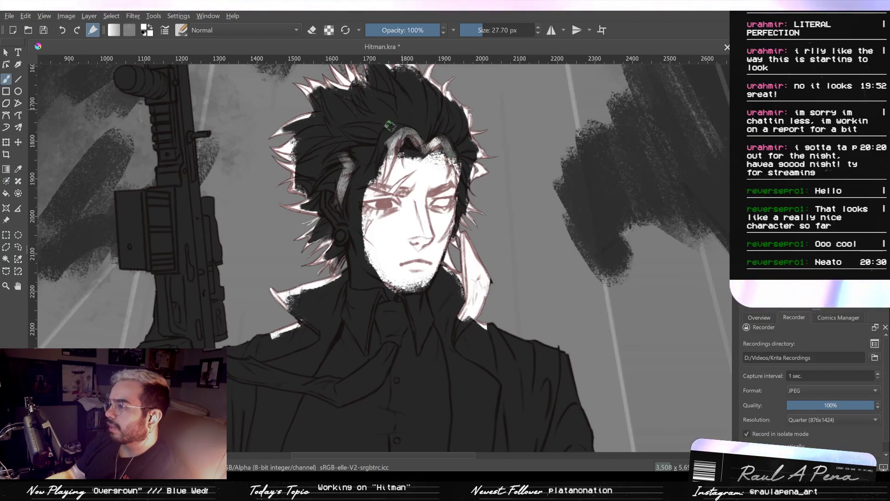
pyautogui.moveTo(442, 119)
pyautogui.mouseDown()
pyautogui.moveTo(382, 114)
pyautogui.moveTo(358, 139)
pyautogui.moveTo(438, 107)
pyautogui.moveTo(450, 124)
pyautogui.mouseUp()
# - Block in white light patches on the tie, shirt, coat lapel and the sleeve of the arm holding the phone
pyautogui.moveTo(435, 260); pyautogui.dragTo(447, 211)
pyautogui.scroll(-1, 445, 232)
pyautogui.scroll(1, 444, 258)
pyautogui.moveTo(443, 258)
pyautogui.mouseDown()
pyautogui.moveTo(445, 218)
pyautogui.moveTo(416, 226)
pyautogui.mouseUp()
pyautogui.moveTo(362, 291); pyautogui.dragTo(302, 280)
pyautogui.moveTo(463, 282)
pyautogui.mouseDown()
pyautogui.moveTo(444, 294)
pyautogui.moveTo(434, 332)
pyautogui.moveTo(467, 272)
pyautogui.moveTo(455, 318)
pyautogui.moveTo(462, 304)
pyautogui.moveTo(457, 327)
pyautogui.mouseUp()
pyautogui.moveTo(454, 320)
pyautogui.mouseDown()
pyautogui.moveTo(442, 238)
pyautogui.moveTo(425, 259)
pyautogui.mouseUp()
pyautogui.moveTo(432, 199); pyautogui.dragTo(426, 227)
pyautogui.moveTo(535, 328); pyautogui.dragTo(487, 255)
pyautogui.moveTo(503, 265)
pyautogui.mouseDown()
pyautogui.moveTo(516, 275)
pyautogui.moveTo(492, 262)
pyautogui.moveTo(510, 264)
pyautogui.moveTo(530, 303)
pyautogui.moveTo(514, 271)
pyautogui.moveTo(527, 283)
pyautogui.moveTo(499, 265)
pyautogui.moveTo(489, 284)
pyautogui.mouseUp()
pyautogui.hotkey('ctrl', 'z')
pyautogui.hotkey('ctrl', 'z')
pyautogui.moveTo(457, 185)
pyautogui.mouseDown()
pyautogui.moveTo(465, 204)
pyautogui.moveTo(457, 191)
pyautogui.moveTo(472, 188)
pyautogui.mouseUp()
pyautogui.moveTo(420, 160); pyautogui.dragTo(454, 240)
pyautogui.moveTo(409, 271); pyautogui.dragTo(418, 261)
pyautogui.moveTo(376, 203)
pyautogui.mouseDown()
pyautogui.moveTo(349, 196)
pyautogui.moveTo(353, 212)
pyautogui.moveTo(383, 196)
pyautogui.moveTo(353, 197)
pyautogui.moveTo(373, 152)
pyautogui.moveTo(378, 185)
pyautogui.moveTo(378, 170)
pyautogui.moveTo(384, 192)
pyautogui.mouseUp()
pyautogui.moveTo(378, 240)
pyautogui.mouseDown()
pyautogui.moveTo(359, 246)
pyautogui.moveTo(379, 241)
pyautogui.moveTo(385, 279)
pyautogui.moveTo(387, 241)
pyautogui.moveTo(407, 321)
pyautogui.mouseUp()
pyautogui.moveTo(368, 260)
pyautogui.mouseDown()
pyautogui.moveTo(388, 308)
pyautogui.moveTo(389, 259)
pyautogui.mouseUp()
# - Paint a long white light strip down the lower half of the rifle with a 70.81 px brush
pyautogui.moveTo(314, 224); pyautogui.dragTo(324, 325)
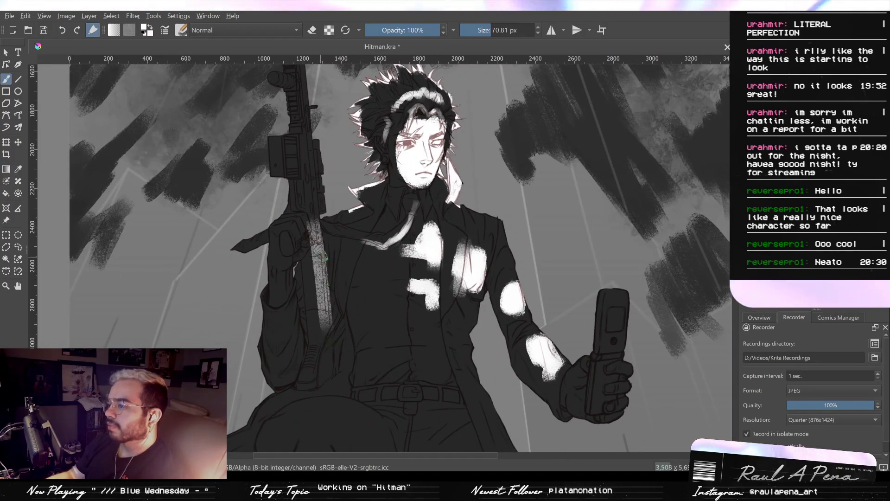
pyautogui.hotkey('ctrl', 'z')
pyautogui.moveTo(315, 197); pyautogui.dragTo(328, 366)
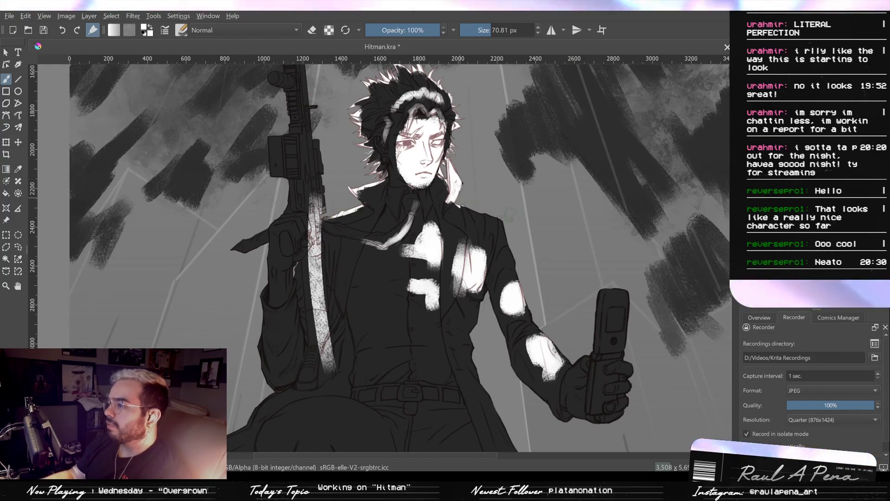
# - Paint white rim light along the coat's shoulder, the phone arm's outer sleeve, and the edges of the glove and phone
pyautogui.moveTo(481, 203); pyautogui.dragTo(652, 205)
pyautogui.moveTo(500, 191)
pyautogui.mouseDown()
pyautogui.moveTo(514, 197)
pyautogui.moveTo(481, 195)
pyautogui.mouseUp()
pyautogui.hotkey('ctrl', 'z')
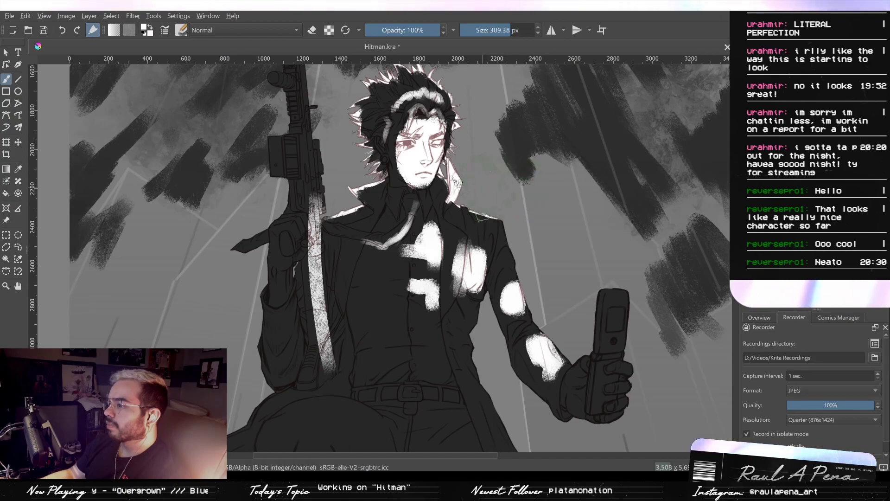
pyautogui.moveTo(551, 315)
pyautogui.mouseDown()
pyautogui.moveTo(526, 255)
pyautogui.moveTo(479, 255)
pyautogui.moveTo(478, 232)
pyautogui.mouseUp()
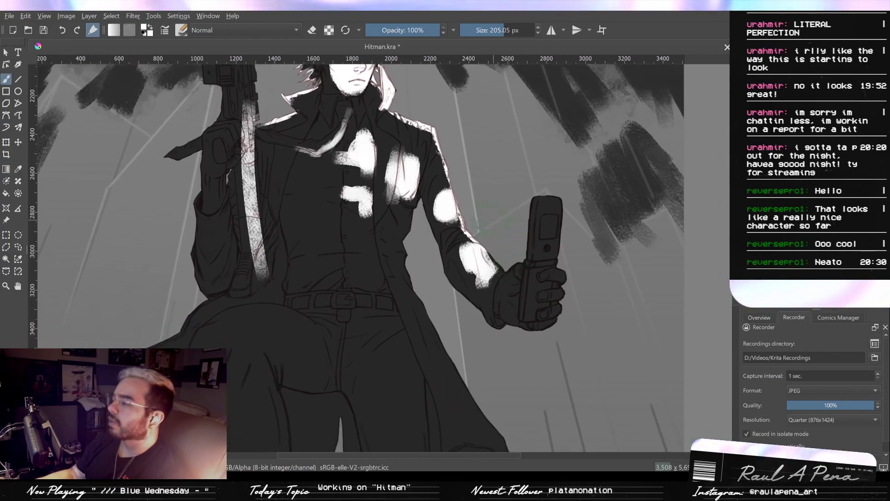
pyautogui.moveTo(517, 262)
pyautogui.mouseDown()
pyautogui.moveTo(499, 249)
pyautogui.moveTo(503, 264)
pyautogui.moveTo(525, 196)
pyautogui.mouseUp()
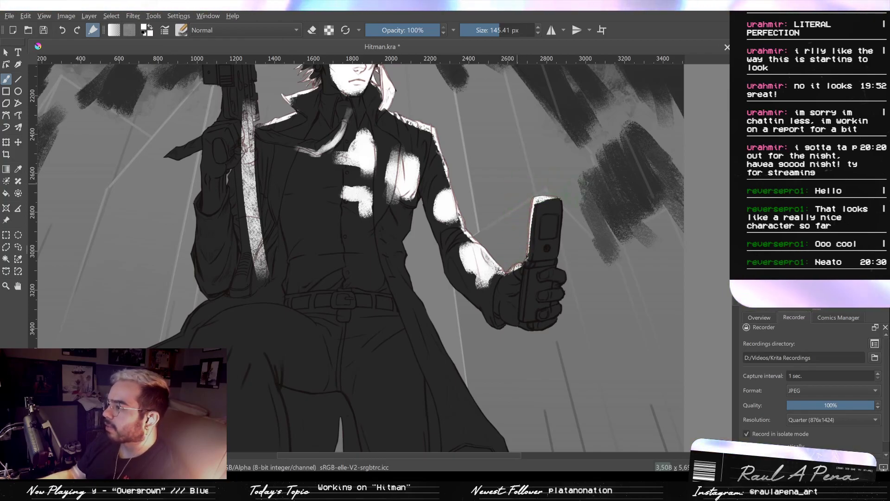
# - Paint white light along the coat's long side edge and on its hem, inner lining and flared tail with a 145.41 px brush
pyautogui.moveTo(454, 335); pyautogui.dragTo(498, 254)
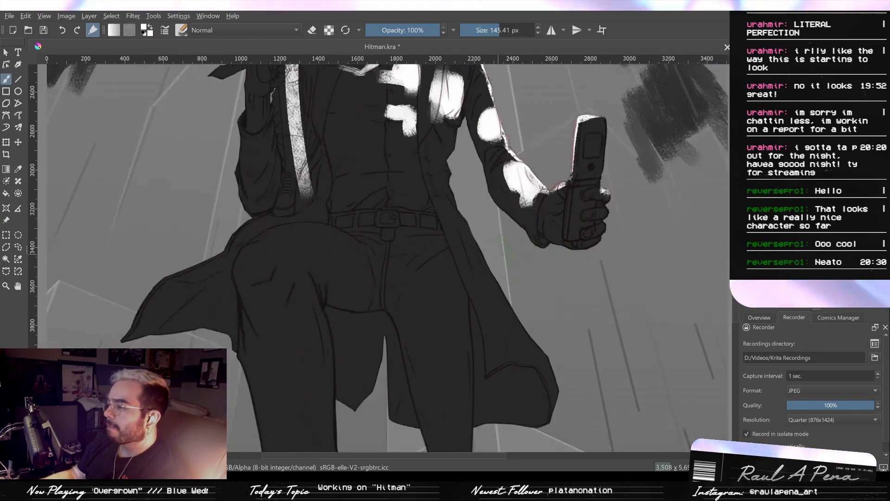
pyautogui.moveTo(454, 194); pyautogui.dragTo(495, 284)
pyautogui.hotkey('ctrl', 'z')
pyautogui.moveTo(464, 218)
pyautogui.mouseDown()
pyautogui.moveTo(484, 222)
pyautogui.moveTo(545, 335)
pyautogui.mouseUp()
pyautogui.moveTo(540, 371)
pyautogui.mouseDown()
pyautogui.moveTo(523, 378)
pyautogui.moveTo(529, 429)
pyautogui.moveTo(523, 390)
pyautogui.moveTo(501, 422)
pyautogui.moveTo(480, 403)
pyautogui.mouseUp()
pyautogui.moveTo(366, 371)
pyautogui.mouseDown()
pyautogui.moveTo(394, 408)
pyautogui.moveTo(394, 385)
pyautogui.moveTo(401, 420)
pyautogui.moveTo(403, 395)
pyautogui.moveTo(378, 329)
pyautogui.moveTo(364, 376)
pyautogui.moveTo(344, 394)
pyautogui.moveTo(348, 357)
pyautogui.moveTo(341, 393)
pyautogui.mouseUp()
pyautogui.moveTo(327, 352)
pyautogui.mouseDown()
pyautogui.moveTo(422, 368)
pyautogui.moveTo(317, 330)
pyautogui.moveTo(320, 302)
pyautogui.moveTo(320, 315)
pyautogui.moveTo(322, 309)
pyautogui.moveTo(250, 355)
pyautogui.moveTo(227, 342)
pyautogui.moveTo(232, 328)
pyautogui.moveTo(254, 329)
pyautogui.moveTo(262, 308)
pyautogui.moveTo(316, 278)
pyautogui.moveTo(277, 323)
pyautogui.mouseUp()
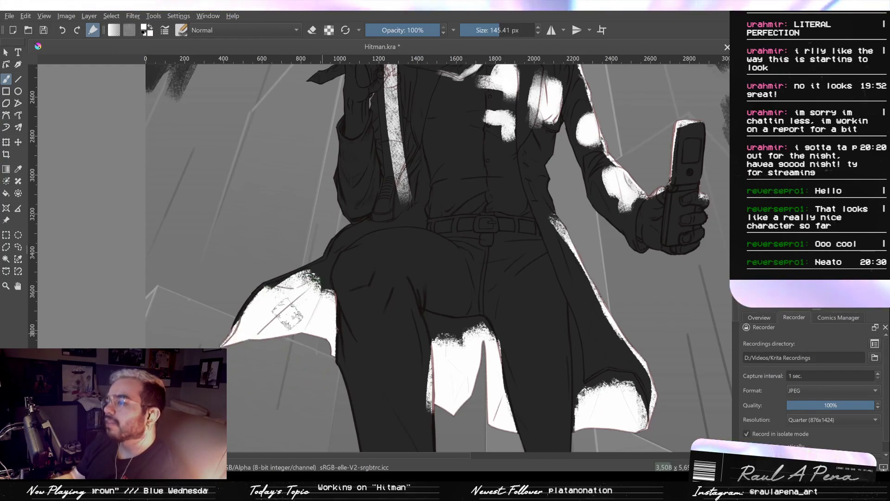
# - Paint white rim light along the coat edge over the raised thigh and the outer sleeve of the rifle arm
pyautogui.moveTo(327, 282); pyautogui.dragTo(312, 334)
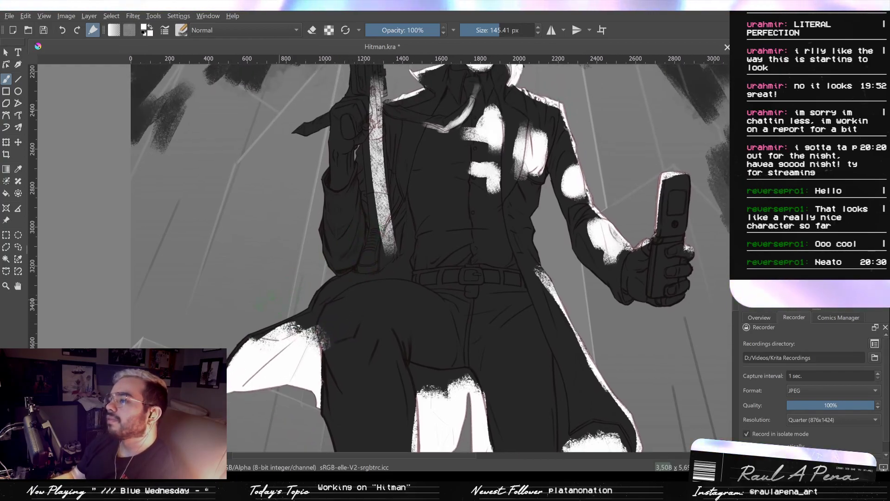
pyautogui.moveTo(236, 338)
pyautogui.mouseDown()
pyautogui.moveTo(228, 353)
pyautogui.moveTo(258, 328)
pyautogui.mouseUp()
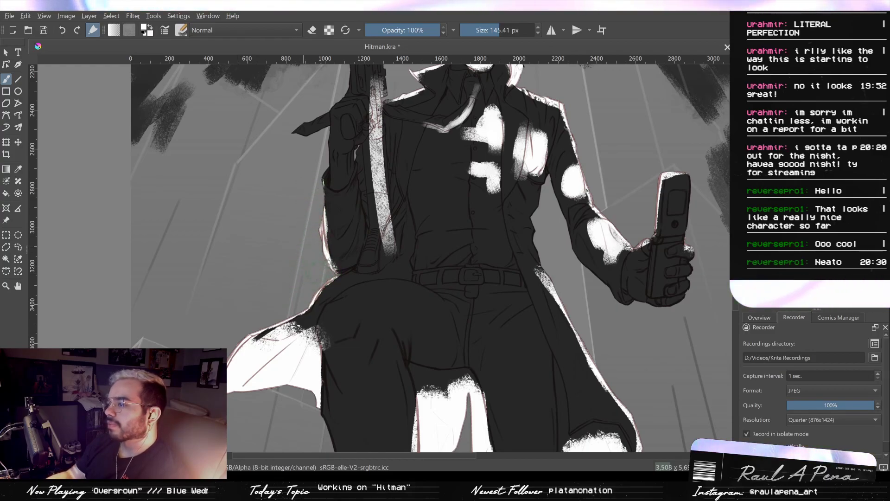
pyautogui.moveTo(311, 213); pyautogui.dragTo(320, 273)
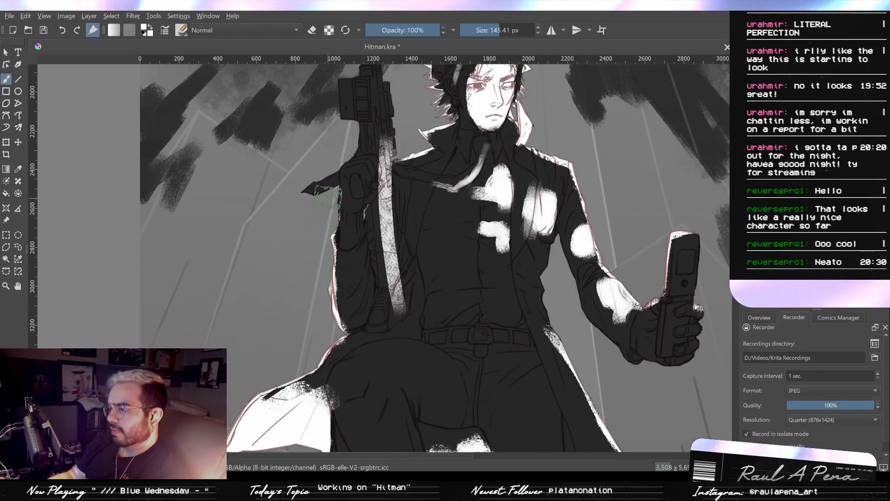
# - Paint thin white rim light along the tie's blown pointed end and the glove gripping the rifle
pyautogui.keyDown('shift'); pyautogui.moveTo(322, 190); pyautogui.dragTo(320, 190); pyautogui.keyUp('shift')
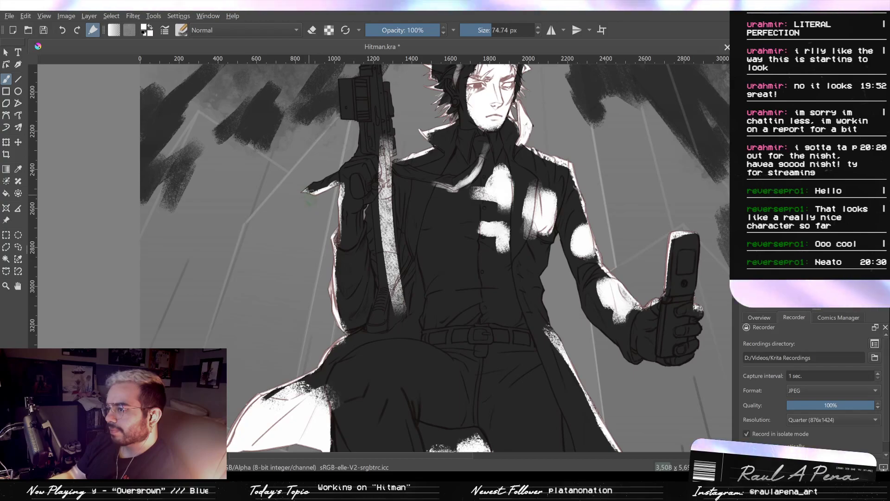
pyautogui.scroll(3, 313, 198)
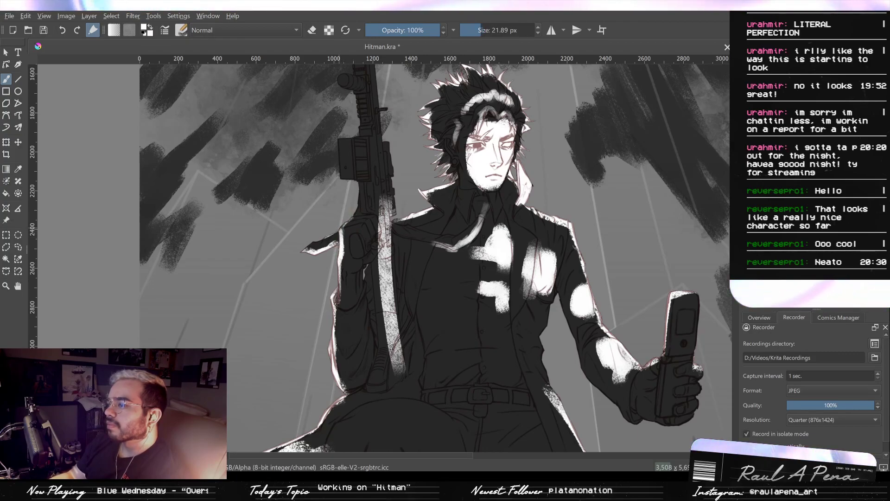
pyautogui.moveTo(364, 211)
pyautogui.mouseDown()
pyautogui.moveTo(366, 229)
pyautogui.moveTo(357, 205)
pyautogui.moveTo(356, 220)
pyautogui.mouseUp()
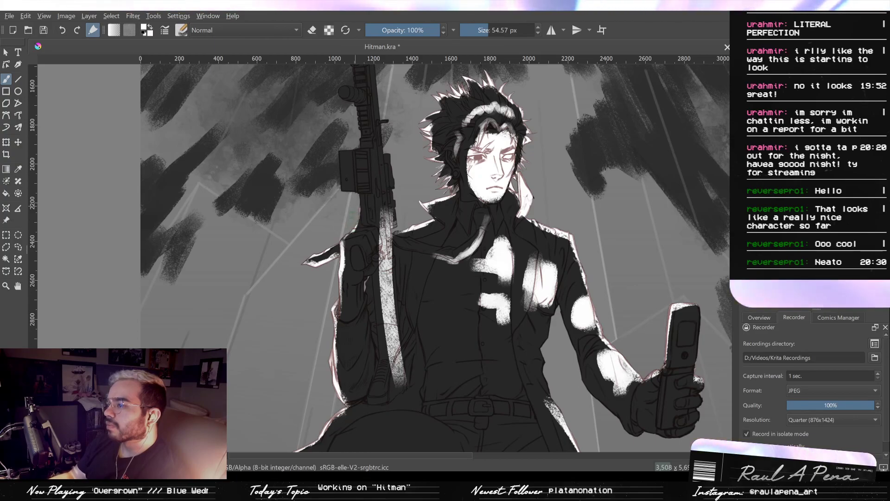
# - Paint white rim light along the rifle's outer edge above the glove and around its boxy attachment
pyautogui.keyDown('shift'); pyautogui.moveTo(353, 199); pyautogui.dragTo(340, 199); pyautogui.keyUp('shift')
pyautogui.moveTo(362, 210)
pyautogui.keyDown('ctrl'); pyautogui.mouseDown()
pyautogui.moveTo(365, 180)
pyautogui.moveTo(362, 224)
pyautogui.moveTo(381, 273)
pyautogui.mouseUp(); pyautogui.keyUp('ctrl')
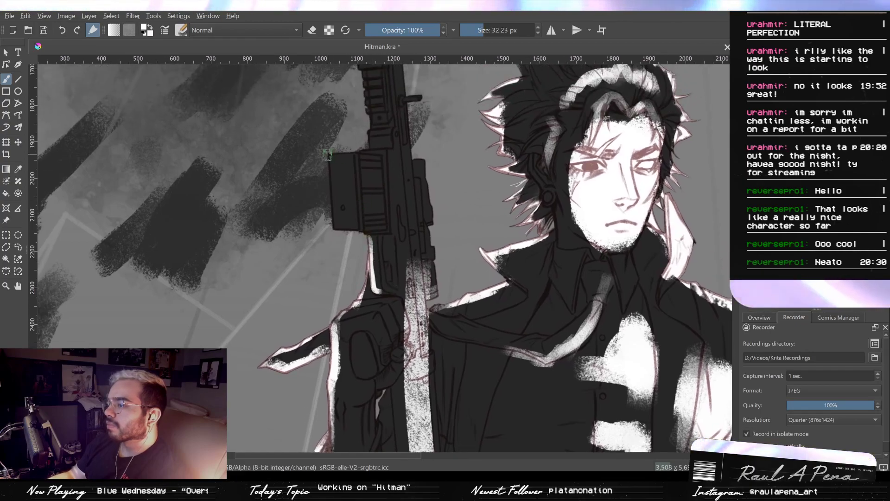
pyautogui.moveTo(328, 155); pyautogui.dragTo(331, 230)
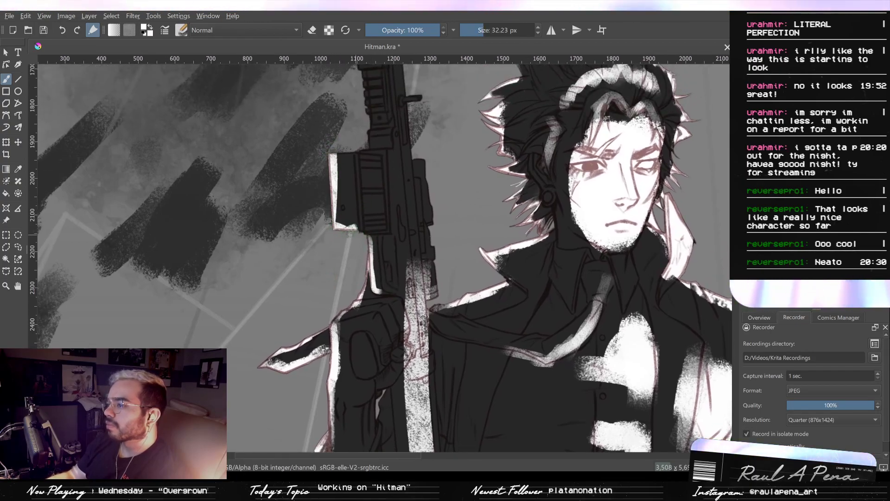
pyautogui.moveTo(362, 148); pyautogui.dragTo(361, 179)
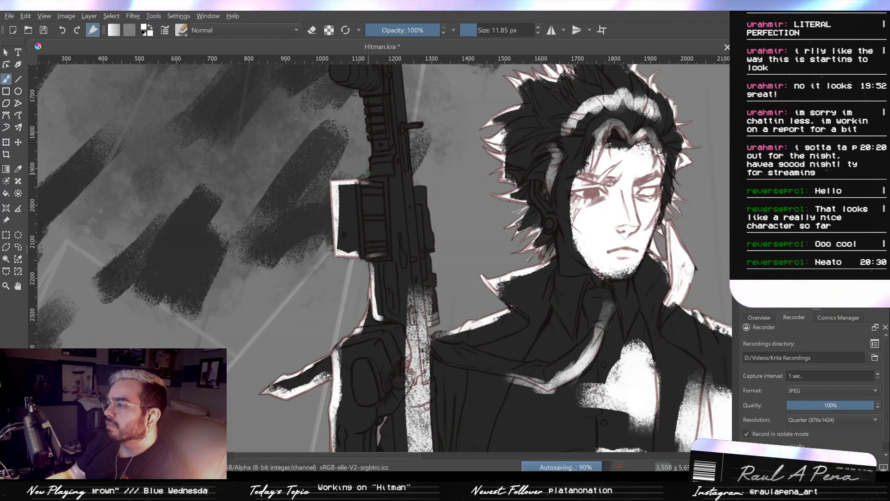
pyautogui.moveTo(374, 255); pyautogui.dragTo(378, 267)
# - Paint white rim light along the rifle's ridged rail and around its rounded cylindrical attachment
pyautogui.moveTo(370, 162)
pyautogui.keyDown('shift'); pyautogui.mouseDown()
pyautogui.moveTo(383, 163)
pyautogui.moveTo(364, 120)
pyautogui.moveTo(369, 200)
pyautogui.mouseUp(); pyautogui.keyUp('shift')
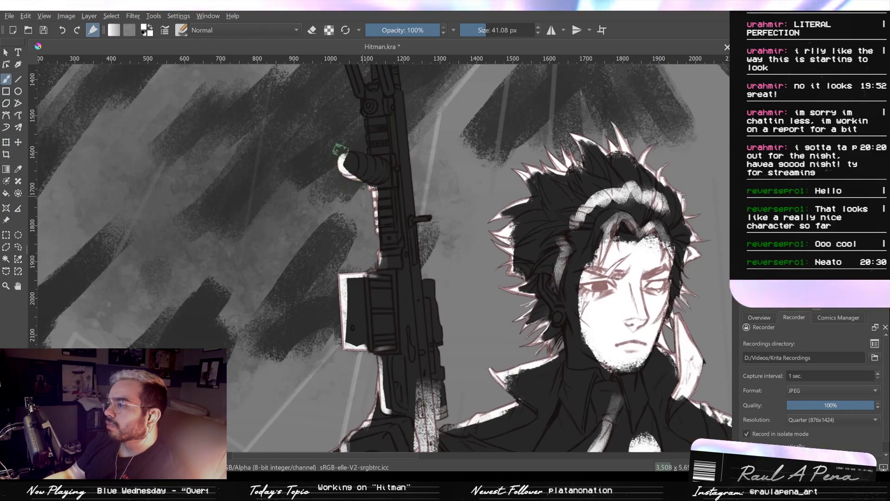
pyautogui.moveTo(359, 148); pyautogui.dragTo(367, 194)
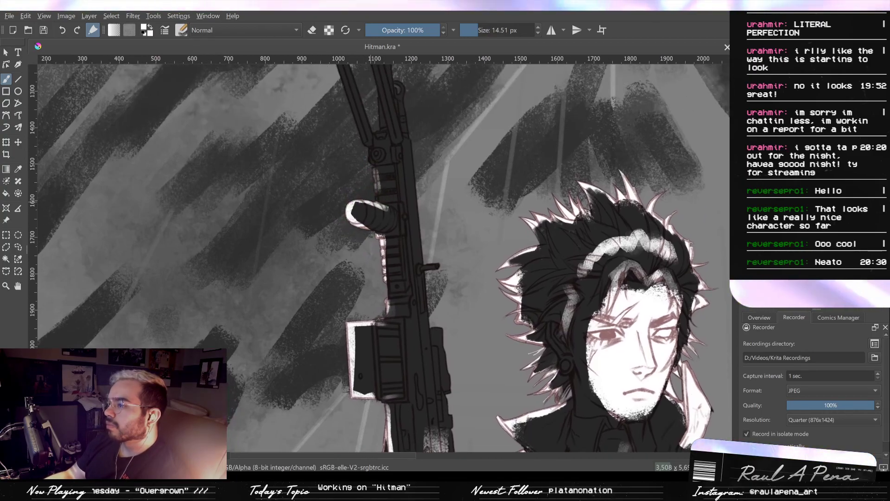
pyautogui.moveTo(372, 187); pyautogui.dragTo(378, 212)
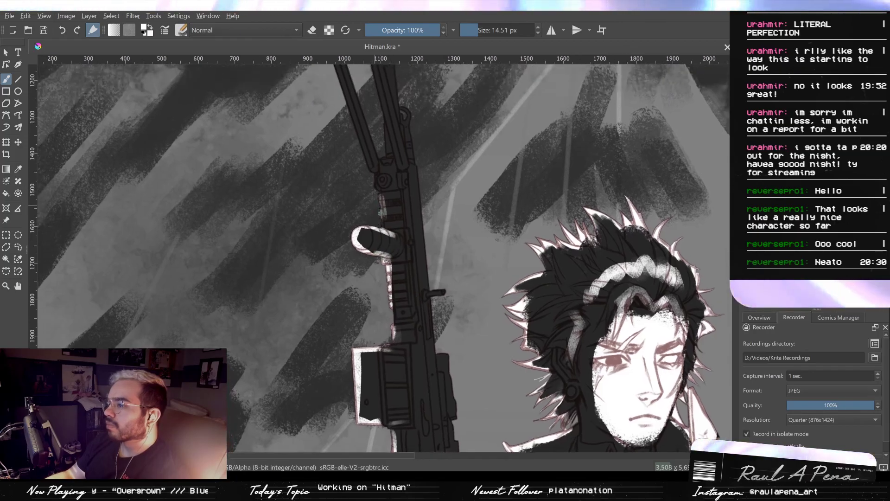
pyautogui.moveTo(370, 165)
pyautogui.mouseDown()
pyautogui.moveTo(368, 203)
pyautogui.moveTo(356, 171)
pyautogui.mouseUp()
# - Paint thin white edge light on the rifle's upper end, covering the folded legs, barrel and small ring
pyautogui.moveTo(355, 171); pyautogui.dragTo(365, 212)
pyautogui.moveTo(342, 149)
pyautogui.keyDown('shift'); pyautogui.mouseDown()
pyautogui.moveTo(353, 149)
pyautogui.moveTo(379, 236)
pyautogui.mouseUp(); pyautogui.keyUp('shift')
pyautogui.moveTo(365, 132); pyautogui.dragTo(387, 223)
pyautogui.moveTo(357, 92); pyautogui.dragTo(371, 144)
pyautogui.moveTo(386, 100); pyautogui.dragTo(397, 173)
# - Paint white light down the rifle's side facing the head, including the protruding bolt and side attachments
pyautogui.moveTo(387, 137); pyautogui.dragTo(393, 273)
pyautogui.moveTo(398, 132)
pyautogui.mouseDown()
pyautogui.moveTo(419, 265)
pyautogui.moveTo(390, 206)
pyautogui.mouseUp()
pyautogui.moveTo(385, 235); pyautogui.dragTo(397, 287)
pyautogui.moveTo(401, 299)
pyautogui.mouseDown()
pyautogui.moveTo(404, 359)
pyautogui.moveTo(381, 240)
pyautogui.moveTo(402, 385)
pyautogui.moveTo(383, 323)
pyautogui.mouseUp()
pyautogui.moveTo(372, 181); pyautogui.dragTo(381, 294)
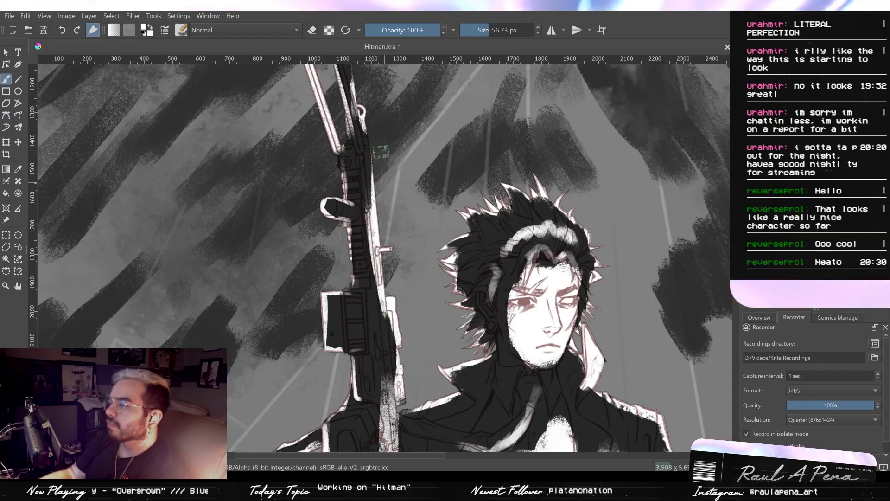
# - Erase excess white from the rifle's body and trim its lower light strip with a 56.73 px eraser
pyautogui.moveTo(360, 190); pyautogui.dragTo(372, 284)
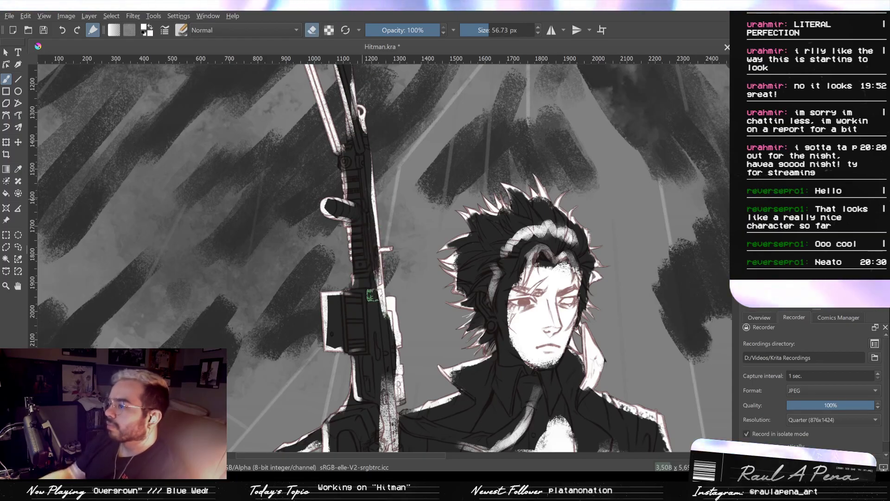
pyautogui.moveTo(381, 349)
pyautogui.mouseDown()
pyautogui.moveTo(379, 296)
pyautogui.moveTo(391, 335)
pyautogui.mouseUp()
pyautogui.moveTo(380, 330)
pyautogui.mouseDown()
pyautogui.moveTo(370, 284)
pyautogui.moveTo(370, 417)
pyautogui.mouseUp()
pyautogui.moveTo(360, 311); pyautogui.dragTo(358, 296)
pyautogui.moveTo(366, 279)
pyautogui.mouseDown()
pyautogui.moveTo(372, 392)
pyautogui.moveTo(352, 289)
pyautogui.mouseUp()
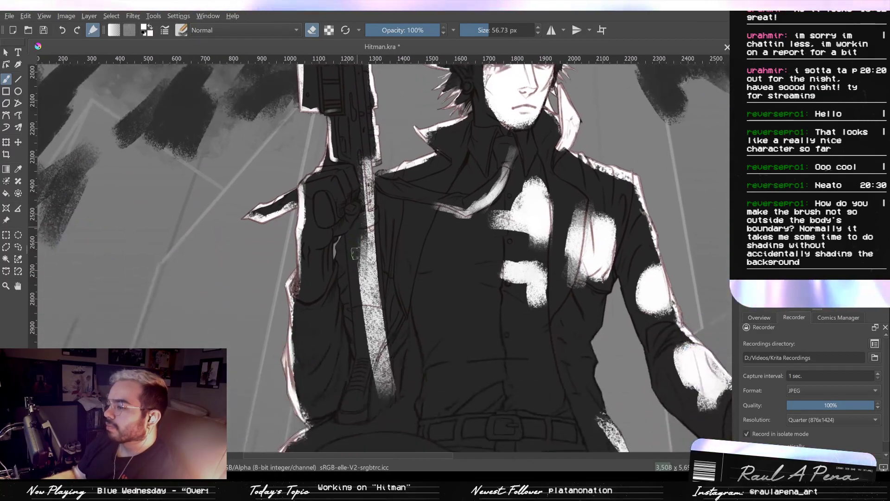
pyautogui.moveTo(360, 242); pyautogui.dragTo(373, 403)
pyautogui.moveTo(388, 359)
pyautogui.mouseDown()
pyautogui.moveTo(388, 320)
pyautogui.moveTo(413, 396)
pyautogui.moveTo(397, 372)
pyautogui.mouseUp()
pyautogui.moveTo(397, 373); pyautogui.dragTo(372, 317)
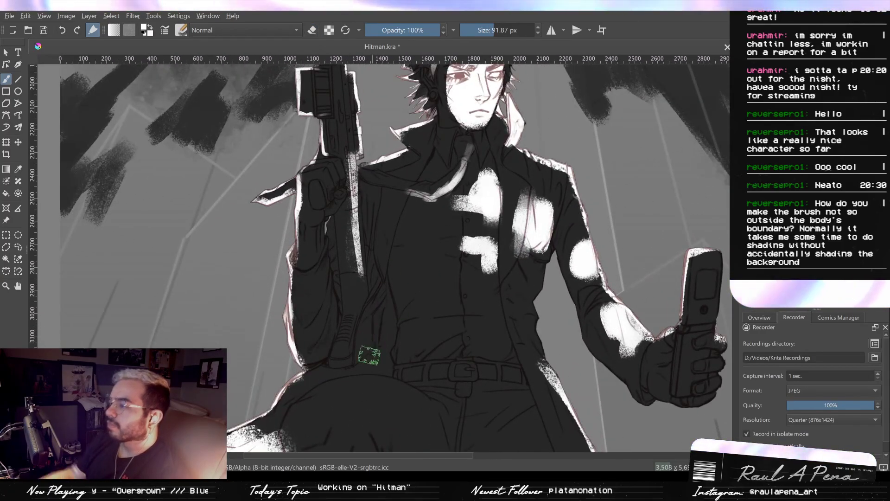
# - Paint a soft white patch beside the rifle's lower end and a thin highlight down the adjacent coat lapel
pyautogui.moveTo(364, 339); pyautogui.dragTo(366, 335)
pyautogui.moveTo(360, 288)
pyautogui.mouseDown()
pyautogui.moveTo(356, 297)
pyautogui.moveTo(354, 285)
pyautogui.moveTo(366, 295)
pyautogui.mouseUp()
pyautogui.hotkey('ctrl', 'z')
pyautogui.hotkey('ctrl', 'z')
pyautogui.moveTo(393, 216); pyautogui.dragTo(385, 284)
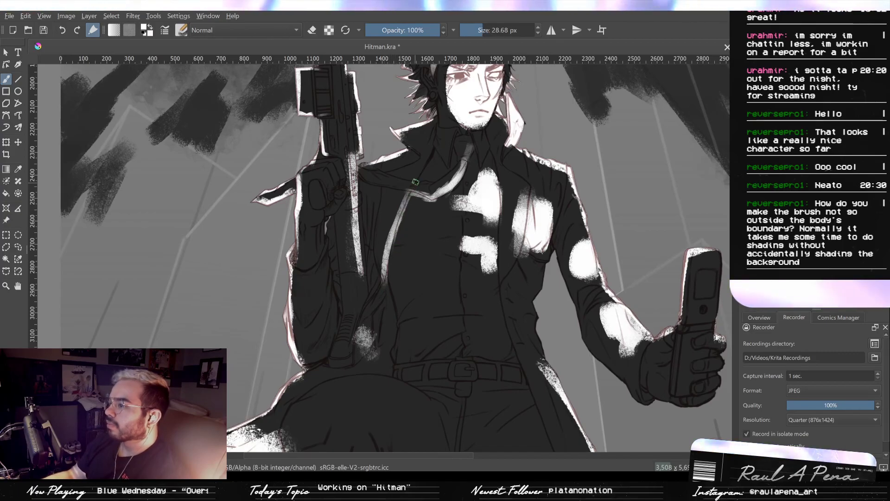
# - Paint thin white light on the strap over the coat lapel and along the adjacent shoulder fold, using 12.35 px and 18.45 px brushes
pyautogui.moveTo(435, 146)
pyautogui.mouseDown()
pyautogui.moveTo(399, 202)
pyautogui.moveTo(364, 177)
pyautogui.moveTo(393, 187)
pyautogui.mouseUp()
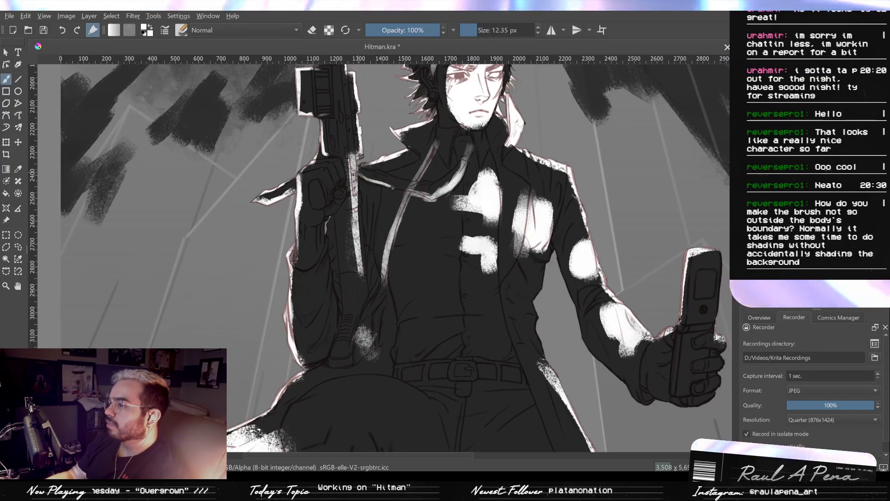
pyautogui.press(']')
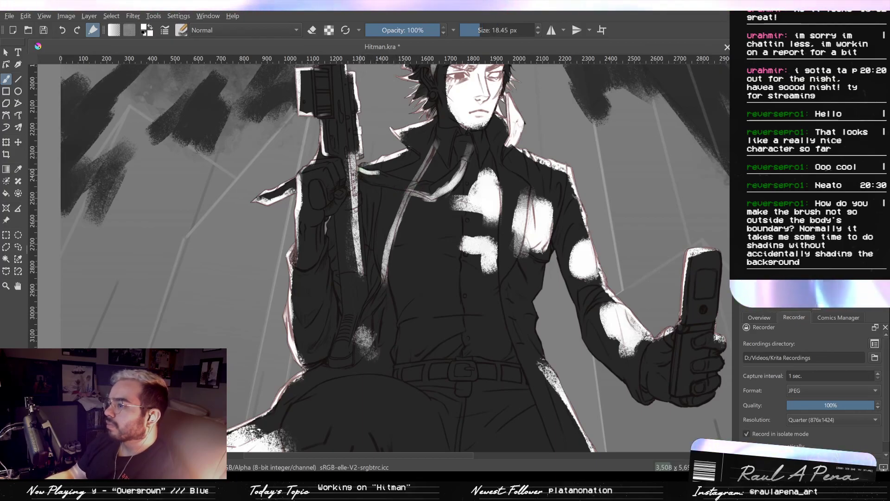
pyautogui.moveTo(410, 178); pyautogui.dragTo(384, 285)
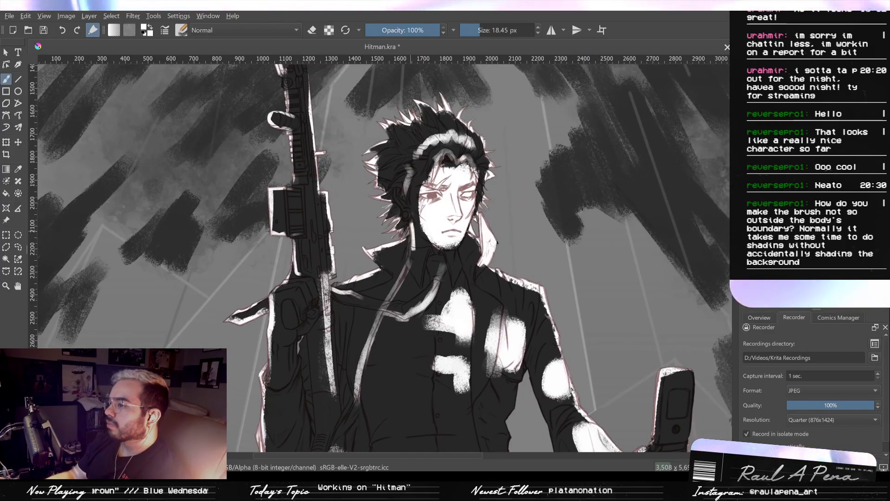
pyautogui.scroll(2, 414, 168)
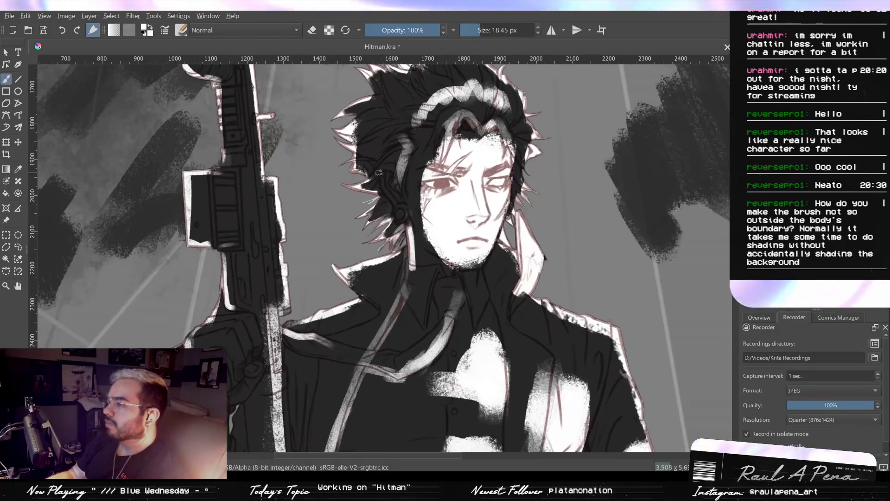
pyautogui.moveTo(508, 257); pyautogui.dragTo(470, 239)
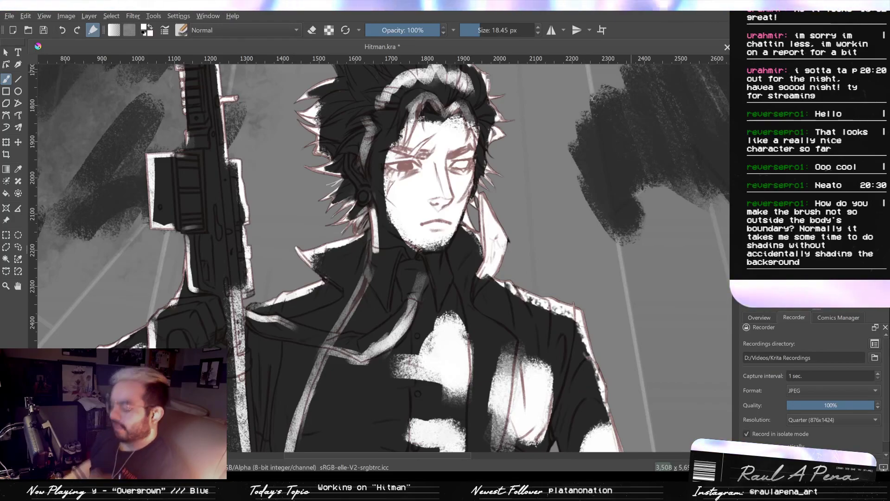
# - Examine the whole figure's dark silhouette in isolation, then the white lighting without clipping to the body's boundary
pyautogui.press('2')
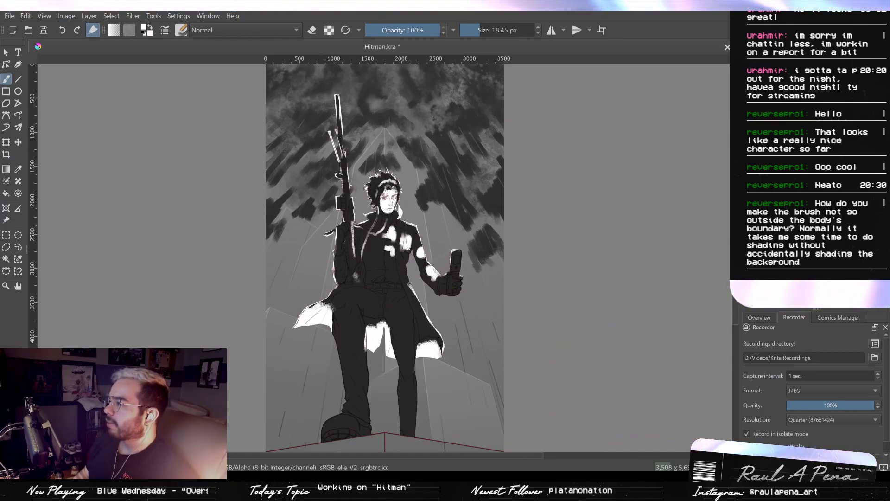
pyautogui.press('Delete')
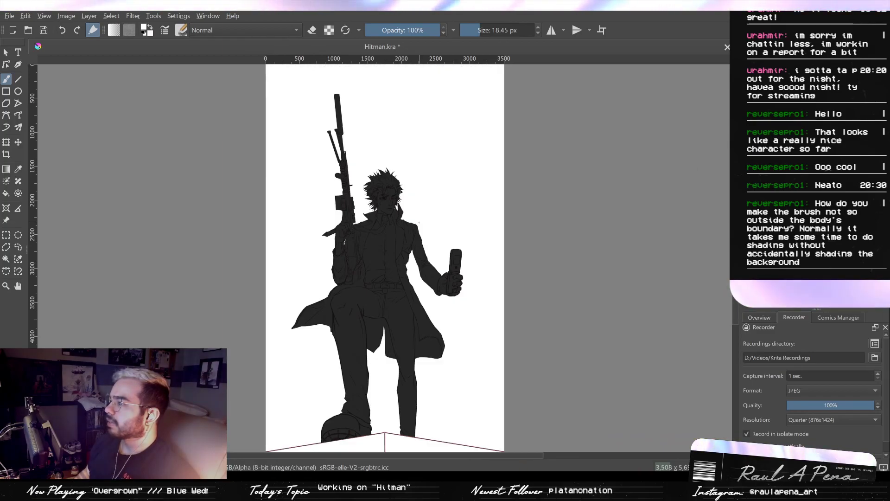
pyautogui.scroll(2, 422, 220)
pyautogui.moveTo(427, 178); pyautogui.dragTo(462, 110)
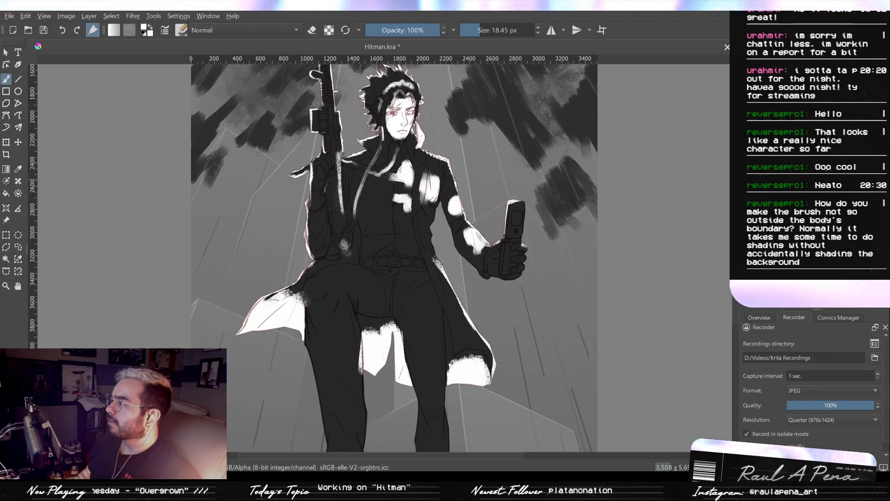
pyautogui.moveTo(487, 139)
pyautogui.mouseDown()
pyautogui.moveTo(507, 215)
pyautogui.moveTo(522, 219)
pyautogui.mouseUp()
pyautogui.scroll(-1, 515, 189)
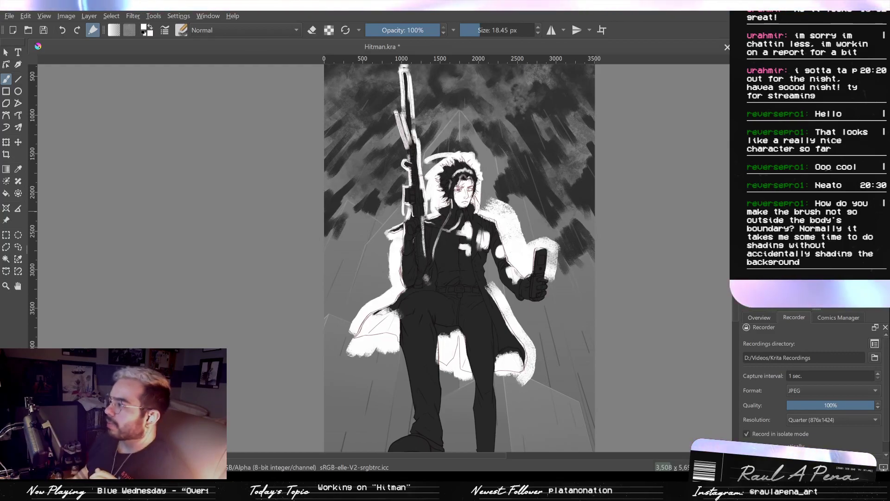
# - Compare the illustration repeatedly with and without the character's dark silhouette and the white lighting clipped to it
pyautogui.hotkey('ctrl', 'z')
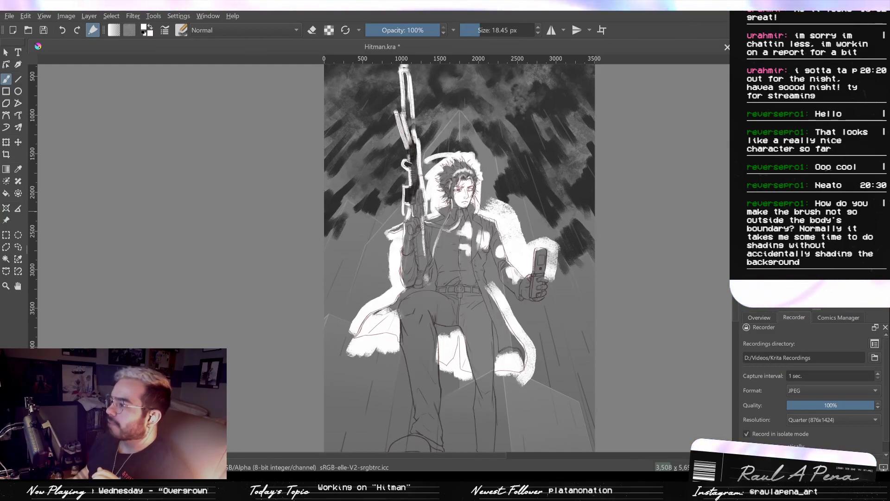
pyautogui.hotkey('ctrl', 'shift', 'z')
pyautogui.hotkey('ctrl', 'z')
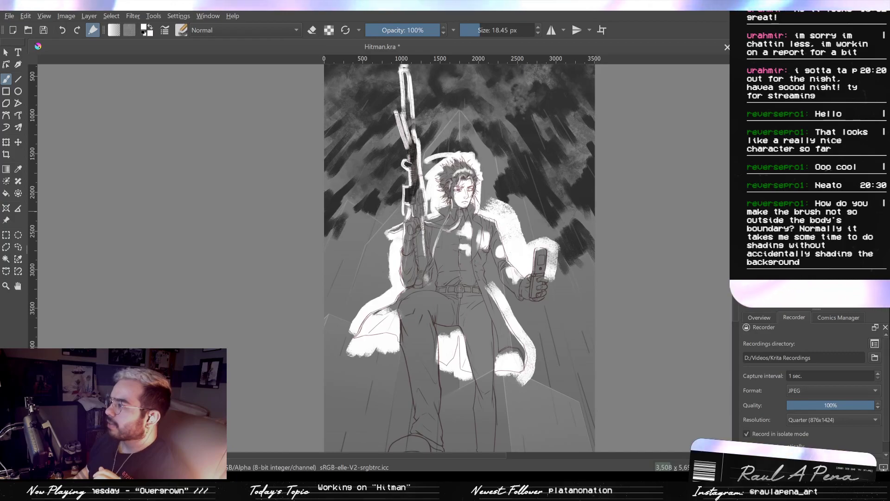
pyautogui.hotkey('ctrl', 'z')
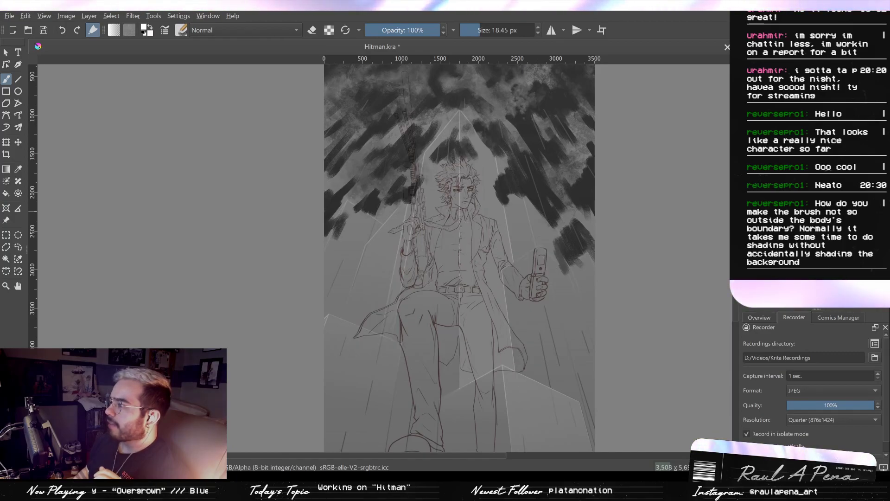
pyautogui.hotkey('ctrl', 'shift', 'z')
pyautogui.hotkey('ctrl', 'z')
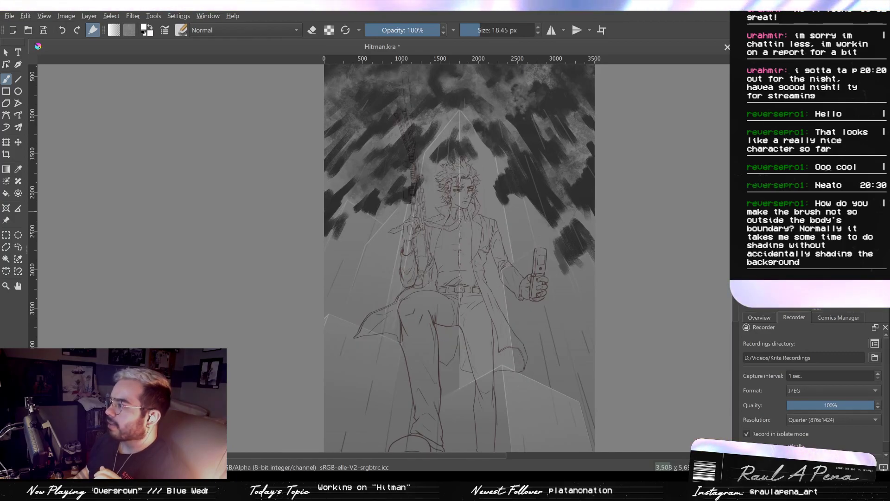
pyautogui.hotkey('ctrl', 'shift', 'z')
pyautogui.hotkey('ctrl', 'z')
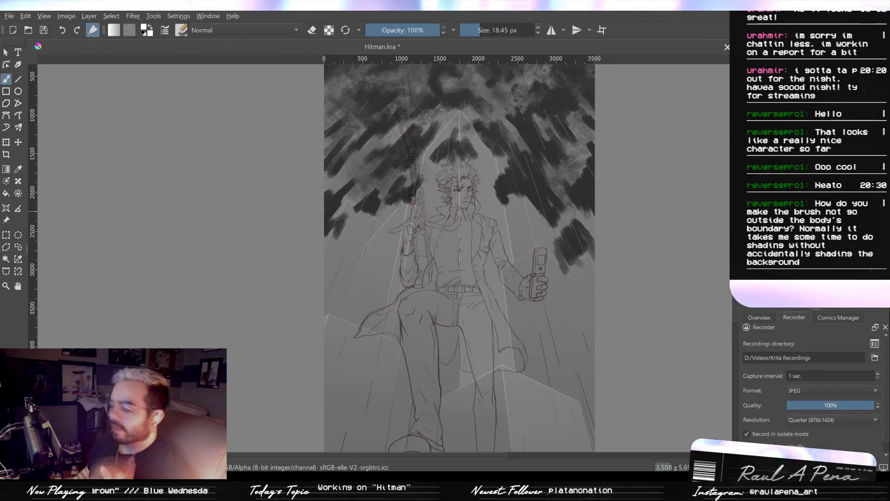
pyautogui.hotkey('ctrl', 'shift', 'z')
pyautogui.hotkey('ctrl', 'z')
pyautogui.hotkey('ctrl', 'shift', 'z')
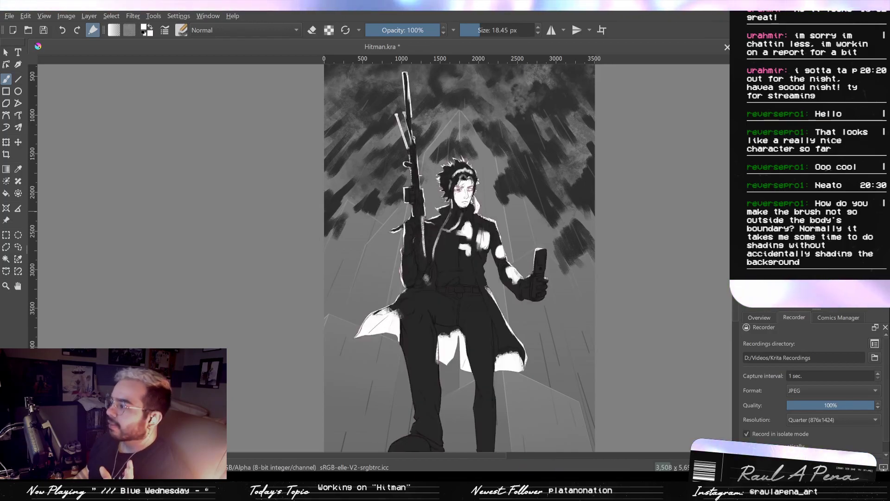
pyautogui.hotkey('ctrl', 'z')
pyautogui.hotkey('ctrl', 'shift', 'z')
pyautogui.hotkey('ctrl', 'z')
pyautogui.hotkey('ctrl', 'shift', 'z')
pyautogui.hotkey('ctrl', 'z')
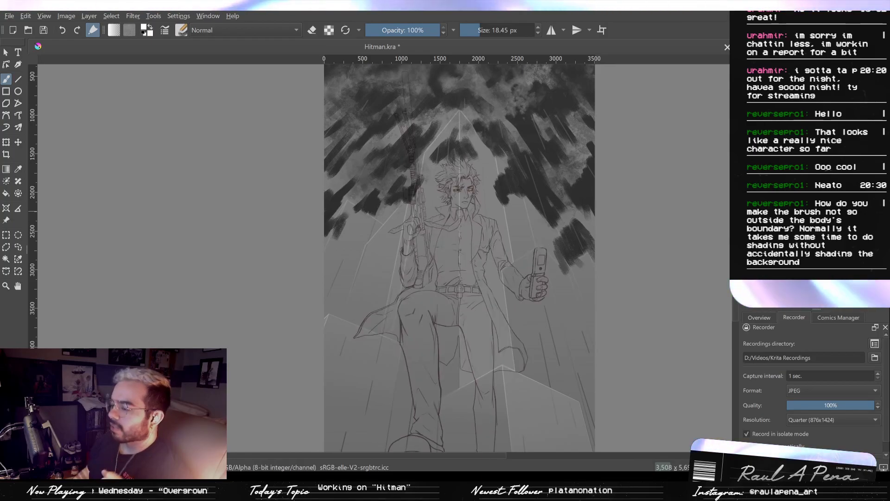
pyautogui.hotkey('ctrl', 'shift', 'z')
pyautogui.hotkey('ctrl', 'z')
pyautogui.hotkey('ctrl', 'shift', 'z')
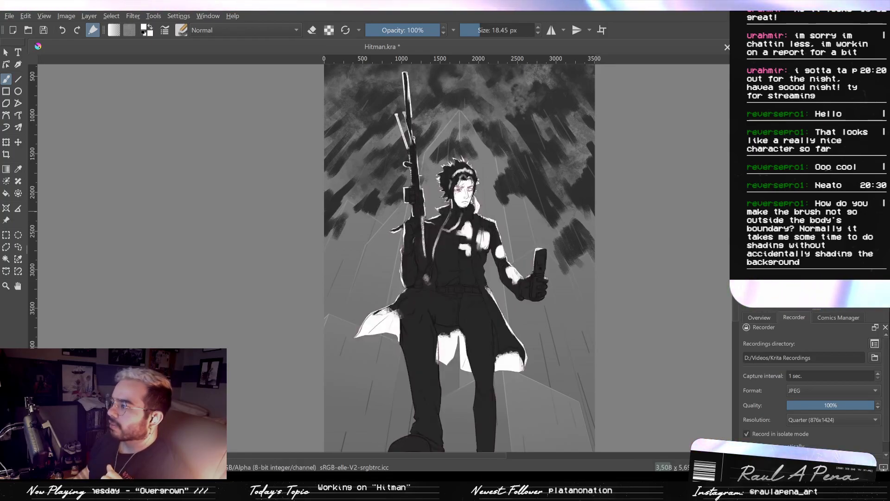
# - Paint a yellow glow with outward rays around the phone in the raised hand, and clear the active selection
pyautogui.hotkey('ctrl', 'shift', 'z')
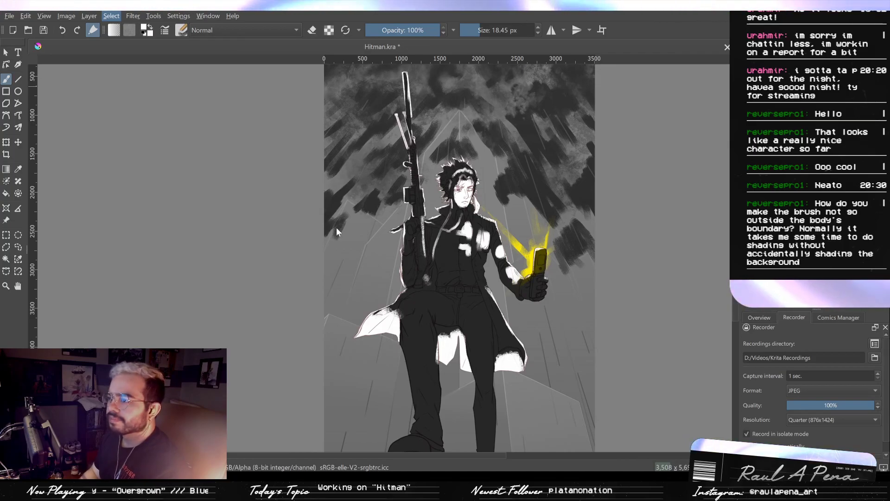
pyautogui.scroll(3, 487, 282)
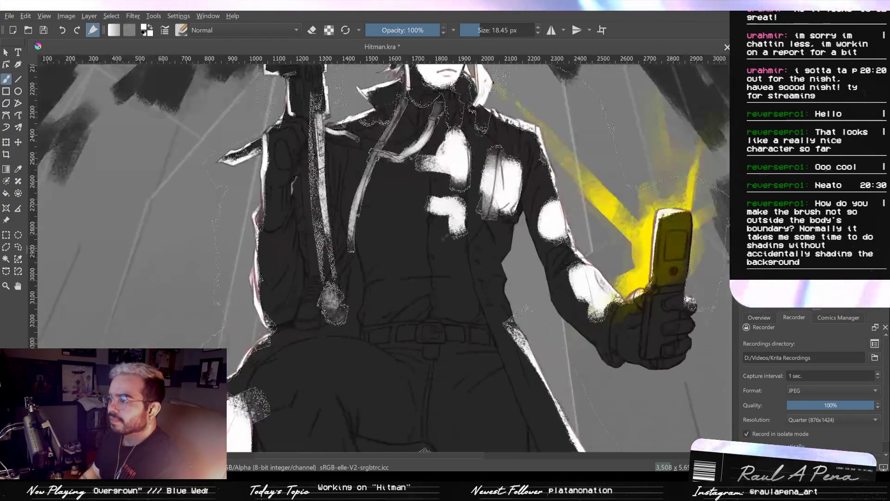
pyautogui.scroll(-1, 434, 222)
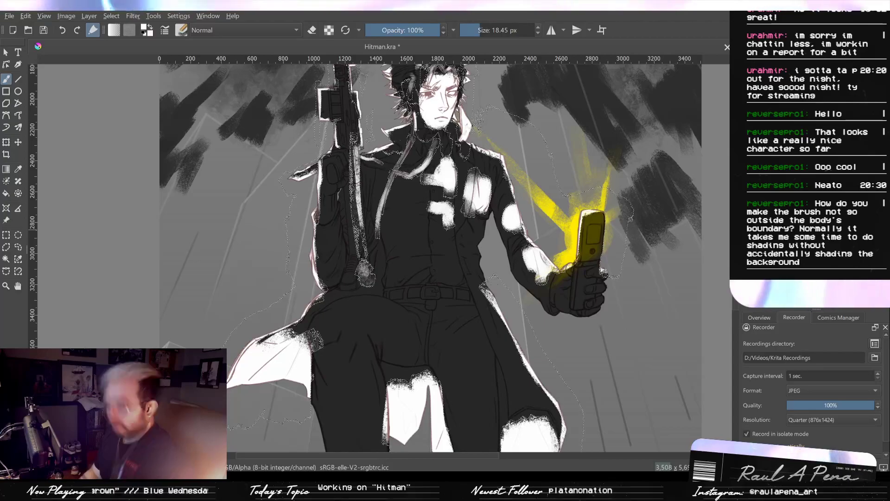
pyautogui.hotkey('ctrl', 'shift', 'a')
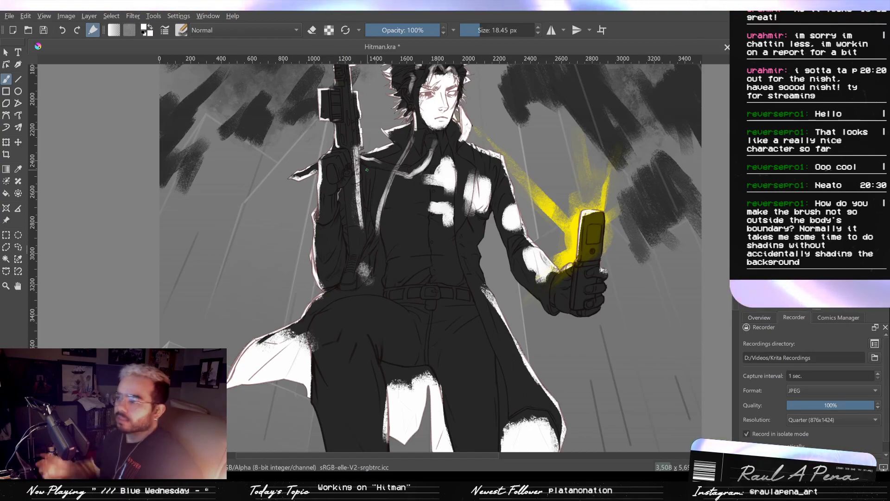
# - Examine the white lighting on the face, hair, collar, rifle and chest at close range
pyautogui.scroll(1, 364, 131)
pyautogui.moveTo(509, 170); pyautogui.dragTo(483, 343)
pyautogui.scroll(4, 464, 208)
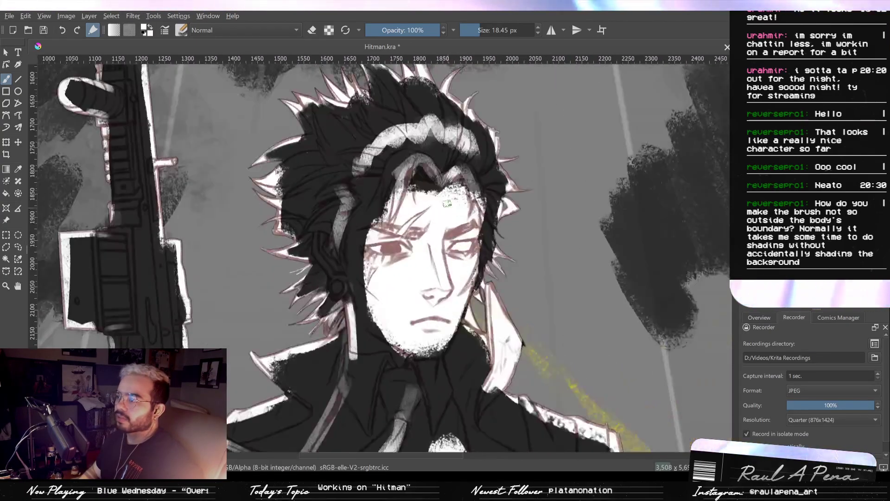
pyautogui.moveTo(465, 192); pyautogui.dragTo(582, 194)
pyautogui.scroll(-3, 582, 194)
pyautogui.moveTo(598, 311); pyautogui.dragTo(537, 225)
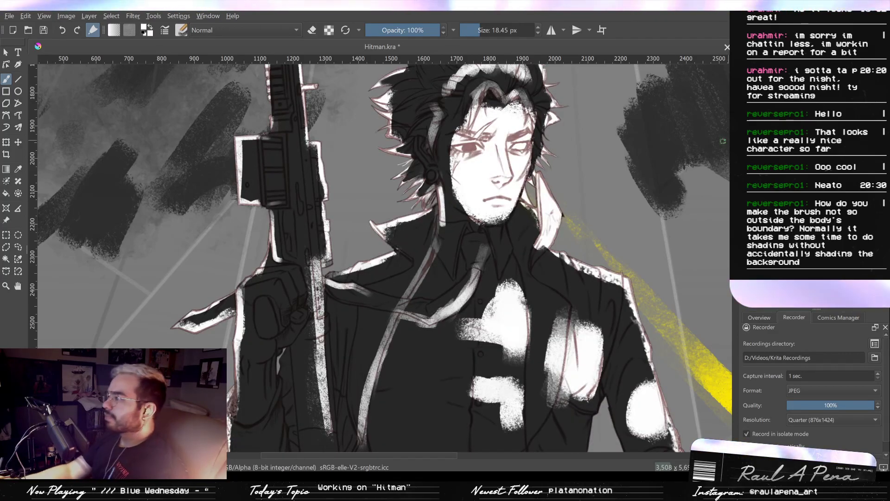
pyautogui.scroll(-3, 548, 207)
pyautogui.scroll(4, 534, 162)
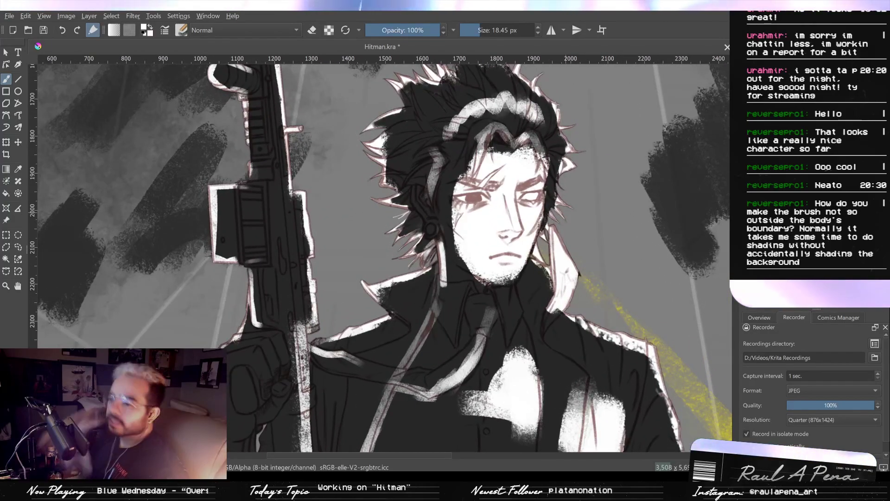
pyautogui.scroll(1, 532, 166)
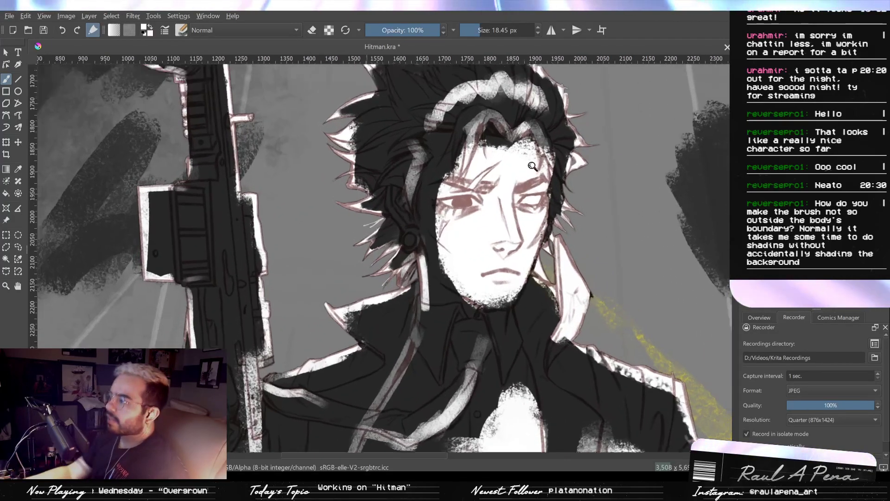
pyautogui.scroll(1, 533, 166)
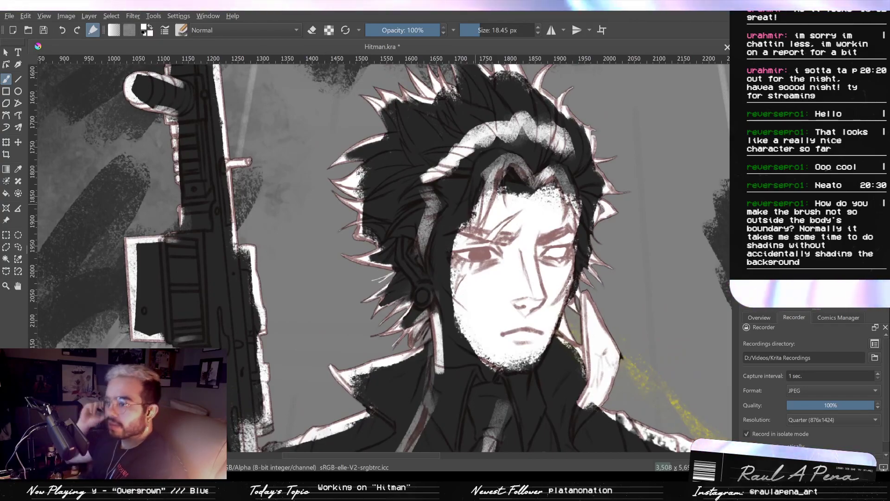
pyautogui.moveTo(539, 225); pyautogui.dragTo(539, 274)
pyautogui.moveTo(537, 306); pyautogui.dragTo(532, 190)
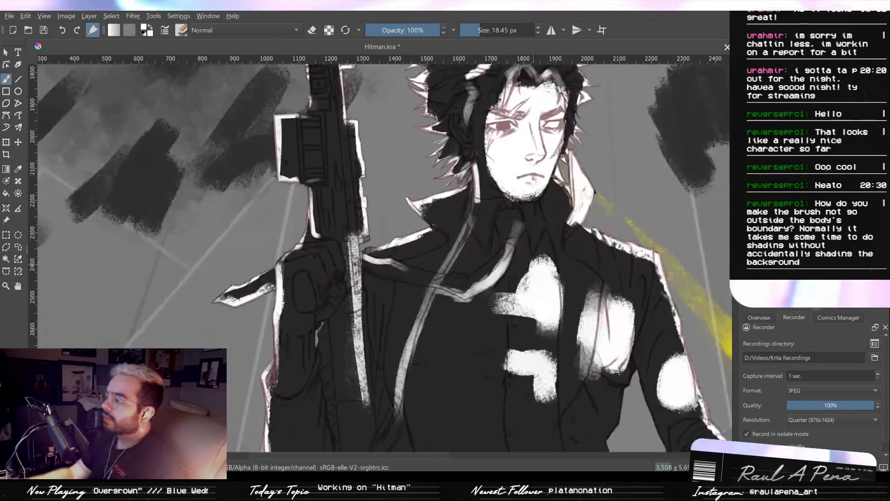
pyautogui.moveTo(522, 226)
pyautogui.mouseDown()
pyautogui.moveTo(529, 181)
pyautogui.moveTo(551, 212)
pyautogui.moveTo(541, 178)
pyautogui.mouseUp()
pyautogui.hotkey('ctrl', 'z')
pyautogui.moveTo(560, 218); pyautogui.dragTo(513, 159)
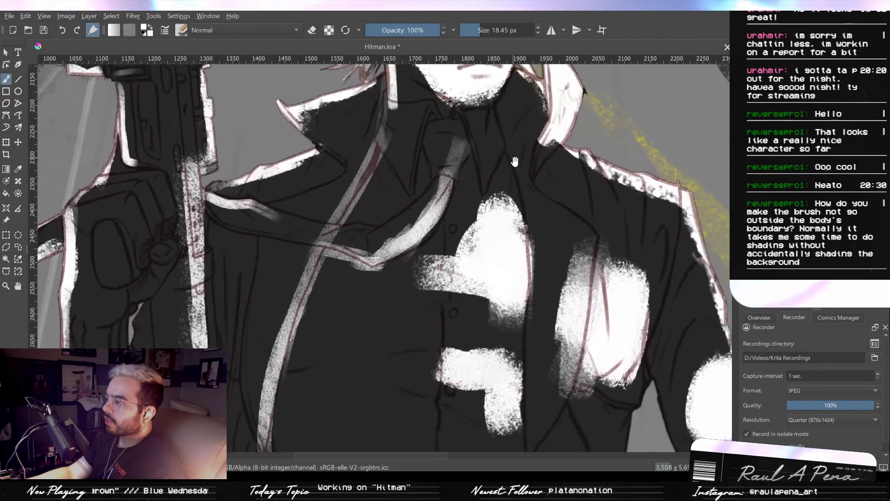
pyautogui.moveTo(574, 254); pyautogui.dragTo(596, 343)
pyautogui.moveTo(597, 343); pyautogui.dragTo(526, 238)
# - Erase the white spill along the forward leg's inner edge beside the hanging coat tail with a 14.81 px eraser
pyautogui.click(313, 29)
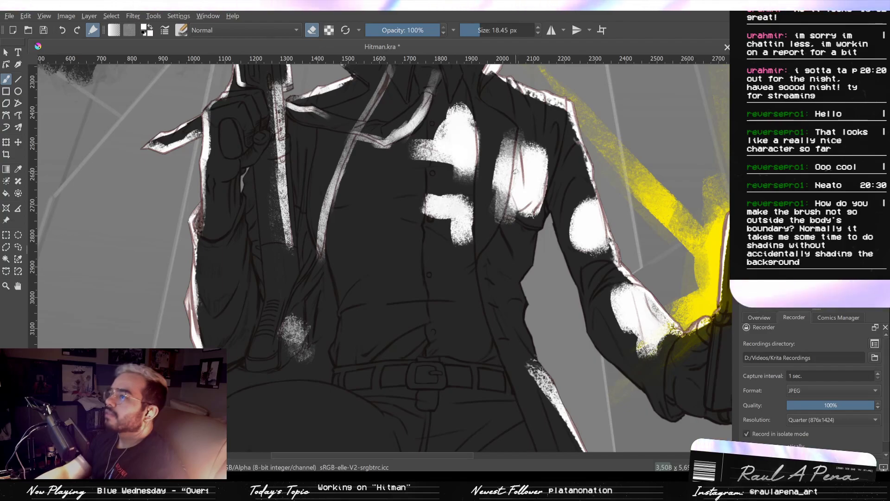
pyautogui.moveTo(479, 124); pyautogui.dragTo(480, 180)
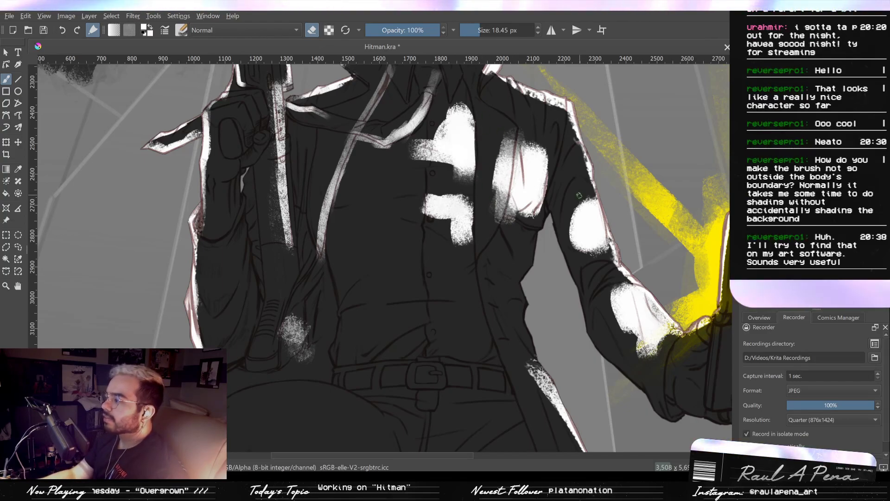
pyautogui.moveTo(580, 196); pyautogui.dragTo(525, 204)
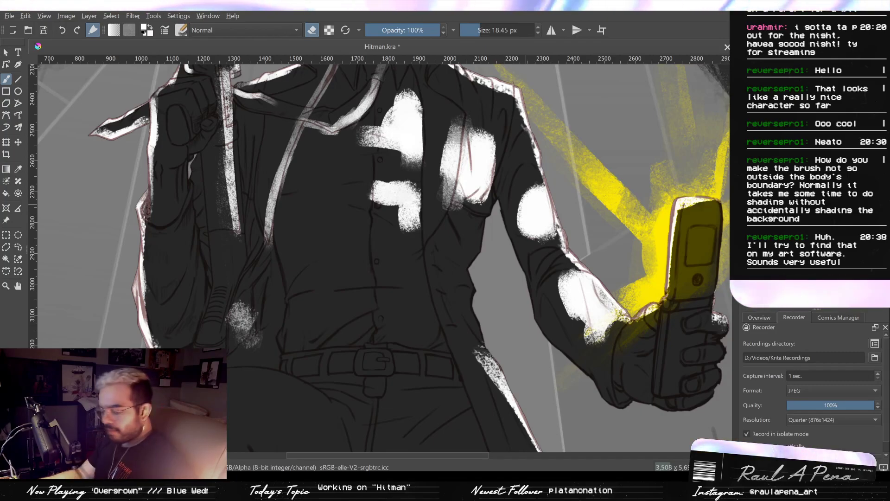
pyautogui.moveTo(429, 198)
pyautogui.mouseDown()
pyautogui.moveTo(462, 230)
pyautogui.moveTo(461, 185)
pyautogui.moveTo(457, 250)
pyautogui.mouseUp()
pyautogui.moveTo(437, 313); pyautogui.dragTo(423, 174)
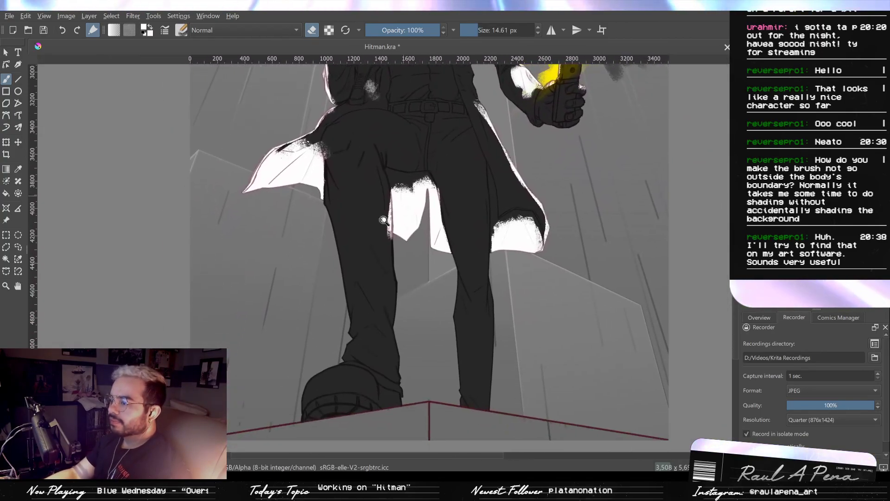
pyautogui.keyDown('ctrl'); pyautogui.moveTo(390, 213); pyautogui.dragTo(384, 196); pyautogui.keyUp('ctrl')
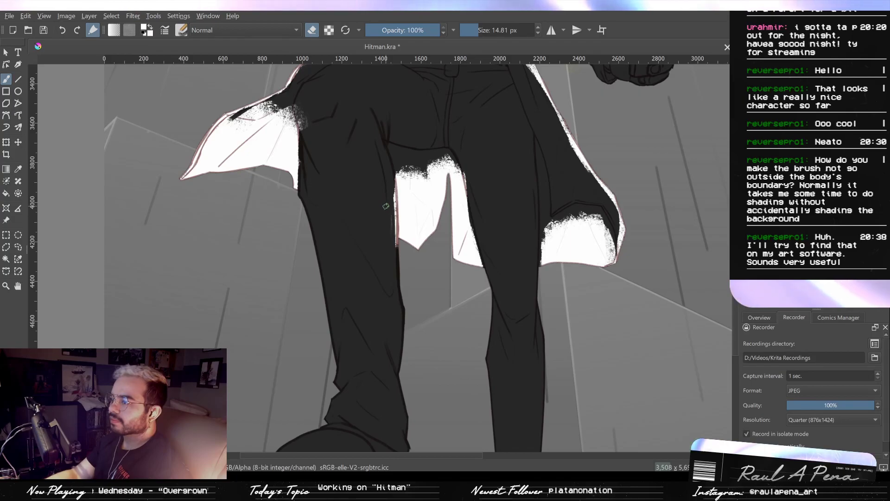
pyautogui.keyDown('shift'); pyautogui.moveTo(387, 255); pyautogui.dragTo(392, 255); pyautogui.keyUp('shift')
pyautogui.moveTo(393, 185); pyautogui.dragTo(391, 248)
pyautogui.moveTo(376, 175); pyautogui.dragTo(408, 232)
# - Paint an angular white light patch on the forward leg's thigh beside the flared coat tail with a 56.34 px brush
pyautogui.press('e')
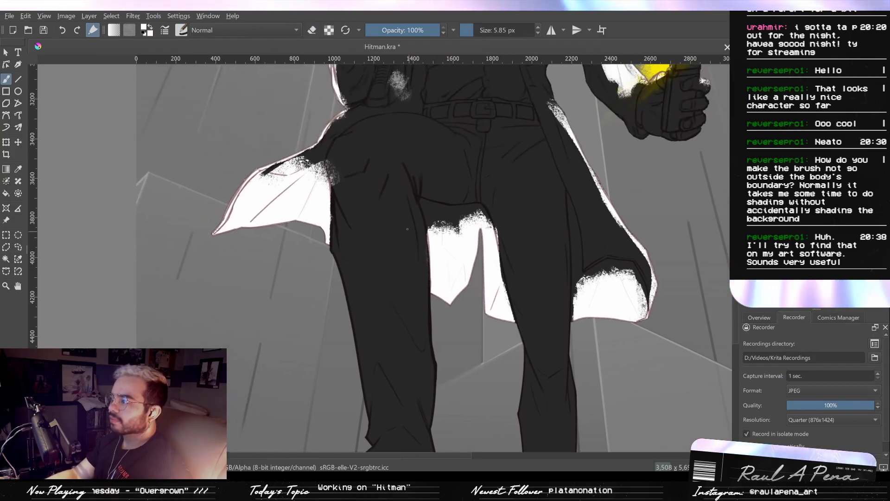
pyautogui.click(313, 32)
pyautogui.moveTo(353, 185)
pyautogui.mouseDown()
pyautogui.moveTo(355, 215)
pyautogui.moveTo(343, 183)
pyautogui.moveTo(367, 193)
pyautogui.mouseUp()
pyautogui.moveTo(365, 204); pyautogui.dragTo(341, 184)
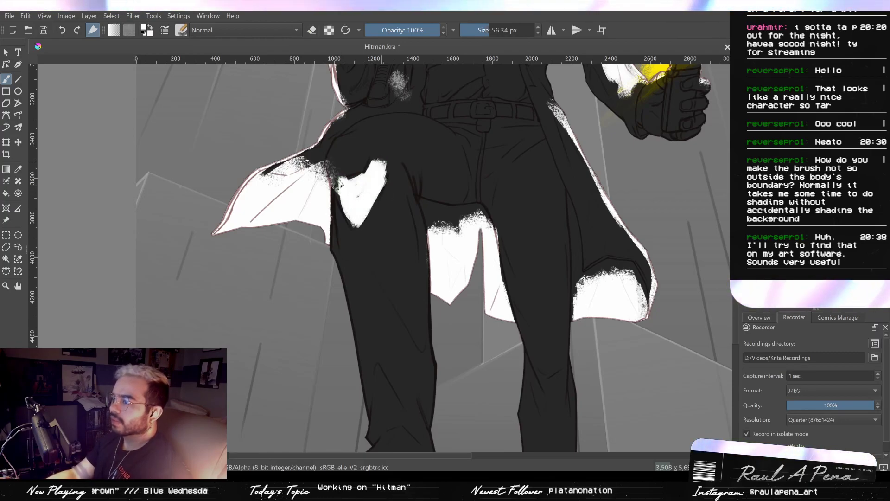
# - Paint white light along both edges of the rear leg and down its shin with a 56.34 px brush
pyautogui.moveTo(441, 250); pyautogui.dragTo(398, 91)
pyautogui.moveTo(482, 190); pyautogui.dragTo(494, 386)
pyautogui.moveTo(515, 232)
pyautogui.mouseDown()
pyautogui.moveTo(527, 317)
pyautogui.moveTo(540, 246)
pyautogui.moveTo(522, 399)
pyautogui.mouseUp()
pyautogui.moveTo(481, 235); pyautogui.dragTo(494, 359)
pyautogui.moveTo(476, 177)
pyautogui.mouseDown()
pyautogui.moveTo(483, 264)
pyautogui.moveTo(511, 350)
pyautogui.mouseUp()
pyautogui.moveTo(543, 225); pyautogui.dragTo(528, 364)
pyautogui.moveTo(527, 387)
pyautogui.mouseDown()
pyautogui.moveTo(513, 293)
pyautogui.moveTo(516, 373)
pyautogui.mouseUp()
pyautogui.moveTo(515, 289); pyautogui.dragTo(522, 419)
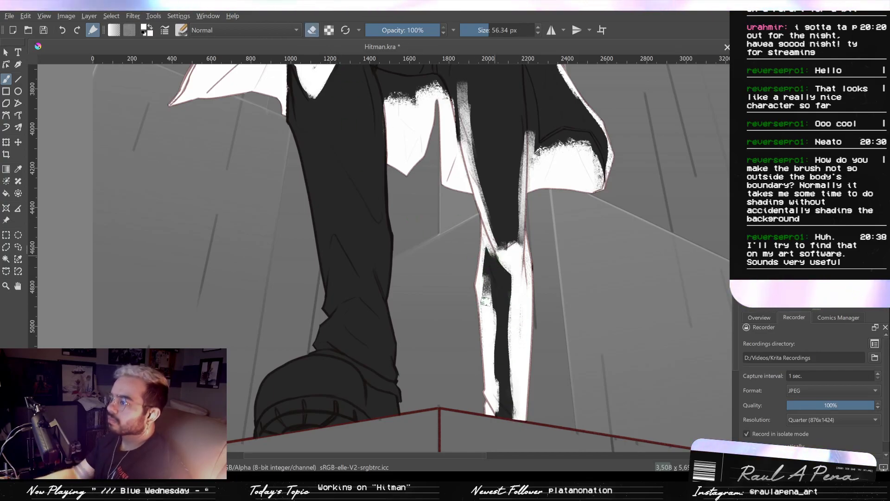
# - Erase a shadow strip down the middle of the rear leg's shin with a 56.34 px eraser, keeping white along its edges
pyautogui.moveTo(487, 276); pyautogui.dragTo(491, 340)
pyautogui.moveTo(489, 306); pyautogui.dragTo(499, 408)
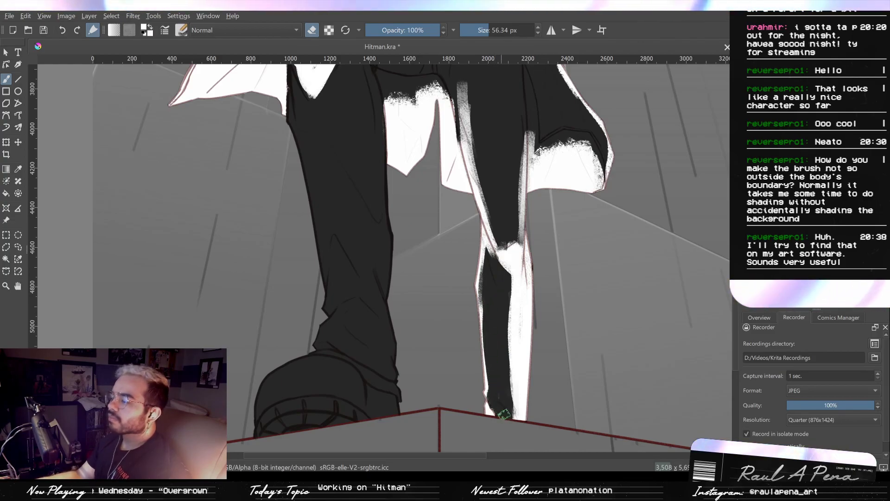
pyautogui.moveTo(492, 386); pyautogui.dragTo(529, 371)
pyautogui.moveTo(508, 308); pyautogui.dragTo(528, 364)
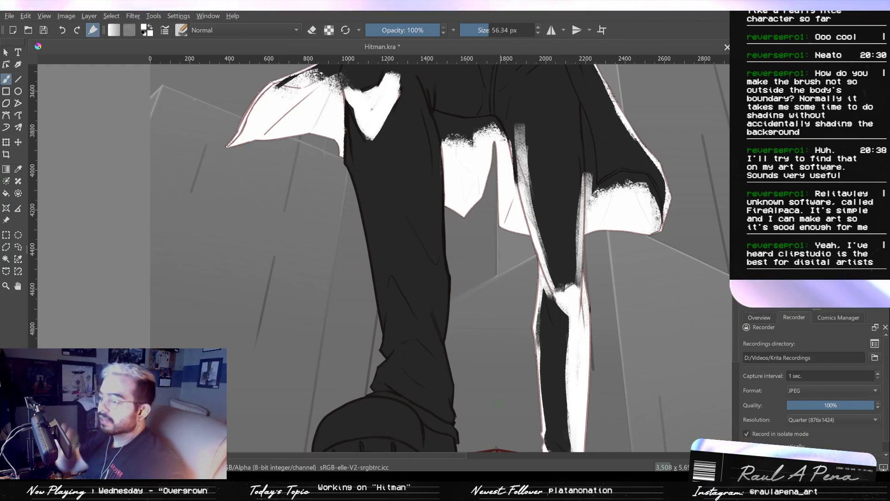
# - Reshape the white light patch on the forward thigh, filling its upper edge around the fold line beside the flared coat tail
pyautogui.moveTo(470, 233)
pyautogui.mouseDown()
pyautogui.moveTo(508, 300)
pyautogui.moveTo(496, 311)
pyautogui.mouseUp()
pyautogui.keyDown('ctrl'); pyautogui.moveTo(447, 272); pyautogui.dragTo(455, 241); pyautogui.keyUp('ctrl')
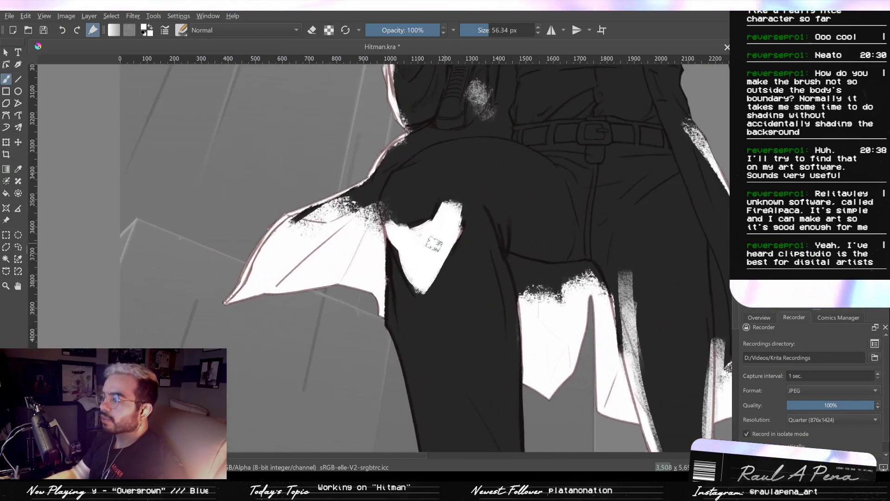
pyautogui.moveTo(394, 238)
pyautogui.mouseDown()
pyautogui.moveTo(419, 297)
pyautogui.moveTo(435, 273)
pyautogui.mouseUp()
pyautogui.moveTo(410, 231)
pyautogui.mouseDown()
pyautogui.moveTo(411, 222)
pyautogui.moveTo(417, 258)
pyautogui.mouseUp()
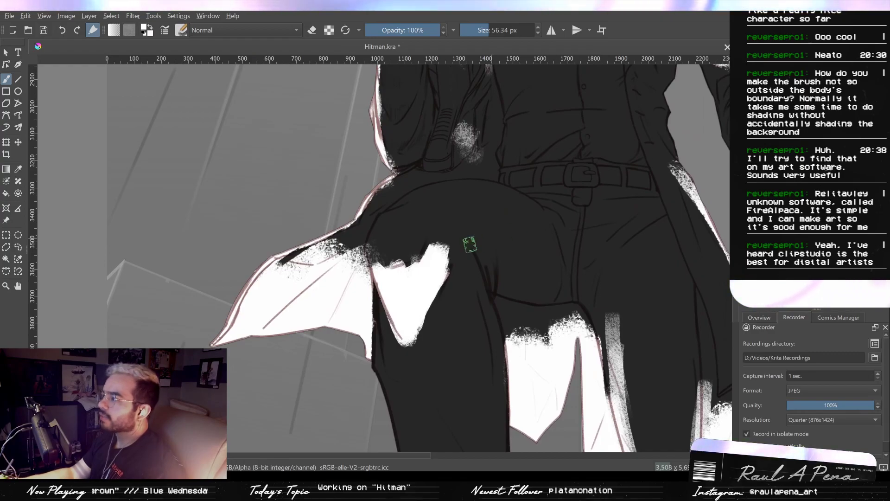
pyautogui.moveTo(399, 271); pyautogui.dragTo(438, 227)
# - Paint a white rim along the fold line between the thighs and onto the rear leg's inner edge
pyautogui.moveTo(474, 256)
pyautogui.mouseDown()
pyautogui.moveTo(418, 275)
pyautogui.moveTo(460, 294)
pyautogui.moveTo(453, 287)
pyautogui.moveTo(434, 290)
pyautogui.moveTo(458, 301)
pyautogui.moveTo(489, 301)
pyautogui.moveTo(447, 300)
pyautogui.moveTo(510, 298)
pyautogui.moveTo(474, 269)
pyautogui.moveTo(496, 316)
pyautogui.mouseUp()
pyautogui.hotkey('ctrl', 'z')
pyautogui.moveTo(499, 353); pyautogui.dragTo(491, 283)
pyautogui.moveTo(491, 261)
pyautogui.mouseDown()
pyautogui.moveTo(495, 294)
pyautogui.moveTo(507, 234)
pyautogui.mouseUp()
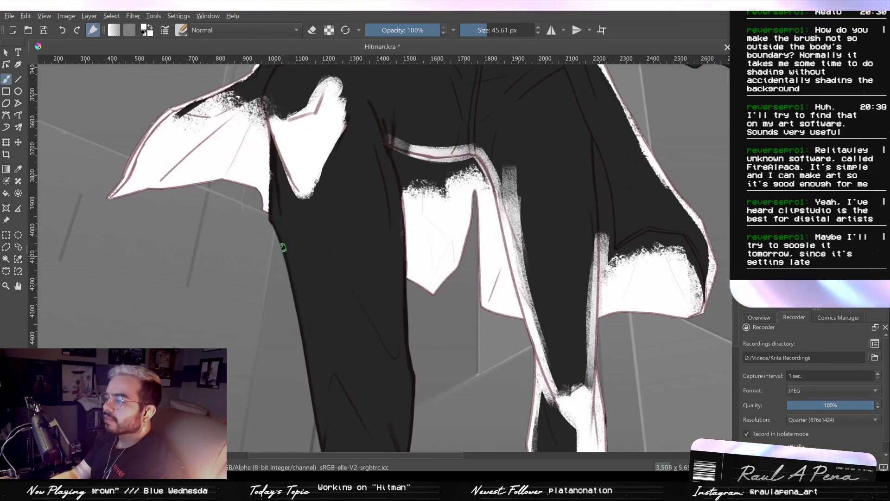
# - Paint a thin white rim light down the forward leg's outer edge, from below the coat tail toward the ankle, with a 45.61 px brush
pyautogui.moveTo(277, 243); pyautogui.dragTo(300, 340)
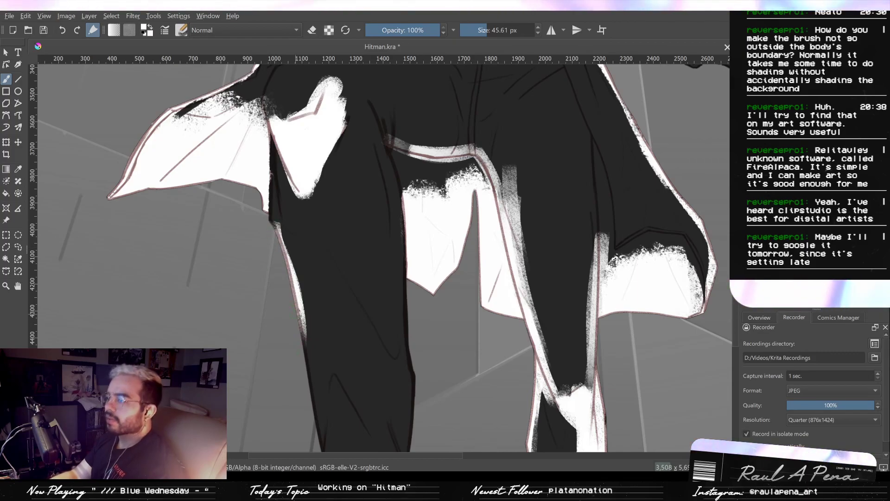
pyautogui.moveTo(353, 275); pyautogui.dragTo(348, 234)
pyautogui.moveTo(348, 234)
pyautogui.mouseDown()
pyautogui.moveTo(321, 280)
pyautogui.moveTo(320, 306)
pyautogui.mouseUp()
pyautogui.moveTo(304, 273); pyautogui.dragTo(312, 326)
pyautogui.moveTo(311, 317)
pyautogui.mouseDown()
pyautogui.moveTo(312, 267)
pyautogui.moveTo(327, 383)
pyautogui.mouseUp()
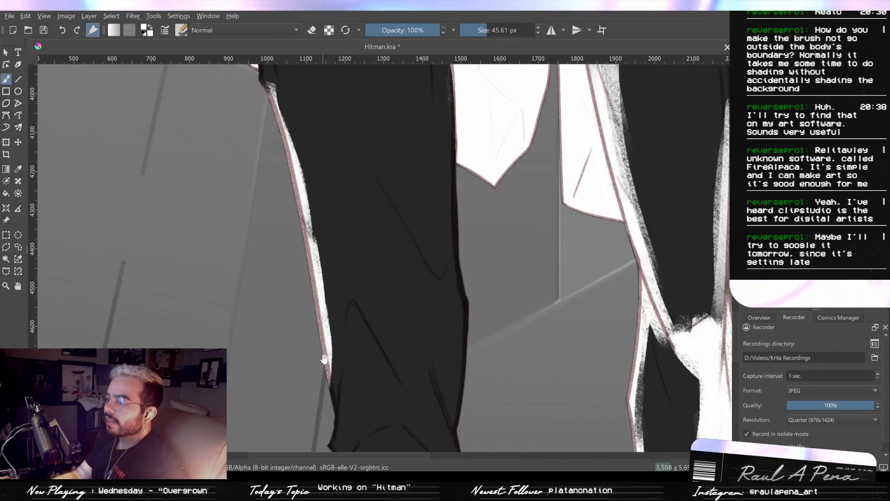
pyautogui.moveTo(327, 339); pyautogui.dragTo(333, 389)
# - Fill the visible underside of the forward boot's sole with white using a 45.61 px brush
pyautogui.moveTo(325, 436); pyautogui.dragTo(320, 213)
pyautogui.moveTo(318, 213); pyautogui.dragTo(312, 278)
pyautogui.moveTo(310, 366); pyautogui.dragTo(308, 304)
pyautogui.moveTo(234, 369)
pyautogui.mouseDown()
pyautogui.moveTo(272, 351)
pyautogui.moveTo(246, 364)
pyautogui.moveTo(395, 334)
pyautogui.moveTo(273, 365)
pyautogui.mouseUp()
pyautogui.hotkey('ctrl', 'z')
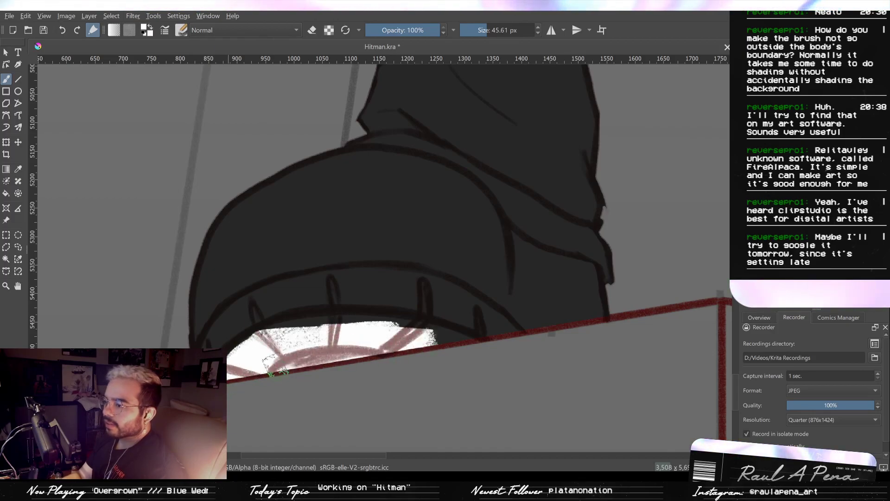
pyautogui.moveTo(422, 342)
pyautogui.mouseDown()
pyautogui.moveTo(333, 327)
pyautogui.moveTo(394, 331)
pyautogui.moveTo(308, 335)
pyautogui.moveTo(304, 325)
pyautogui.moveTo(236, 349)
pyautogui.moveTo(234, 364)
pyautogui.moveTo(296, 331)
pyautogui.moveTo(378, 330)
pyautogui.moveTo(364, 325)
pyautogui.moveTo(443, 337)
pyautogui.moveTo(352, 346)
pyautogui.moveTo(339, 360)
pyautogui.moveTo(260, 364)
pyautogui.moveTo(262, 357)
pyautogui.mouseUp()
pyautogui.hotkey('ctrl', 'z')
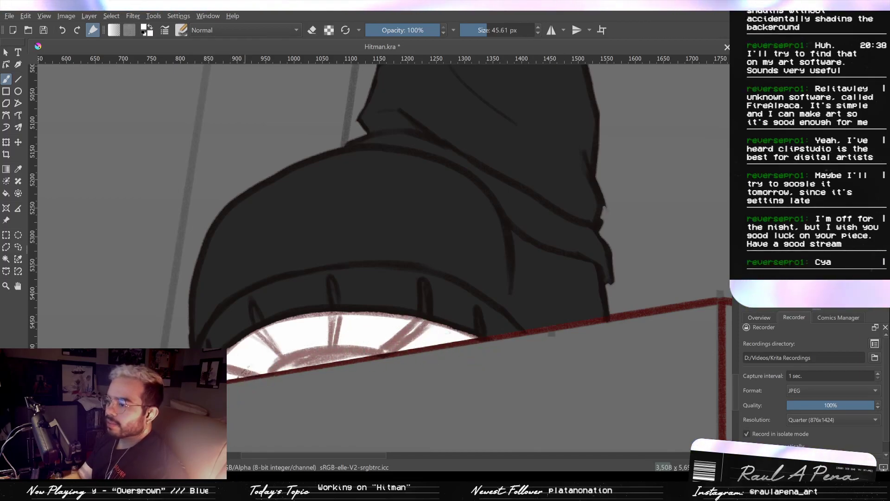
# - Erase the inner arch and lower edge of the white boot sole back to shadow with a 45.61 px eraser
pyautogui.click(313, 31)
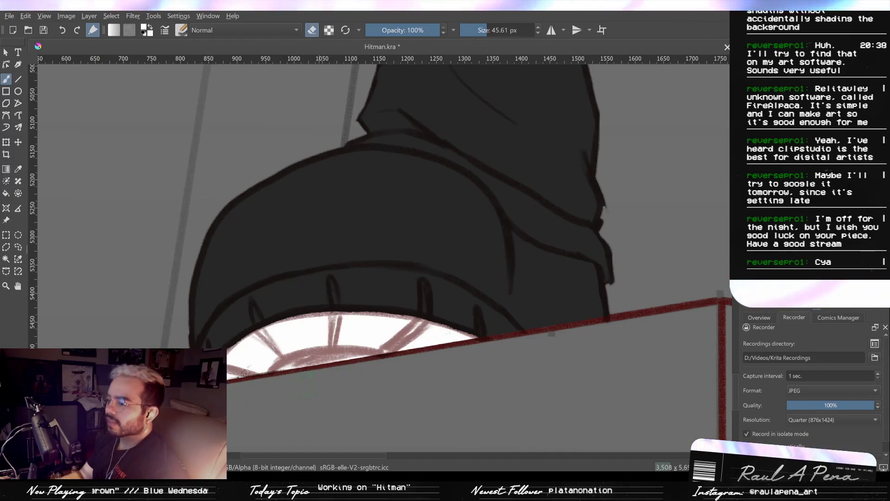
pyautogui.moveTo(274, 382)
pyautogui.mouseDown()
pyautogui.moveTo(394, 365)
pyautogui.moveTo(439, 348)
pyautogui.moveTo(353, 360)
pyautogui.moveTo(492, 338)
pyautogui.moveTo(239, 384)
pyautogui.mouseUp()
pyautogui.moveTo(292, 366)
pyautogui.mouseDown()
pyautogui.moveTo(322, 358)
pyautogui.moveTo(336, 366)
pyautogui.moveTo(308, 371)
pyautogui.moveTo(352, 372)
pyautogui.moveTo(322, 364)
pyautogui.moveTo(359, 362)
pyautogui.moveTo(293, 367)
pyautogui.moveTo(361, 371)
pyautogui.moveTo(318, 362)
pyautogui.moveTo(355, 357)
pyautogui.moveTo(293, 373)
pyautogui.mouseUp()
pyautogui.moveTo(440, 317); pyautogui.dragTo(437, 278)
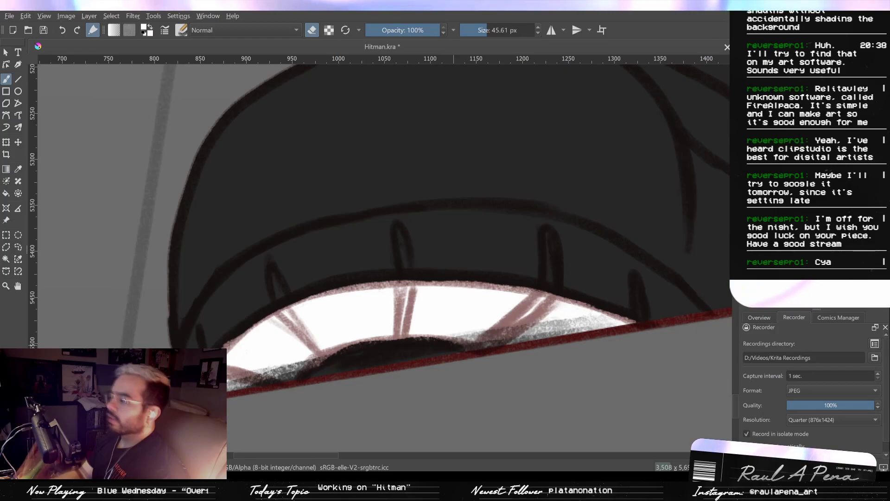
pyautogui.moveTo(441, 252); pyautogui.dragTo(463, 344)
pyautogui.moveTo(472, 284); pyautogui.dragTo(460, 357)
pyautogui.moveTo(478, 313); pyautogui.dragTo(441, 296)
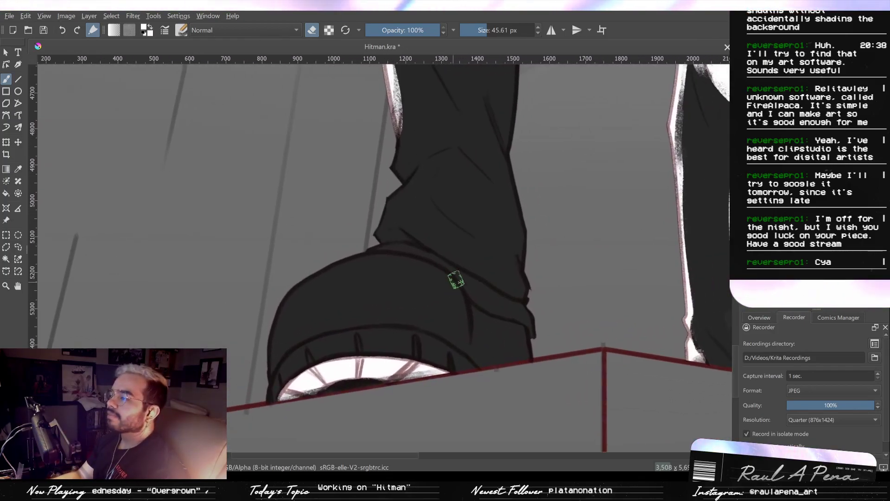
# - Paint a white rim light along the forward boot's toe outline and a short one on the heel edge, reducing the brush to 26.52 px
pyautogui.click(312, 31)
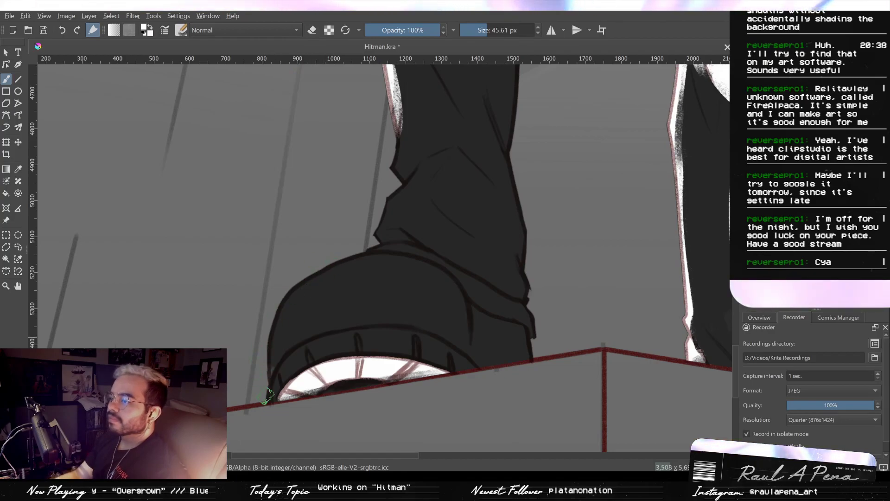
pyautogui.moveTo(269, 397)
pyautogui.mouseDown()
pyautogui.moveTo(273, 326)
pyautogui.moveTo(286, 293)
pyautogui.moveTo(321, 256)
pyautogui.moveTo(304, 284)
pyautogui.mouseUp()
pyautogui.moveTo(272, 347)
pyautogui.mouseDown()
pyautogui.moveTo(301, 288)
pyautogui.moveTo(272, 335)
pyautogui.mouseUp()
pyautogui.moveTo(308, 280); pyautogui.dragTo(363, 255)
pyautogui.moveTo(290, 303)
pyautogui.mouseDown()
pyautogui.moveTo(358, 264)
pyautogui.moveTo(350, 270)
pyautogui.moveTo(384, 264)
pyautogui.moveTo(360, 257)
pyautogui.moveTo(352, 263)
pyautogui.moveTo(385, 256)
pyautogui.mouseUp()
pyautogui.hotkey('ctrl', 'z')
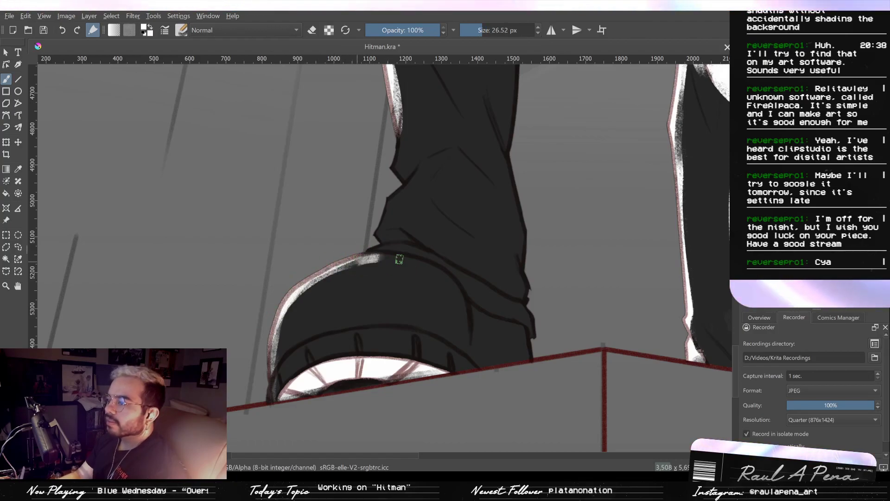
pyautogui.hotkey('ctrl', 'z')
pyautogui.moveTo(529, 345); pyautogui.dragTo(531, 358)
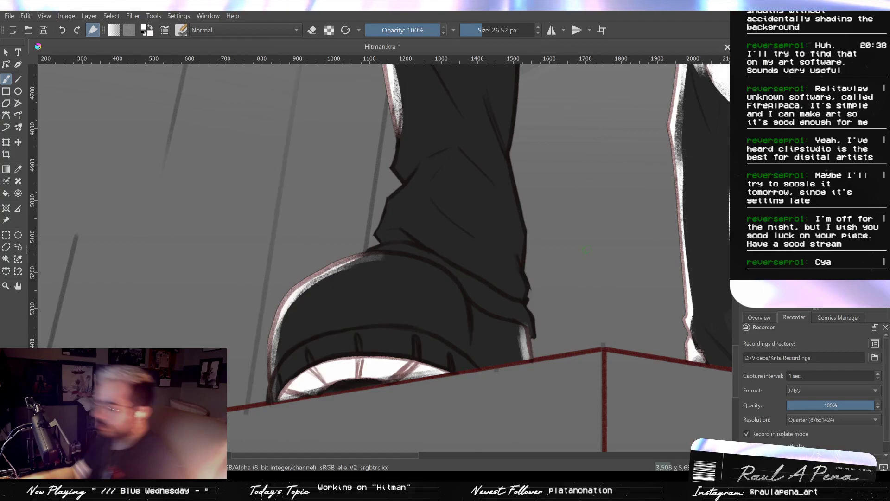
# - Enlarge the white light patch on the forward thigh with an 86.85 px brush
pyautogui.scroll(-3, 458, 362)
pyautogui.moveTo(458, 362); pyautogui.dragTo(455, 390)
pyautogui.moveTo(464, 340); pyautogui.dragTo(430, 252)
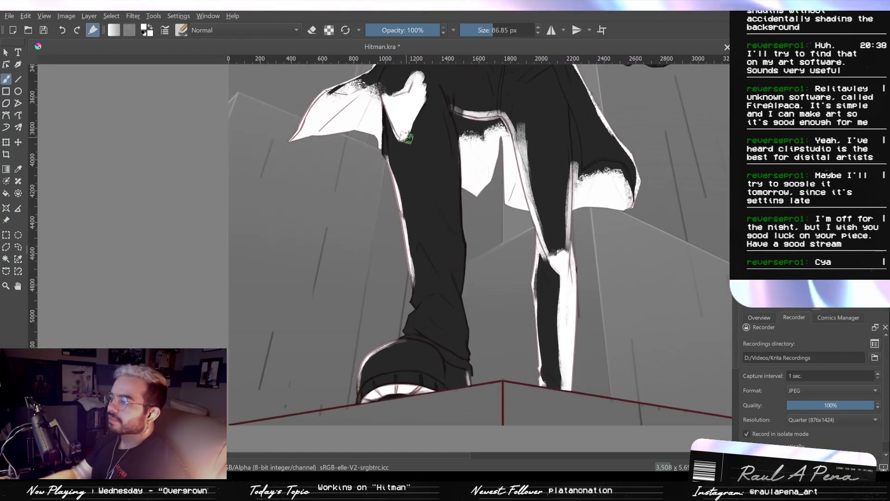
pyautogui.moveTo(407, 138)
pyautogui.mouseDown()
pyautogui.moveTo(424, 161)
pyautogui.moveTo(430, 111)
pyautogui.moveTo(414, 105)
pyautogui.moveTo(430, 229)
pyautogui.moveTo(441, 174)
pyautogui.moveTo(424, 103)
pyautogui.moveTo(438, 229)
pyautogui.moveTo(424, 111)
pyautogui.moveTo(415, 154)
pyautogui.moveTo(428, 232)
pyautogui.moveTo(406, 148)
pyautogui.moveTo(433, 231)
pyautogui.mouseUp()
pyautogui.moveTo(443, 190); pyautogui.dragTo(469, 308)
pyautogui.moveTo(467, 178)
pyautogui.mouseDown()
pyautogui.moveTo(455, 238)
pyautogui.moveTo(420, 297)
pyautogui.mouseUp()
# - Trim the white patches beside the rifle grip and on the shirt front into angular shapes with an 86.85 px eraser
pyautogui.moveTo(440, 241)
pyautogui.mouseDown()
pyautogui.moveTo(409, 285)
pyautogui.moveTo(359, 271)
pyautogui.moveTo(365, 304)
pyautogui.mouseUp()
pyautogui.scroll(3, 398, 304)
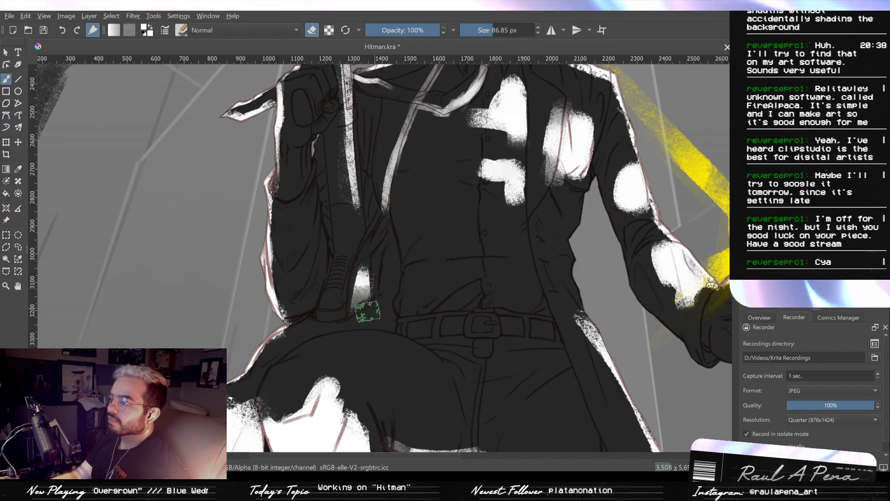
pyautogui.scroll(3, 399, 272)
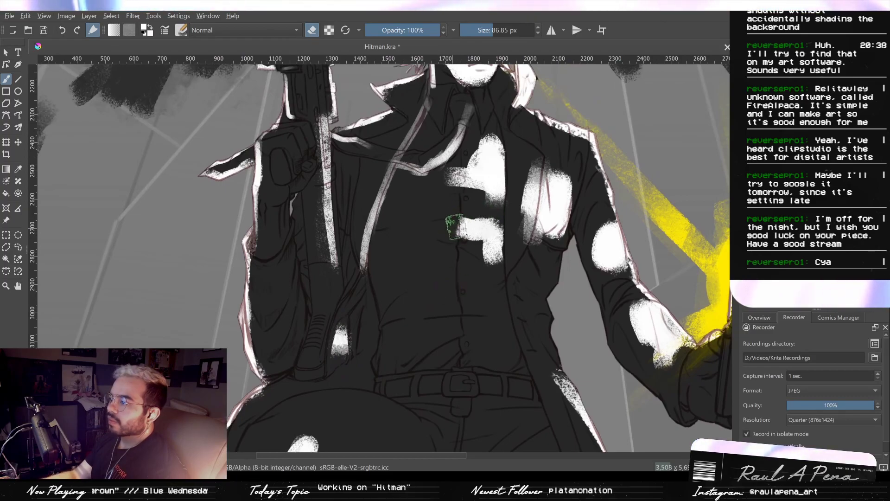
pyautogui.moveTo(443, 237)
pyautogui.mouseDown()
pyautogui.moveTo(456, 227)
pyautogui.moveTo(488, 262)
pyautogui.mouseUp()
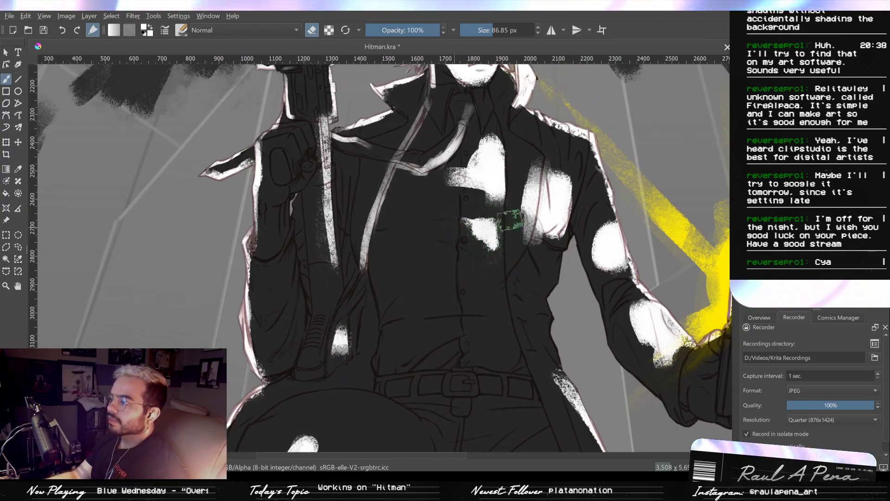
pyautogui.moveTo(519, 139); pyautogui.dragTo(509, 247)
pyautogui.moveTo(501, 129)
pyautogui.mouseDown()
pyautogui.moveTo(476, 141)
pyautogui.moveTo(450, 174)
pyautogui.moveTo(450, 184)
pyautogui.moveTo(501, 203)
pyautogui.mouseUp()
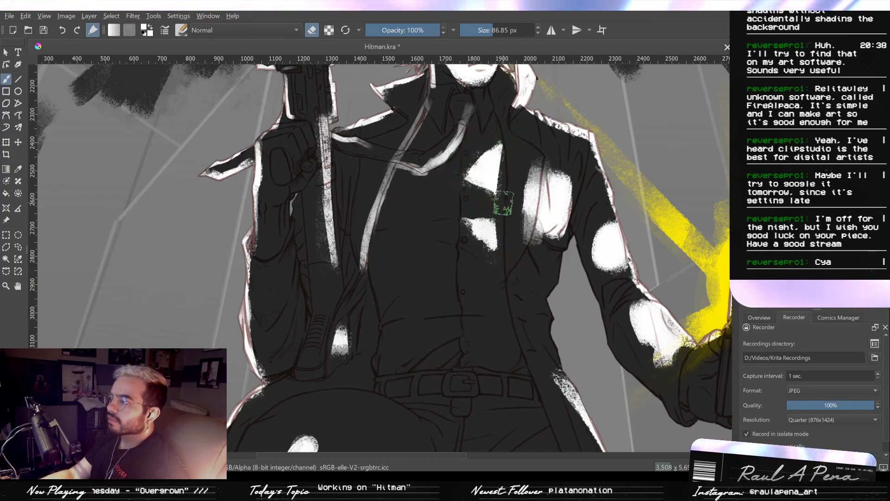
pyautogui.moveTo(468, 160); pyautogui.dragTo(479, 223)
# - Clean up the white light along the chin and lower jaw, filling it solid to the outline with a 39.31 px brush
pyautogui.moveTo(417, 242); pyautogui.dragTo(435, 249)
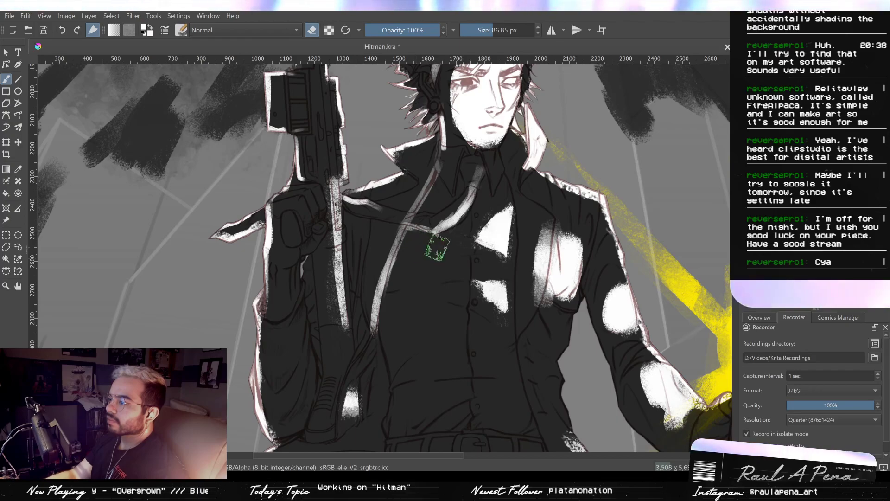
pyautogui.moveTo(470, 196); pyautogui.dragTo(459, 254)
pyautogui.moveTo(450, 206); pyautogui.dragTo(453, 262)
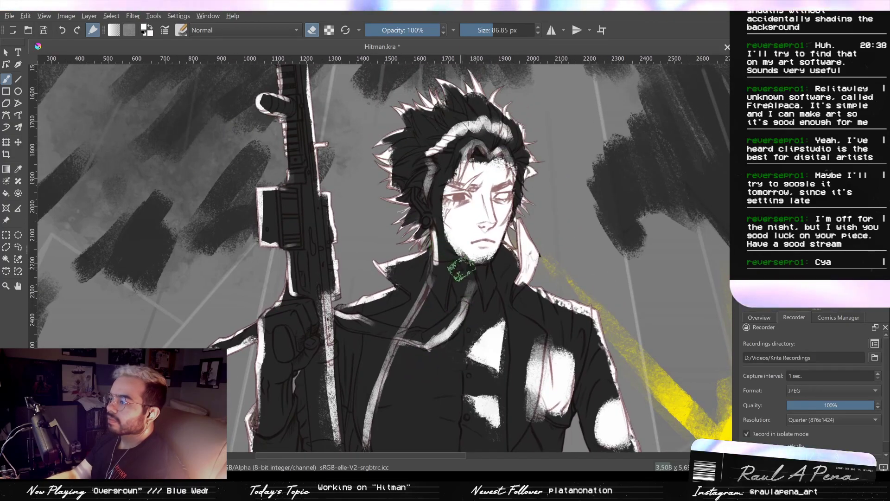
pyautogui.moveTo(491, 306); pyautogui.dragTo(486, 253)
pyautogui.moveTo(462, 208)
pyautogui.mouseDown()
pyautogui.moveTo(477, 164)
pyautogui.moveTo(429, 208)
pyautogui.moveTo(473, 211)
pyautogui.mouseUp()
pyautogui.moveTo(527, 187); pyautogui.dragTo(507, 264)
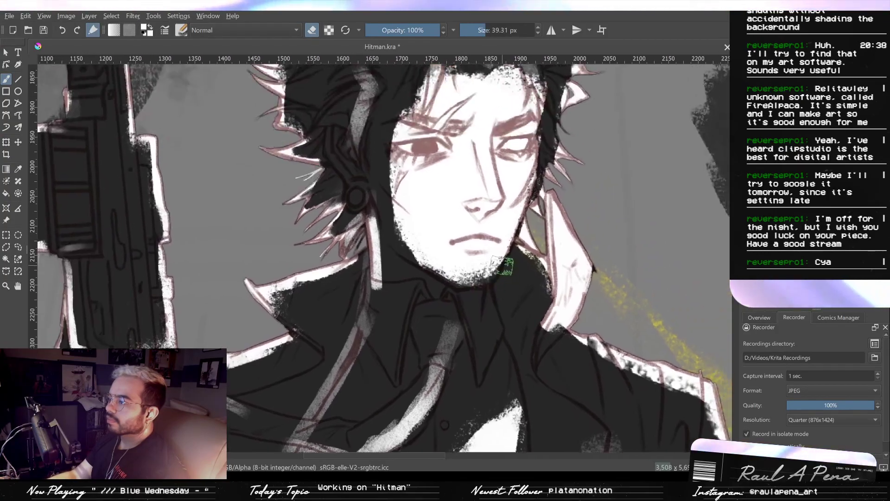
pyautogui.click(312, 30)
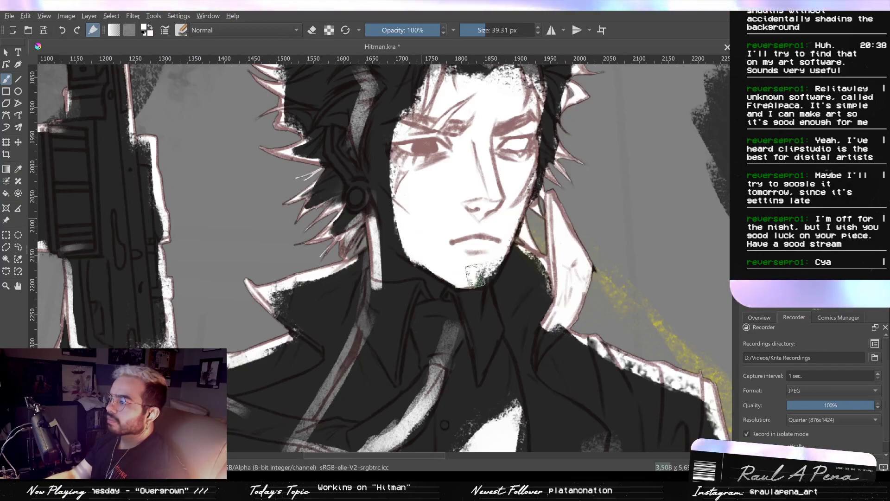
pyautogui.hotkey('ctrl', 'z')
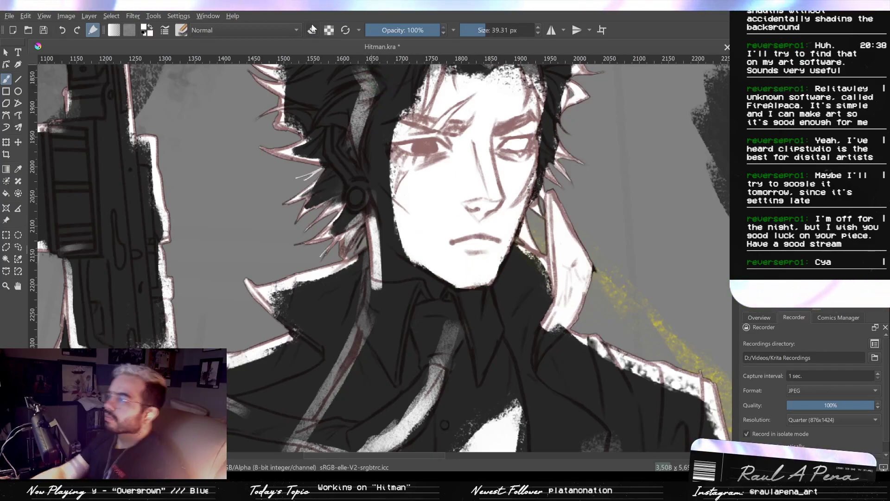
# - Erase shadow shapes from the white face on the cheek, the side of the nose and around the eyes, using a smaller eraser for the eyes
pyautogui.press('e')
pyautogui.moveTo(383, 207)
pyautogui.mouseDown()
pyautogui.moveTo(417, 244)
pyautogui.moveTo(388, 216)
pyautogui.moveTo(395, 232)
pyautogui.moveTo(426, 259)
pyautogui.moveTo(402, 236)
pyautogui.moveTo(424, 248)
pyautogui.mouseUp()
pyautogui.moveTo(451, 213); pyautogui.dragTo(461, 249)
pyautogui.moveTo(490, 188)
pyautogui.mouseDown()
pyautogui.moveTo(480, 188)
pyautogui.moveTo(493, 190)
pyautogui.moveTo(502, 226)
pyautogui.moveTo(495, 199)
pyautogui.moveTo(483, 205)
pyautogui.moveTo(482, 231)
pyautogui.moveTo(478, 188)
pyautogui.moveTo(496, 223)
pyautogui.moveTo(484, 216)
pyautogui.mouseUp()
pyautogui.moveTo(399, 164); pyautogui.dragTo(394, 163)
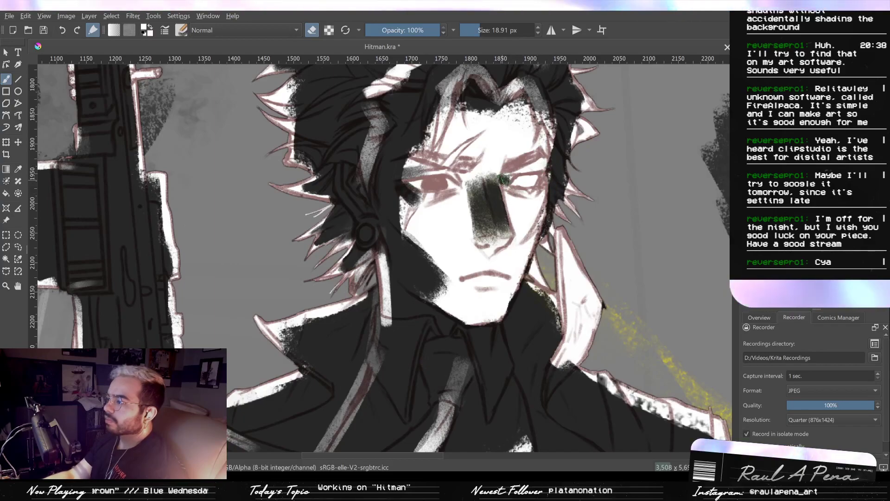
pyautogui.moveTo(504, 179); pyautogui.dragTo(512, 179)
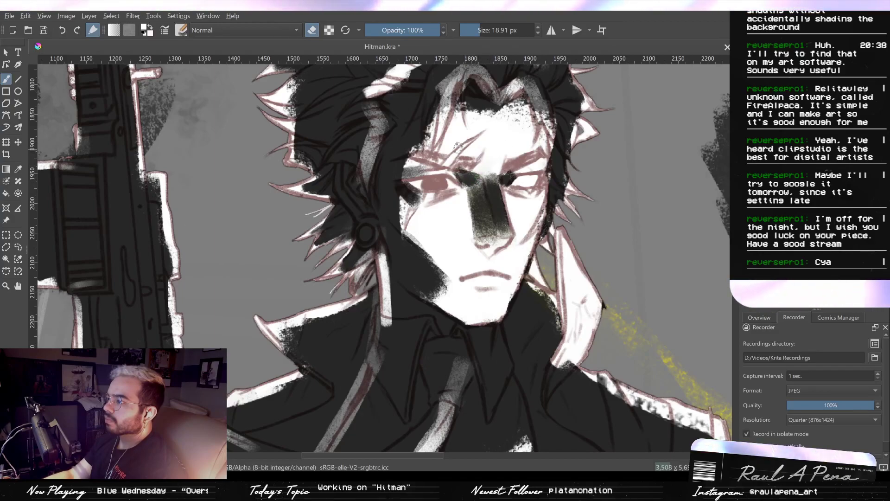
pyautogui.moveTo(424, 126); pyautogui.dragTo(429, 134)
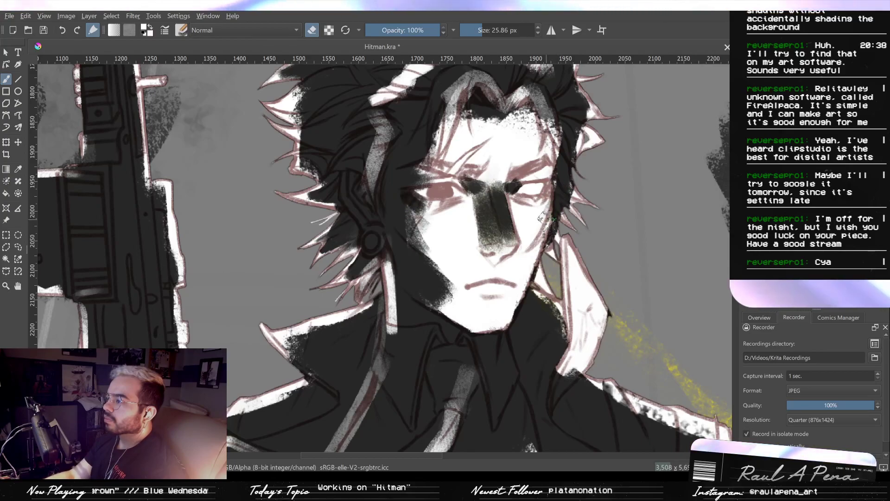
# - Erase the light spill along the raised collar's inner edge beside the neck with a 9.15 px eraser
pyautogui.moveTo(548, 239); pyautogui.dragTo(519, 204)
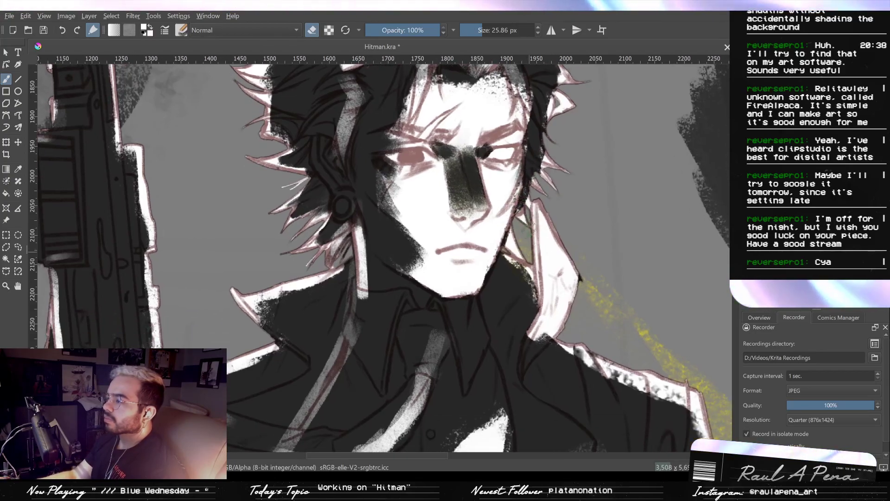
pyautogui.keyDown('shift'); pyautogui.moveTo(530, 276); pyautogui.dragTo(521, 276); pyautogui.keyUp('shift')
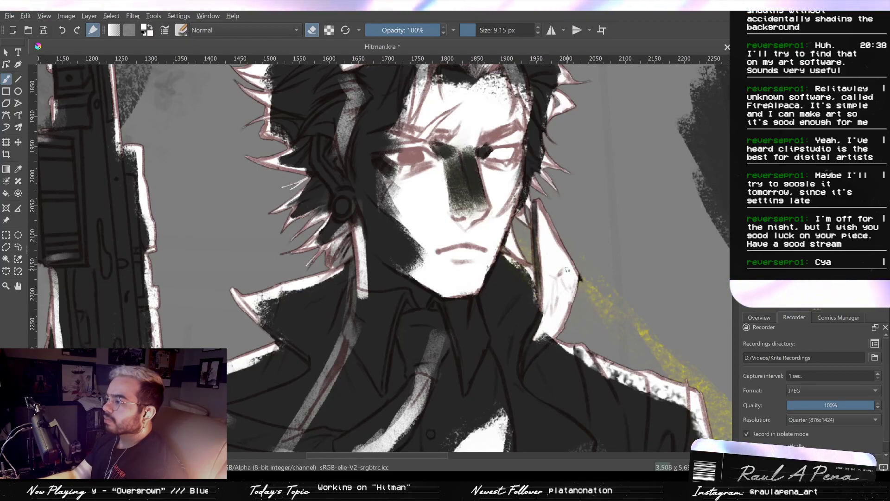
pyautogui.moveTo(582, 311); pyautogui.dragTo(560, 235)
# - Paint white light along the coat lapel's folded edge and down its chest section with a 21.12 px brush
pyautogui.press('e')
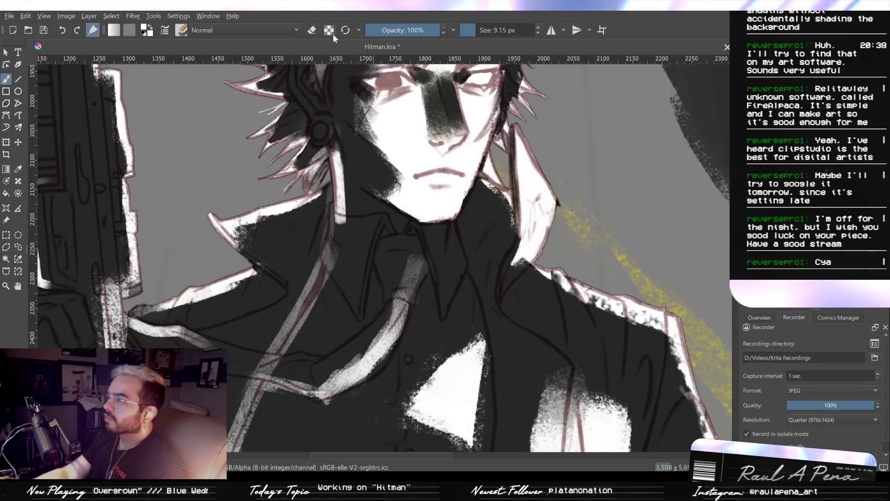
pyautogui.moveTo(529, 257)
pyautogui.mouseDown()
pyautogui.moveTo(507, 302)
pyautogui.moveTo(495, 237)
pyautogui.mouseUp()
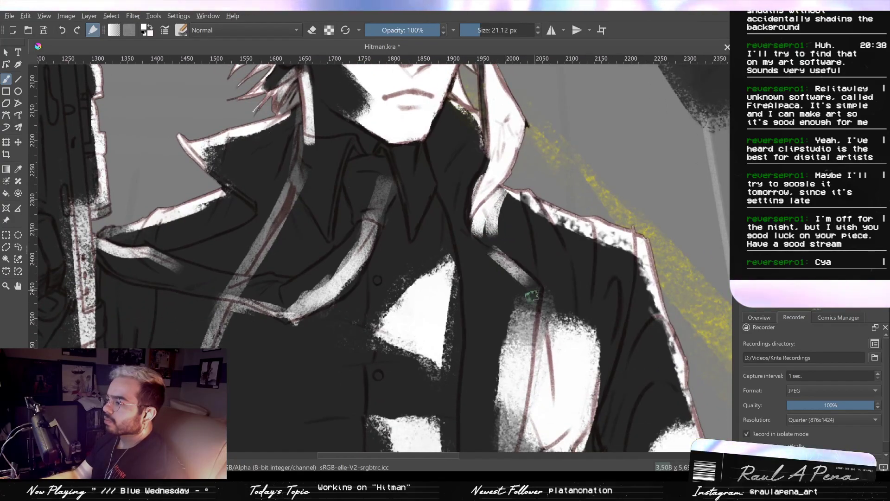
pyautogui.moveTo(532, 296); pyautogui.dragTo(528, 320)
pyautogui.moveTo(519, 360); pyautogui.dragTo(508, 373)
pyautogui.moveTo(536, 327)
pyautogui.mouseDown()
pyautogui.moveTo(562, 282)
pyautogui.moveTo(538, 226)
pyautogui.mouseUp()
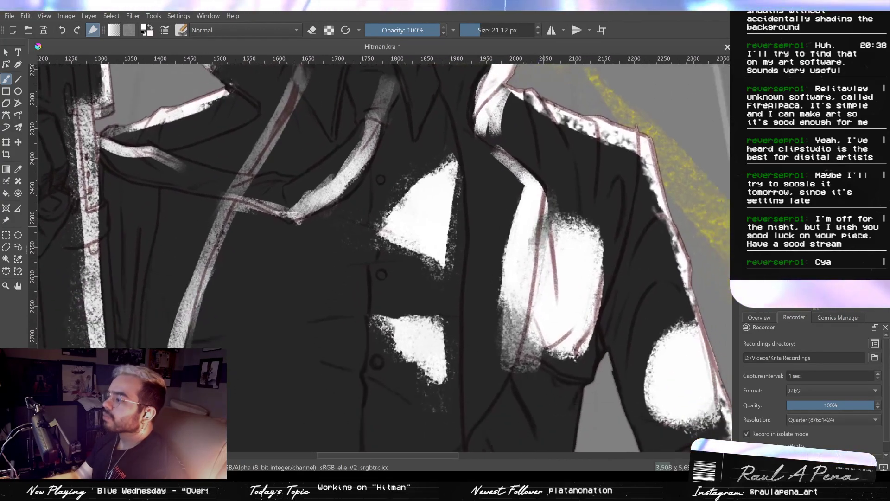
pyautogui.moveTo(522, 299)
pyautogui.mouseDown()
pyautogui.moveTo(514, 365)
pyautogui.moveTo(548, 275)
pyautogui.mouseUp()
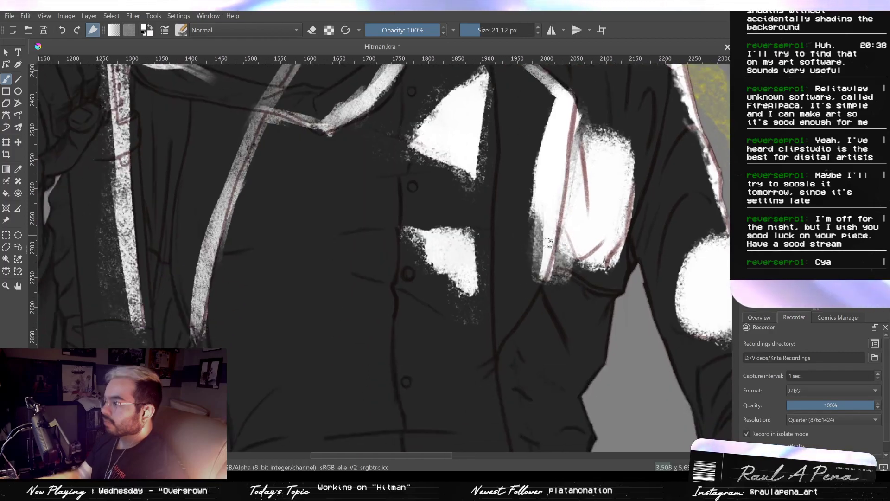
pyautogui.moveTo(545, 238); pyautogui.dragTo(501, 345)
pyautogui.hotkey('ctrl', 'z')
# - Erase the rounded white patch beside the lapel into tapered fold shapes, enlarging the eraser to 49.70 px
pyautogui.moveTo(546, 311); pyautogui.dragTo(459, 330)
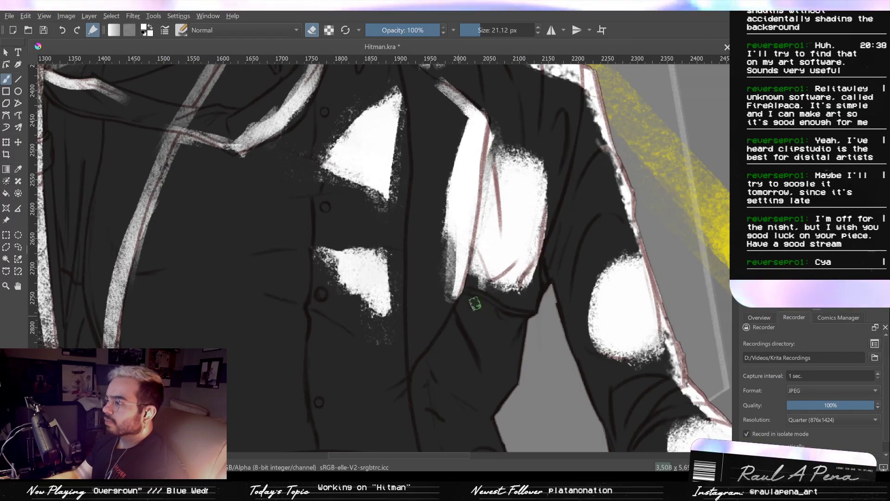
pyautogui.moveTo(473, 258)
pyautogui.mouseDown()
pyautogui.moveTo(478, 302)
pyautogui.moveTo(473, 276)
pyautogui.moveTo(476, 288)
pyautogui.moveTo(516, 294)
pyautogui.moveTo(495, 302)
pyautogui.moveTo(530, 291)
pyautogui.mouseUp()
pyautogui.moveTo(545, 259)
pyautogui.keyDown('shift'); pyautogui.mouseDown()
pyautogui.moveTo(515, 313)
pyautogui.moveTo(523, 273)
pyautogui.mouseUp(); pyautogui.keyUp('shift')
pyautogui.moveTo(497, 145)
pyautogui.mouseDown()
pyautogui.moveTo(501, 225)
pyautogui.moveTo(494, 122)
pyautogui.mouseUp()
pyautogui.moveTo(515, 185)
pyautogui.mouseDown()
pyautogui.moveTo(516, 135)
pyautogui.moveTo(519, 214)
pyautogui.mouseUp()
pyautogui.keyDown('shift'); pyautogui.moveTo(516, 153); pyautogui.dragTo(533, 154); pyautogui.keyUp('shift')
pyautogui.moveTo(547, 161)
pyautogui.mouseDown()
pyautogui.moveTo(516, 238)
pyautogui.moveTo(545, 254)
pyautogui.moveTo(555, 243)
pyautogui.moveTo(516, 319)
pyautogui.moveTo(538, 253)
pyautogui.mouseUp()
pyautogui.keyDown('ctrl'); pyautogui.moveTo(605, 194); pyautogui.dragTo(574, 185); pyautogui.keyUp('ctrl')
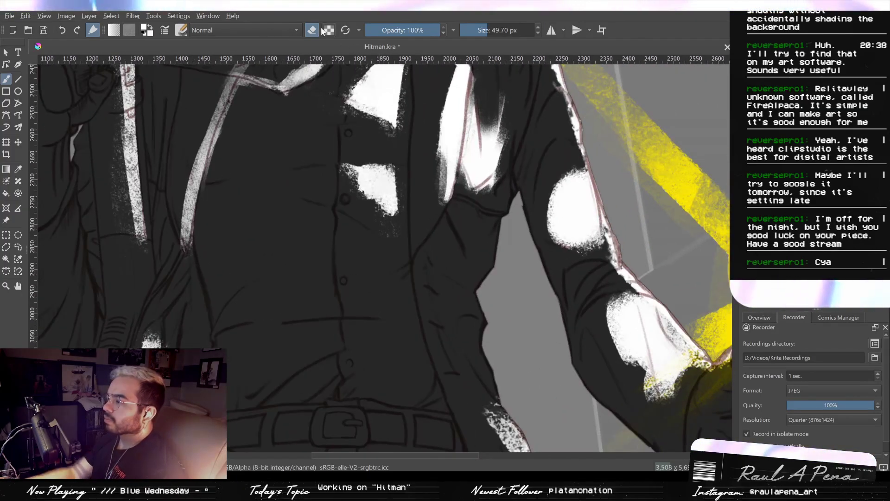
# - Paint a white rim light along the underside of the phone arm's sleeve and around its cuff with a 26.48 px brush
pyautogui.keyDown('shift'); pyautogui.moveTo(562, 288); pyautogui.dragTo(552, 288); pyautogui.keyUp('shift')
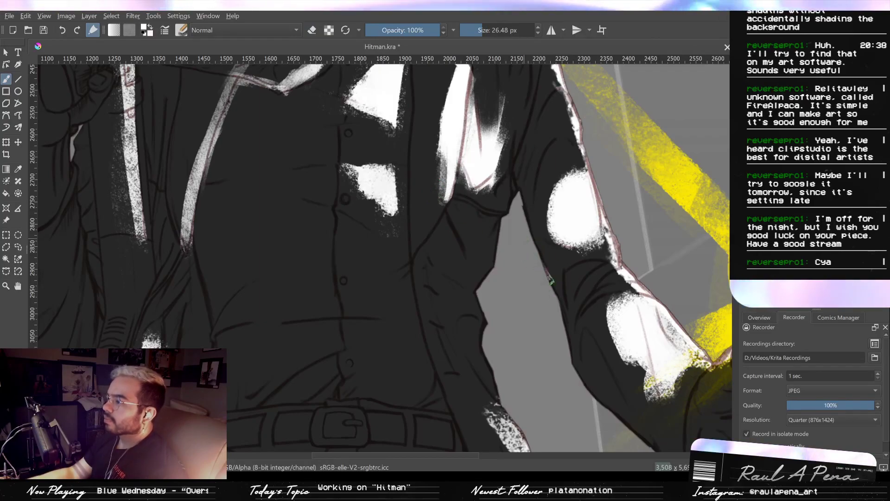
pyautogui.moveTo(532, 235); pyautogui.dragTo(542, 266)
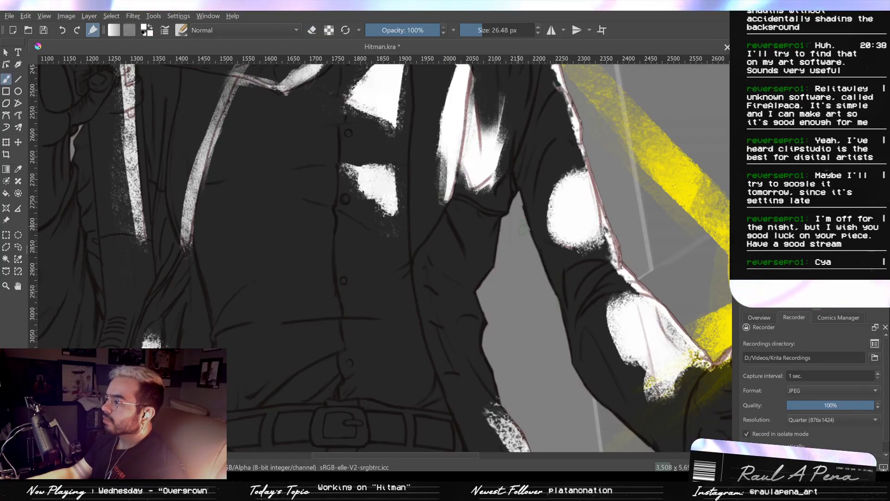
pyautogui.moveTo(546, 266)
pyautogui.mouseDown()
pyautogui.moveTo(568, 335)
pyautogui.moveTo(541, 298)
pyautogui.moveTo(580, 307)
pyautogui.moveTo(555, 287)
pyautogui.mouseUp()
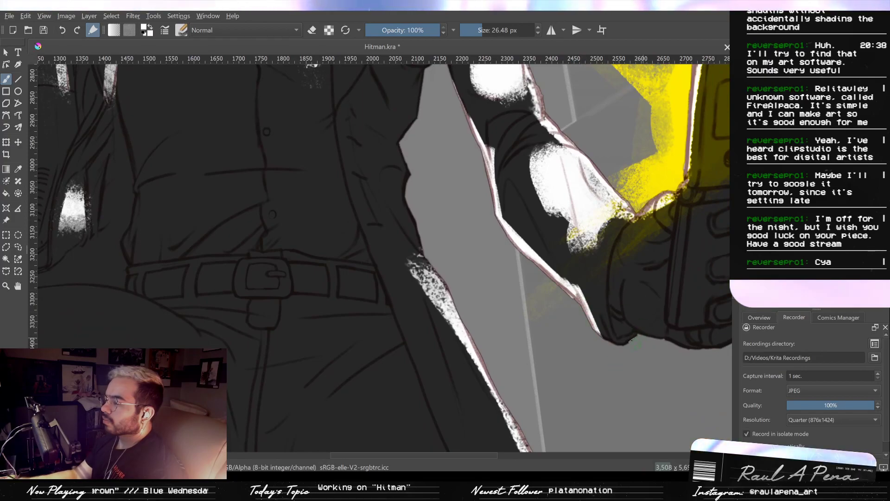
pyautogui.moveTo(619, 343); pyautogui.dragTo(635, 335)
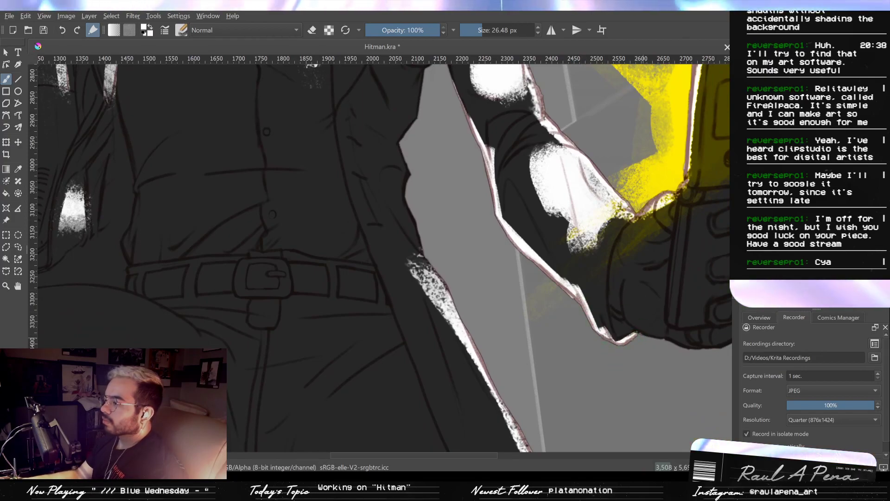
pyautogui.moveTo(633, 215)
pyautogui.mouseDown()
pyautogui.moveTo(606, 243)
pyautogui.moveTo(607, 256)
pyautogui.mouseUp()
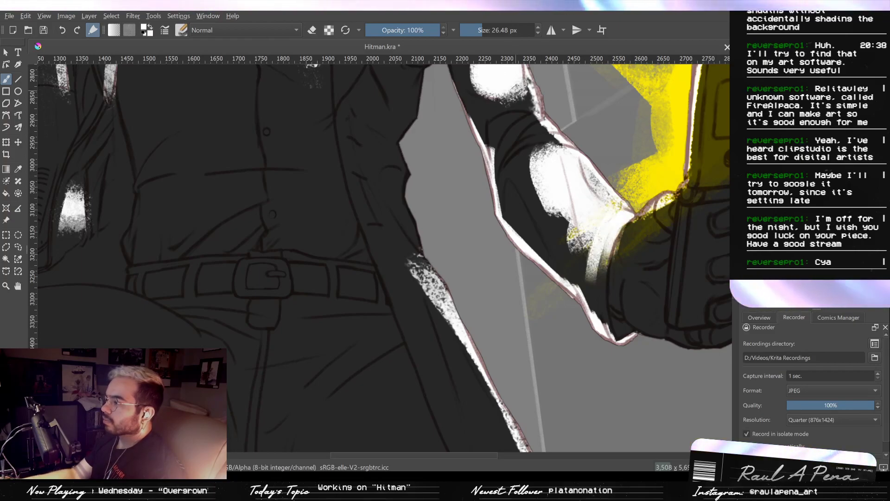
# - Trim the white forearm patch into an angular shape tapering along the cuff with a 46.56 px eraser
pyautogui.click(315, 31)
pyautogui.moveTo(607, 260)
pyautogui.mouseDown()
pyautogui.moveTo(592, 269)
pyautogui.moveTo(598, 277)
pyautogui.moveTo(569, 226)
pyautogui.moveTo(556, 229)
pyautogui.moveTo(527, 194)
pyautogui.moveTo(538, 169)
pyautogui.moveTo(550, 234)
pyautogui.moveTo(559, 217)
pyautogui.mouseUp()
pyautogui.hotkey('ctrl', 'z')
pyautogui.hotkey('ctrl', 'z')
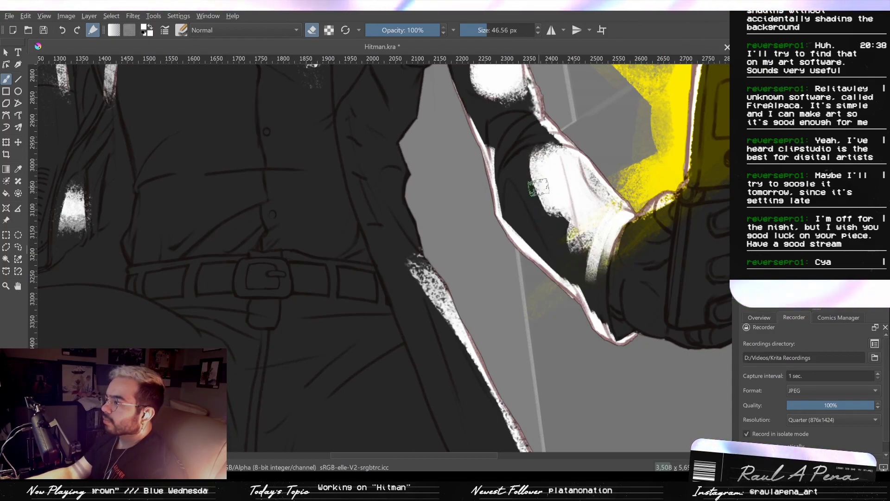
pyautogui.moveTo(523, 192)
pyautogui.mouseDown()
pyautogui.moveTo(580, 248)
pyautogui.moveTo(591, 294)
pyautogui.mouseUp()
pyautogui.moveTo(581, 248); pyautogui.dragTo(585, 273)
pyautogui.moveTo(589, 279)
pyautogui.mouseDown()
pyautogui.moveTo(608, 353)
pyautogui.moveTo(612, 326)
pyautogui.moveTo(602, 320)
pyautogui.moveTo(611, 321)
pyautogui.mouseUp()
pyautogui.hotkey('ctrl', 'z')
pyautogui.hotkey('ctrl', 'z')
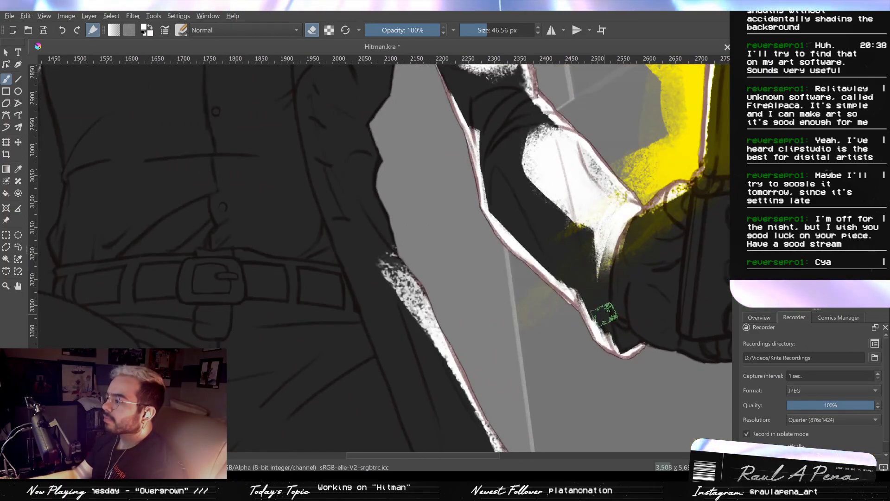
pyautogui.moveTo(612, 317); pyautogui.dragTo(523, 313)
pyautogui.moveTo(578, 270)
pyautogui.mouseDown()
pyautogui.moveTo(577, 304)
pyautogui.moveTo(591, 262)
pyautogui.mouseUp()
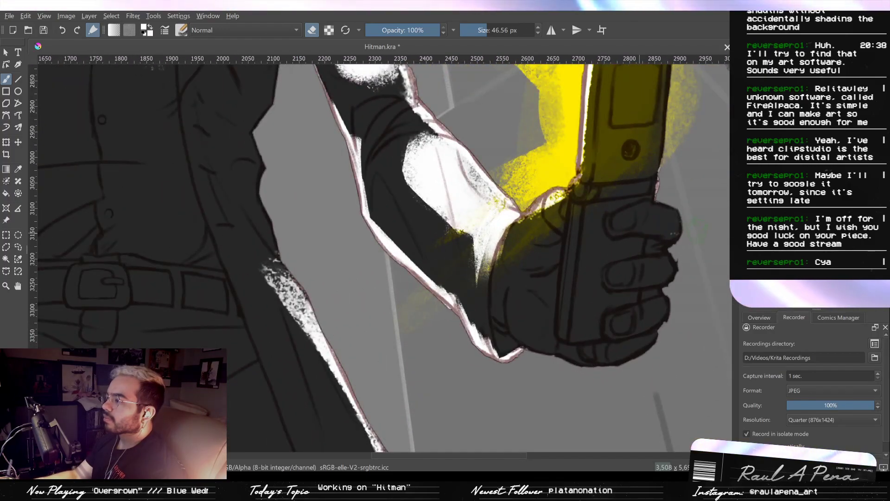
# - Trim the rounded white patch on the phone arm's upper sleeve into a narrower shape with the 46.56 px eraser
pyautogui.moveTo(691, 176)
pyautogui.mouseDown()
pyautogui.moveTo(670, 249)
pyautogui.moveTo(636, 204)
pyautogui.mouseUp()
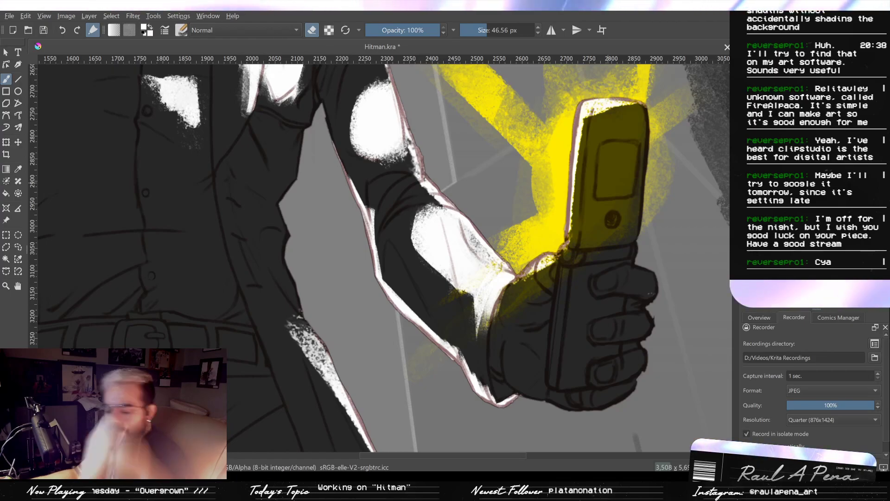
pyautogui.moveTo(624, 197); pyautogui.dragTo(620, 236)
pyautogui.moveTo(524, 138)
pyautogui.mouseDown()
pyautogui.moveTo(534, 200)
pyautogui.moveTo(530, 158)
pyautogui.mouseUp()
pyautogui.moveTo(530, 160); pyautogui.dragTo(564, 96)
pyautogui.moveTo(459, 277)
pyautogui.mouseDown()
pyautogui.moveTo(486, 308)
pyautogui.moveTo(457, 260)
pyautogui.moveTo(457, 195)
pyautogui.moveTo(454, 252)
pyautogui.moveTo(474, 330)
pyautogui.mouseUp()
pyautogui.moveTo(469, 246); pyautogui.dragTo(531, 237)
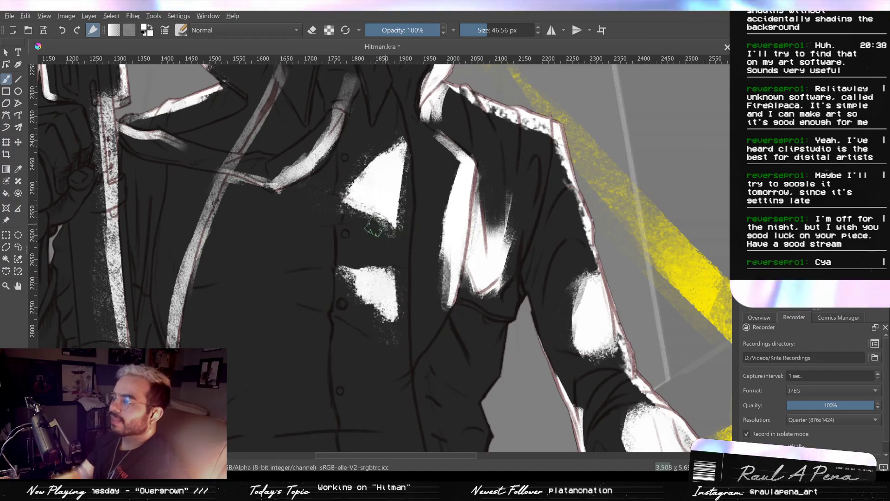
# - Paint a white band of light across the shirt front between the two chest patches with a 33.21 px brush
pyautogui.click(311, 31)
pyautogui.moveTo(389, 232); pyautogui.dragTo(382, 227)
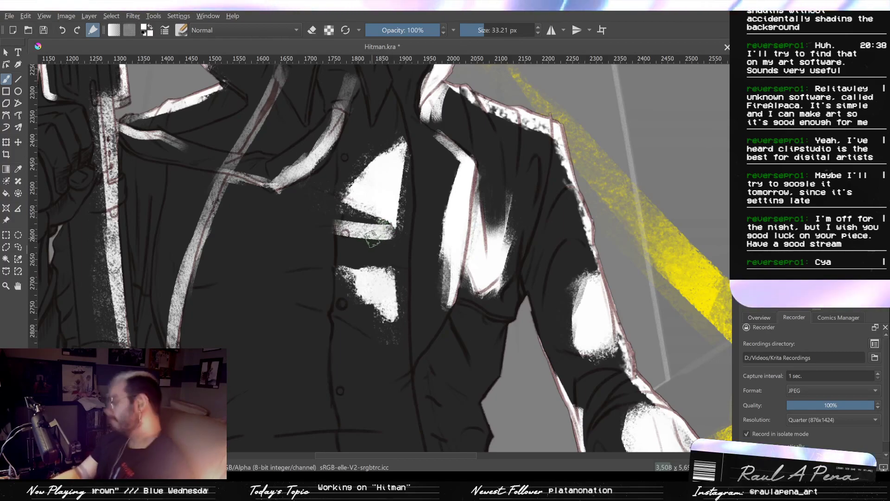
pyautogui.moveTo(366, 240)
pyautogui.mouseDown()
pyautogui.moveTo(320, 232)
pyautogui.moveTo(412, 230)
pyautogui.moveTo(383, 232)
pyautogui.moveTo(386, 243)
pyautogui.moveTo(399, 235)
pyautogui.moveTo(330, 243)
pyautogui.moveTo(378, 245)
pyautogui.moveTo(379, 237)
pyautogui.moveTo(342, 234)
pyautogui.moveTo(255, 239)
pyautogui.mouseUp()
pyautogui.hotkey('ctrl', 'z')
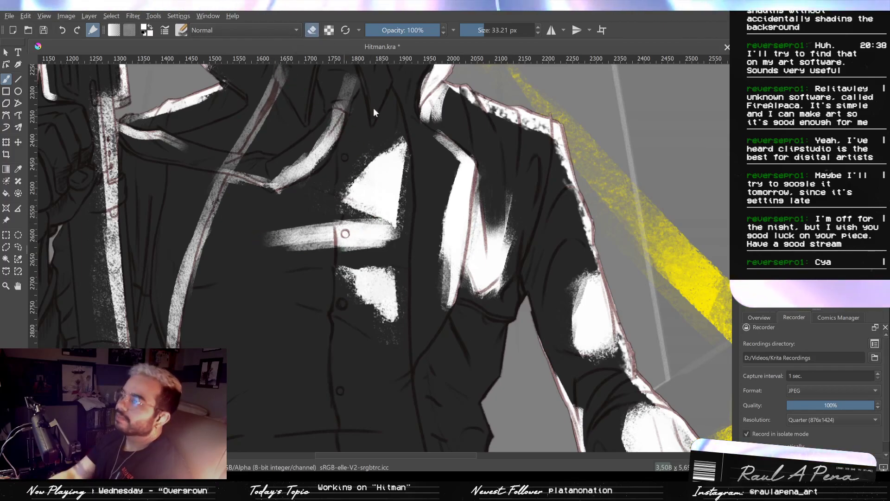
# - Carve the large white patch on the raised leg into pointed fold shapes around the knee with a 61.16 px eraser
pyautogui.press('e')
pyautogui.moveTo(412, 180)
pyautogui.mouseDown()
pyautogui.moveTo(406, 340)
pyautogui.moveTo(390, 262)
pyautogui.moveTo(411, 258)
pyautogui.moveTo(443, 348)
pyautogui.moveTo(424, 238)
pyautogui.moveTo(445, 203)
pyautogui.mouseUp()
pyautogui.moveTo(377, 274); pyautogui.dragTo(418, 223)
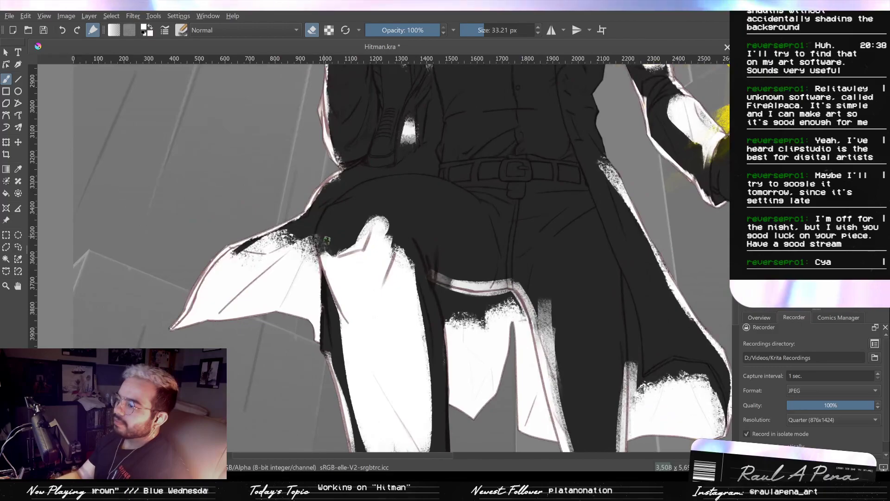
pyautogui.moveTo(345, 249); pyautogui.dragTo(392, 214)
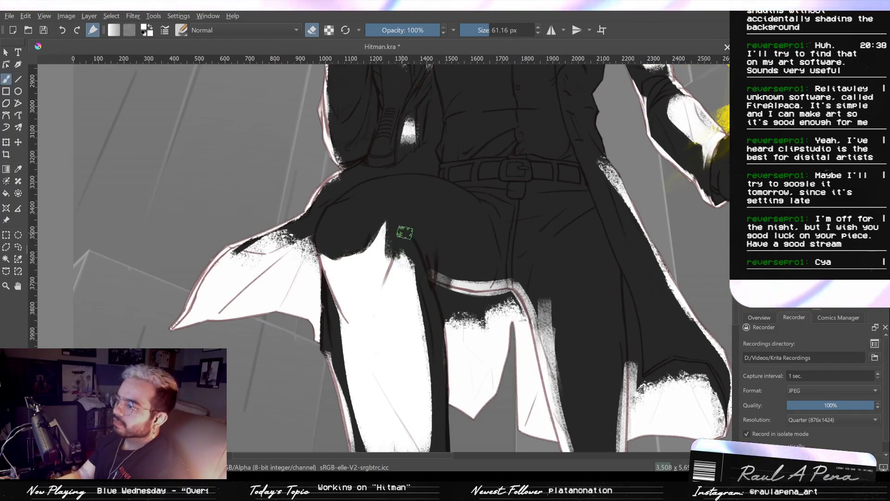
pyautogui.moveTo(381, 286)
pyautogui.mouseDown()
pyautogui.moveTo(378, 324)
pyautogui.moveTo(411, 193)
pyautogui.moveTo(394, 353)
pyautogui.mouseUp()
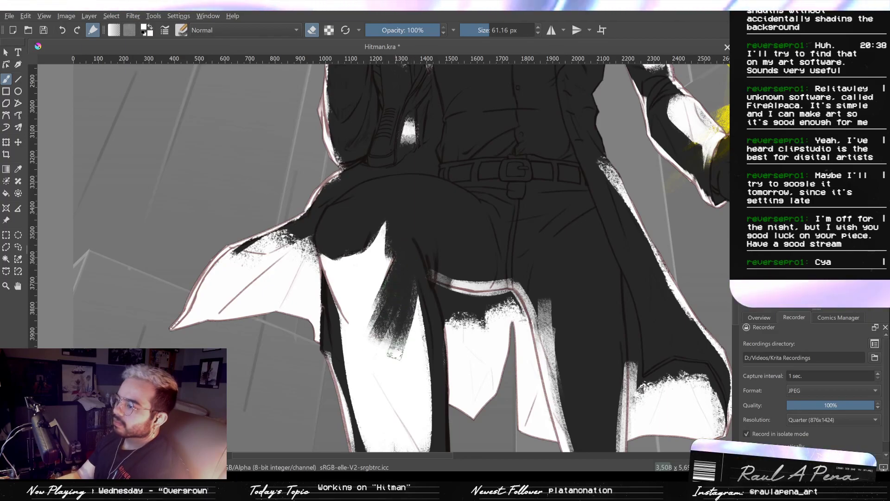
pyautogui.moveTo(333, 299)
pyautogui.mouseDown()
pyautogui.moveTo(328, 307)
pyautogui.moveTo(350, 339)
pyautogui.moveTo(353, 370)
pyautogui.moveTo(364, 323)
pyautogui.moveTo(367, 352)
pyautogui.moveTo(380, 320)
pyautogui.moveTo(371, 346)
pyautogui.mouseUp()
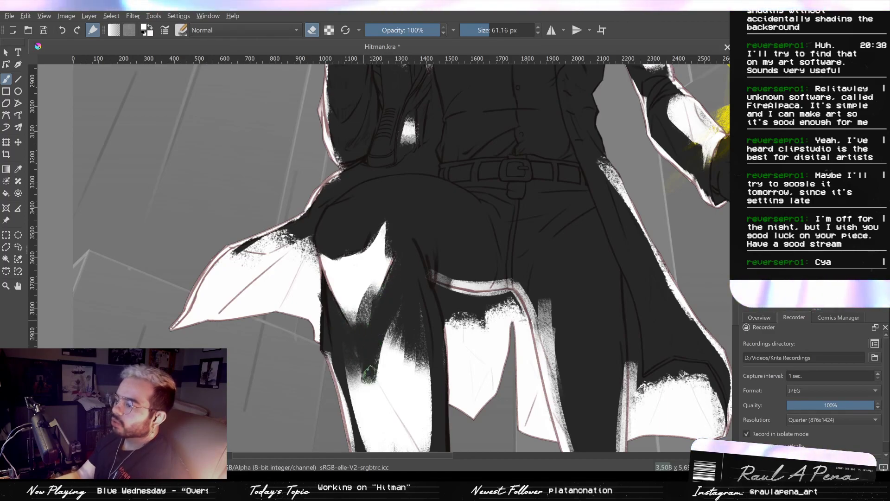
# - Erase streaked shadow folds into the lower white patch on the raised leg's shin with the 61.16 px eraser
pyautogui.moveTo(397, 398); pyautogui.dragTo(408, 414)
pyautogui.moveTo(385, 313)
pyautogui.mouseDown()
pyautogui.moveTo(384, 249)
pyautogui.moveTo(387, 307)
pyautogui.moveTo(403, 311)
pyautogui.moveTo(406, 335)
pyautogui.mouseUp()
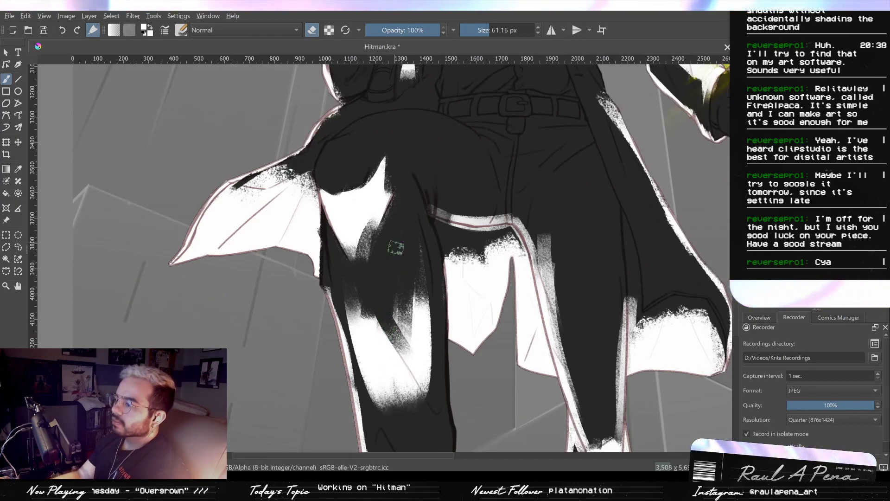
pyautogui.moveTo(395, 296); pyautogui.dragTo(409, 332)
pyautogui.moveTo(420, 281); pyautogui.dragTo(421, 361)
pyautogui.moveTo(399, 309); pyautogui.dragTo(367, 254)
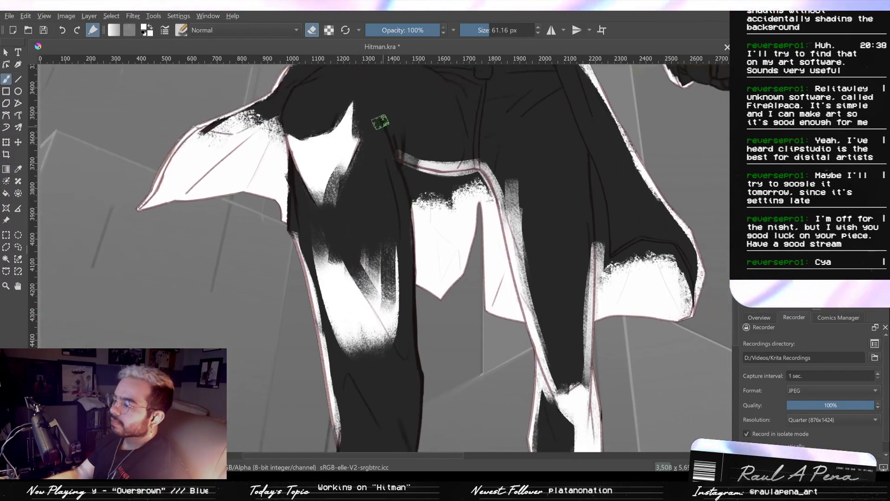
# - Paint a white rim light down the front leg's inner edge from the thigh to the boot with a 28.48 px brush
pyautogui.click(312, 31)
pyautogui.keyDown('shift'); pyautogui.moveTo(344, 88); pyautogui.dragTo(329, 88); pyautogui.keyUp('shift')
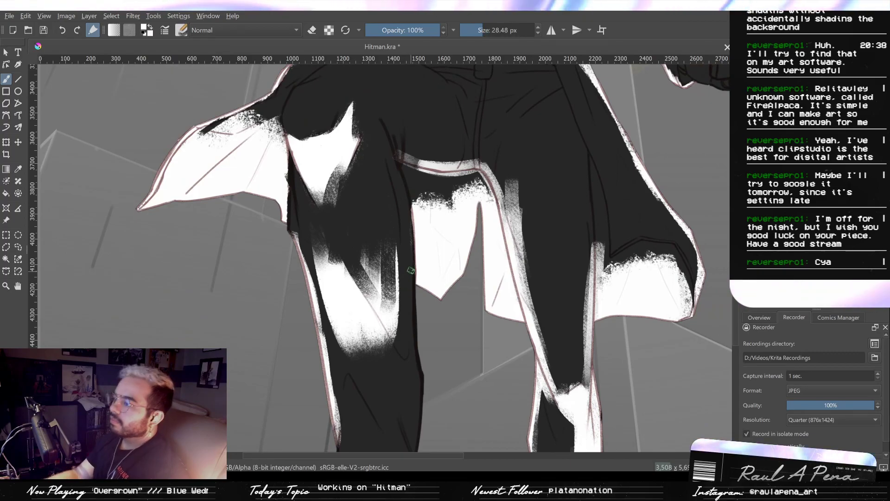
pyautogui.moveTo(408, 214); pyautogui.dragTo(412, 304)
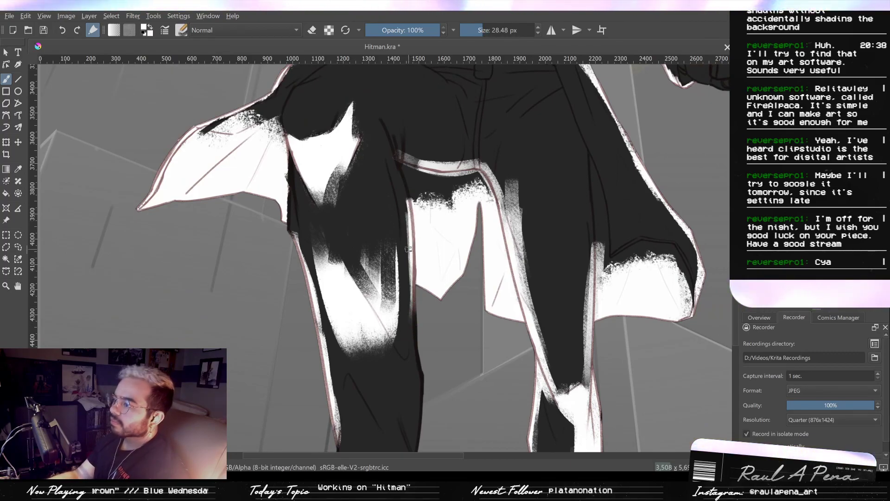
pyautogui.moveTo(408, 249); pyautogui.dragTo(406, 186)
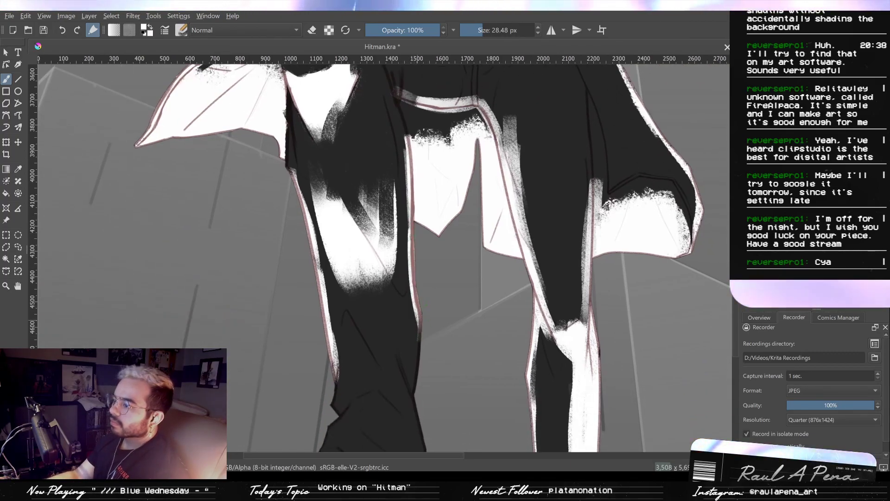
pyautogui.moveTo(417, 322)
pyautogui.mouseDown()
pyautogui.moveTo(417, 293)
pyautogui.moveTo(413, 360)
pyautogui.moveTo(406, 281)
pyautogui.moveTo(418, 356)
pyautogui.mouseUp()
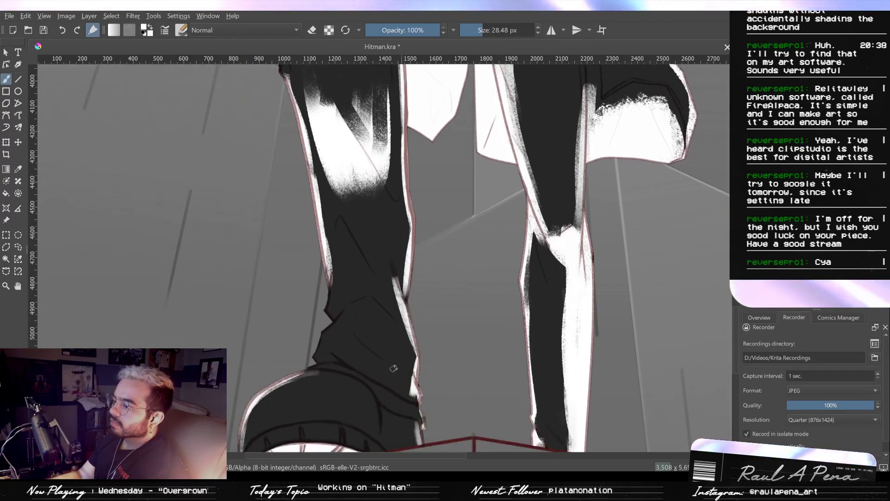
# - Add white rim light along the trouser folds on the front leg's outer edge, thinning the upper fold with a 48.07 px eraser
pyautogui.moveTo(305, 370); pyautogui.dragTo(328, 328)
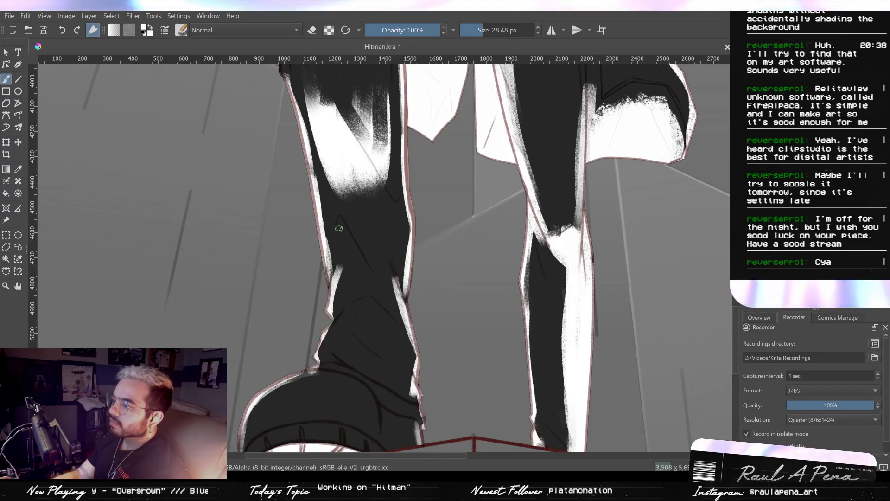
pyautogui.moveTo(340, 218); pyautogui.dragTo(336, 270)
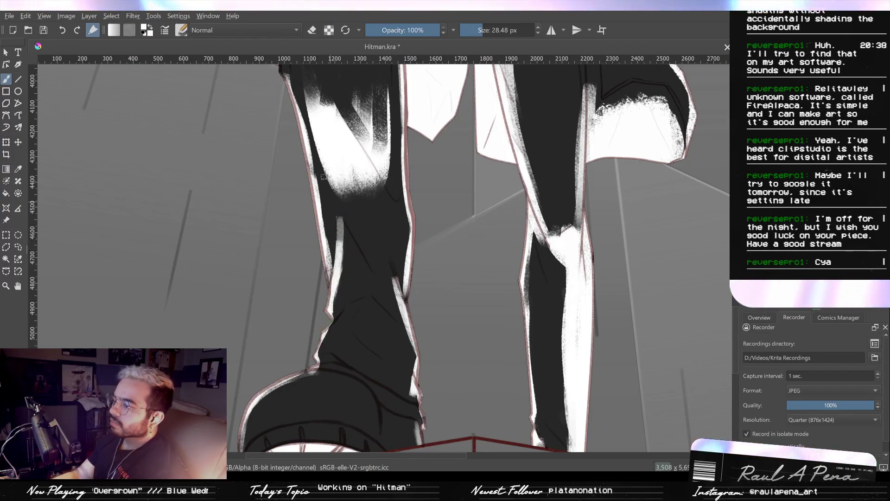
pyautogui.click(311, 30)
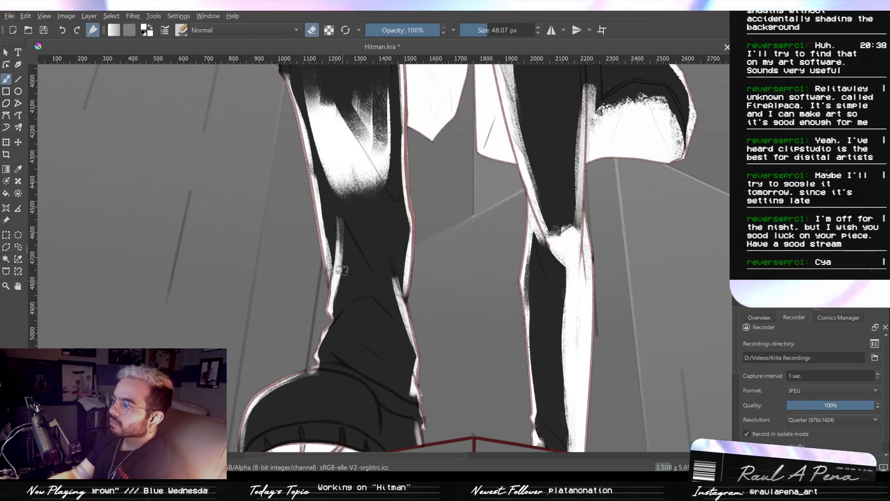
pyautogui.press('e')
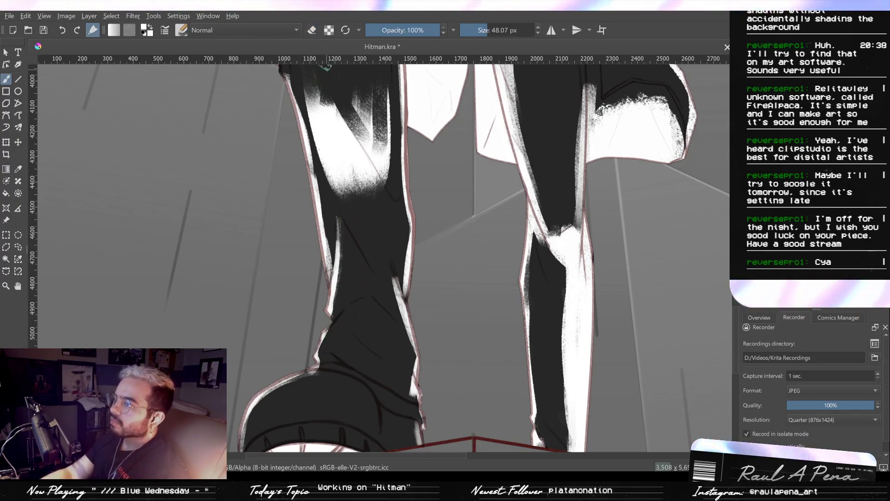
# - Paint white light on the lower trouser fold and along the front boot's top edges with a 26.12 px brush
pyautogui.keyDown('shift'); pyautogui.moveTo(340, 332); pyautogui.dragTo(335, 331); pyautogui.keyUp('shift')
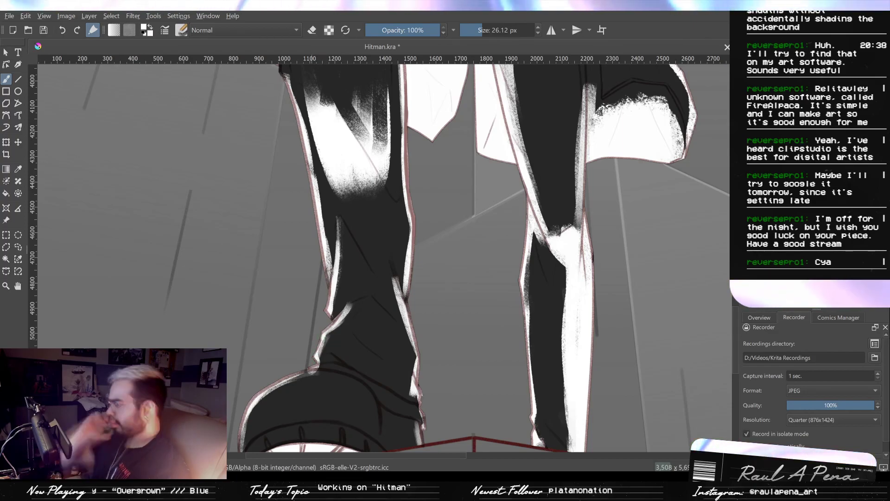
pyautogui.moveTo(313, 370); pyautogui.dragTo(344, 369)
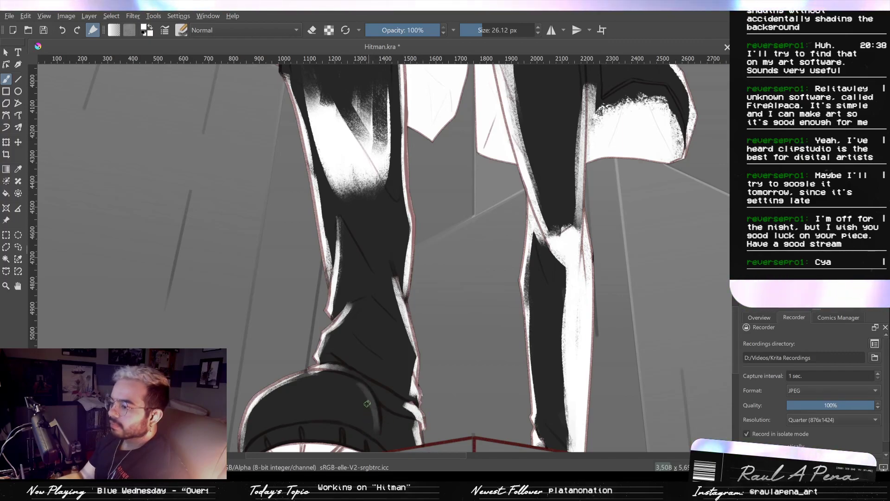
pyautogui.moveTo(364, 386); pyautogui.dragTo(378, 438)
pyautogui.moveTo(394, 396)
pyautogui.mouseDown()
pyautogui.moveTo(379, 350)
pyautogui.moveTo(395, 423)
pyautogui.moveTo(392, 402)
pyautogui.mouseUp()
pyautogui.moveTo(375, 368); pyautogui.dragTo(381, 436)
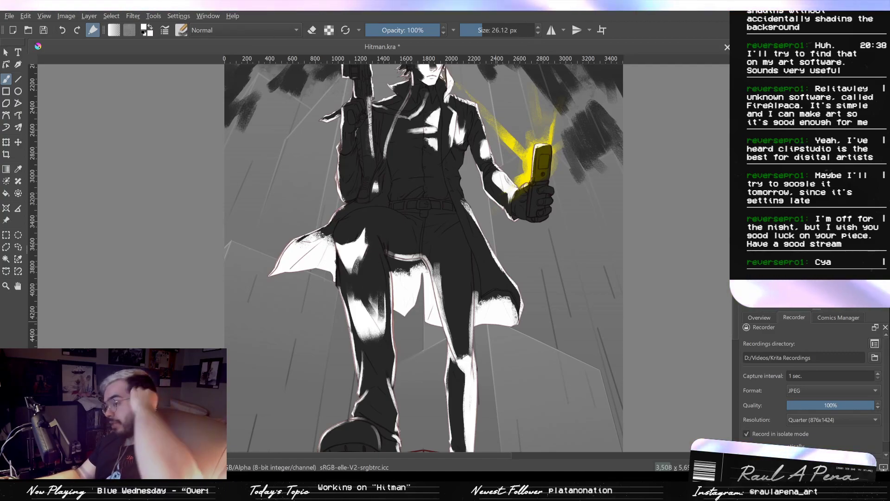
# - Paint a curved white rim light over the top of the raised thigh, from the knee toward the belt, with a 26.12 px brush
pyautogui.scroll(1, 467, 263)
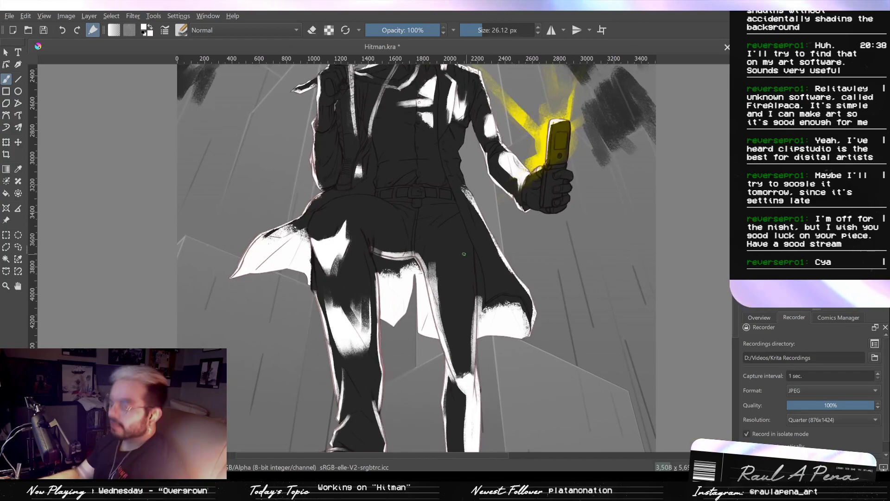
pyautogui.moveTo(466, 260); pyautogui.dragTo(515, 324)
pyautogui.scroll(2, 418, 296)
pyautogui.moveTo(378, 367); pyautogui.dragTo(398, 287)
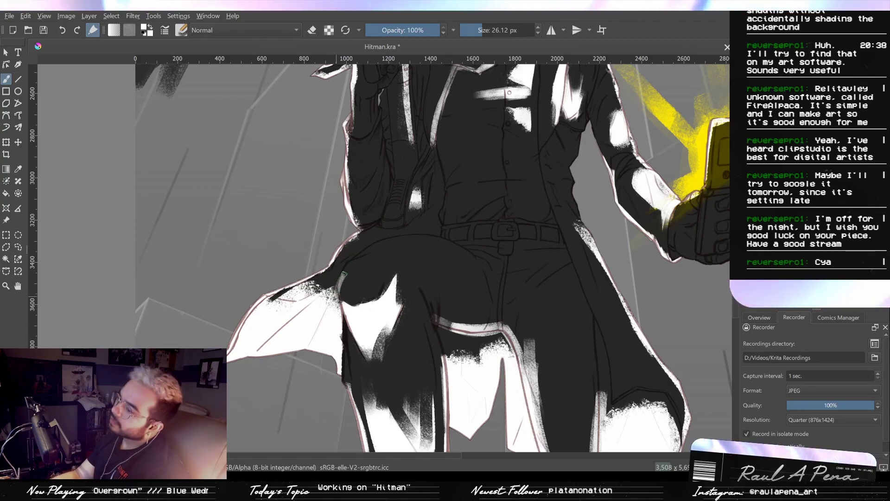
pyautogui.moveTo(433, 235); pyautogui.dragTo(341, 283)
pyautogui.moveTo(434, 235); pyautogui.dragTo(478, 259)
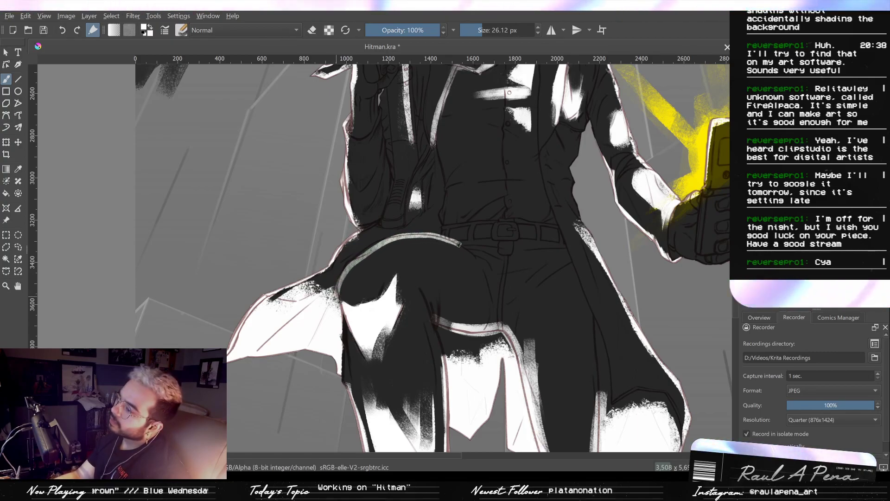
# - Thin the raised thigh's rim light and trim its end near the belt with the 26.12 px and 63.62 px erasers
pyautogui.click(311, 30)
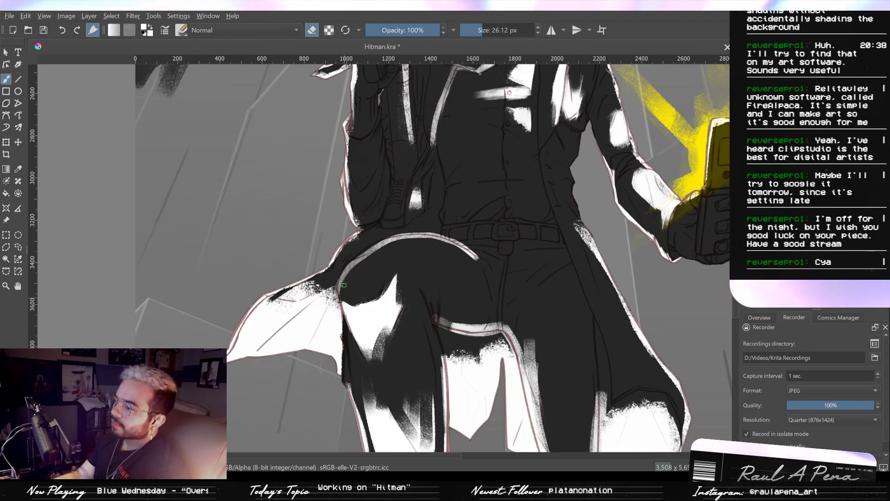
pyautogui.moveTo(358, 264)
pyautogui.mouseDown()
pyautogui.moveTo(344, 279)
pyautogui.moveTo(348, 270)
pyautogui.mouseUp()
pyautogui.scroll(3, 373, 256)
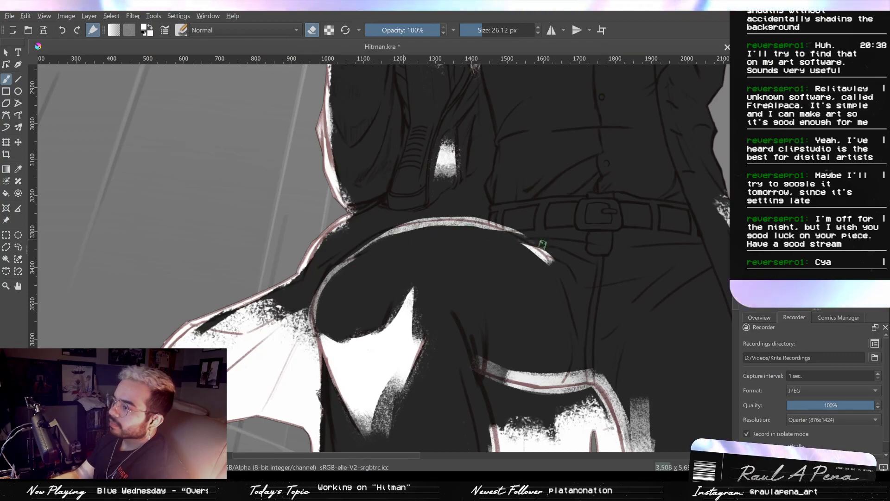
pyautogui.moveTo(513, 236); pyautogui.dragTo(534, 252)
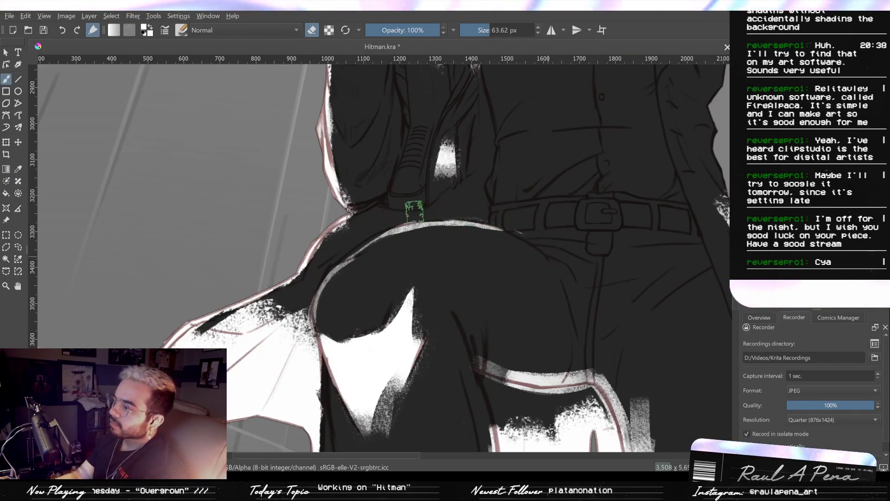
pyautogui.moveTo(543, 227)
pyautogui.mouseDown()
pyautogui.moveTo(563, 294)
pyautogui.moveTo(539, 280)
pyautogui.moveTo(496, 197)
pyautogui.moveTo(552, 179)
pyautogui.moveTo(546, 312)
pyautogui.mouseUp()
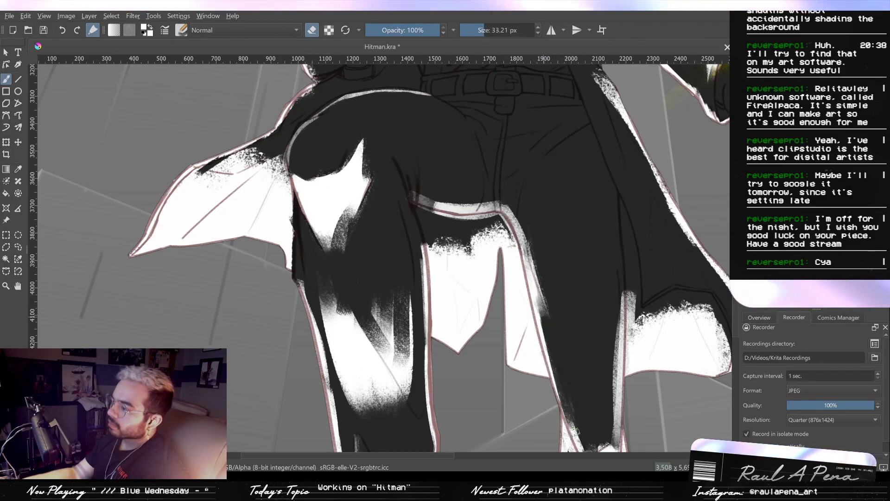
# - Thin the white rim strip down the front leg's outer edge beside the coat with the 33.21 px eraser
pyautogui.moveTo(560, 372); pyautogui.dragTo(543, 291)
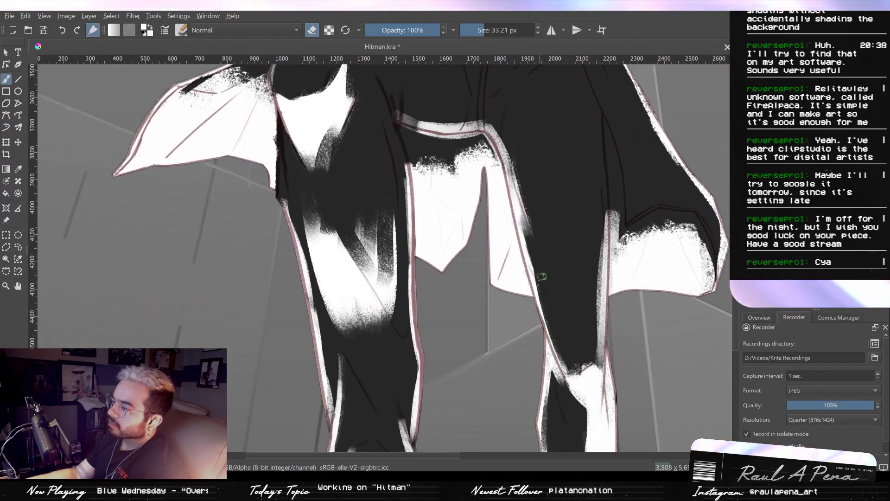
pyautogui.moveTo(587, 363)
pyautogui.mouseDown()
pyautogui.moveTo(571, 372)
pyautogui.moveTo(607, 227)
pyautogui.mouseUp()
pyautogui.hotkey('ctrl', 'z')
pyautogui.moveTo(599, 320)
pyautogui.mouseDown()
pyautogui.moveTo(595, 220)
pyautogui.moveTo(599, 357)
pyautogui.mouseUp()
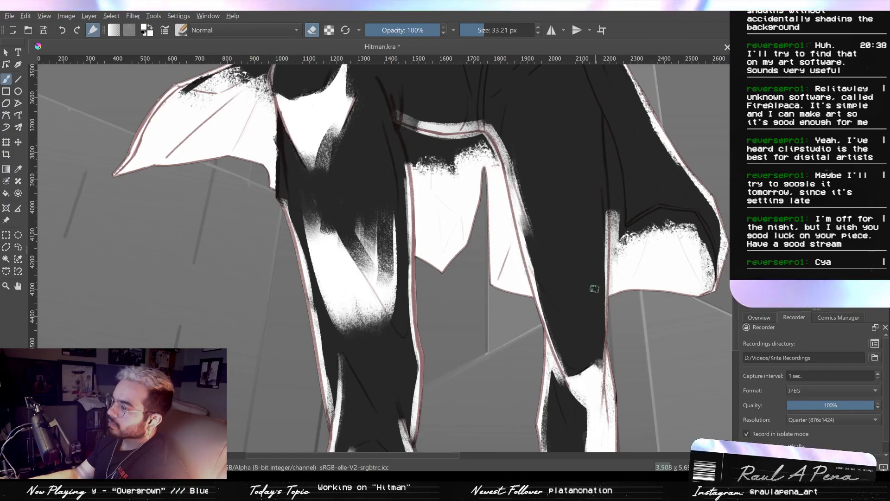
pyautogui.moveTo(613, 205); pyautogui.dragTo(612, 254)
pyautogui.moveTo(612, 222)
pyautogui.mouseDown()
pyautogui.moveTo(612, 293)
pyautogui.moveTo(621, 277)
pyautogui.moveTo(614, 268)
pyautogui.moveTo(609, 285)
pyautogui.mouseUp()
pyautogui.hotkey('ctrl', 'z')
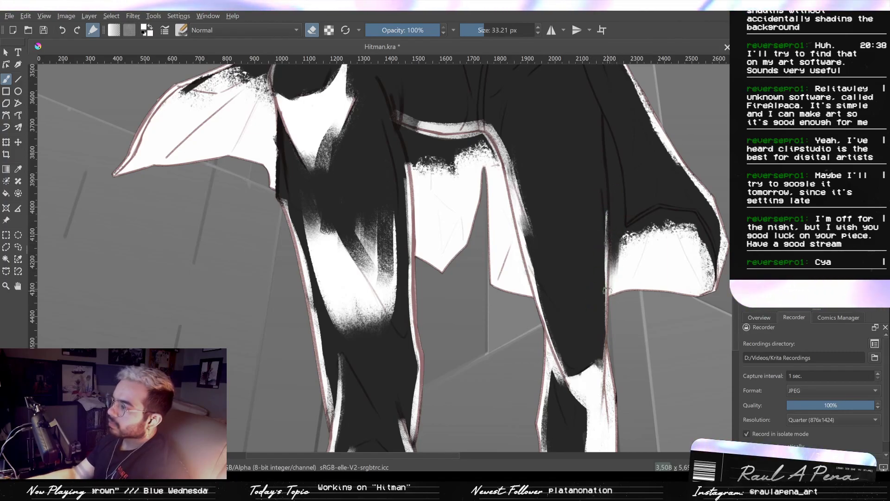
# - Extend the white on the coat tail's lining beside the front leg up to the shadowed hem with a 45.21 px brush
pyautogui.scroll(5, 570, 200)
pyautogui.moveTo(550, 151)
pyautogui.mouseDown()
pyautogui.moveTo(534, 134)
pyautogui.moveTo(572, 203)
pyautogui.mouseUp()
pyautogui.hotkey('ctrl', 'z')
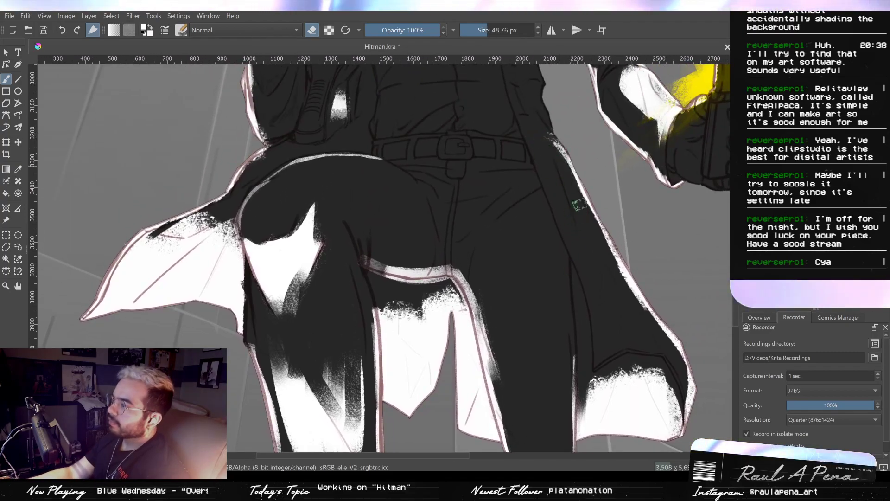
pyautogui.moveTo(552, 246)
pyautogui.mouseDown()
pyautogui.moveTo(582, 316)
pyautogui.moveTo(465, 167)
pyautogui.mouseUp()
pyautogui.click(312, 30)
pyautogui.moveTo(581, 285)
pyautogui.mouseDown()
pyautogui.moveTo(558, 300)
pyautogui.moveTo(596, 278)
pyautogui.mouseUp()
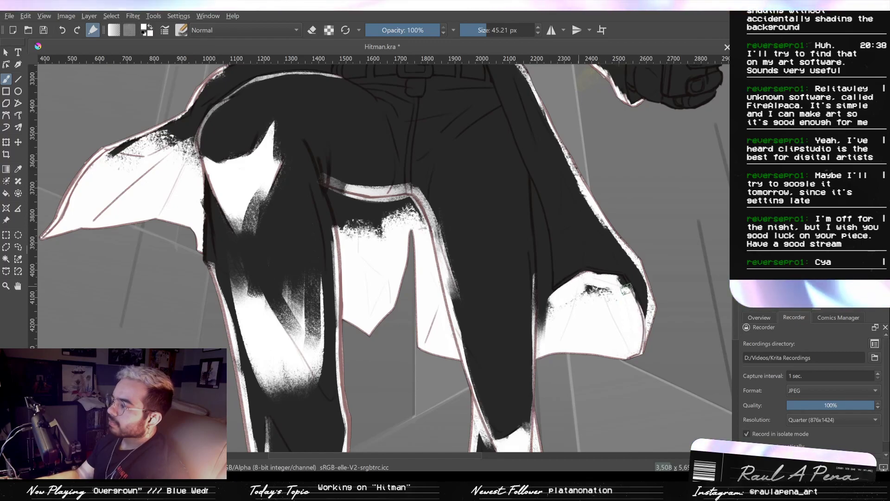
# - Paint white light down the coat's side from the phone arm's armpit to the hip, carving shadow folds with the 45.21 px eraser
pyautogui.moveTo(530, 128)
pyautogui.mouseDown()
pyautogui.moveTo(554, 296)
pyautogui.moveTo(536, 159)
pyautogui.moveTo(528, 181)
pyautogui.moveTo(540, 158)
pyautogui.mouseUp()
pyautogui.moveTo(559, 138)
pyautogui.mouseDown()
pyautogui.moveTo(552, 184)
pyautogui.moveTo(538, 158)
pyautogui.moveTo(543, 211)
pyautogui.moveTo(531, 231)
pyautogui.moveTo(525, 193)
pyautogui.moveTo(556, 320)
pyautogui.moveTo(528, 297)
pyautogui.mouseUp()
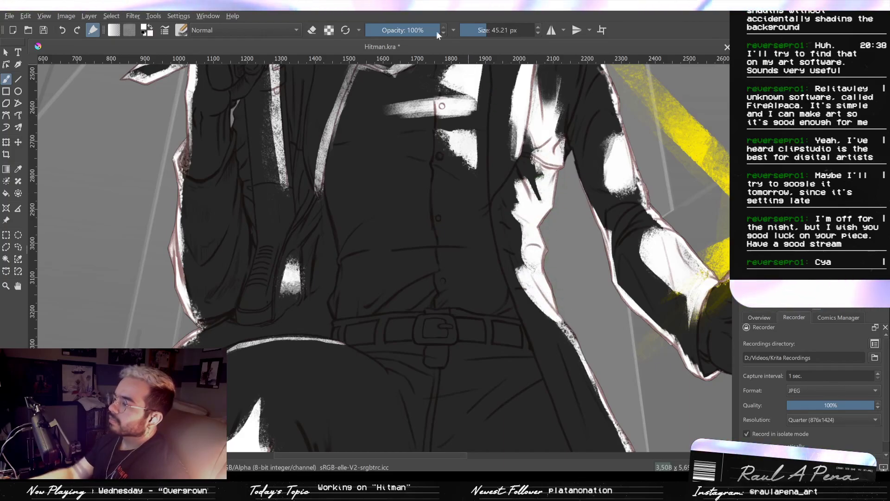
pyautogui.moveTo(509, 262); pyautogui.dragTo(562, 342)
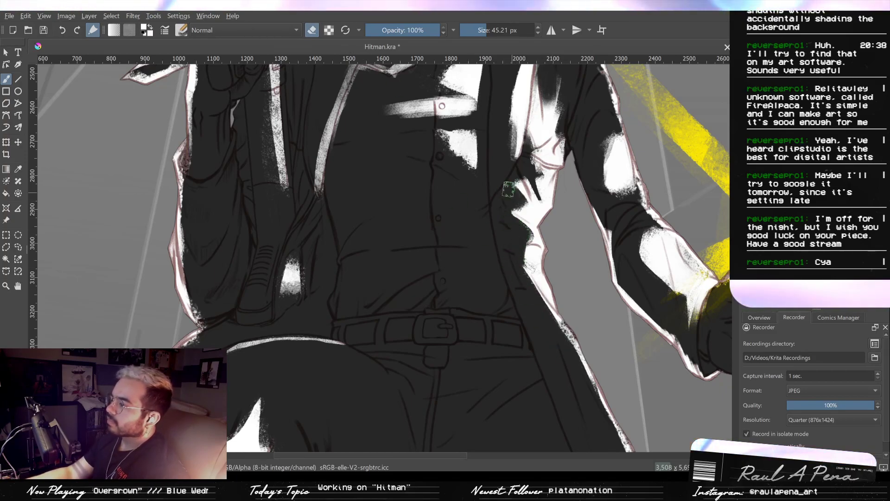
pyautogui.moveTo(512, 177)
pyautogui.mouseDown()
pyautogui.moveTo(517, 185)
pyautogui.moveTo(524, 169)
pyautogui.moveTo(529, 179)
pyautogui.moveTo(520, 216)
pyautogui.moveTo(528, 164)
pyautogui.moveTo(537, 176)
pyautogui.mouseUp()
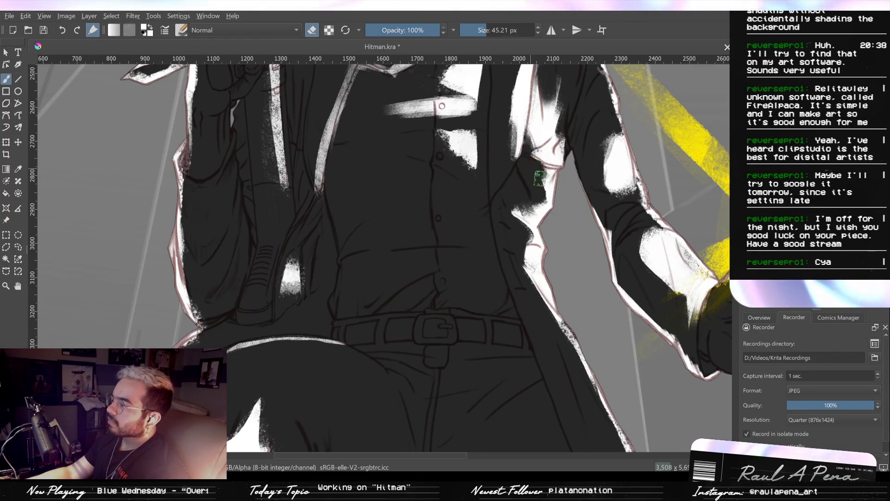
pyautogui.moveTo(556, 164)
pyautogui.mouseDown()
pyautogui.moveTo(546, 166)
pyautogui.moveTo(551, 184)
pyautogui.mouseUp()
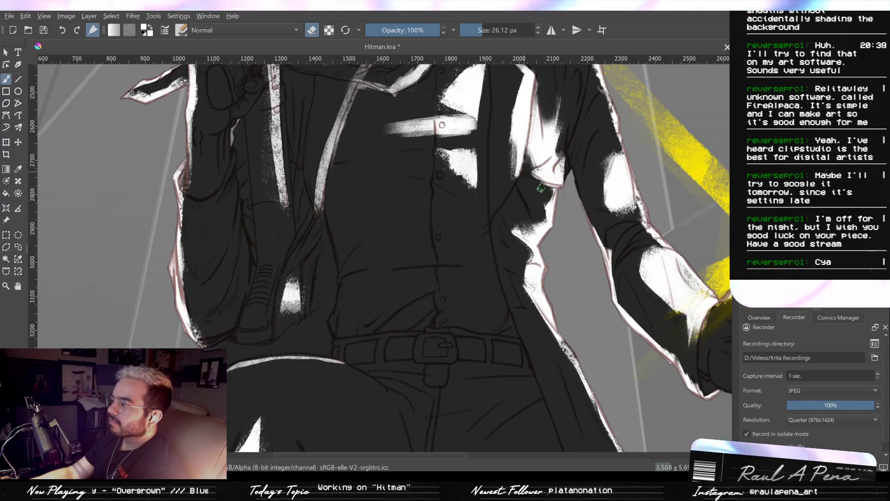
pyautogui.moveTo(536, 177); pyautogui.dragTo(538, 232)
# - Paint white light on the sleeve edge below the rifle hand and down the near edge of the rifle stock
pyautogui.scroll(-1, 537, 233)
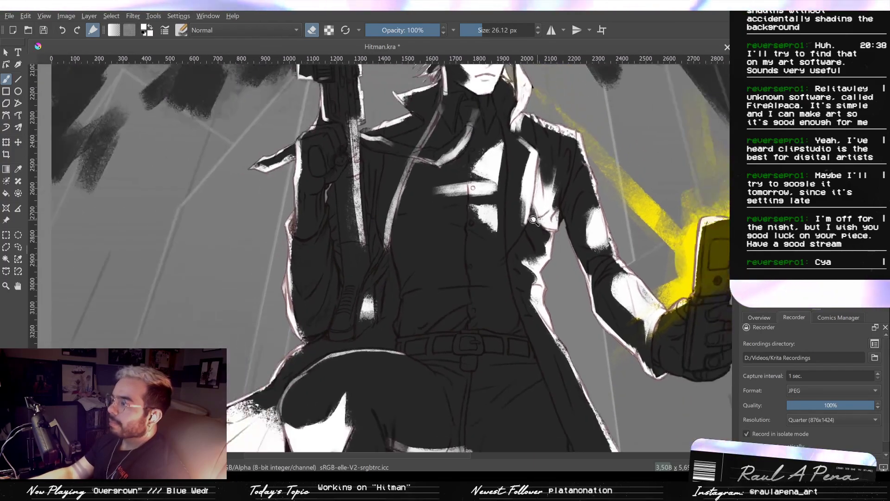
pyautogui.scroll(1, 539, 233)
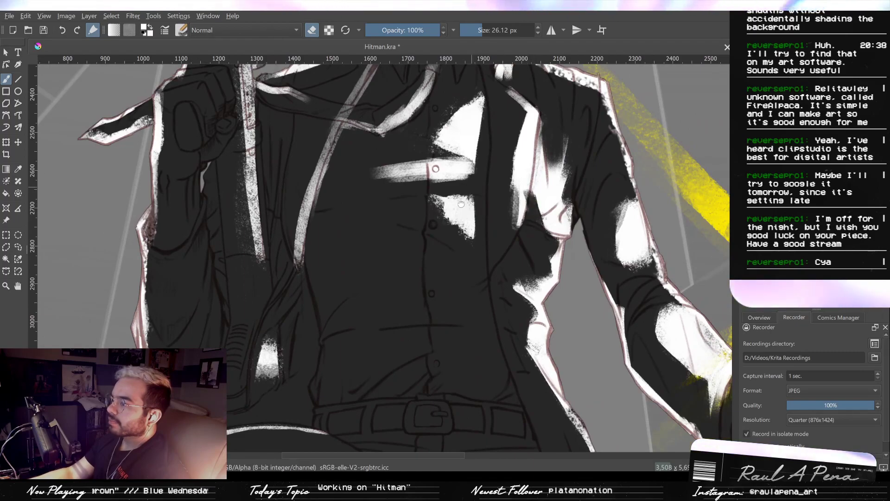
pyautogui.moveTo(461, 196); pyautogui.dragTo(469, 271)
pyautogui.scroll(-2, 469, 271)
pyautogui.moveTo(331, 222); pyautogui.dragTo(480, 178)
pyautogui.scroll(3, 487, 269)
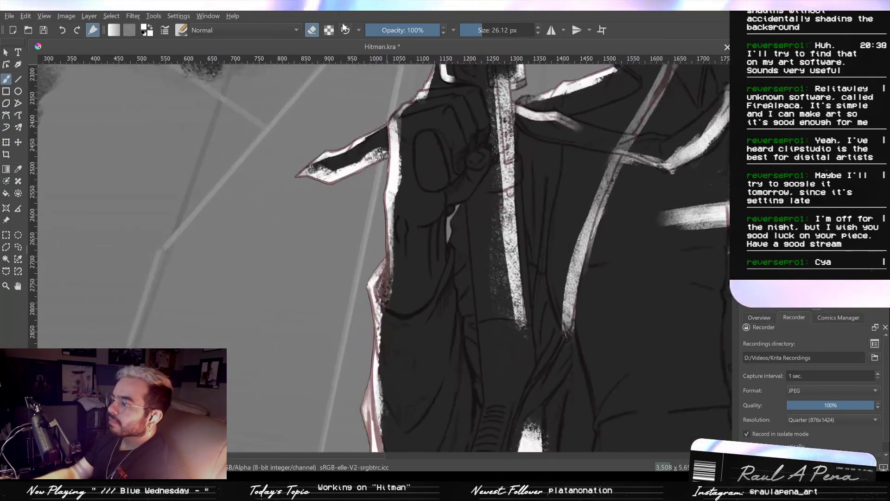
pyautogui.click(312, 30)
pyautogui.moveTo(457, 207)
pyautogui.mouseDown()
pyautogui.moveTo(453, 250)
pyautogui.moveTo(470, 204)
pyautogui.moveTo(479, 274)
pyautogui.mouseUp()
pyautogui.hotkey('ctrl', 'z')
pyautogui.moveTo(470, 209); pyautogui.dragTo(467, 208)
pyautogui.moveTo(467, 203); pyautogui.dragTo(478, 281)
pyautogui.moveTo(466, 205)
pyautogui.mouseDown()
pyautogui.moveTo(483, 335)
pyautogui.moveTo(477, 307)
pyautogui.mouseUp()
pyautogui.moveTo(477, 265); pyautogui.dragTo(479, 371)
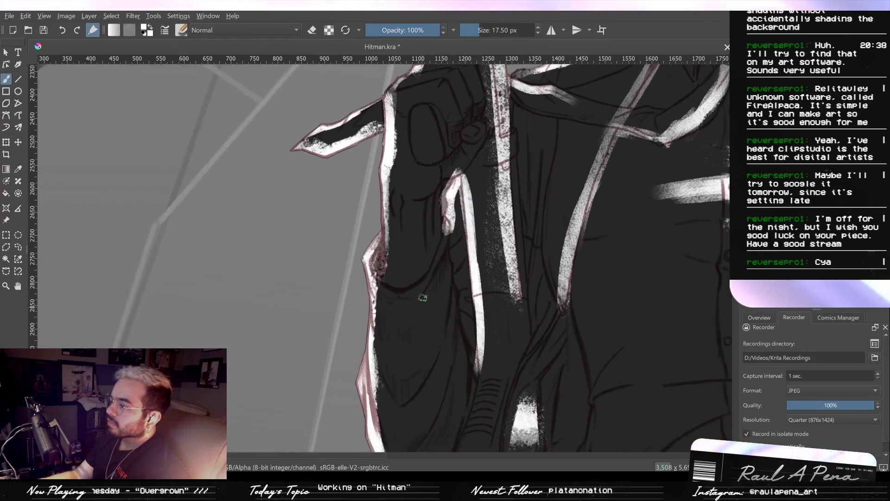
# - Extend the rifle forearm's white rim light down into the cuff and erase the cuff's inside back to shadow with the 20.69 px eraser
pyautogui.moveTo(389, 226); pyautogui.dragTo(385, 295)
pyautogui.click(312, 31)
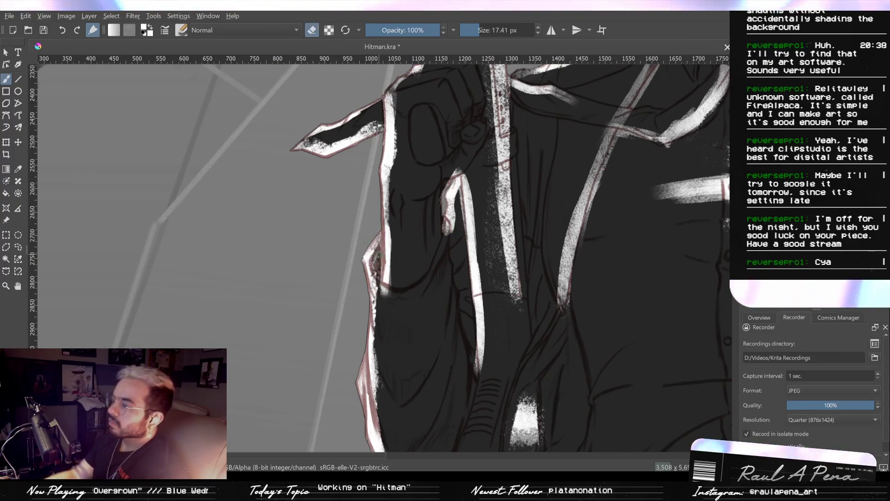
pyautogui.moveTo(381, 254); pyautogui.dragTo(382, 255)
pyautogui.moveTo(378, 251); pyautogui.dragTo(379, 278)
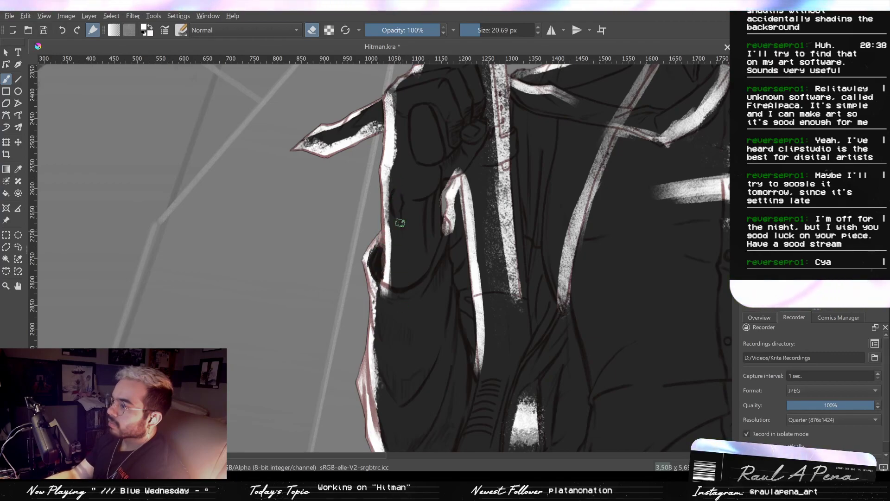
pyautogui.moveTo(384, 294)
pyautogui.mouseDown()
pyautogui.moveTo(393, 293)
pyautogui.moveTo(380, 280)
pyautogui.moveTo(379, 238)
pyautogui.mouseUp()
# - Paint a white fold highlight on the rifle arm's sleeve and trim the rim light below it with the 47.29 px eraser
pyautogui.scroll(-1, 378, 251)
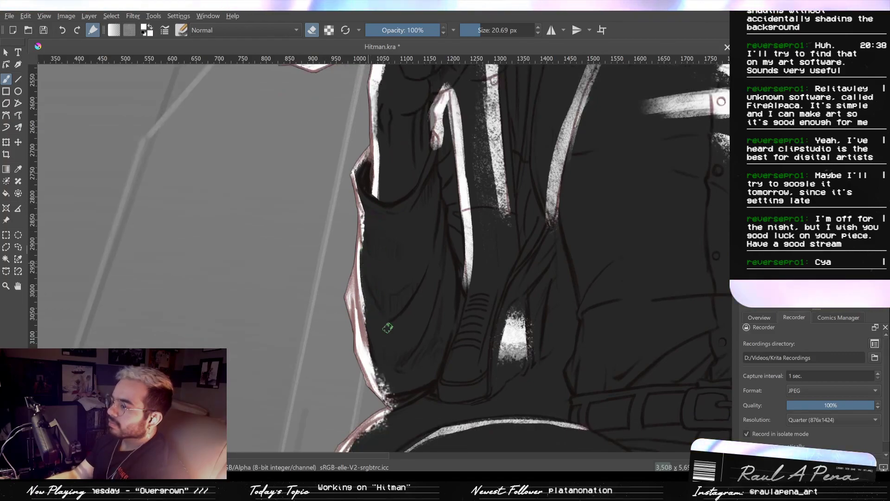
pyautogui.click(312, 30)
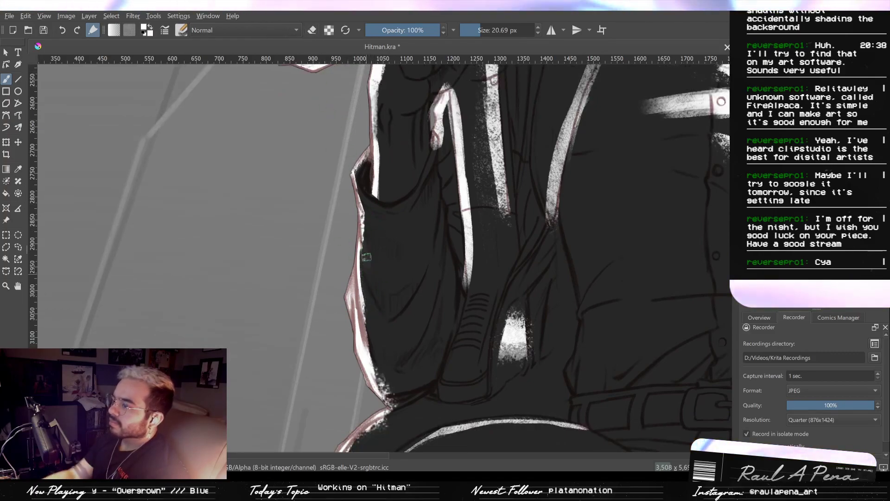
pyautogui.moveTo(364, 244)
pyautogui.mouseDown()
pyautogui.moveTo(391, 304)
pyautogui.moveTo(382, 297)
pyautogui.mouseUp()
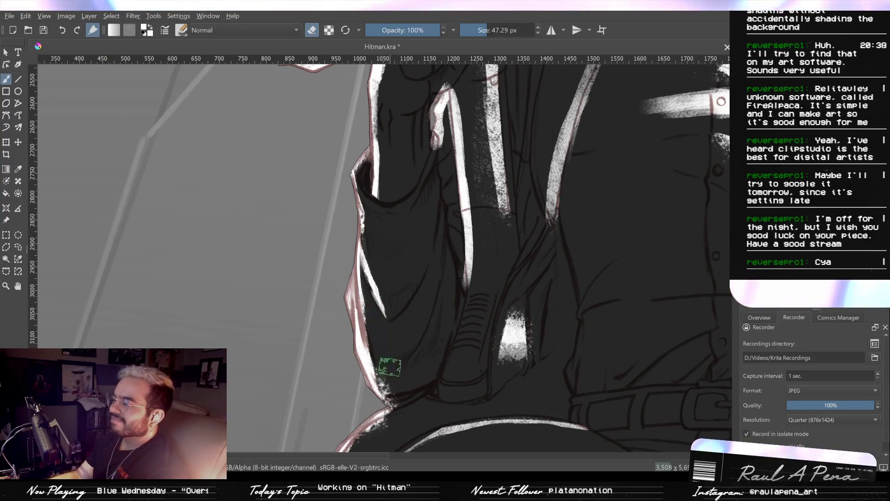
pyautogui.scroll(-5, 389, 366)
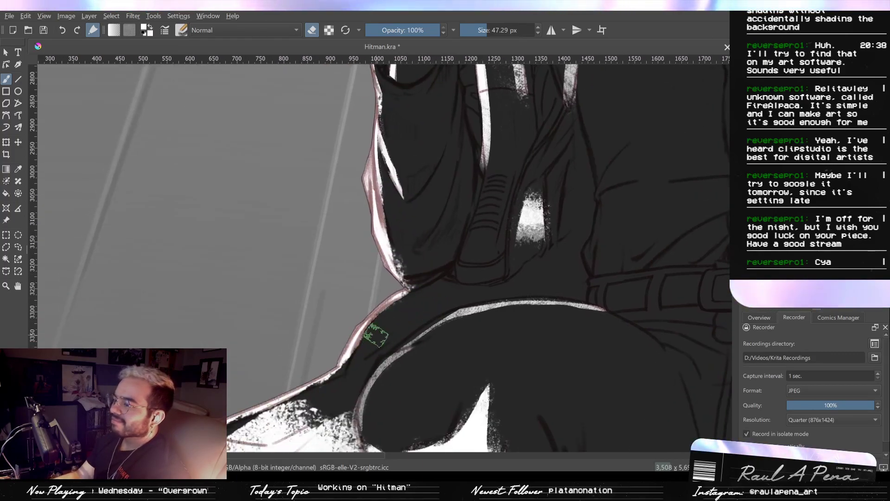
pyautogui.scroll(-3, 374, 363)
pyautogui.moveTo(381, 374)
pyautogui.mouseDown()
pyautogui.moveTo(476, 279)
pyautogui.moveTo(449, 276)
pyautogui.mouseUp()
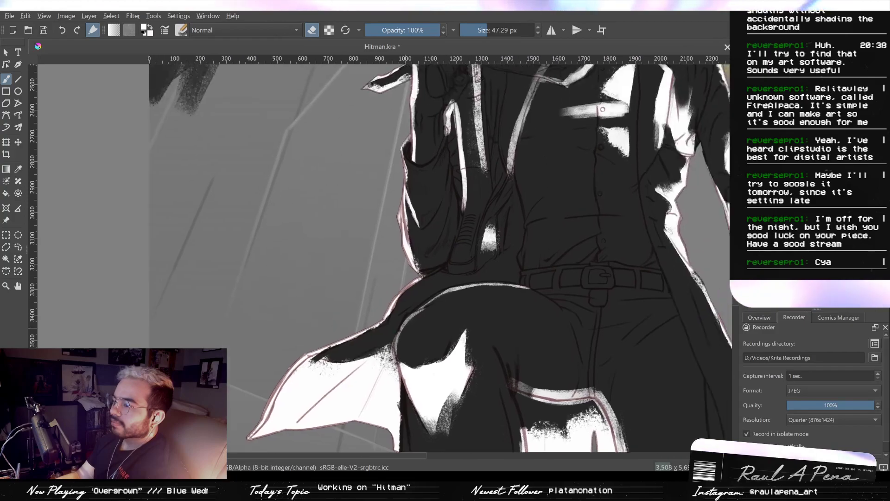
# - Fill the ribbed block on the rifle's side with white light using a 47.29 px brush
pyautogui.press('2')
pyautogui.moveTo(435, 283); pyautogui.dragTo(431, 134)
pyautogui.moveTo(431, 134); pyautogui.dragTo(461, 197)
pyautogui.moveTo(461, 196); pyautogui.dragTo(450, 118)
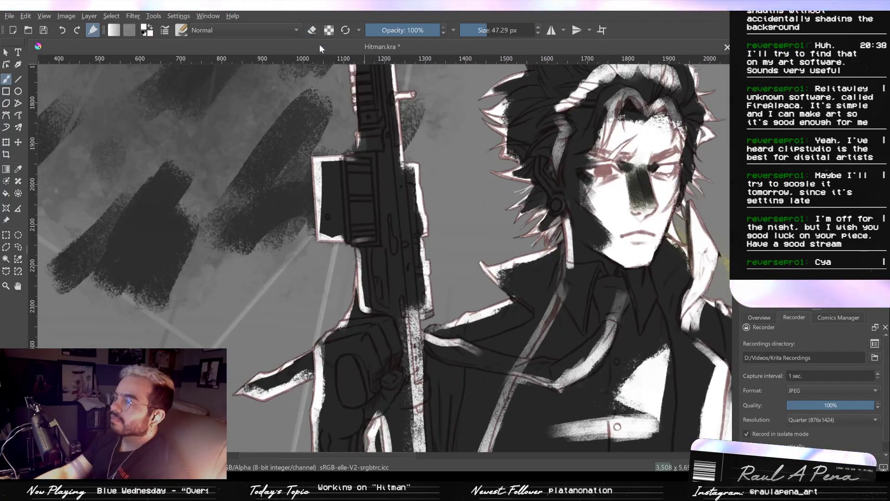
pyautogui.moveTo(358, 177); pyautogui.dragTo(365, 245)
pyautogui.moveTo(367, 173); pyautogui.dragTo(374, 238)
pyautogui.moveTo(388, 176); pyautogui.dragTo(395, 301)
pyautogui.hotkey('ctrl', 'z')
# - Paint white light along the rifle's receiver and its side attachments above the hand with a 47.29 px brush
pyautogui.moveTo(414, 359); pyautogui.dragTo(395, 147)
pyautogui.moveTo(426, 304); pyautogui.dragTo(408, 158)
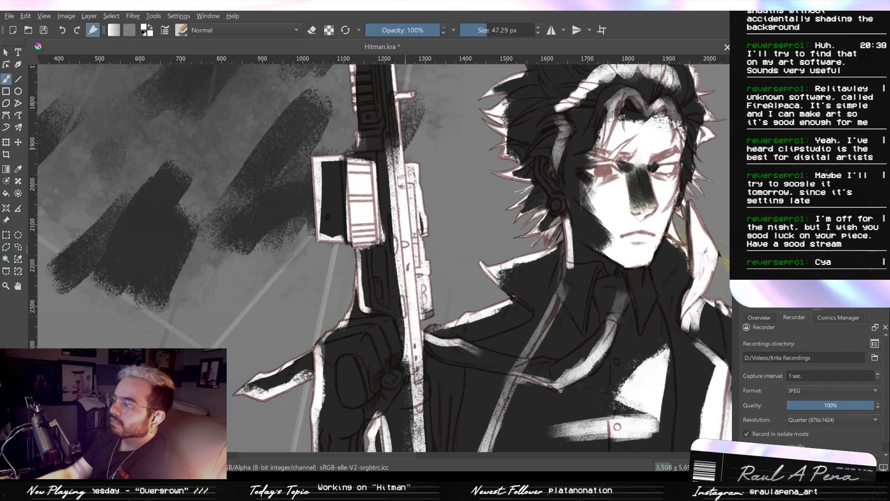
pyautogui.moveTo(417, 387); pyautogui.dragTo(393, 128)
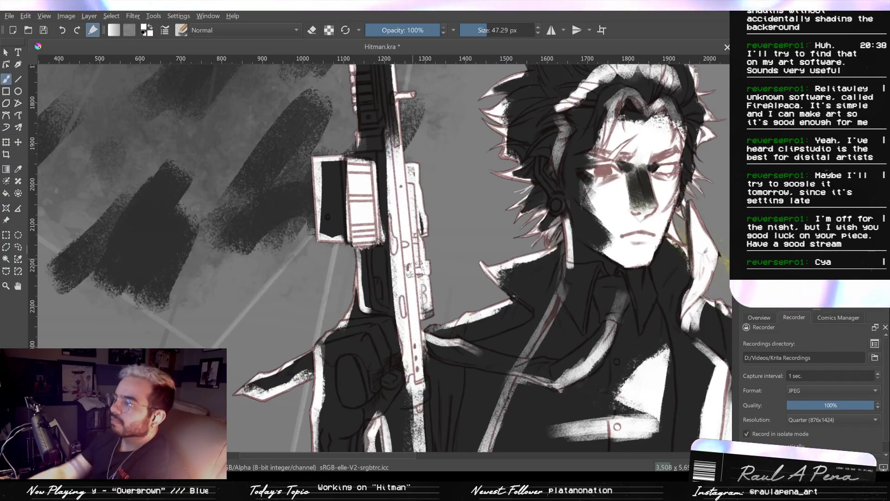
pyautogui.moveTo(432, 156)
pyautogui.mouseDown()
pyautogui.moveTo(429, 417)
pyautogui.moveTo(429, 218)
pyautogui.mouseUp()
pyautogui.moveTo(415, 248)
pyautogui.mouseDown()
pyautogui.moveTo(363, 225)
pyautogui.moveTo(364, 252)
pyautogui.mouseUp()
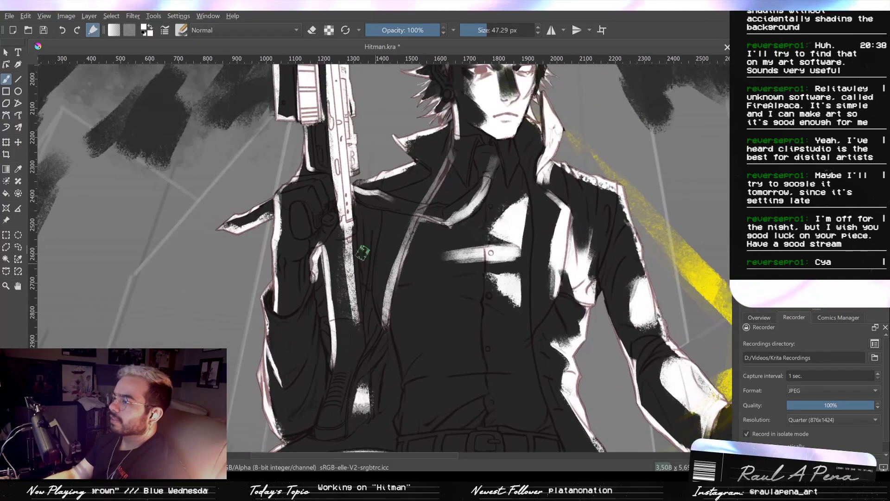
# - Continue the white light up the rifle's barrel and refine the rounded attachment beside it with a 12.94 px brush
pyautogui.moveTo(342, 119); pyautogui.dragTo(356, 216)
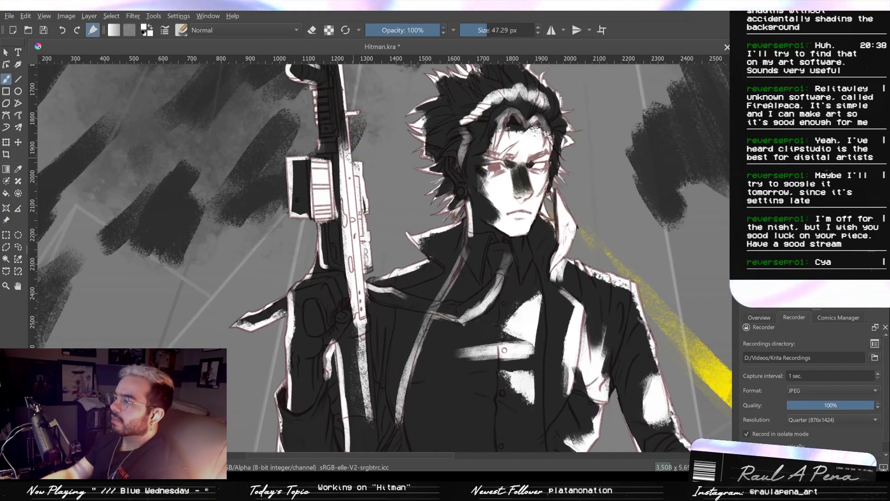
pyautogui.moveTo(352, 128)
pyautogui.mouseDown()
pyautogui.moveTo(353, 297)
pyautogui.moveTo(358, 194)
pyautogui.moveTo(371, 180)
pyautogui.moveTo(353, 147)
pyautogui.moveTo(353, 79)
pyautogui.mouseUp()
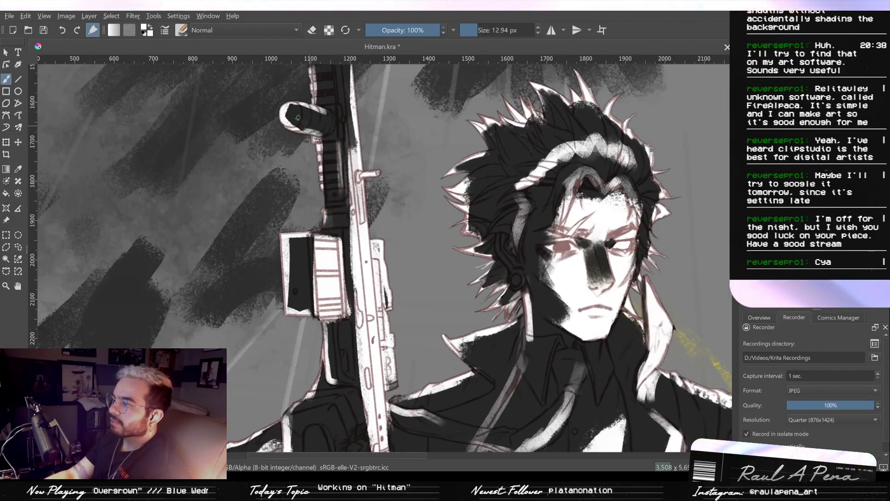
pyautogui.moveTo(288, 117); pyautogui.dragTo(335, 127)
# - Try to fade the white light over the legs and boots from the feet upward with the Gradient tool in eraser mode
pyautogui.press('2')
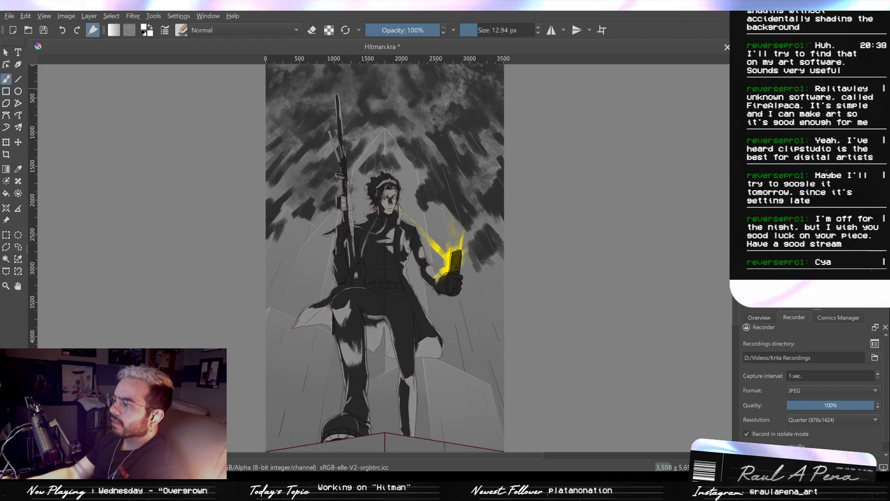
pyautogui.press('g')
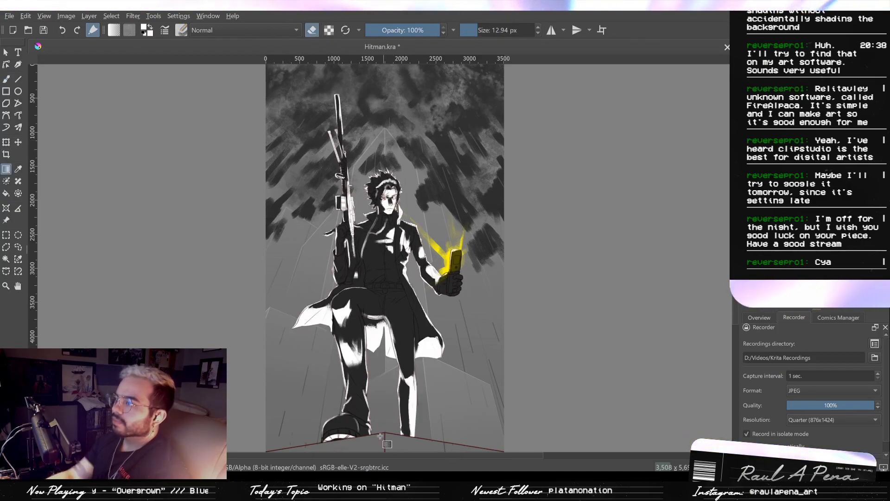
pyautogui.moveTo(383, 298); pyautogui.dragTo(409, 309)
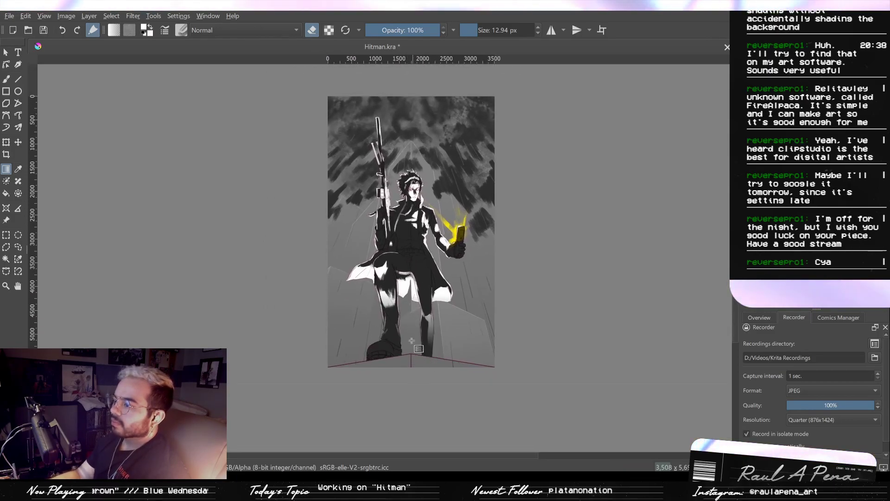
pyautogui.hotkey('ctrl', 'z')
pyautogui.moveTo(418, 351); pyautogui.dragTo(416, 267)
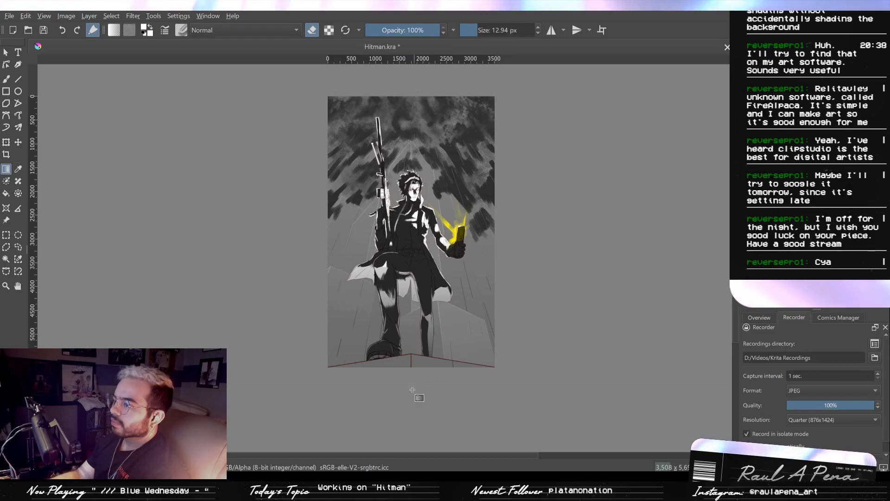
pyautogui.hotkey('ctrl', 'z')
pyautogui.moveTo(418, 353); pyautogui.dragTo(473, 331)
pyautogui.moveTo(421, 224); pyautogui.dragTo(423, 183)
pyautogui.moveTo(421, 218); pyautogui.dragTo(421, 299)
pyautogui.moveTo(420, 366); pyautogui.dragTo(419, 260)
pyautogui.moveTo(411, 285); pyautogui.dragTo(412, 227)
pyautogui.moveTo(421, 371); pyautogui.dragTo(433, 89)
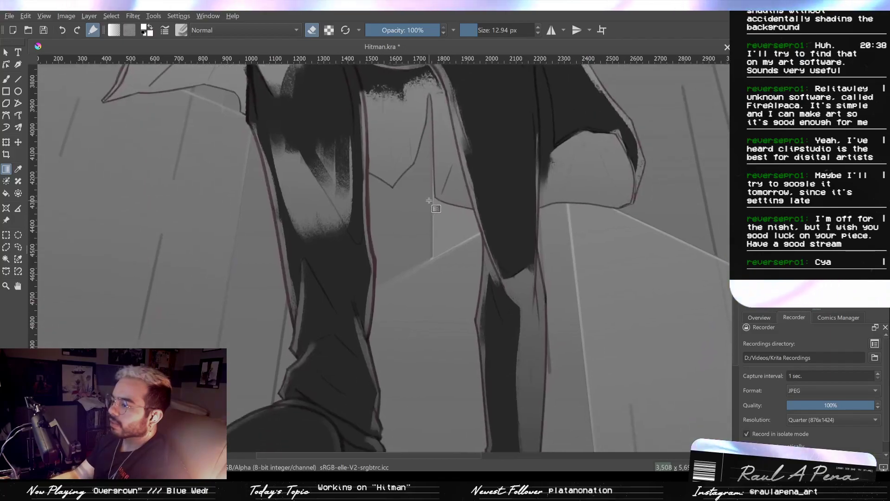
# - Undo the gradient fade over the legs, toggling the last change off and on to compare
pyautogui.press('2')
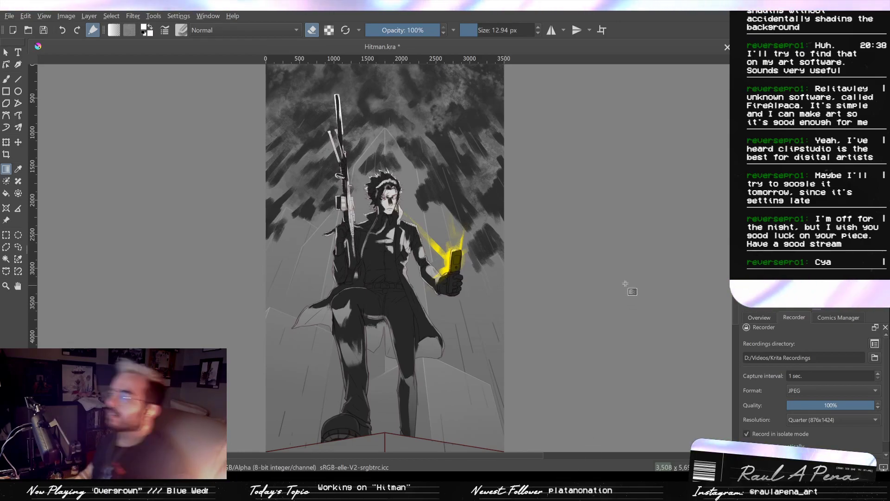
pyautogui.scroll(1, 642, 319)
pyautogui.scroll(-1, 613, 296)
pyautogui.scroll(1, 597, 322)
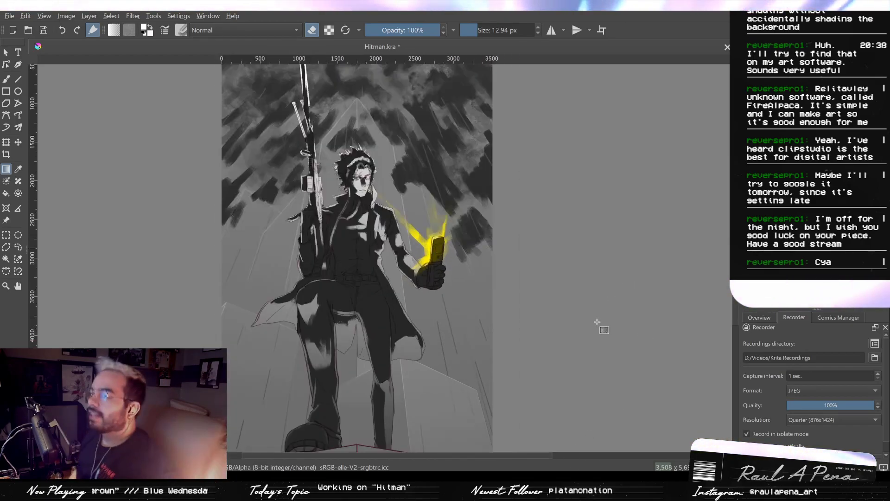
pyautogui.scroll(-1, 570, 294)
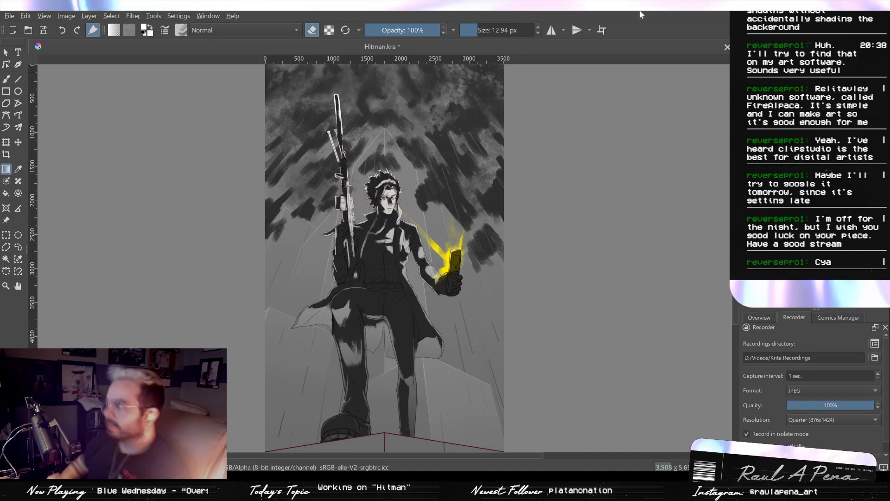
pyautogui.hotkey('ctrl', 'z')
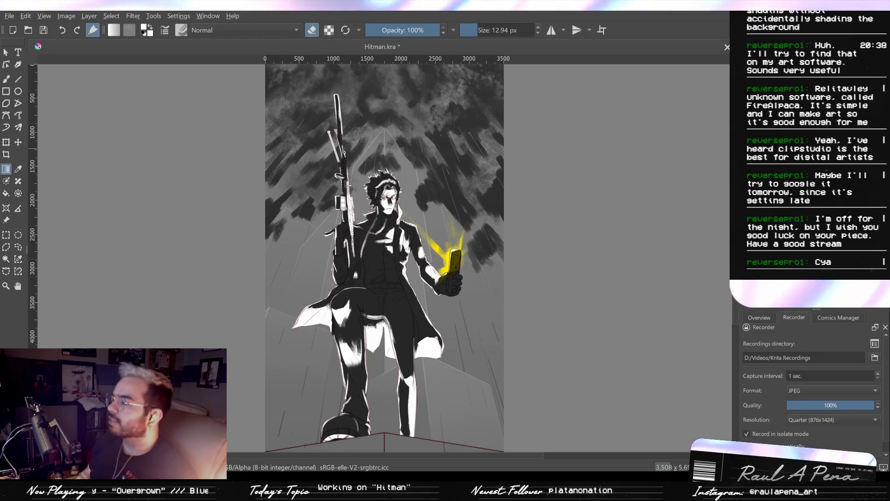
pyautogui.hotkey('ctrl', 'z')
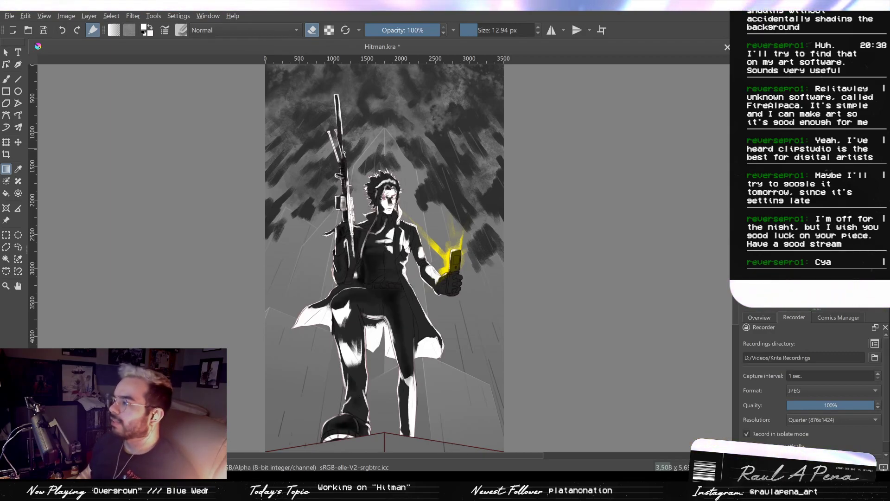
pyautogui.hotkey('ctrl', 'shift', 'z')
pyautogui.hotkey('ctrl', 'z')
pyautogui.hotkey('ctrl', 'shift', 'z')
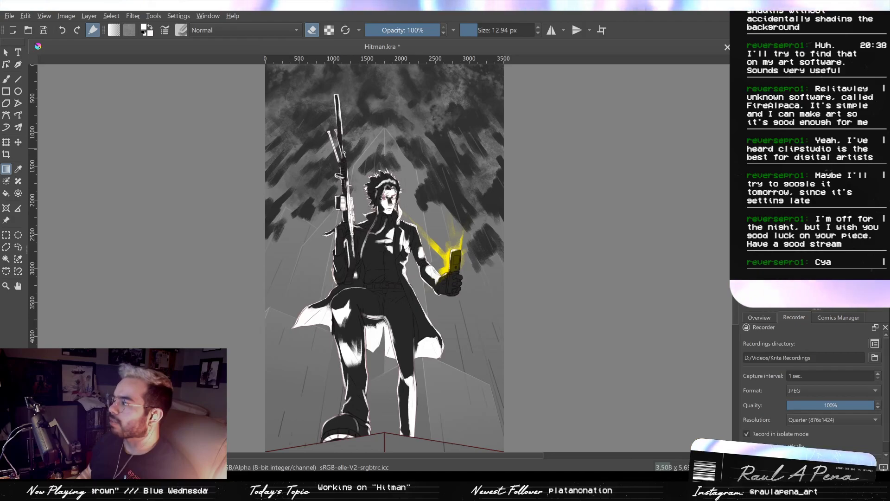
pyautogui.hotkey('ctrl', 'z')
pyautogui.hotkey('ctrl', 'shift', 'z')
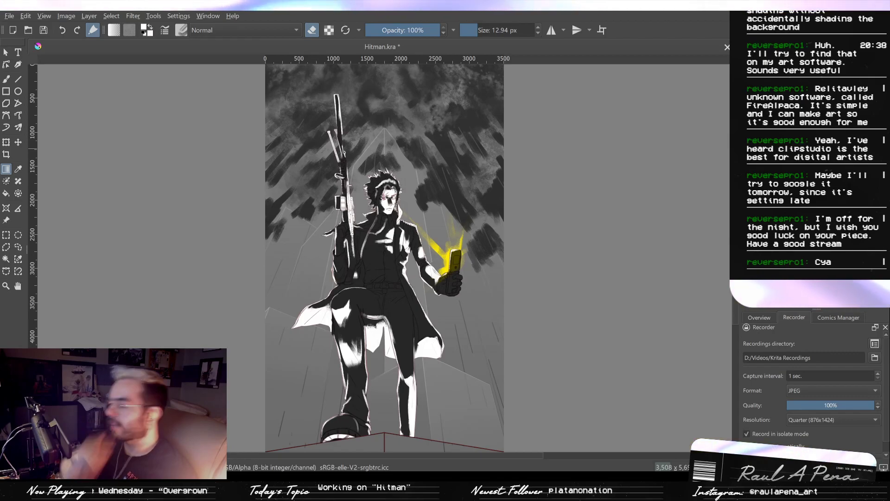
# - Check the white lighting over the legs, coat, torso and face, and save the Hitman illustration
pyautogui.scroll(6, 371, 319)
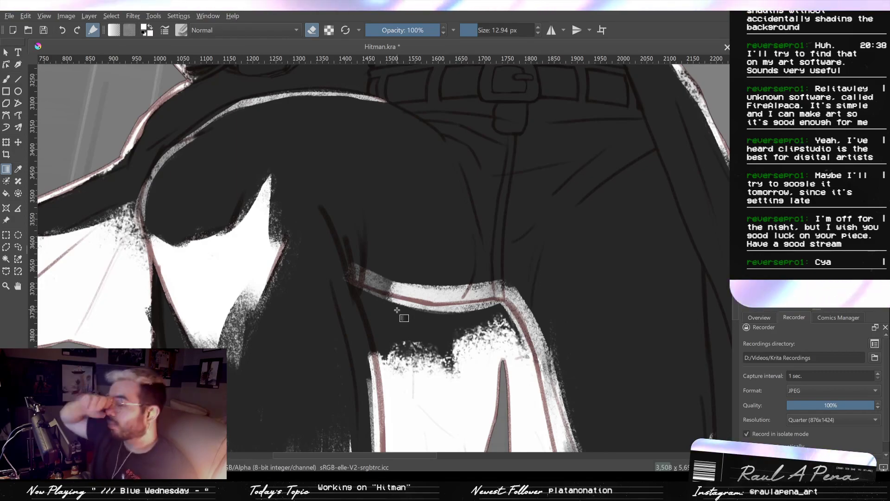
pyautogui.scroll(-3, 367, 130)
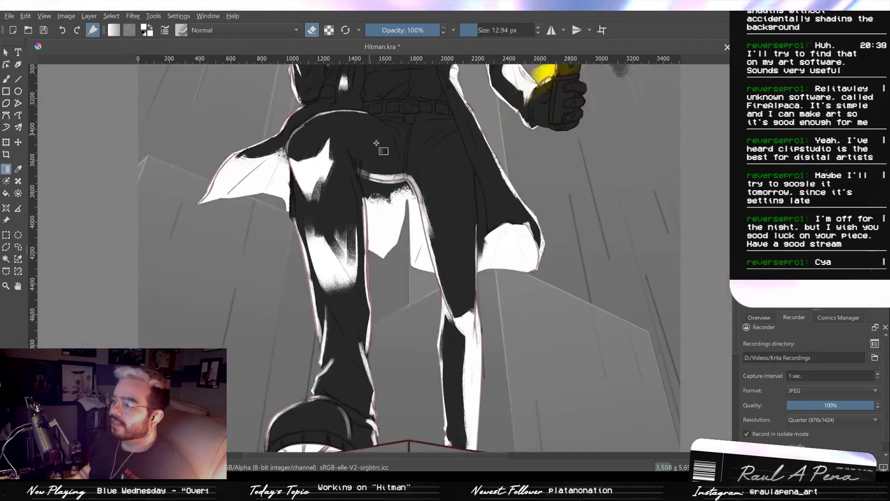
pyautogui.scroll(3, 433, 190)
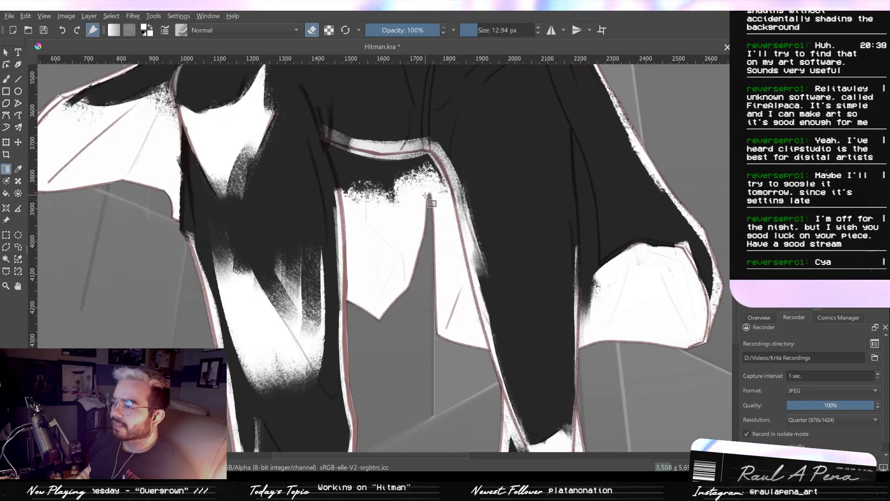
pyautogui.scroll(-1, 426, 196)
pyautogui.moveTo(460, 139)
pyautogui.mouseDown()
pyautogui.moveTo(491, 143)
pyautogui.moveTo(525, 309)
pyautogui.moveTo(541, 341)
pyautogui.mouseUp()
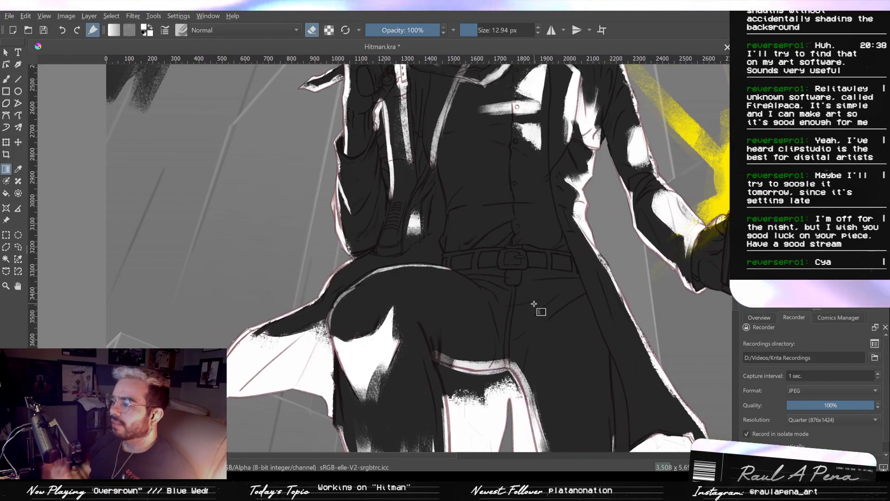
pyautogui.moveTo(537, 151); pyautogui.dragTo(543, 224)
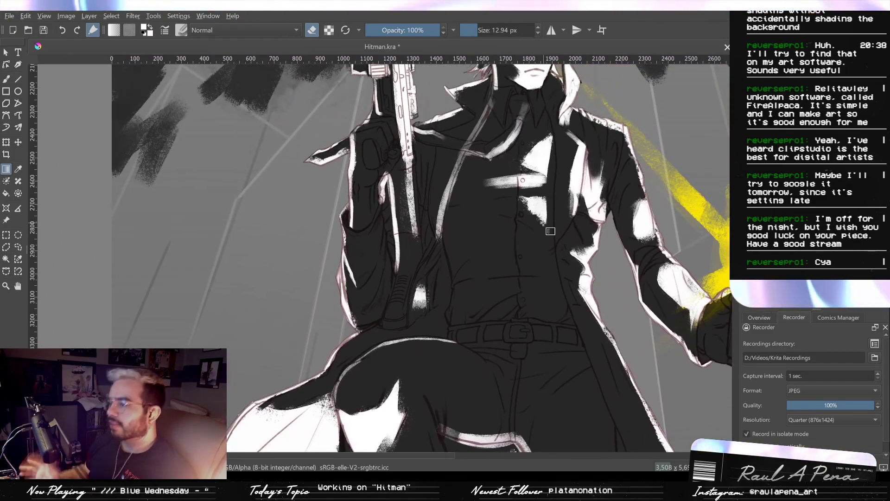
pyautogui.moveTo(537, 151); pyautogui.dragTo(421, 171)
pyautogui.scroll(-3, 459, 254)
pyautogui.scroll(2, 421, 171)
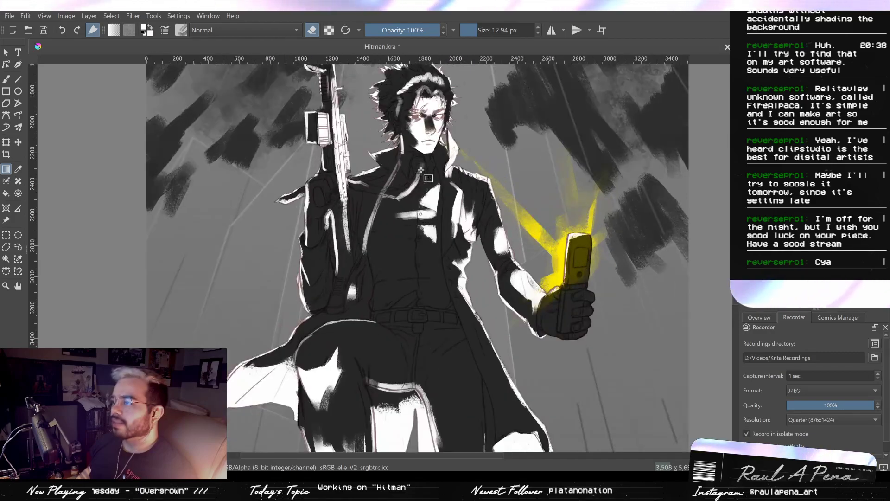
pyautogui.scroll(-1, 421, 170)
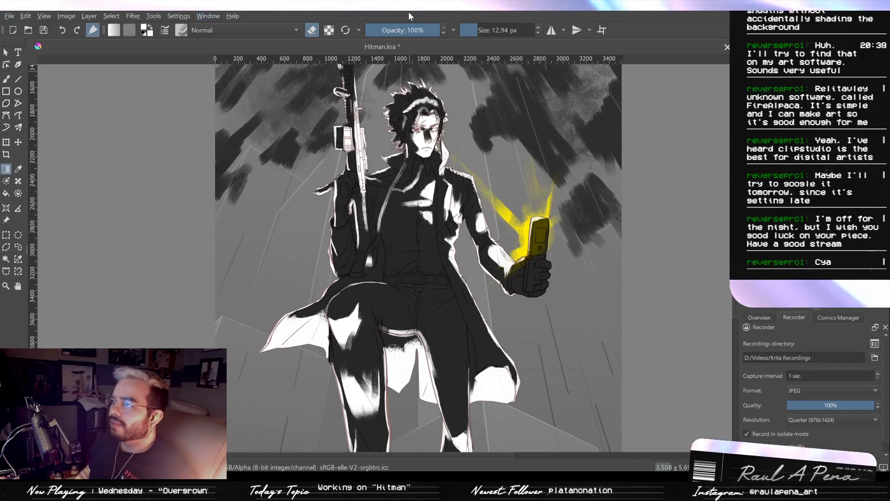
pyautogui.hotkey('ctrl', 's')
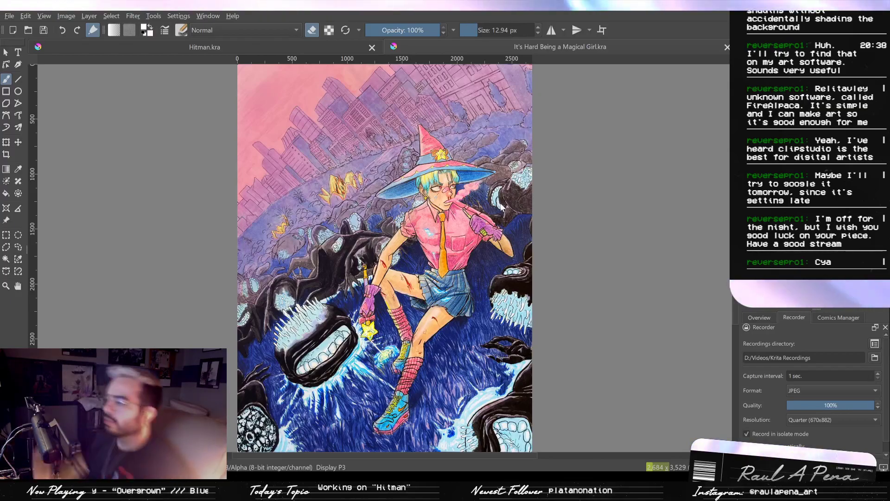
# - Examine the coloured figure, monsters and background in the "It's Hard Being a Magical Girl" illustration, and close that document
pyautogui.scroll(3, 477, 323)
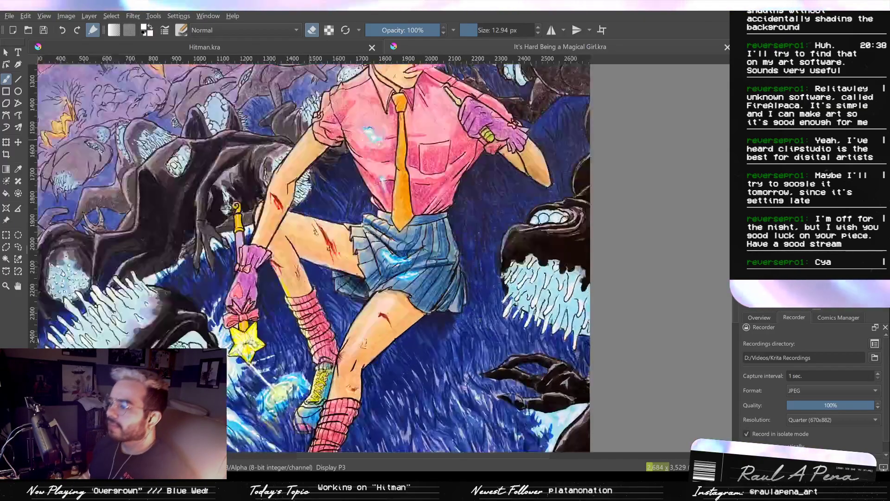
pyautogui.scroll(-1, 476, 323)
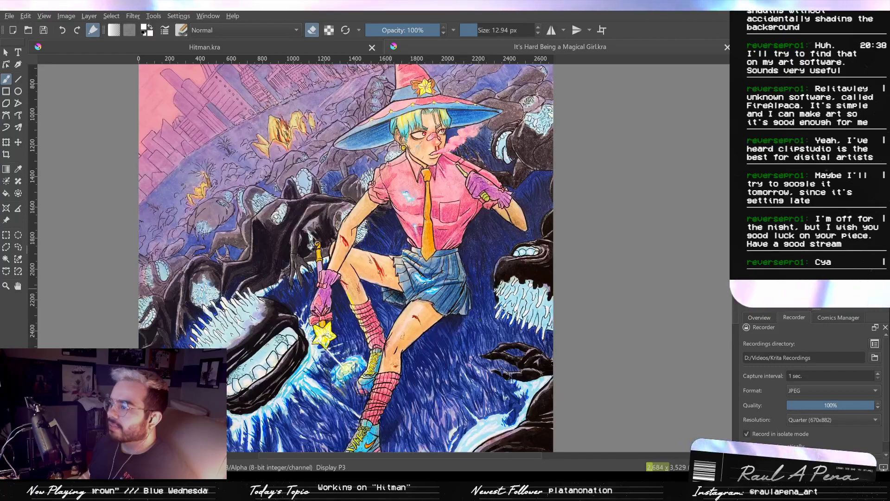
pyautogui.scroll(1, 374, 183)
pyautogui.scroll(-2, 352, 274)
pyautogui.scroll(2, 360, 270)
pyautogui.moveTo(396, 449); pyautogui.dragTo(424, 398)
pyautogui.moveTo(447, 353); pyautogui.dragTo(426, 420)
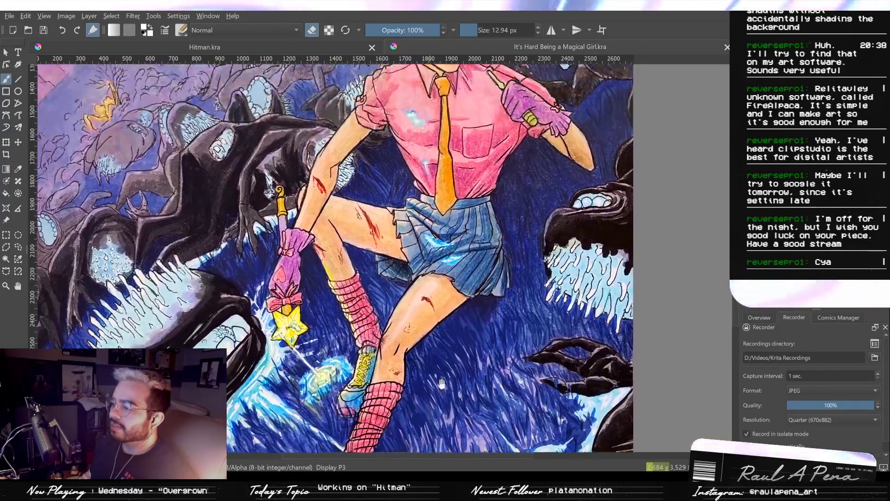
pyautogui.moveTo(465, 315); pyautogui.dragTo(452, 374)
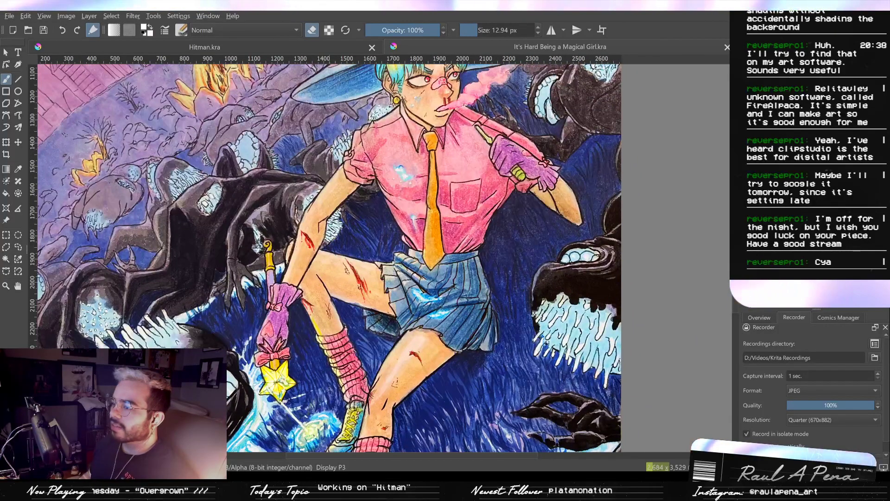
pyautogui.scroll(-2, 477, 324)
pyautogui.moveTo(438, 306); pyautogui.dragTo(432, 239)
pyautogui.moveTo(469, 200); pyautogui.dragTo(469, 259)
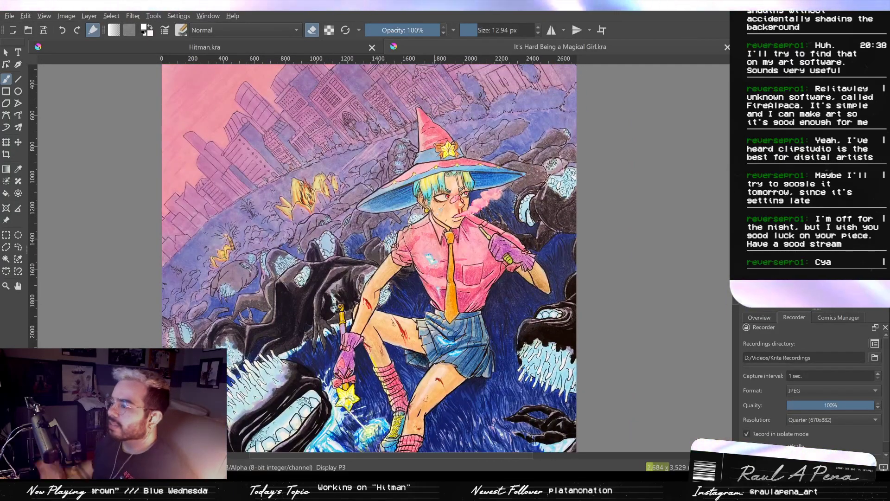
pyautogui.scroll(-1, 444, 143)
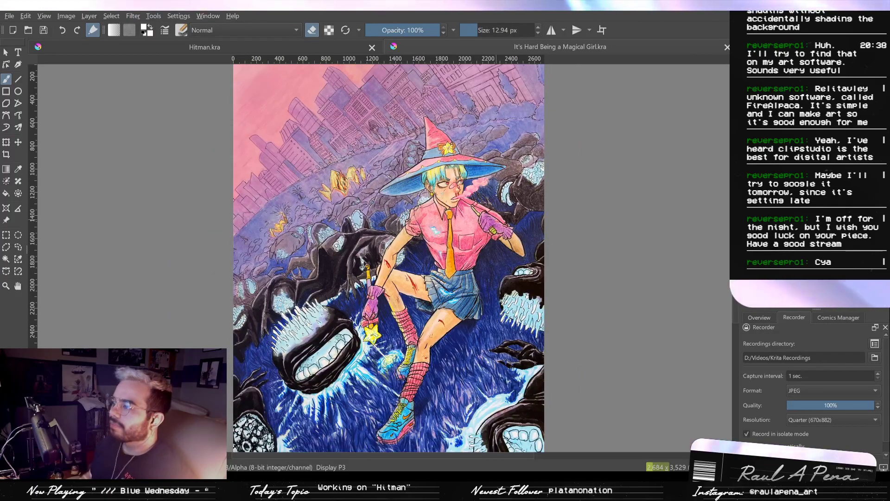
pyautogui.click(727, 48)
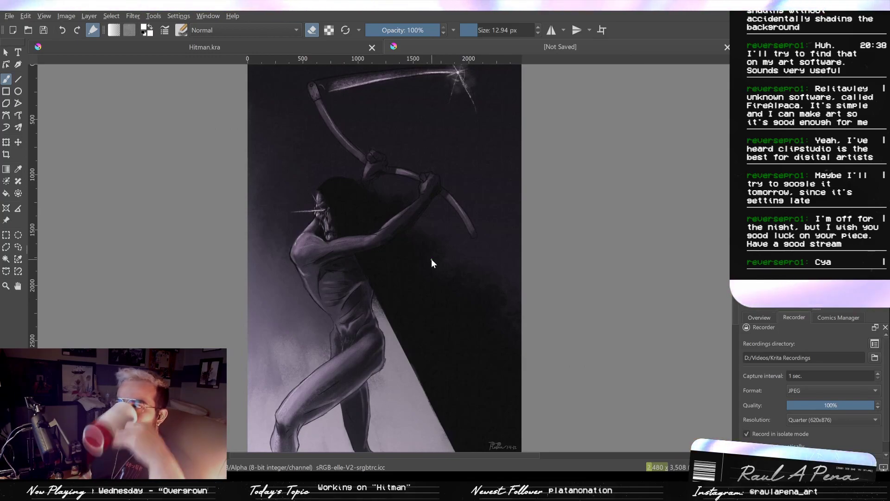
# - Examine the light and shadow on the scythe-wielding figure's head, arms, torso and legs in the unsaved dark purple painting
pyautogui.scroll(6, 431, 258)
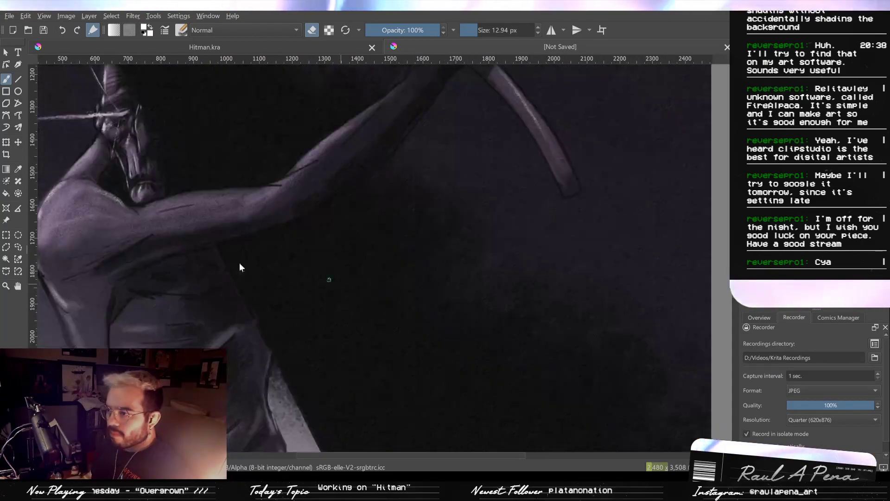
pyautogui.scroll(-6, 107, 243)
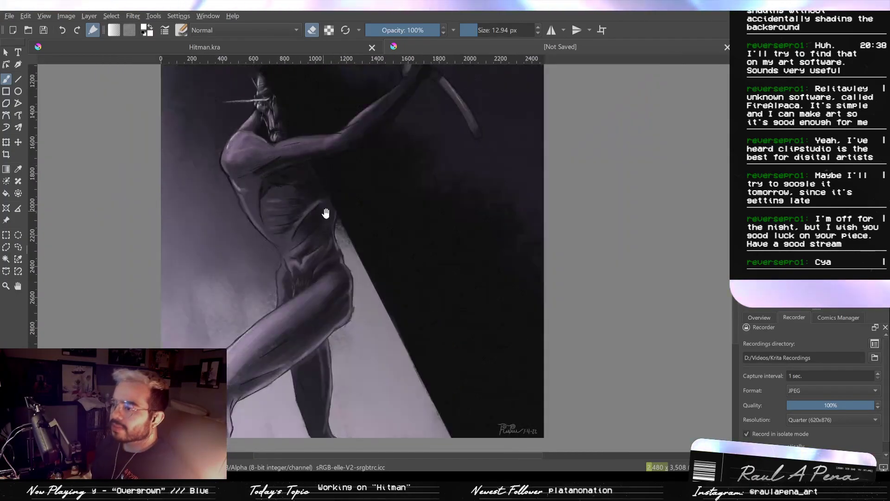
pyautogui.moveTo(326, 213); pyautogui.dragTo(363, 282)
pyautogui.scroll(-1, 374, 246)
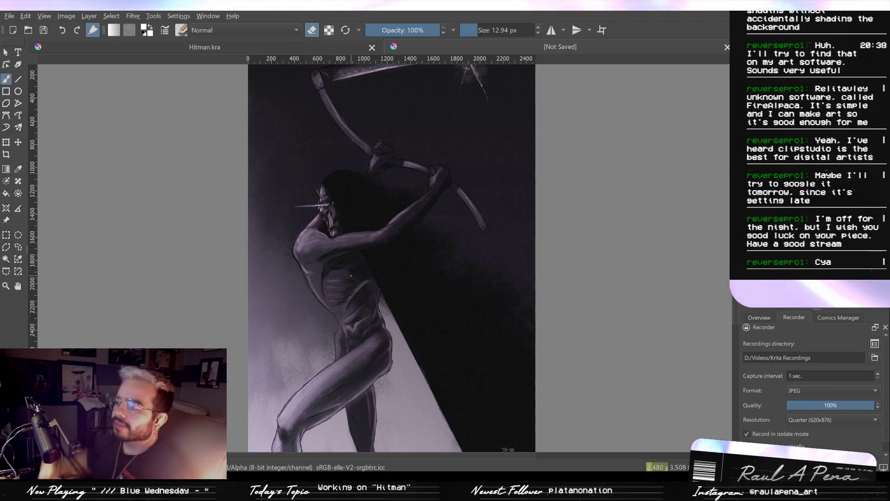
pyautogui.moveTo(453, 275); pyautogui.dragTo(482, 294)
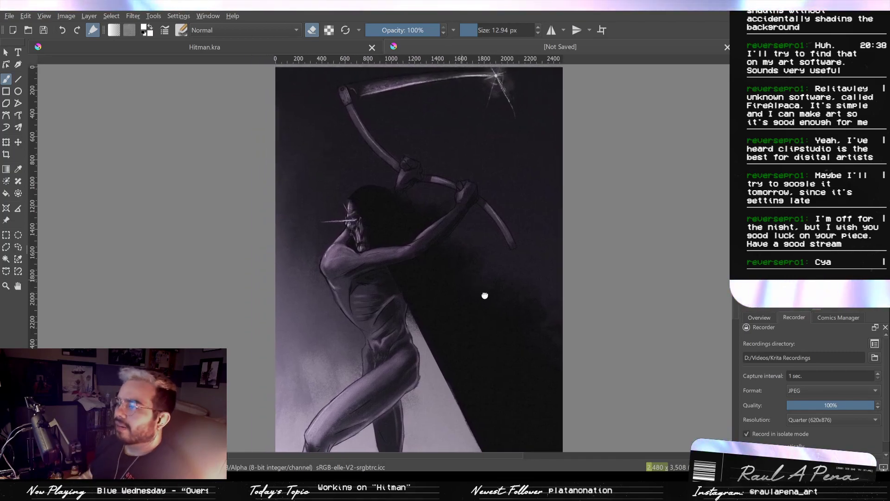
pyautogui.scroll(2, 483, 294)
pyautogui.moveTo(561, 363); pyautogui.dragTo(574, 255)
pyautogui.scroll(-1, 564, 257)
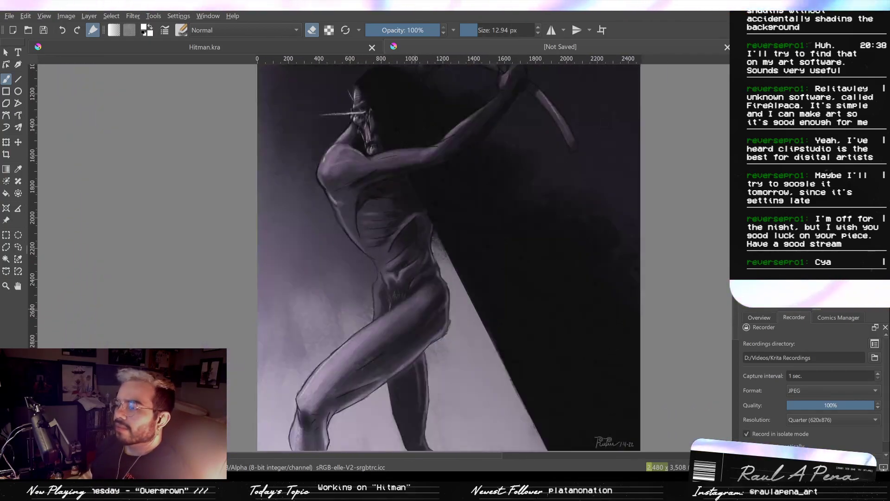
pyautogui.moveTo(423, 318); pyautogui.dragTo(461, 286)
pyautogui.moveTo(498, 264); pyautogui.dragTo(475, 433)
pyautogui.scroll(-2, 474, 323)
pyautogui.scroll(1, 474, 323)
pyautogui.moveTo(518, 306); pyautogui.dragTo(551, 218)
pyautogui.scroll(3, 524, 275)
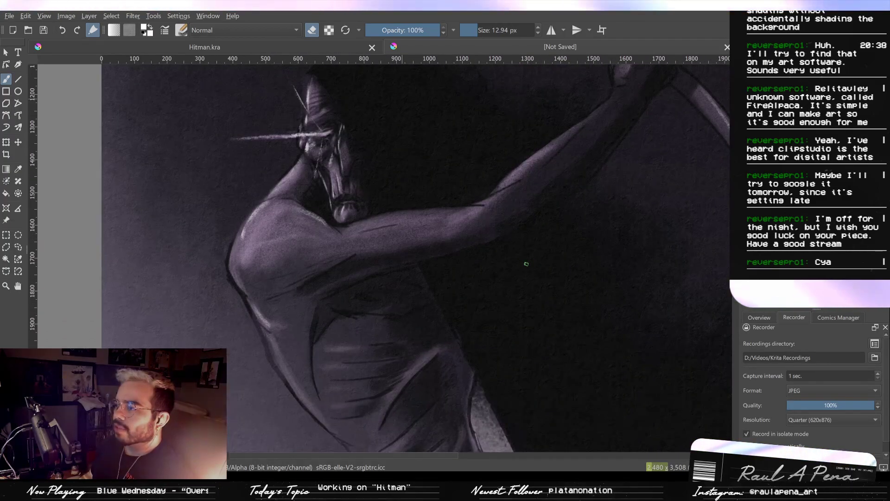
pyautogui.scroll(-3, 526, 264)
pyautogui.moveTo(503, 302); pyautogui.dragTo(504, 233)
pyautogui.moveTo(459, 336); pyautogui.dragTo(463, 311)
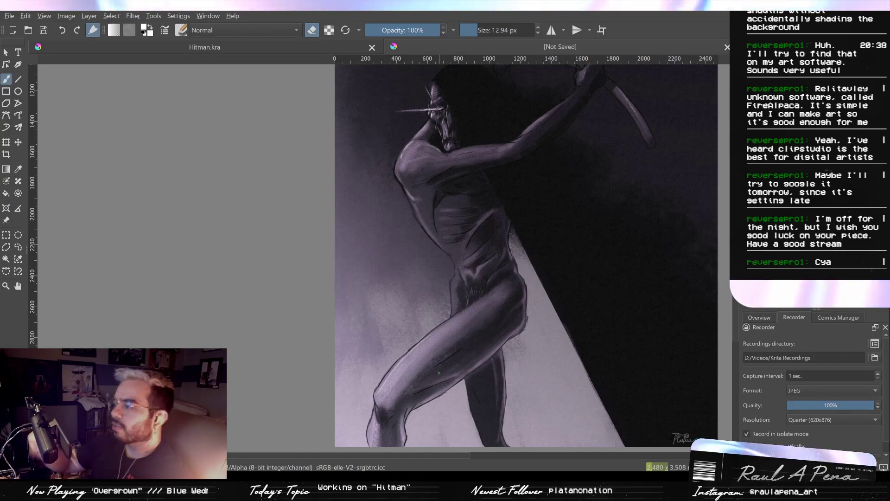
pyautogui.scroll(2, 498, 189)
pyautogui.scroll(-2, 498, 187)
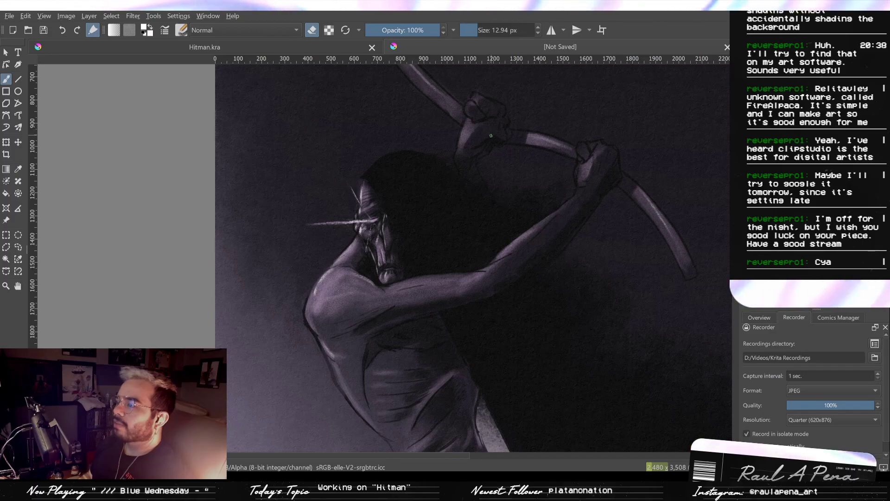
# - Examine the scythe-wielding figure's shading and overall composition in the unsaved dark purple painting, and close that document
pyautogui.scroll(-3, 501, 191)
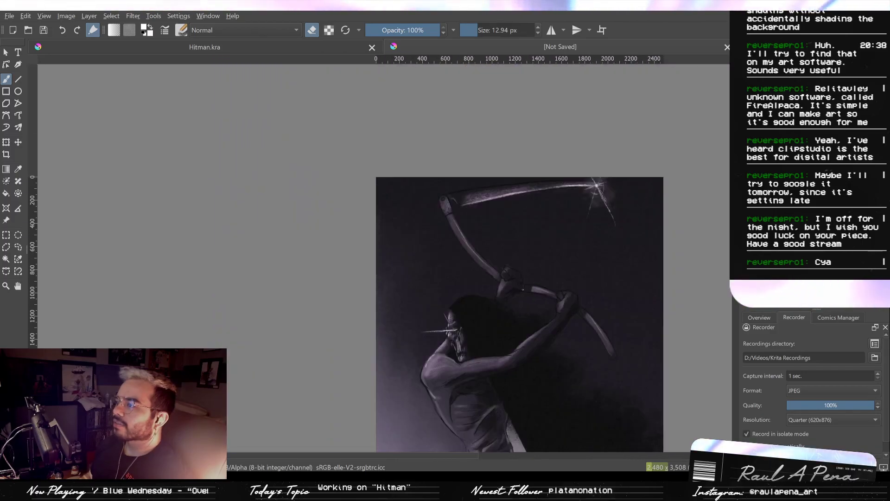
pyautogui.moveTo(517, 317); pyautogui.dragTo(489, 222)
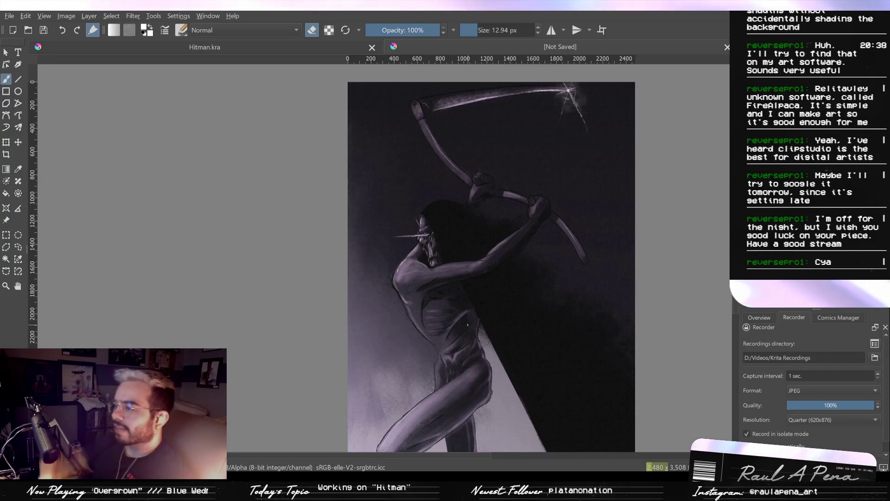
pyautogui.scroll(4, 467, 325)
pyautogui.scroll(1, 432, 190)
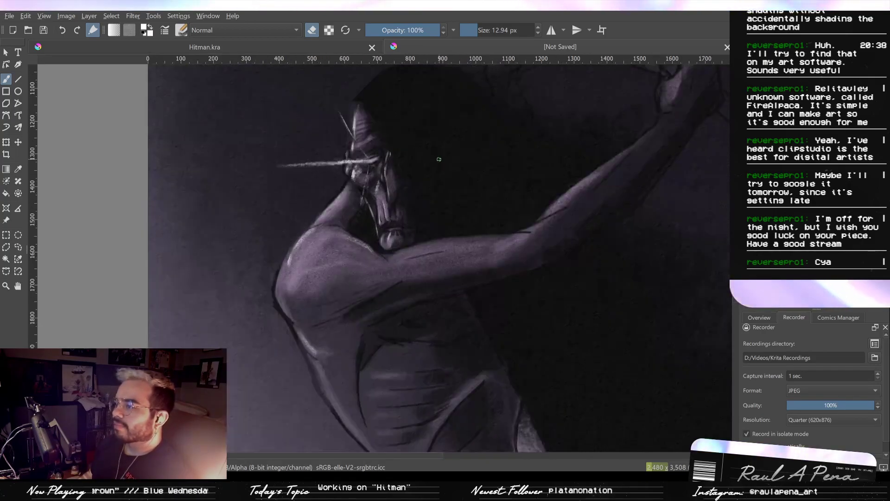
pyautogui.scroll(-2, 492, 99)
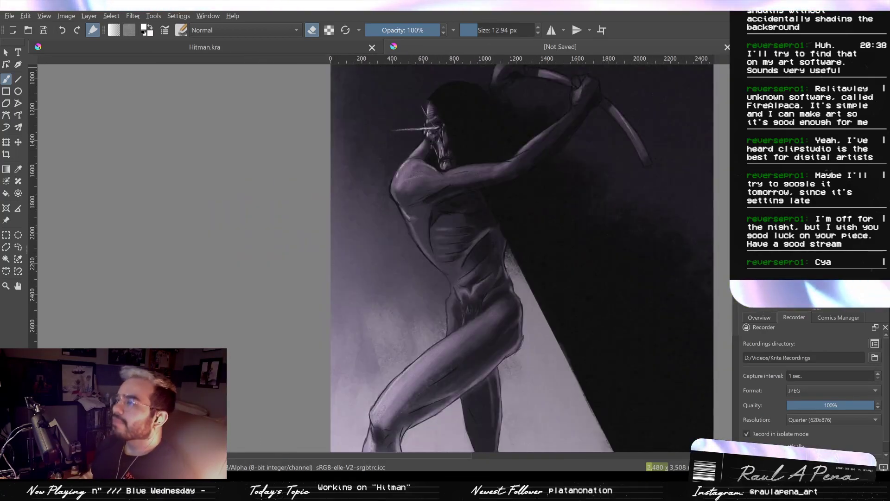
pyautogui.click(728, 47)
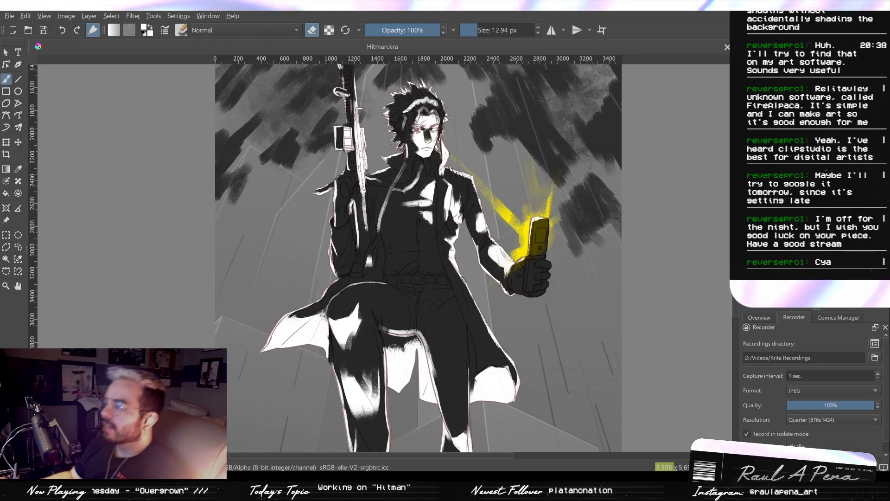
# - Activate the Gradient tool and bring the whole Hitman illustration into view
pyautogui.press('g')
pyautogui.moveTo(409, 309)
pyautogui.mouseDown()
pyautogui.moveTo(464, 200)
pyautogui.moveTo(487, 192)
pyautogui.moveTo(469, 294)
pyautogui.moveTo(483, 207)
pyautogui.moveTo(481, 295)
pyautogui.mouseUp()
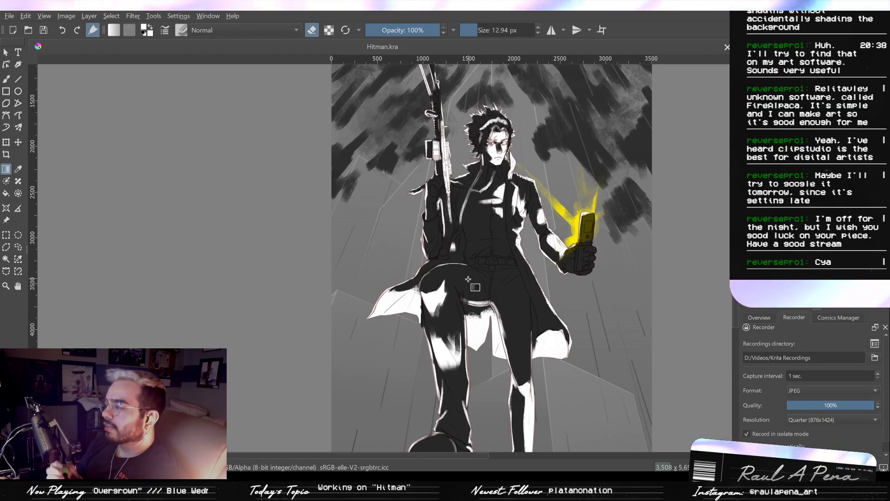
pyautogui.press('2')
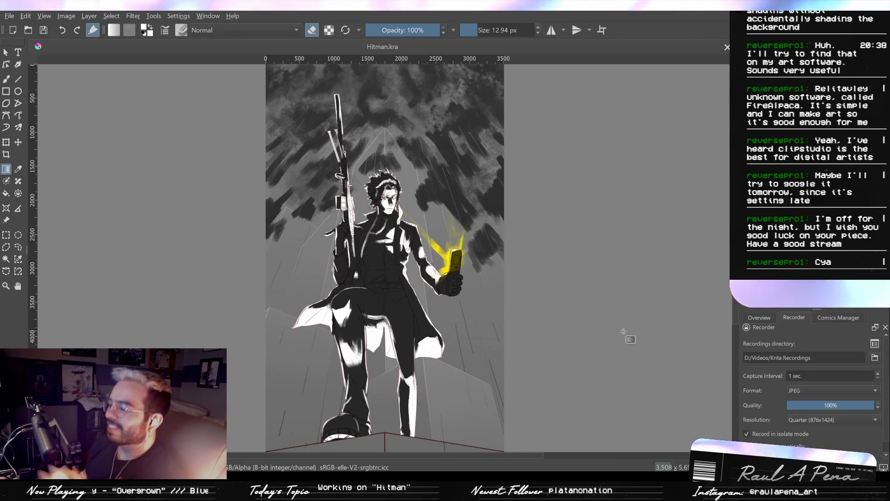
# - Examine the white lighting on the Hitman figure's boots, legs, coat and torso, and show only the canvas without the interface
pyautogui.scroll(4, 333, 332)
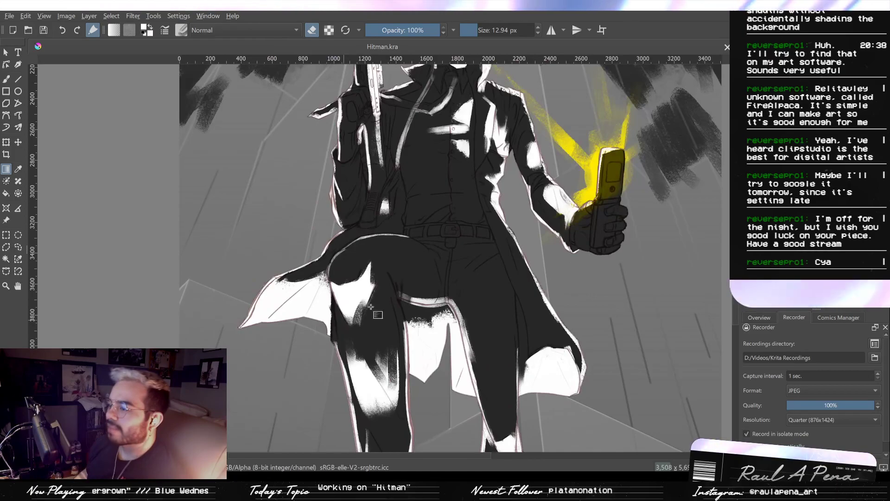
pyautogui.moveTo(465, 348); pyautogui.dragTo(435, 227)
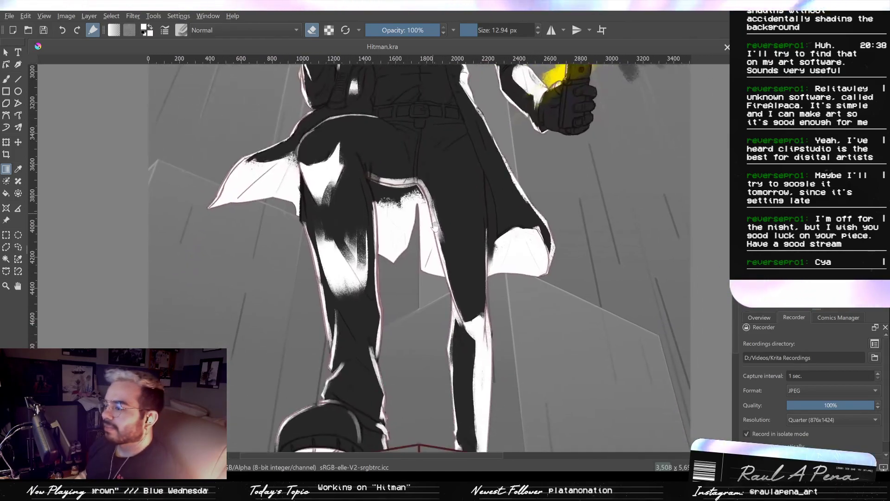
pyautogui.moveTo(468, 416); pyautogui.dragTo(419, 251)
pyautogui.moveTo(413, 200); pyautogui.dragTo(421, 313)
pyautogui.moveTo(424, 171); pyautogui.dragTo(448, 315)
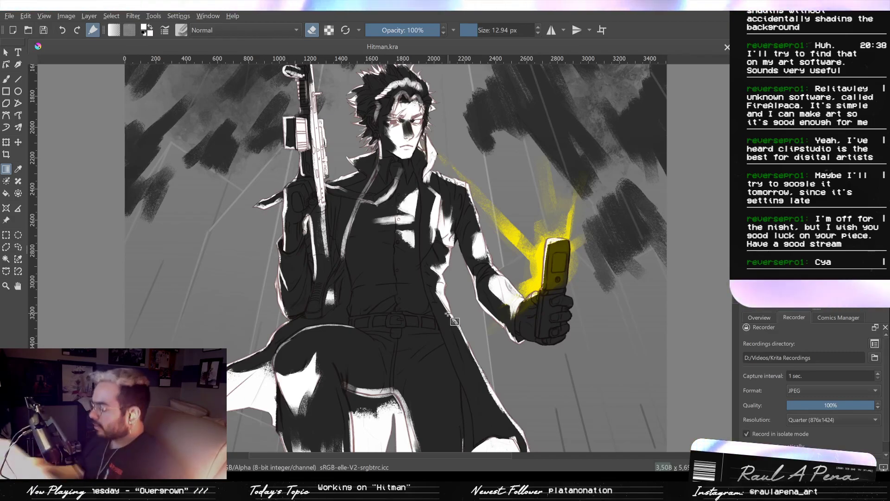
pyautogui.press('Tab')
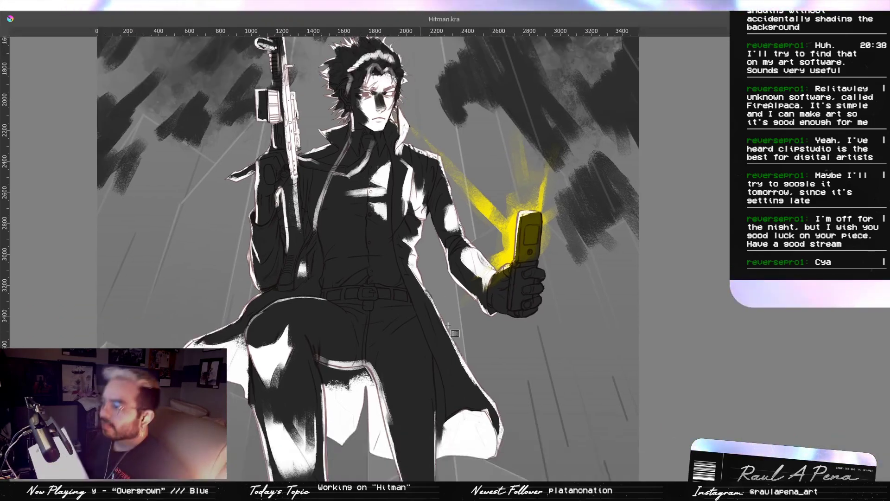
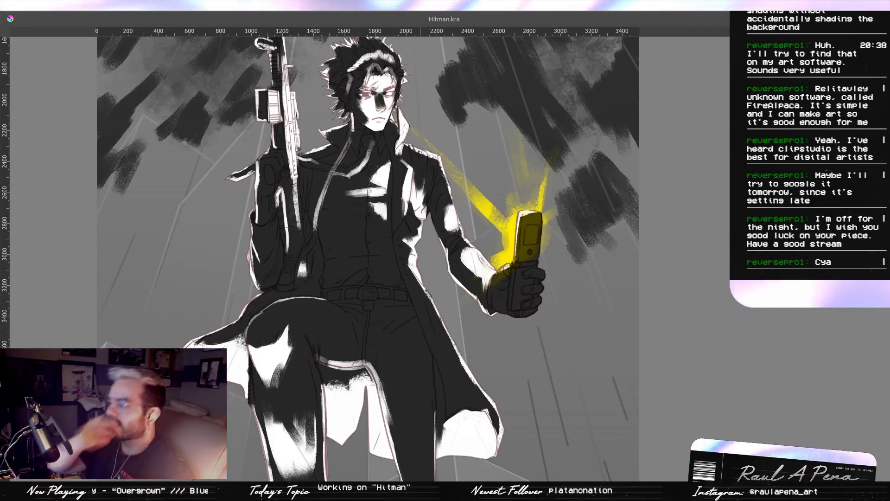
# - Bring back the interface and examine the lighting on the Hitman figure's rifle, head, torso and shoulder
pyautogui.press('Tab')
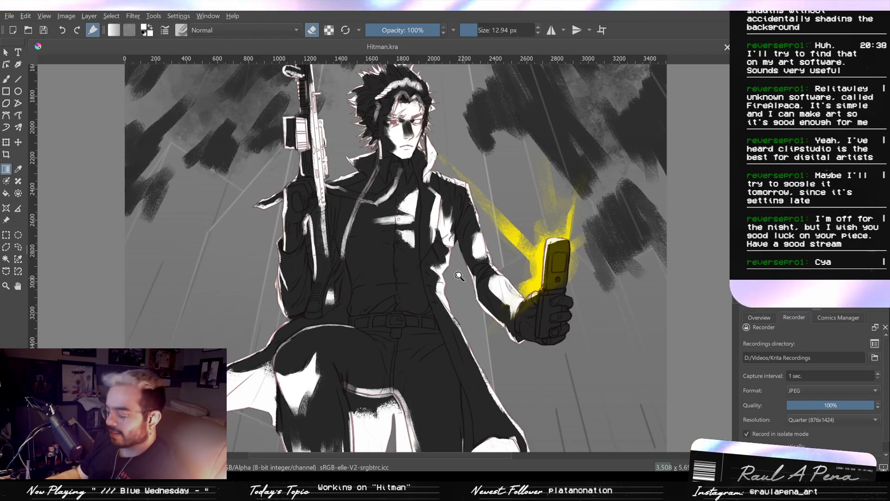
pyautogui.scroll(-1, 452, 274)
pyautogui.moveTo(478, 284); pyautogui.dragTo(554, 384)
pyautogui.moveTo(607, 213); pyautogui.dragTo(560, 374)
pyautogui.moveTo(550, 298); pyautogui.dragTo(590, 370)
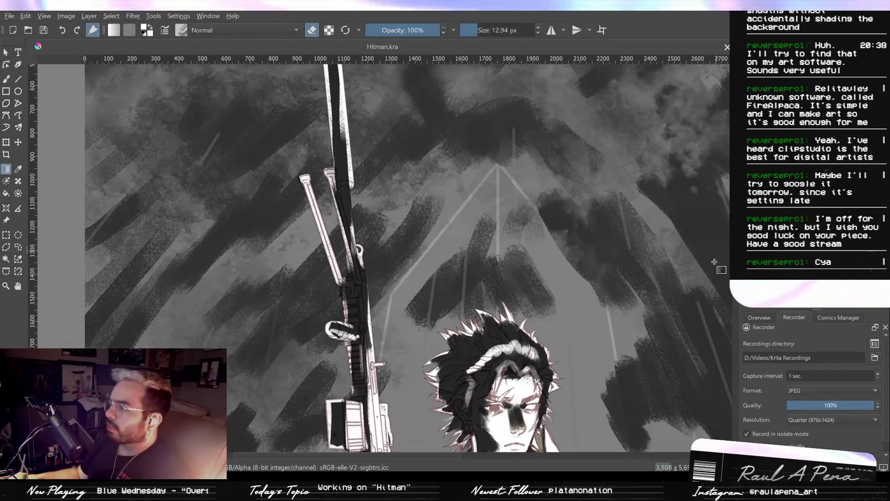
pyautogui.moveTo(718, 225); pyautogui.dragTo(682, 298)
pyautogui.moveTo(696, 370); pyautogui.dragTo(618, 176)
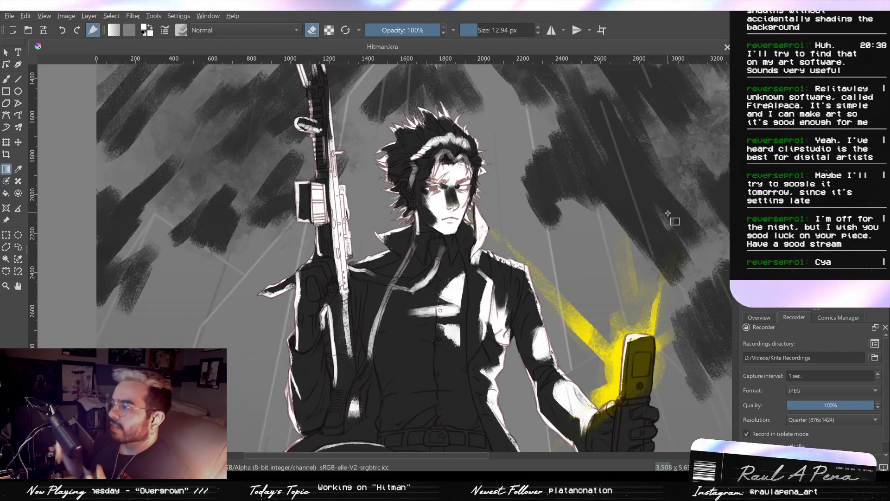
pyautogui.moveTo(476, 374)
pyautogui.mouseDown()
pyautogui.moveTo(499, 323)
pyautogui.moveTo(523, 298)
pyautogui.moveTo(477, 342)
pyautogui.moveTo(483, 321)
pyautogui.moveTo(464, 302)
pyautogui.moveTo(467, 285)
pyautogui.moveTo(471, 368)
pyautogui.mouseUp()
pyautogui.moveTo(466, 266); pyautogui.dragTo(478, 373)
pyautogui.moveTo(461, 334); pyautogui.dragTo(469, 290)
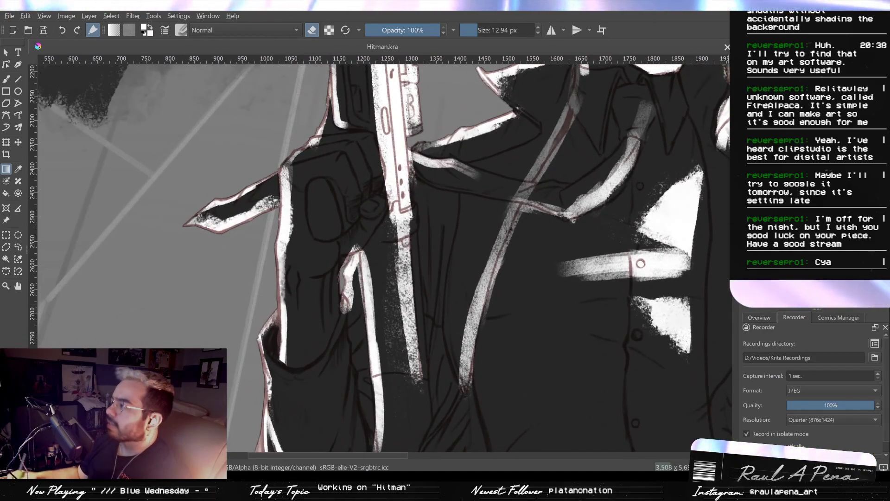
# - Paint a thin white rim light along the lower edge of the coat's shoulder flap beside the rifle
pyautogui.moveTo(545, 229)
pyautogui.mouseDown()
pyautogui.moveTo(553, 300)
pyautogui.moveTo(553, 208)
pyautogui.mouseUp()
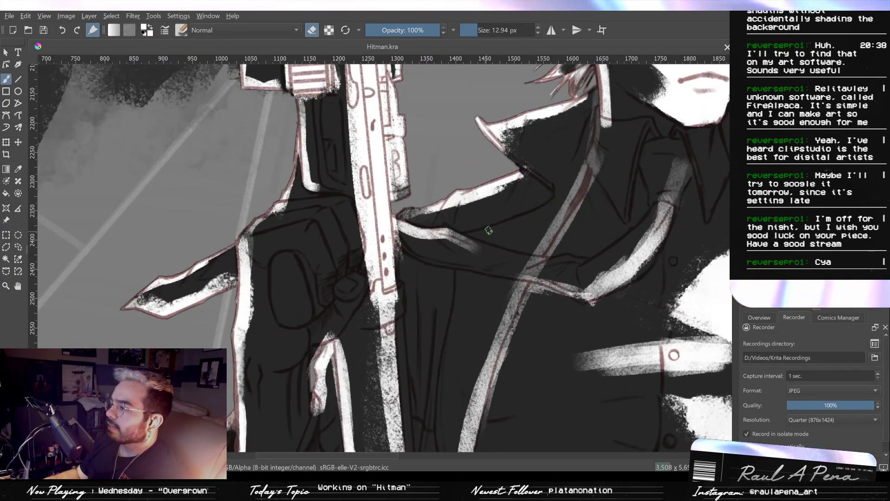
pyautogui.moveTo(394, 108); pyautogui.dragTo(394, 119)
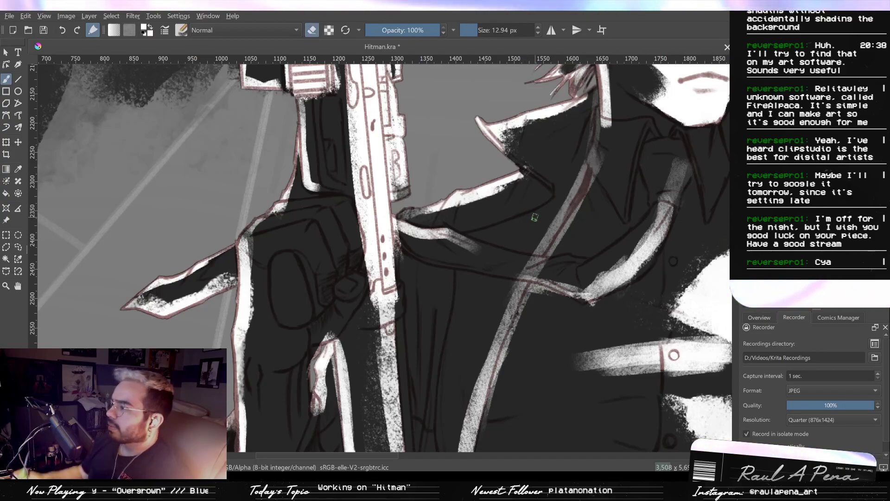
pyautogui.moveTo(555, 191); pyautogui.dragTo(552, 200)
pyautogui.press('e')
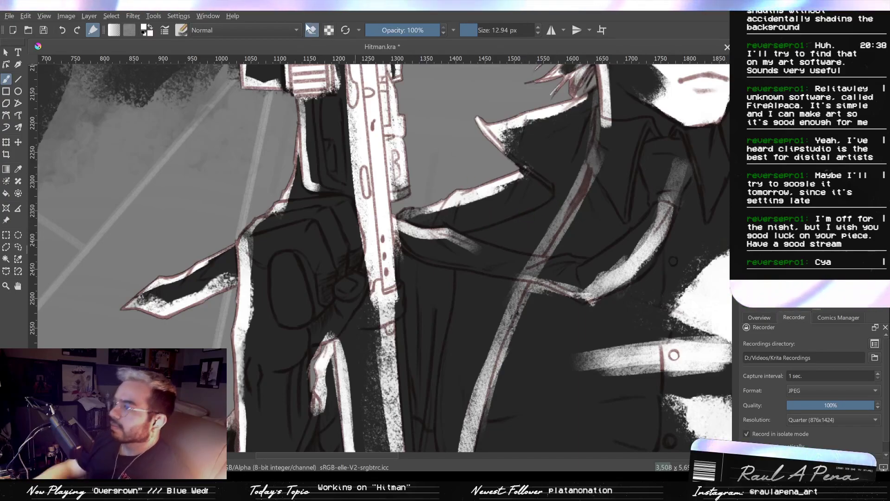
pyautogui.moveTo(553, 198)
pyautogui.mouseDown()
pyautogui.moveTo(469, 229)
pyautogui.moveTo(552, 199)
pyautogui.mouseUp()
pyautogui.hotkey('ctrl', 'z')
pyautogui.press('/')
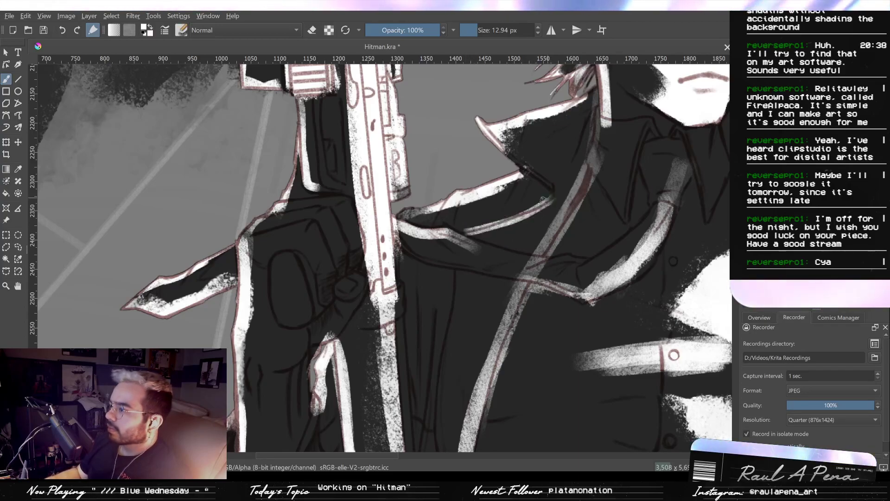
# - Erase the excess white along the shoulder flap's lower edge to thin its rim light into a clean line
pyautogui.moveTo(496, 219); pyautogui.dragTo(499, 217)
pyautogui.hotkey('ctrl', 'z')
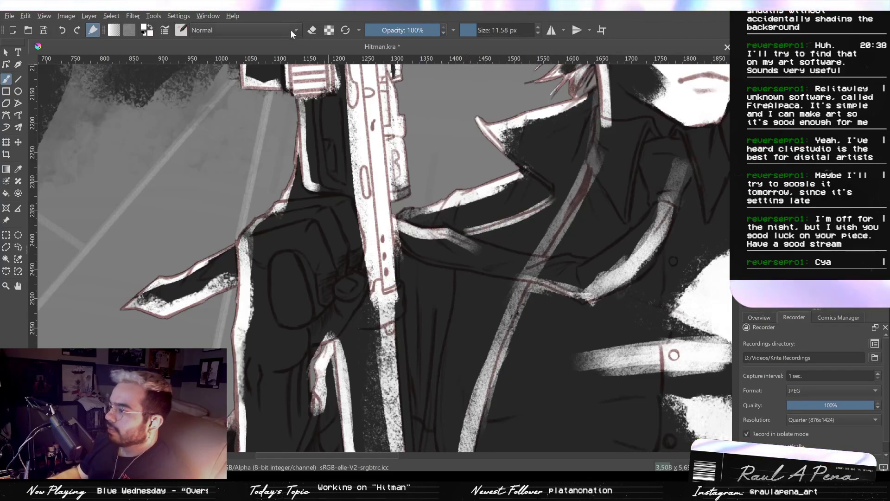
pyautogui.click(312, 30)
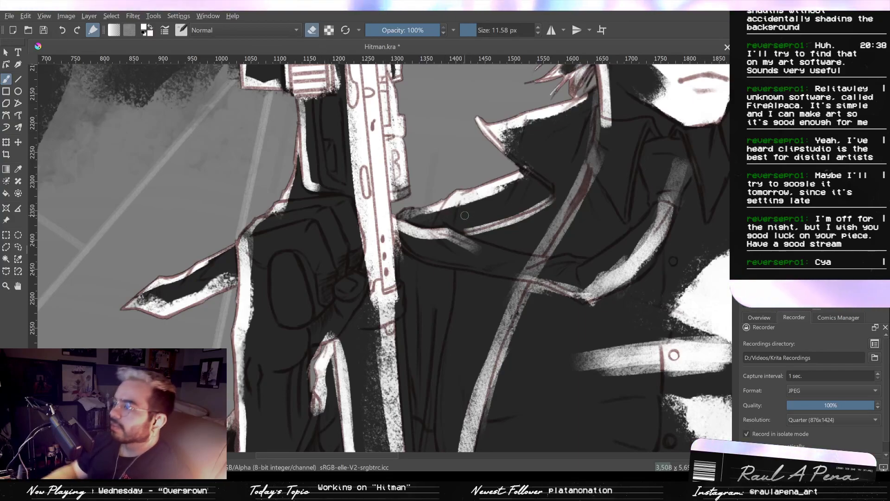
pyautogui.moveTo(497, 221); pyautogui.dragTo(551, 194)
pyautogui.hotkey('ctrl', 'z')
pyautogui.press('e')
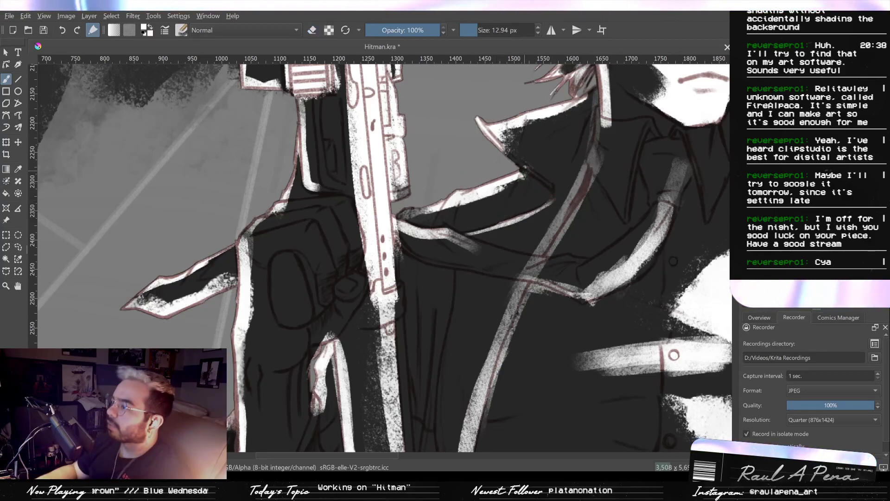
# - Paint a tapered white fold highlight running down from the shoulder flap's corner and trim it with the eraser
pyautogui.press('/')
pyautogui.moveTo(521, 174); pyautogui.dragTo(500, 211)
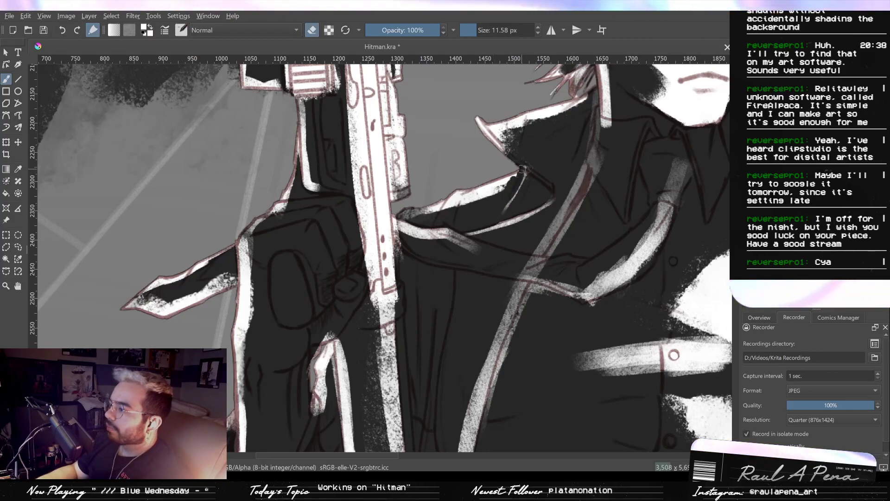
pyautogui.hotkey('ctrl', 'z')
pyautogui.moveTo(516, 172); pyautogui.dragTo(496, 209)
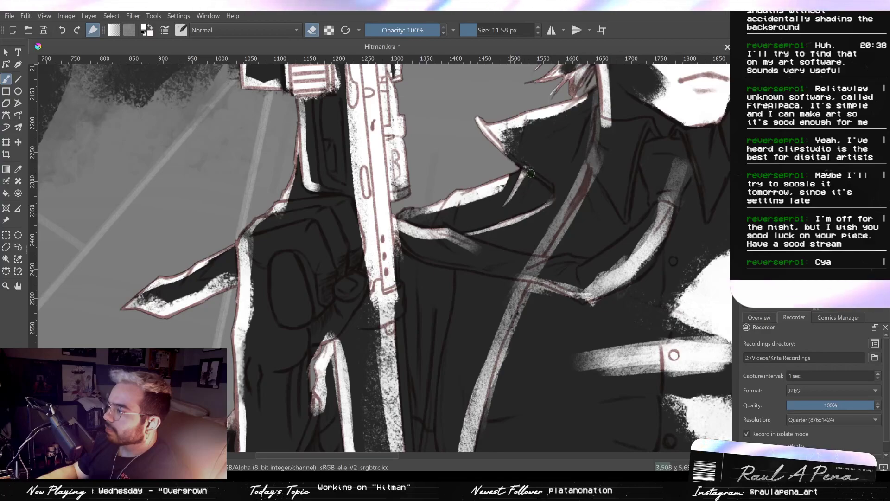
pyautogui.press('/')
pyautogui.moveTo(528, 172); pyautogui.dragTo(498, 185)
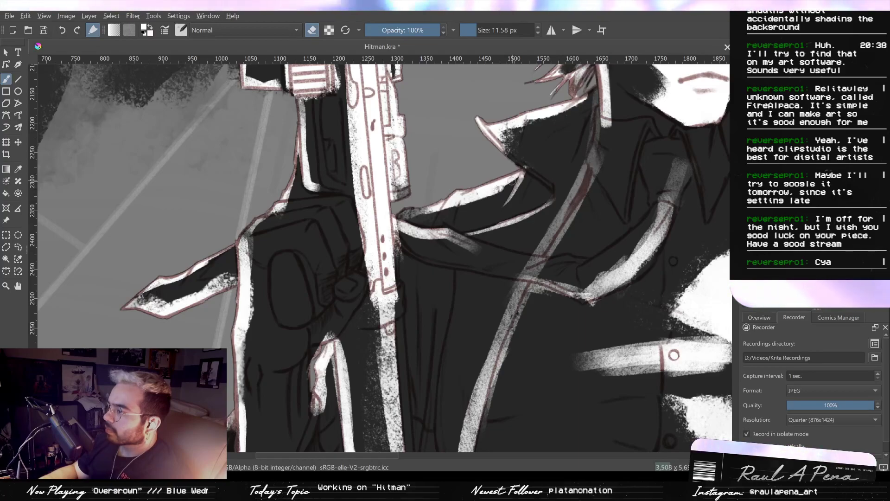
pyautogui.moveTo(505, 187); pyautogui.dragTo(515, 180)
pyautogui.hotkey('ctrl', 'z')
# - Erase the broad white area under the shoulder flap's upper edge down to a narrow rim with a small fold notch
pyautogui.scroll(3, 511, 186)
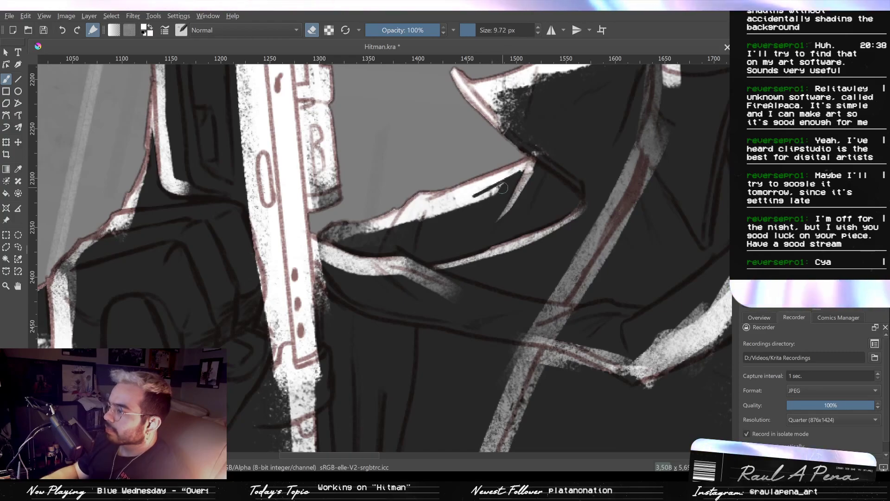
pyautogui.moveTo(453, 206); pyautogui.dragTo(432, 214)
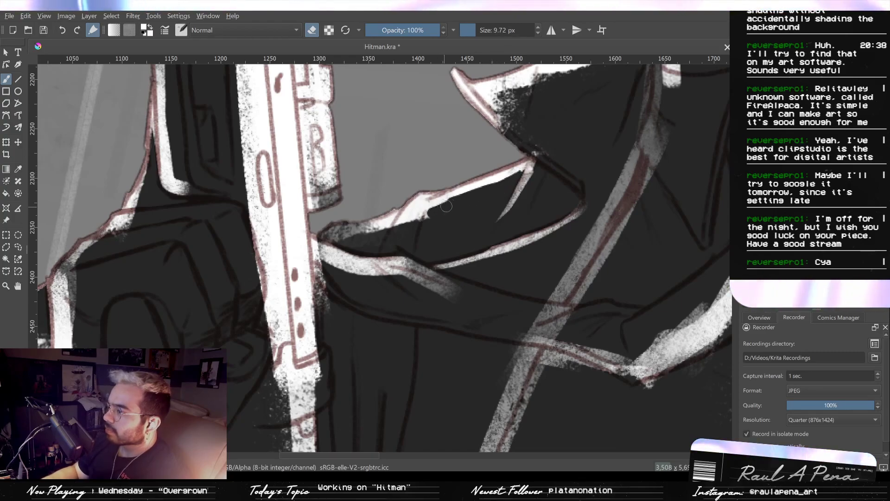
pyautogui.moveTo(428, 219); pyautogui.dragTo(437, 205)
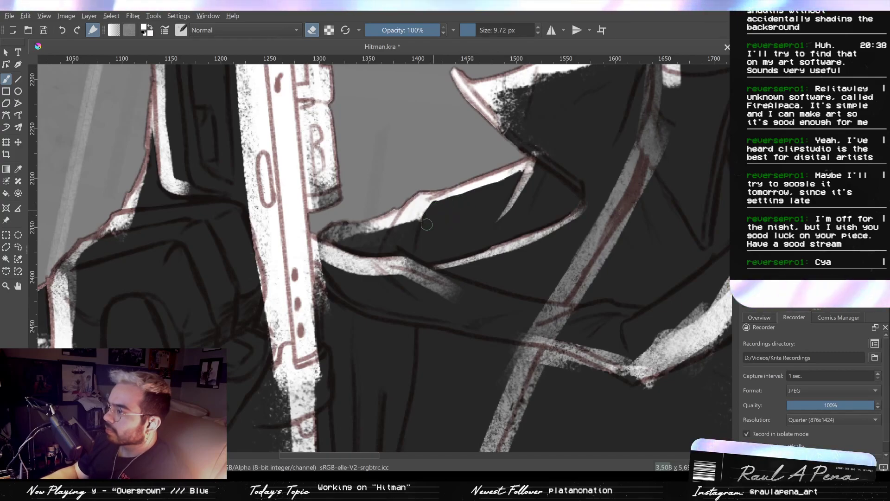
pyautogui.moveTo(417, 213); pyautogui.dragTo(415, 219)
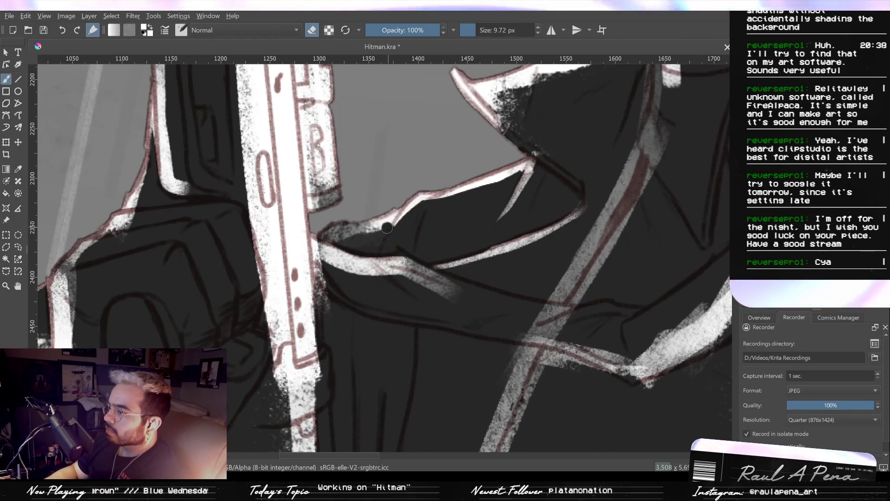
pyautogui.keyDown('shift'); pyautogui.moveTo(391, 222); pyautogui.dragTo(362, 237); pyautogui.keyUp('shift')
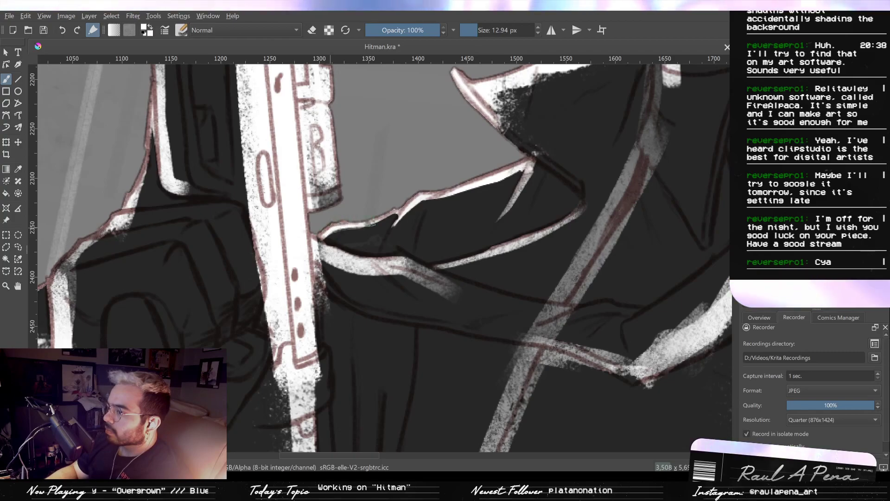
# - Add a short white accent on the coat fold and erase the soft white smear below the shoulder flap
pyautogui.moveTo(399, 200)
pyautogui.keyDown('ctrl'); pyautogui.mouseDown()
pyautogui.moveTo(400, 279)
pyautogui.moveTo(433, 228)
pyautogui.moveTo(437, 171)
pyautogui.mouseUp(); pyautogui.keyUp('ctrl')
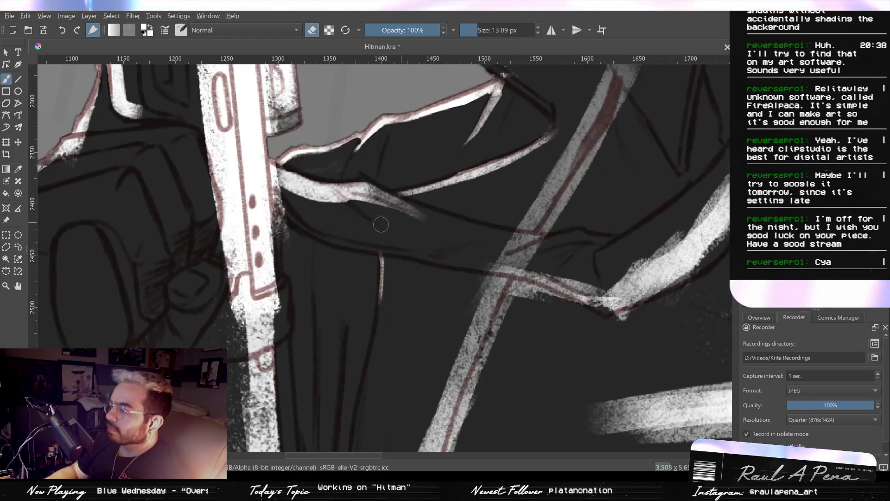
pyautogui.moveTo(384, 208); pyautogui.dragTo(356, 199)
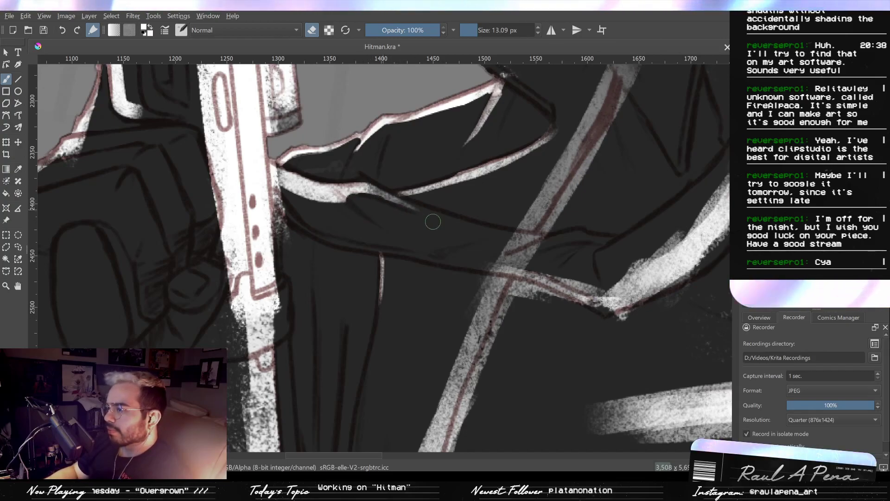
pyautogui.moveTo(368, 187); pyautogui.dragTo(464, 224)
pyautogui.hotkey('ctrl', 'z')
# - Paint a white rim light along the long coat fold from below the shoulder flap to the grey strap highlight
pyautogui.hotkey('ctrl', 'z')
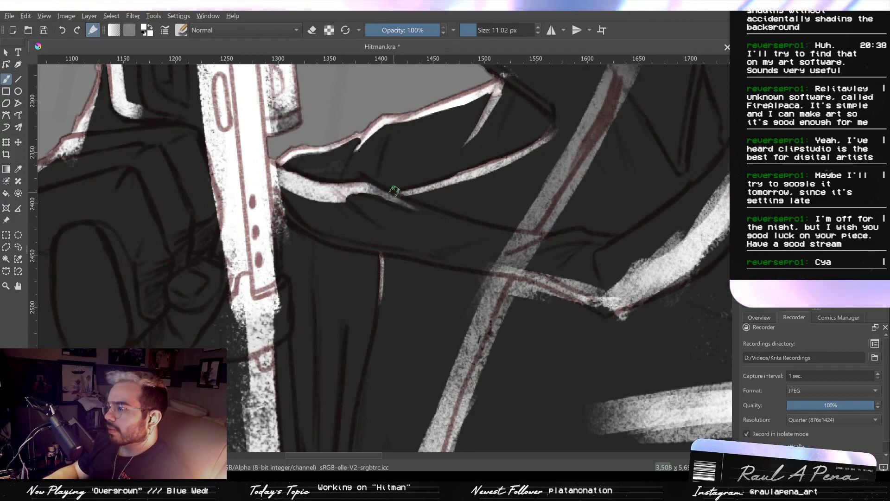
pyautogui.moveTo(384, 196); pyautogui.dragTo(545, 229)
pyautogui.hotkey('ctrl', 'z')
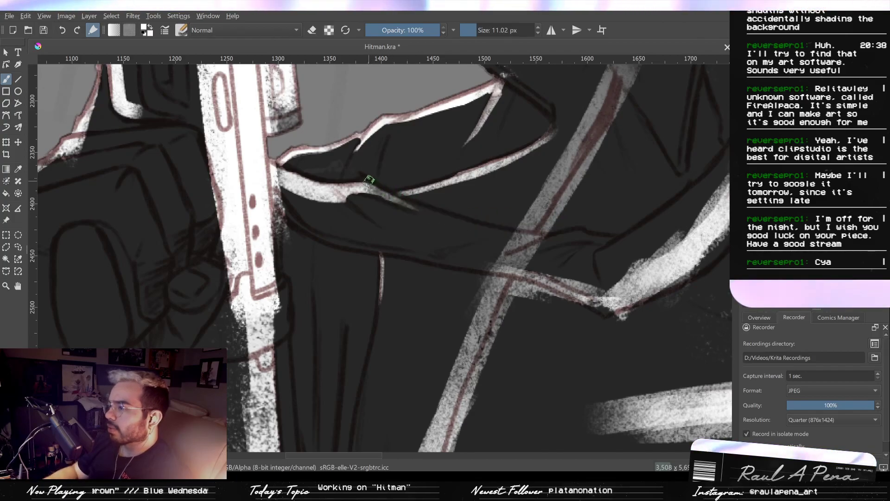
pyautogui.moveTo(369, 184); pyautogui.dragTo(536, 230)
pyautogui.hotkey('ctrl', 'z')
pyautogui.moveTo(371, 185)
pyautogui.mouseDown()
pyautogui.moveTo(447, 218)
pyautogui.moveTo(543, 236)
pyautogui.mouseUp()
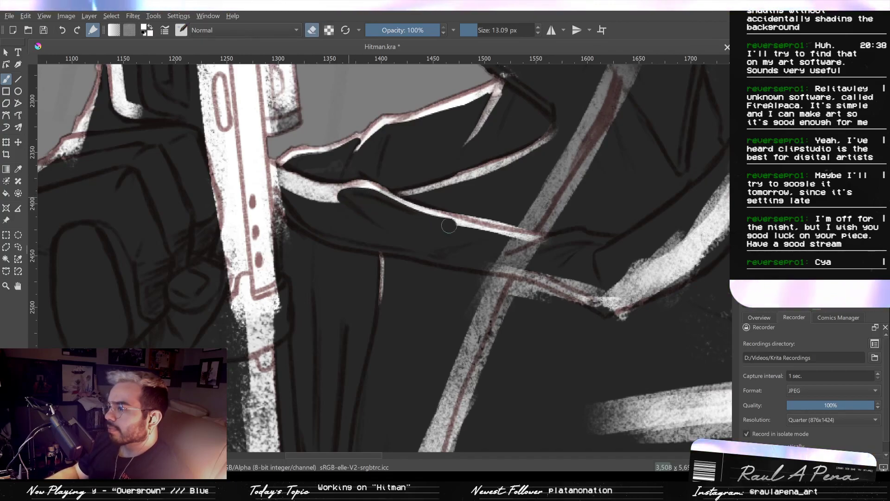
# - Thin the long fold's rim light from below and erase the grey strap highlight where it crosses the fold
pyautogui.moveTo(370, 196); pyautogui.dragTo(531, 236)
pyautogui.moveTo(466, 207)
pyautogui.mouseDown()
pyautogui.moveTo(541, 226)
pyautogui.moveTo(496, 261)
pyautogui.moveTo(552, 272)
pyautogui.mouseUp()
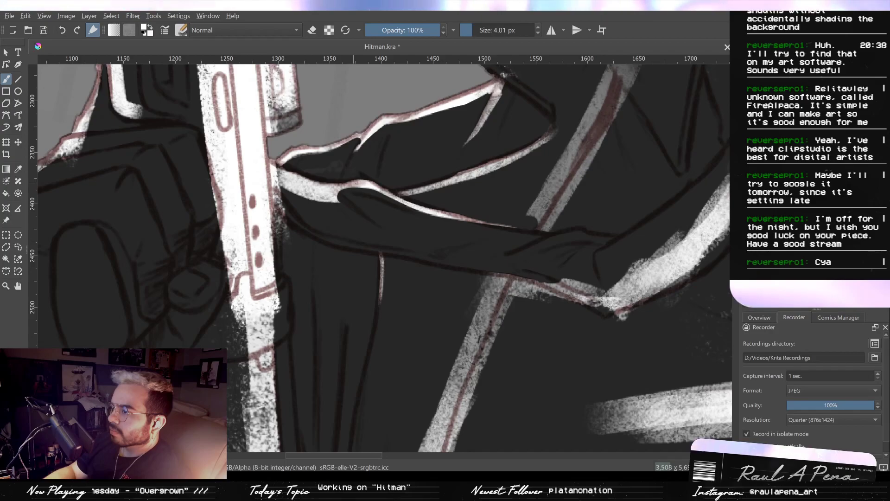
# - Reshape the long fold's rim light into a sharper peak with a fine brush and the eraser
pyautogui.keyDown('shift'); pyautogui.moveTo(353, 183); pyautogui.dragTo(364, 179); pyautogui.keyUp('shift')
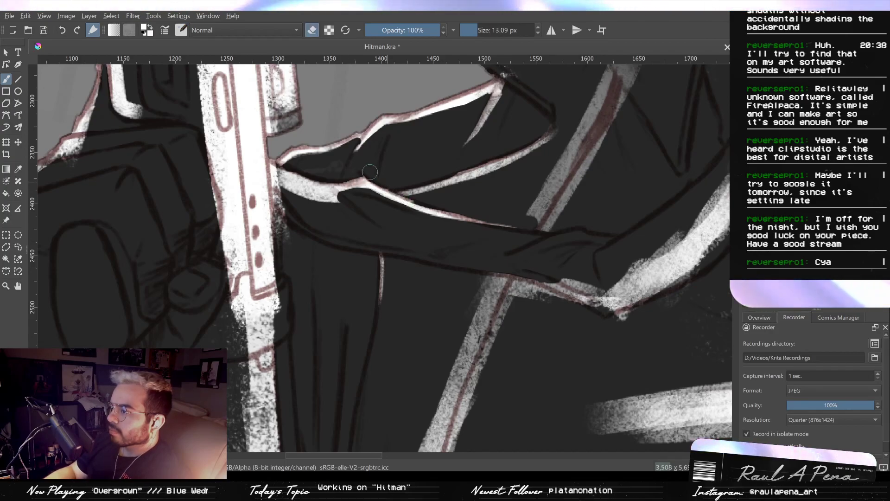
pyautogui.keyDown('ctrl'); pyautogui.moveTo(367, 161); pyautogui.dragTo(425, 278); pyautogui.keyUp('ctrl')
pyautogui.moveTo(399, 217); pyautogui.dragTo(389, 200)
pyautogui.moveTo(318, 158); pyautogui.dragTo(438, 313)
pyautogui.press('/')
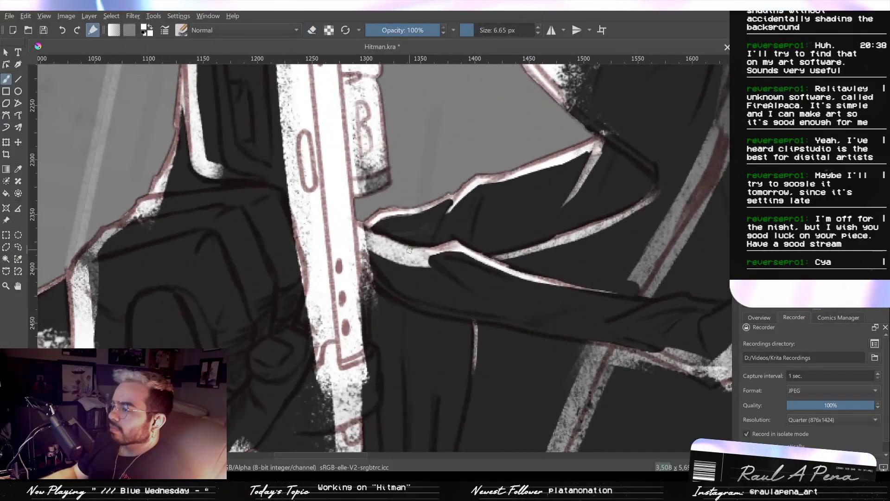
# - Erase the thick white patch between the rifle and the fold's peak down to a thin rim line
pyautogui.press('/')
pyautogui.moveTo(408, 260)
pyautogui.mouseDown()
pyautogui.moveTo(369, 238)
pyautogui.moveTo(402, 276)
pyautogui.moveTo(367, 243)
pyautogui.moveTo(373, 268)
pyautogui.moveTo(363, 251)
pyautogui.mouseUp()
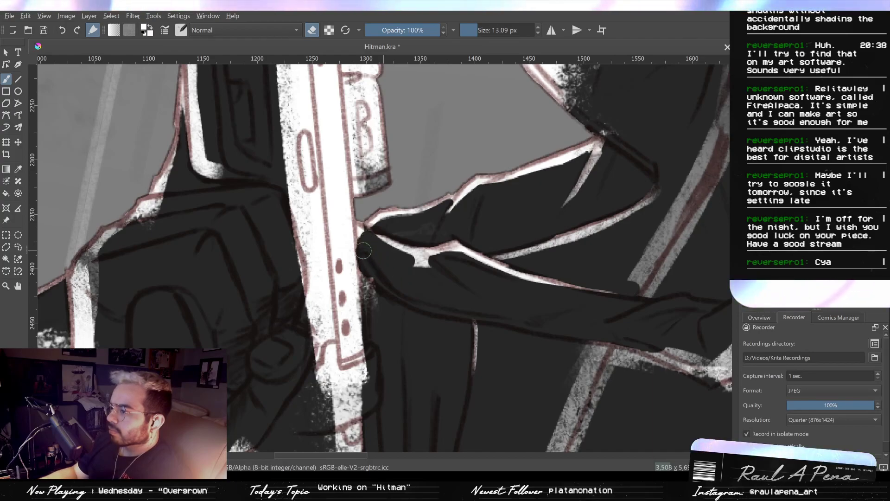
pyautogui.hotkey('ctrl', 'z')
pyautogui.hotkey('ctrl', 'z')
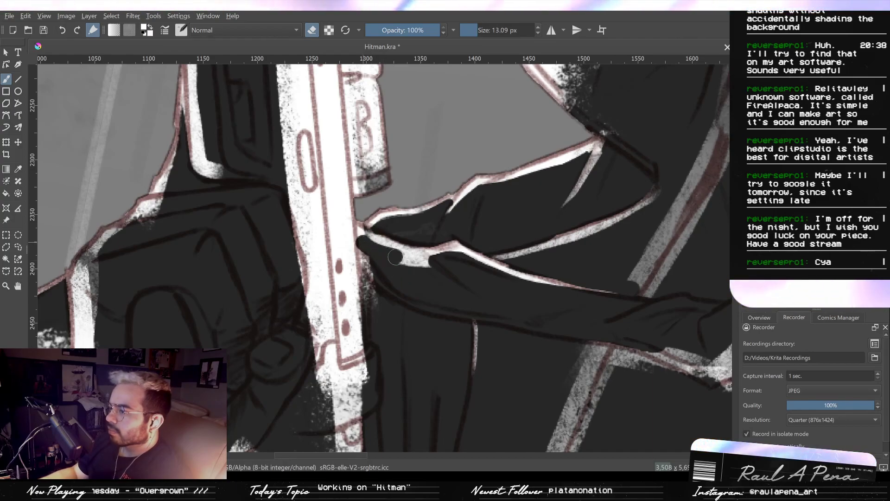
pyautogui.press('/')
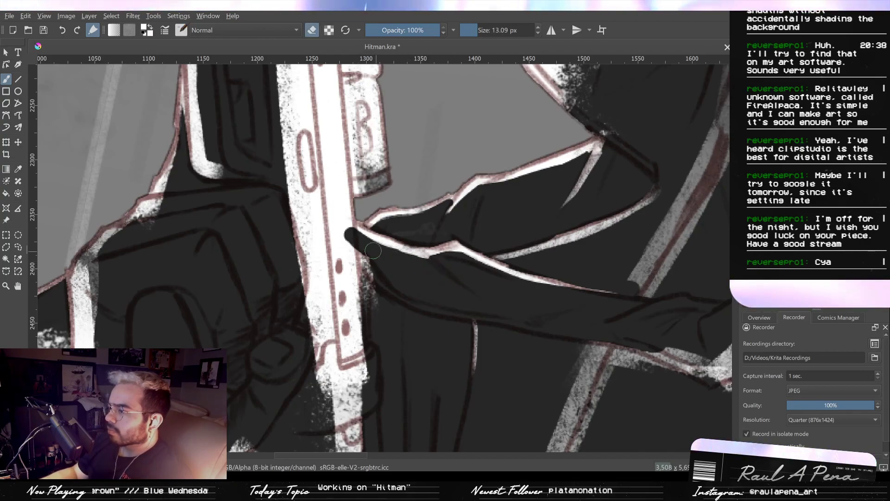
pyautogui.moveTo(373, 250); pyautogui.dragTo(445, 258)
pyautogui.hotkey('ctrl', 'z')
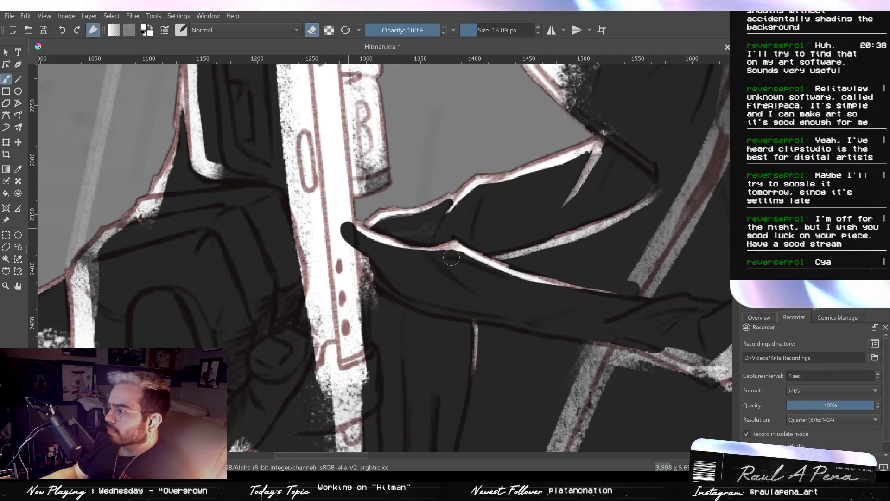
# - Repaint the rifle's white edge where the eraser cut into it and clean up the stray white beside it
pyautogui.press('/')
pyautogui.moveTo(356, 223)
pyautogui.mouseDown()
pyautogui.moveTo(361, 254)
pyautogui.moveTo(344, 242)
pyautogui.moveTo(369, 290)
pyautogui.moveTo(370, 326)
pyautogui.mouseUp()
pyautogui.press('/')
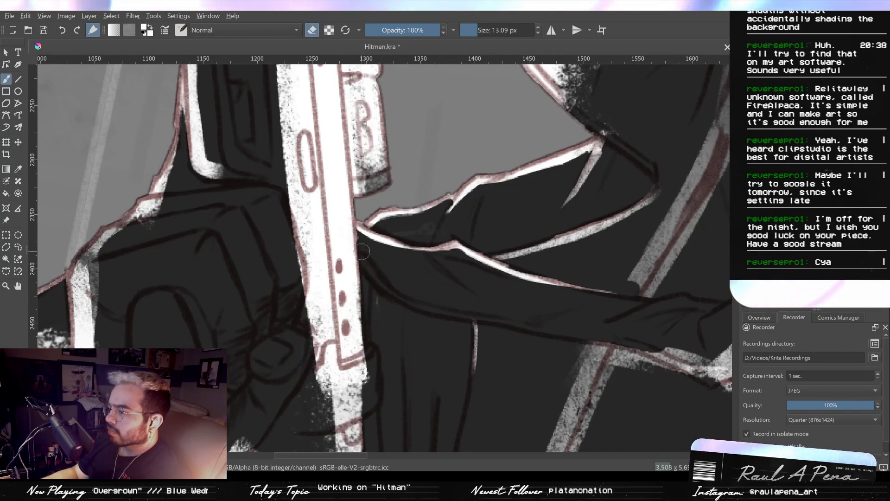
# - Paint a white highlight strip down the outer edge of the rifle's ridged rail, below the fabric-like ring
pyautogui.scroll(-10, 341, 189)
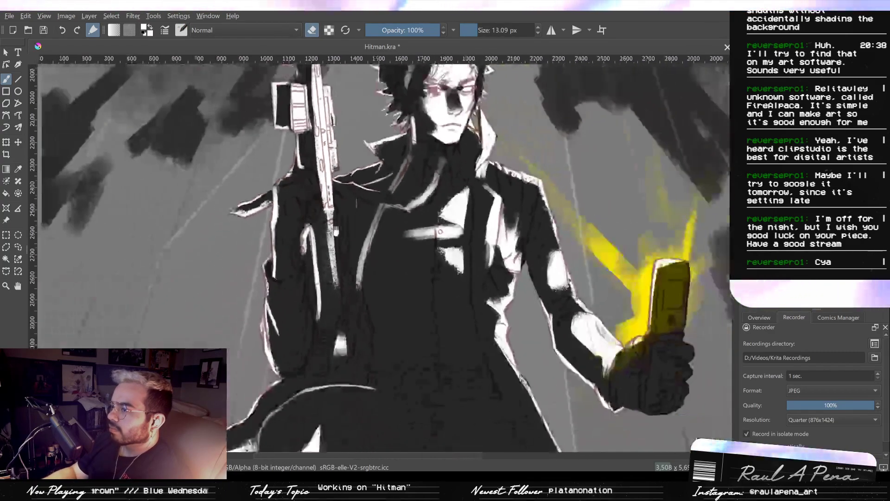
pyautogui.scroll(5, 355, 309)
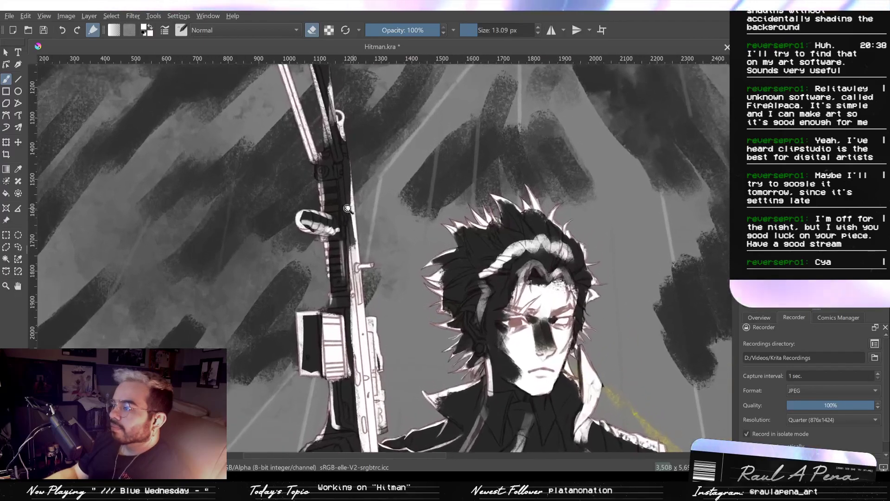
pyautogui.scroll(3, 343, 218)
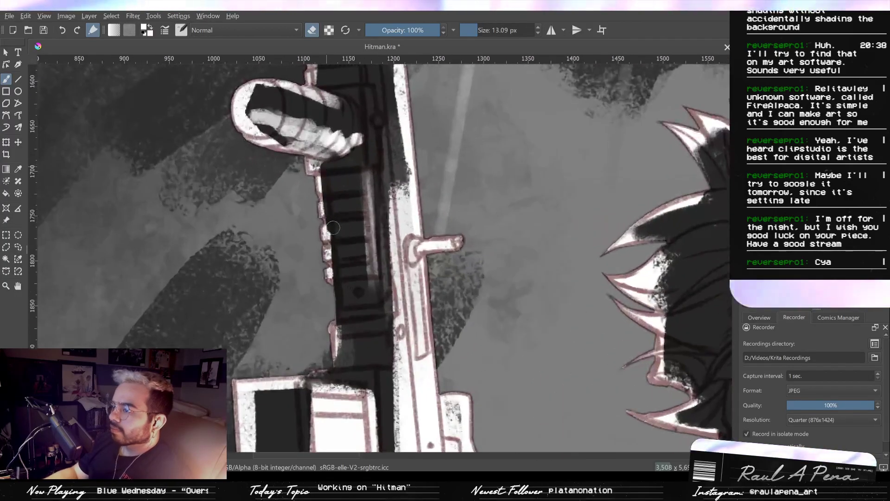
pyautogui.scroll(1, 334, 225)
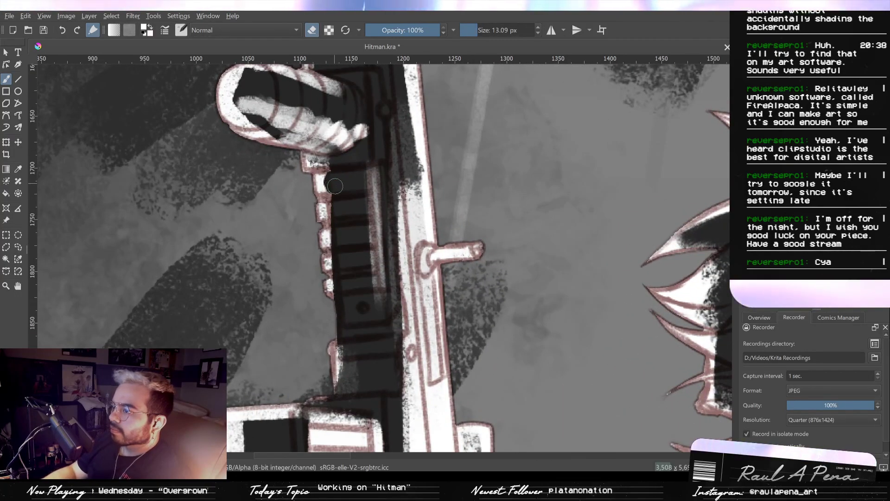
pyautogui.press('e')
pyautogui.keyDown('shift'); pyautogui.moveTo(332, 190); pyautogui.dragTo(341, 190); pyautogui.keyUp('shift')
pyautogui.moveTo(326, 170); pyautogui.dragTo(337, 317)
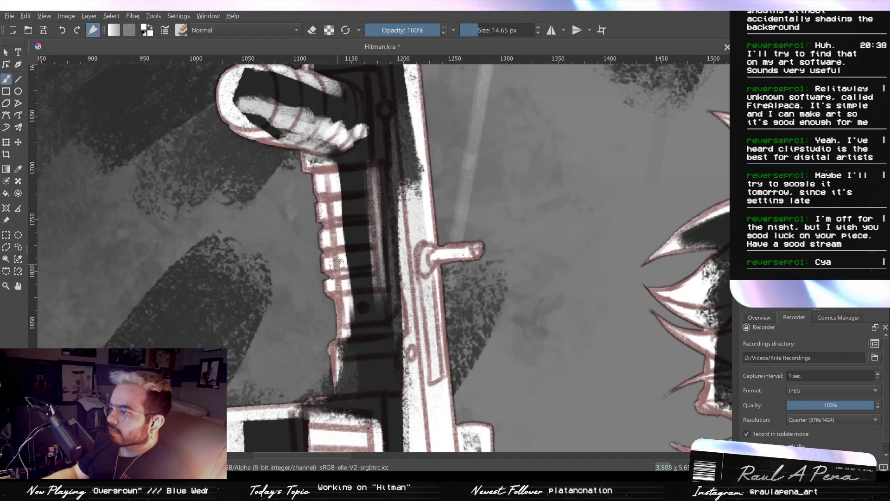
# - Extend the white strip from the ridged rail down to the top edge of the boxy attachment
pyautogui.moveTo(343, 351)
pyautogui.mouseDown()
pyautogui.moveTo(336, 397)
pyautogui.moveTo(326, 390)
pyautogui.moveTo(314, 401)
pyautogui.moveTo(340, 392)
pyautogui.moveTo(370, 397)
pyautogui.moveTo(319, 393)
pyautogui.moveTo(323, 403)
pyautogui.moveTo(300, 412)
pyautogui.mouseUp()
pyautogui.press('e')
# - Trim the inner edge of the ridged rail's white strip into a cleaner, narrower line with the eraser
pyautogui.press('e')
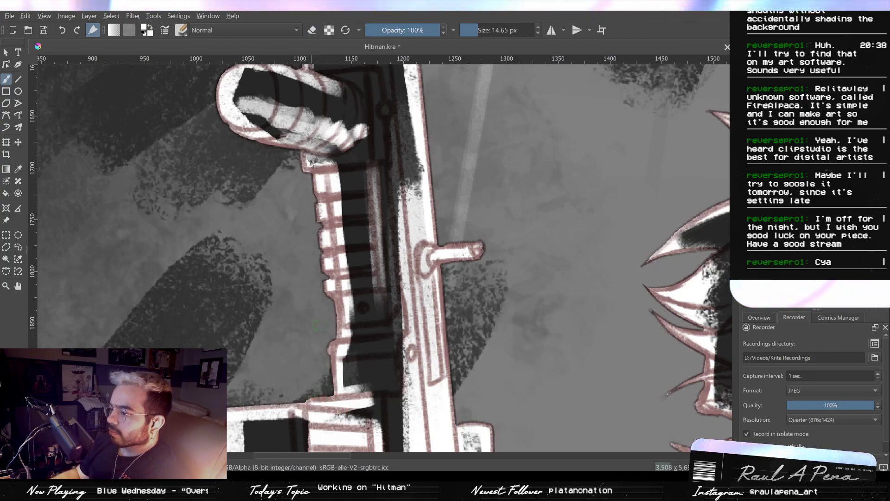
pyautogui.press('e')
pyautogui.scroll(2, 329, 308)
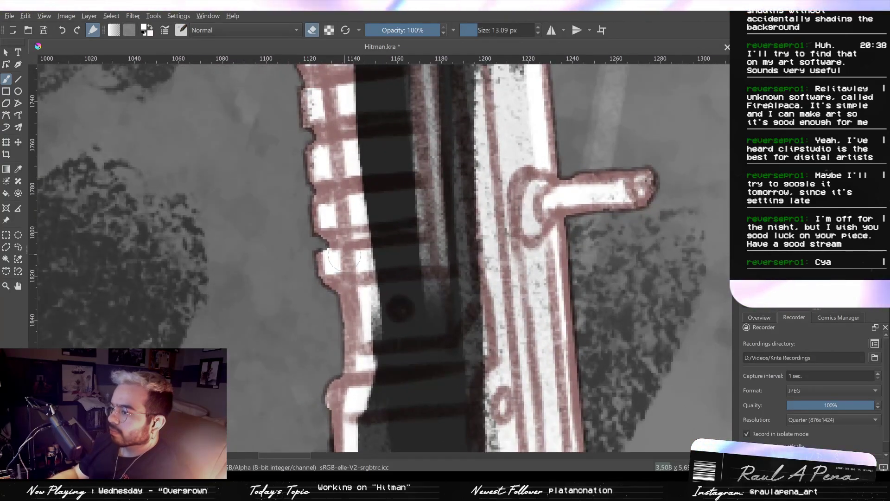
pyautogui.moveTo(333, 256); pyautogui.dragTo(354, 367)
pyautogui.scroll(-1, 334, 262)
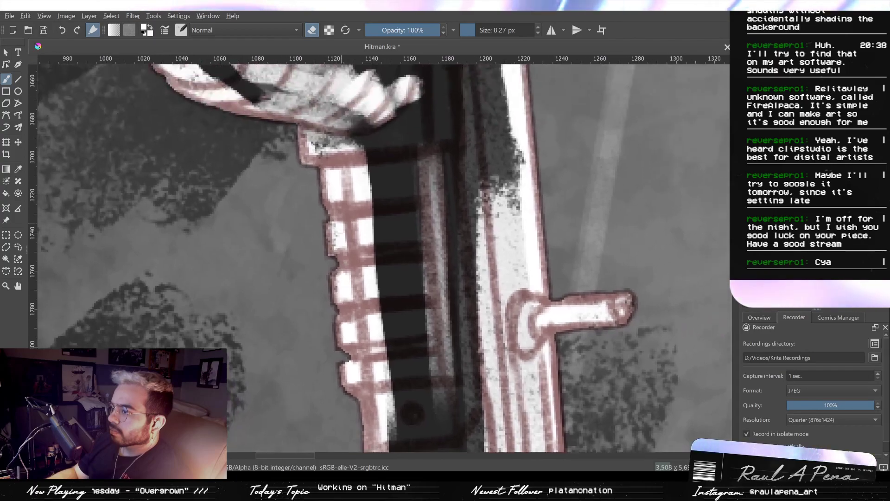
pyautogui.moveTo(371, 180); pyautogui.dragTo(379, 309)
pyautogui.hotkey('ctrl', 'z')
pyautogui.moveTo(359, 151); pyautogui.dragTo(390, 378)
pyautogui.hotkey('ctrl', 'z')
pyautogui.hotkey('ctrl', 'z')
pyautogui.scroll(-3, 365, 170)
pyautogui.moveTo(365, 171)
pyautogui.mouseDown()
pyautogui.moveTo(372, 131)
pyautogui.moveTo(380, 156)
pyautogui.moveTo(378, 141)
pyautogui.mouseUp()
pyautogui.hotkey('ctrl', 'z')
pyautogui.hotkey('ctrl', 'z')
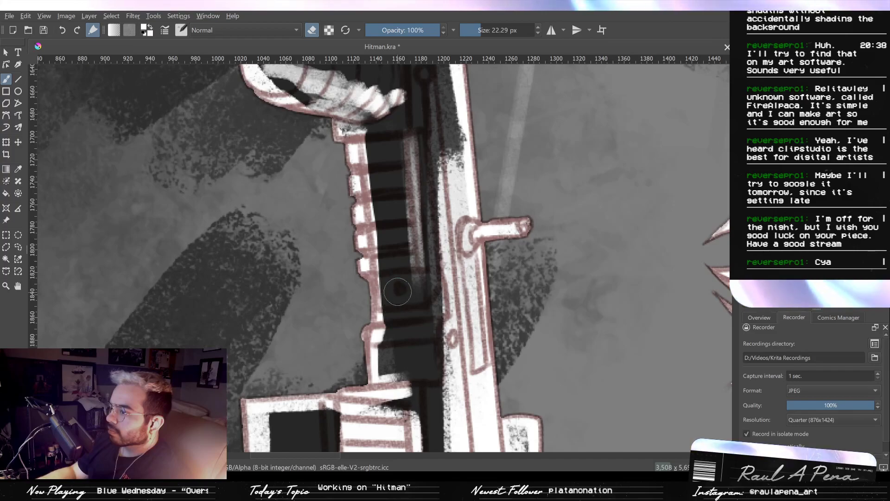
# - Erase a straight dark groove lengthwise through the ridged rail's white strip, using the Line tool at 2.56 px
pyautogui.scroll(2, 374, 273)
pyautogui.moveTo(366, 223)
pyautogui.mouseDown()
pyautogui.moveTo(342, 223)
pyautogui.moveTo(354, 203)
pyautogui.moveTo(335, 216)
pyautogui.mouseUp()
pyautogui.press('v')
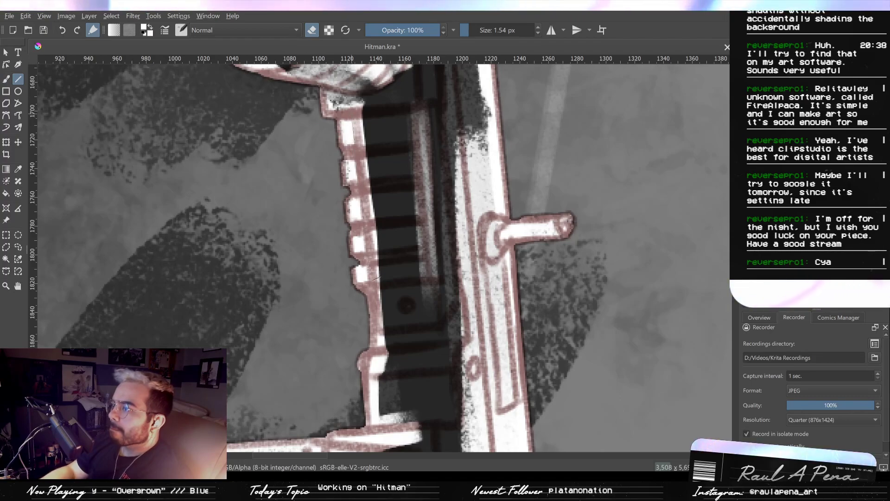
pyautogui.moveTo(367, 304); pyautogui.dragTo(369, 310)
pyautogui.hotkey('ctrl', 'z')
pyautogui.hotkey('ctrl', 'shift', 'z')
pyautogui.hotkey('ctrl', 'z')
pyautogui.moveTo(464, 35); pyautogui.dragTo(467, 33)
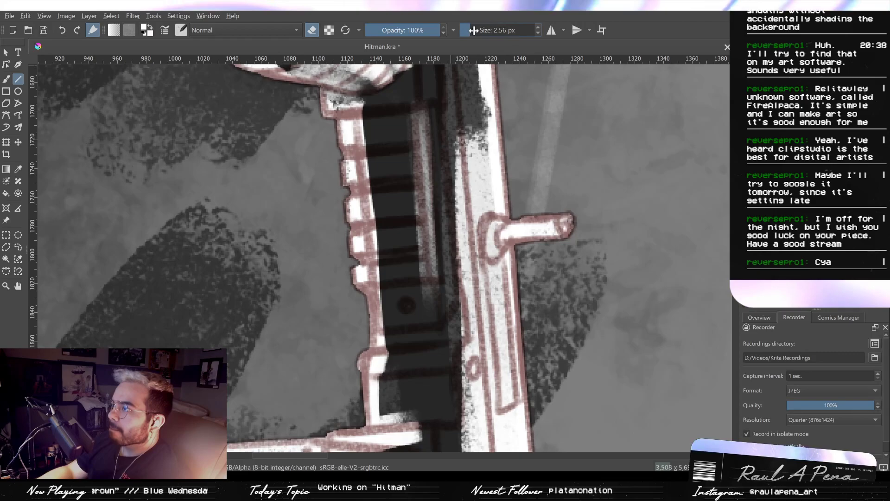
pyautogui.moveTo(348, 117); pyautogui.dragTo(364, 297)
pyautogui.hotkey('ctrl', 'z')
pyautogui.moveTo(349, 127); pyautogui.dragTo(366, 299)
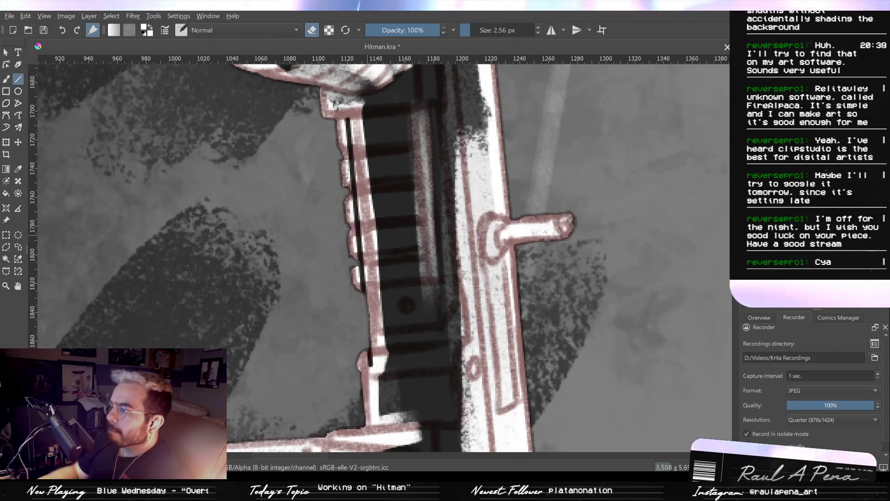
pyautogui.hotkey('ctrl', 'z')
pyautogui.moveTo(475, 27); pyautogui.dragTo(470, 28)
pyautogui.moveTo(354, 122); pyautogui.dragTo(367, 322)
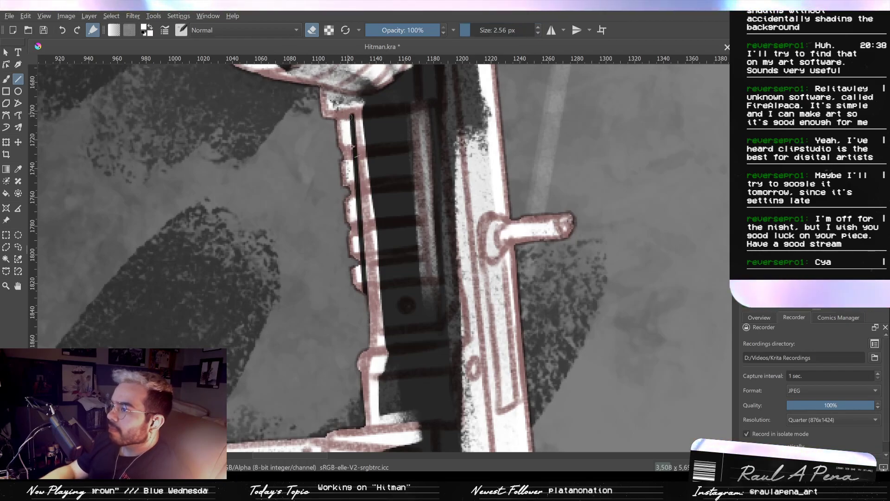
pyautogui.moveTo(352, 113); pyautogui.dragTo(362, 278)
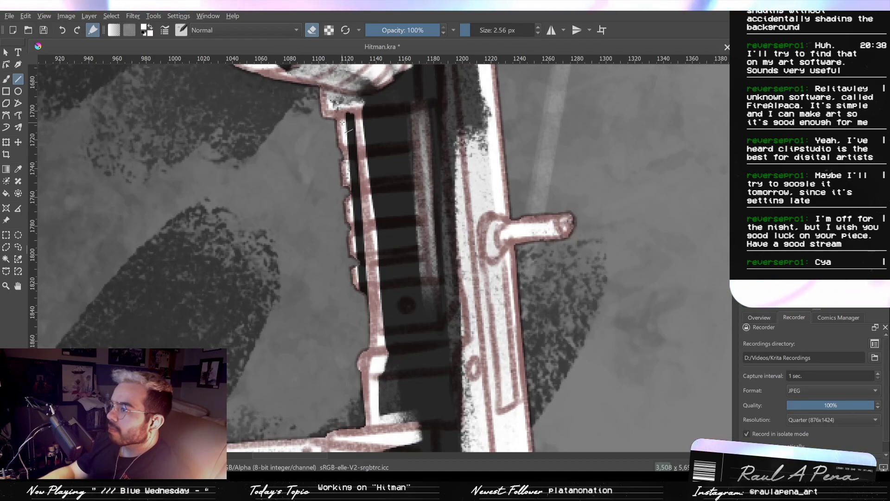
pyautogui.click(339, 168)
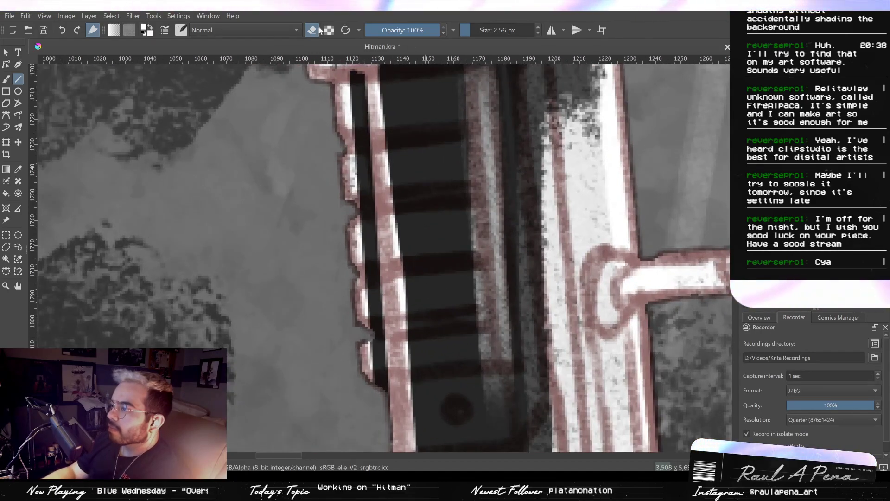
# - Cut the first dark gap across the white strip near the rail's upper ridge with the freehand eraser at 2.56 px
pyautogui.moveTo(348, 143); pyautogui.dragTo(437, 141)
pyautogui.hotkey('ctrl', 'z')
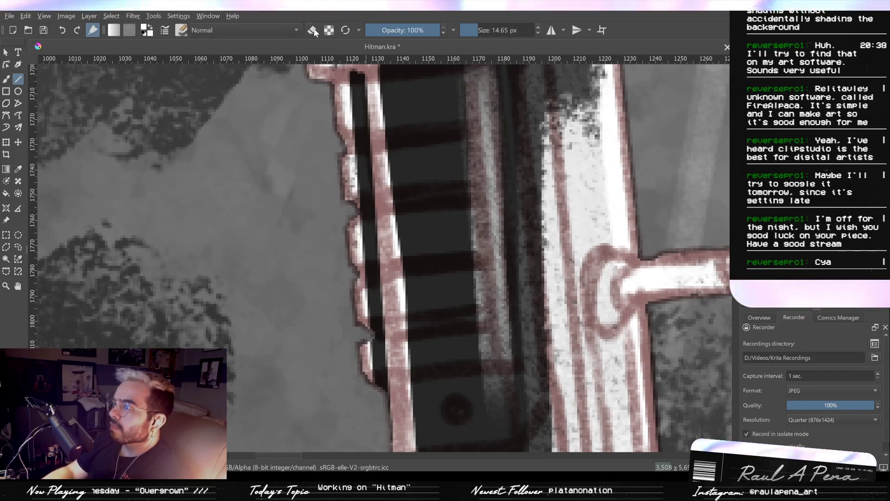
pyautogui.click(312, 30)
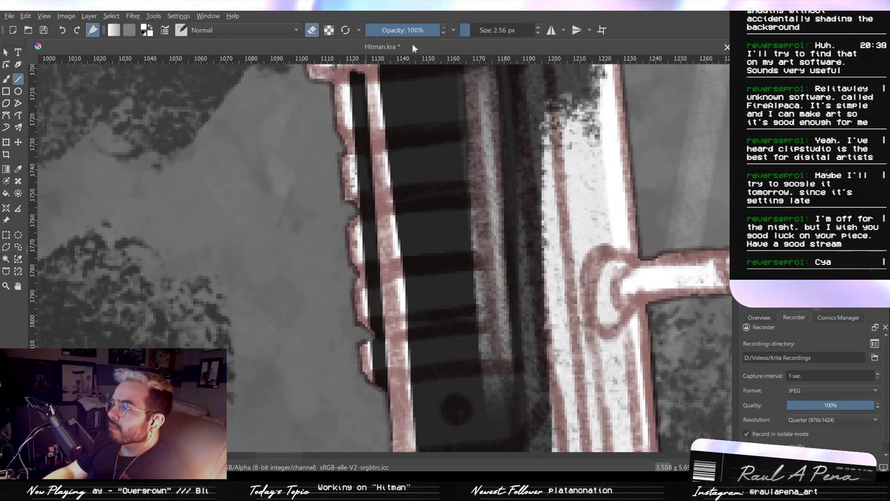
pyautogui.click(7, 80)
pyautogui.moveTo(349, 144)
pyautogui.mouseDown()
pyautogui.moveTo(366, 142)
pyautogui.moveTo(344, 144)
pyautogui.mouseUp()
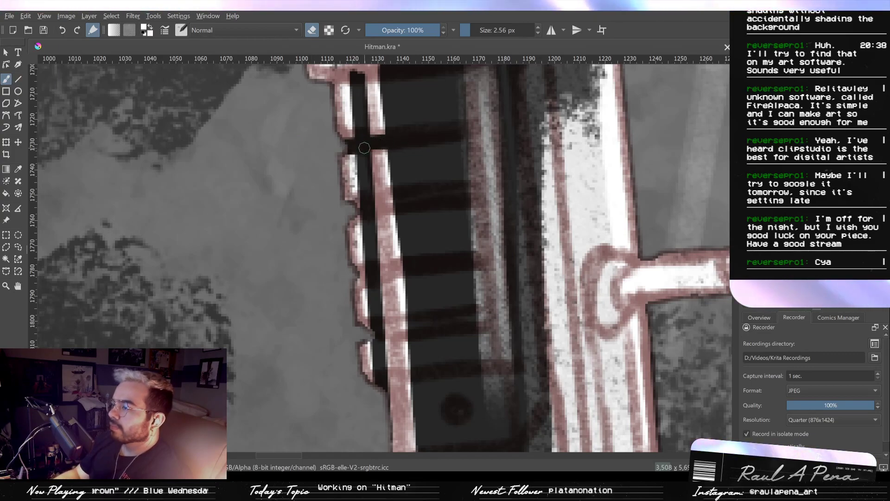
pyautogui.hotkey('ctrl', 'z')
pyautogui.moveTo(386, 147); pyautogui.dragTo(347, 148)
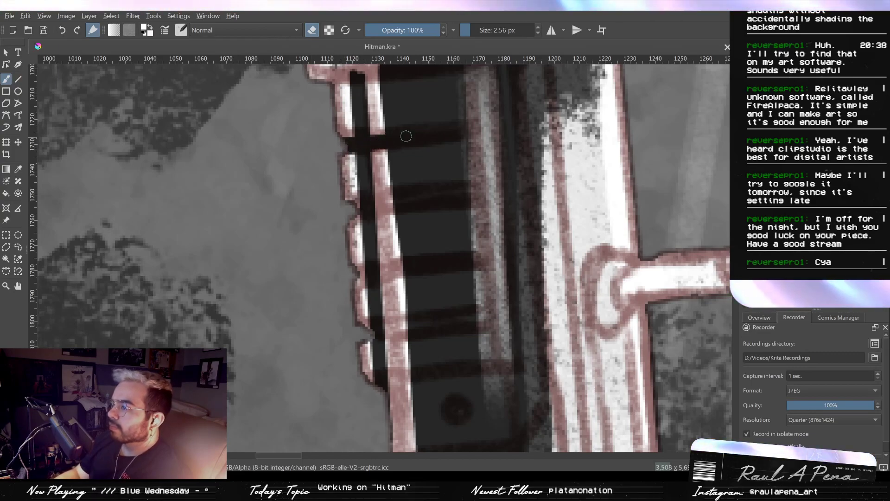
# - Cut dark gaps across the white strip at the remaining ridges down the rail
pyautogui.moveTo(377, 208); pyautogui.dragTo(435, 171)
pyautogui.moveTo(422, 219)
pyautogui.mouseDown()
pyautogui.moveTo(376, 225)
pyautogui.moveTo(433, 224)
pyautogui.mouseUp()
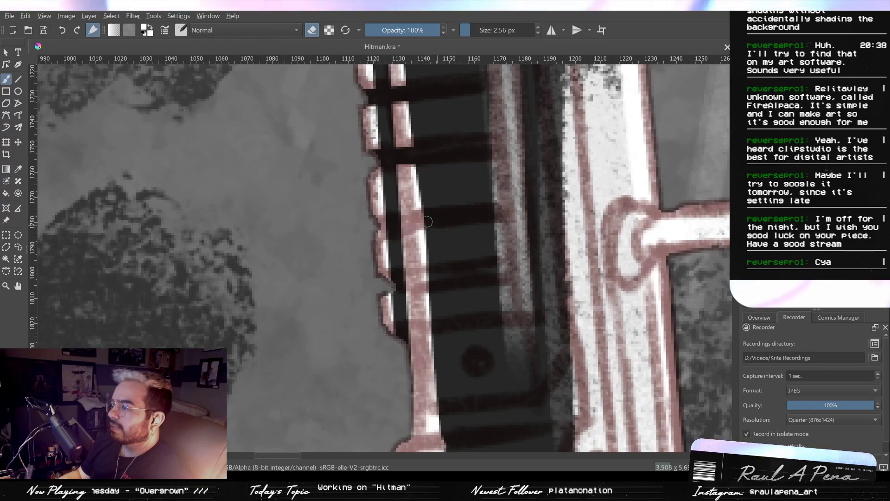
pyautogui.moveTo(403, 286)
pyautogui.mouseDown()
pyautogui.moveTo(434, 284)
pyautogui.moveTo(394, 282)
pyautogui.mouseUp()
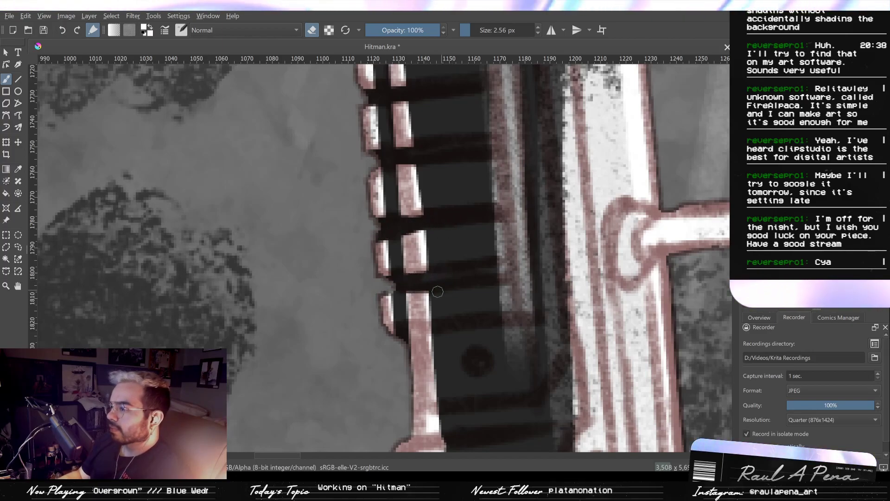
pyautogui.moveTo(411, 336); pyautogui.dragTo(431, 332)
pyautogui.moveTo(421, 329); pyautogui.dragTo(429, 445)
pyautogui.moveTo(431, 353); pyautogui.dragTo(457, 243)
pyautogui.hotkey('ctrl', 'z')
pyautogui.hotkey('ctrl', 'z')
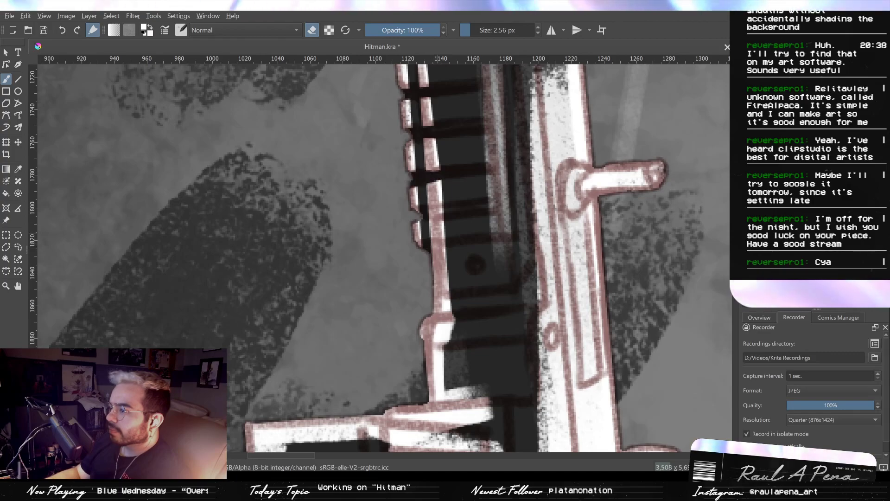
# - Erase the lower end of the rail's groove, narrowing the lowest white block and notching it at the dark band
pyautogui.scroll(2, 422, 244)
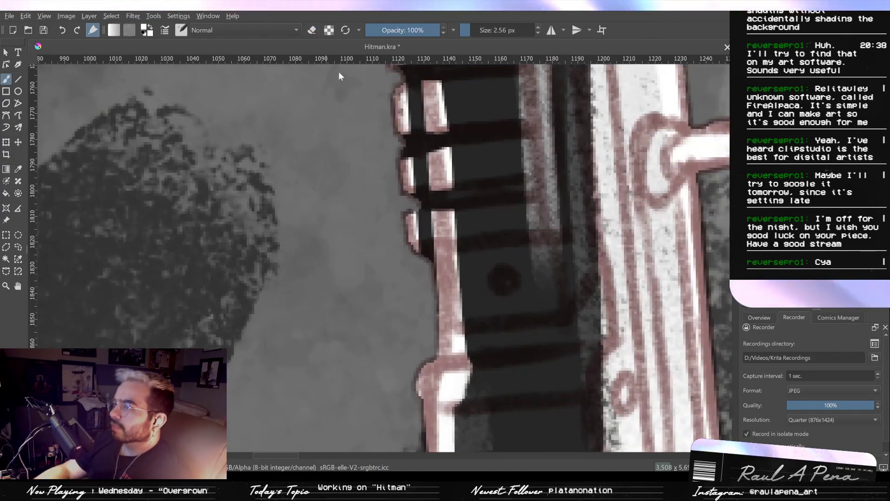
pyautogui.click(316, 29)
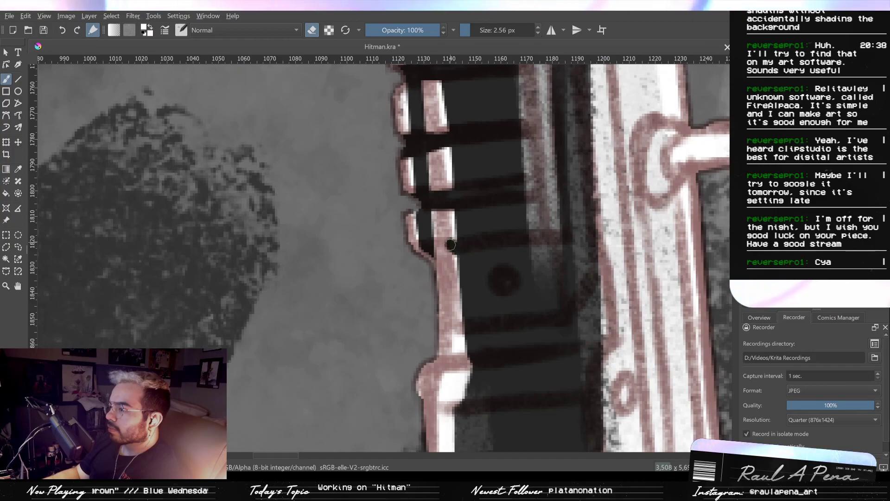
pyautogui.moveTo(450, 244); pyautogui.dragTo(431, 214)
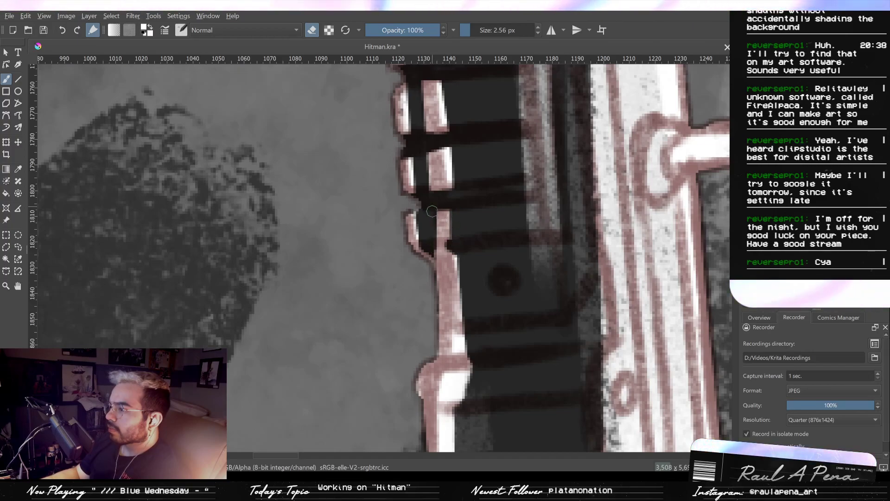
pyautogui.scroll(2, 431, 216)
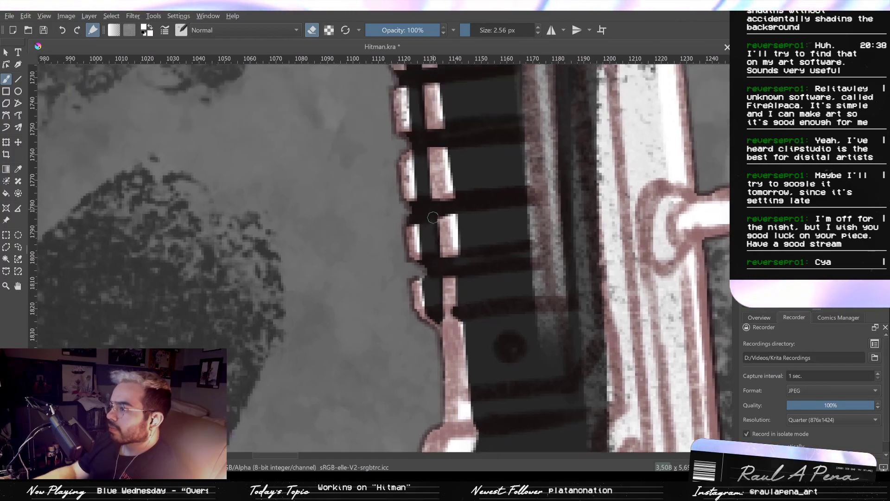
pyautogui.moveTo(428, 143); pyautogui.dragTo(438, 210)
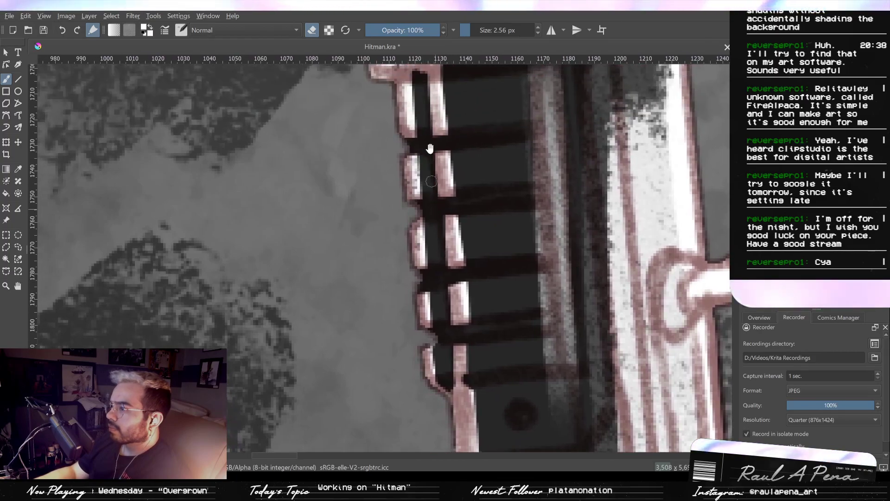
pyautogui.moveTo(430, 156); pyautogui.dragTo(435, 230)
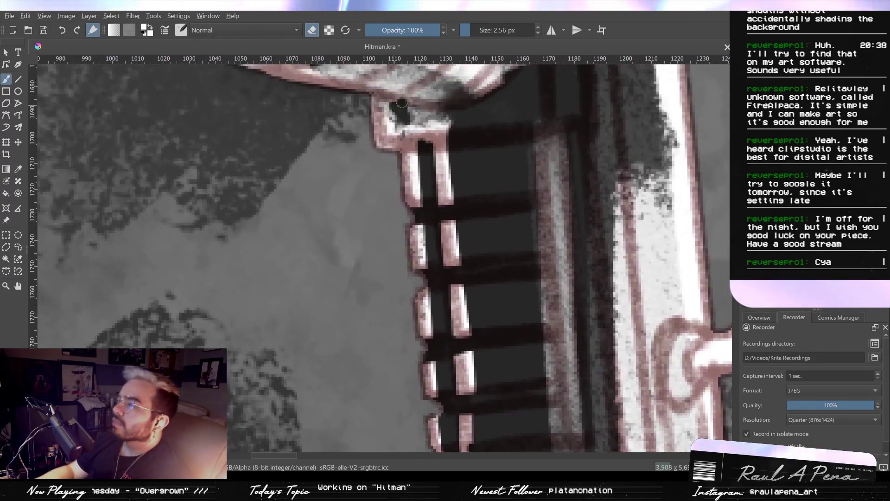
# - Erase the inside of the block capping the ridged rail to leave a thin rim, and clear the band beneath it
pyautogui.moveTo(422, 124); pyautogui.dragTo(400, 114)
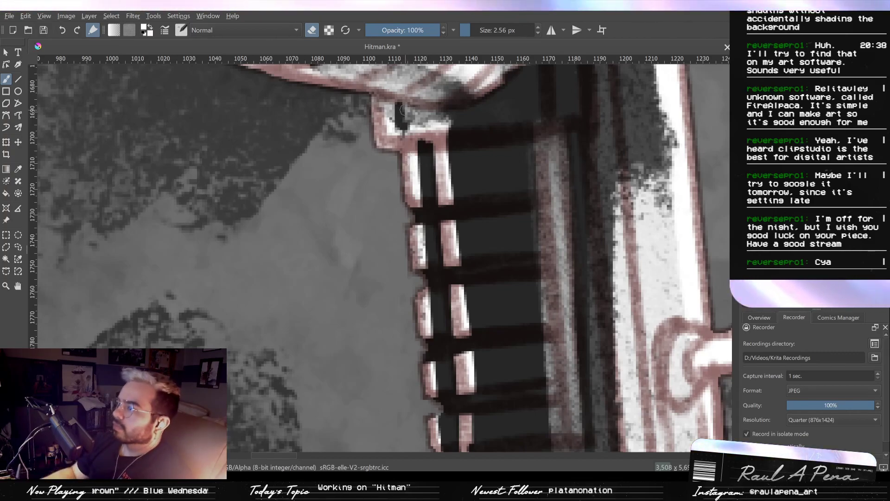
pyautogui.moveTo(402, 108); pyautogui.dragTo(441, 121)
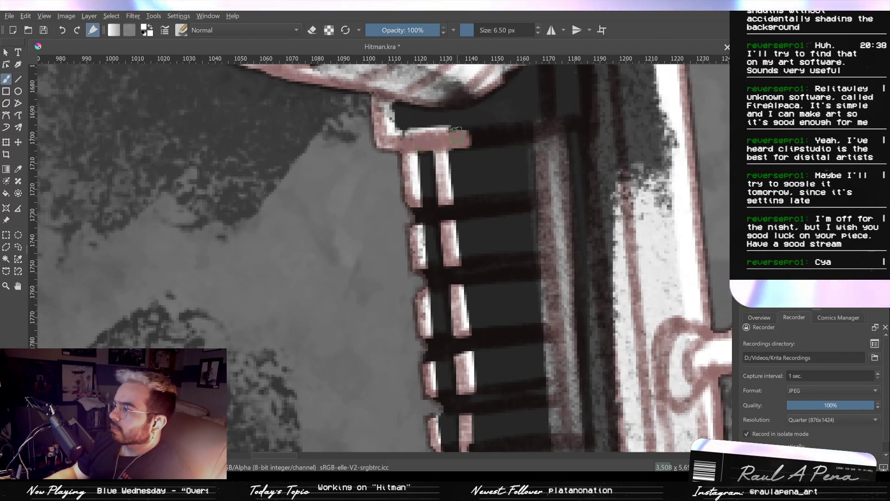
pyautogui.moveTo(429, 147); pyautogui.dragTo(451, 139)
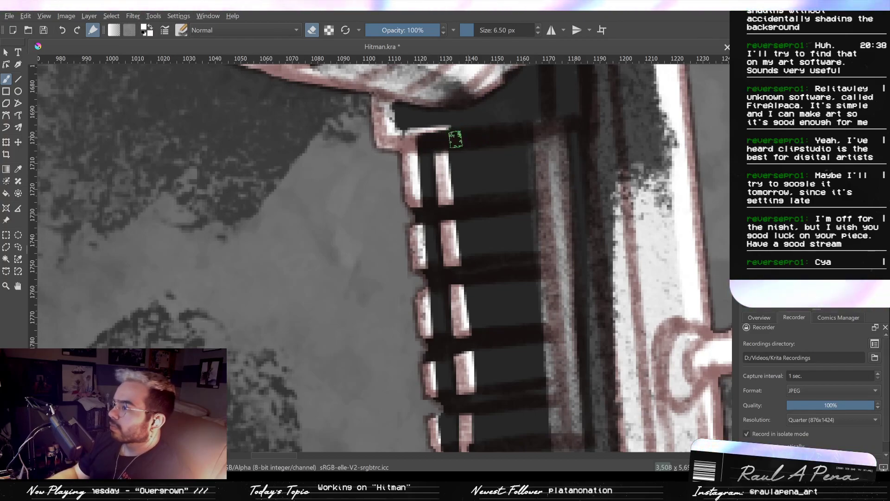
# - Thin the white edge below the rail's ridges with the 6.50 px eraser and round off the inside under the small knob
pyautogui.moveTo(485, 206); pyautogui.dragTo(469, 167)
pyautogui.moveTo(498, 262); pyautogui.dragTo(467, 191)
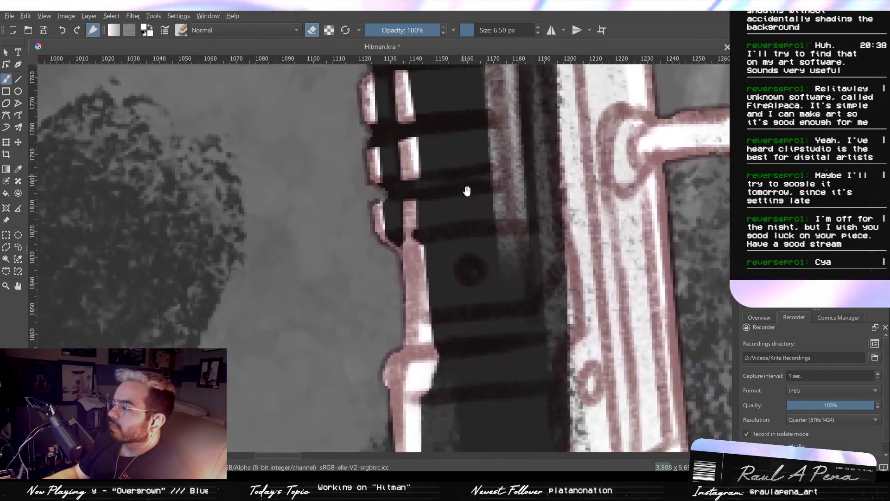
pyautogui.moveTo(430, 249)
pyautogui.mouseDown()
pyautogui.moveTo(439, 312)
pyautogui.moveTo(442, 246)
pyautogui.mouseUp()
pyautogui.moveTo(442, 279); pyautogui.dragTo(440, 312)
pyautogui.moveTo(448, 249); pyautogui.dragTo(436, 232)
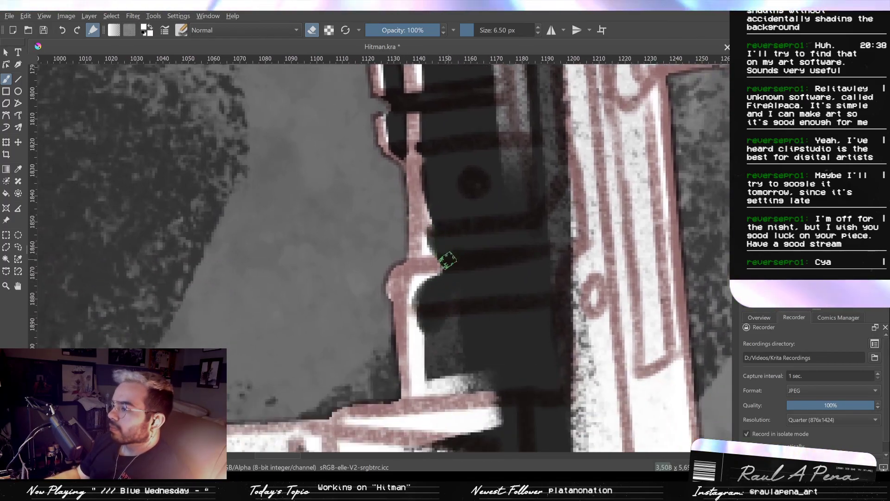
# - Erase the leftover white and grey patches between the knob and the boxy attachment, leaving a thin vertical rim
pyautogui.moveTo(441, 292)
pyautogui.mouseDown()
pyautogui.moveTo(427, 319)
pyautogui.moveTo(433, 384)
pyautogui.moveTo(424, 291)
pyautogui.moveTo(431, 333)
pyautogui.moveTo(491, 335)
pyautogui.moveTo(446, 334)
pyautogui.moveTo(471, 322)
pyautogui.mouseUp()
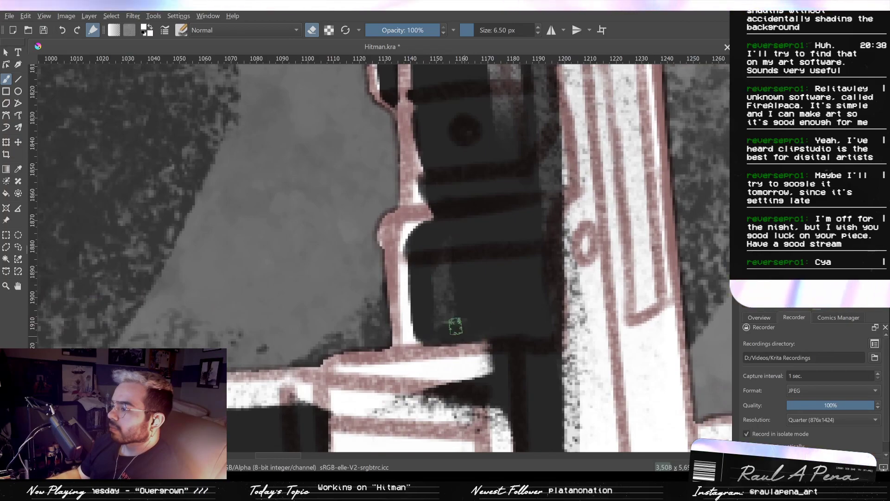
pyautogui.keyDown('shift'); pyautogui.moveTo(447, 277); pyautogui.dragTo(481, 278); pyautogui.keyUp('shift')
pyautogui.moveTo(452, 279)
pyautogui.mouseDown()
pyautogui.moveTo(461, 310)
pyautogui.moveTo(458, 254)
pyautogui.moveTo(446, 241)
pyautogui.moveTo(424, 254)
pyautogui.mouseUp()
pyautogui.click(316, 33)
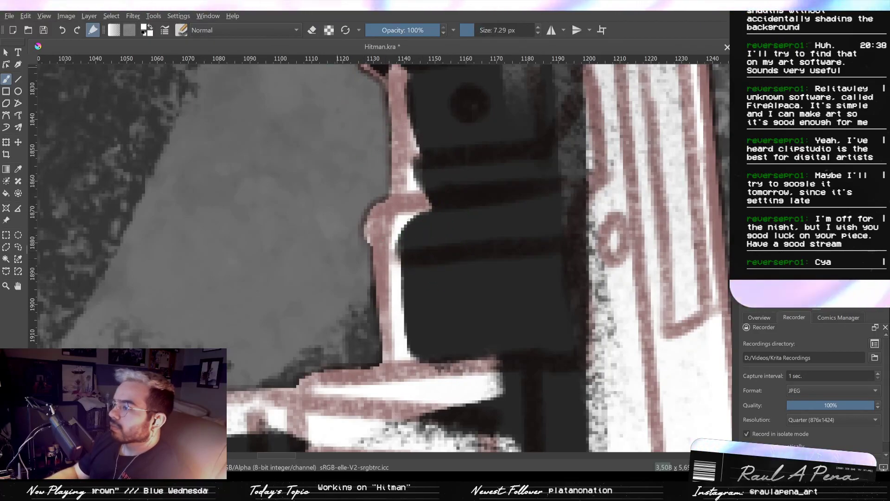
# - Thin the white edge beside the bolted dark block above the small knob with the 6.98 px eraser
pyautogui.press('/')
pyautogui.moveTo(403, 251)
pyautogui.mouseDown()
pyautogui.moveTo(397, 239)
pyautogui.moveTo(400, 249)
pyautogui.mouseUp()
pyautogui.moveTo(506, 238)
pyautogui.mouseDown()
pyautogui.moveTo(501, 345)
pyautogui.moveTo(496, 254)
pyautogui.mouseUp()
pyautogui.moveTo(447, 132); pyautogui.dragTo(447, 178)
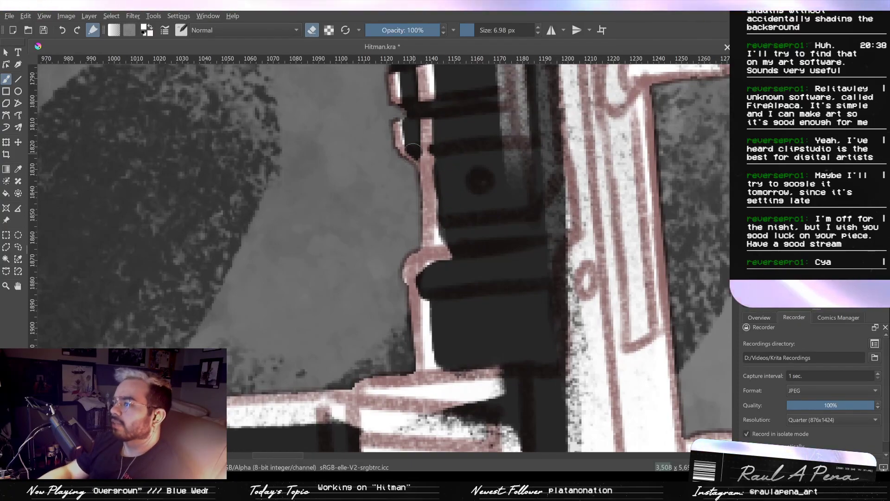
pyautogui.moveTo(448, 173)
pyautogui.mouseDown()
pyautogui.moveTo(481, 352)
pyautogui.moveTo(437, 168)
pyautogui.mouseUp()
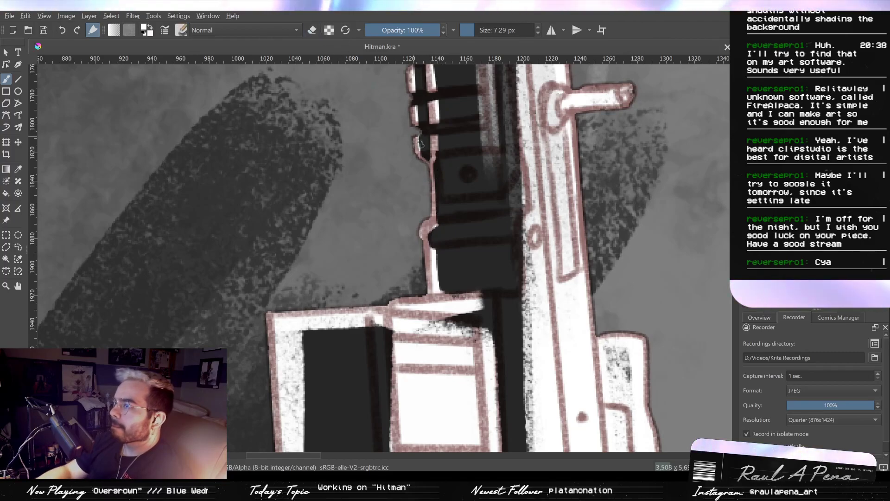
# - Paint thin white highlights on the bolted block's edge, the bolt, and the band beneath it with the 4.77 px brush
pyautogui.press('/')
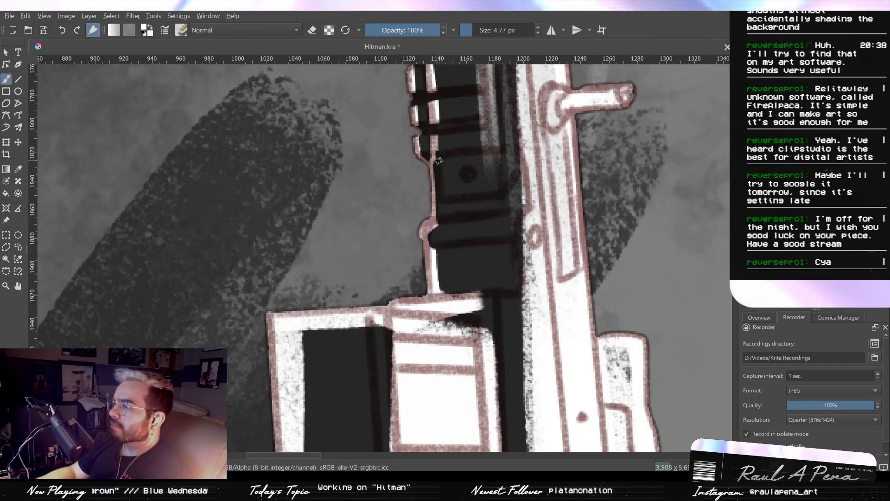
pyautogui.moveTo(439, 160); pyautogui.dragTo(441, 195)
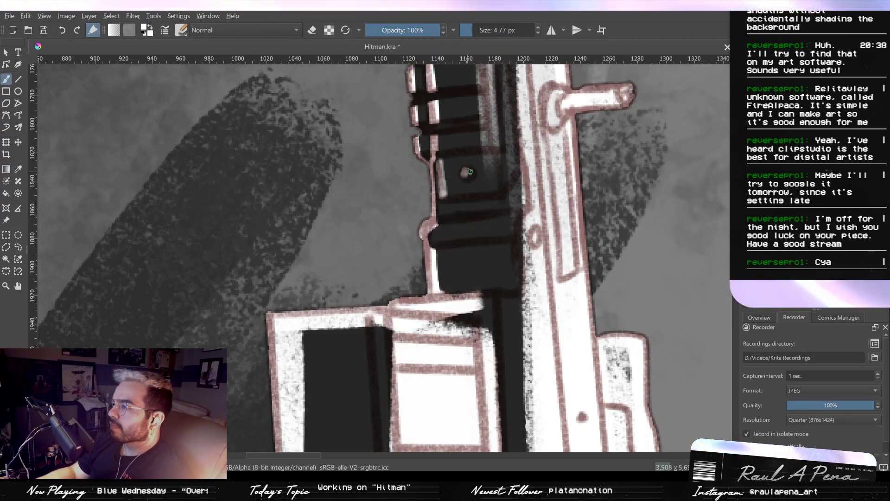
pyautogui.scroll(-3, 474, 205)
pyautogui.scroll(4, 476, 207)
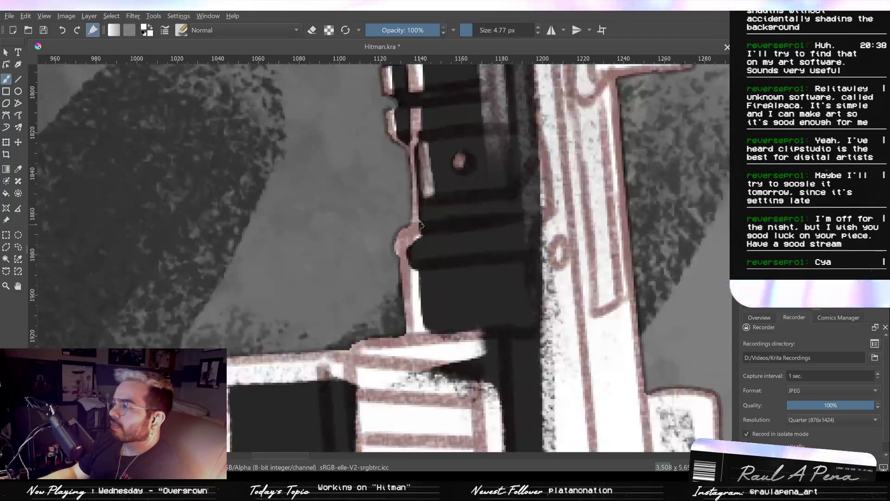
pyautogui.moveTo(414, 238); pyautogui.dragTo(491, 231)
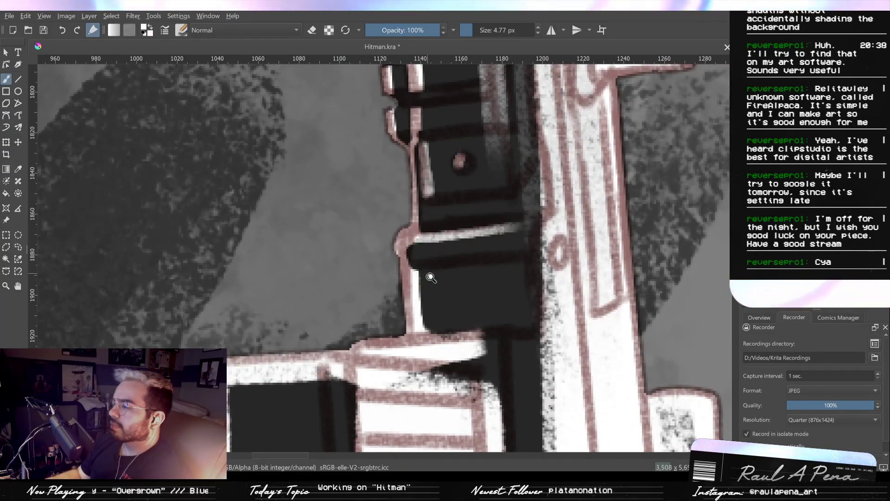
# - Thin the vertical white rim of the dark block below the knob with the 6.92 px eraser and clear part of the wedge beneath it
pyautogui.scroll(1, 431, 277)
pyautogui.press('e')
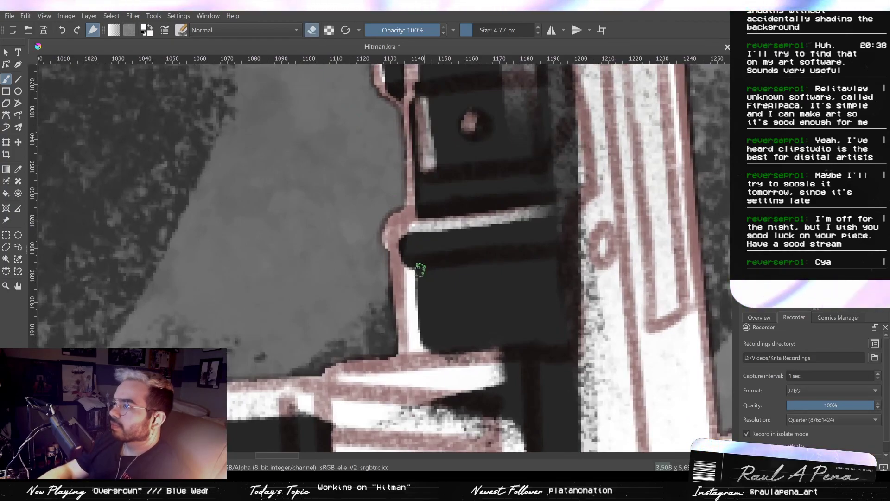
pyautogui.press('/')
pyautogui.moveTo(420, 269); pyautogui.dragTo(426, 326)
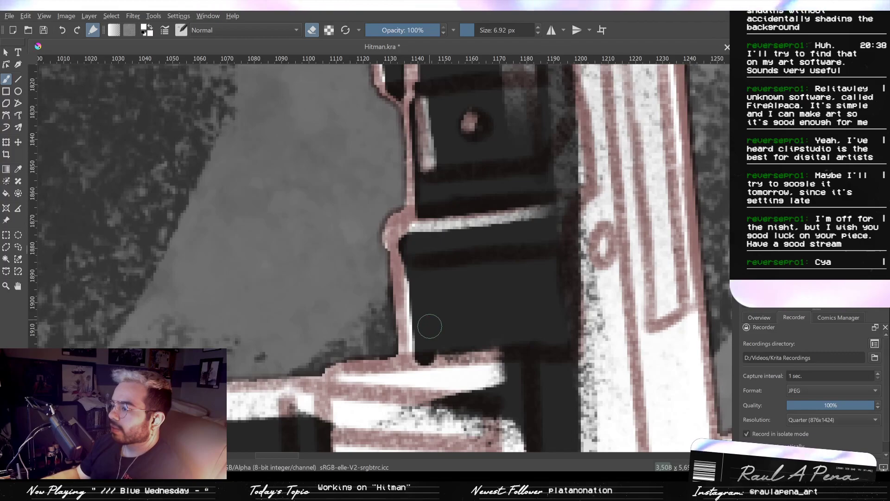
pyautogui.hotkey('ctrl', 'z')
pyautogui.moveTo(420, 278); pyautogui.dragTo(424, 339)
pyautogui.moveTo(494, 332)
pyautogui.mouseDown()
pyautogui.moveTo(517, 385)
pyautogui.moveTo(434, 269)
pyautogui.moveTo(519, 257)
pyautogui.mouseUp()
pyautogui.moveTo(459, 259); pyautogui.dragTo(523, 253)
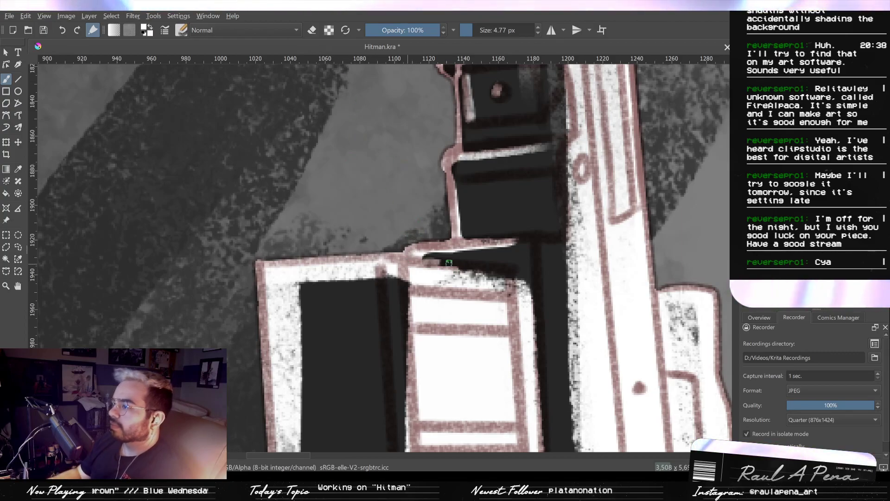
# - Paint white along the top of the boxy attachment's ribbed section with the 4.77 px brush
pyautogui.moveTo(449, 263)
pyautogui.mouseDown()
pyautogui.moveTo(491, 270)
pyautogui.moveTo(426, 271)
pyautogui.moveTo(500, 278)
pyautogui.mouseUp()
pyautogui.moveTo(430, 273); pyautogui.dragTo(486, 273)
pyautogui.scroll(1, 354, 284)
# - Paint white over the dark strip between the attachment's side panel and ribbed section, filling the ragged lower corner
pyautogui.moveTo(353, 284)
pyautogui.mouseDown()
pyautogui.moveTo(443, 256)
pyautogui.moveTo(473, 165)
pyautogui.mouseUp()
pyautogui.scroll(-1, 470, 250)
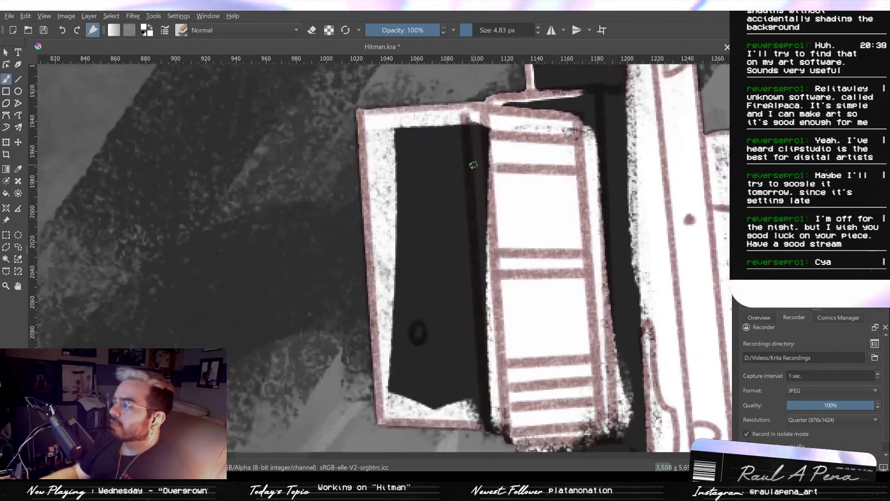
pyautogui.moveTo(472, 122); pyautogui.dragTo(486, 358)
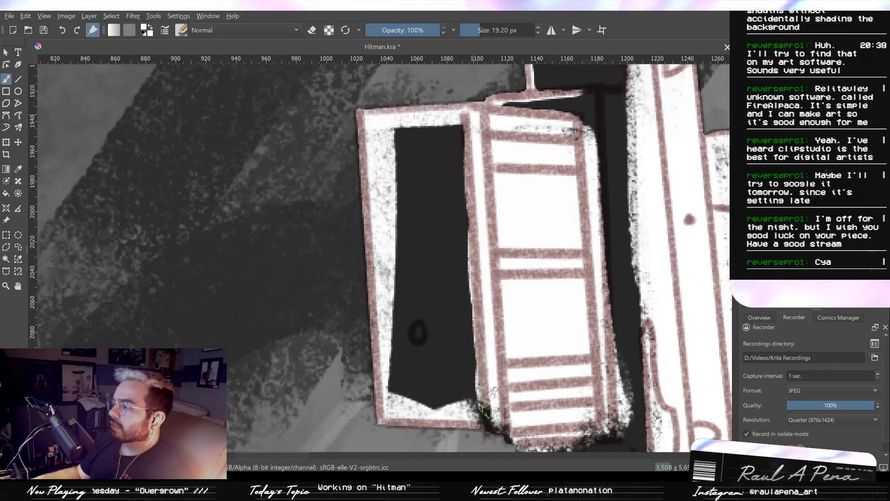
pyautogui.moveTo(493, 418); pyautogui.dragTo(496, 427)
pyautogui.moveTo(496, 427); pyautogui.dragTo(471, 345)
pyautogui.moveTo(471, 345)
pyautogui.mouseDown()
pyautogui.moveTo(485, 361)
pyautogui.moveTo(583, 345)
pyautogui.mouseUp()
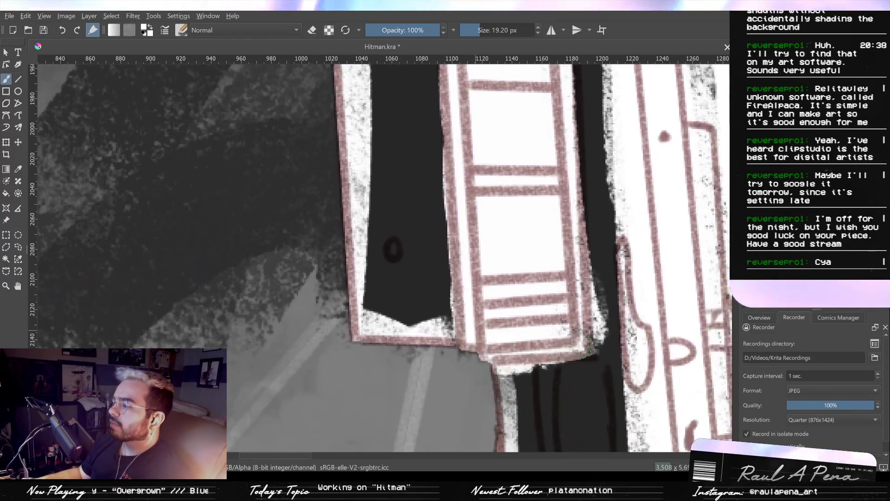
# - Erase the inside of the attachment's side panel with the 19.51 px eraser, leaving a thin white rim along its outer and lower edges
pyautogui.moveTo(519, 317); pyautogui.dragTo(536, 369)
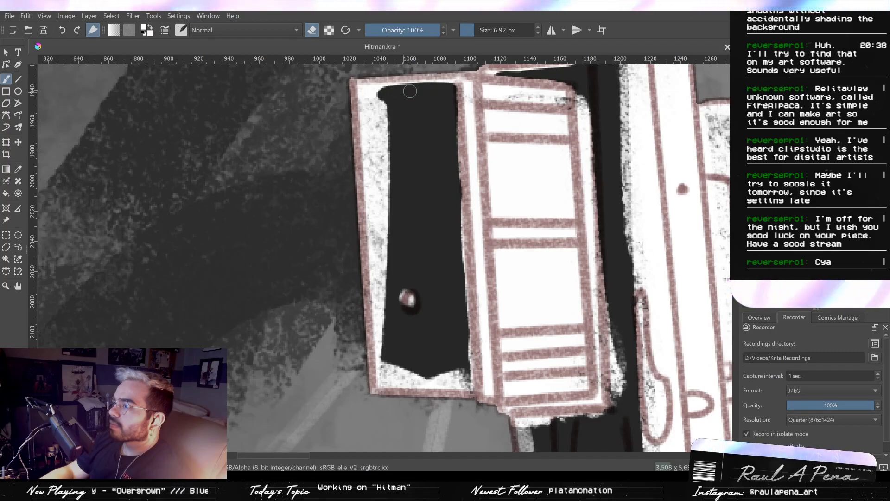
pyautogui.moveTo(380, 93)
pyautogui.mouseDown()
pyautogui.moveTo(371, 98)
pyautogui.moveTo(383, 110)
pyautogui.moveTo(388, 251)
pyautogui.mouseUp()
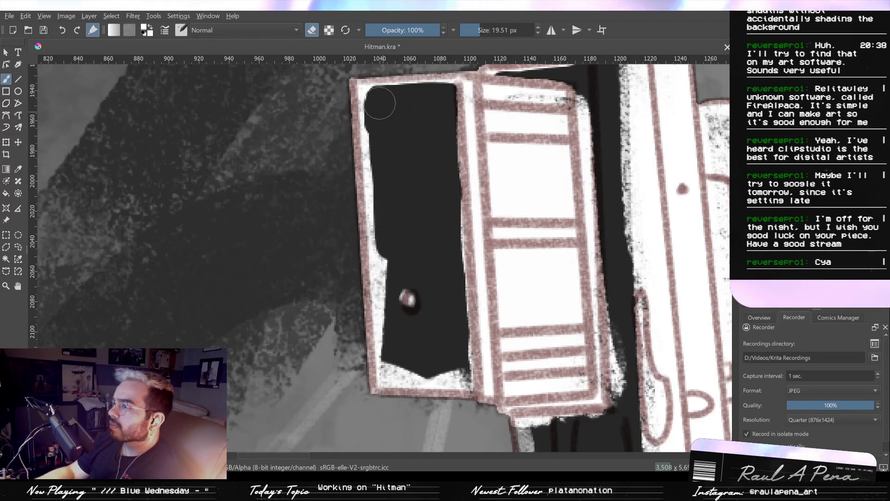
pyautogui.moveTo(379, 102); pyautogui.dragTo(391, 298)
pyautogui.moveTo(387, 238); pyautogui.dragTo(397, 347)
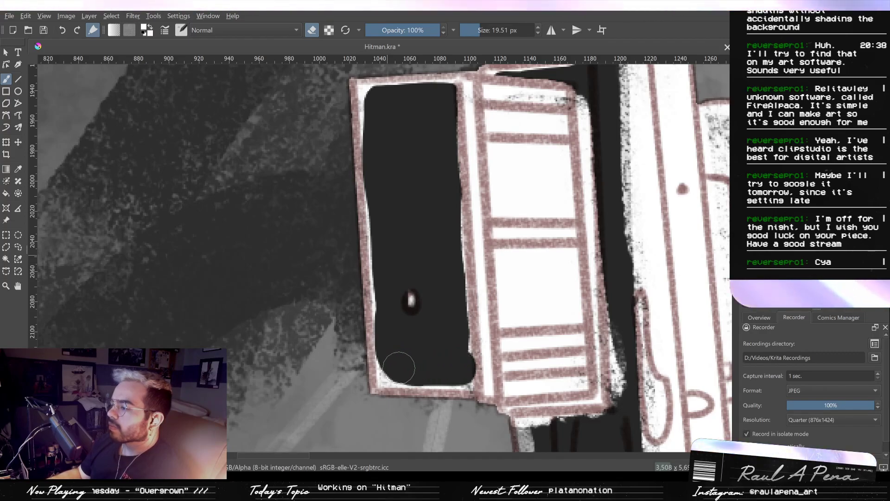
pyautogui.hotkey('ctrl', 'z')
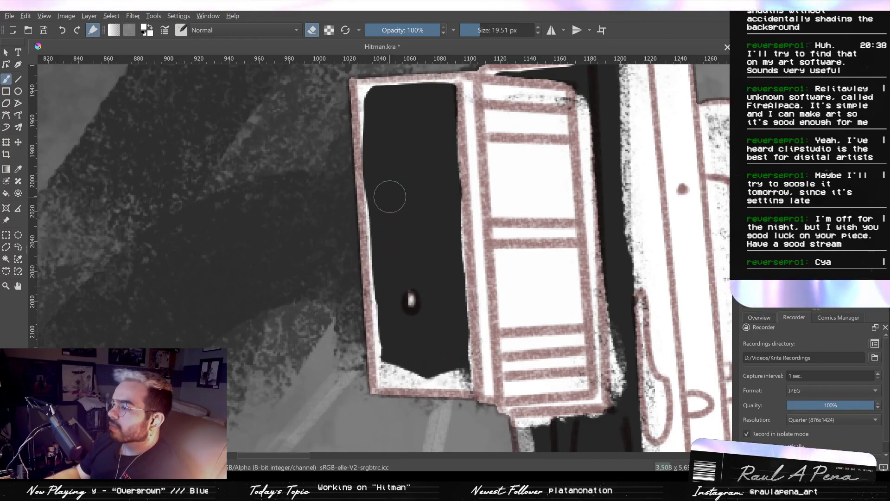
pyautogui.moveTo(385, 279)
pyautogui.mouseDown()
pyautogui.moveTo(393, 372)
pyautogui.moveTo(459, 369)
pyautogui.mouseUp()
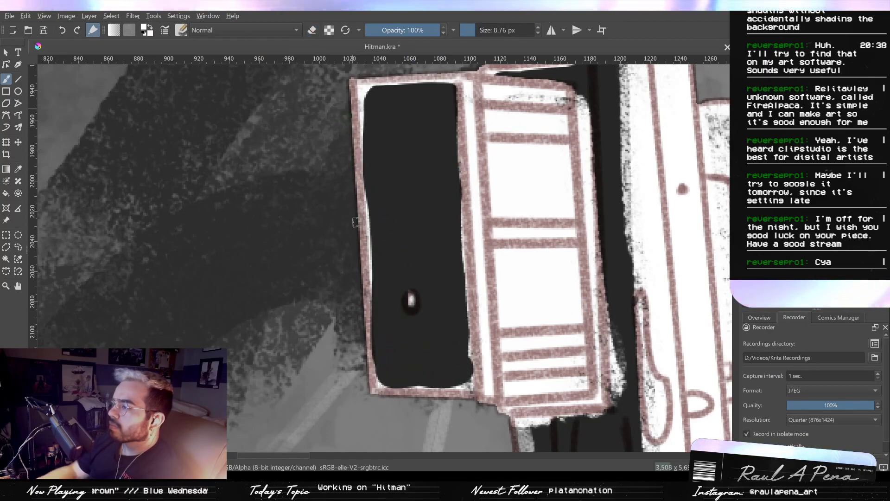
# - Repaint the side panel's outer rim white at 8.76 px, and erase along its lower and inner edges at 19.51 px
pyautogui.moveTo(363, 97); pyautogui.dragTo(364, 335)
pyautogui.moveTo(371, 220)
pyautogui.mouseDown()
pyautogui.moveTo(383, 377)
pyautogui.moveTo(428, 370)
pyautogui.mouseUp()
pyautogui.press('e')
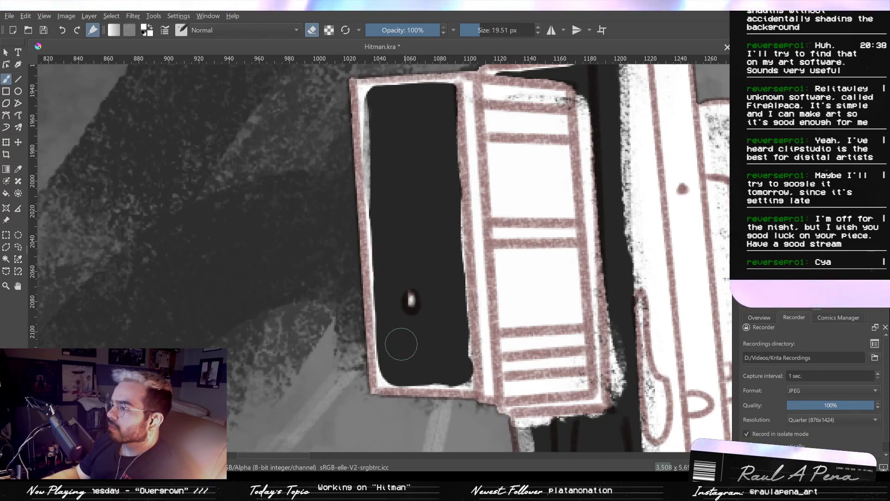
pyautogui.moveTo(395, 374)
pyautogui.mouseDown()
pyautogui.moveTo(466, 381)
pyautogui.moveTo(452, 221)
pyautogui.mouseUp()
pyautogui.moveTo(455, 101); pyautogui.dragTo(450, 204)
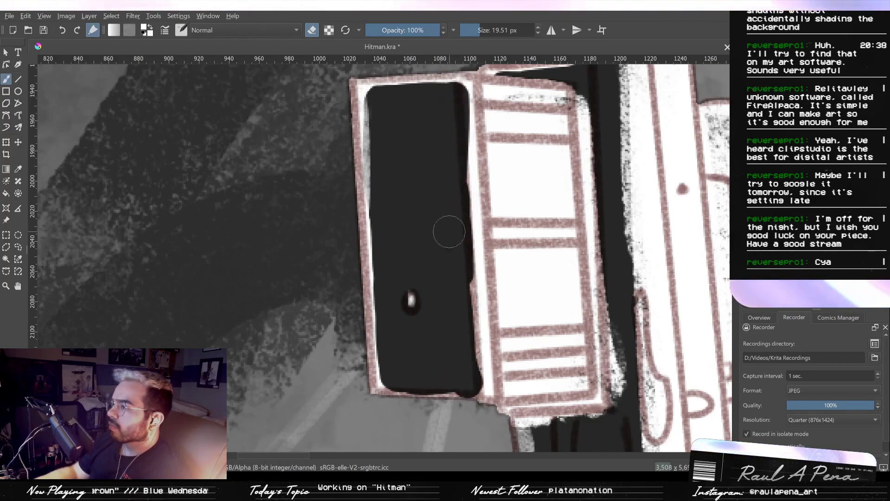
pyautogui.moveTo(446, 151); pyautogui.dragTo(444, 98)
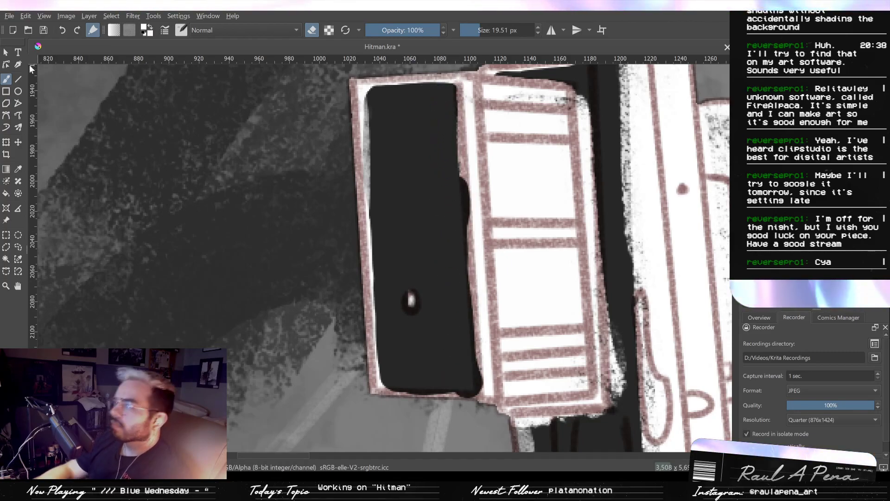
# - Straighten the side panel's inner edge with a 19.51 px erasing line, and redraw the bottom rim with a white 8.76 px line
pyautogui.click(18, 79)
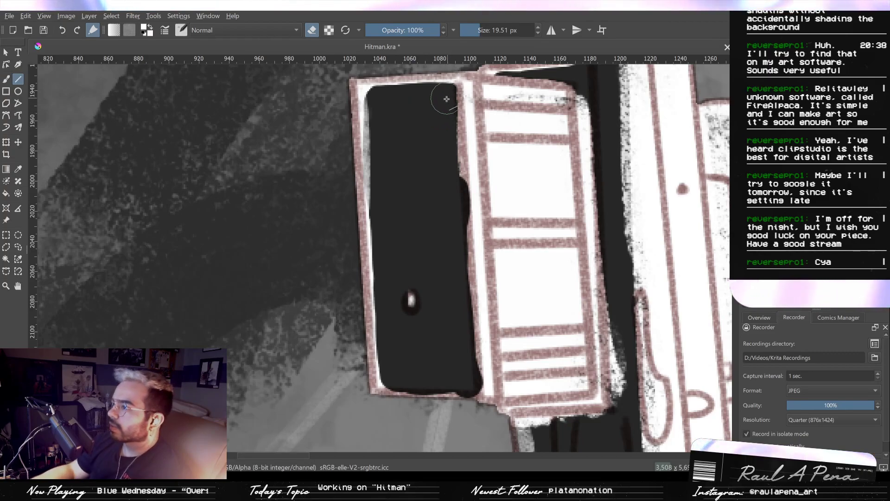
pyautogui.moveTo(446, 99); pyautogui.dragTo(463, 373)
pyautogui.press('e')
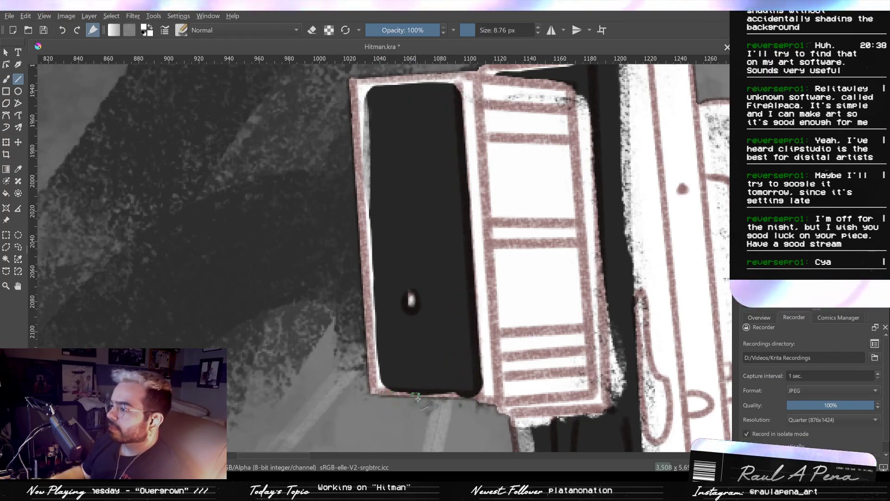
pyautogui.moveTo(485, 393); pyautogui.dragTo(448, 406)
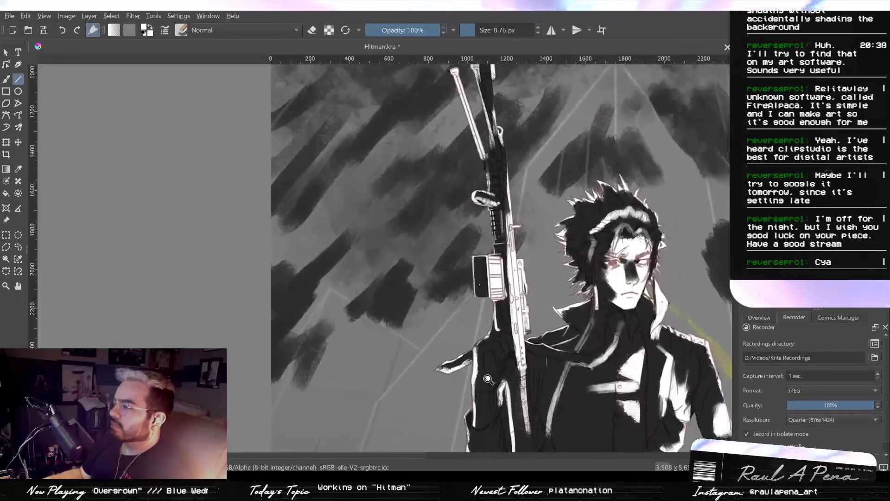
pyautogui.press('b')
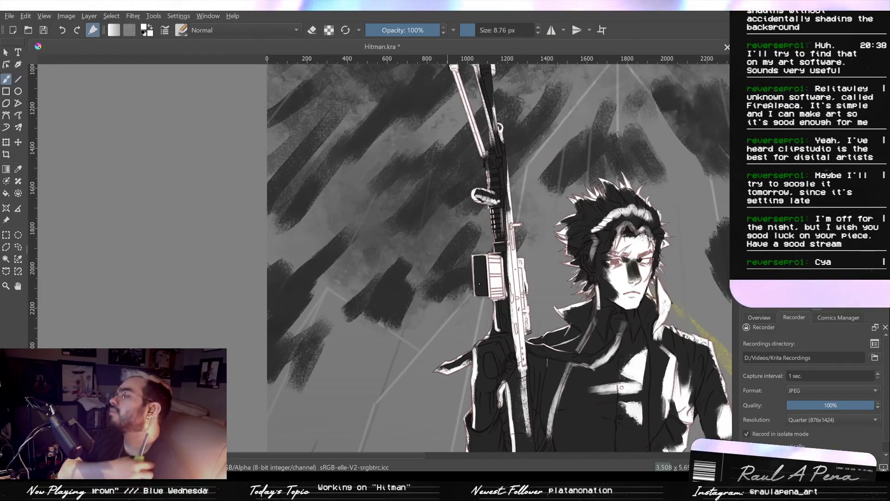
# - Paint white on the outer side of the round fitting below the bipod and along the rail edge down to the loop
pyautogui.moveTo(407, 272); pyautogui.dragTo(472, 216)
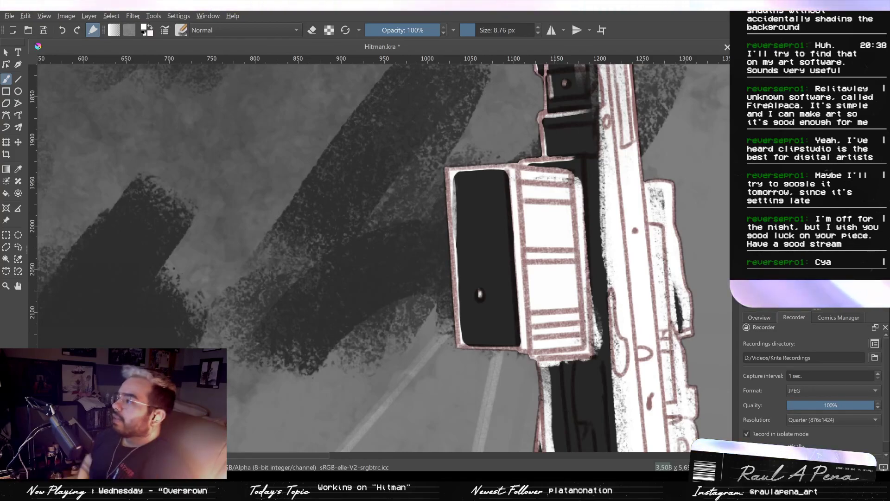
pyautogui.moveTo(498, 195); pyautogui.dragTo(496, 311)
pyautogui.moveTo(506, 263); pyautogui.dragTo(499, 321)
pyautogui.moveTo(499, 321); pyautogui.dragTo(496, 291)
pyautogui.moveTo(500, 237); pyautogui.dragTo(504, 264)
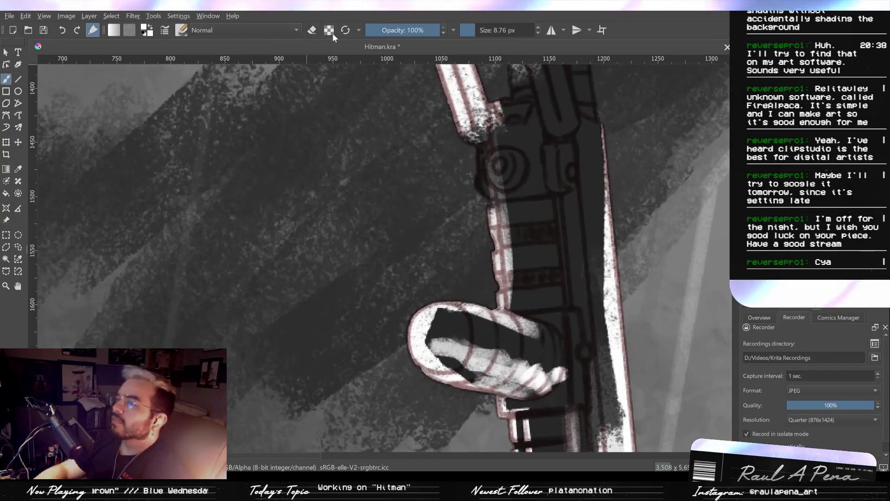
pyautogui.moveTo(481, 149); pyautogui.dragTo(486, 190)
pyautogui.moveTo(492, 147)
pyautogui.mouseDown()
pyautogui.moveTo(505, 188)
pyautogui.moveTo(496, 153)
pyautogui.mouseUp()
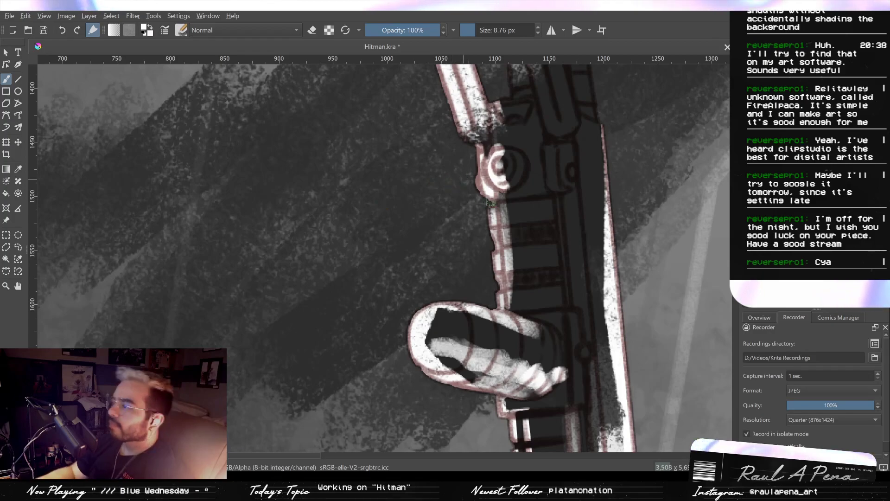
pyautogui.moveTo(489, 203); pyautogui.dragTo(497, 287)
pyautogui.moveTo(491, 195); pyautogui.dragTo(501, 294)
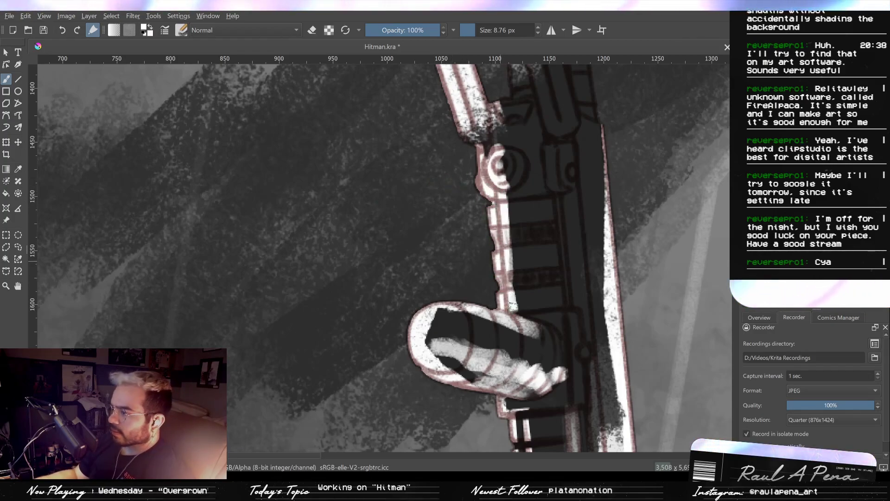
# - Paint a white highlight around the upper inner corner of the boxy attachment's dark side panel
pyautogui.moveTo(525, 374)
pyautogui.mouseDown()
pyautogui.moveTo(518, 303)
pyautogui.moveTo(491, 201)
pyautogui.moveTo(503, 303)
pyautogui.moveTo(506, 320)
pyautogui.moveTo(498, 189)
pyautogui.moveTo(492, 218)
pyautogui.moveTo(479, 197)
pyautogui.mouseUp()
pyautogui.moveTo(371, 140); pyautogui.dragTo(380, 250)
pyautogui.moveTo(445, 251)
pyautogui.mouseDown()
pyautogui.moveTo(435, 205)
pyautogui.moveTo(429, 243)
pyautogui.moveTo(376, 170)
pyautogui.moveTo(373, 177)
pyautogui.moveTo(374, 148)
pyautogui.mouseUp()
pyautogui.moveTo(634, 254); pyautogui.dragTo(628, 345)
pyautogui.moveTo(382, 133); pyautogui.dragTo(389, 190)
pyautogui.moveTo(377, 273); pyautogui.dragTo(370, 206)
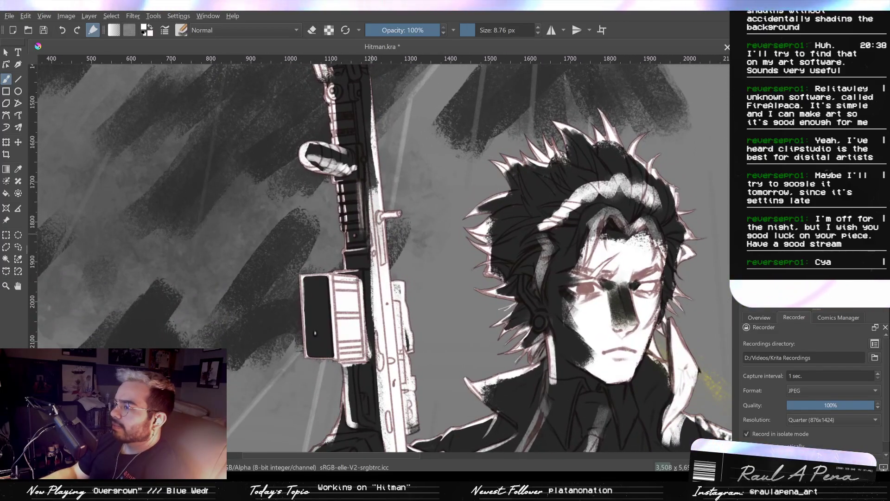
pyautogui.moveTo(357, 303); pyautogui.dragTo(370, 148)
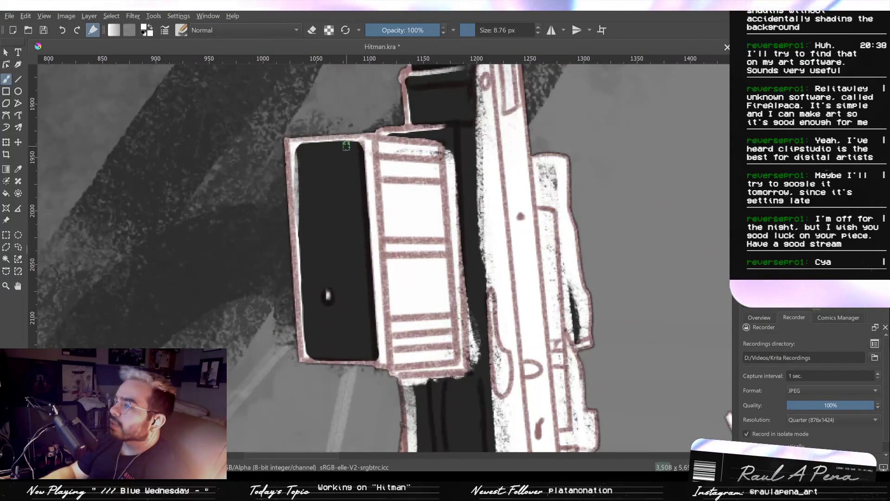
pyautogui.moveTo(345, 143); pyautogui.dragTo(361, 156)
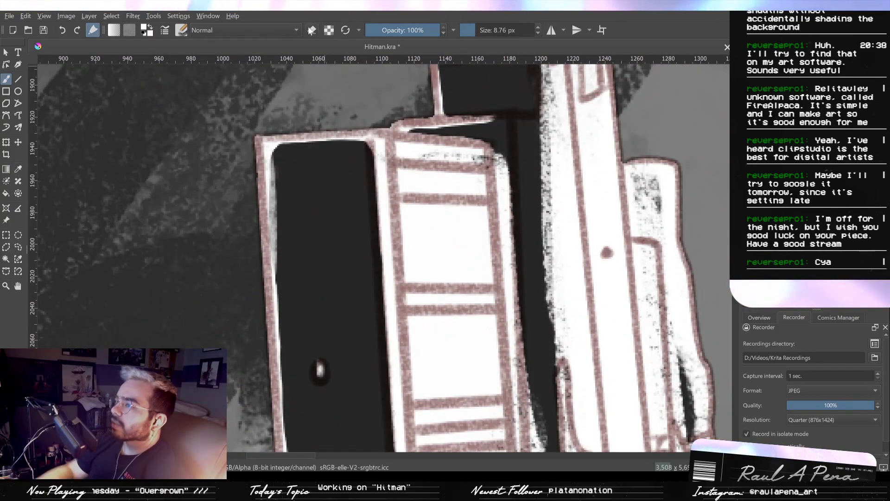
# - Thin and soften the white strip along the side panel's inner edge with the 8.76 px eraser
pyautogui.moveTo(370, 160); pyautogui.dragTo(376, 283)
pyautogui.hotkey('ctrl', 'z')
pyautogui.moveTo(377, 202)
pyautogui.mouseDown()
pyautogui.moveTo(385, 294)
pyautogui.moveTo(373, 178)
pyautogui.moveTo(387, 294)
pyautogui.mouseUp()
pyautogui.moveTo(386, 332); pyautogui.dragTo(383, 233)
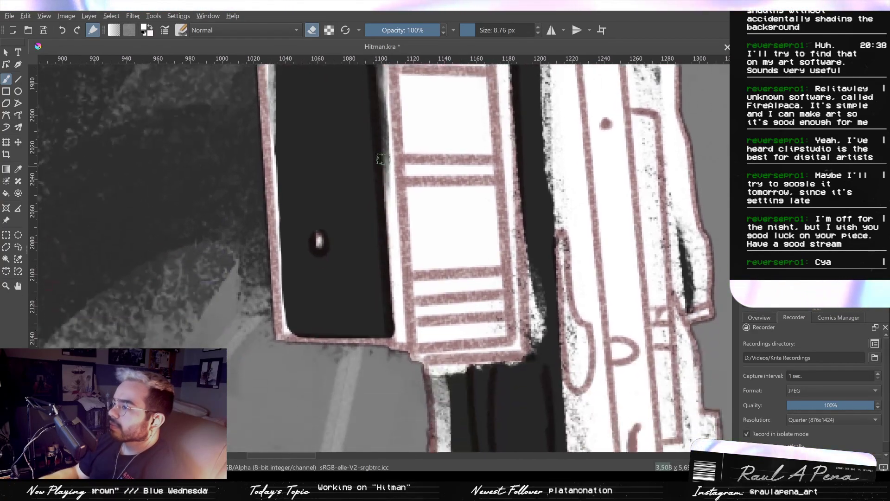
pyautogui.moveTo(384, 162); pyautogui.dragTo(387, 247)
pyautogui.moveTo(382, 187); pyautogui.dragTo(395, 333)
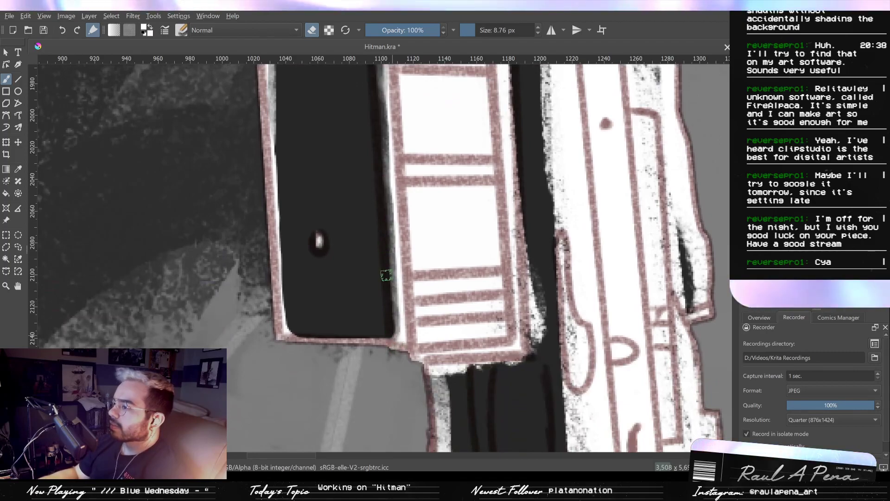
pyautogui.moveTo(382, 188); pyautogui.dragTo(388, 262)
pyautogui.hotkey('ctrl', 'z')
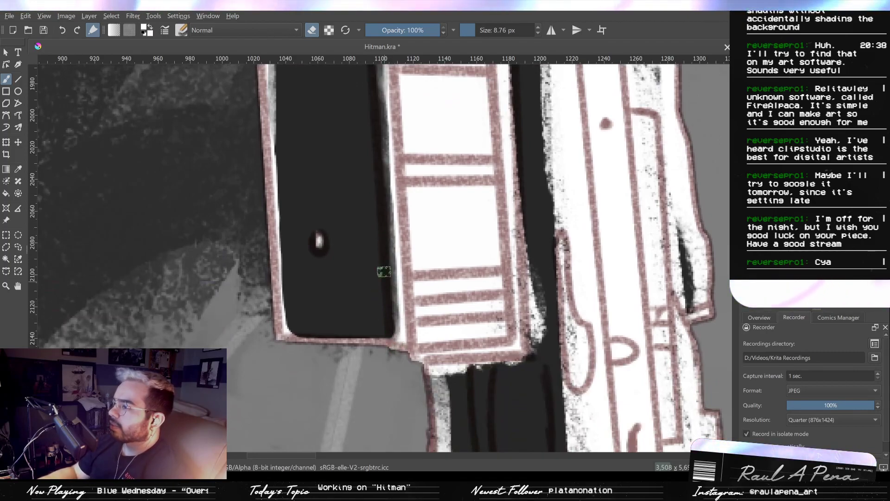
pyautogui.scroll(2, 336, 204)
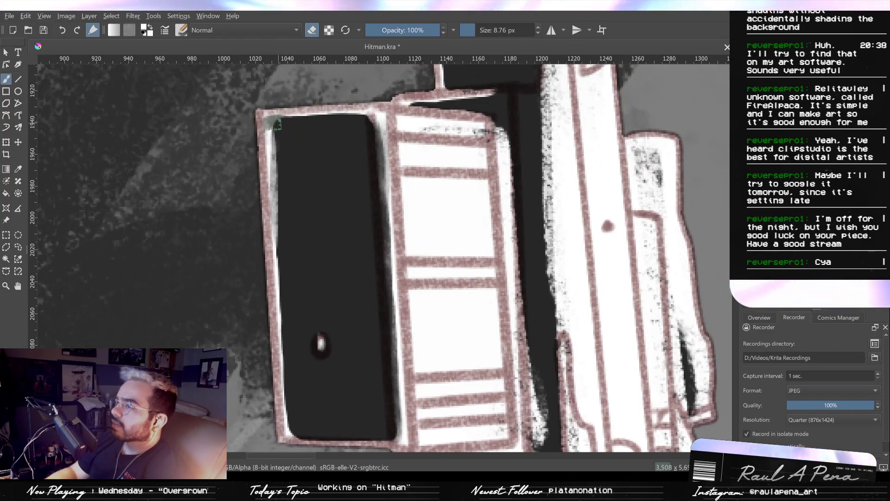
# - Erase the white strip along the outer edge of the boxy attachment's dark side panel with the 8.76 px eraser
pyautogui.moveTo(282, 122)
pyautogui.mouseDown()
pyautogui.moveTo(273, 135)
pyautogui.moveTo(287, 372)
pyautogui.mouseUp()
pyautogui.moveTo(282, 282)
pyautogui.mouseDown()
pyautogui.moveTo(280, 217)
pyautogui.moveTo(284, 310)
pyautogui.mouseUp()
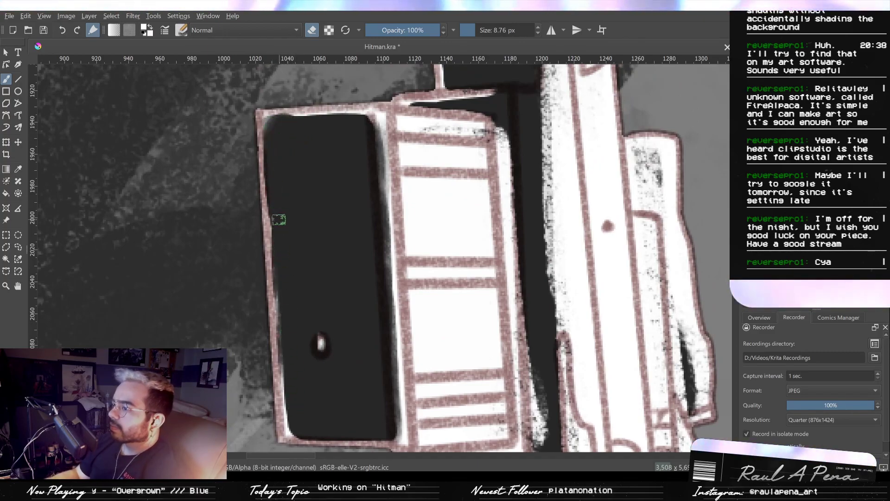
pyautogui.moveTo(275, 218)
pyautogui.mouseDown()
pyautogui.moveTo(291, 420)
pyautogui.moveTo(288, 409)
pyautogui.mouseUp()
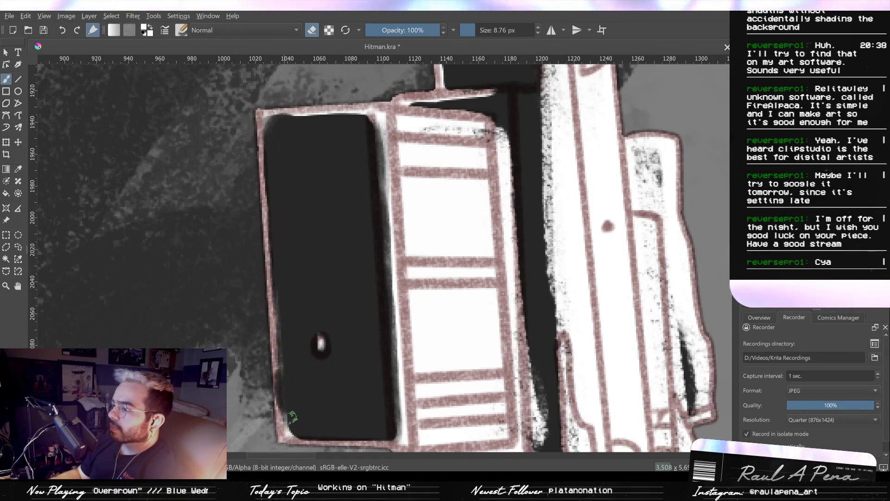
pyautogui.moveTo(294, 359)
pyautogui.mouseDown()
pyautogui.moveTo(284, 405)
pyautogui.moveTo(294, 428)
pyautogui.mouseUp()
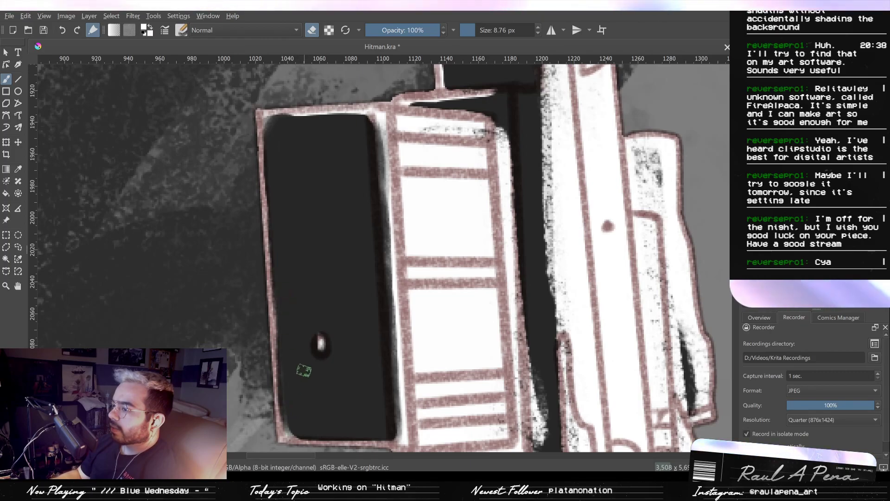
# - Tone down the white in the uppermost segment of the attachment's ridged face with the 8.76 px eraser
pyautogui.moveTo(381, 324); pyautogui.dragTo(361, 359)
pyautogui.moveTo(358, 283); pyautogui.dragTo(320, 194)
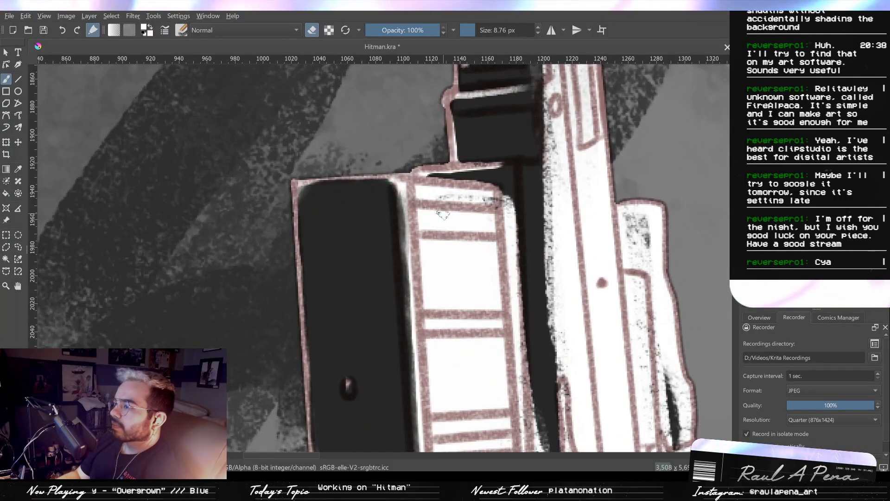
pyautogui.moveTo(439, 207); pyautogui.dragTo(420, 183)
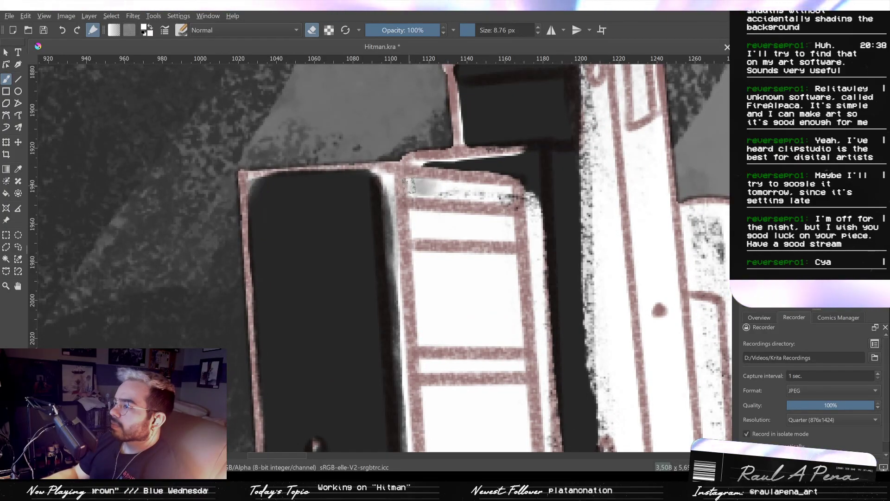
pyautogui.moveTo(413, 187)
pyautogui.mouseDown()
pyautogui.moveTo(494, 193)
pyautogui.moveTo(505, 230)
pyautogui.mouseUp()
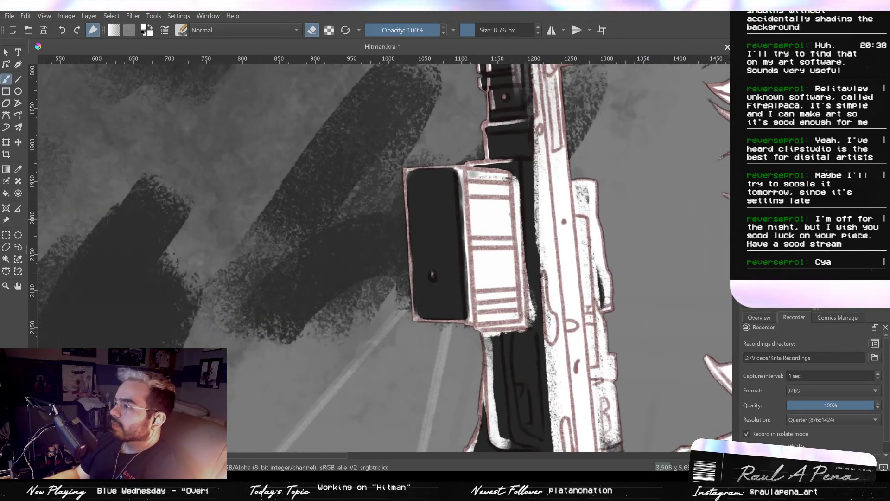
# - Try shading the attachment's ridged face and the adjoining rifle body with a 198.34 px eraser, comparing it with and without
pyautogui.moveTo(498, 125)
pyautogui.mouseDown()
pyautogui.moveTo(496, 143)
pyautogui.moveTo(497, 112)
pyautogui.mouseUp()
pyautogui.moveTo(495, 164)
pyautogui.mouseDown()
pyautogui.moveTo(497, 218)
pyautogui.moveTo(519, 257)
pyautogui.moveTo(517, 274)
pyautogui.mouseUp()
pyautogui.moveTo(518, 273)
pyautogui.mouseDown()
pyautogui.moveTo(445, 224)
pyautogui.moveTo(438, 255)
pyautogui.mouseUp()
pyautogui.moveTo(440, 222); pyautogui.dragTo(440, 153)
pyautogui.moveTo(443, 220)
pyautogui.mouseDown()
pyautogui.moveTo(432, 144)
pyautogui.moveTo(456, 231)
pyautogui.mouseUp()
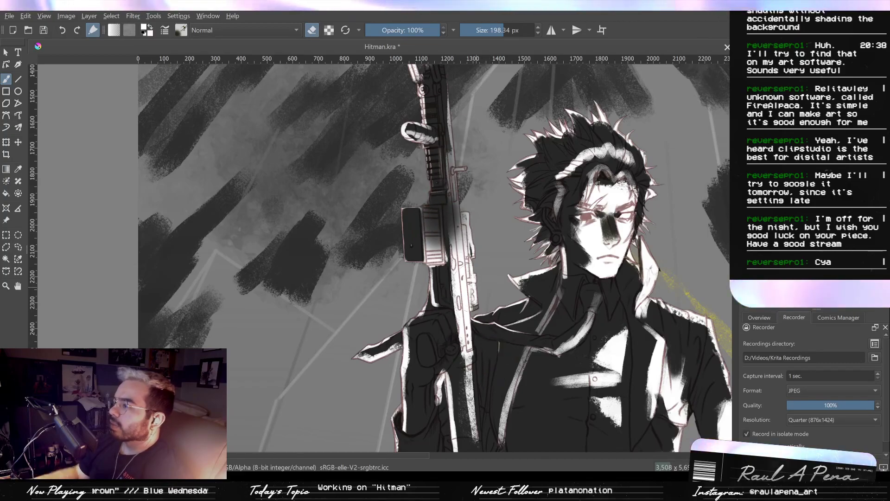
pyautogui.hotkey('ctrl', 'z')
pyautogui.hotkey('ctrl', 'shift', 'z')
pyautogui.hotkey('ctrl', 'z')
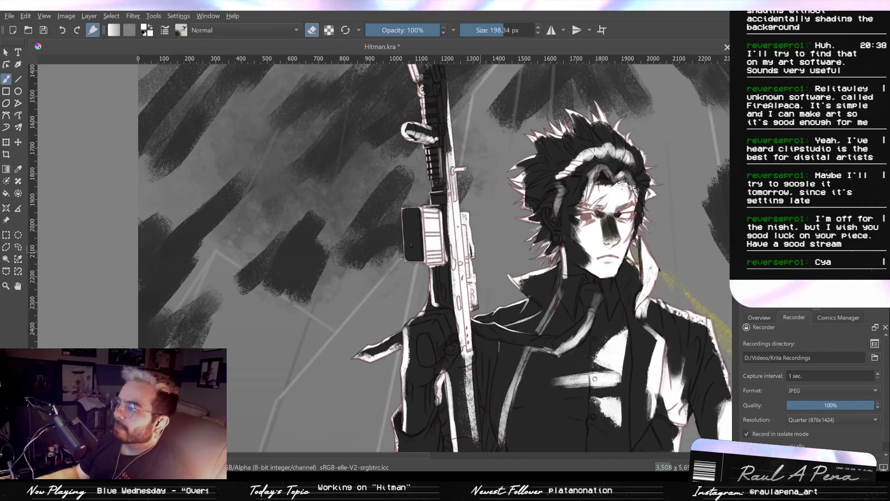
pyautogui.hotkey('ctrl', 'shift', 'z')
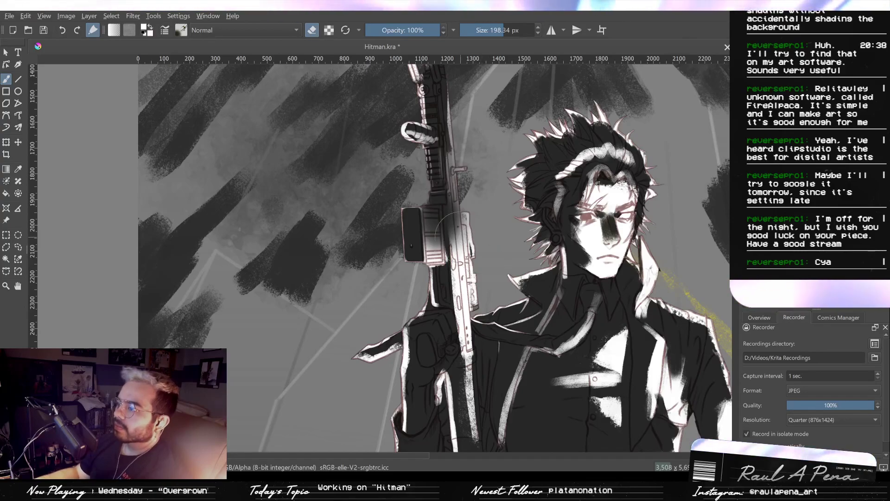
pyautogui.press('2')
# - Erase the white around the elongated slot on the rifle body beside the attachment with the 8.76 px eraser
pyautogui.scroll(6, 341, 201)
pyautogui.moveTo(444, 137); pyautogui.dragTo(388, 184)
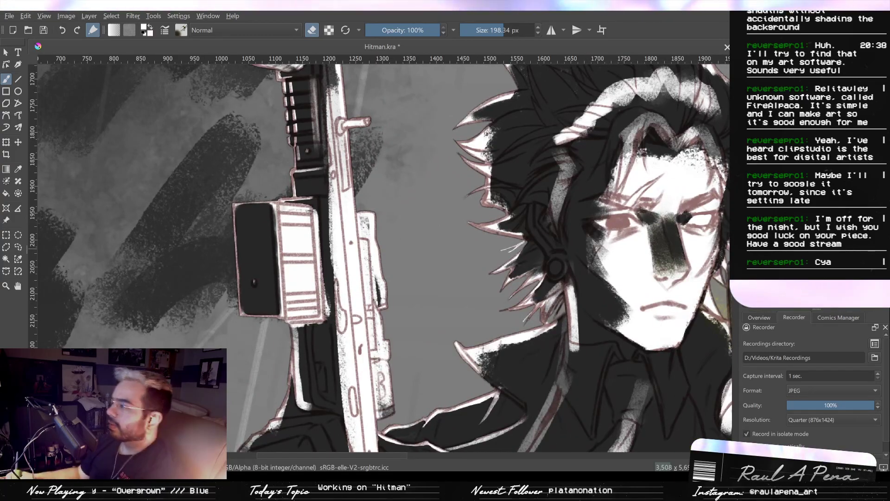
pyautogui.scroll(2, 668, 278)
pyautogui.moveTo(690, 229); pyautogui.dragTo(686, 189)
pyautogui.scroll(-3, 510, 193)
pyautogui.scroll(2, 412, 189)
pyautogui.moveTo(411, 189); pyautogui.dragTo(442, 227)
pyautogui.scroll(-2, 442, 226)
pyautogui.scroll(2, 444, 259)
pyautogui.moveTo(444, 258); pyautogui.dragTo(437, 216)
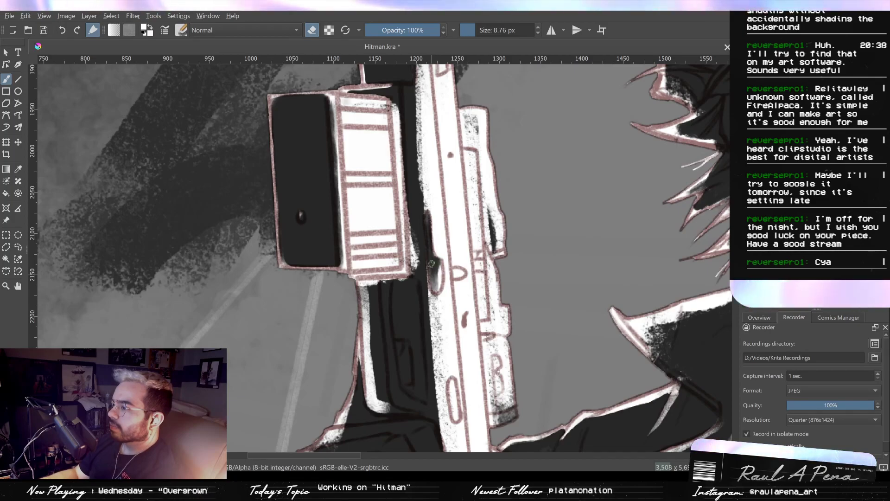
pyautogui.scroll(-1, 431, 148)
pyautogui.moveTo(431, 149); pyautogui.dragTo(440, 193)
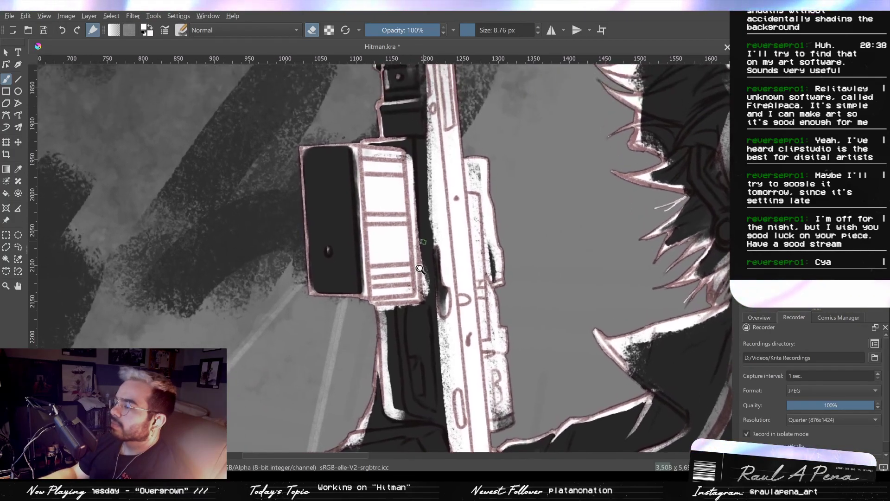
pyautogui.scroll(1, 425, 241)
pyautogui.scroll(1, 380, 300)
pyautogui.moveTo(380, 300); pyautogui.dragTo(402, 252)
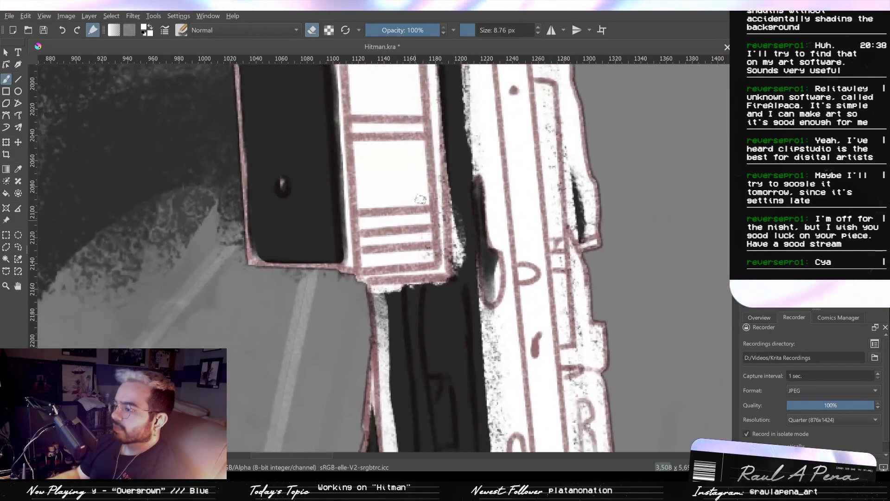
# - Try erasing along the dark gap between the attachment and the rifle body with a 198.34 px eraser
pyautogui.click(313, 31)
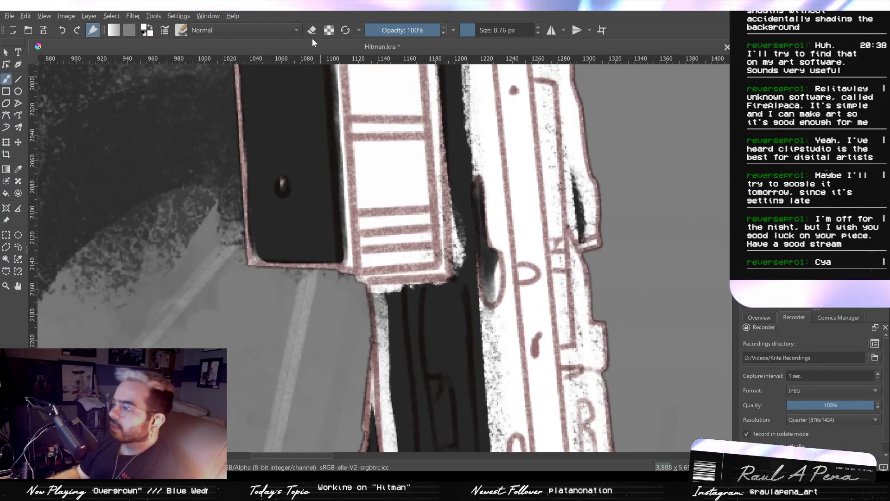
pyautogui.press('b')
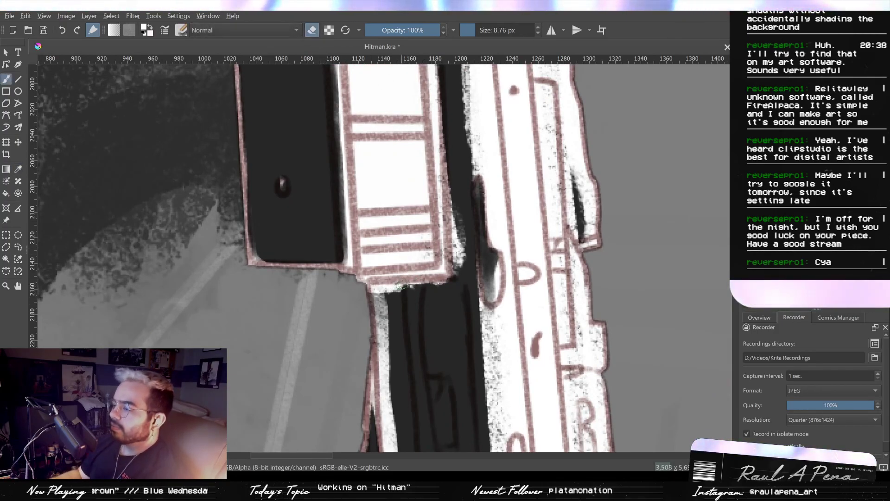
pyautogui.press('.')
pyautogui.press('.')
pyautogui.scroll(-3, 465, 307)
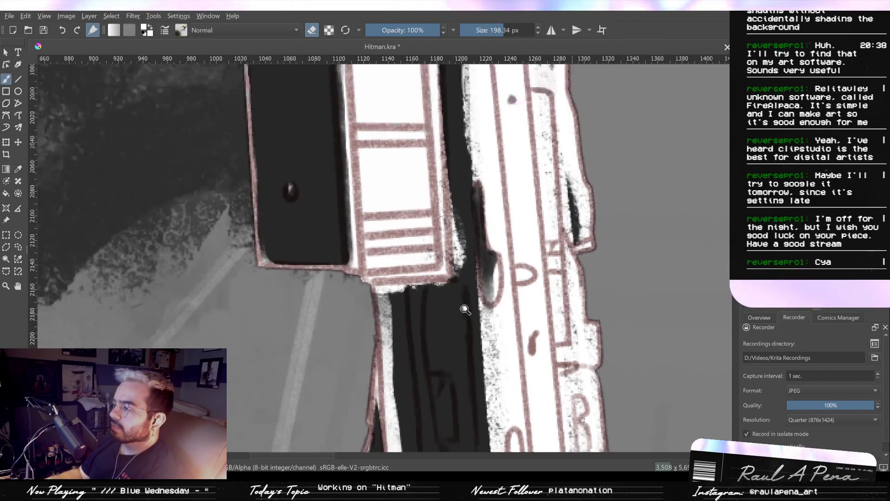
pyautogui.press('.')
pyautogui.moveTo(485, 204)
pyautogui.mouseDown()
pyautogui.moveTo(479, 328)
pyautogui.moveTo(481, 302)
pyautogui.mouseUp()
pyautogui.hotkey('ctrl', 'z')
pyautogui.moveTo(449, 88)
pyautogui.mouseDown()
pyautogui.moveTo(443, 116)
pyautogui.moveTo(492, 267)
pyautogui.moveTo(484, 309)
pyautogui.moveTo(483, 158)
pyautogui.moveTo(476, 143)
pyautogui.mouseUp()
pyautogui.press('e')
pyautogui.hotkey('ctrl', 'z')
# - Paint white over the gap between the attachment and the rifle body with a 97.16 px brush
pyautogui.moveTo(495, 200)
pyautogui.mouseDown()
pyautogui.moveTo(493, 219)
pyautogui.moveTo(487, 171)
pyautogui.mouseUp()
pyautogui.press('/')
pyautogui.press('/')
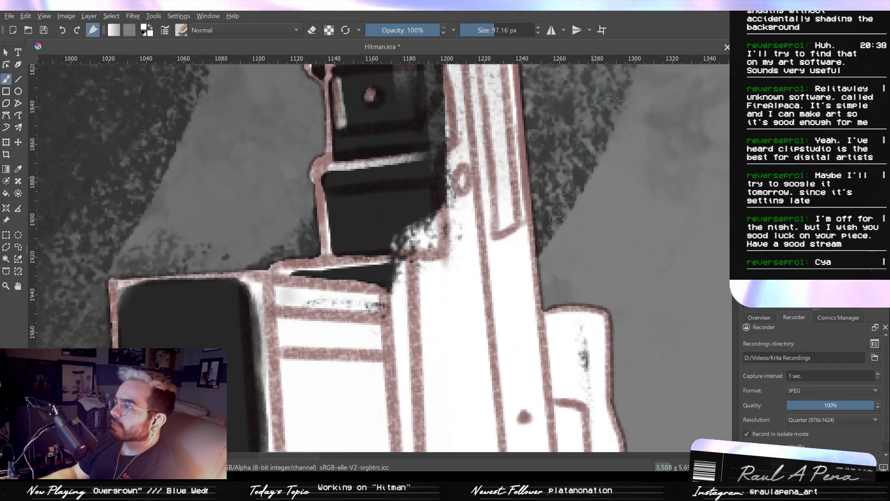
# - Restore the dark block above the attachment by erasing the white spill from its lower corner and edge at 7.20 px
pyautogui.moveTo(387, 194)
pyautogui.mouseDown()
pyautogui.moveTo(394, 225)
pyautogui.moveTo(408, 238)
pyautogui.moveTo(421, 236)
pyautogui.moveTo(393, 246)
pyautogui.mouseUp()
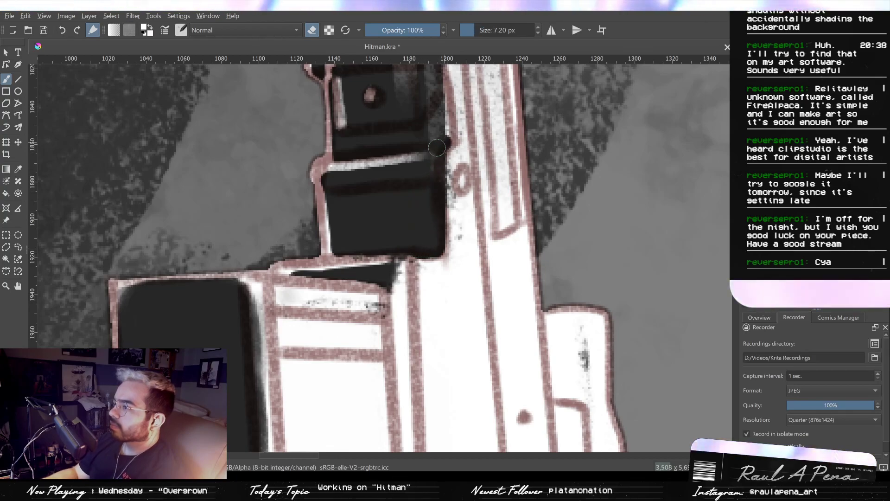
pyautogui.moveTo(430, 167); pyautogui.dragTo(430, 137)
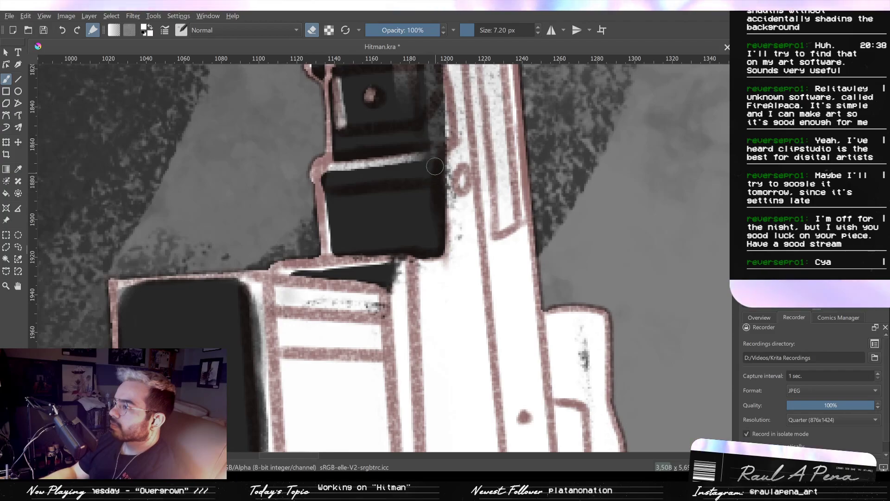
pyautogui.scroll(1, 434, 166)
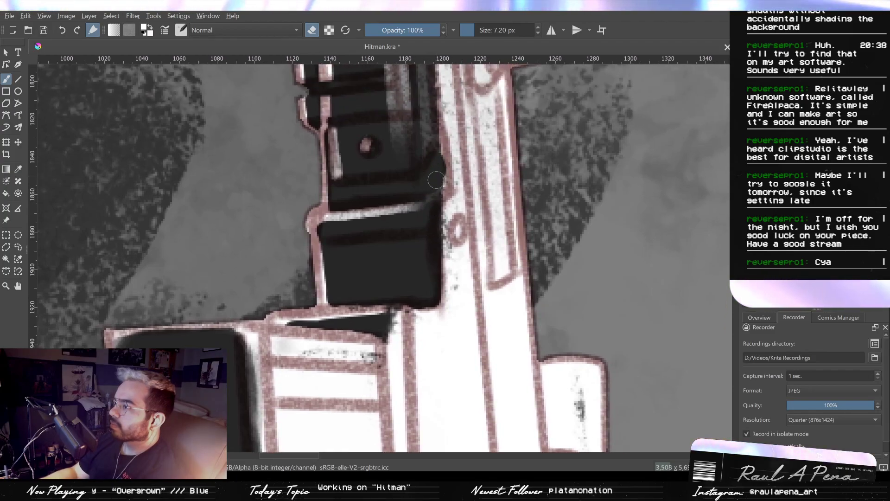
# - Repaint the white body edge beside the dark block at 14.28 px and erase a dark centre in the round hole at 7.20 px
pyautogui.press('e')
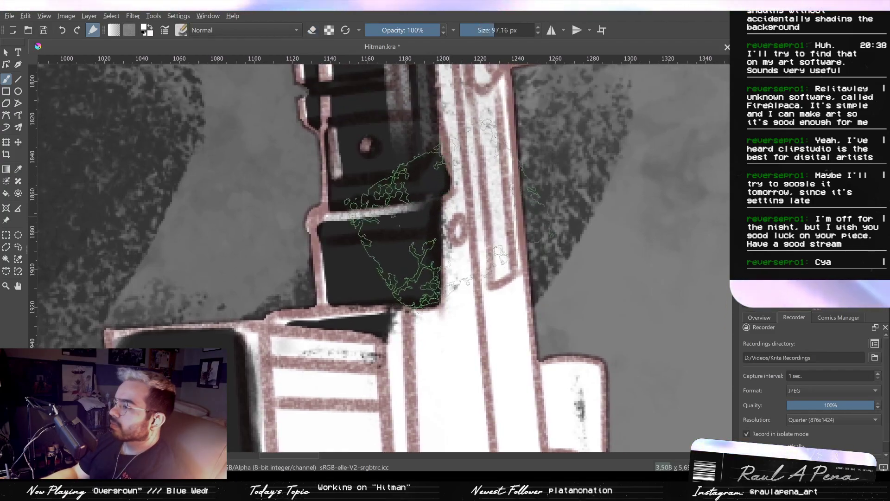
pyautogui.moveTo(455, 212); pyautogui.dragTo(448, 294)
pyautogui.hotkey('ctrl', 'z')
pyautogui.moveTo(453, 238); pyautogui.dragTo(451, 310)
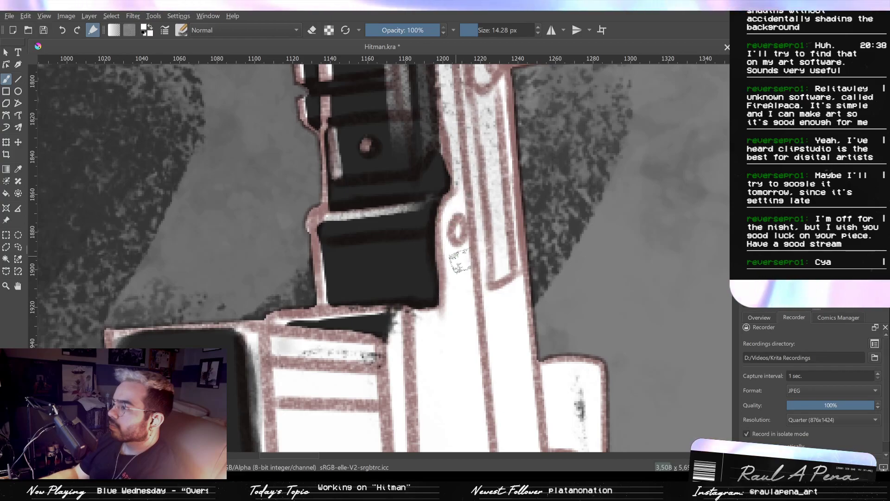
pyautogui.press('e')
pyautogui.click(457, 224)
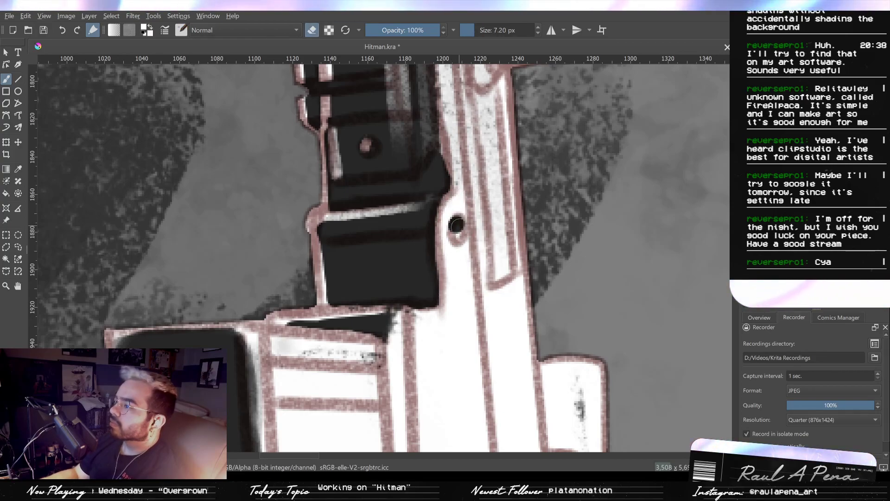
# - Erase the grey vertical streak running along the ribbed handguard with a 35.65 px eraser
pyautogui.moveTo(455, 154); pyautogui.dragTo(446, 244)
pyautogui.moveTo(437, 89); pyautogui.dragTo(427, 194)
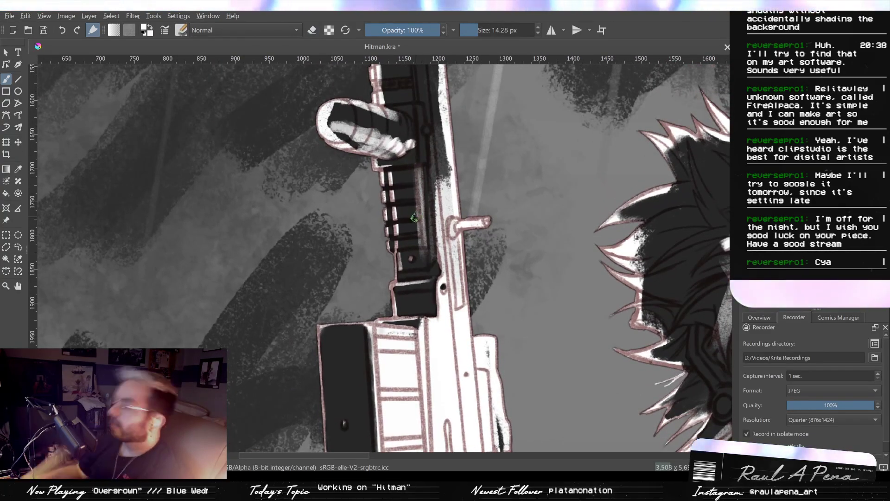
pyautogui.moveTo(424, 258); pyautogui.dragTo(418, 182)
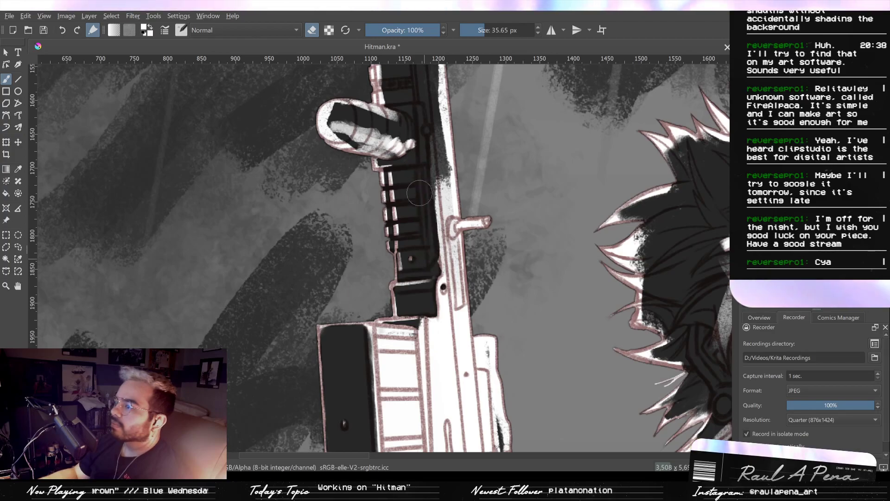
pyautogui.moveTo(429, 221); pyautogui.dragTo(426, 174)
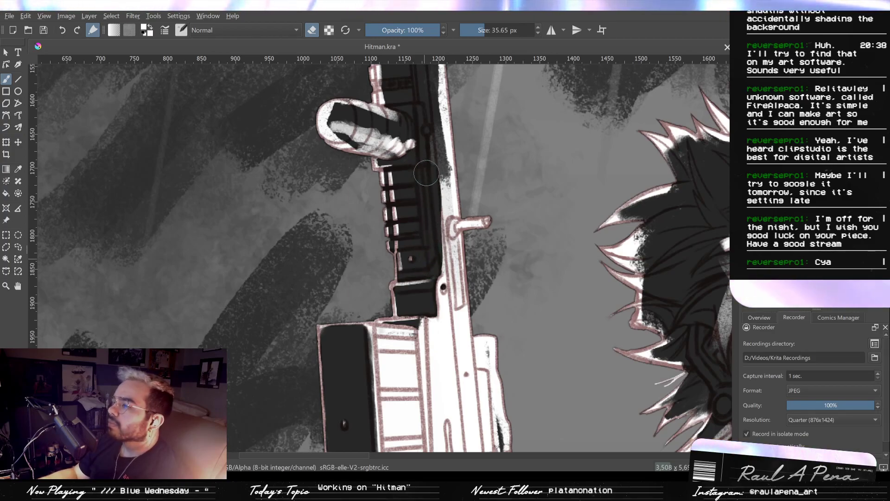
pyautogui.moveTo(427, 217); pyautogui.dragTo(409, 266)
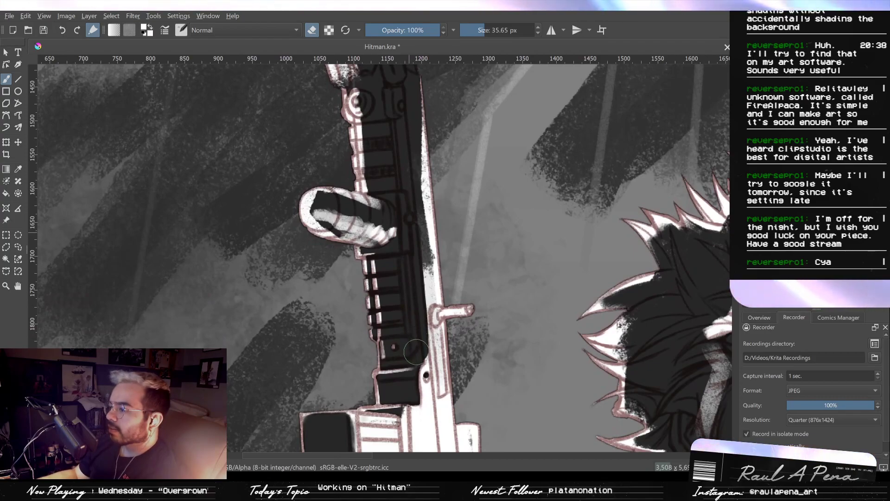
# - Sharpen the inner edge of the white rifle body between the side handle and the round hole with a 6.23 px eraser
pyautogui.scroll(3, 416, 320)
pyautogui.moveTo(429, 247); pyautogui.dragTo(461, 154)
pyautogui.press('/')
pyautogui.moveTo(482, 267)
pyautogui.mouseDown()
pyautogui.moveTo(470, 293)
pyautogui.moveTo(469, 258)
pyautogui.moveTo(489, 214)
pyautogui.moveTo(468, 273)
pyautogui.moveTo(482, 266)
pyautogui.mouseUp()
pyautogui.hotkey('ctrl', 'z')
pyautogui.press('e')
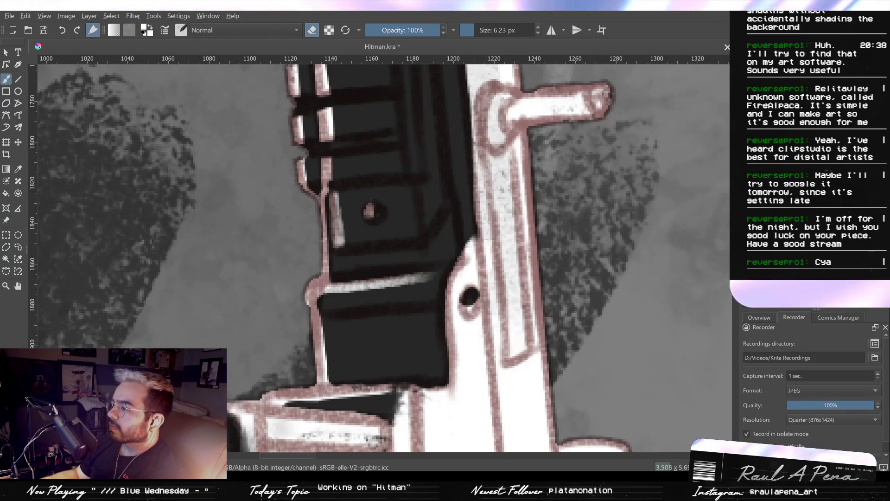
pyautogui.moveTo(489, 184); pyautogui.dragTo(480, 240)
# - Erase the ragged white along the inner edge of the rim strip above the side handle
pyautogui.scroll(-3, 481, 240)
pyautogui.moveTo(477, 136); pyautogui.dragTo(470, 306)
pyautogui.press('e')
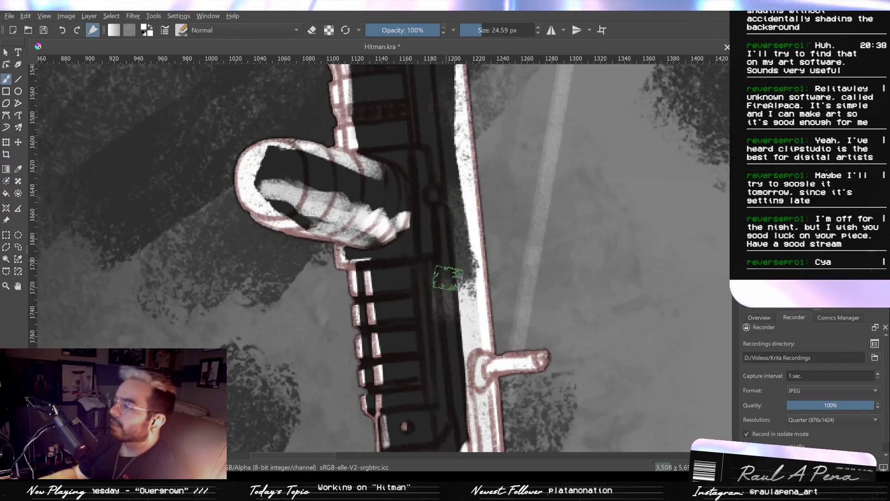
pyautogui.press('e')
pyautogui.moveTo(458, 281)
pyautogui.mouseDown()
pyautogui.moveTo(458, 341)
pyautogui.moveTo(468, 345)
pyautogui.mouseUp()
# - Darken the side handle's base with the 6.23 px eraser and its shaft with a 3.63 px eraser
pyautogui.moveTo(464, 307)
pyautogui.mouseDown()
pyautogui.moveTo(457, 251)
pyautogui.moveTo(471, 309)
pyautogui.mouseUp()
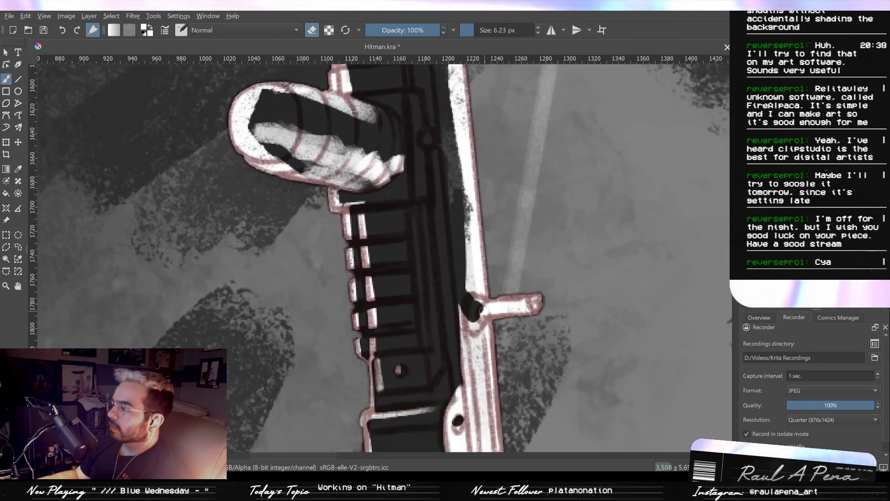
pyautogui.press('[')
pyautogui.press('[')
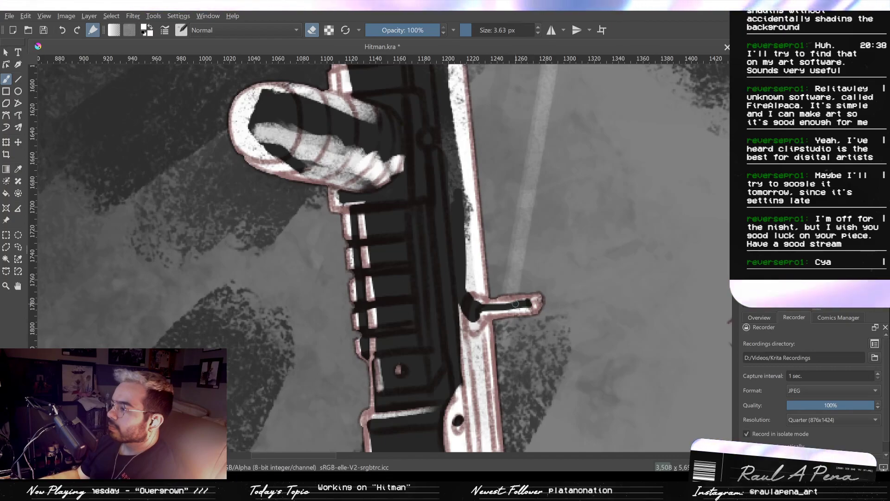
pyautogui.moveTo(517, 303); pyautogui.dragTo(498, 305)
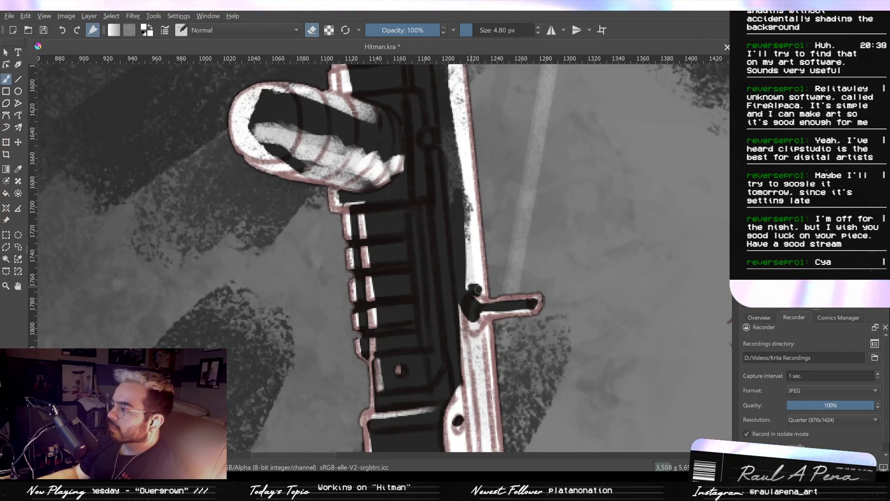
# - Erase the white strip above the side handle at 10.86 px and repaint it as a thin white rim at 24.59 px
pyautogui.moveTo(472, 288)
pyautogui.mouseDown()
pyautogui.moveTo(476, 247)
pyautogui.moveTo(467, 284)
pyautogui.mouseUp()
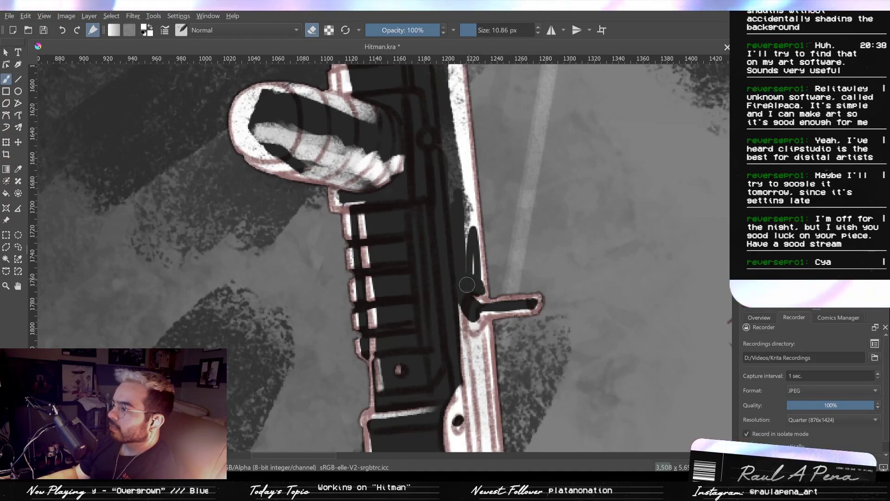
pyautogui.scroll(-5, 467, 284)
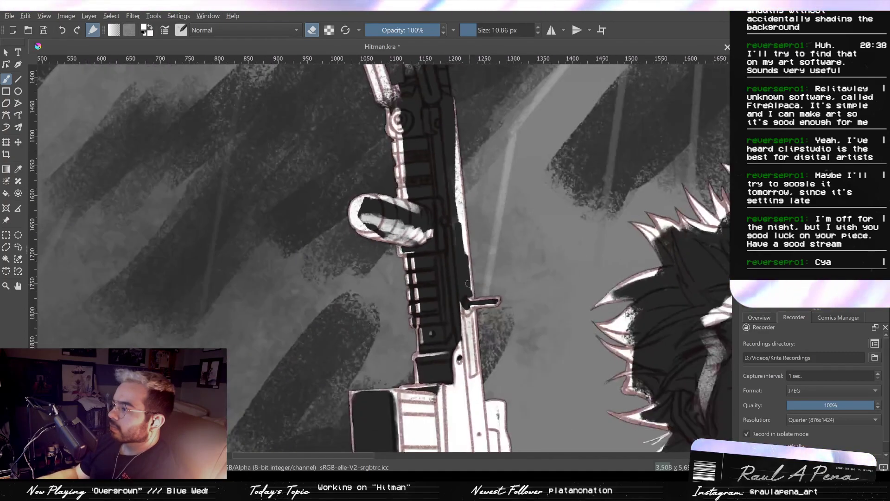
pyautogui.moveTo(468, 283)
pyautogui.mouseDown()
pyautogui.moveTo(469, 313)
pyautogui.moveTo(476, 306)
pyautogui.moveTo(459, 291)
pyautogui.moveTo(453, 229)
pyautogui.mouseUp()
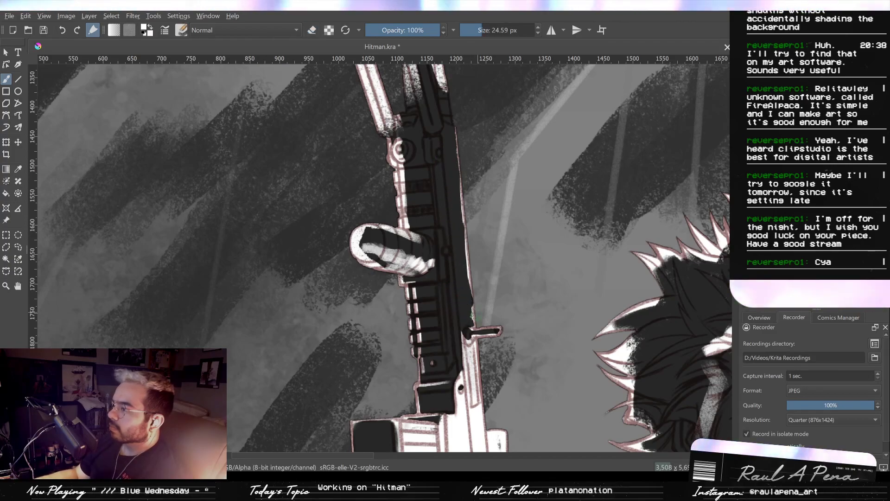
pyautogui.moveTo(471, 251)
pyautogui.mouseDown()
pyautogui.moveTo(469, 227)
pyautogui.moveTo(473, 297)
pyautogui.mouseUp()
pyautogui.moveTo(473, 298); pyautogui.dragTo(470, 251)
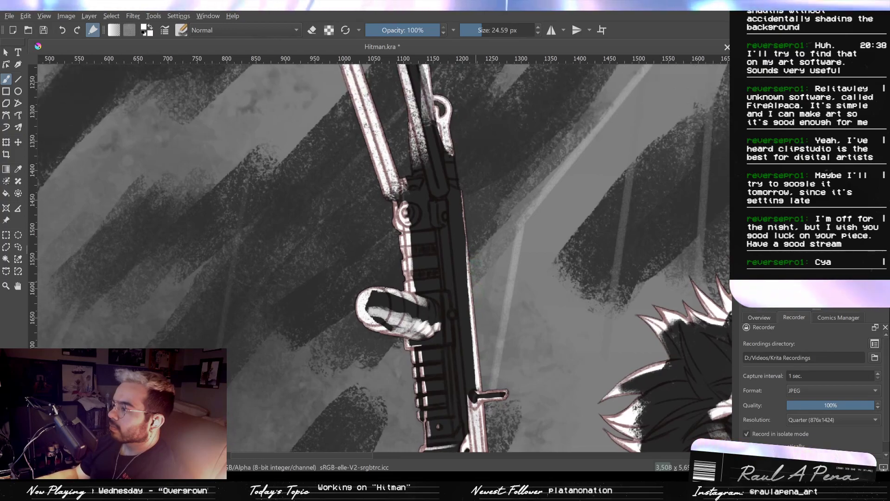
# - Erase the inner side of the white rim strip along the rifle body above the small lever with a 38.14 px eraser
pyautogui.moveTo(471, 212); pyautogui.dragTo(475, 259)
pyautogui.moveTo(468, 234); pyautogui.dragTo(471, 270)
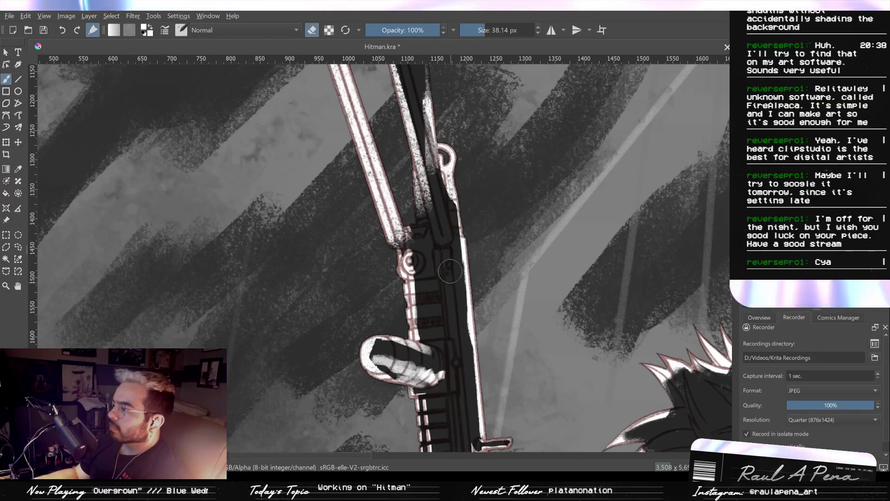
pyautogui.moveTo(454, 275); pyautogui.dragTo(460, 346)
pyautogui.moveTo(460, 315); pyautogui.dragTo(465, 352)
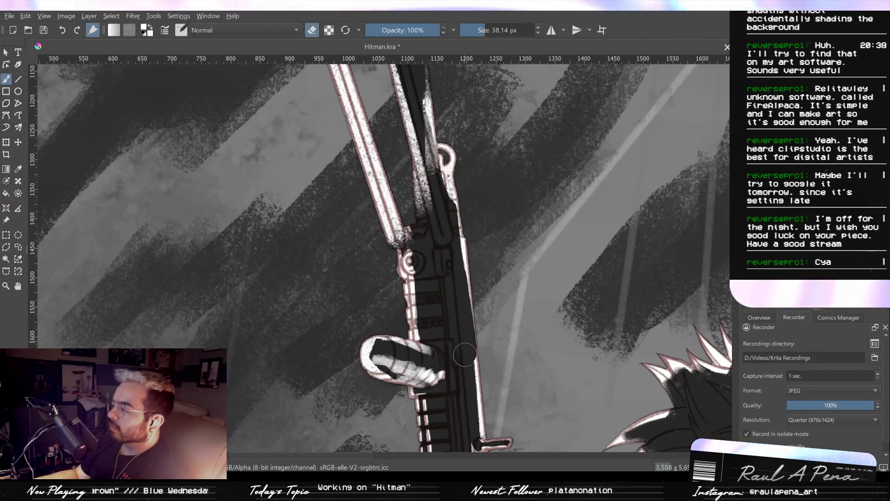
# - Repaint the rifle body's outer edge as a thin white rim above the small lever at 24.59 px
pyautogui.press('/')
pyautogui.moveTo(469, 261); pyautogui.dragTo(476, 327)
pyautogui.hotkey('ctrl', 'z')
pyautogui.moveTo(469, 260); pyautogui.dragTo(479, 369)
pyautogui.moveTo(475, 313); pyautogui.dragTo(483, 393)
pyautogui.moveTo(476, 329); pyautogui.dragTo(476, 323)
pyautogui.moveTo(471, 308); pyautogui.dragTo(469, 288)
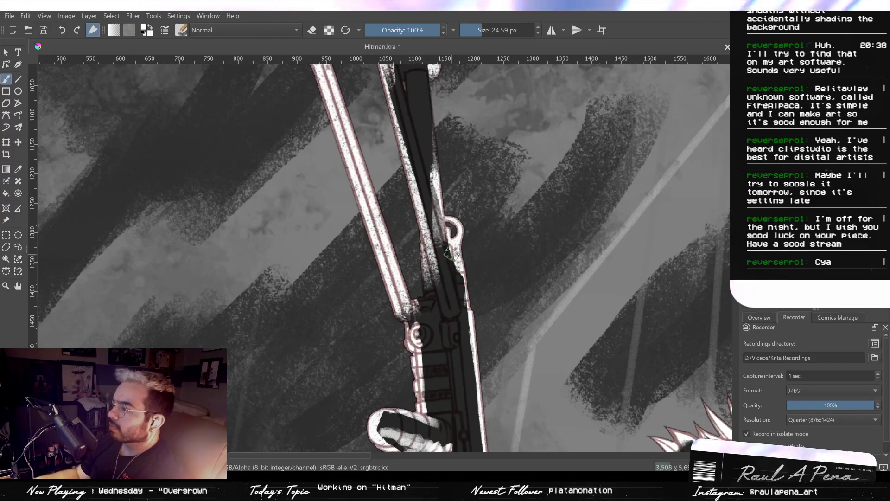
# - Erase the grainy white from the inner bipod leg and its end cap with a 38.14 px eraser
pyautogui.scroll(2, 463, 282)
pyautogui.press('e')
pyautogui.moveTo(415, 221); pyautogui.dragTo(402, 364)
pyautogui.moveTo(392, 305)
pyautogui.mouseDown()
pyautogui.moveTo(411, 364)
pyautogui.moveTo(421, 361)
pyautogui.moveTo(418, 402)
pyautogui.mouseUp()
pyautogui.moveTo(394, 274)
pyautogui.mouseDown()
pyautogui.moveTo(393, 210)
pyautogui.moveTo(403, 227)
pyautogui.mouseUp()
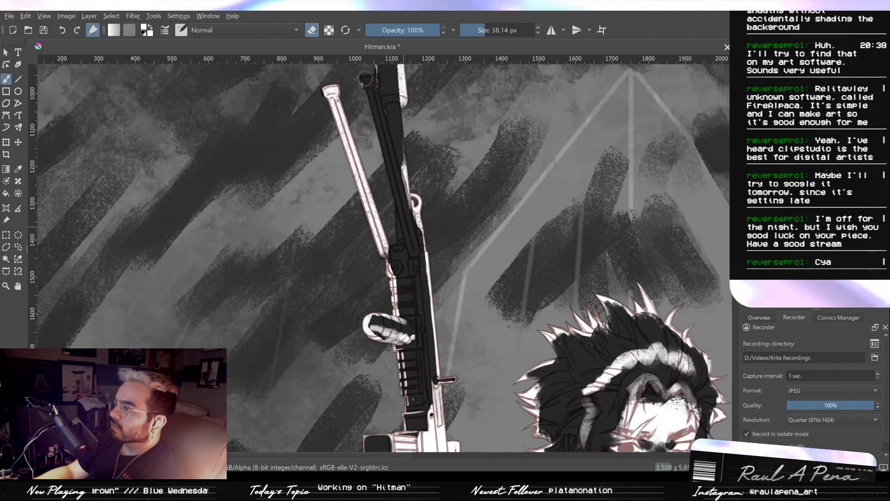
pyautogui.moveTo(381, 87); pyautogui.dragTo(384, 37)
pyautogui.moveTo(367, 105)
pyautogui.mouseDown()
pyautogui.moveTo(387, 133)
pyautogui.moveTo(389, 166)
pyautogui.mouseUp()
# - Paint a solid white highlight around the inner bipod leg's cap and down its outer side at 24.59 px
pyautogui.press('/')
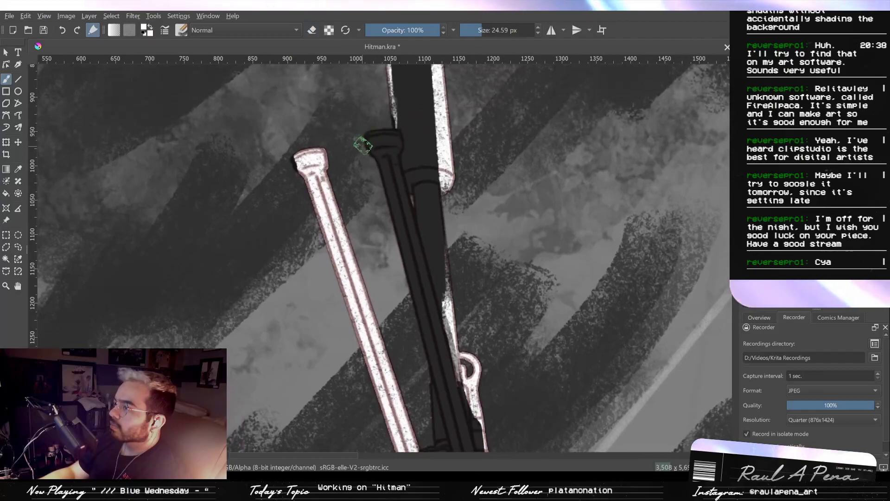
pyautogui.moveTo(369, 131); pyautogui.dragTo(390, 123)
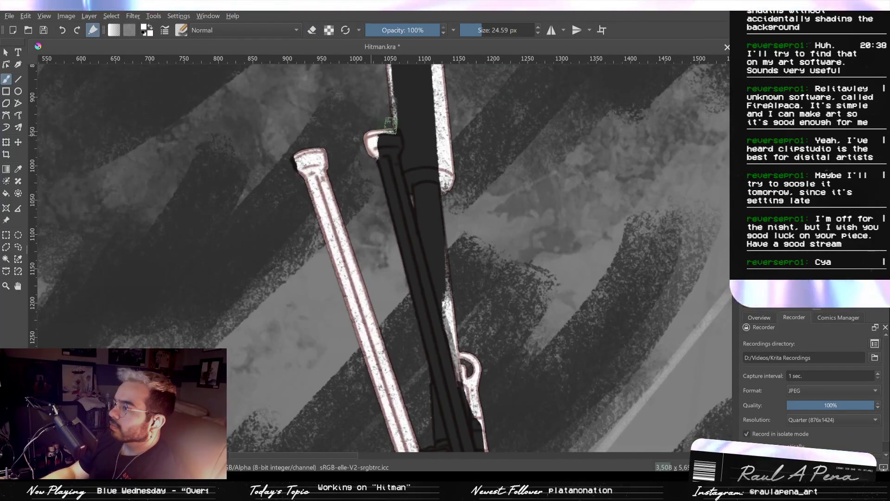
pyautogui.moveTo(373, 175)
pyautogui.mouseDown()
pyautogui.moveTo(401, 243)
pyautogui.moveTo(378, 169)
pyautogui.moveTo(406, 334)
pyautogui.moveTo(385, 225)
pyautogui.moveTo(421, 333)
pyautogui.mouseUp()
pyautogui.moveTo(393, 197)
pyautogui.mouseDown()
pyautogui.moveTo(421, 311)
pyautogui.moveTo(410, 258)
pyautogui.mouseUp()
pyautogui.moveTo(427, 375)
pyautogui.mouseDown()
pyautogui.moveTo(406, 259)
pyautogui.moveTo(424, 320)
pyautogui.mouseUp()
pyautogui.moveTo(401, 207); pyautogui.dragTo(422, 339)
pyautogui.moveTo(415, 292); pyautogui.dragTo(436, 352)
pyautogui.moveTo(411, 252); pyautogui.dragTo(423, 296)
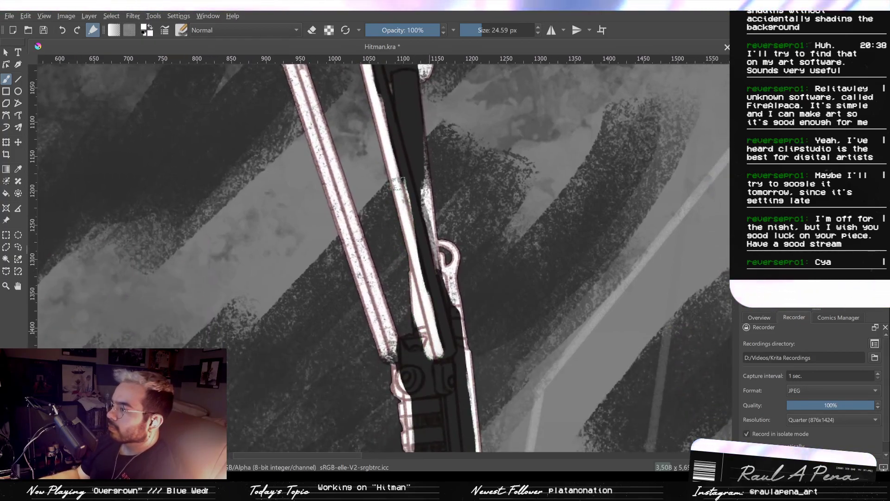
# - Erase the outer bipod leg's inner half and the middle of its cap at 14.53 px, using straight line strokes along the shaft
pyautogui.press('/')
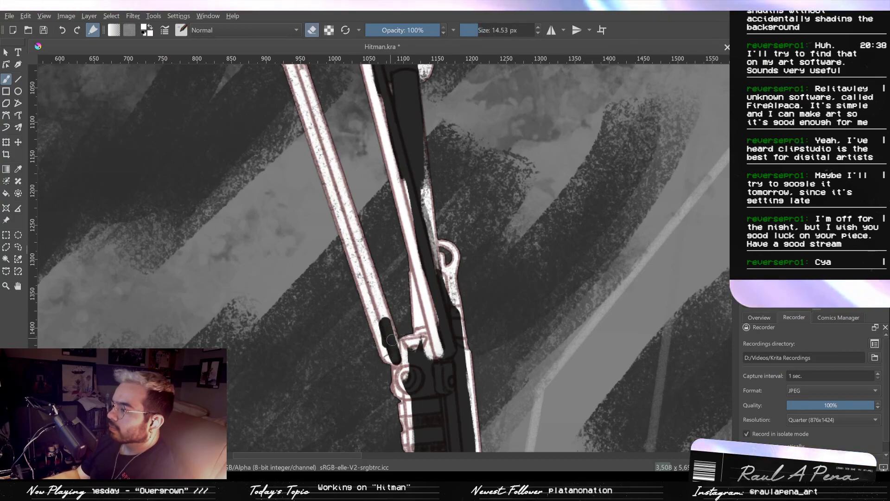
pyautogui.hotkey('ctrl', 'z')
pyautogui.moveTo(396, 355)
pyautogui.mouseDown()
pyautogui.moveTo(369, 281)
pyautogui.moveTo(392, 340)
pyautogui.mouseUp()
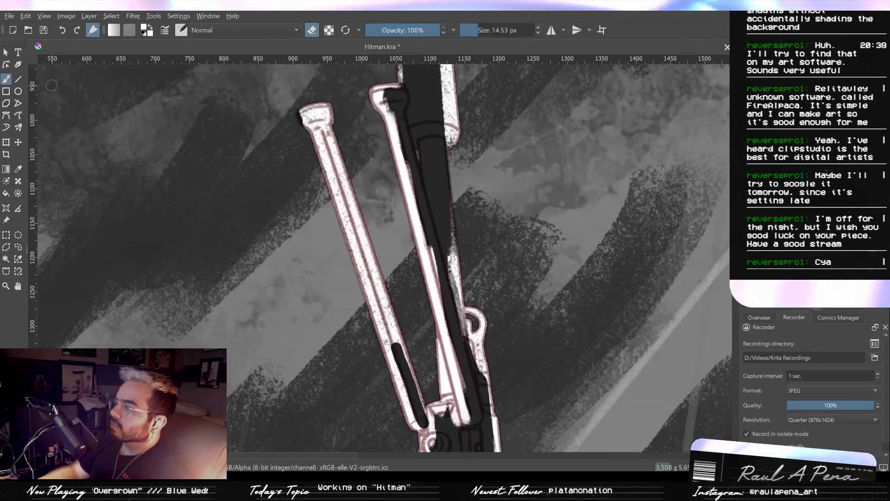
pyautogui.click(19, 80)
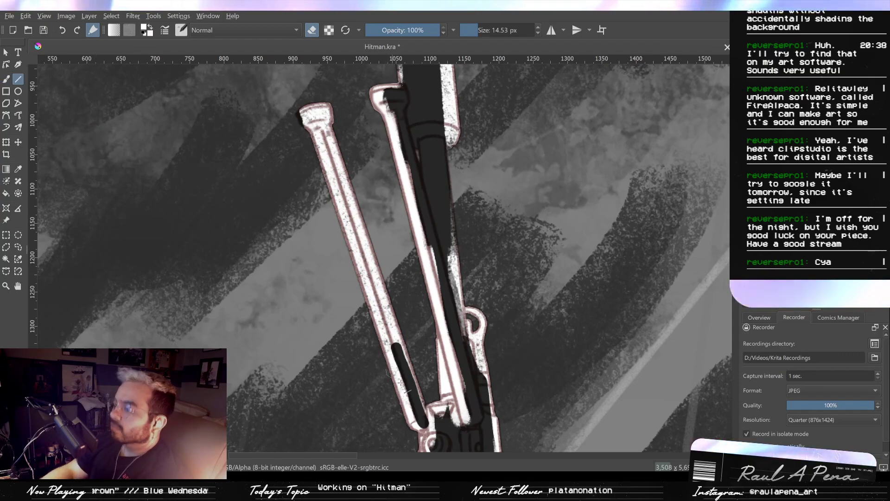
pyautogui.moveTo(420, 418); pyautogui.dragTo(394, 345)
pyautogui.moveTo(313, 119); pyautogui.dragTo(324, 128)
pyautogui.scroll(3, 323, 129)
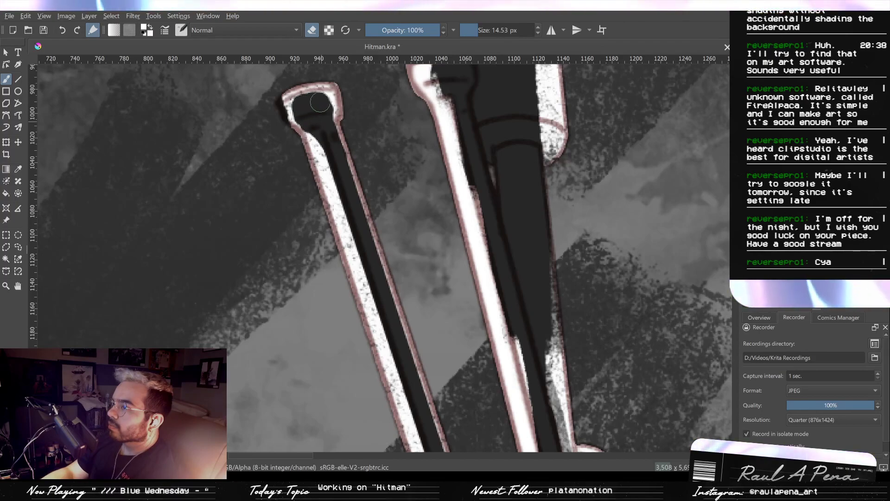
# - Repaint the white outer corner of the outer bipod leg's cap and erase the ragged white inside the cap and neck
pyautogui.press('/')
pyautogui.moveTo(279, 101); pyautogui.dragTo(284, 122)
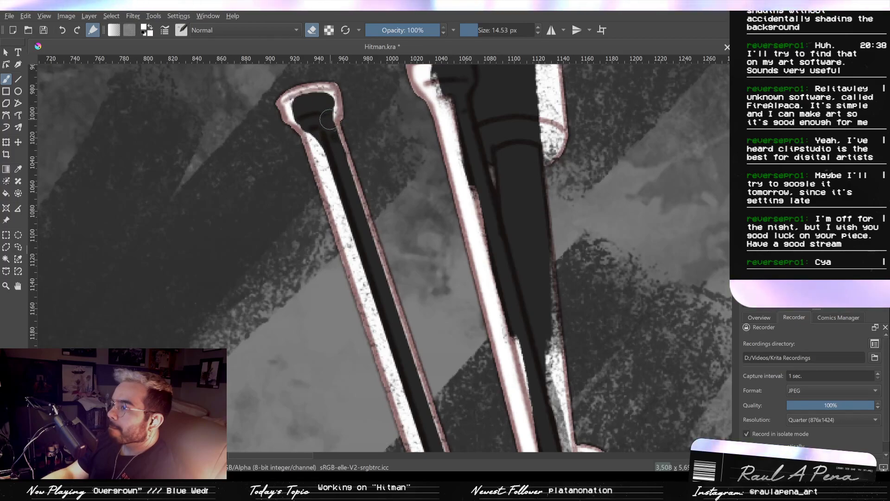
pyautogui.moveTo(299, 112)
pyautogui.mouseDown()
pyautogui.moveTo(310, 97)
pyautogui.moveTo(329, 118)
pyautogui.mouseUp()
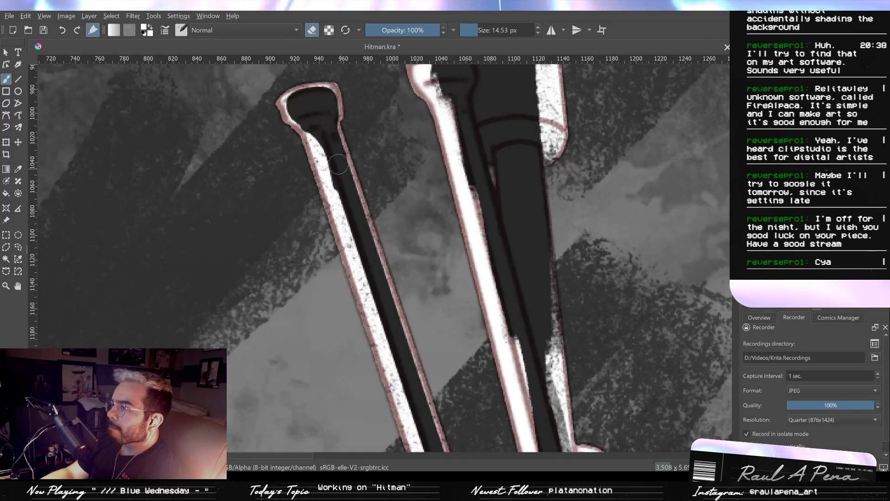
pyautogui.moveTo(337, 149); pyautogui.dragTo(372, 125)
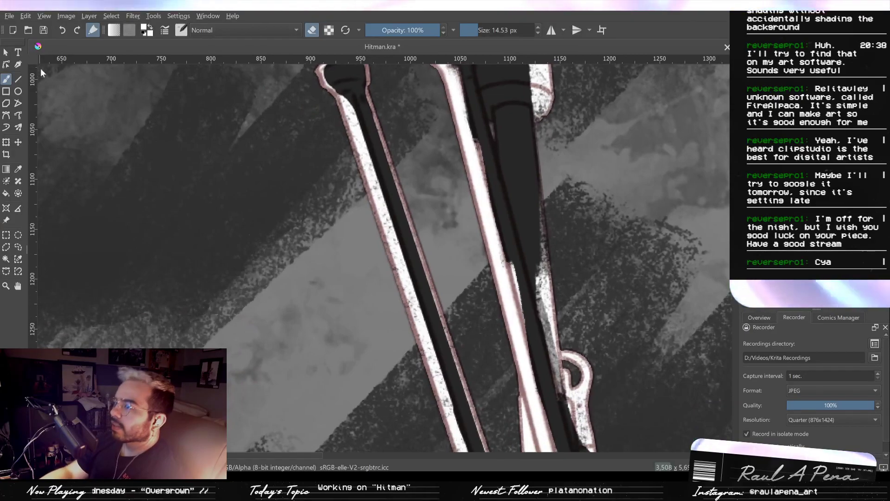
# - Thin the white strip down the outer bipod leg with straight 14.53 px eraser lines, leaving a narrow rim along its edge
pyautogui.click(18, 78)
pyautogui.moveTo(342, 81); pyautogui.dragTo(461, 432)
pyautogui.hotkey('ctrl', 'z')
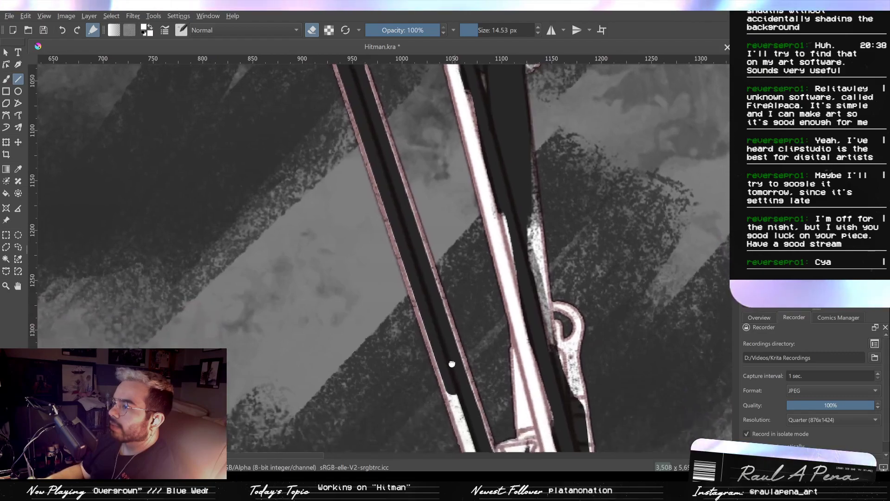
pyautogui.scroll(-2, 389, 177)
pyautogui.scroll(2, 356, 106)
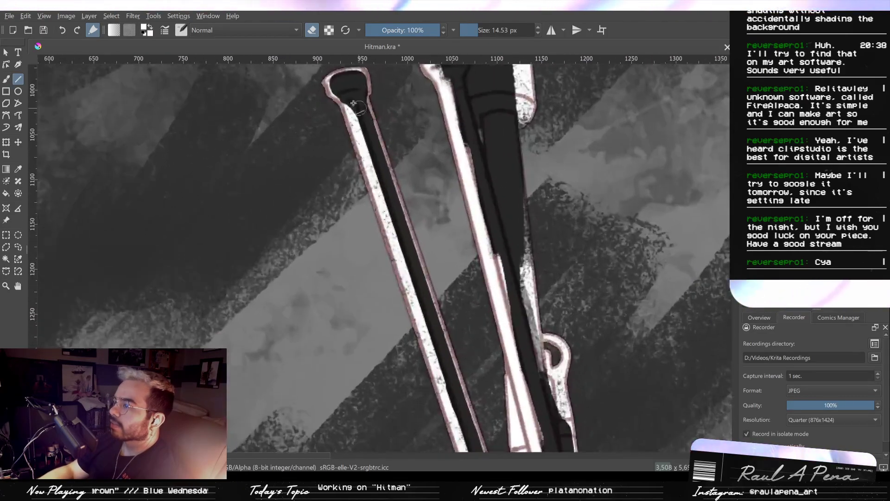
pyautogui.moveTo(375, 165); pyautogui.dragTo(468, 444)
pyautogui.moveTo(466, 437); pyautogui.dragTo(444, 354)
pyautogui.moveTo(444, 357)
pyautogui.mouseDown()
pyautogui.moveTo(460, 405)
pyautogui.moveTo(426, 296)
pyautogui.moveTo(439, 252)
pyautogui.mouseUp()
pyautogui.scroll(3, 443, 308)
pyautogui.moveTo(434, 293)
pyautogui.mouseDown()
pyautogui.moveTo(435, 355)
pyautogui.moveTo(447, 375)
pyautogui.mouseUp()
pyautogui.scroll(-2, 451, 332)
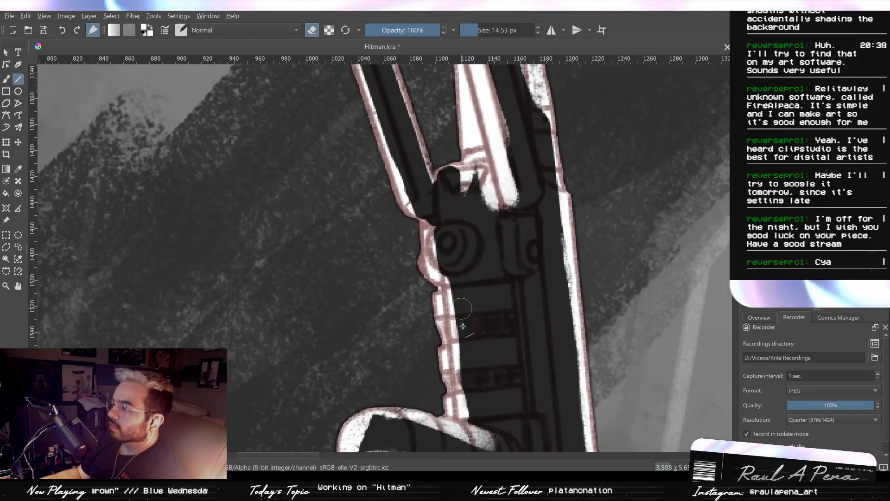
# - Erase the white over the first dark rail rib and along the line beside it, finishing with a 4.26 px eraser
pyautogui.moveTo(468, 331); pyautogui.dragTo(426, 329)
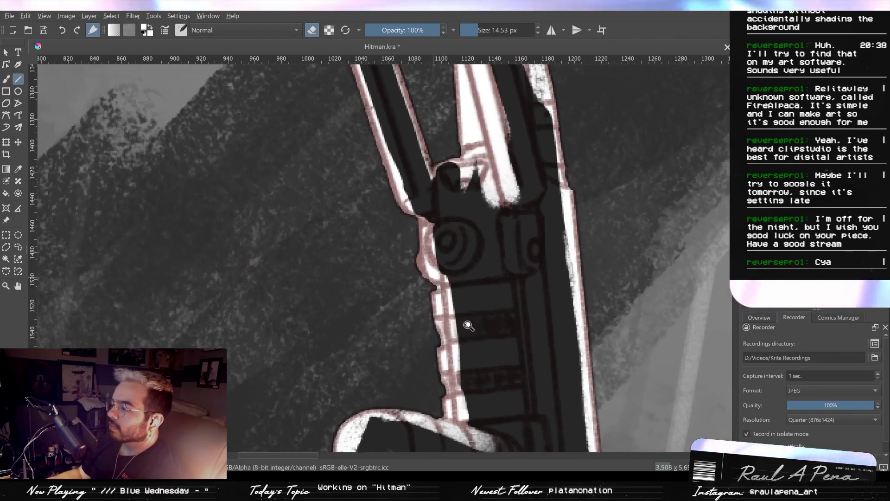
pyautogui.scroll(3, 471, 328)
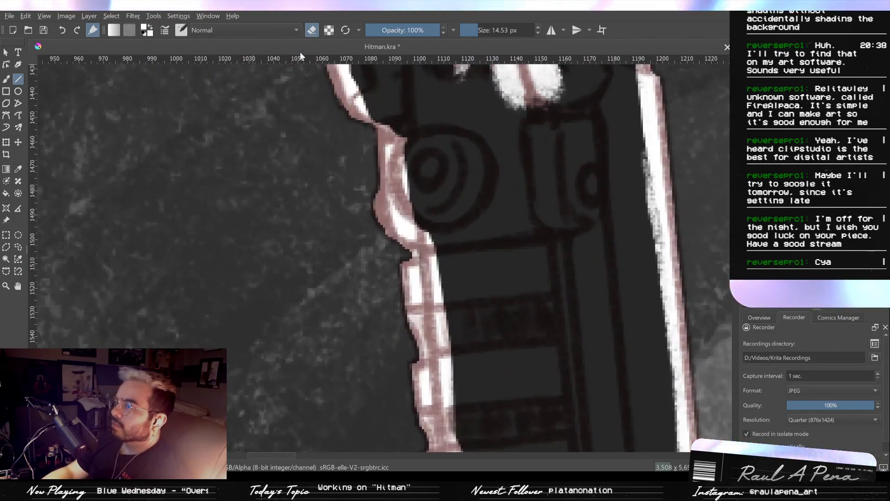
pyautogui.press('b')
pyautogui.click(440, 326)
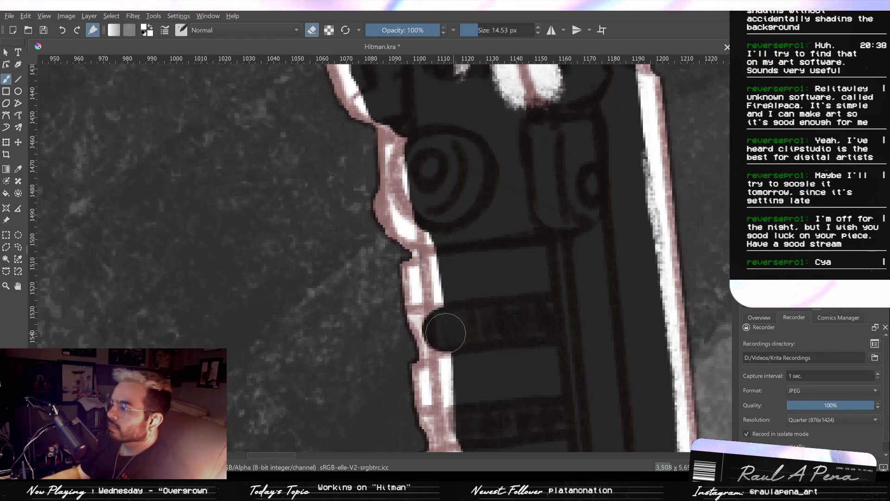
pyautogui.moveTo(439, 326)
pyautogui.mouseDown()
pyautogui.moveTo(429, 348)
pyautogui.moveTo(420, 304)
pyautogui.mouseUp()
pyautogui.moveTo(420, 253); pyautogui.dragTo(422, 307)
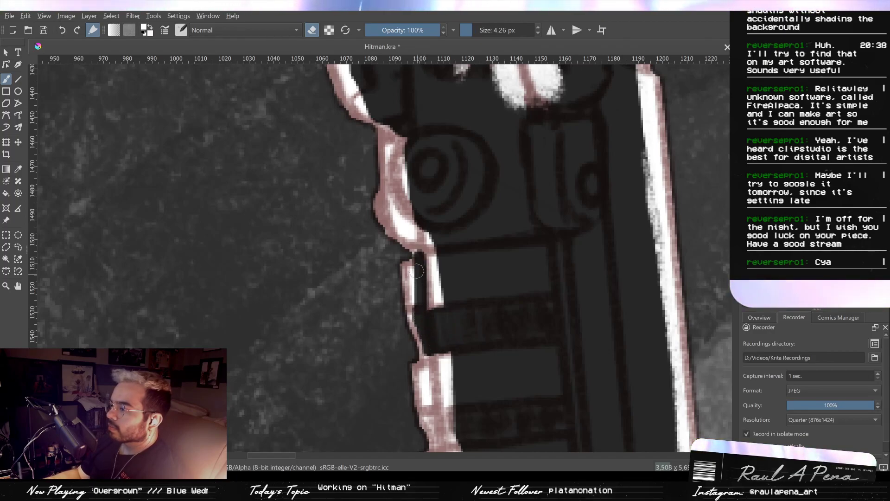
# - Paint a thin curved highlight around the round knob's outer edge and a small one at its centre at 4.26 px
pyautogui.moveTo(458, 317); pyautogui.dragTo(468, 354)
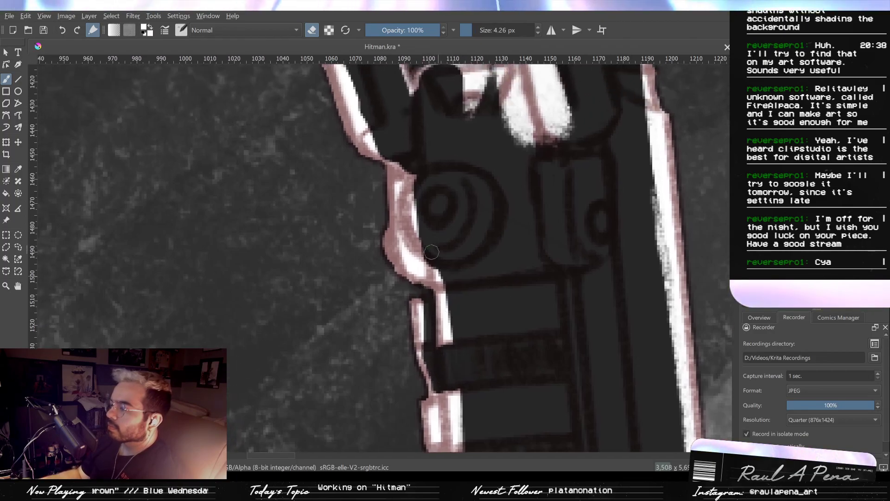
pyautogui.press('e')
pyautogui.moveTo(420, 237); pyautogui.dragTo(454, 267)
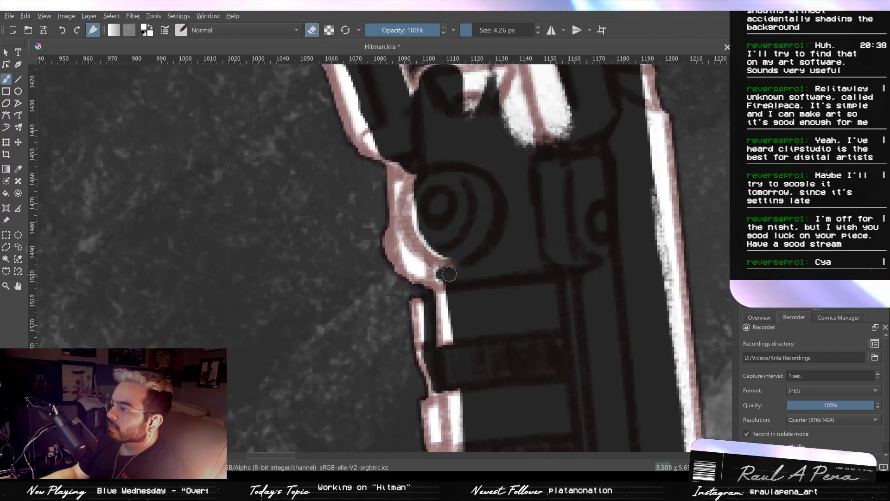
pyautogui.moveTo(443, 191)
pyautogui.mouseDown()
pyautogui.moveTo(429, 218)
pyautogui.moveTo(442, 214)
pyautogui.mouseUp()
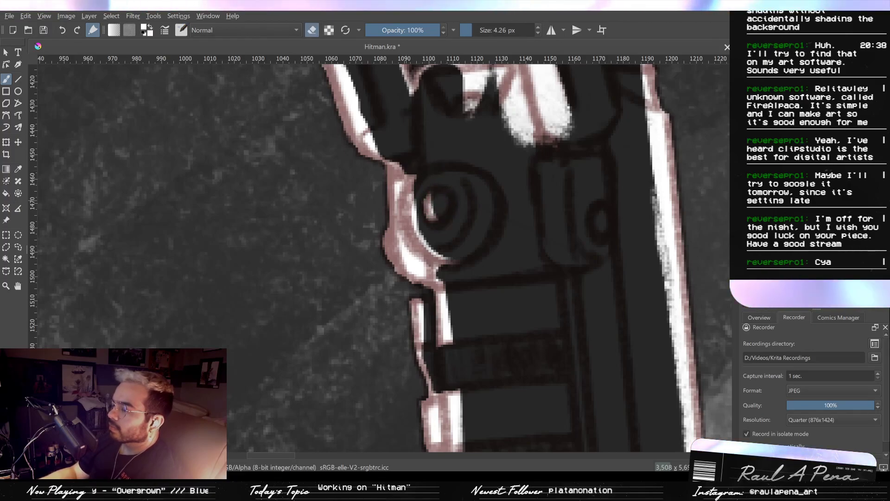
# - Erase the white beside the round knob down to a thin outer rim and paint a highlight at the outer bipod leg's base
pyautogui.moveTo(386, 220)
pyautogui.mouseDown()
pyautogui.moveTo(400, 265)
pyautogui.moveTo(414, 274)
pyautogui.moveTo(422, 265)
pyautogui.moveTo(427, 281)
pyautogui.moveTo(400, 227)
pyautogui.mouseUp()
pyautogui.hotkey('ctrl', 'z')
pyautogui.hotkey('ctrl', 'z')
pyautogui.moveTo(410, 162); pyautogui.dragTo(405, 225)
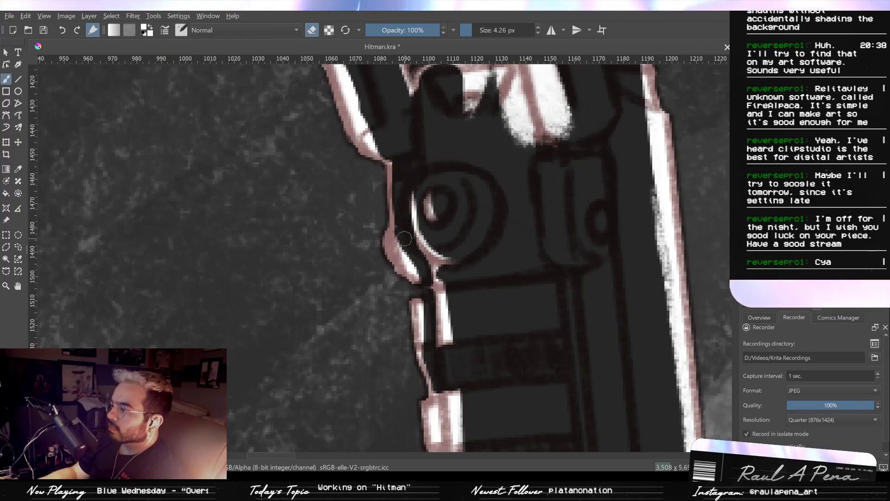
pyautogui.press('e')
pyautogui.moveTo(374, 147)
pyautogui.mouseDown()
pyautogui.moveTo(409, 155)
pyautogui.moveTo(404, 142)
pyautogui.mouseUp()
pyautogui.press('e')
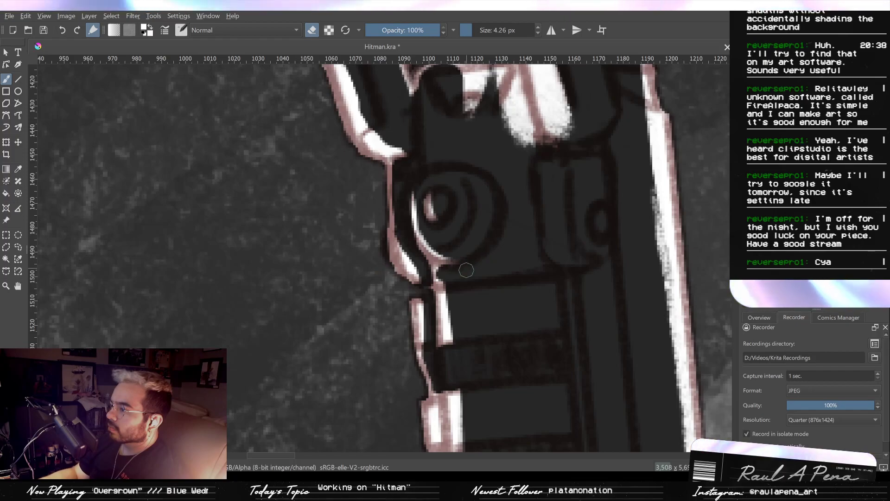
# - Split the white rail strip between the knob and the side handle into separate highlights with a 4.26 px eraser
pyautogui.moveTo(462, 281)
pyautogui.mouseDown()
pyautogui.moveTo(479, 216)
pyautogui.moveTo(460, 213)
pyautogui.moveTo(470, 222)
pyautogui.mouseUp()
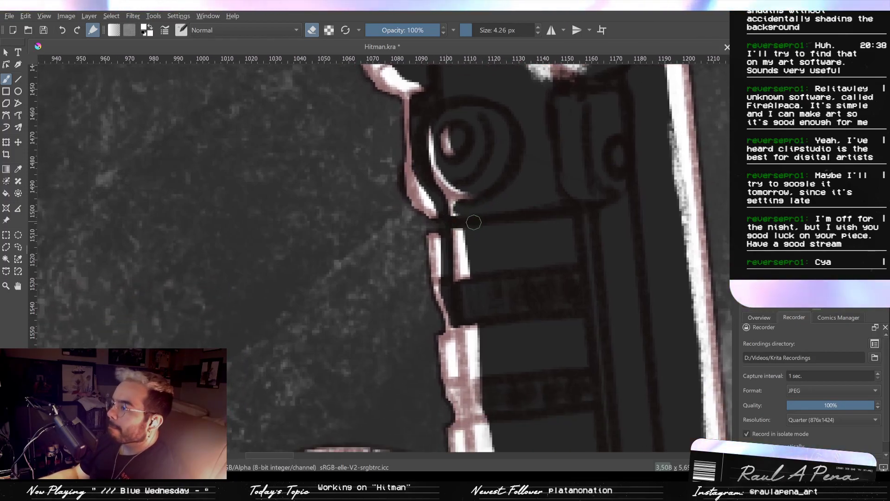
pyautogui.scroll(-2, 478, 259)
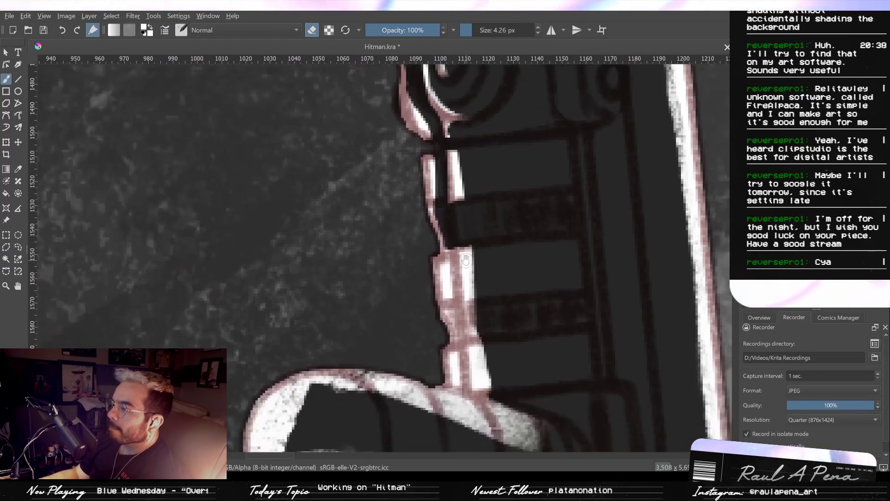
pyautogui.moveTo(445, 194); pyautogui.dragTo(448, 263)
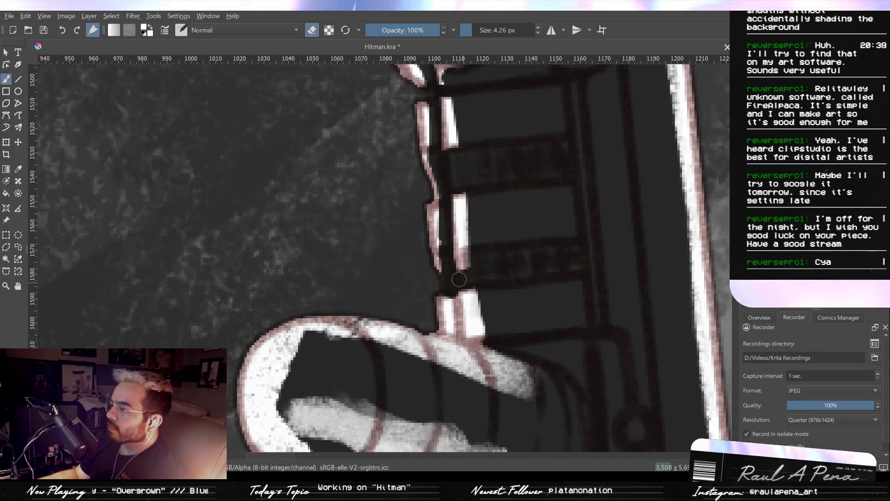
pyautogui.moveTo(476, 255)
pyautogui.mouseDown()
pyautogui.moveTo(489, 307)
pyautogui.moveTo(486, 192)
pyautogui.moveTo(486, 249)
pyautogui.moveTo(483, 220)
pyautogui.moveTo(511, 220)
pyautogui.mouseUp()
# - Erase the grainy white inside the side handle with a 33.53 px eraser, leaving only a thin white outline
pyautogui.press('/')
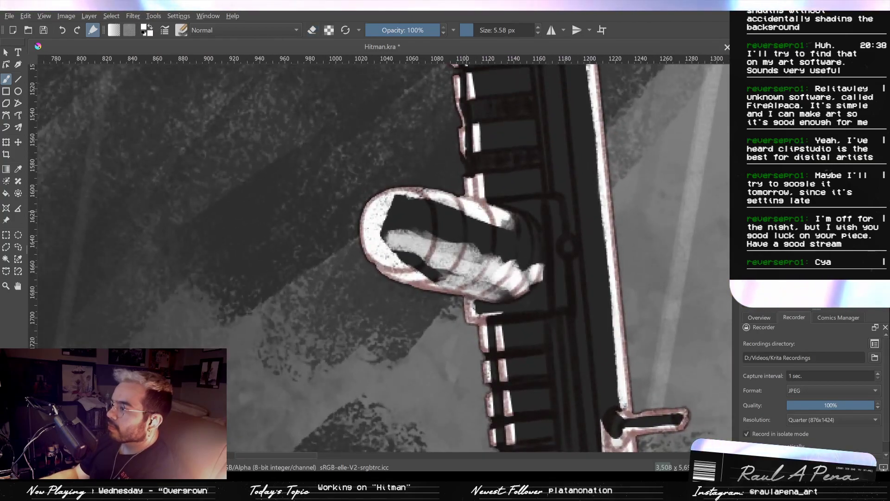
pyautogui.press('e')
pyautogui.moveTo(403, 220)
pyautogui.mouseDown()
pyautogui.moveTo(371, 218)
pyautogui.moveTo(394, 260)
pyautogui.moveTo(408, 204)
pyautogui.moveTo(393, 216)
pyautogui.moveTo(413, 248)
pyautogui.mouseUp()
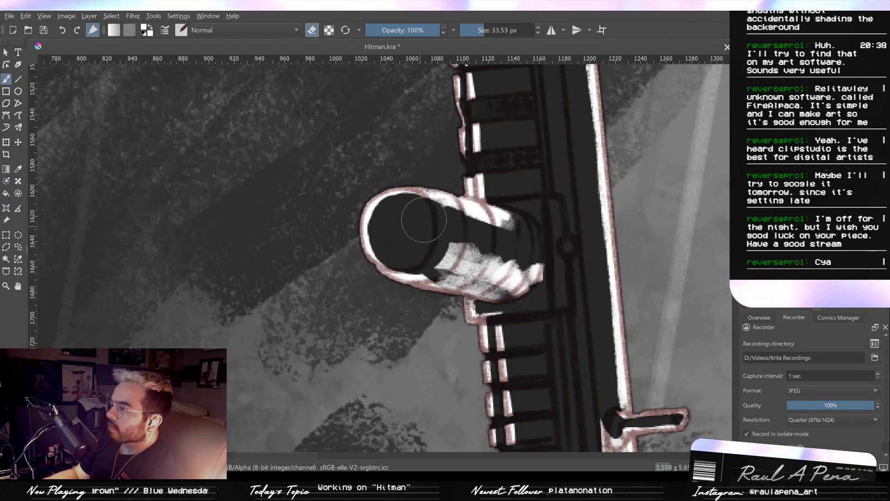
pyautogui.moveTo(432, 254)
pyautogui.mouseDown()
pyautogui.moveTo(394, 241)
pyautogui.moveTo(431, 262)
pyautogui.moveTo(505, 276)
pyautogui.moveTo(527, 265)
pyautogui.mouseUp()
pyautogui.moveTo(476, 247)
pyautogui.mouseDown()
pyautogui.moveTo(441, 238)
pyautogui.moveTo(473, 213)
pyautogui.mouseUp()
# - Paint fine white highlights on both ends of the side handle's second curved groove with a small brush
pyautogui.press('/')
pyautogui.keyDown('shift'); pyautogui.moveTo(440, 262); pyautogui.dragTo(383, 261); pyautogui.keyUp('shift')
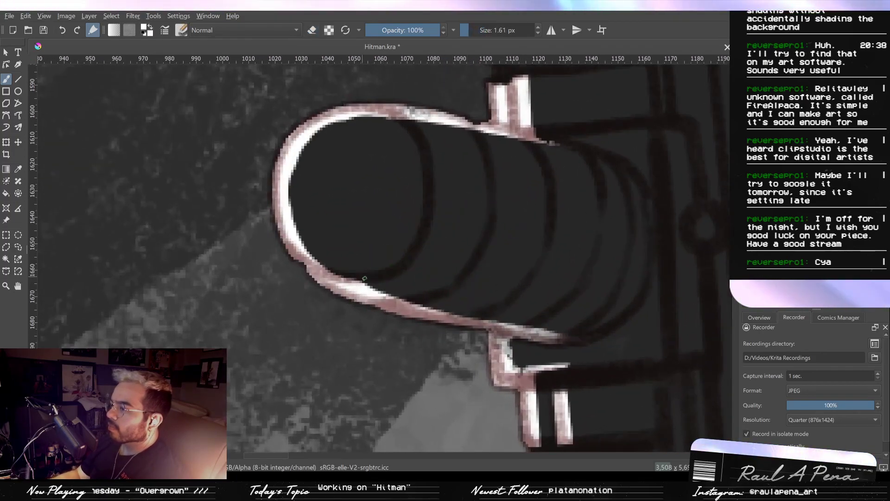
pyautogui.keyDown('shift'); pyautogui.moveTo(423, 296); pyautogui.dragTo(453, 284); pyautogui.keyUp('shift')
pyautogui.moveTo(469, 129); pyautogui.dragTo(486, 165)
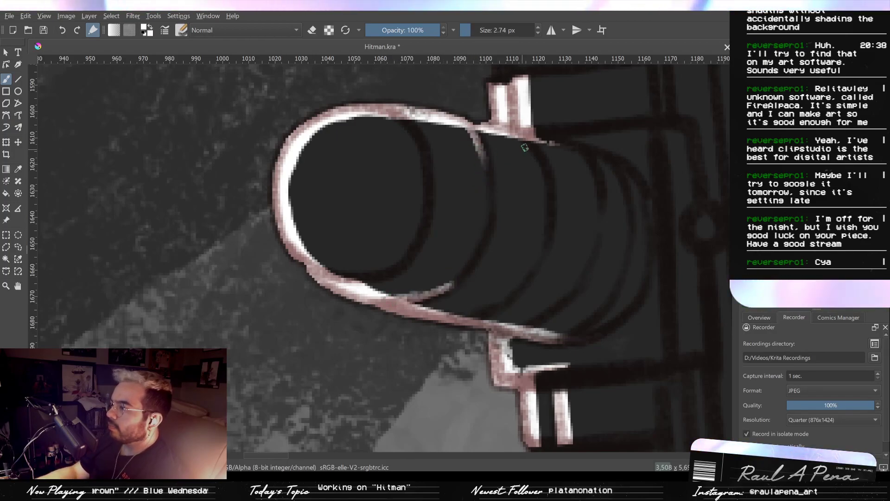
# - Paint fine white highlights on the upper ends of the side handle's remaining grooves and along the rail edge above it with a 2.74 px brush
pyautogui.moveTo(500, 132)
pyautogui.mouseDown()
pyautogui.moveTo(539, 171)
pyautogui.moveTo(519, 154)
pyautogui.moveTo(483, 148)
pyautogui.moveTo(540, 155)
pyautogui.moveTo(549, 169)
pyautogui.mouseUp()
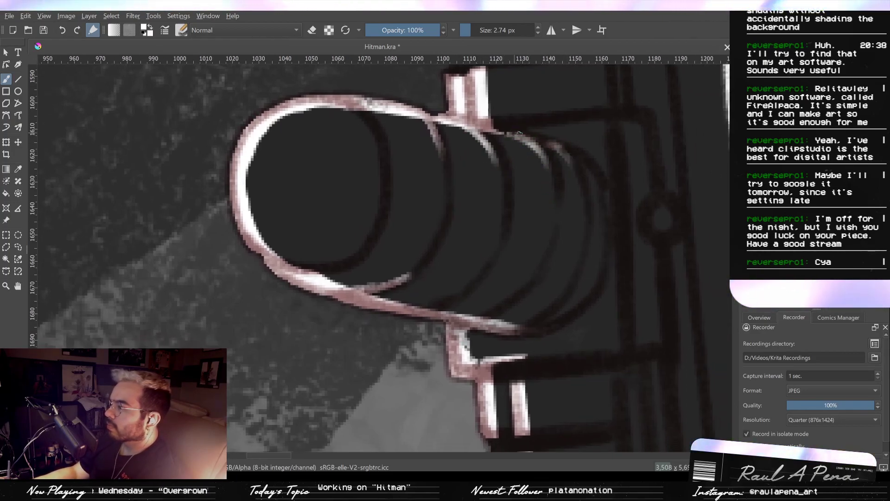
pyautogui.moveTo(519, 134); pyautogui.dragTo(559, 148)
pyautogui.moveTo(489, 133)
pyautogui.mouseDown()
pyautogui.moveTo(570, 161)
pyautogui.moveTo(580, 198)
pyautogui.moveTo(581, 160)
pyautogui.moveTo(593, 176)
pyautogui.mouseUp()
pyautogui.moveTo(508, 127); pyautogui.dragTo(617, 119)
# - Paint thin white highlights along the lower ends of the side handle's curved grooves
pyautogui.press('space')
pyautogui.moveTo(483, 260); pyautogui.dragTo(475, 181)
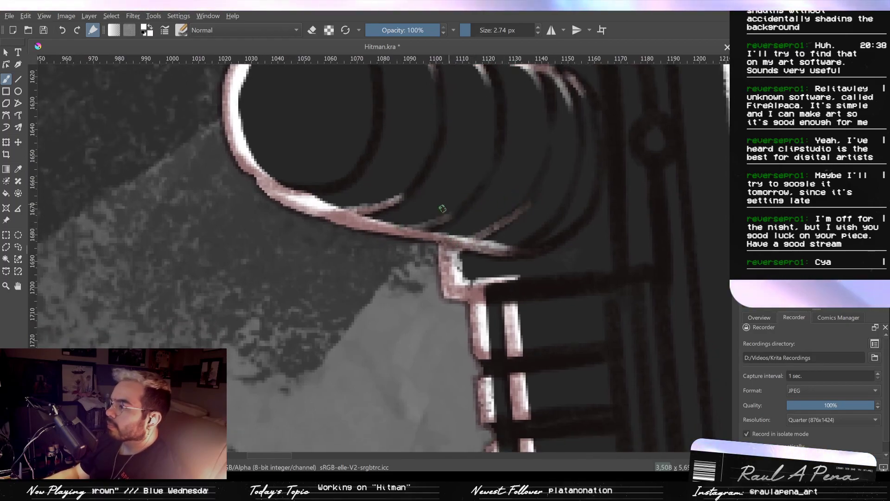
pyautogui.moveTo(531, 244)
pyautogui.mouseDown()
pyautogui.moveTo(471, 236)
pyautogui.moveTo(506, 203)
pyautogui.mouseUp()
pyautogui.moveTo(468, 244); pyautogui.dragTo(533, 198)
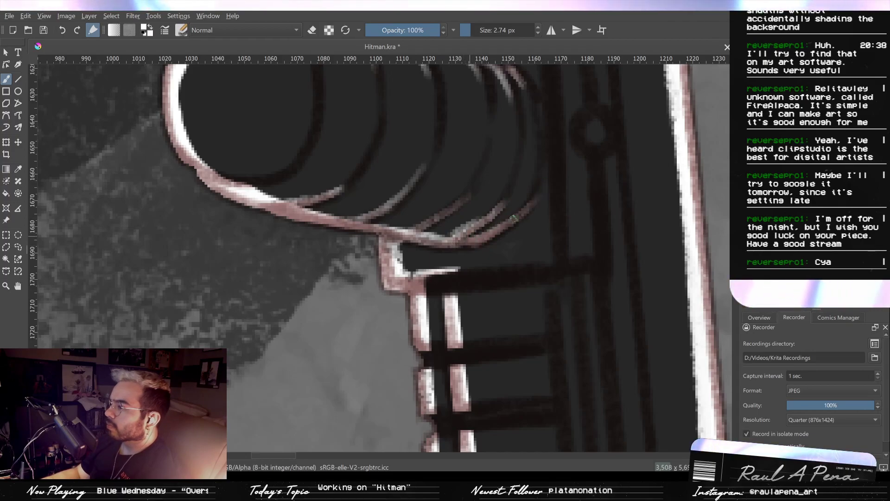
pyautogui.moveTo(454, 244); pyautogui.dragTo(523, 205)
pyautogui.moveTo(444, 241); pyautogui.dragTo(512, 196)
# - Paint a thin white highlight along the first rail crossbar below the side handle and widen the adjoining vertical highlight
pyautogui.moveTo(364, 222); pyautogui.dragTo(457, 247)
pyautogui.hotkey('ctrl', 'z')
pyautogui.moveTo(376, 231)
pyautogui.mouseDown()
pyautogui.moveTo(419, 243)
pyautogui.moveTo(404, 276)
pyautogui.moveTo(504, 269)
pyautogui.mouseUp()
pyautogui.hotkey('ctrl', 'z')
pyautogui.moveTo(443, 291); pyautogui.dragTo(494, 286)
pyautogui.moveTo(431, 305); pyautogui.dragTo(538, 286)
pyautogui.hotkey('ctrl', 'z')
pyautogui.hotkey('ctrl', 'z')
pyautogui.moveTo(443, 288); pyautogui.dragTo(449, 387)
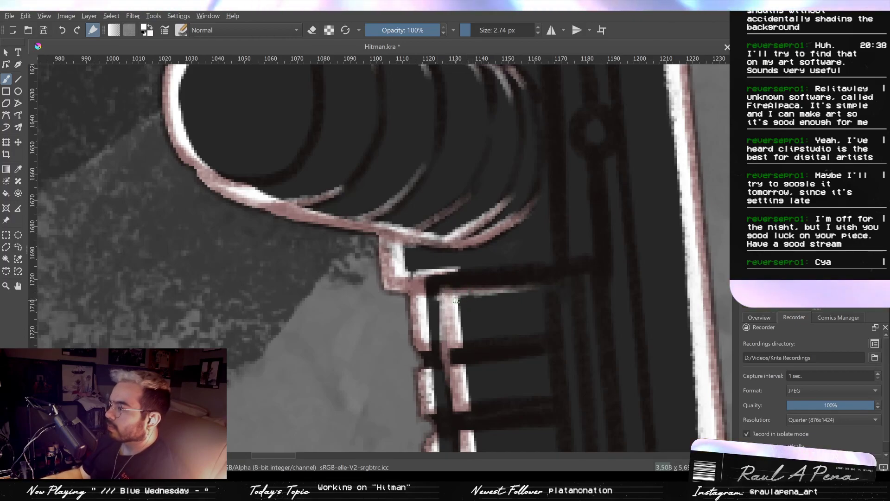
pyautogui.hotkey('ctrl', 'z')
pyautogui.moveTo(439, 298); pyautogui.dragTo(445, 355)
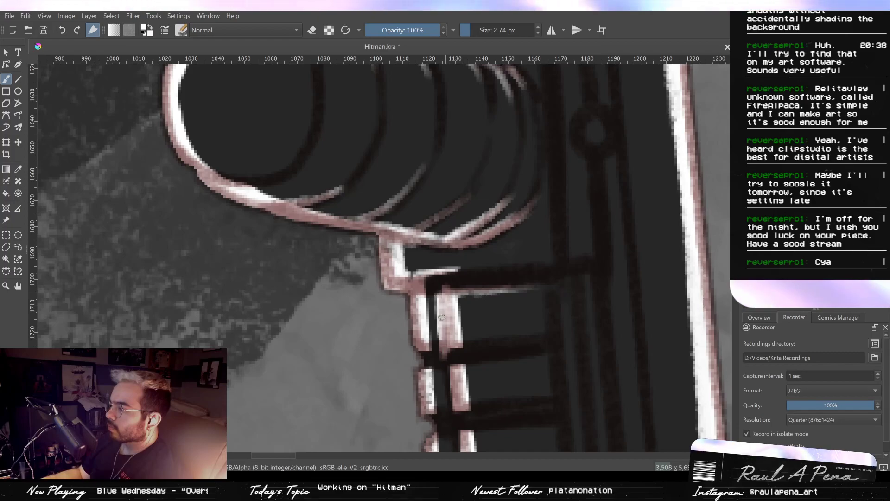
pyautogui.moveTo(466, 282); pyautogui.dragTo(539, 279)
# - Erase the grainy white from the suppressor's tip and upper left side with a 33.53 px eraser, leaving a thin outline on that edge
pyautogui.scroll(-6, 557, 215)
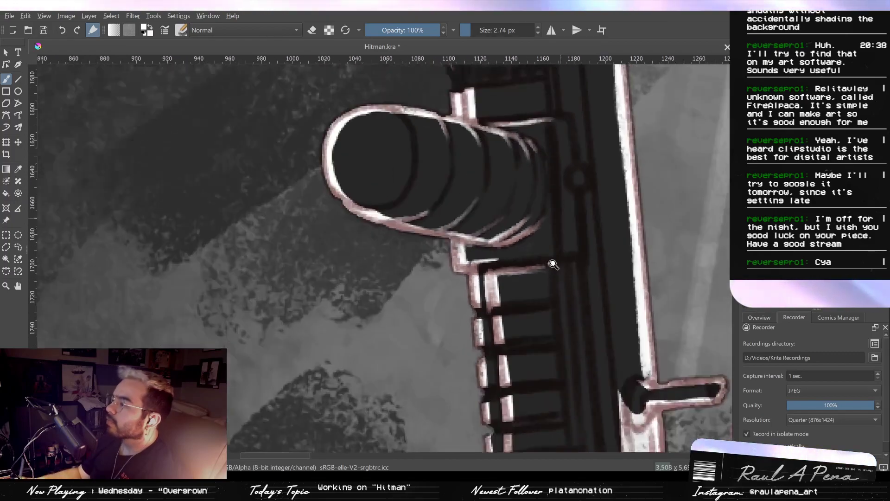
pyautogui.scroll(6, 561, 213)
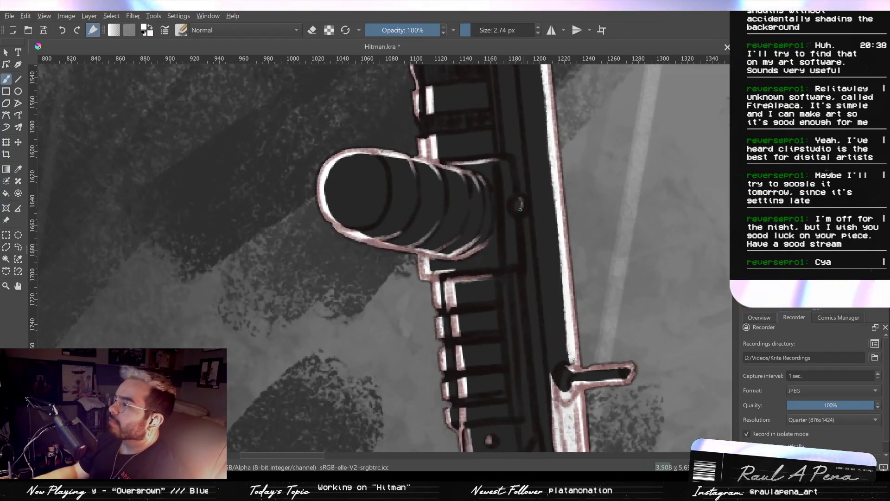
pyautogui.scroll(-6, 544, 274)
pyautogui.scroll(-2, 543, 274)
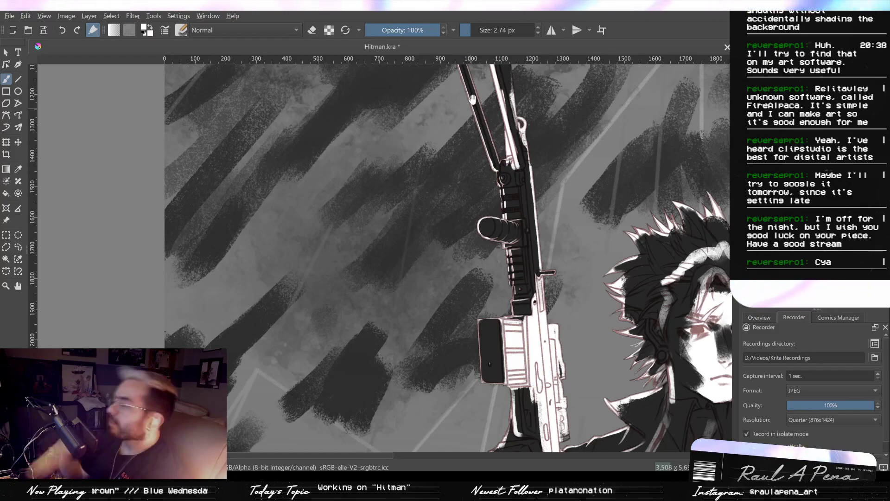
pyautogui.moveTo(473, 82); pyautogui.dragTo(486, 169)
pyautogui.scroll(3, 486, 169)
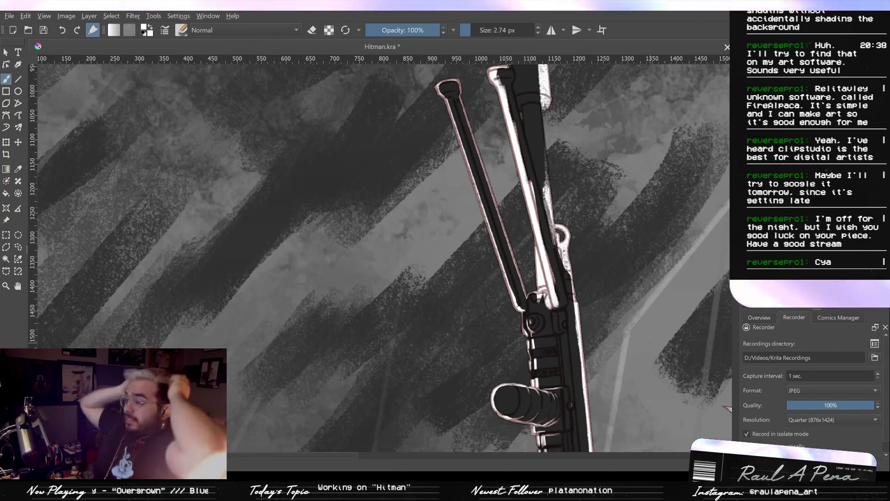
pyautogui.moveTo(561, 198); pyautogui.dragTo(564, 387)
pyautogui.moveTo(571, 273); pyautogui.dragTo(588, 368)
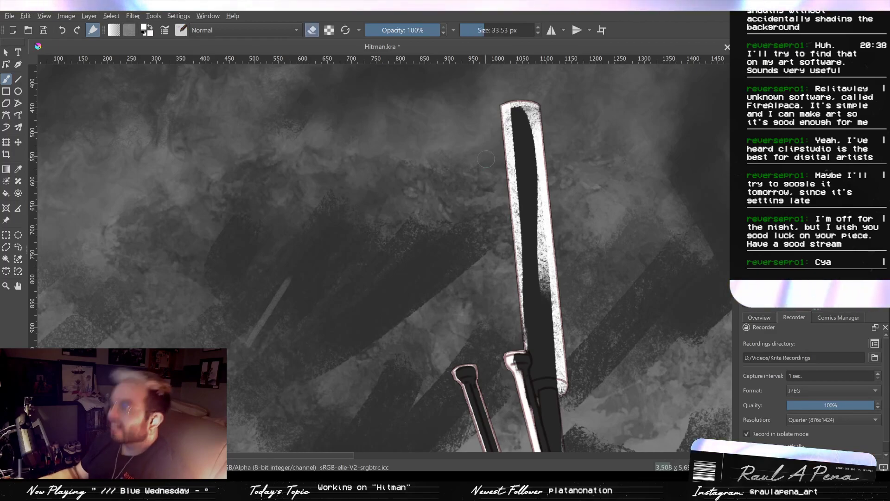
pyautogui.moveTo(524, 170)
pyautogui.mouseDown()
pyautogui.moveTo(517, 115)
pyautogui.moveTo(526, 120)
pyautogui.moveTo(520, 179)
pyautogui.moveTo(516, 124)
pyautogui.moveTo(531, 264)
pyautogui.moveTo(520, 126)
pyautogui.mouseUp()
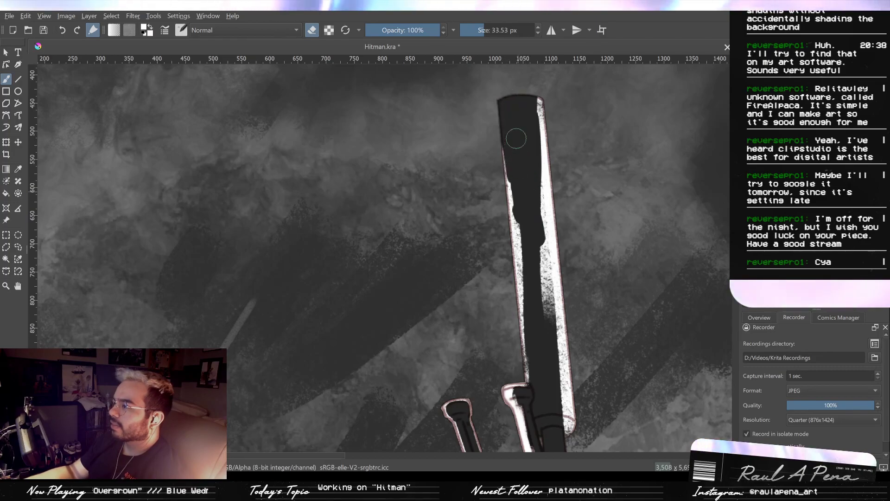
pyautogui.hotkey('ctrl', 'z')
pyautogui.hotkey('ctrl', 'z')
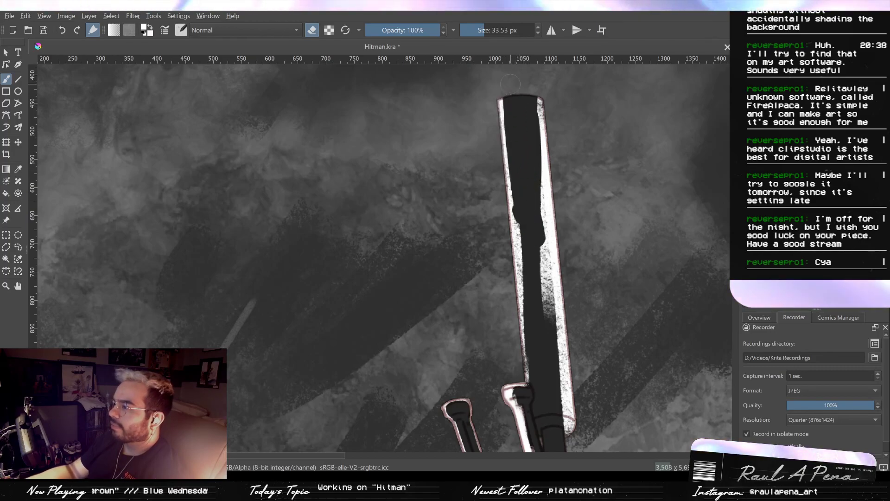
pyautogui.hotkey('ctrl', 'z')
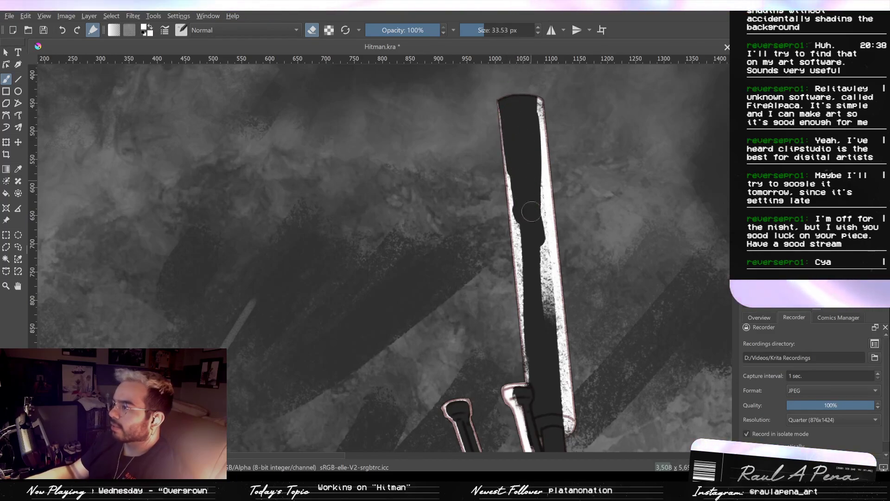
# - Erase the wide white band along the suppressor's upper right side down to a thin rim
pyautogui.moveTo(533, 216)
pyautogui.mouseDown()
pyautogui.moveTo(530, 120)
pyautogui.moveTo(536, 193)
pyautogui.mouseUp()
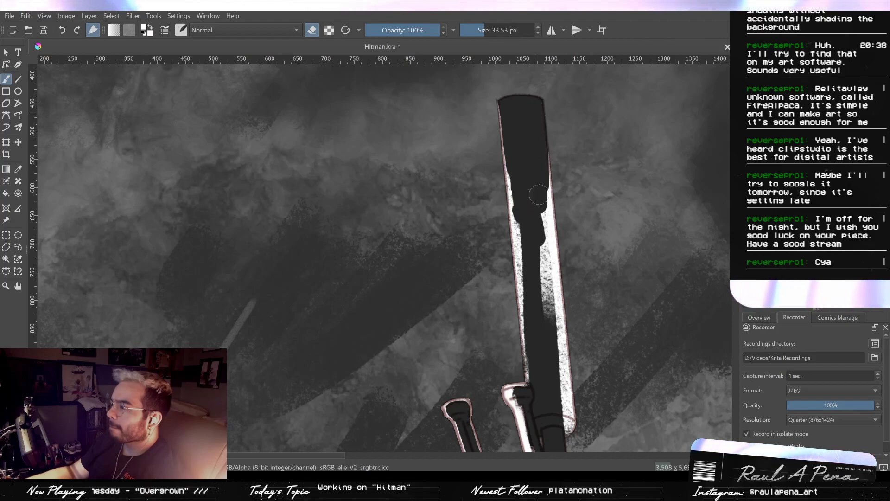
pyautogui.hotkey('ctrl', 'z')
pyautogui.moveTo(534, 122); pyautogui.dragTo(536, 179)
pyautogui.hotkey('ctrl', 'z')
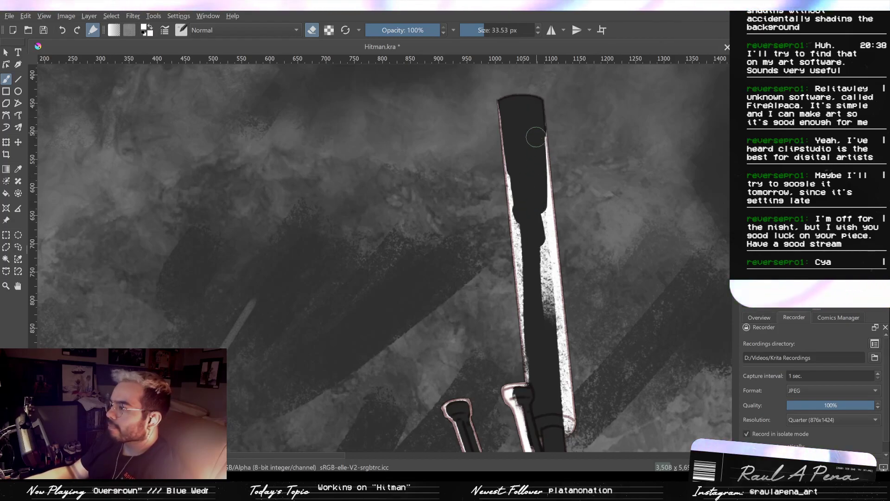
pyautogui.moveTo(535, 130); pyautogui.dragTo(537, 211)
pyautogui.moveTo(536, 151); pyautogui.dragTo(531, 96)
pyautogui.moveTo(532, 96)
pyautogui.mouseDown()
pyautogui.moveTo(540, 297)
pyautogui.moveTo(534, 116)
pyautogui.moveTo(538, 207)
pyautogui.mouseUp()
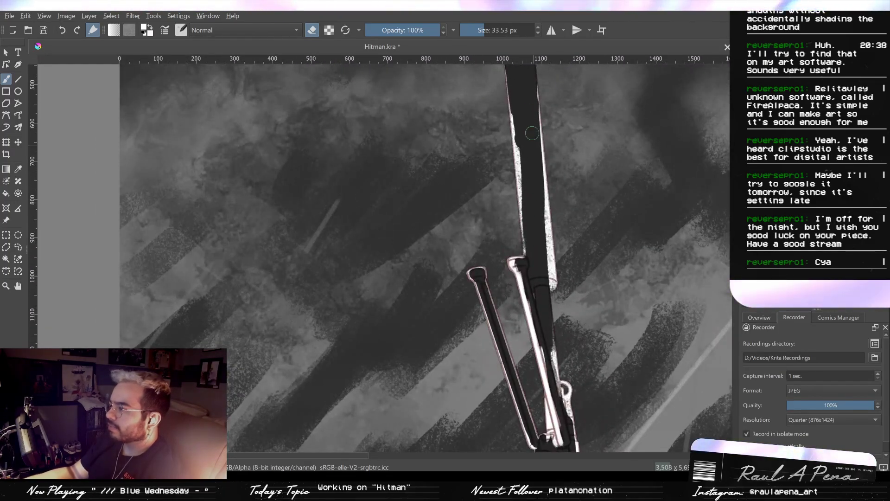
# - Erase the remaining white inside the suppressor's lower half, thinning both side edges to narrow outlines
pyautogui.moveTo(518, 99); pyautogui.dragTo(521, 199)
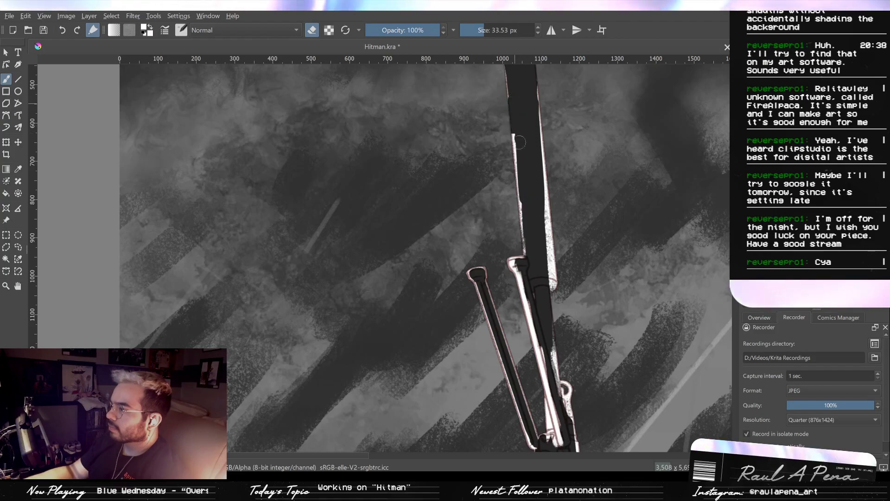
pyautogui.hotkey('ctrl', 'z')
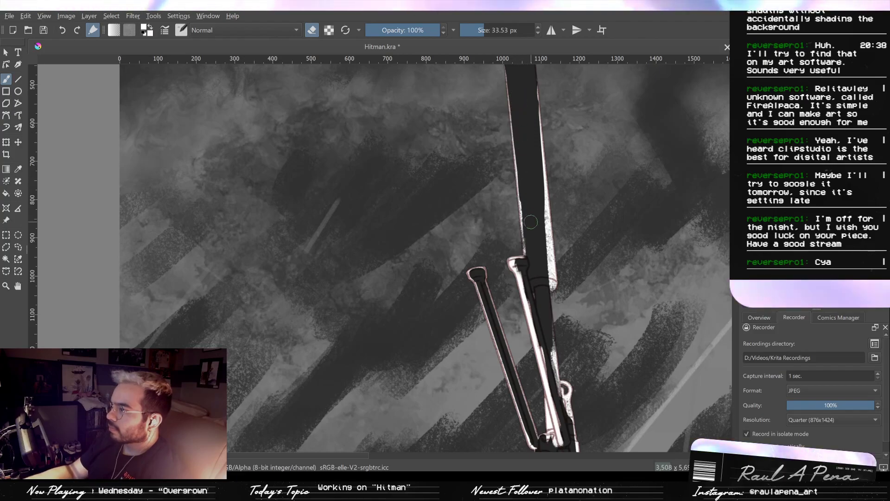
pyautogui.moveTo(543, 229); pyautogui.dragTo(547, 280)
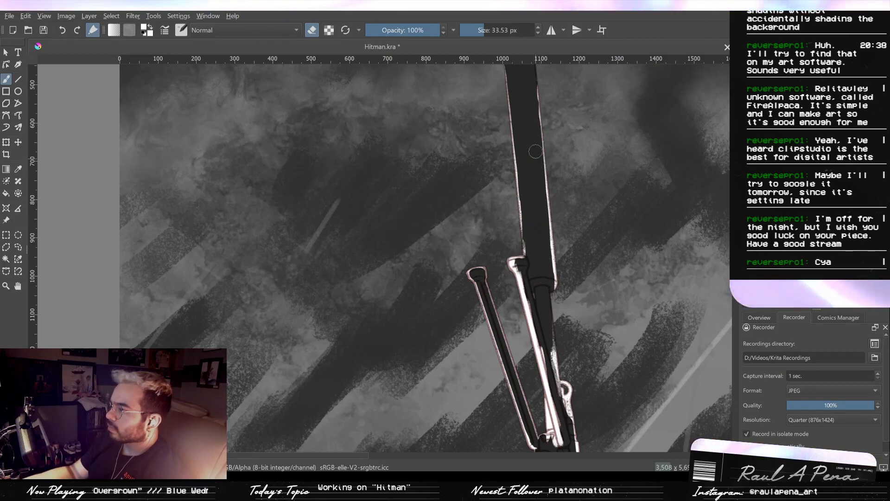
pyautogui.press('e')
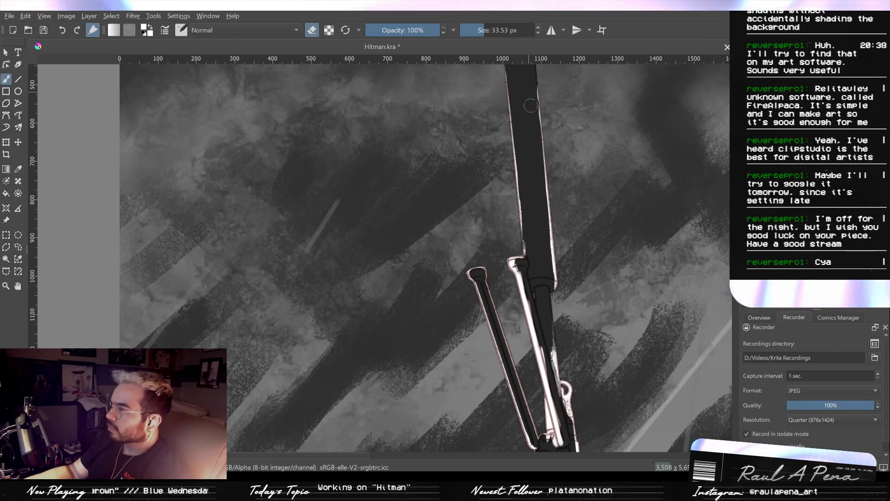
pyautogui.moveTo(542, 87)
pyautogui.mouseDown()
pyautogui.moveTo(540, 116)
pyautogui.moveTo(541, 89)
pyautogui.moveTo(544, 179)
pyautogui.mouseUp()
pyautogui.hotkey('ctrl', 'z')
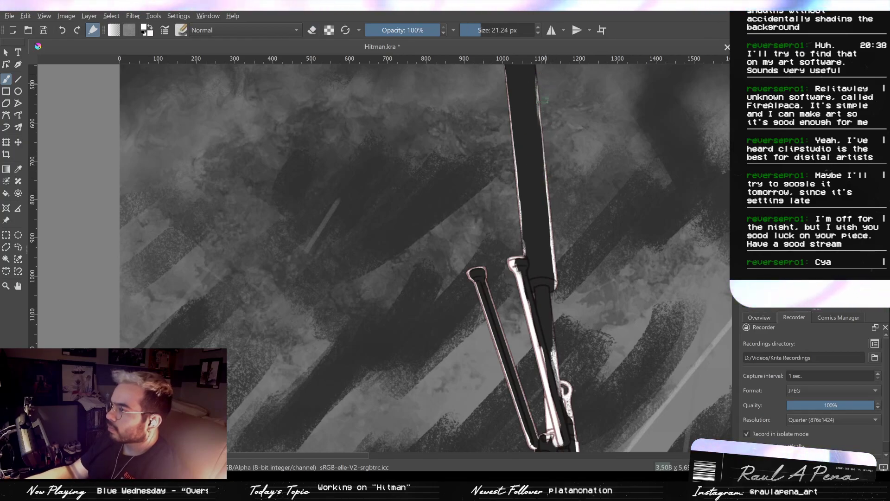
pyautogui.moveTo(538, 96); pyautogui.dragTo(544, 171)
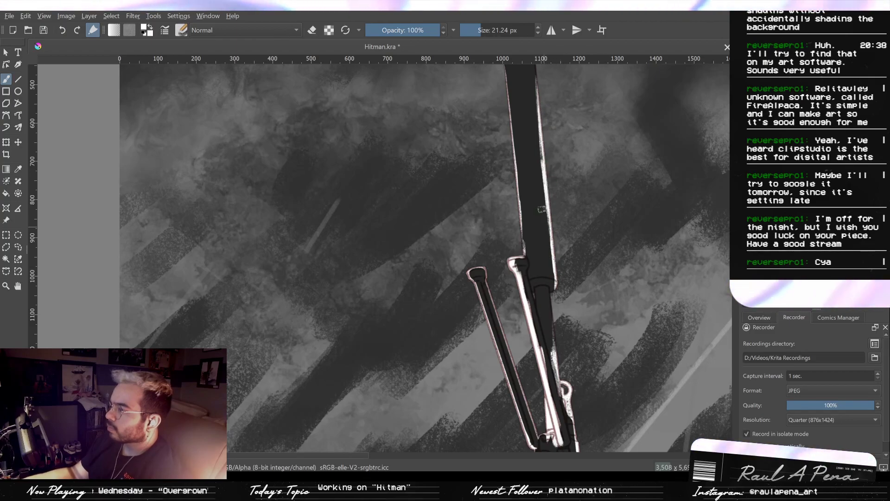
pyautogui.press('e')
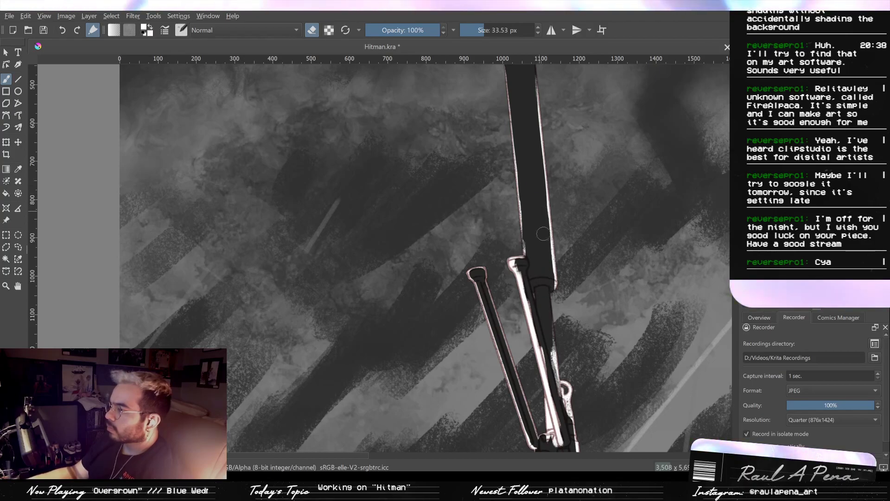
# - Paint white over the collar at the suppressor's base and the barrel section just below it, and start erasing the barrel's center
pyautogui.moveTo(556, 289); pyautogui.dragTo(548, 227)
pyautogui.moveTo(544, 264); pyautogui.dragTo(553, 158)
pyautogui.press('e')
pyautogui.moveTo(547, 311)
pyautogui.mouseDown()
pyautogui.moveTo(515, 308)
pyautogui.moveTo(508, 314)
pyautogui.moveTo(512, 305)
pyautogui.moveTo(565, 317)
pyautogui.moveTo(515, 298)
pyautogui.moveTo(507, 305)
pyautogui.moveTo(565, 308)
pyautogui.moveTo(523, 296)
pyautogui.moveTo(559, 298)
pyautogui.moveTo(572, 326)
pyautogui.moveTo(558, 338)
pyautogui.moveTo(537, 316)
pyautogui.moveTo(519, 321)
pyautogui.moveTo(528, 333)
pyautogui.moveTo(564, 320)
pyautogui.mouseUp()
pyautogui.press('e')
pyautogui.moveTo(505, 266)
pyautogui.mouseDown()
pyautogui.moveTo(544, 265)
pyautogui.moveTo(492, 276)
pyautogui.moveTo(552, 269)
pyautogui.moveTo(519, 268)
pyautogui.moveTo(563, 275)
pyautogui.moveTo(550, 282)
pyautogui.moveTo(571, 291)
pyautogui.moveTo(575, 278)
pyautogui.moveTo(536, 280)
pyautogui.moveTo(532, 245)
pyautogui.moveTo(512, 209)
pyautogui.moveTo(514, 280)
pyautogui.moveTo(519, 267)
pyautogui.moveTo(512, 279)
pyautogui.moveTo(507, 269)
pyautogui.moveTo(509, 295)
pyautogui.moveTo(516, 274)
pyautogui.moveTo(500, 277)
pyautogui.moveTo(510, 320)
pyautogui.mouseUp()
pyautogui.moveTo(508, 285)
pyautogui.mouseDown()
pyautogui.moveTo(519, 326)
pyautogui.moveTo(526, 205)
pyautogui.moveTo(539, 318)
pyautogui.mouseUp()
pyautogui.moveTo(533, 235); pyautogui.dragTo(544, 403)
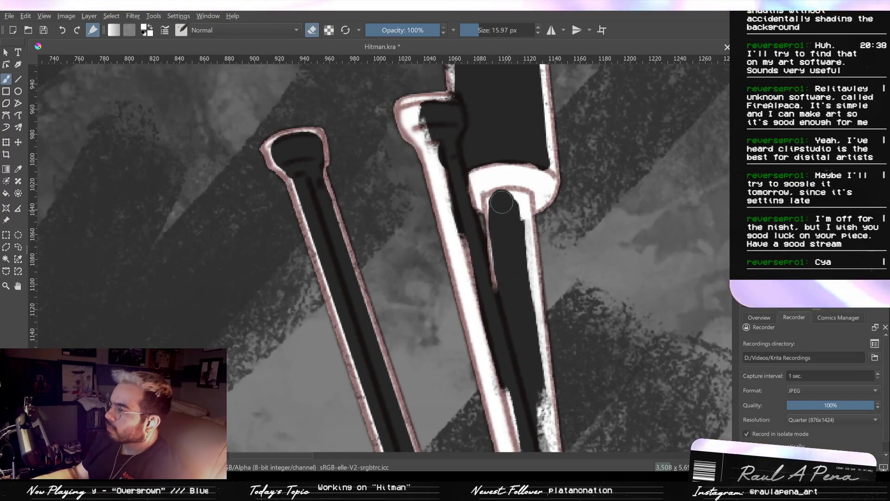
# - Erase the white inside the barrel below the collar with a 15.97 px eraser, leaving thin rims along its sides
pyautogui.moveTo(503, 197)
pyautogui.mouseDown()
pyautogui.moveTo(519, 243)
pyautogui.moveTo(537, 419)
pyautogui.mouseUp()
pyautogui.moveTo(530, 320)
pyautogui.mouseDown()
pyautogui.moveTo(515, 239)
pyautogui.moveTo(516, 296)
pyautogui.moveTo(524, 255)
pyautogui.moveTo(532, 300)
pyautogui.mouseUp()
pyautogui.moveTo(523, 221)
pyautogui.mouseDown()
pyautogui.moveTo(531, 320)
pyautogui.moveTo(530, 275)
pyautogui.moveTo(532, 298)
pyautogui.mouseUp()
pyautogui.moveTo(518, 153); pyautogui.dragTo(531, 284)
pyautogui.hotkey('ctrl', 'z')
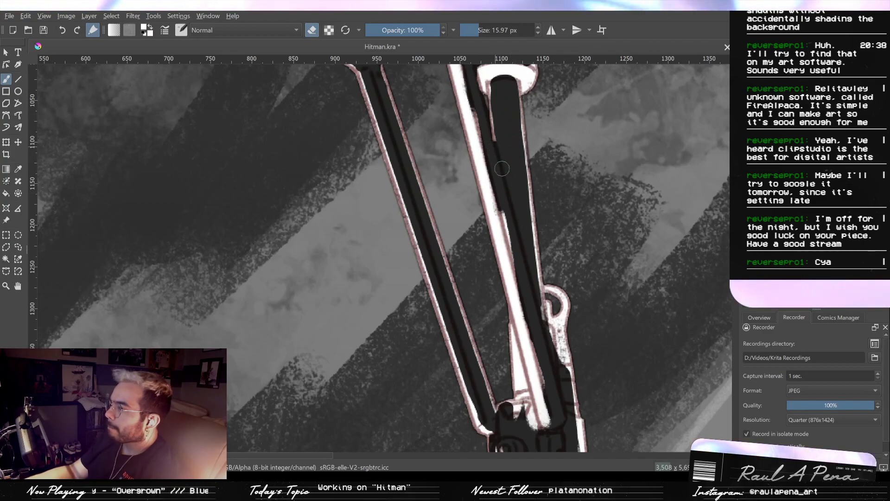
# - Erase the stray white between the barrel and the inner bipod leg, cleaning the inner edge of the leg's highlight
pyautogui.scroll(3, 496, 160)
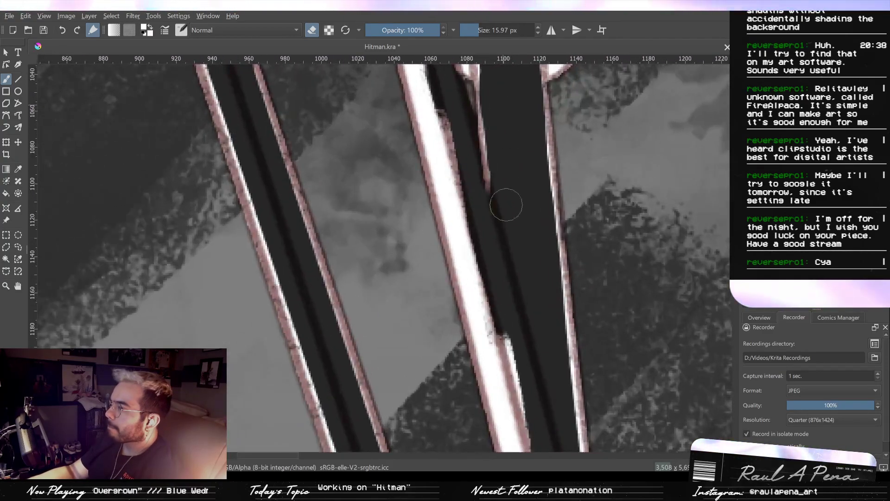
pyautogui.moveTo(504, 207); pyautogui.dragTo(519, 288)
pyautogui.moveTo(473, 219); pyautogui.dragTo(494, 306)
pyautogui.moveTo(460, 189); pyautogui.dragTo(482, 260)
pyautogui.moveTo(479, 219); pyautogui.dragTo(496, 227)
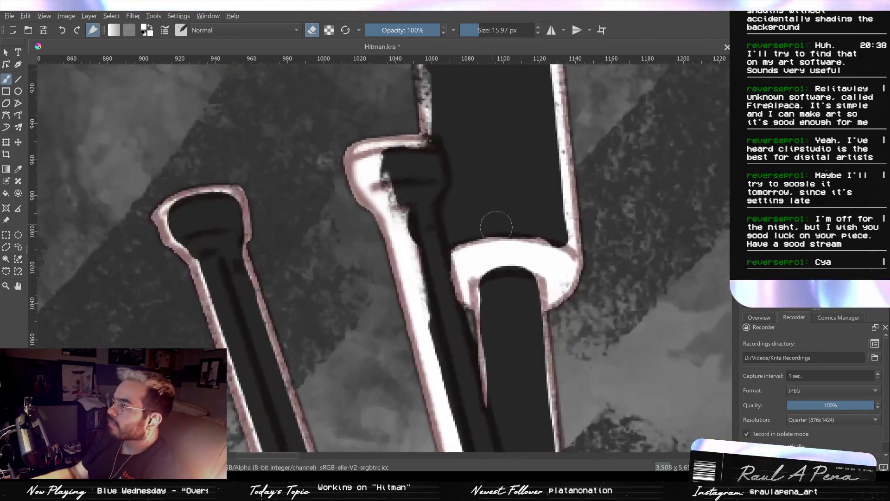
# - Touch up the collar's white fill with a 6.55 px brush and review the whole illustration
pyautogui.press('/')
pyautogui.moveTo(495, 261); pyautogui.dragTo(472, 270)
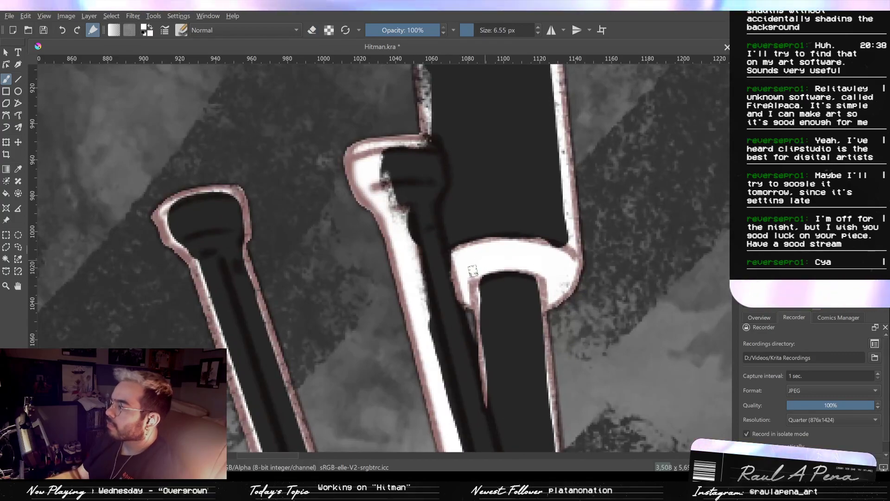
pyautogui.moveTo(531, 236); pyautogui.dragTo(522, 409)
pyautogui.moveTo(505, 351); pyautogui.dragTo(459, 199)
pyautogui.moveTo(484, 233); pyautogui.dragTo(487, 285)
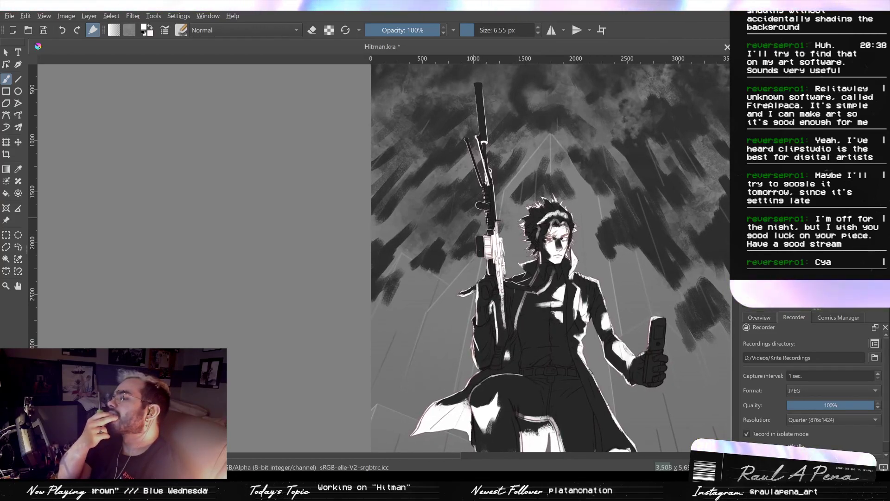
pyautogui.moveTo(464, 185); pyautogui.dragTo(442, 304)
pyautogui.moveTo(443, 306); pyautogui.dragTo(469, 199)
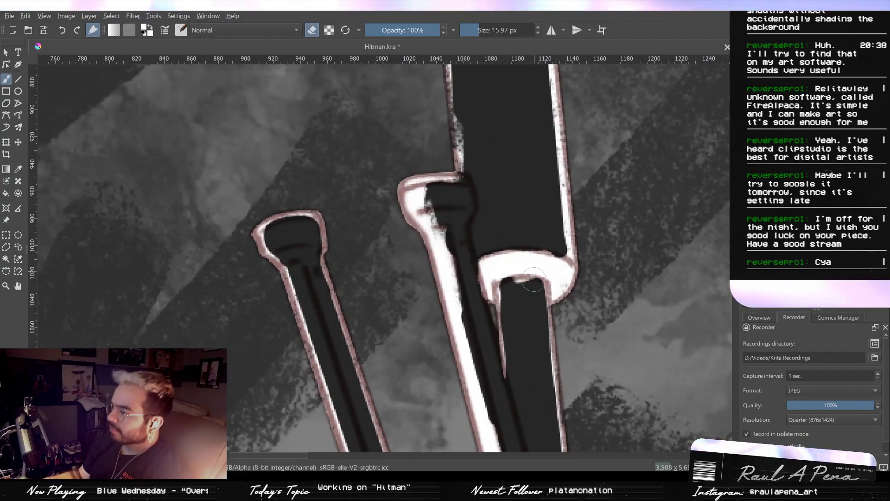
# - Erase the collar's white fill with a 15.97 px eraser and repaint thin highlights along its upper edge and lower corners at 6.55 px
pyautogui.moveTo(533, 280); pyautogui.dragTo(517, 269)
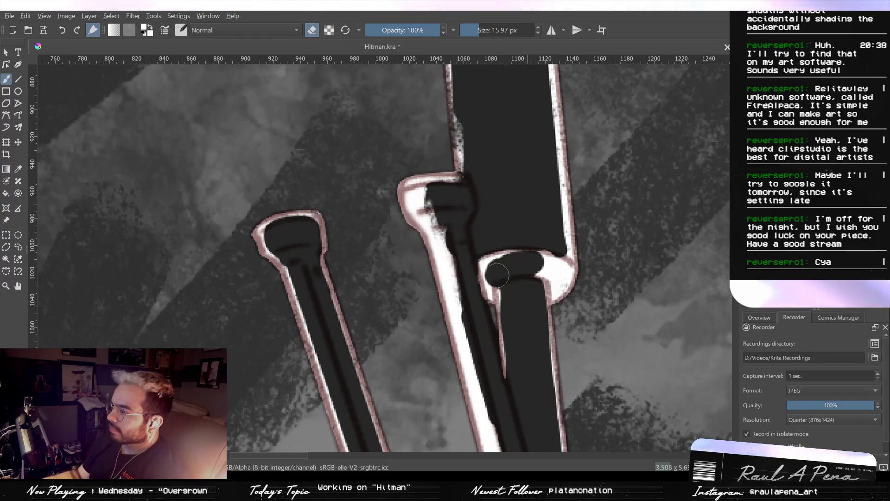
pyautogui.moveTo(483, 281)
pyautogui.mouseDown()
pyautogui.moveTo(489, 265)
pyautogui.moveTo(517, 265)
pyautogui.moveTo(488, 257)
pyautogui.moveTo(547, 262)
pyautogui.moveTo(559, 280)
pyautogui.moveTo(553, 269)
pyautogui.mouseUp()
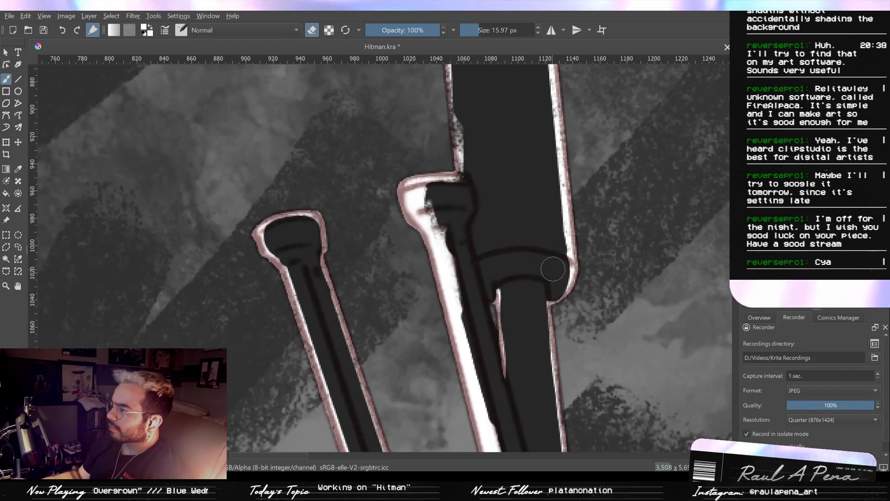
pyautogui.press('/')
pyautogui.moveTo(551, 315)
pyautogui.mouseDown()
pyautogui.moveTo(549, 280)
pyautogui.moveTo(550, 306)
pyautogui.moveTo(570, 266)
pyautogui.mouseUp()
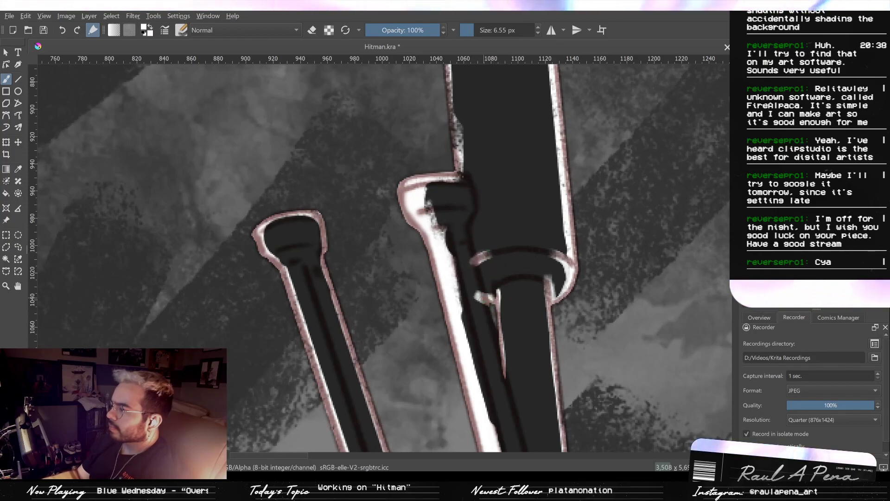
pyautogui.moveTo(480, 292); pyautogui.dragTo(501, 305)
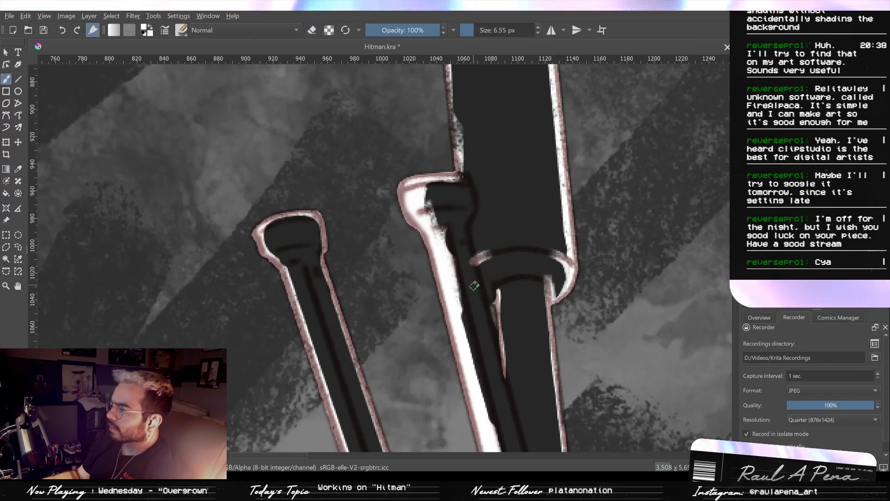
pyautogui.press('e')
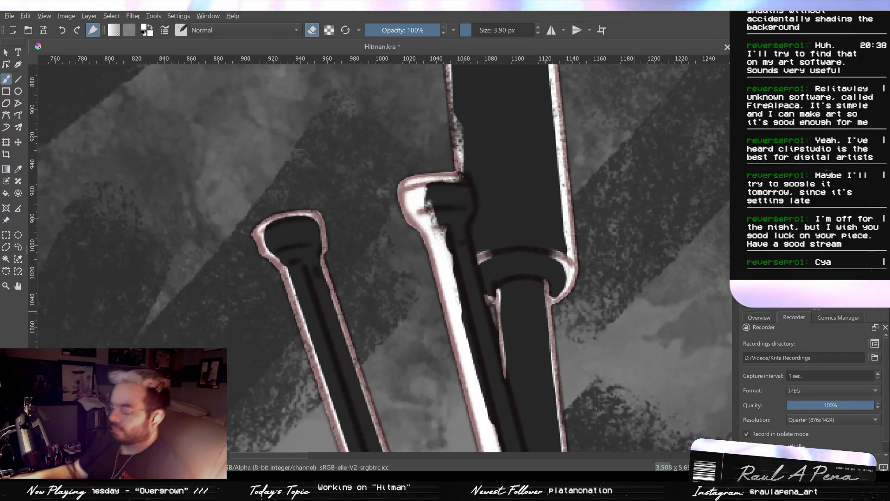
# - Trim the white around the inner bipod leg's head and the barrel beside it with a 3.90 px eraser
pyautogui.moveTo(498, 355)
pyautogui.mouseDown()
pyautogui.moveTo(510, 419)
pyautogui.moveTo(500, 322)
pyautogui.mouseUp()
pyautogui.press('/')
pyautogui.moveTo(444, 220)
pyautogui.mouseDown()
pyautogui.moveTo(444, 201)
pyautogui.moveTo(468, 200)
pyautogui.mouseUp()
pyautogui.hotkey('ctrl', 'z')
pyautogui.press('/')
pyautogui.moveTo(466, 197)
pyautogui.mouseDown()
pyautogui.moveTo(436, 201)
pyautogui.moveTo(472, 195)
pyautogui.mouseUp()
pyautogui.press('/')
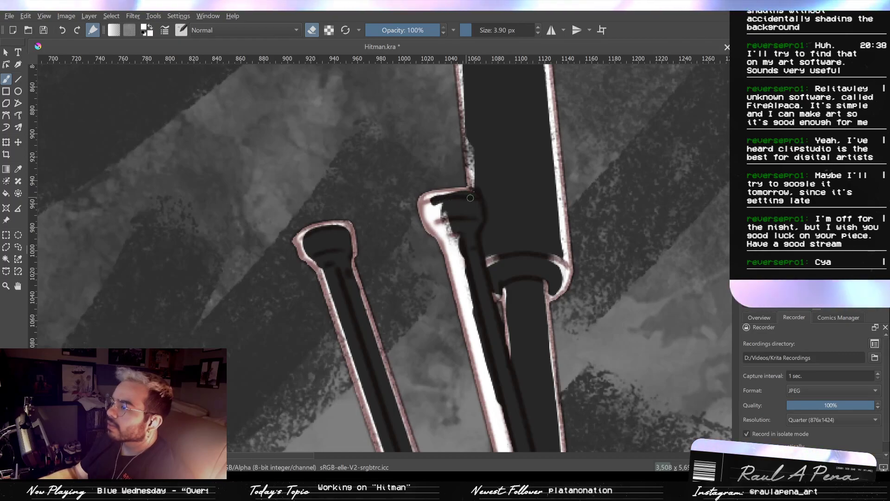
# - Paint a white highlight down the barrel-side edge of the inner bipod leg, from its head to its base, with a 6.55 px brush
pyautogui.moveTo(483, 224); pyautogui.dragTo(490, 323)
pyautogui.moveTo(470, 239); pyautogui.dragTo(459, 189)
pyautogui.moveTo(476, 253); pyautogui.dragTo(485, 307)
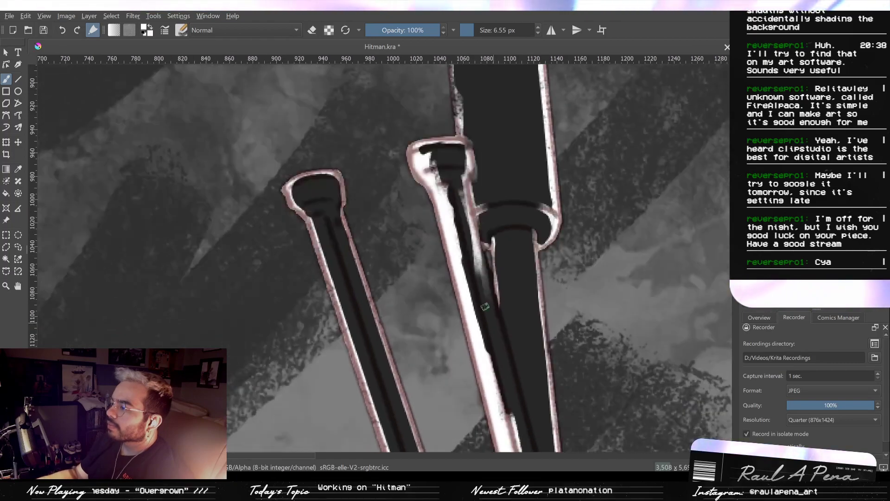
pyautogui.moveTo(475, 252)
pyautogui.mouseDown()
pyautogui.moveTo(503, 331)
pyautogui.moveTo(491, 316)
pyautogui.mouseUp()
pyautogui.moveTo(494, 324); pyautogui.dragTo(487, 298)
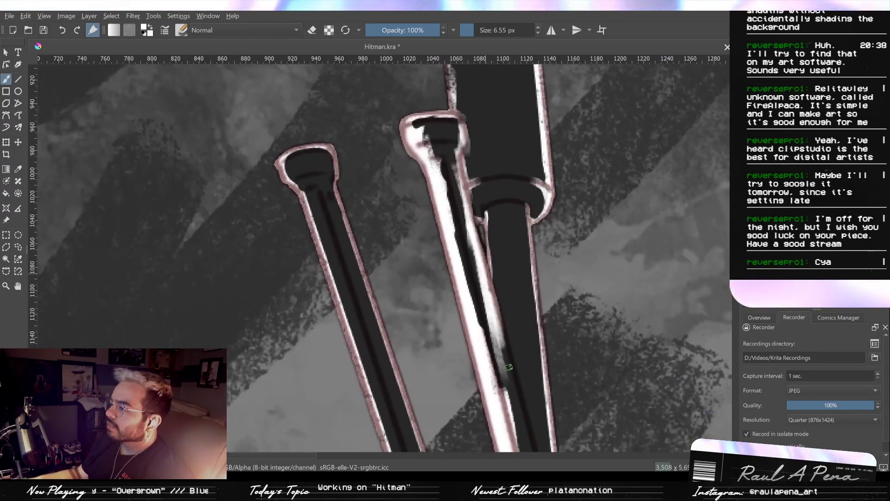
pyautogui.moveTo(500, 343); pyautogui.dragTo(522, 425)
pyautogui.moveTo(519, 408); pyautogui.dragTo(505, 336)
pyautogui.moveTo(490, 278); pyautogui.dragTo(502, 311)
pyautogui.moveTo(509, 344)
pyautogui.mouseDown()
pyautogui.moveTo(516, 377)
pyautogui.moveTo(490, 307)
pyautogui.mouseUp()
pyautogui.moveTo(491, 280); pyautogui.dragTo(500, 302)
pyautogui.moveTo(511, 336); pyautogui.dragTo(522, 384)
pyautogui.moveTo(515, 329); pyautogui.dragTo(532, 413)
pyautogui.moveTo(514, 357); pyautogui.dragTo(536, 429)
pyautogui.moveTo(537, 429); pyautogui.dragTo(506, 339)
pyautogui.moveTo(504, 336); pyautogui.dragTo(514, 366)
pyautogui.moveTo(512, 407)
pyautogui.mouseDown()
pyautogui.moveTo(499, 329)
pyautogui.moveTo(516, 378)
pyautogui.mouseUp()
pyautogui.moveTo(512, 402); pyautogui.dragTo(503, 330)
pyautogui.moveTo(497, 294); pyautogui.dragTo(500, 351)
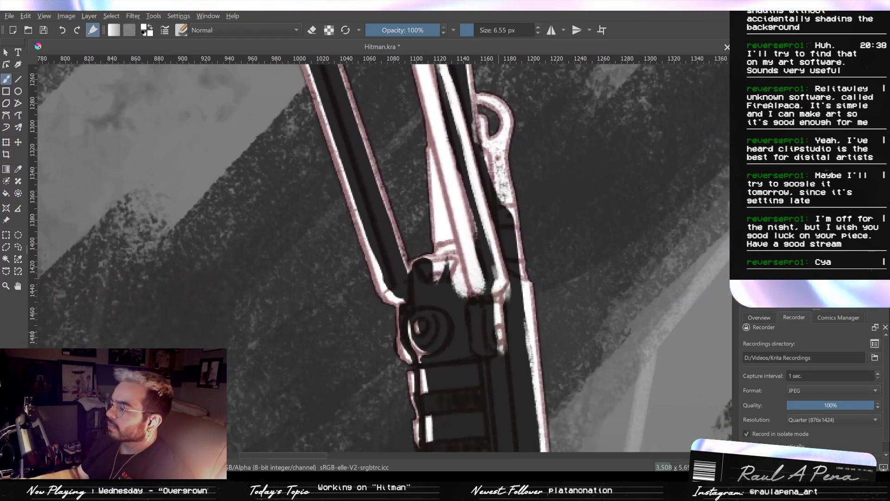
# - Erase the stray white around the bipod hinge at the base of the inner leg, using the eraser at 3.90 and 8.36 px
pyautogui.press('e')
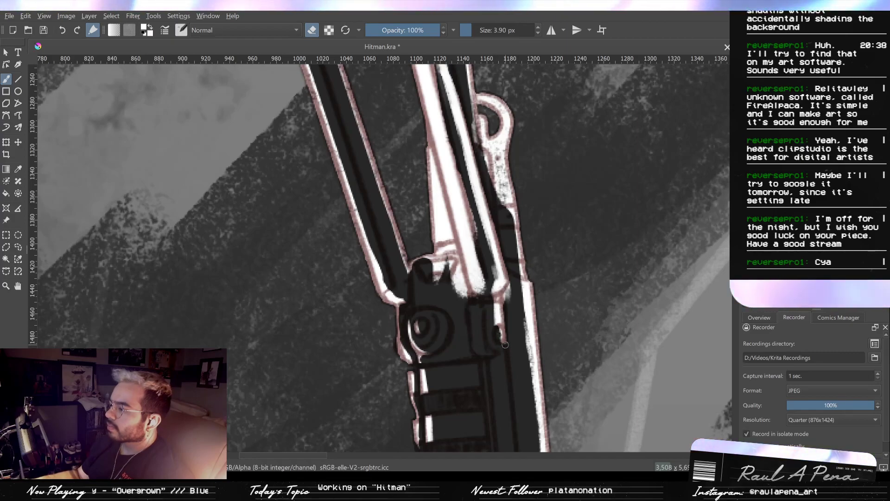
pyautogui.moveTo(498, 330)
pyautogui.mouseDown()
pyautogui.moveTo(497, 310)
pyautogui.moveTo(506, 320)
pyautogui.moveTo(496, 350)
pyautogui.mouseUp()
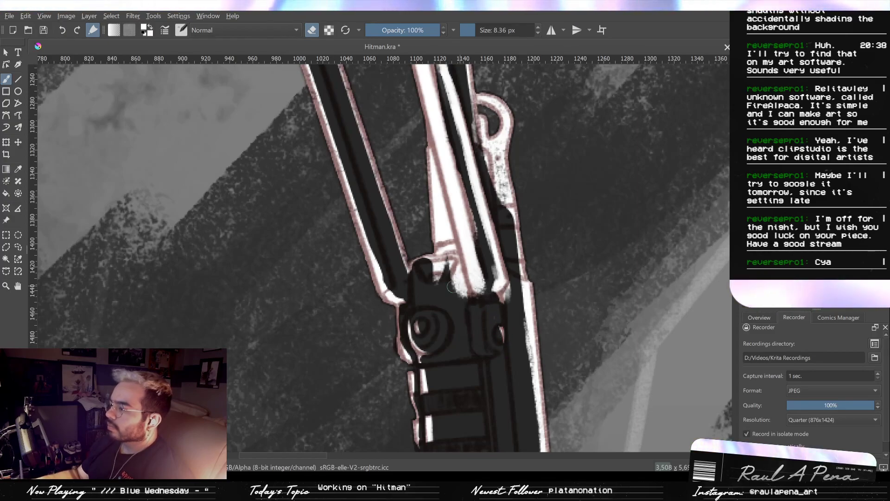
pyautogui.moveTo(455, 268); pyautogui.dragTo(466, 294)
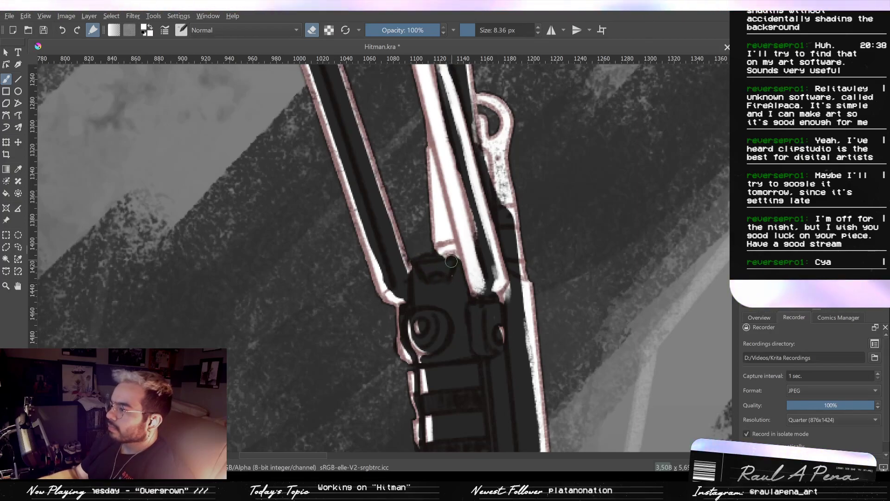
# - Outline the small bracket between the two bipod legs in white with a 6.55 px brush
pyautogui.press('e')
pyautogui.moveTo(450, 260); pyautogui.dragTo(457, 258)
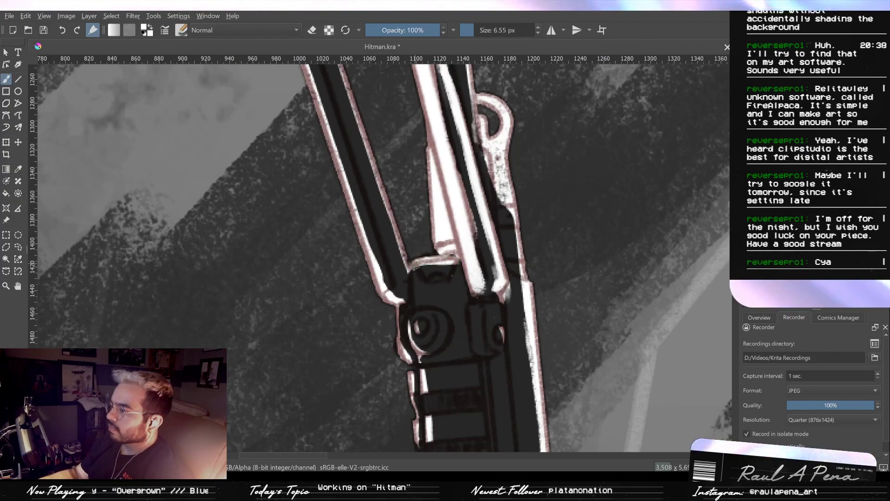
pyautogui.moveTo(417, 274)
pyautogui.mouseDown()
pyautogui.moveTo(456, 279)
pyautogui.moveTo(456, 266)
pyautogui.moveTo(441, 285)
pyautogui.mouseUp()
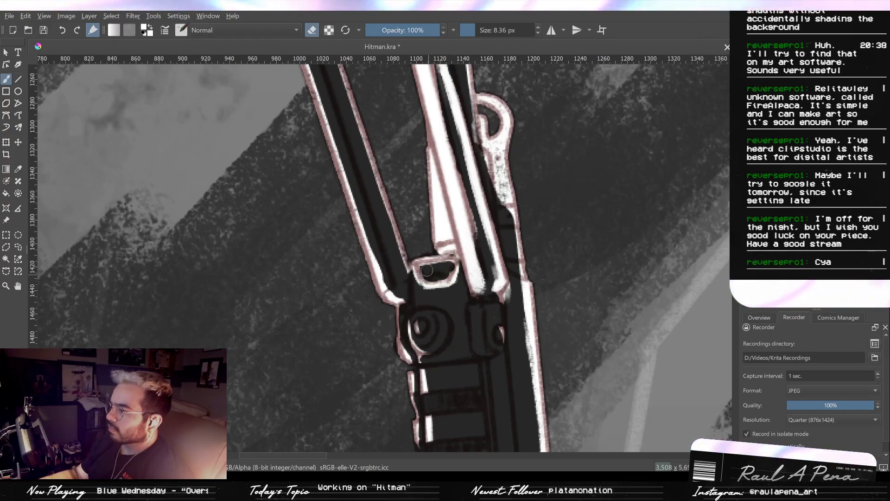
# - Erase the white inside the inner bipod leg with straight 8.36 px eraser lines, leaving thin rims along both edges
pyautogui.moveTo(418, 129); pyautogui.dragTo(442, 259)
pyautogui.moveTo(442, 260); pyautogui.dragTo(448, 299)
pyautogui.press('/')
pyautogui.click(17, 79)
pyautogui.moveTo(261, 143)
pyautogui.mouseDown()
pyautogui.moveTo(314, 251)
pyautogui.moveTo(304, 204)
pyautogui.mouseUp()
pyautogui.moveTo(415, 67); pyautogui.dragTo(500, 392)
pyautogui.moveTo(442, 177); pyautogui.dragTo(440, 216)
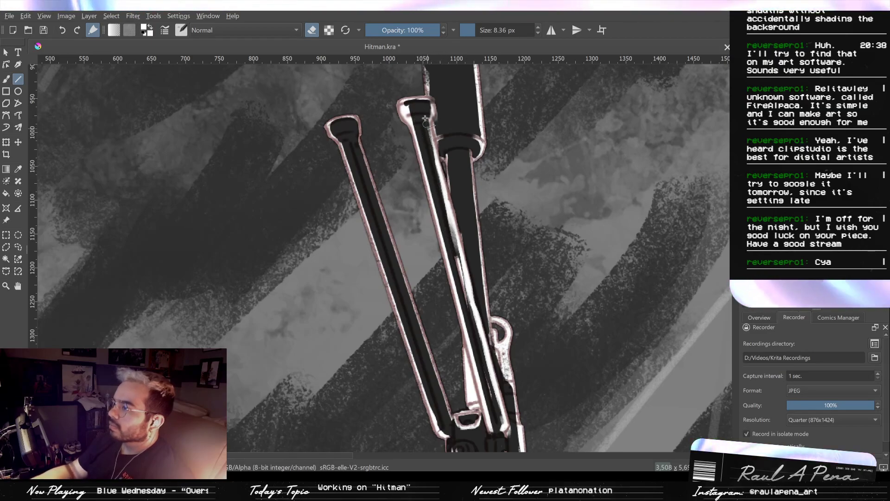
pyautogui.moveTo(448, 228); pyautogui.dragTo(474, 324)
pyautogui.scroll(2, 474, 325)
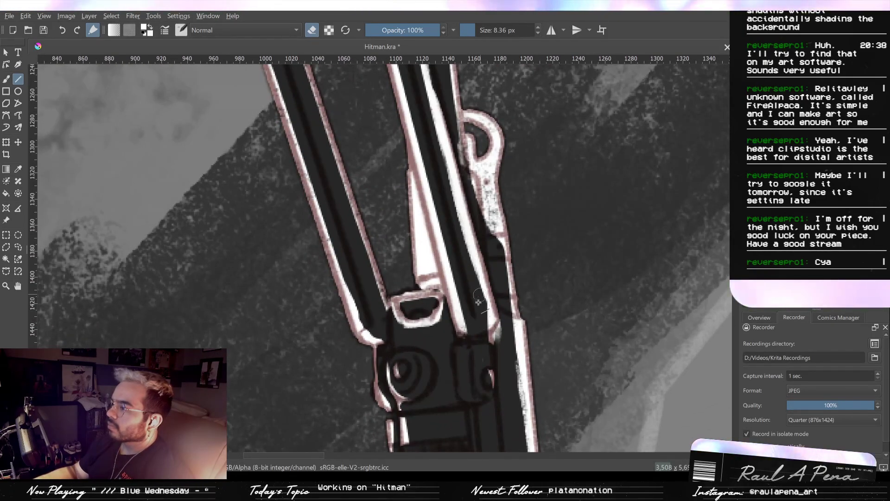
pyautogui.moveTo(482, 300); pyautogui.dragTo(418, 69)
pyautogui.moveTo(428, 102); pyautogui.dragTo(443, 282)
pyautogui.scroll(-1, 444, 274)
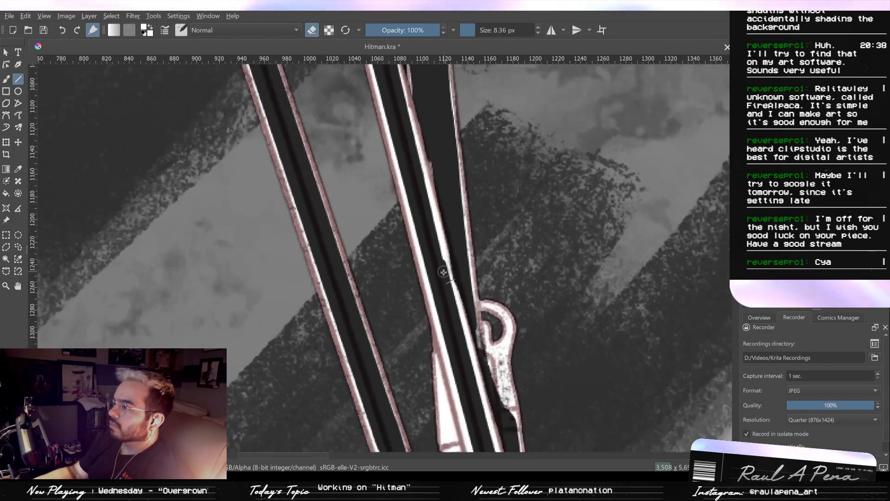
pyautogui.moveTo(397, 97); pyautogui.dragTo(418, 197)
pyautogui.moveTo(400, 121)
pyautogui.mouseDown()
pyautogui.moveTo(421, 133)
pyautogui.moveTo(437, 165)
pyautogui.moveTo(419, 115)
pyautogui.mouseUp()
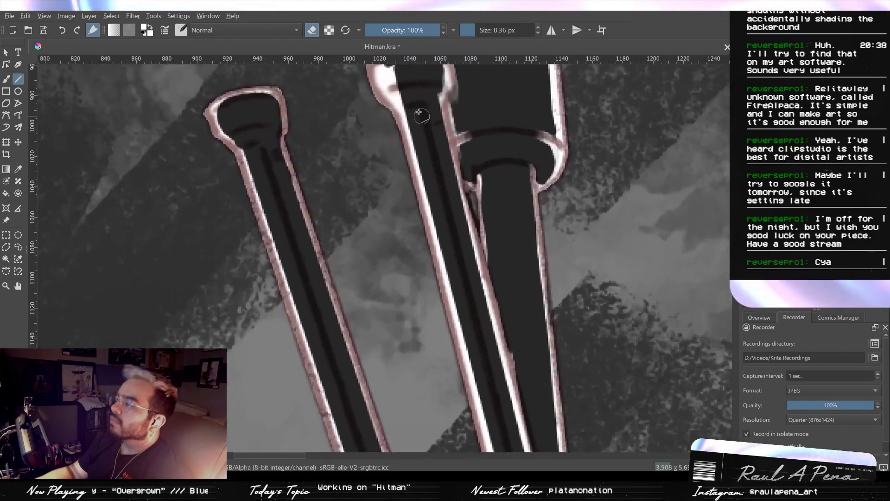
# - Erase the remaining white inside the inner bipod leg's head and upper shaft freehand at 8.36 px, leaving a clean rim
pyautogui.press('/')
pyautogui.press('b')
pyautogui.press('/')
pyautogui.moveTo(413, 97)
pyautogui.mouseDown()
pyautogui.moveTo(432, 169)
pyautogui.moveTo(410, 141)
pyautogui.moveTo(415, 173)
pyautogui.moveTo(407, 149)
pyautogui.moveTo(444, 227)
pyautogui.mouseUp()
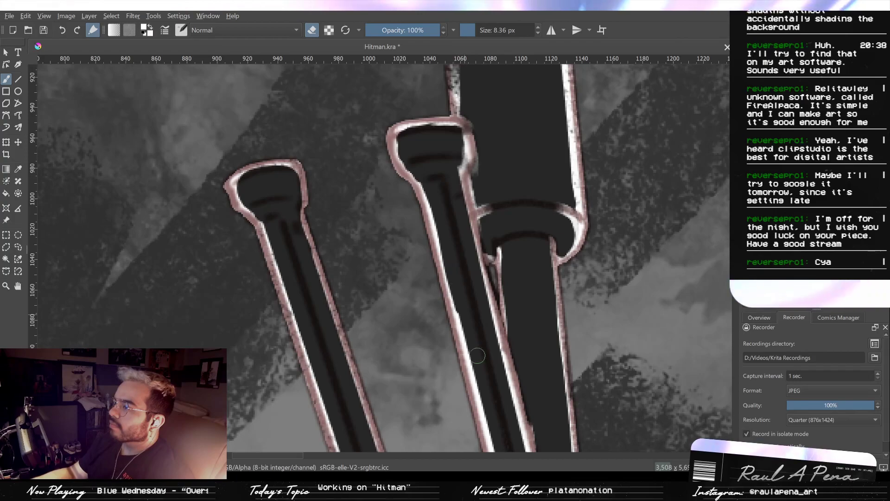
pyautogui.moveTo(474, 325)
pyautogui.mouseDown()
pyautogui.moveTo(459, 246)
pyautogui.moveTo(473, 320)
pyautogui.moveTo(467, 230)
pyautogui.moveTo(450, 173)
pyautogui.mouseUp()
pyautogui.moveTo(483, 342)
pyautogui.mouseDown()
pyautogui.moveTo(477, 311)
pyautogui.moveTo(495, 303)
pyautogui.moveTo(481, 302)
pyautogui.moveTo(531, 292)
pyautogui.mouseUp()
# - Thin the crescent highlight on the hinge cylinder below the inner leg and erase stray white around the leg's lower end
pyautogui.moveTo(471, 318)
pyautogui.mouseDown()
pyautogui.moveTo(472, 301)
pyautogui.moveTo(469, 383)
pyautogui.moveTo(485, 403)
pyautogui.mouseUp()
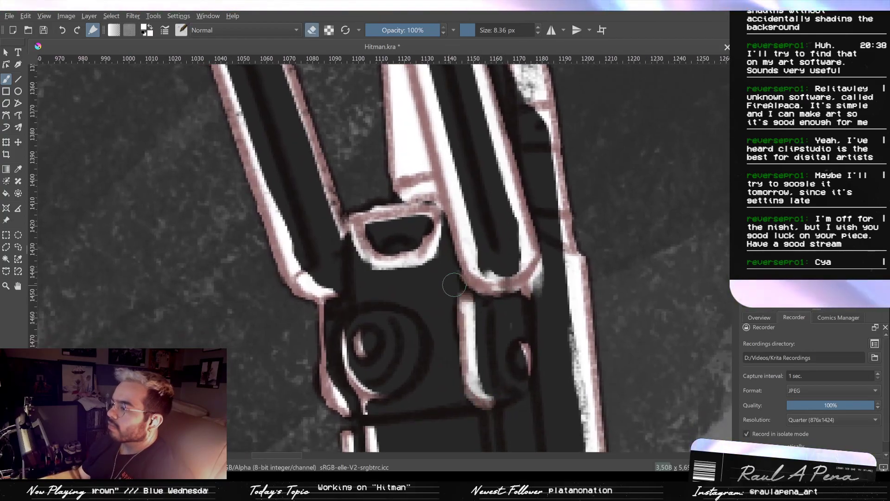
pyautogui.moveTo(487, 313)
pyautogui.mouseDown()
pyautogui.moveTo(489, 363)
pyautogui.moveTo(483, 303)
pyautogui.moveTo(505, 377)
pyautogui.moveTo(480, 306)
pyautogui.moveTo(492, 391)
pyautogui.moveTo(491, 367)
pyautogui.moveTo(466, 397)
pyautogui.moveTo(451, 369)
pyautogui.moveTo(499, 417)
pyautogui.mouseUp()
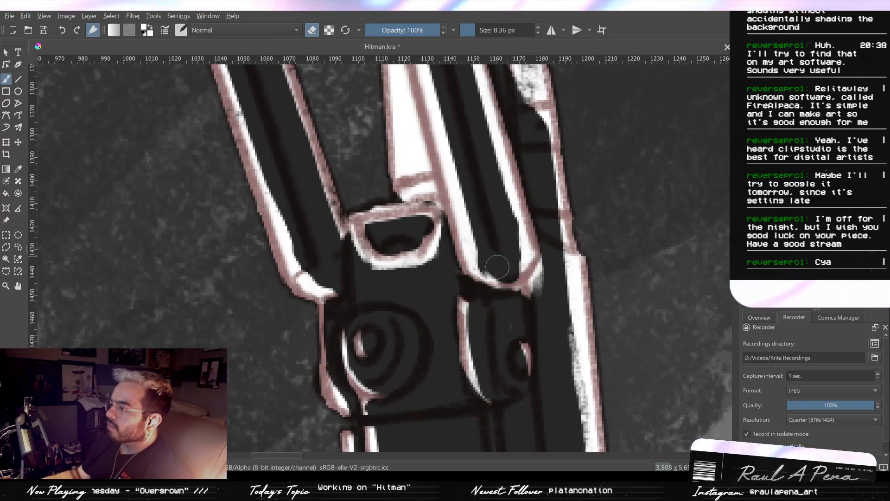
pyautogui.moveTo(446, 144)
pyautogui.mouseDown()
pyautogui.moveTo(475, 257)
pyautogui.moveTo(487, 252)
pyautogui.mouseUp()
pyautogui.hotkey('ctrl', 'z')
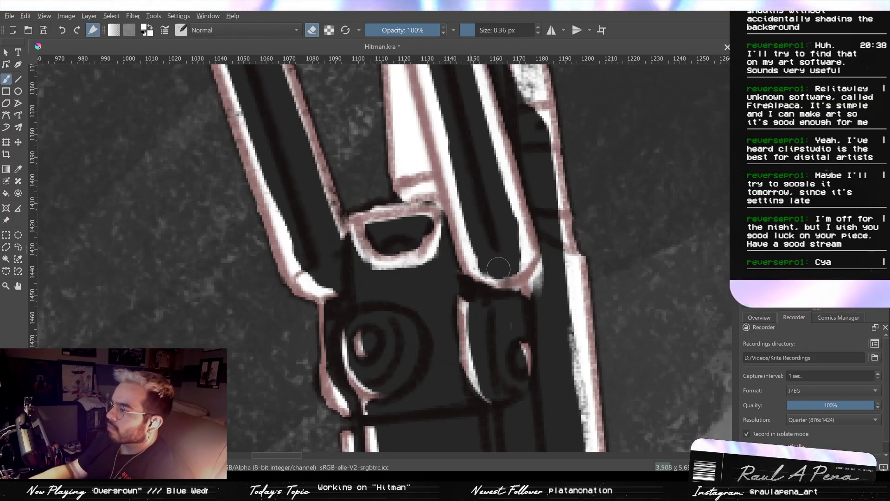
pyautogui.moveTo(532, 288); pyautogui.dragTo(547, 265)
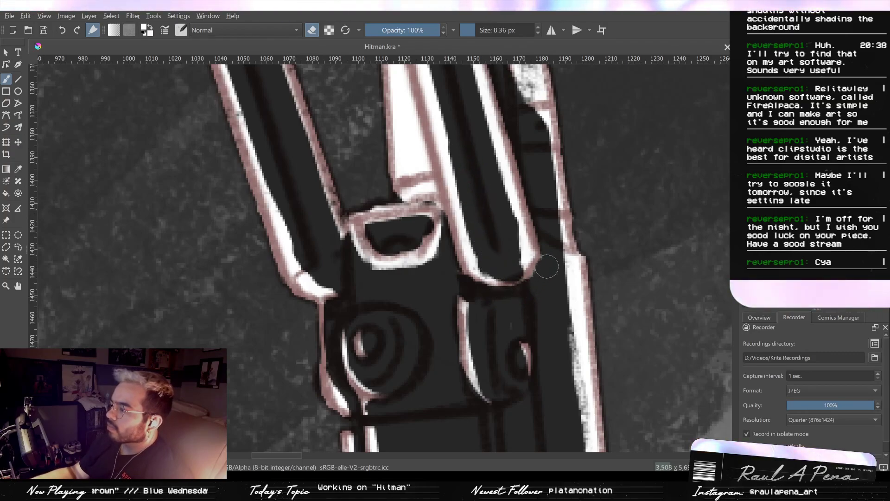
# - Thin the rims along the inside of the inner bipod leg's lower end with an 8.36 px eraser
pyautogui.moveTo(516, 293)
pyautogui.mouseDown()
pyautogui.moveTo(514, 219)
pyautogui.moveTo(484, 138)
pyautogui.mouseUp()
pyautogui.hotkey('ctrl', 'z')
pyautogui.hotkey('ctrl', 'z')
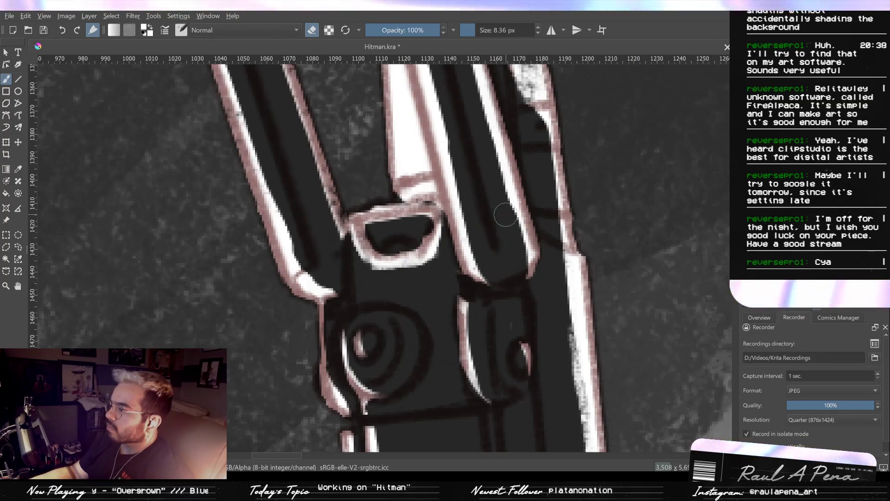
pyautogui.moveTo(501, 204); pyautogui.dragTo(490, 180)
pyautogui.hotkey('ctrl', 'z')
pyautogui.moveTo(479, 134); pyautogui.dragTo(507, 227)
pyautogui.moveTo(477, 132); pyautogui.dragTo(502, 274)
pyautogui.moveTo(486, 176); pyautogui.dragTo(502, 275)
pyautogui.moveTo(503, 234)
pyautogui.mouseDown()
pyautogui.moveTo(506, 254)
pyautogui.moveTo(495, 192)
pyautogui.moveTo(504, 254)
pyautogui.mouseUp()
pyautogui.press('/')
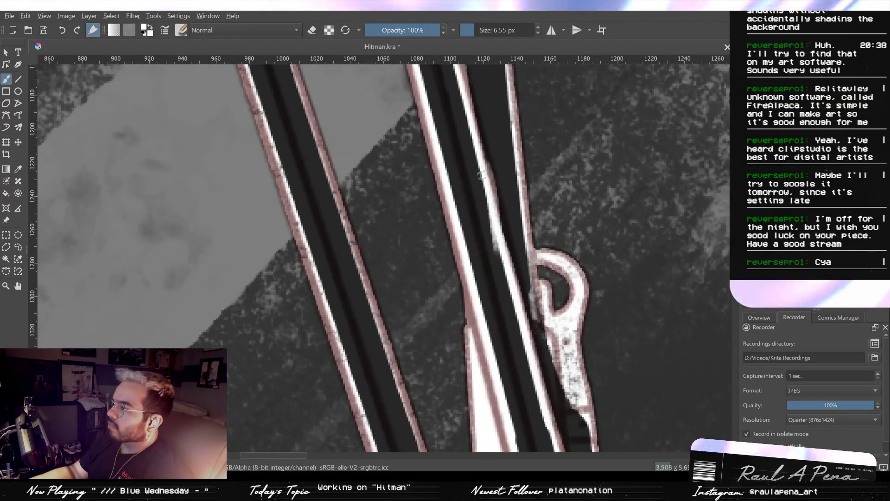
pyautogui.hotkey('ctrl', 'z')
pyautogui.moveTo(481, 146); pyautogui.dragTo(506, 267)
pyautogui.hotkey('ctrl', 'z')
# - Straighten the inner leg's barrel-side highlight with the Line tool, painting it at 6.55 px and trimming both sides with an 8.36 px eraser
pyautogui.click(18, 79)
pyautogui.moveTo(417, 170); pyautogui.dragTo(417, 296)
pyautogui.moveTo(431, 217); pyautogui.dragTo(432, 279)
pyautogui.moveTo(419, 138); pyautogui.dragTo(418, 131)
pyautogui.moveTo(429, 220); pyautogui.dragTo(431, 165)
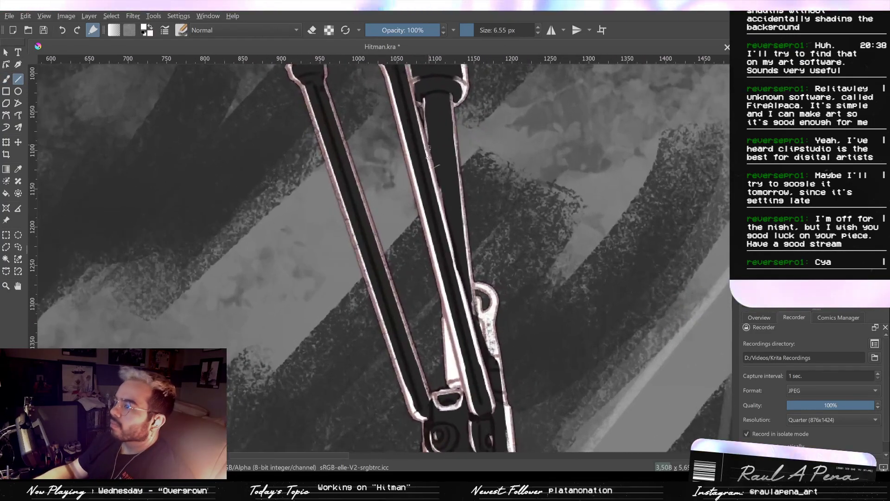
pyautogui.moveTo(481, 370); pyautogui.dragTo(490, 397)
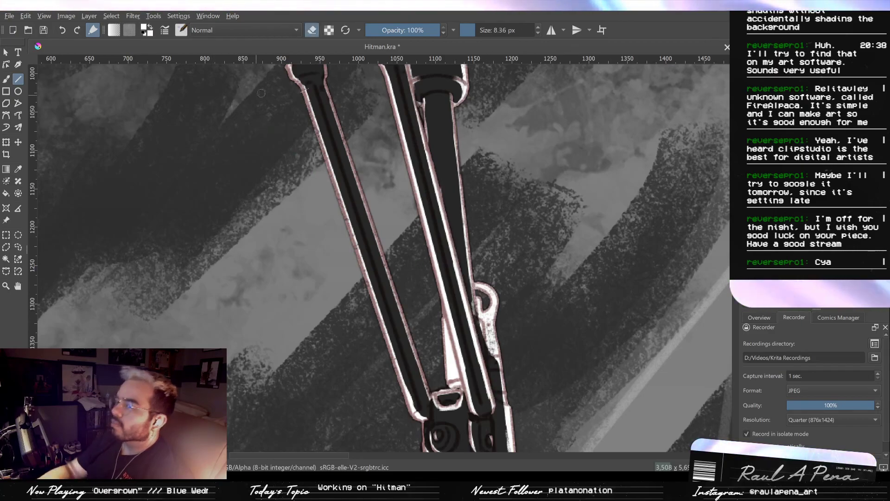
pyautogui.moveTo(406, 90); pyautogui.dragTo(491, 410)
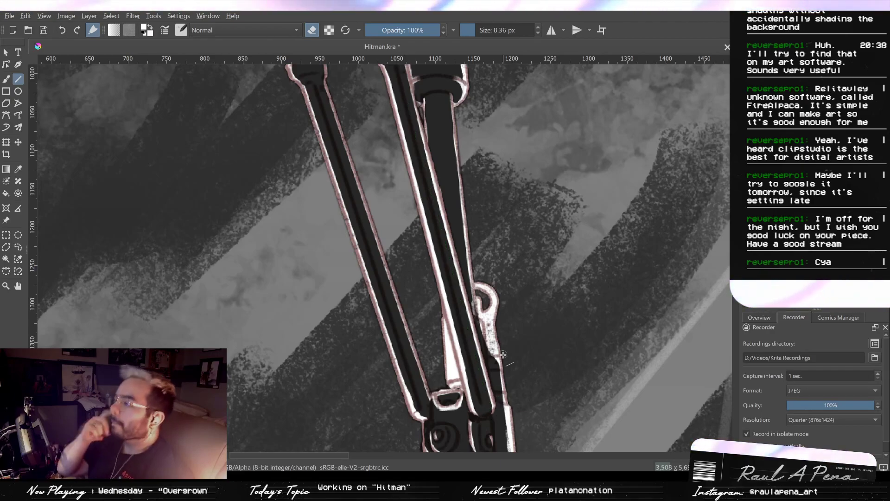
pyautogui.scroll(2, 482, 258)
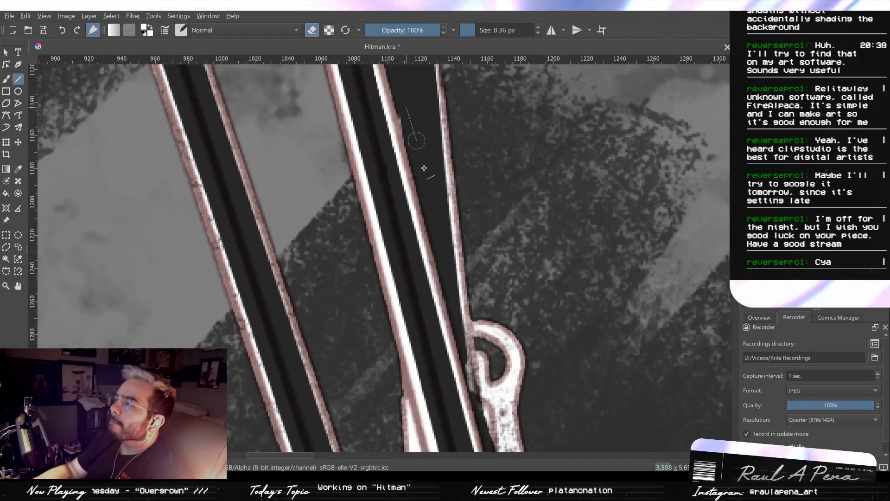
pyautogui.moveTo(436, 209); pyautogui.dragTo(436, 212)
pyautogui.moveTo(430, 160)
pyautogui.mouseDown()
pyautogui.moveTo(436, 175)
pyautogui.moveTo(435, 83)
pyautogui.moveTo(446, 135)
pyautogui.moveTo(444, 103)
pyautogui.mouseUp()
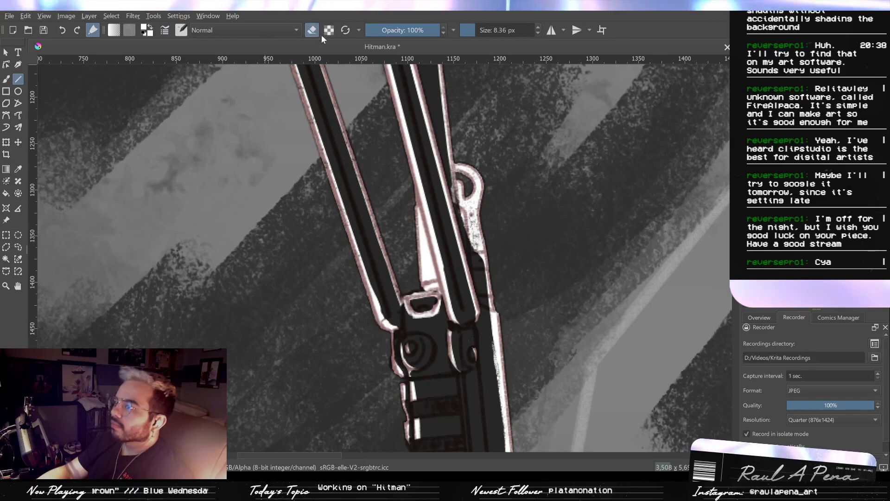
# - Erase the white at the base of the strut and the adjoining corner of the bracket, reducing the eraser to 4.40 px
pyautogui.press('b')
pyautogui.moveTo(433, 284); pyautogui.dragTo(448, 291)
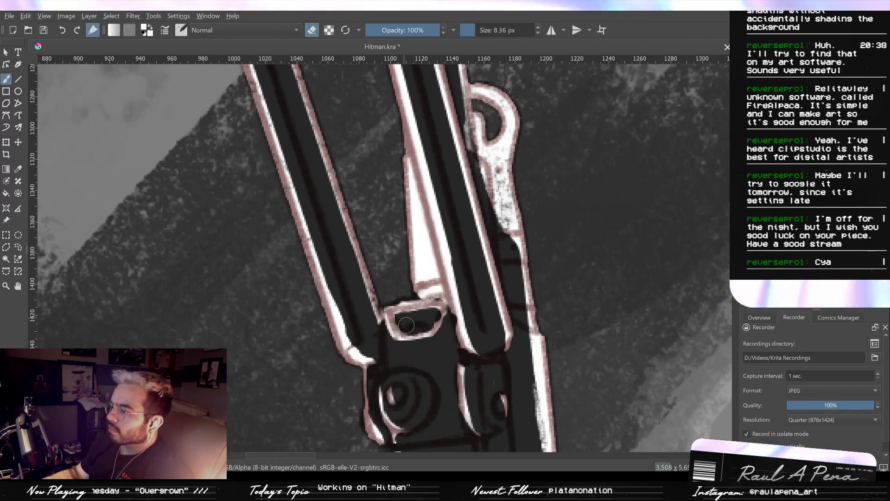
pyautogui.moveTo(435, 290)
pyautogui.mouseDown()
pyautogui.moveTo(424, 286)
pyautogui.moveTo(447, 313)
pyautogui.moveTo(434, 339)
pyautogui.mouseUp()
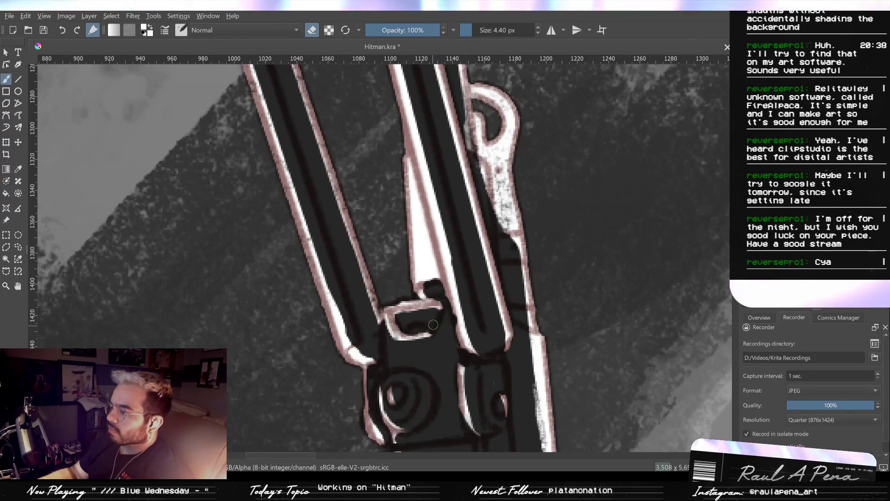
# - Retouch the bracket's white at 6.55 px and erase its outer sides at 4.40 px, leaving the upper edge and a small inner highlight
pyautogui.press('/')
pyautogui.moveTo(403, 332); pyautogui.dragTo(419, 328)
pyautogui.press('/')
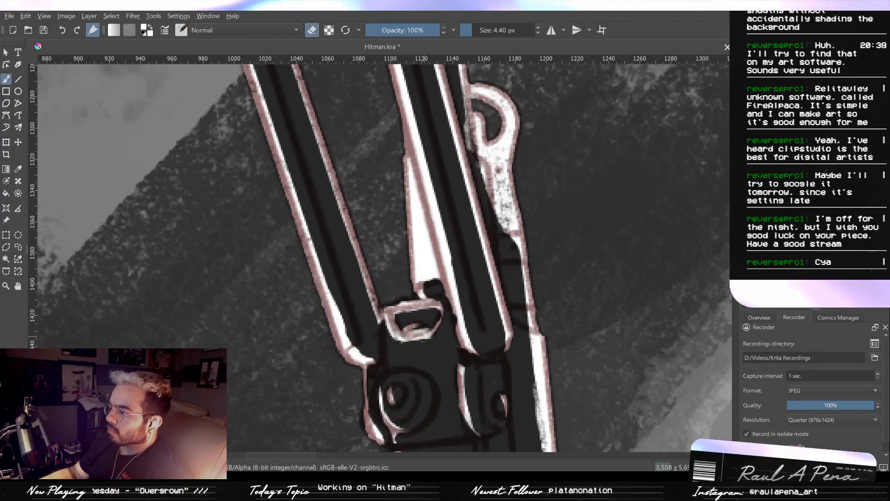
pyautogui.press('/')
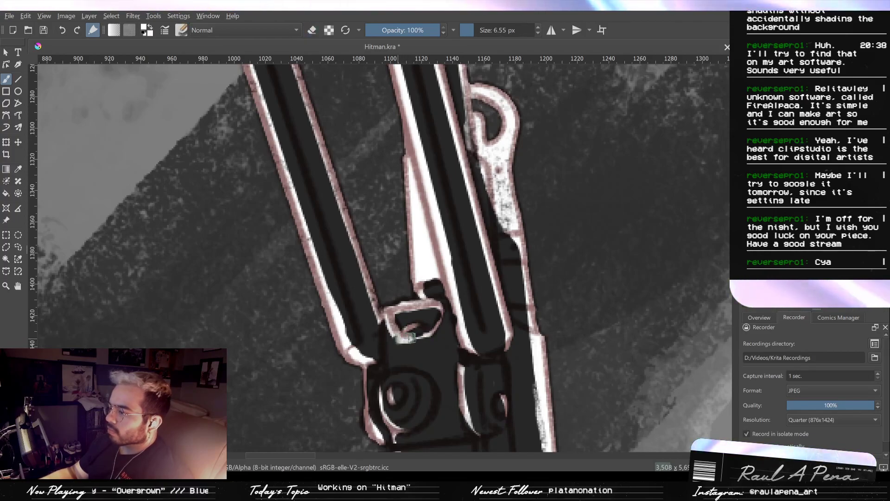
pyautogui.press('/')
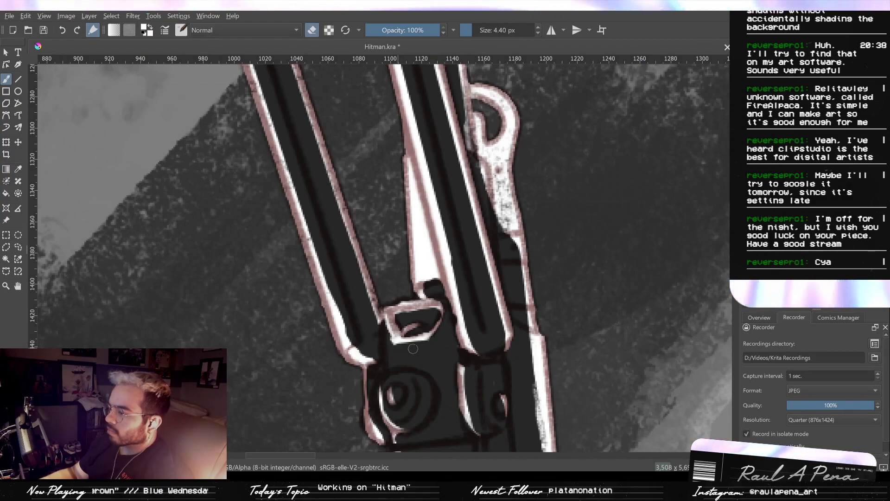
pyautogui.moveTo(387, 323); pyautogui.dragTo(398, 344)
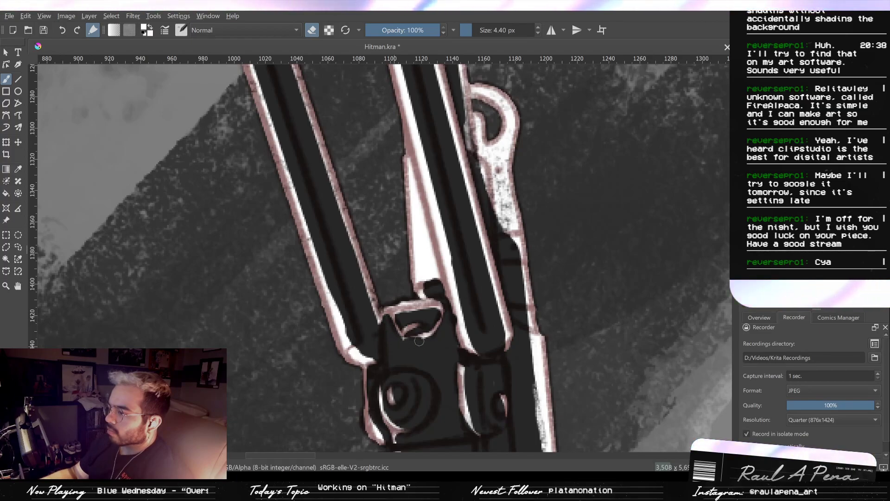
pyautogui.moveTo(407, 340); pyautogui.dragTo(432, 332)
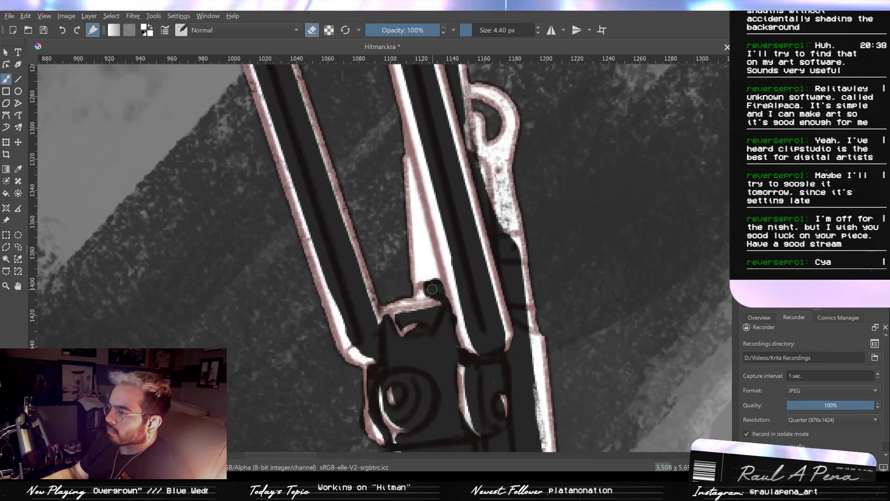
pyautogui.press('e')
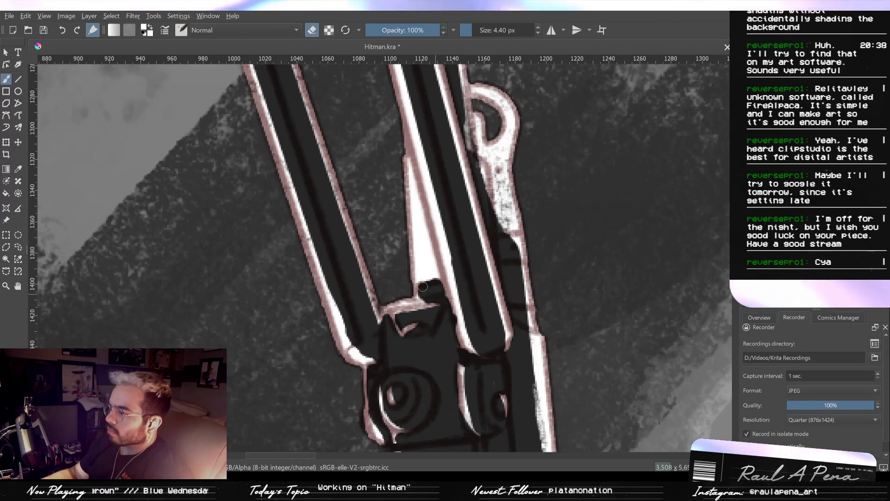
pyautogui.moveTo(418, 197)
pyautogui.mouseDown()
pyautogui.moveTo(427, 274)
pyautogui.moveTo(423, 209)
pyautogui.moveTo(423, 262)
pyautogui.moveTo(423, 212)
pyautogui.moveTo(440, 290)
pyautogui.mouseUp()
pyautogui.hotkey('ctrl', 'z')
pyautogui.hotkey('ctrl', 'z')
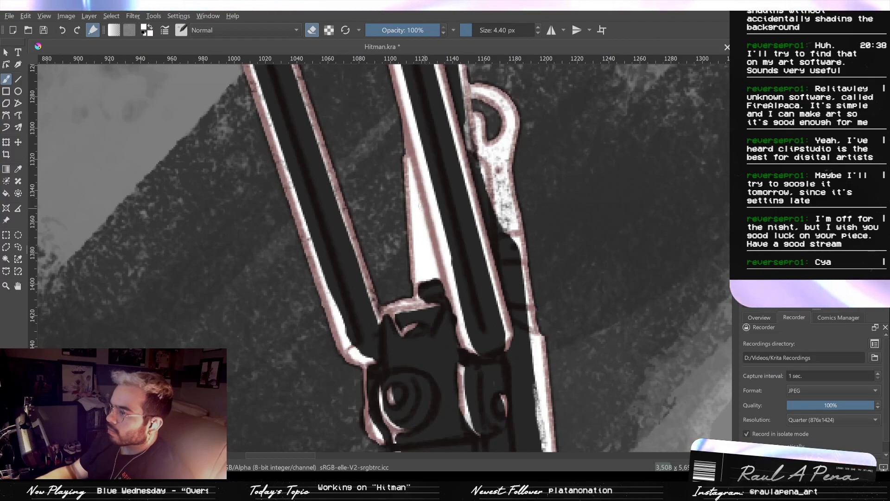
# - Erase the white fill of the narrow strut behind the inner bipod leg at 4.40 px, leaving a thin rim on its outer edge
pyautogui.moveTo(417, 197); pyautogui.dragTo(427, 254)
pyautogui.moveTo(423, 217); pyautogui.dragTo(439, 287)
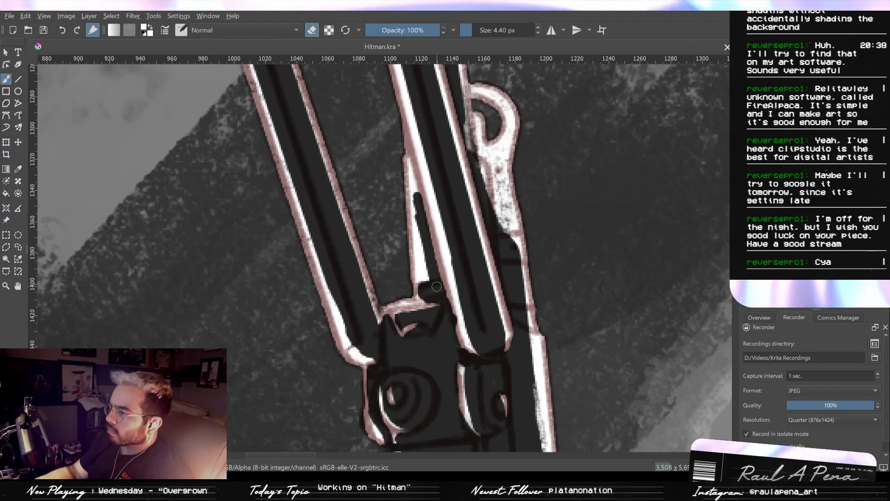
pyautogui.moveTo(424, 239)
pyautogui.mouseDown()
pyautogui.moveTo(421, 275)
pyautogui.moveTo(415, 206)
pyautogui.mouseUp()
pyautogui.moveTo(414, 174)
pyautogui.mouseDown()
pyautogui.moveTo(433, 249)
pyautogui.moveTo(414, 211)
pyautogui.moveTo(418, 255)
pyautogui.moveTo(415, 202)
pyautogui.mouseUp()
pyautogui.scroll(-5, 425, 205)
pyautogui.scroll(4, 425, 200)
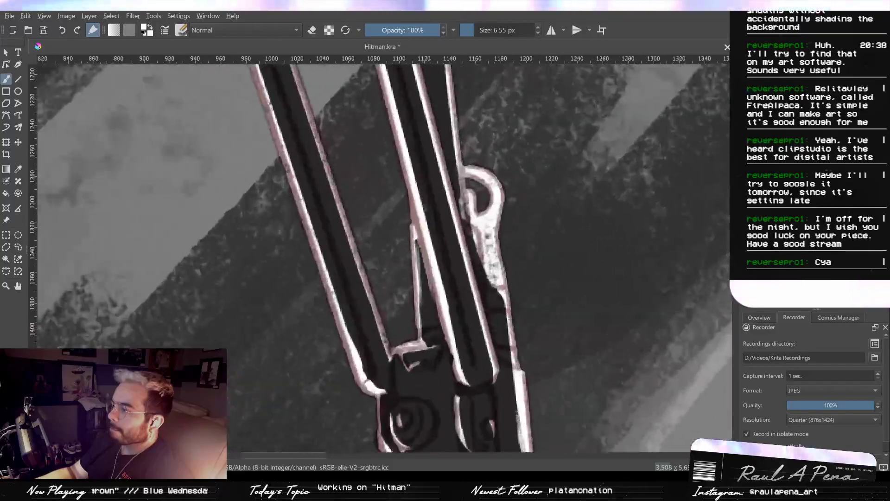
# - Review the whole illustration and save Hitman.kra
pyautogui.press('2')
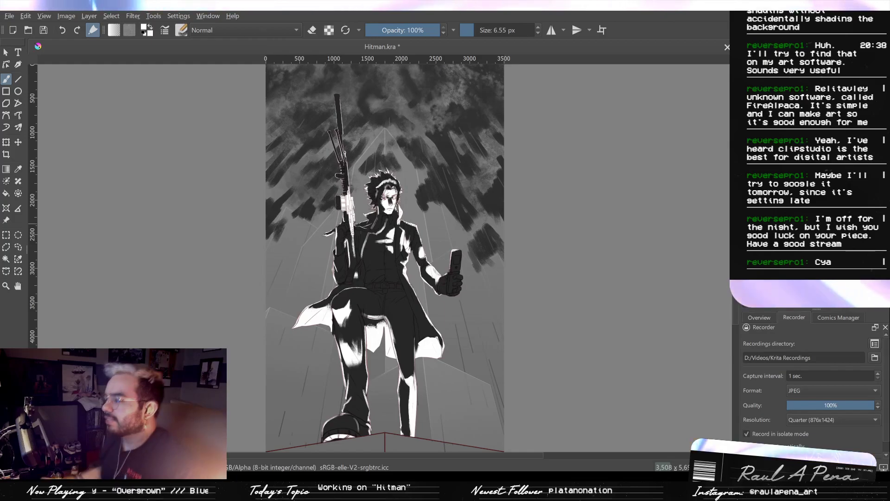
pyautogui.press('ctrl')
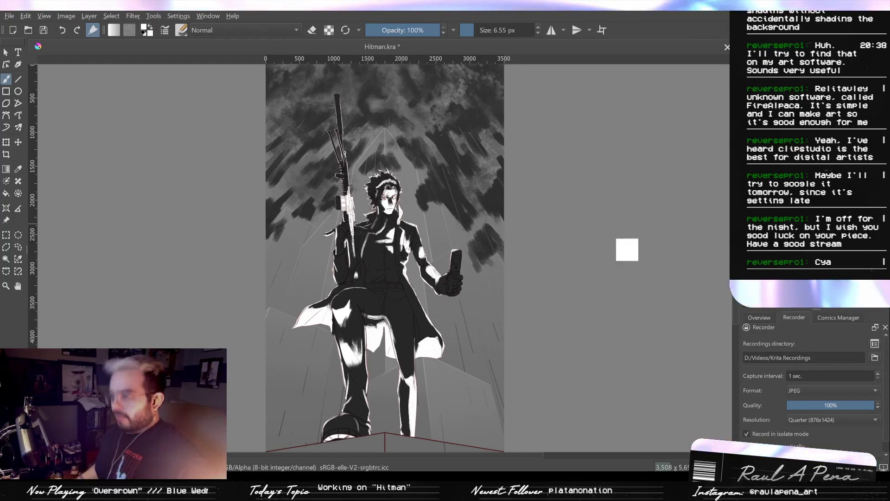
pyautogui.hotkey('ctrl', 's')
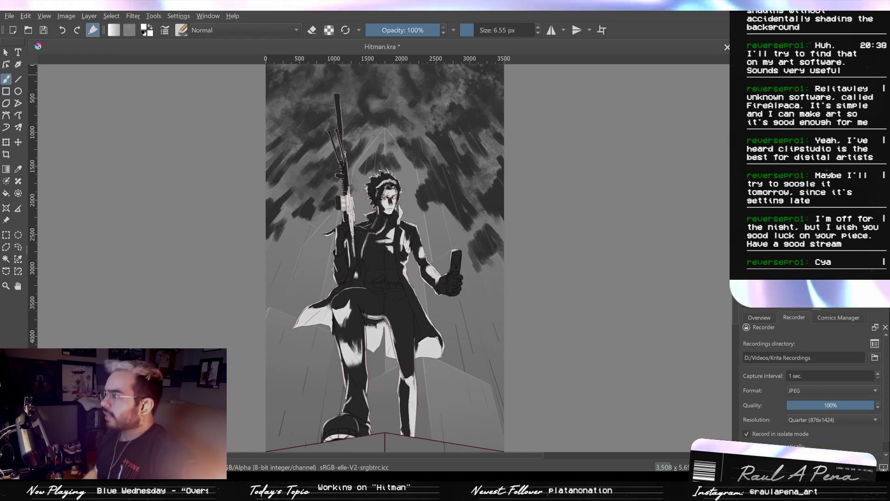
pyautogui.hotkey('ctrl', 's')
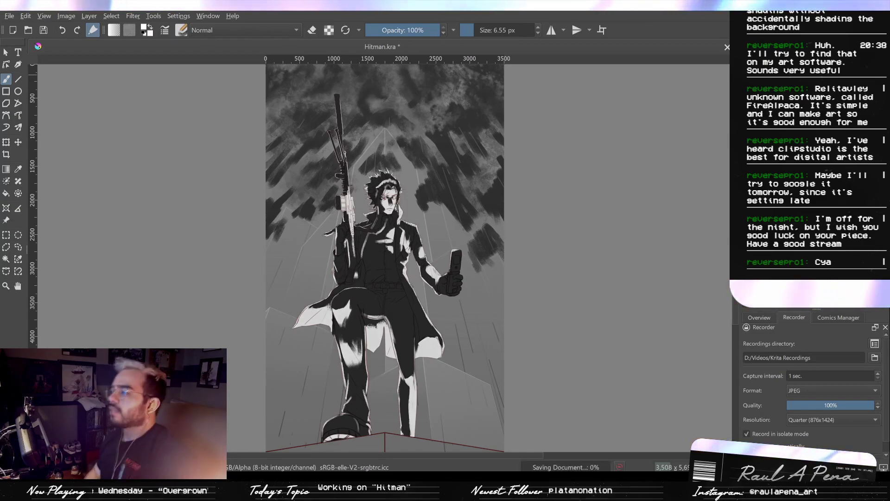